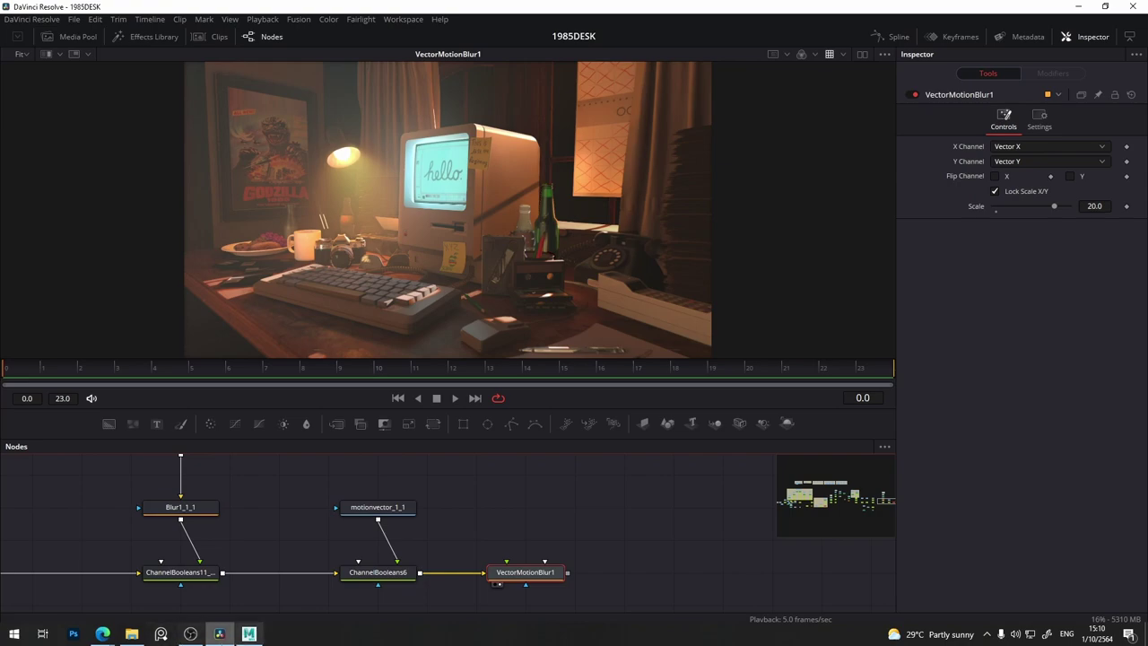
Step: Switch from the 1985DESK composite in Resolve to the Maya desk scene
{"action": "left_click", "coordinate": [248, 633]}
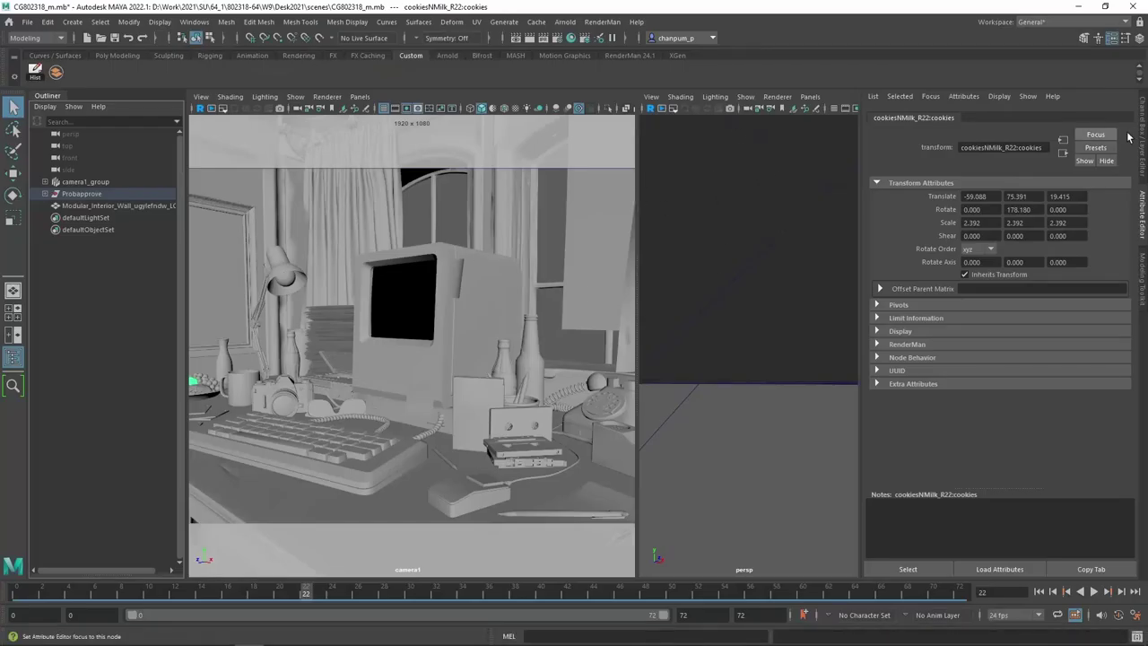
Step: Close the Attribute Editor and check the wall, computer group and both paper piles
{"action": "left_click", "coordinate": [1142, 235]}
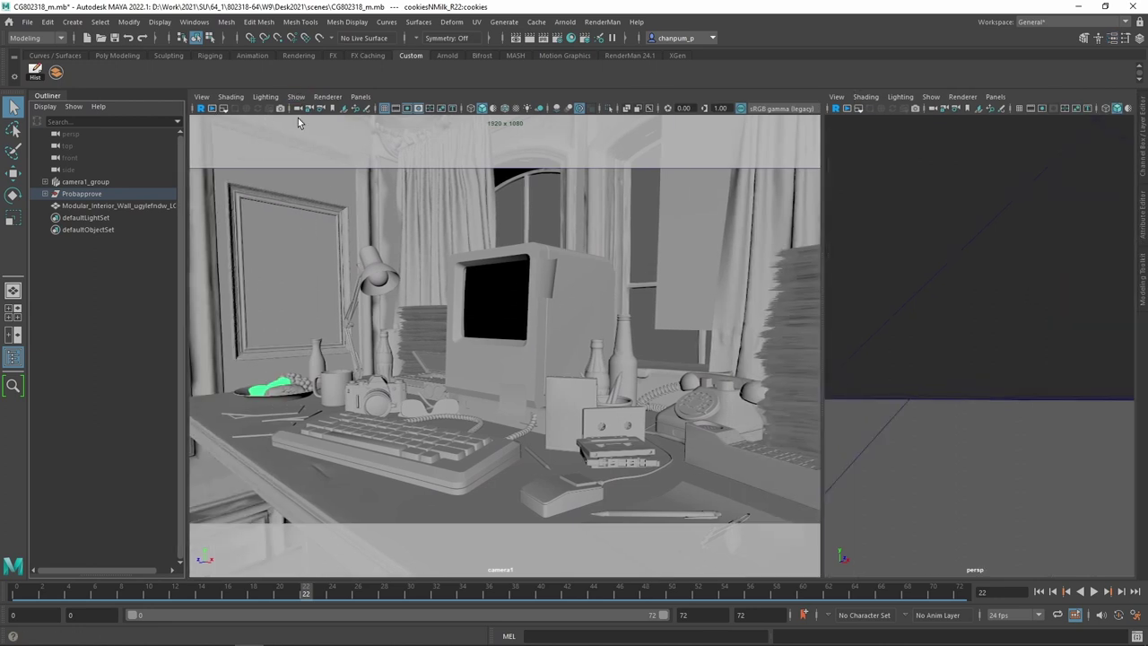
{"action": "left_click", "coordinate": [276, 253]}
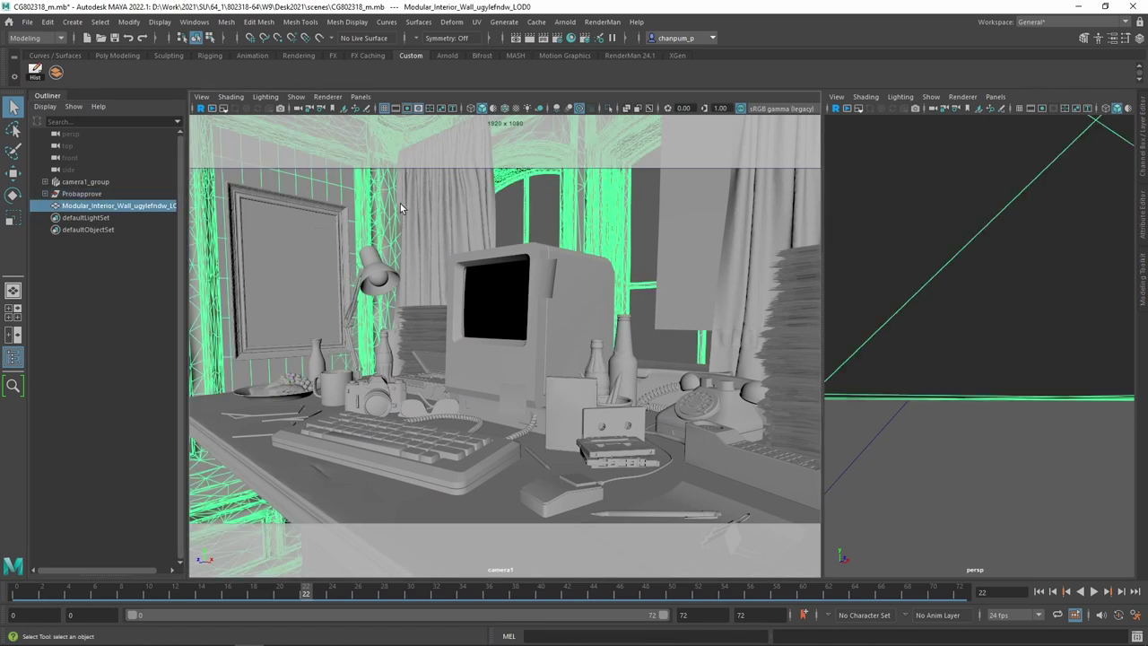
{"action": "left_click", "coordinate": [544, 345]}
{"action": "left_click", "coordinate": [439, 366]}
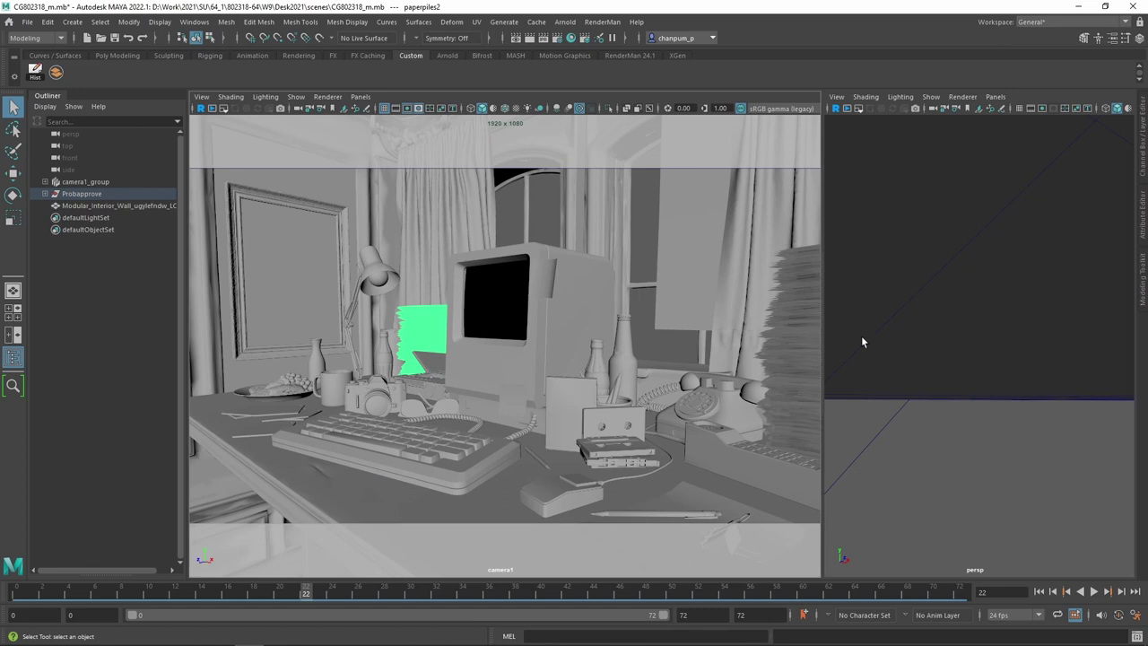
{"action": "left_click", "coordinate": [809, 330]}
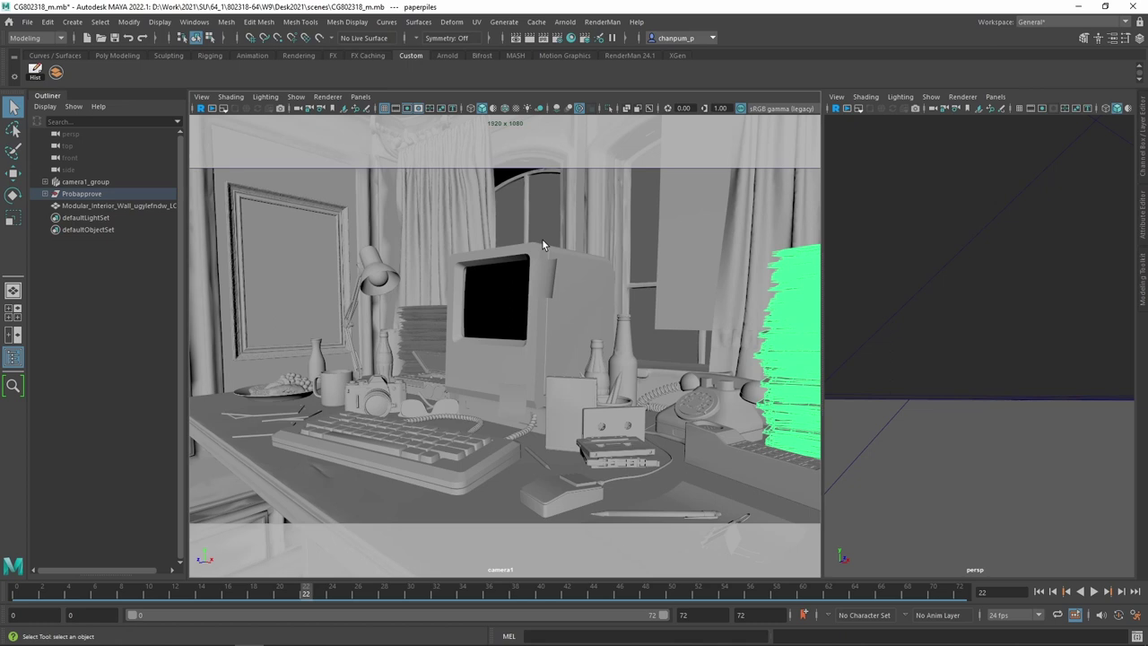
Step: Check the bottle, desk camera and framed poster, then save the scene as CG802318_m.mb
{"action": "left_click", "coordinate": [317, 362]}
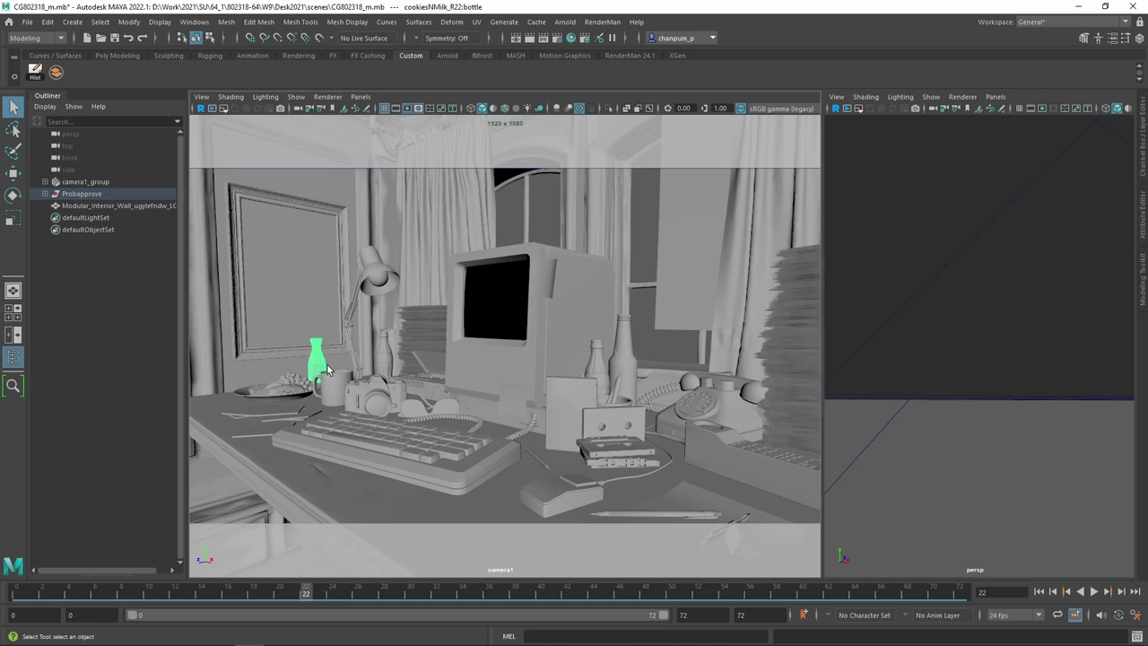
{"action": "left_click", "coordinate": [362, 396]}
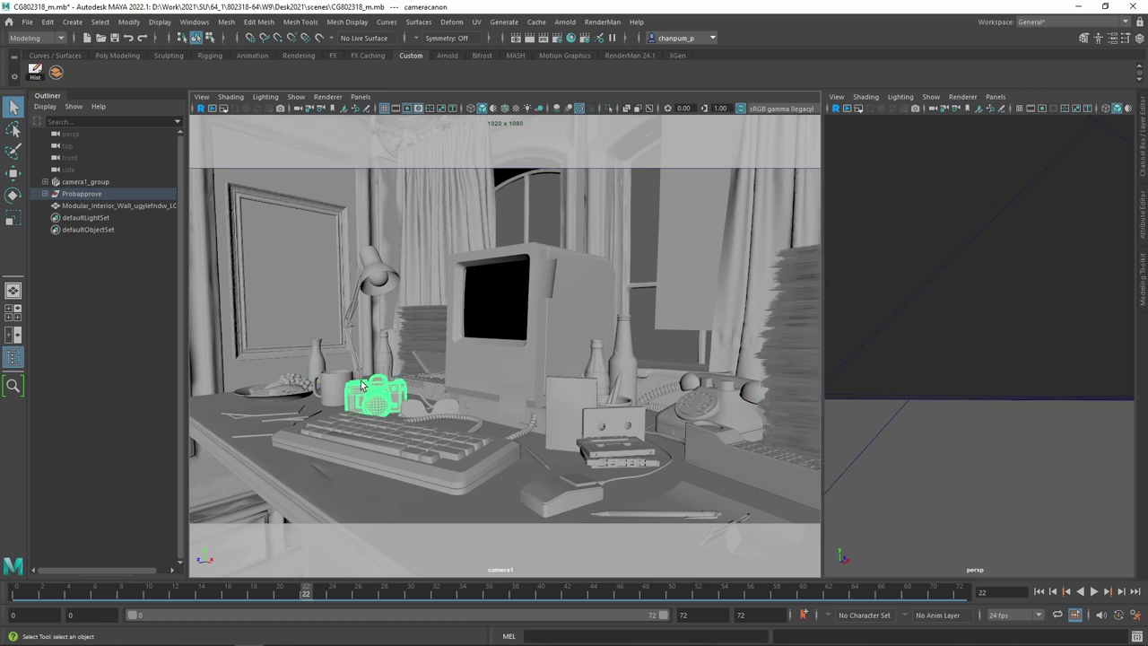
{"action": "left_click", "coordinate": [278, 240]}
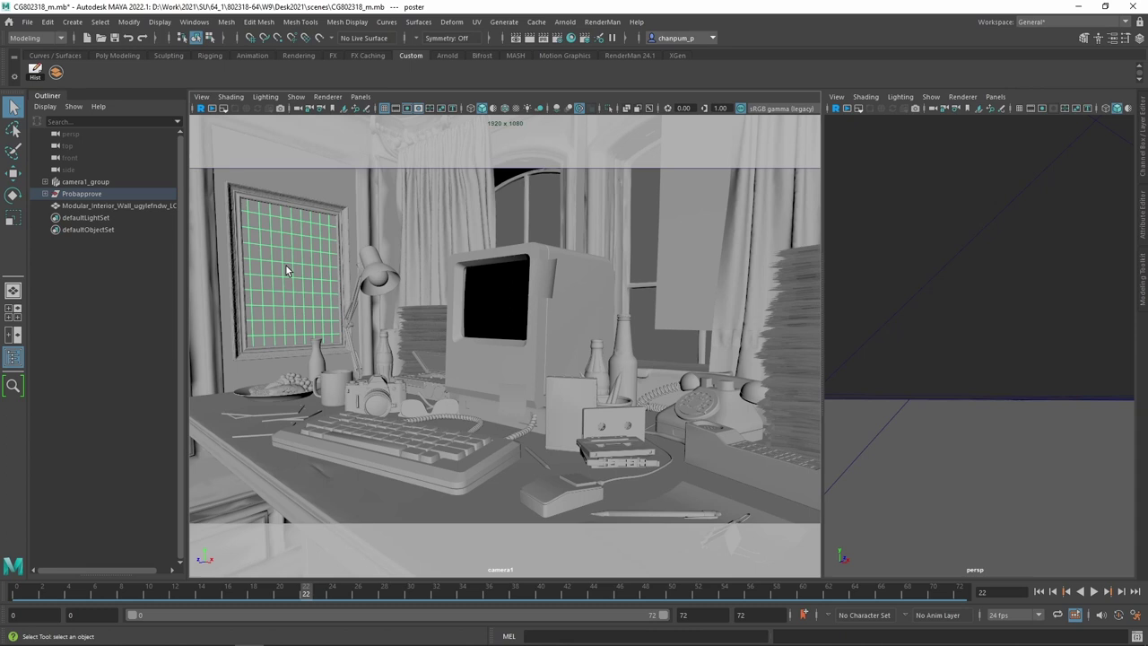
{"action": "key", "text": "ctrl+s"}
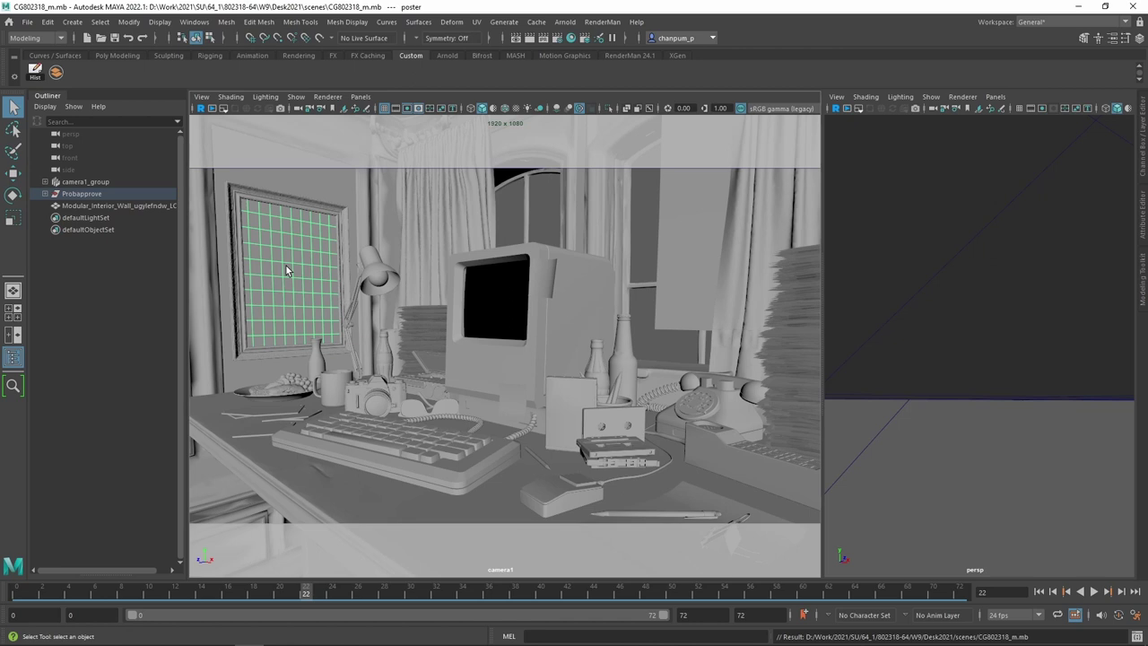
Step: Select the interior wall, Probapprove group, camera1_group, computer group and framed poster
{"action": "left_click", "coordinate": [125, 205]}
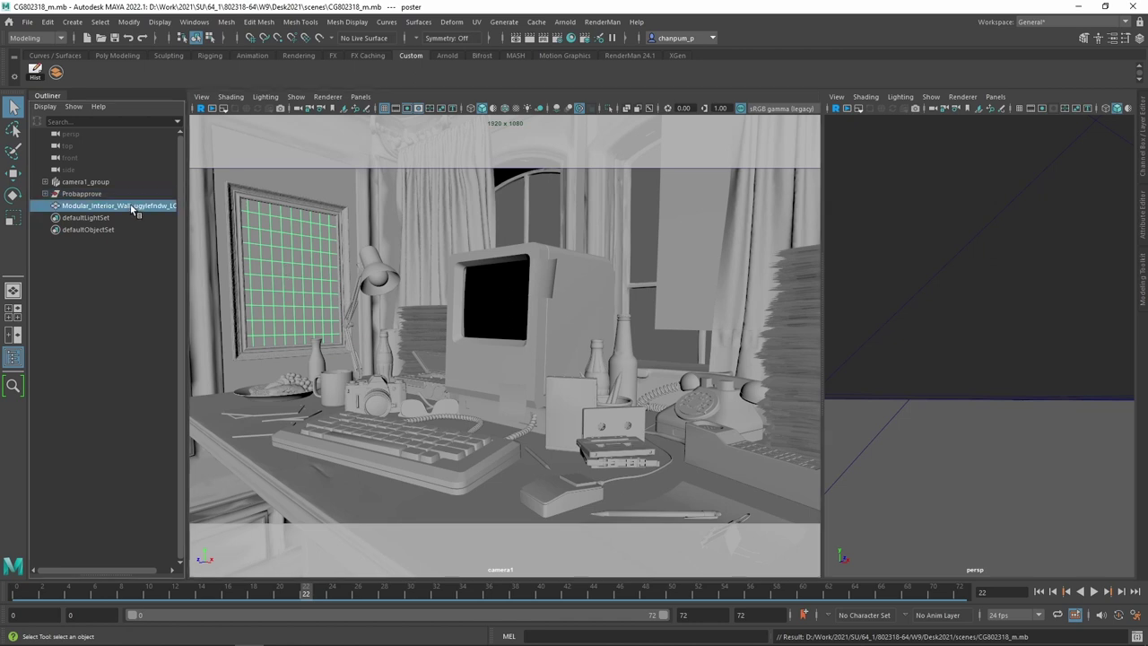
{"action": "left_click", "coordinate": [85, 193]}
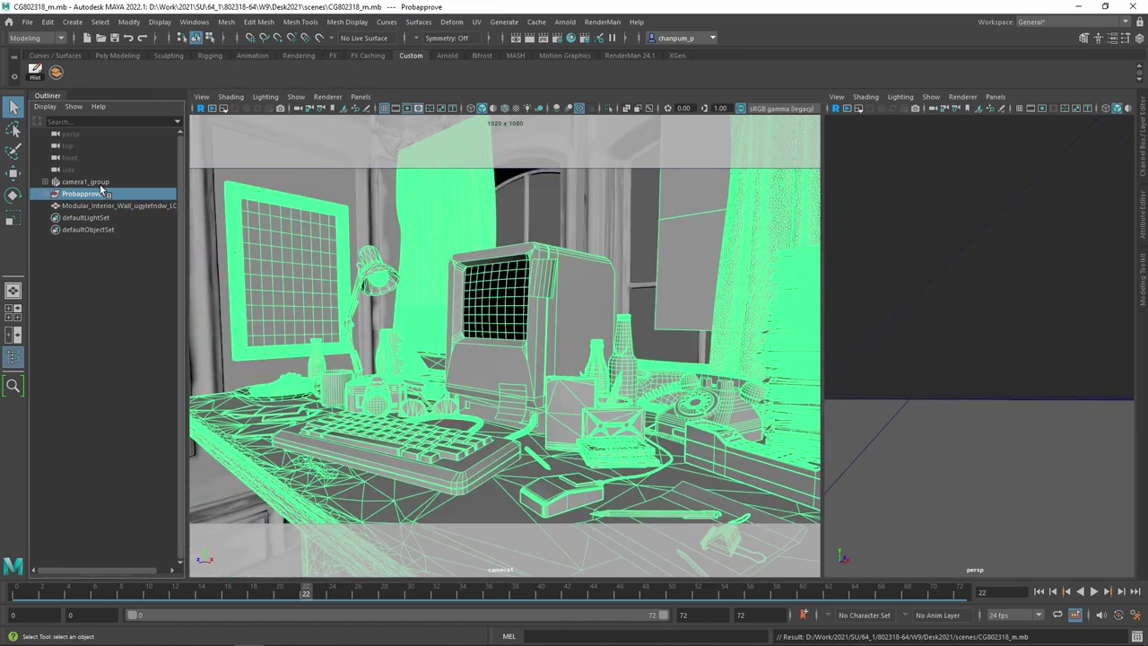
{"action": "left_click", "coordinate": [100, 182]}
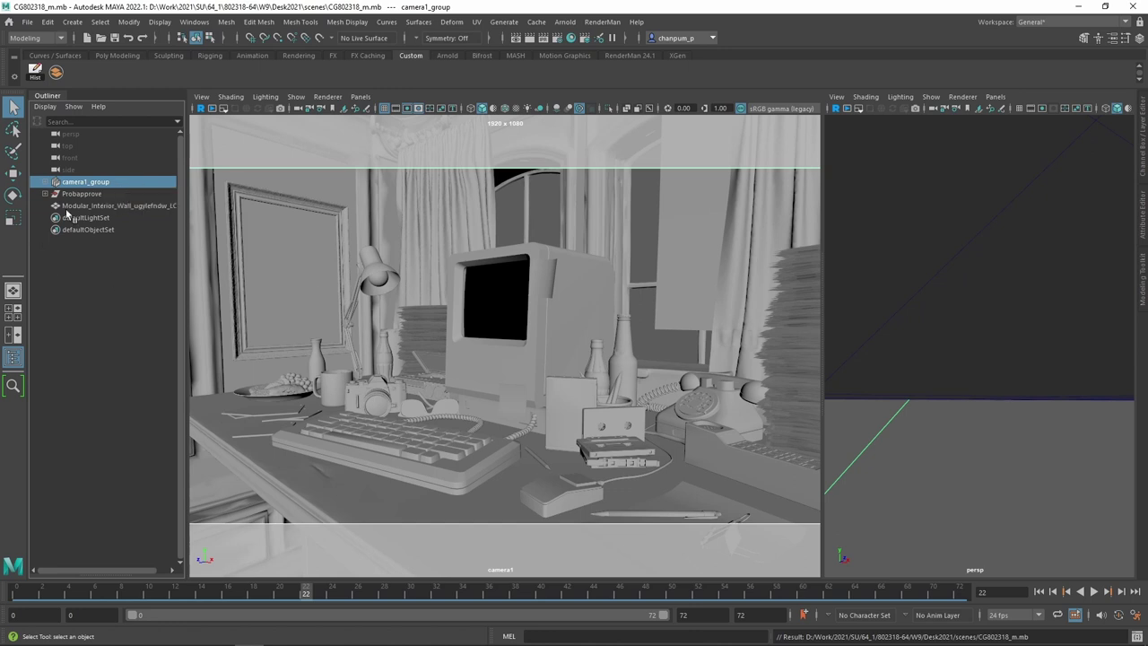
{"action": "left_click", "coordinate": [473, 375]}
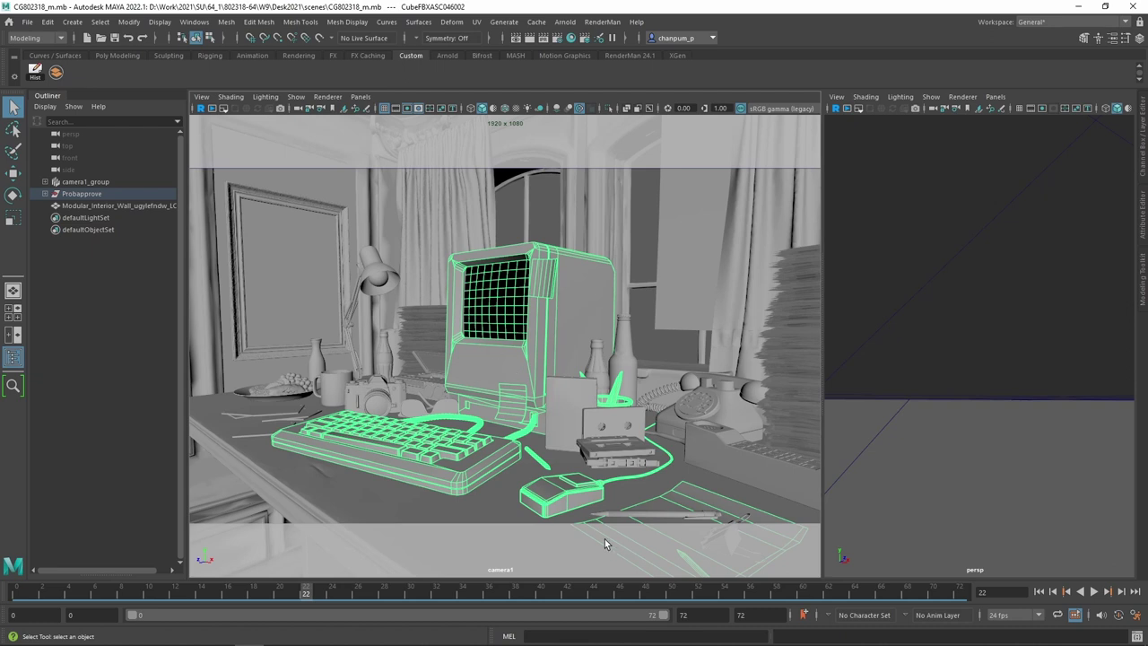
{"action": "left_click", "coordinate": [291, 296]}
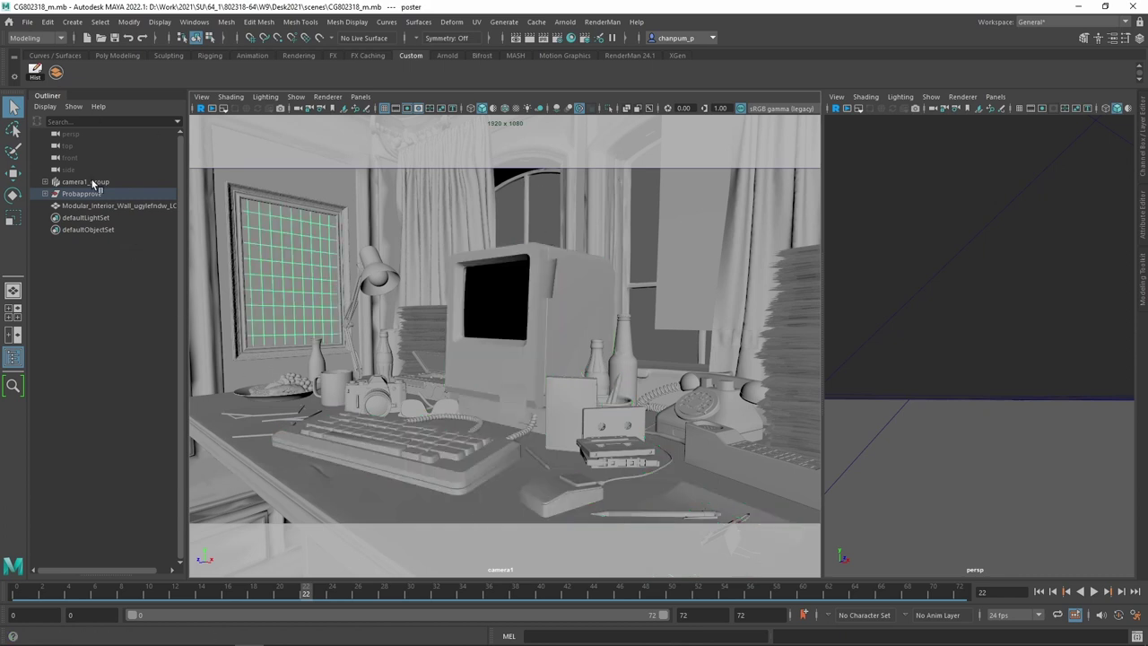
Step: Expand and collapse camera1_group to check its contents, then return to DaVinci Resolve
{"action": "left_click", "coordinate": [48, 183]}
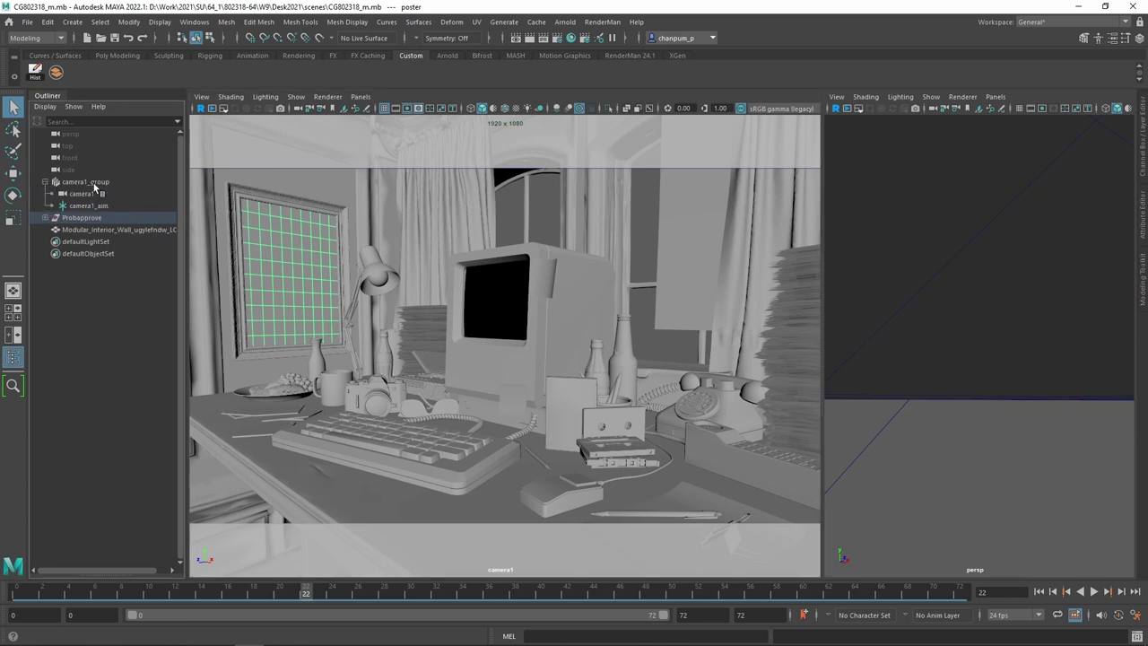
{"action": "left_click", "coordinate": [89, 182]}
{"action": "left_click", "coordinate": [48, 183]}
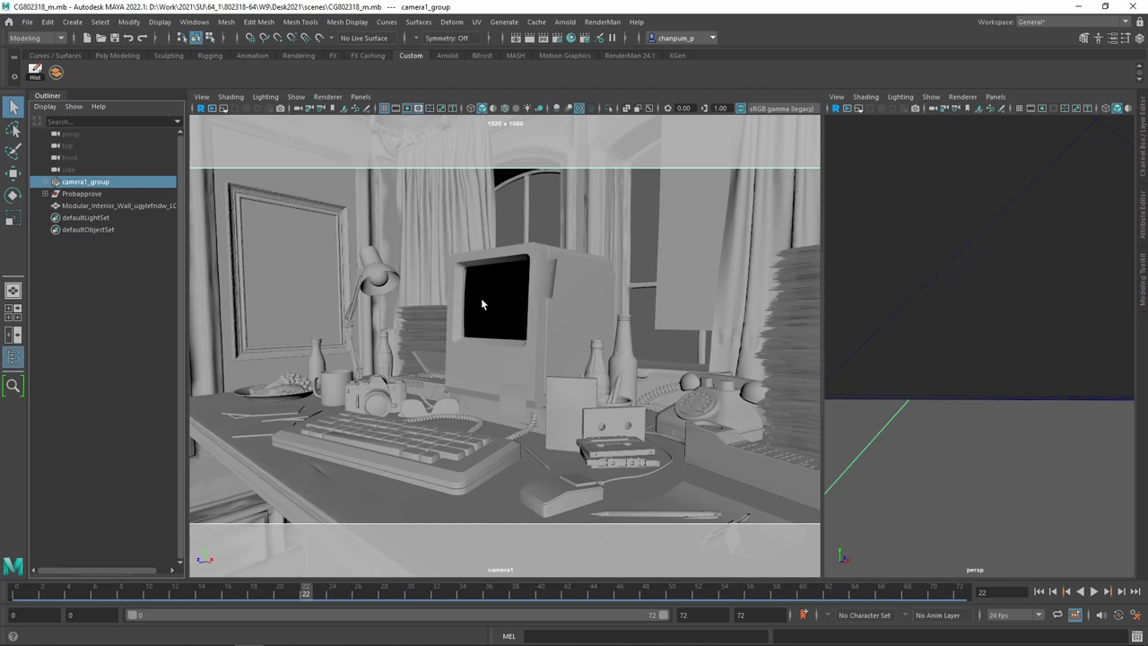
{"action": "left_click", "coordinate": [217, 635]}
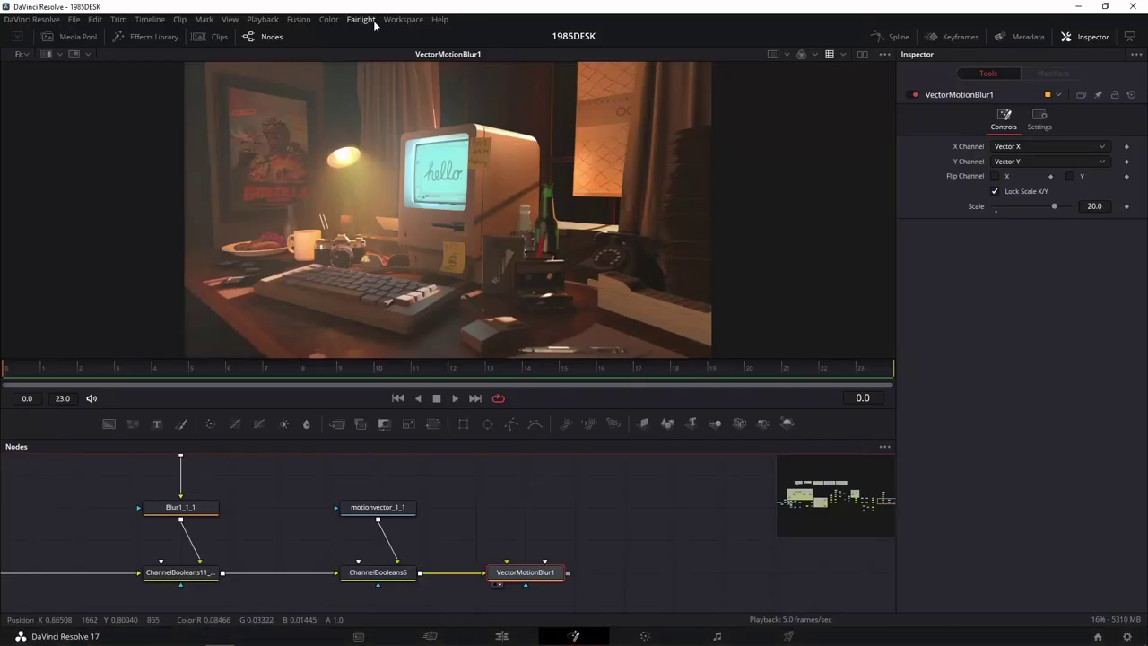
Step: Show the Fusion Import submenu listing Alembic, FBX, PSD, Shapes, SVG and Tracks
{"action": "left_click", "coordinate": [296, 20]}
{"action": "mouse_move", "coordinate": [373, 81]}
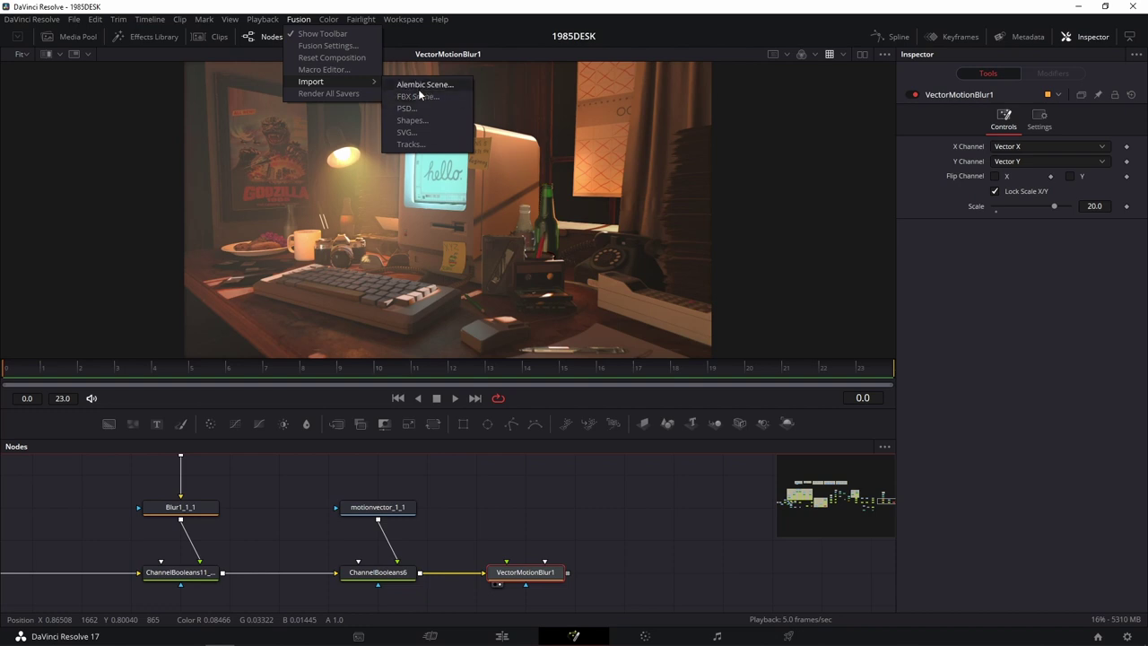
Step: Bring Autodesk Maya's camera1 desk view back to the front
{"action": "left_click", "coordinate": [248, 633]}
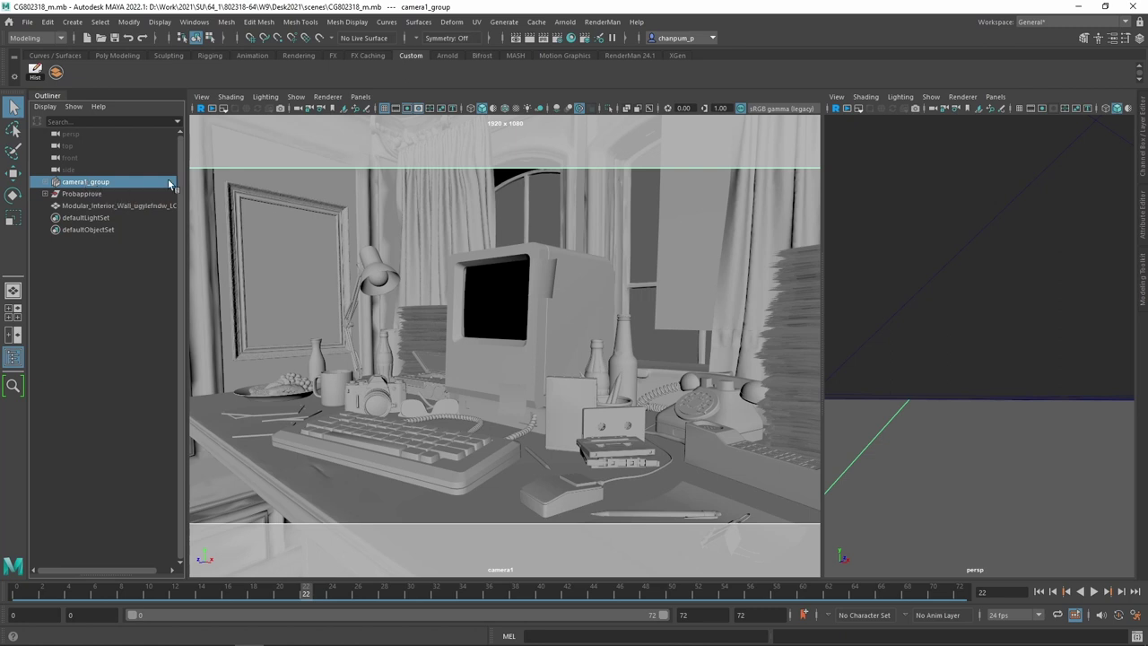
Step: Open the Cache > Alembic Cache > Export Selection to Alembic option box for camera1_group
{"action": "left_click", "coordinate": [537, 23]}
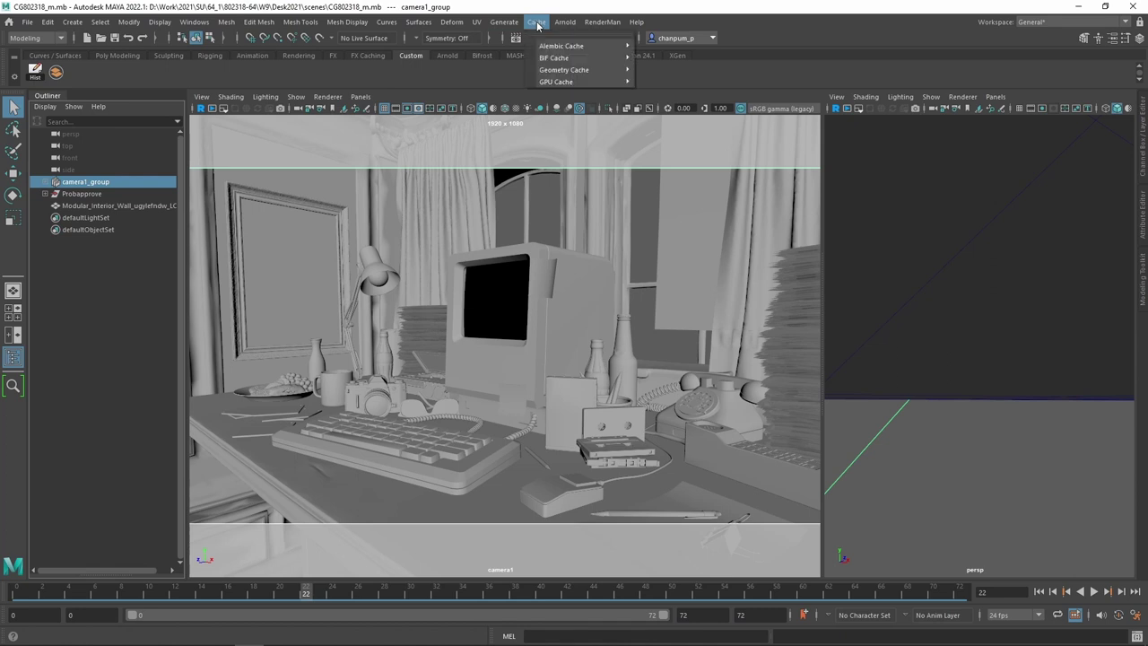
{"action": "mouse_move", "coordinate": [613, 52]}
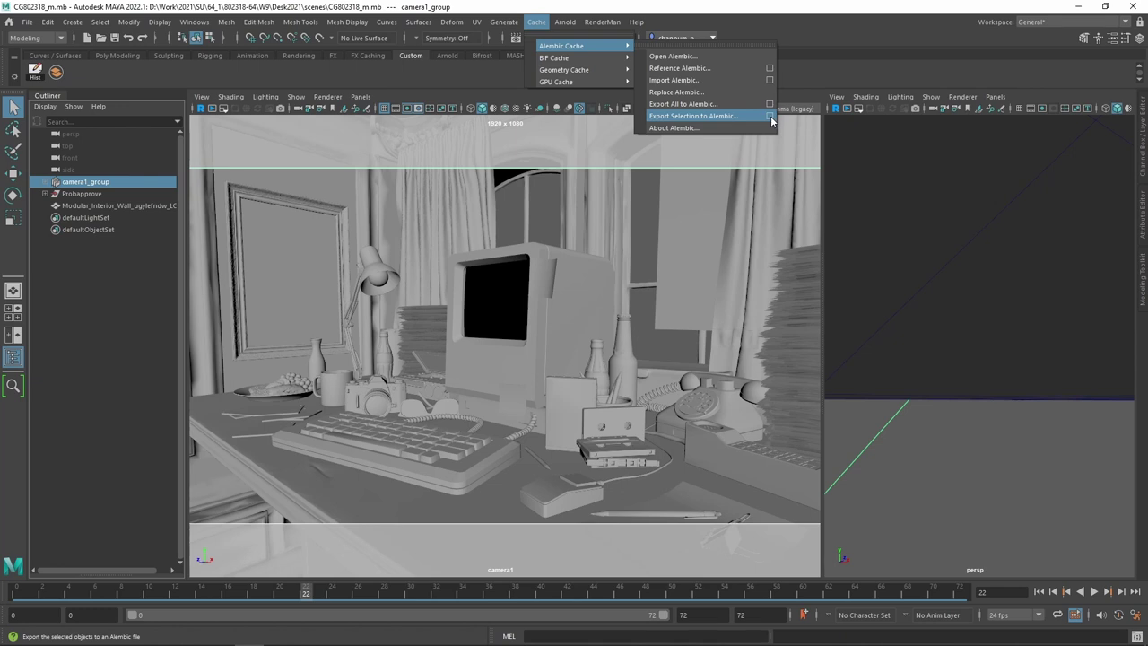
{"action": "left_click", "coordinate": [771, 117]}
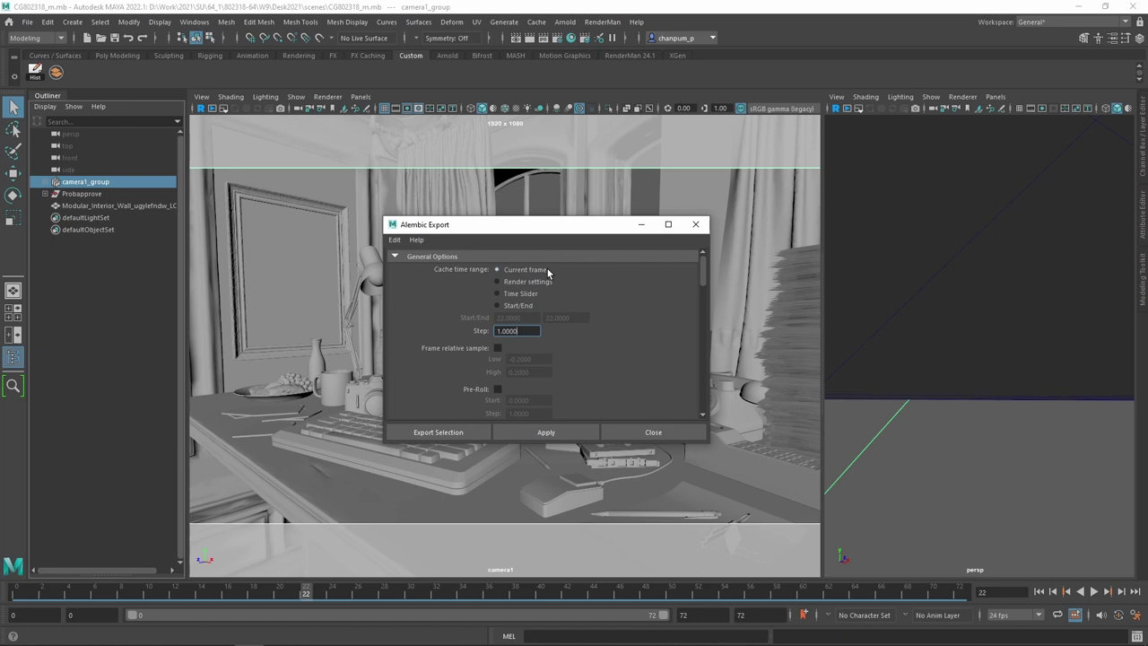
Step: Enable world-space export and start exporting the selection to Alembic
{"action": "scroll", "coordinate": [632, 342], "scroll_direction": "down", "scroll_amount": 5}
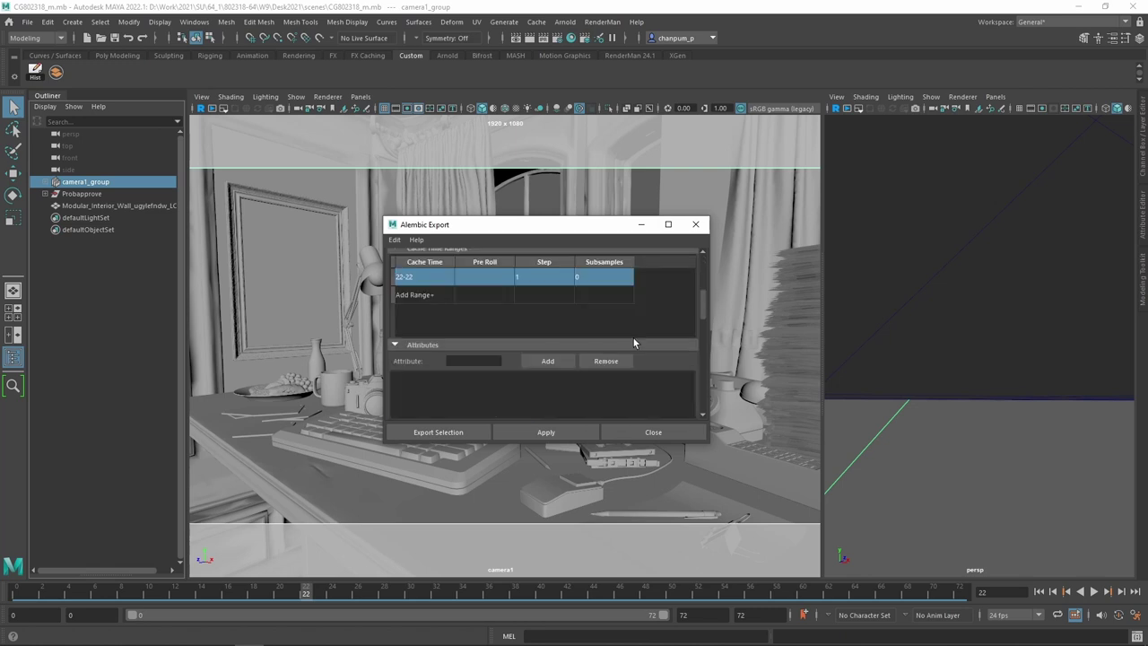
{"action": "scroll", "coordinate": [633, 343], "scroll_direction": "down", "scroll_amount": 3}
{"action": "scroll", "coordinate": [618, 328], "scroll_direction": "down", "scroll_amount": 3}
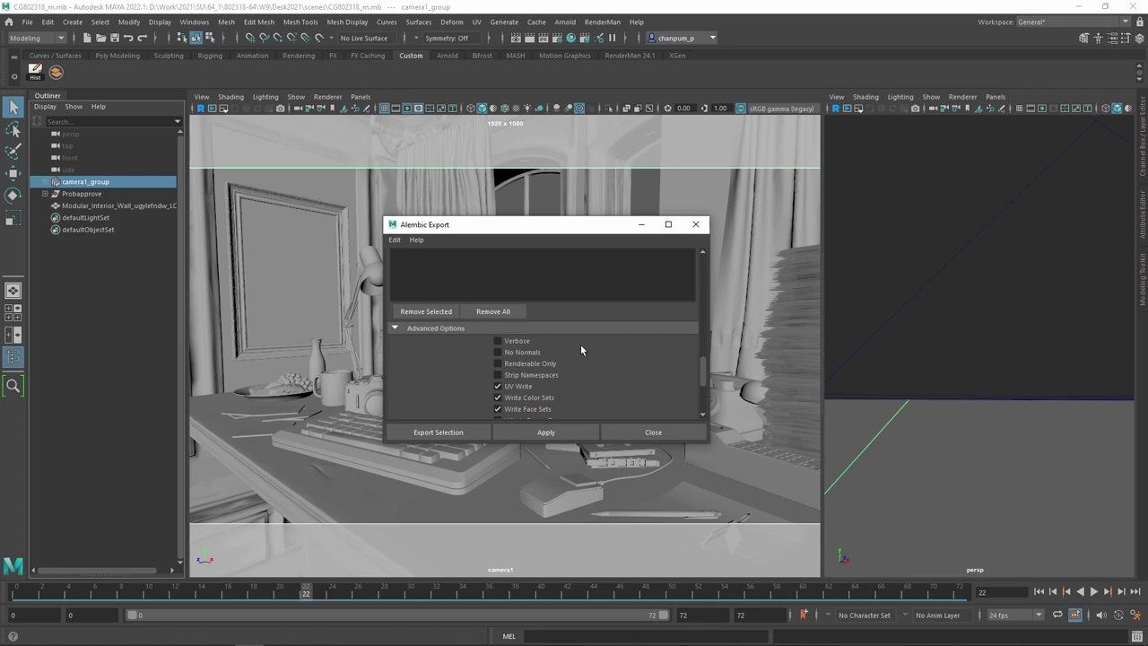
{"action": "scroll", "coordinate": [569, 361], "scroll_direction": "down", "scroll_amount": 3}
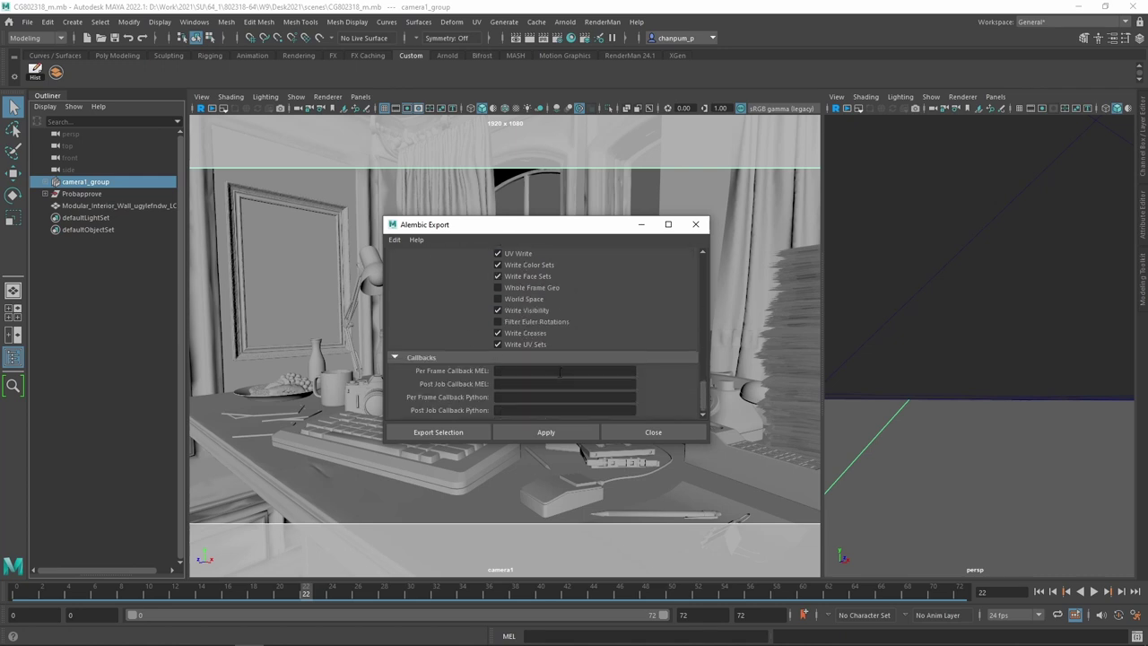
{"action": "left_click", "coordinate": [519, 300]}
{"action": "left_click", "coordinate": [462, 431]}
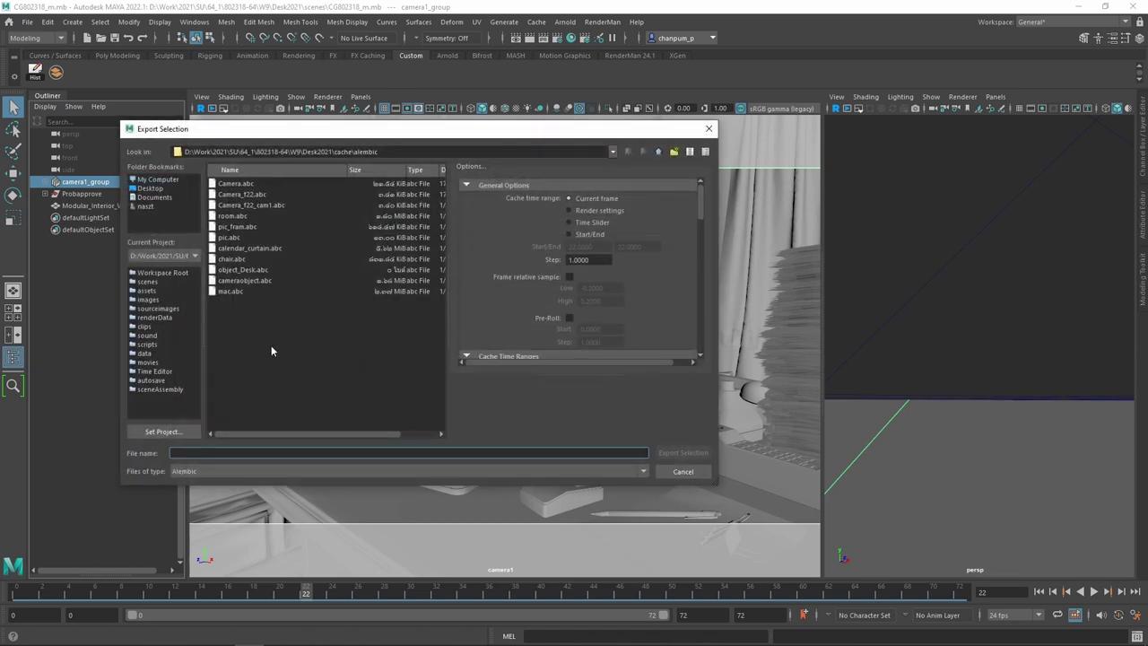
Step: Browse the existing Alembic cache files, pick mac.abc and select the export folder path
{"action": "left_click", "coordinate": [251, 205]}
{"action": "left_click", "coordinate": [242, 194]}
{"action": "left_click", "coordinate": [237, 226]}
{"action": "left_click", "coordinate": [269, 291]}
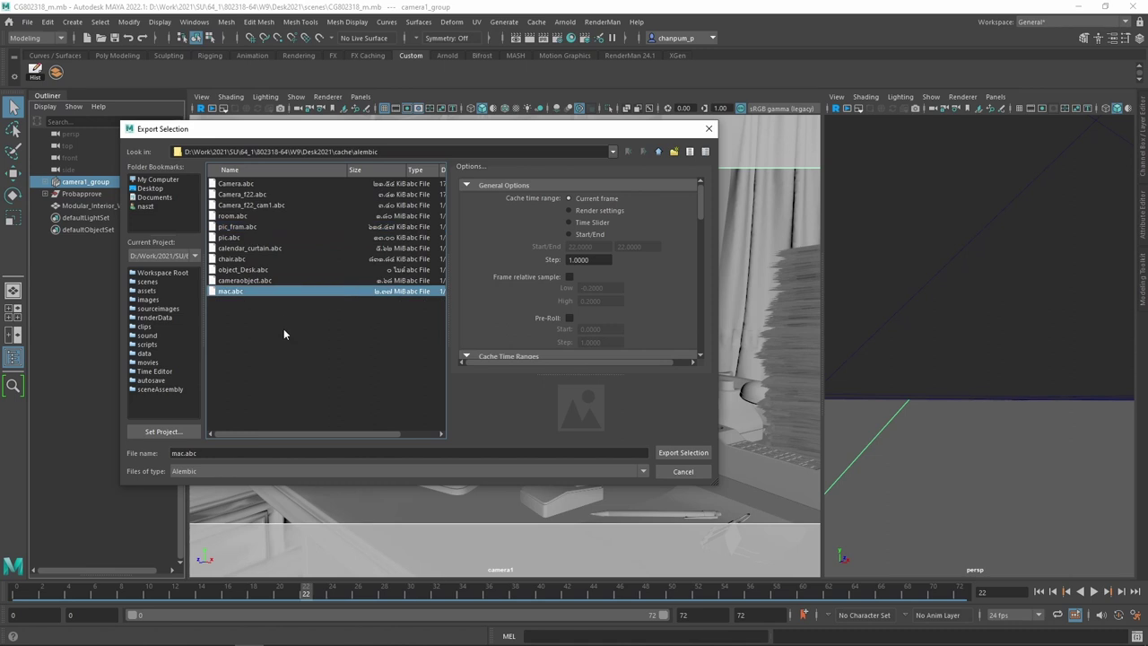
{"action": "left_click", "coordinate": [392, 150]}
{"action": "triple_click", "coordinate": [391, 150]}
{"action": "key", "text": "ctrl+c"}
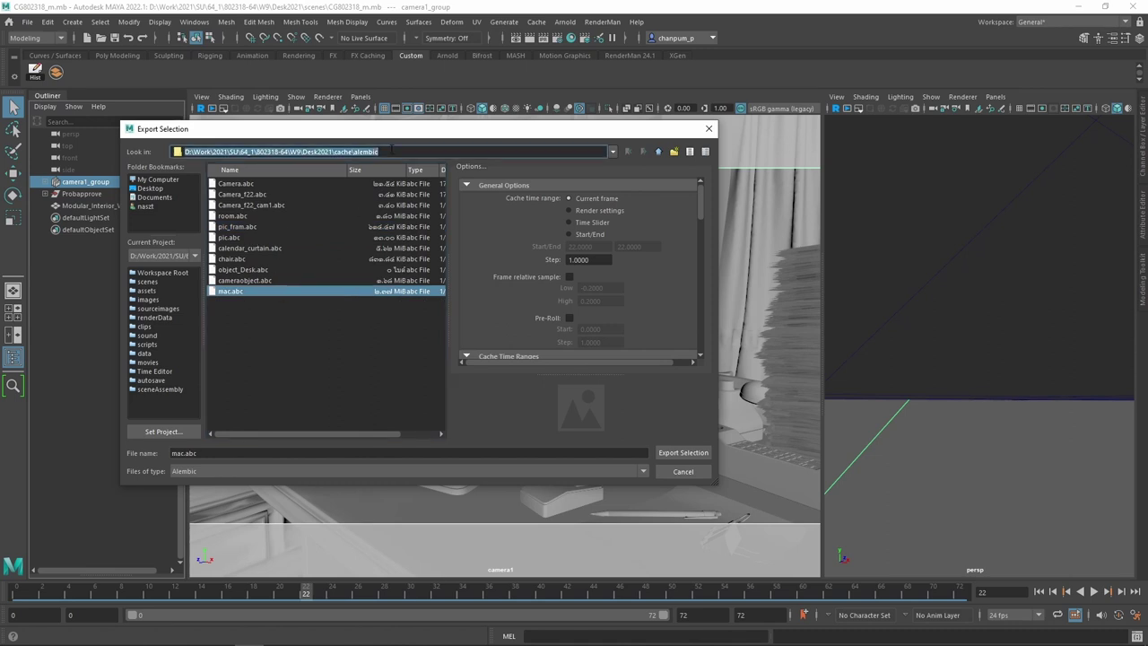
Step: Delete all 11 old .abc files from Desk2021\cache\alembic in File Explorer
{"action": "left_click", "coordinate": [131, 634]}
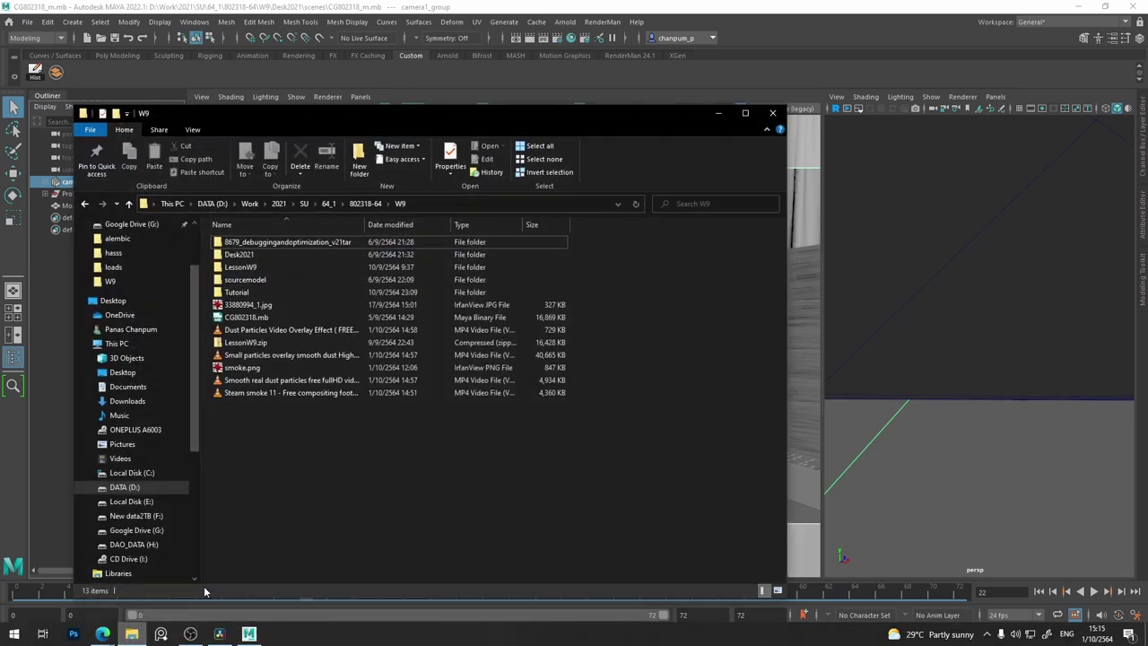
{"action": "left_click", "coordinate": [448, 203]}
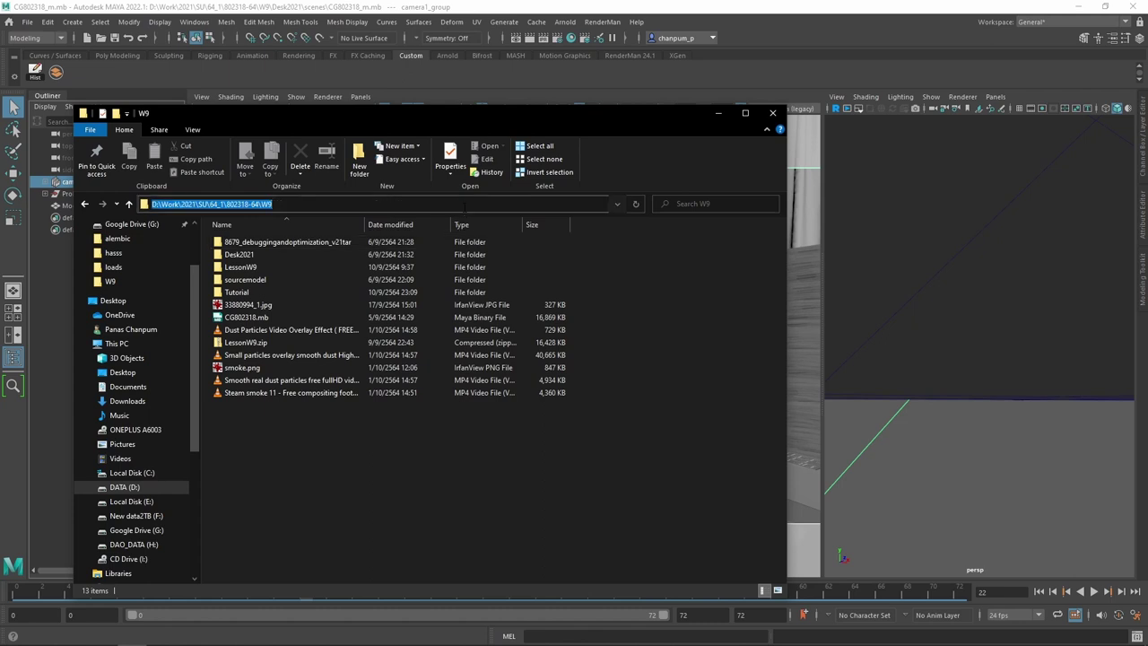
{"action": "key", "text": "ctrl+v"}
{"action": "key", "text": "Return"}
{"action": "left_click_drag", "start_coordinate": [324, 436], "coordinate": [204, 185]}
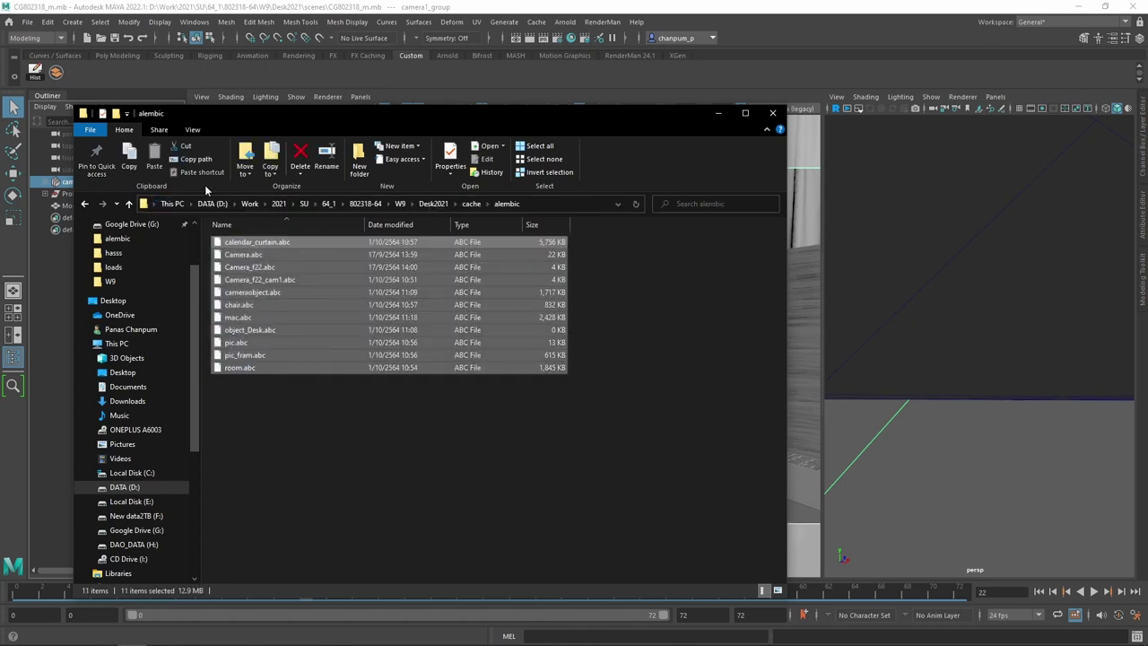
{"action": "key", "text": "Delete"}
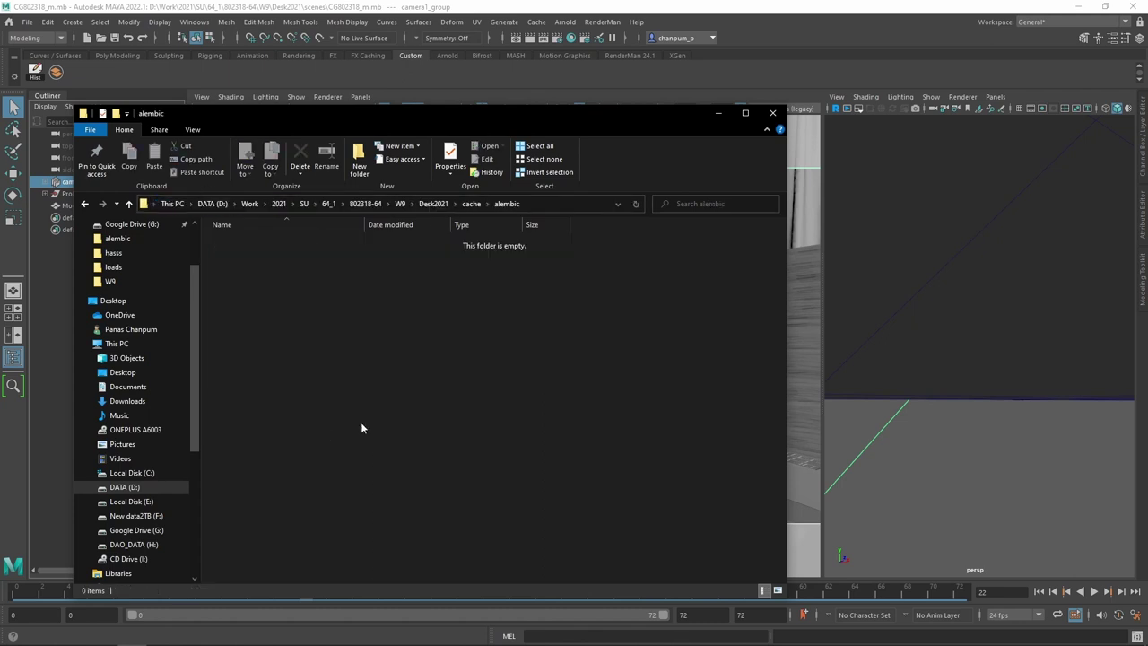
Step: Rename the Alembic export to camera_F22_CAM01 and export camera1_group
{"action": "left_click", "coordinate": [688, 87]}
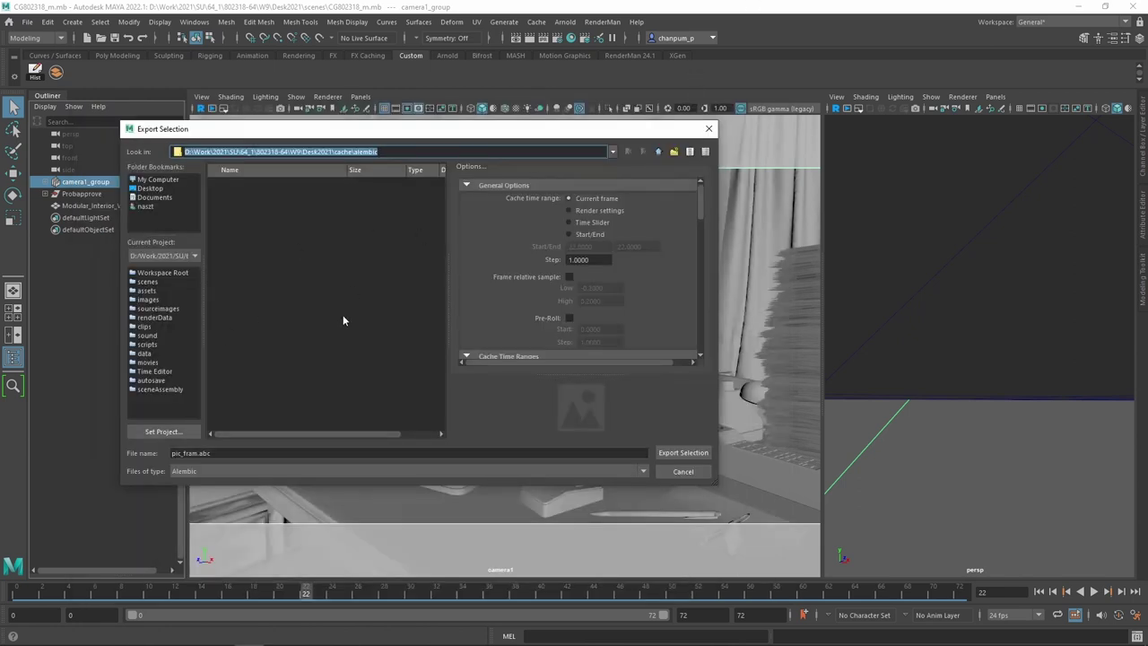
{"action": "left_click", "coordinate": [193, 453]}
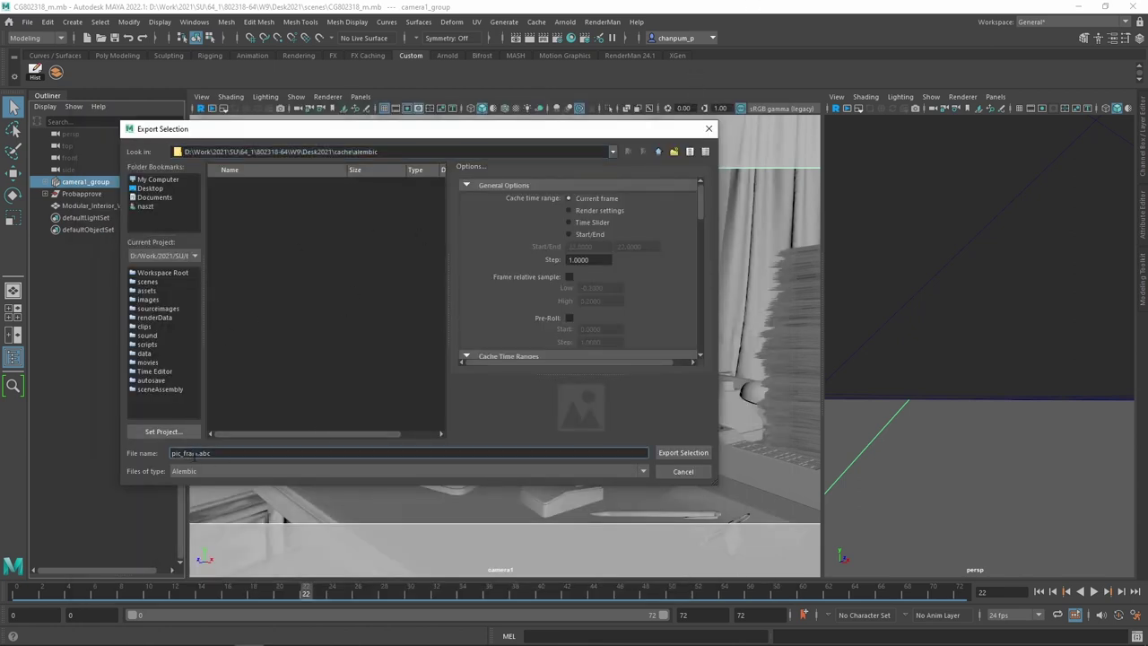
{"action": "type", "text": "s"}
{"action": "key", "text": "shift+Home"}
{"action": "type", "text": "camera"}
{"action": "type", "text": "_"}
{"action": "type", "text": "F22"}
{"action": "type", "text": "_CAM01"}
{"action": "left_click", "coordinate": [674, 453]}
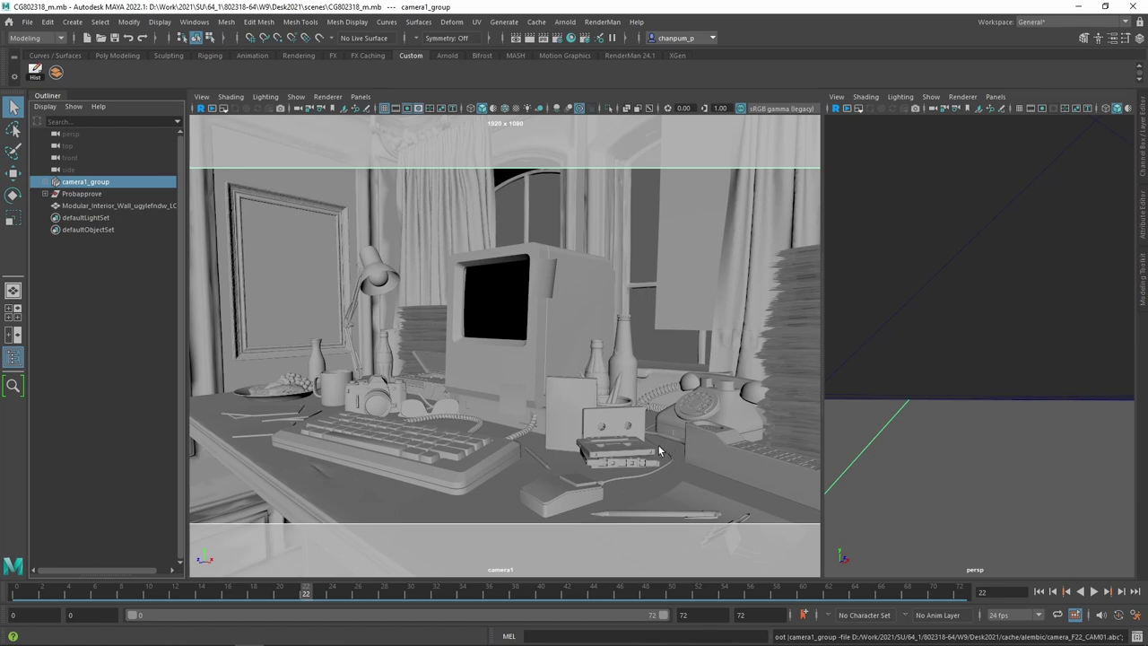
Step: Return to DaVinci Resolve and zoom out and pan the node graph
{"action": "mouse_move", "coordinate": [12, 639]}
{"action": "mouse_move", "coordinate": [226, 638]}
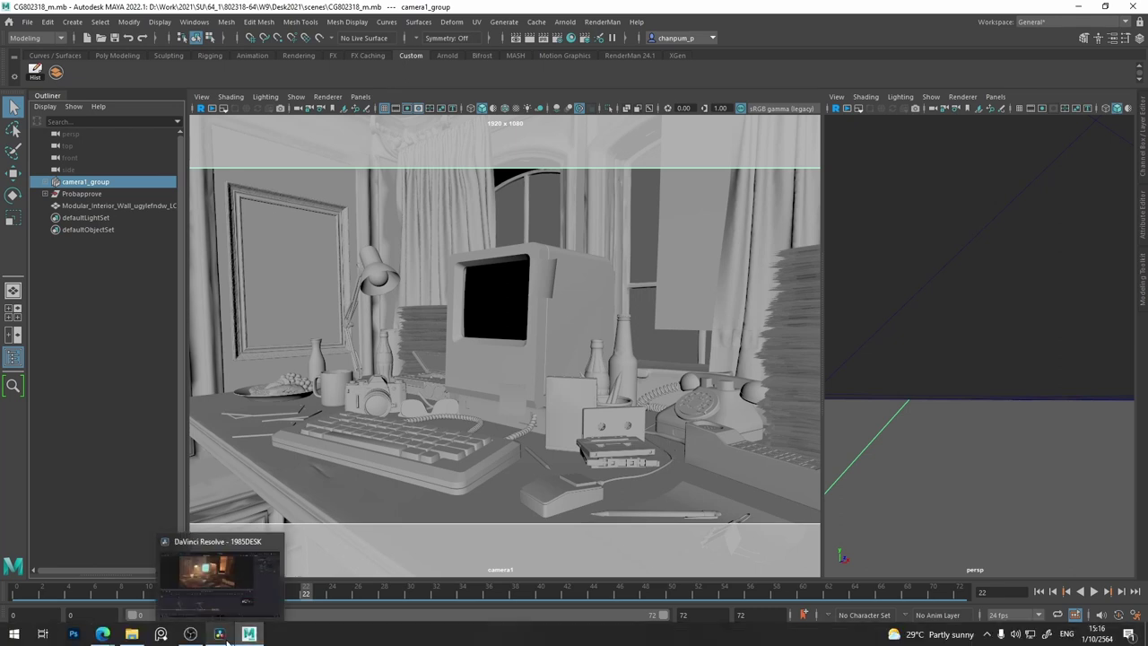
{"action": "left_click", "coordinate": [231, 608]}
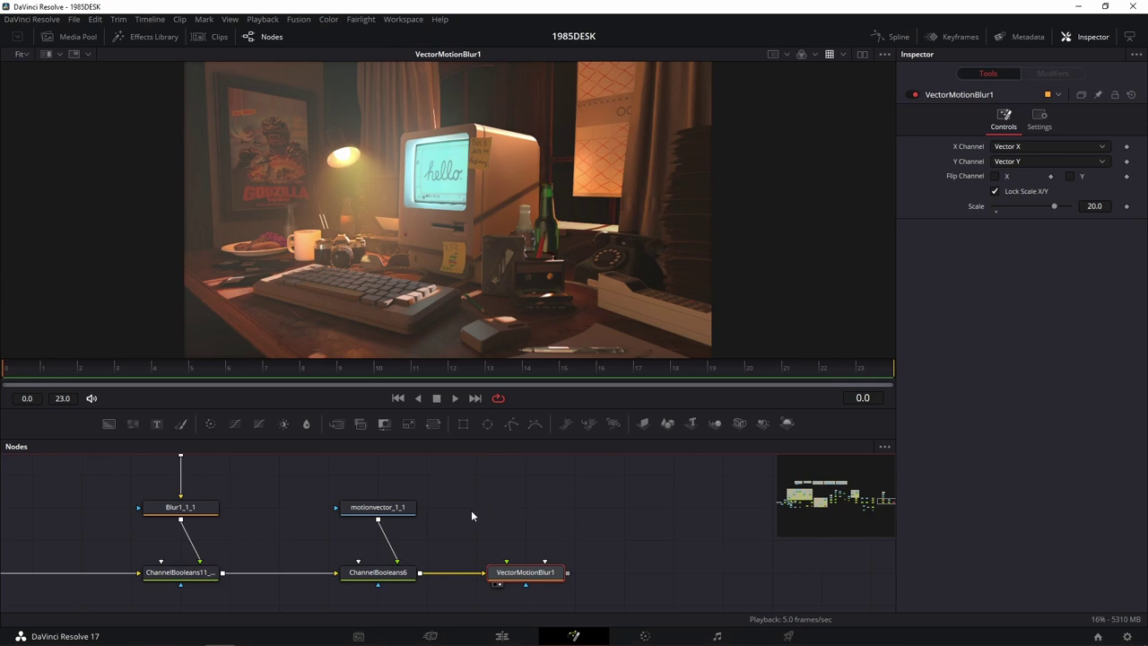
{"action": "scroll", "coordinate": [471, 510], "scroll_direction": "down", "scroll_amount": 3}
{"action": "left_click_drag", "start_coordinate": [528, 522], "coordinate": [398, 450]}
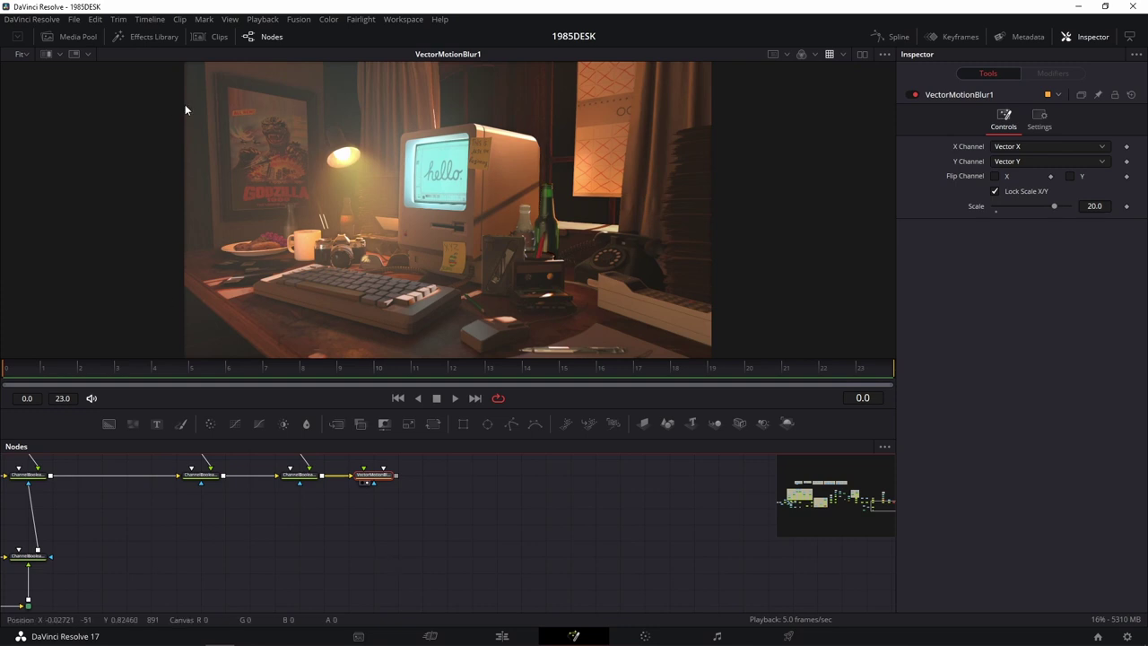
Step: Import camera_F22_CAM01.abc as an Alembic Scene from the pasted alembic cache folder
{"action": "left_click", "coordinate": [290, 21]}
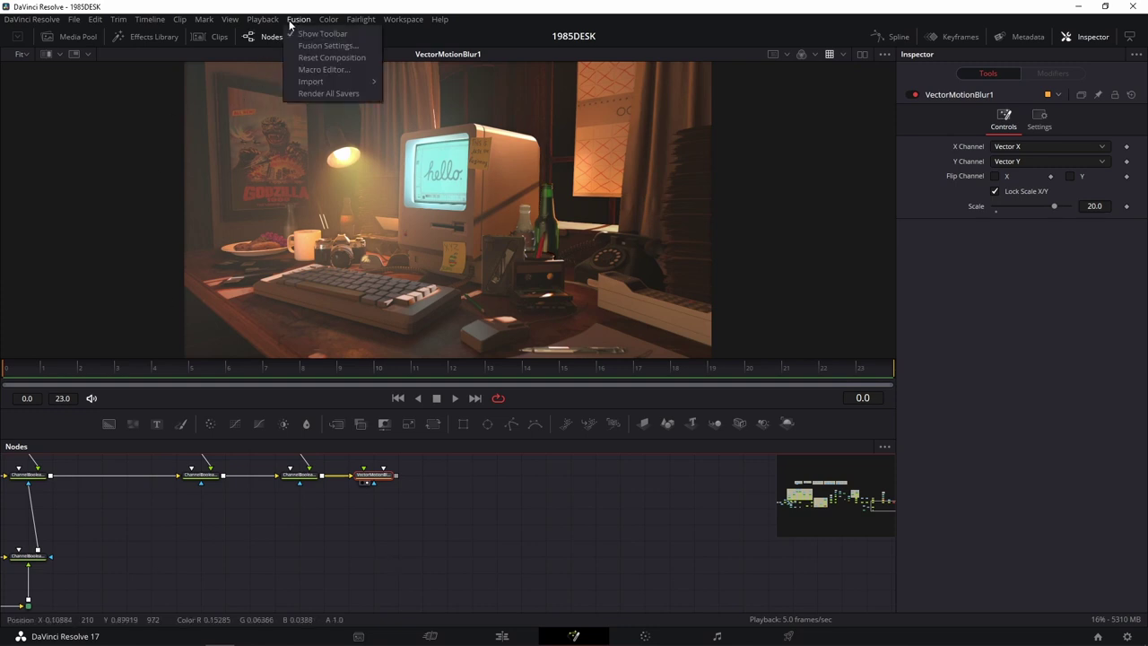
{"action": "mouse_move", "coordinate": [323, 82]}
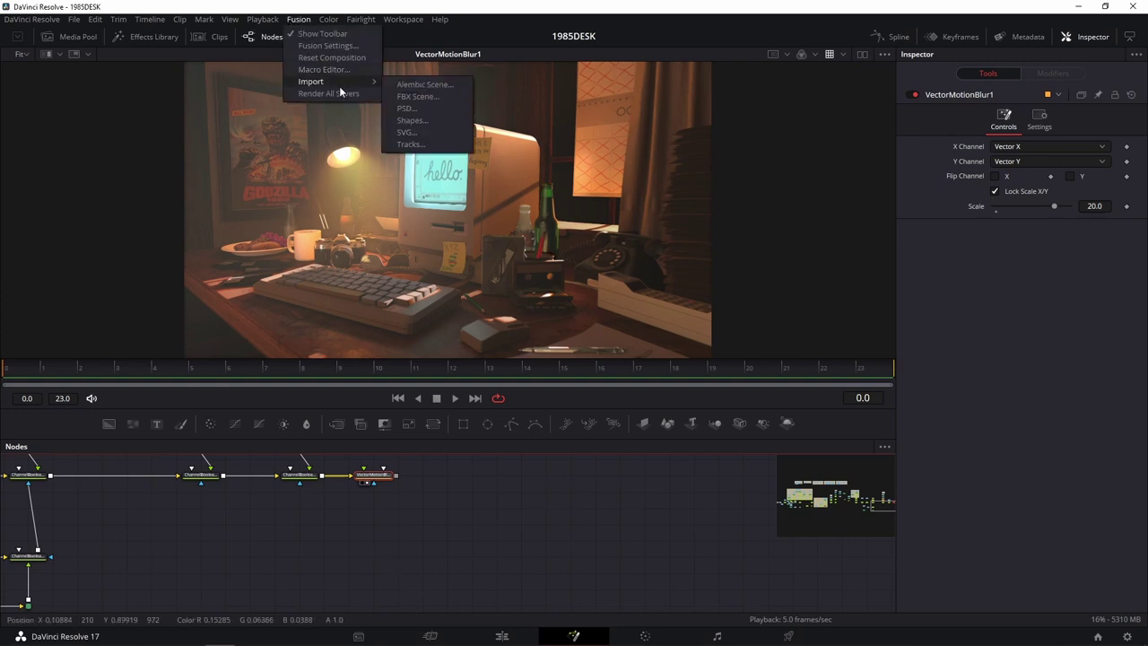
{"action": "left_click", "coordinate": [435, 87]}
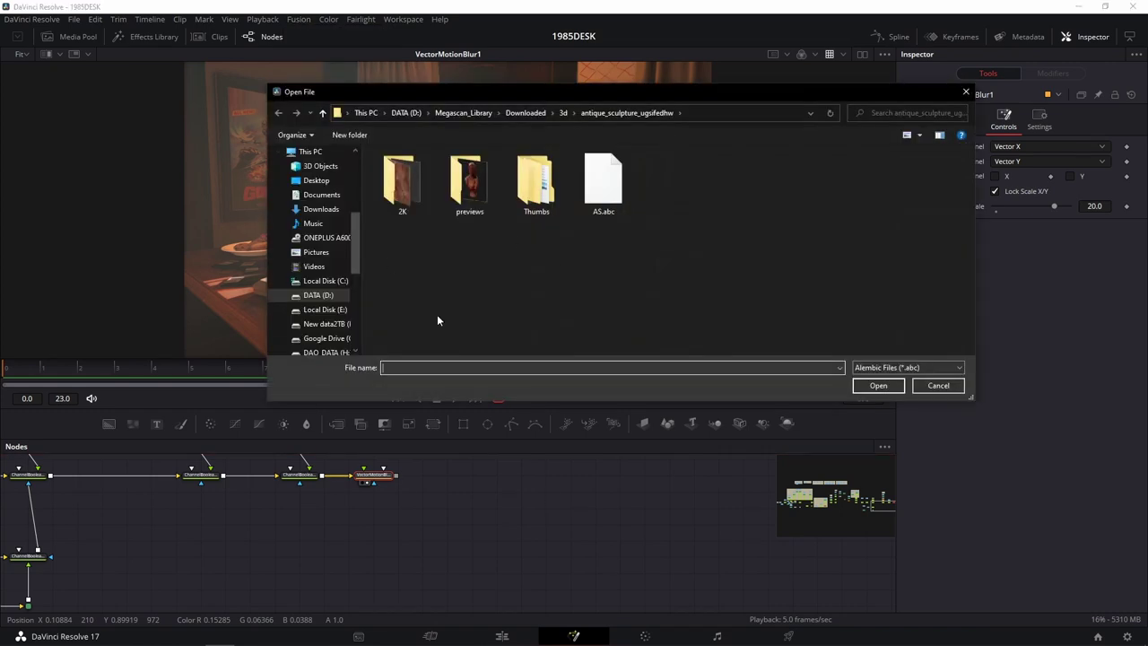
{"action": "left_click", "coordinate": [671, 112]}
{"action": "key", "text": "ctrl+v"}
{"action": "key", "text": "Return"}
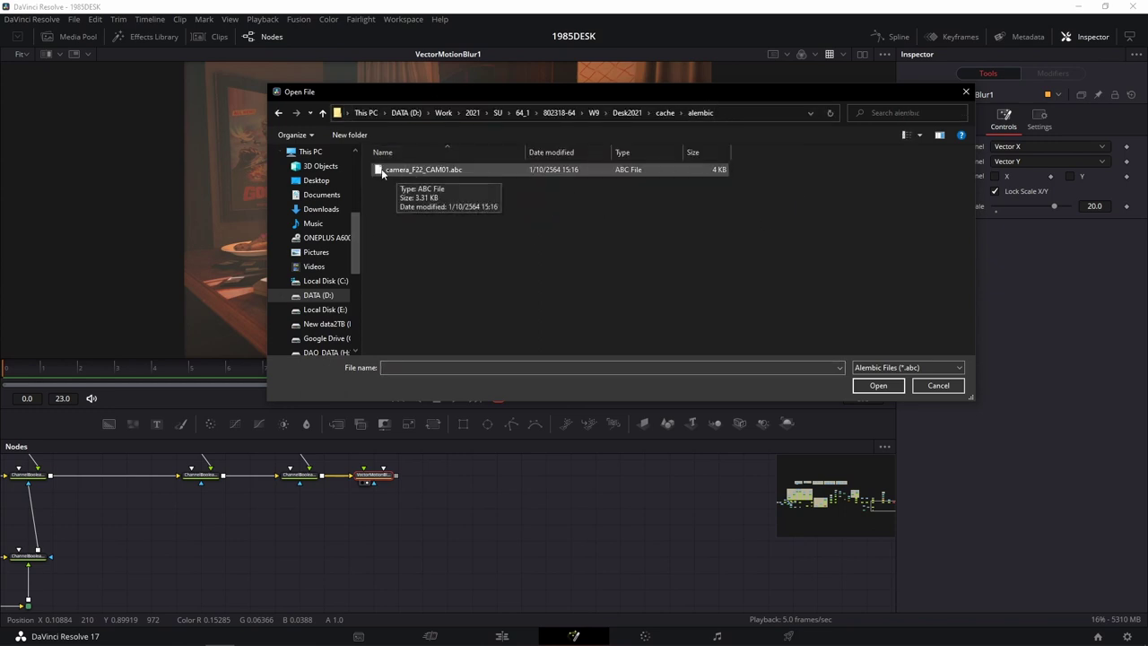
{"action": "left_click", "coordinate": [419, 172]}
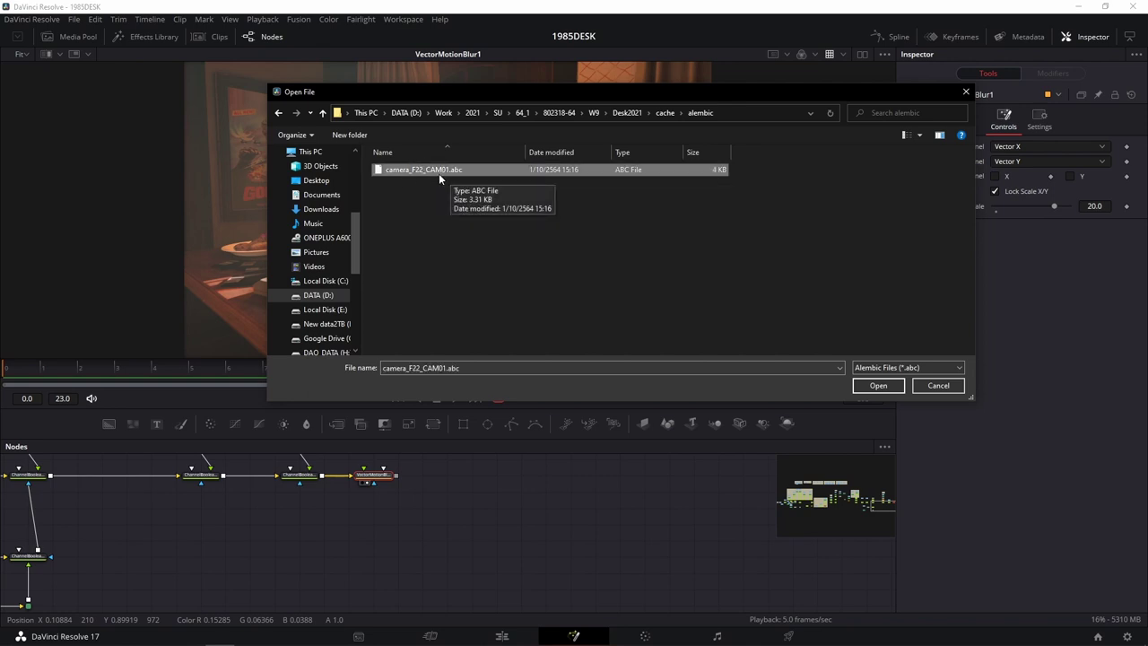
{"action": "left_click", "coordinate": [879, 387]}
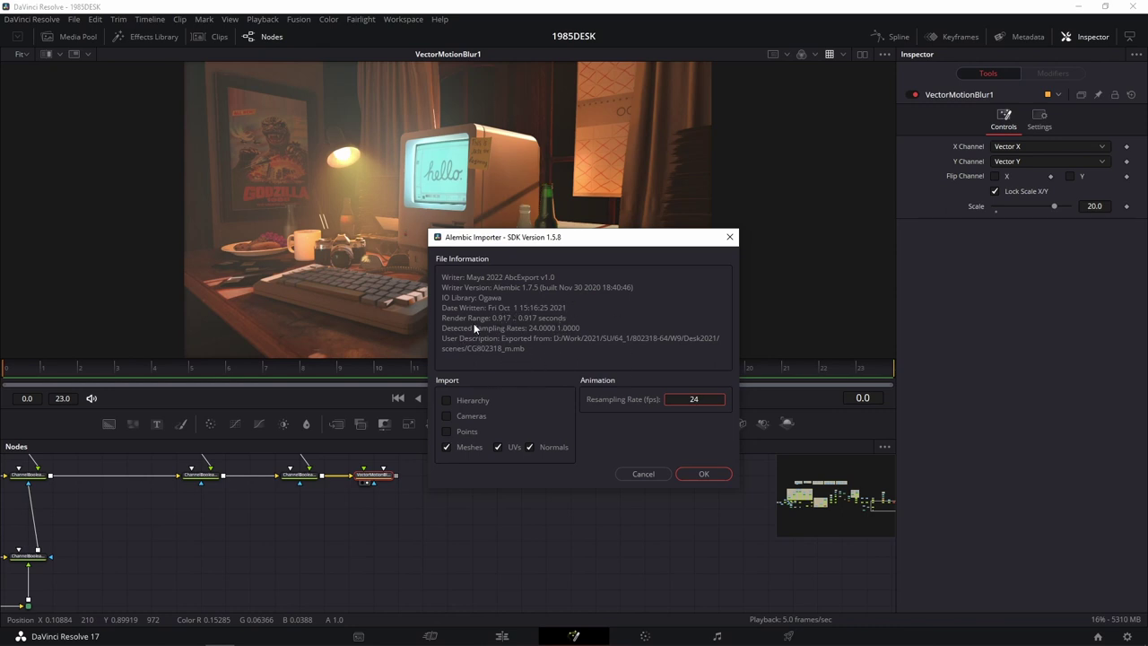
Step: Uncheck Meshes and Hierarchy, check Cameras, disable Inverse Transform, and confirm the import
{"action": "left_click", "coordinate": [447, 446]}
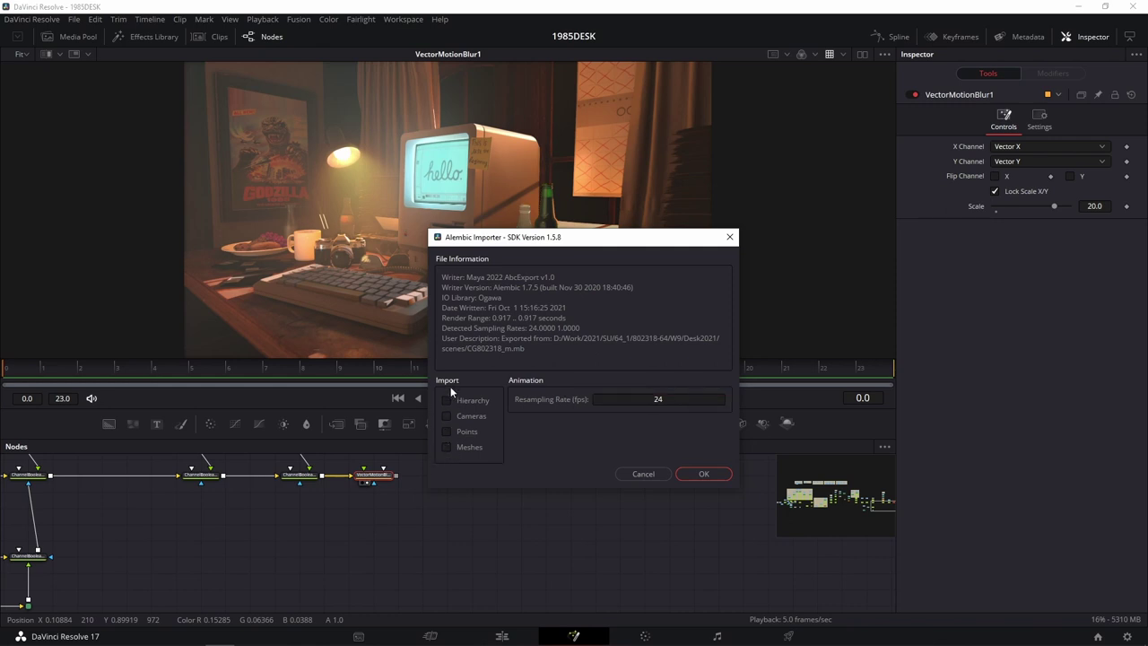
{"action": "left_click", "coordinate": [446, 401]}
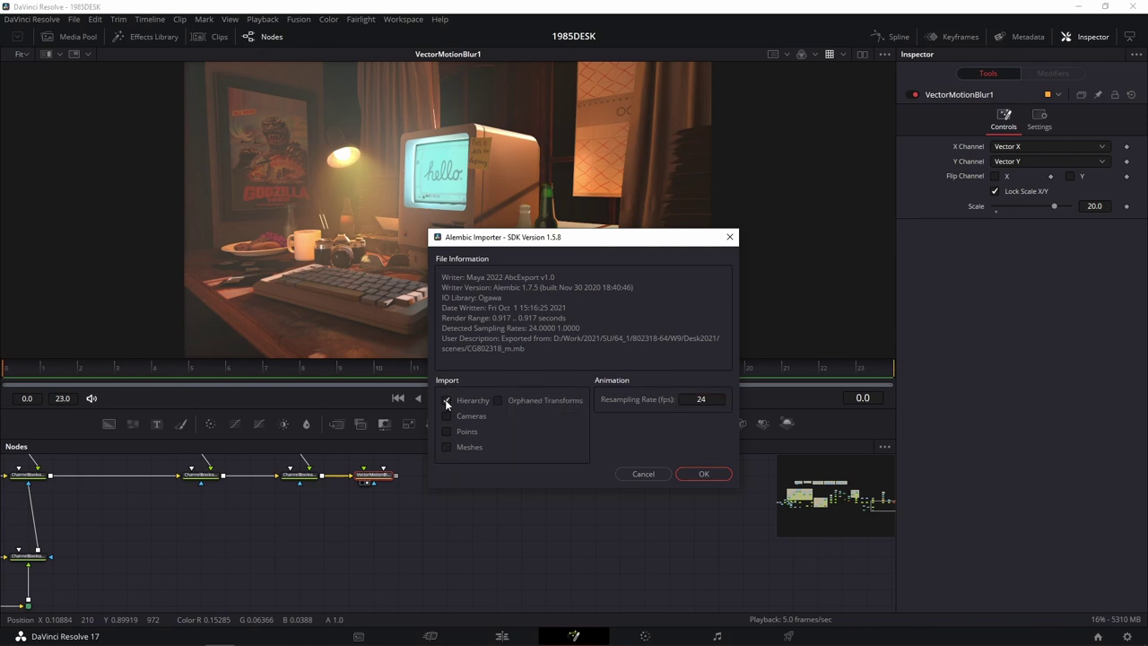
{"action": "left_click", "coordinate": [447, 400]}
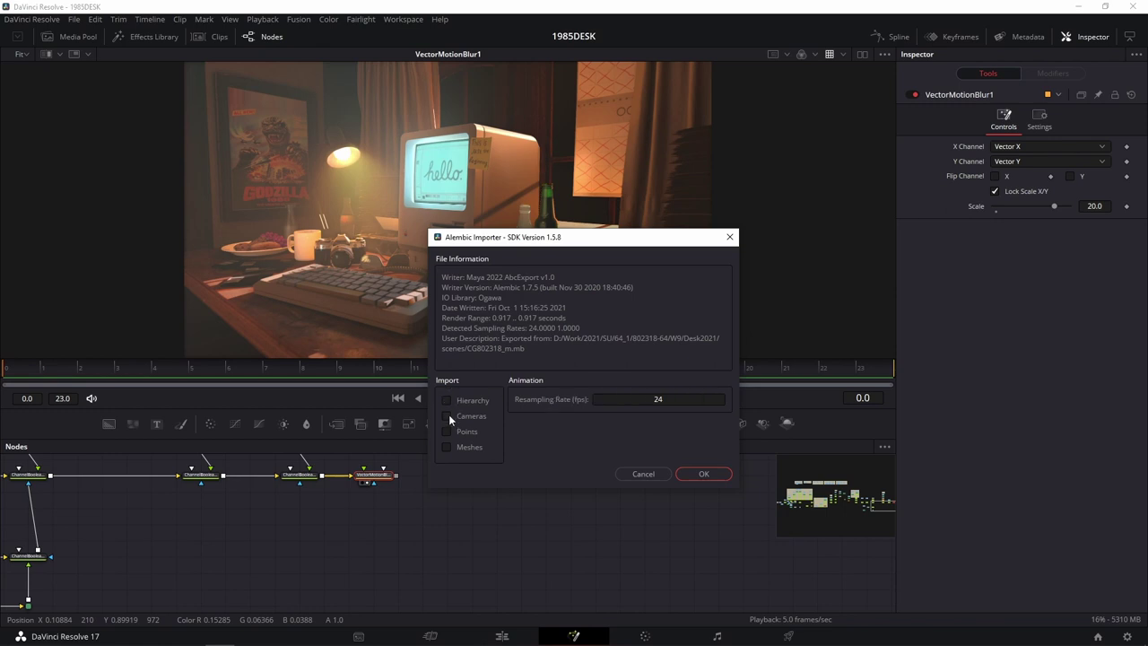
{"action": "left_click", "coordinate": [447, 416]}
{"action": "left_click", "coordinate": [447, 416]}
{"action": "left_click", "coordinate": [447, 448]}
{"action": "left_click", "coordinate": [447, 447]}
{"action": "left_click", "coordinate": [447, 416]}
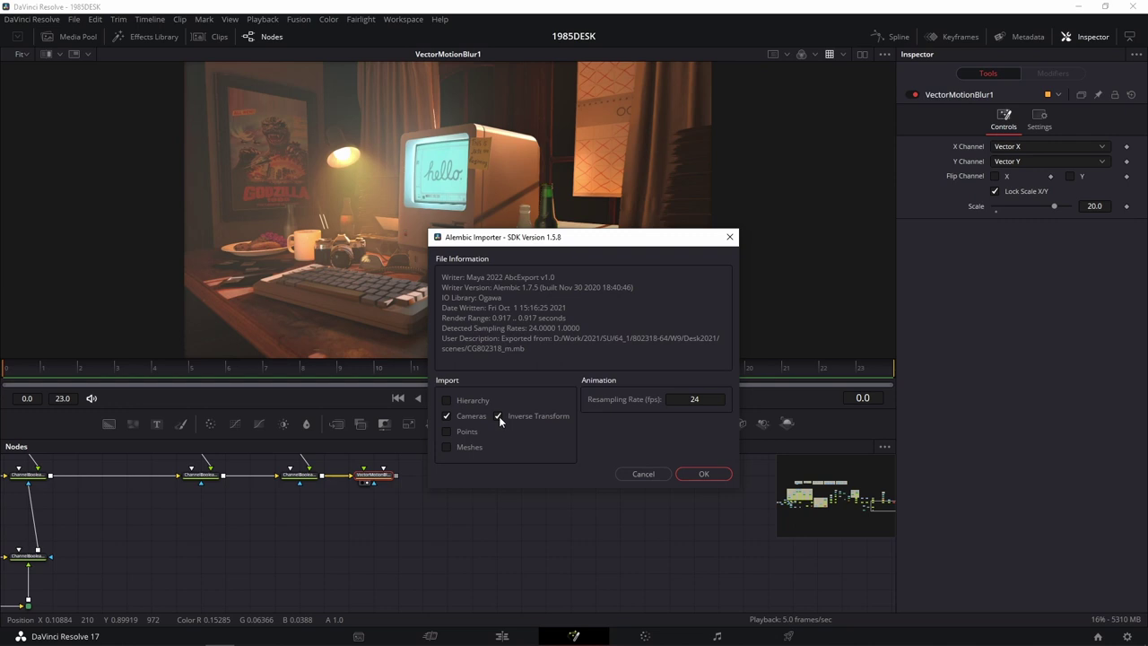
{"action": "left_click", "coordinate": [499, 416]}
{"action": "left_click", "coordinate": [704, 475]}
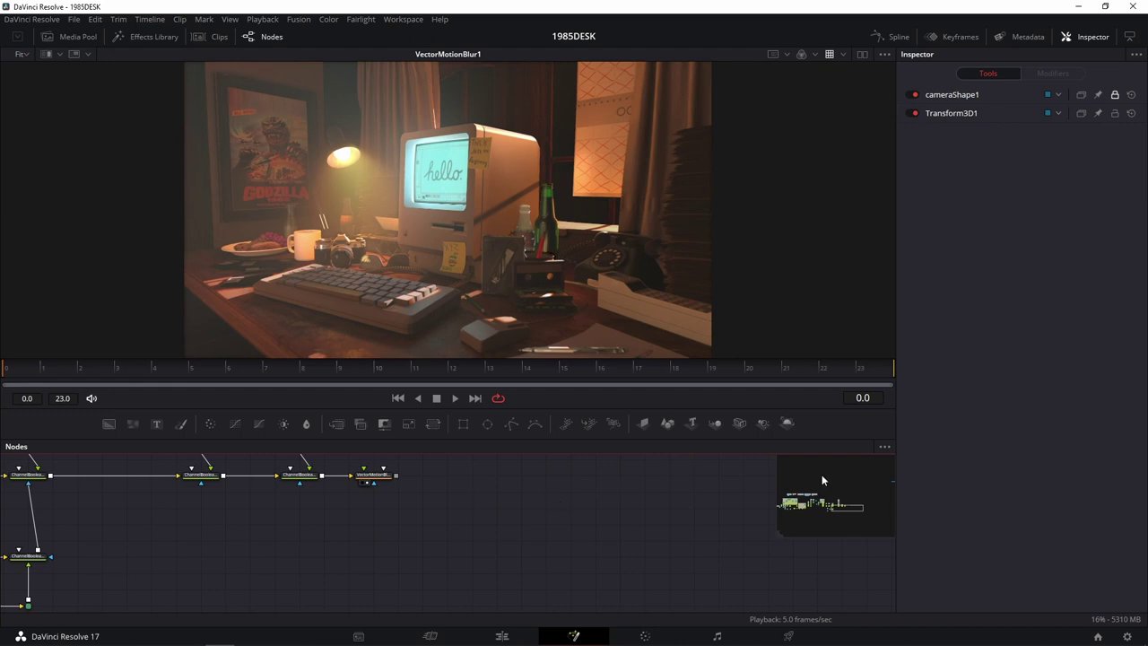
Step: Select and delete the imported cameraShape1 and Transform3D1 nodes
{"action": "left_click", "coordinate": [892, 484]}
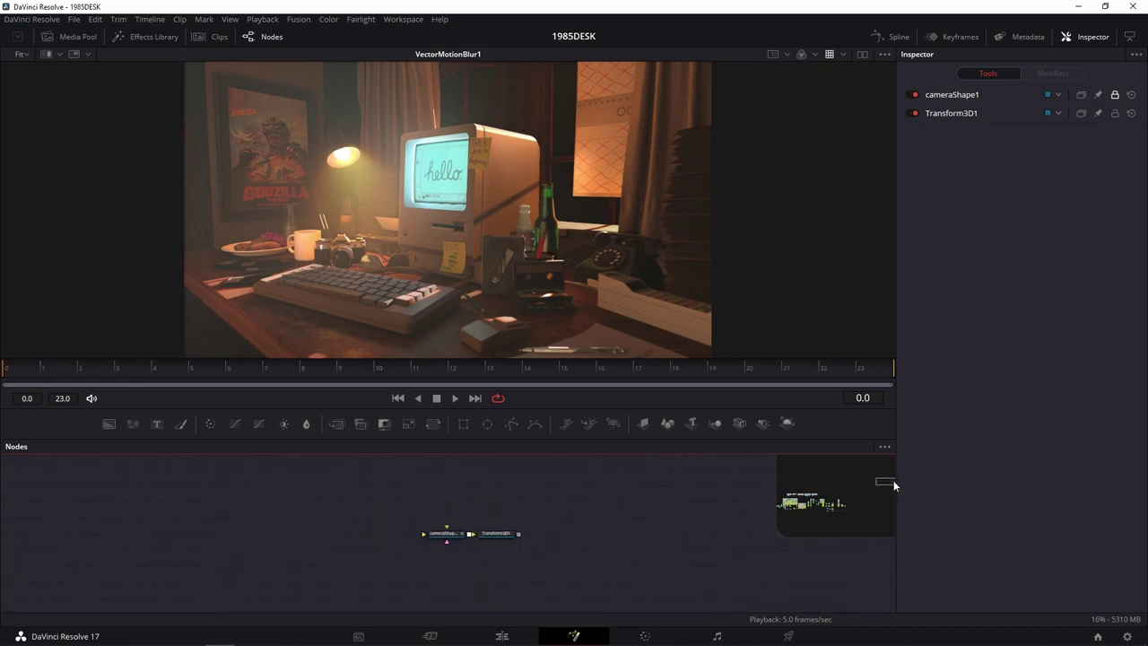
{"action": "scroll", "coordinate": [552, 547], "scroll_direction": "up", "scroll_amount": 2}
{"action": "scroll", "coordinate": [516, 549], "scroll_direction": "up", "scroll_amount": 1}
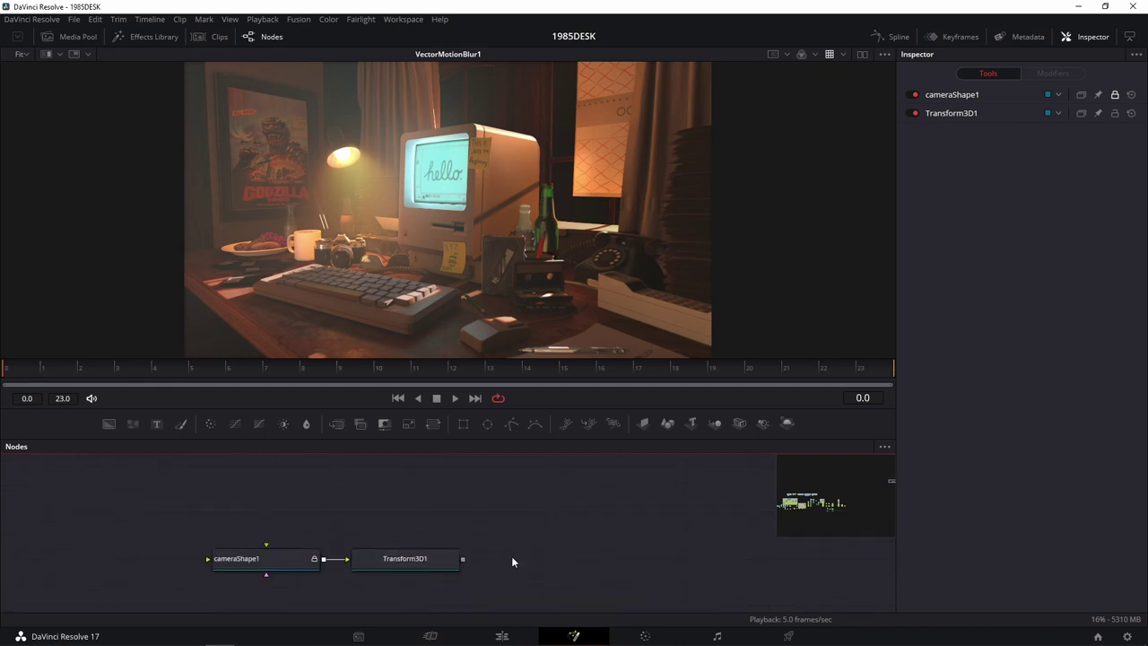
{"action": "scroll", "coordinate": [617, 481], "scroll_direction": "up", "scroll_amount": 2}
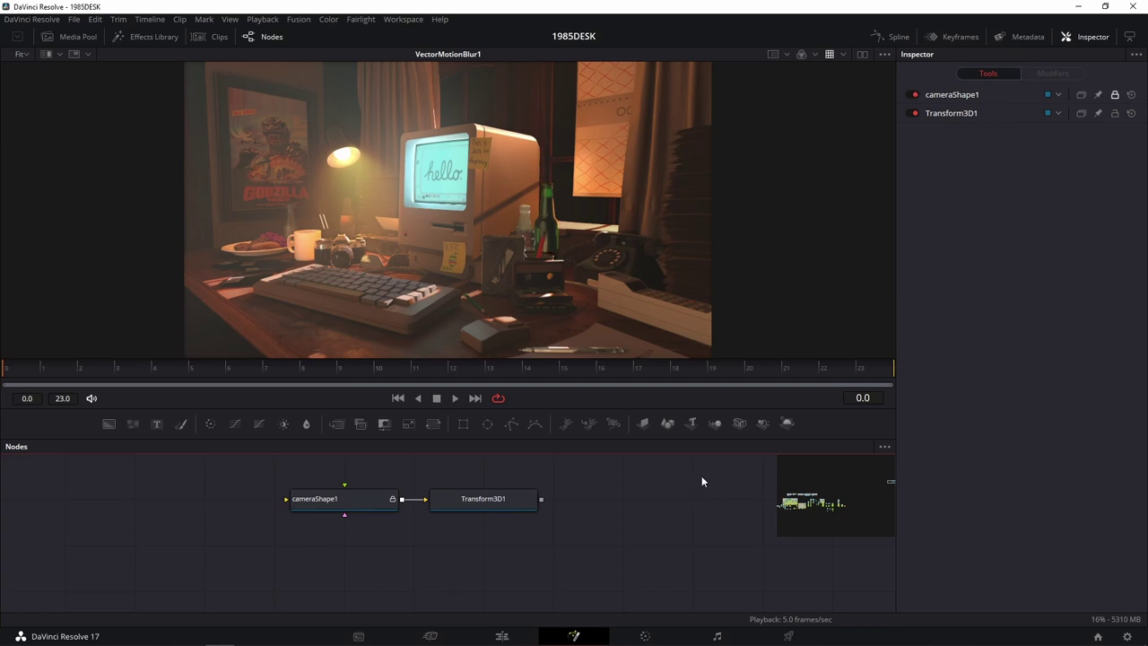
{"action": "left_click_drag", "start_coordinate": [702, 476], "coordinate": [145, 555]}
{"action": "key", "text": "Delete"}
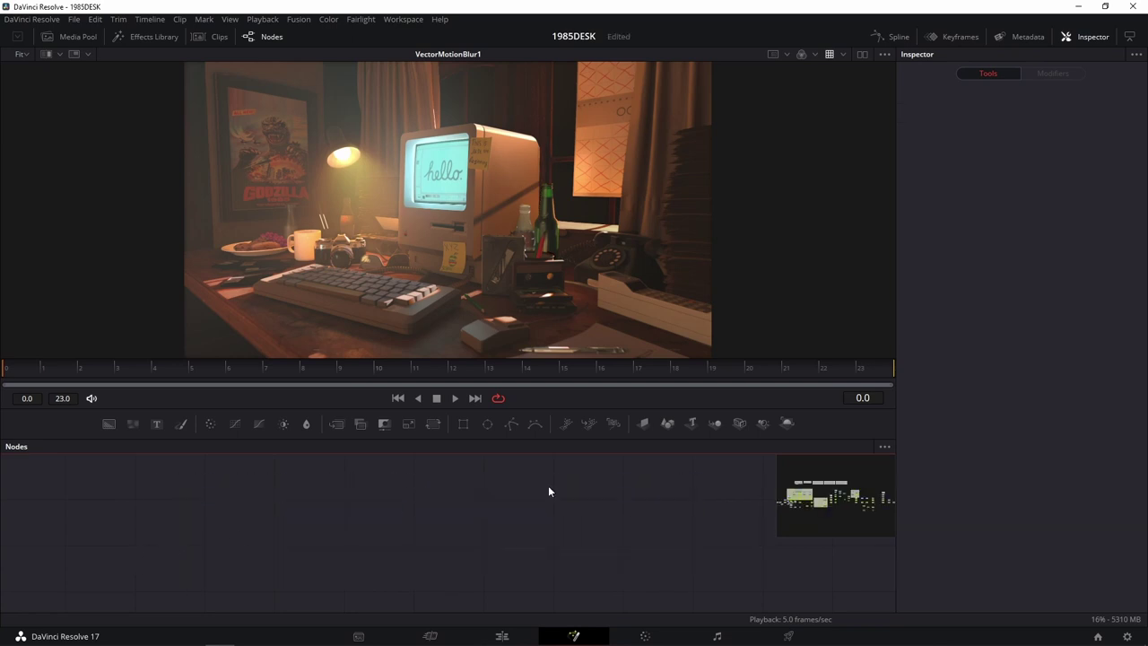
Step: Undo the deletion and display Transform3D1's 3D perspective in the viewer
{"action": "scroll", "coordinate": [690, 564], "scroll_direction": "down", "scroll_amount": 3}
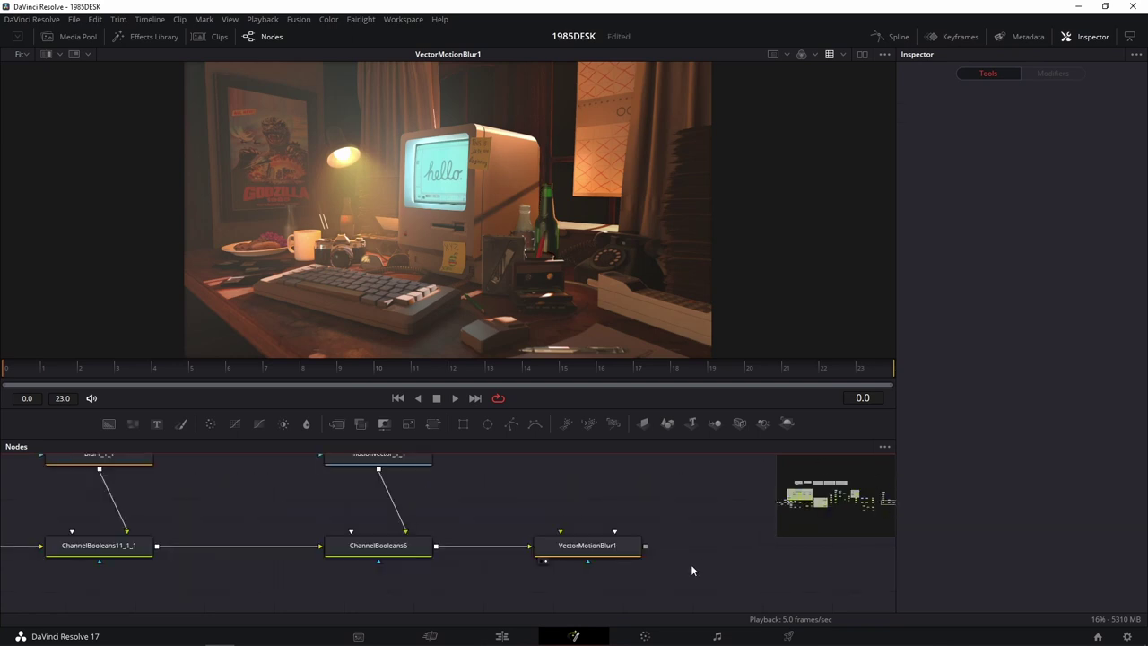
{"action": "scroll", "coordinate": [528, 461], "scroll_direction": "down", "scroll_amount": 3}
{"action": "key", "text": "ctrl+z"}
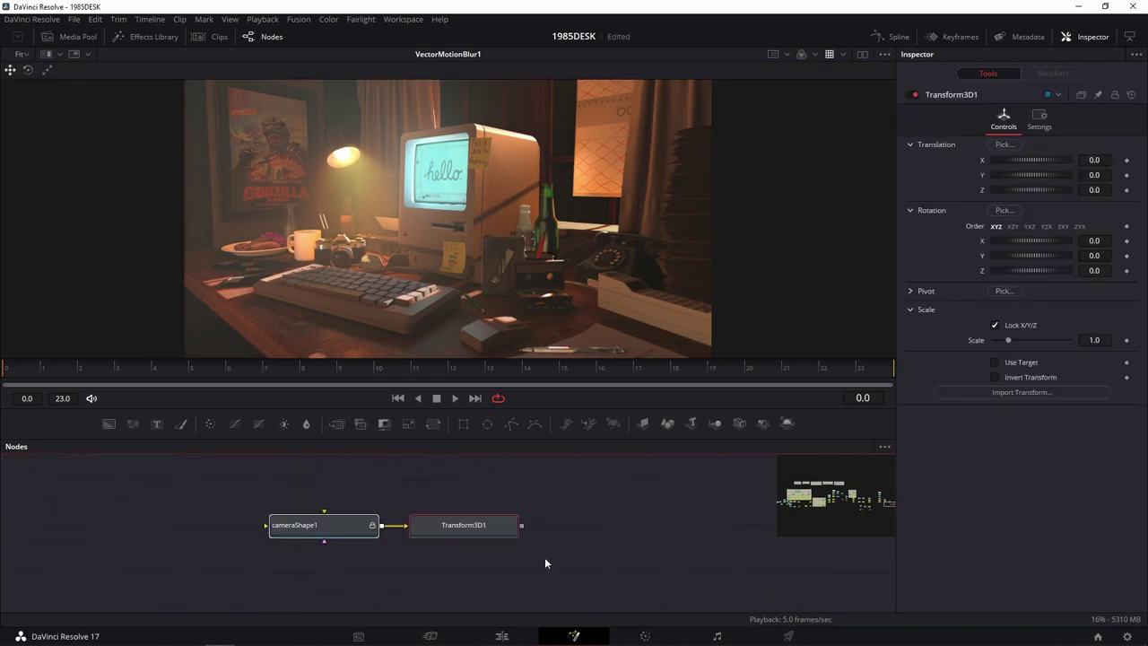
{"action": "left_click_drag", "start_coordinate": [564, 500], "coordinate": [690, 541]}
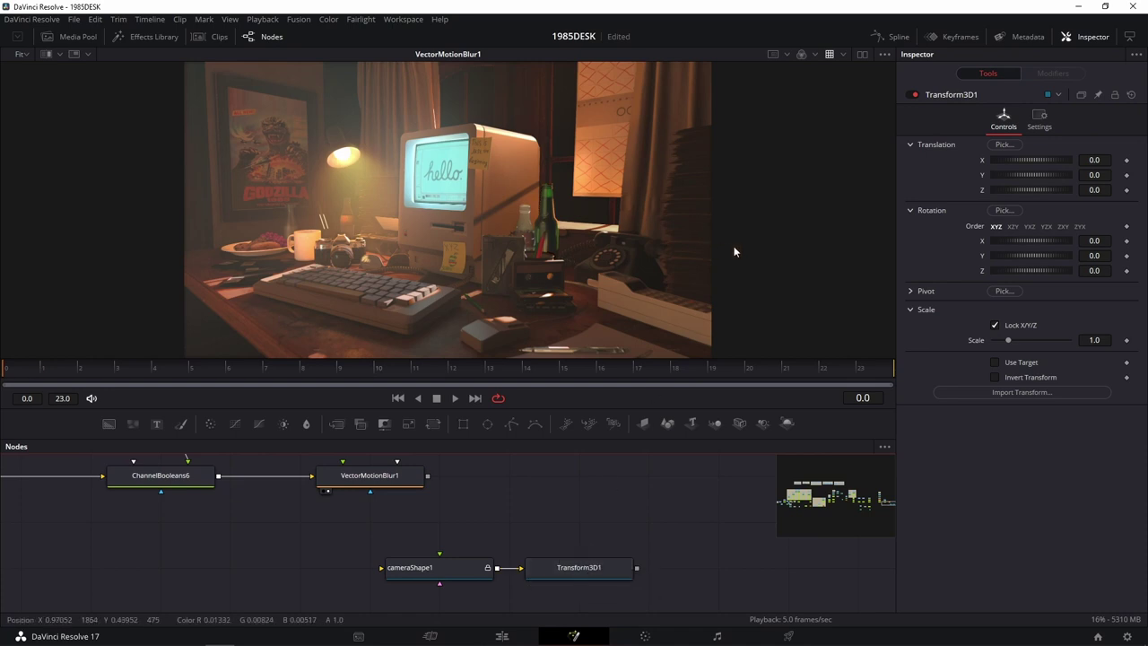
{"action": "left_click_drag", "start_coordinate": [599, 572], "coordinate": [558, 263]}
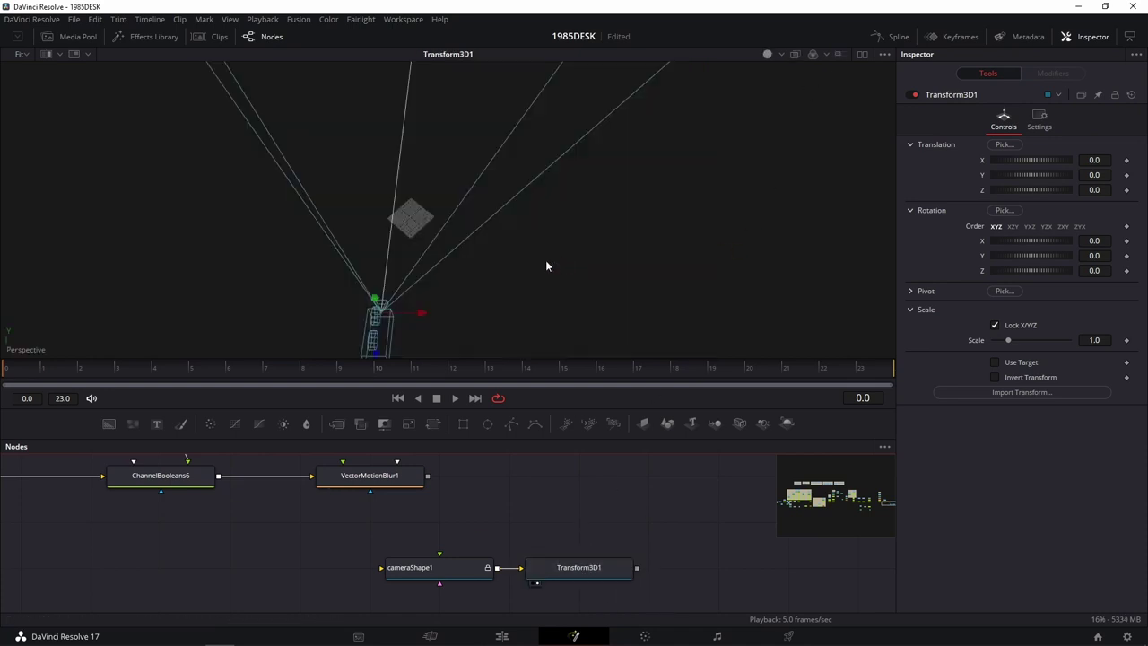
Step: Frame the imported camera in the 3D viewer and orbit to see its frustum side-on
{"action": "key", "text": "f"}
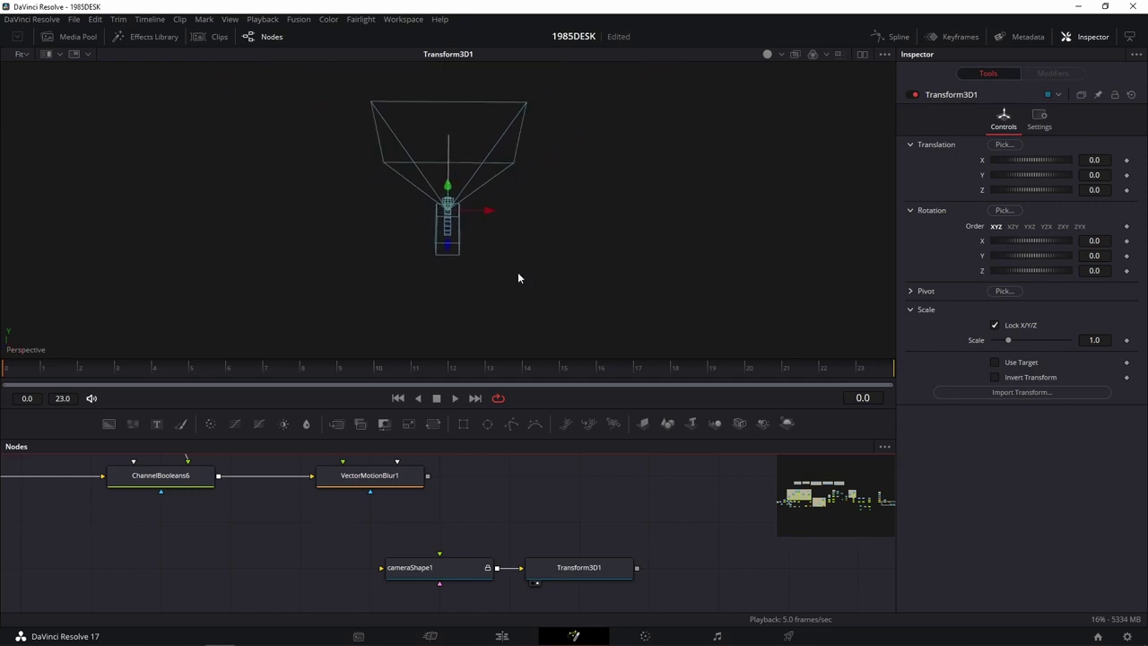
{"action": "mouse_move", "coordinate": [501, 295]}
{"action": "left_mouse_down"}
{"action": "mouse_move", "coordinate": [814, 127]}
{"action": "mouse_move", "coordinate": [647, 95]}
{"action": "mouse_move", "coordinate": [164, 123]}
{"action": "mouse_move", "coordinate": [310, 246]}
{"action": "mouse_move", "coordinate": [616, 215]}
{"action": "mouse_move", "coordinate": [813, 123]}
{"action": "mouse_move", "coordinate": [756, 143]}
{"action": "mouse_move", "coordinate": [705, 239]}
{"action": "mouse_move", "coordinate": [784, 140]}
{"action": "mouse_move", "coordinate": [635, 117]}
{"action": "left_mouse_up"}
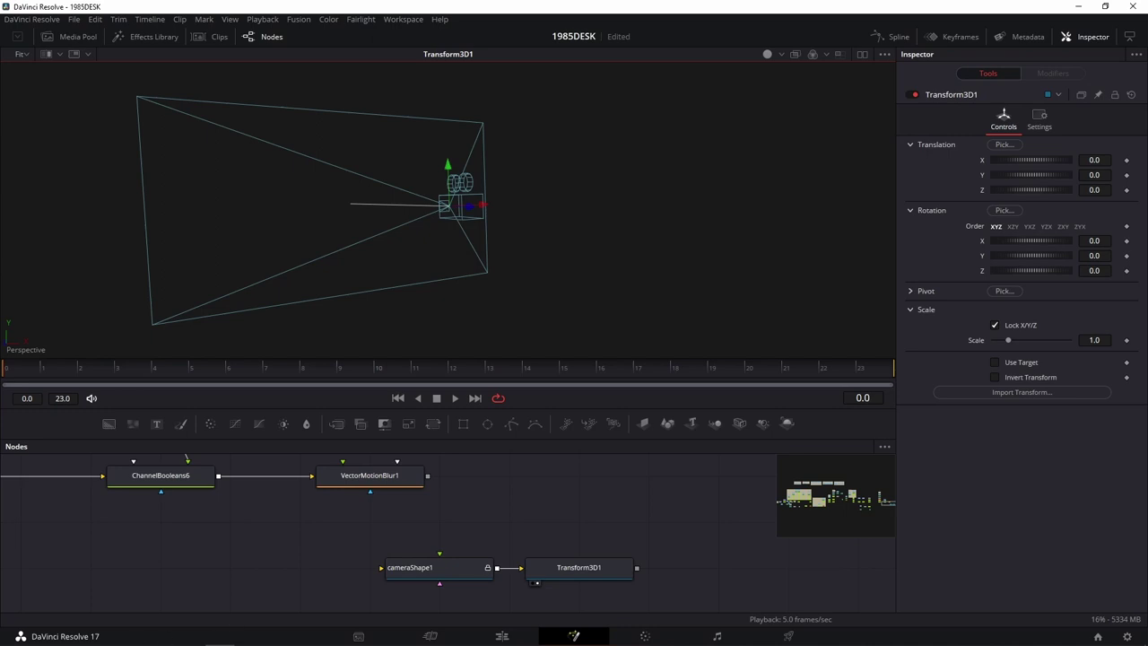
Step: Frame and tumble around camera1_group in Maya, comparing it with Fusion's camera frustum
{"action": "left_click", "coordinate": [248, 633]}
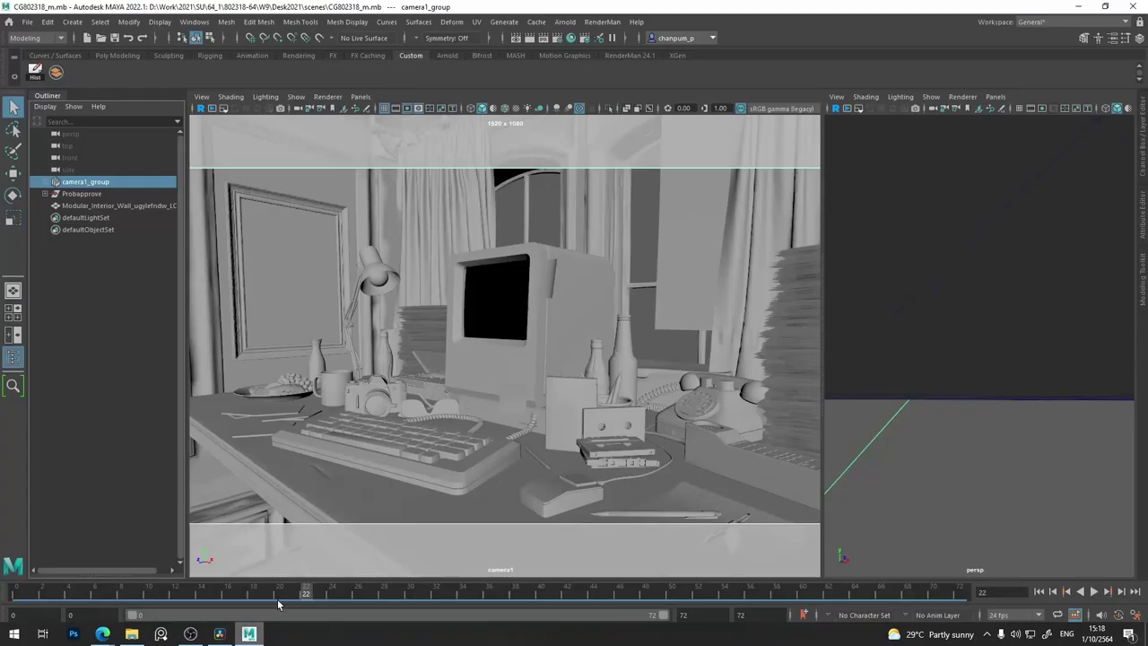
{"action": "key", "text": "f"}
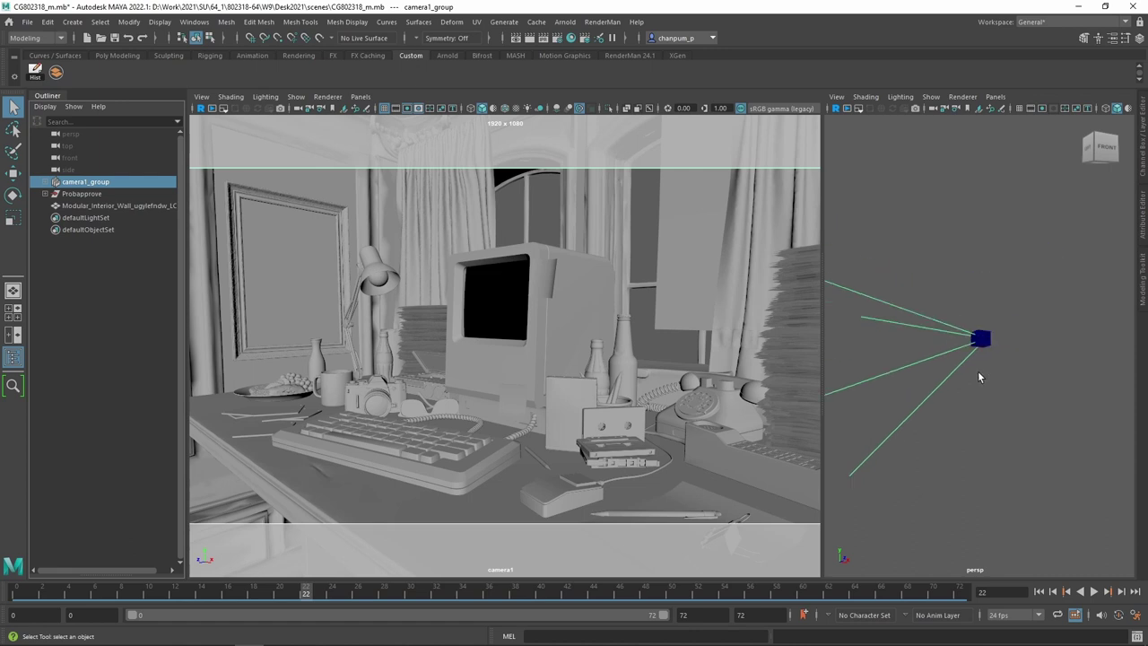
{"action": "mouse_move", "coordinate": [979, 376]}
{"action": "left_mouse_down", "text": "alt"}
{"action": "mouse_move", "coordinate": [908, 401]}
{"action": "mouse_move", "coordinate": [982, 395]}
{"action": "mouse_move", "coordinate": [871, 389]}
{"action": "left_mouse_up", "text": "alt"}
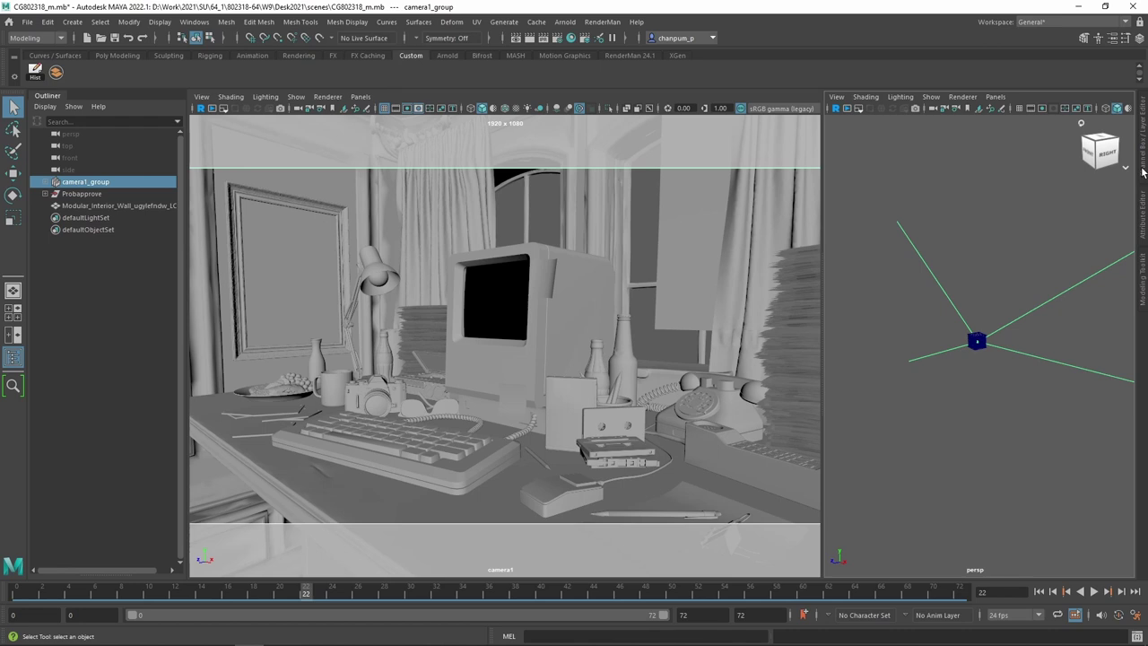
{"action": "mouse_move", "coordinate": [916, 398]}
{"action": "left_mouse_down", "text": "alt"}
{"action": "mouse_move", "coordinate": [1119, 394]}
{"action": "mouse_move", "coordinate": [1135, 376]}
{"action": "left_mouse_up", "text": "alt"}
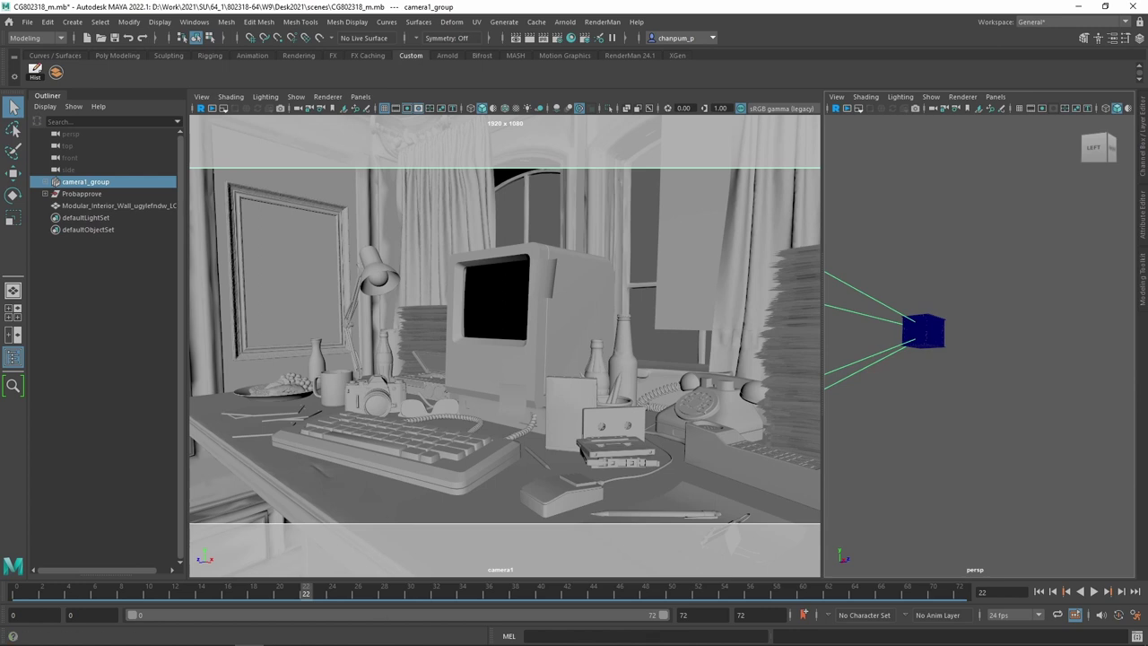
{"action": "left_click", "coordinate": [220, 637]}
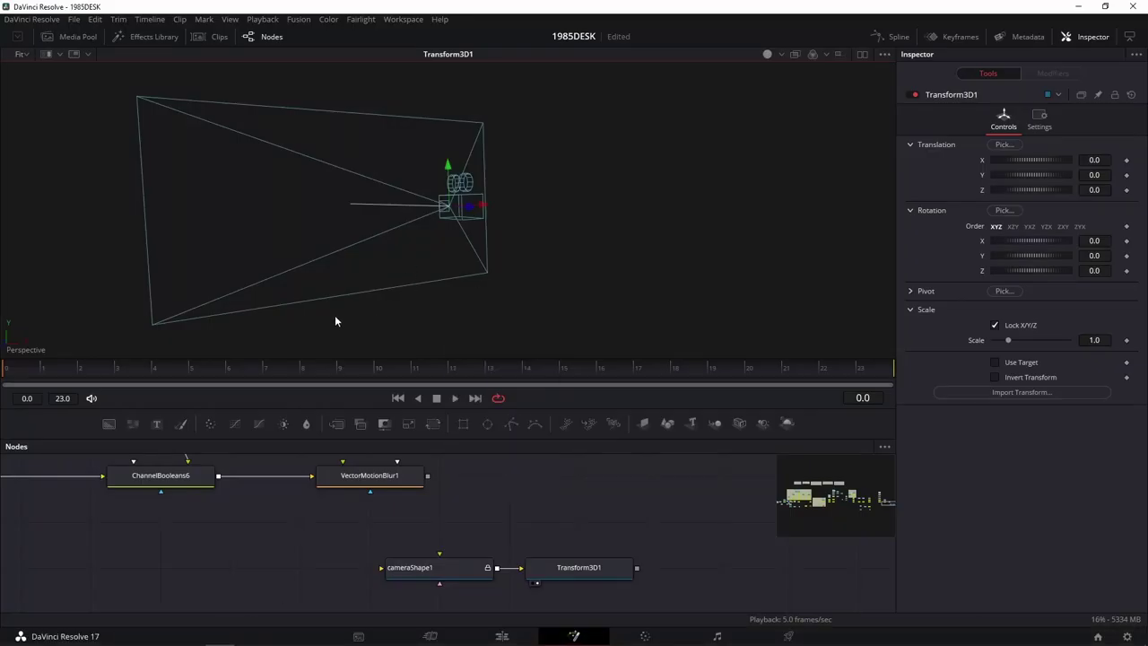
{"action": "mouse_move", "coordinate": [335, 315]}
{"action": "left_mouse_down", "text": "alt"}
{"action": "mouse_move", "coordinate": [429, 309]}
{"action": "mouse_move", "coordinate": [470, 327]}
{"action": "left_mouse_up", "text": "alt"}
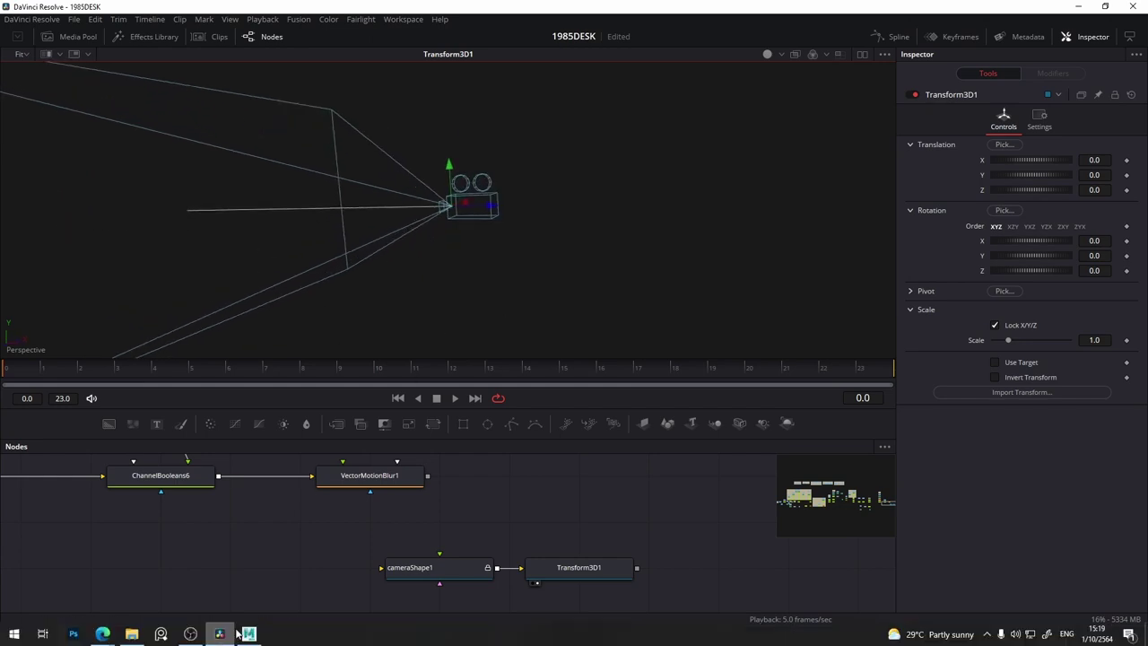
{"action": "left_click", "coordinate": [249, 639]}
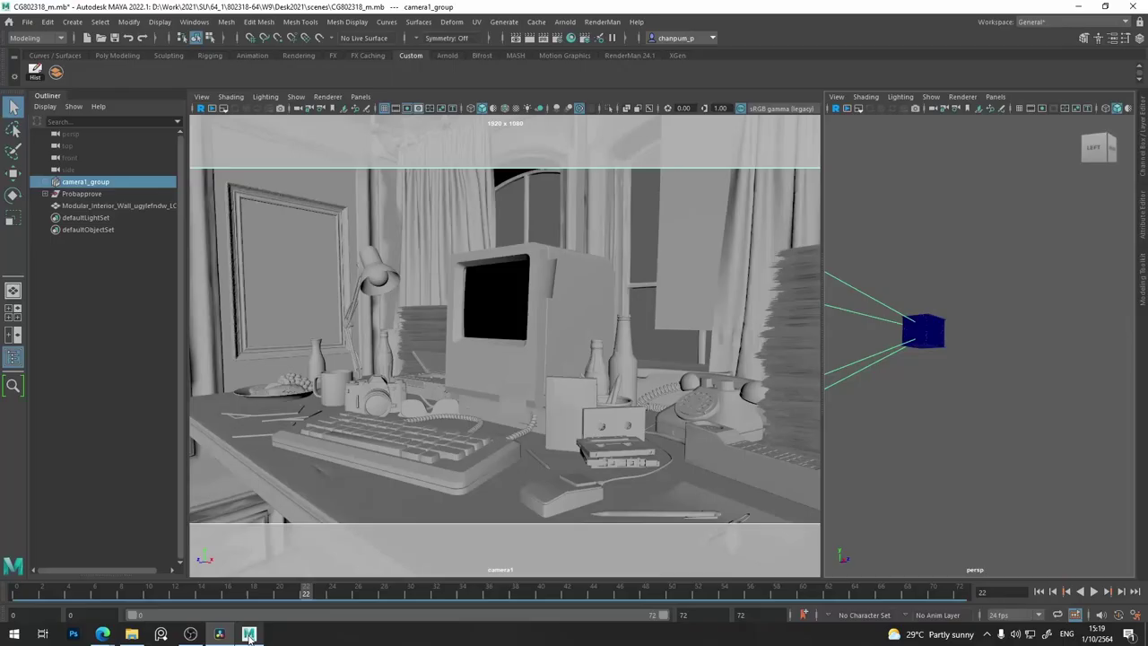
Step: Show all of camera1_group's attributes and expand it in the Outliner
{"action": "left_click", "coordinate": [1141, 158]}
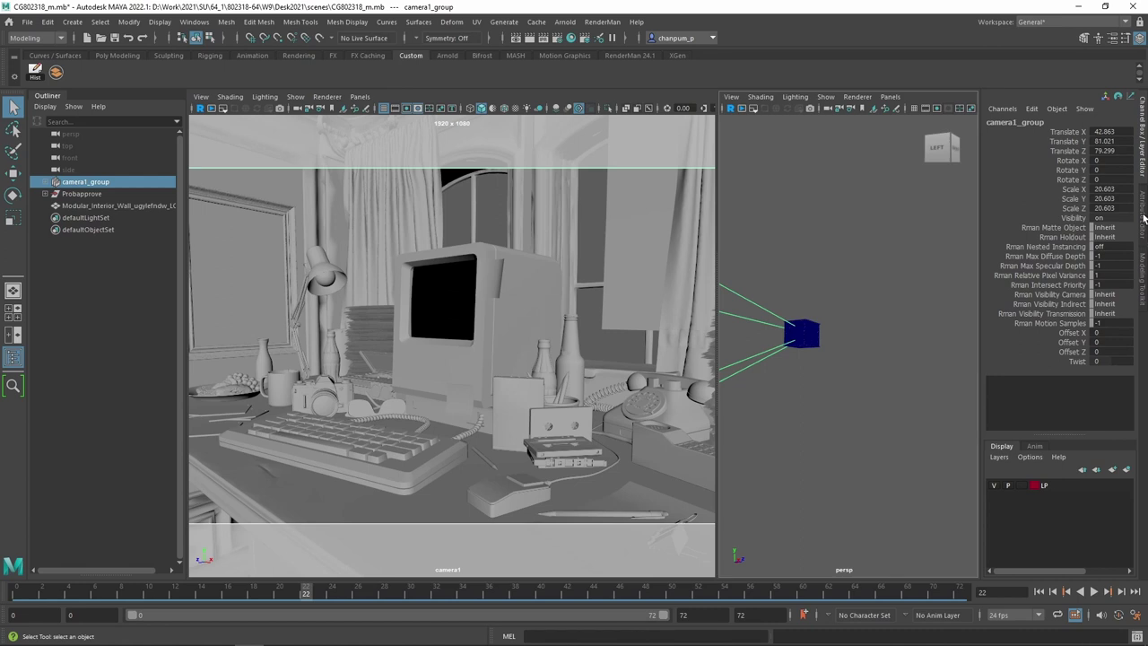
{"action": "left_click", "coordinate": [1143, 173]}
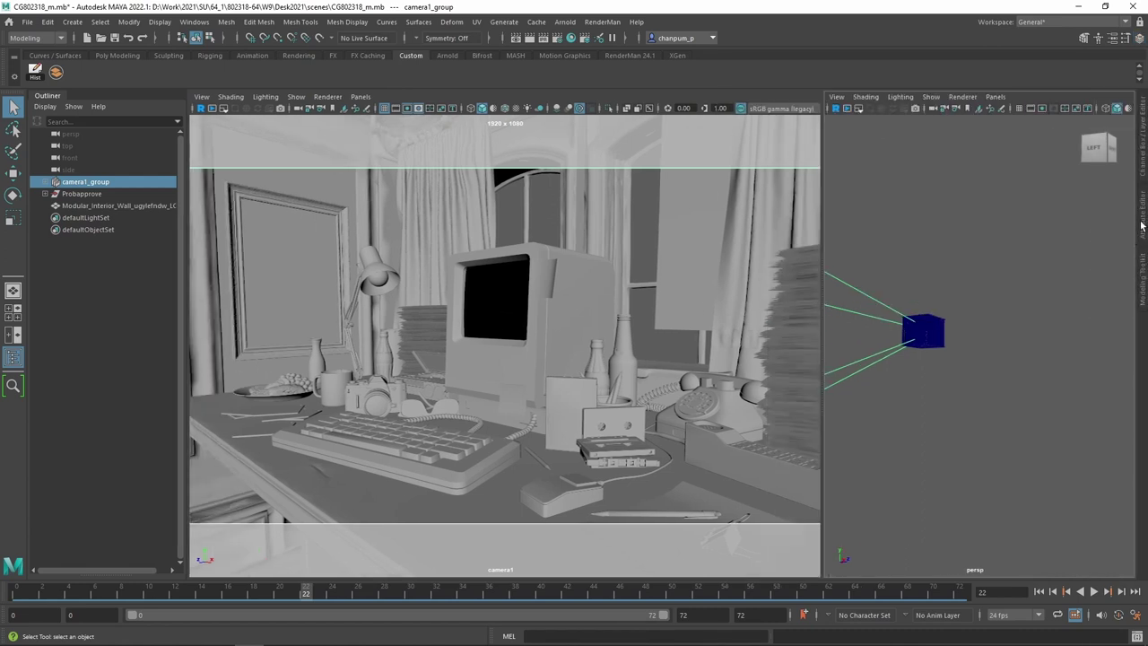
{"action": "left_click", "coordinate": [1143, 224]}
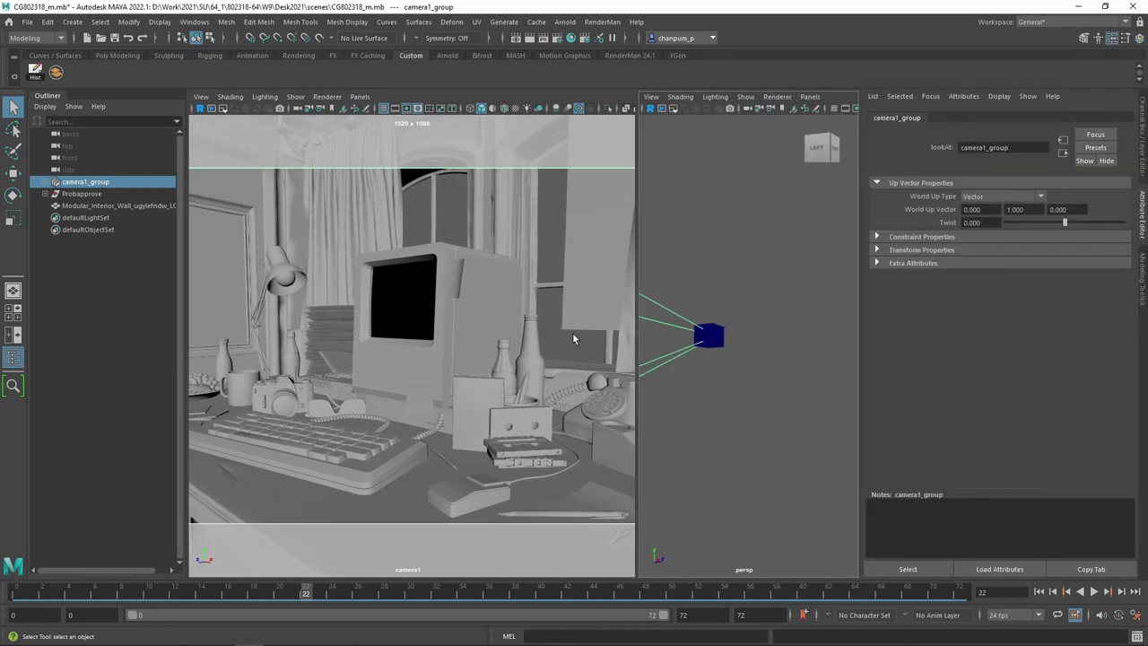
{"action": "left_click", "coordinate": [45, 183]}
Step: Open camera1's cameraShape1 settings and set Far Clip Plane to 10
{"action": "left_click", "coordinate": [87, 205]}
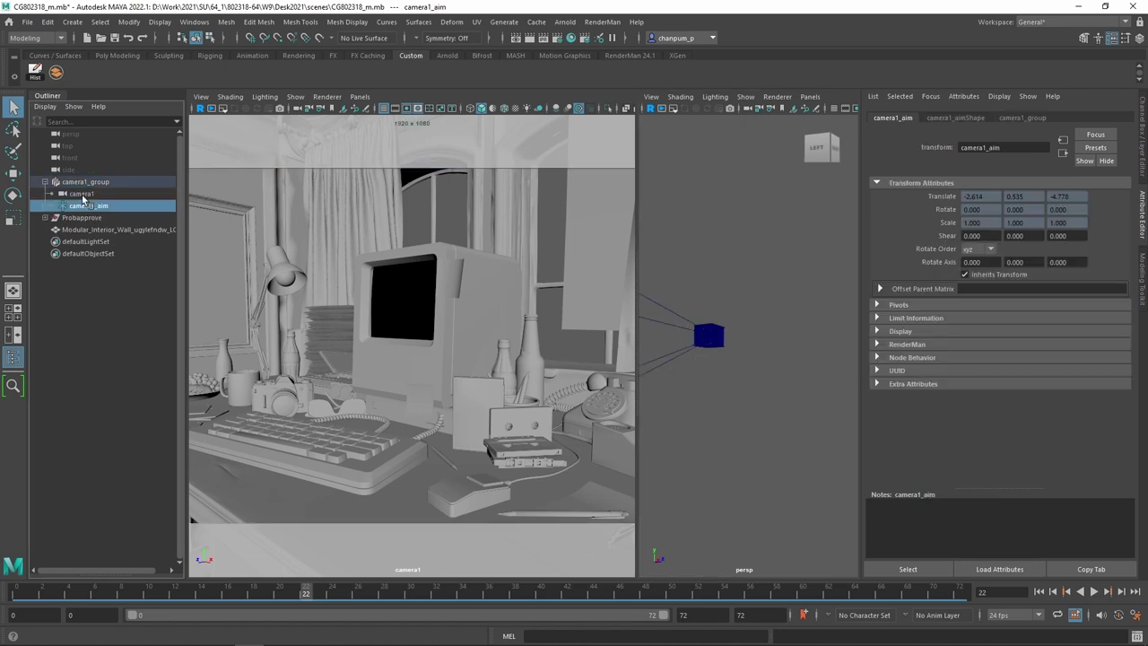
{"action": "left_click", "coordinate": [82, 194]}
{"action": "left_click", "coordinate": [991, 118]}
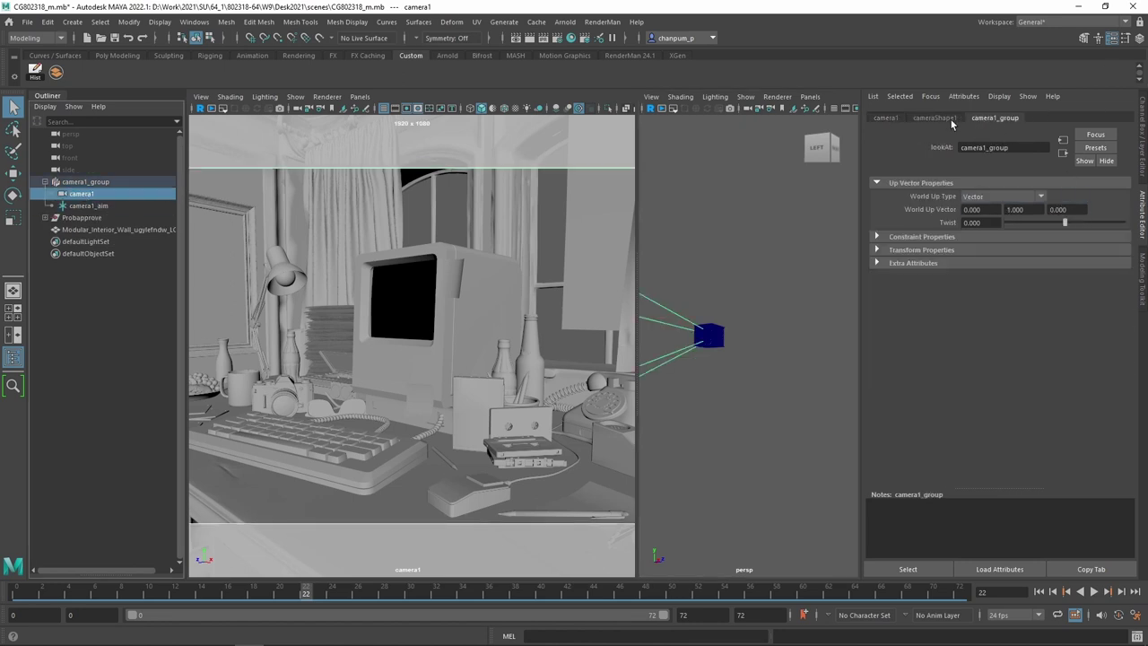
{"action": "left_click", "coordinate": [949, 117]}
{"action": "left_click", "coordinate": [990, 318]}
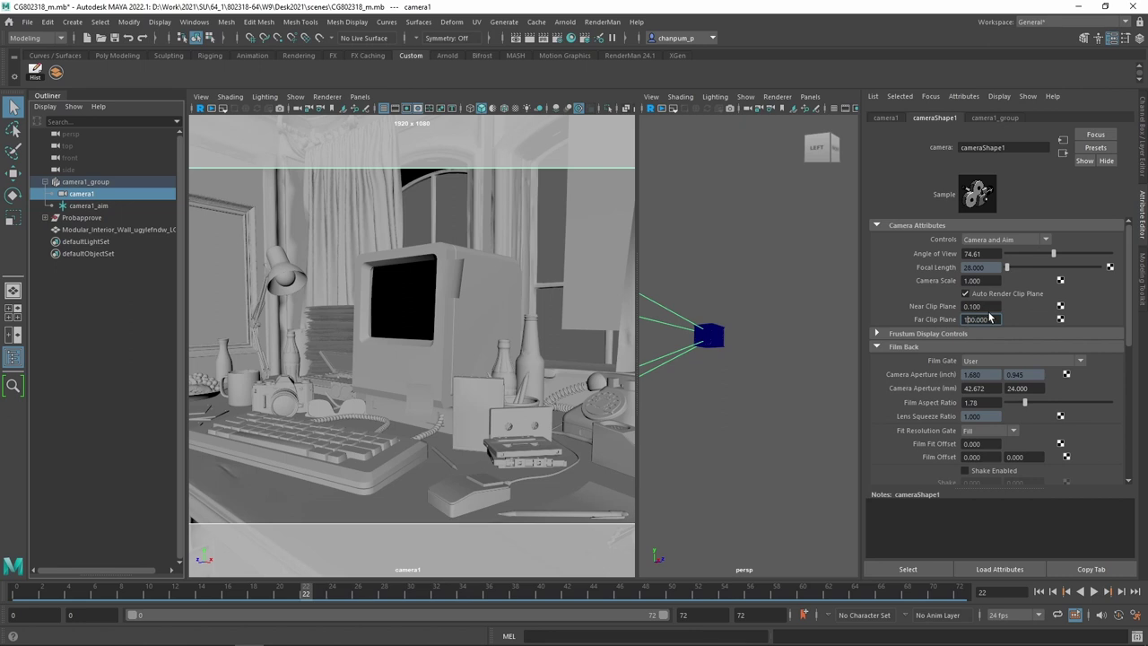
{"action": "key", "text": "Return"}
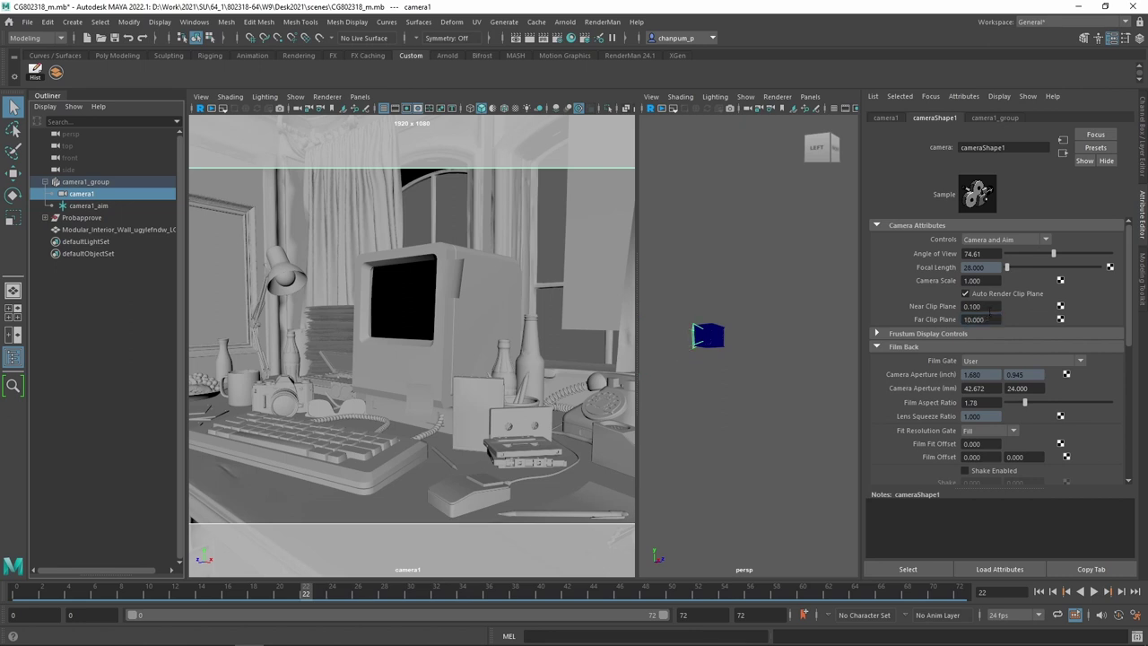
{"action": "mouse_move", "coordinate": [783, 381]}
{"action": "left_mouse_down"}
{"action": "mouse_move", "coordinate": [777, 338]}
{"action": "mouse_move", "coordinate": [736, 325]}
{"action": "mouse_move", "coordinate": [730, 424]}
{"action": "mouse_move", "coordinate": [723, 383]}
{"action": "mouse_move", "coordinate": [828, 416]}
{"action": "mouse_move", "coordinate": [761, 356]}
{"action": "left_mouse_up"}
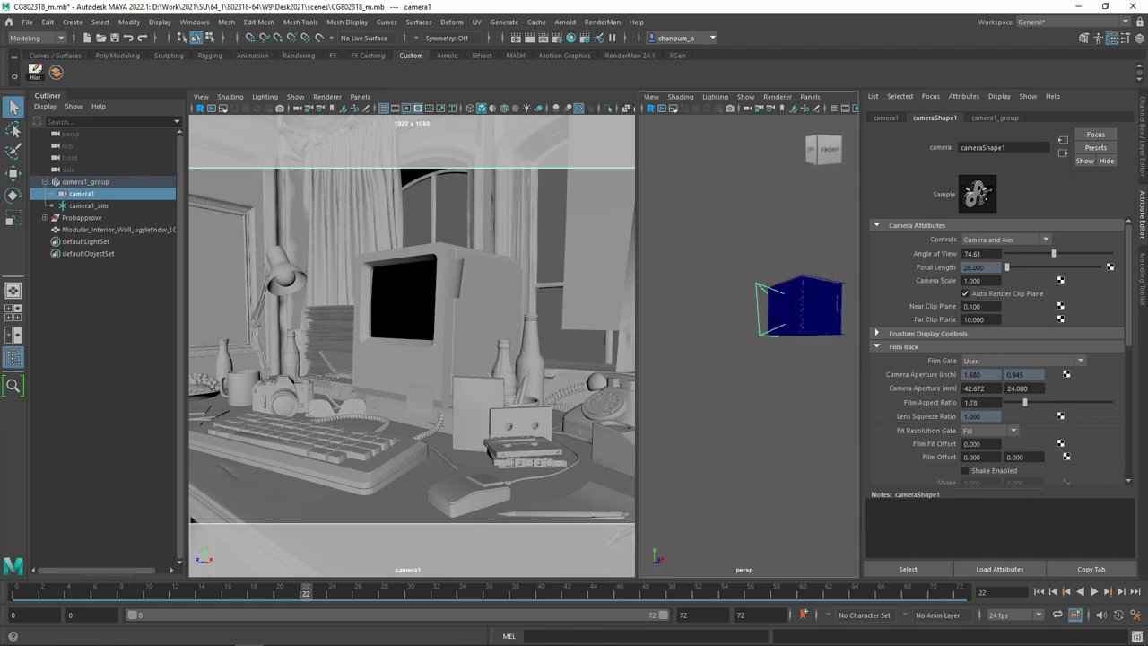
{"action": "mouse_move", "coordinate": [240, 642]}
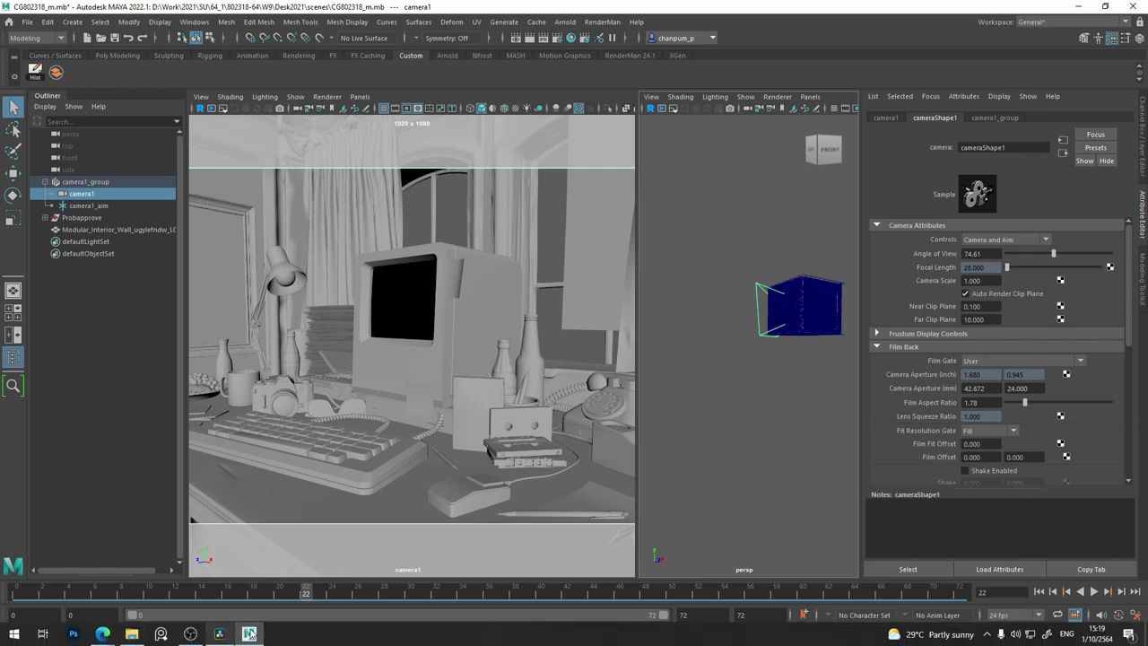
Step: Change the far clip plane to 50, then to 20, and select camera1_group
{"action": "left_click", "coordinate": [1002, 320]}
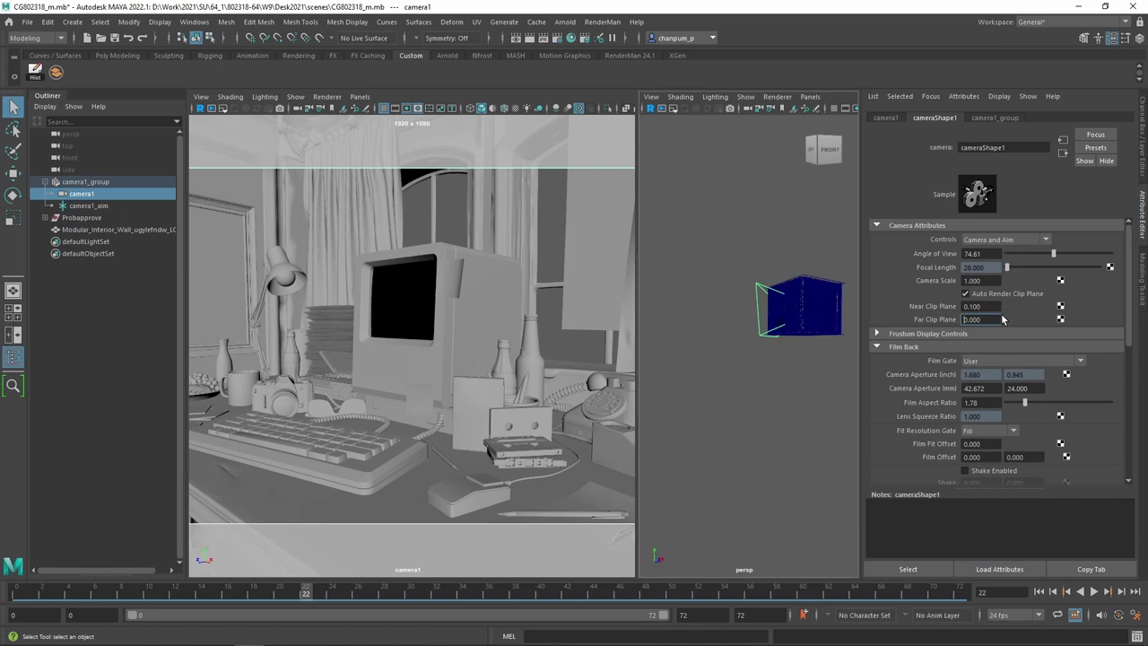
{"action": "type", "text": "5"}
{"action": "key", "text": "Return"}
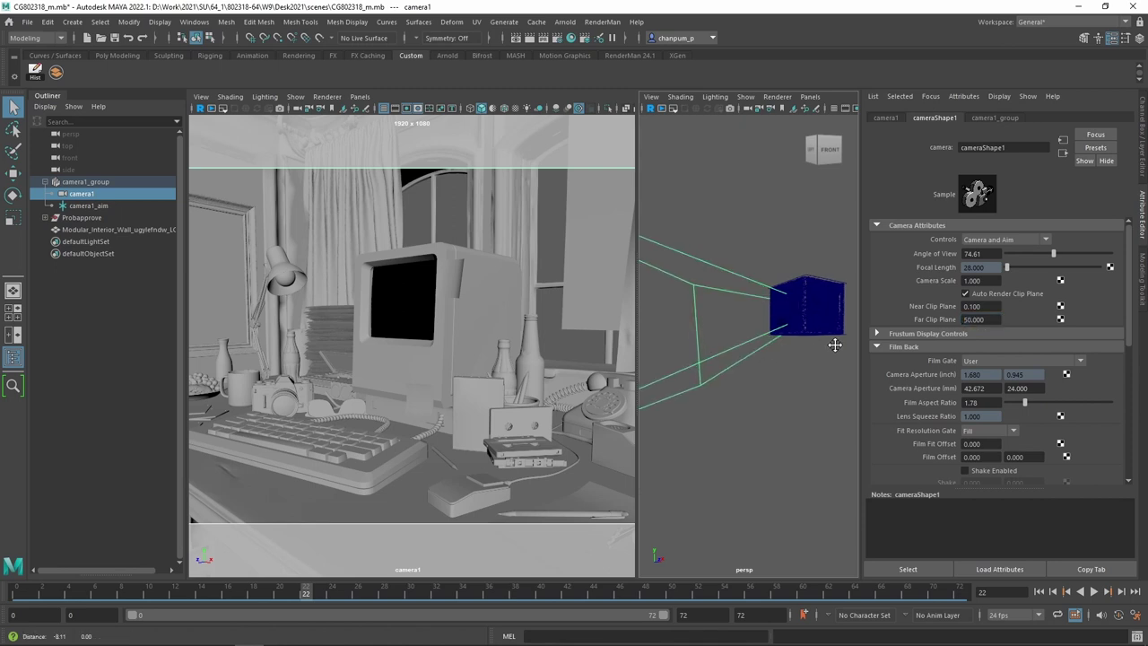
{"action": "left_click_drag", "start_coordinate": [834, 344], "coordinate": [778, 397], "text": "alt"}
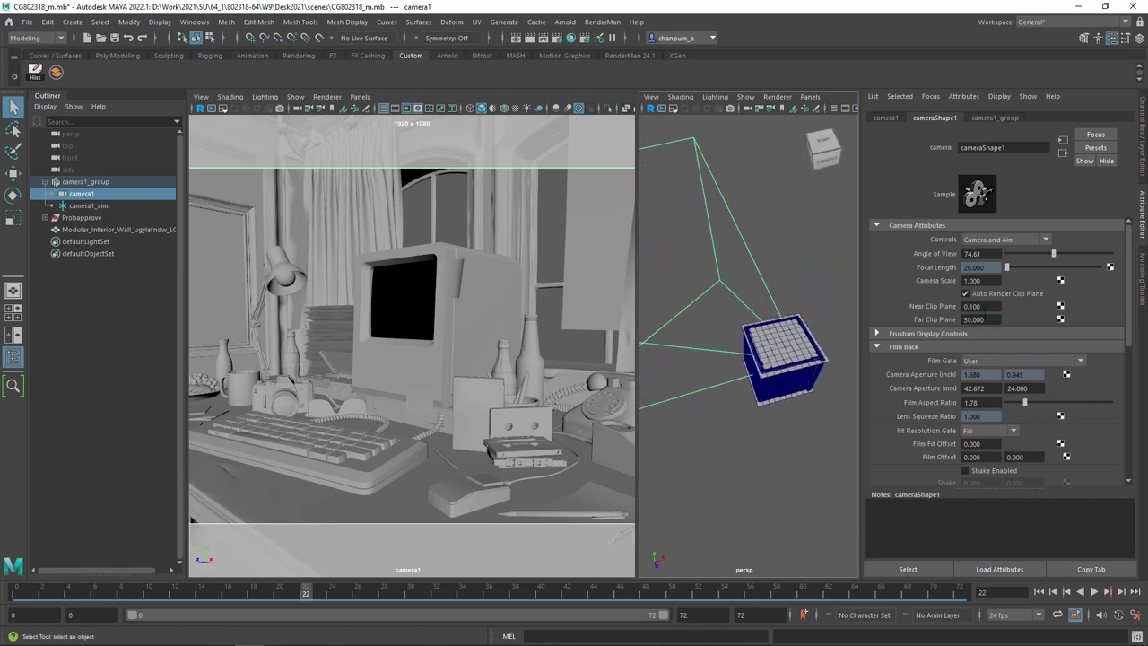
{"action": "left_click", "coordinate": [982, 319]}
{"action": "type", "text": "2"}
{"action": "key", "text": "Return"}
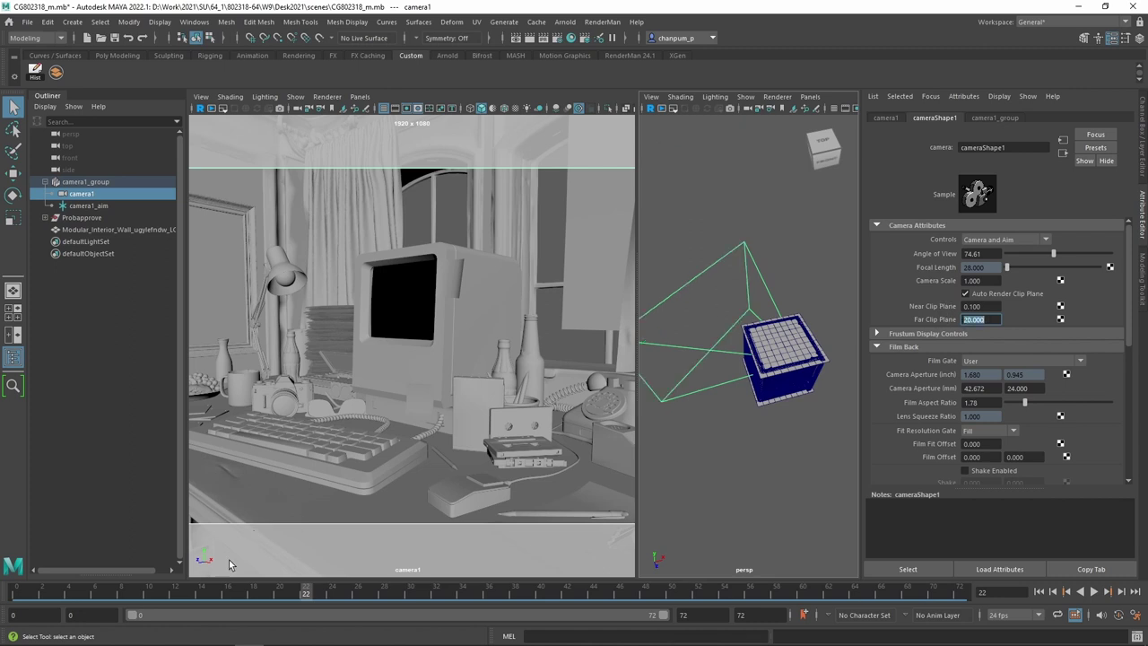
{"action": "left_click", "coordinate": [94, 182]}
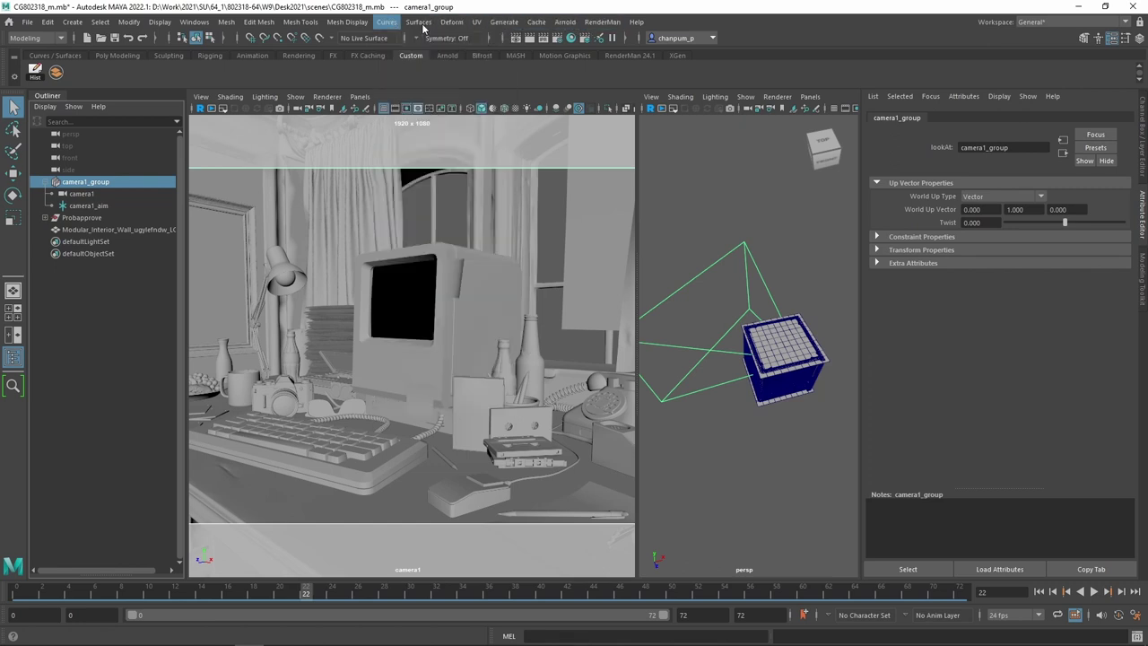
Step: Start an Alembic Export Selection from the Cache menu, targeting camera_F22_CAM01.abc
{"action": "left_click", "coordinate": [194, 22]}
{"action": "left_click", "coordinate": [535, 22]}
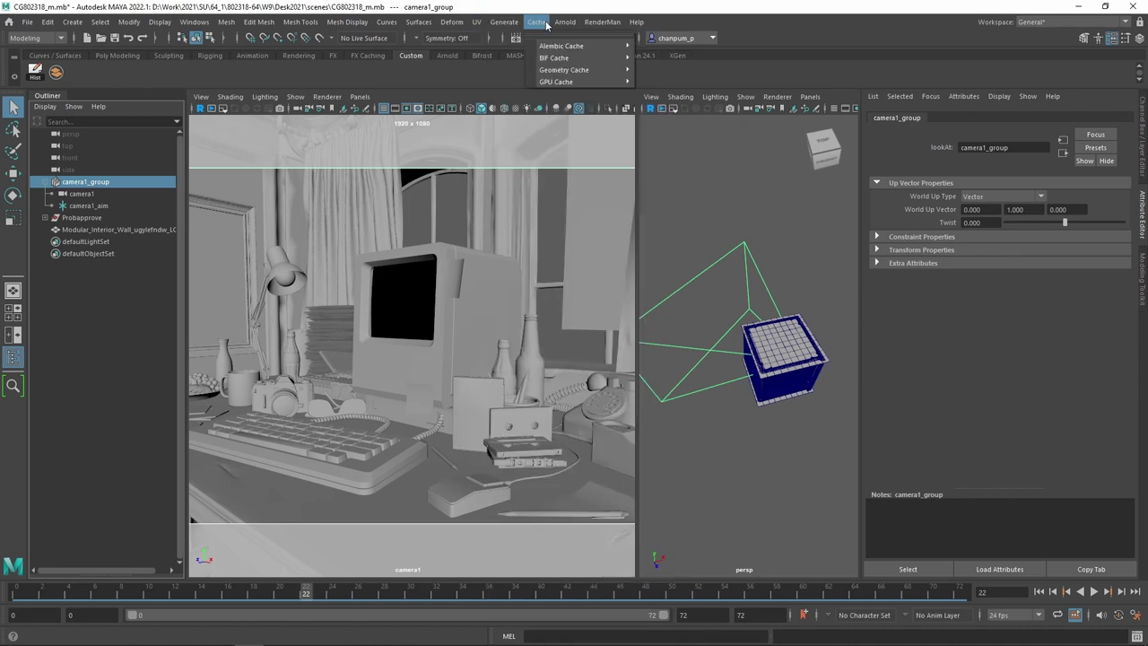
{"action": "mouse_move", "coordinate": [583, 46]}
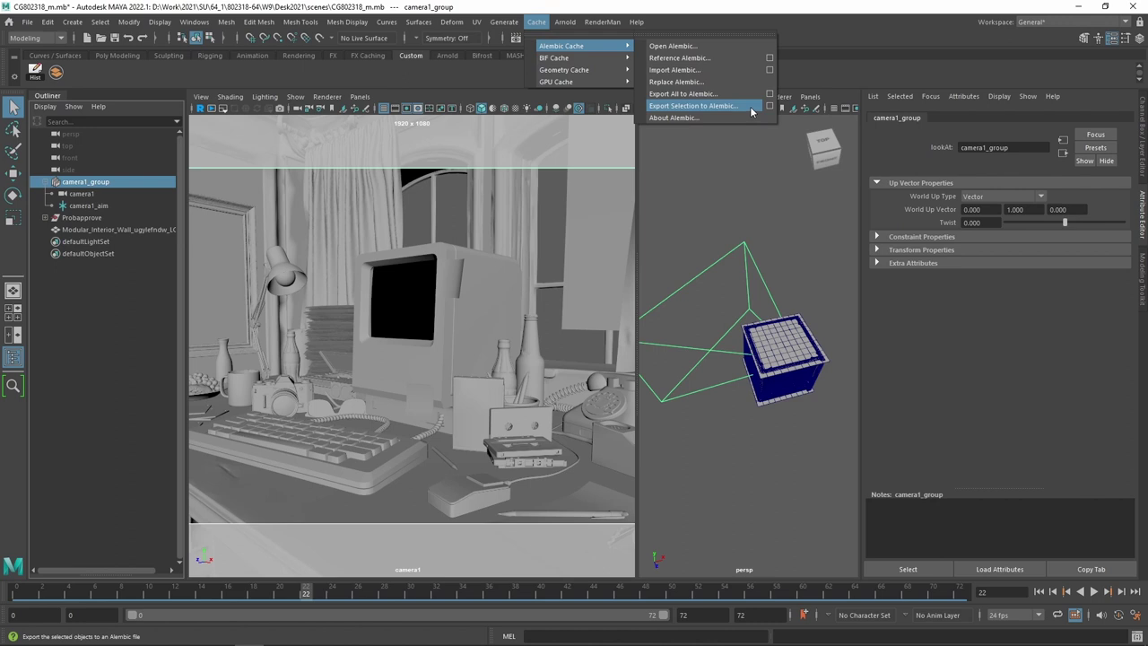
{"action": "left_click", "coordinate": [769, 34]}
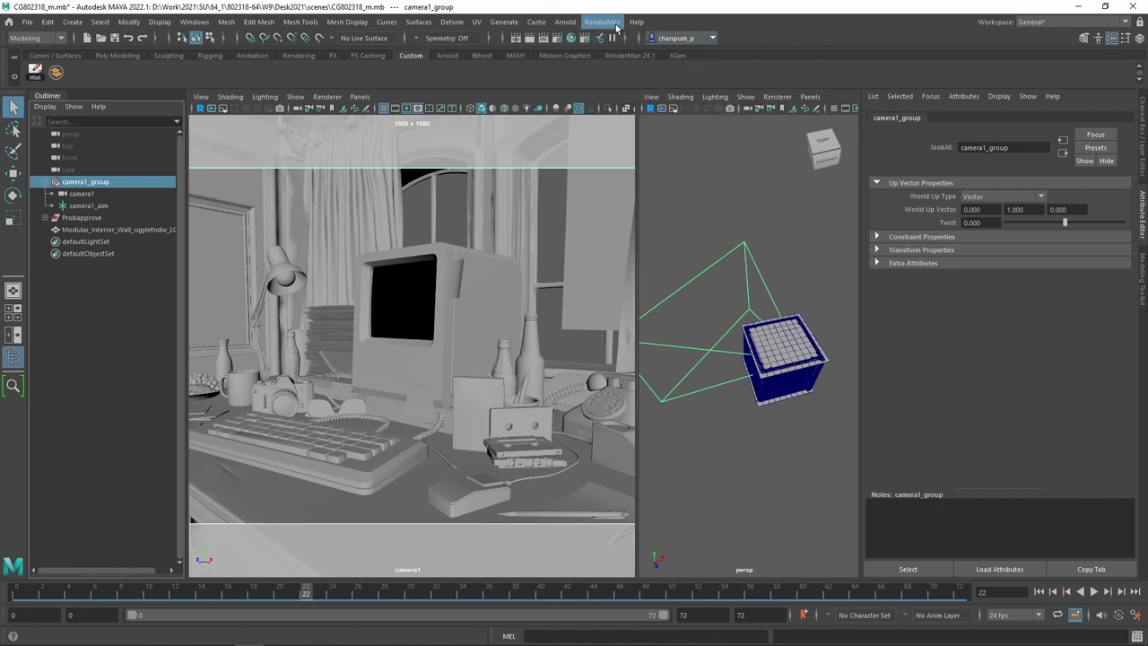
{"action": "left_click", "coordinate": [568, 30]}
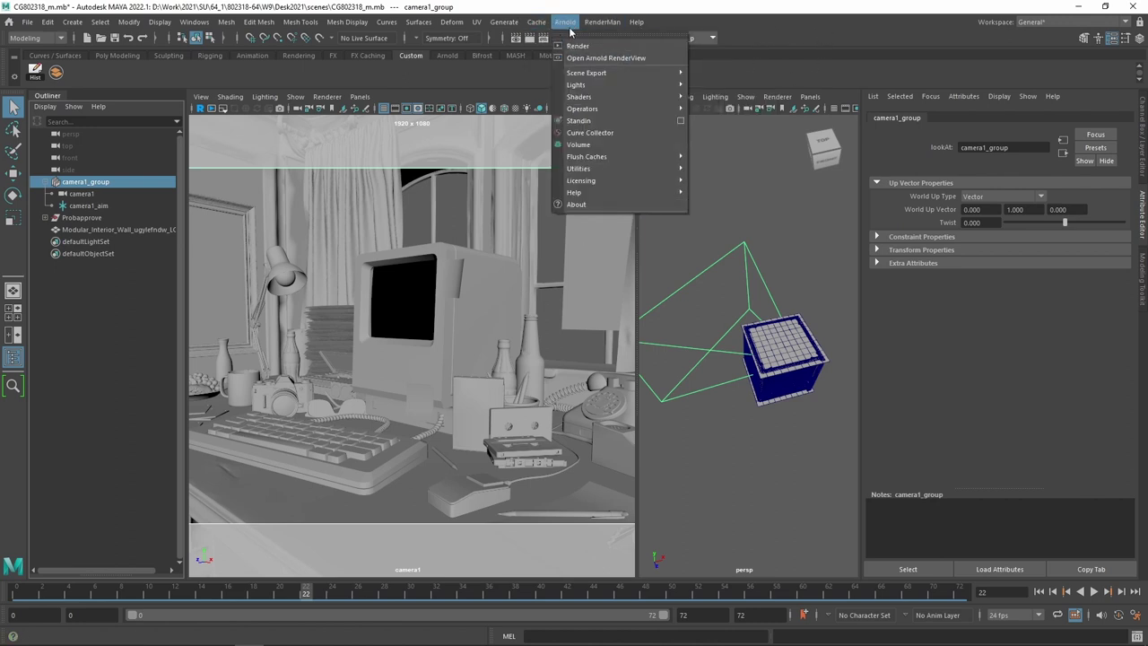
{"action": "mouse_move", "coordinate": [608, 72]}
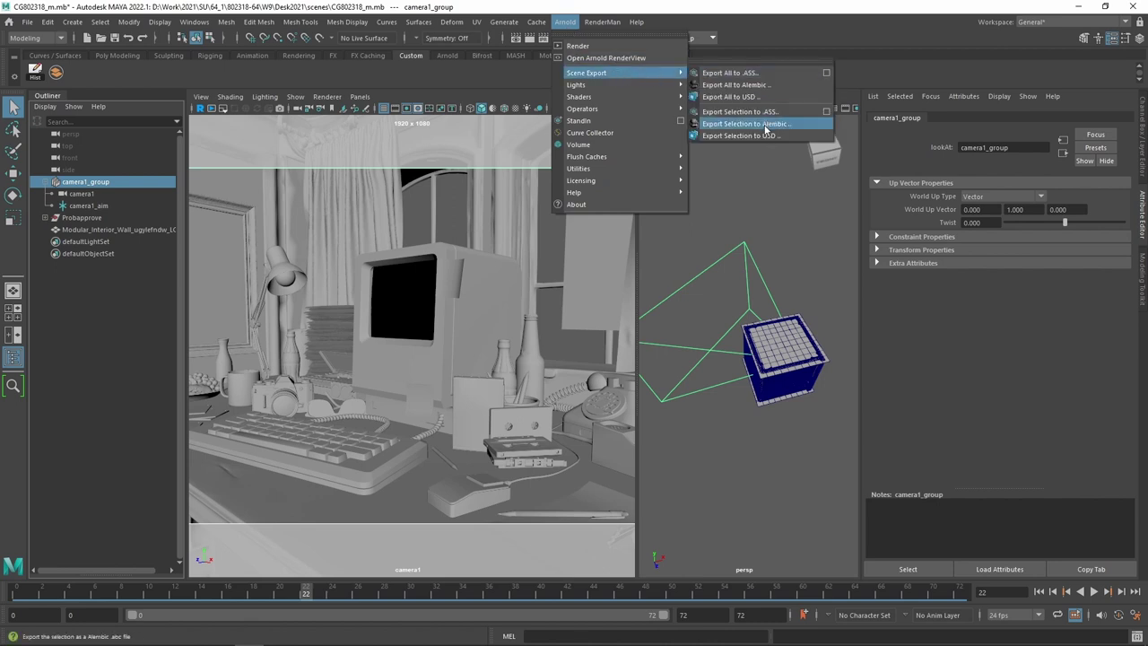
{"action": "mouse_move", "coordinate": [503, 22]}
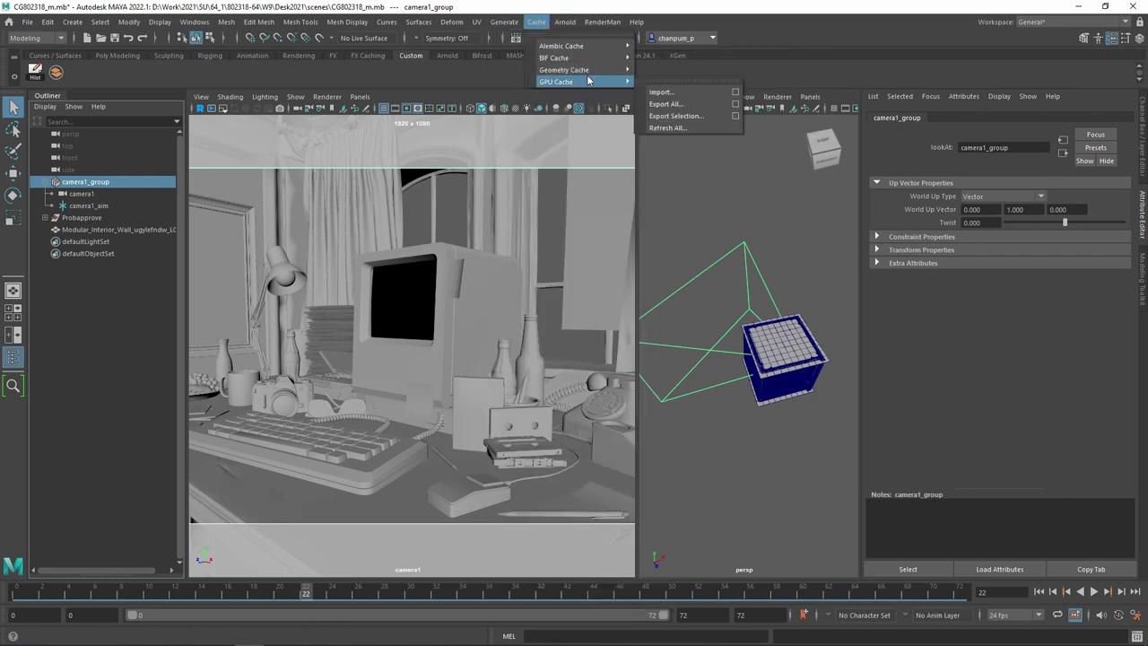
{"action": "mouse_move", "coordinate": [588, 46]}
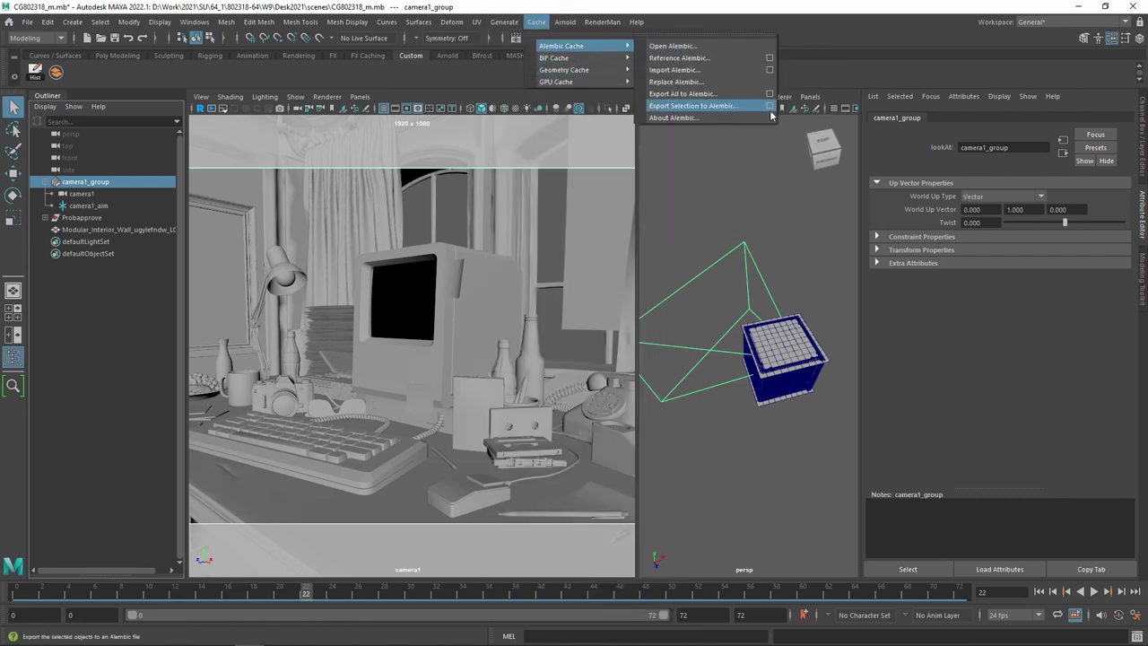
{"action": "left_click", "coordinate": [695, 105]}
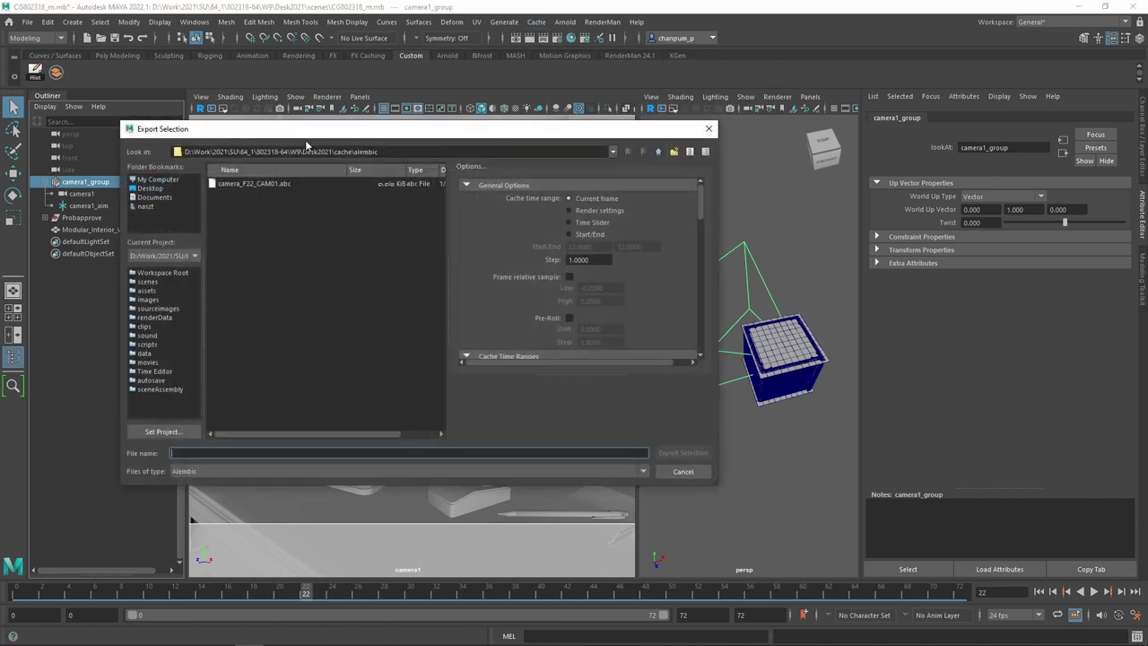
{"action": "left_click", "coordinate": [263, 183]}
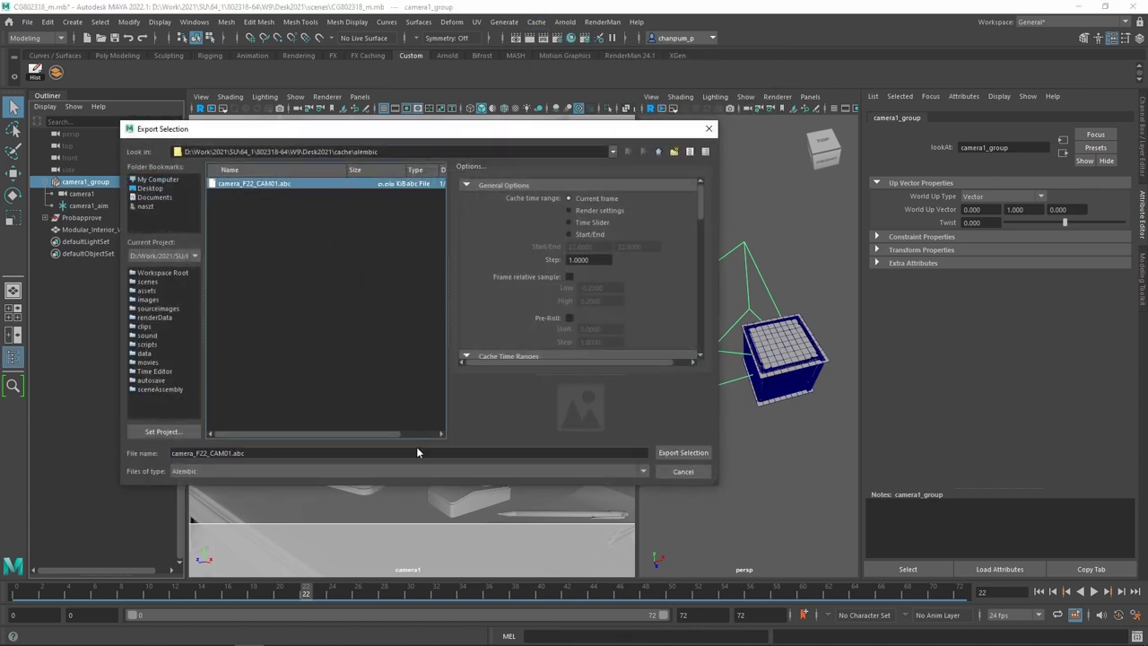
Step: Delete the old cameraShape1 and Transform3D1 nodes in Fusion
{"action": "left_click", "coordinate": [220, 634]}
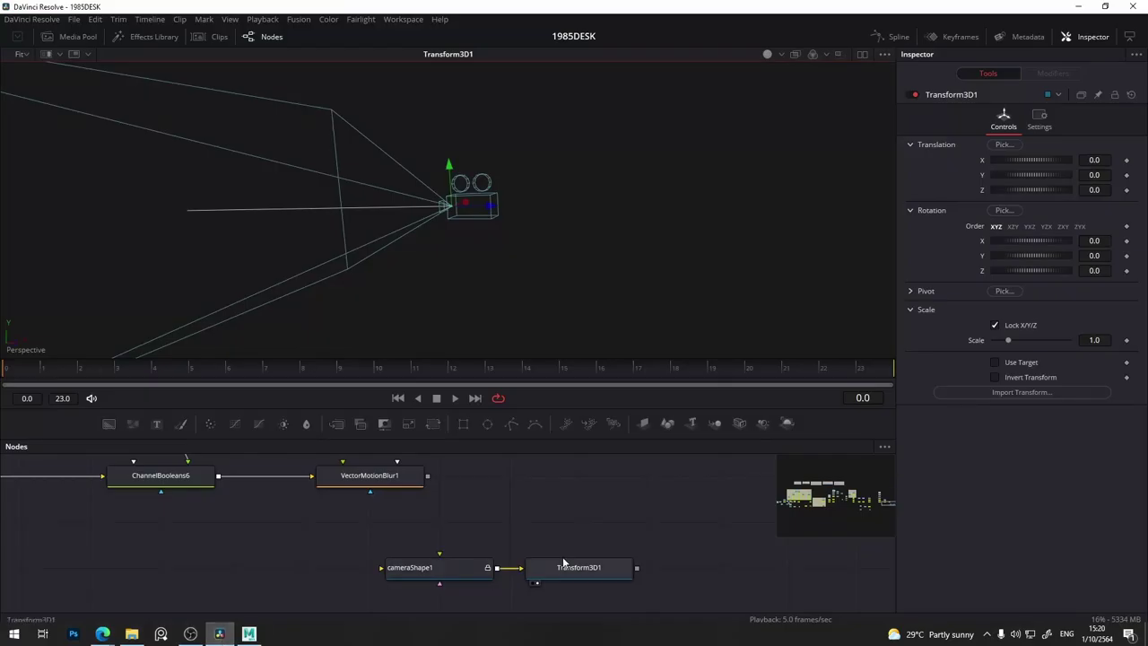
{"action": "left_click_drag", "start_coordinate": [562, 555], "coordinate": [273, 606]}
{"action": "key", "text": "Delete"}
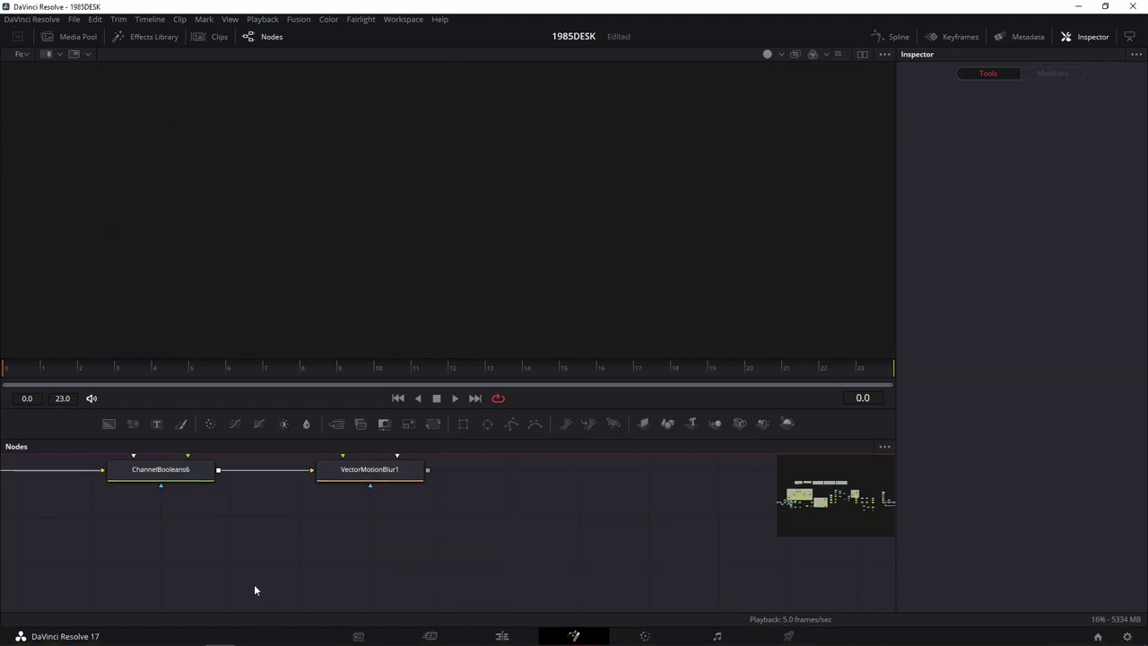
Step: Export the selection to camera_F22_CAM01.abc, confirming the overwrite
{"action": "left_click", "coordinate": [238, 634]}
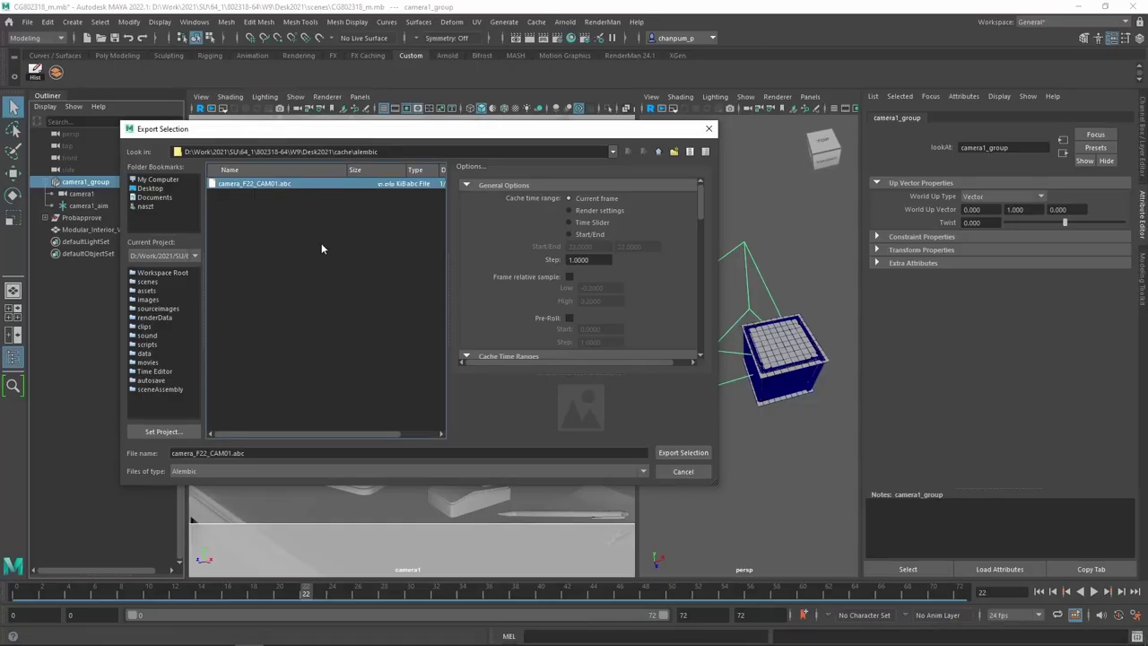
{"action": "left_click", "coordinate": [679, 454]}
{"action": "left_click", "coordinate": [384, 325]}
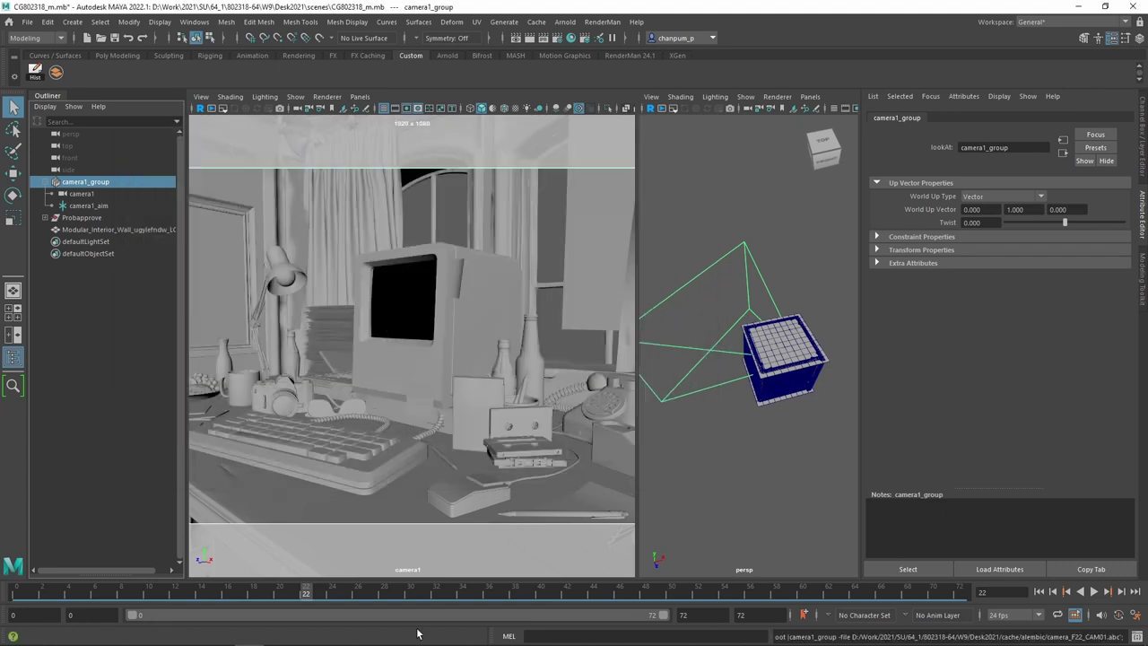
Step: Import camera_F22_CAM01.abc into Fusion as an Alembic scene with its camera
{"action": "left_click", "coordinate": [219, 634]}
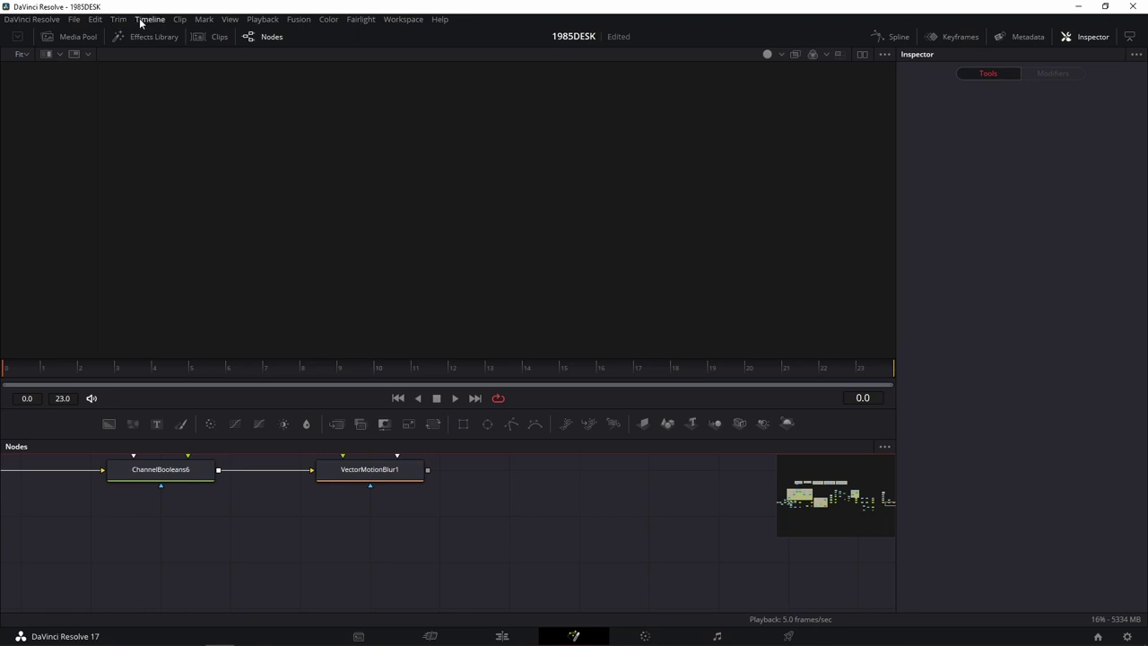
{"action": "left_click", "coordinate": [307, 19]}
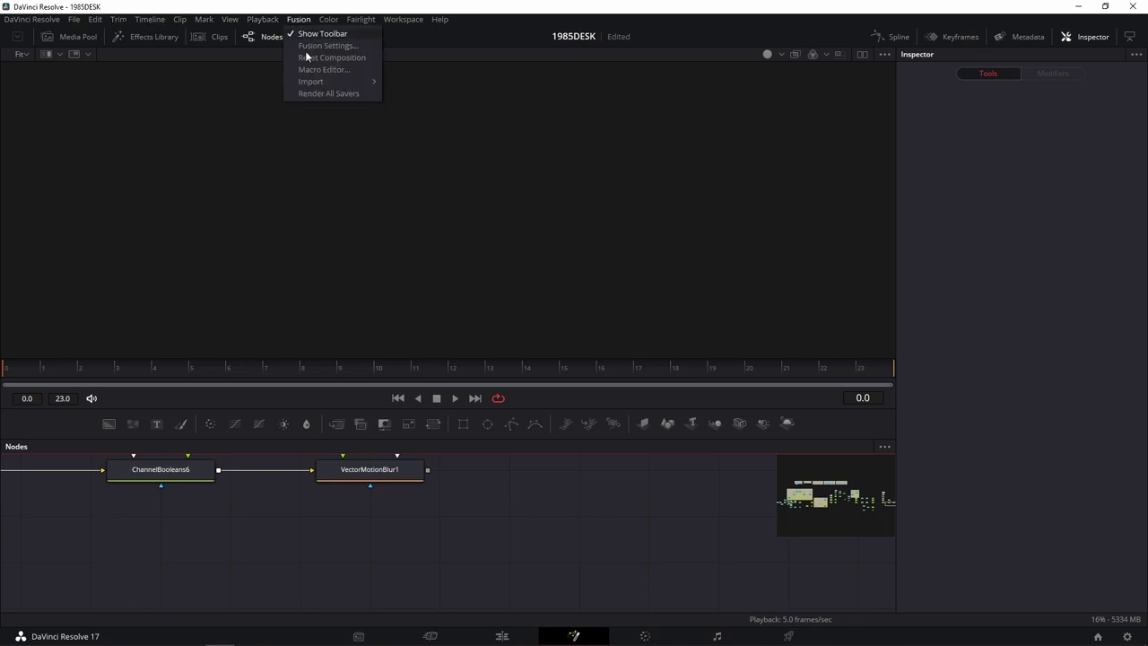
{"action": "mouse_move", "coordinate": [335, 83]}
{"action": "left_click", "coordinate": [438, 86]}
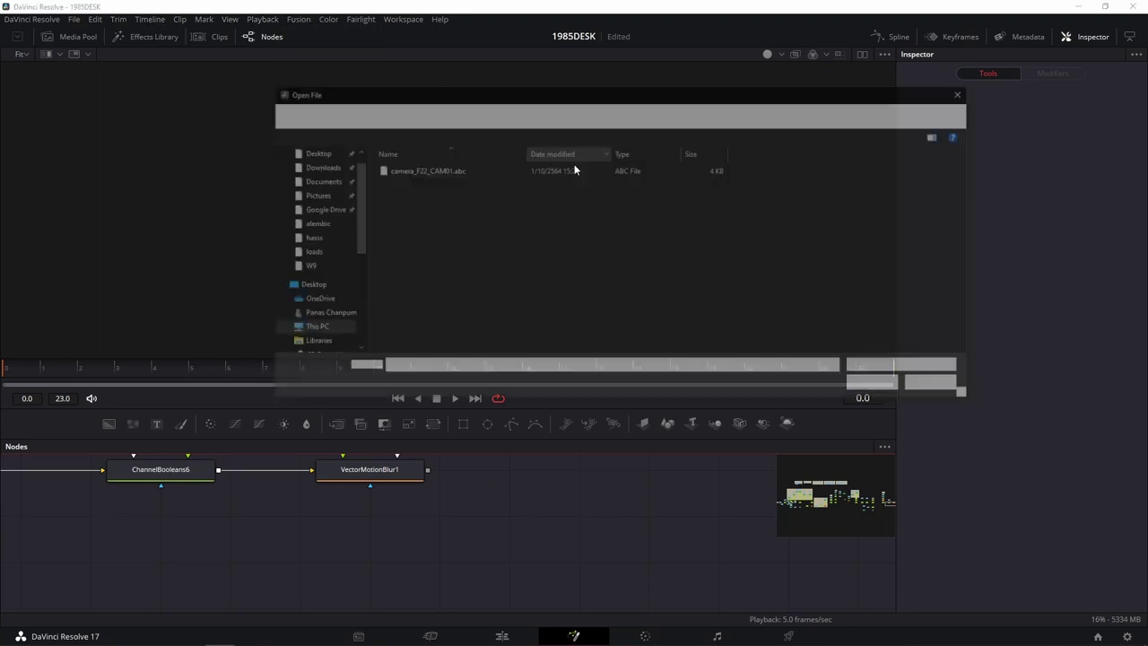
{"action": "left_click", "coordinate": [421, 169]}
{"action": "left_click", "coordinate": [876, 387]}
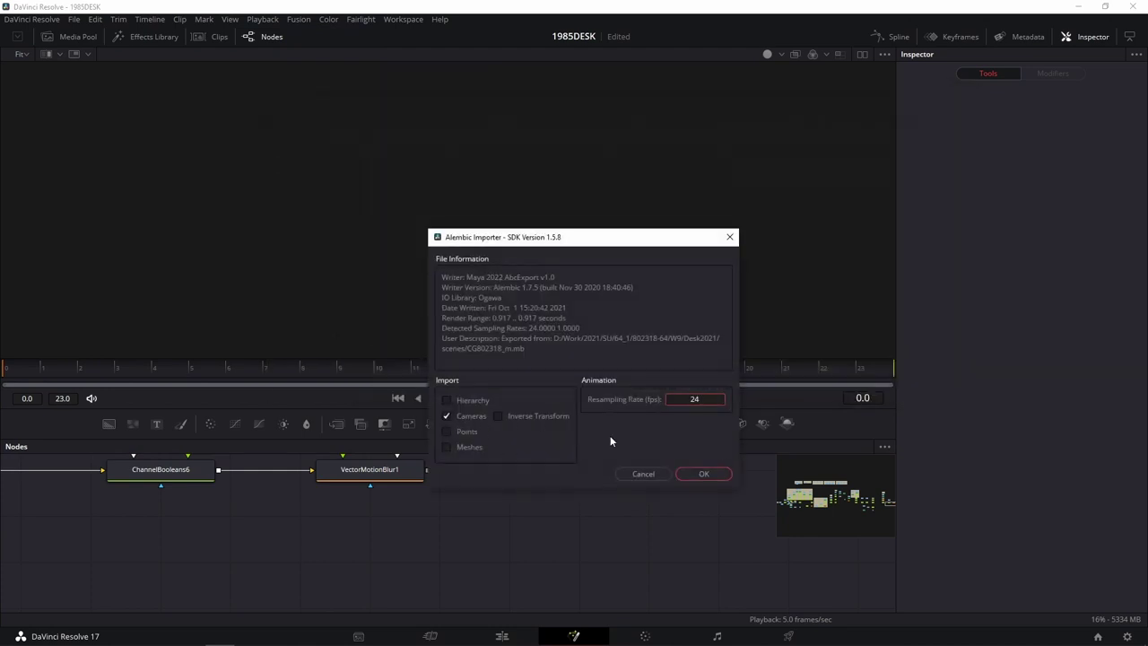
{"action": "left_click", "coordinate": [705, 474]}
Step: Delete the newly imported camera nodes, then restore them with undo
{"action": "left_click", "coordinate": [888, 481]}
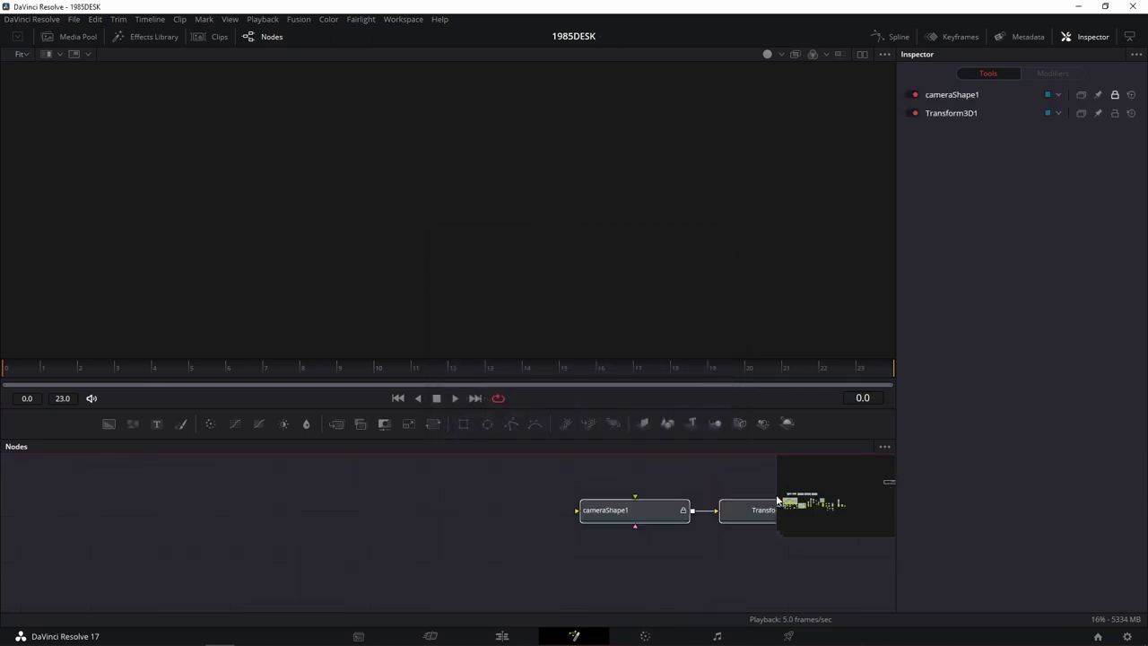
{"action": "left_click_drag", "start_coordinate": [526, 481], "coordinate": [804, 560]}
{"action": "key", "text": "Delete"}
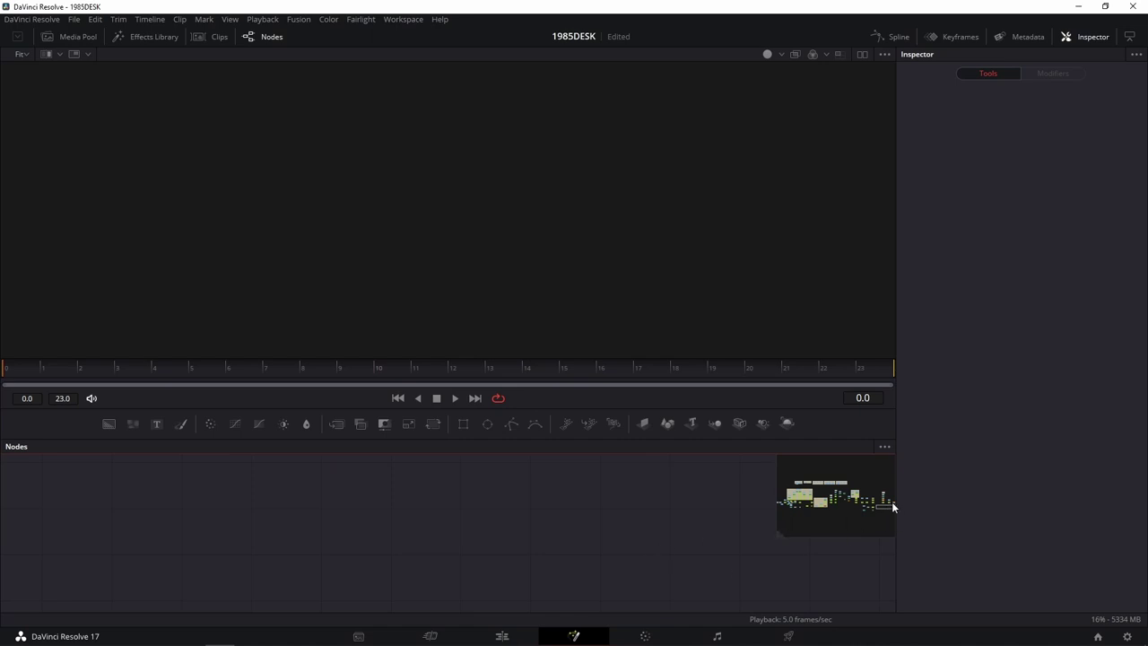
{"action": "left_click", "coordinate": [892, 508]}
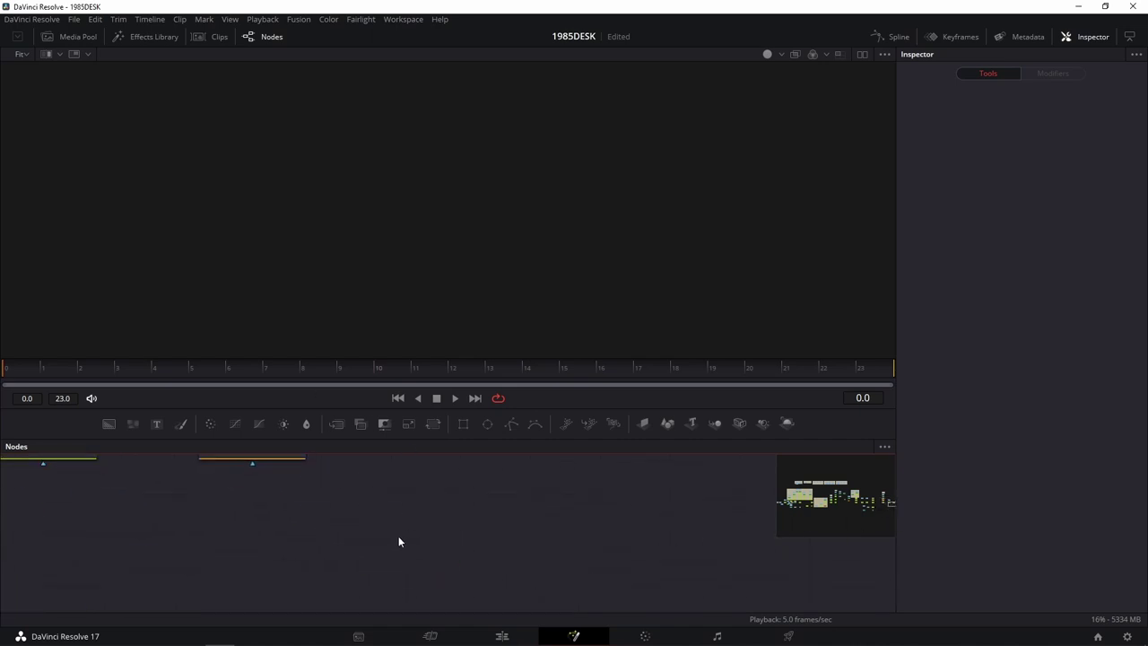
{"action": "key", "text": "ctrl+z"}
Step: Show Transform3D1 in the viewer and orbit around the imported camera
{"action": "left_click", "coordinate": [507, 539]}
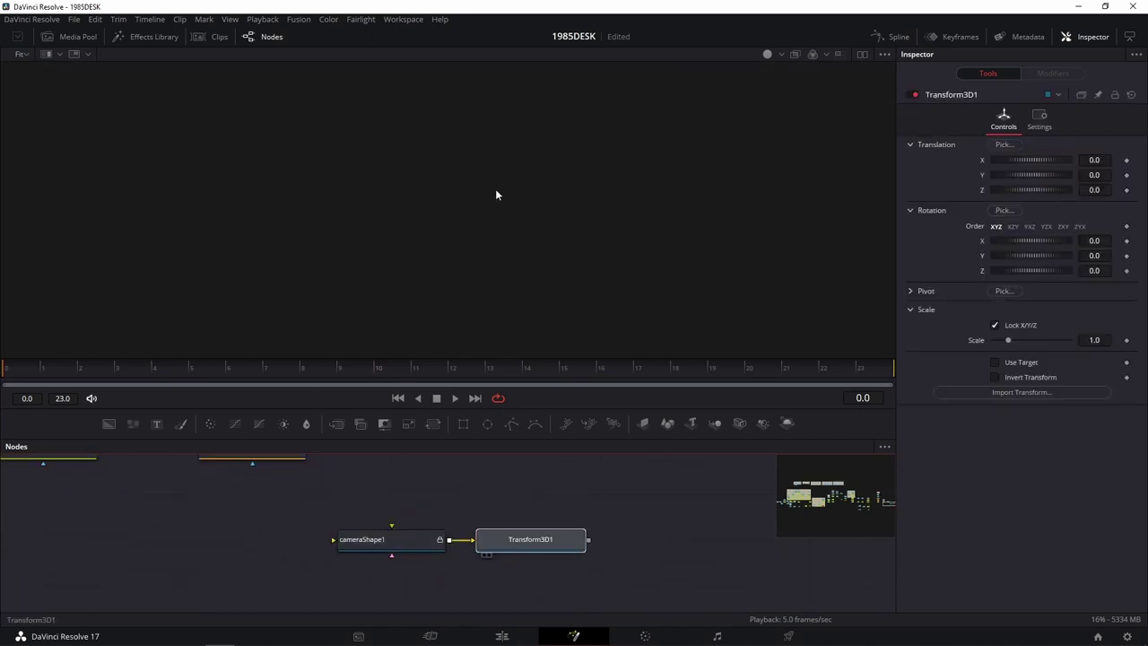
{"action": "key", "text": "1"}
{"action": "mouse_move", "coordinate": [463, 224]}
{"action": "left_mouse_down"}
{"action": "mouse_move", "coordinate": [417, 208]}
{"action": "mouse_move", "coordinate": [388, 253]}
{"action": "mouse_move", "coordinate": [526, 282]}
{"action": "mouse_move", "coordinate": [411, 322]}
{"action": "left_mouse_up"}
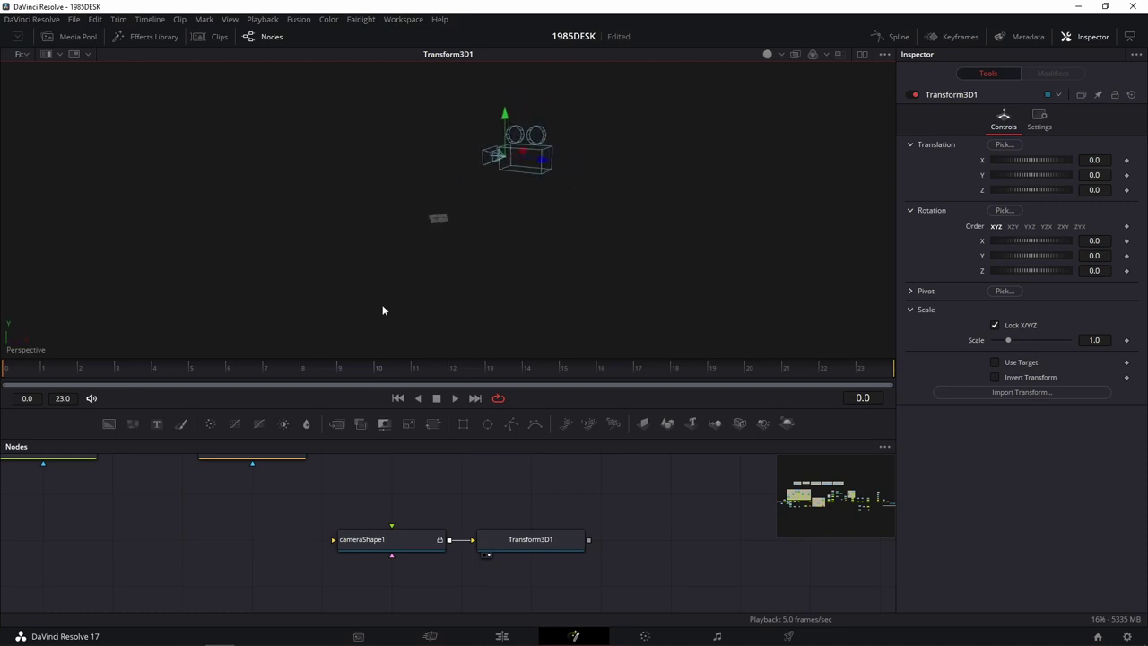
{"action": "left_click_drag", "start_coordinate": [425, 541], "coordinate": [423, 216]}
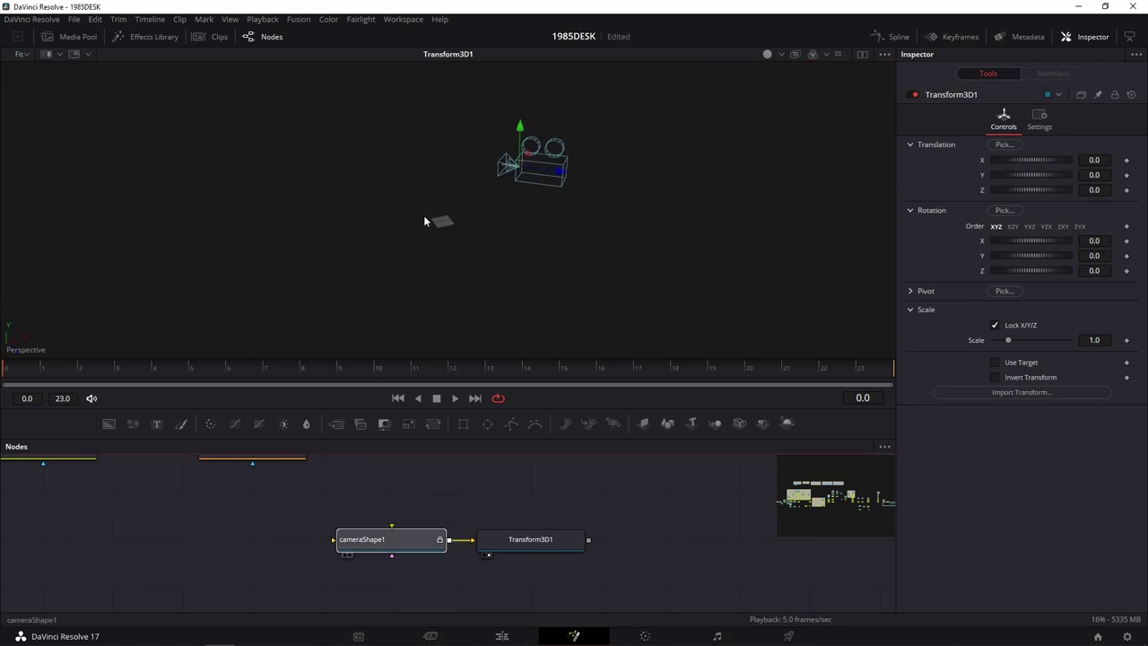
{"action": "left_click_drag", "start_coordinate": [518, 549], "coordinate": [518, 228]}
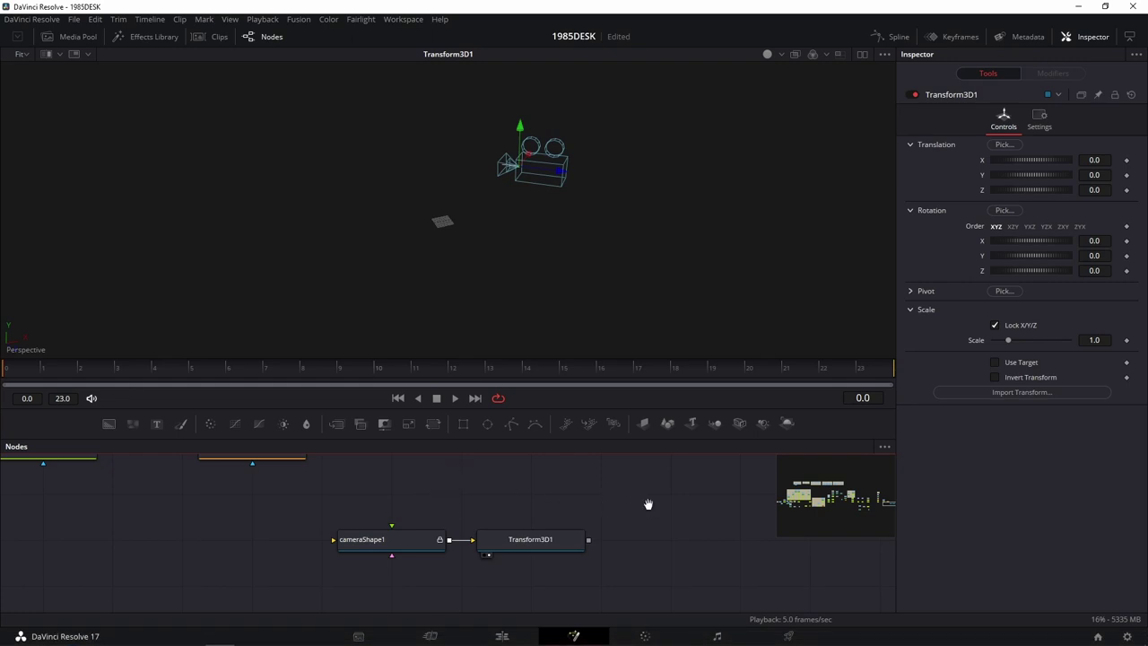
{"action": "left_click_drag", "start_coordinate": [646, 502], "coordinate": [499, 466]}
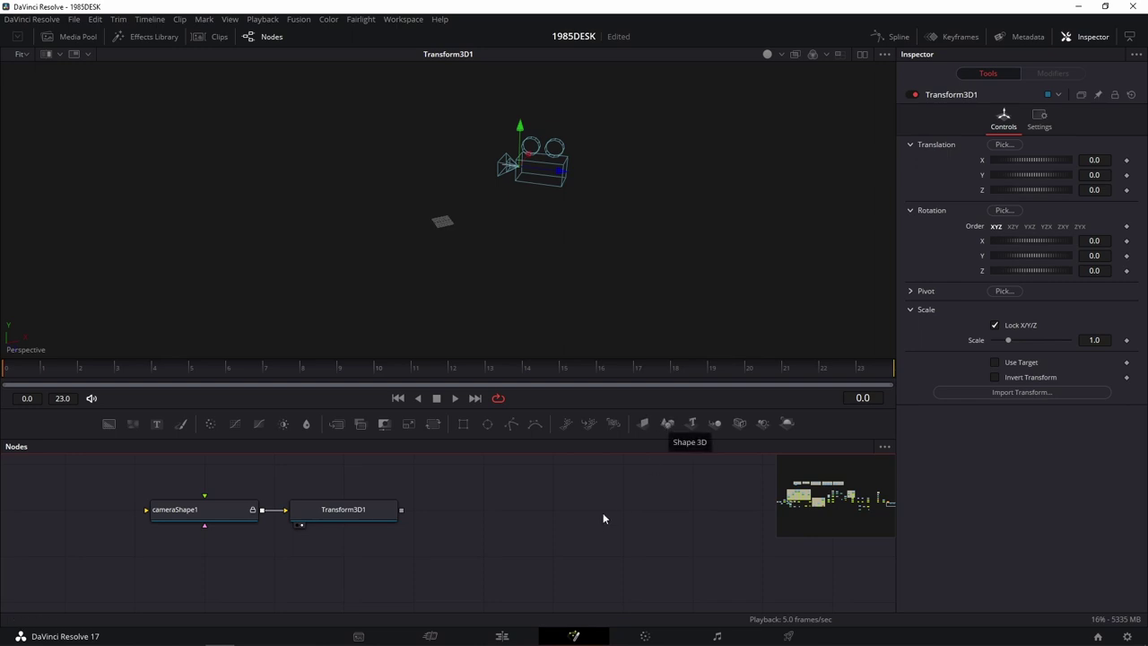
Step: Add a Shape 3D node and set its shape to Cube
{"action": "mouse_move", "coordinate": [667, 424]}
{"action": "left_mouse_down"}
{"action": "mouse_move", "coordinate": [622, 509]}
{"action": "mouse_move", "coordinate": [438, 466]}
{"action": "left_mouse_up"}
{"action": "left_click", "coordinate": [1064, 146]}
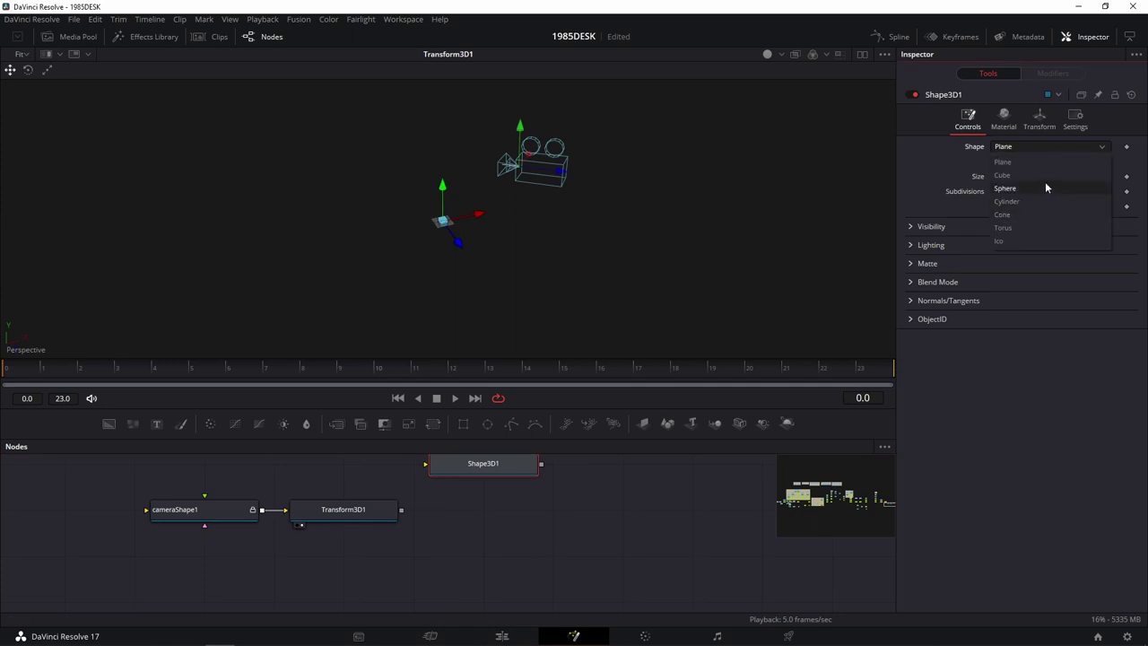
{"action": "left_click", "coordinate": [1040, 175]}
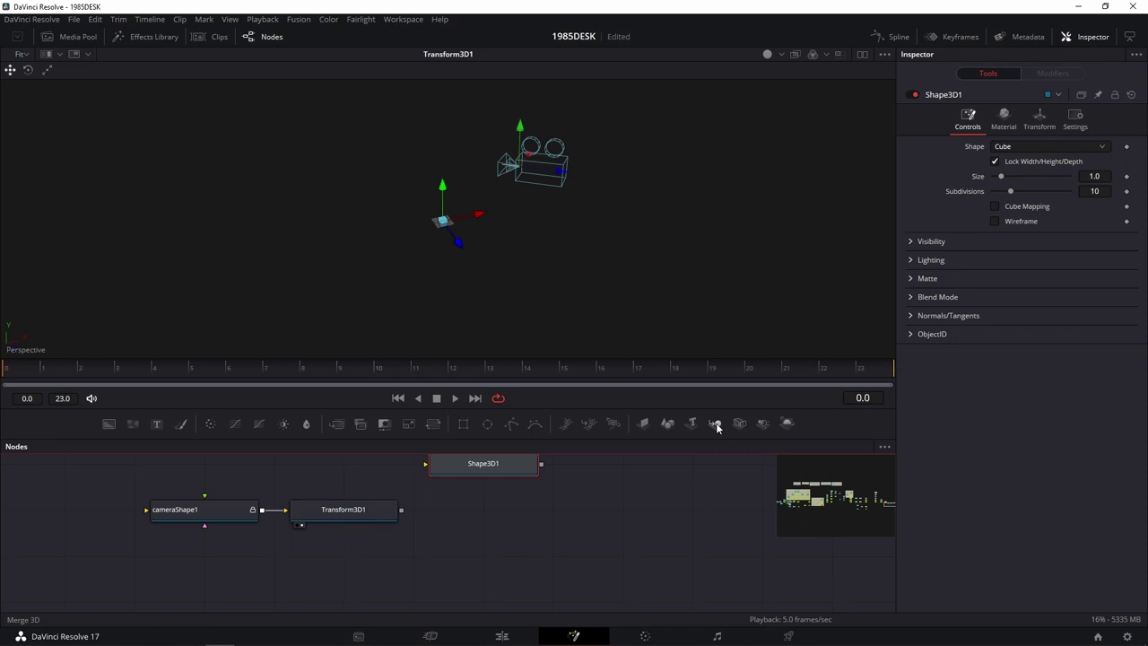
Step: Merge Transform3D1 and Shape3D1 in Merge3D1 and feed it into a new Renderer3D1
{"action": "mouse_move", "coordinate": [715, 427]}
{"action": "left_mouse_down"}
{"action": "mouse_move", "coordinate": [560, 529]}
{"action": "mouse_move", "coordinate": [517, 524]}
{"action": "left_mouse_up"}
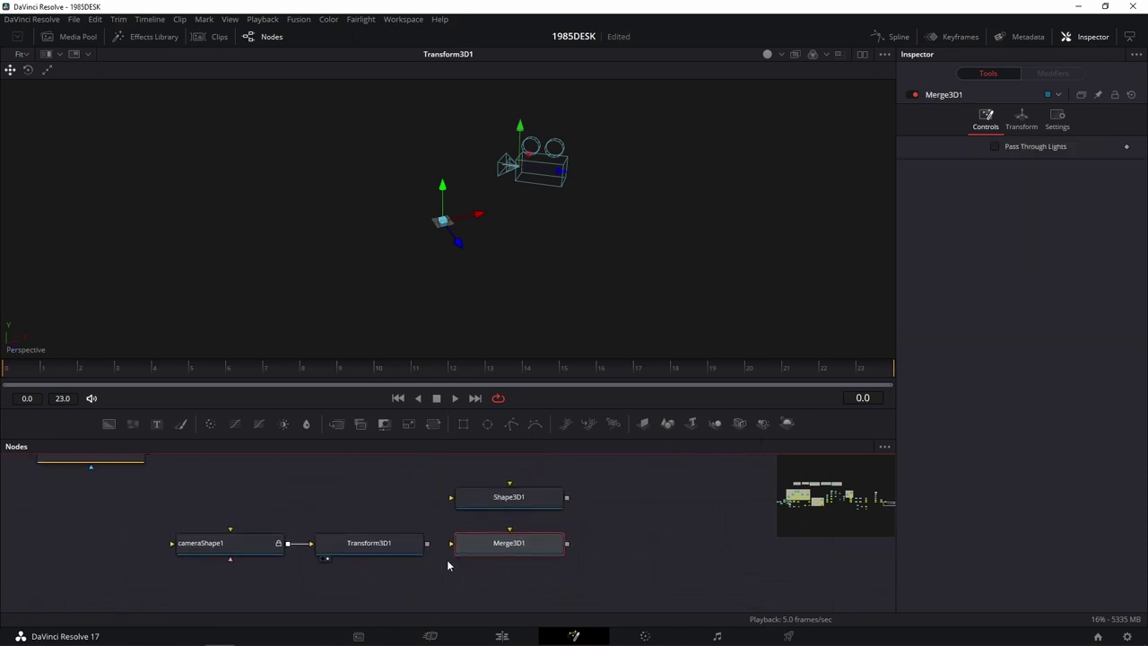
{"action": "left_click_drag", "start_coordinate": [427, 542], "coordinate": [529, 543]}
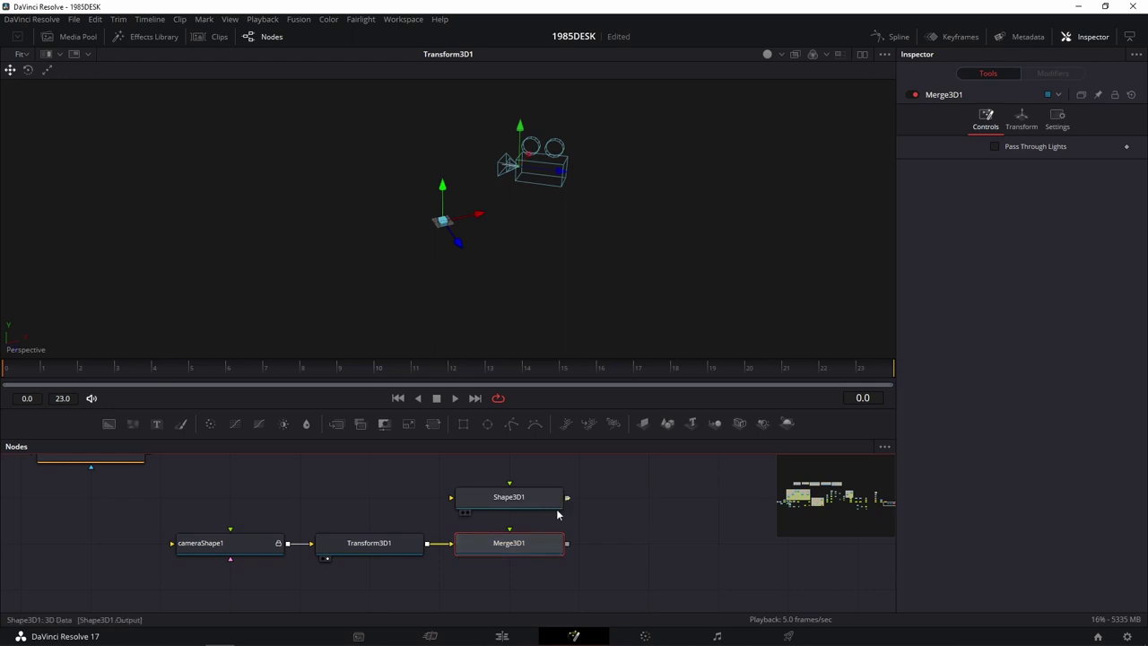
{"action": "mouse_move", "coordinate": [567, 497]}
{"action": "left_mouse_down"}
{"action": "mouse_move", "coordinate": [511, 542]}
{"action": "mouse_move", "coordinate": [554, 255]}
{"action": "left_mouse_up"}
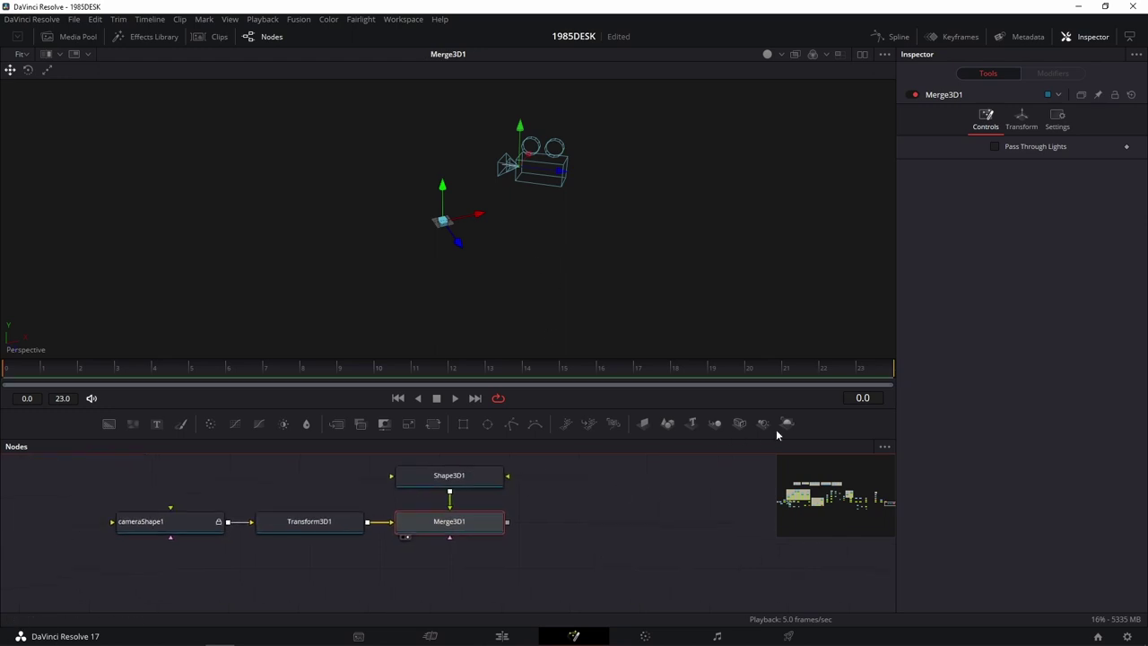
{"action": "left_click_drag", "start_coordinate": [785, 429], "coordinate": [635, 520]}
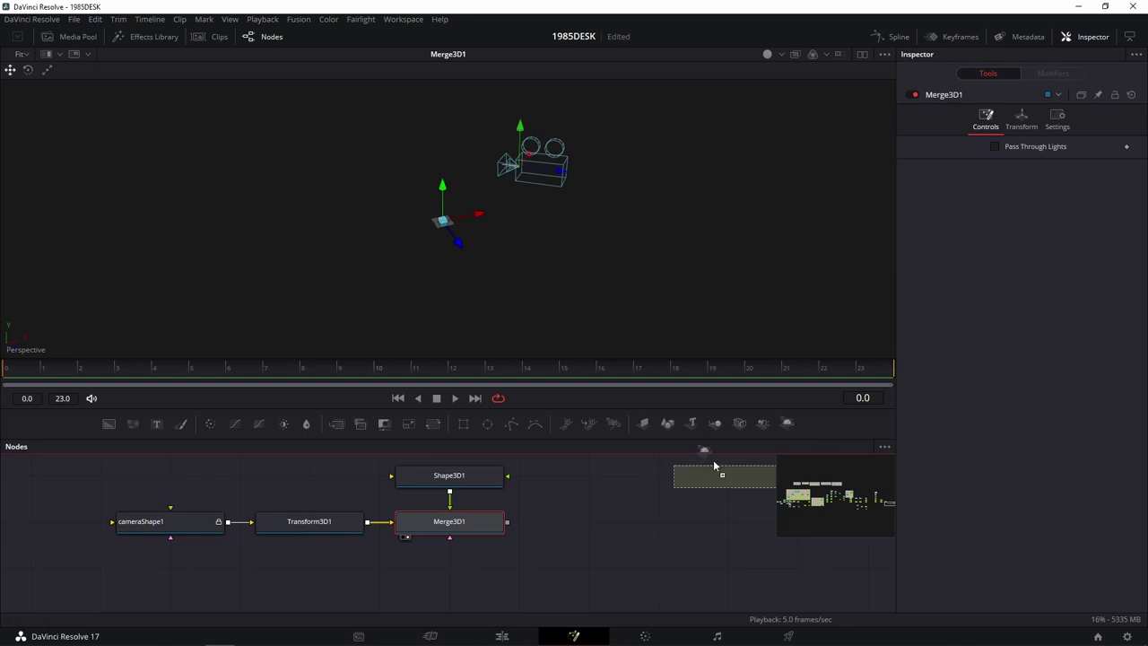
{"action": "left_click_drag", "start_coordinate": [507, 521], "coordinate": [643, 524]}
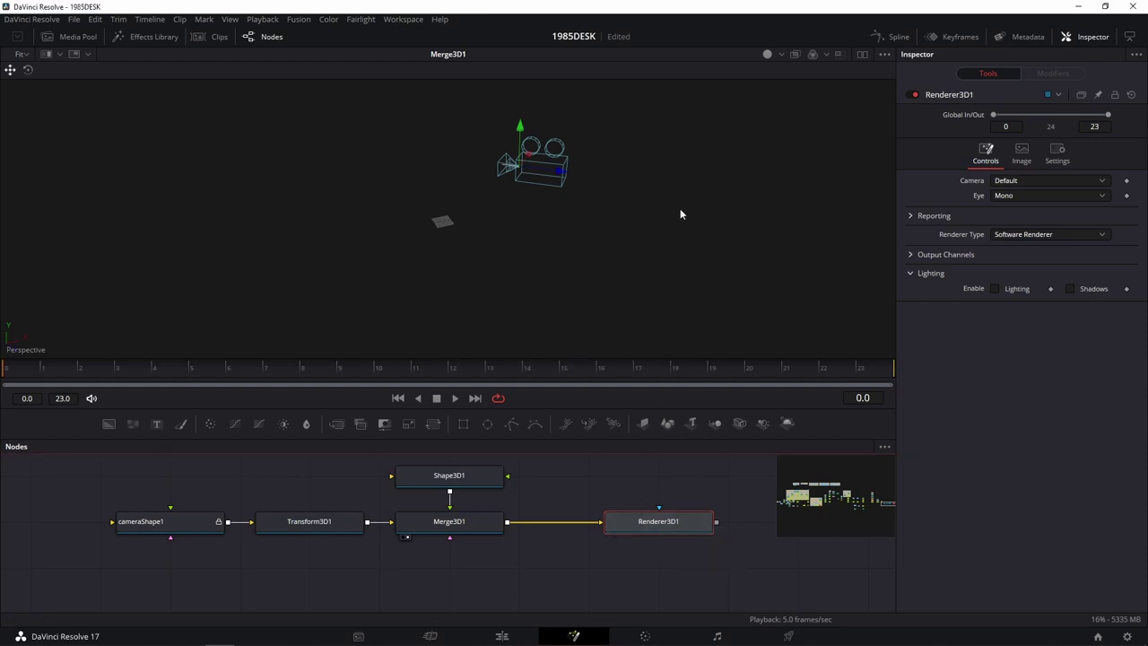
Step: Show Merge3D1's scene and Renderer3D1's output in dual viewers, then select Shape3D1
{"action": "left_click_drag", "start_coordinate": [644, 516], "coordinate": [592, 281]}
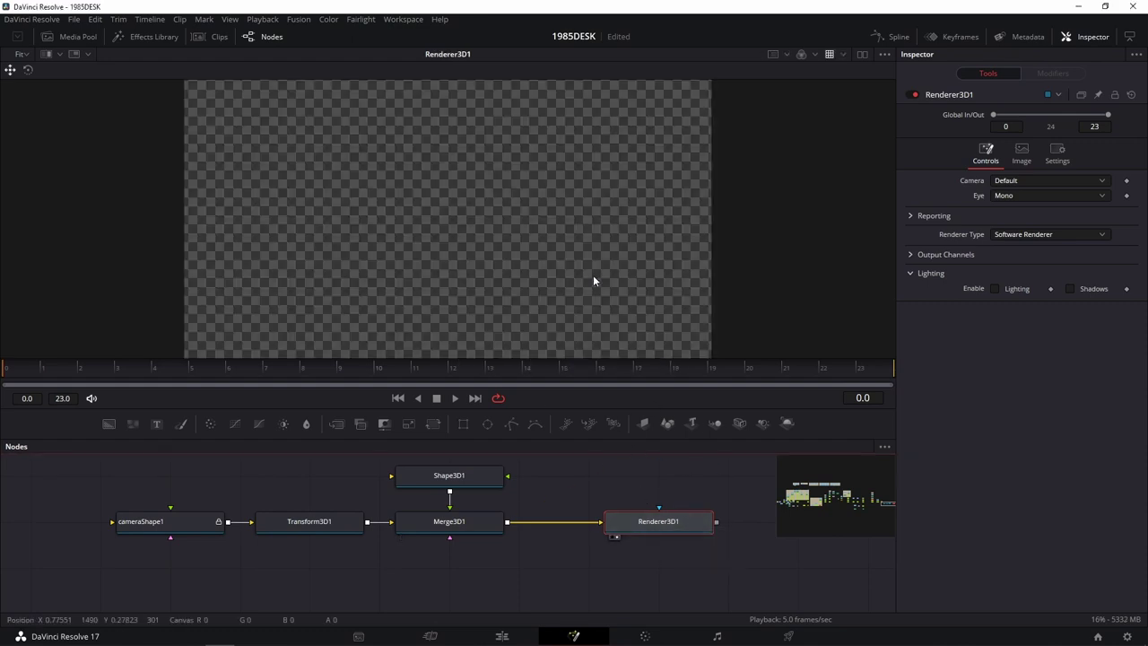
{"action": "left_click", "coordinate": [861, 57]}
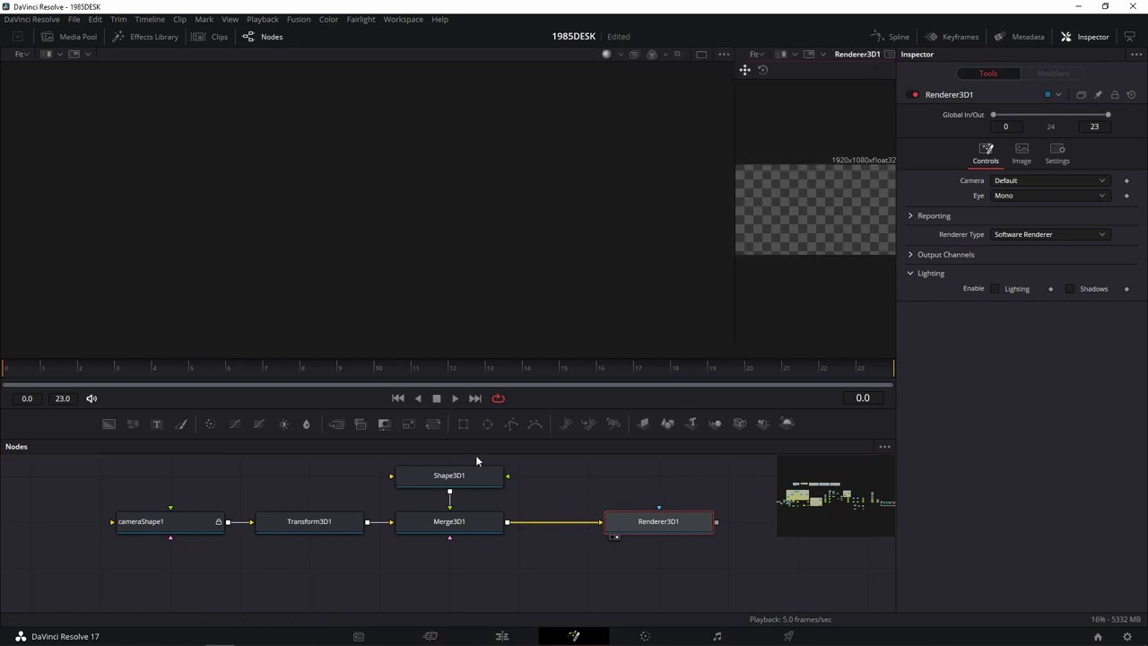
{"action": "left_click_drag", "start_coordinate": [466, 521], "coordinate": [482, 257]}
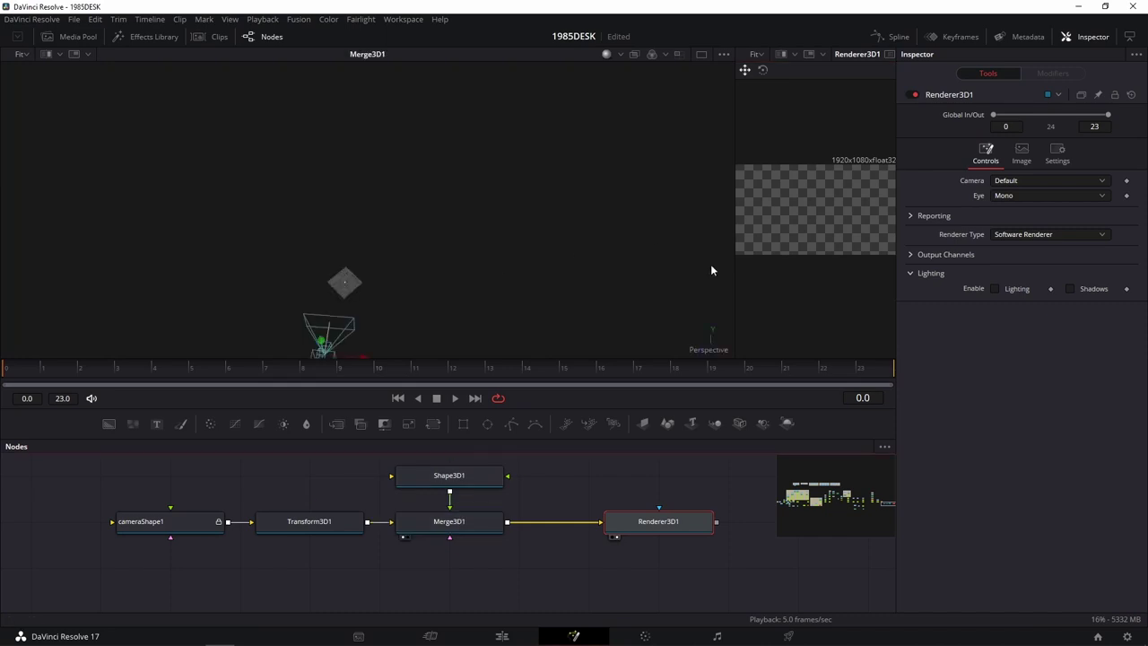
{"action": "left_click_drag", "start_coordinate": [735, 300], "coordinate": [461, 283]}
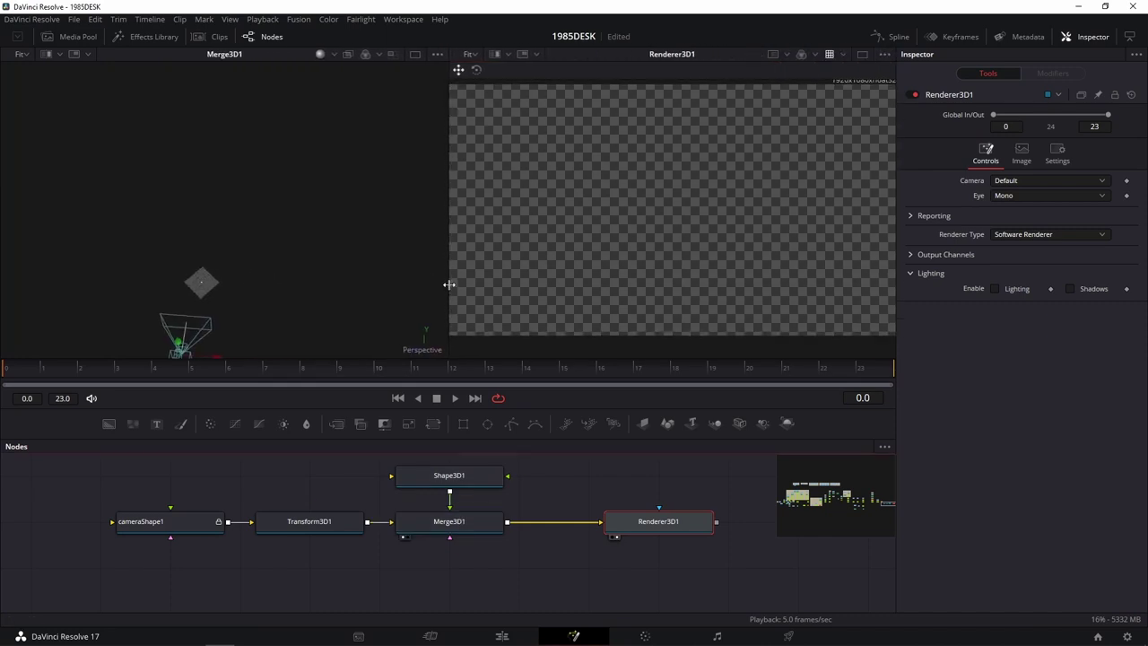
{"action": "left_click_drag", "start_coordinate": [353, 321], "coordinate": [422, 294]}
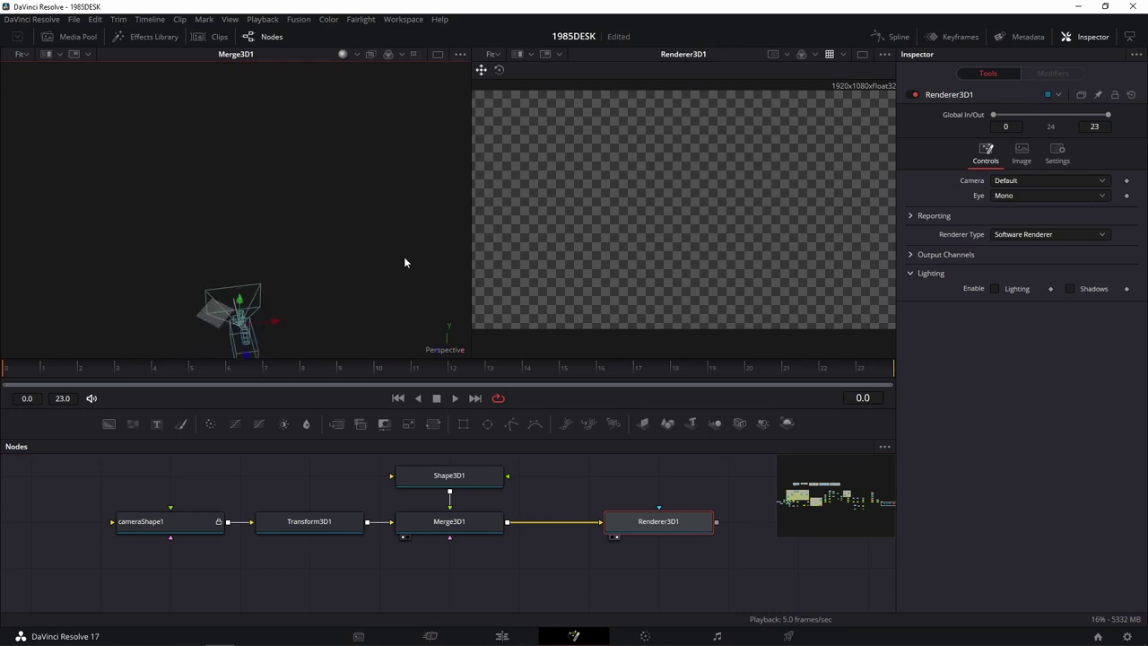
{"action": "left_click", "coordinate": [448, 475]}
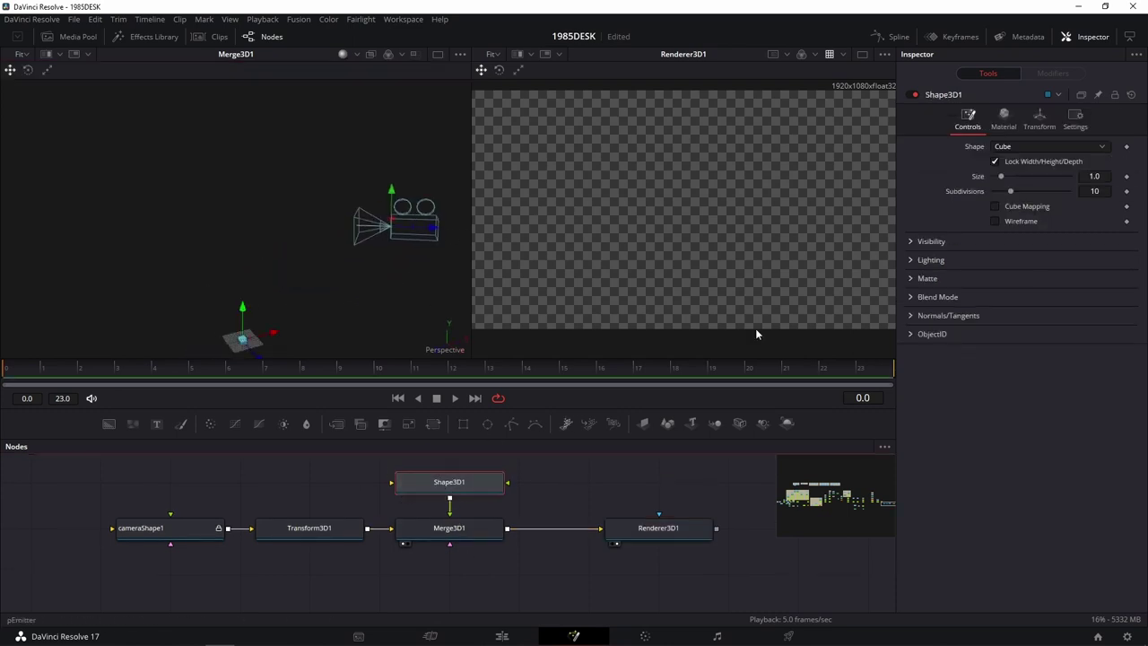
Step: Set the cube size to 100 and move it into the camera's view
{"action": "left_click", "coordinate": [1094, 176]}
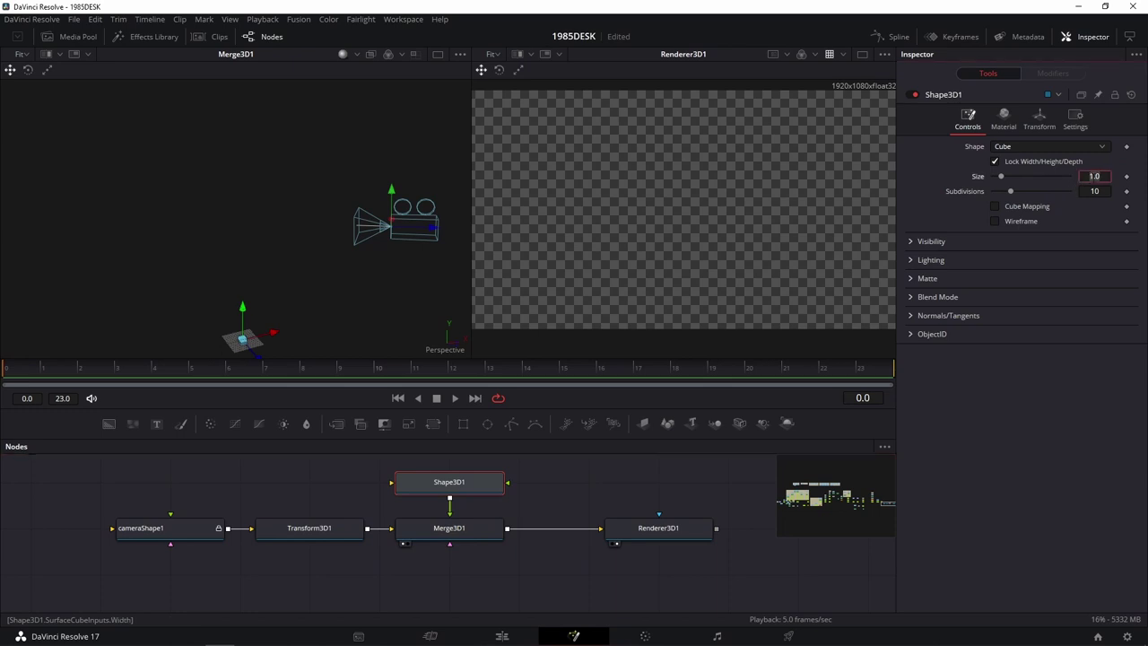
{"action": "type", "text": "100"}
{"action": "key", "text": "Tab"}
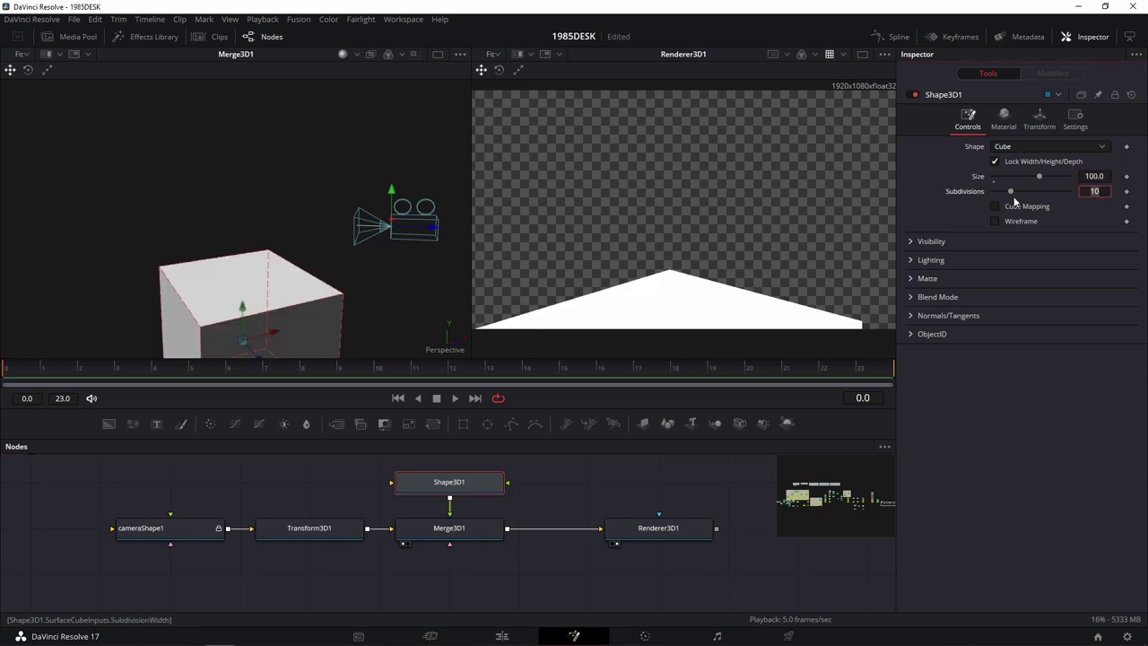
{"action": "left_click_drag", "start_coordinate": [240, 310], "coordinate": [261, 198]}
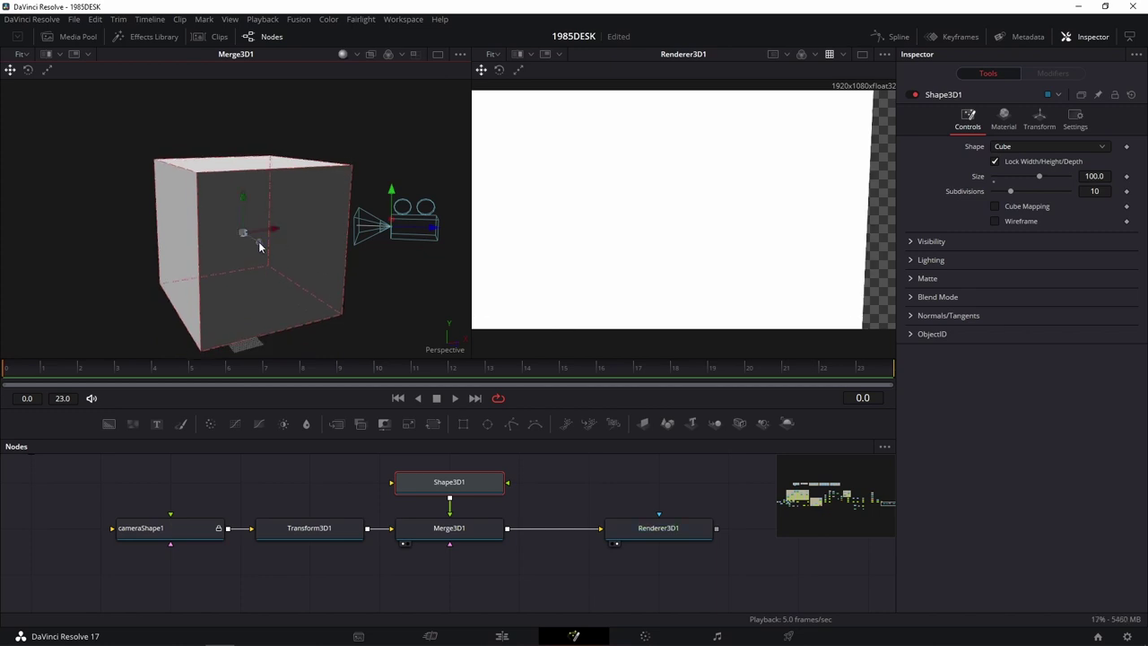
{"action": "mouse_move", "coordinate": [259, 241]}
{"action": "left_mouse_down"}
{"action": "mouse_move", "coordinate": [157, 184]}
{"action": "mouse_move", "coordinate": [50, 171]}
{"action": "left_mouse_up"}
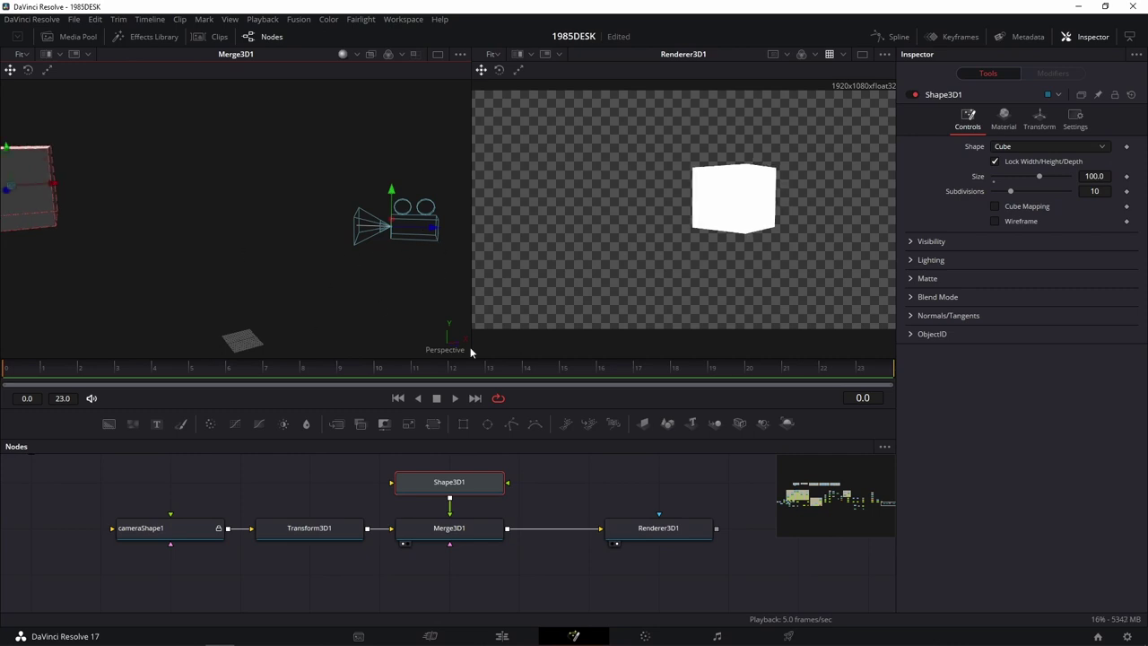
Step: Compare the VectorMotionBlur1 desk image with the cube render and add a 2D Merge node
{"action": "scroll", "coordinate": [665, 476], "scroll_direction": "down", "scroll_amount": 2}
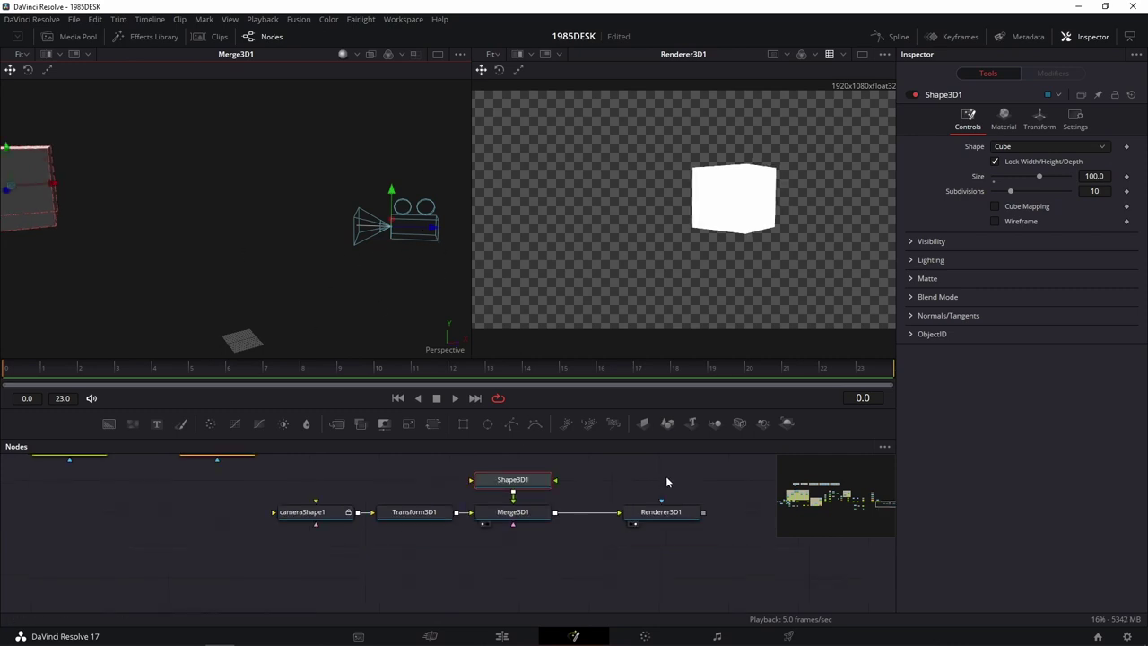
{"action": "mouse_move", "coordinate": [665, 476]}
{"action": "left_mouse_down"}
{"action": "mouse_move", "coordinate": [558, 530]}
{"action": "mouse_move", "coordinate": [629, 485]}
{"action": "left_mouse_up"}
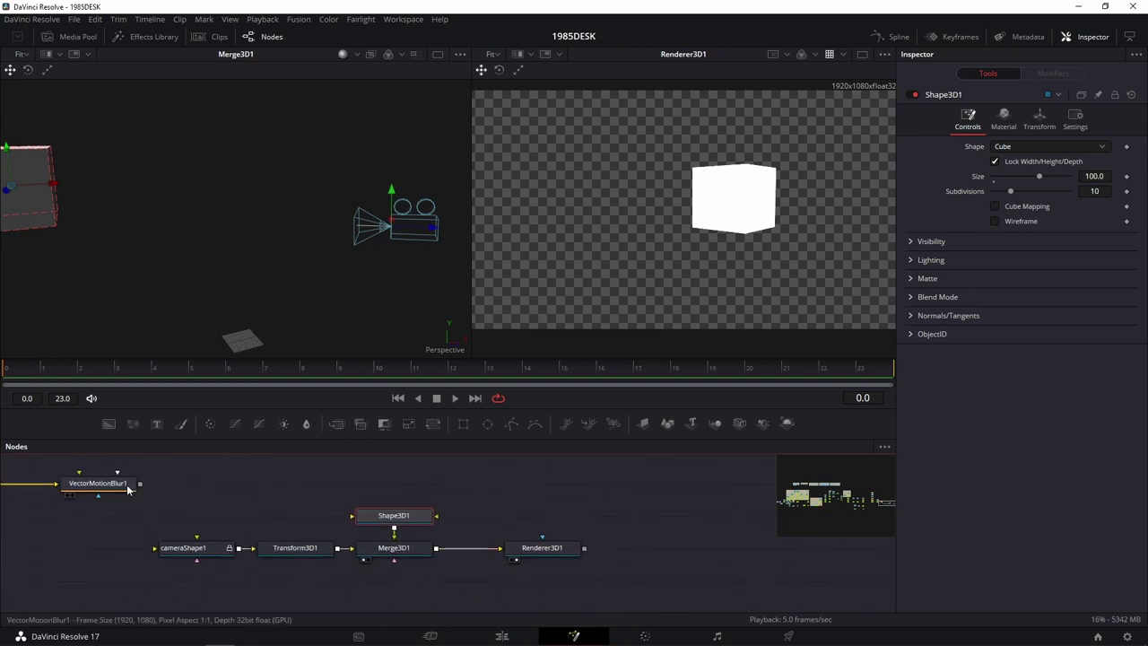
{"action": "left_click_drag", "start_coordinate": [127, 484], "coordinate": [630, 283]}
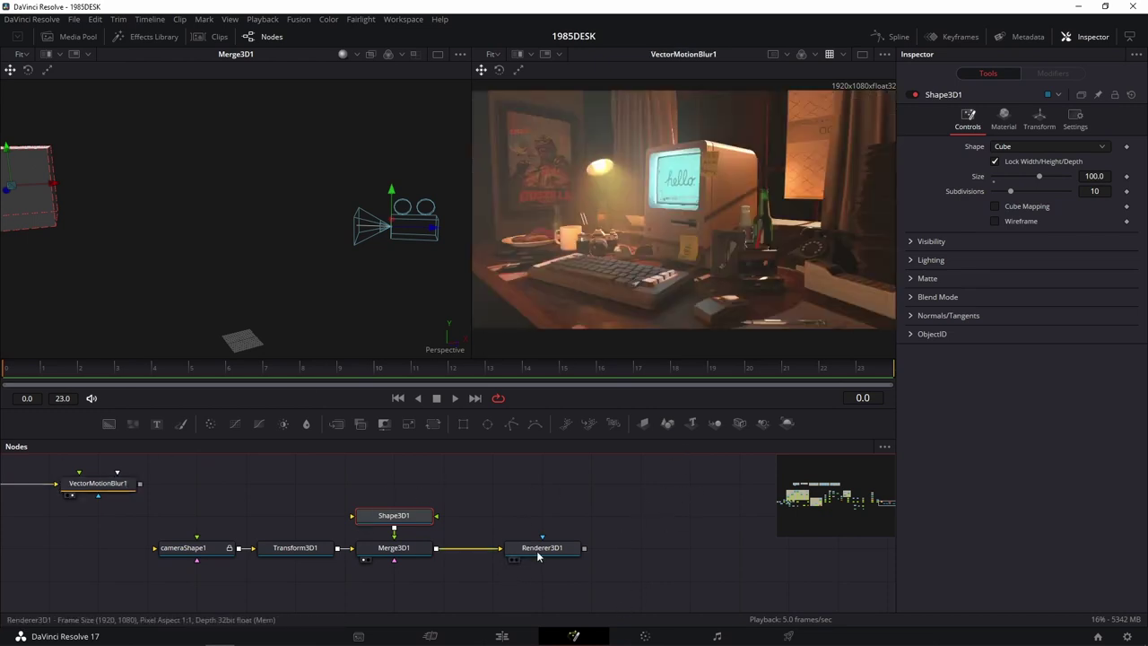
{"action": "left_click_drag", "start_coordinate": [536, 551], "coordinate": [690, 252]}
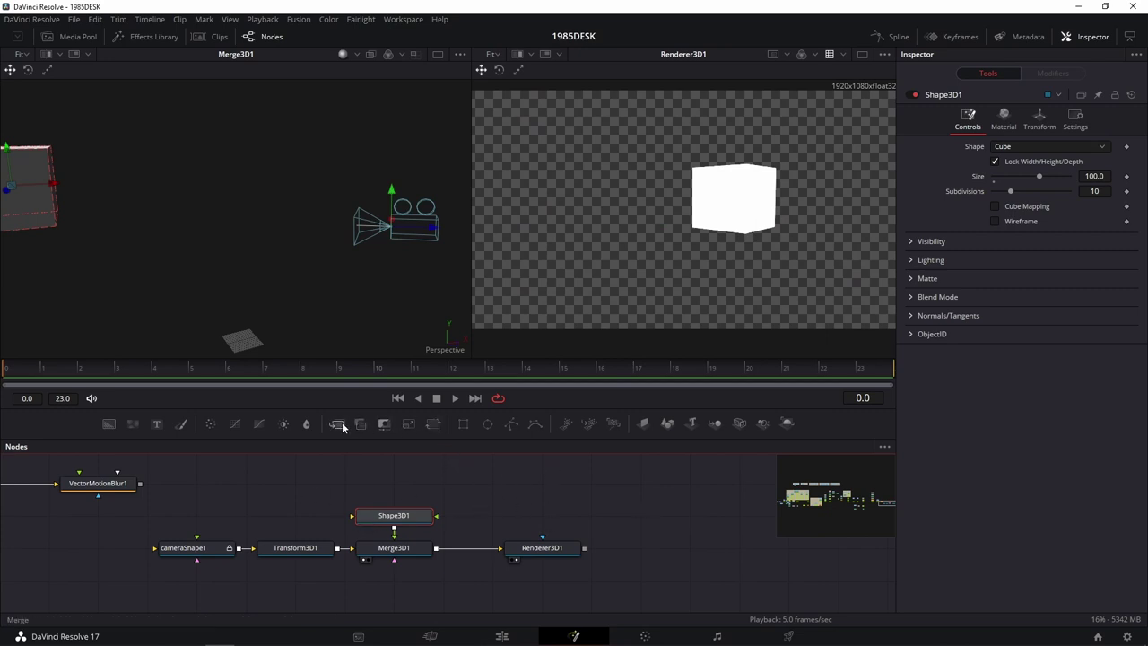
{"action": "left_click_drag", "start_coordinate": [342, 421], "coordinate": [650, 495]}
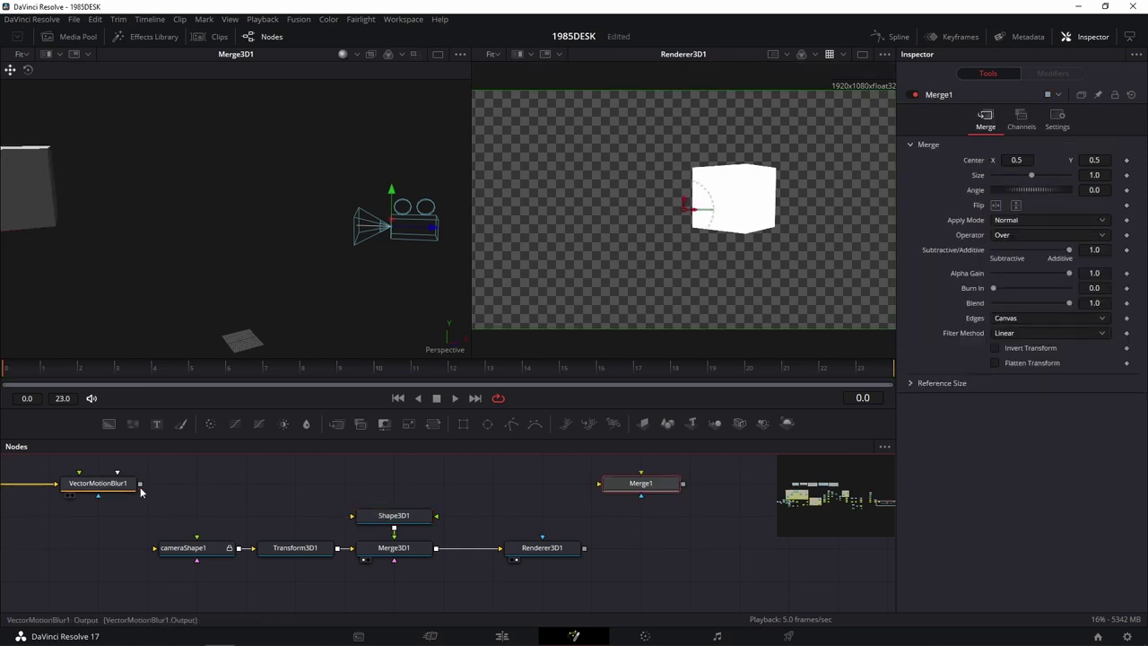
Step: Wire VectorMotionBlur1 and Renderer3D1 into Merge1 and view the composite
{"action": "left_click_drag", "start_coordinate": [140, 484], "coordinate": [644, 485]}
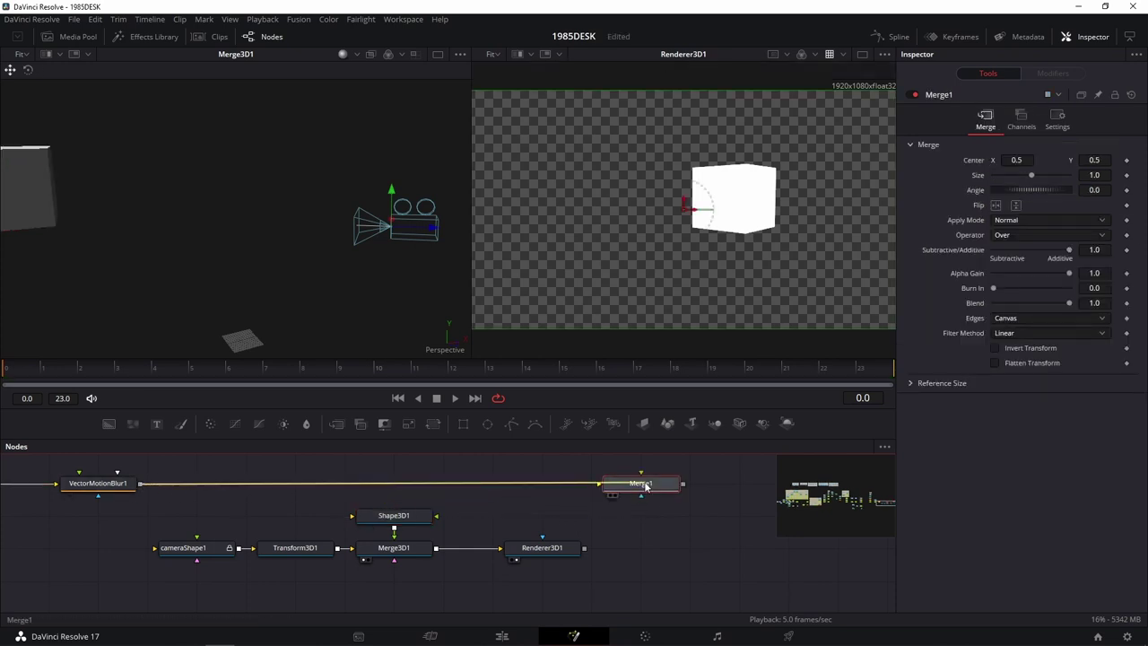
{"action": "left_click_drag", "start_coordinate": [99, 483], "coordinate": [538, 260]}
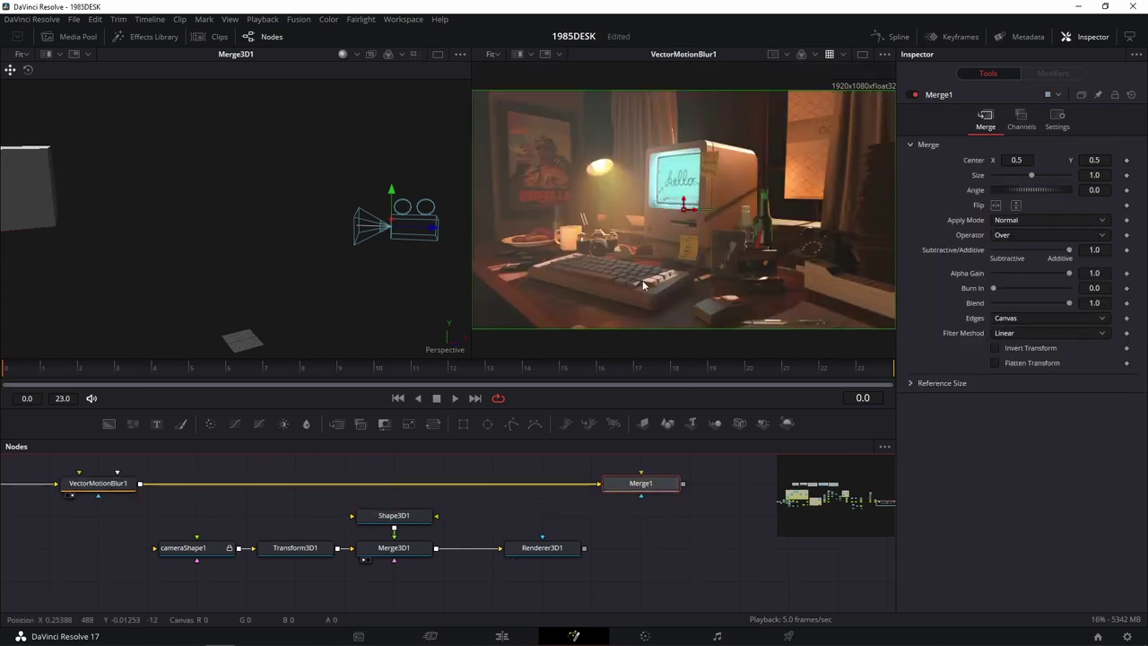
{"action": "left_click_drag", "start_coordinate": [564, 547], "coordinate": [657, 349]}
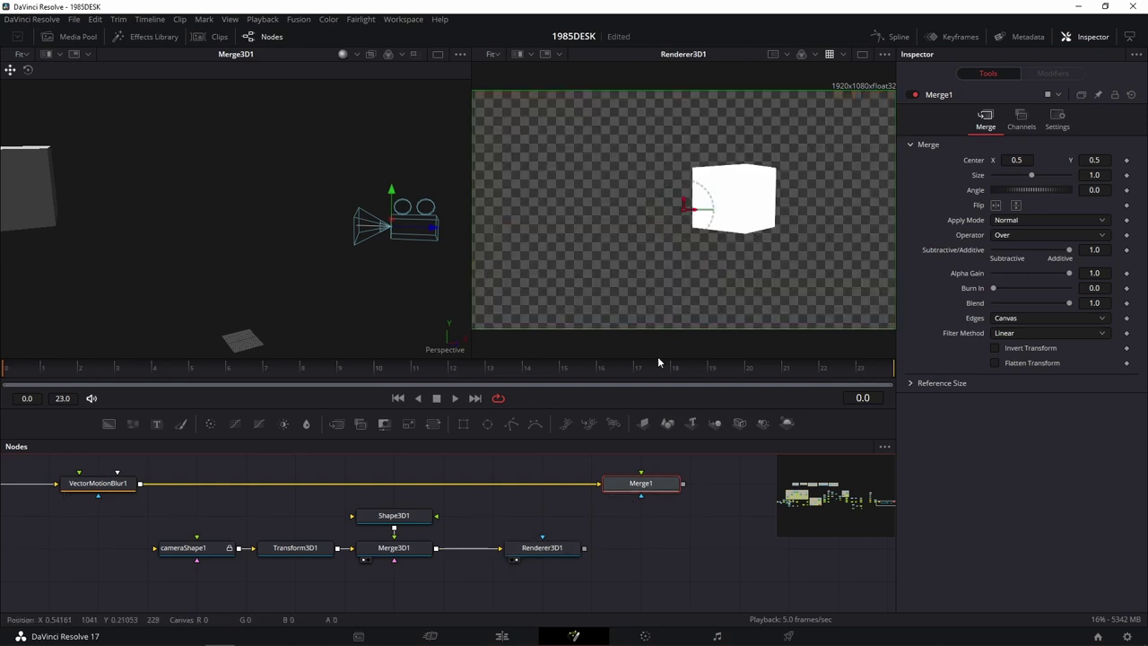
{"action": "left_click_drag", "start_coordinate": [584, 548], "coordinate": [650, 491]}
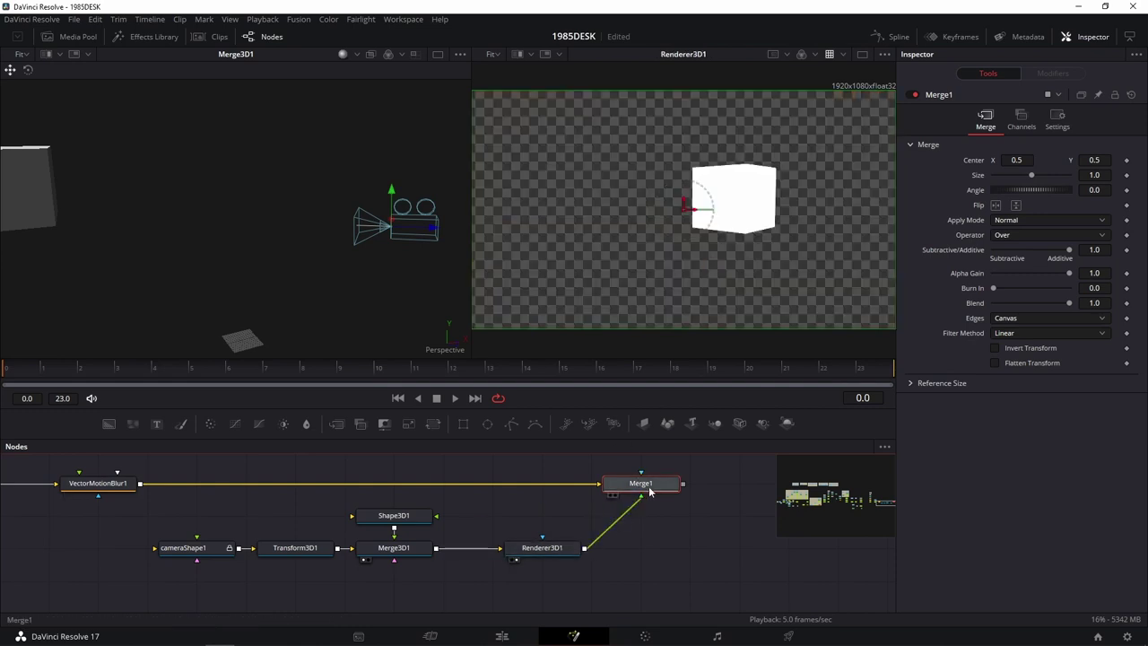
{"action": "key", "text": "2"}
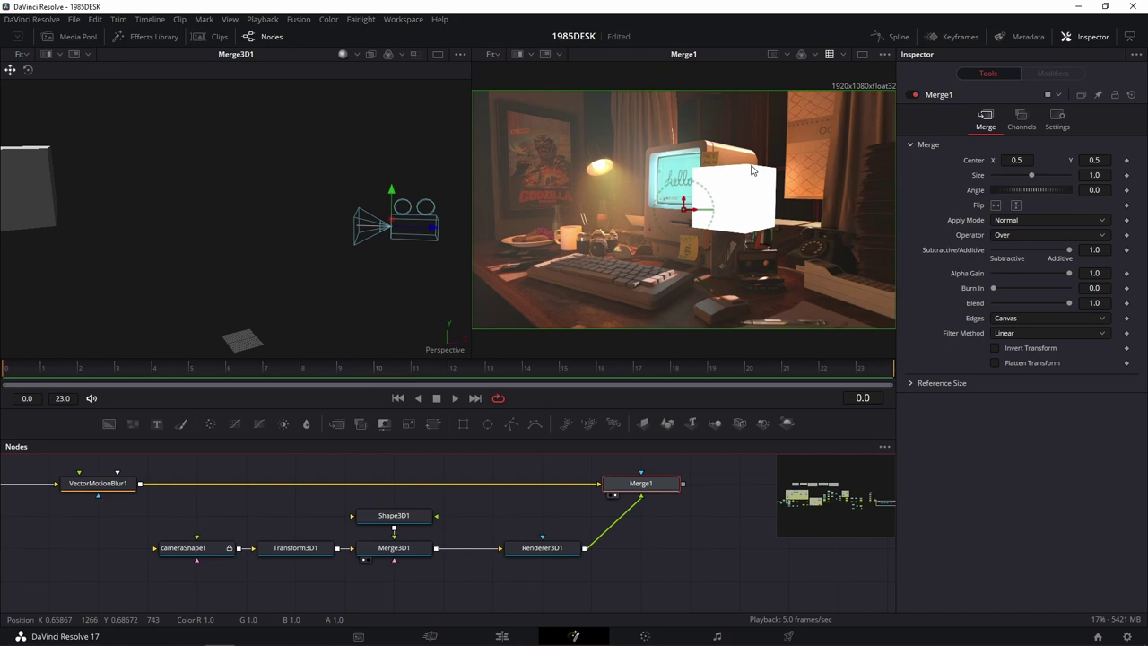
Step: Move the cube along X to sit left of the monitor, and tuck Renderer3D1 beneath Merge1
{"action": "scroll", "coordinate": [184, 273], "scroll_direction": "down", "scroll_amount": 2}
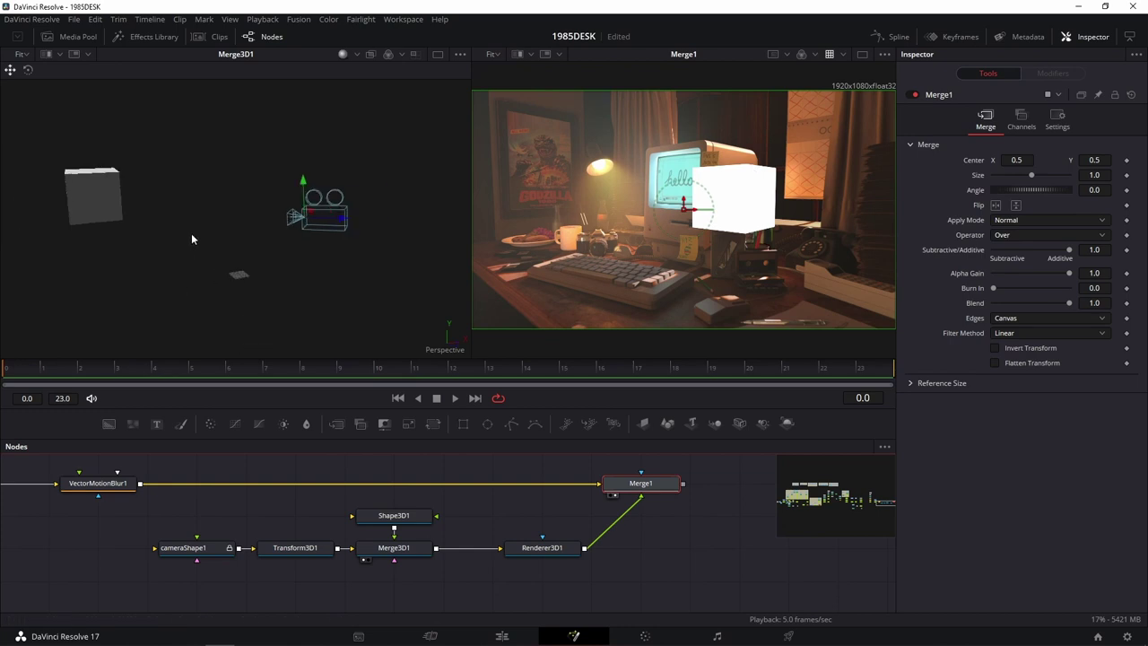
{"action": "mouse_move", "coordinate": [191, 233]}
{"action": "left_mouse_down"}
{"action": "mouse_move", "coordinate": [243, 256]}
{"action": "mouse_move", "coordinate": [180, 290]}
{"action": "mouse_move", "coordinate": [159, 167]}
{"action": "mouse_move", "coordinate": [14, 225]}
{"action": "left_mouse_up"}
{"action": "left_click", "coordinate": [129, 134]}
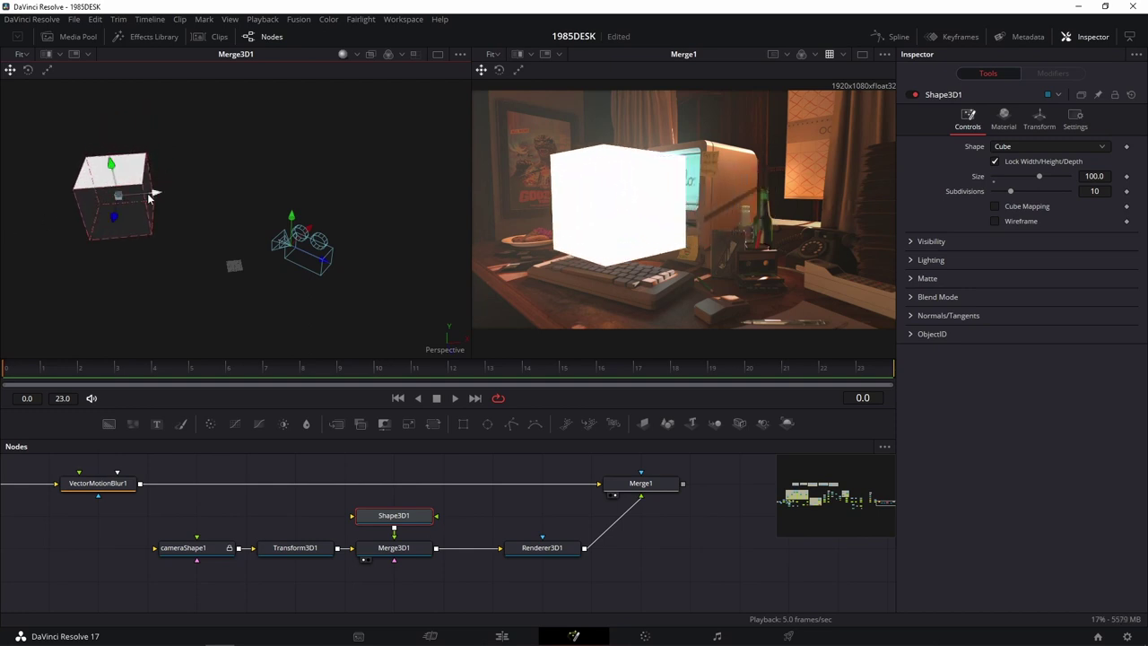
{"action": "mouse_move", "coordinate": [169, 192]}
{"action": "left_mouse_down"}
{"action": "mouse_move", "coordinate": [233, 205]}
{"action": "mouse_move", "coordinate": [57, 187]}
{"action": "mouse_move", "coordinate": [28, 165]}
{"action": "left_mouse_up"}
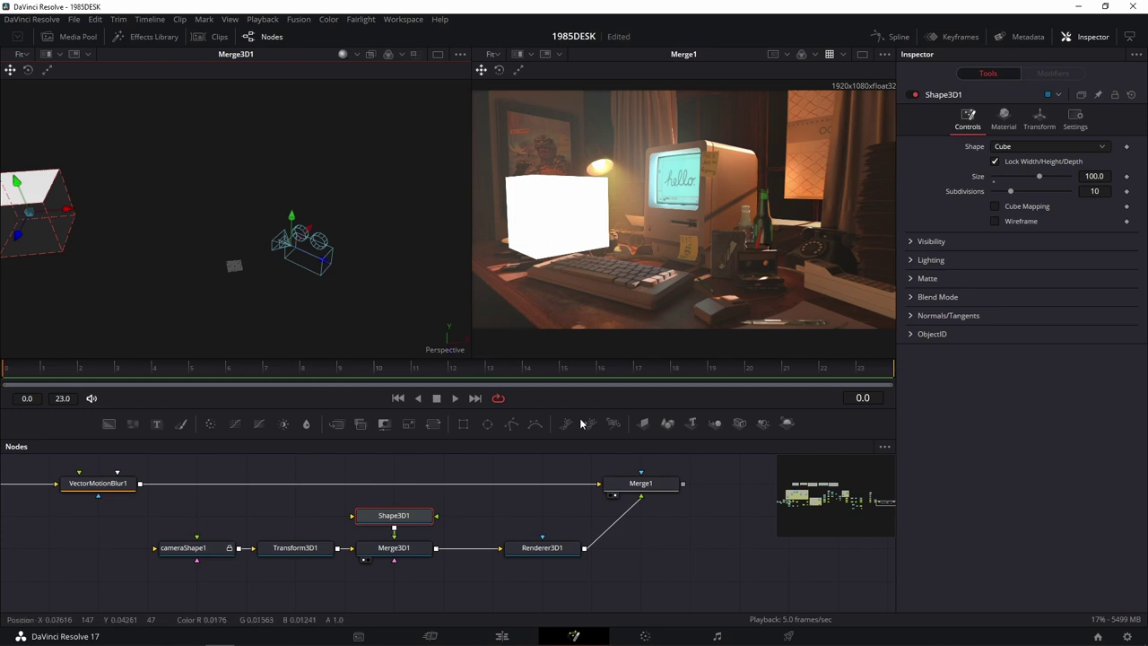
{"action": "left_click_drag", "start_coordinate": [544, 553], "coordinate": [643, 554]}
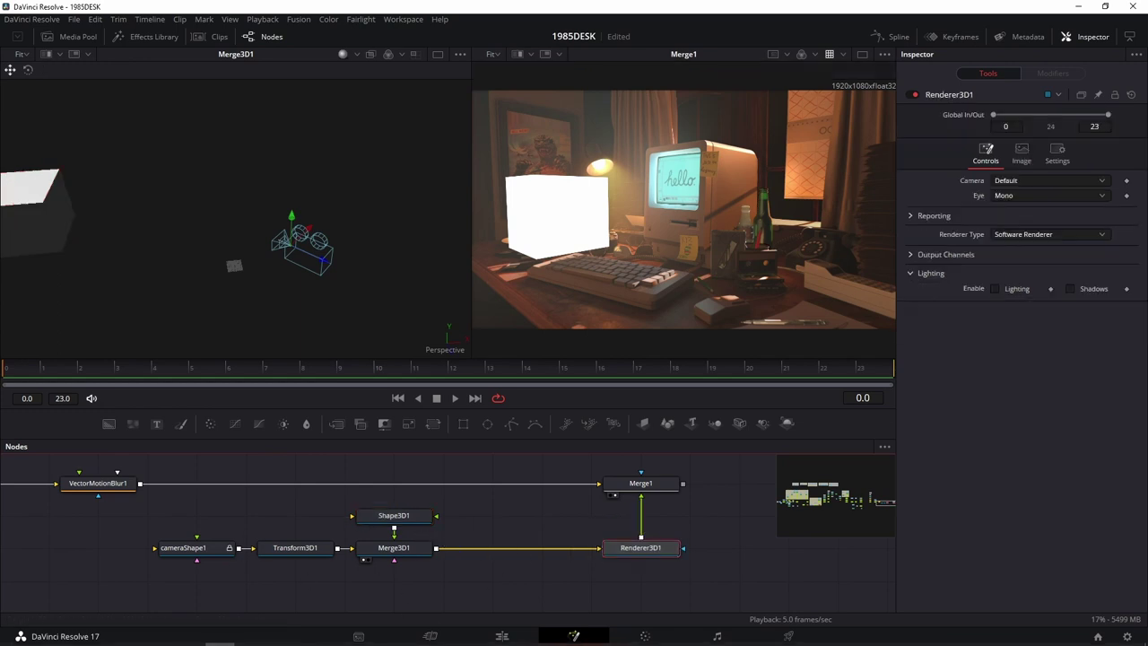
{"action": "left_click", "coordinate": [249, 633]}
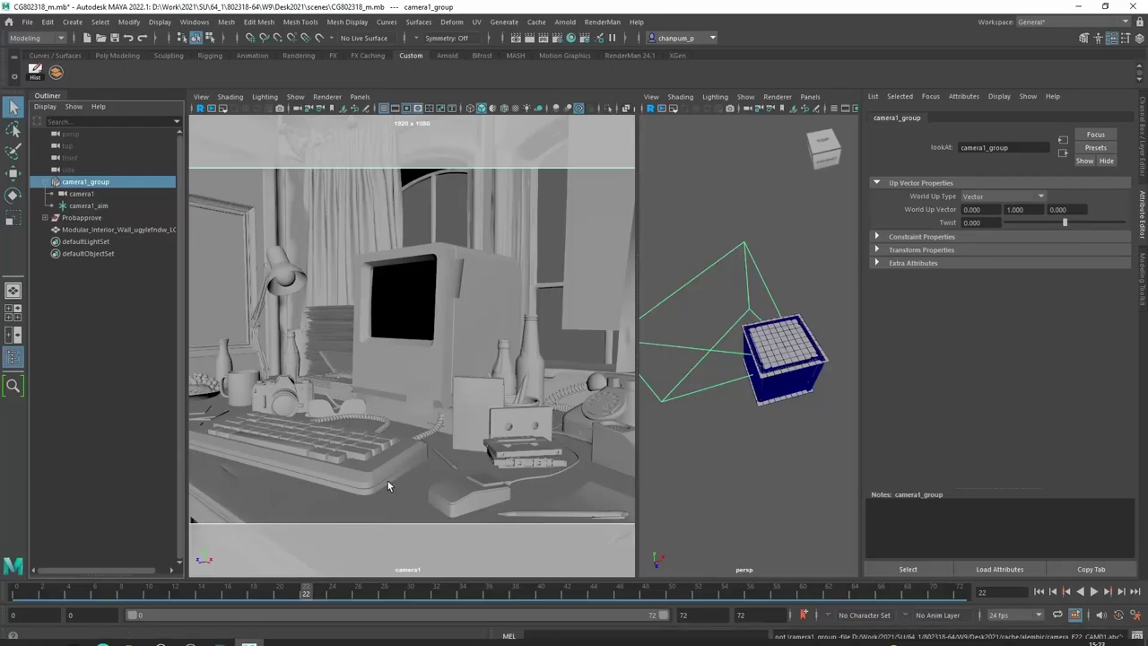
Step: Collapse Maya's Attribute Editor, select poster inside Probapprove in the Outliner, then switch back to Resolve
{"action": "left_click", "coordinate": [1144, 215]}
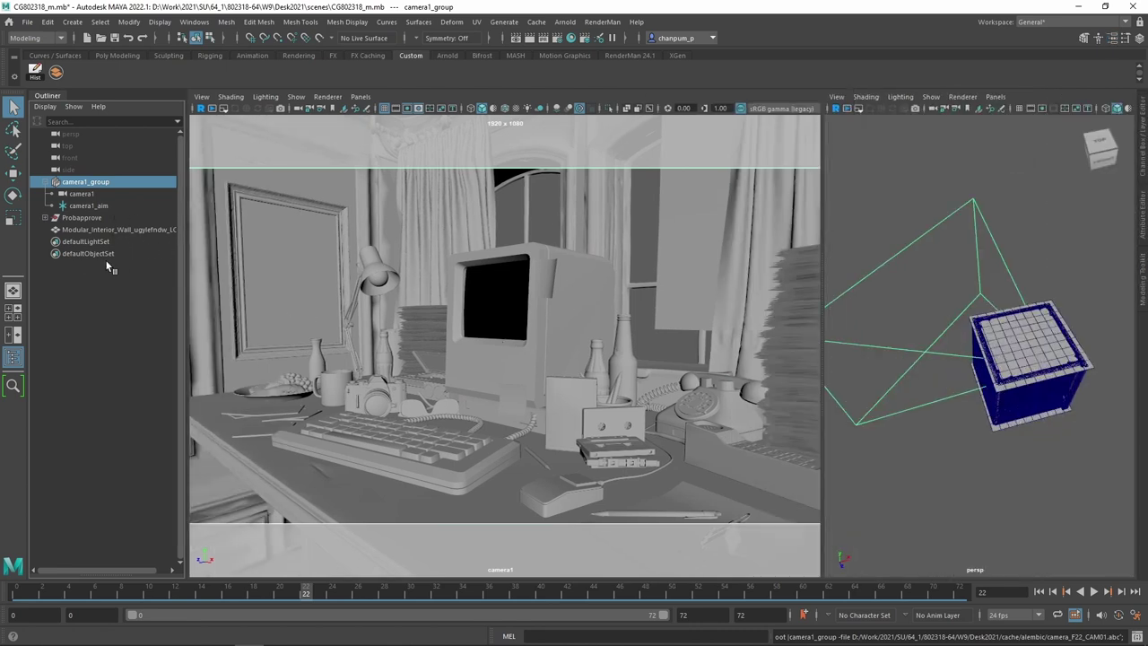
{"action": "left_click", "coordinate": [47, 218]}
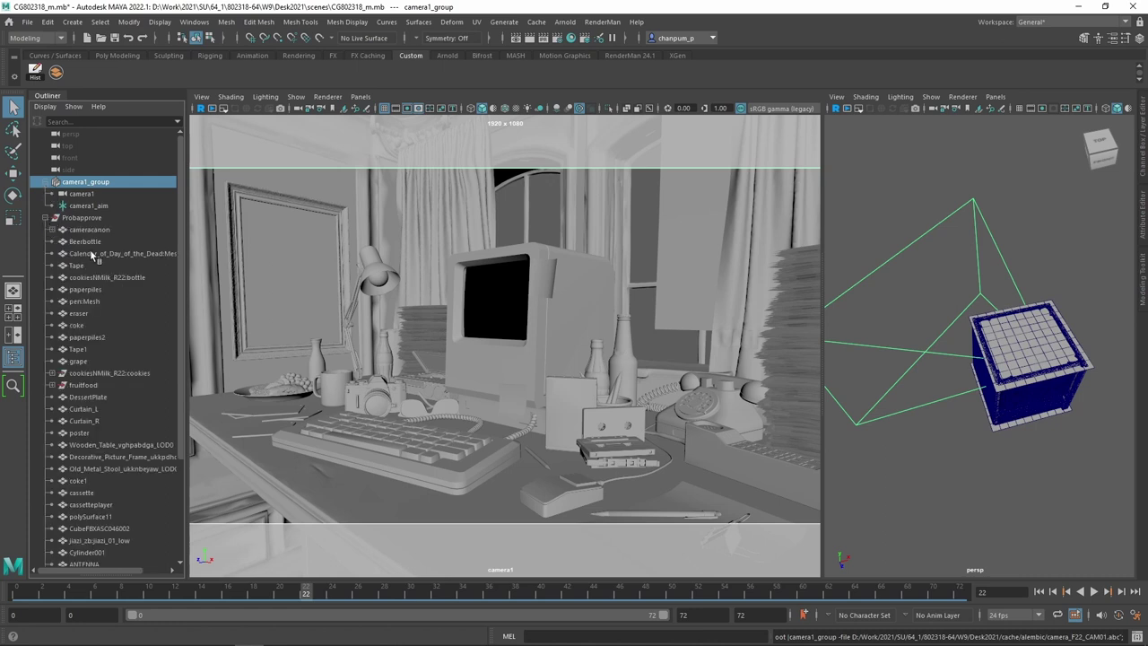
{"action": "left_click", "coordinate": [93, 231]}
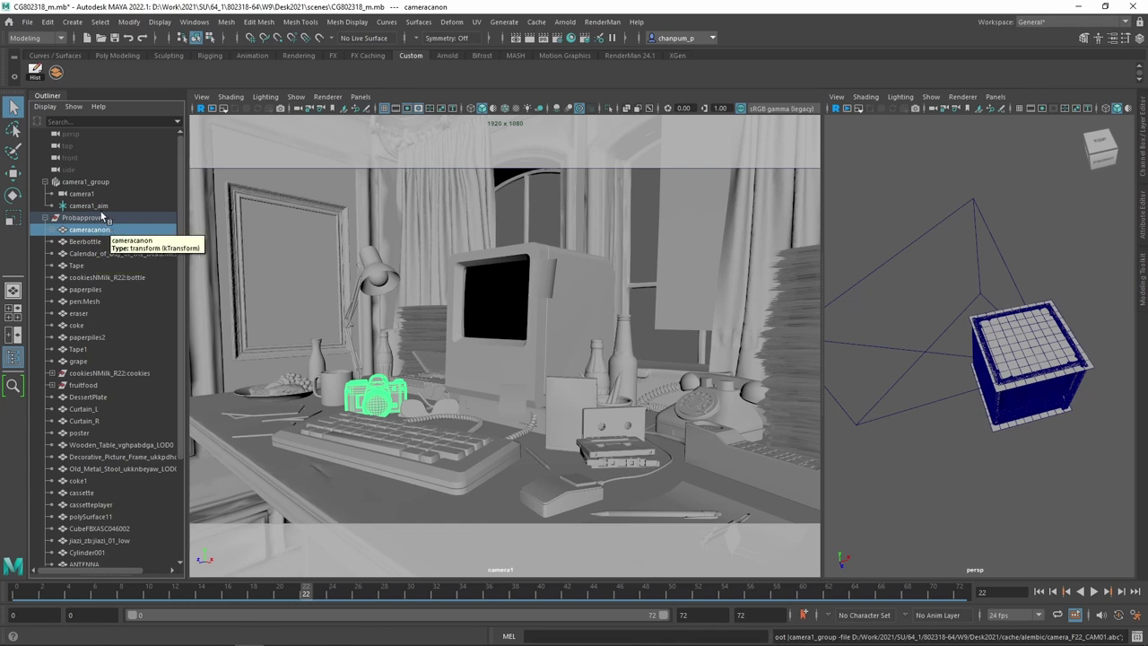
{"action": "left_click", "coordinate": [303, 273]}
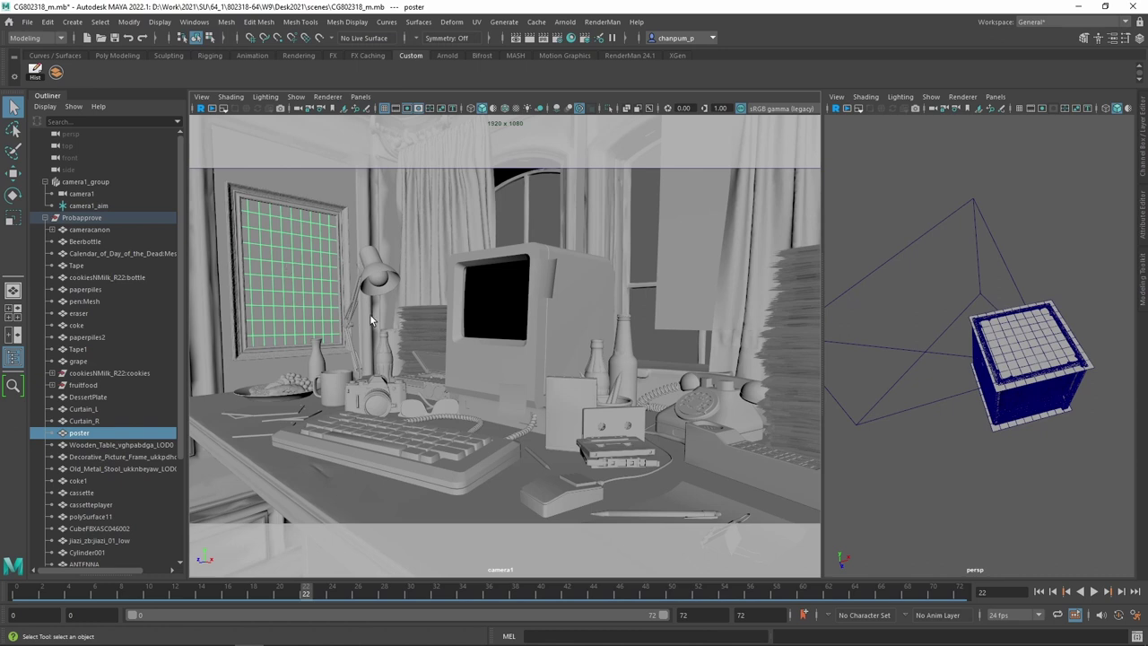
{"action": "left_click", "coordinate": [217, 635]}
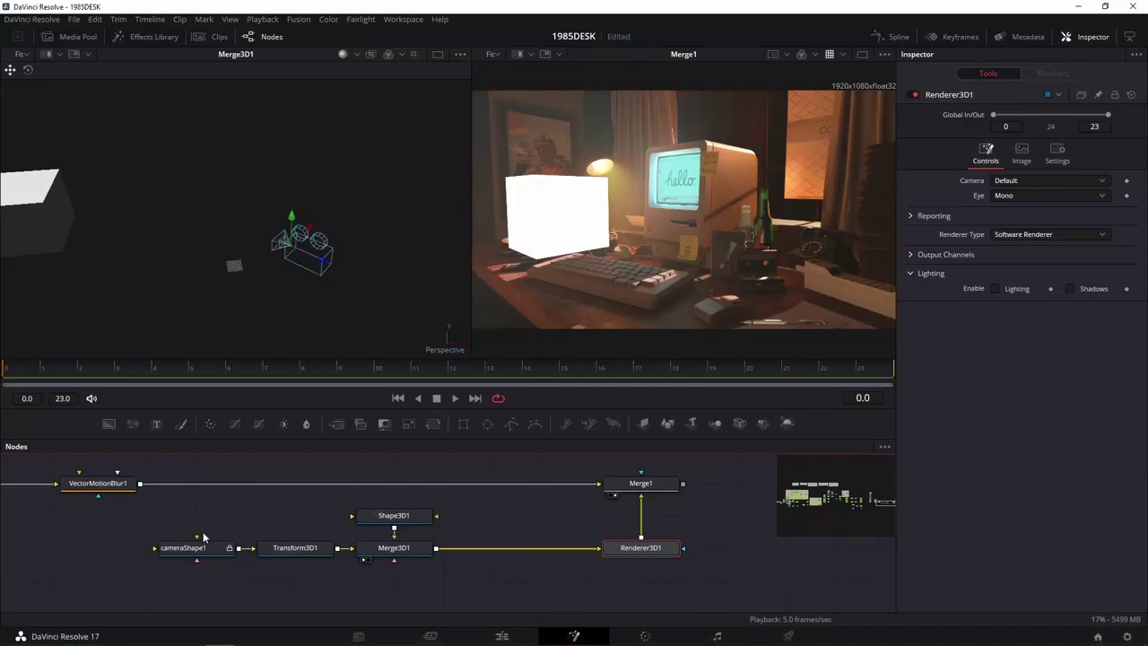
Step: Pan to the texture branch and view UVPASS_1_1, ChannelBooleans1, then Texture1's Godzilla poster
{"action": "left_click_drag", "start_coordinate": [204, 536], "coordinate": [526, 534]}
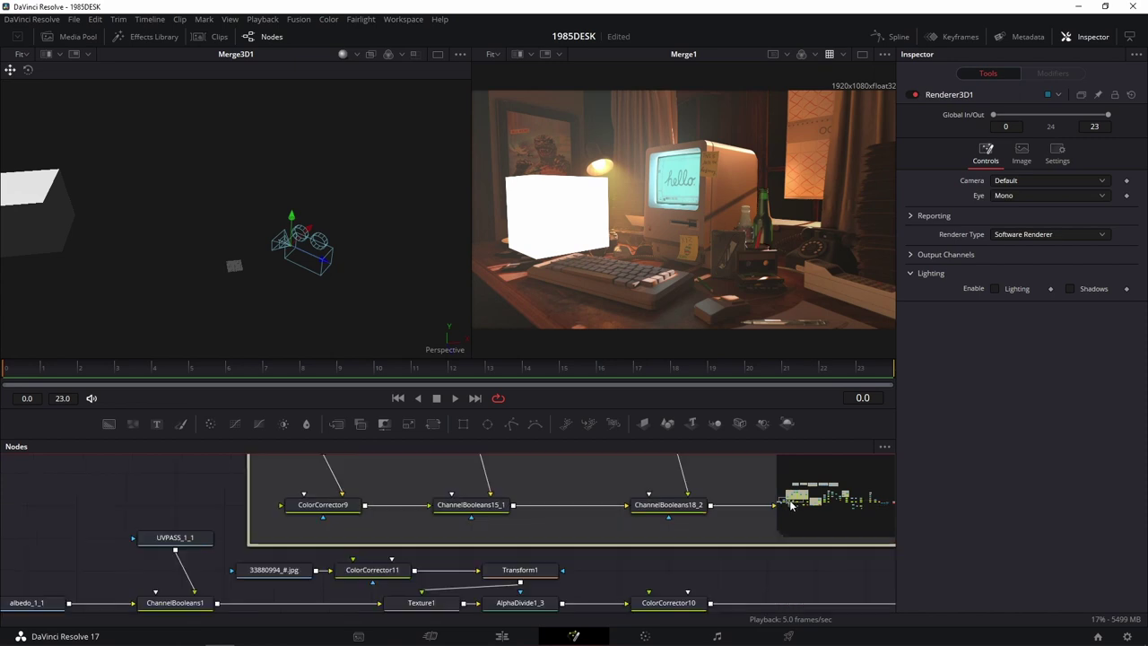
{"action": "left_click_drag", "start_coordinate": [682, 574], "coordinate": [744, 520]}
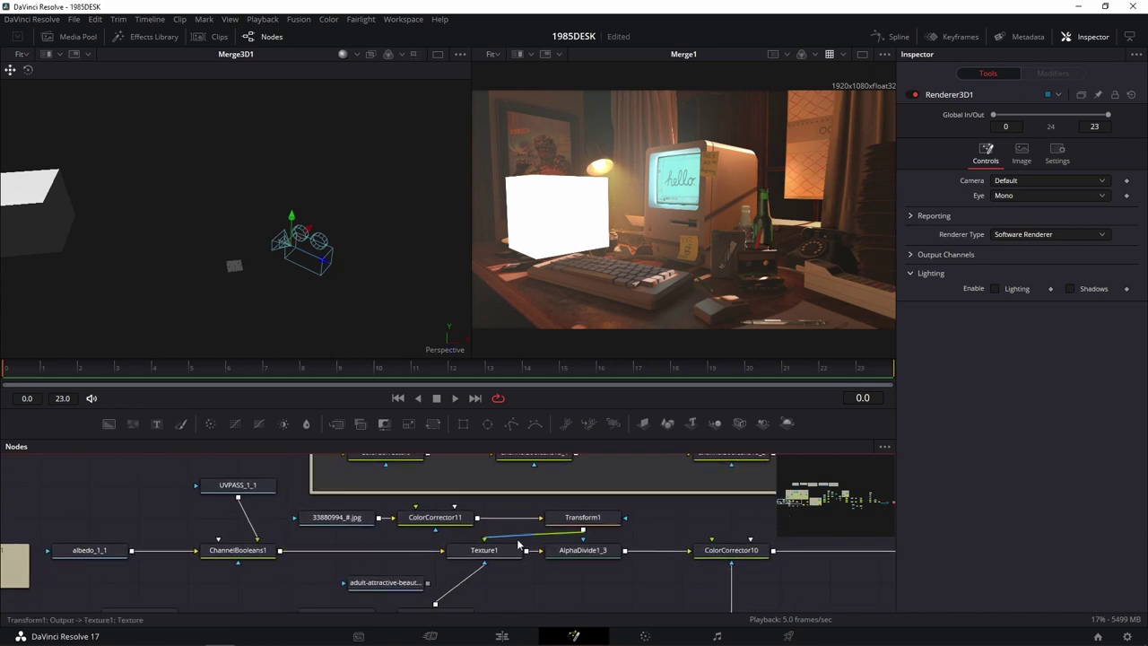
{"action": "left_click_drag", "start_coordinate": [546, 597], "coordinate": [556, 571]}
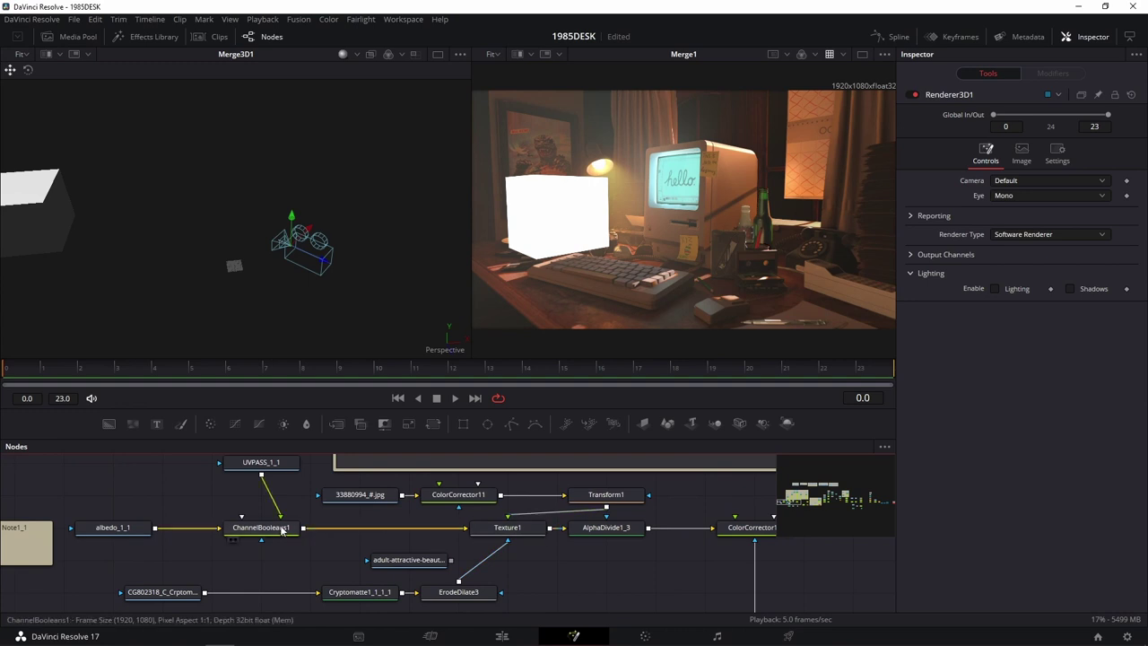
{"action": "key", "text": "2"}
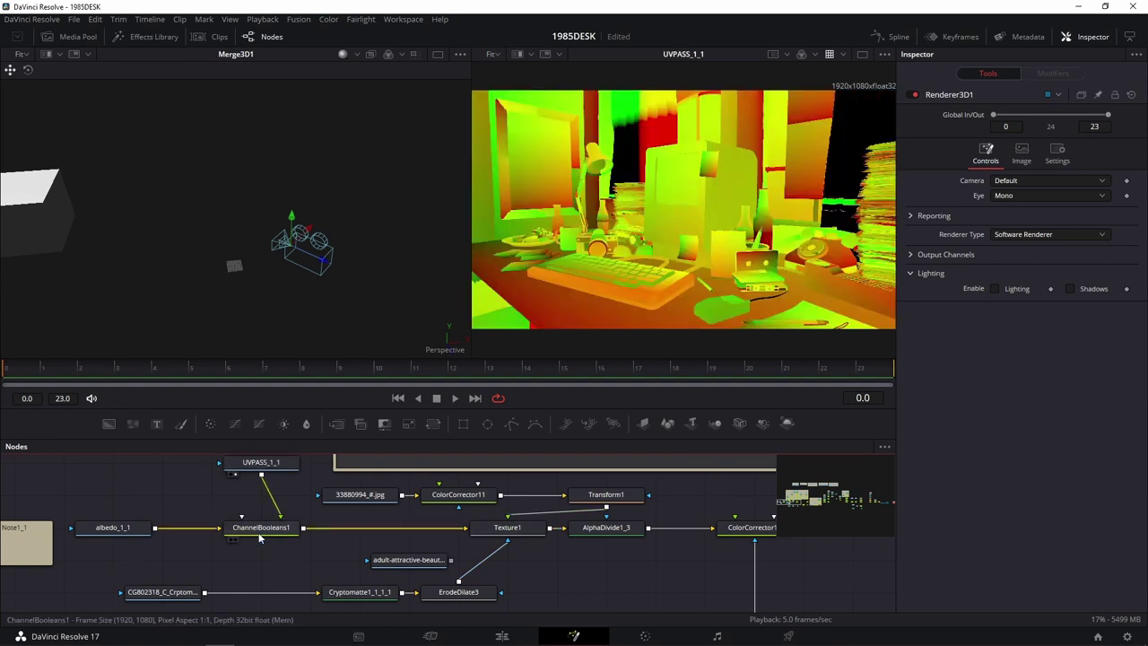
{"action": "left_click_drag", "start_coordinate": [259, 537], "coordinate": [598, 311]}
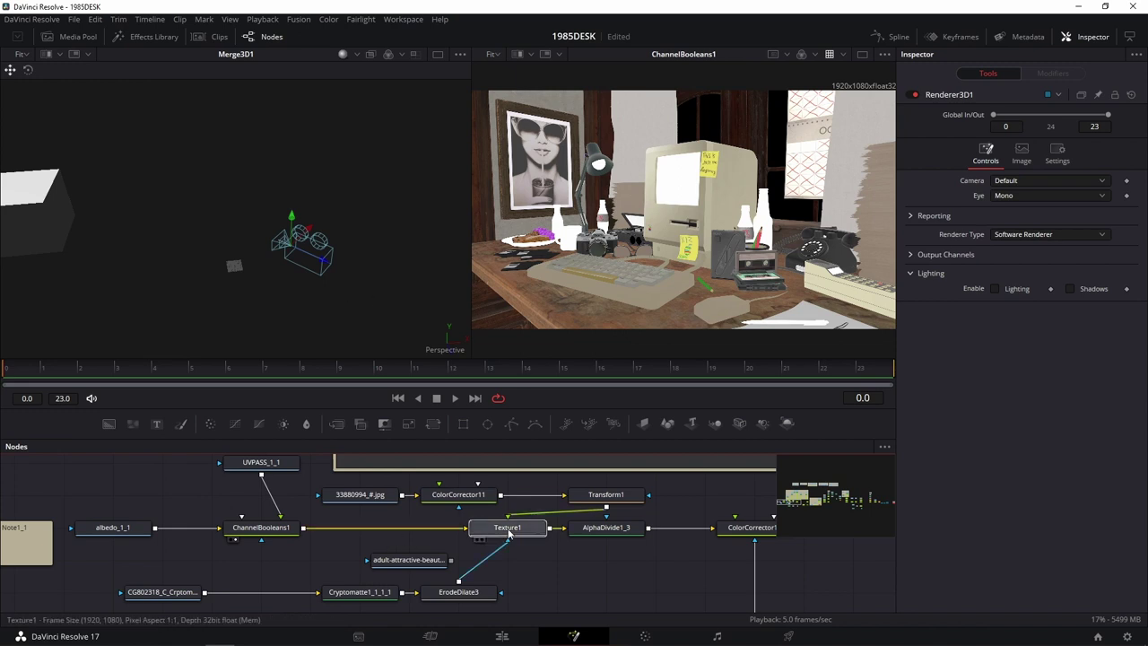
{"action": "left_click_drag", "start_coordinate": [508, 533], "coordinate": [511, 153]}
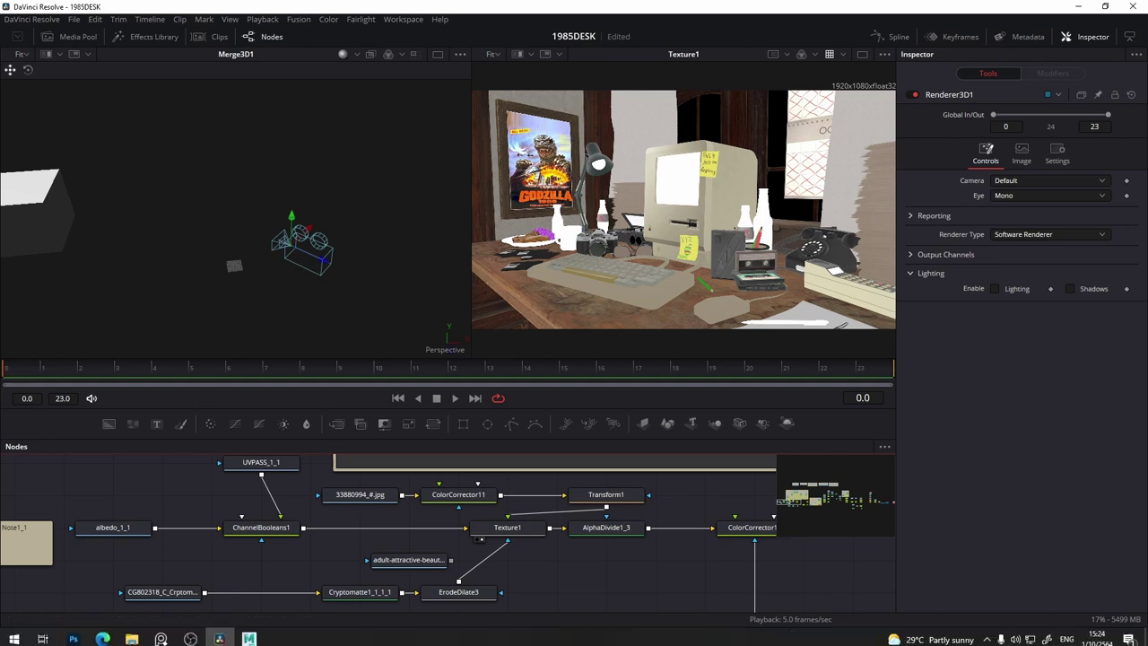
Step: In Maya, open the UV Editor for the poster and unfold its UV shell
{"action": "left_click", "coordinate": [249, 638]}
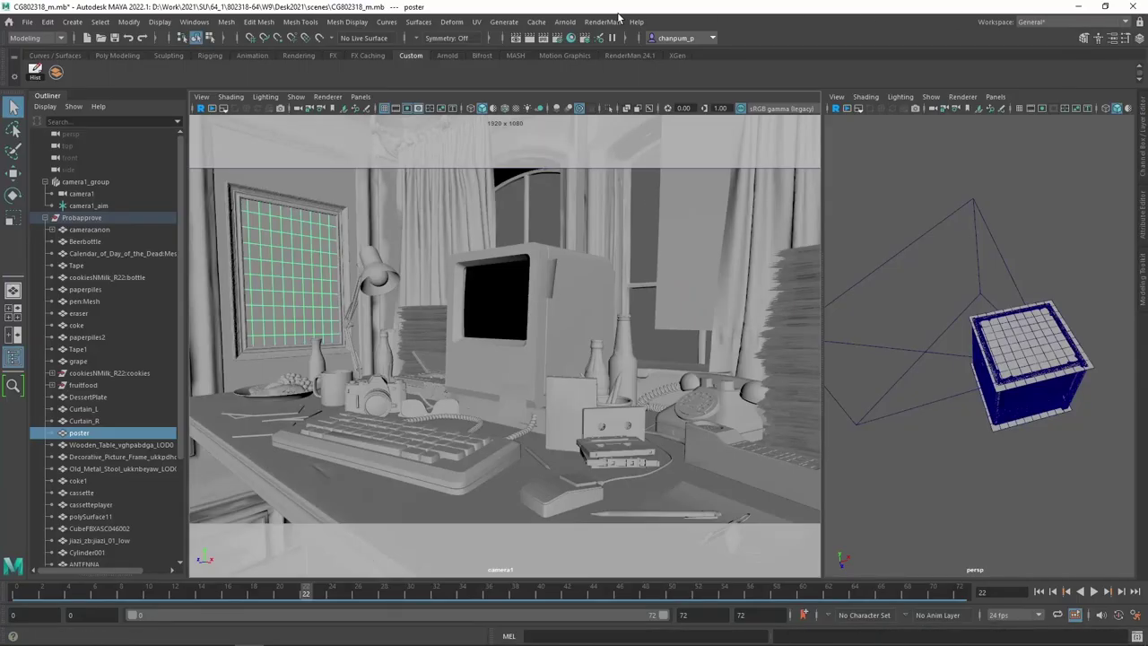
{"action": "left_click", "coordinate": [476, 22]}
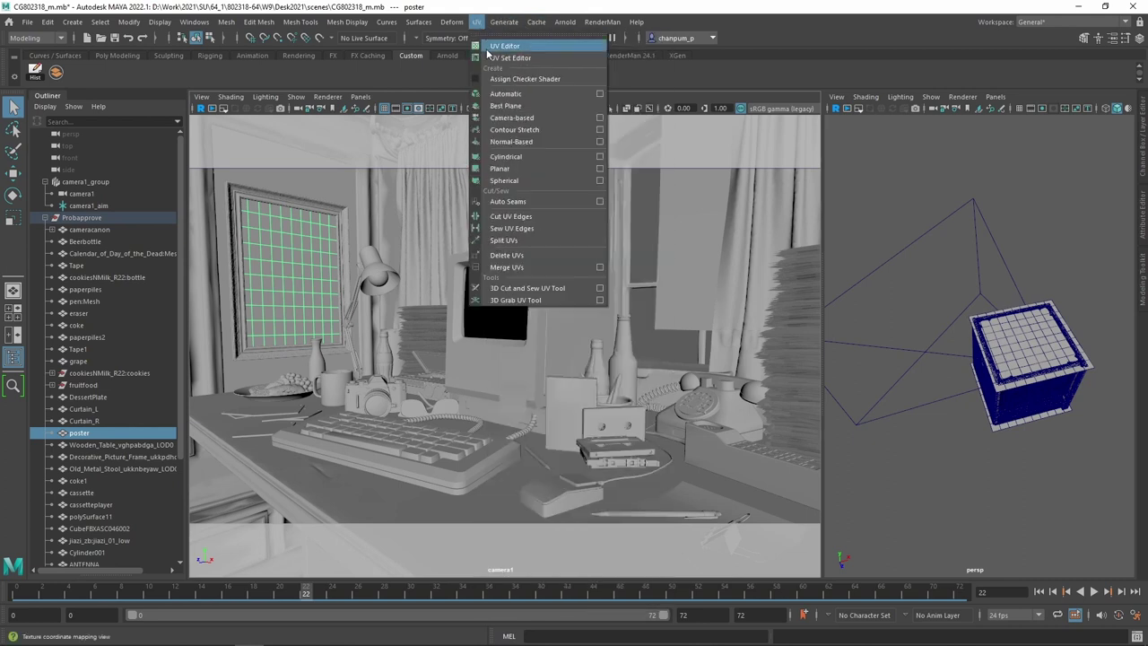
{"action": "left_click", "coordinate": [499, 46]}
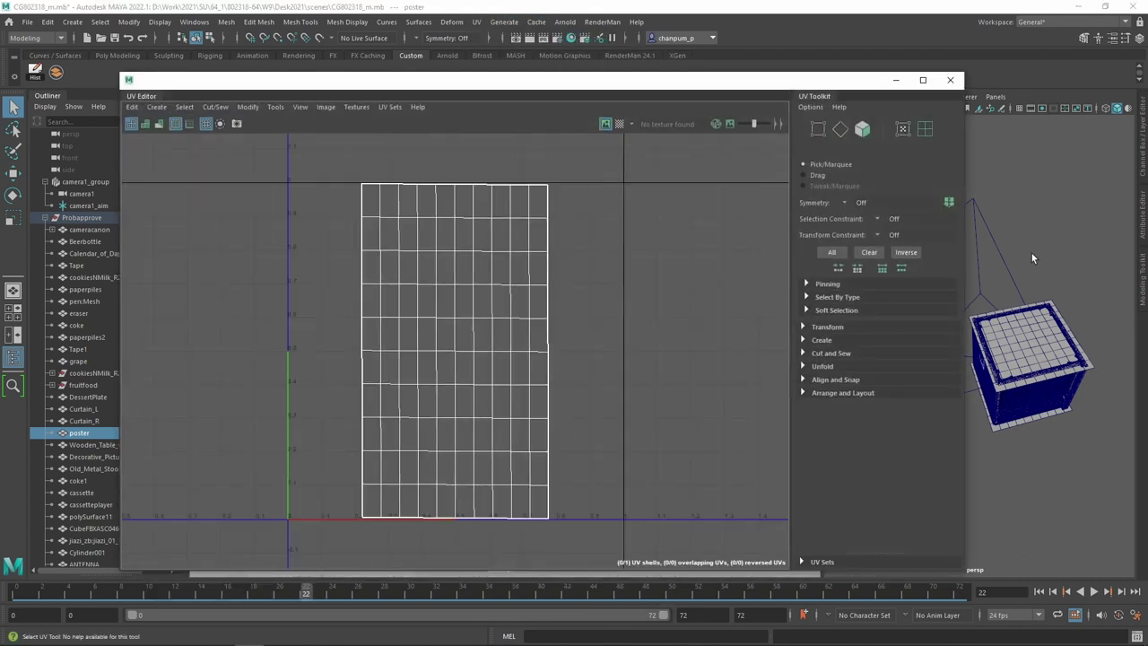
{"action": "left_click", "coordinate": [821, 366]}
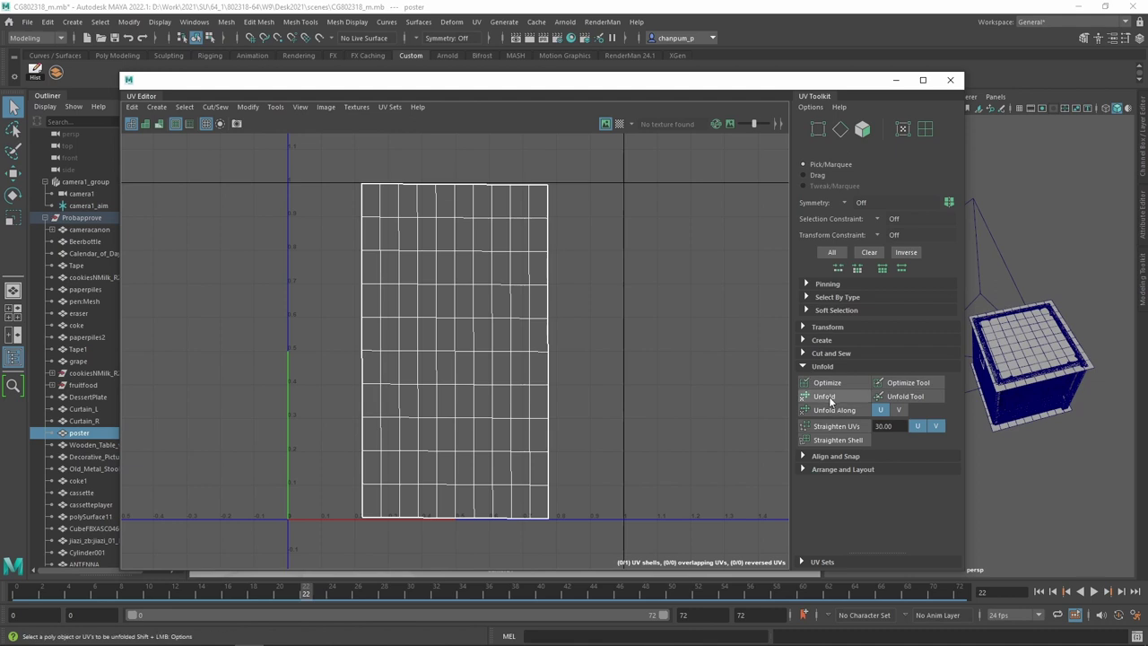
{"action": "left_click", "coordinate": [826, 397]}
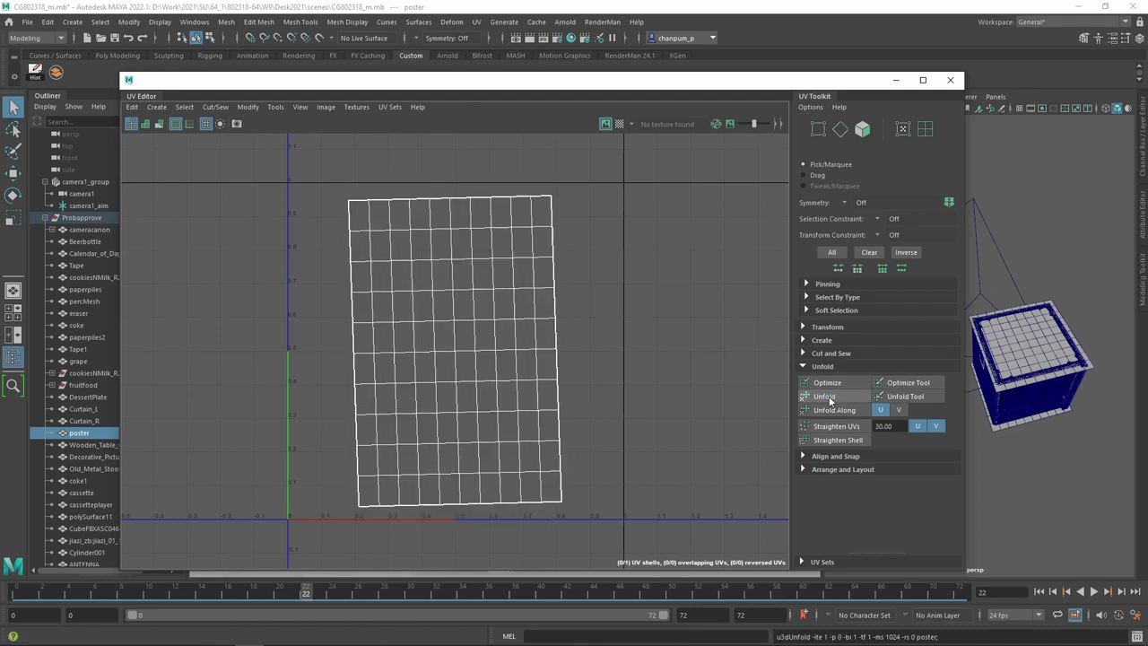
Step: Orient, straighten and lay out the poster's UV shell in the 0–1 range, then close the UV Editor
{"action": "left_click", "coordinate": [803, 456]}
{"action": "scroll", "coordinate": [834, 493], "scroll_direction": "down", "scroll_amount": 3}
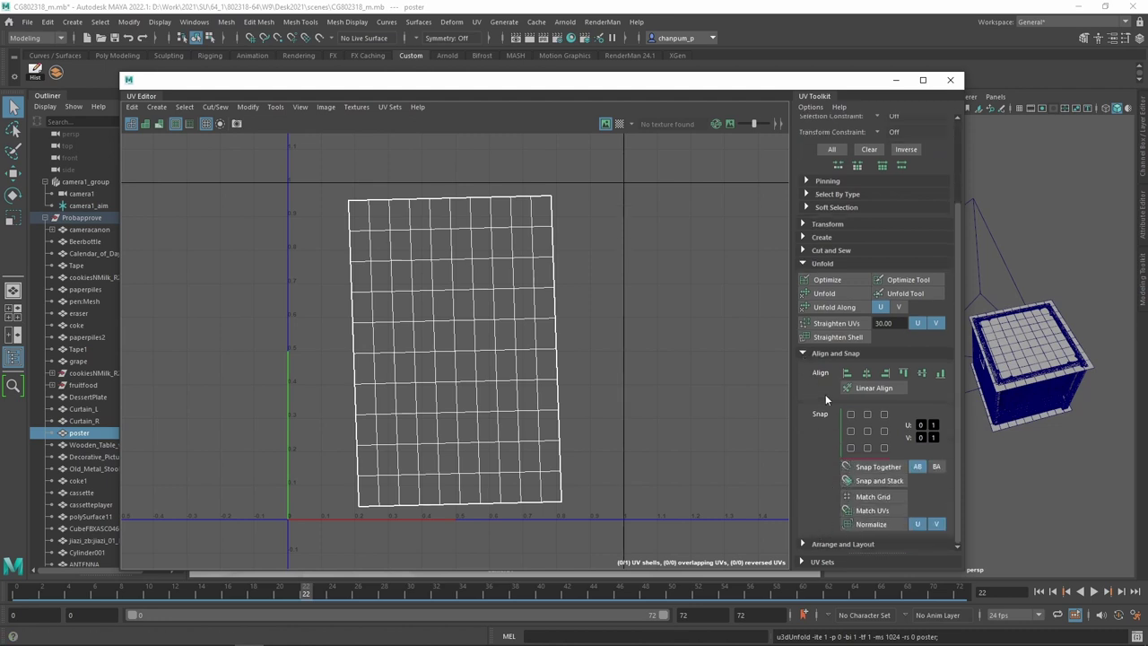
{"action": "left_click", "coordinate": [802, 351]}
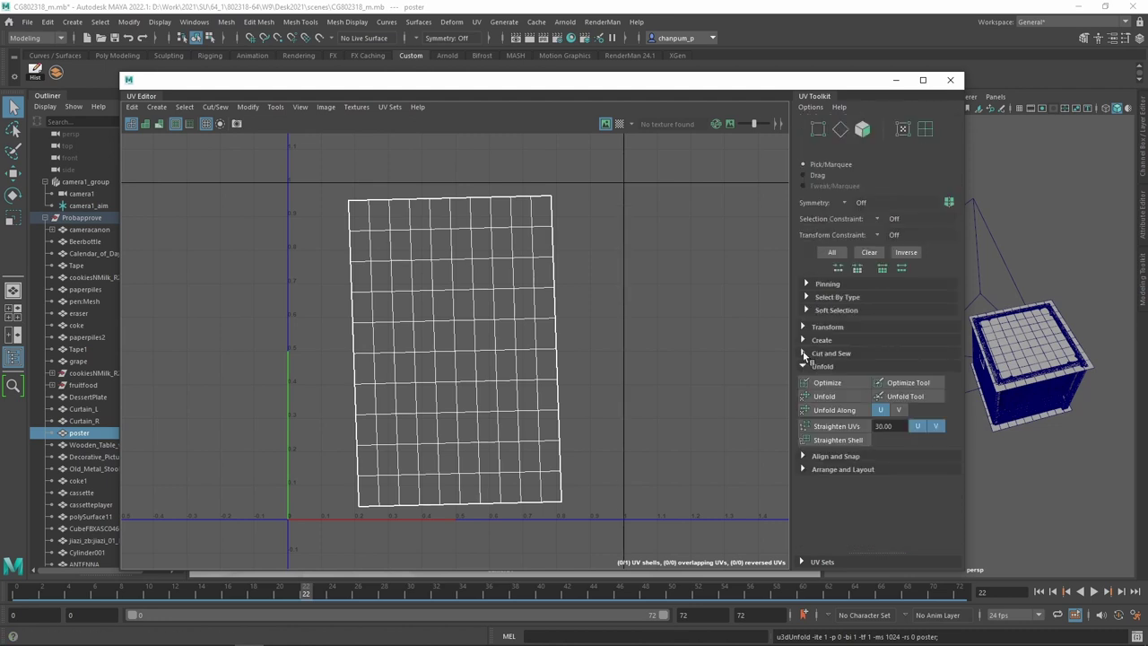
{"action": "left_click", "coordinate": [803, 473]}
{"action": "scroll", "coordinate": [867, 488], "scroll_direction": "down", "scroll_amount": 2}
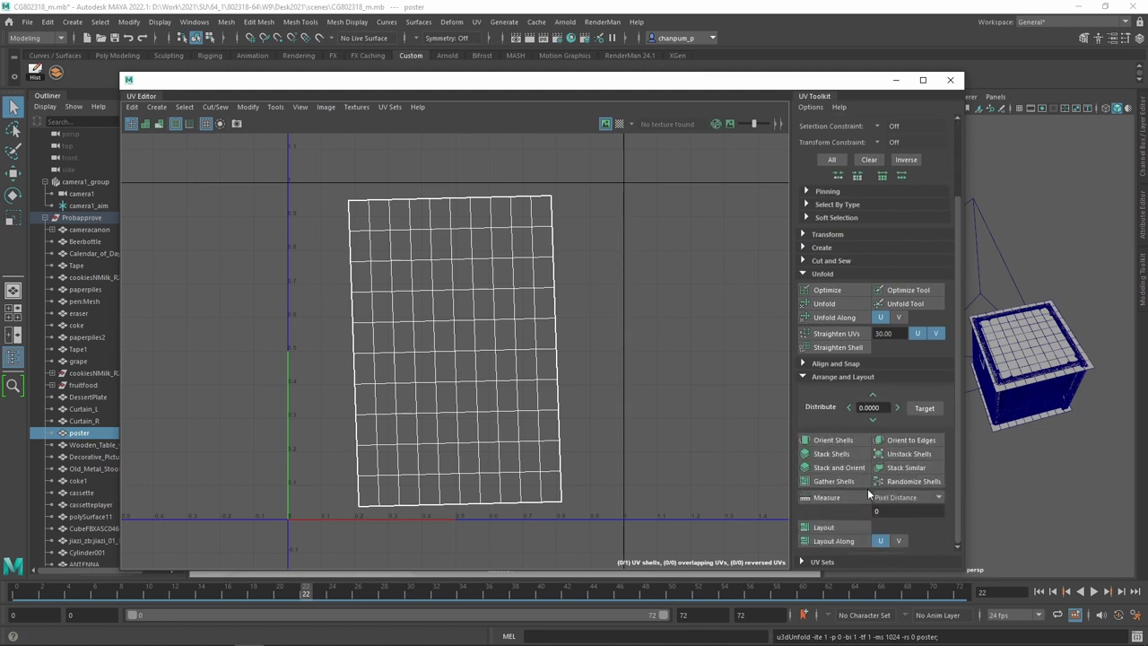
{"action": "left_click", "coordinate": [829, 443]}
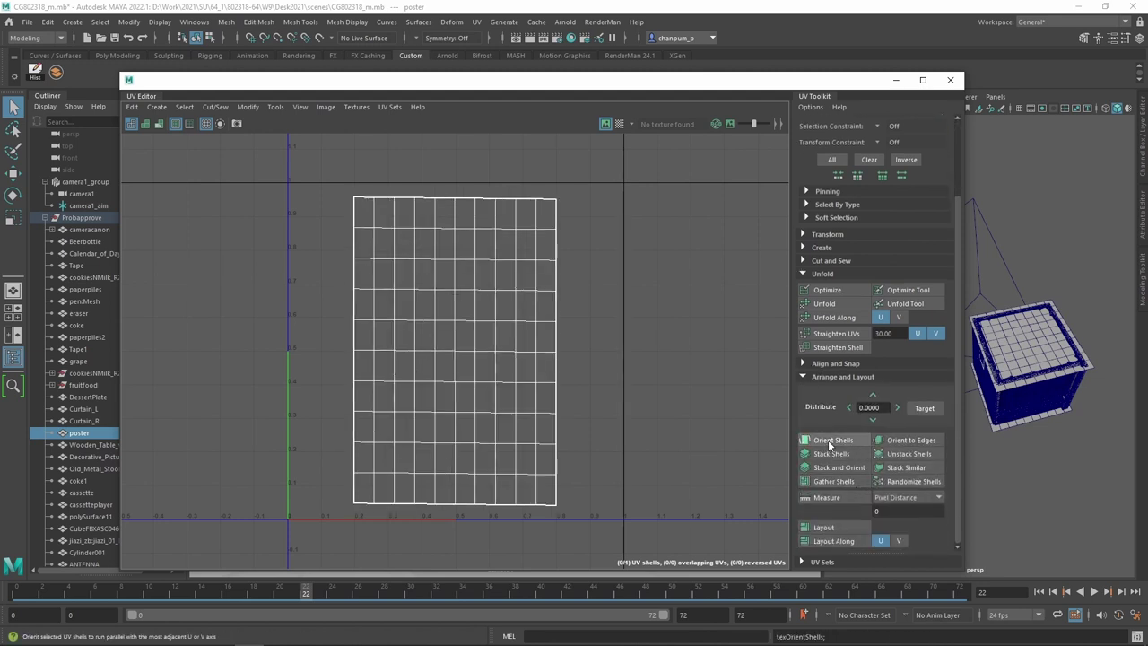
{"action": "left_click", "coordinate": [837, 334]}
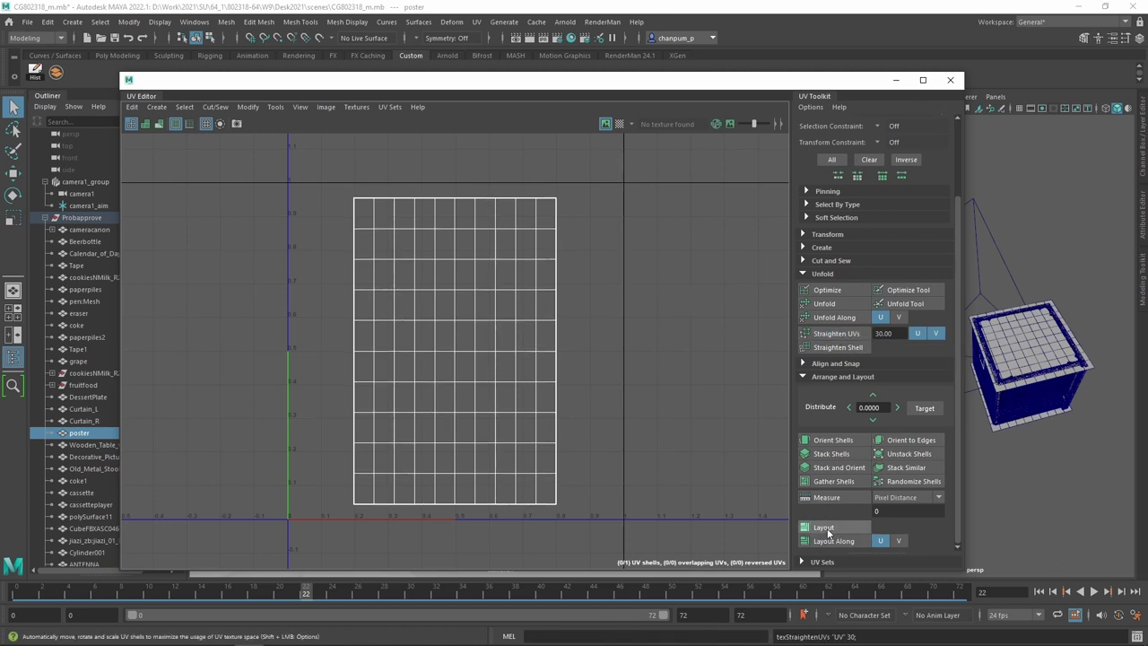
{"action": "left_click", "coordinate": [825, 526]}
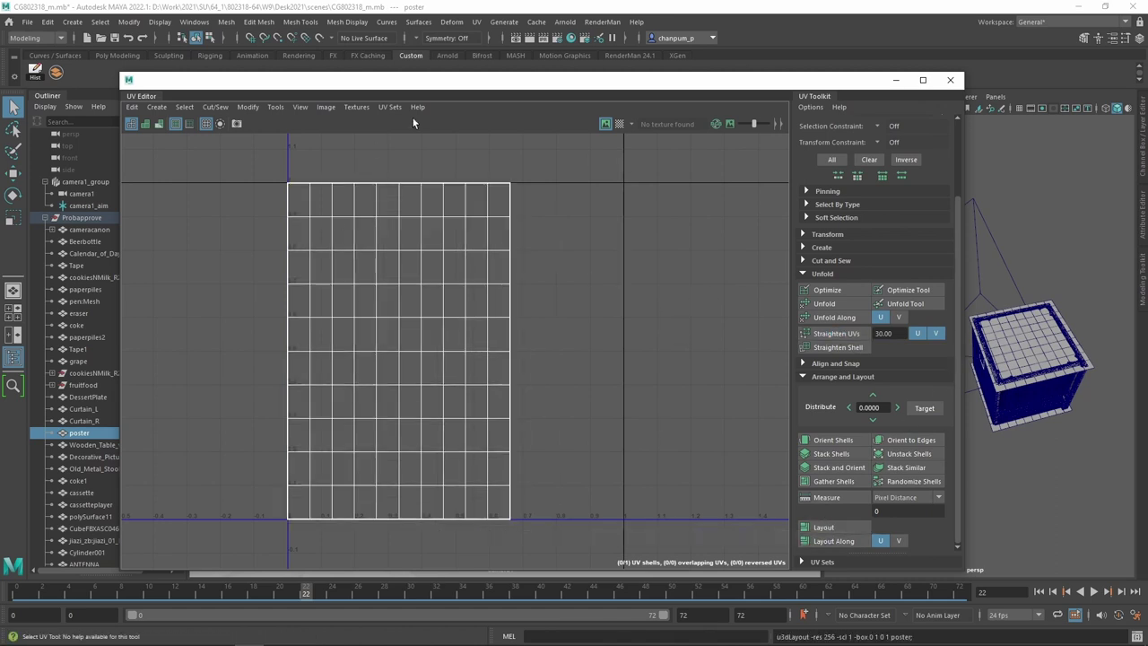
{"action": "left_click", "coordinate": [951, 81]}
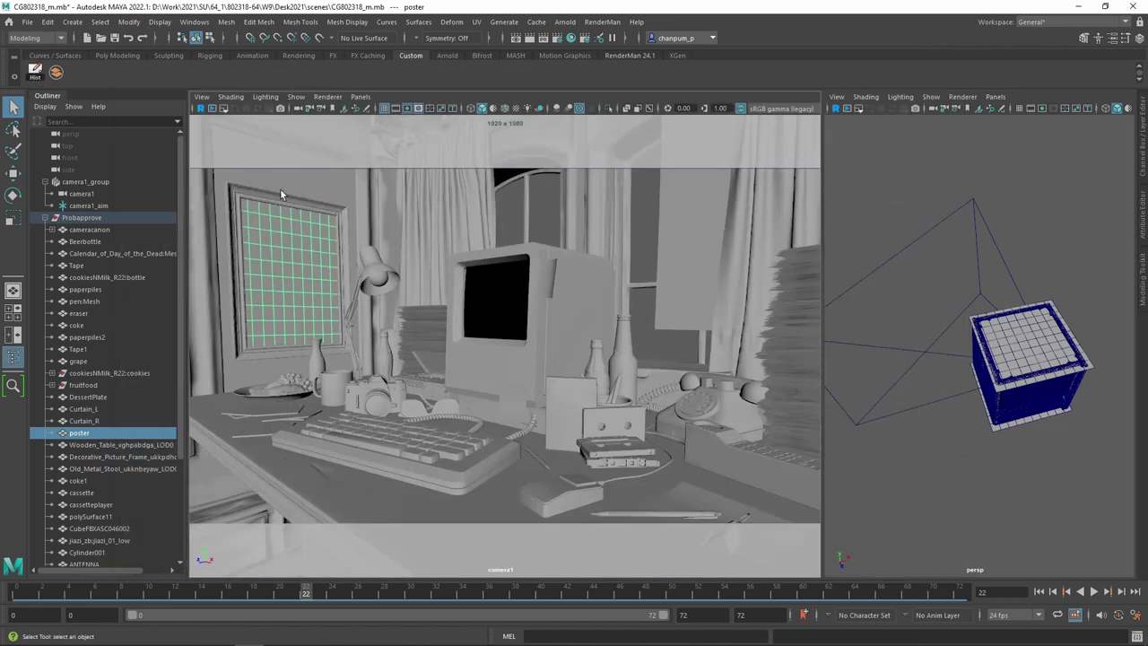
Step: Select the Decorative_Picture_Frame object in the Maya scene
{"action": "left_click", "coordinate": [347, 233]}
{"action": "left_click", "coordinate": [336, 226]}
{"action": "left_click", "coordinate": [344, 232]}
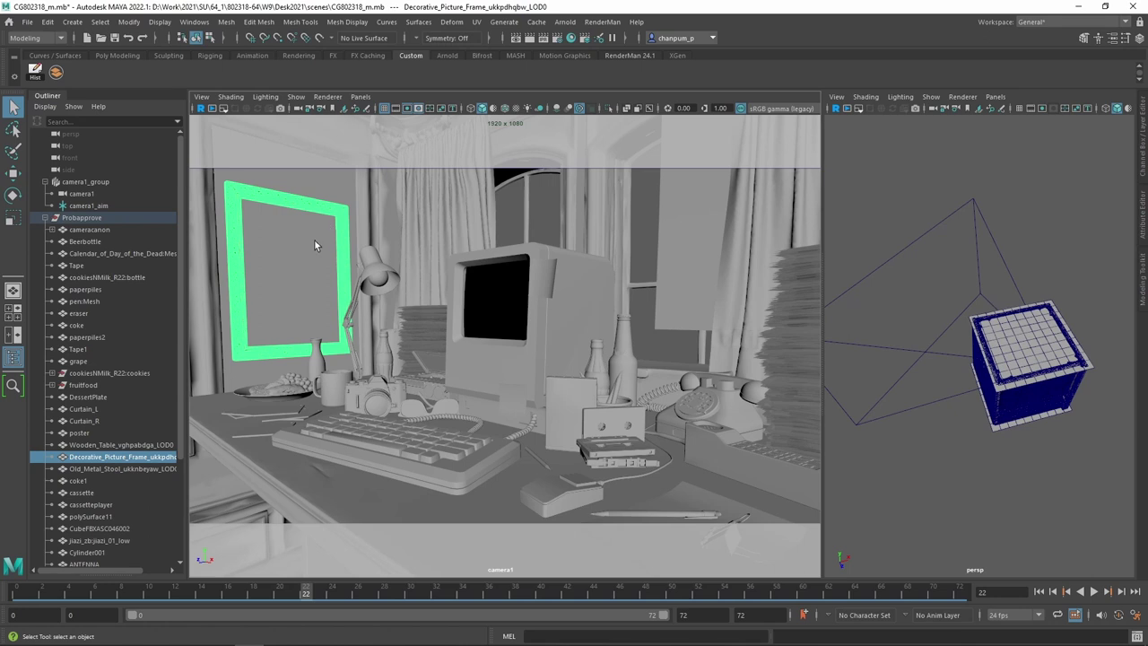
{"action": "left_click", "coordinate": [339, 226]}
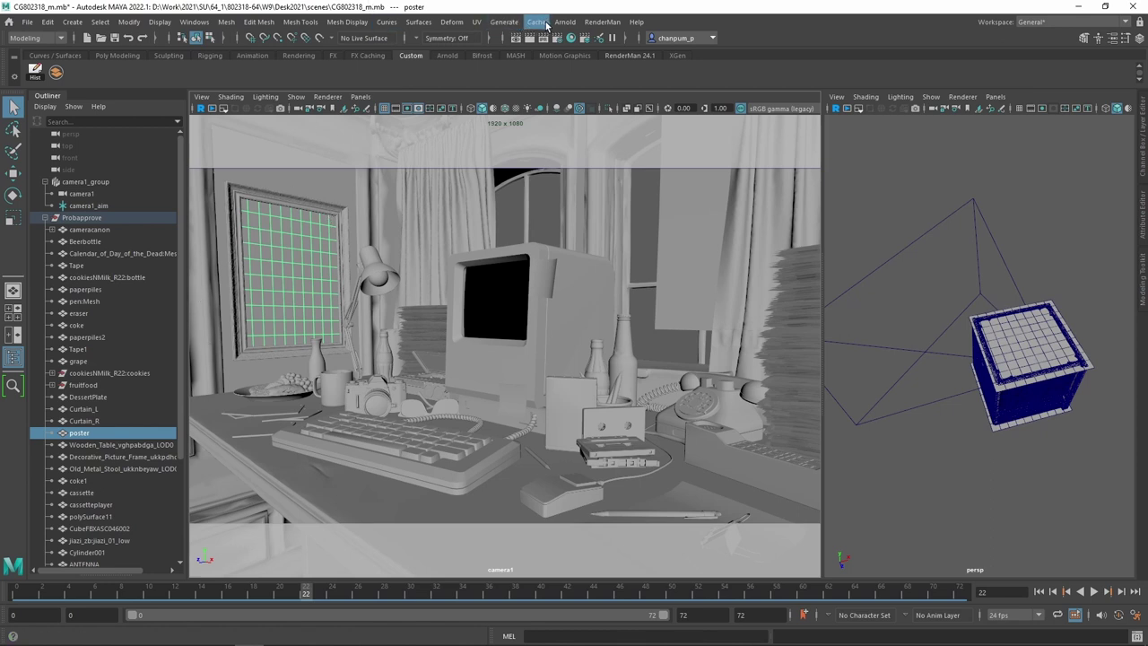
{"action": "left_click", "coordinate": [344, 212]}
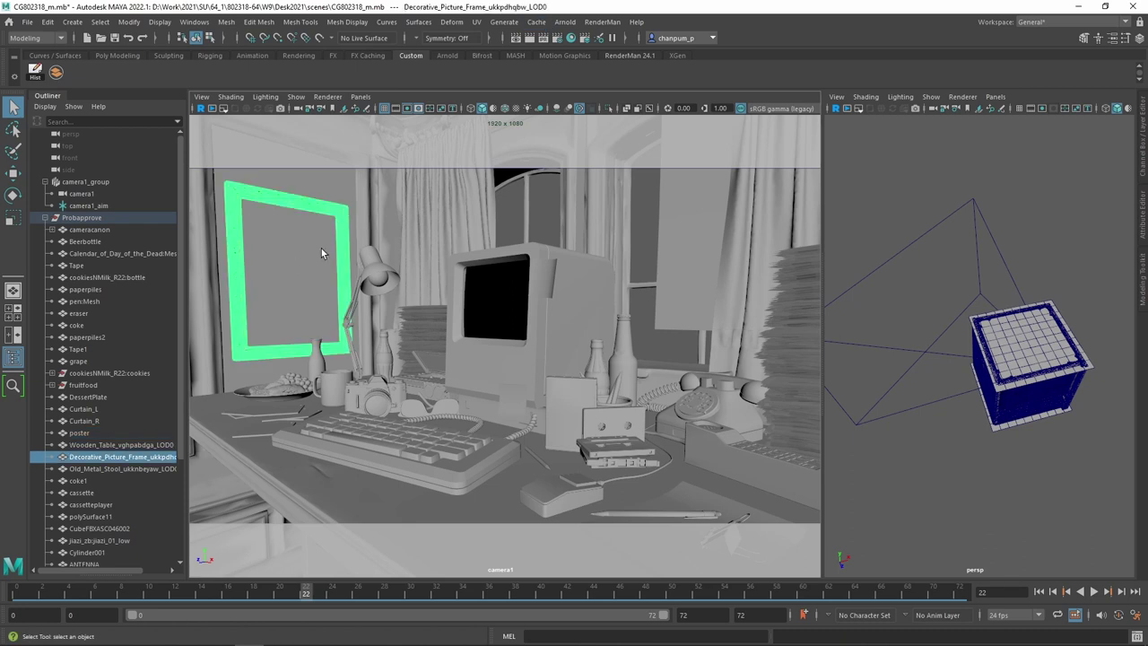
{"action": "left_click", "coordinate": [356, 237]}
{"action": "left_click", "coordinate": [346, 239]}
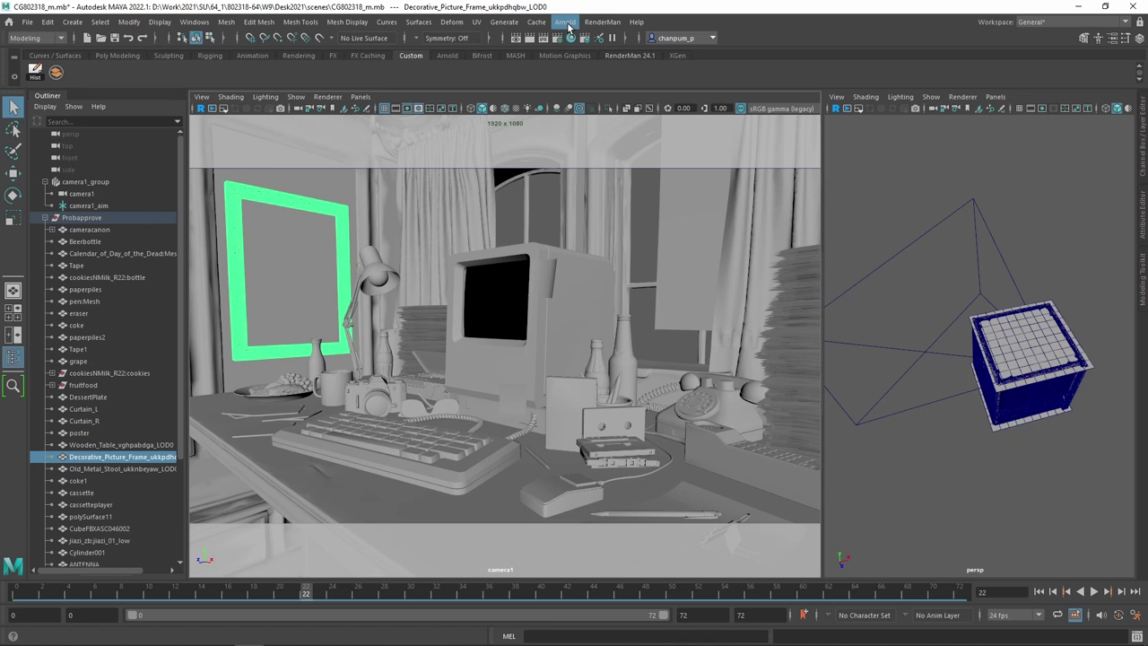
Step: Start Cache > Alembic Cache > Export Selection to Alembic and name the file PIC_frame
{"action": "left_click", "coordinate": [536, 21]}
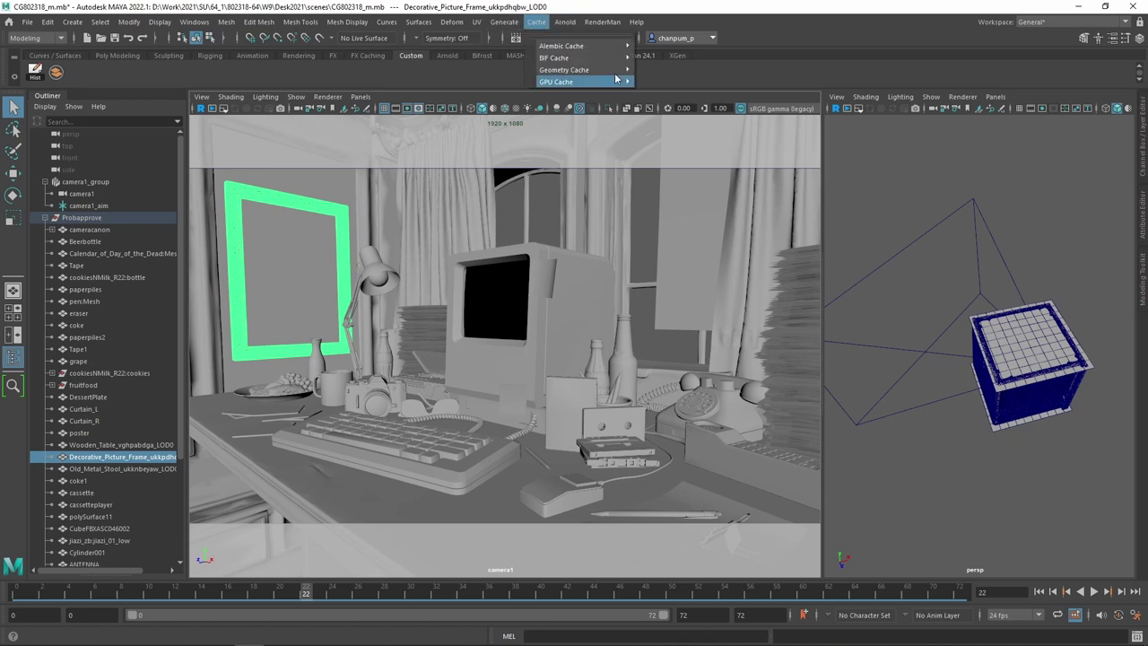
{"action": "mouse_move", "coordinate": [619, 47]}
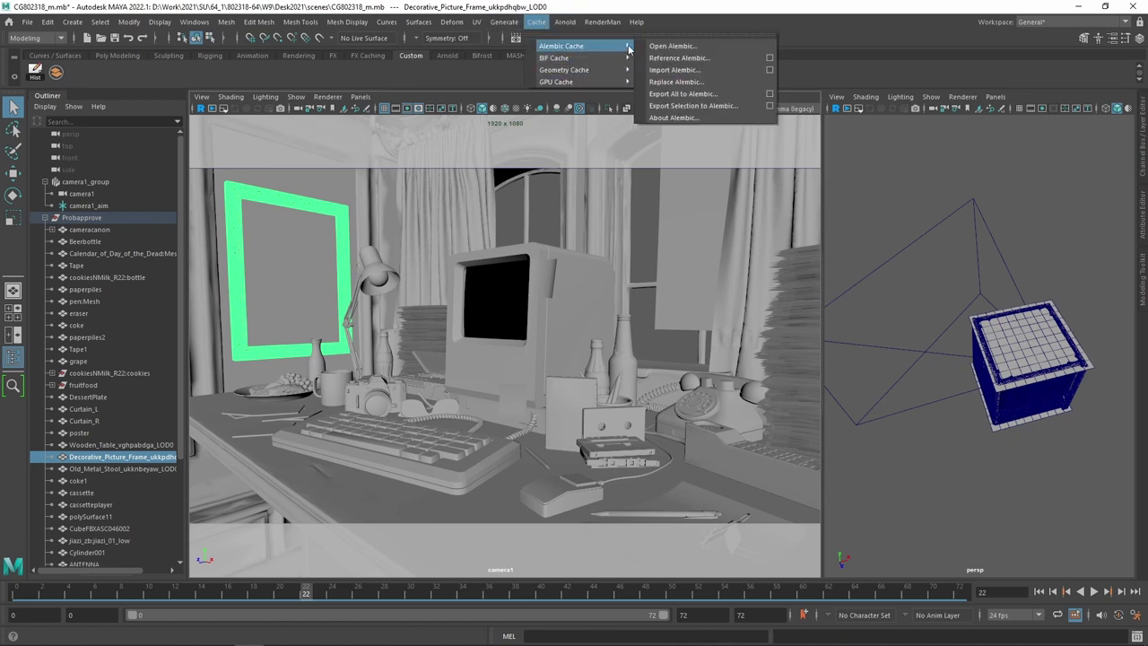
{"action": "left_click", "coordinate": [755, 108]}
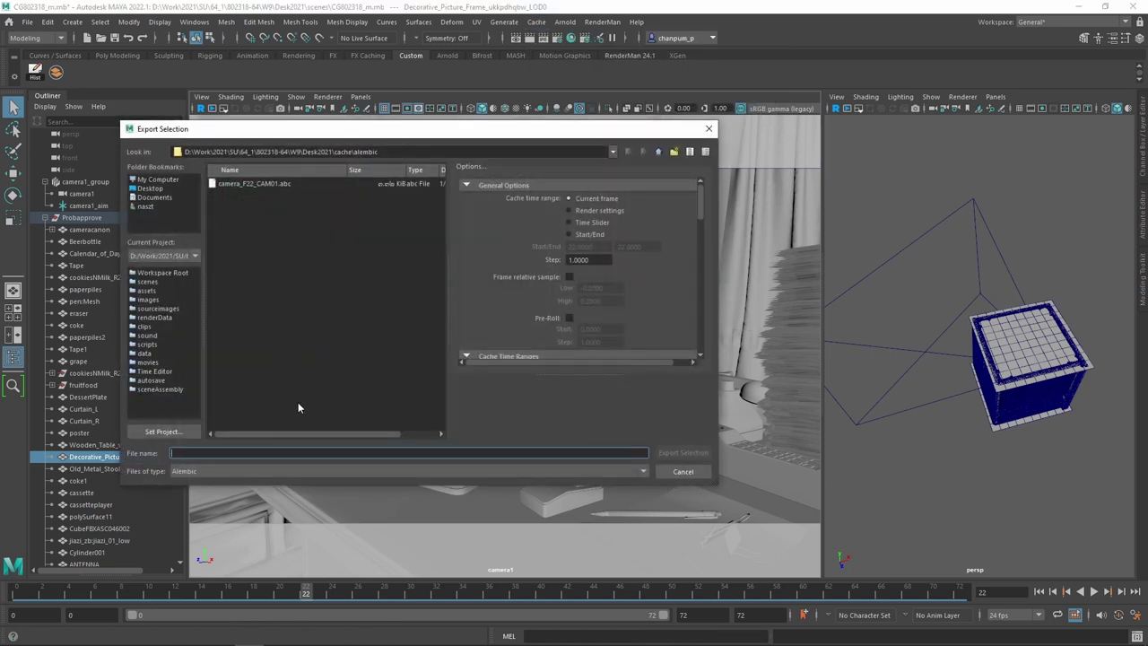
{"action": "type", "text": "PIC_"}
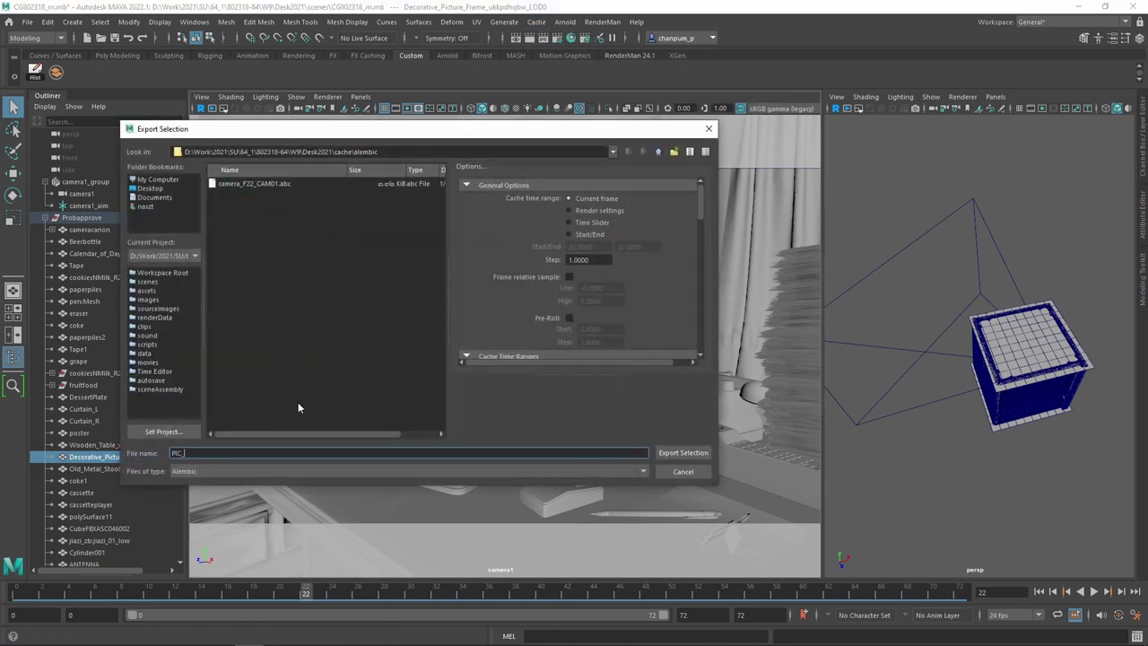
{"action": "type", "text": "fram"}
{"action": "type", "text": "e"}
Step: Export the frame as PIC_Frame.abc, then start an Alembic export of the selected poster
{"action": "left_click", "coordinate": [683, 453]}
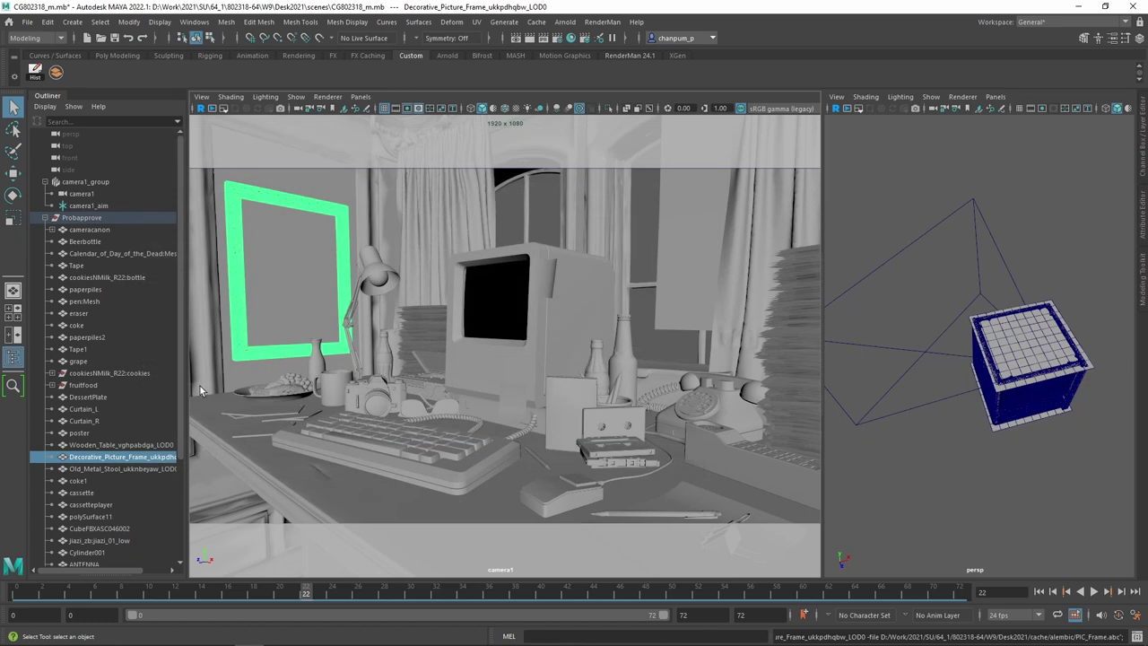
{"action": "left_click", "coordinate": [273, 302]}
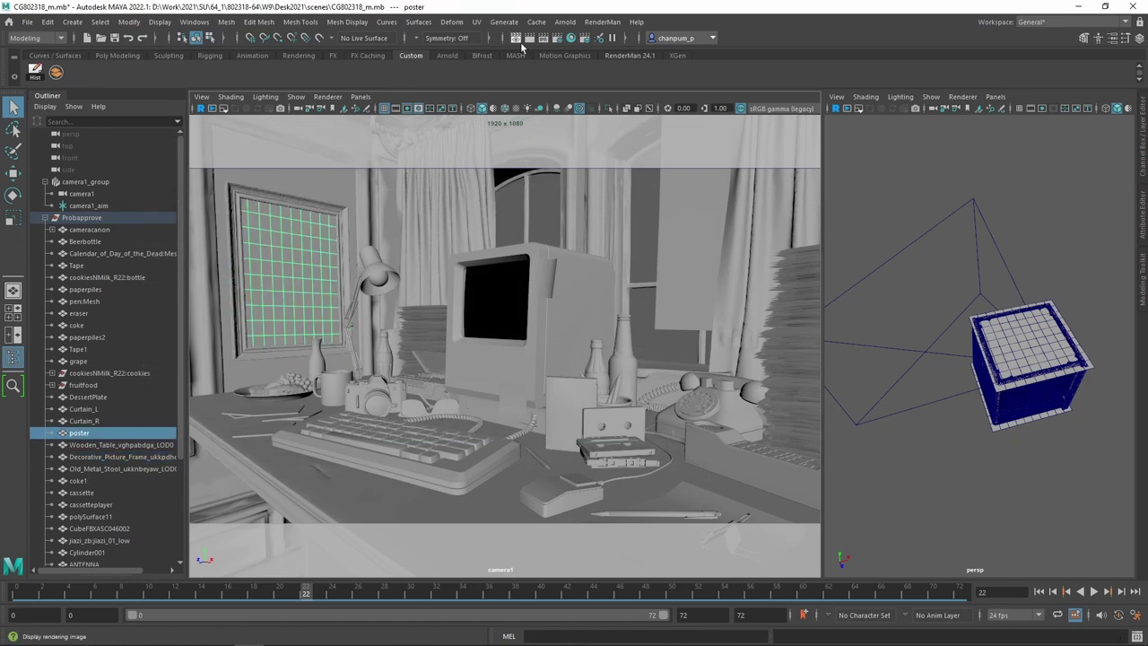
{"action": "left_click", "coordinate": [504, 21]}
{"action": "mouse_move", "coordinate": [536, 21]}
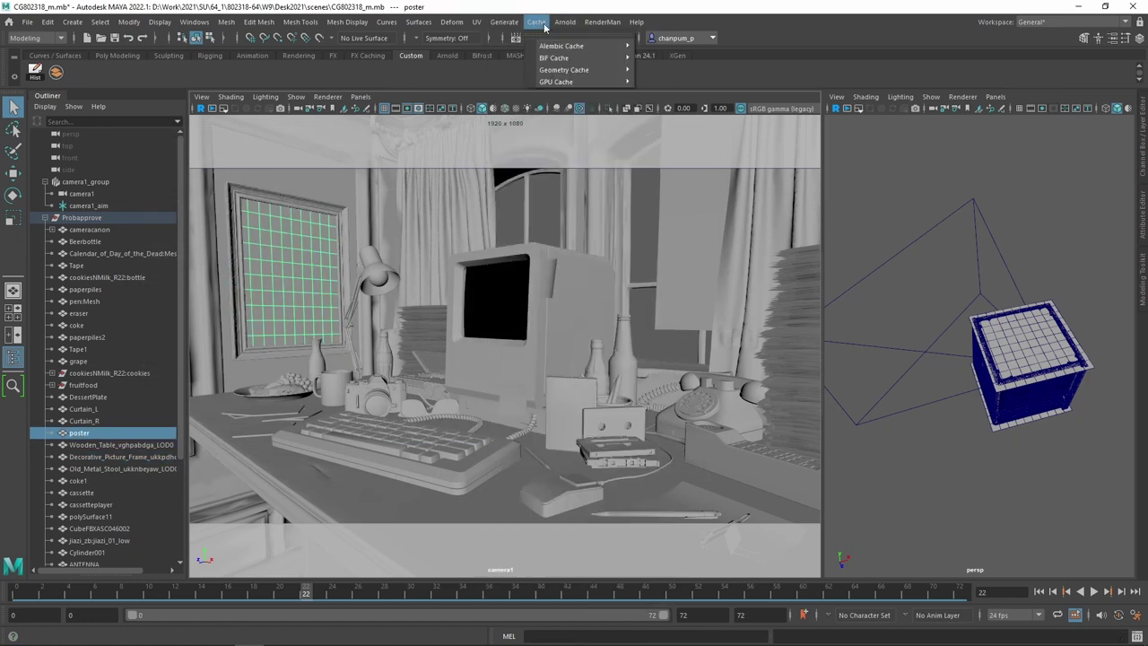
{"action": "mouse_move", "coordinate": [603, 70]}
{"action": "mouse_move", "coordinate": [606, 46]}
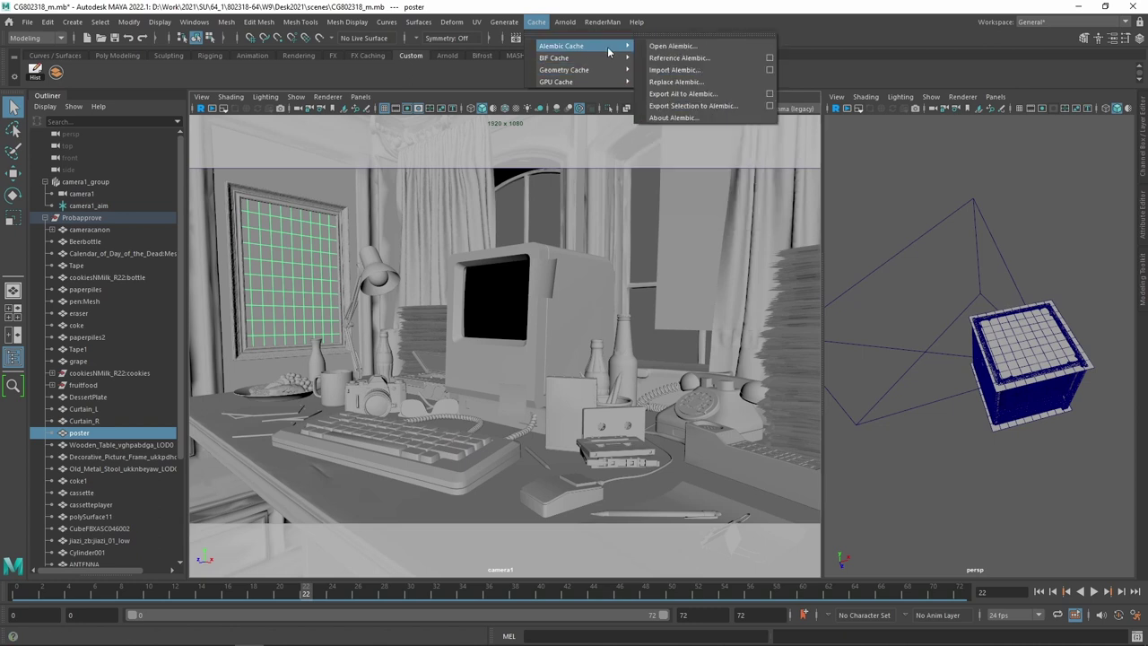
{"action": "left_click", "coordinate": [699, 106]}
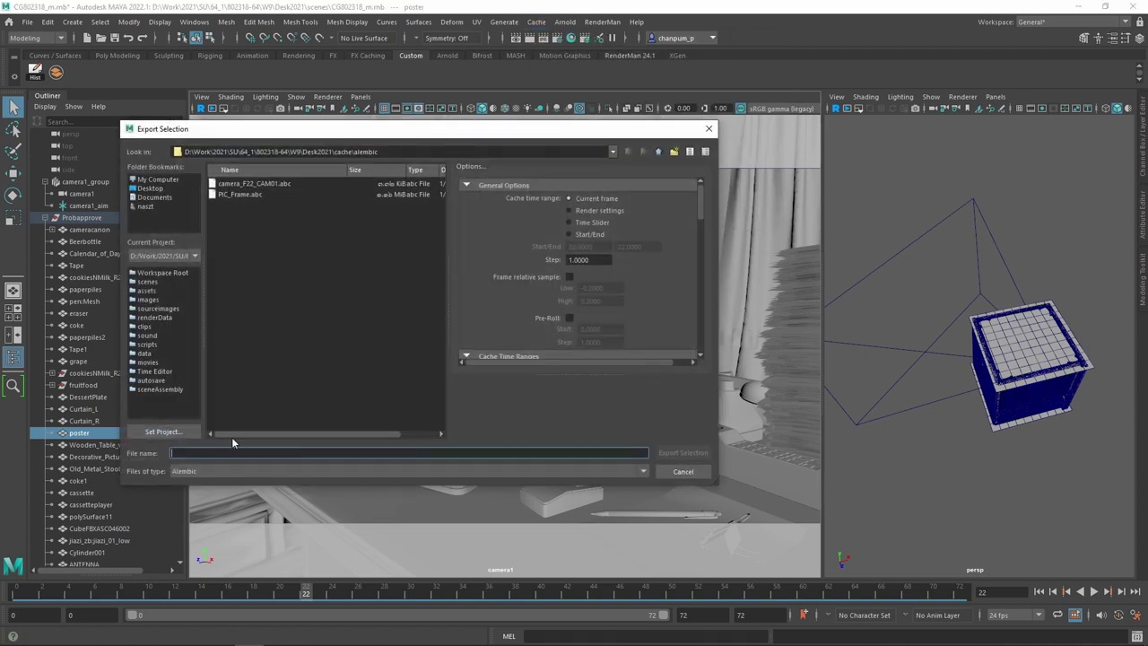
Step: Write the poster out as PIC_Poster.abc and switch back to DaVinci Resolve
{"action": "type", "text": "f"}
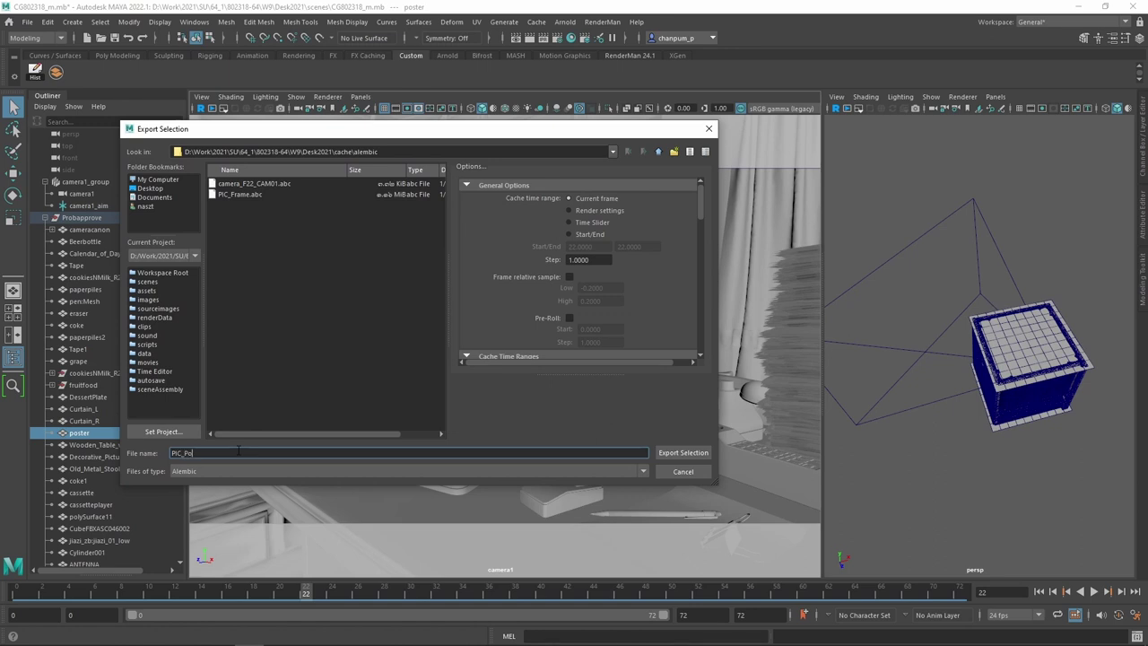
{"action": "left_click", "coordinate": [683, 453]}
{"action": "mouse_move", "coordinate": [17, 638]}
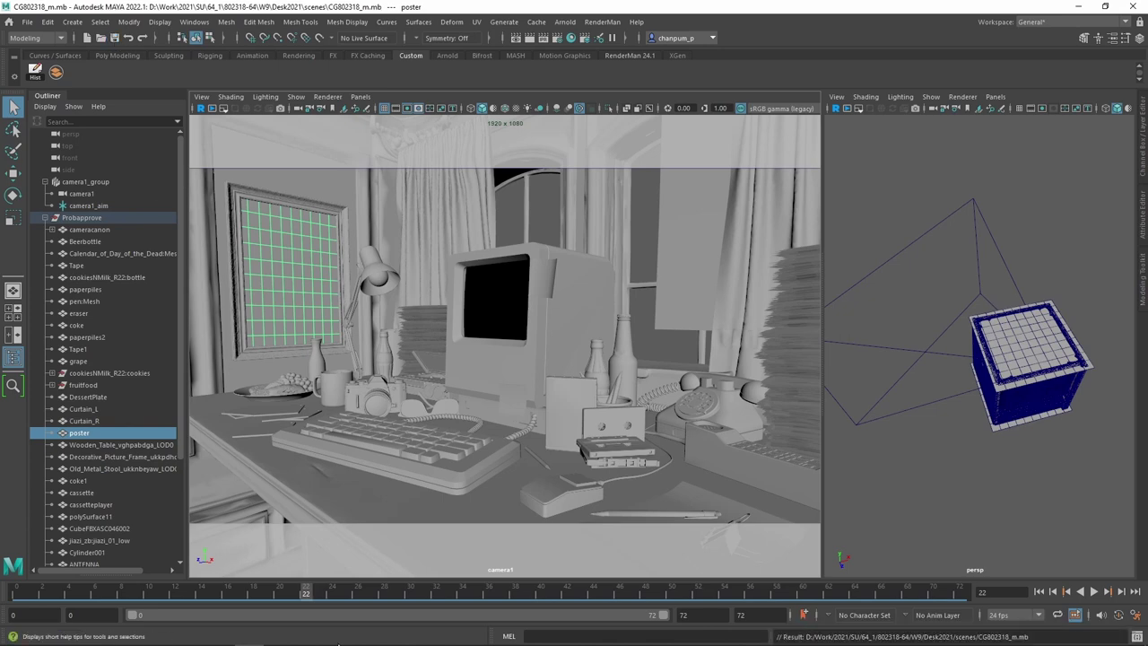
{"action": "left_click", "coordinate": [220, 634]}
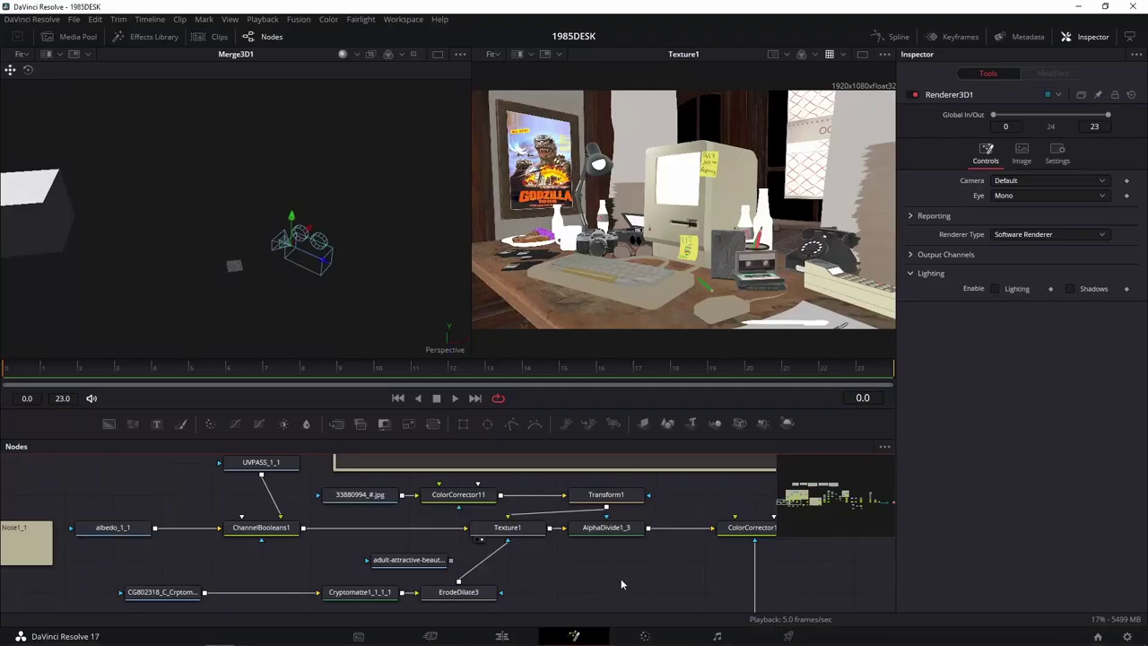
Step: Navigate to Merge3D1 and load Renderer3D1's white cube render into the right viewer
{"action": "scroll", "coordinate": [720, 552], "scroll_direction": "down", "scroll_amount": 5}
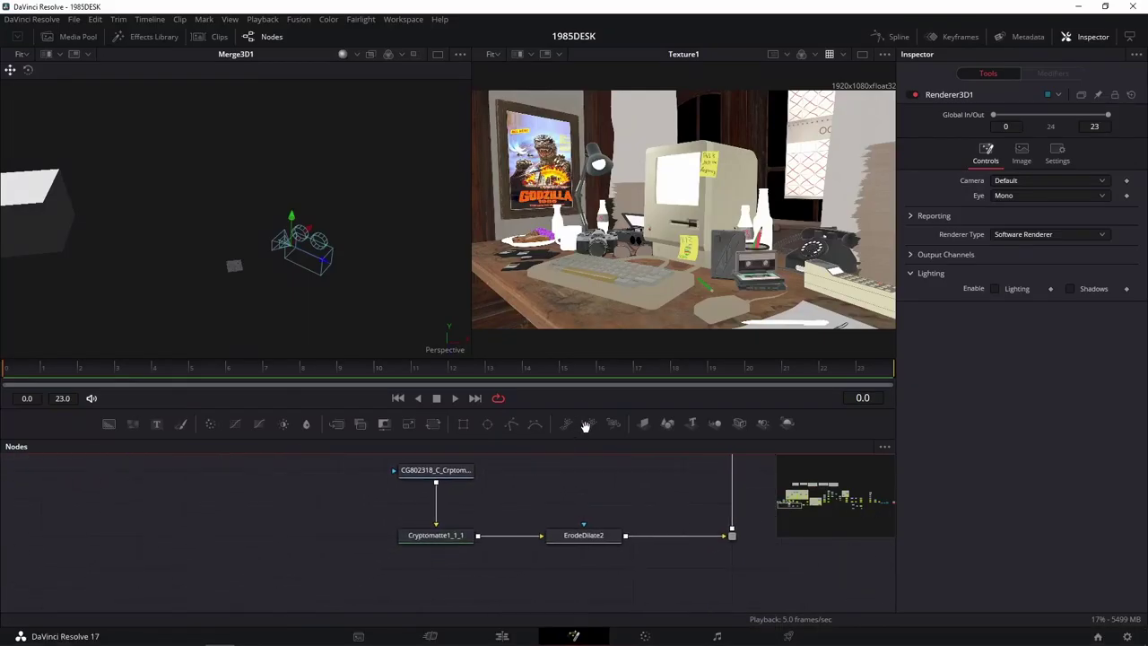
{"action": "scroll", "coordinate": [720, 552], "scroll_direction": "right", "scroll_amount": 5}
{"action": "left_click", "coordinate": [870, 505]}
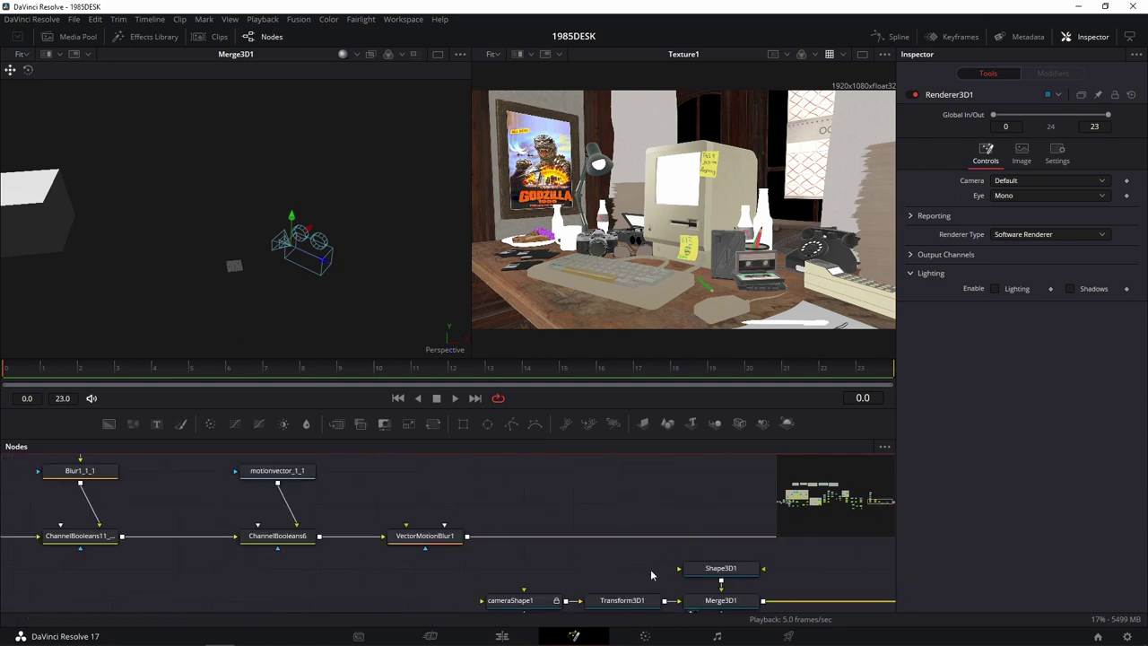
{"action": "scroll", "coordinate": [367, 499], "scroll_direction": "down", "scroll_amount": 3}
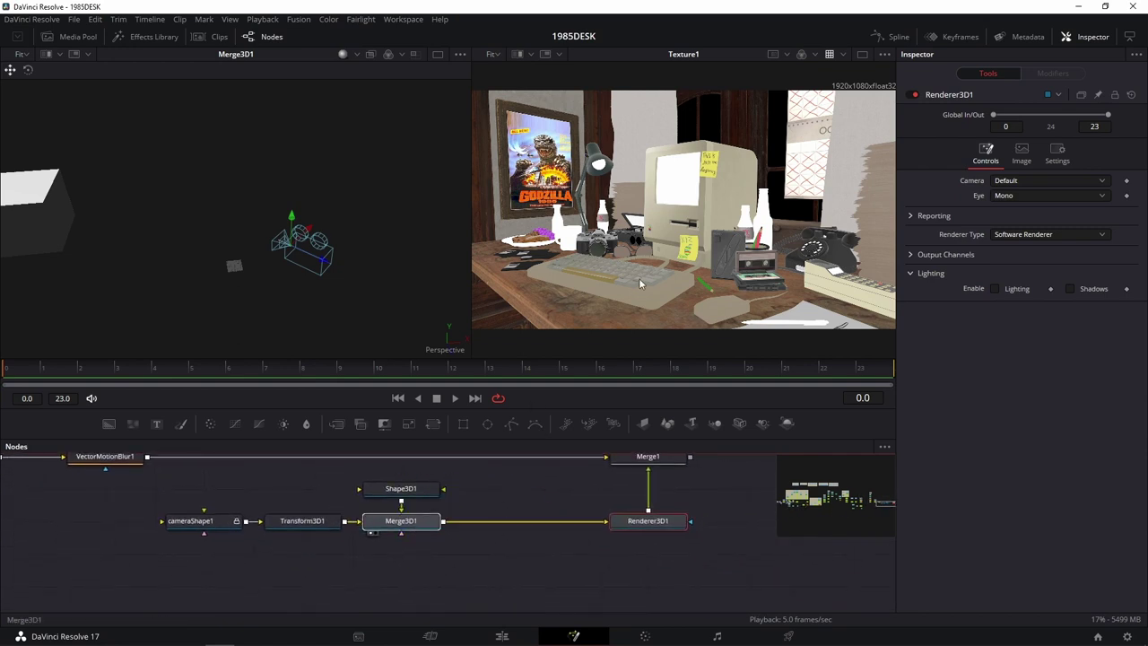
{"action": "left_click_drag", "start_coordinate": [404, 524], "coordinate": [479, 299]}
{"action": "left_click_drag", "start_coordinate": [203, 165], "coordinate": [233, 168]}
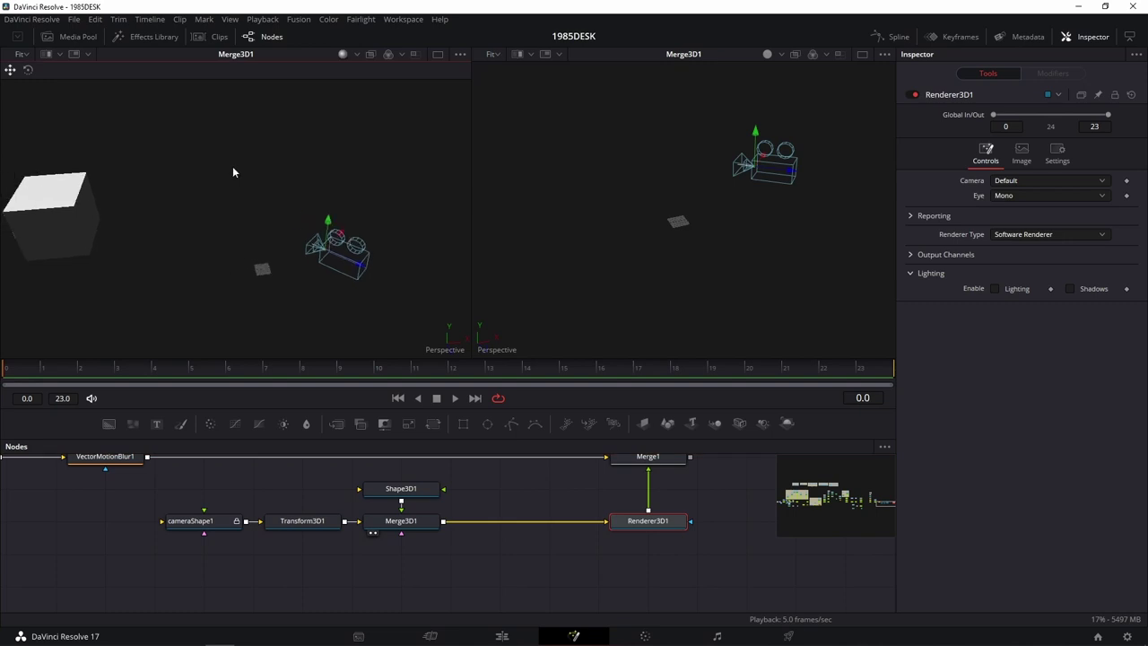
{"action": "left_click_drag", "start_coordinate": [664, 522], "coordinate": [691, 262]}
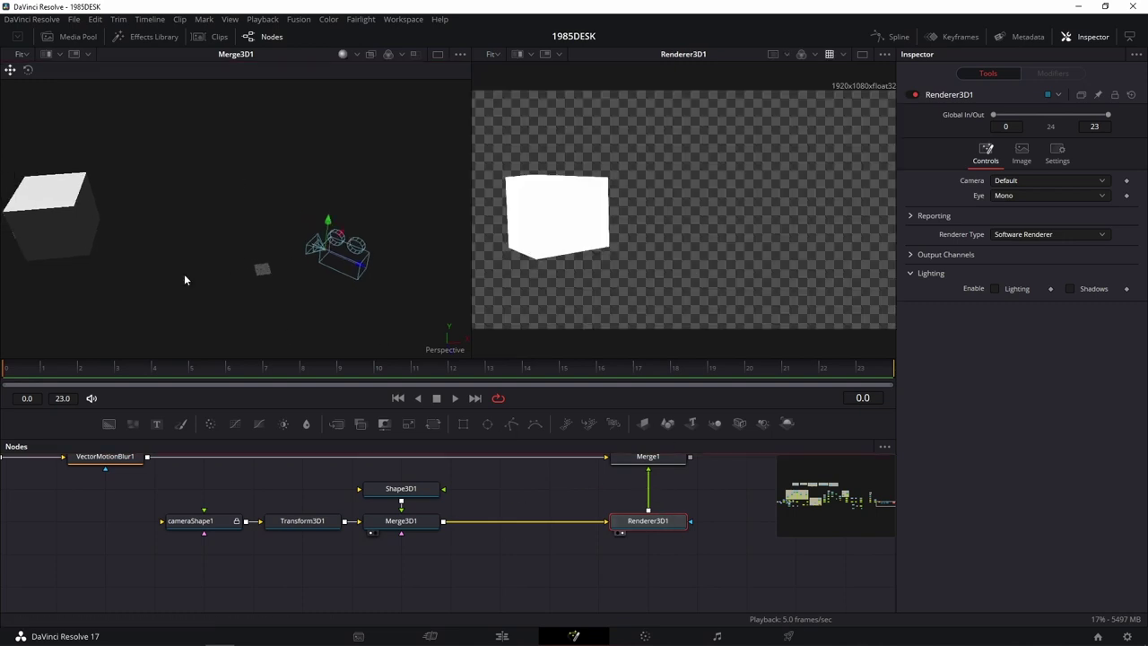
{"action": "left_click_drag", "start_coordinate": [491, 589], "coordinate": [607, 523]}
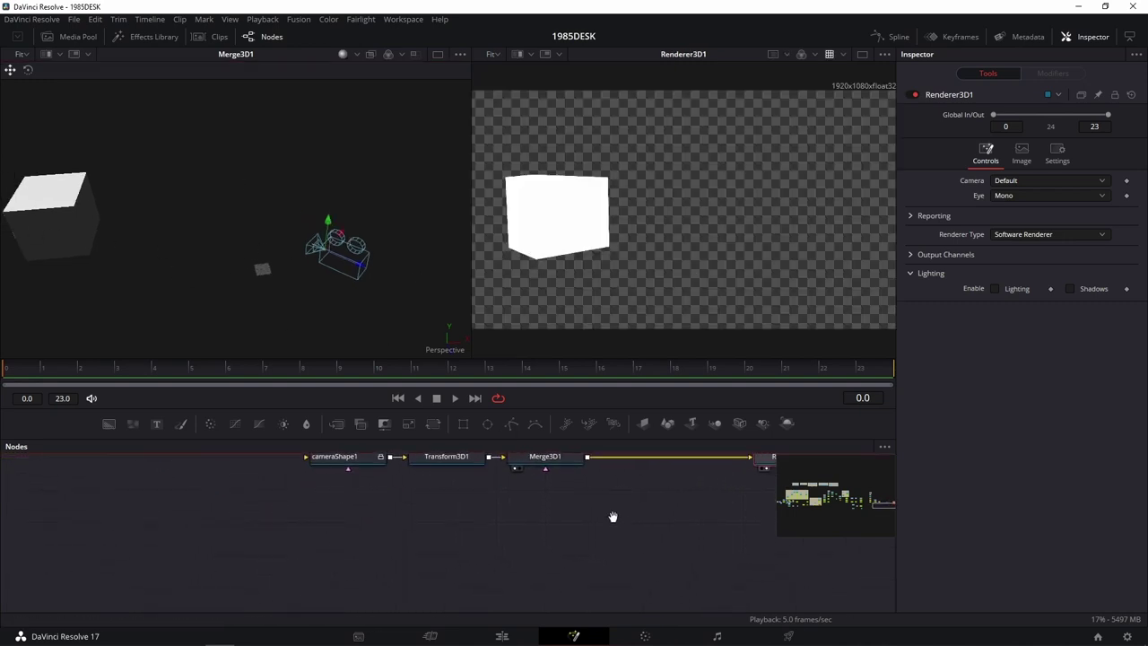
Step: Choose Fusion > Import > Alembic Scene and open PIC_Frame.abc
{"action": "left_click", "coordinate": [301, 23]}
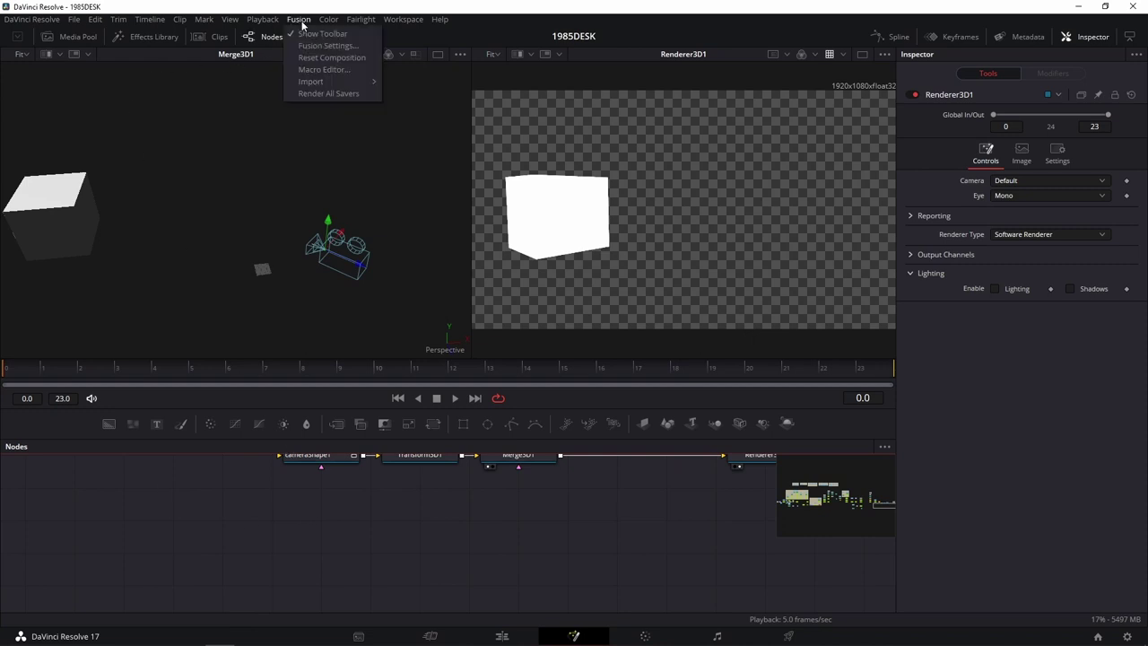
{"action": "mouse_move", "coordinate": [354, 82]}
{"action": "left_click", "coordinate": [440, 86]}
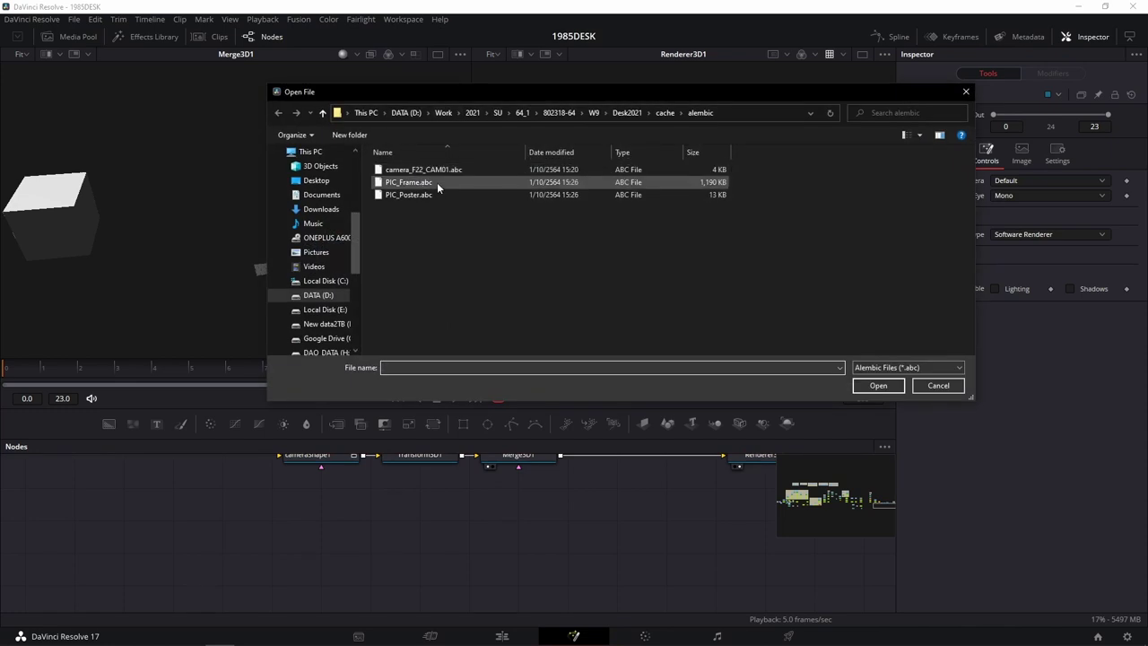
{"action": "left_click", "coordinate": [437, 184]}
{"action": "left_click", "coordinate": [878, 384]}
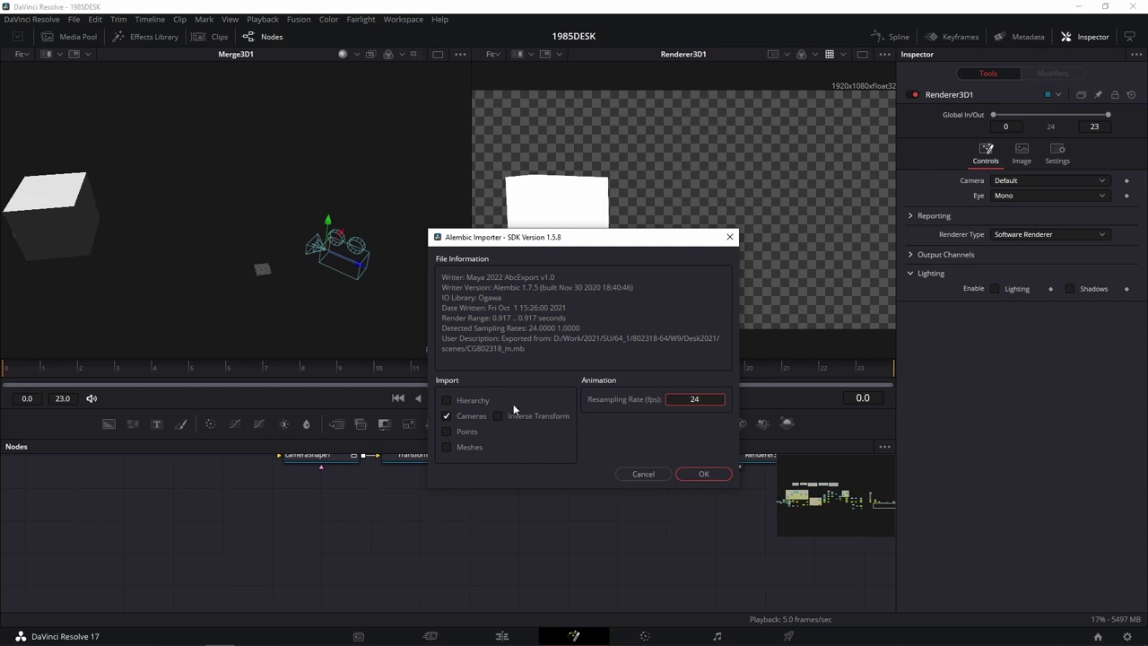
{"action": "key", "text": "super+plus"}
{"action": "key", "text": "super"}
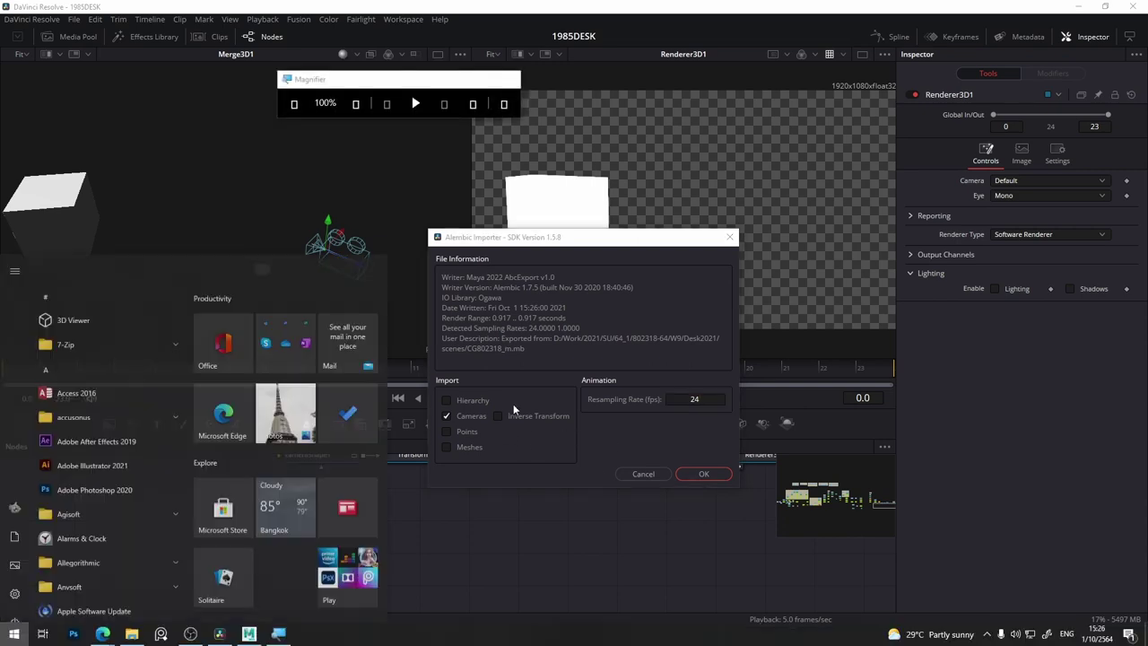
{"action": "key", "text": "super+Escape"}
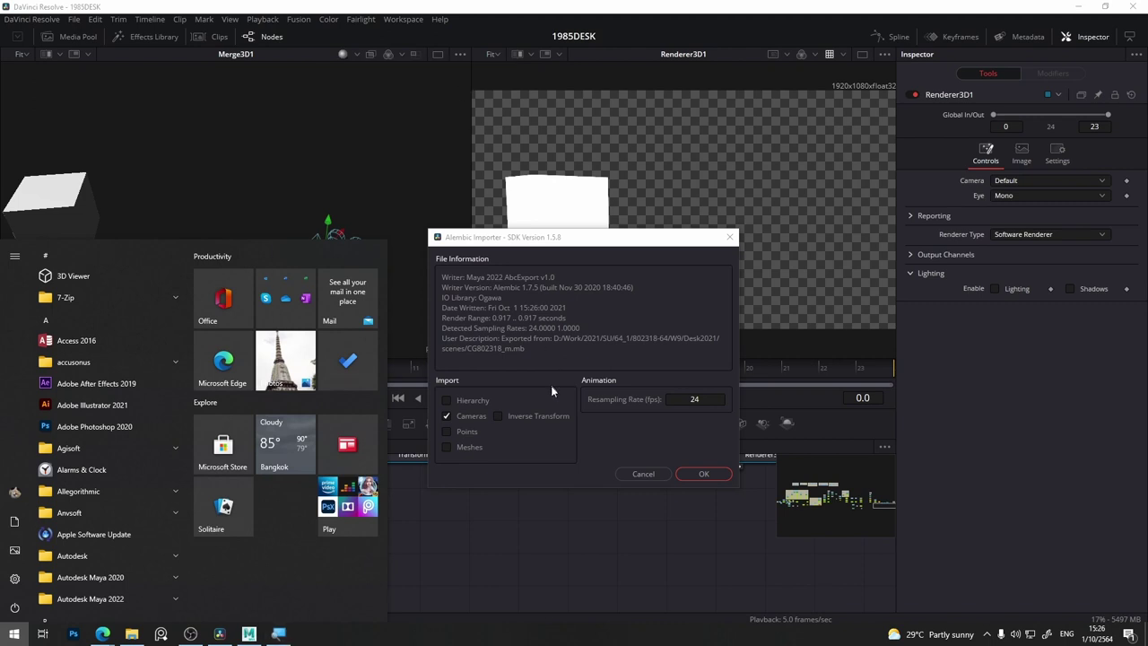
{"action": "key", "text": "super"}
{"action": "key", "text": "super"}
{"action": "key", "text": "super"}
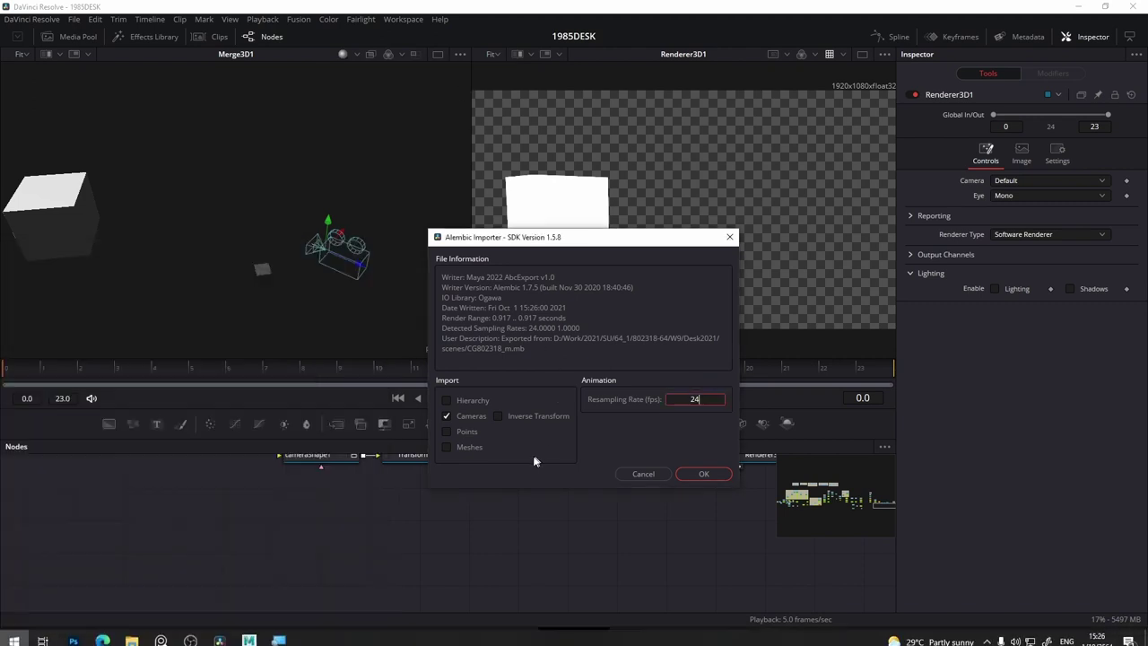
{"action": "key", "text": "super+plus"}
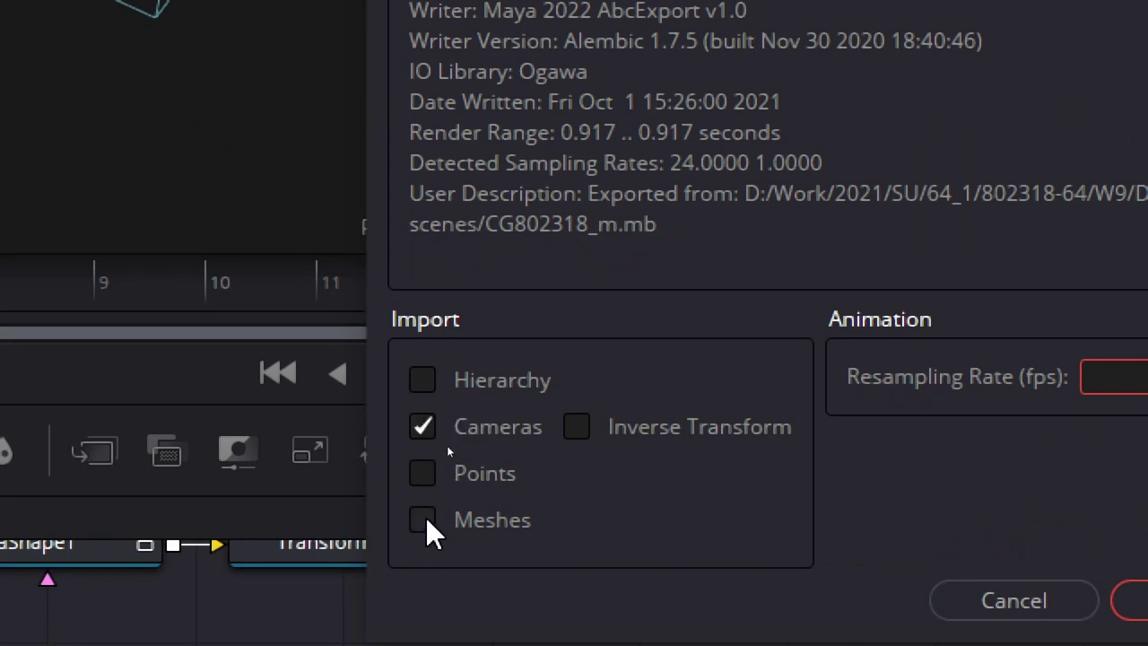
Step: Import it as meshes only, with Cameras unchecked and Meshes checked
{"action": "left_click", "coordinate": [421, 427]}
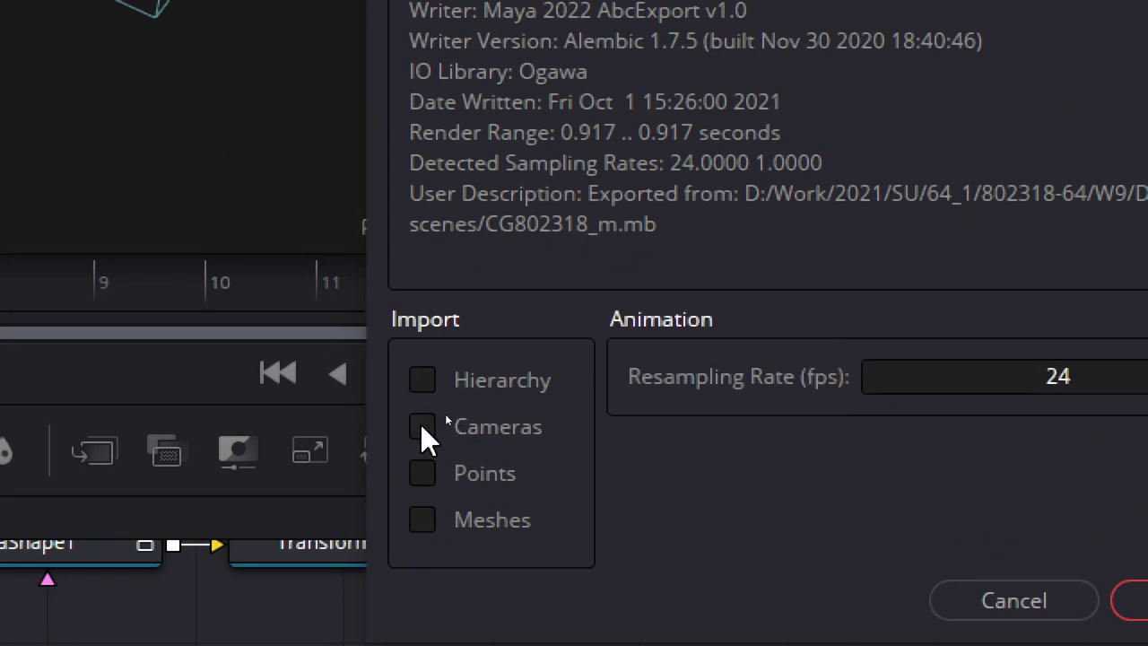
{"action": "left_click", "coordinate": [423, 520]}
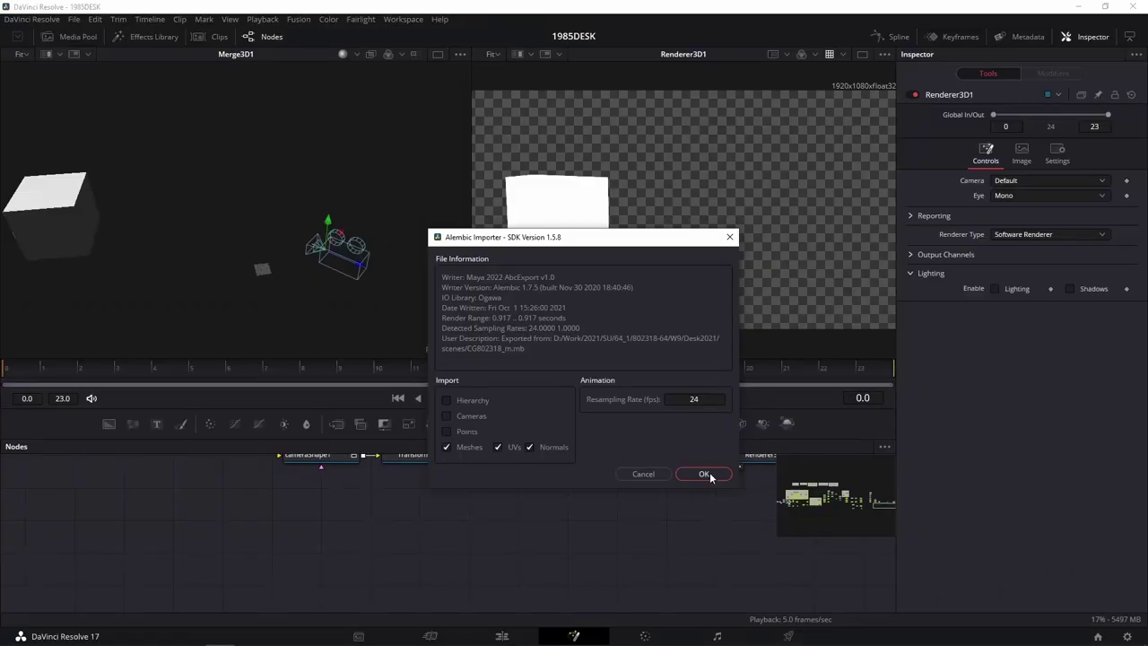
{"action": "left_click", "coordinate": [704, 474]}
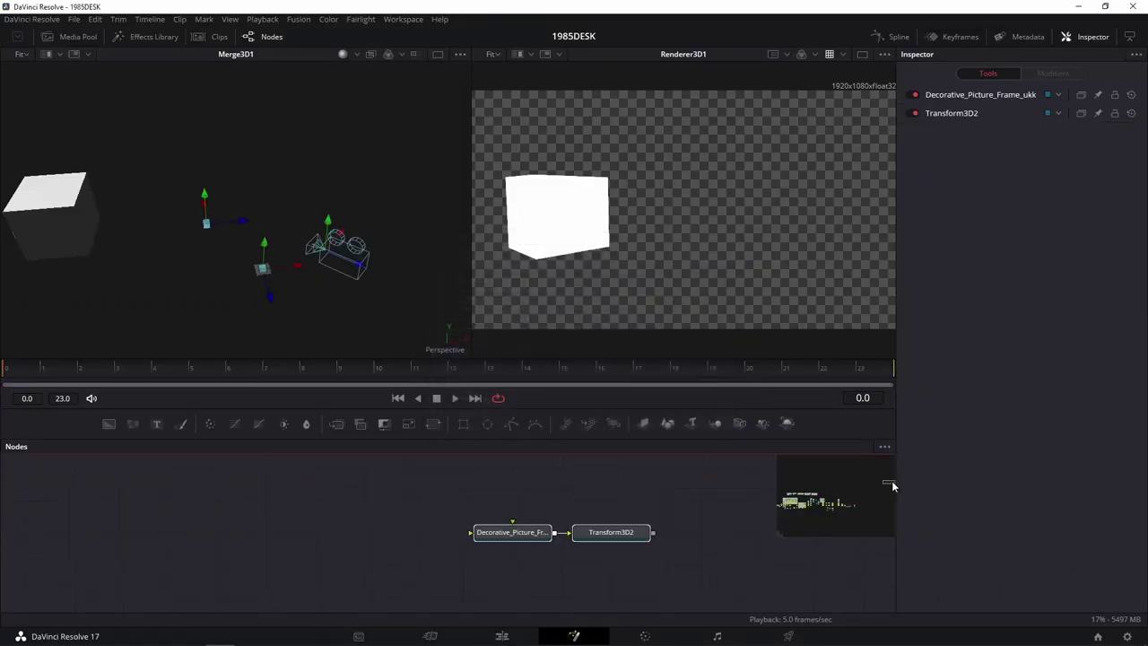
Step: View the Decorative_Picture_Frame node alone in the left viewer, orbited upright and centred
{"action": "left_click", "coordinate": [663, 496]}
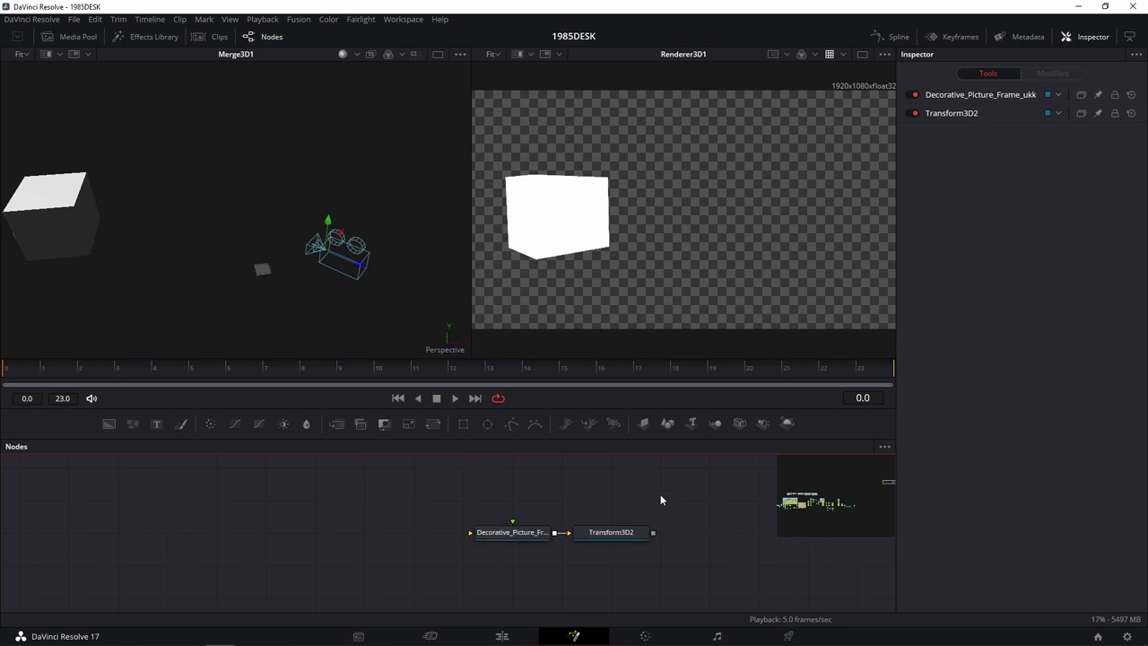
{"action": "left_click", "coordinate": [528, 538]}
{"action": "key", "text": "1"}
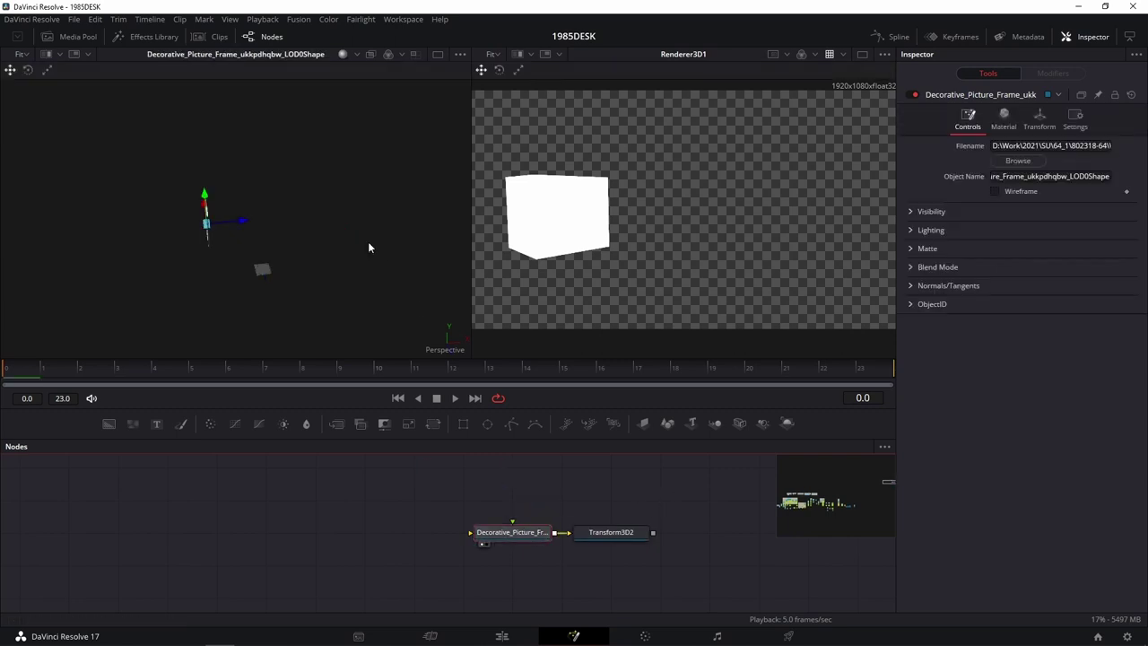
{"action": "mouse_move", "coordinate": [270, 269]}
{"action": "left_mouse_down"}
{"action": "mouse_move", "coordinate": [281, 265]}
{"action": "mouse_move", "coordinate": [292, 292]}
{"action": "mouse_move", "coordinate": [194, 201]}
{"action": "left_mouse_up"}
{"action": "key", "text": "super"}
{"action": "key", "text": "super"}
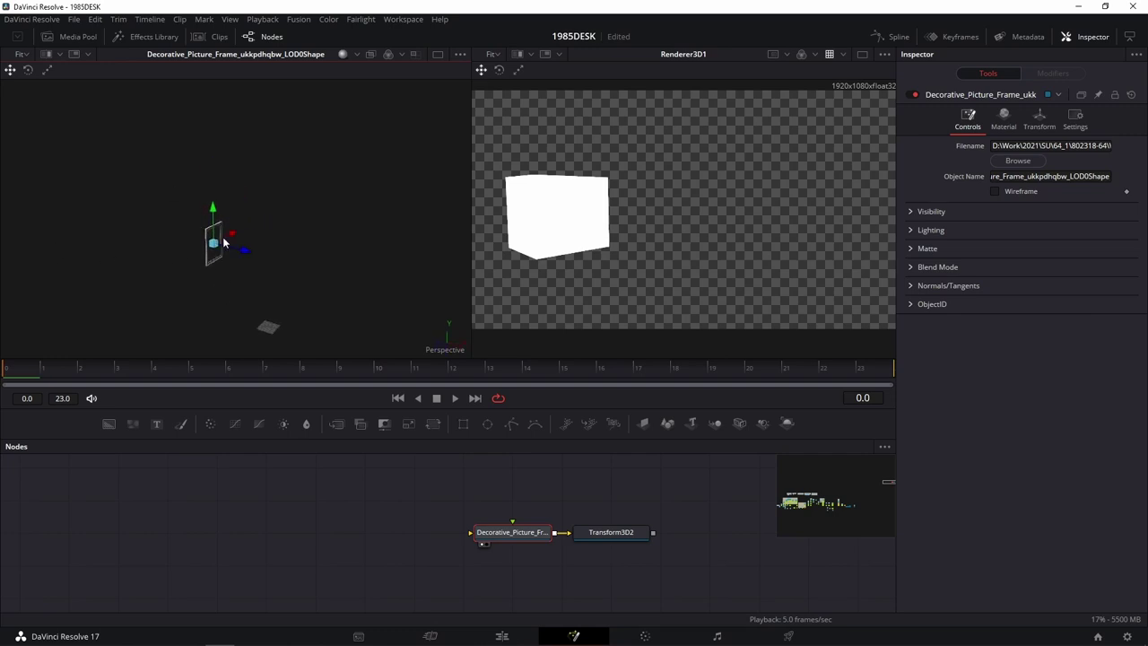
{"action": "scroll", "coordinate": [222, 239], "scroll_direction": "up", "scroll_amount": 1}
{"action": "scroll", "coordinate": [223, 239], "scroll_direction": "up", "scroll_amount": 2}
{"action": "left_click_drag", "start_coordinate": [223, 244], "coordinate": [328, 332]}
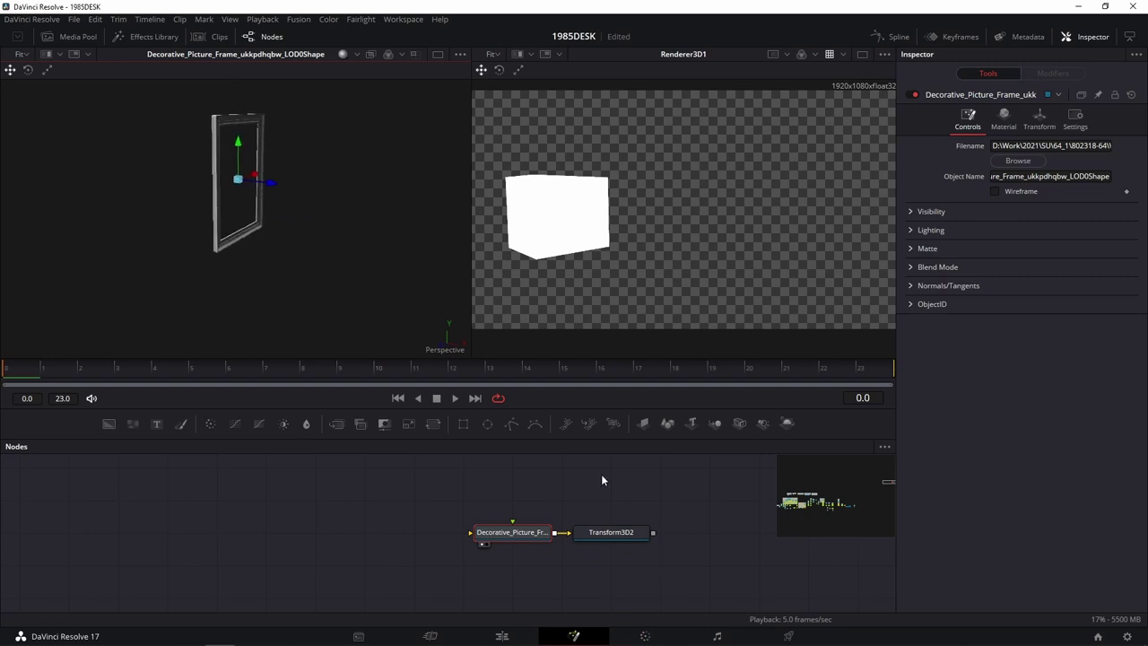
Step: Import PIC_Poster.abc through Fusion > Import > Alembic Scene
{"action": "left_click", "coordinate": [297, 19]}
{"action": "mouse_move", "coordinate": [370, 81]}
{"action": "left_click", "coordinate": [433, 83]}
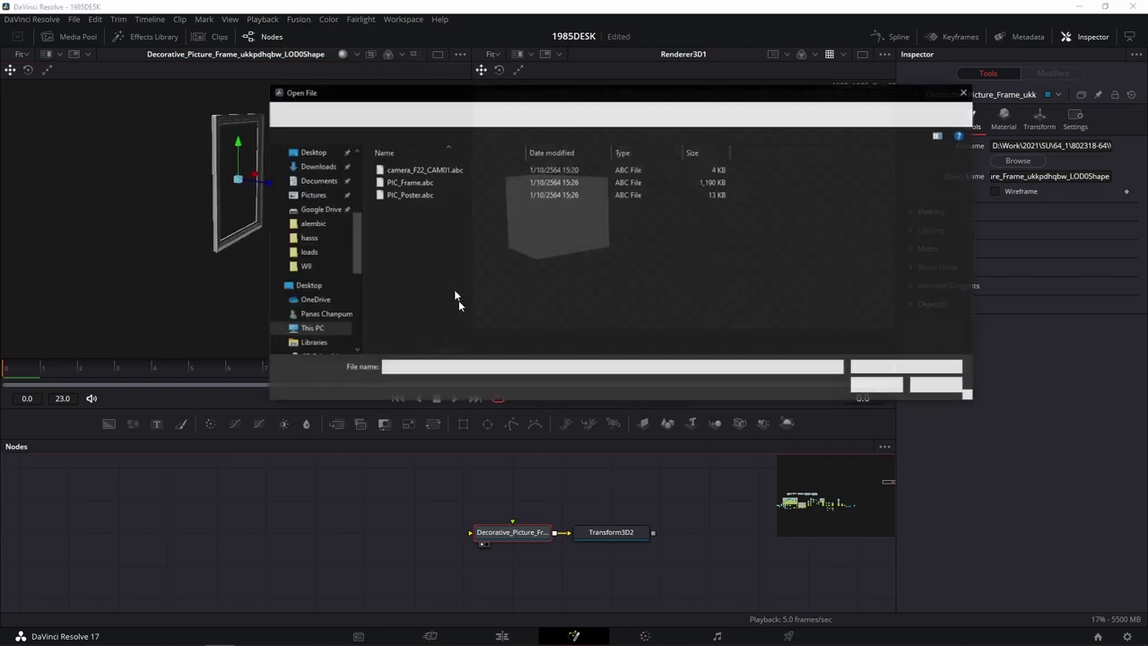
{"action": "left_click", "coordinate": [442, 196]}
{"action": "left_click", "coordinate": [887, 388]}
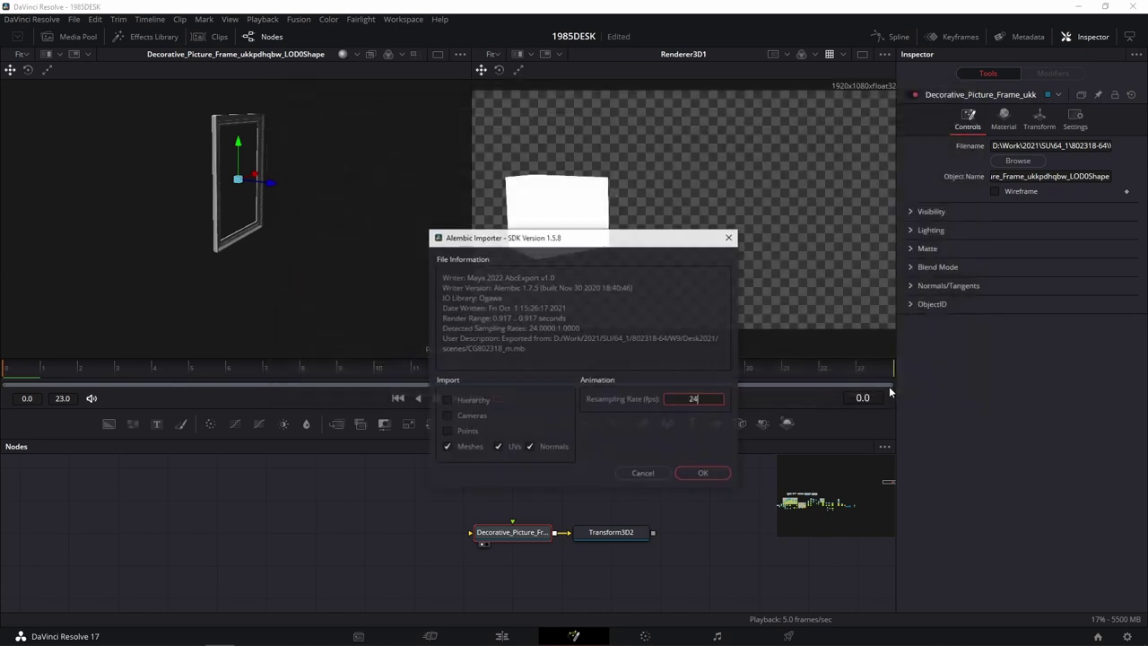
{"action": "left_click", "coordinate": [710, 474]}
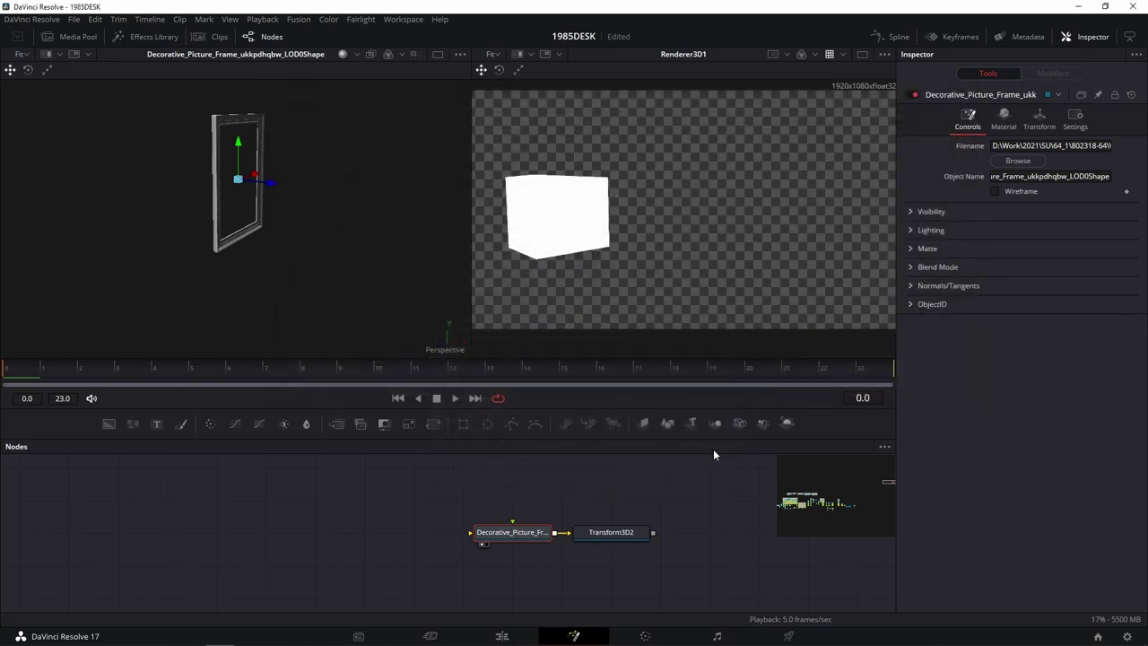
Step: Cut the four frame and poster nodes and paste them into the desk tree
{"action": "left_click_drag", "start_coordinate": [709, 519], "coordinate": [528, 492]}
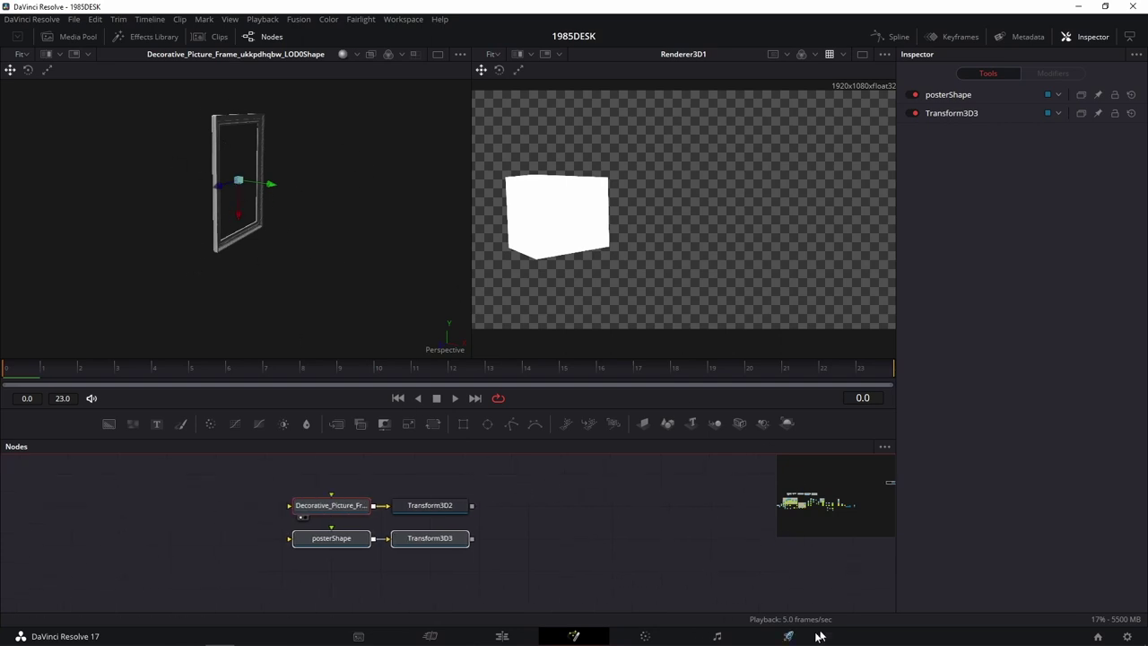
{"action": "left_click_drag", "start_coordinate": [553, 479], "coordinate": [291, 577]}
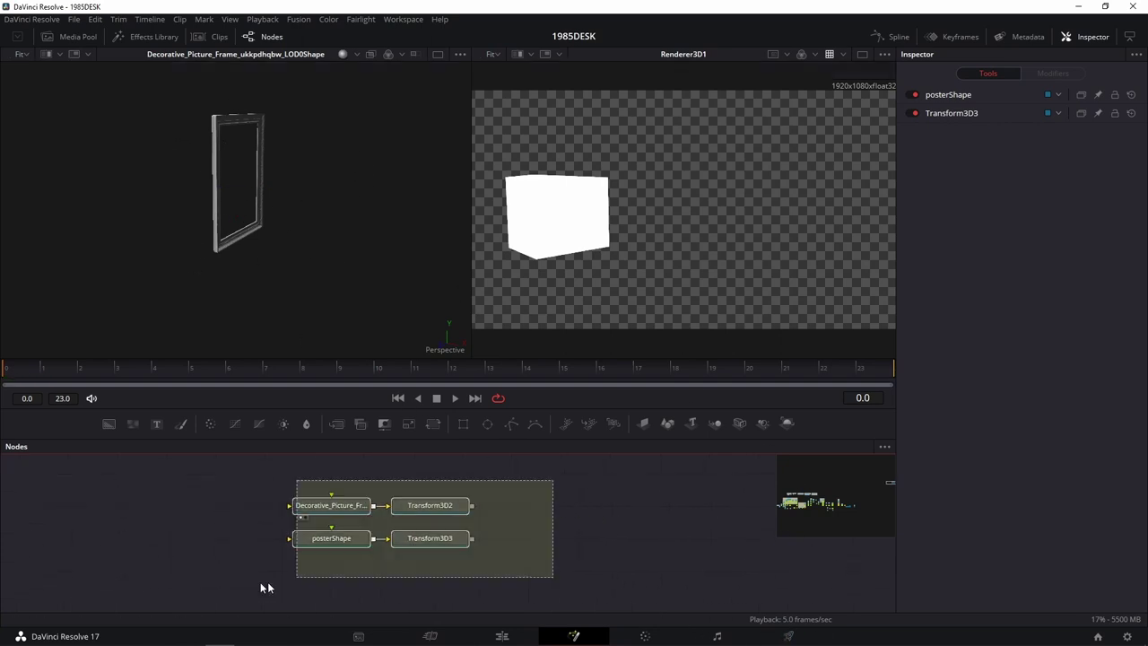
{"action": "key", "text": "Delete"}
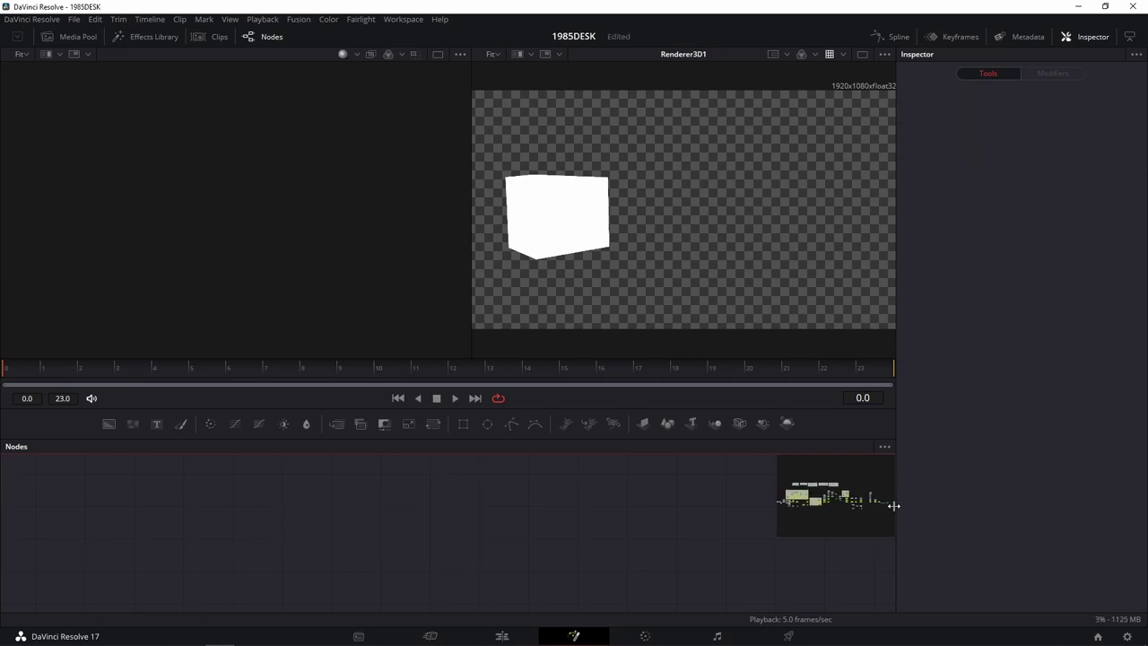
{"action": "key", "text": "ctrl+z"}
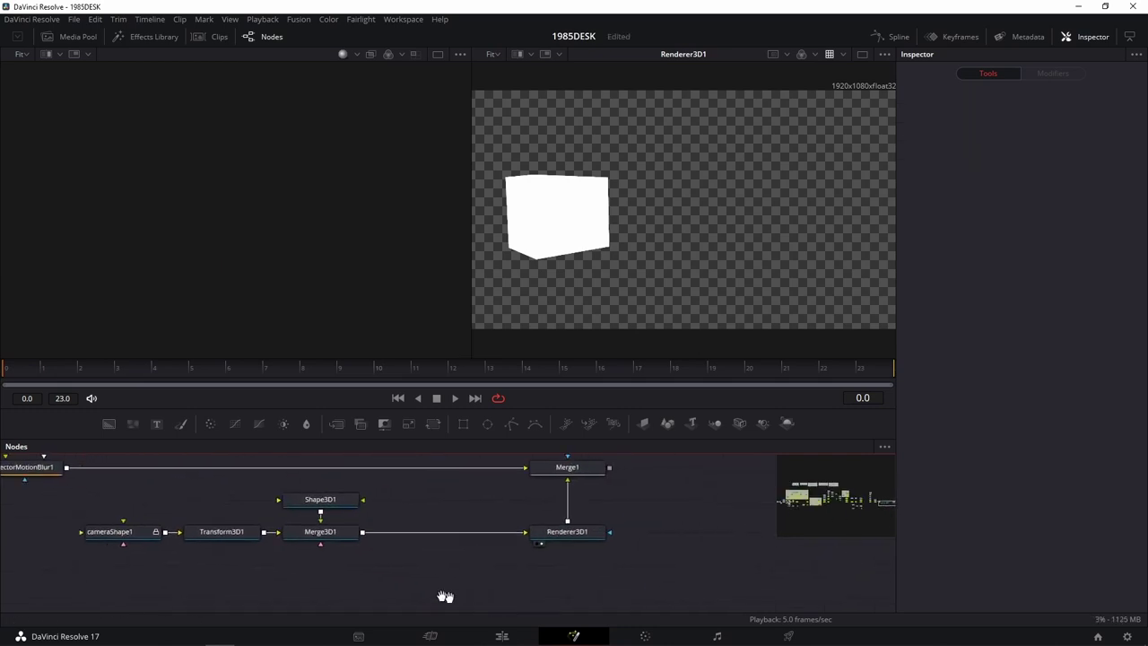
{"action": "left_click_drag", "start_coordinate": [594, 533], "coordinate": [596, 530]}
{"action": "key", "text": "ctrl+v"}
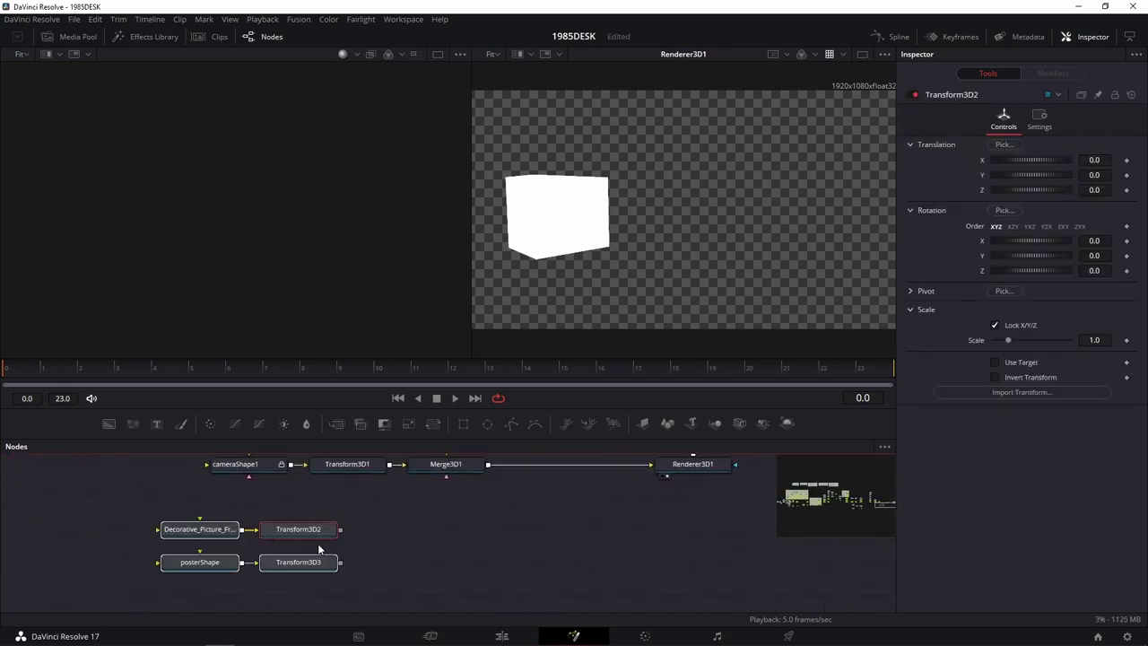
{"action": "mouse_move", "coordinate": [508, 543]}
{"action": "left_mouse_down"}
{"action": "mouse_move", "coordinate": [501, 565]}
{"action": "mouse_move", "coordinate": [358, 565]}
{"action": "left_mouse_up"}
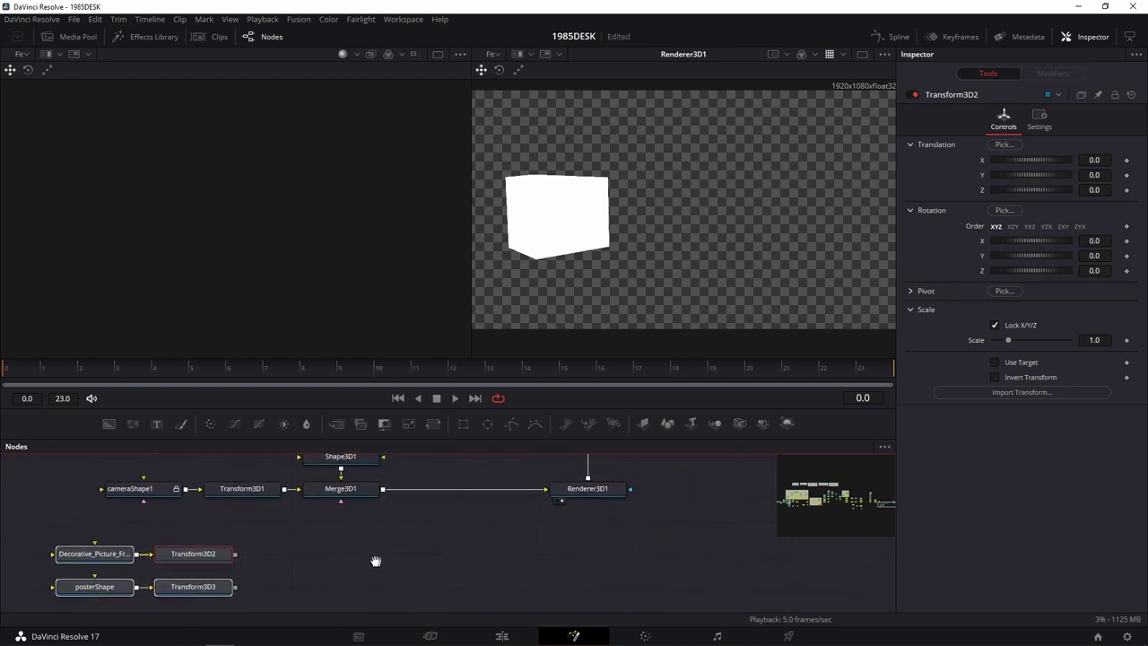
{"action": "left_click", "coordinate": [255, 571]}
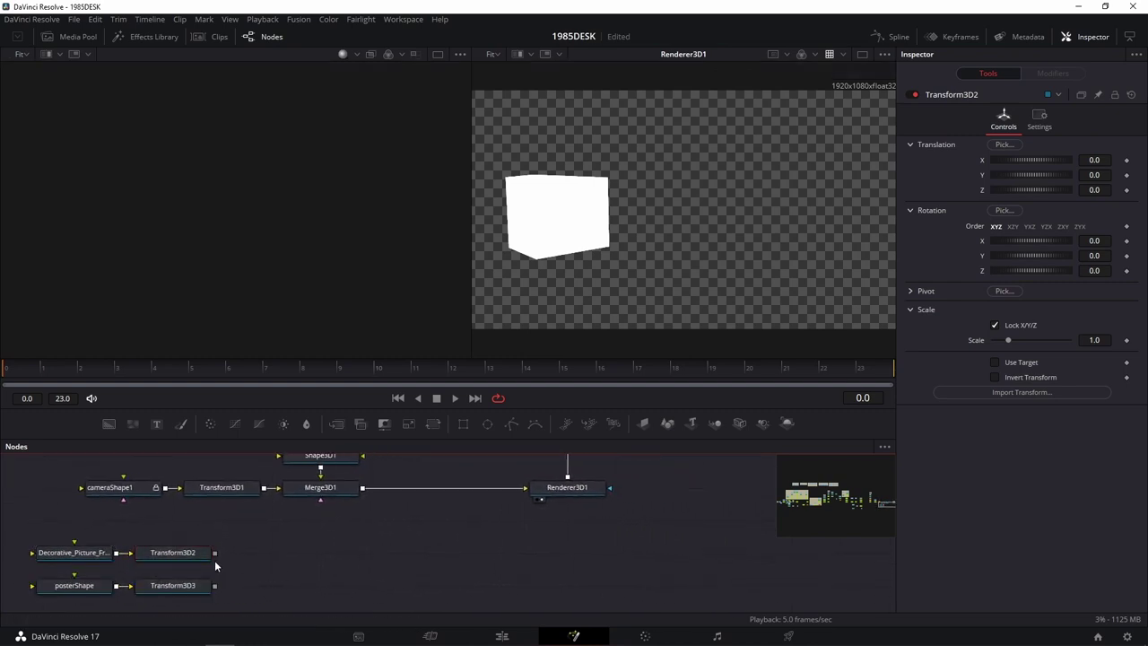
Step: Wire both Transform3D outputs into Merge3D1 and move the Shape3D1 cube to the right
{"action": "left_click_drag", "start_coordinate": [215, 553], "coordinate": [320, 495]}
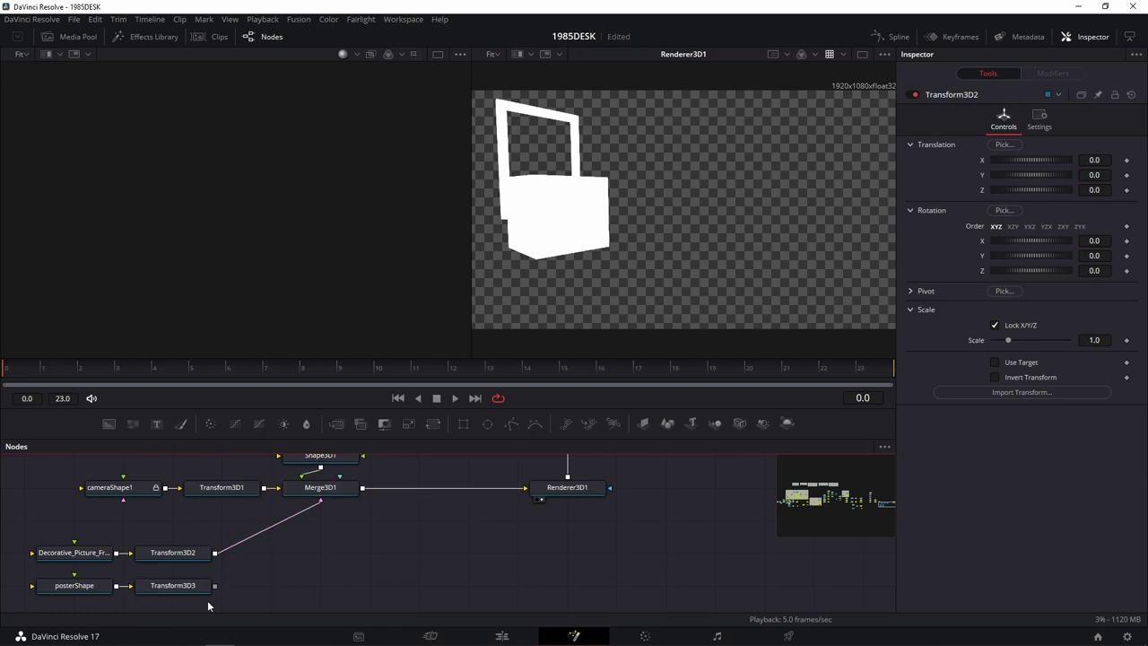
{"action": "mouse_move", "coordinate": [215, 586]}
{"action": "left_mouse_down"}
{"action": "mouse_move", "coordinate": [339, 502]}
{"action": "mouse_move", "coordinate": [239, 196]}
{"action": "left_mouse_up"}
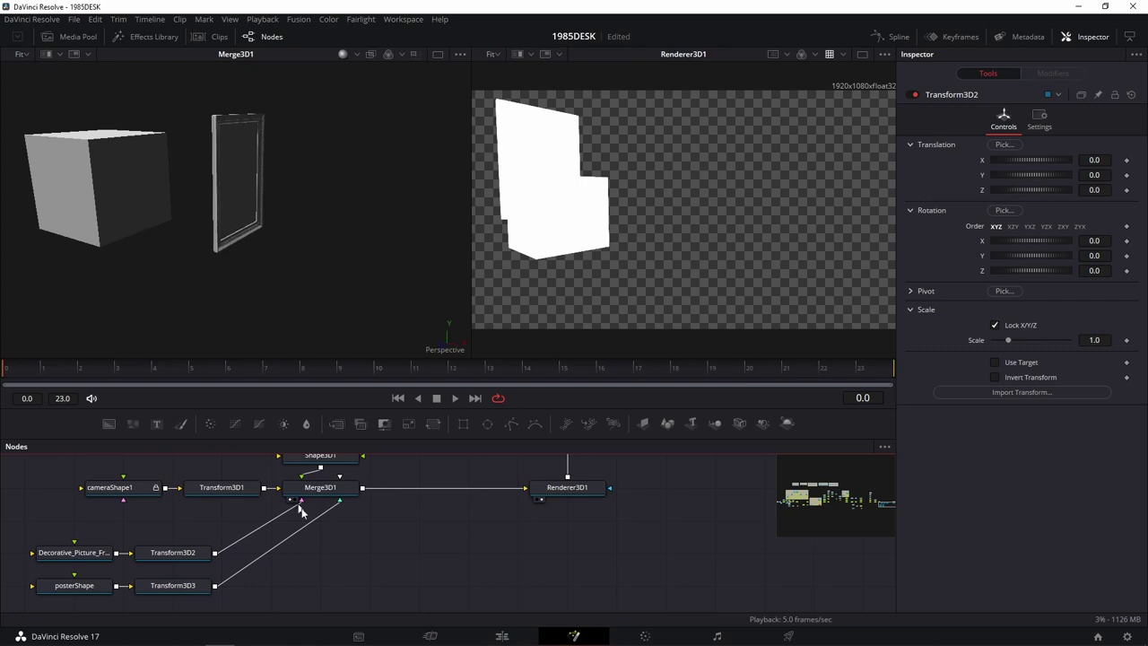
{"action": "left_click_drag", "start_coordinate": [349, 477], "coordinate": [403, 543]}
{"action": "left_click", "coordinate": [69, 198]}
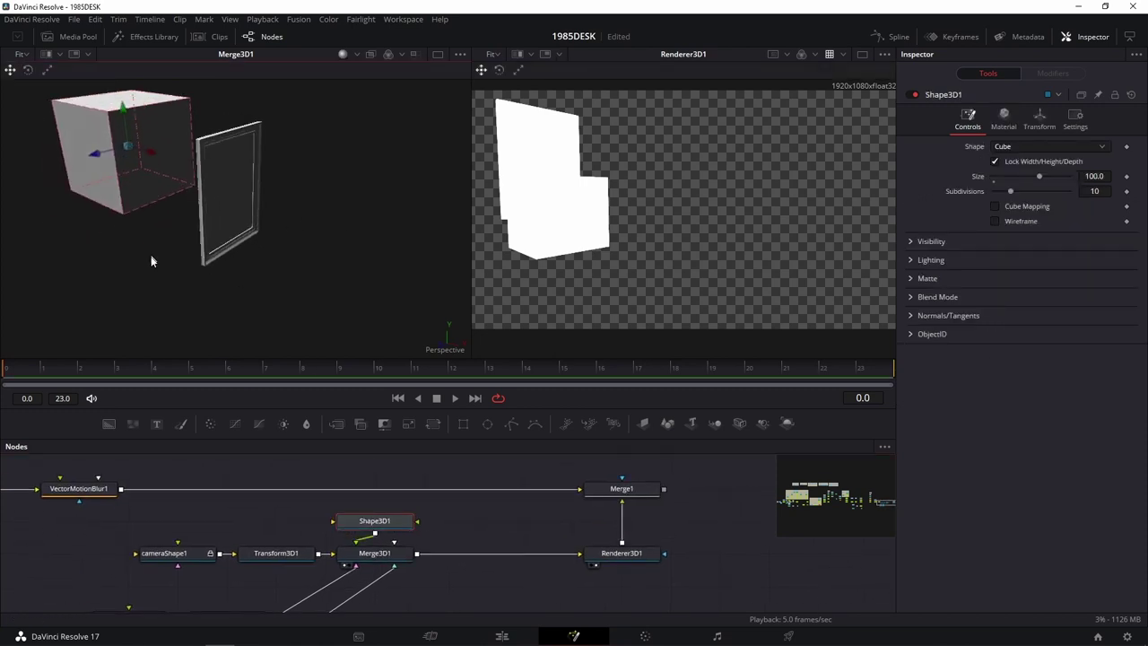
{"action": "scroll", "coordinate": [179, 261], "scroll_direction": "down", "scroll_amount": 5}
{"action": "left_click_drag", "start_coordinate": [184, 184], "coordinate": [308, 229]}
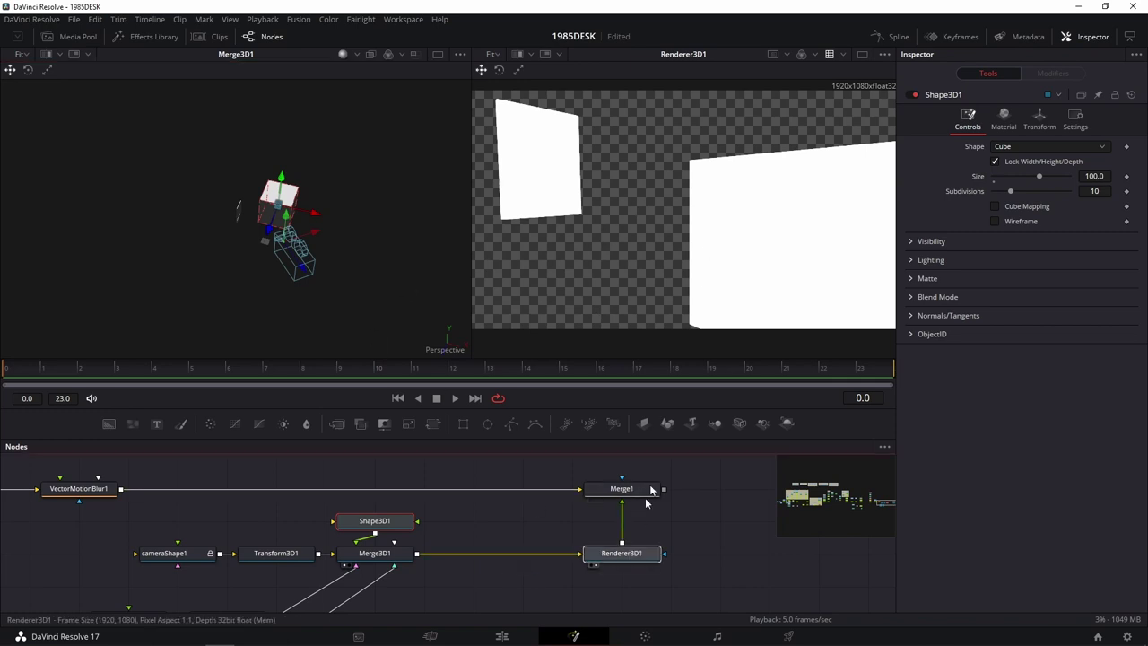
Step: Show the Merge1 desk composite in the right viewer
{"action": "left_click_drag", "start_coordinate": [687, 518], "coordinate": [637, 541]}
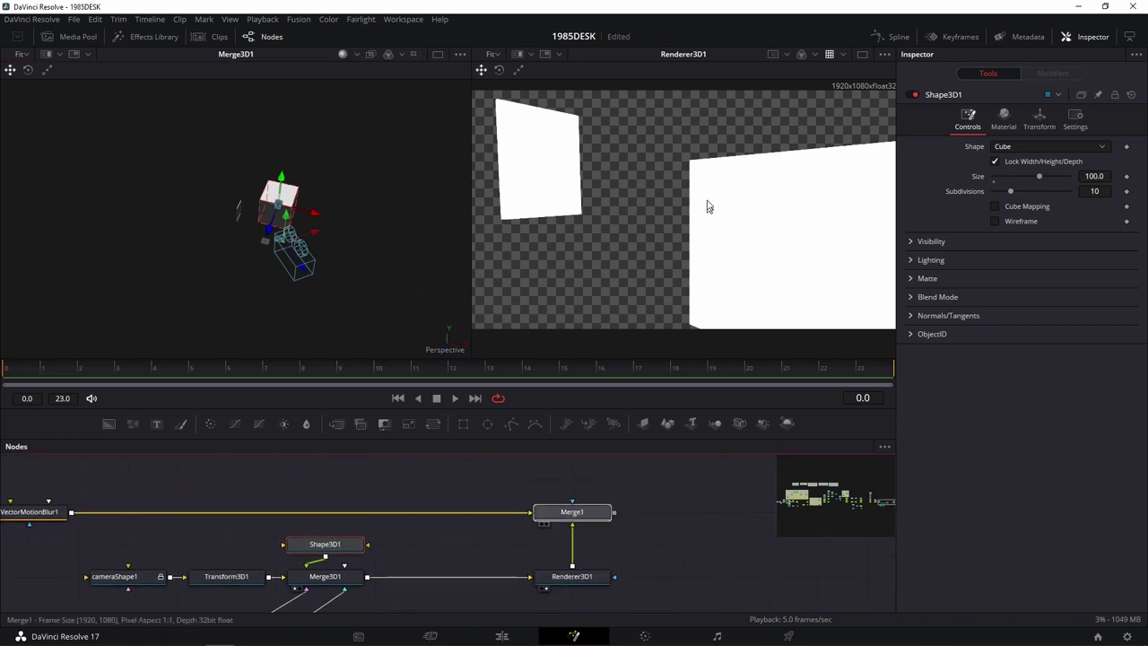
{"action": "left_click_drag", "start_coordinate": [573, 511], "coordinate": [709, 206]}
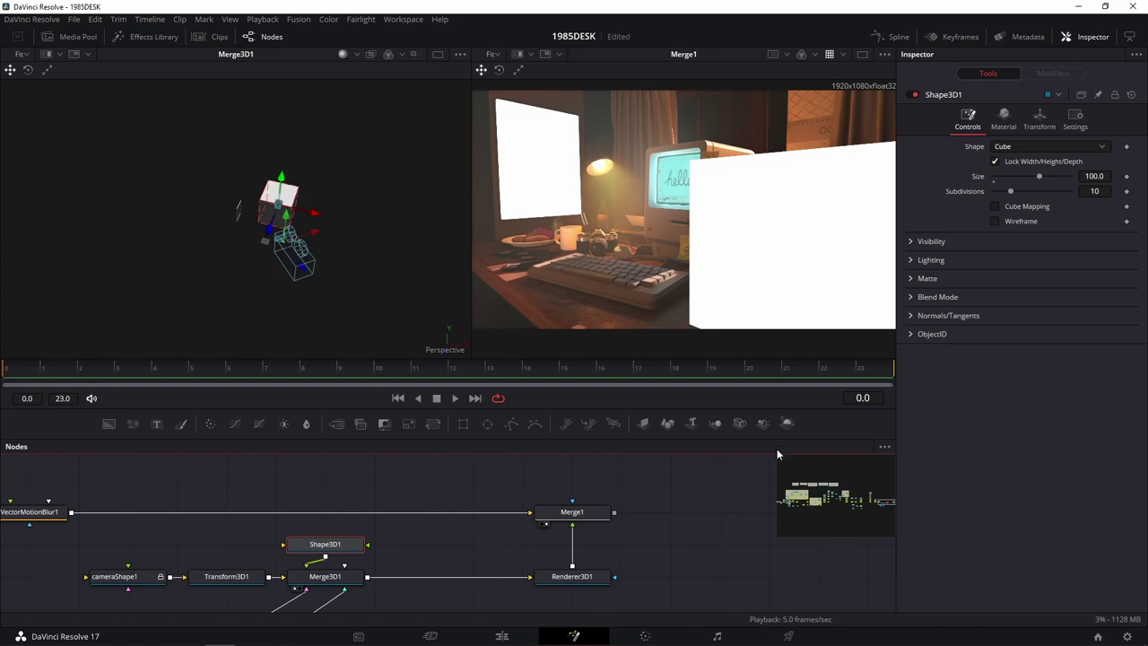
{"action": "left_click", "coordinate": [787, 503]}
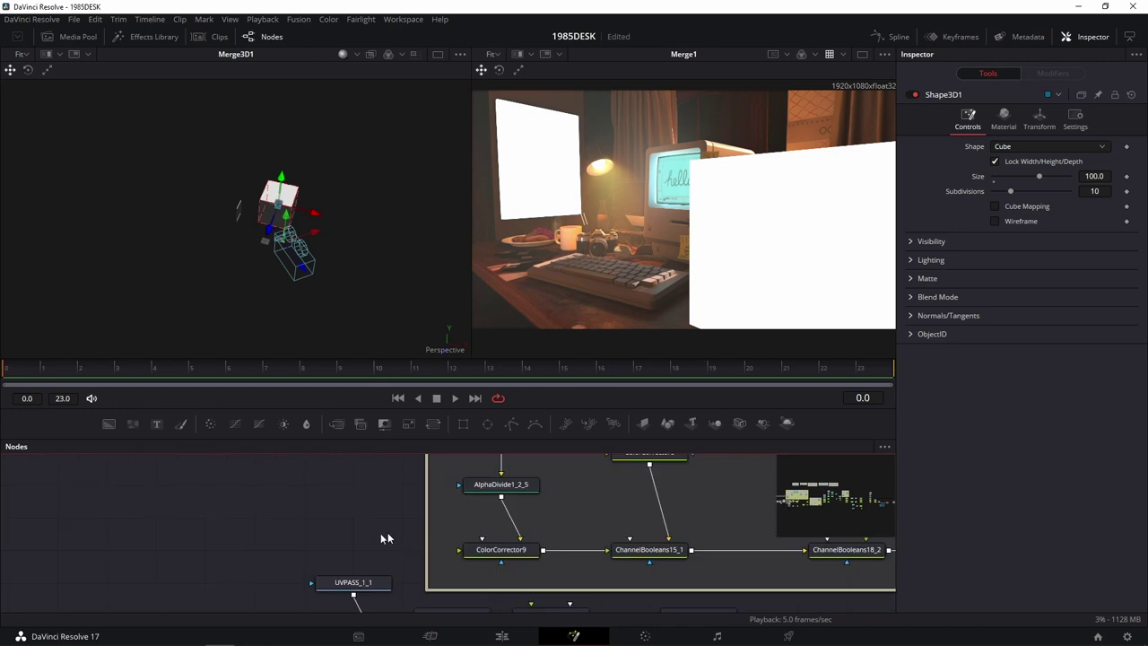
Step: Load ColorCorrector10, Texture1 and ChannelBooleans1 into the right viewer, ending on Texture1's Godzilla poster
{"action": "left_click_drag", "start_coordinate": [384, 538], "coordinate": [103, 438]}
{"action": "left_click_drag", "start_coordinate": [787, 594], "coordinate": [557, 557]}
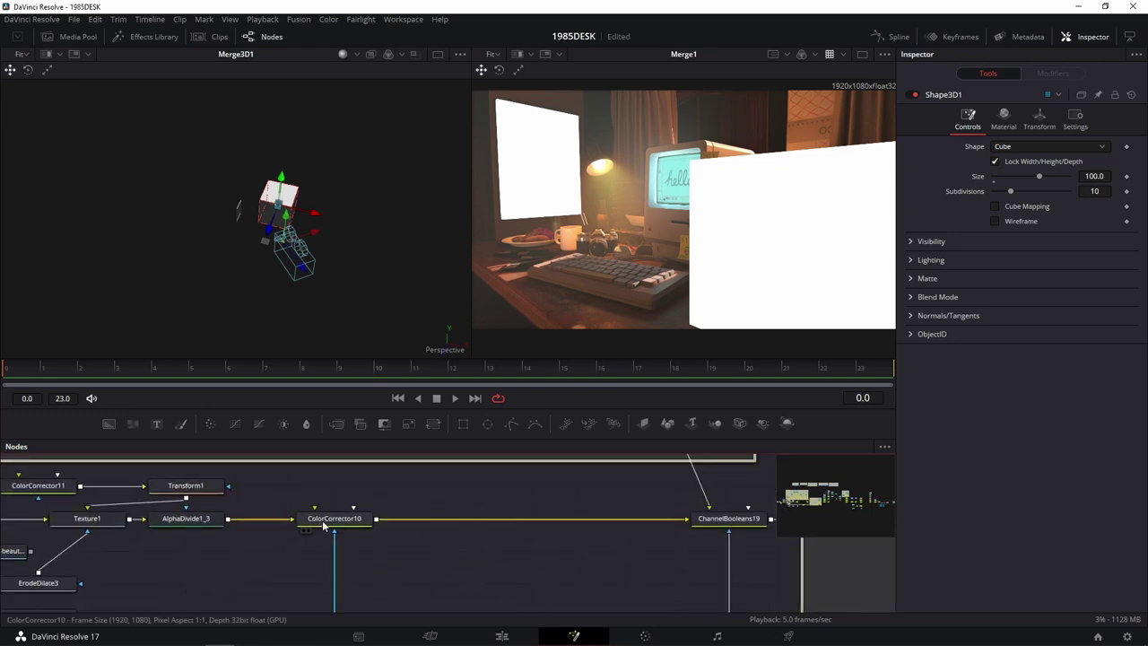
{"action": "left_click_drag", "start_coordinate": [333, 518], "coordinate": [554, 296]}
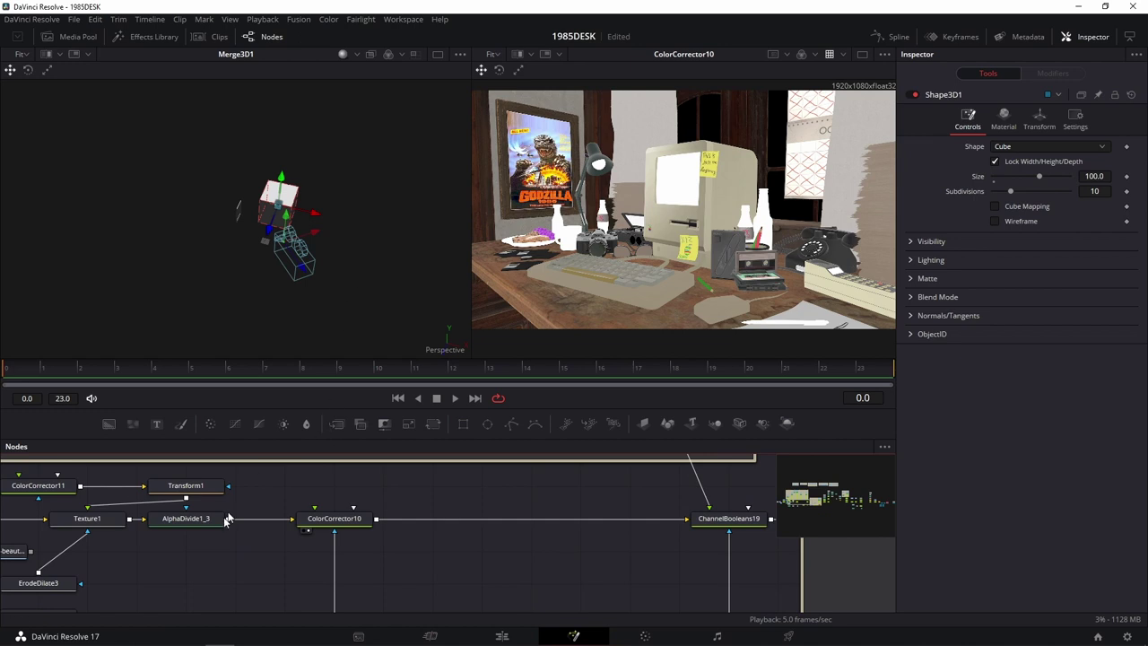
{"action": "left_click_drag", "start_coordinate": [225, 517], "coordinate": [405, 531]}
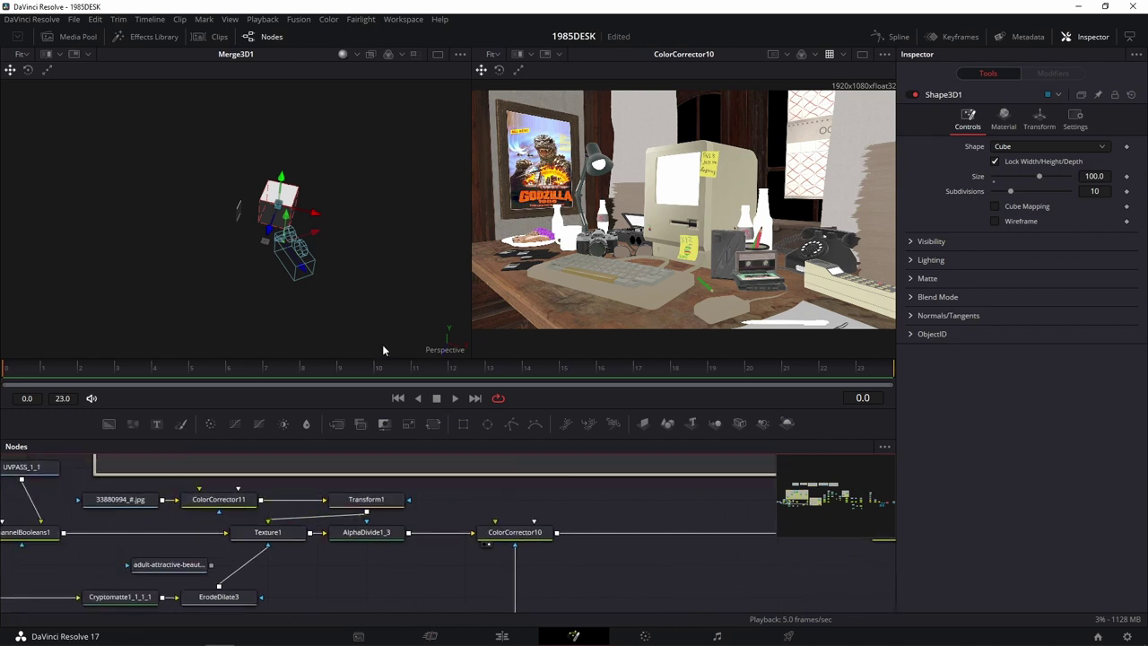
{"action": "left_click_drag", "start_coordinate": [268, 531], "coordinate": [619, 263]}
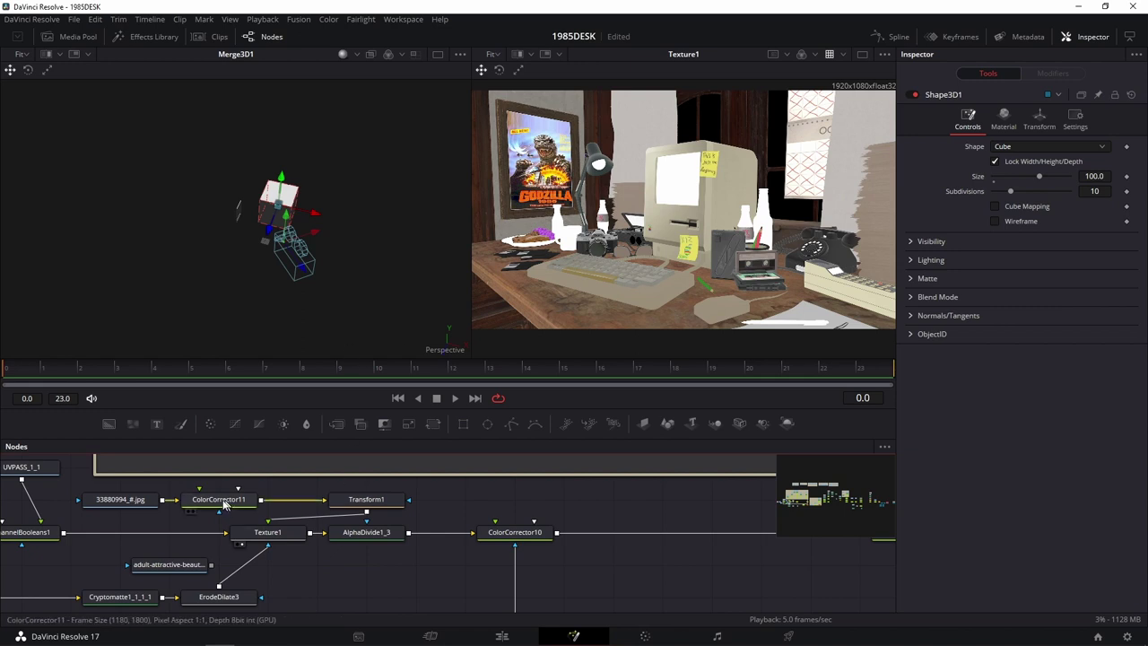
{"action": "scroll", "coordinate": [52, 559], "scroll_direction": "left", "scroll_amount": 1}
{"action": "left_click", "coordinate": [18, 542]}
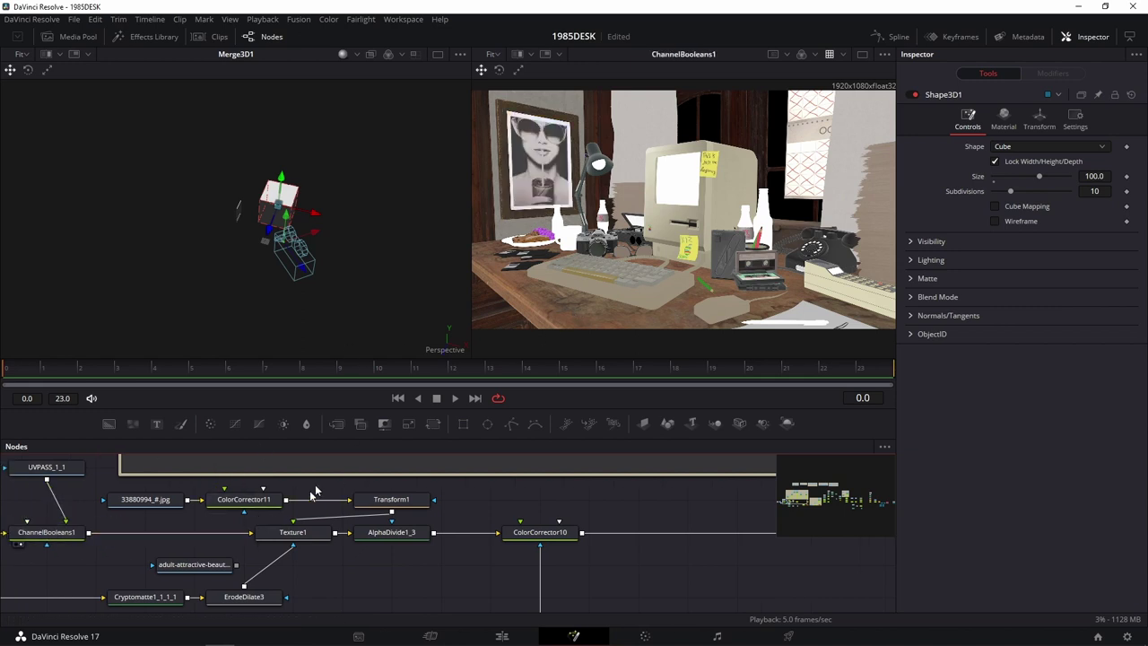
{"action": "left_click_drag", "start_coordinate": [286, 538], "coordinate": [493, 303]}
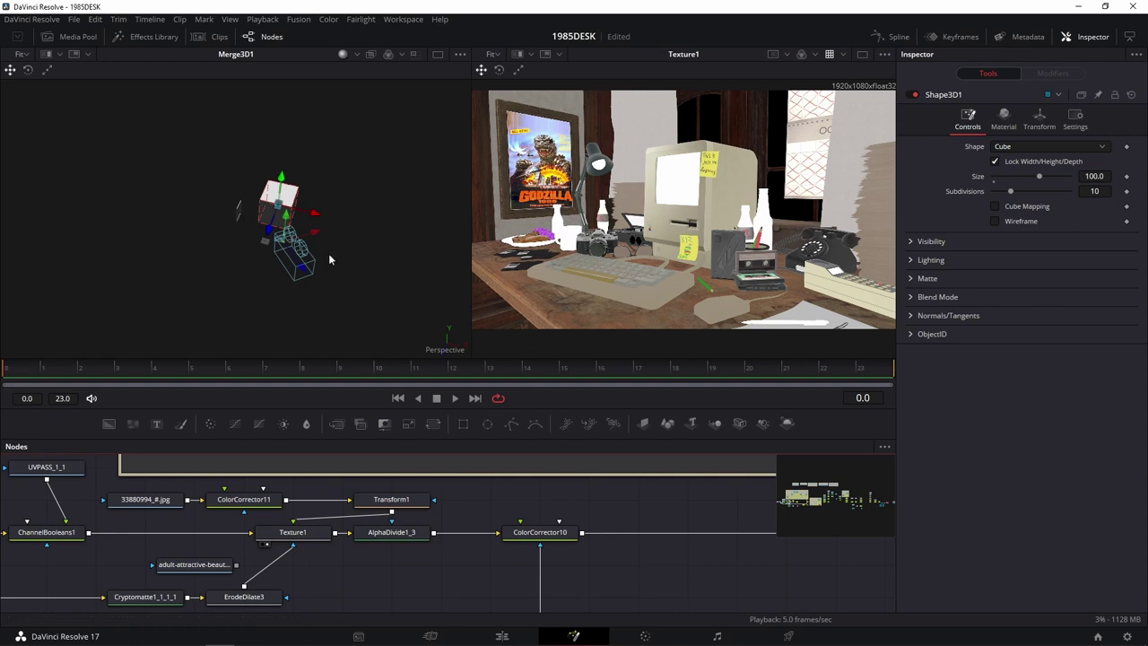
Step: Return to the 3D render nodes and box-select them all
{"action": "left_click", "coordinate": [879, 508]}
{"action": "scroll", "coordinate": [612, 560], "scroll_direction": "down", "scroll_amount": 2}
{"action": "scroll", "coordinate": [612, 560], "scroll_direction": "down", "scroll_amount": 2}
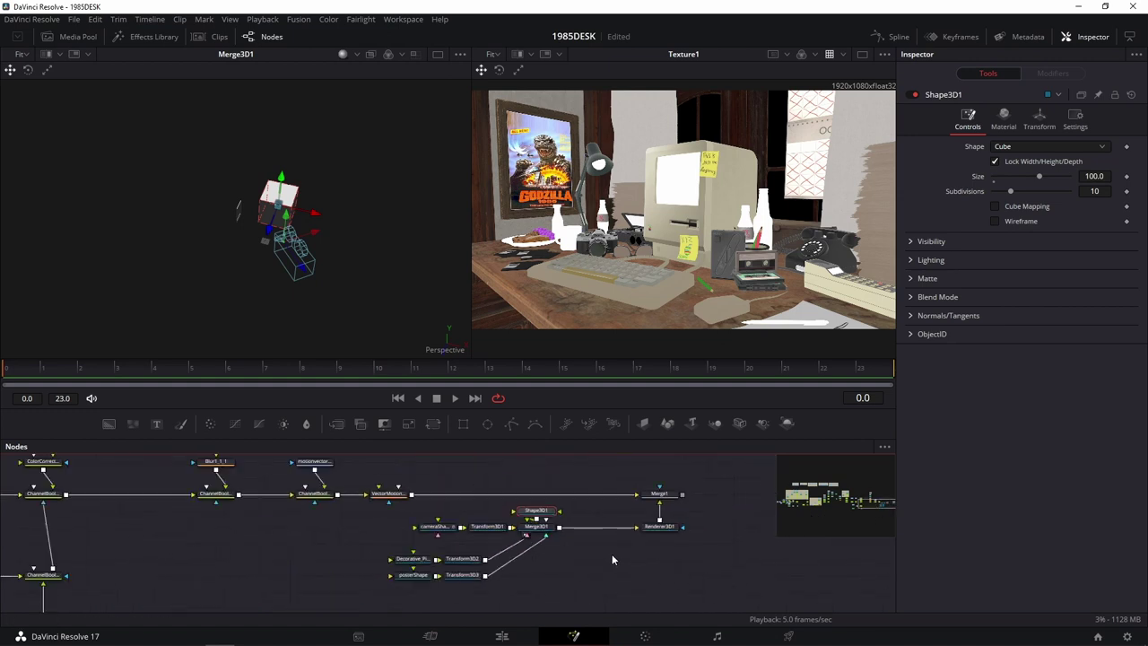
{"action": "left_click_drag", "start_coordinate": [709, 518], "coordinate": [336, 592]}
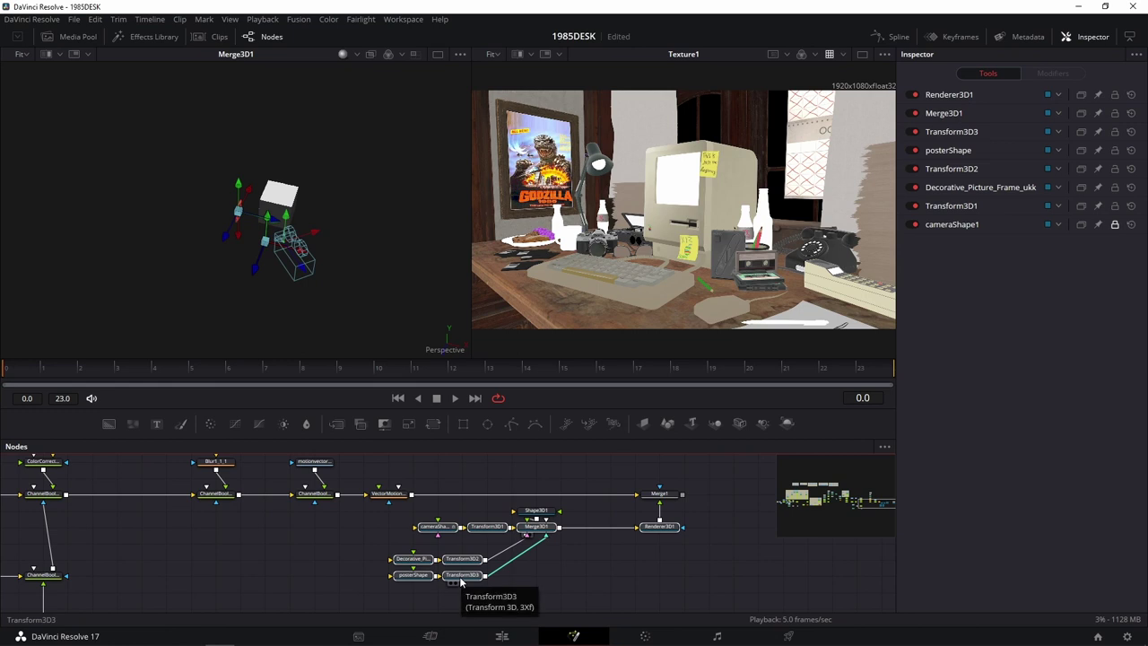
Step: Show ColorCorrector10 from the colour correction part of the tree in the right viewer
{"action": "left_click", "coordinate": [791, 506]}
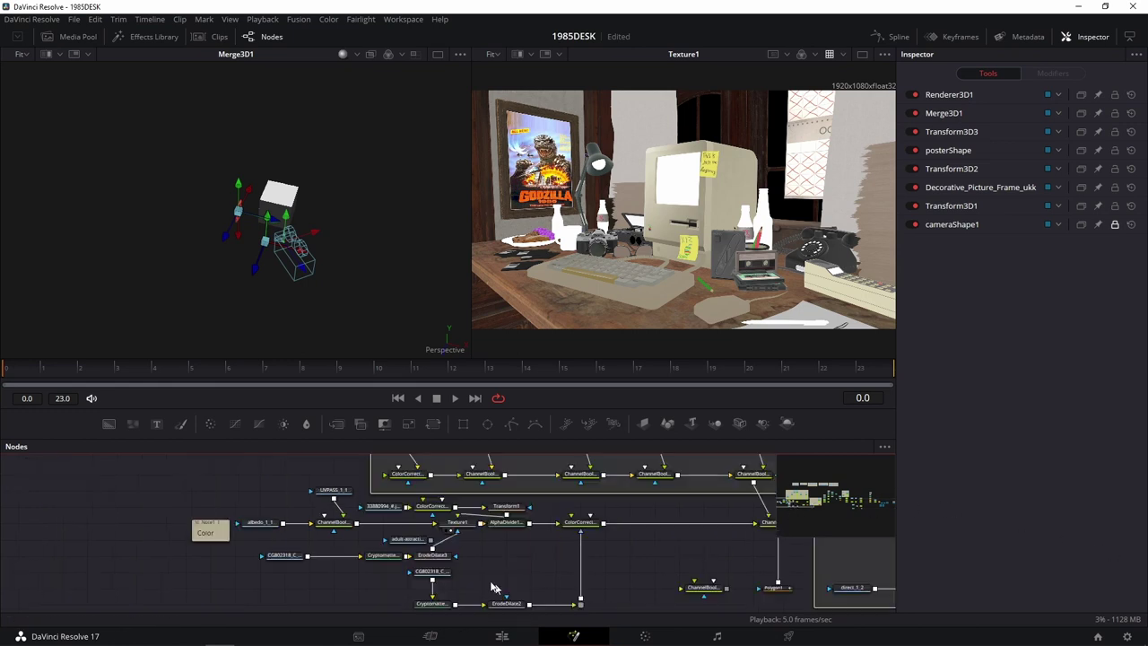
{"action": "scroll", "coordinate": [604, 508], "scroll_direction": "down", "scroll_amount": 3}
{"action": "scroll", "coordinate": [359, 559], "scroll_direction": "right", "scroll_amount": 3}
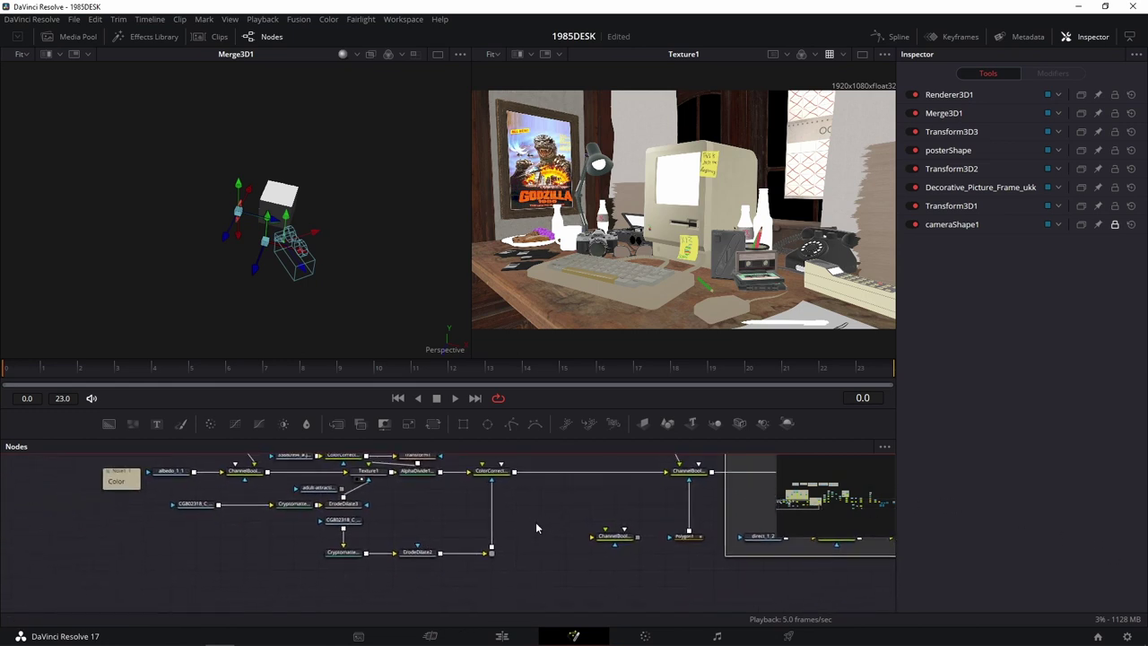
{"action": "left_click", "coordinate": [490, 480]}
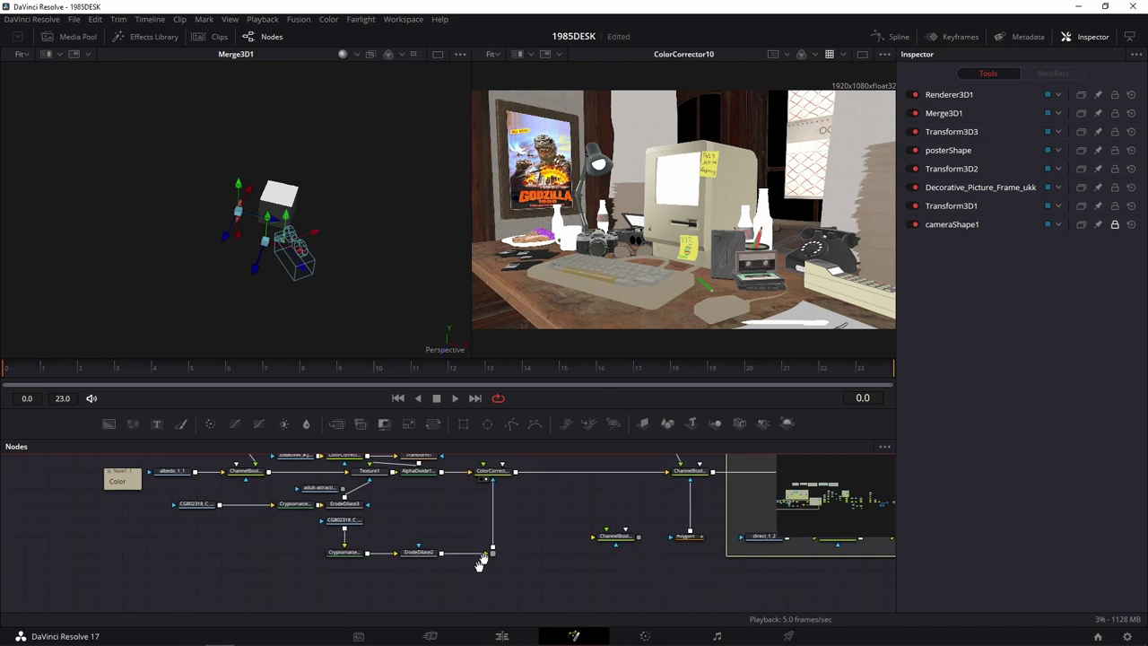
Step: Move the pasted 3D node group below the desk tree and preview Renderer3D1_1's white card
{"action": "left_click_drag", "start_coordinate": [480, 562], "coordinate": [376, 538]}
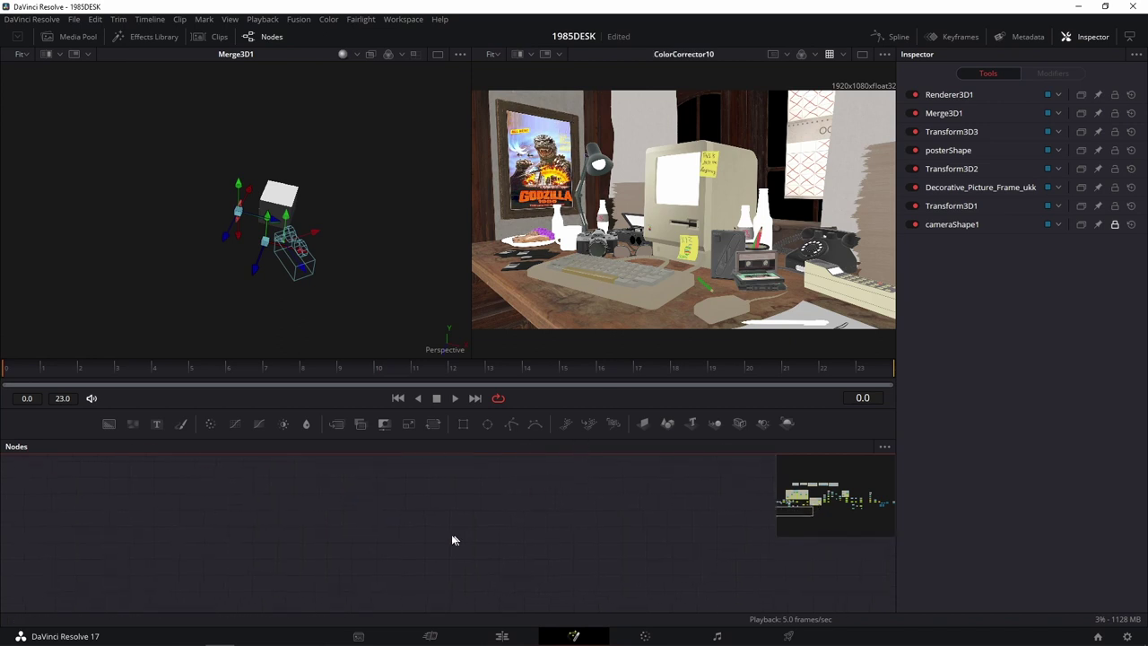
{"action": "left_click", "coordinate": [360, 525]}
{"action": "left_click_drag", "start_coordinate": [330, 567], "coordinate": [550, 518]}
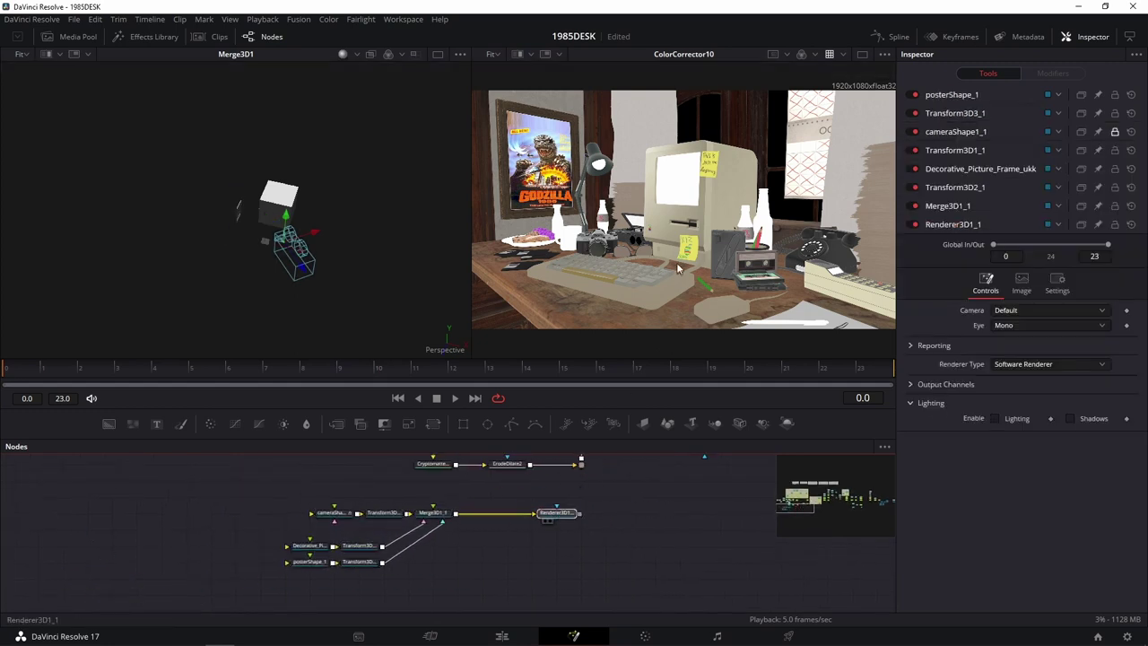
{"action": "left_click_drag", "start_coordinate": [557, 513], "coordinate": [678, 259]}
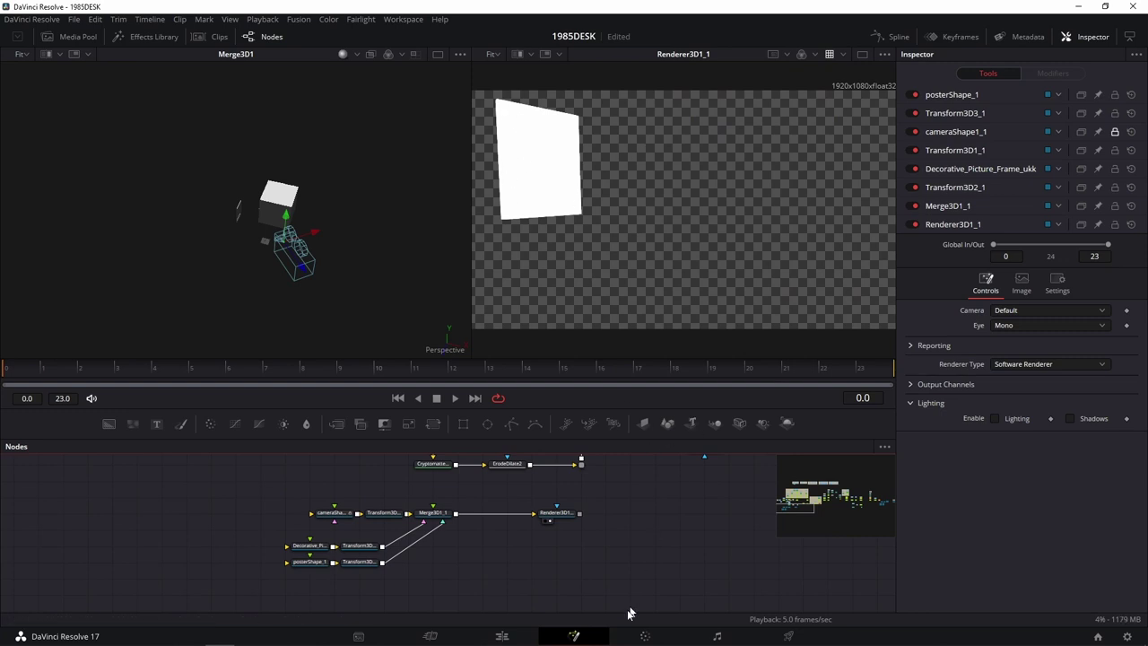
Step: Compare ColorCorrector10's desk composite with the Renderer3D1_1 output in the right viewer
{"action": "left_click_drag", "start_coordinate": [627, 538], "coordinate": [568, 596]}
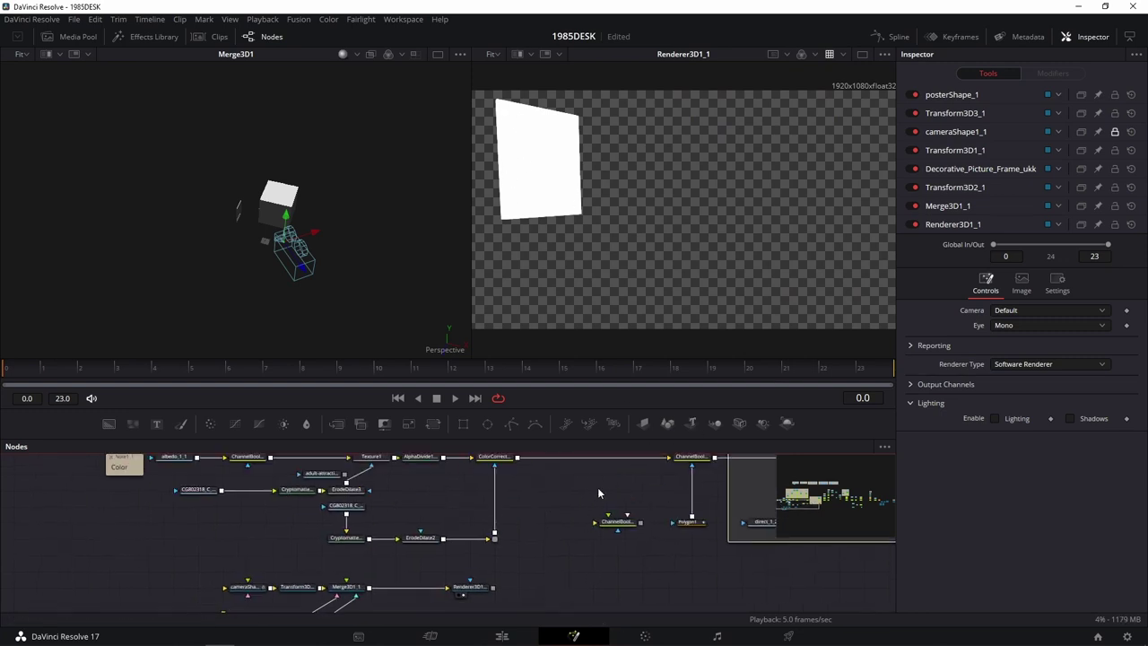
{"action": "left_click_drag", "start_coordinate": [493, 457], "coordinate": [611, 280]}
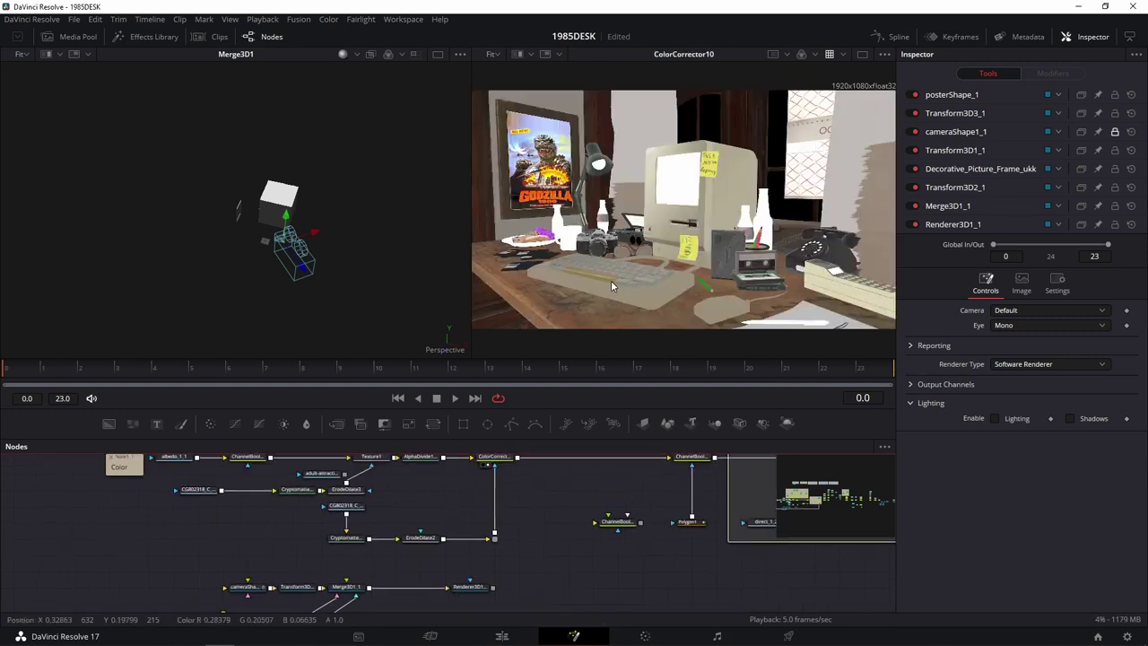
{"action": "left_click_drag", "start_coordinate": [486, 584], "coordinate": [614, 318]}
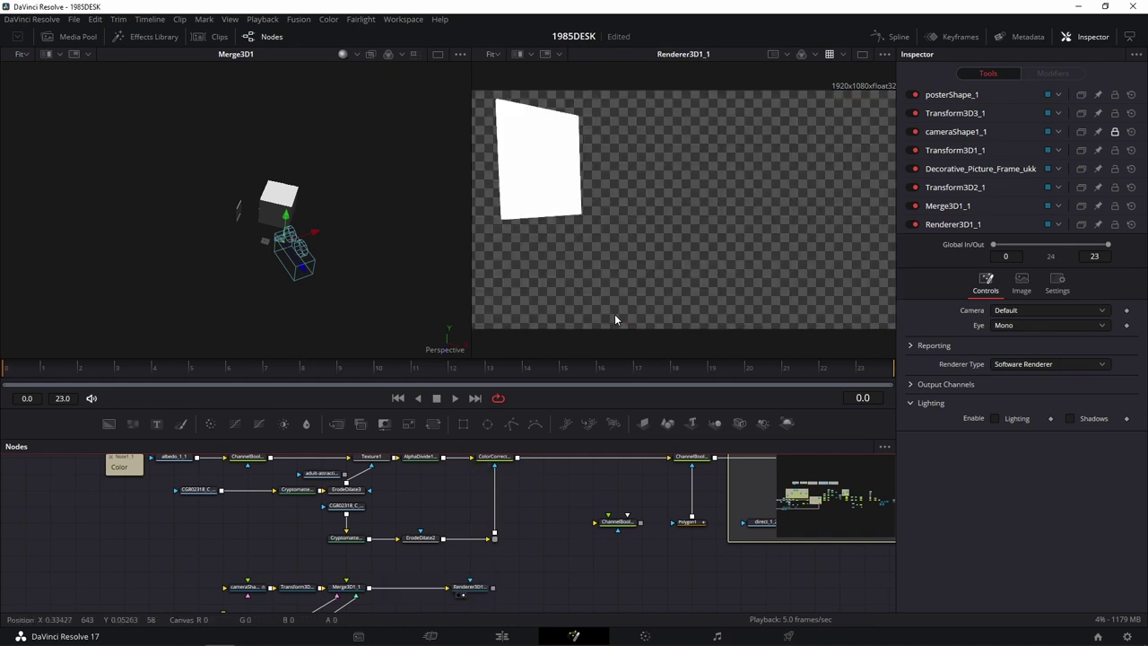
{"action": "left_click_drag", "start_coordinate": [504, 552], "coordinate": [468, 560]}
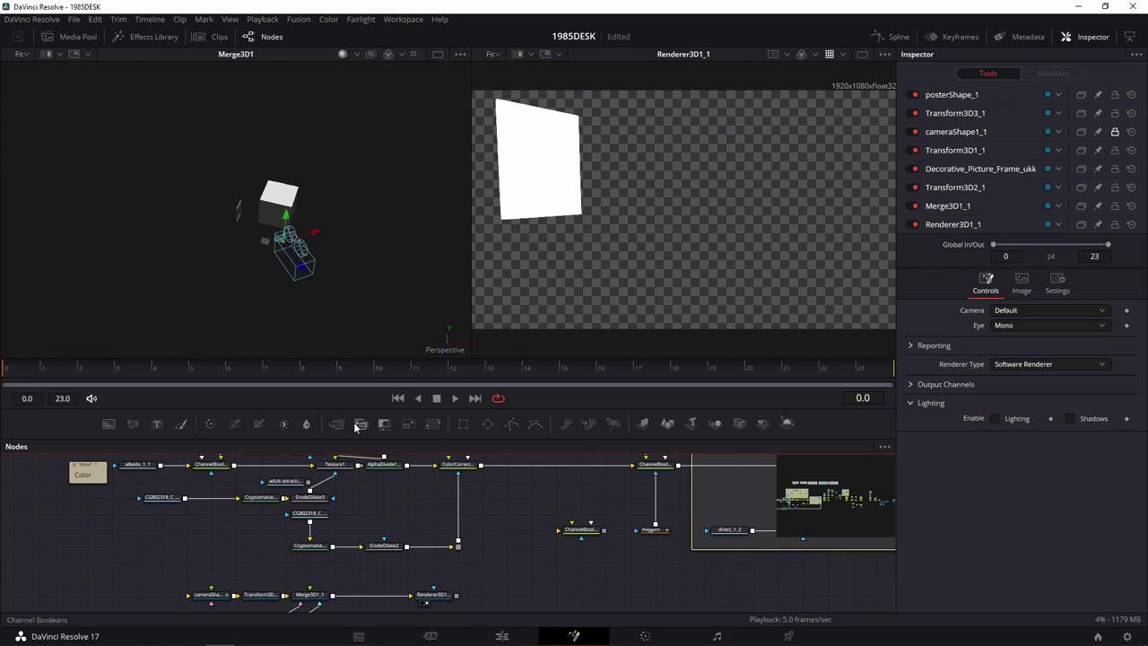
Step: Insert ChannelBooleans7 after ColorCorrector10 and preview its result
{"action": "left_click_drag", "start_coordinate": [356, 427], "coordinate": [522, 465]}
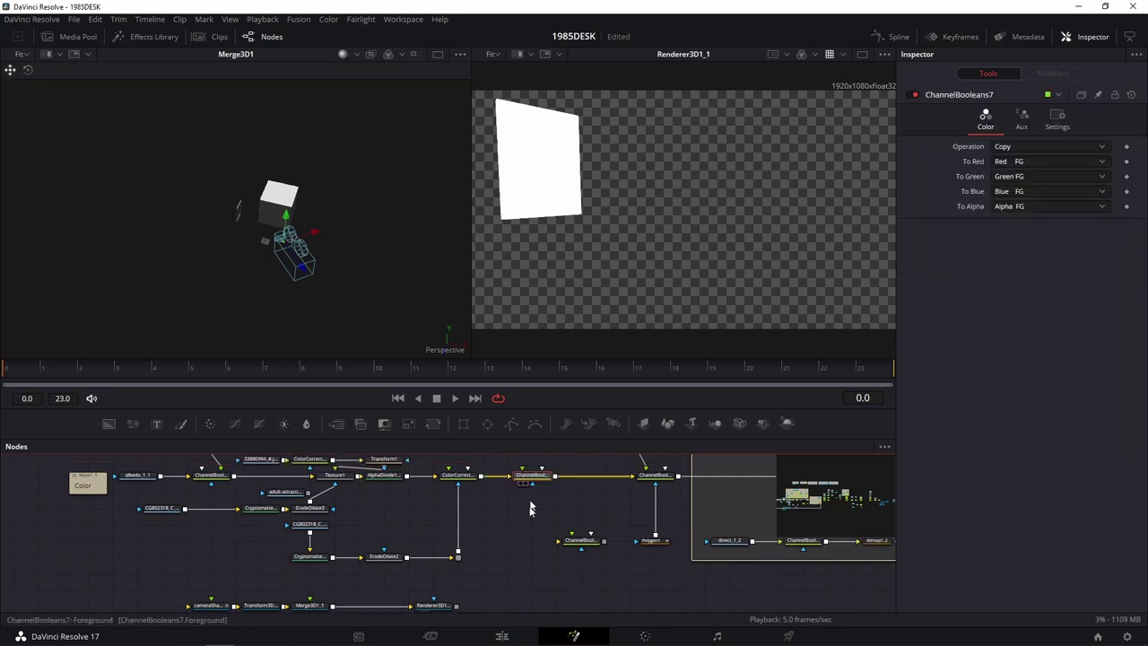
{"action": "scroll", "coordinate": [542, 507], "scroll_direction": "up", "scroll_amount": 4}
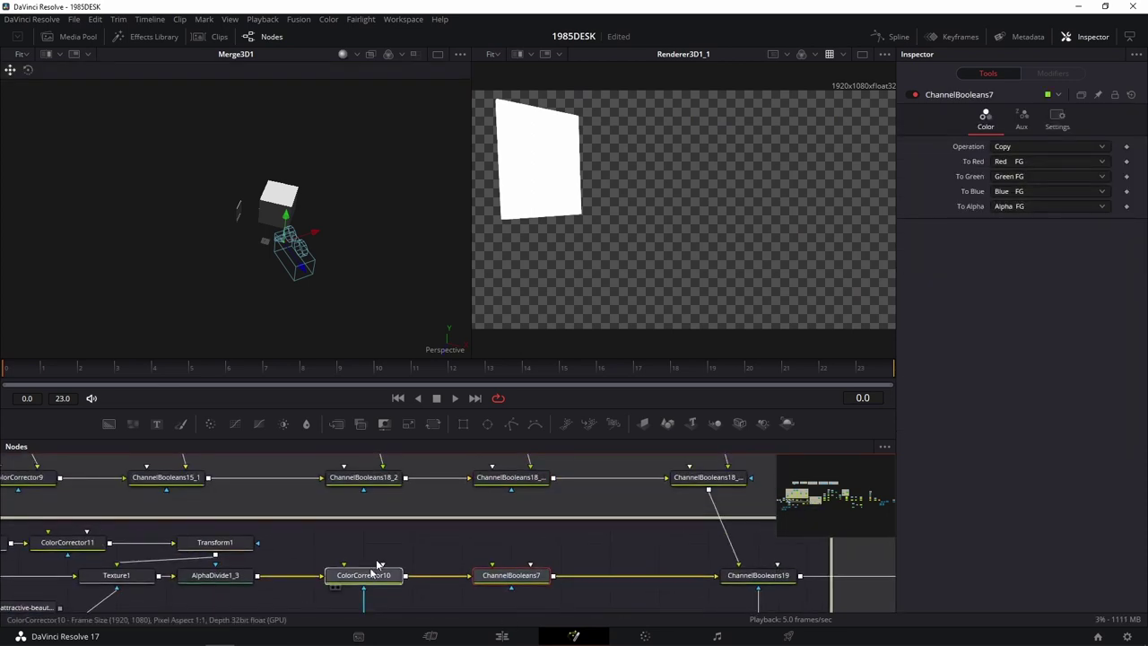
{"action": "key", "text": "2"}
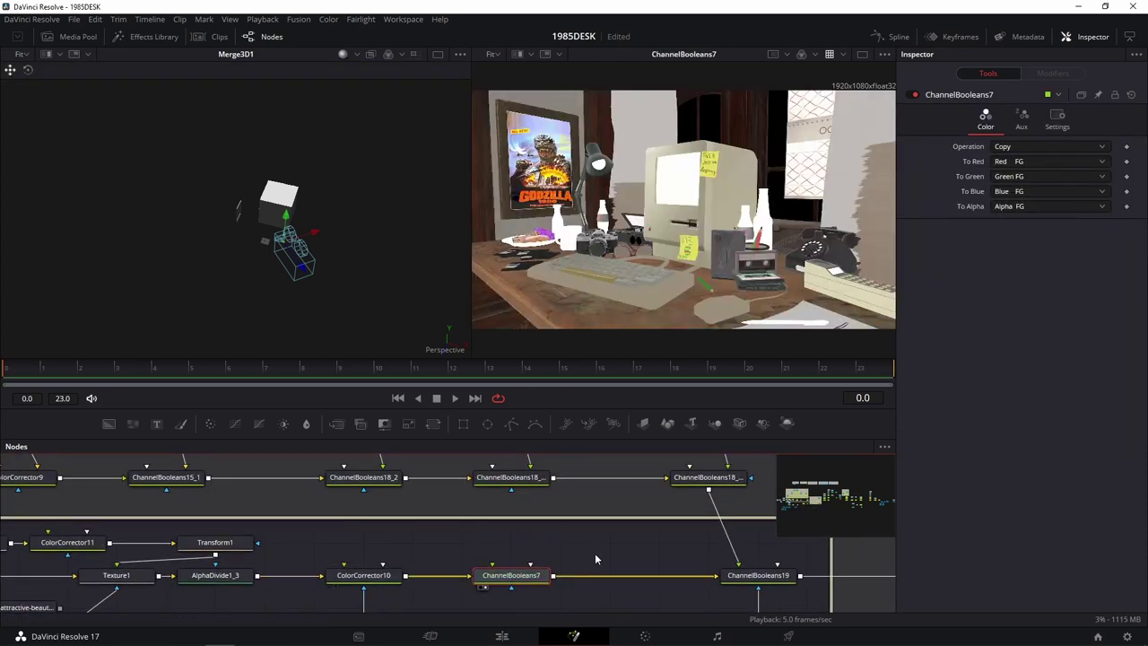
{"action": "scroll", "coordinate": [594, 559], "scroll_direction": "down", "scroll_amount": 2}
{"action": "scroll", "coordinate": [556, 538], "scroll_direction": "down", "scroll_amount": 2}
{"action": "scroll", "coordinate": [541, 523], "scroll_direction": "down", "scroll_amount": 2}
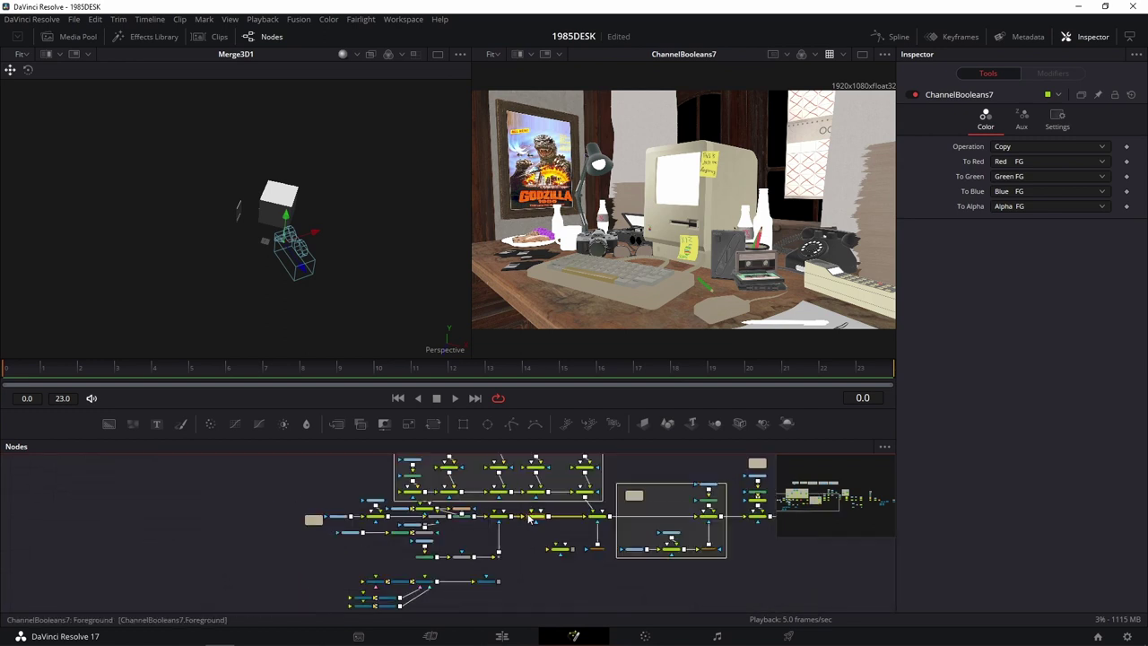
{"action": "scroll", "coordinate": [512, 569], "scroll_direction": "up", "scroll_amount": 3}
Step: Enlarge the Nodes panel and wire Renderer3D1_1's output into ChannelBooleans7
{"action": "mouse_move", "coordinate": [512, 569]}
{"action": "left_mouse_down"}
{"action": "mouse_move", "coordinate": [380, 578]}
{"action": "mouse_move", "coordinate": [404, 544]}
{"action": "left_mouse_up"}
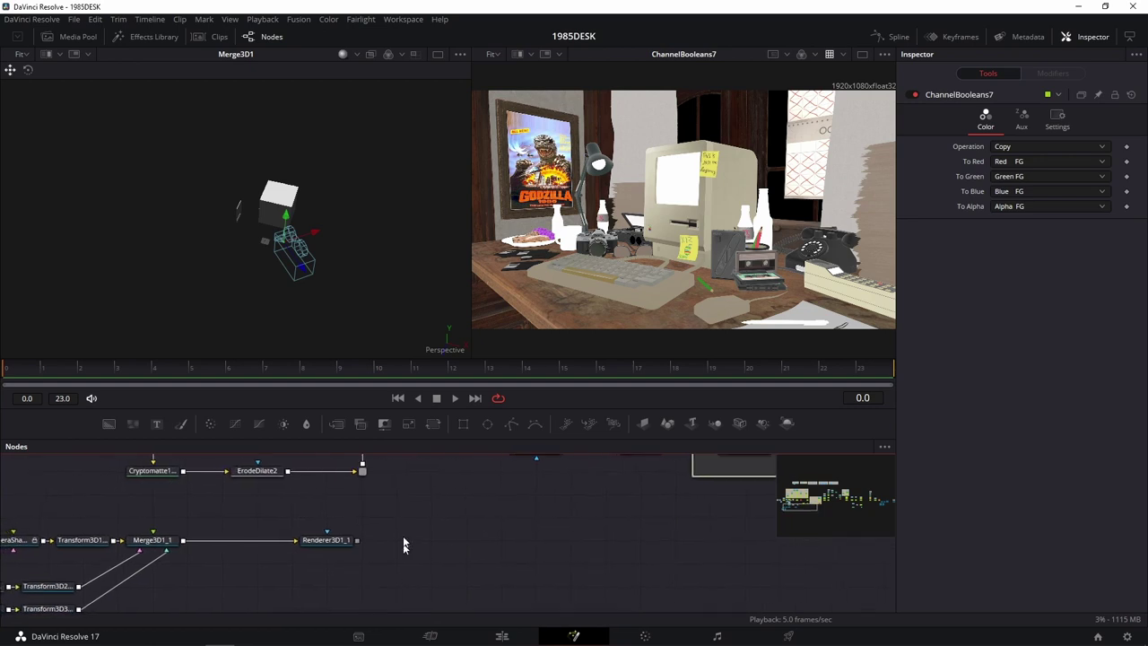
{"action": "left_click_drag", "start_coordinate": [403, 437], "coordinate": [403, 360]}
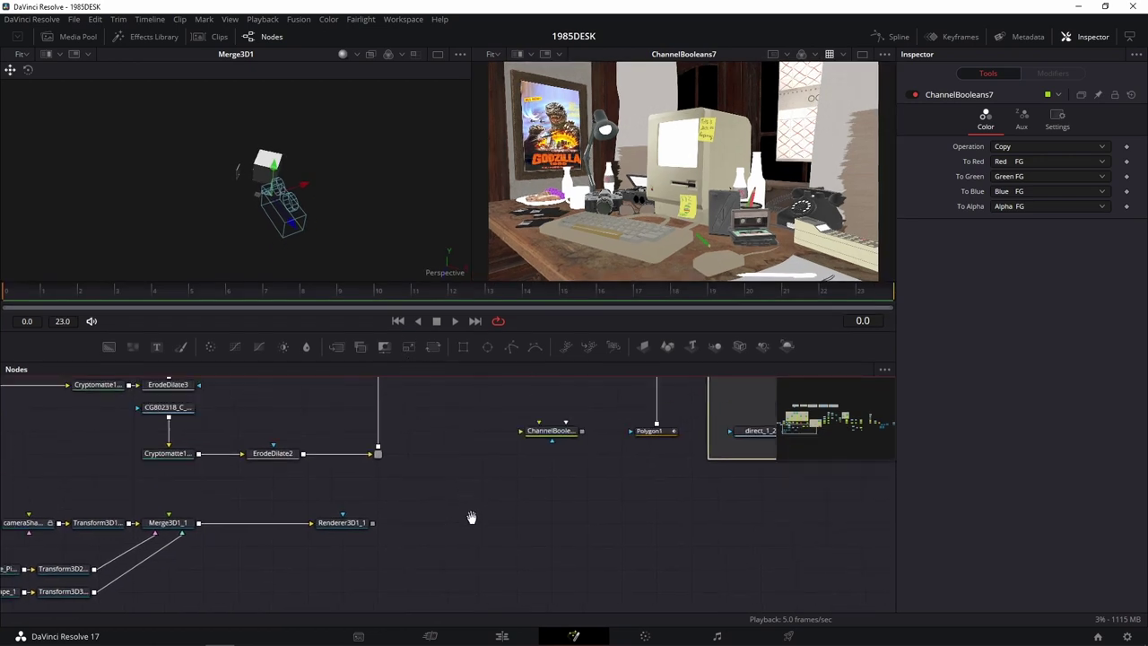
{"action": "scroll", "coordinate": [400, 549], "scroll_direction": "up", "scroll_amount": 3}
{"action": "scroll", "coordinate": [439, 577], "scroll_direction": "up", "scroll_amount": 3}
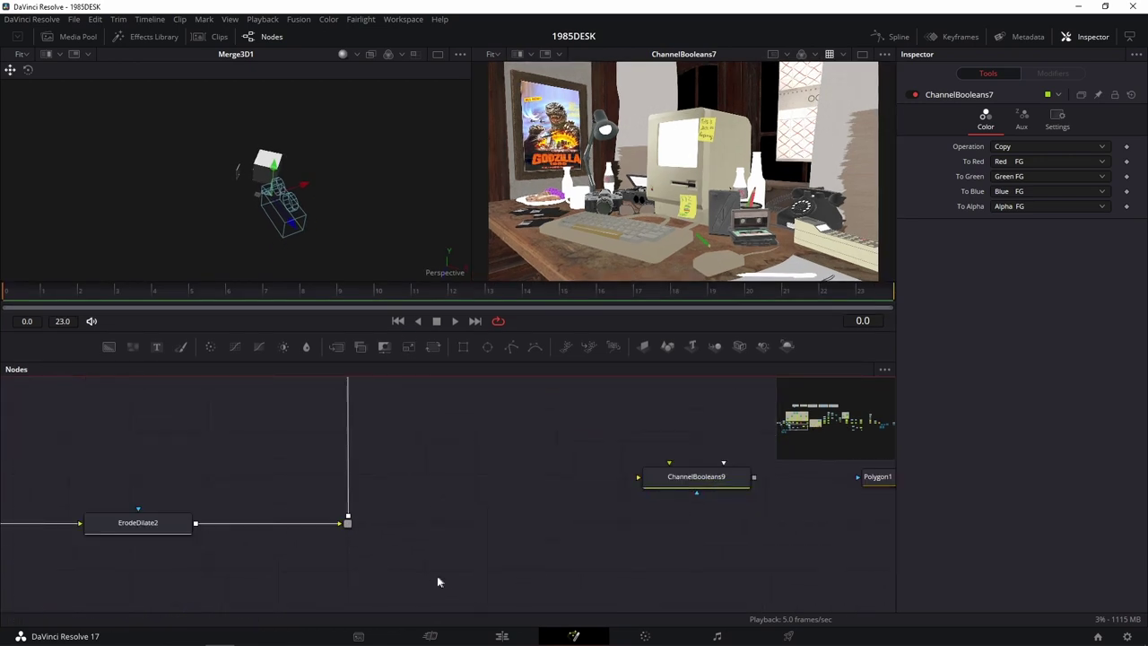
{"action": "scroll", "coordinate": [448, 484], "scroll_direction": "down", "scroll_amount": 6}
{"action": "scroll", "coordinate": [395, 475], "scroll_direction": "up", "scroll_amount": 2}
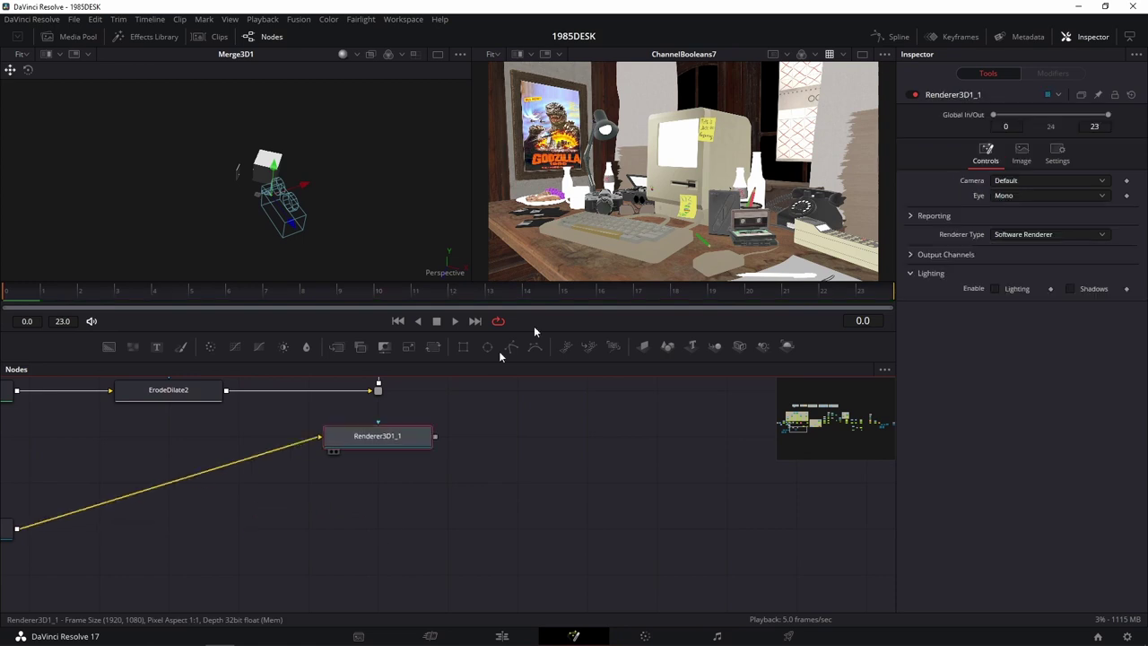
{"action": "left_click_drag", "start_coordinate": [325, 537], "coordinate": [628, 197]}
{"action": "scroll", "coordinate": [437, 514], "scroll_direction": "up", "scroll_amount": 3}
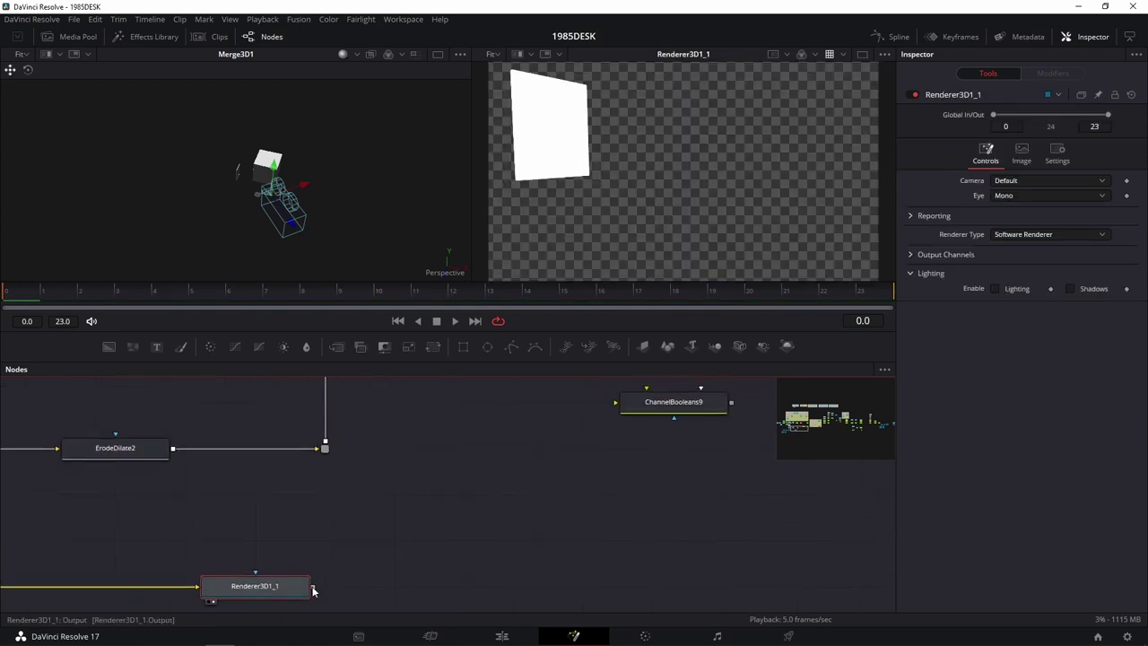
{"action": "mouse_move", "coordinate": [313, 590]}
{"action": "left_mouse_down"}
{"action": "mouse_move", "coordinate": [533, 531]}
{"action": "mouse_move", "coordinate": [614, 203]}
{"action": "left_mouse_up"}
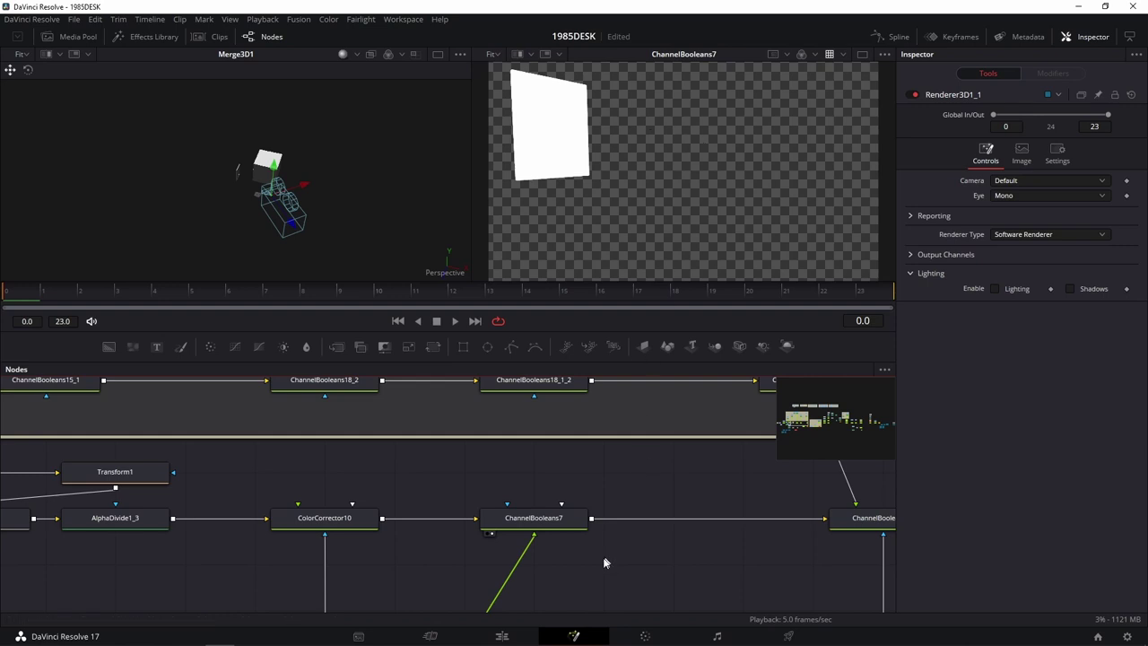
Step: Set ChannelBooleans7's To Alpha source to Do Nothing
{"action": "left_click", "coordinate": [558, 520]}
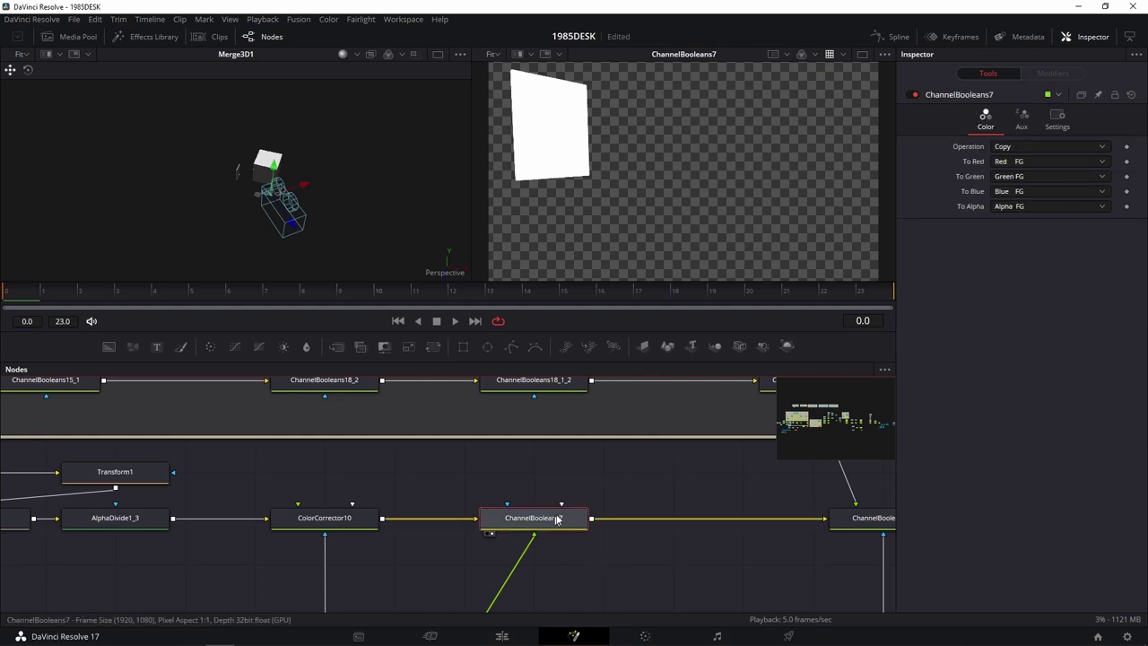
{"action": "left_click", "coordinate": [1029, 207]}
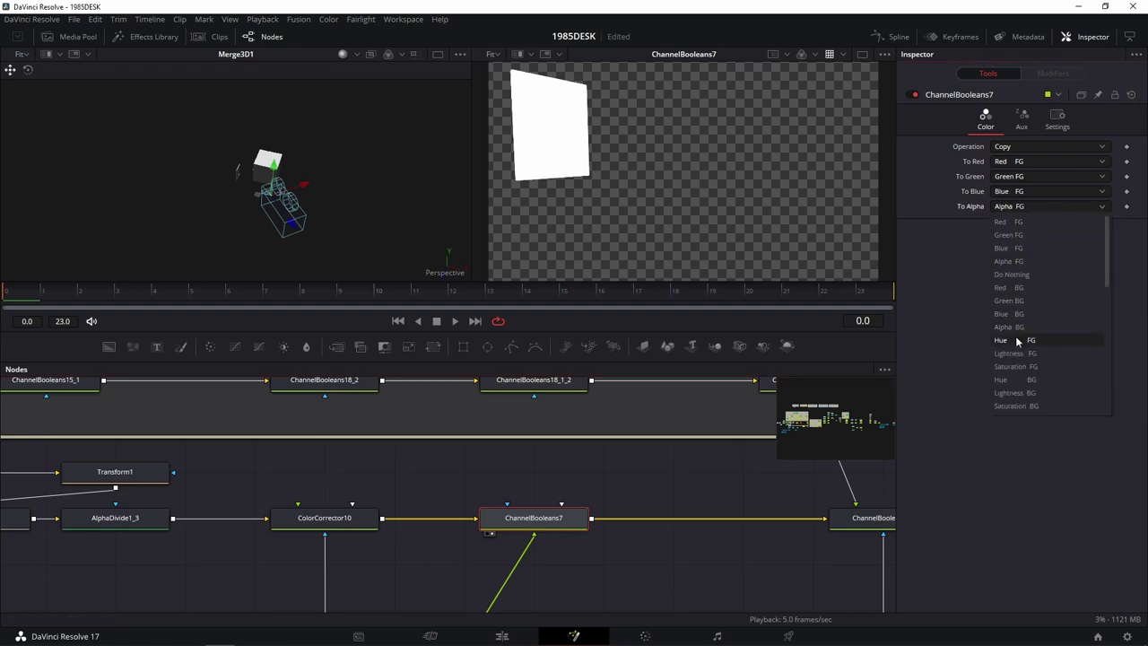
{"action": "left_click", "coordinate": [1033, 275]}
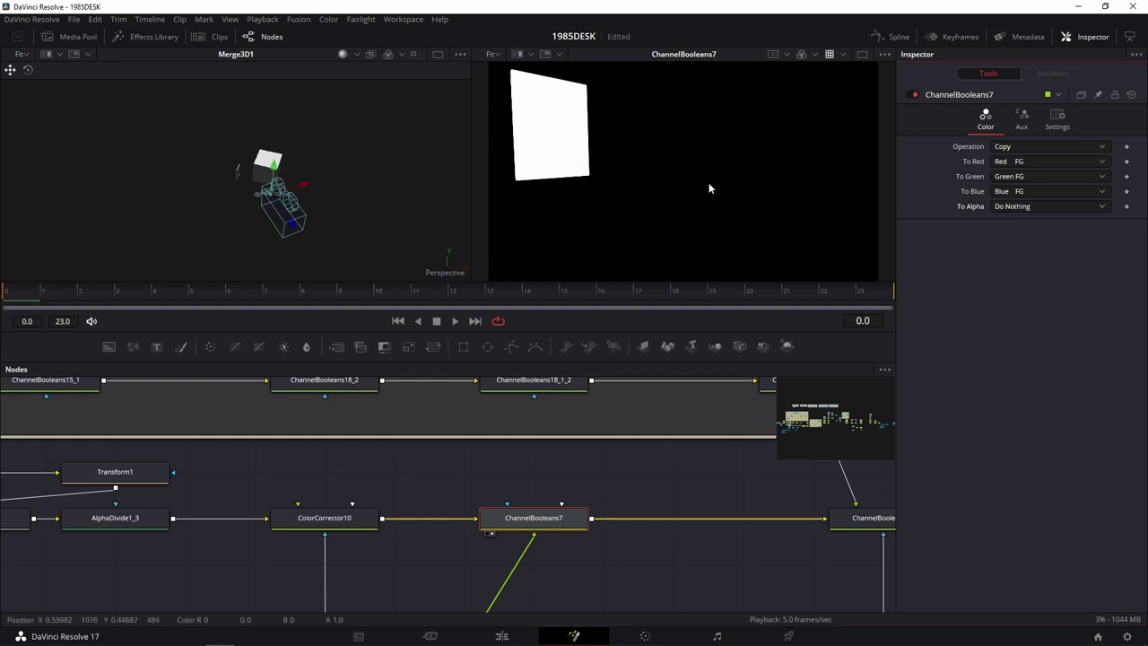
{"action": "left_click", "coordinate": [1019, 209]}
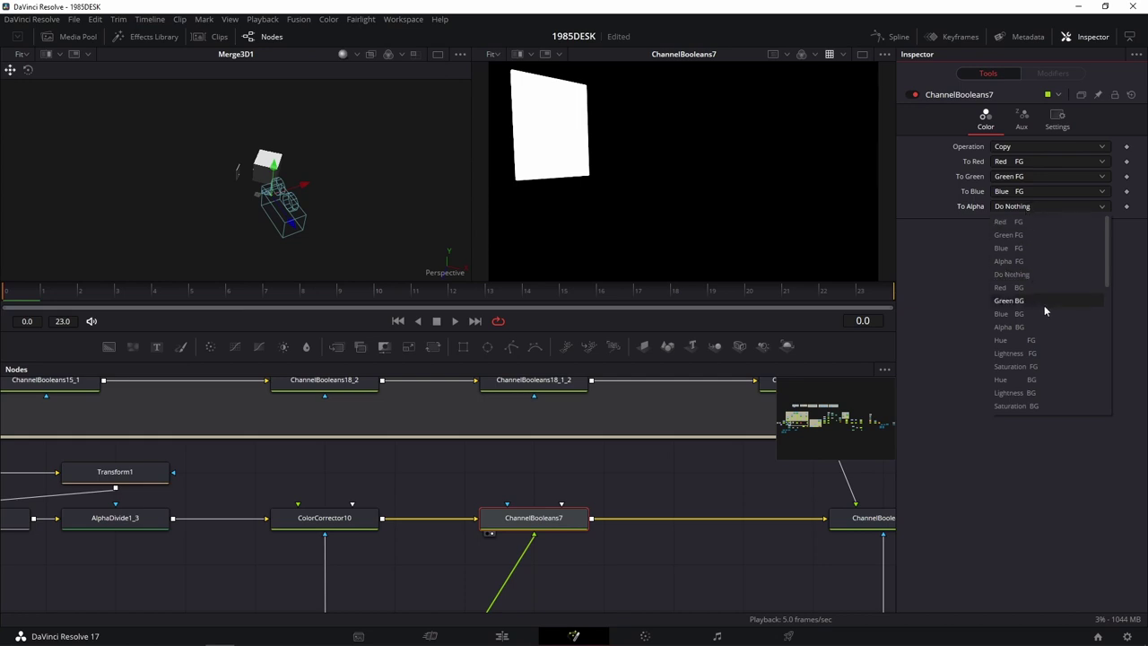
{"action": "key", "text": "Escape"}
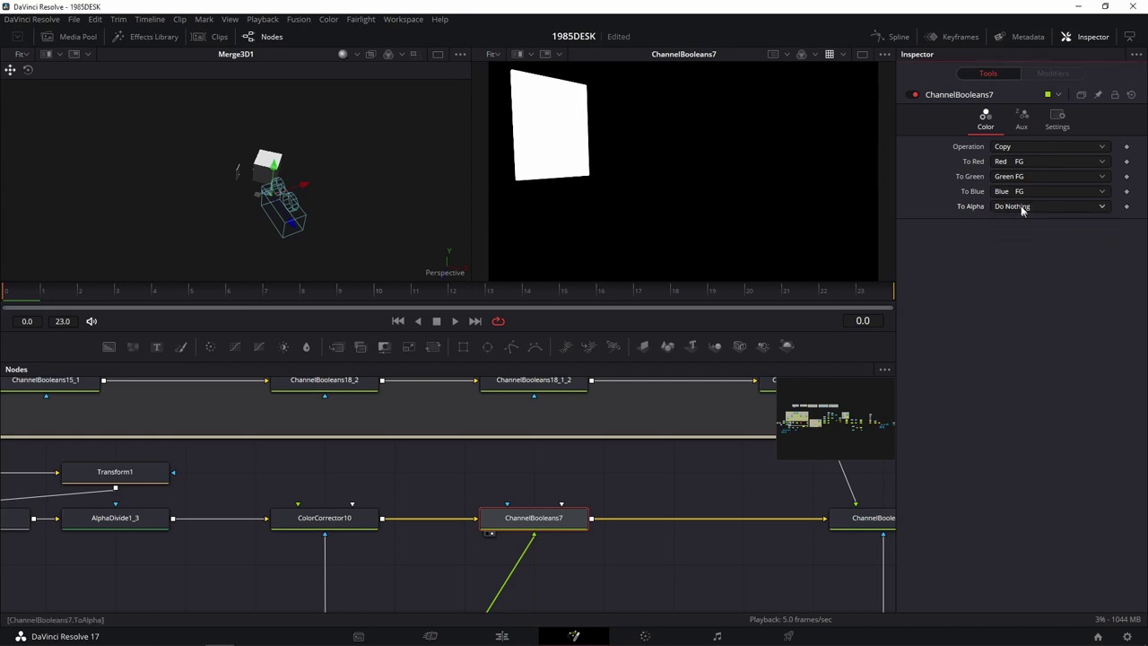
Step: Try Alpha BG for To Alpha, then restore it to Alpha FG
{"action": "left_click", "coordinate": [1022, 208]}
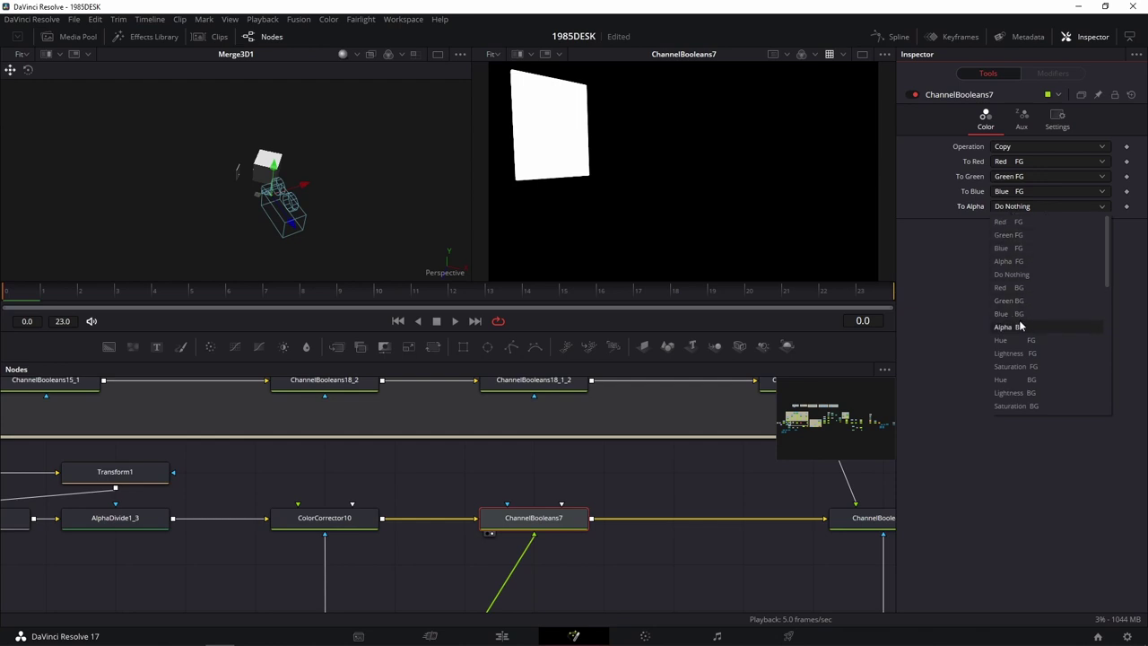
{"action": "left_click", "coordinate": [1020, 325]}
{"action": "left_click", "coordinate": [1009, 206]}
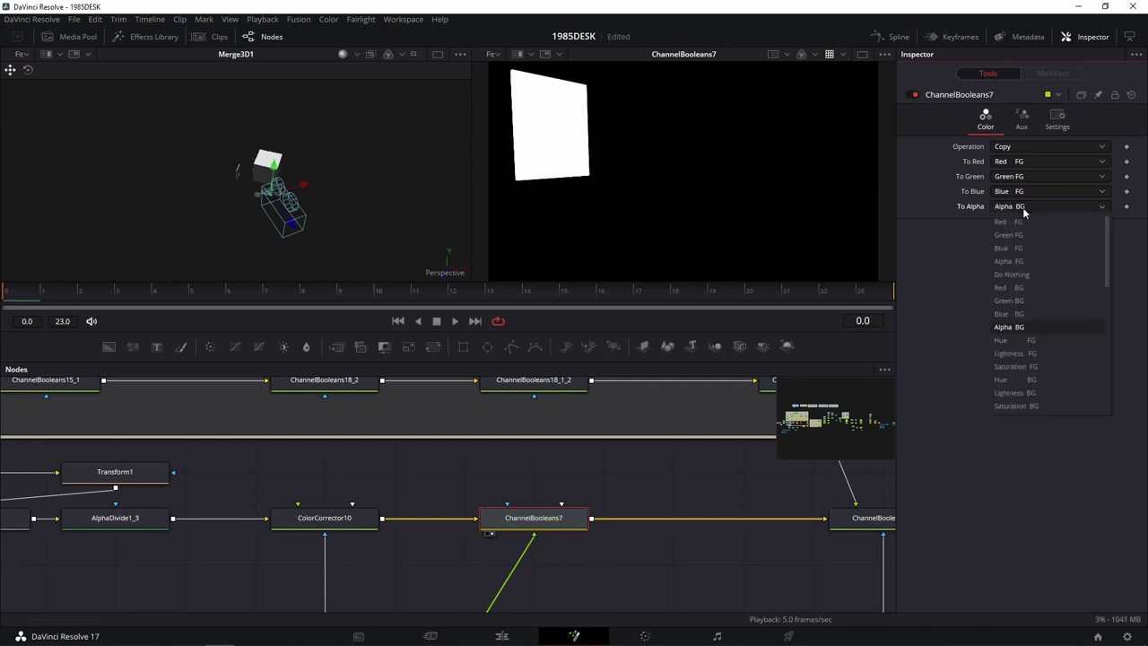
{"action": "left_click", "coordinate": [1025, 261]}
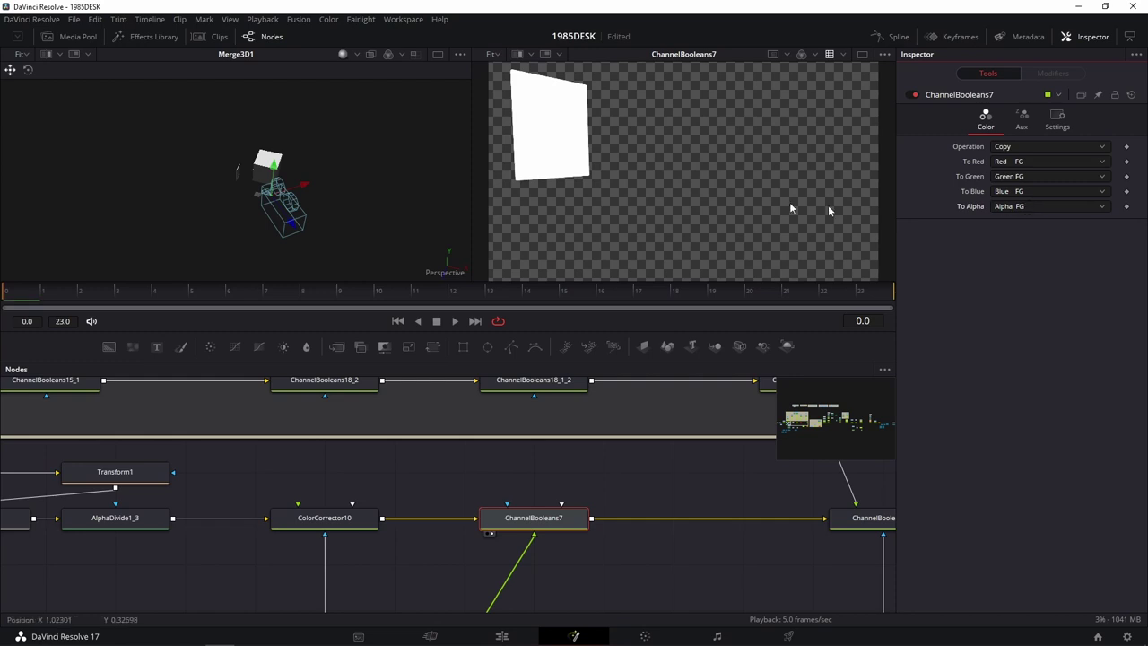
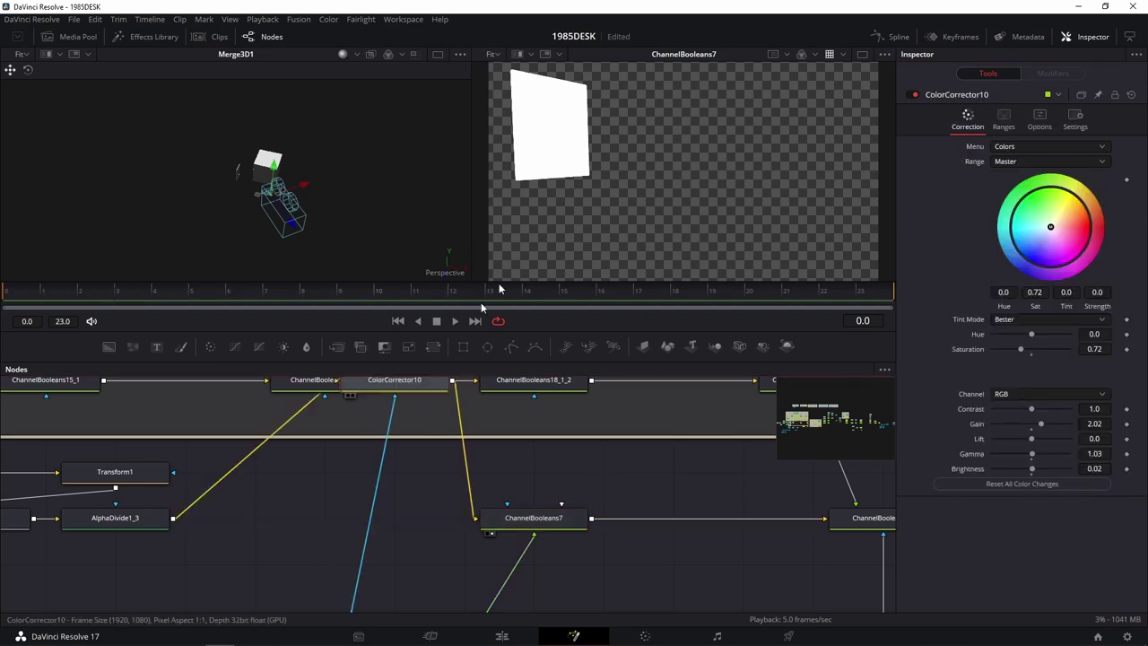
Step: View ColorCorrector10 in the right viewer, keeping the viewer on full colour channels
{"action": "left_click_drag", "start_coordinate": [337, 526], "coordinate": [708, 125]}
{"action": "left_click", "coordinate": [786, 54]}
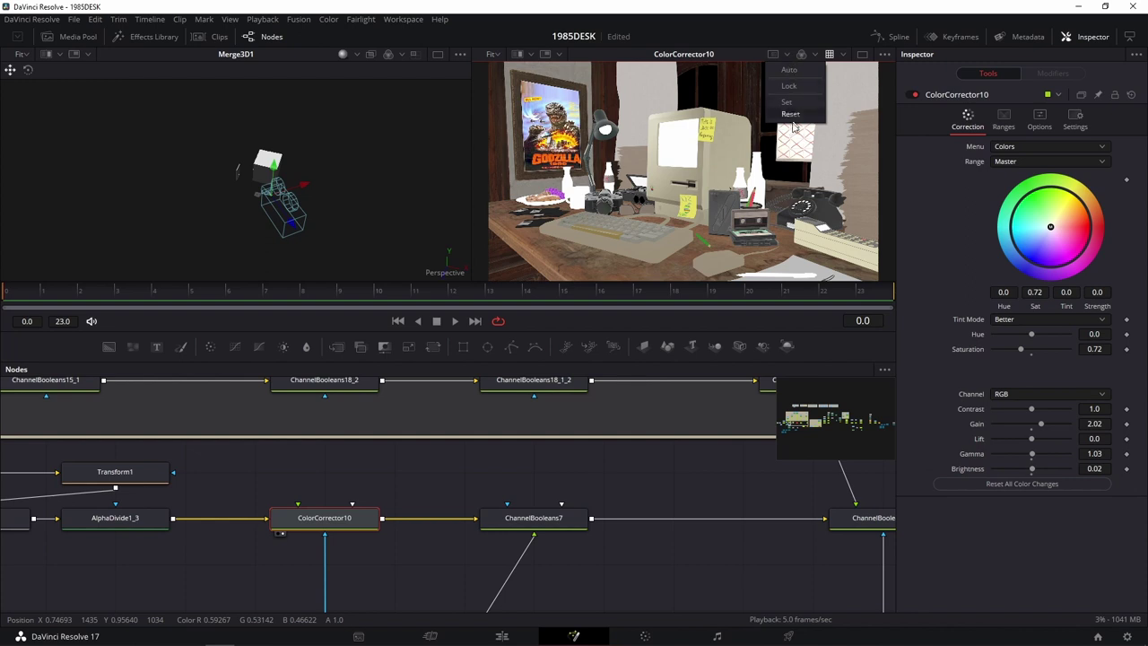
{"action": "left_click", "coordinate": [814, 56]}
{"action": "left_click", "coordinate": [814, 55]}
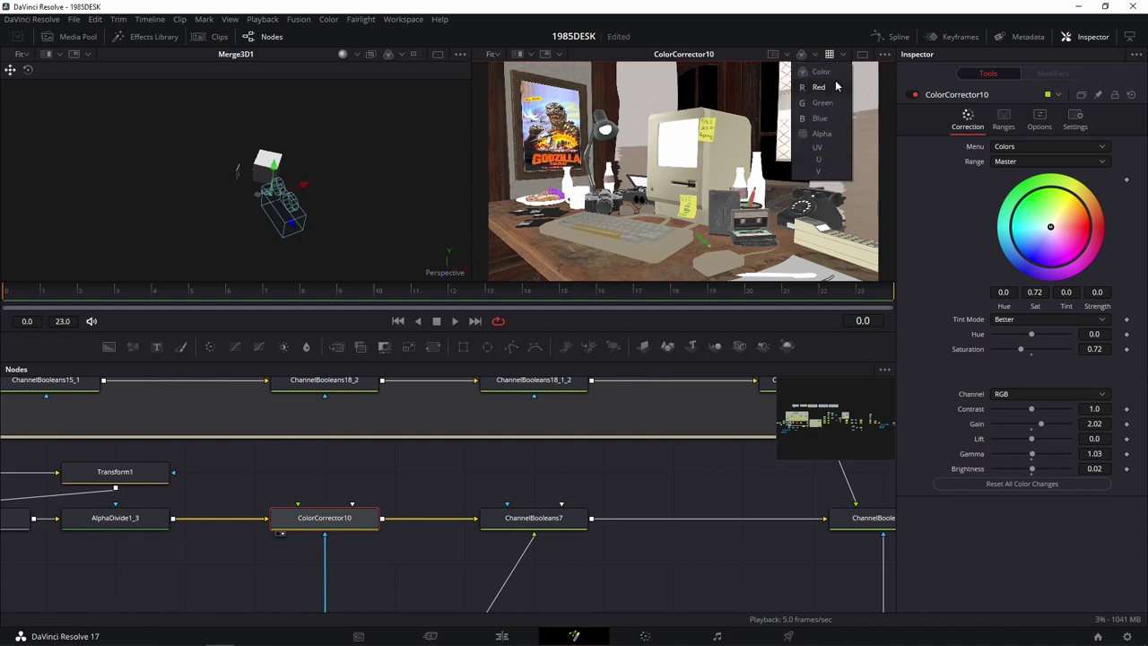
{"action": "left_click", "coordinate": [617, 520]}
Step: Show ChannelBooleans7 in the right viewer and bring up its Settings options
{"action": "left_click", "coordinate": [531, 516]}
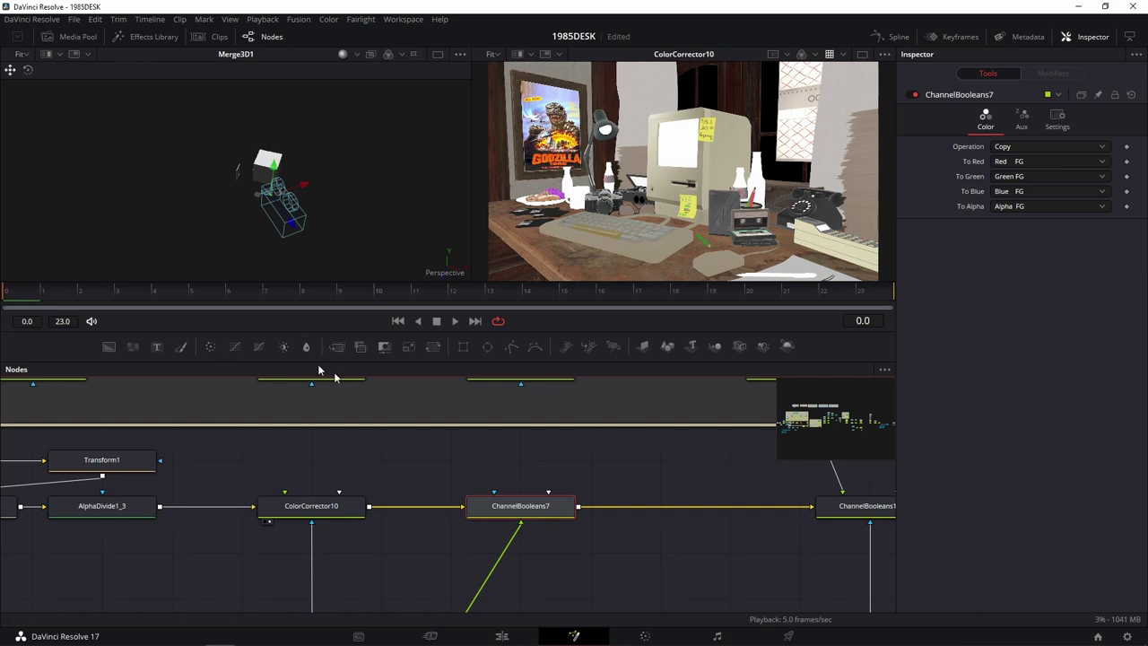
{"action": "mouse_move", "coordinate": [531, 515]}
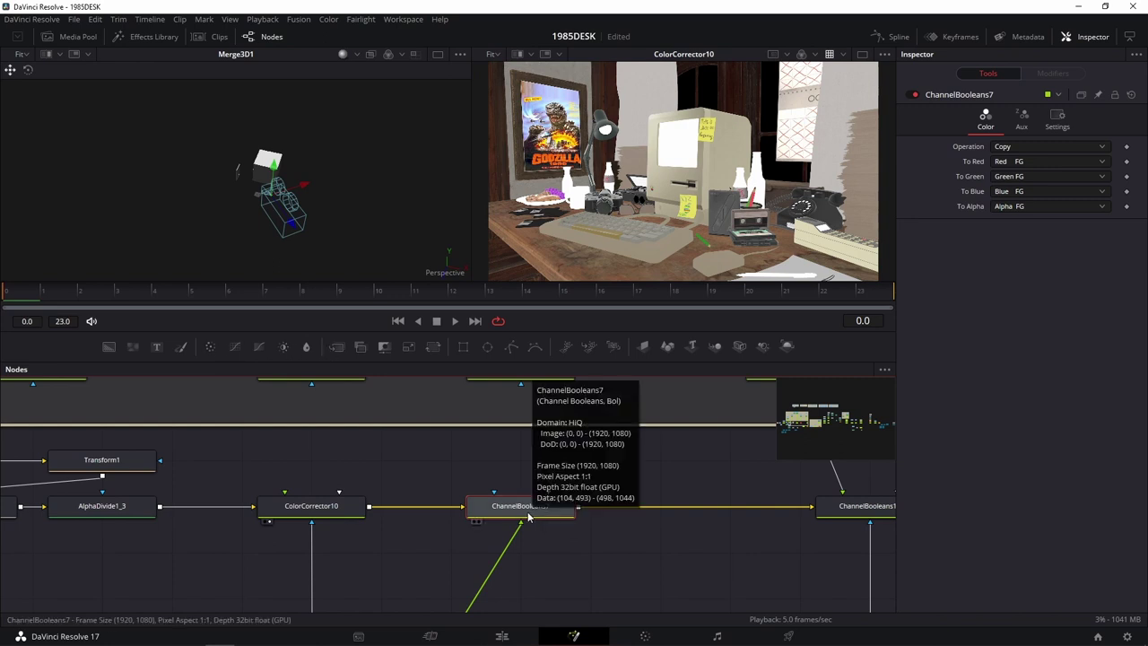
{"action": "left_click_drag", "start_coordinate": [529, 516], "coordinate": [636, 193]}
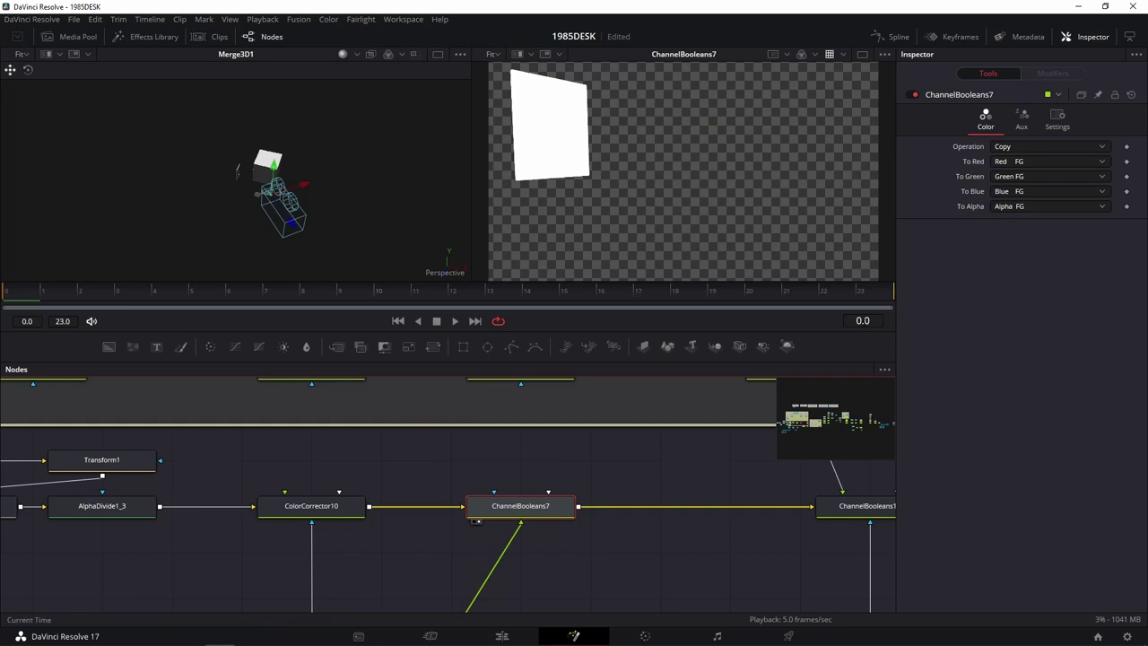
{"action": "left_click", "coordinate": [1023, 124]}
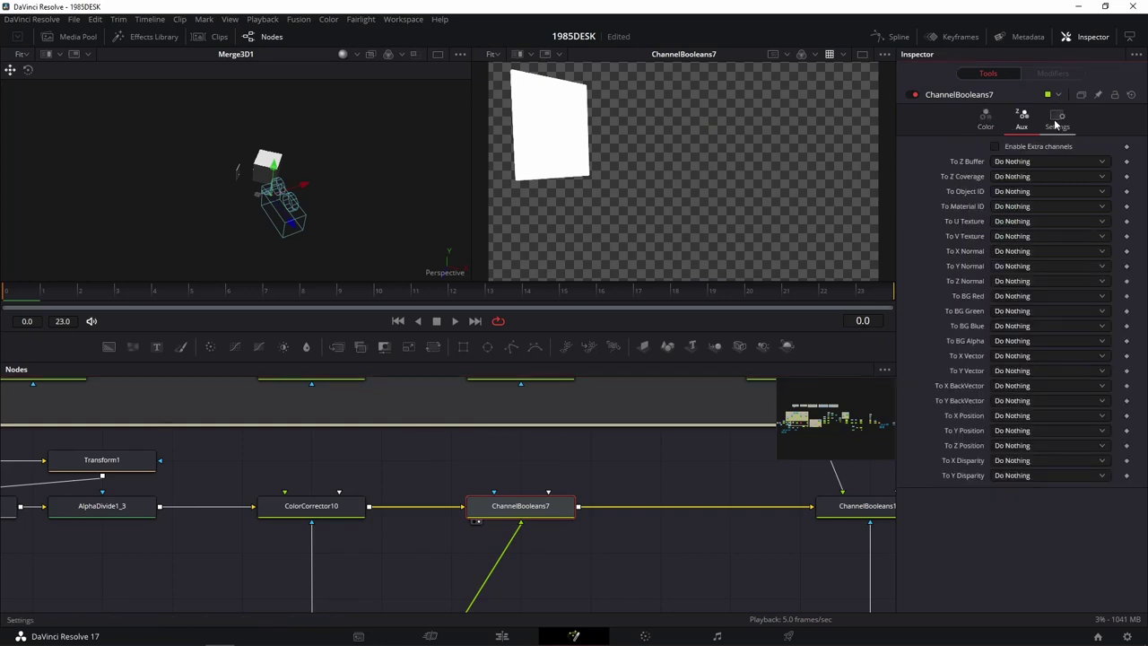
{"action": "left_click", "coordinate": [1056, 122]}
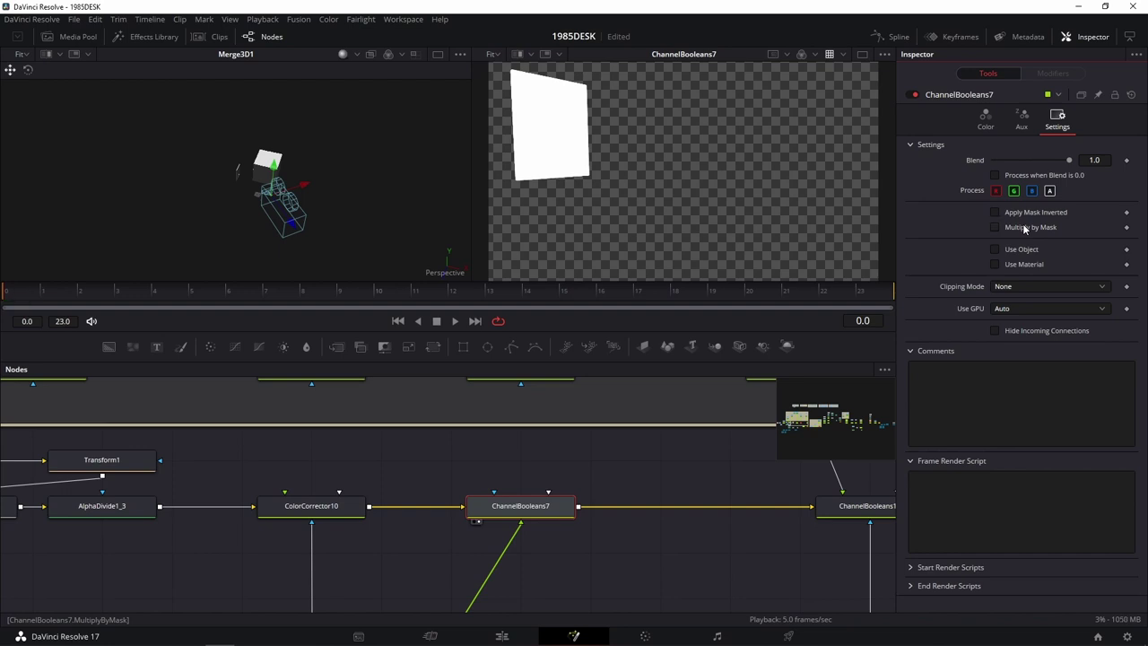
Step: Toggle red, green and blue processing off and back on to test ChannelBooleans7
{"action": "left_click", "coordinate": [1022, 213]}
{"action": "left_click", "coordinate": [995, 190]}
{"action": "left_click", "coordinate": [1014, 191]}
{"action": "left_click", "coordinate": [1032, 191]}
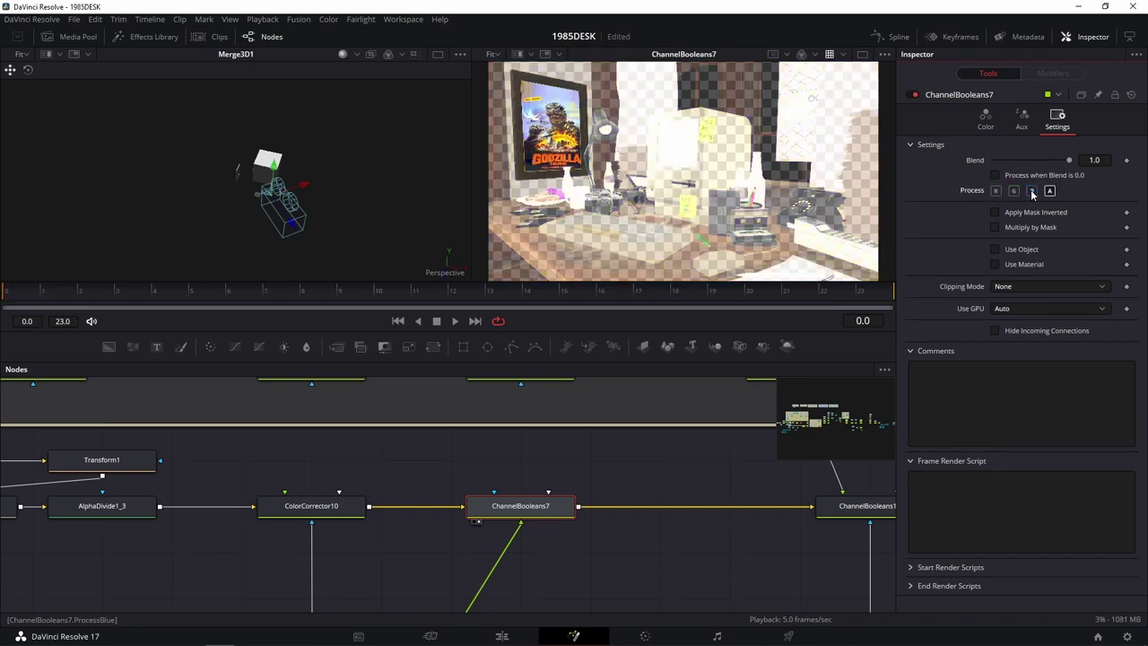
{"action": "left_click", "coordinate": [1032, 191]}
{"action": "left_click", "coordinate": [996, 190]}
{"action": "left_click", "coordinate": [1013, 191]}
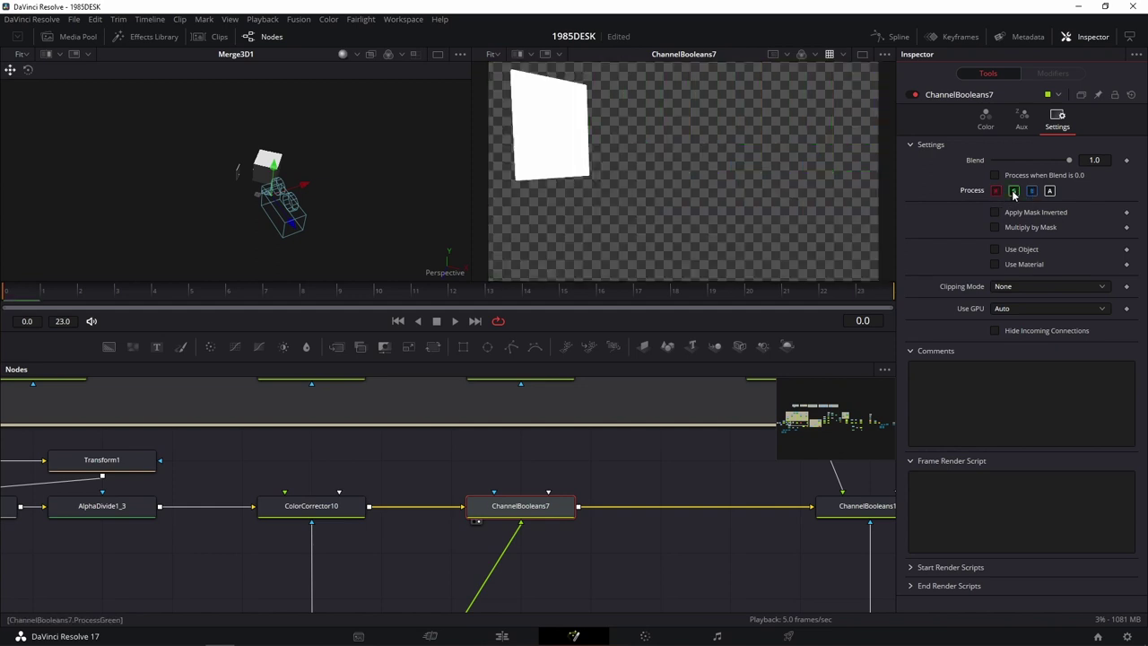
Step: Compare the result with alpha processing on and off, then bring up the Operation mode list
{"action": "left_click", "coordinate": [1049, 191]}
{"action": "left_click", "coordinate": [1049, 191]}
{"action": "left_click", "coordinate": [1049, 191]}
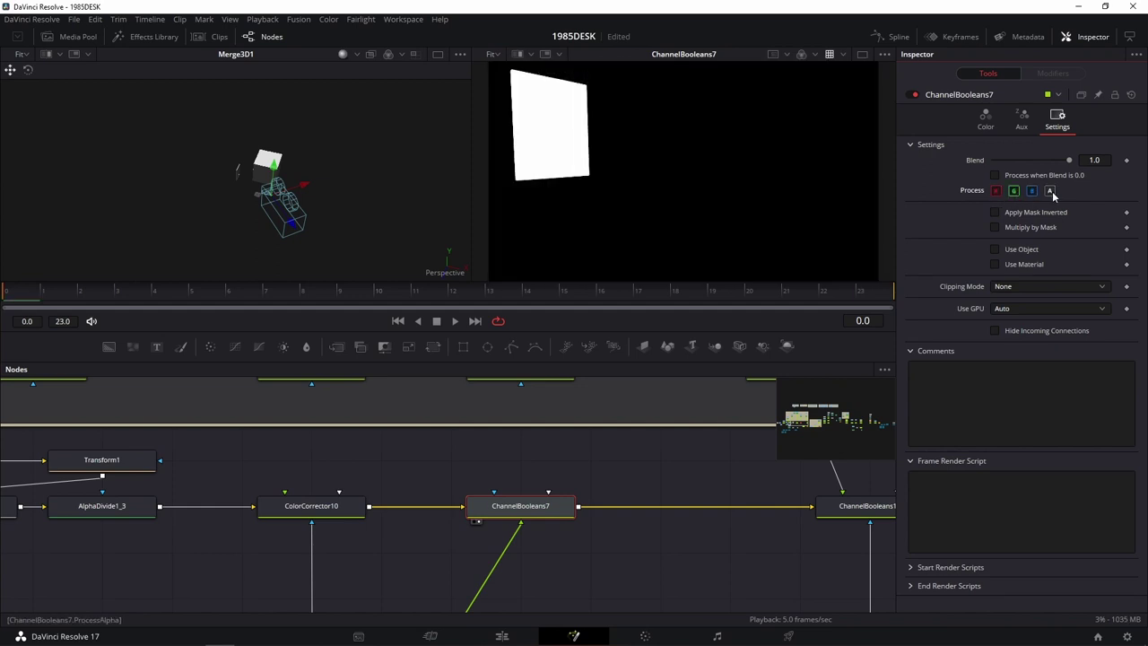
{"action": "left_click", "coordinate": [1049, 191]}
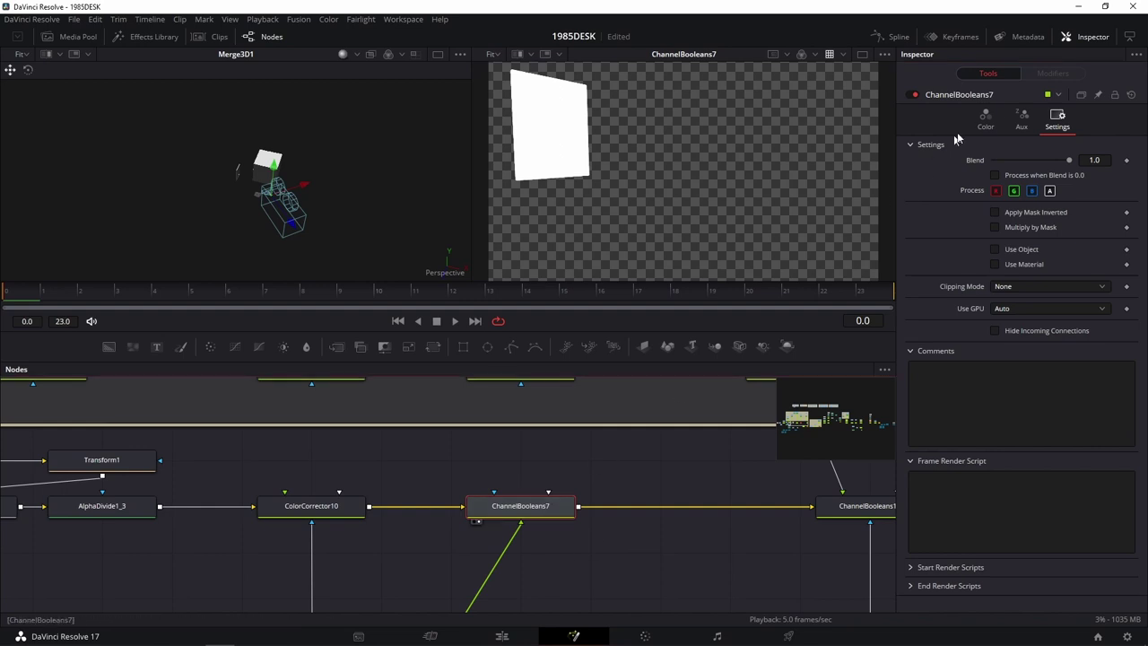
{"action": "left_click", "coordinate": [985, 119]}
{"action": "left_click", "coordinate": [1002, 146]}
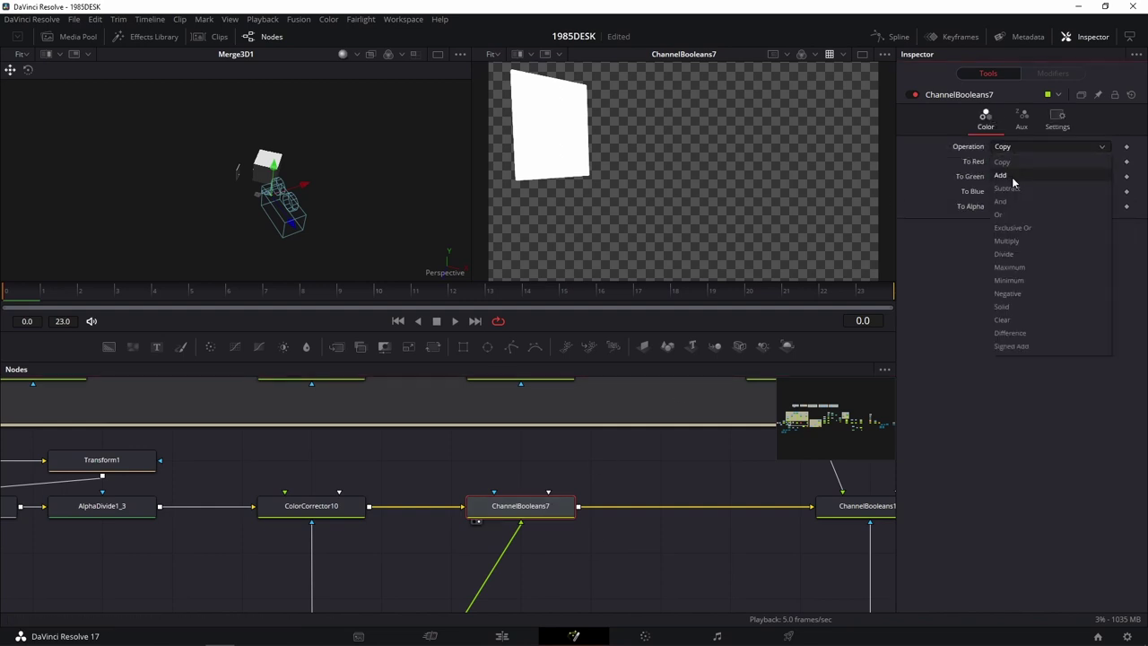
Step: Set ChannelBooleans7 Operation to Add with To Alpha on Do Nothing, briefly comparing against Copy
{"action": "left_click", "coordinate": [1012, 178]}
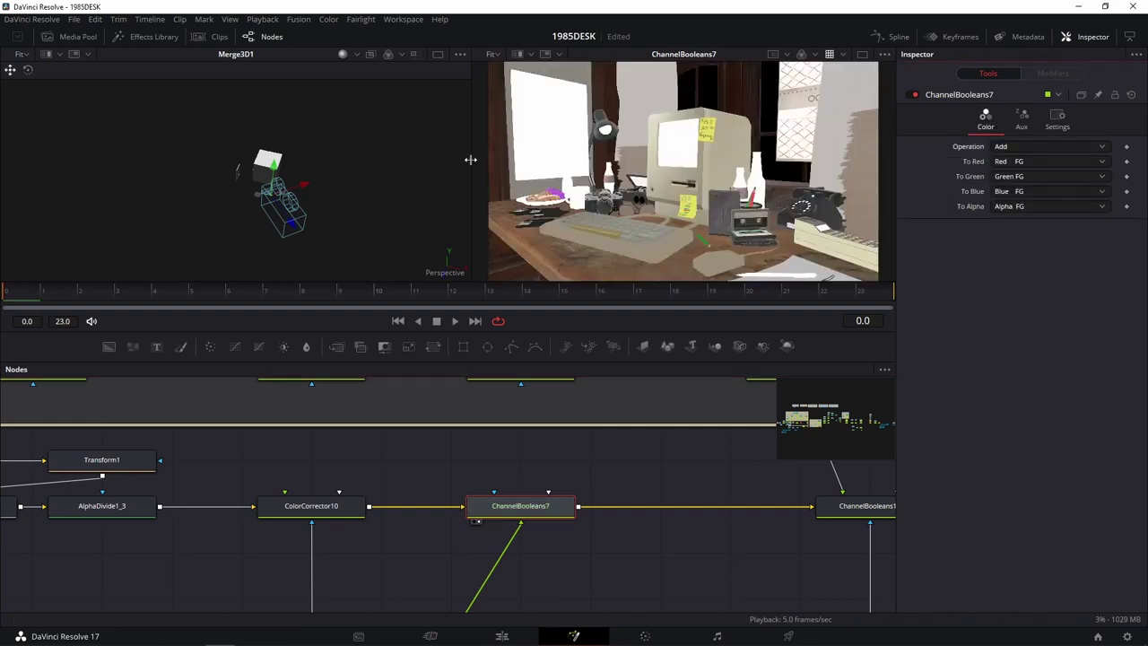
{"action": "left_click", "coordinate": [1024, 207]}
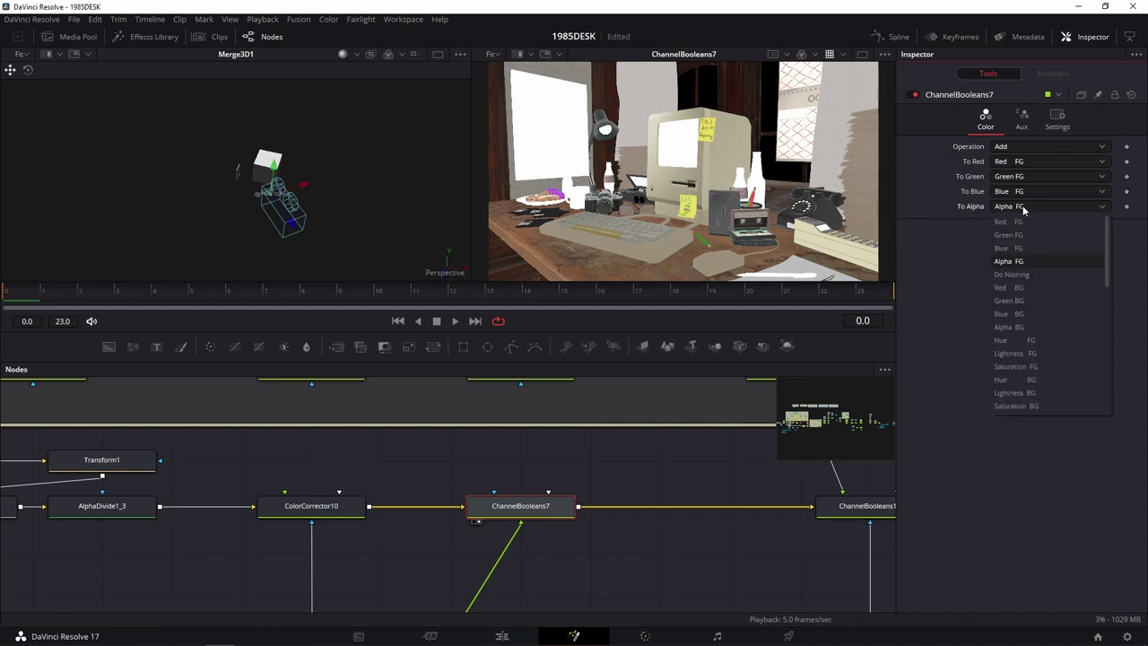
{"action": "left_click", "coordinate": [1009, 274]}
{"action": "left_click", "coordinate": [1013, 146]}
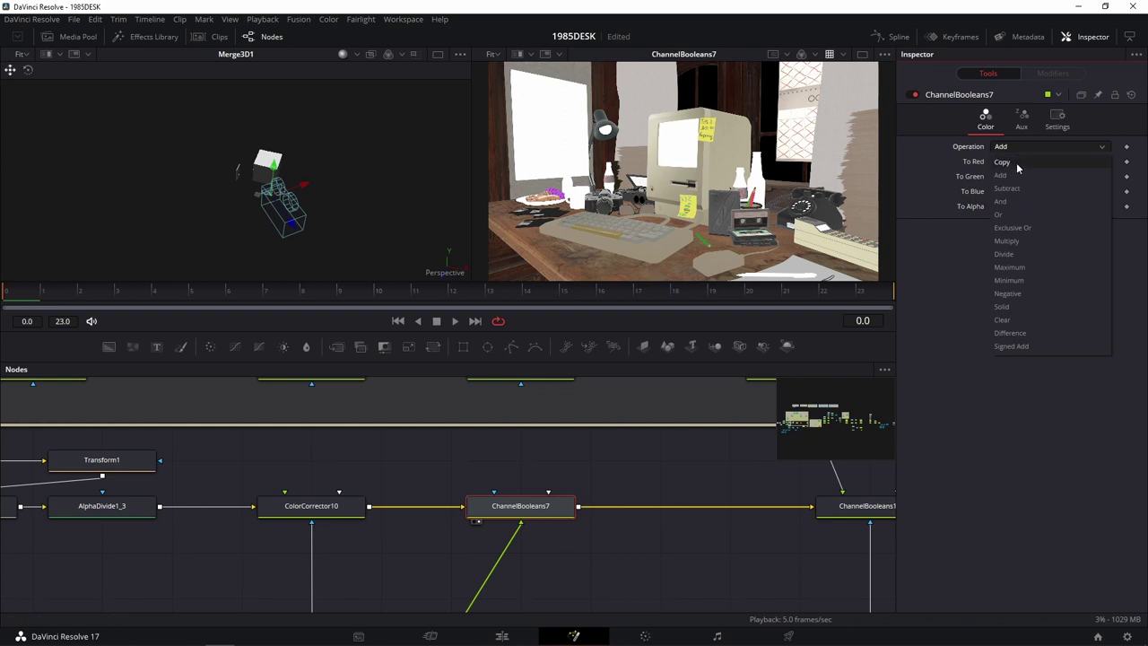
{"action": "left_click", "coordinate": [1017, 165]}
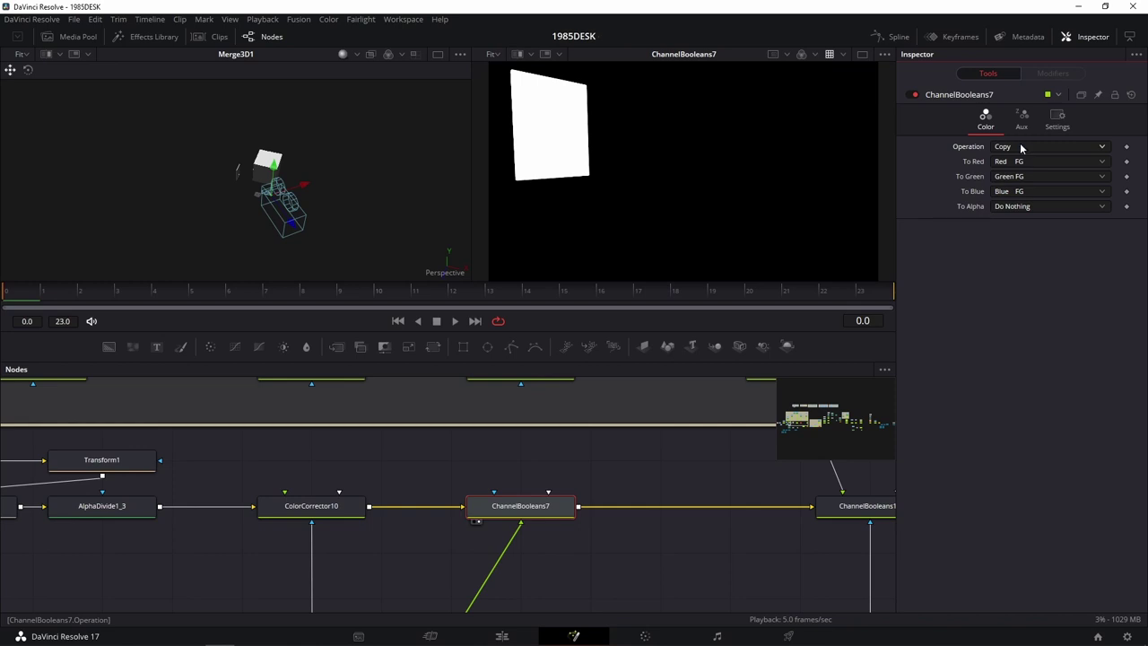
{"action": "left_click", "coordinate": [1021, 148]}
{"action": "left_click", "coordinate": [1020, 176]}
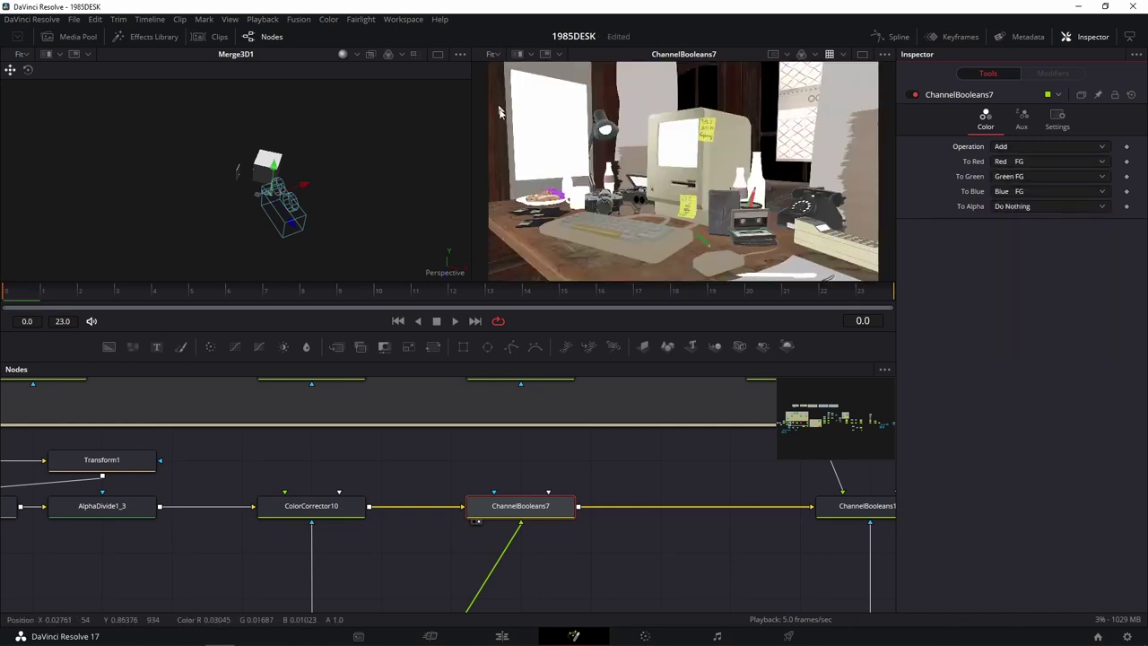
Step: Zoom the viewer to check the card edges, then pan the graph to the Cryptomatte and ErodeDilate nodes
{"action": "scroll", "coordinate": [538, 125], "scroll_direction": "up", "scroll_amount": 5}
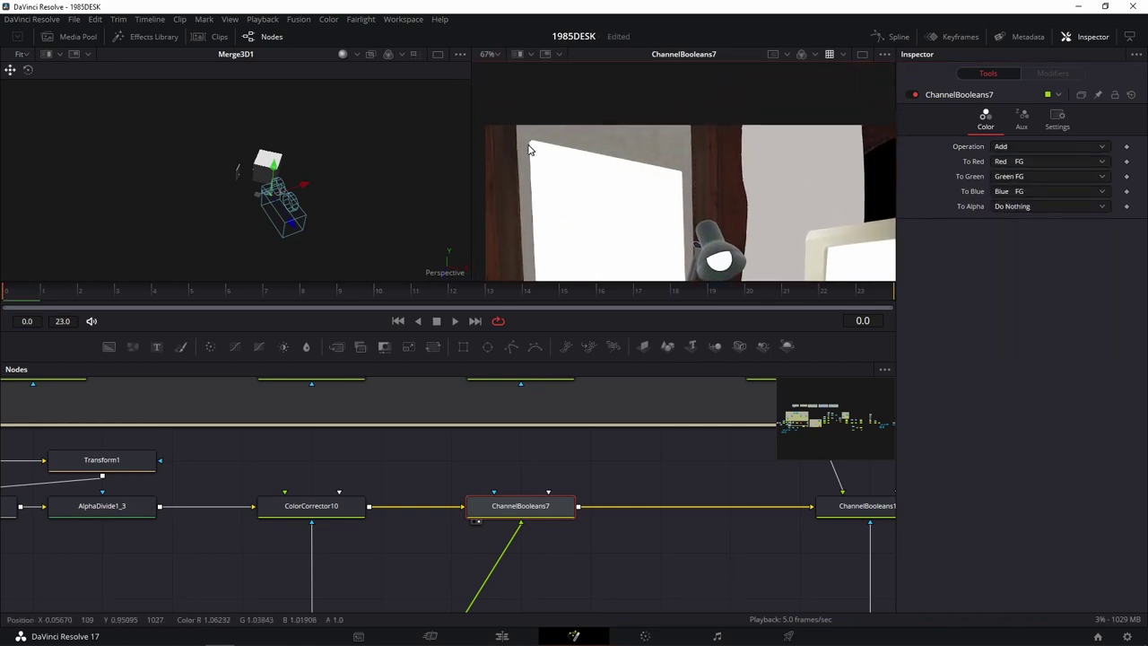
{"action": "scroll", "coordinate": [607, 167], "scroll_direction": "up", "scroll_amount": 5}
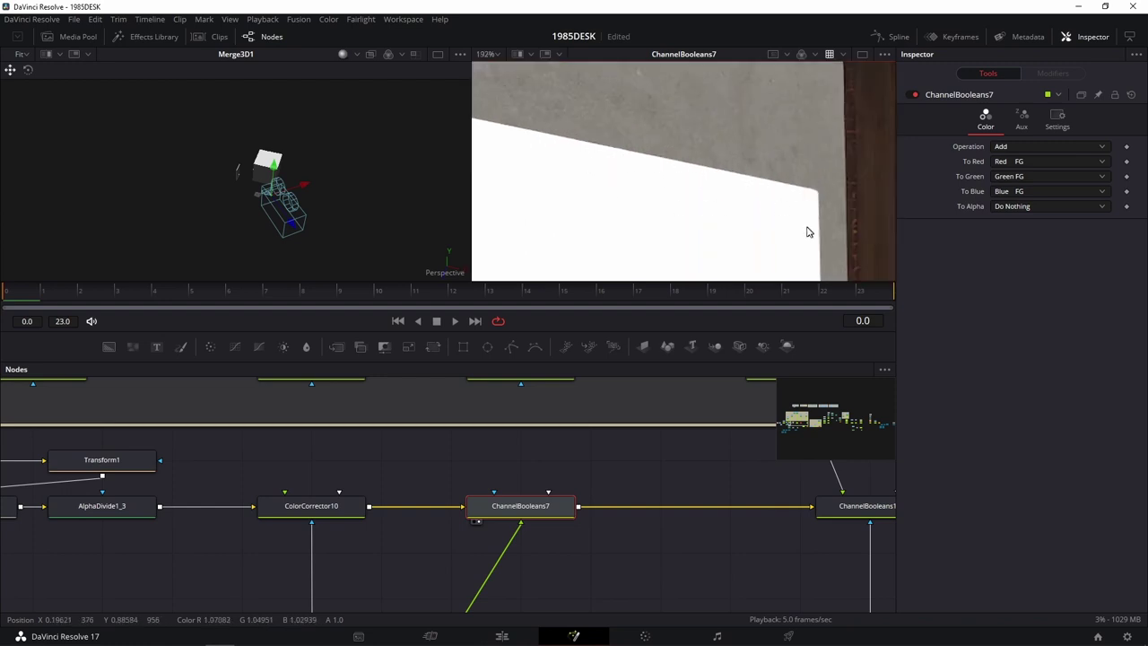
{"action": "scroll", "coordinate": [661, 216], "scroll_direction": "down", "scroll_amount": 3}
{"action": "scroll", "coordinate": [807, 210], "scroll_direction": "up", "scroll_amount": 2}
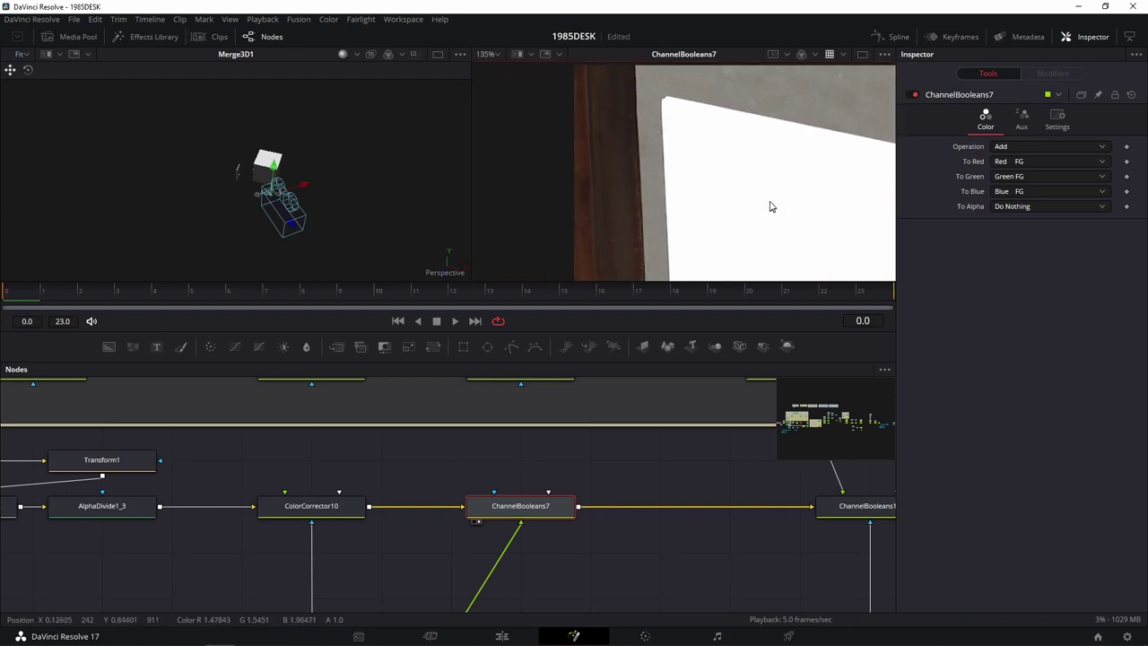
{"action": "scroll", "coordinate": [699, 174], "scroll_direction": "down", "scroll_amount": 2}
{"action": "scroll", "coordinate": [644, 136], "scroll_direction": "down", "scroll_amount": 2}
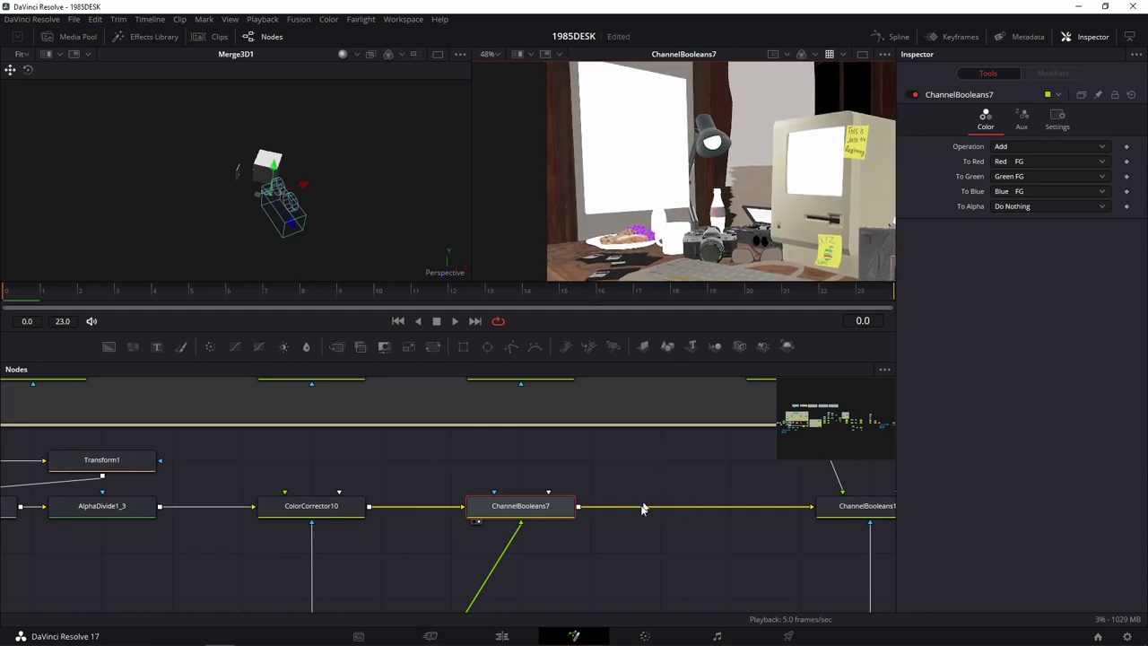
{"action": "left_click_drag", "start_coordinate": [630, 521], "coordinate": [650, 477]}
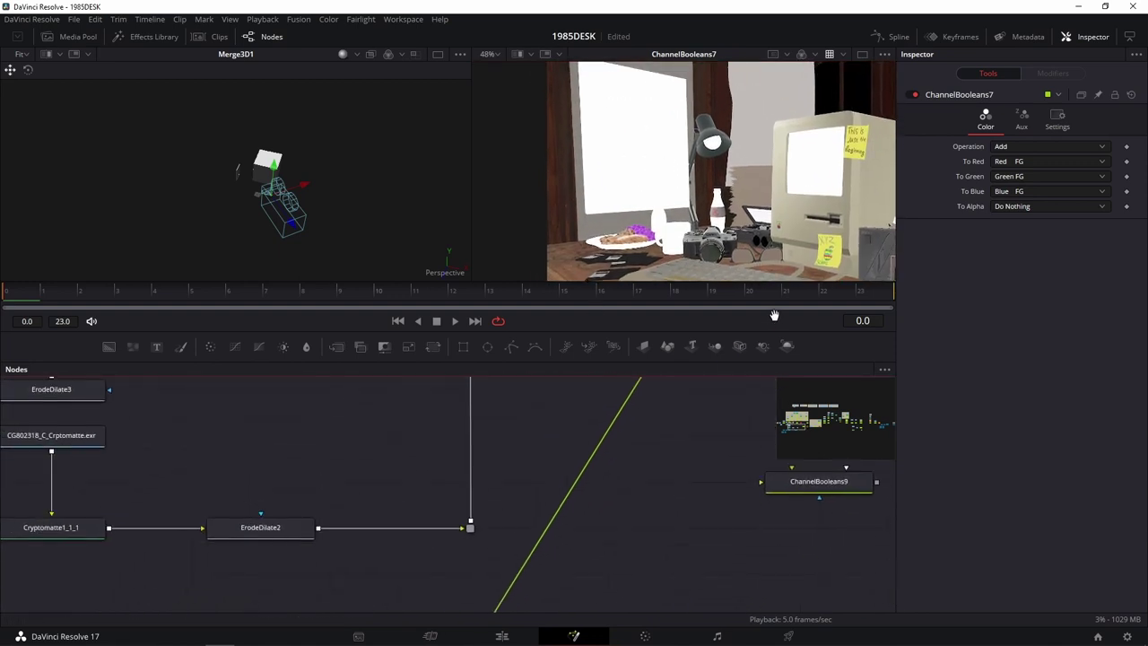
Step: View posterShape_1 and then the picture frame node in the right viewer
{"action": "scroll", "coordinate": [650, 484], "scroll_direction": "down", "scroll_amount": 3}
{"action": "left_click_drag", "start_coordinate": [589, 448], "coordinate": [650, 492]}
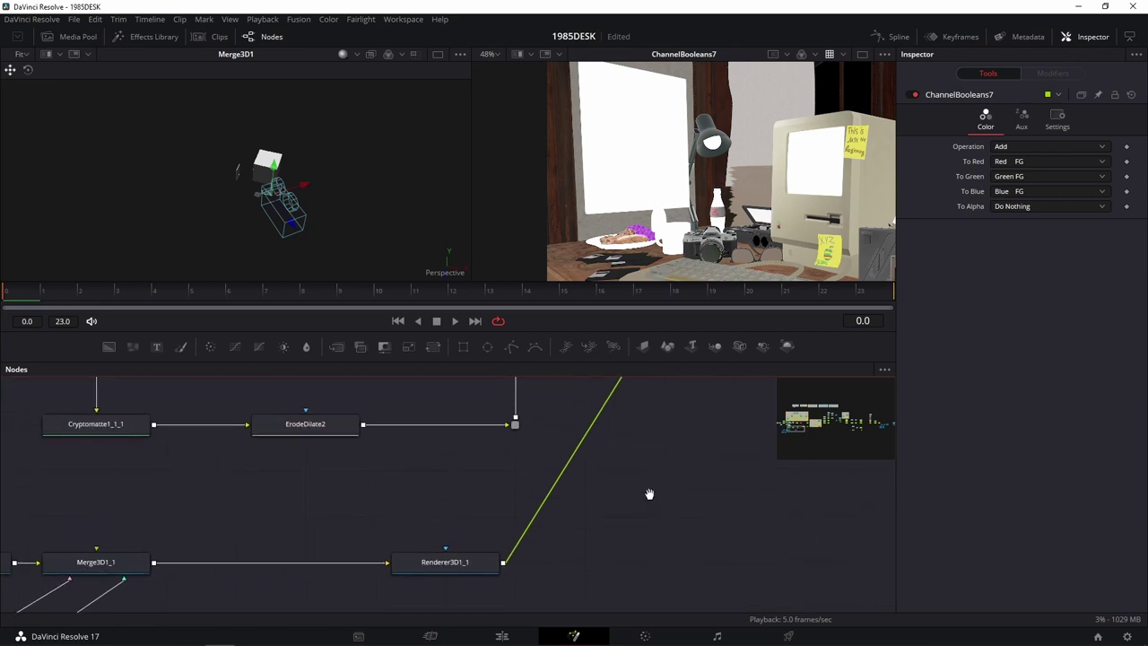
{"action": "scroll", "coordinate": [401, 542], "scroll_direction": "left", "scroll_amount": 3}
{"action": "scroll", "coordinate": [400, 542], "scroll_direction": "left", "scroll_amount": 5}
{"action": "scroll", "coordinate": [400, 542], "scroll_direction": "down", "scroll_amount": 3}
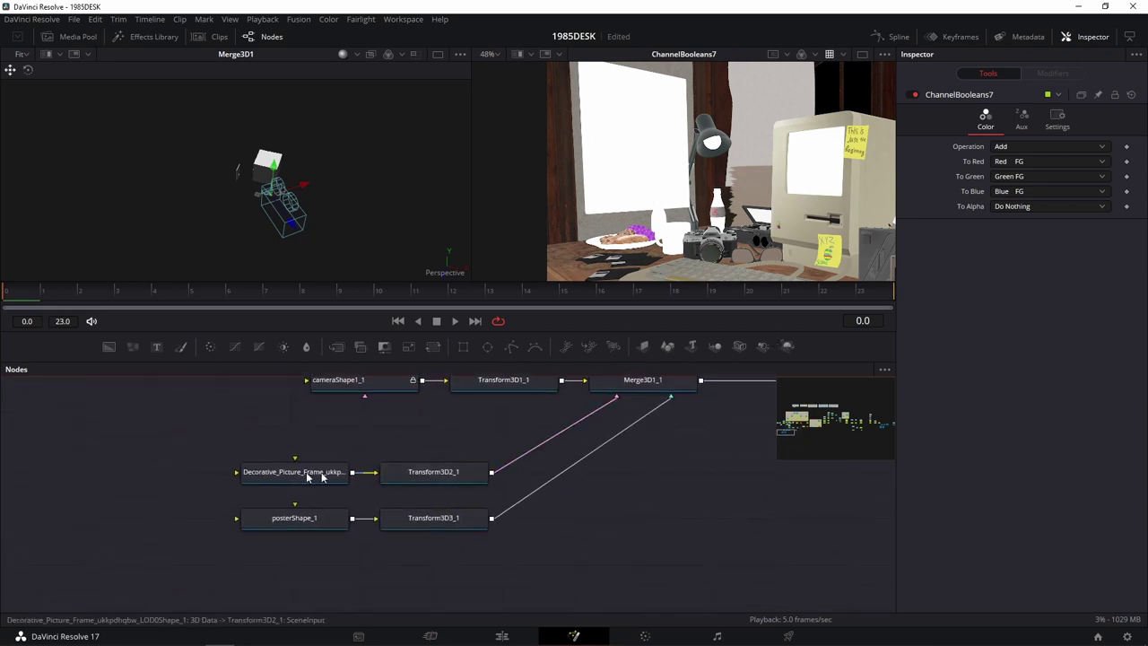
{"action": "left_click_drag", "start_coordinate": [605, 206], "coordinate": [613, 208]}
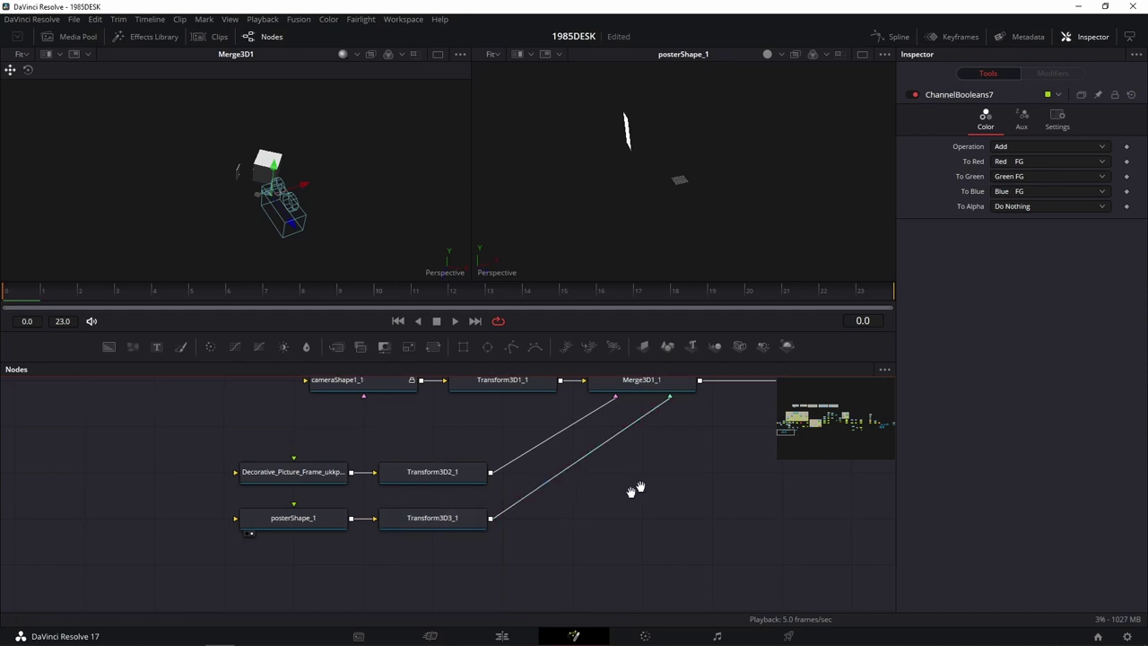
{"action": "scroll", "coordinate": [632, 482], "scroll_direction": "up", "scroll_amount": 2}
{"action": "scroll", "coordinate": [632, 481], "scroll_direction": "right", "scroll_amount": 3}
{"action": "left_click_drag", "start_coordinate": [254, 556], "coordinate": [454, 422]}
{"action": "left_click_drag", "start_coordinate": [514, 339], "coordinate": [617, 247]}
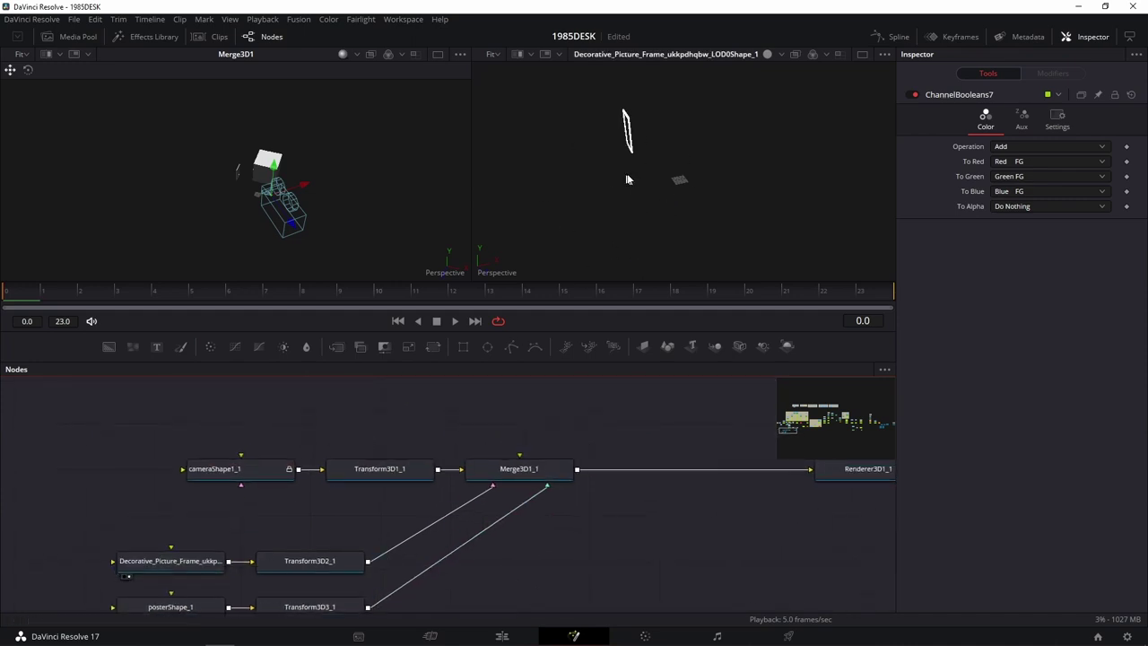
Step: Pan the node graph to frame the camera, picture frame and poster branches around Merge3D1_1 and Renderer3D1_1
{"action": "left_click_drag", "start_coordinate": [750, 536], "coordinate": [498, 529]}
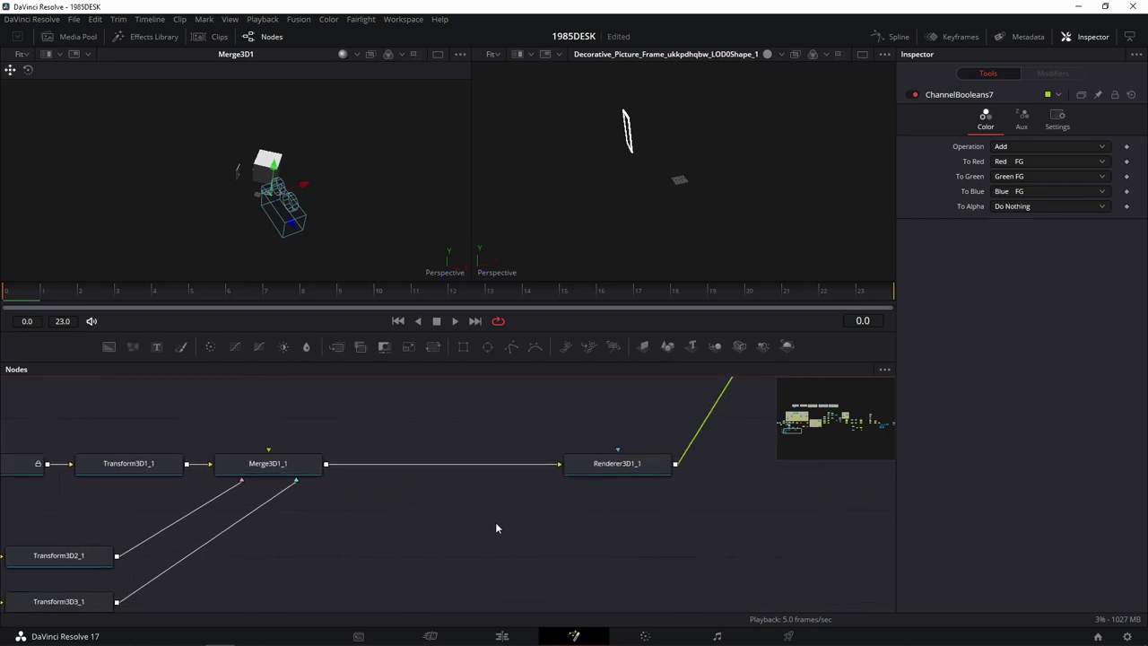
{"action": "left_click_drag", "start_coordinate": [495, 521], "coordinate": [617, 548]}
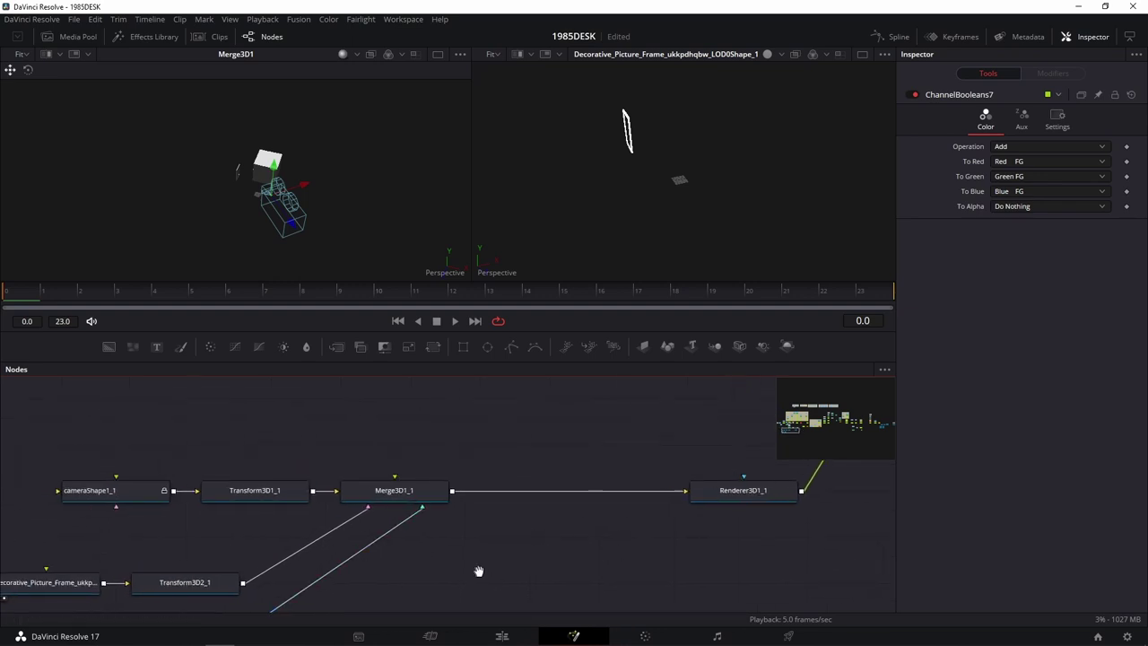
{"action": "left_click_drag", "start_coordinate": [474, 542], "coordinate": [599, 484]}
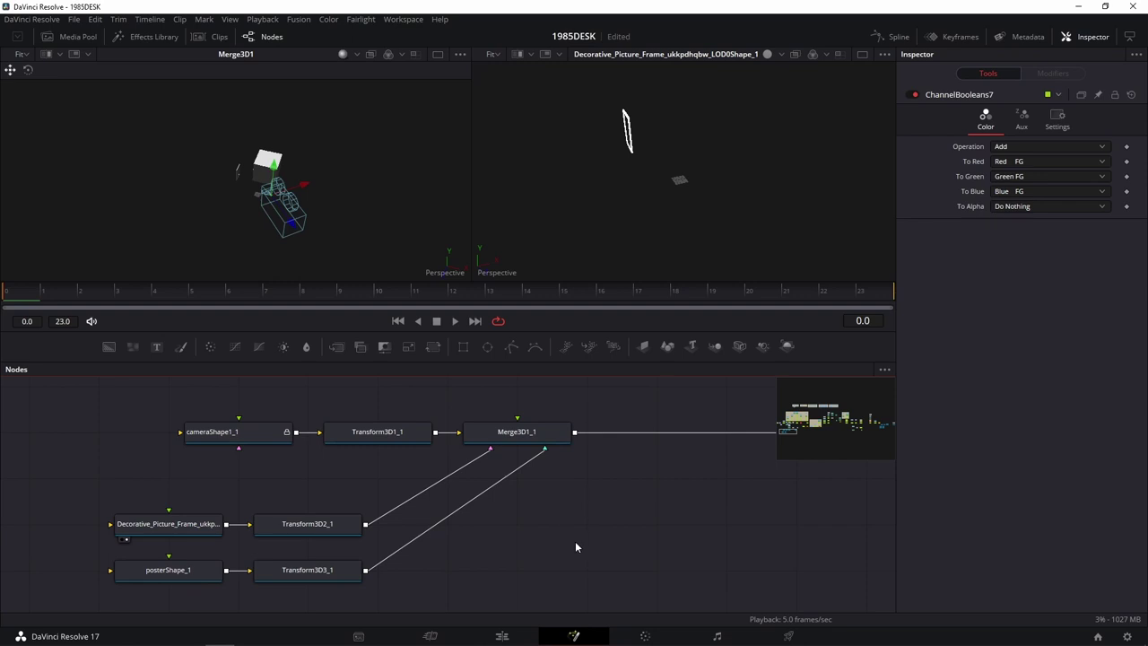
{"action": "left_click_drag", "start_coordinate": [575, 543], "coordinate": [449, 535]}
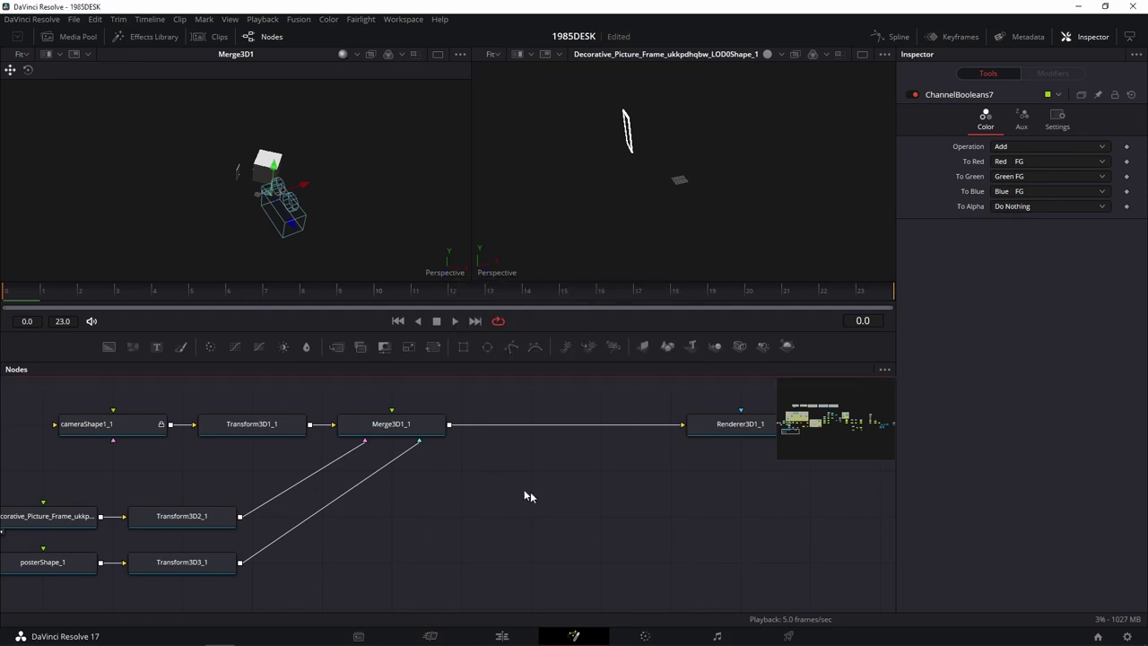
{"action": "left_click_drag", "start_coordinate": [530, 492], "coordinate": [538, 510]}
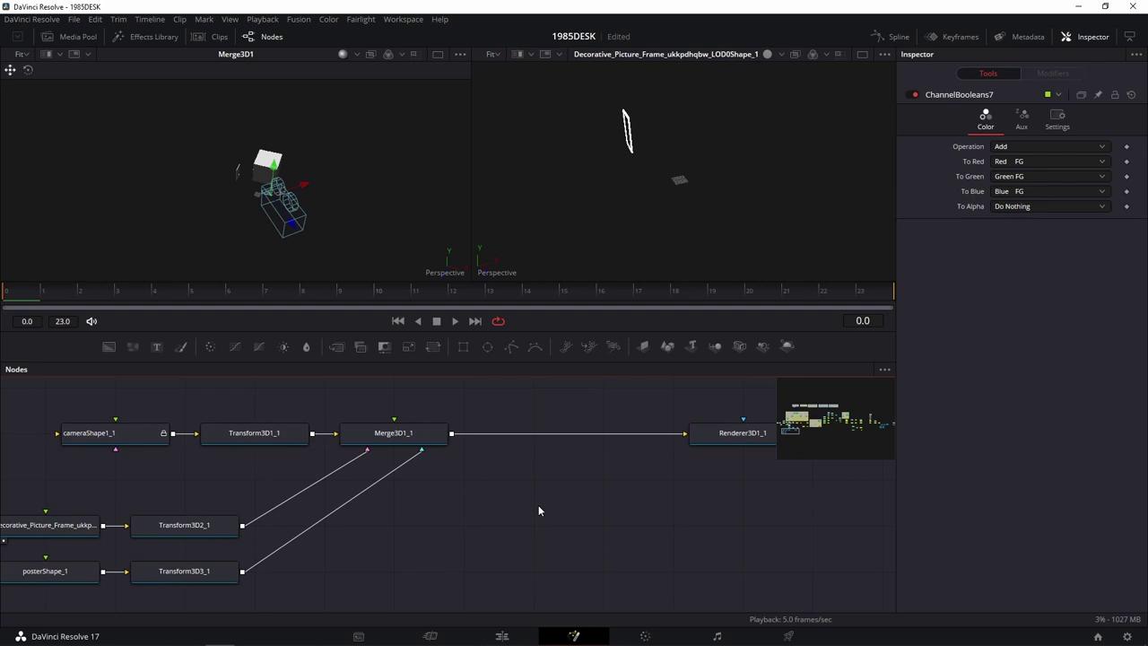
{"action": "left_click_drag", "start_coordinate": [522, 523], "coordinate": [367, 509]}
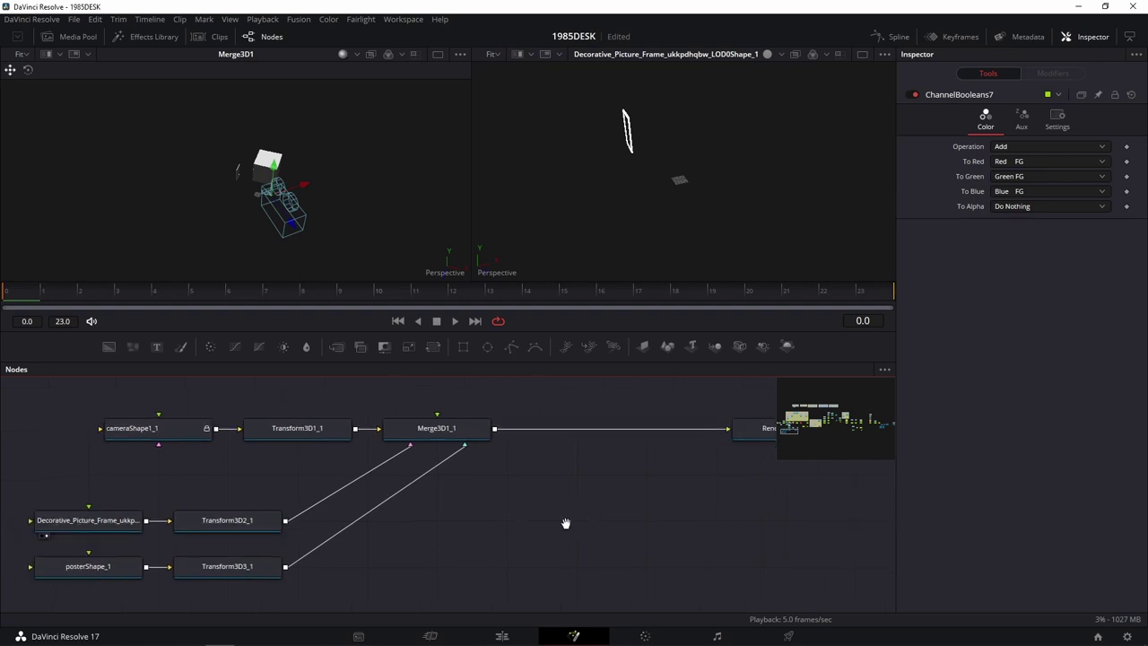
{"action": "left_click_drag", "start_coordinate": [464, 508], "coordinate": [540, 544]}
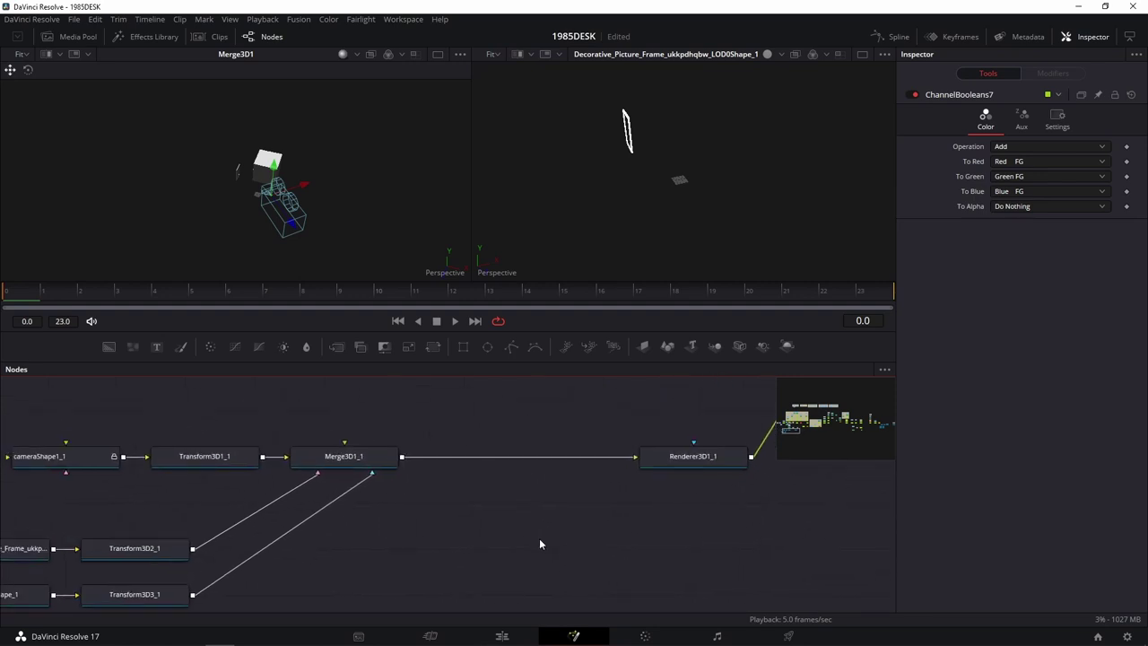
{"action": "left_click_drag", "start_coordinate": [436, 530], "coordinate": [517, 548]}
Step: Detach the picture frame and Transform3D2_1 from Merge3D1_1 and park them far right, unconnected
{"action": "left_click", "coordinate": [240, 565]}
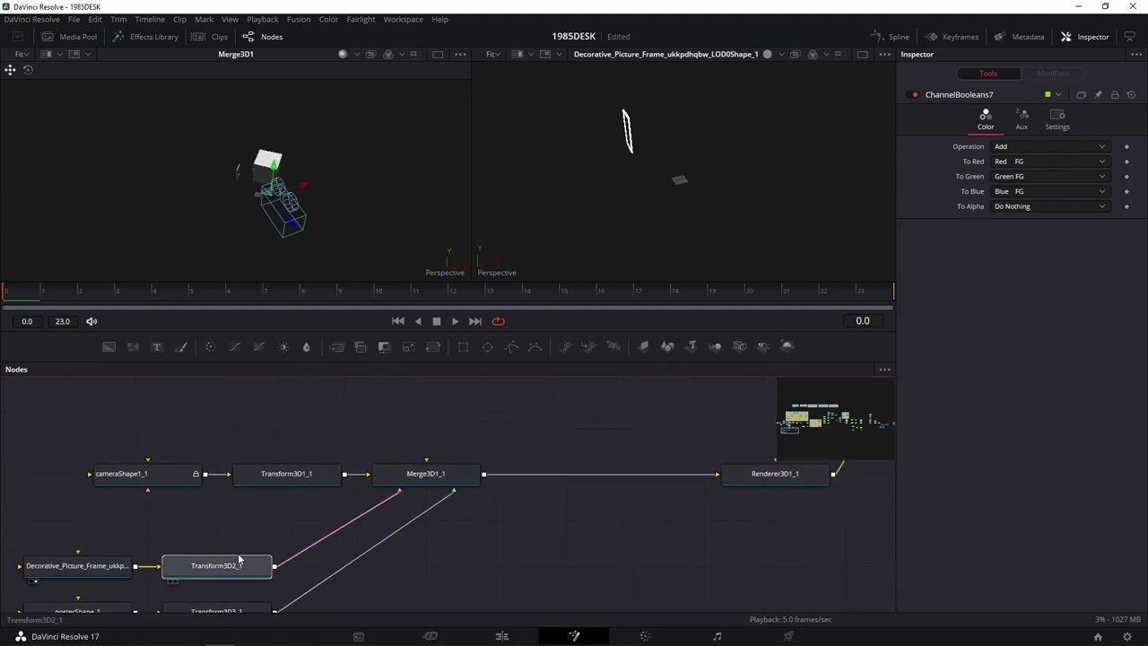
{"action": "left_click_drag", "start_coordinate": [296, 508], "coordinate": [24, 599]}
{"action": "mouse_move", "coordinate": [384, 504]}
{"action": "left_mouse_down"}
{"action": "mouse_move", "coordinate": [364, 536]}
{"action": "mouse_move", "coordinate": [21, 588]}
{"action": "left_mouse_up"}
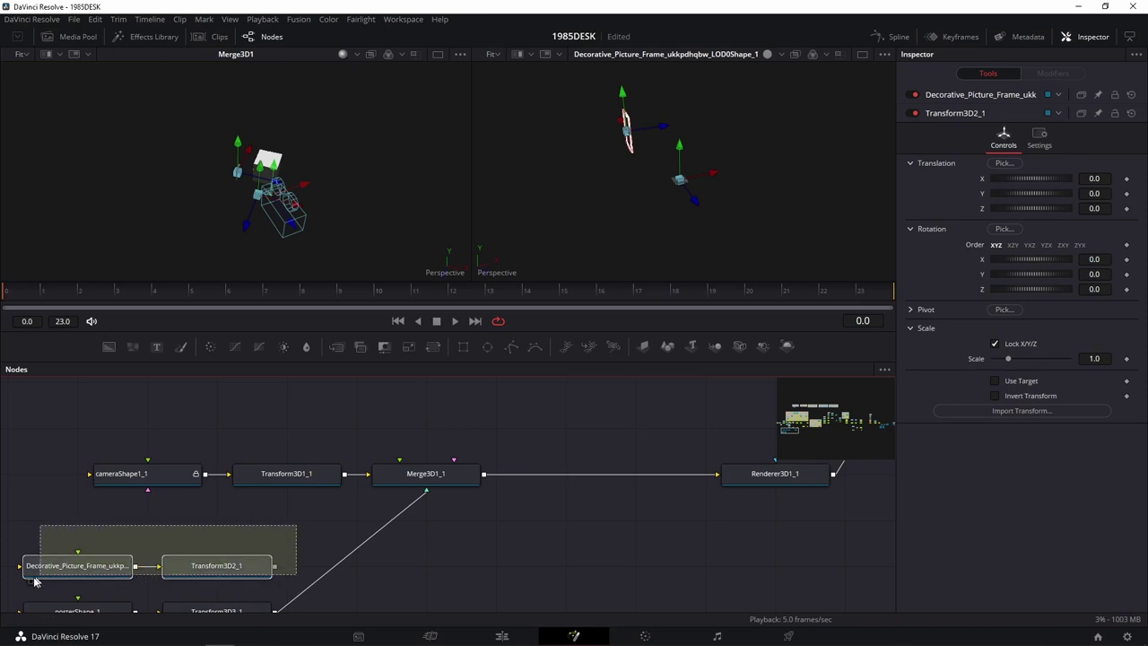
{"action": "left_click_drag", "start_coordinate": [140, 571], "coordinate": [761, 571]}
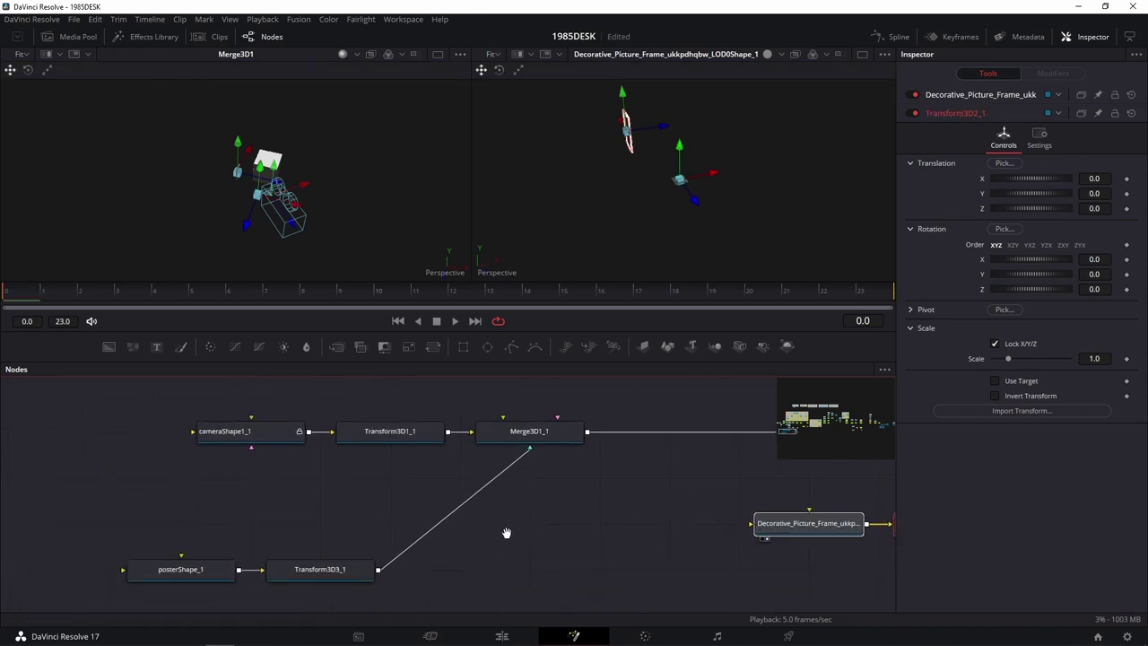
Step: Move posterShape_1 and Transform3D3_1 under Merge3D1_1 and show the ChannelBooleans7 desk render
{"action": "mouse_move", "coordinate": [113, 512]}
{"action": "left_mouse_down"}
{"action": "mouse_move", "coordinate": [345, 600]}
{"action": "mouse_move", "coordinate": [479, 523]}
{"action": "mouse_move", "coordinate": [571, 508]}
{"action": "left_mouse_up"}
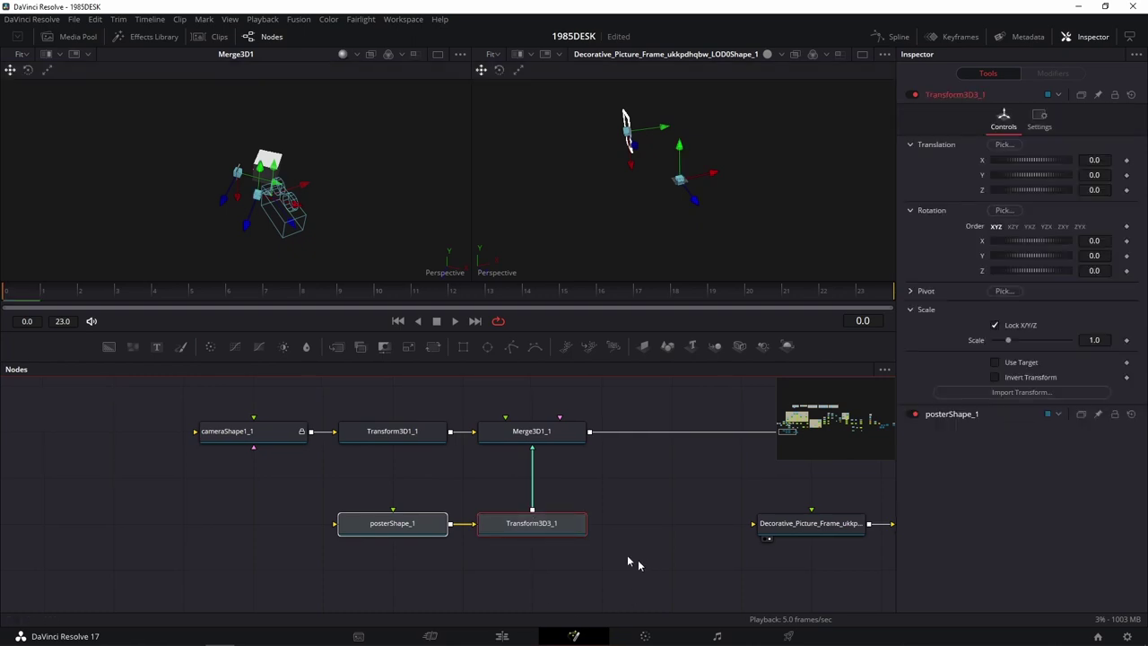
{"action": "left_click", "coordinate": [516, 553]}
{"action": "scroll", "coordinate": [430, 549], "scroll_direction": "right", "scroll_amount": 5}
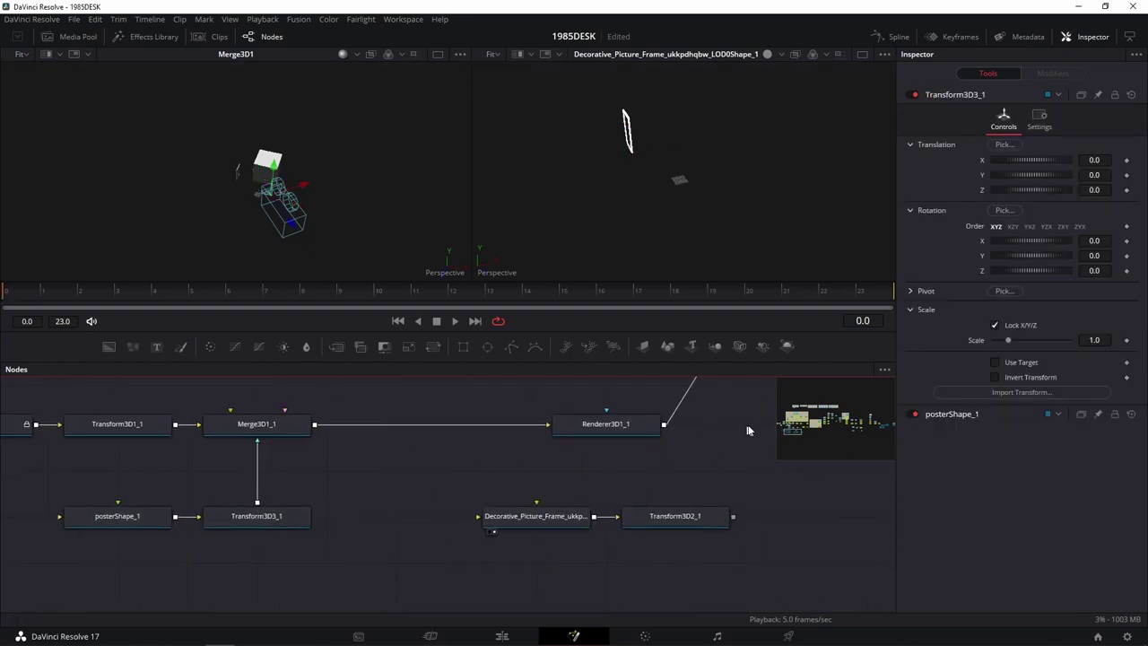
{"action": "scroll", "coordinate": [520, 446], "scroll_direction": "right", "scroll_amount": 10}
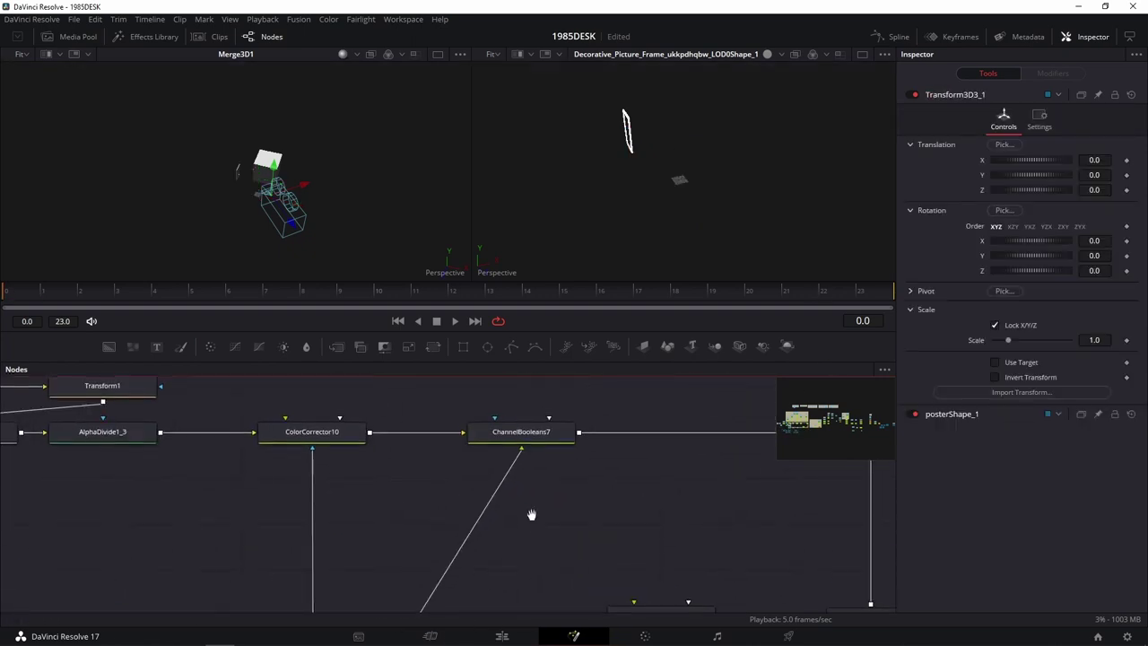
{"action": "left_click_drag", "start_coordinate": [519, 485], "coordinate": [665, 194]}
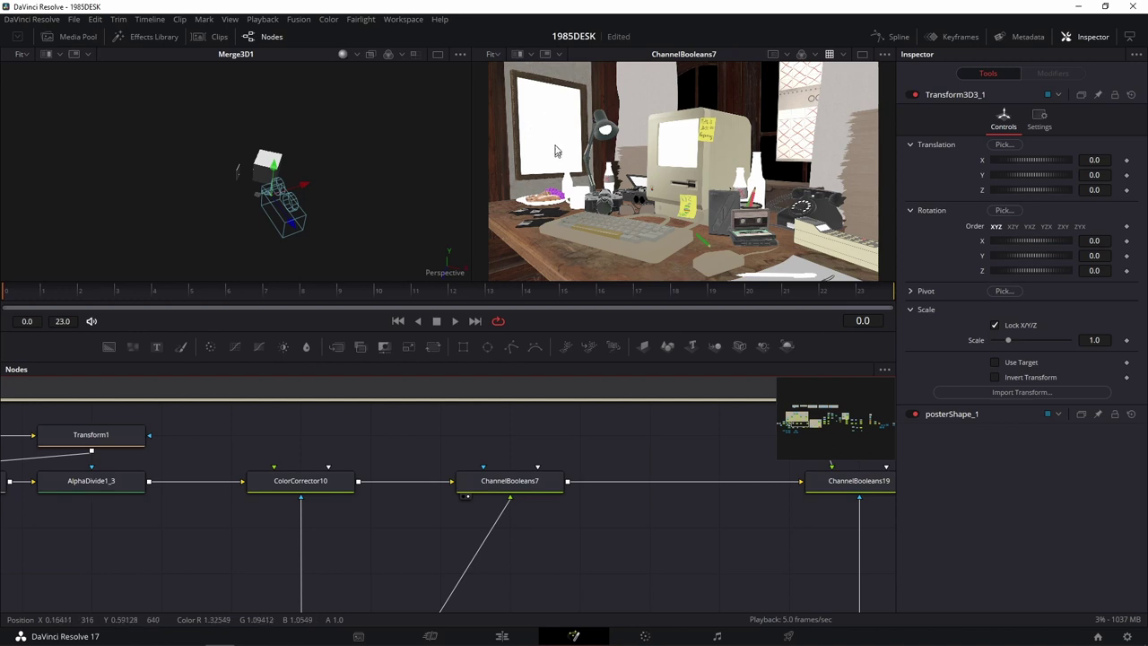
Step: Zoom the right viewer onto the blank white poster in the desk render
{"action": "scroll", "coordinate": [553, 137], "scroll_direction": "up", "scroll_amount": 1}
{"action": "scroll", "coordinate": [564, 225], "scroll_direction": "up", "scroll_amount": 1}
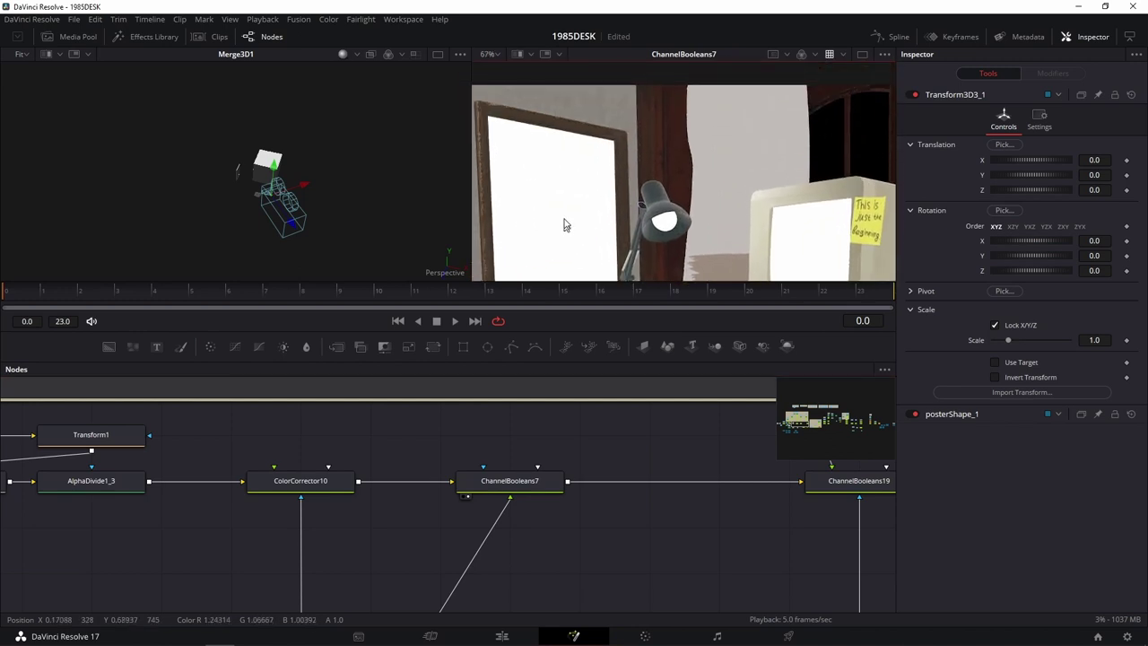
{"action": "scroll", "coordinate": [566, 164], "scroll_direction": "up", "scroll_amount": 1}
{"action": "scroll", "coordinate": [568, 159], "scroll_direction": "up", "scroll_amount": 1}
{"action": "scroll", "coordinate": [585, 176], "scroll_direction": "up", "scroll_amount": 1}
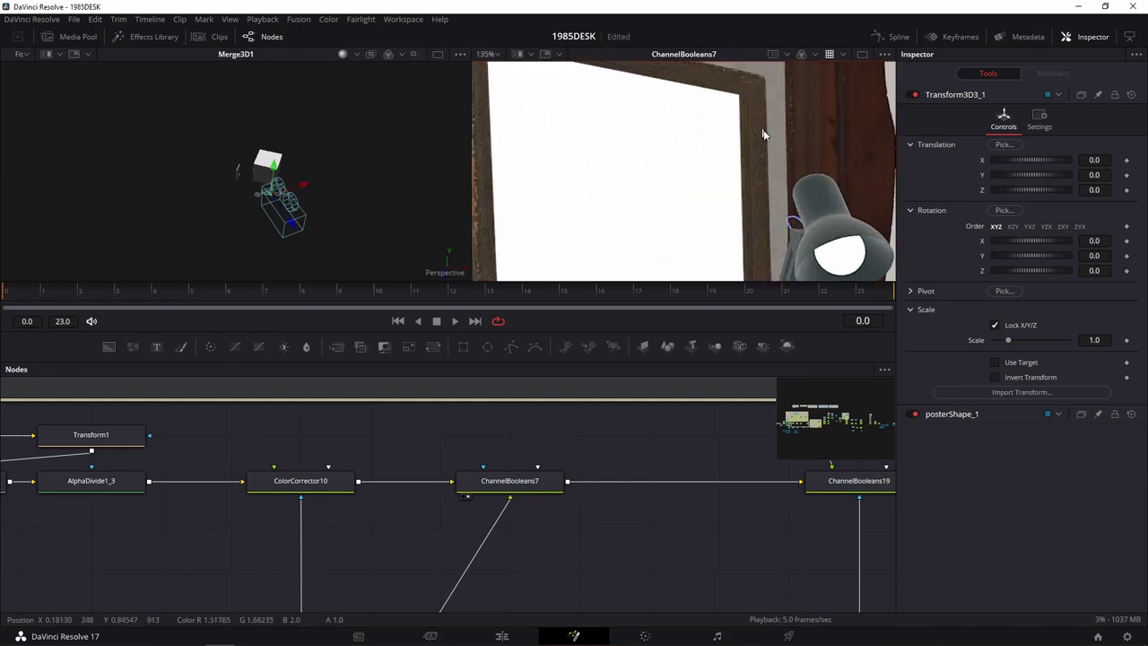
{"action": "scroll", "coordinate": [691, 114], "scroll_direction": "down", "scroll_amount": 3}
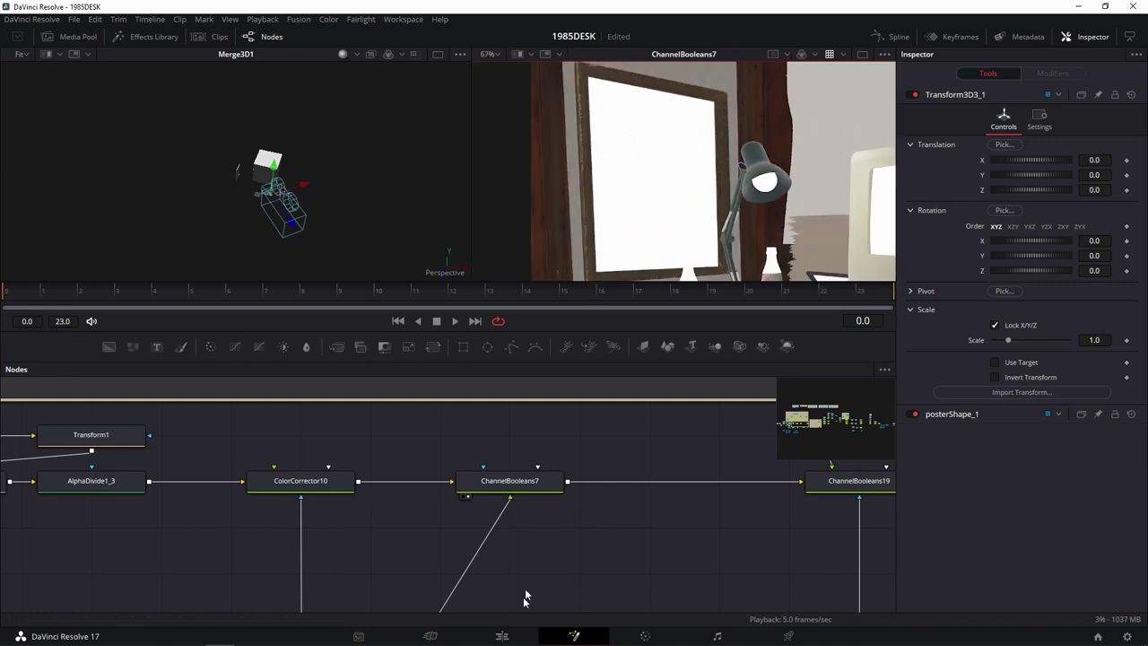
{"action": "scroll", "coordinate": [526, 574], "scroll_direction": "down", "scroll_amount": 3}
Step: Move the ChannelBooleans9 node lower and left, then pan back to the 3D nodes
{"action": "mouse_move", "coordinate": [494, 559]}
{"action": "left_mouse_down"}
{"action": "mouse_move", "coordinate": [484, 525]}
{"action": "mouse_move", "coordinate": [428, 567]}
{"action": "left_mouse_up"}
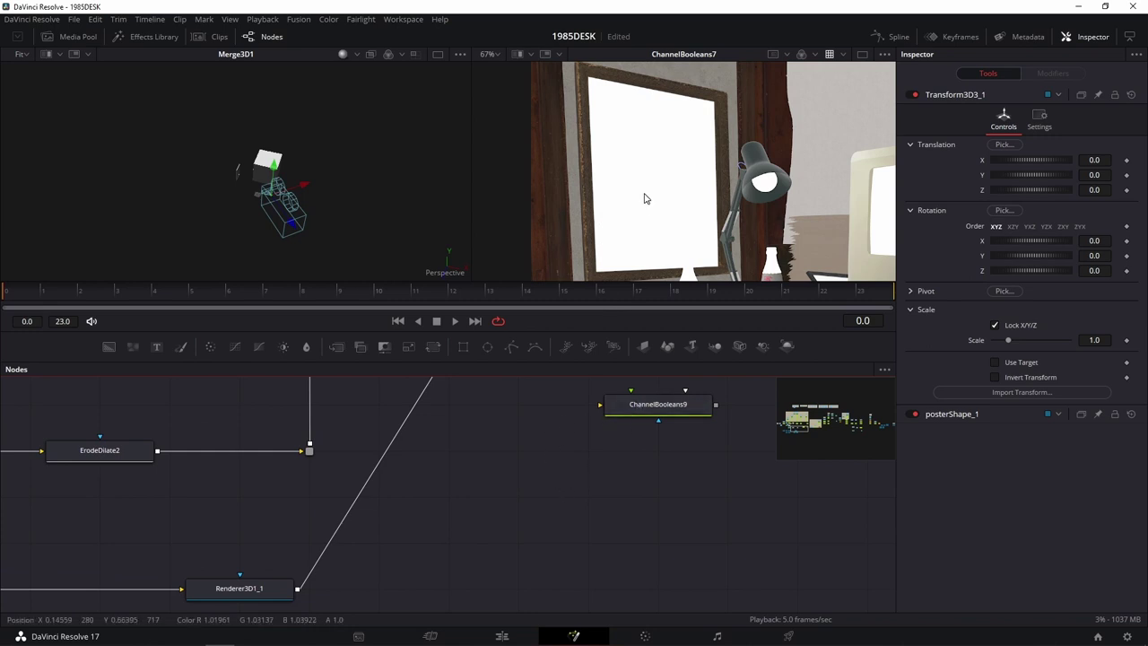
{"action": "left_click_drag", "start_coordinate": [664, 408], "coordinate": [594, 500]}
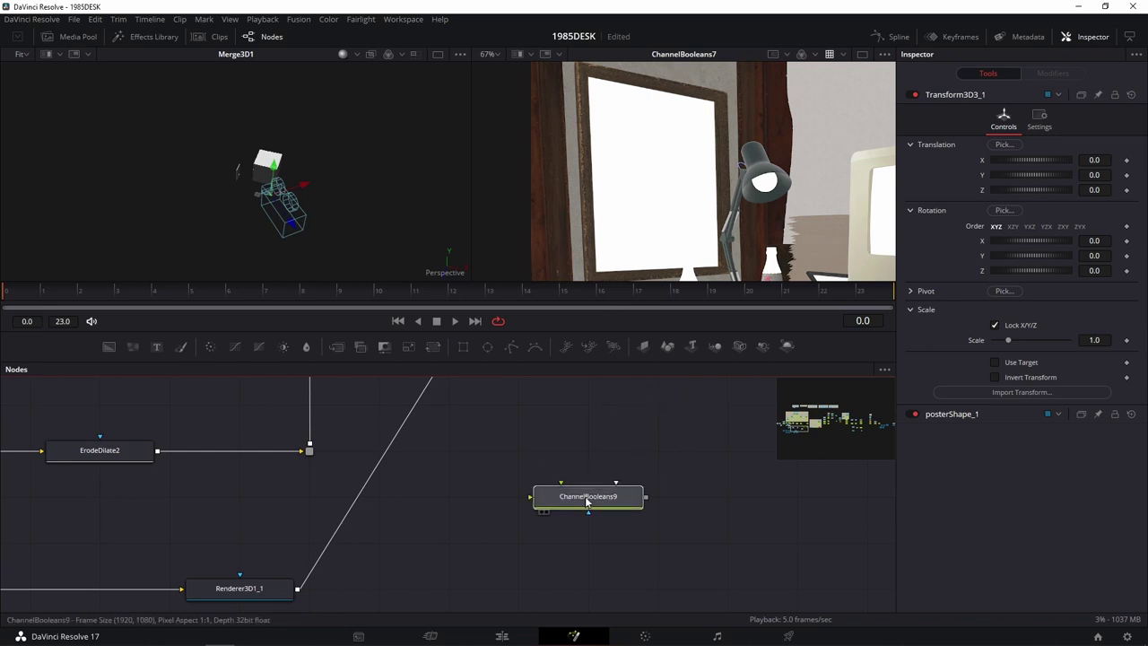
{"action": "scroll", "coordinate": [698, 566], "scroll_direction": "down", "scroll_amount": 5}
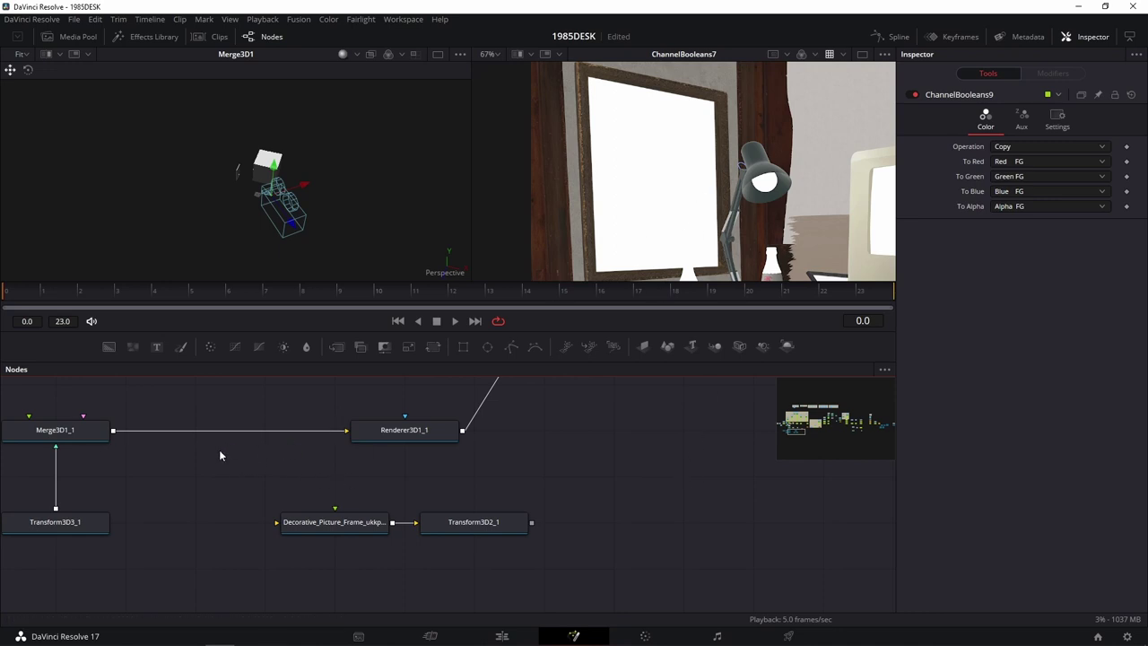
{"action": "left_click_drag", "start_coordinate": [219, 449], "coordinate": [480, 478]}
Step: Show posterShape_1 alone in the right viewer, orbit around it, and open the Media Pool
{"action": "left_click_drag", "start_coordinate": [353, 539], "coordinate": [716, 503]}
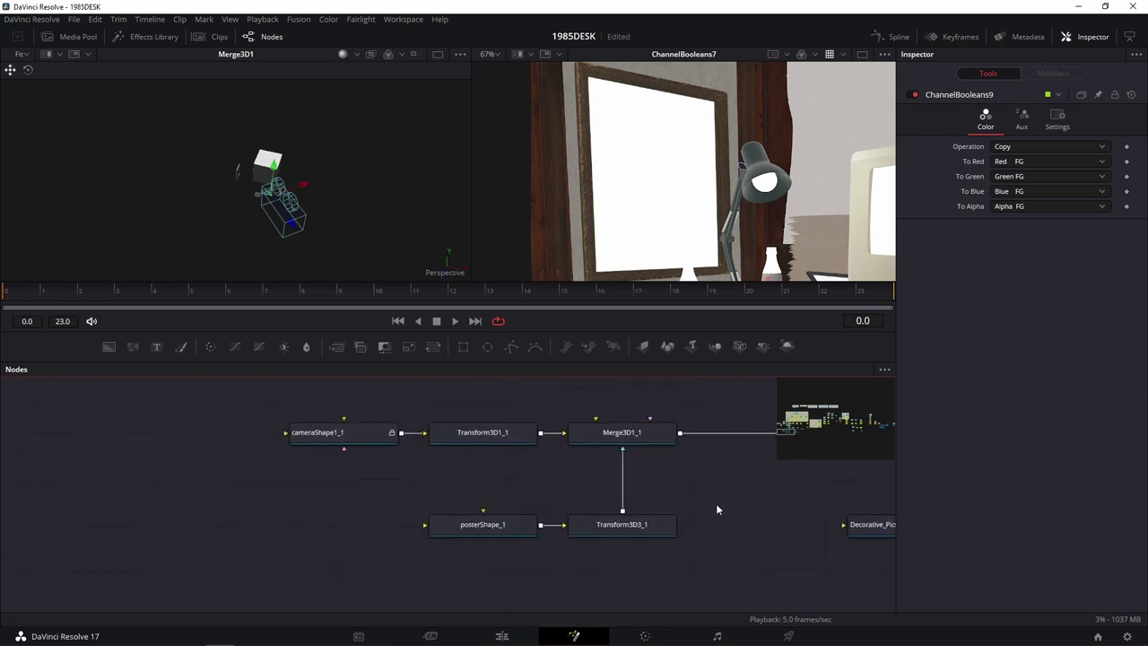
{"action": "left_click", "coordinate": [491, 532]}
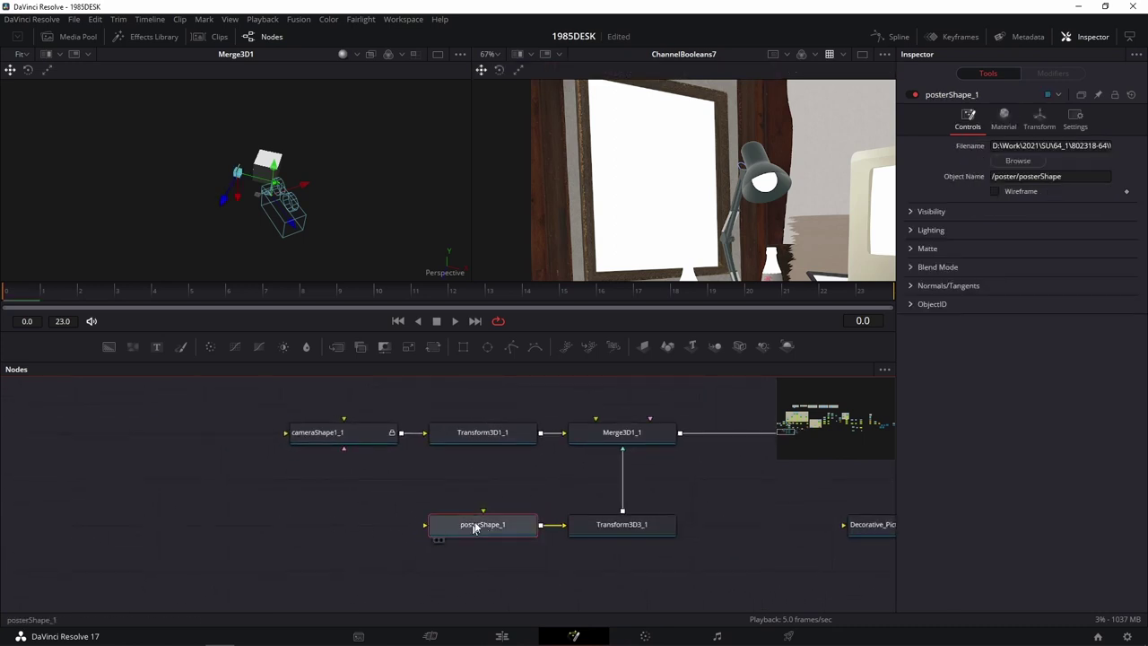
{"action": "key", "text": "2"}
{"action": "mouse_move", "coordinate": [652, 182]}
{"action": "left_mouse_down"}
{"action": "mouse_move", "coordinate": [441, 192]}
{"action": "mouse_move", "coordinate": [663, 164]}
{"action": "left_mouse_up"}
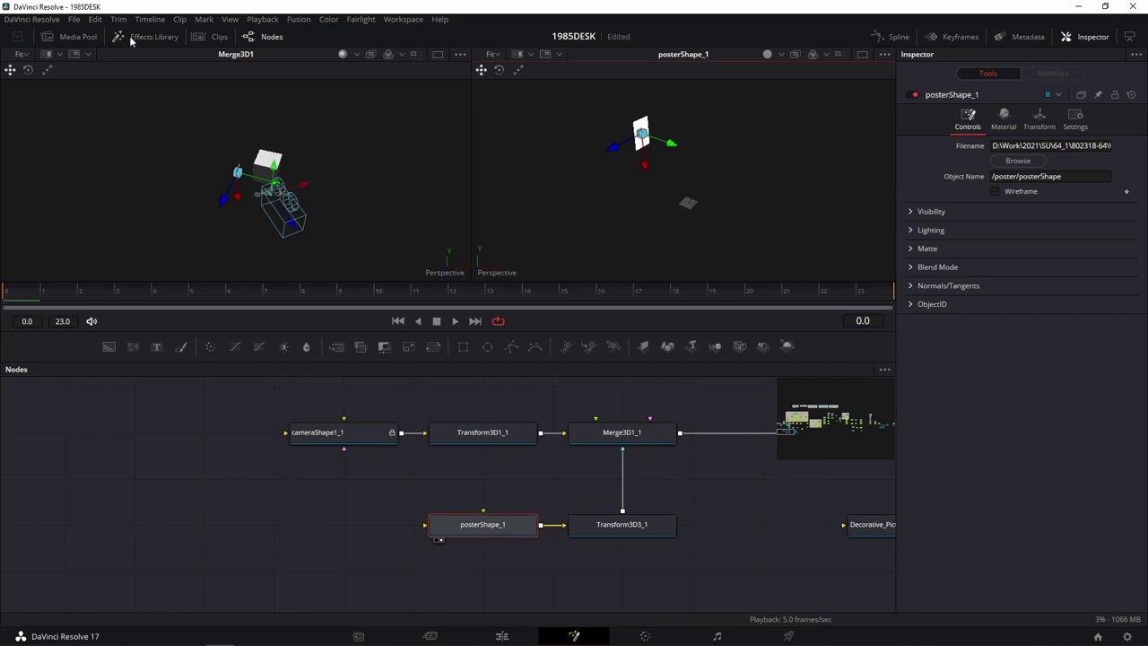
{"action": "left_click", "coordinate": [79, 37]}
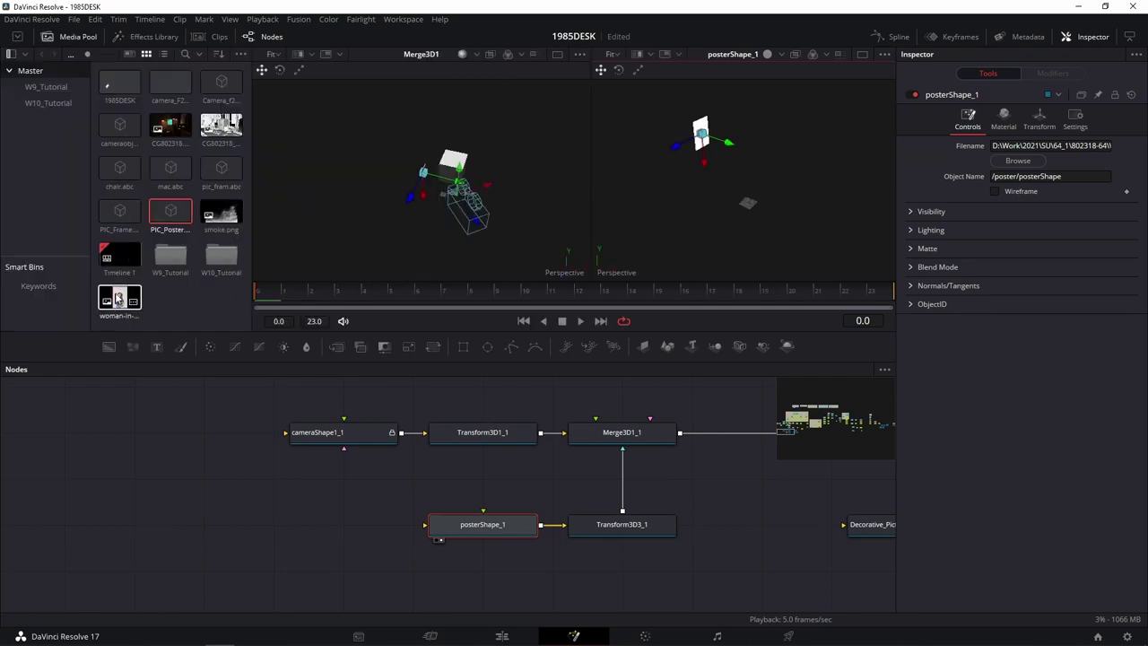
Step: Add the woman-with-flowers photo as MediaIn1 and connect it to posterShape_1 as texture
{"action": "left_click_drag", "start_coordinate": [120, 297], "coordinate": [273, 525]}
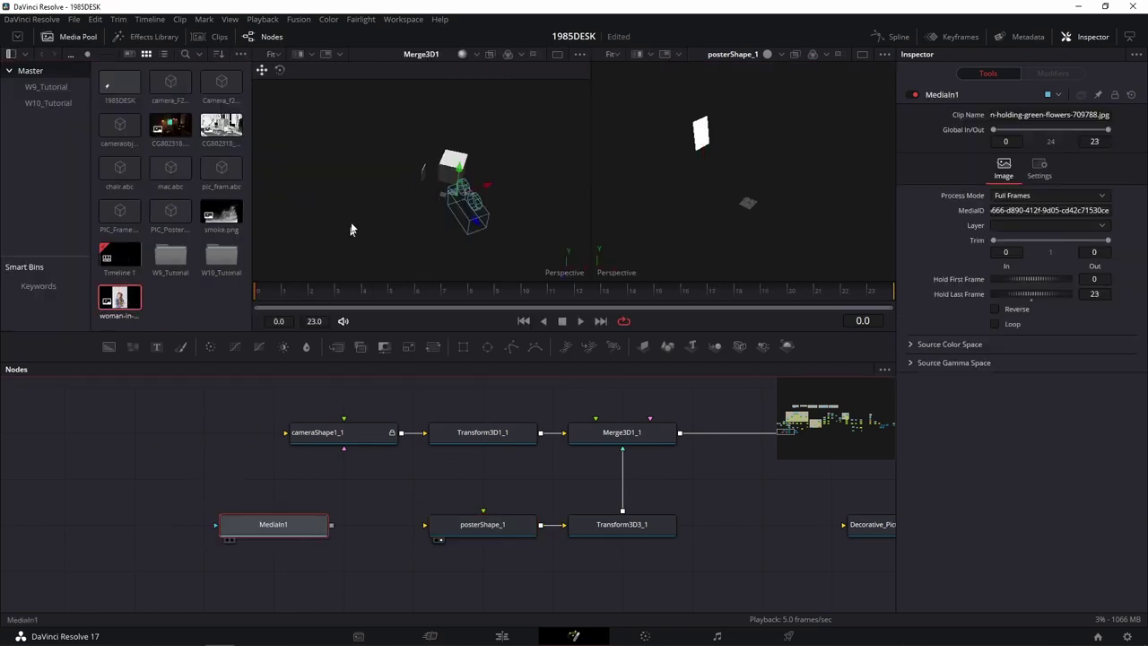
{"action": "key", "text": "1"}
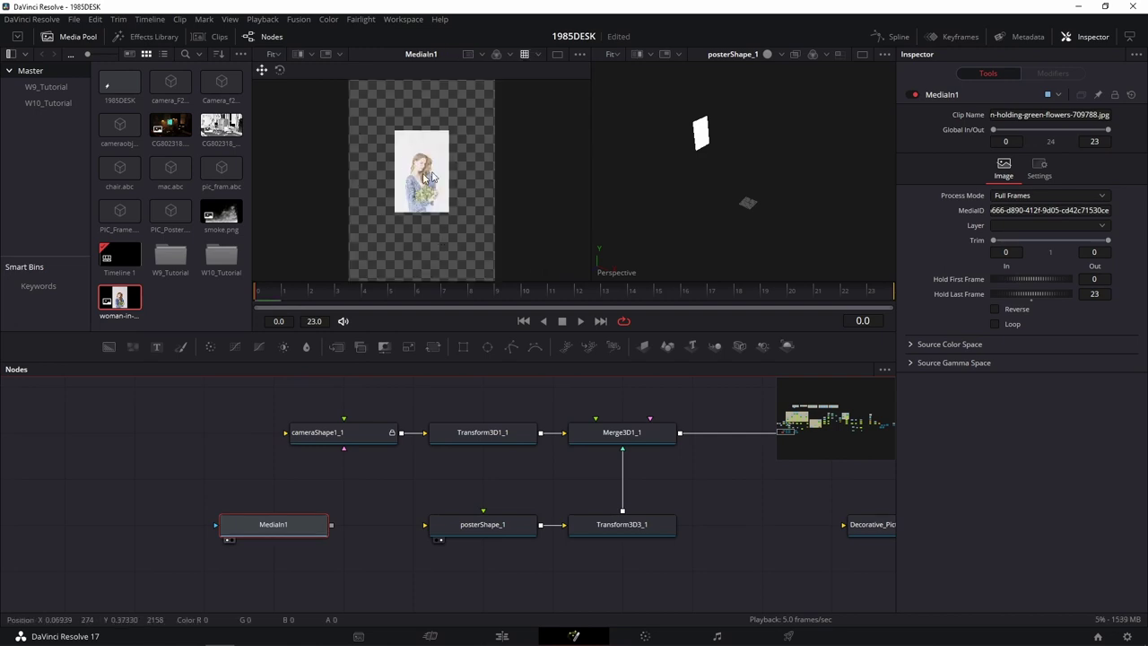
{"action": "left_click_drag", "start_coordinate": [330, 528], "coordinate": [485, 524]}
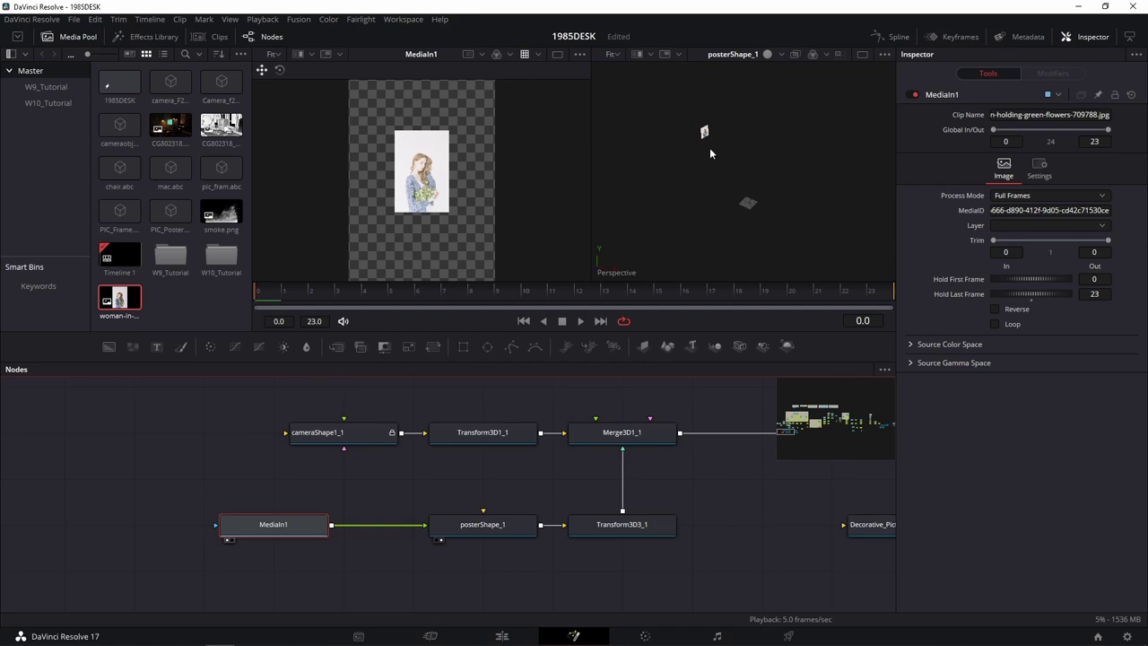
Step: View the full ChannelBooleans7 desk render with the textured poster
{"action": "scroll", "coordinate": [711, 146], "scroll_direction": "up", "scroll_amount": 5}
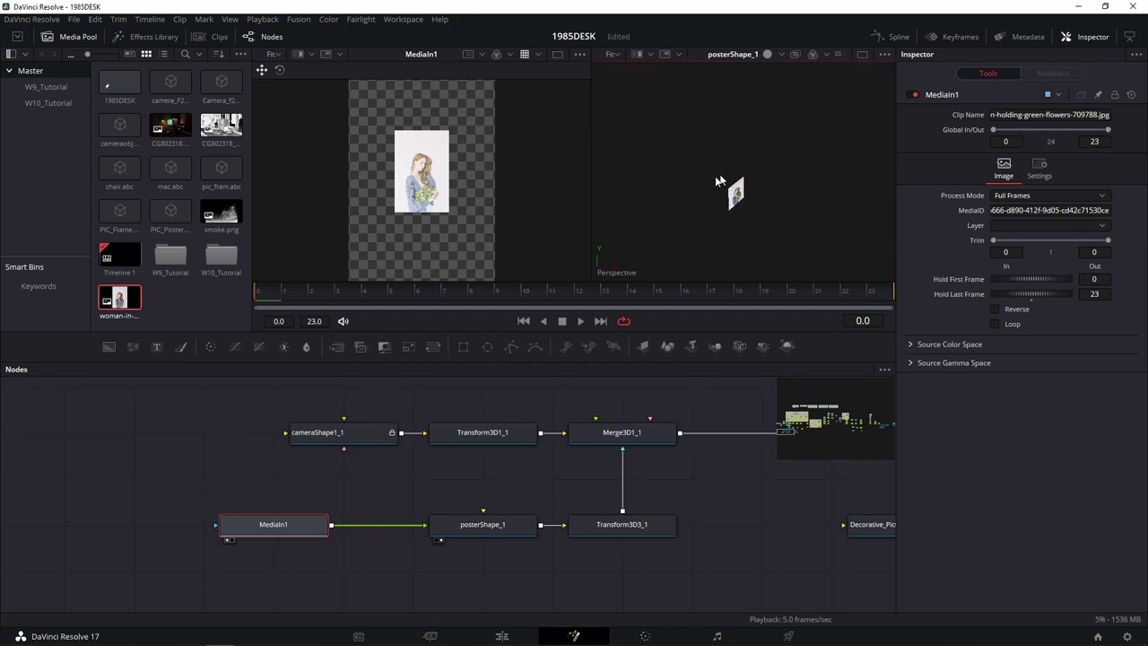
{"action": "scroll", "coordinate": [719, 513], "scroll_direction": "down", "scroll_amount": 6}
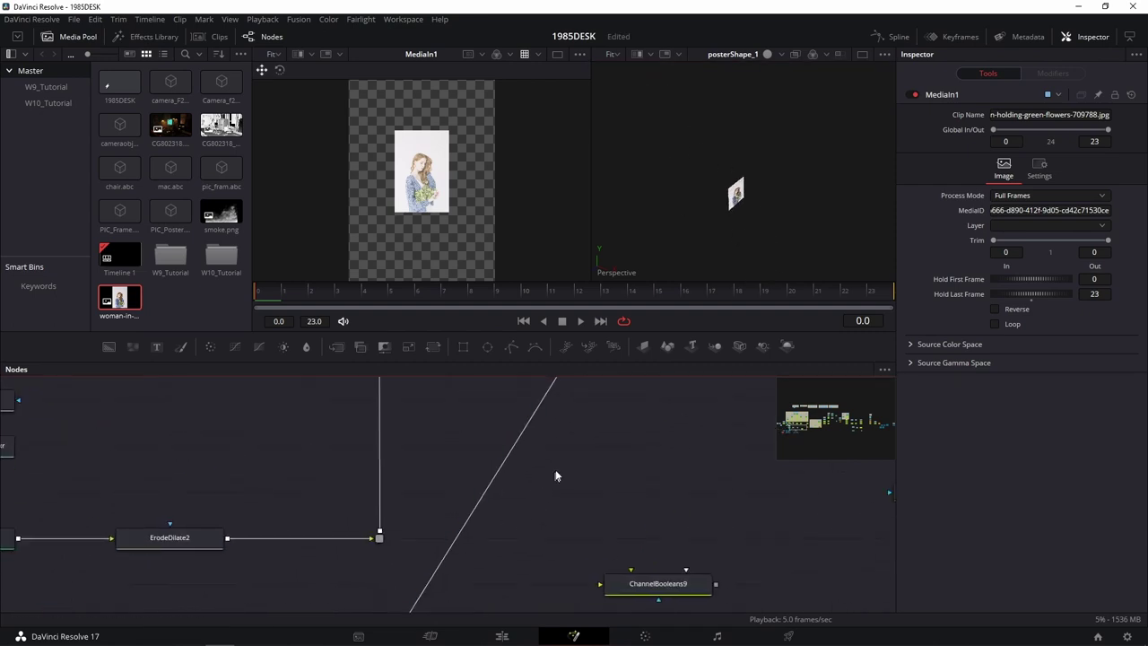
{"action": "left_click_drag", "start_coordinate": [513, 474], "coordinate": [696, 166]}
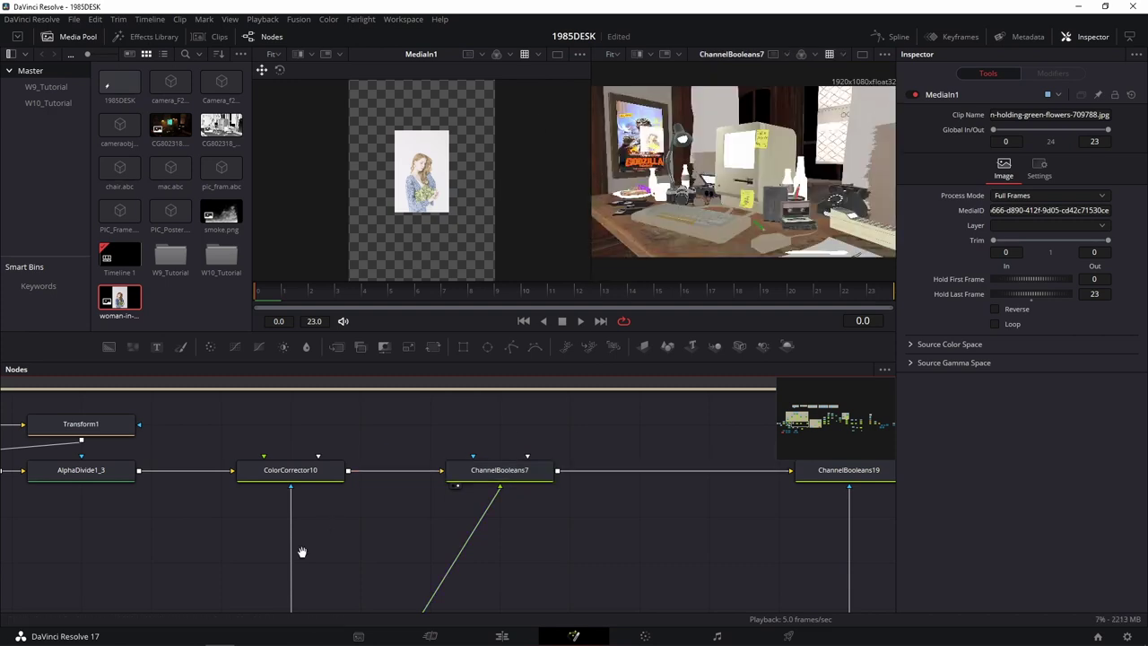
{"action": "scroll", "coordinate": [296, 550], "scroll_direction": "down", "scroll_amount": 5}
{"action": "scroll", "coordinate": [364, 474], "scroll_direction": "down", "scroll_amount": 2}
{"action": "scroll", "coordinate": [363, 475], "scroll_direction": "down", "scroll_amount": 3}
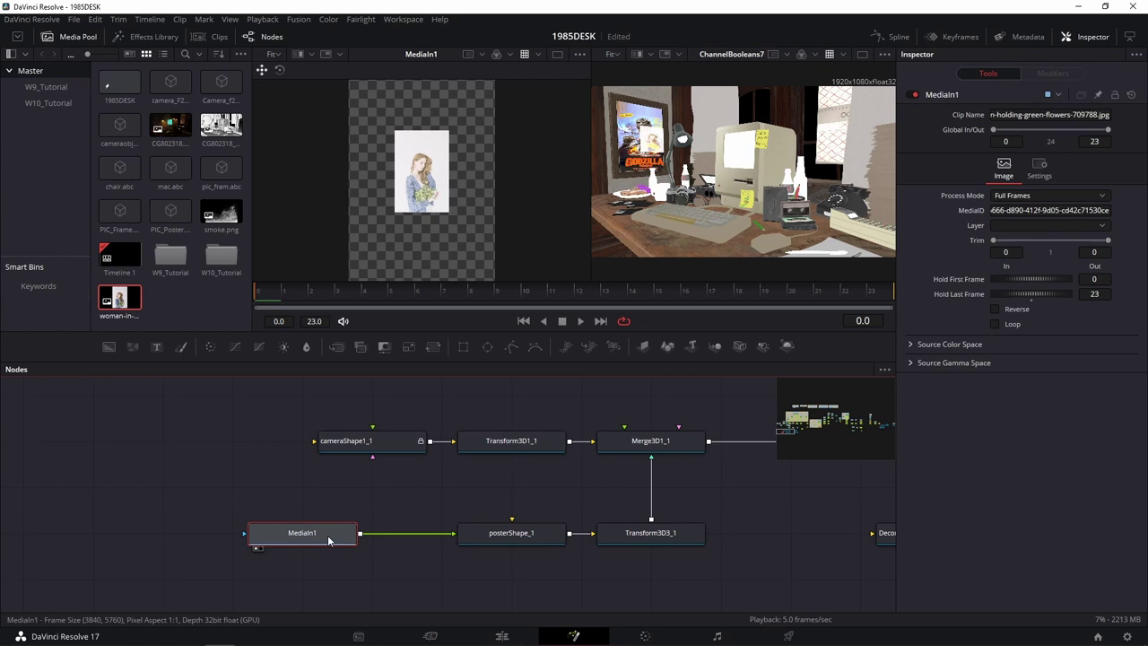
{"action": "mouse_move", "coordinate": [329, 539]}
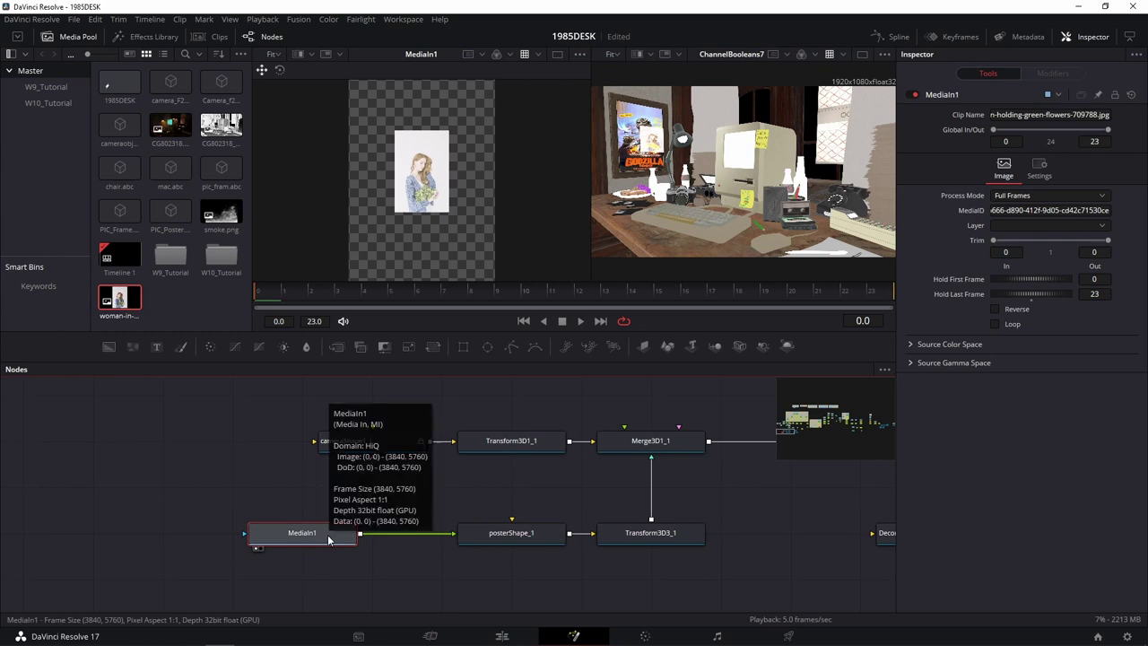
Step: Insert a 2D Transform node after MediaIn1 and enlarge the photo to size 2.08
{"action": "key", "text": "shift+space"}
{"action": "type", "text": "tr"}
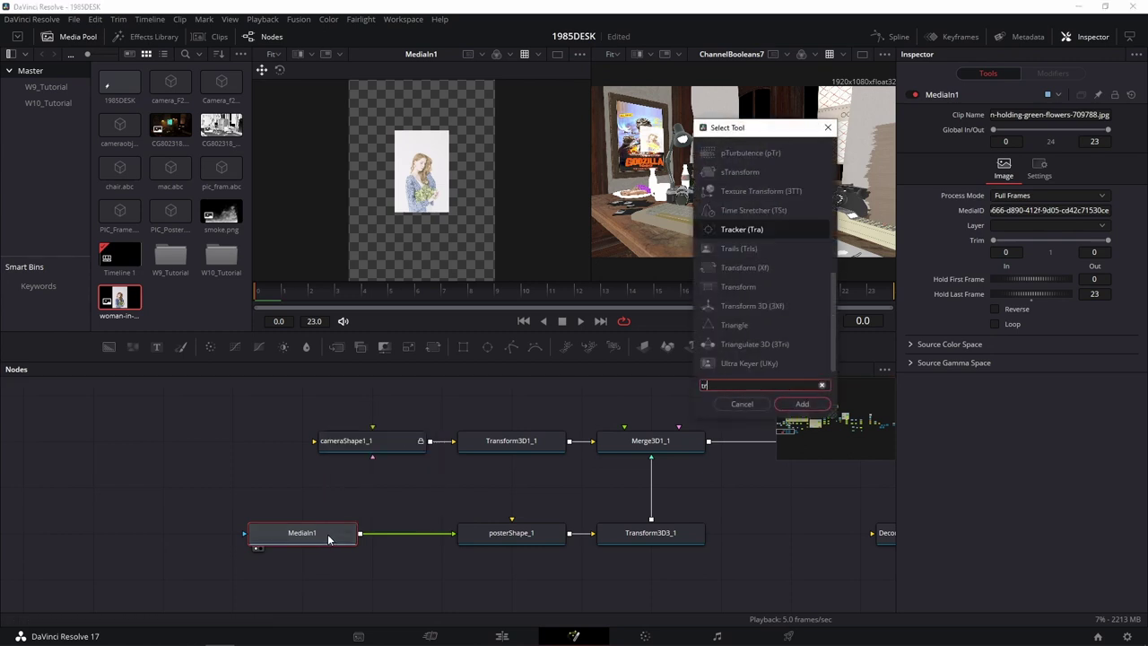
{"action": "left_click", "coordinate": [759, 267]}
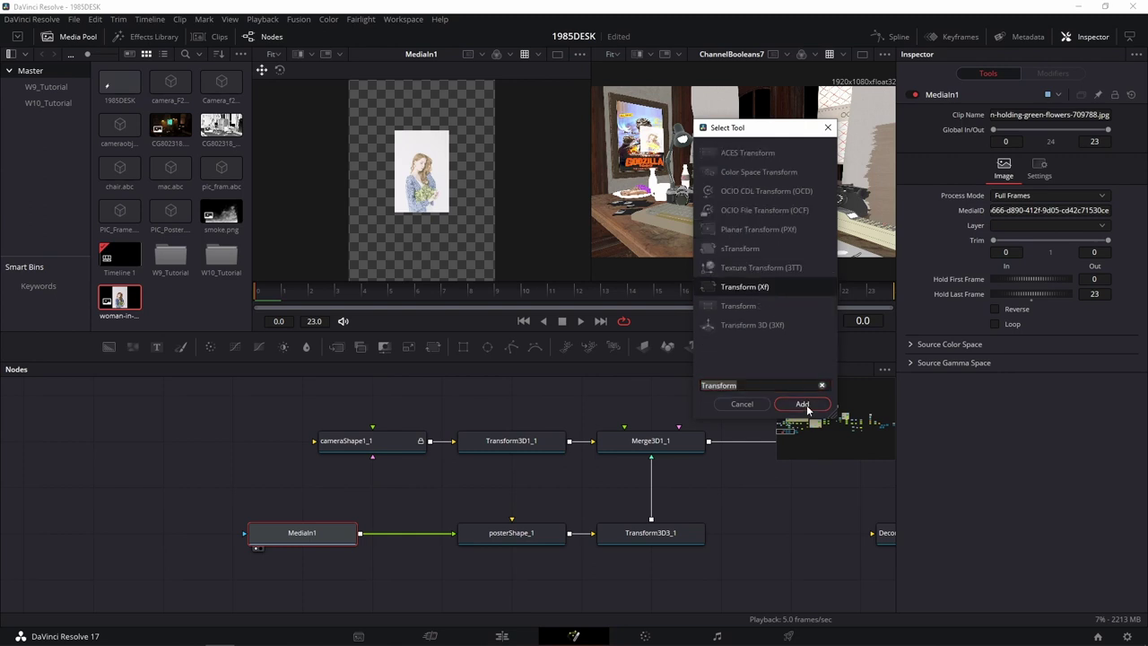
{"action": "left_click", "coordinate": [804, 404]}
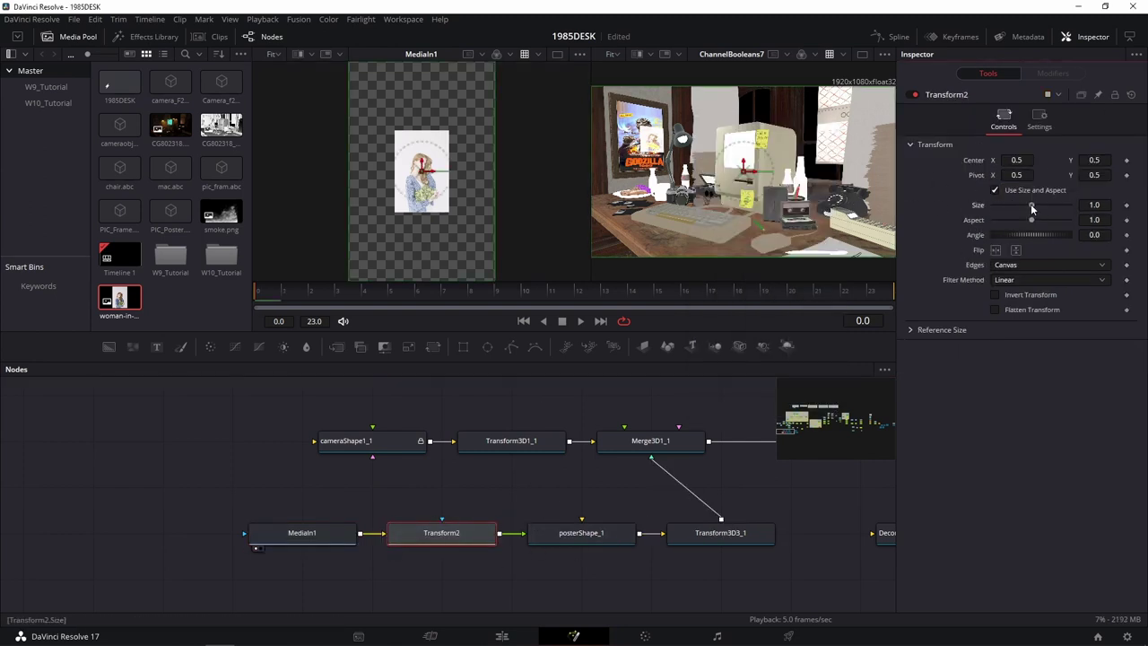
{"action": "left_click_drag", "start_coordinate": [1029, 213], "coordinate": [1041, 206]}
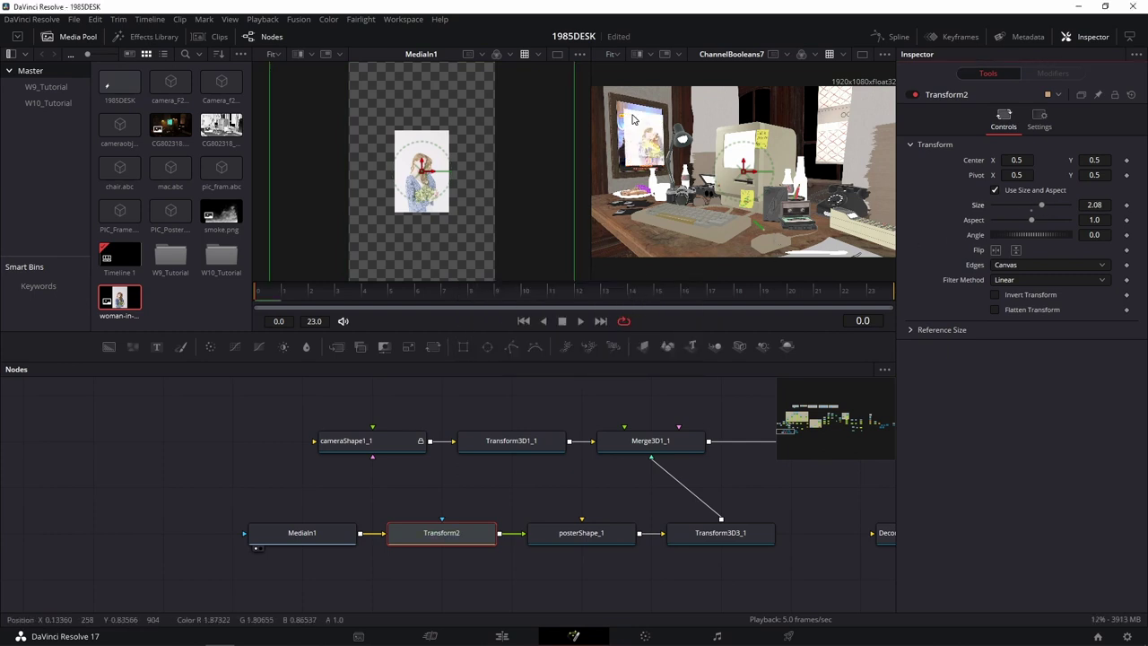
Step: Zoom the right viewer in on the framed poster to check the photo fit
{"action": "scroll", "coordinate": [702, 143], "scroll_direction": "up", "scroll_amount": 2}
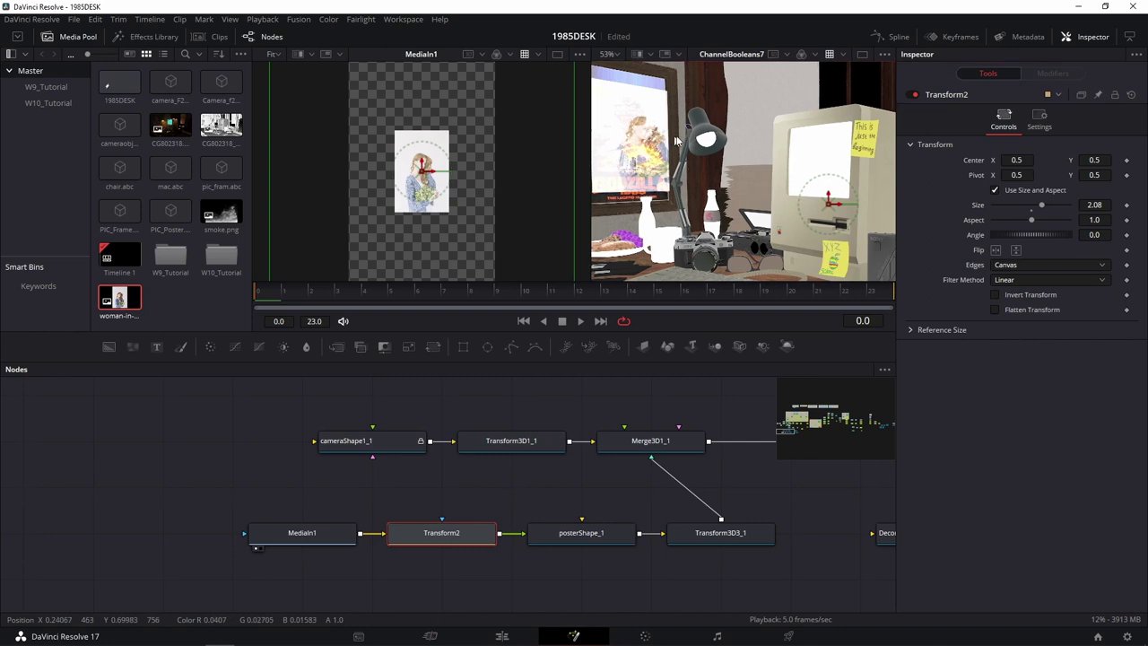
{"action": "scroll", "coordinate": [747, 176], "scroll_direction": "up", "scroll_amount": 1}
{"action": "scroll", "coordinate": [748, 176], "scroll_direction": "up", "scroll_amount": 2}
{"action": "scroll", "coordinate": [767, 173], "scroll_direction": "up", "scroll_amount": 2}
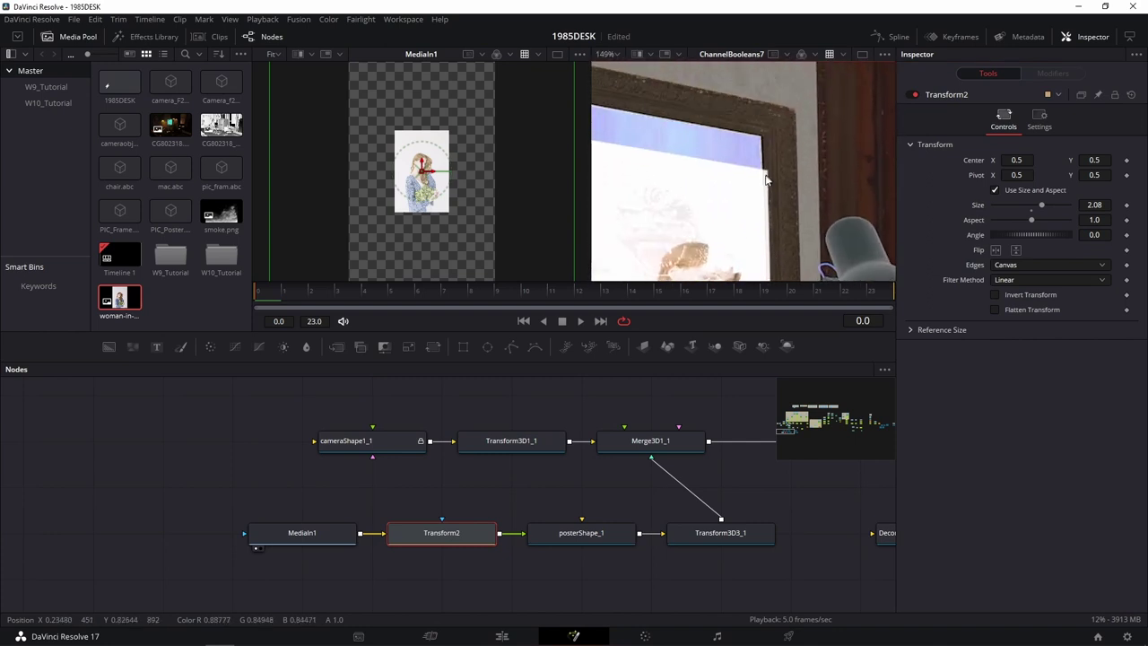
{"action": "scroll", "coordinate": [753, 194], "scroll_direction": "down", "scroll_amount": 1}
{"action": "scroll", "coordinate": [717, 171], "scroll_direction": "down", "scroll_amount": 1}
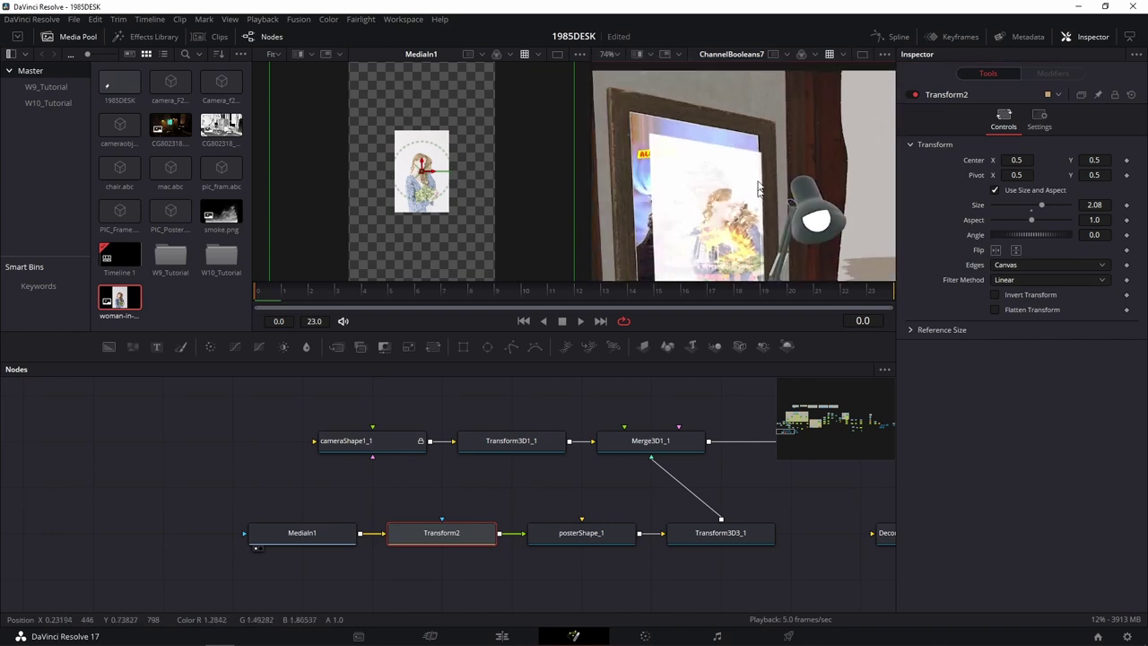
{"action": "scroll", "coordinate": [682, 144], "scroll_direction": "down", "scroll_amount": 1}
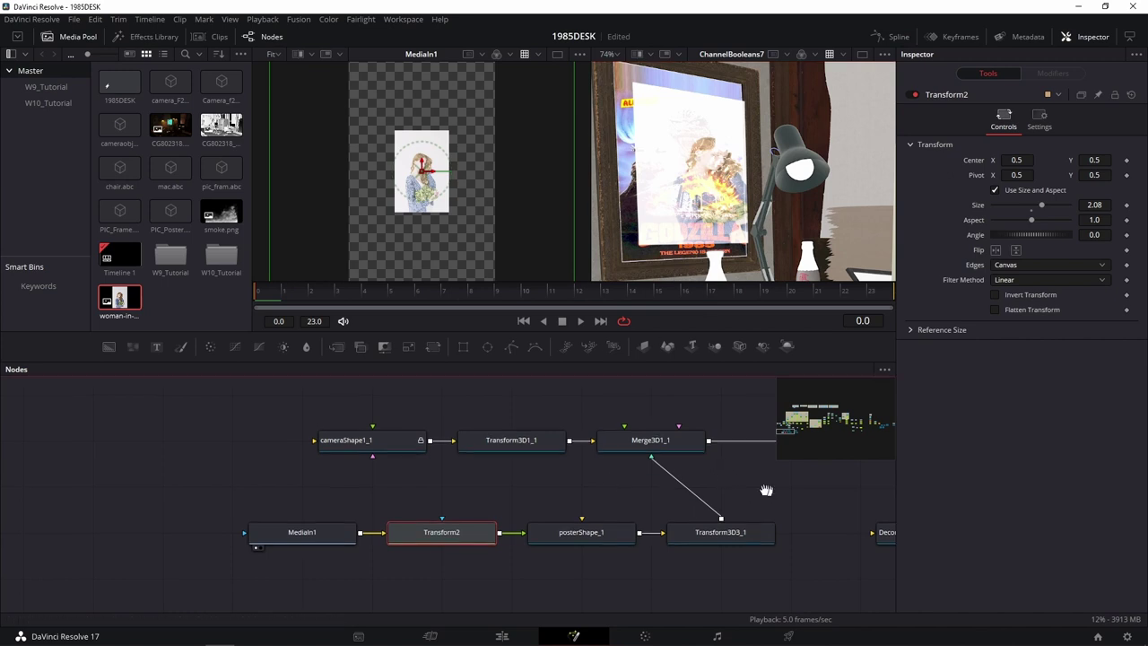
Step: Pan the node graph over to the ChannelBooleans7 node
{"action": "left_click_drag", "start_coordinate": [763, 487], "coordinate": [415, 494]}
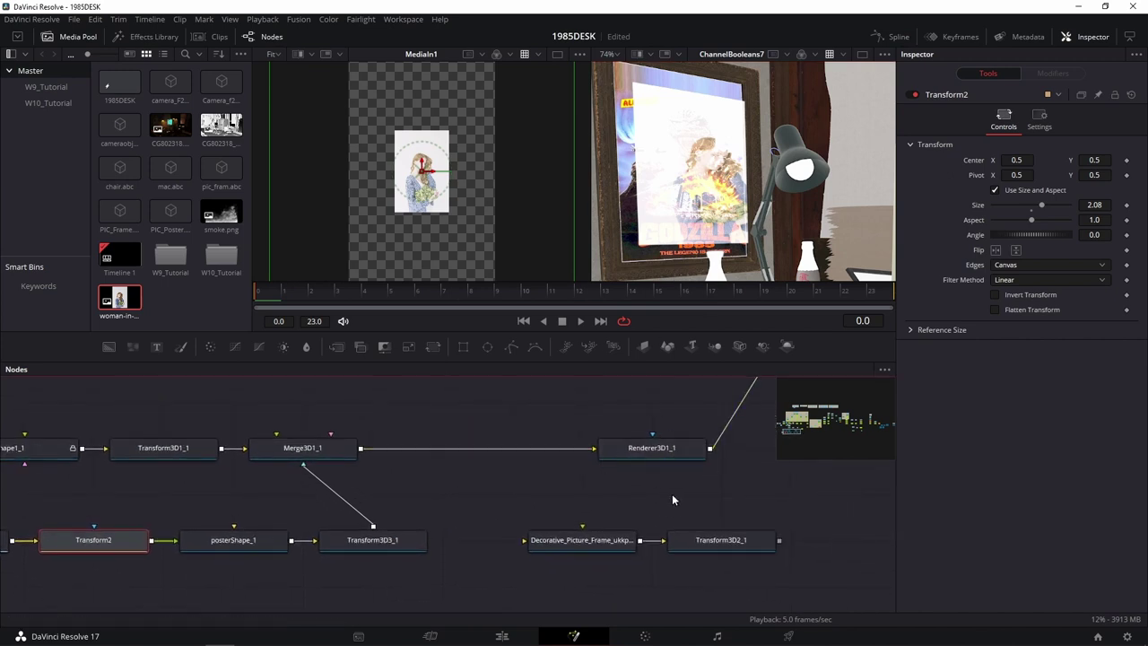
{"action": "left_click_drag", "start_coordinate": [673, 496], "coordinate": [780, 477]}
{"action": "left_click_drag", "start_coordinate": [614, 486], "coordinate": [402, 551]}
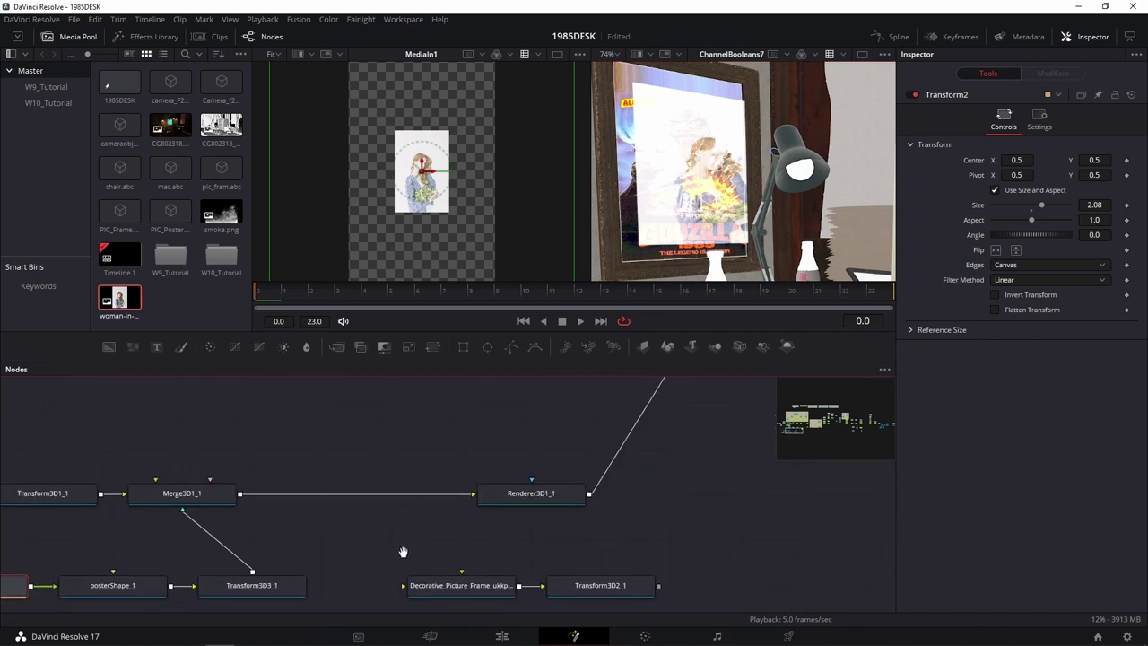
{"action": "left_click_drag", "start_coordinate": [691, 385], "coordinate": [628, 467]}
{"action": "scroll", "coordinate": [630, 478], "scroll_direction": "down", "scroll_amount": 3}
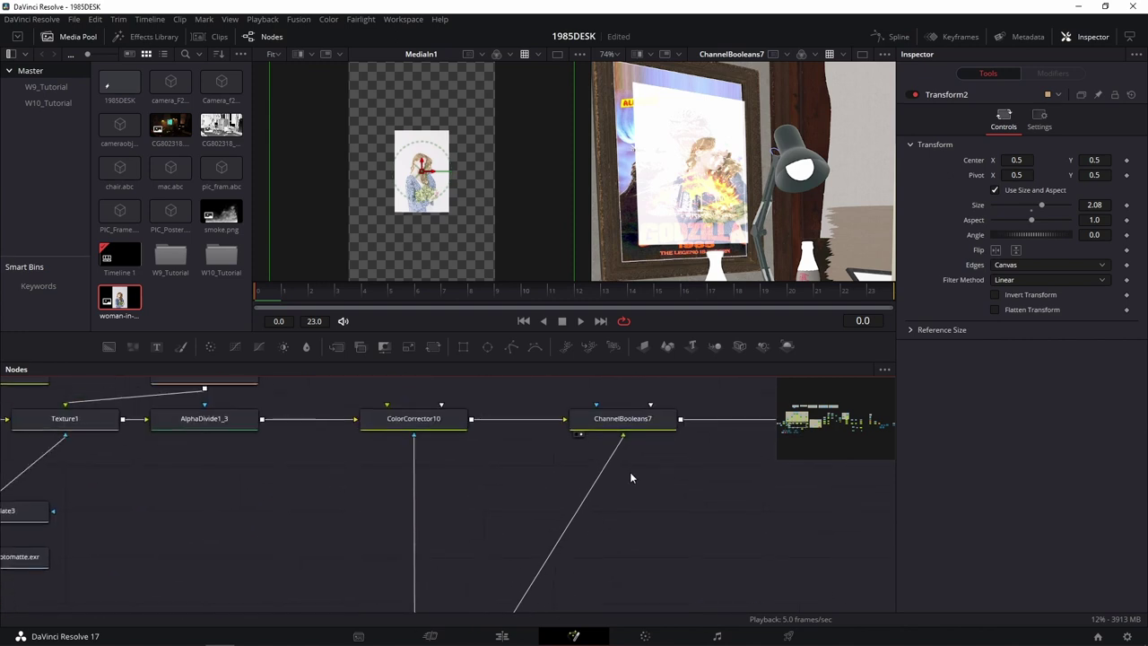
Step: On ChannelBooleans7, try To Alpha from foreground alpha, then return it to Do Nothing
{"action": "left_click", "coordinate": [627, 419]}
{"action": "left_click", "coordinate": [1045, 205]}
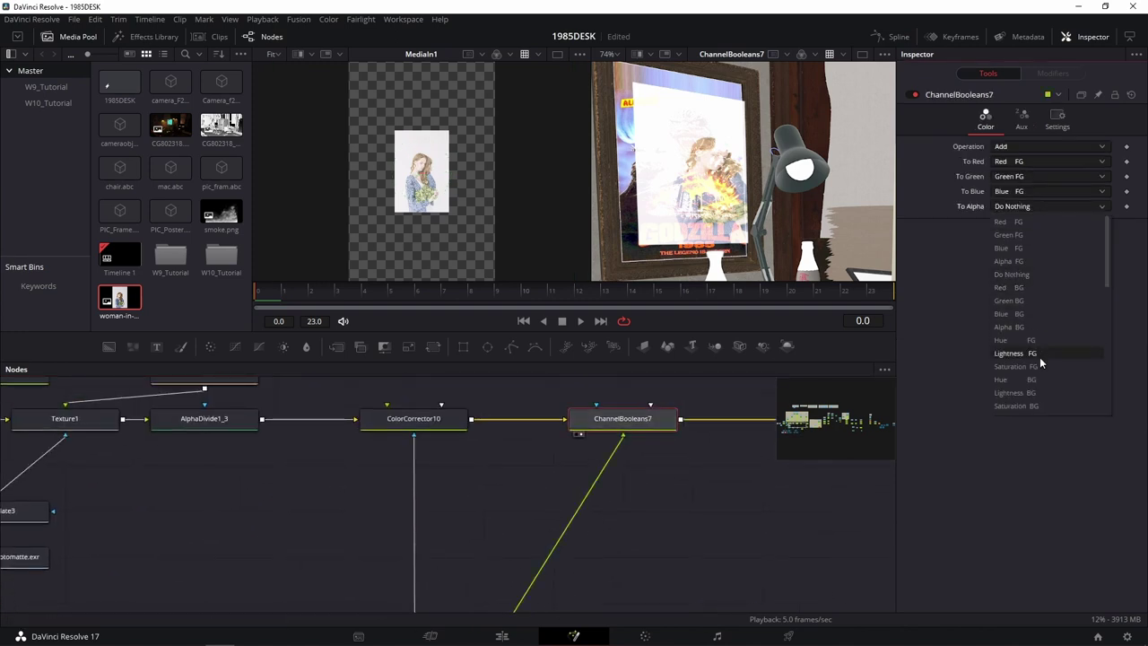
{"action": "left_click", "coordinate": [1040, 263]}
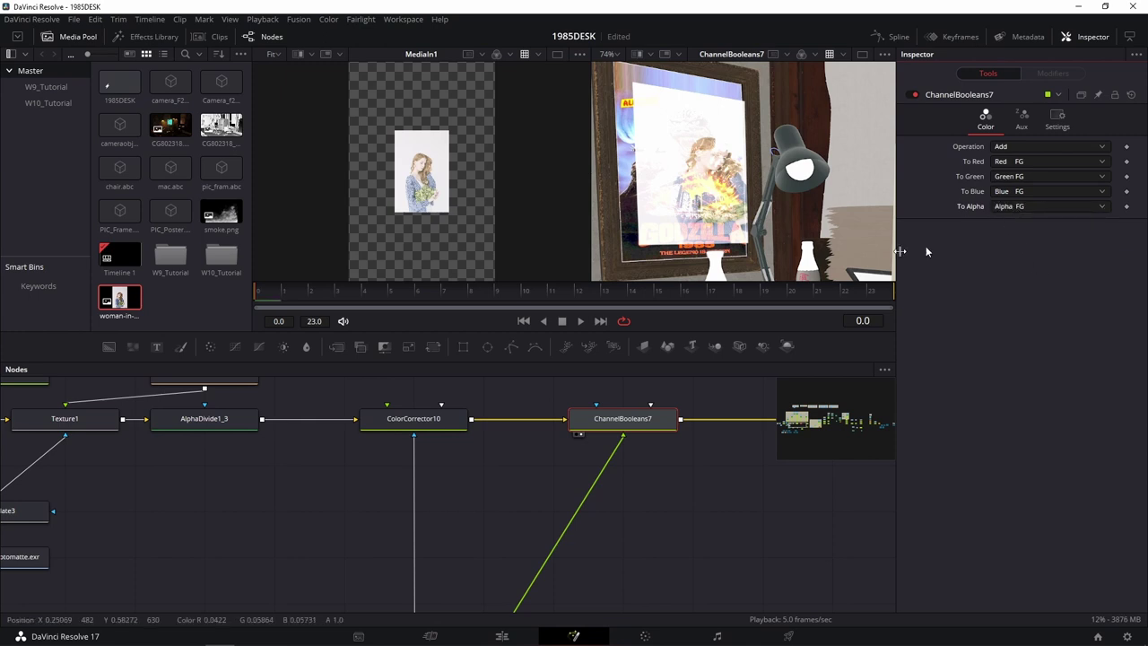
{"action": "left_click", "coordinate": [1045, 205]}
{"action": "left_click", "coordinate": [1031, 274]}
{"action": "scroll", "coordinate": [666, 465], "scroll_direction": "up", "scroll_amount": 1}
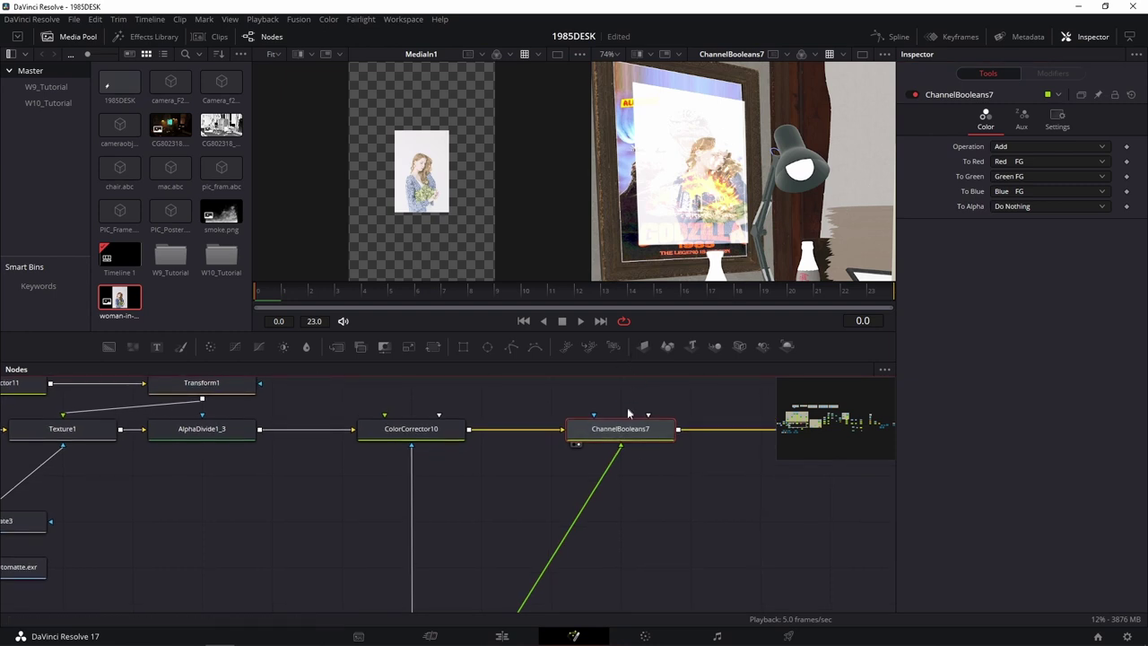
Step: Compare the And, Or, Maximum, Solid and Copy combine operations in the viewer
{"action": "left_click", "coordinate": [1009, 149]}
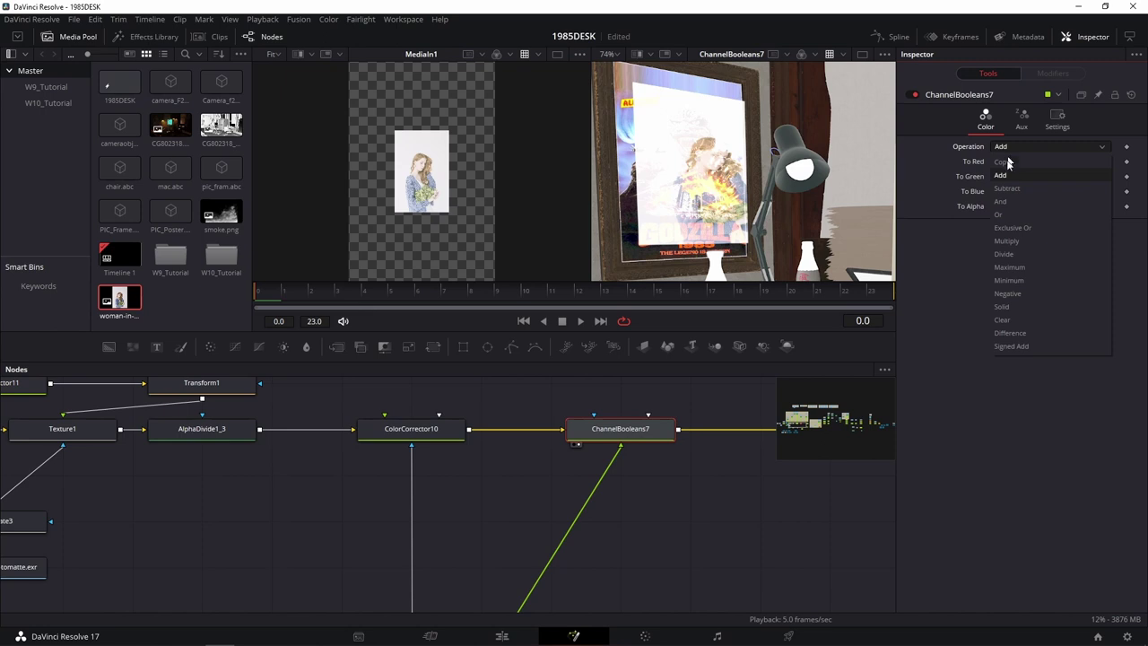
{"action": "left_click", "coordinate": [1029, 200]}
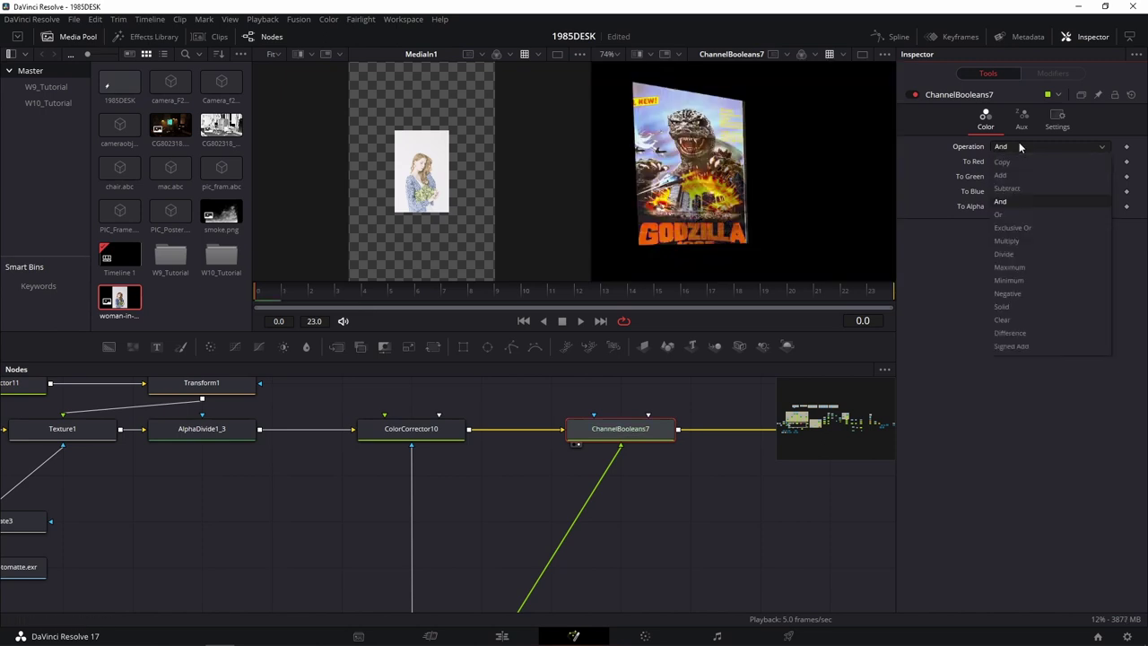
{"action": "left_click", "coordinate": [1018, 214]}
{"action": "left_click", "coordinate": [1024, 144]}
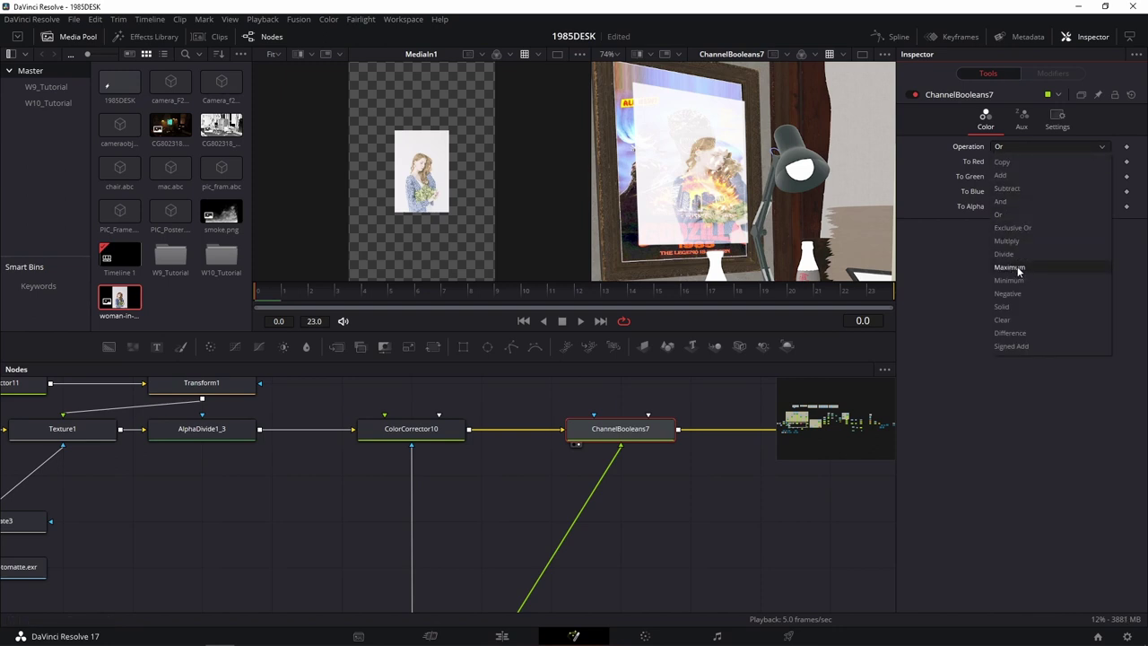
{"action": "left_click", "coordinate": [1019, 268]}
{"action": "left_click", "coordinate": [1038, 147]}
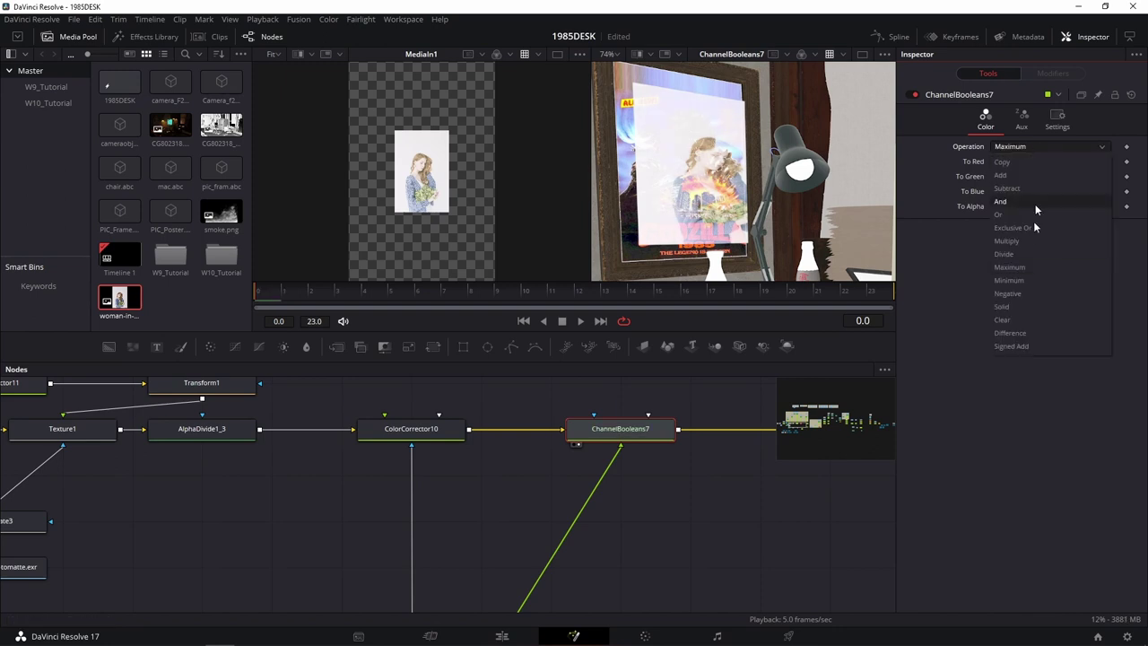
{"action": "left_click", "coordinate": [1022, 308]}
{"action": "left_click", "coordinate": [1060, 147]}
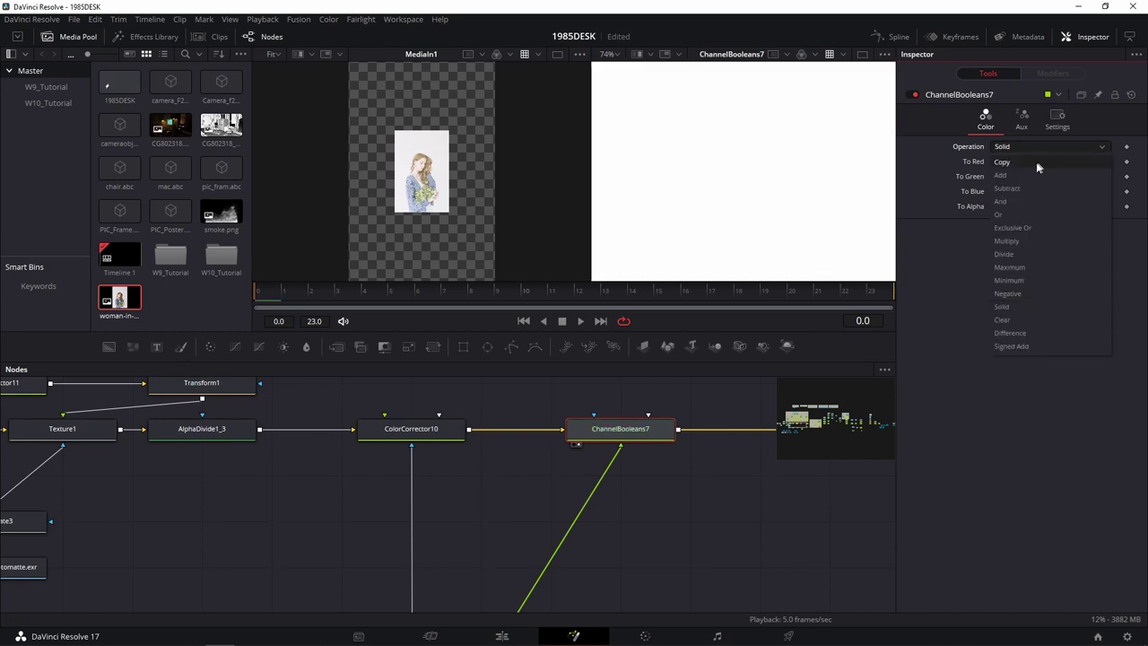
{"action": "left_click", "coordinate": [1031, 163]}
Step: Try Add, Subtract, Exclusive Or and Multiply, finally settling on Copy
{"action": "left_click", "coordinate": [1029, 146]}
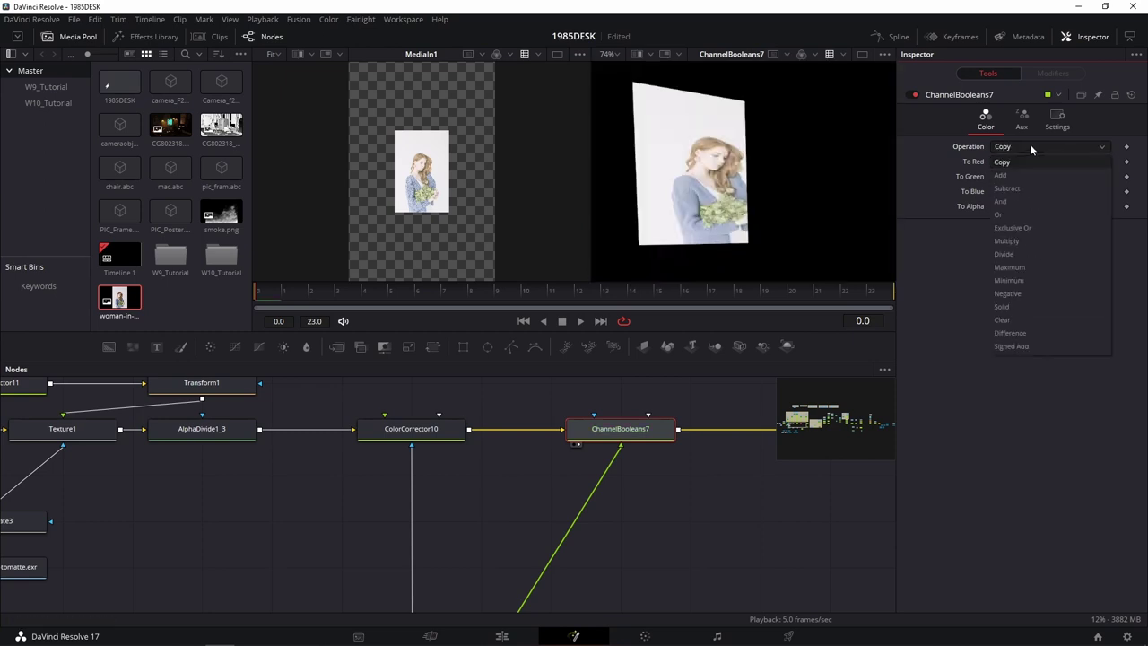
{"action": "left_click", "coordinate": [1028, 161]}
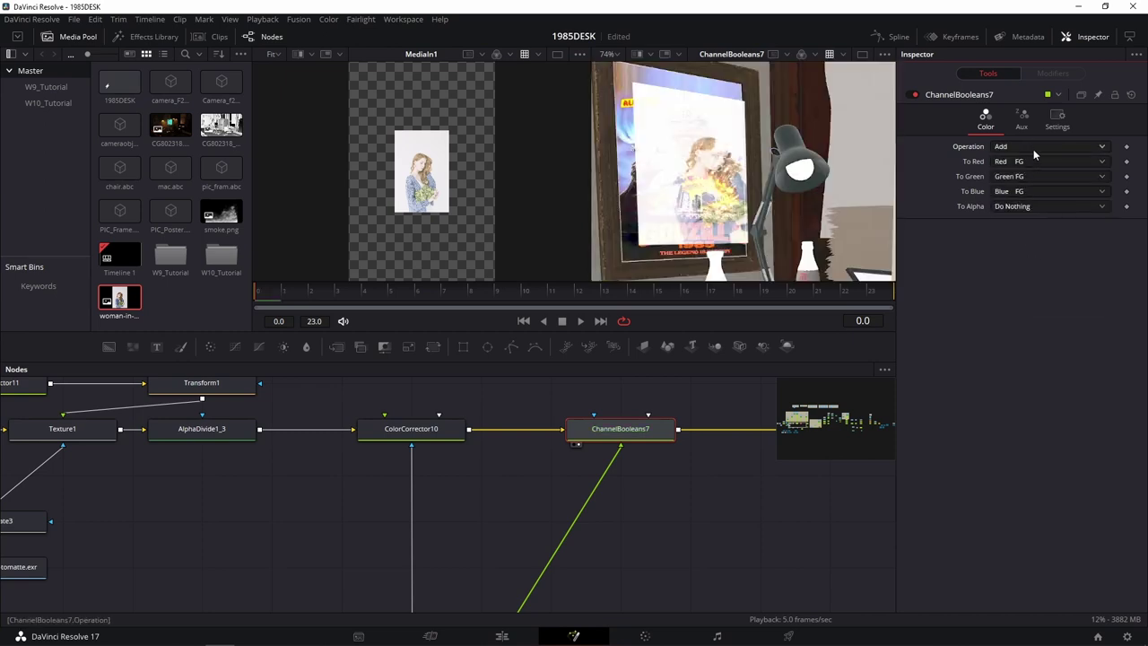
{"action": "left_click", "coordinate": [1033, 146]}
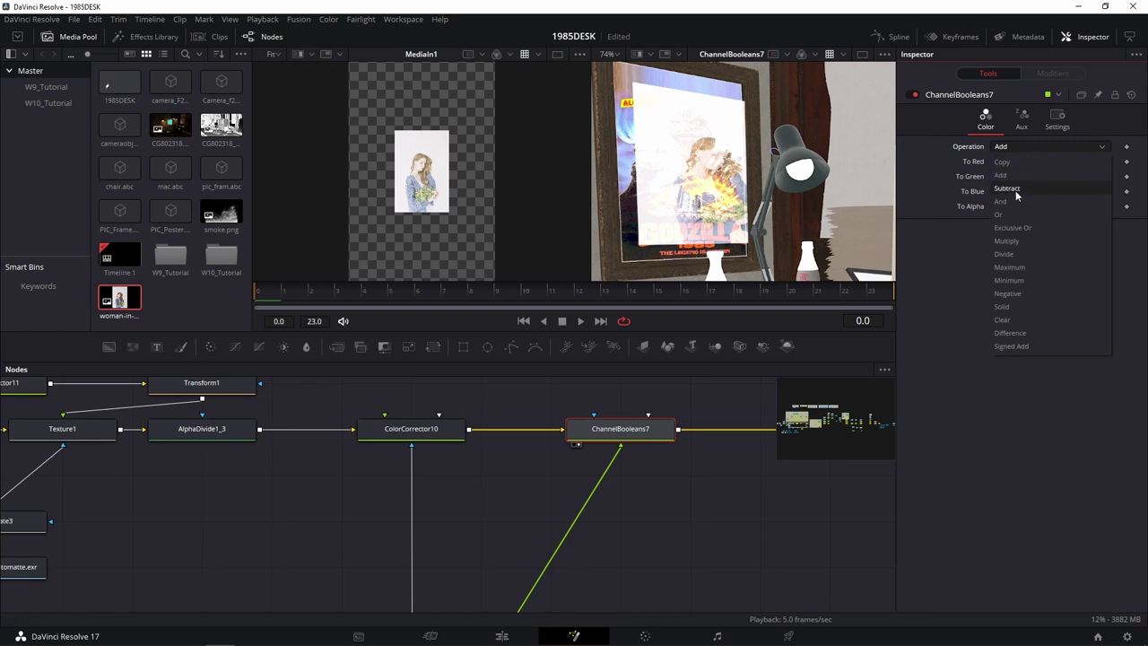
{"action": "left_click", "coordinate": [1017, 188]}
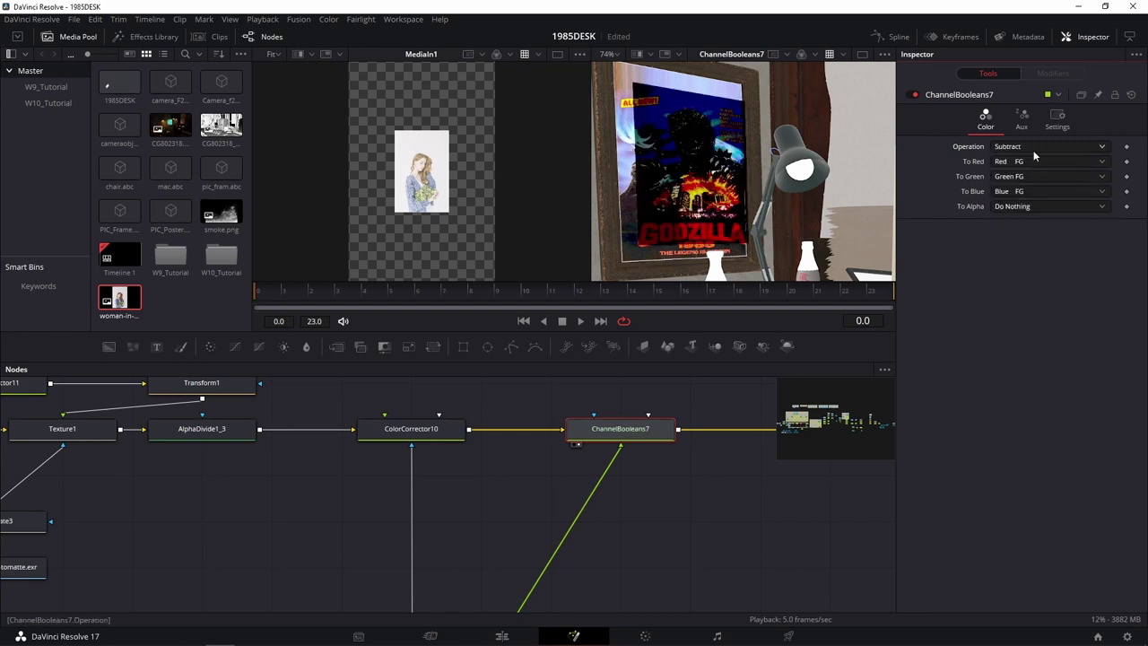
{"action": "left_click", "coordinate": [1034, 148]}
{"action": "left_click", "coordinate": [1040, 226]}
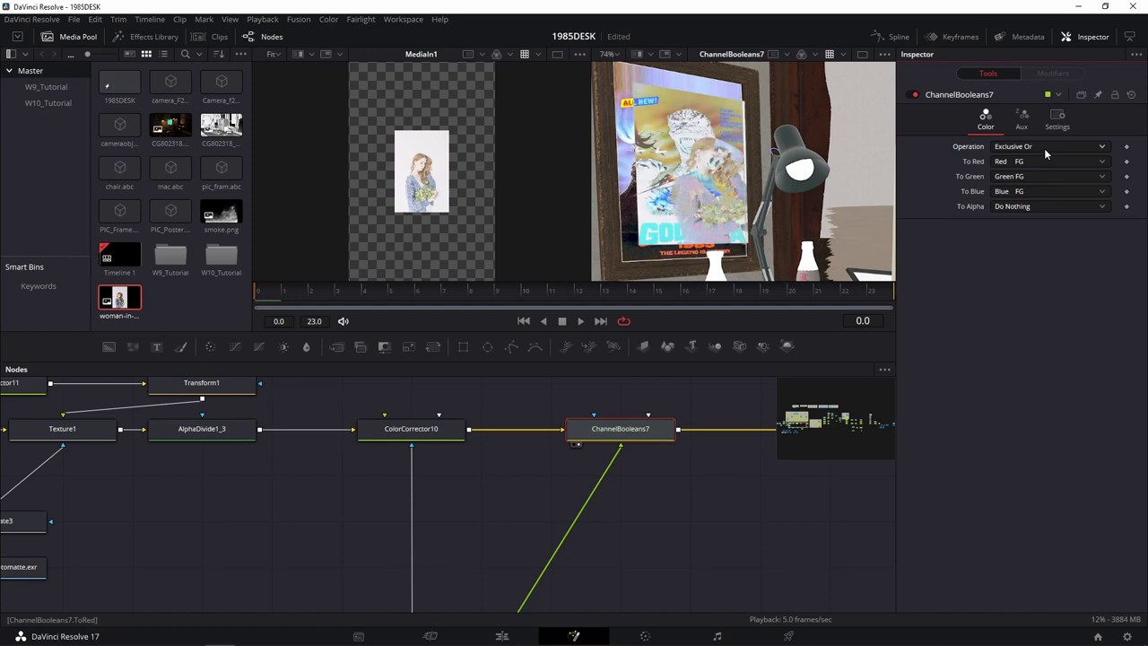
{"action": "left_click", "coordinate": [1044, 148]}
{"action": "left_click", "coordinate": [1027, 241]}
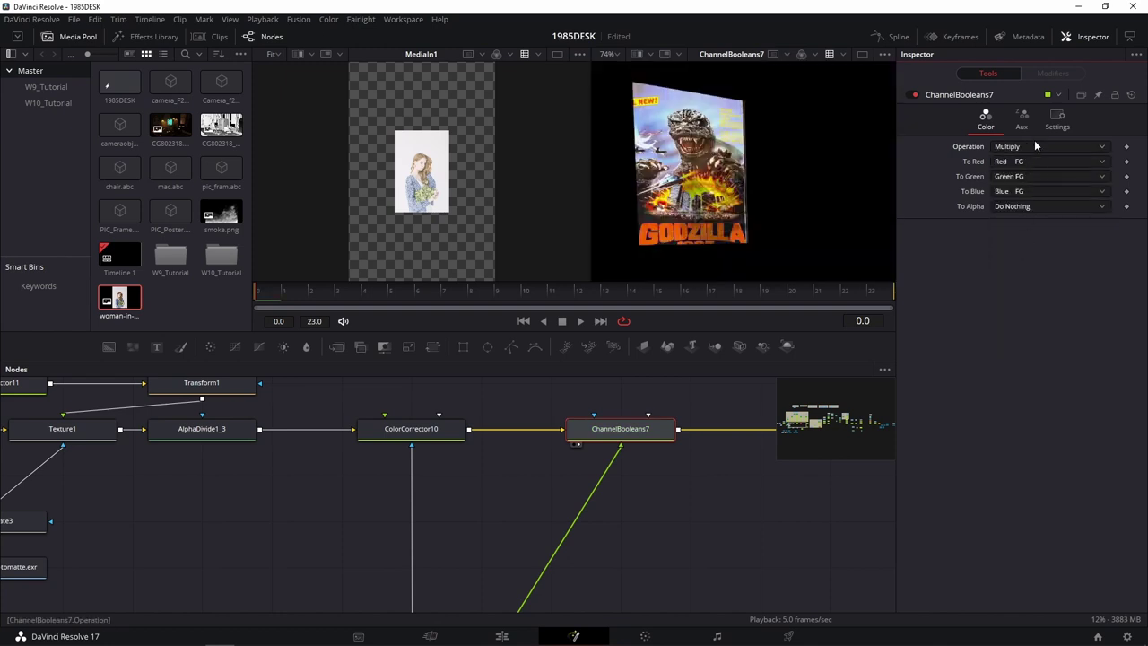
{"action": "left_click", "coordinate": [1034, 143]}
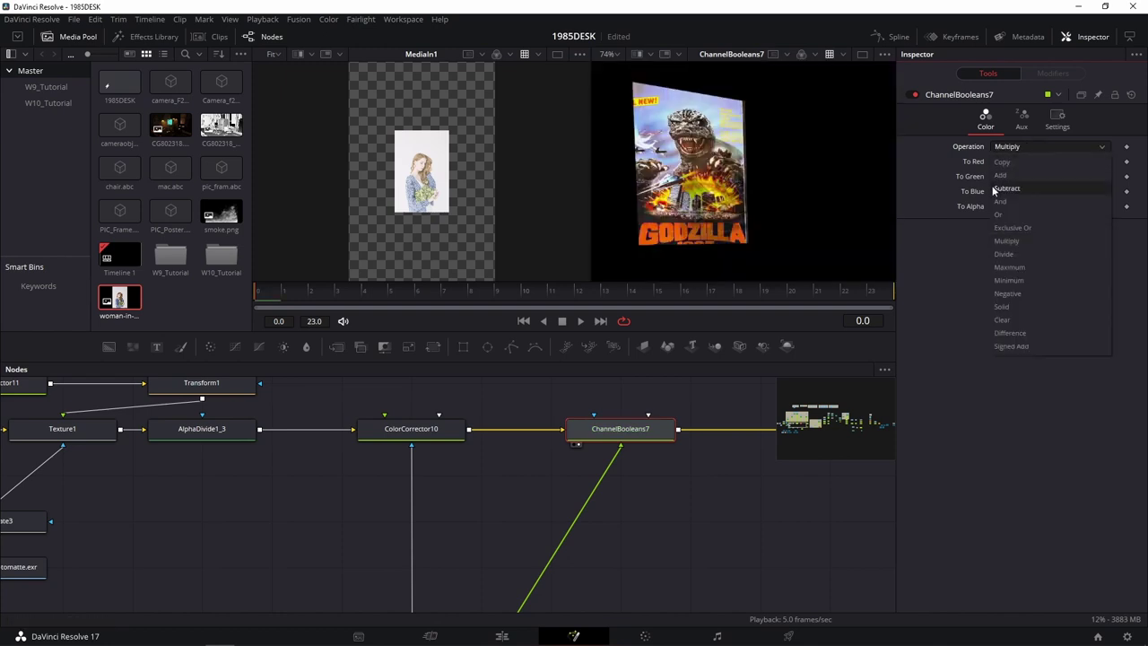
{"action": "left_click", "coordinate": [1012, 163]}
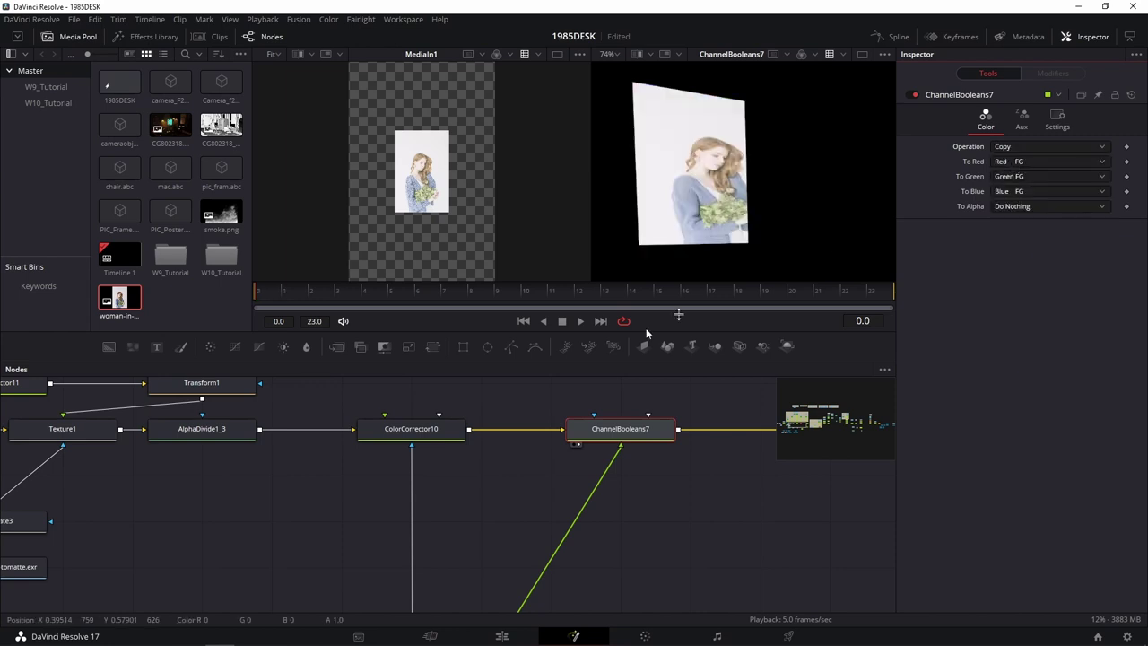
Step: Turn off Multiply By Mask in the node's general Settings
{"action": "left_click_drag", "start_coordinate": [653, 482], "coordinate": [600, 460]}
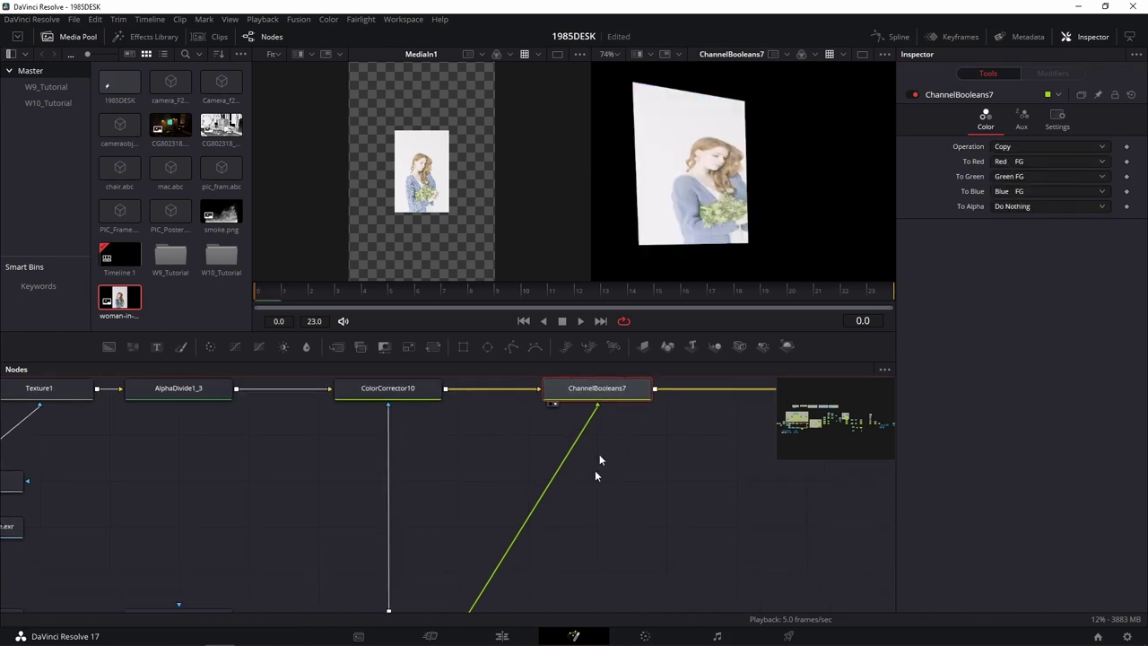
{"action": "scroll", "coordinate": [613, 415], "scroll_direction": "down", "scroll_amount": 2}
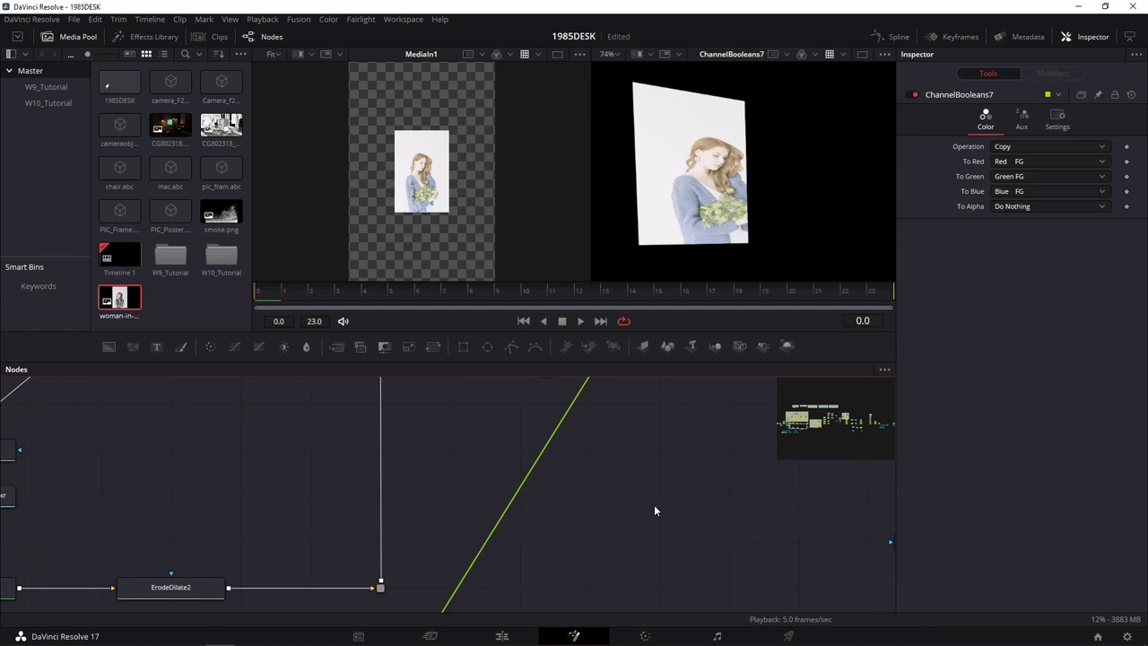
{"action": "left_click", "coordinate": [1060, 128]}
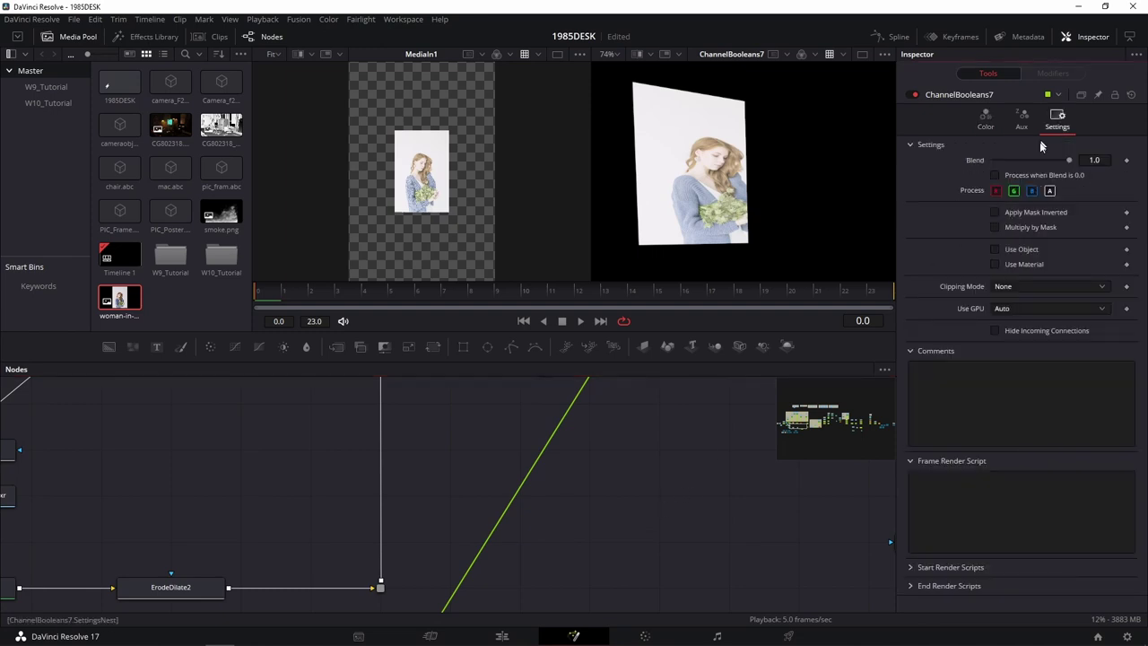
{"action": "left_click", "coordinate": [1023, 228]}
Step: Connect Renderer3D1_1's output into ChannelBooleans7's effect mask input
{"action": "scroll", "coordinate": [661, 488], "scroll_direction": "down", "scroll_amount": 5}
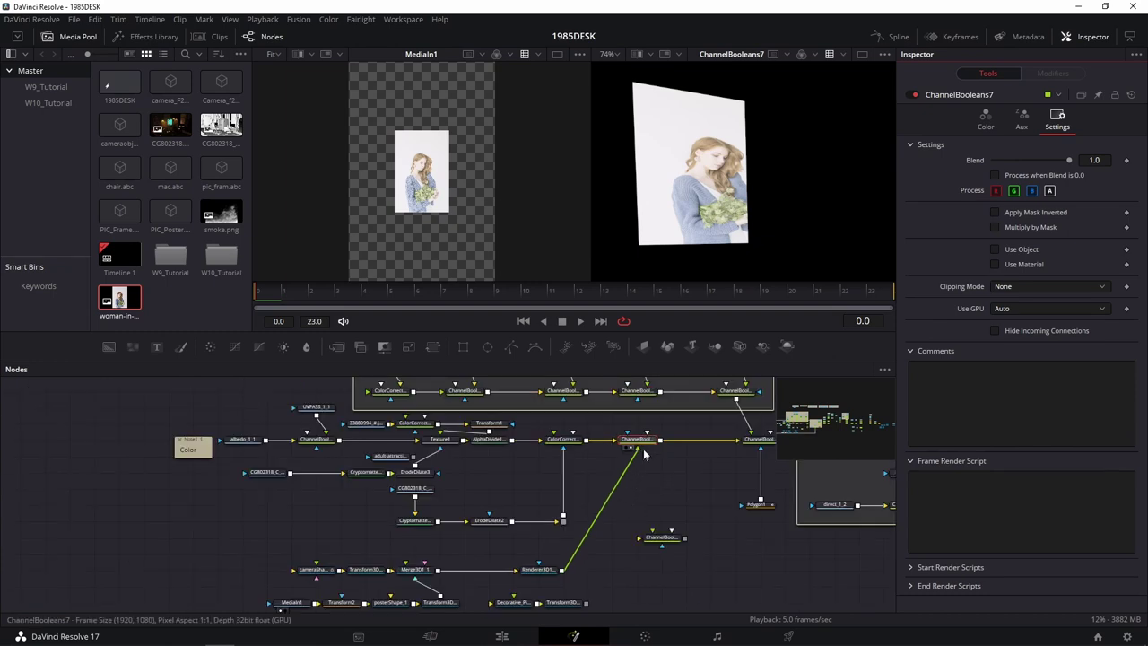
{"action": "scroll", "coordinate": [655, 448], "scroll_direction": "up", "scroll_amount": 2}
{"action": "scroll", "coordinate": [657, 508], "scroll_direction": "down", "scroll_amount": 3}
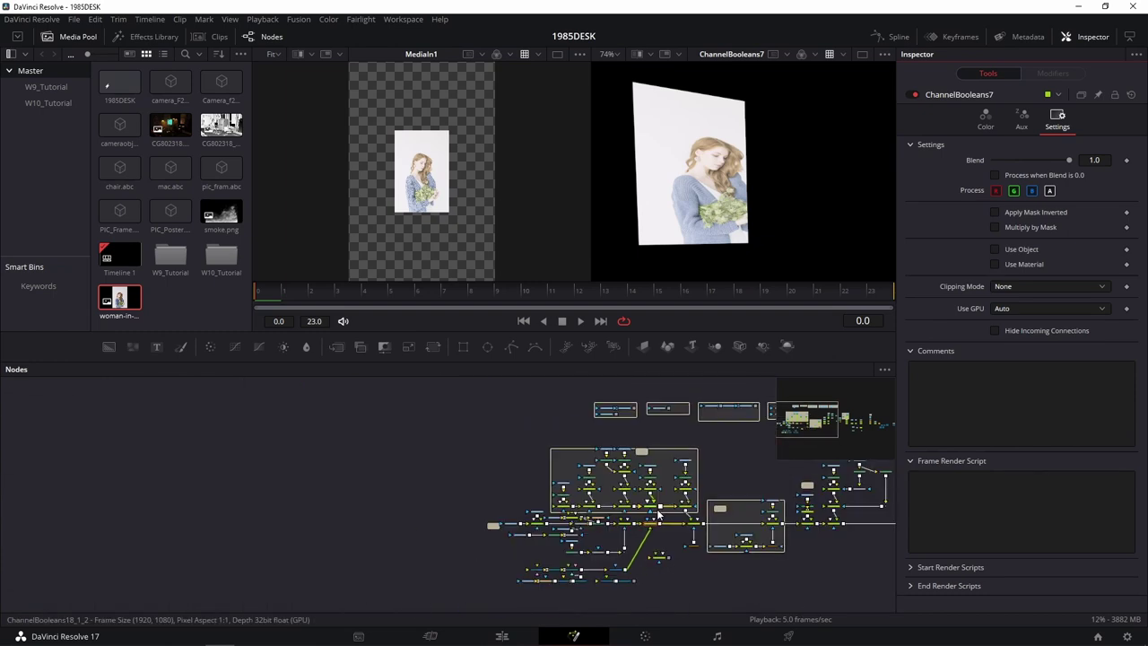
{"action": "scroll", "coordinate": [657, 516], "scroll_direction": "up", "scroll_amount": 4}
{"action": "scroll", "coordinate": [657, 516], "scroll_direction": "up", "scroll_amount": 3}
{"action": "scroll", "coordinate": [647, 381], "scroll_direction": "up", "scroll_amount": 2}
{"action": "scroll", "coordinate": [647, 381], "scroll_direction": "down", "scroll_amount": 1}
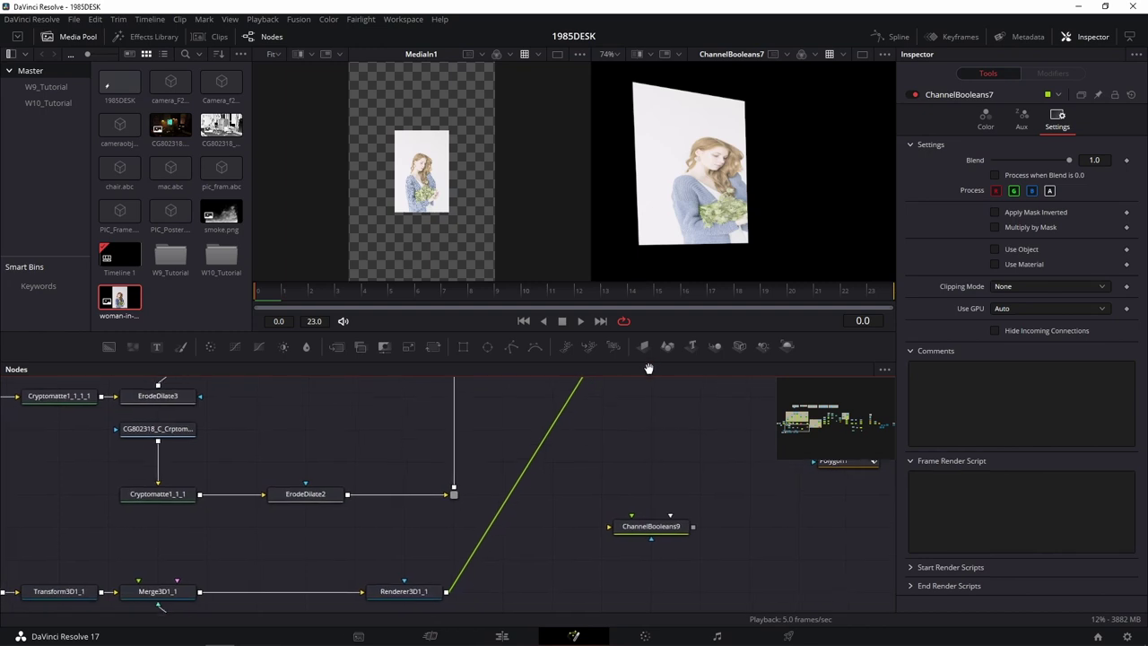
{"action": "mouse_move", "coordinate": [443, 605]}
{"action": "left_mouse_down"}
{"action": "mouse_move", "coordinate": [617, 449]}
{"action": "mouse_move", "coordinate": [654, 479]}
{"action": "left_mouse_up"}
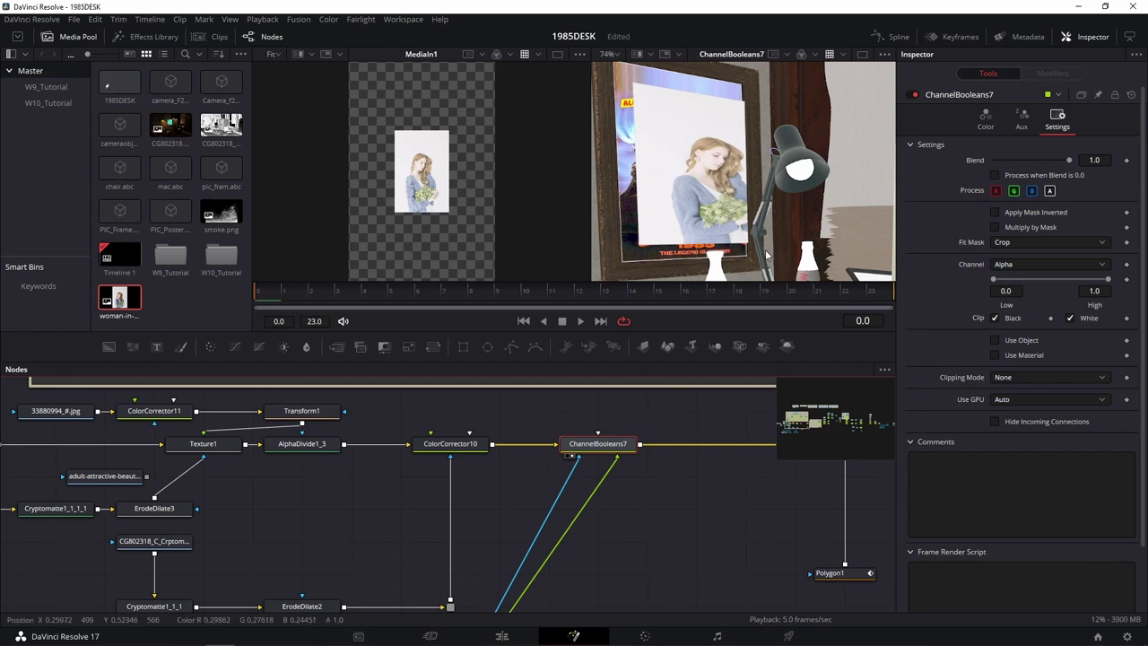
Step: Bring the poster branch into view and select the MediaIn1 photo node
{"action": "scroll", "coordinate": [594, 516], "scroll_direction": "down", "scroll_amount": 5}
{"action": "scroll", "coordinate": [457, 551], "scroll_direction": "down", "scroll_amount": 5}
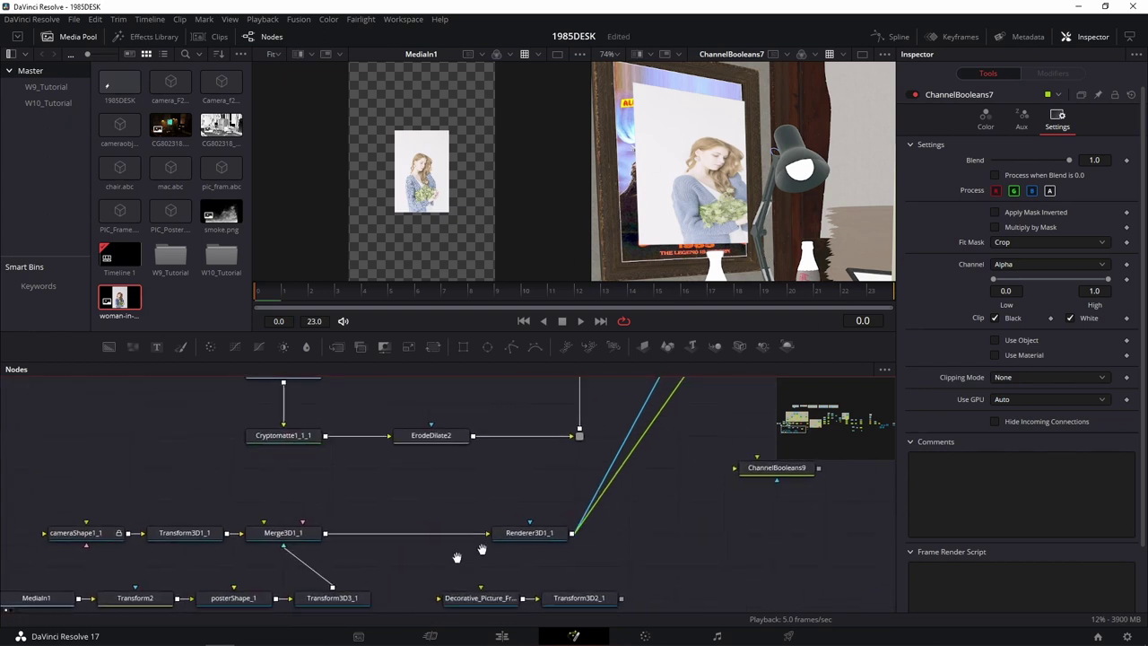
{"action": "left_click", "coordinate": [354, 507]}
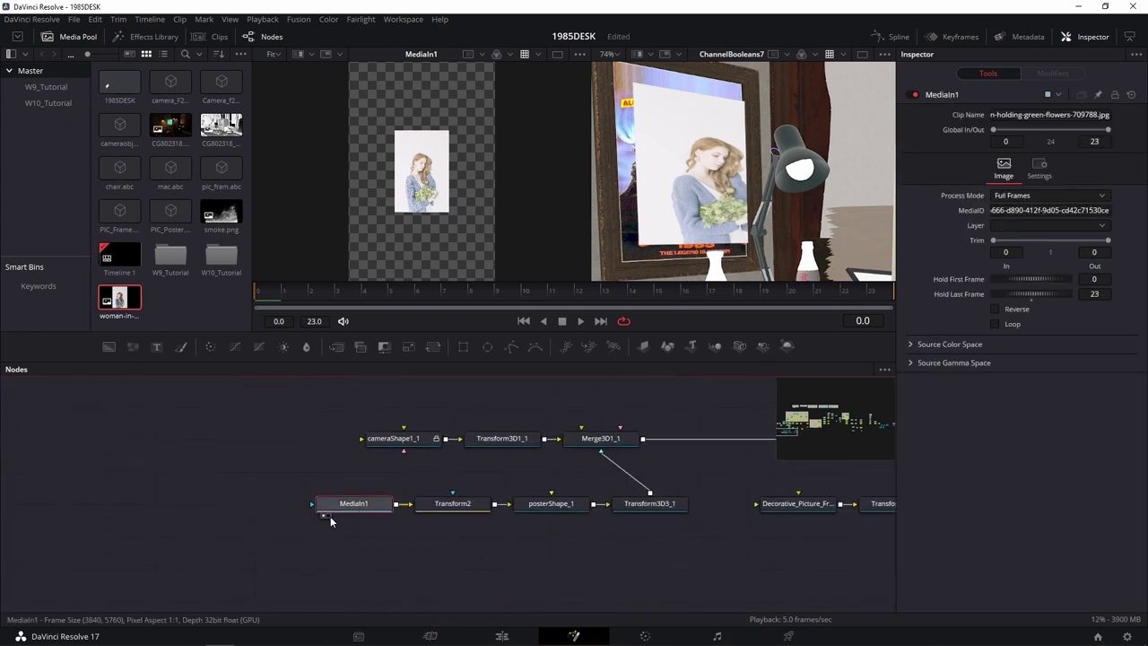
Step: Set Transform2's Size to 3.67 to enlarge the woman-with-flowers photo
{"action": "left_click", "coordinate": [443, 505]}
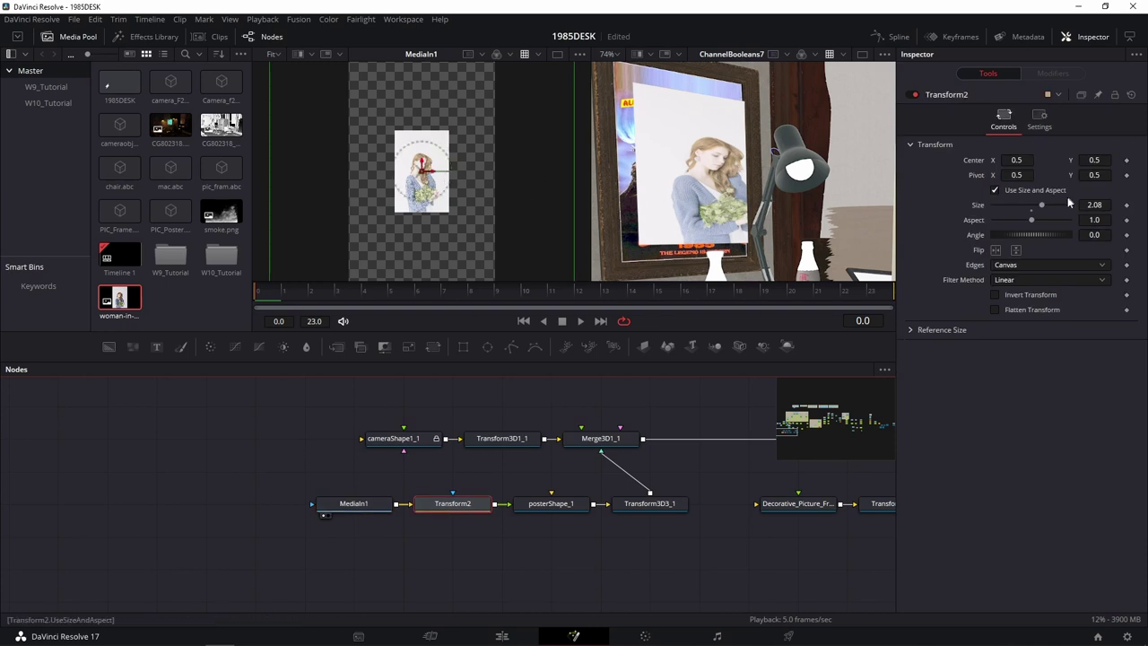
{"action": "scroll", "coordinate": [452, 177], "scroll_direction": "down", "scroll_amount": 2}
{"action": "scroll", "coordinate": [452, 177], "scroll_direction": "down", "scroll_amount": 1}
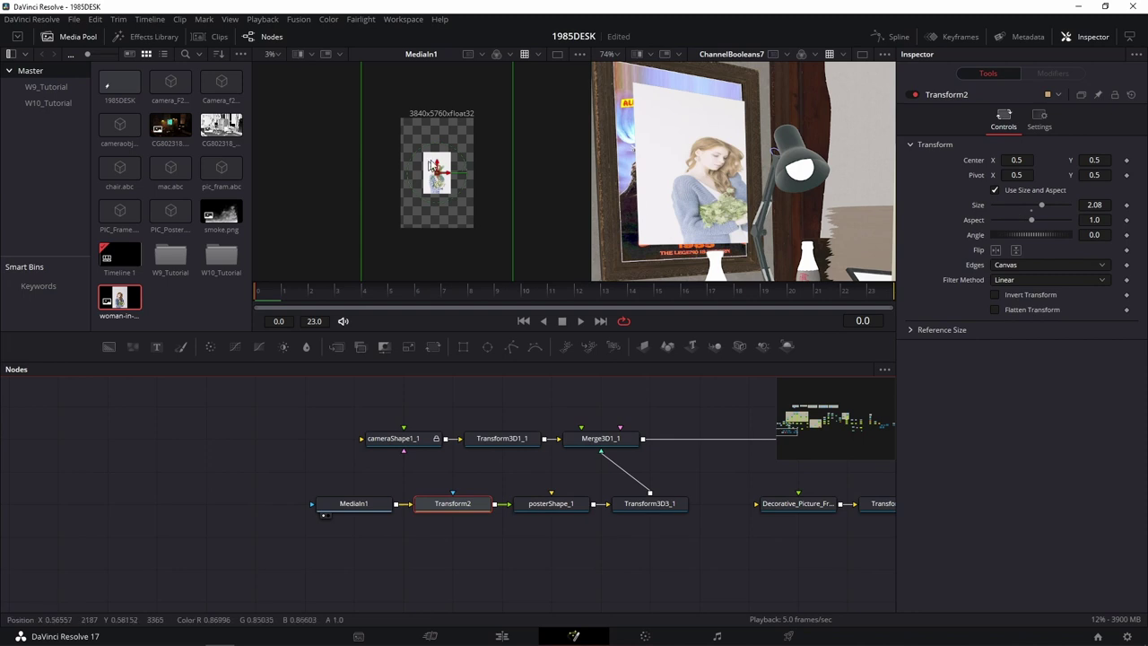
{"action": "left_click_drag", "start_coordinate": [1046, 205], "coordinate": [1064, 206]}
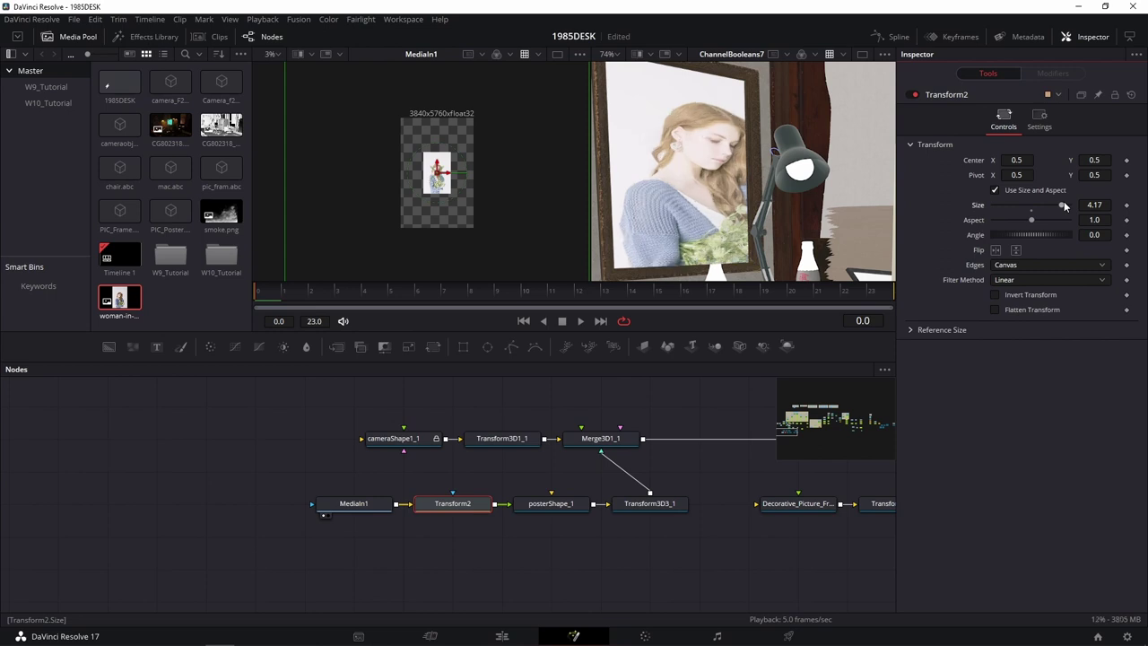
{"action": "left_click_drag", "start_coordinate": [1062, 206], "coordinate": [1057, 208]}
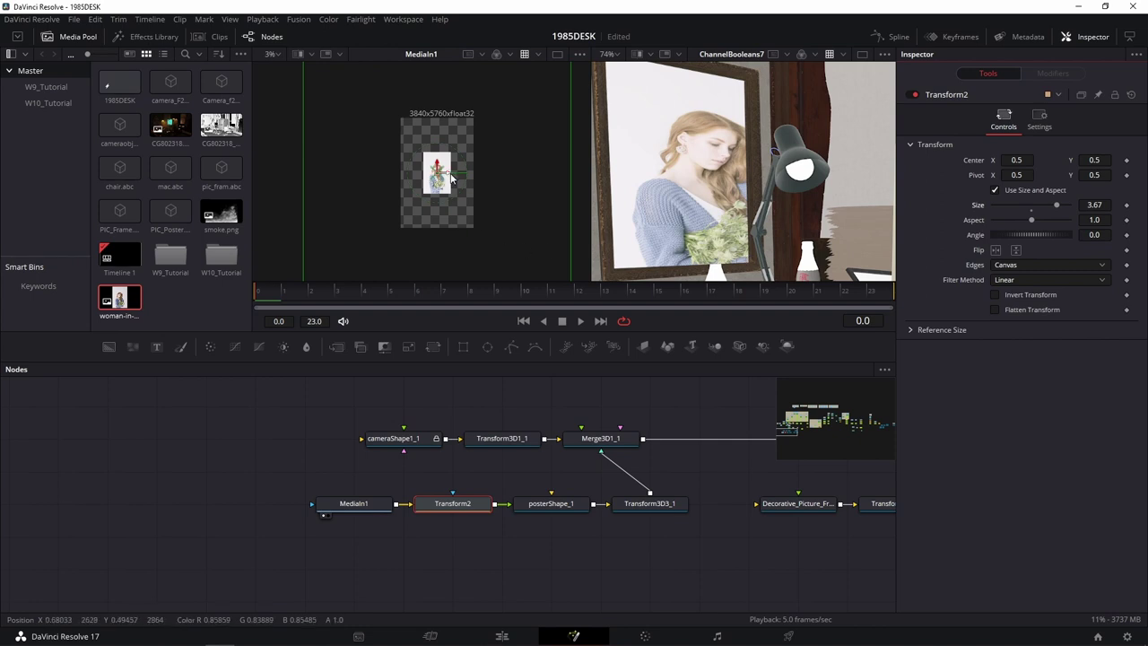
Step: Move the photo's center left and up to about 0.32, 0.61
{"action": "left_click_drag", "start_coordinate": [451, 178], "coordinate": [442, 176]}
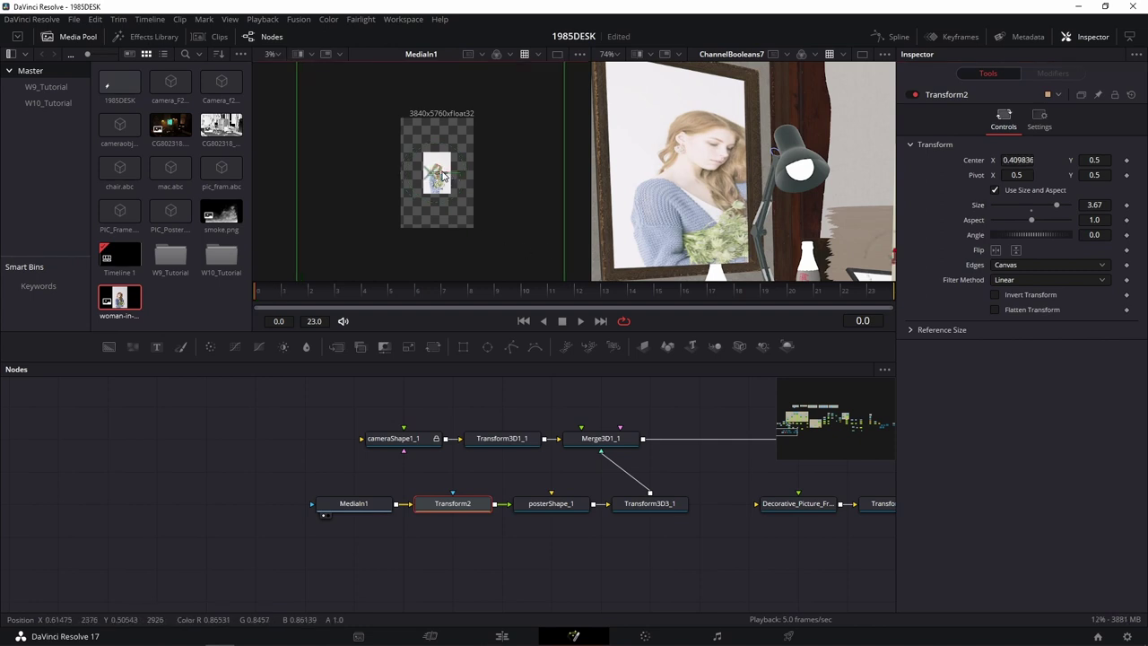
{"action": "left_click_drag", "start_coordinate": [442, 176], "coordinate": [437, 172]}
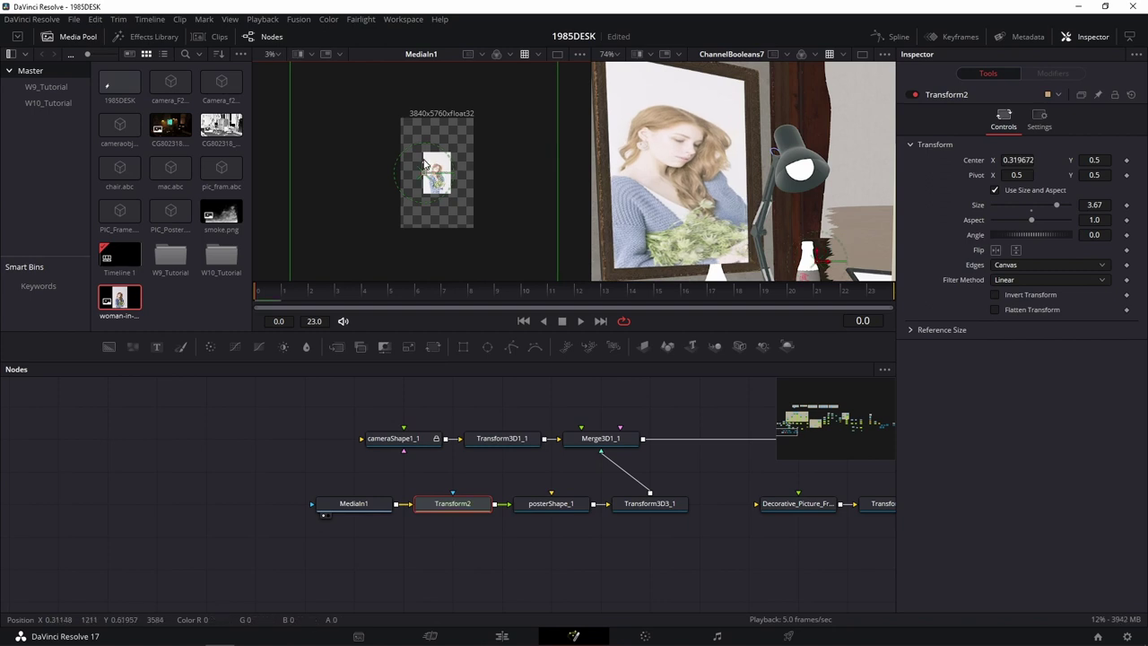
{"action": "left_click_drag", "start_coordinate": [425, 164], "coordinate": [425, 151]}
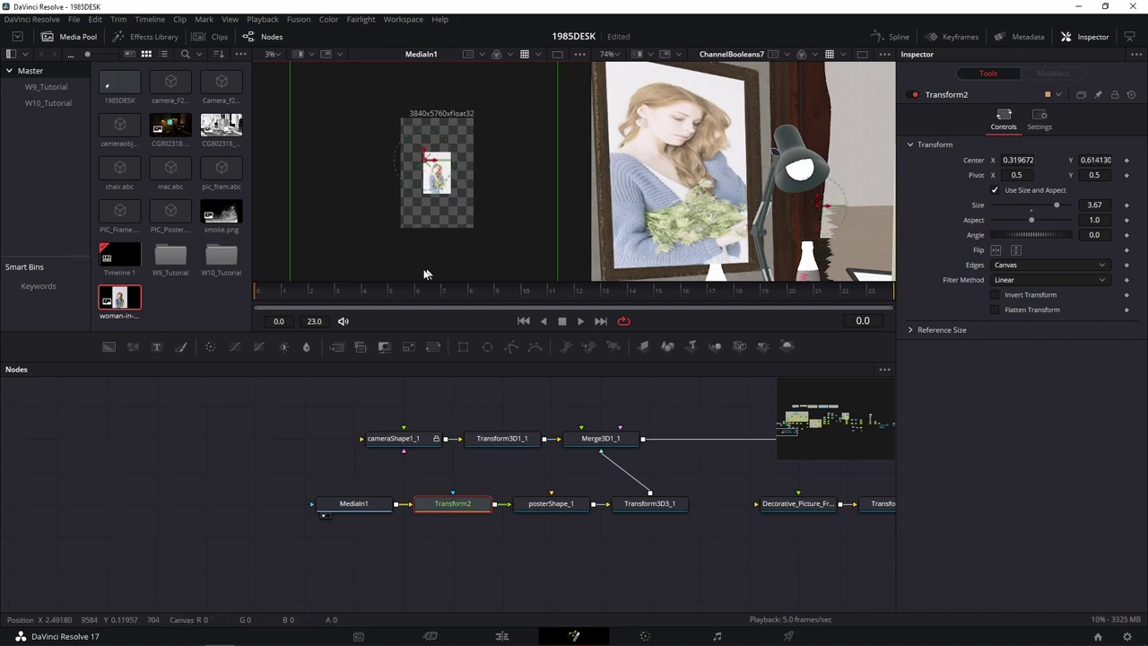
Step: Inspect ChannelBooleans7's Color tab channel-mapping options
{"action": "scroll", "coordinate": [758, 489], "scroll_direction": "right", "scroll_amount": 3}
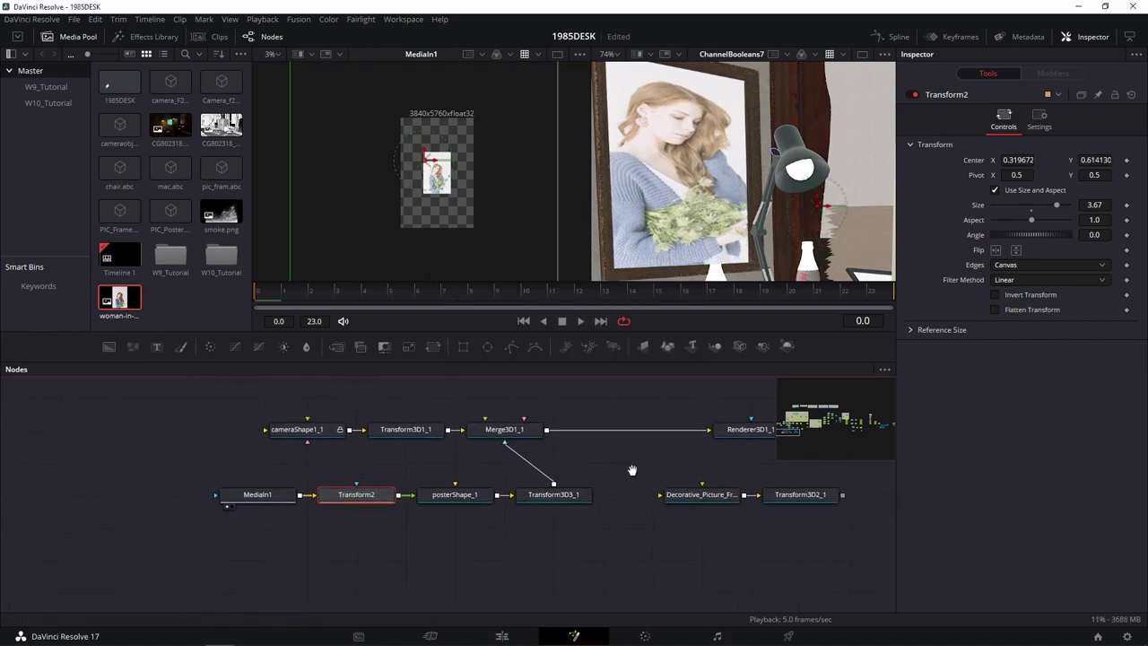
{"action": "scroll", "coordinate": [633, 469], "scroll_direction": "right", "scroll_amount": 5}
{"action": "scroll", "coordinate": [507, 532], "scroll_direction": "right", "scroll_amount": 3}
{"action": "scroll", "coordinate": [520, 520], "scroll_direction": "up", "scroll_amount": 5}
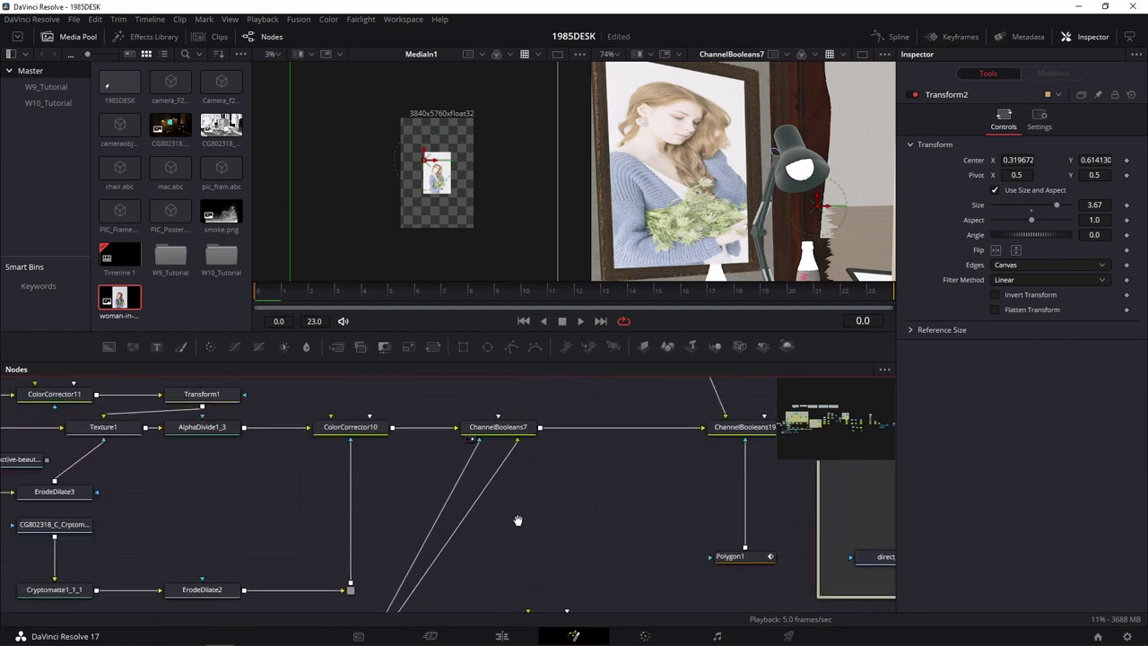
{"action": "scroll", "coordinate": [578, 457], "scroll_direction": "down", "scroll_amount": 3}
{"action": "scroll", "coordinate": [574, 493], "scroll_direction": "left", "scroll_amount": 3}
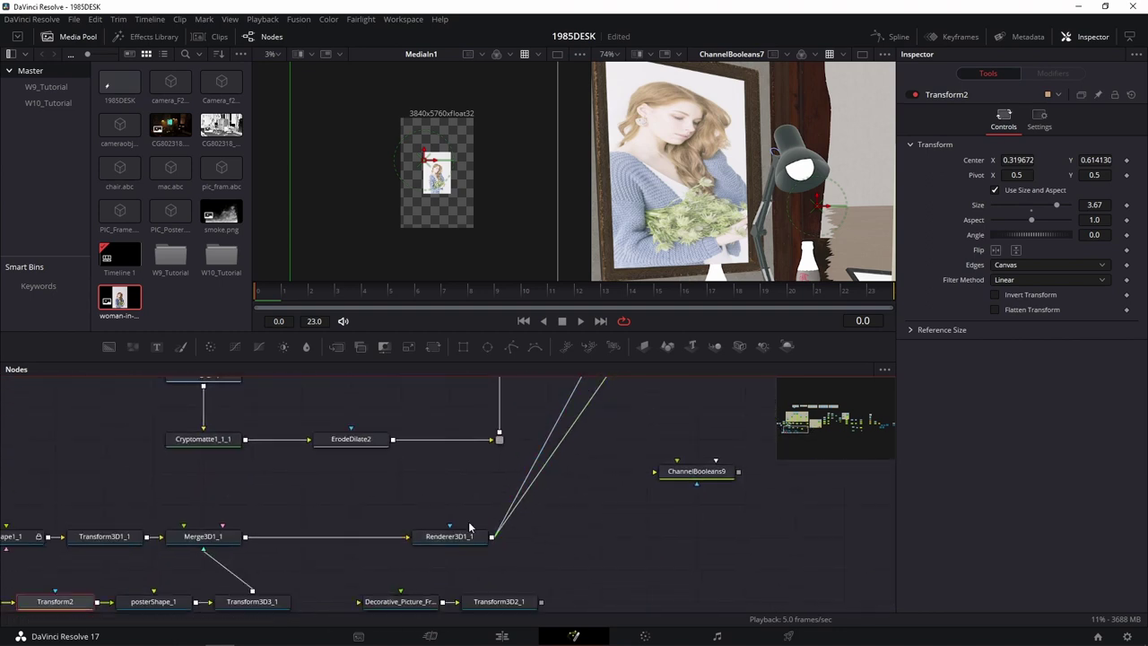
{"action": "left_click_drag", "start_coordinate": [452, 539], "coordinate": [607, 539]}
{"action": "scroll", "coordinate": [685, 411], "scroll_direction": "up", "scroll_amount": 3}
{"action": "scroll", "coordinate": [685, 411], "scroll_direction": "right", "scroll_amount": 3}
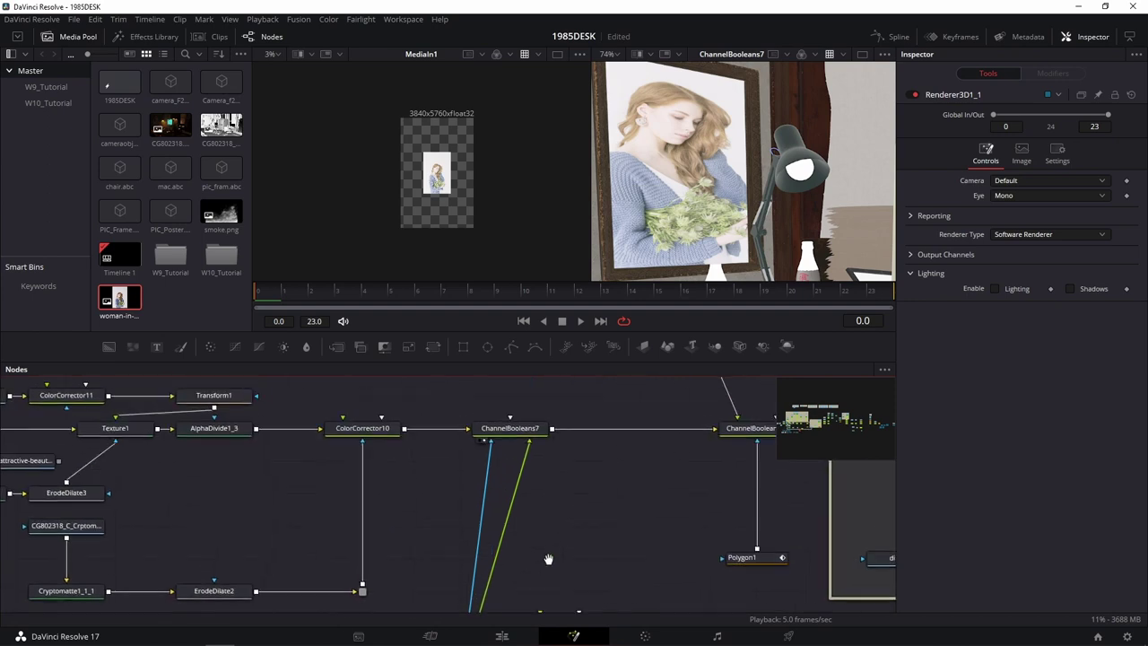
{"action": "left_click", "coordinate": [523, 432]}
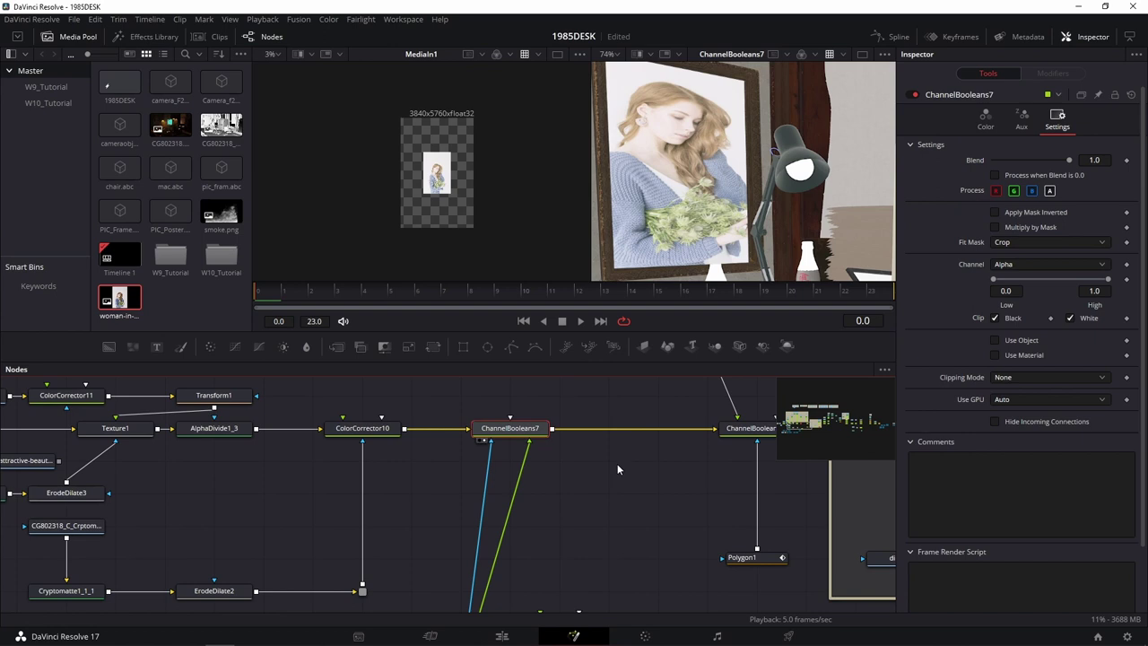
{"action": "left_click", "coordinate": [986, 118]}
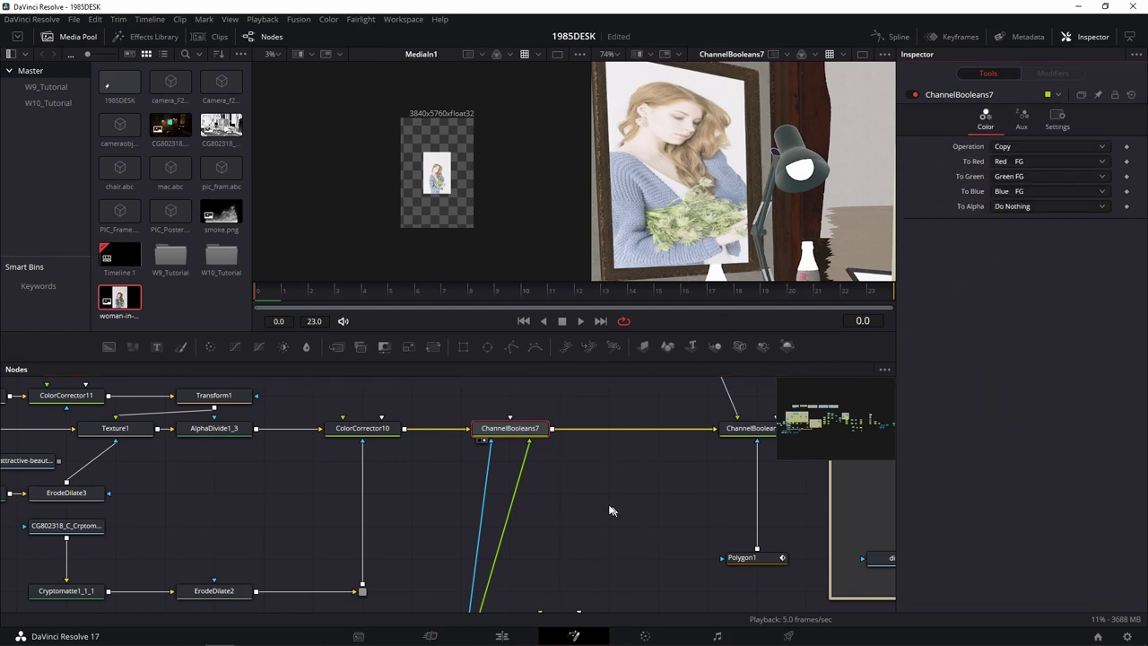
Step: Drag MediaIn1 well to the left, away from Transform2
{"action": "left_click_drag", "start_coordinate": [551, 537], "coordinate": [352, 513]}
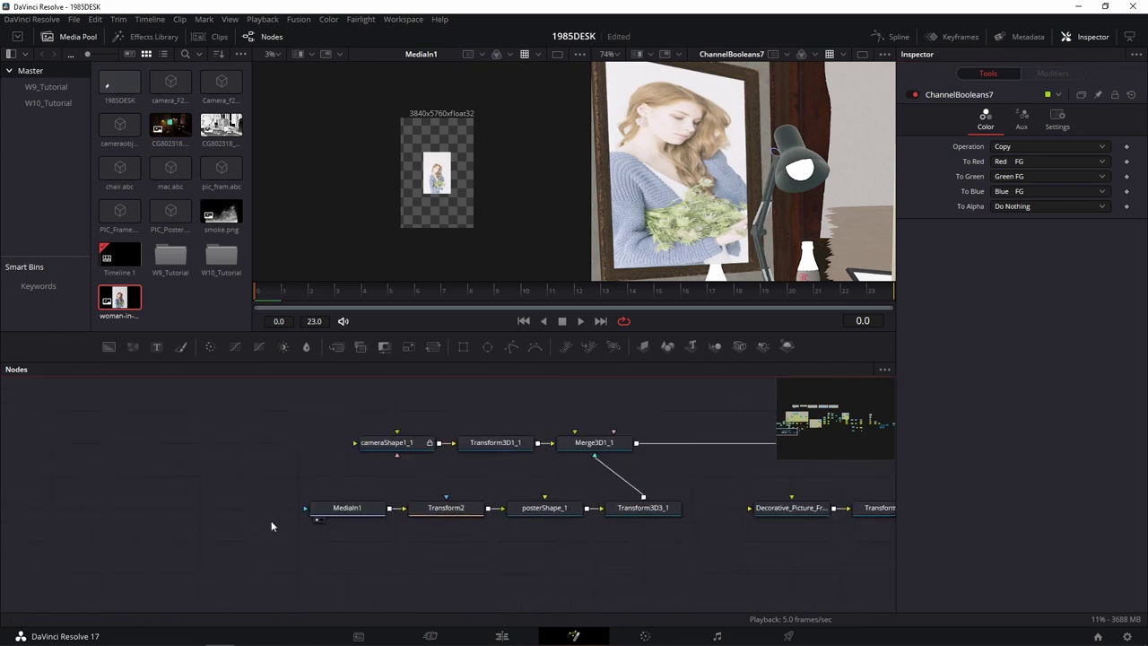
{"action": "left_click", "coordinate": [352, 511]}
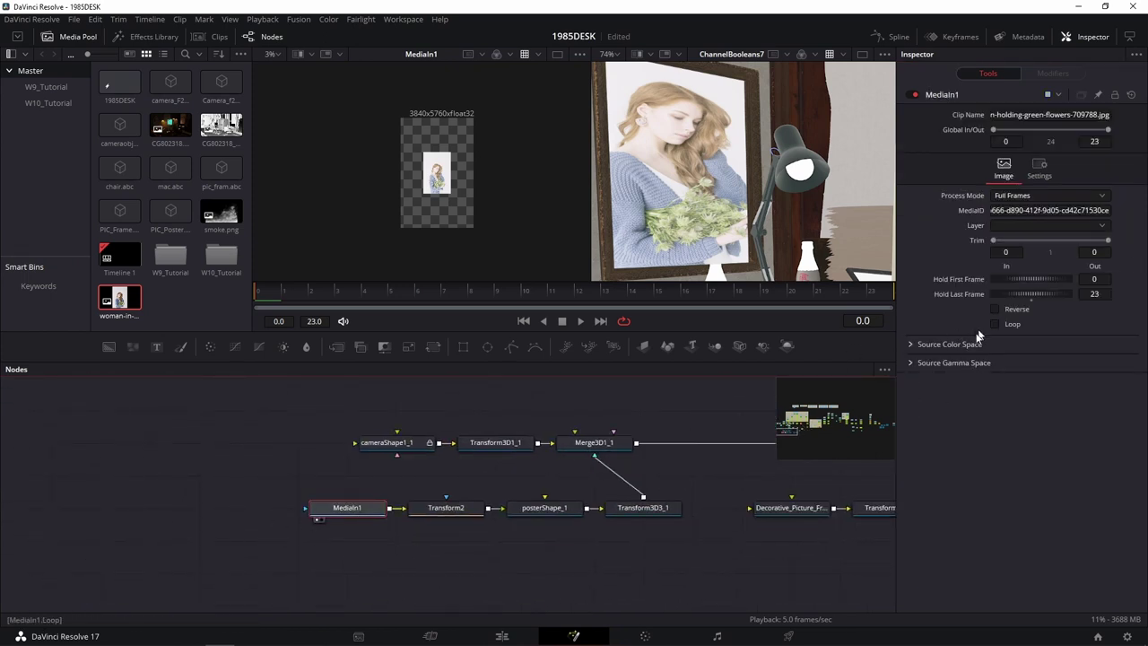
{"action": "left_click_drag", "start_coordinate": [363, 508], "coordinate": [116, 508]}
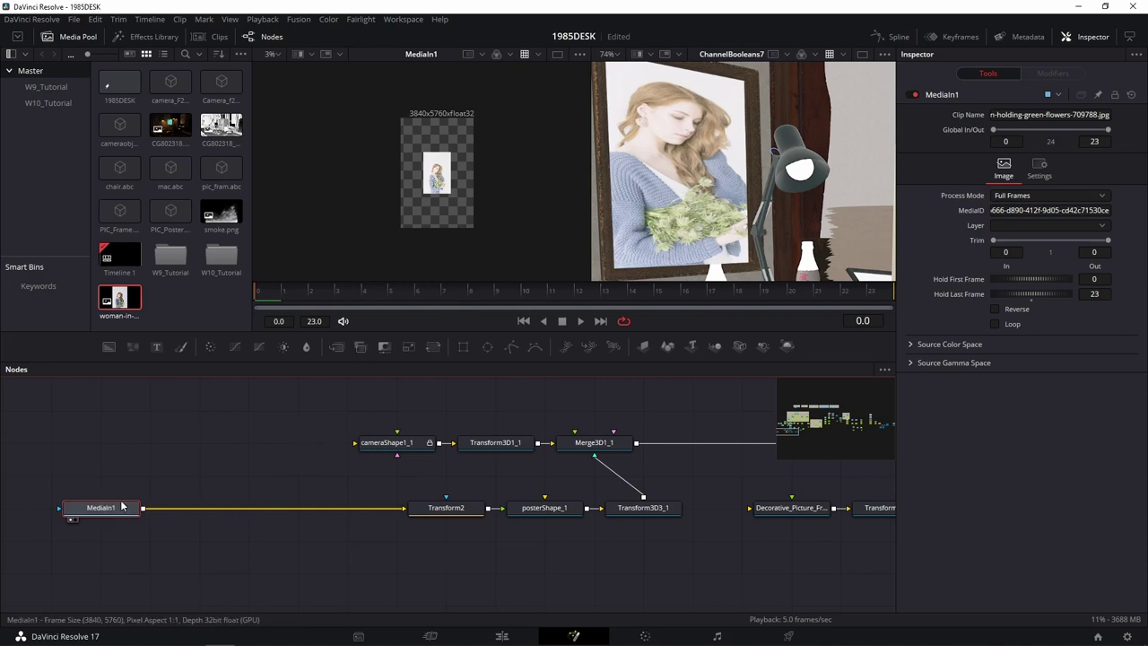
Step: Add a Gamut node after MediaIn1 with Source Space sRGB, lined up before Transform2
{"action": "key", "text": "shift+space"}
{"action": "type", "text": "gamu"}
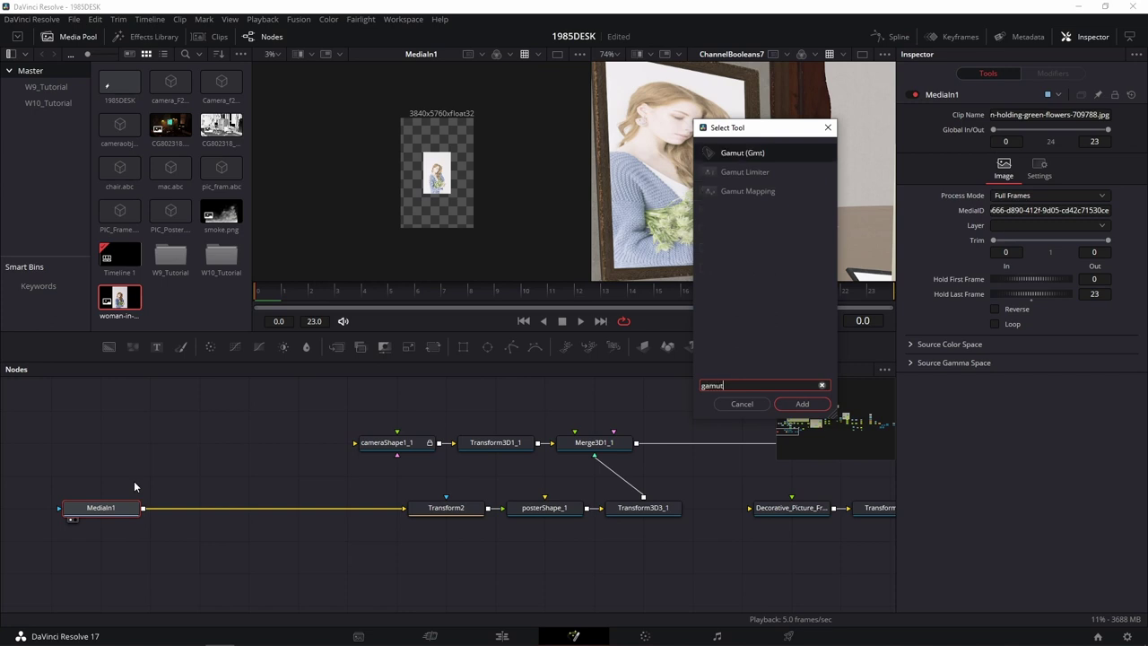
{"action": "left_click", "coordinate": [816, 405]}
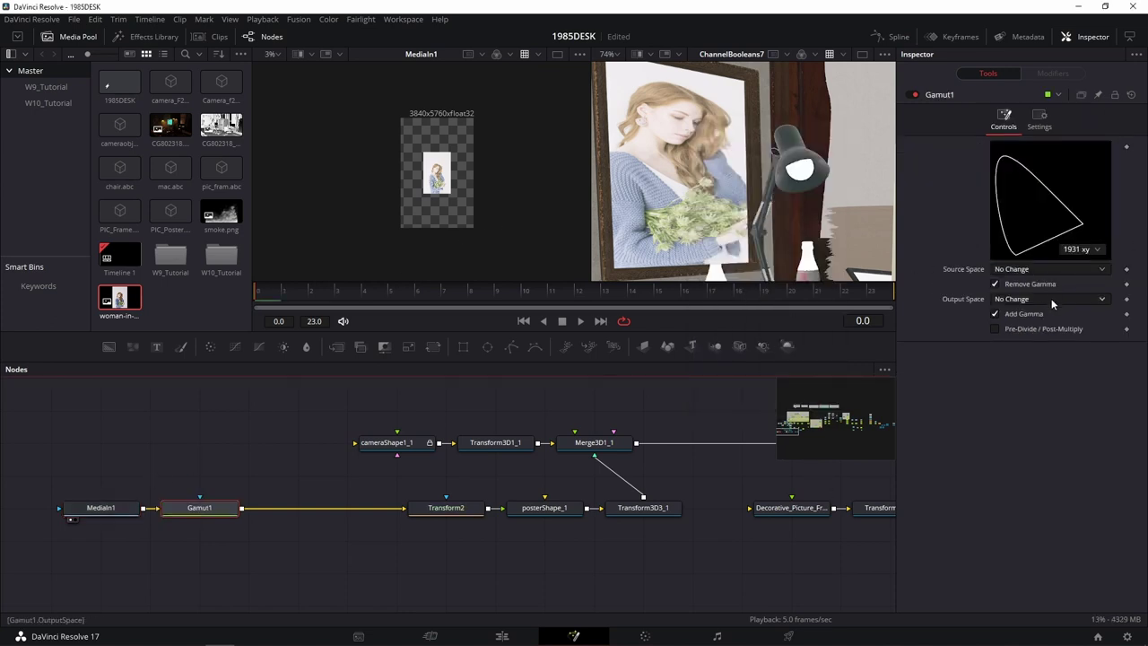
{"action": "left_click", "coordinate": [1043, 269]}
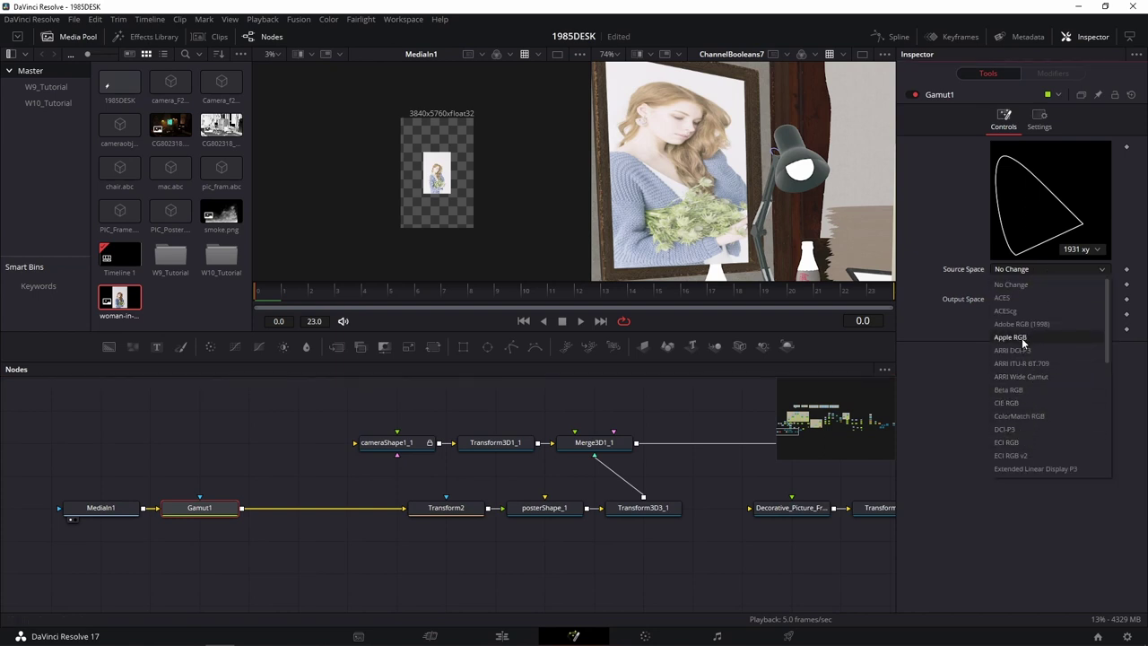
{"action": "scroll", "coordinate": [1022, 414], "scroll_direction": "down", "scroll_amount": 5}
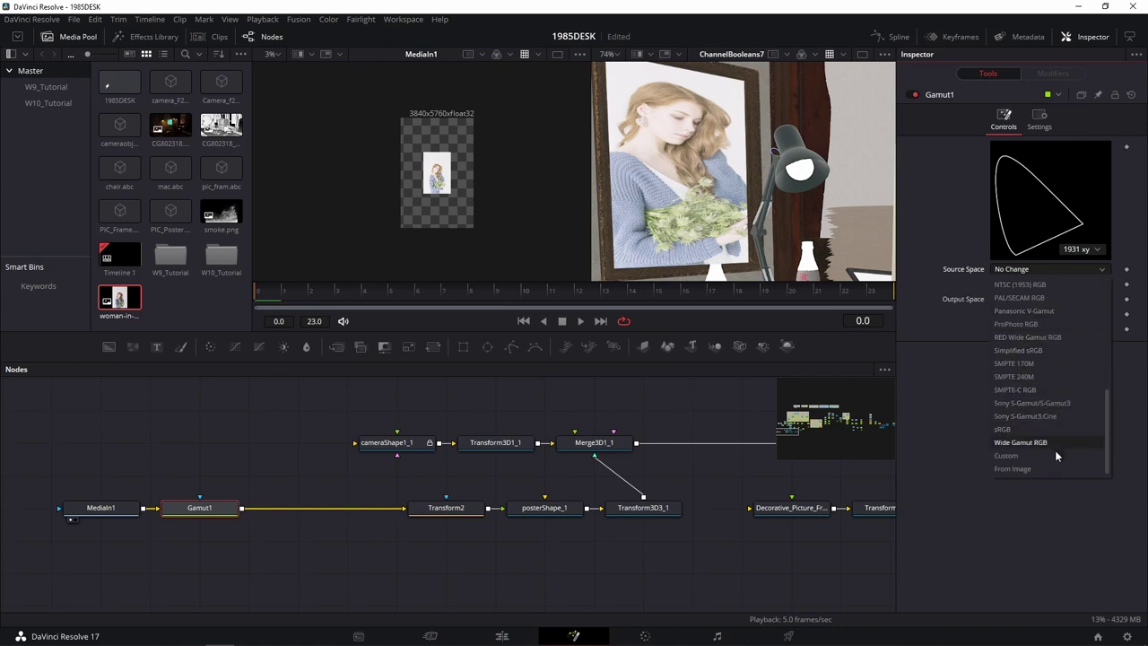
{"action": "left_click", "coordinate": [1042, 428]}
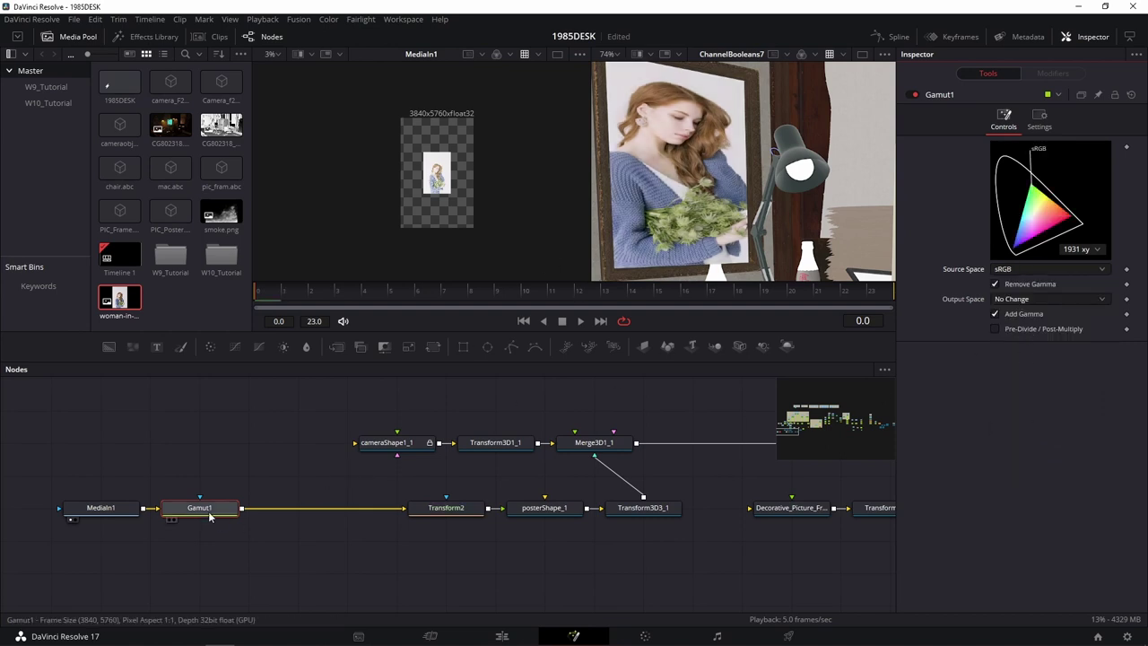
{"action": "left_click_drag", "start_coordinate": [199, 508], "coordinate": [347, 508]}
{"action": "left_click_drag", "start_coordinate": [86, 517], "coordinate": [234, 518]}
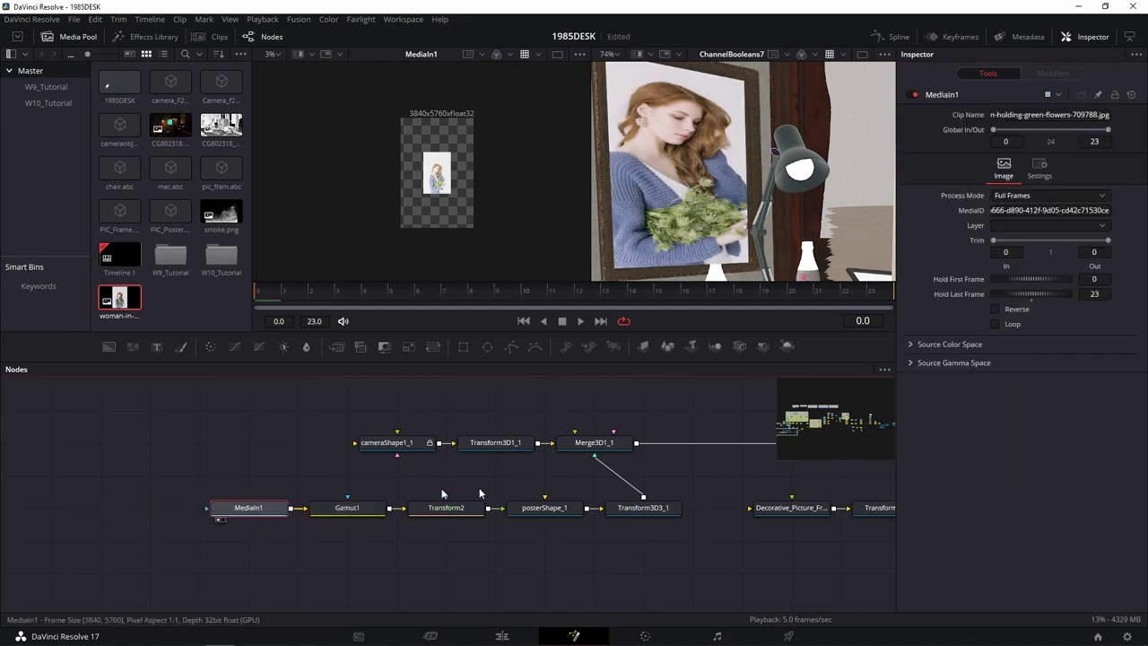
Step: Preview the ChannelBooleans5_2, ChannelBooleans10_1_1 and ChannelBooleans4 results in the right viewer
{"action": "scroll", "coordinate": [661, 543], "scroll_direction": "down", "scroll_amount": 5}
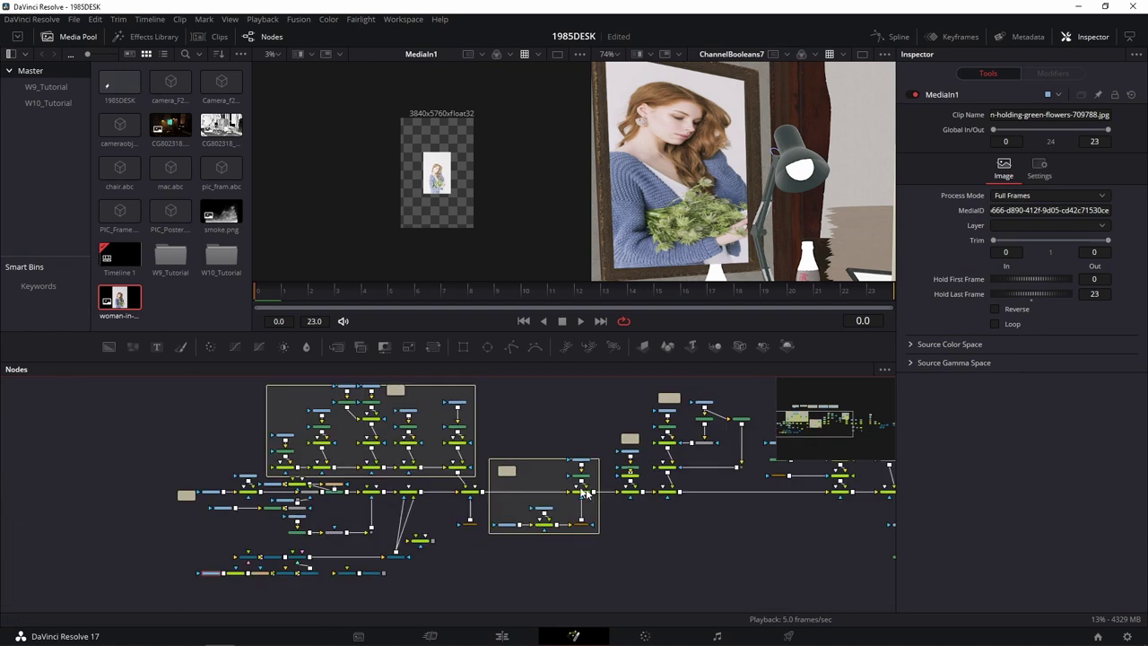
{"action": "scroll", "coordinate": [605, 466], "scroll_direction": "up", "scroll_amount": 5}
{"action": "left_click", "coordinate": [541, 465]}
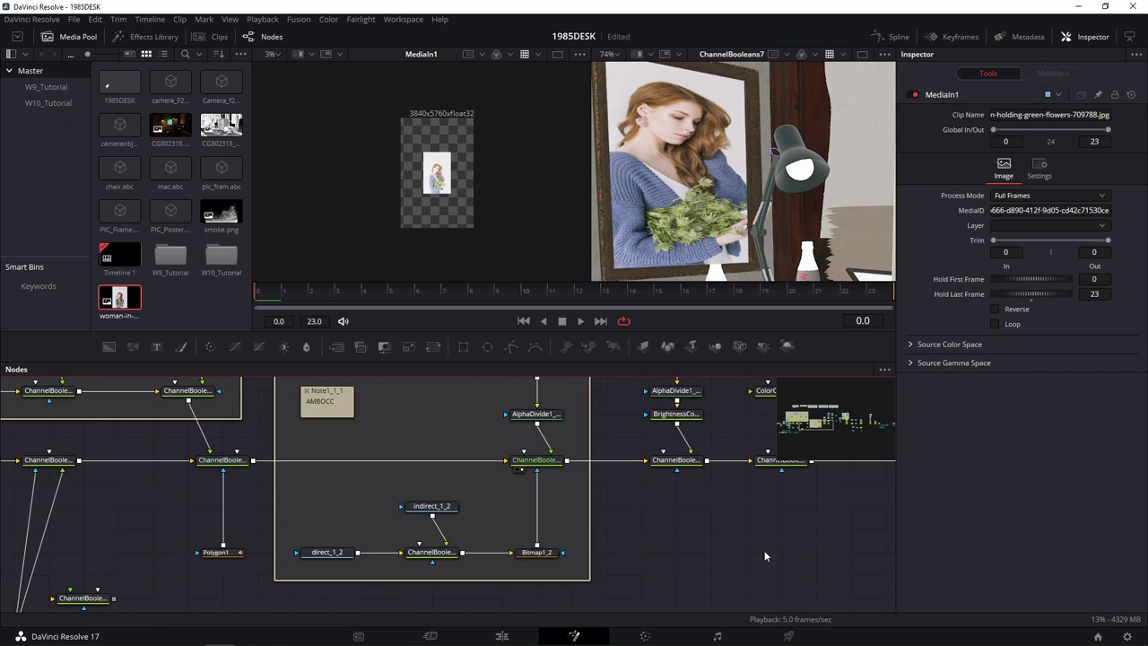
{"action": "key", "text": "2"}
{"action": "scroll", "coordinate": [538, 525], "scroll_direction": "right", "scroll_amount": 5}
{"action": "scroll", "coordinate": [652, 496], "scroll_direction": "right", "scroll_amount": 3}
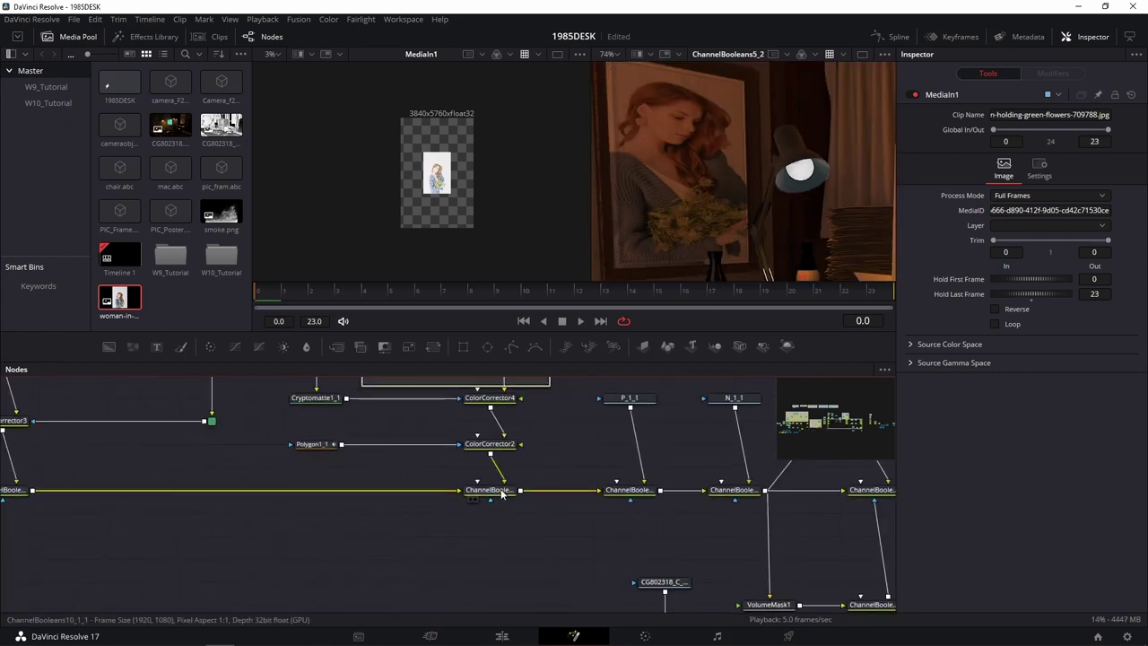
{"action": "left_click_drag", "start_coordinate": [502, 492], "coordinate": [643, 272]}
{"action": "scroll", "coordinate": [587, 576], "scroll_direction": "right", "scroll_amount": 4}
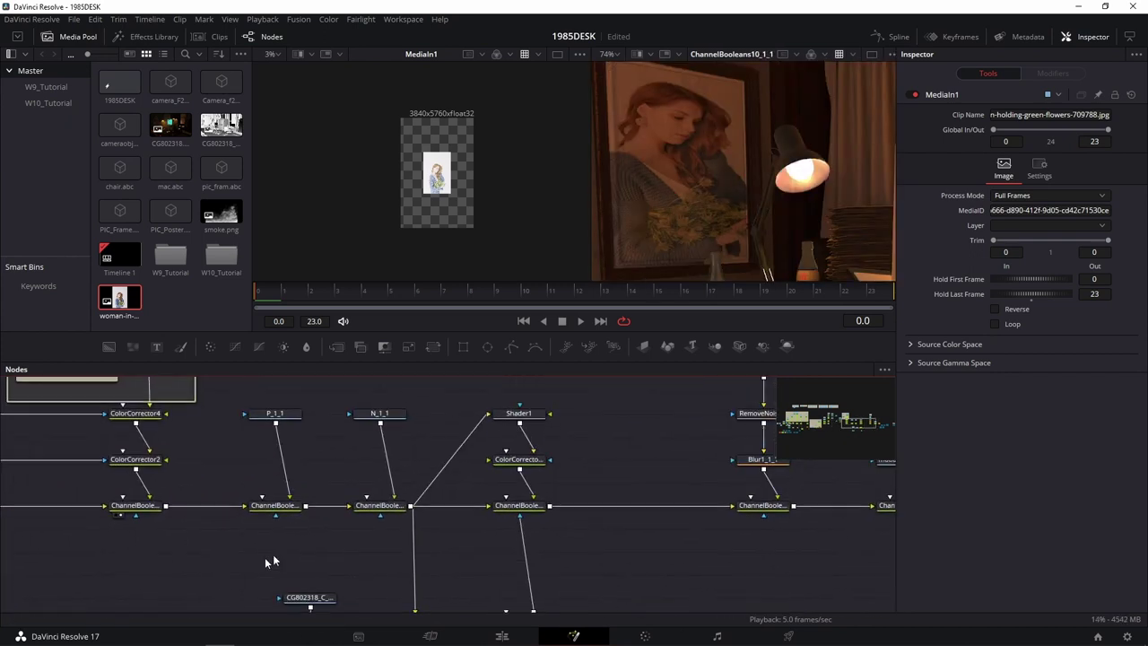
{"action": "left_click_drag", "start_coordinate": [515, 506], "coordinate": [588, 413]}
{"action": "left_click_drag", "start_coordinate": [619, 346], "coordinate": [687, 232]}
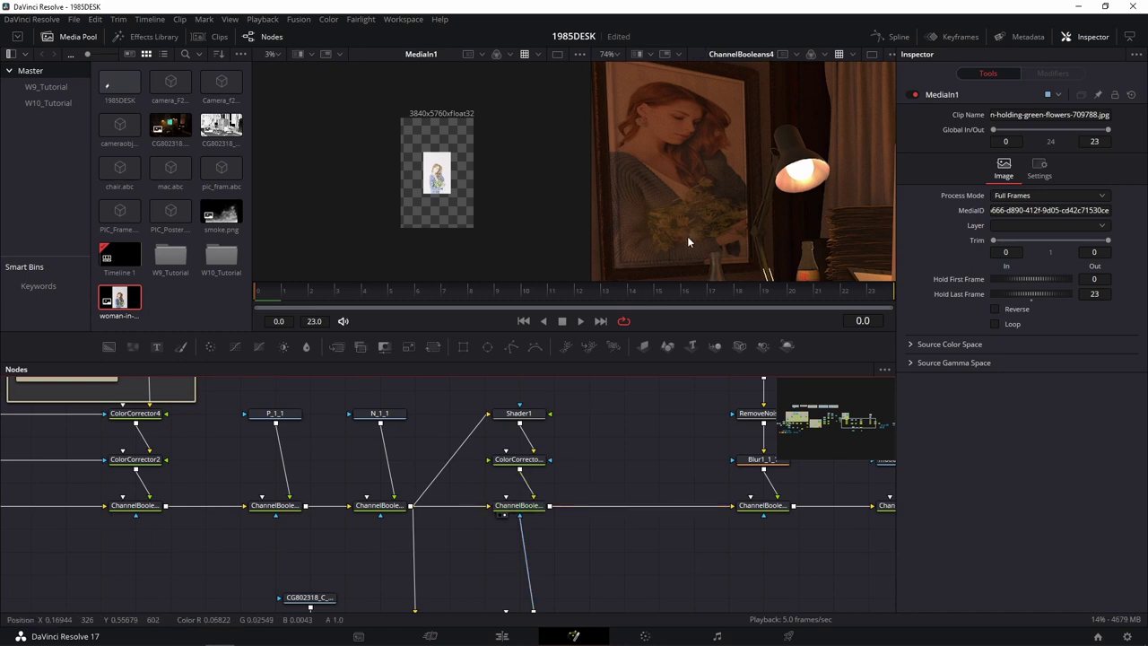
{"action": "left_click_drag", "start_coordinate": [598, 405], "coordinate": [234, 413]}
{"action": "scroll", "coordinate": [665, 478], "scroll_direction": "right", "scroll_amount": 2}
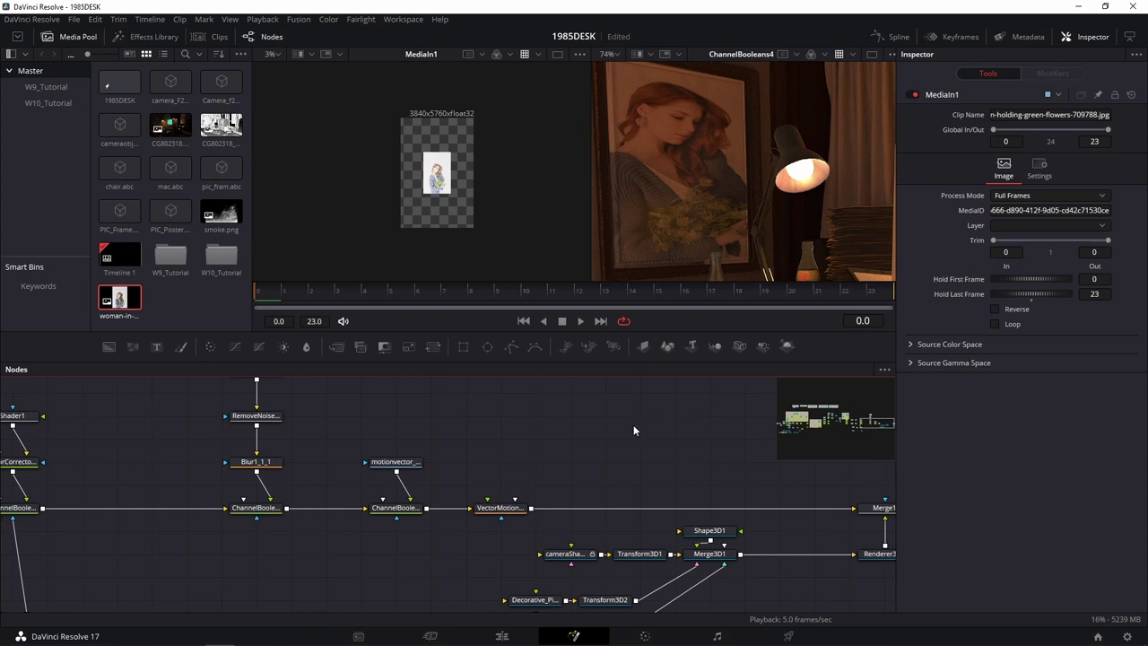
Step: Check ChannelBooleans7_1_1, then view the Underlay1 group's AmbientOcclusion_2 pass in the right viewer
{"action": "scroll", "coordinate": [673, 211], "scroll_direction": "down", "scroll_amount": 2}
{"action": "scroll", "coordinate": [673, 210], "scroll_direction": "up", "scroll_amount": 4}
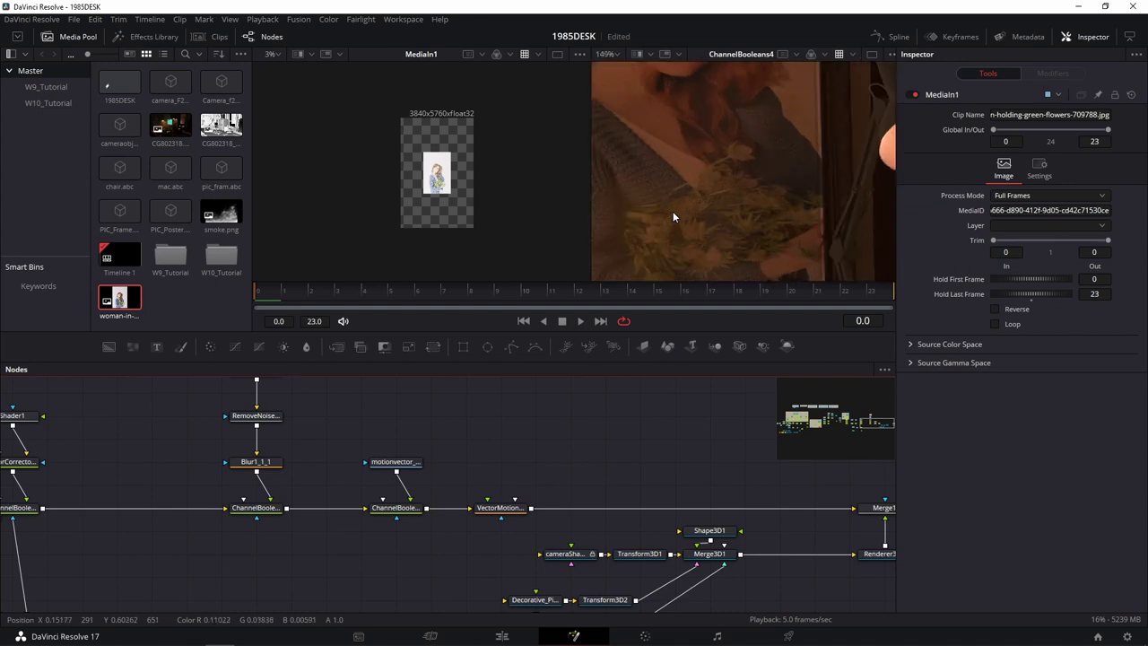
{"action": "scroll", "coordinate": [673, 210], "scroll_direction": "down", "scroll_amount": 2}
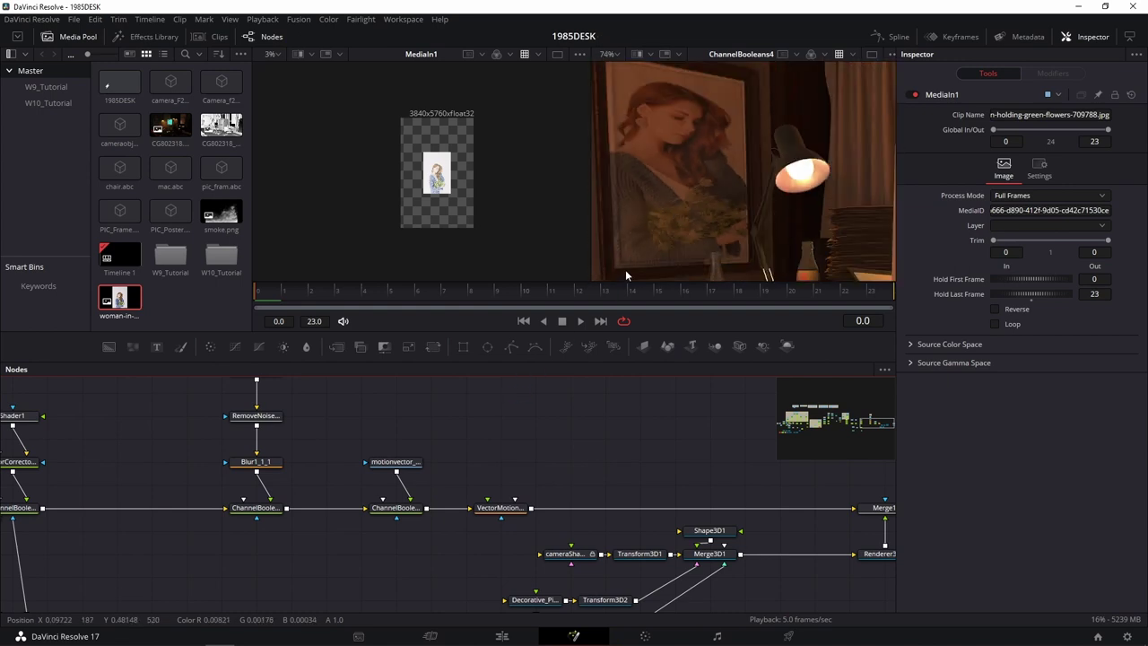
{"action": "scroll", "coordinate": [627, 265], "scroll_direction": "up", "scroll_amount": 2}
{"action": "scroll", "coordinate": [627, 265], "scroll_direction": "up", "scroll_amount": 2}
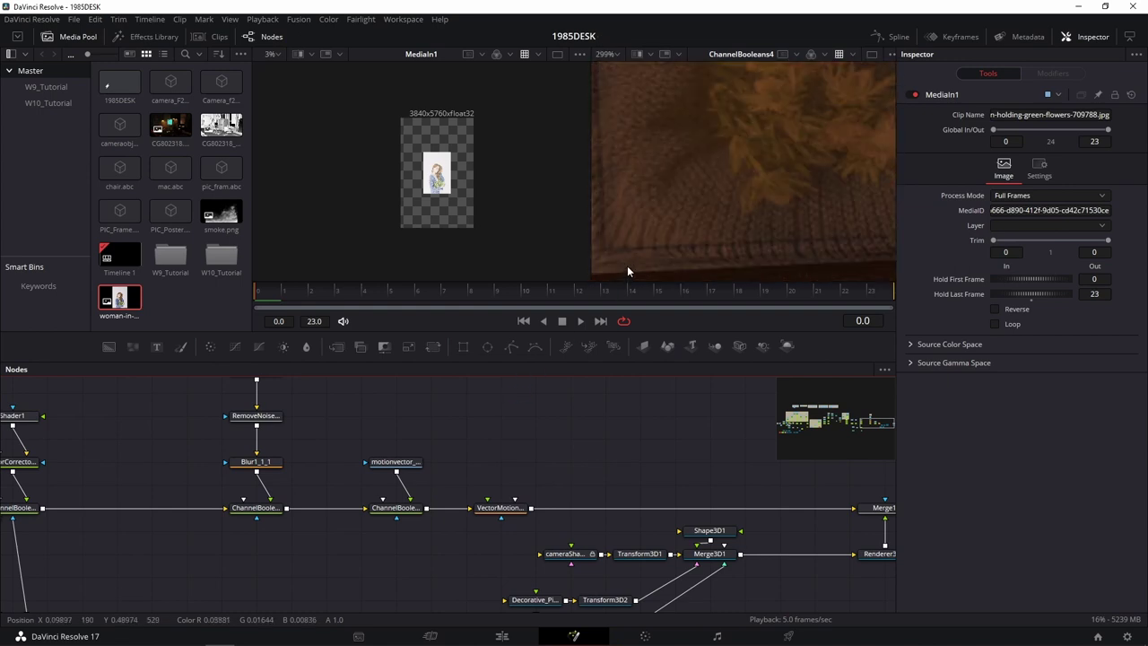
{"action": "scroll", "coordinate": [627, 265], "scroll_direction": "down", "scroll_amount": 3}
{"action": "mouse_move", "coordinate": [316, 445]}
{"action": "left_mouse_down"}
{"action": "mouse_move", "coordinate": [373, 475]}
{"action": "mouse_move", "coordinate": [675, 250]}
{"action": "left_mouse_up"}
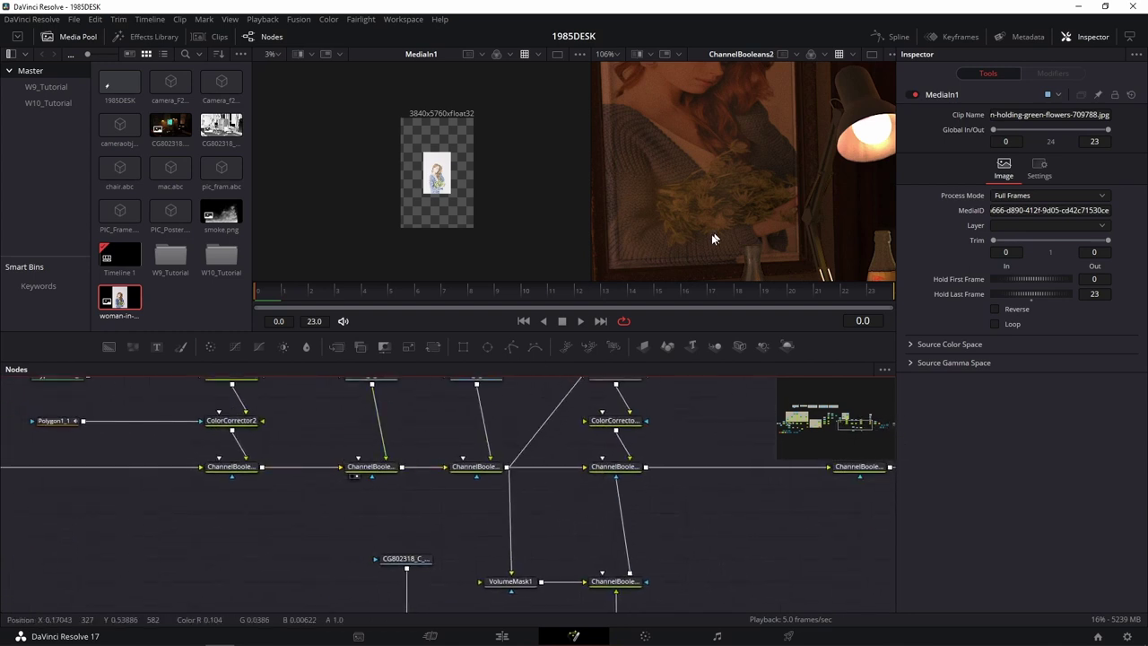
{"action": "left_click_drag", "start_coordinate": [270, 499], "coordinate": [690, 500]}
{"action": "left_click_drag", "start_coordinate": [153, 458], "coordinate": [785, 210]}
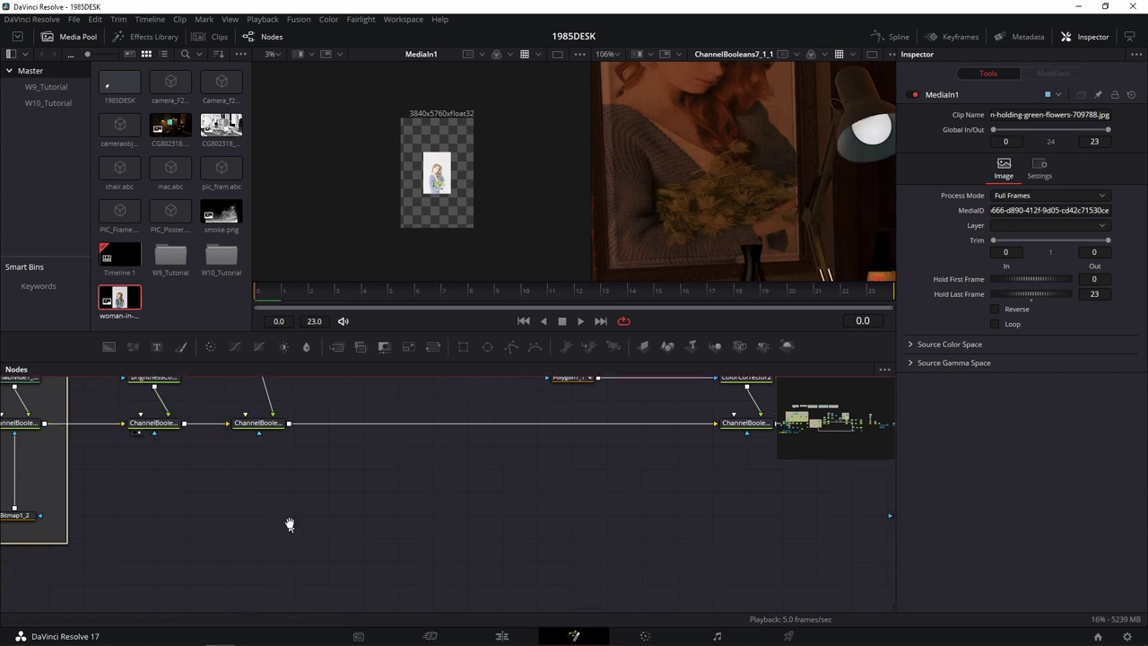
{"action": "left_click_drag", "start_coordinate": [287, 525], "coordinate": [810, 464]}
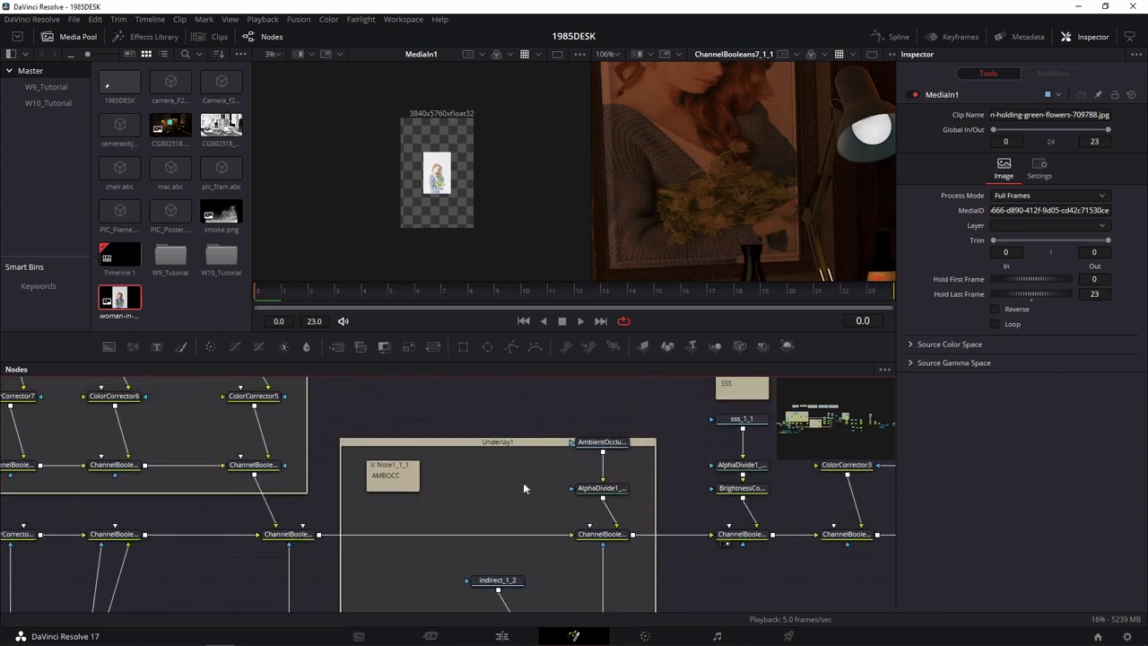
{"action": "left_click_drag", "start_coordinate": [524, 488], "coordinate": [525, 438]}
{"action": "left_click_drag", "start_coordinate": [601, 392], "coordinate": [696, 253]}
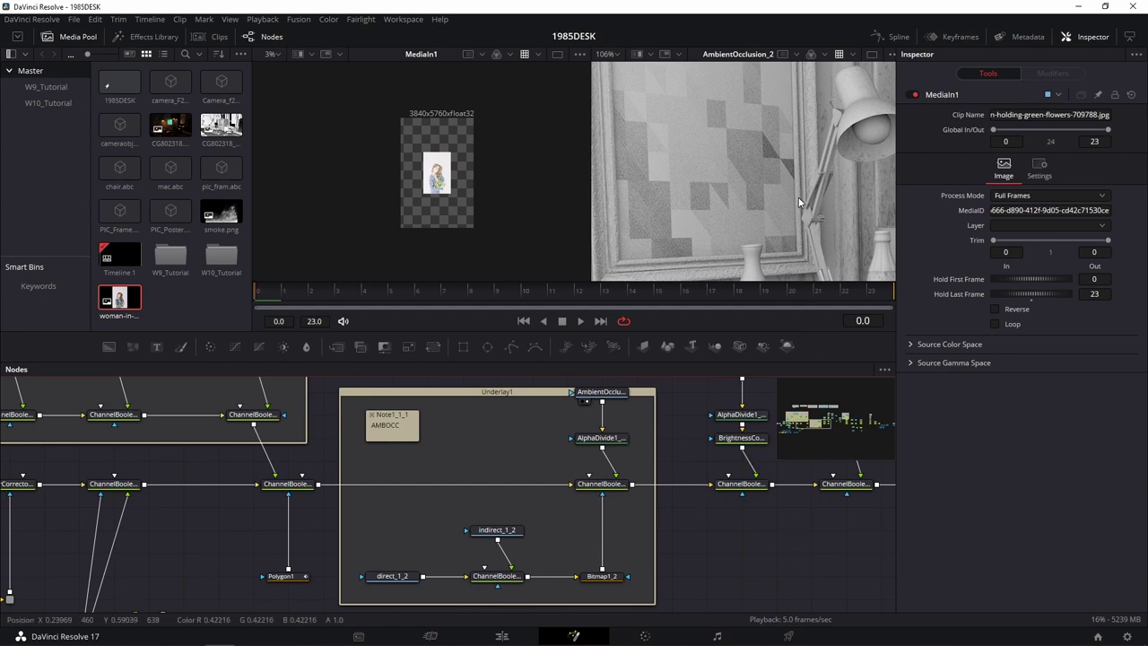
Step: Show the ChannelBooleans7 composite with the framed woman-with-flowers poster in the right viewer
{"action": "left_click_drag", "start_coordinate": [799, 203], "coordinate": [744, 144]}
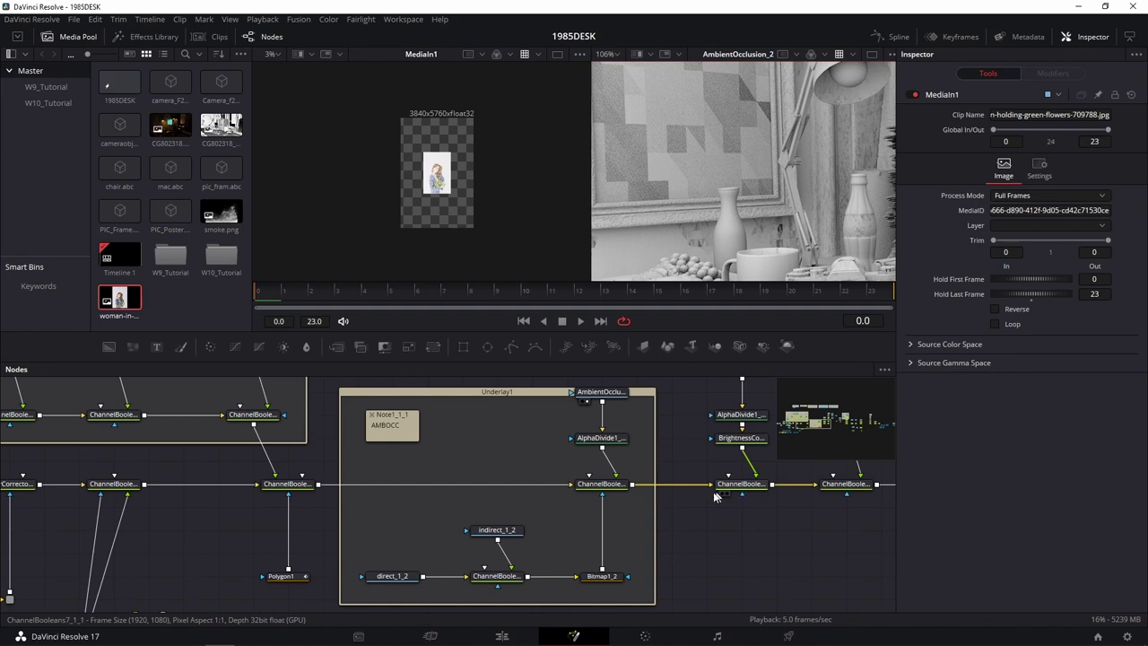
{"action": "left_click_drag", "start_coordinate": [230, 562], "coordinate": [443, 517]}
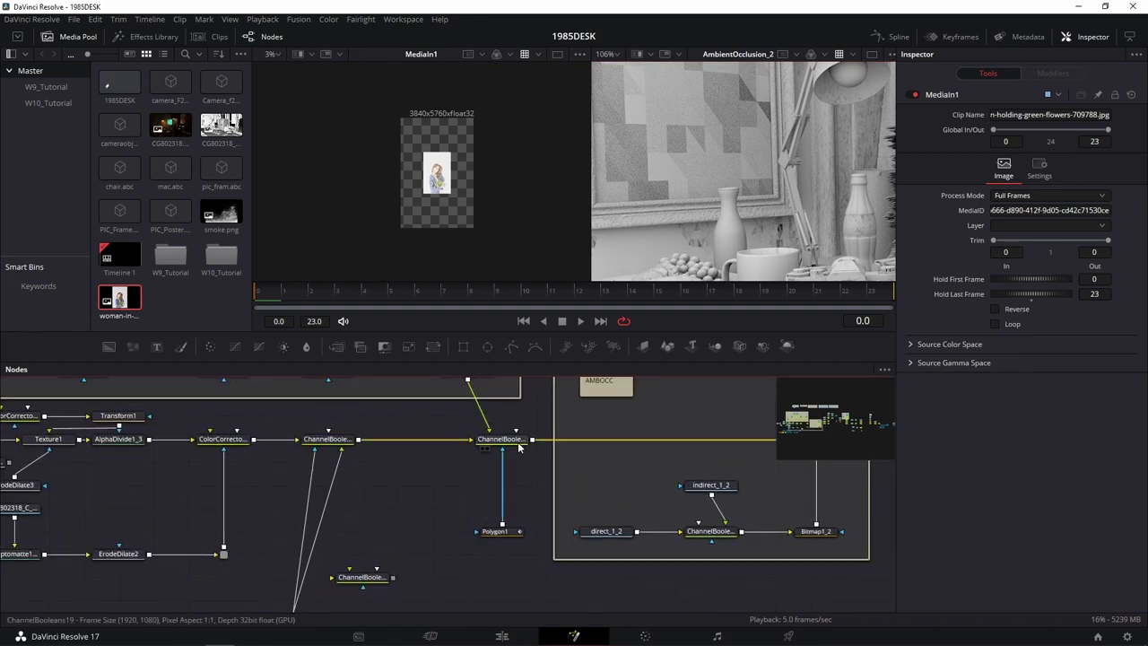
{"action": "left_click_drag", "start_coordinate": [328, 438], "coordinate": [706, 199]}
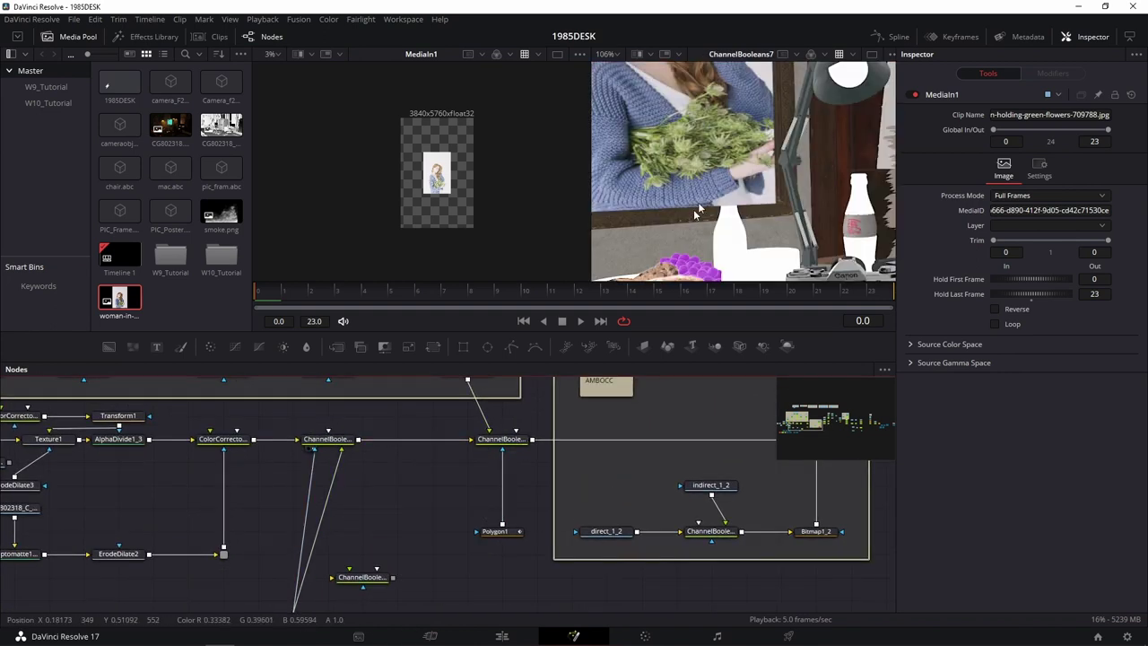
Step: Shift the MediaIn1-to-Transform3D3_1 poster chain slightly left and select Transform3D3_1
{"action": "left_click_drag", "start_coordinate": [403, 489], "coordinate": [600, 358]}
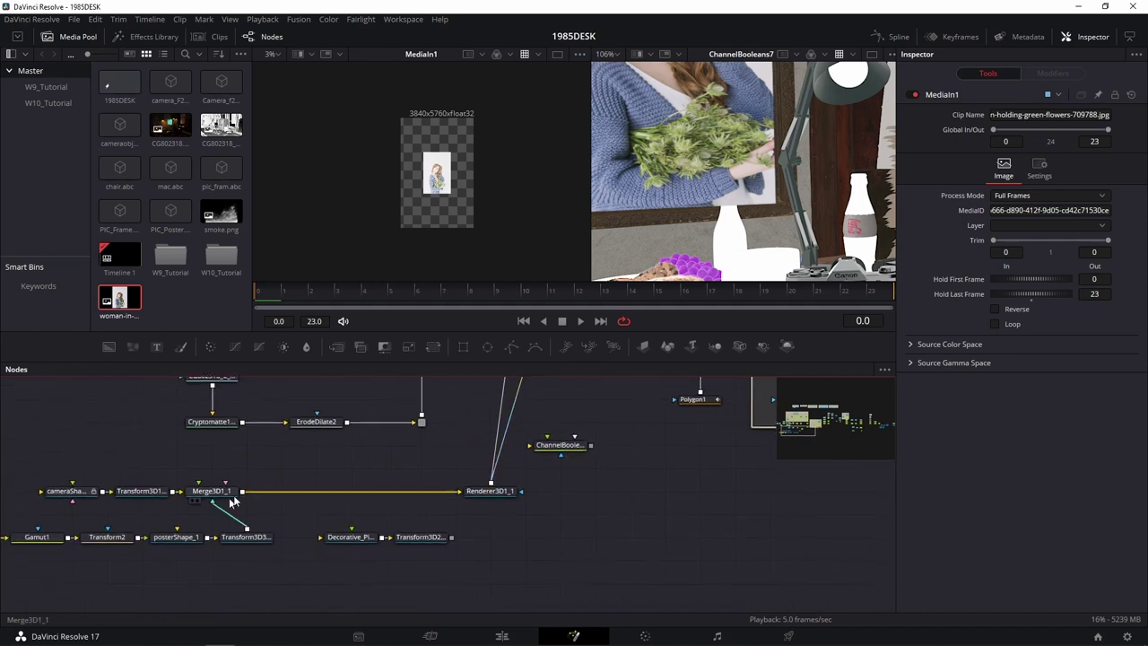
{"action": "left_click_drag", "start_coordinate": [247, 561], "coordinate": [419, 559]}
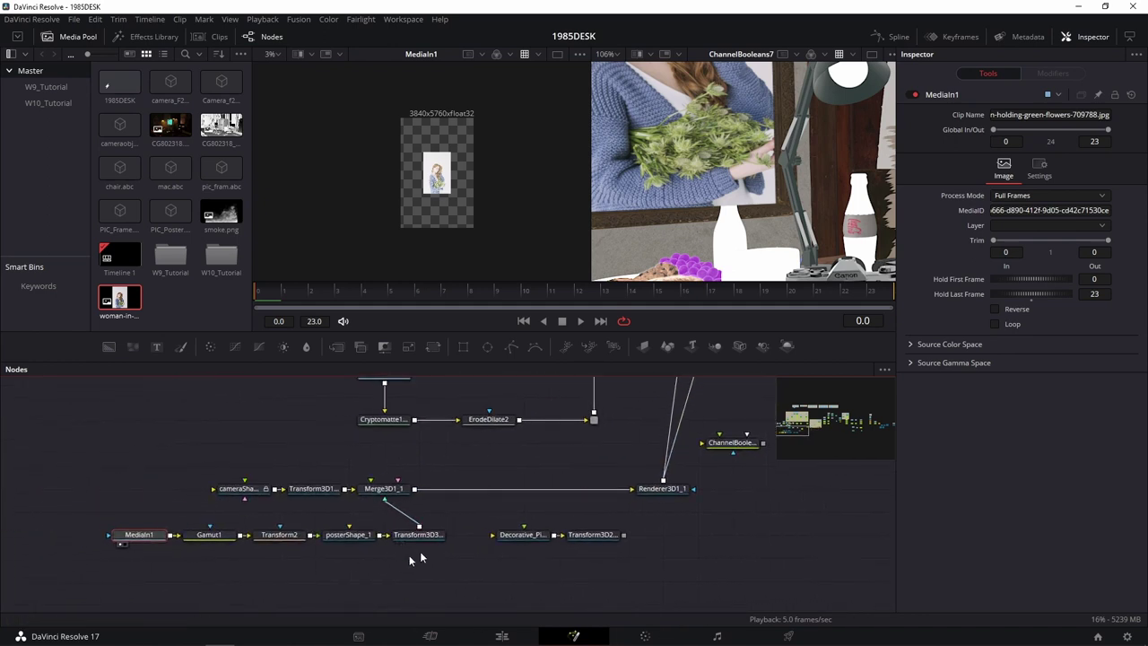
{"action": "left_click_drag", "start_coordinate": [700, 85], "coordinate": [774, 176]}
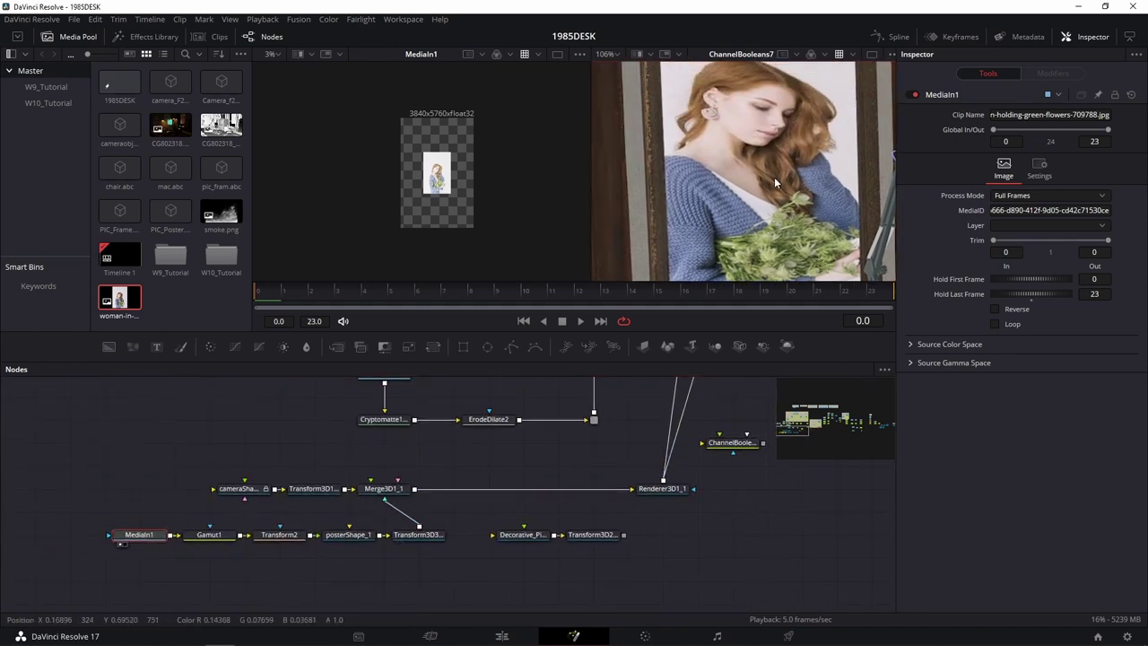
{"action": "scroll", "coordinate": [773, 177], "scroll_direction": "down", "scroll_amount": 2}
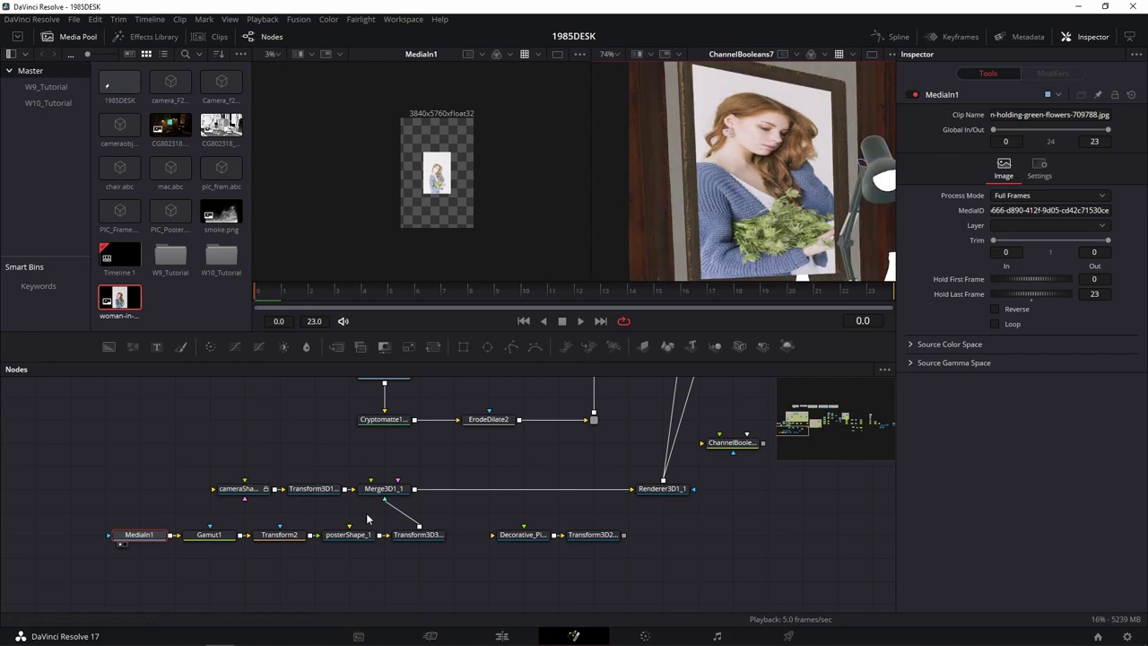
{"action": "left_click_drag", "start_coordinate": [456, 528], "coordinate": [37, 566]}
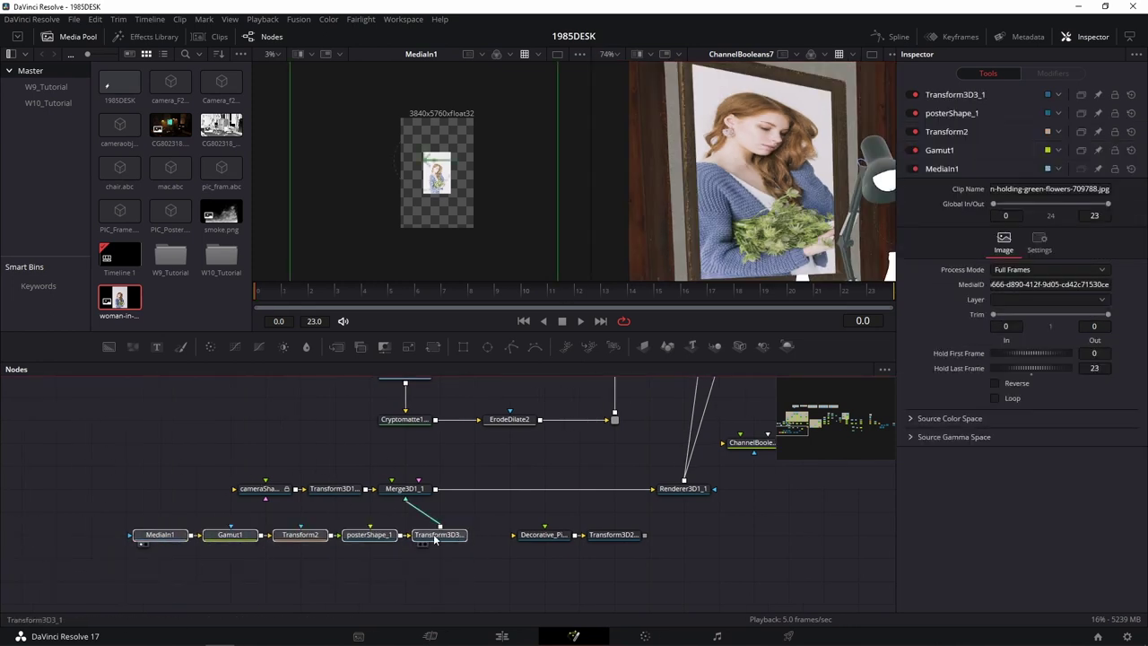
{"action": "mouse_move", "coordinate": [438, 538]}
{"action": "left_mouse_down"}
{"action": "mouse_move", "coordinate": [366, 543]}
{"action": "mouse_move", "coordinate": [401, 541]}
{"action": "left_mouse_up"}
{"action": "left_click", "coordinate": [400, 538]}
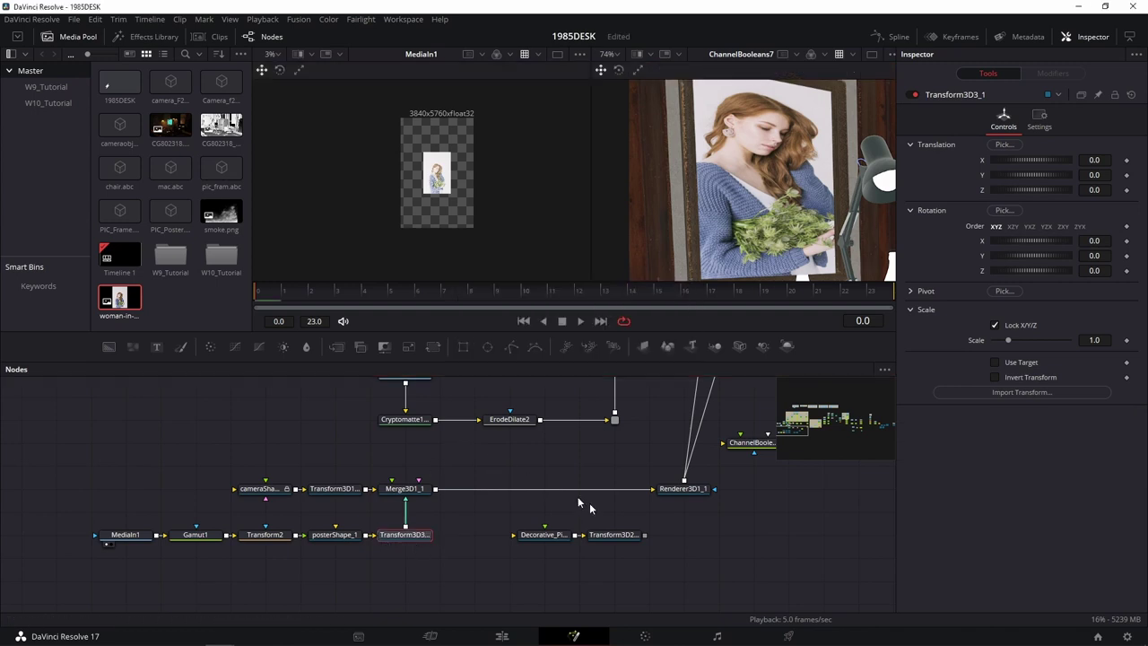
{"action": "scroll", "coordinate": [364, 442], "scroll_direction": "up", "scroll_amount": 2}
{"action": "scroll", "coordinate": [364, 442], "scroll_direction": "up", "scroll_amount": 5}
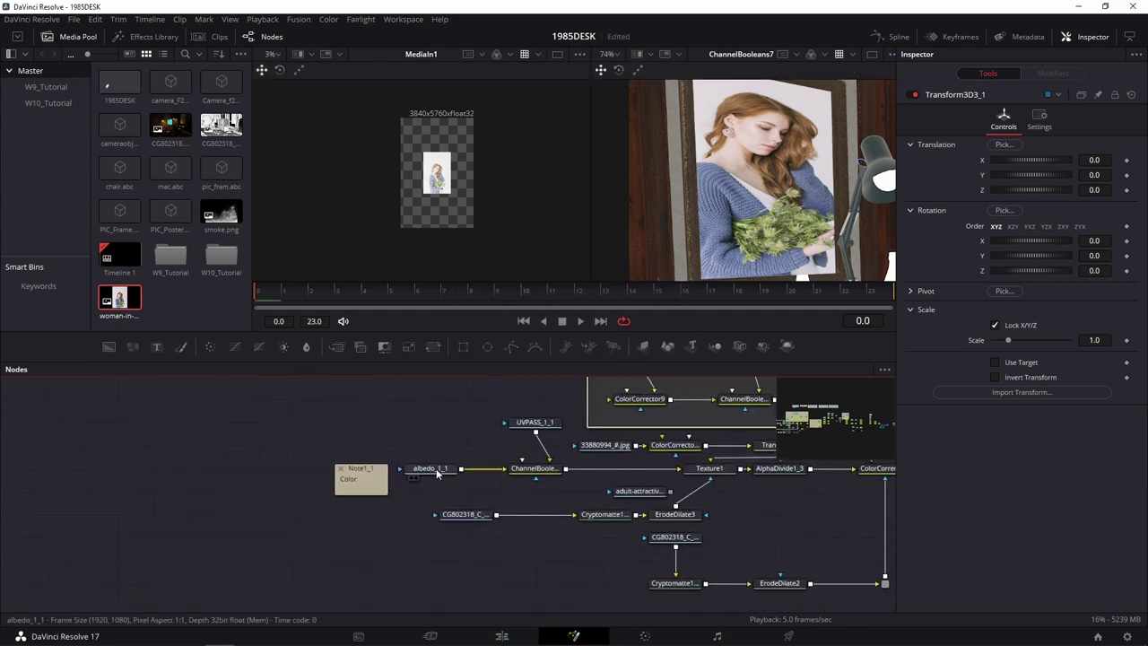
Step: Compare the albedo_1_1, Transform3D3_1 and ChannelBooleans7 outputs in the right viewer
{"action": "key", "text": "2"}
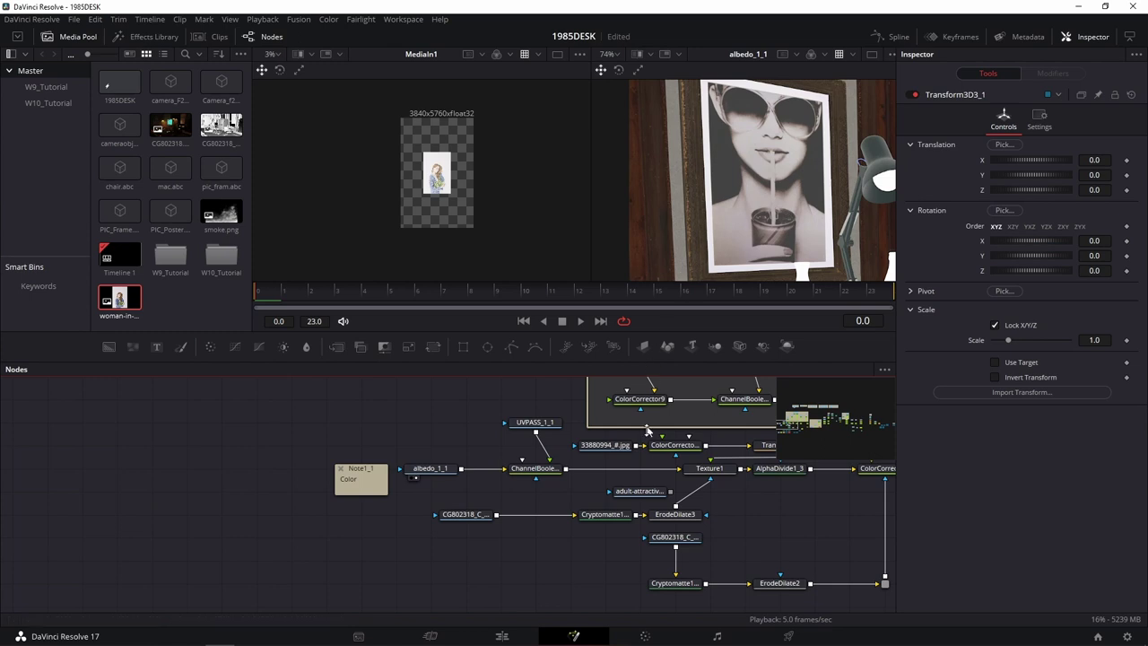
{"action": "left_click_drag", "start_coordinate": [596, 513], "coordinate": [475, 397]}
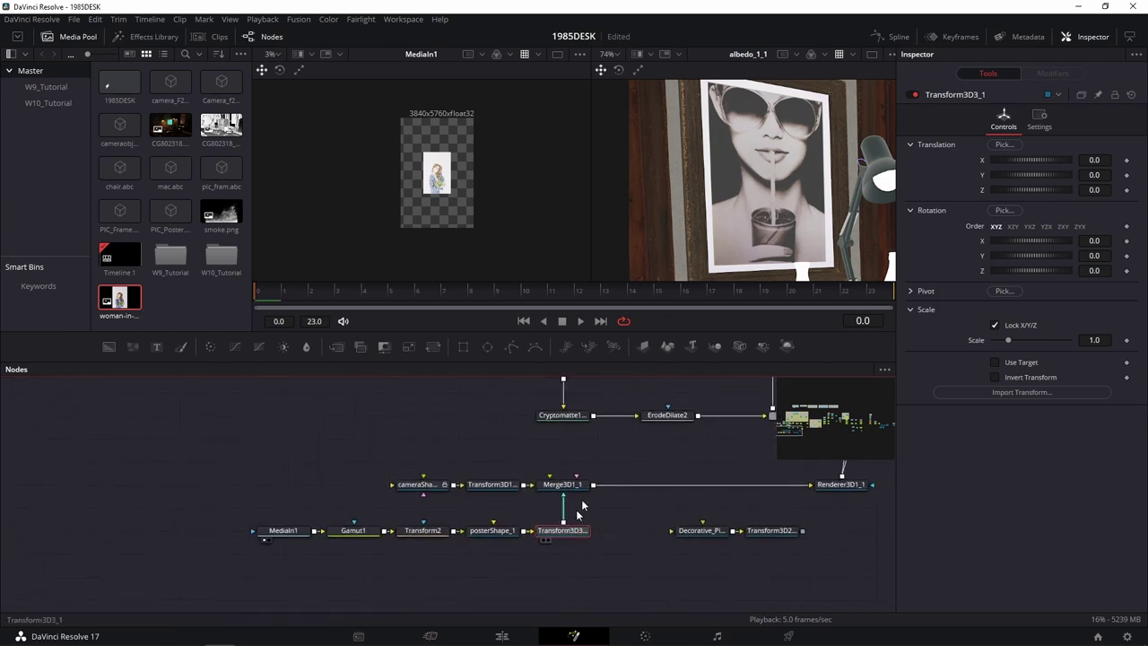
{"action": "key", "text": "2"}
{"action": "left_click_drag", "start_coordinate": [732, 468], "coordinate": [390, 505]}
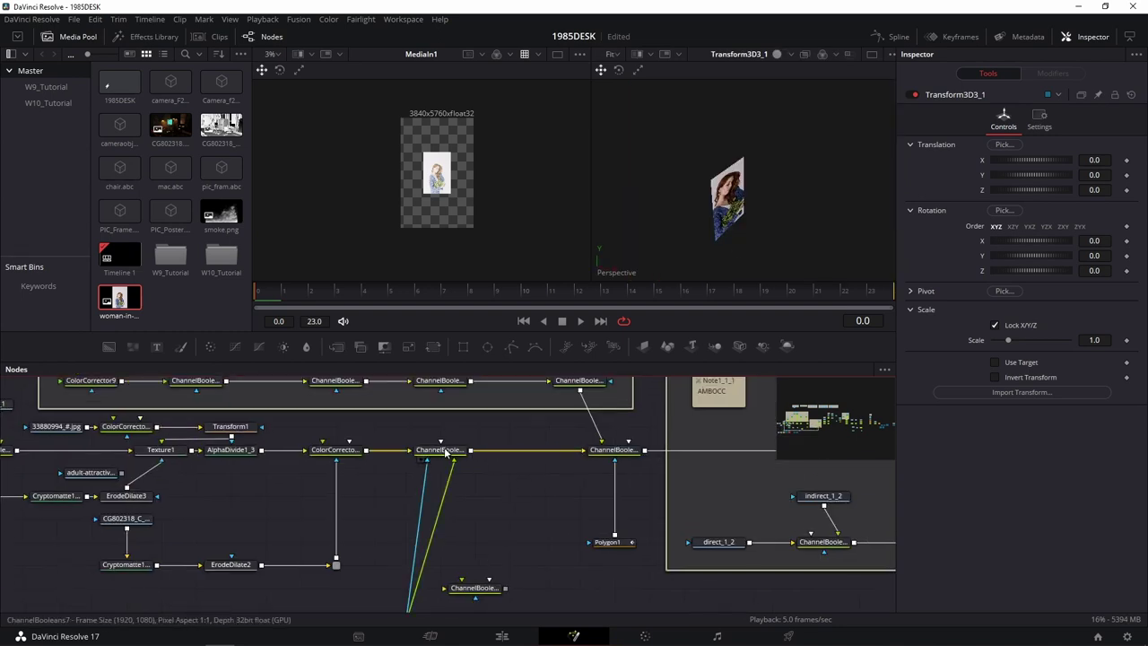
{"action": "left_click_drag", "start_coordinate": [440, 449], "coordinate": [631, 170]}
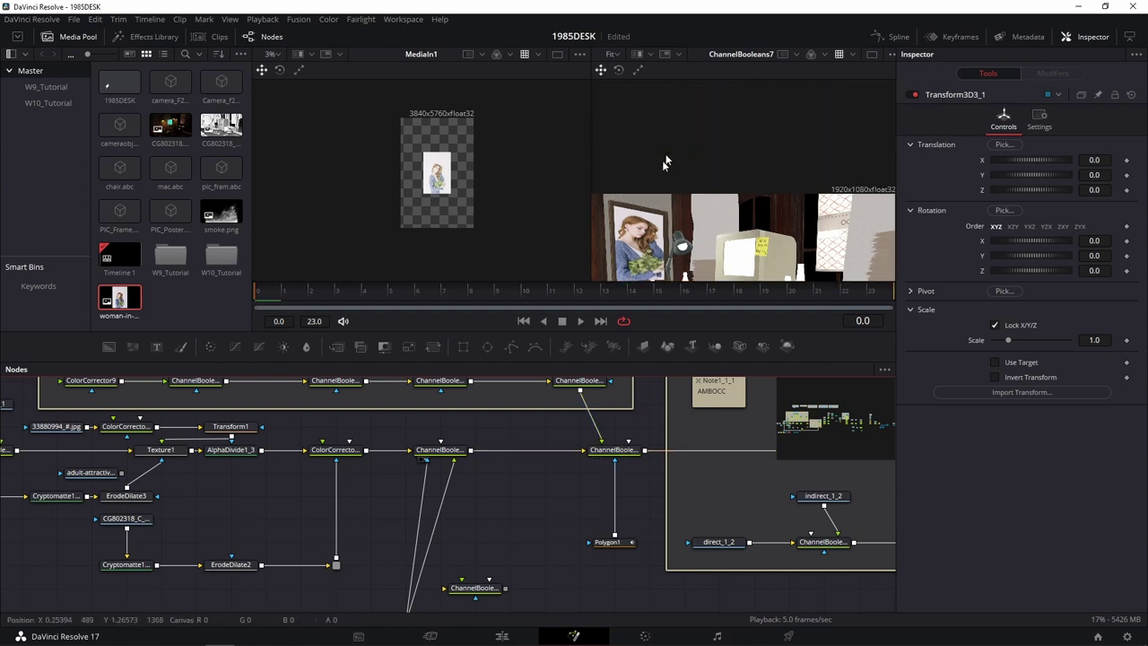
{"action": "scroll", "coordinate": [642, 199], "scroll_direction": "up", "scroll_amount": 2}
{"action": "left_click_drag", "start_coordinate": [642, 199], "coordinate": [668, 171]}
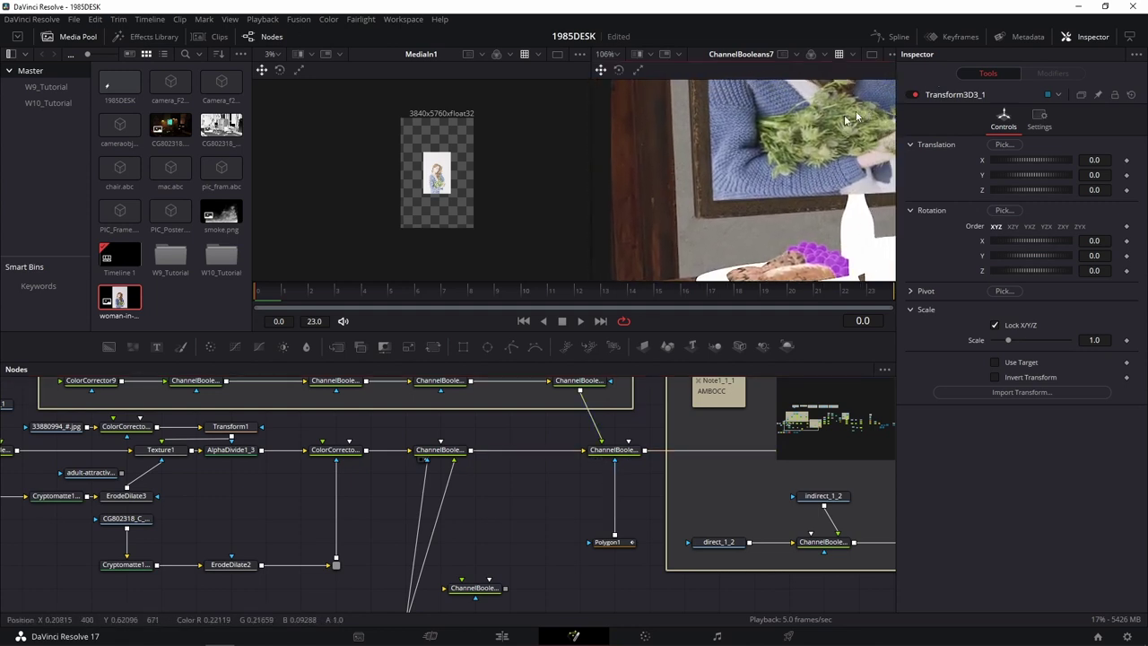
Step: Try a poster scale of about 0.63, then reset Transform3D3_1's scale to 1.0
{"action": "left_click_drag", "start_coordinate": [456, 568], "coordinate": [467, 430]}
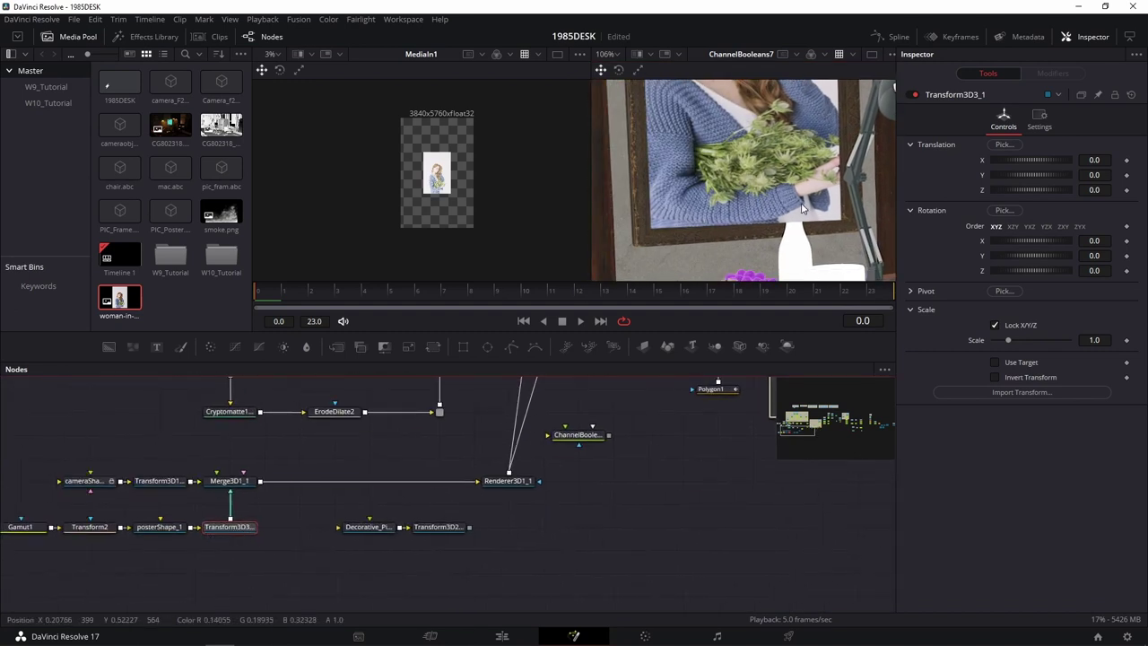
{"action": "left_click_drag", "start_coordinate": [1009, 341], "coordinate": [1003, 340]}
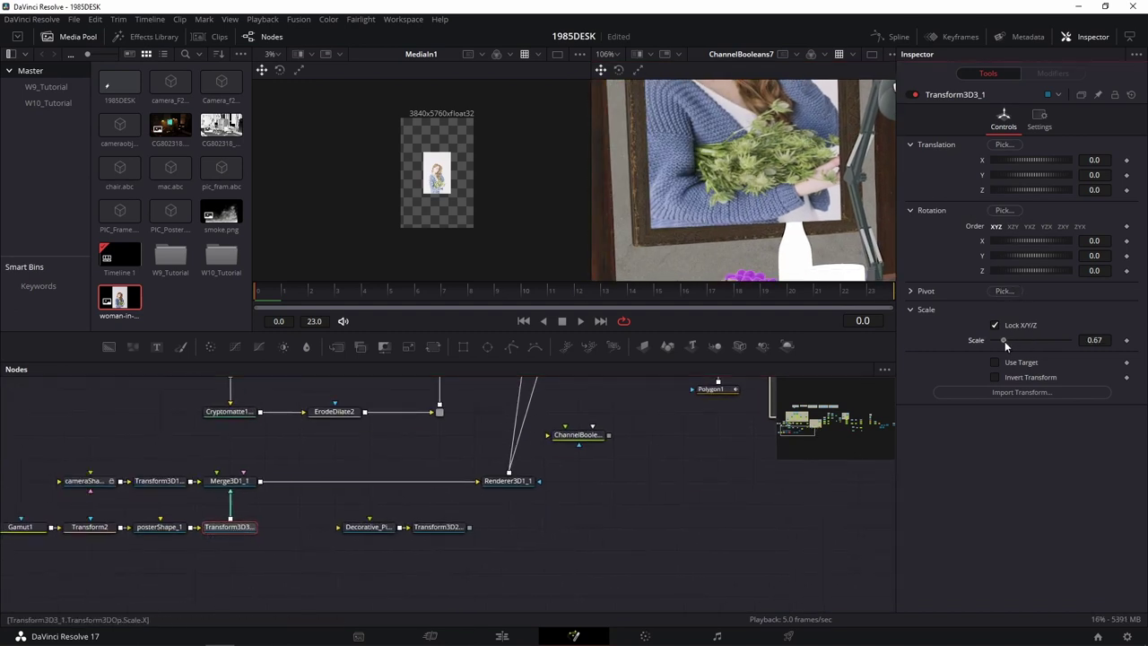
{"action": "double_click", "coordinate": [1003, 341]}
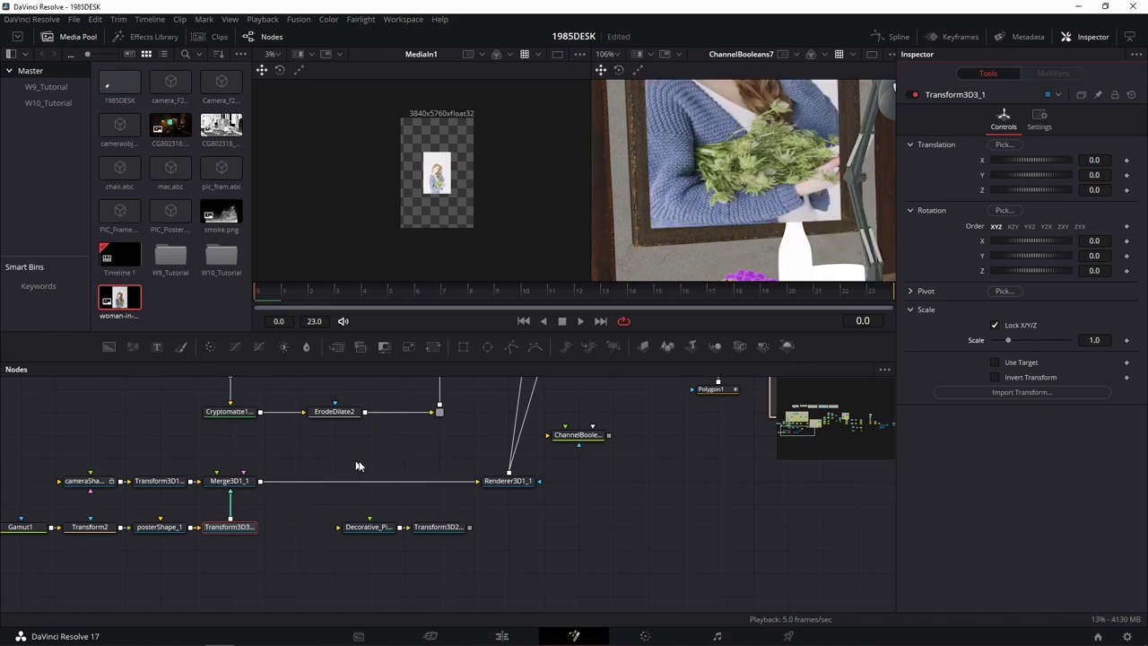
{"action": "scroll", "coordinate": [372, 481], "scroll_direction": "up", "scroll_amount": 3}
{"action": "scroll", "coordinate": [390, 538], "scroll_direction": "down", "scroll_amount": 2}
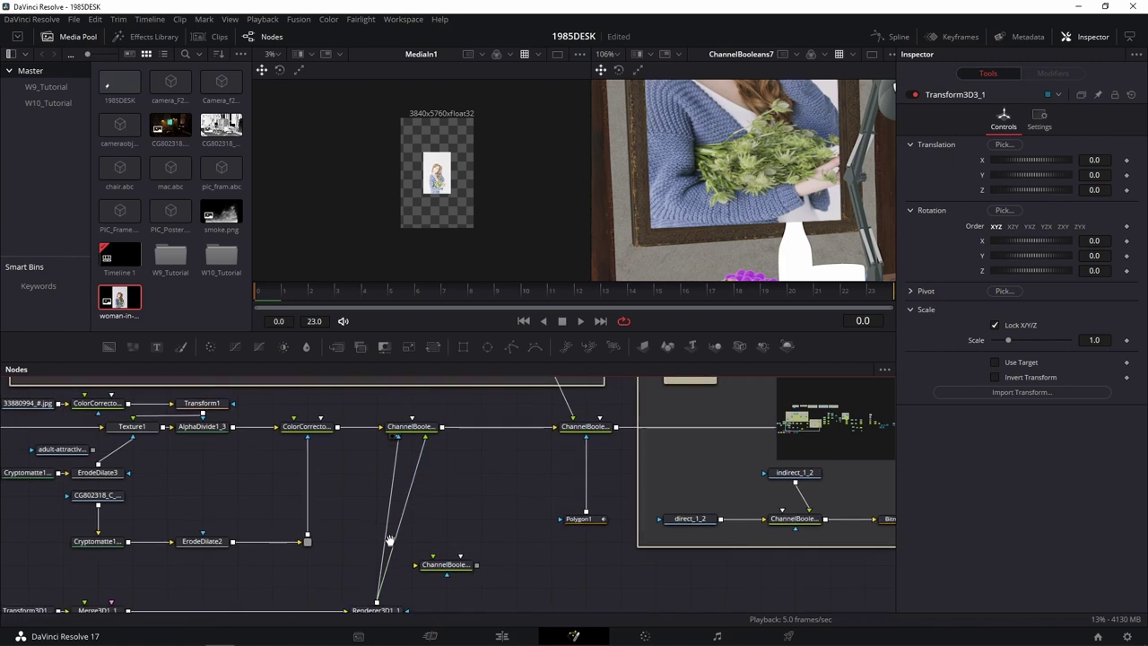
Step: Inspect Renderer3D1_1 and view the poster's Transform3D3_1 output in the right viewer
{"action": "left_click", "coordinate": [380, 574]}
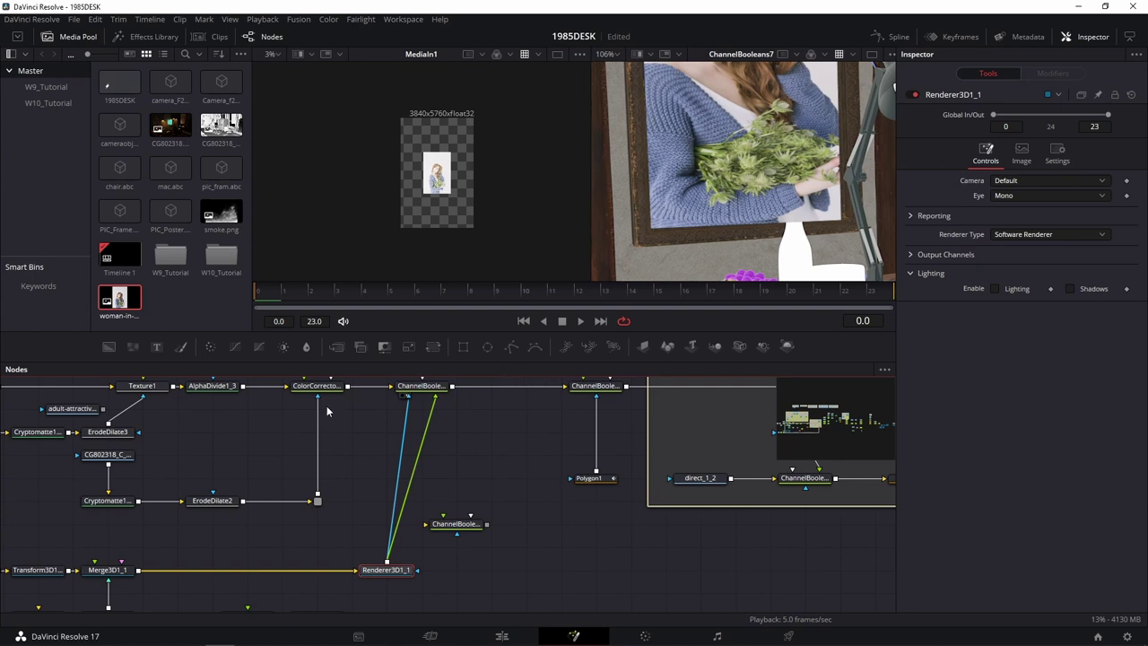
{"action": "scroll", "coordinate": [290, 543], "scroll_direction": "left", "scroll_amount": 5}
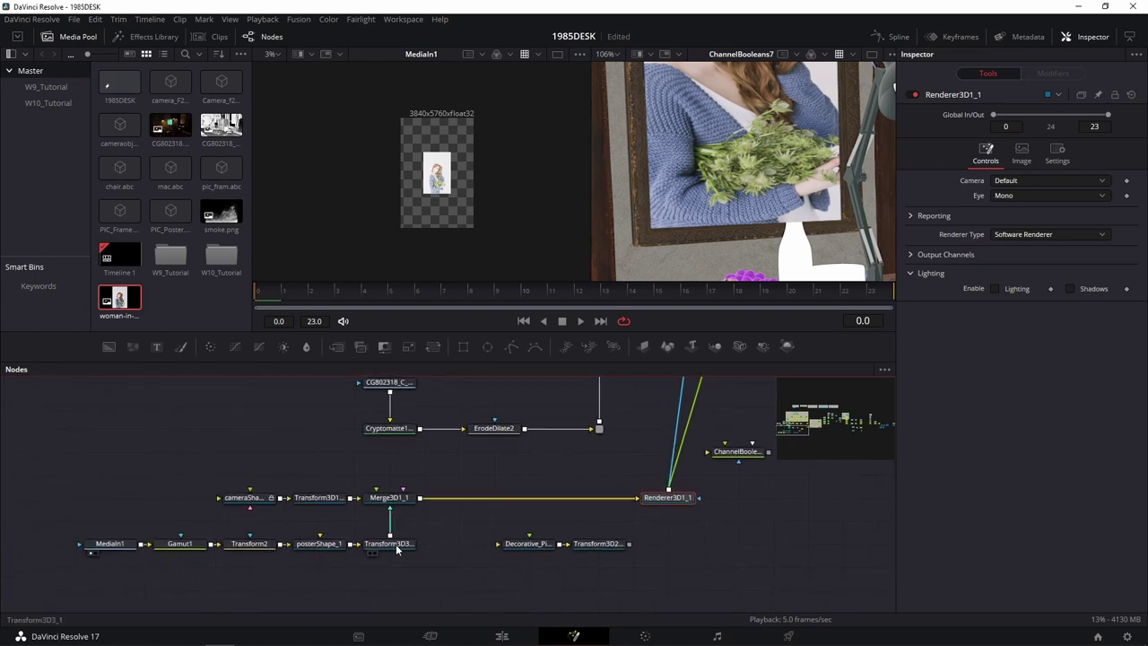
{"action": "left_click_drag", "start_coordinate": [398, 549], "coordinate": [658, 237]}
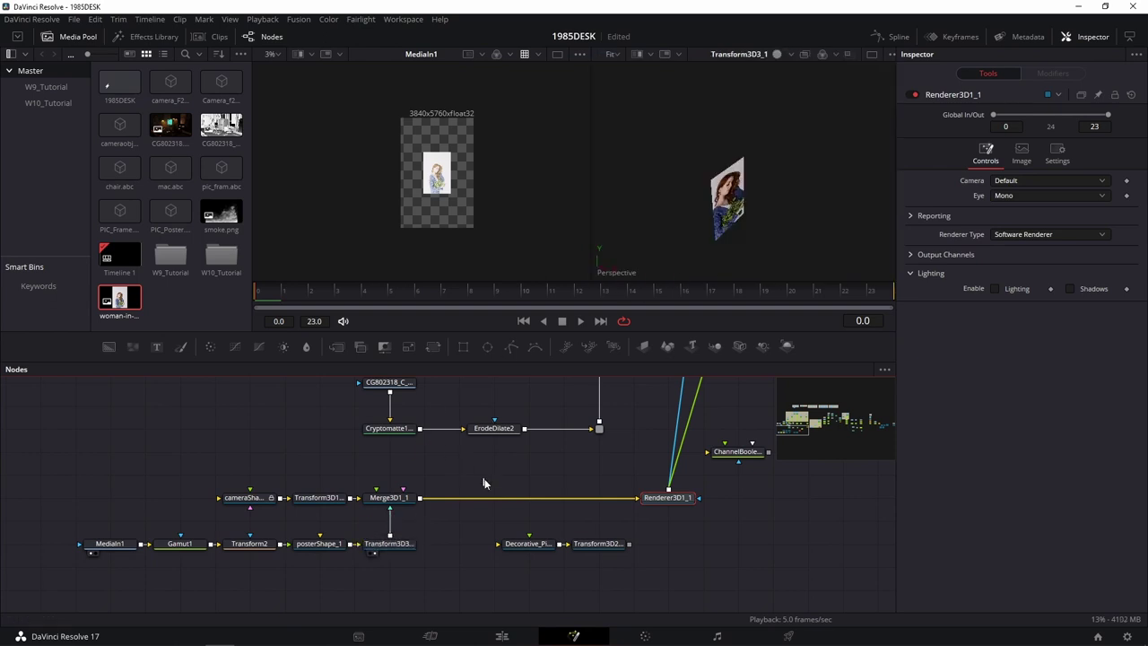
{"action": "left_click", "coordinate": [384, 546]}
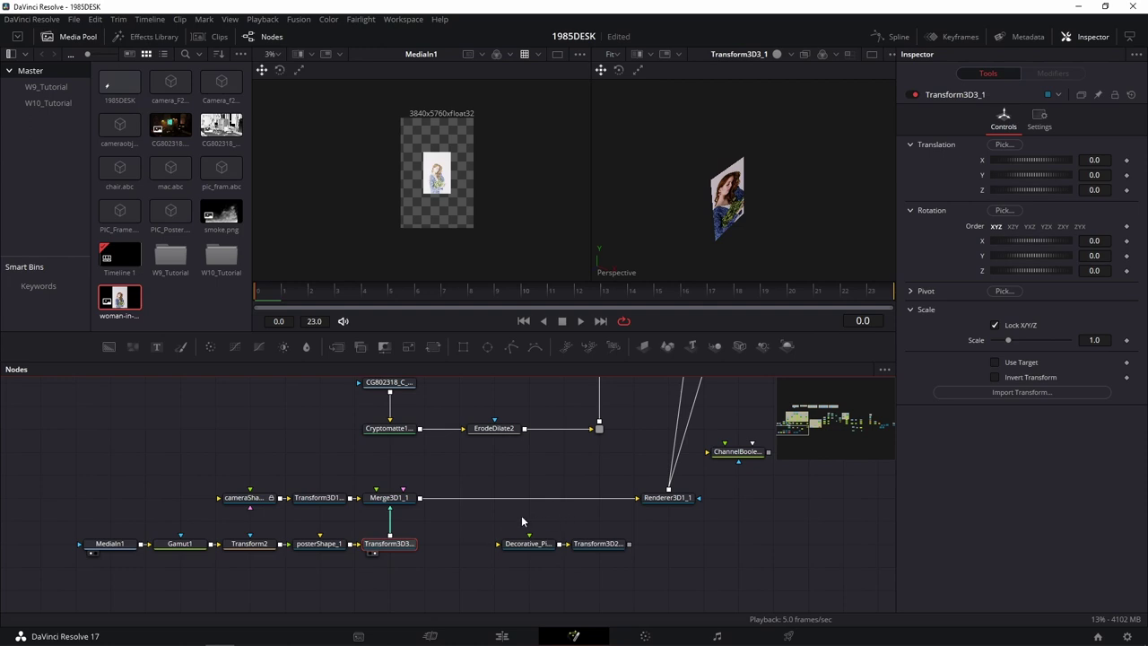
{"action": "left_click_drag", "start_coordinate": [521, 515], "coordinate": [489, 490]}
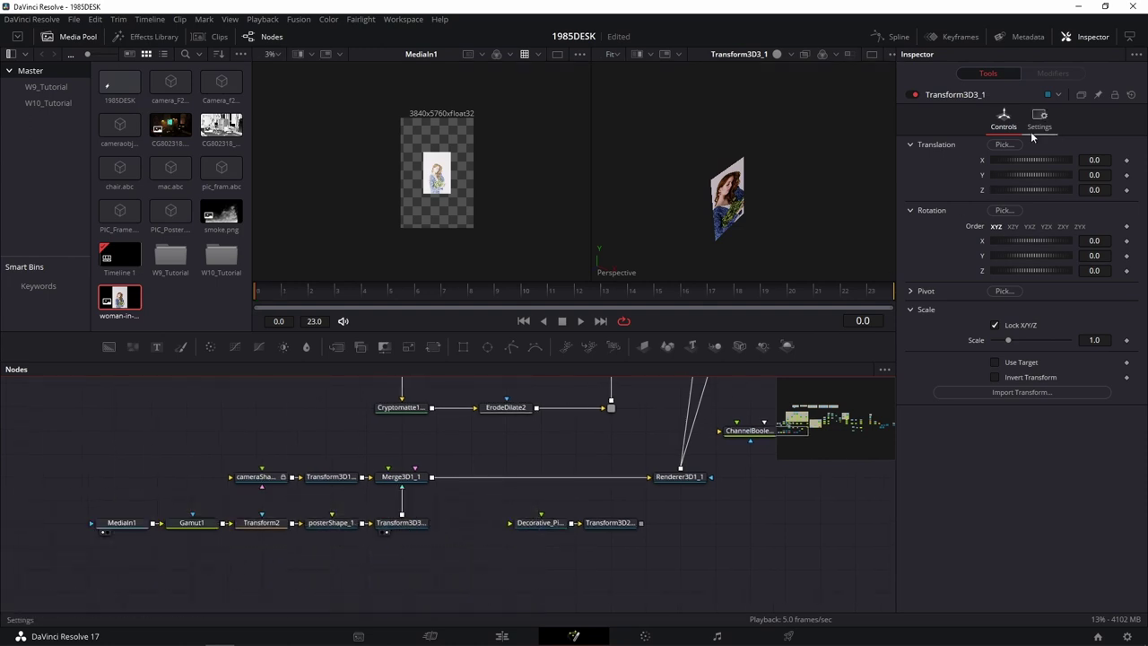
Step: Switch to Maya, bringing up the CG802318_m.mb desk scene
{"action": "left_click", "coordinate": [1036, 124]}
{"action": "left_click", "coordinate": [1004, 121]}
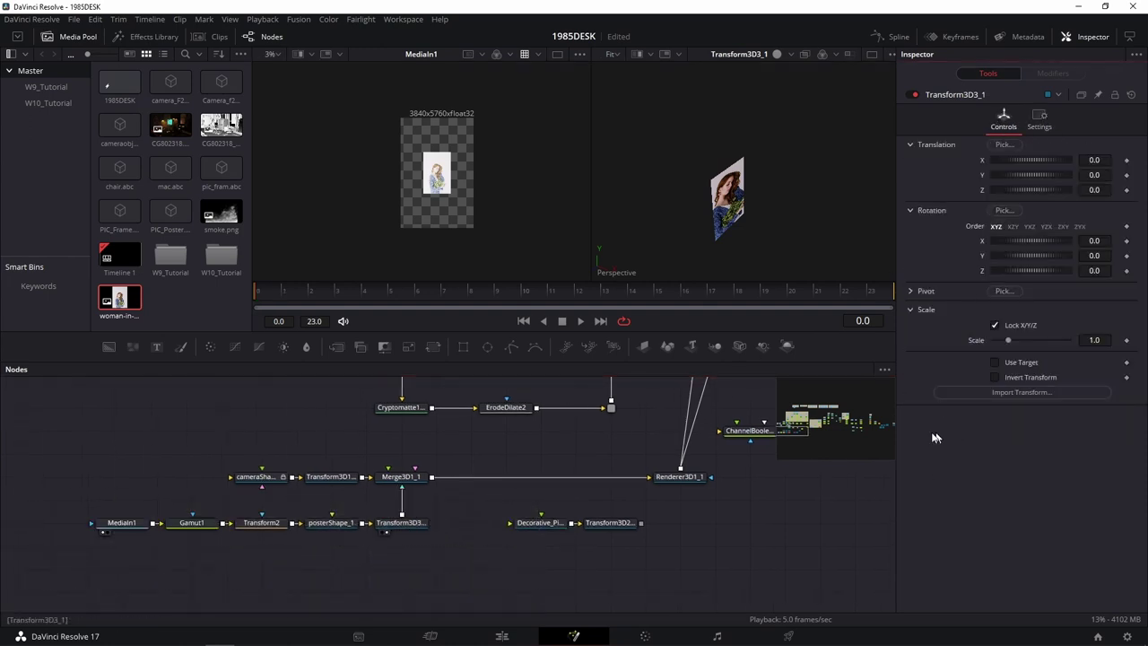
{"action": "scroll", "coordinate": [526, 442], "scroll_direction": "right", "scroll_amount": 5}
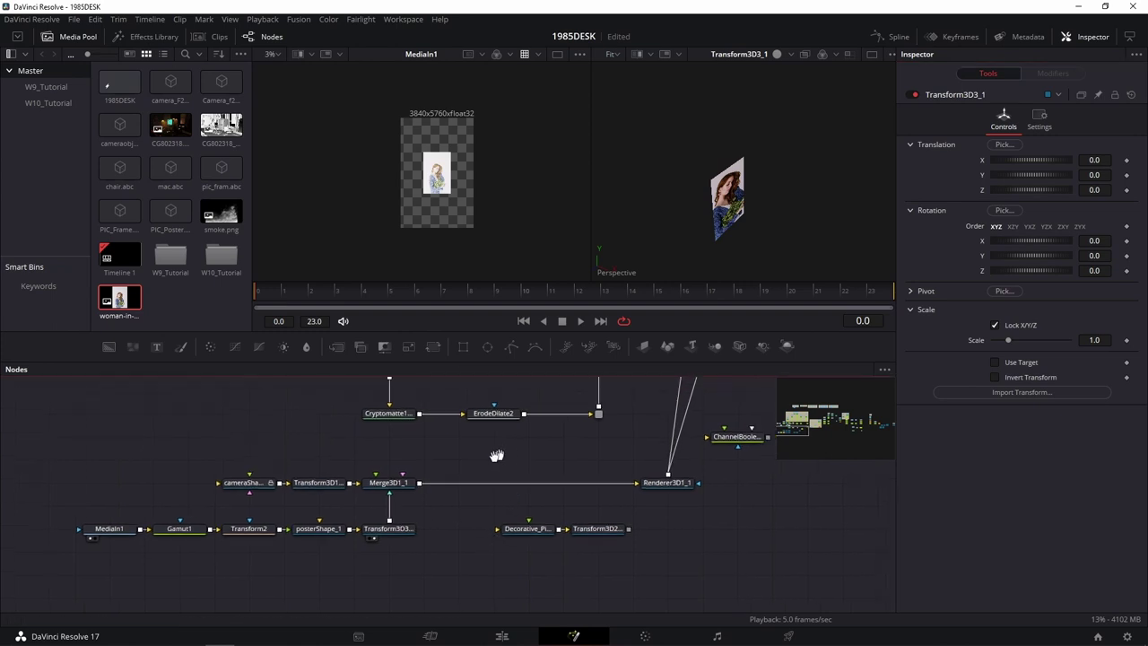
{"action": "scroll", "coordinate": [526, 443], "scroll_direction": "up", "scroll_amount": 4}
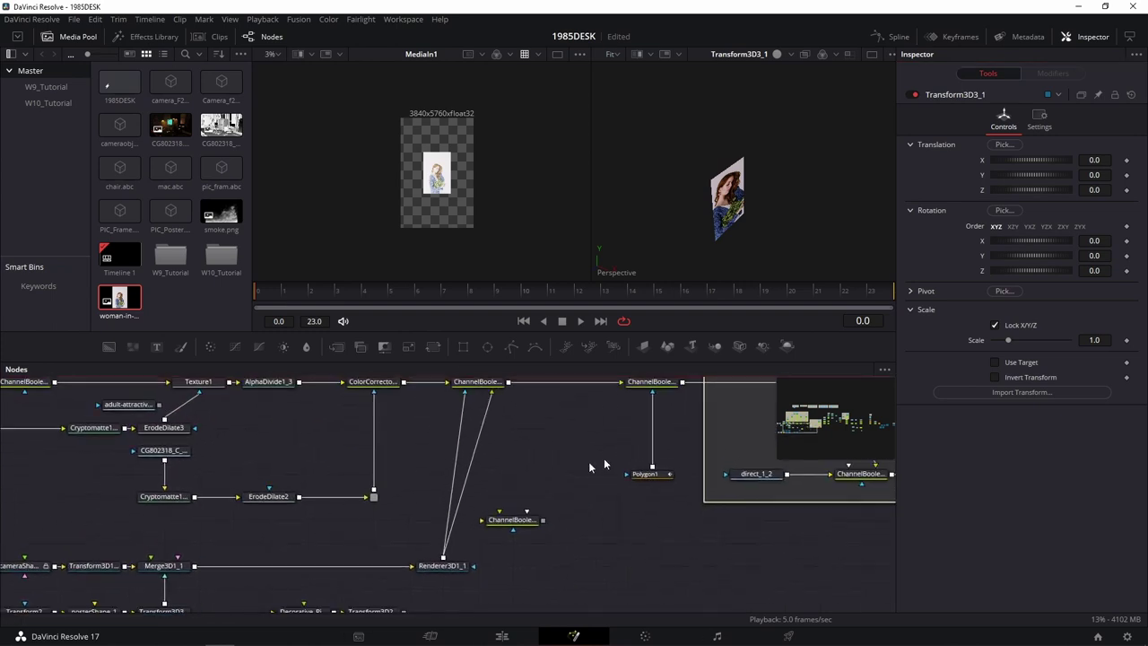
{"action": "left_click", "coordinate": [249, 635]}
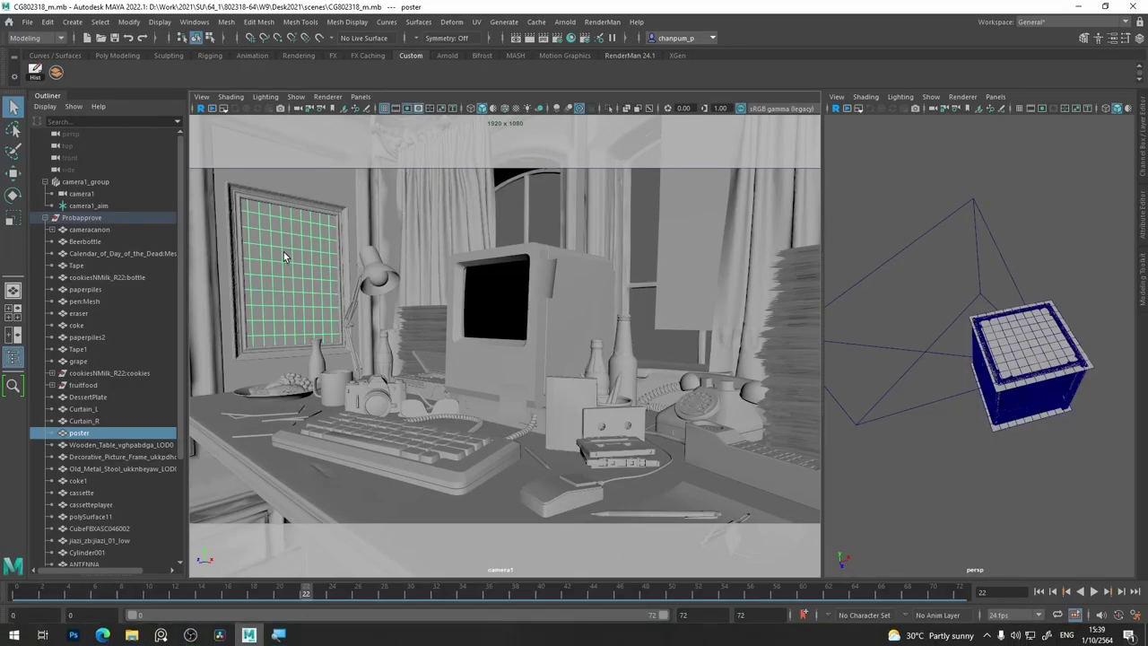
Step: Select Decorative_Picture_Frame in Maya's camera1 viewport and compare it with the poster
{"action": "left_click", "coordinate": [238, 218]}
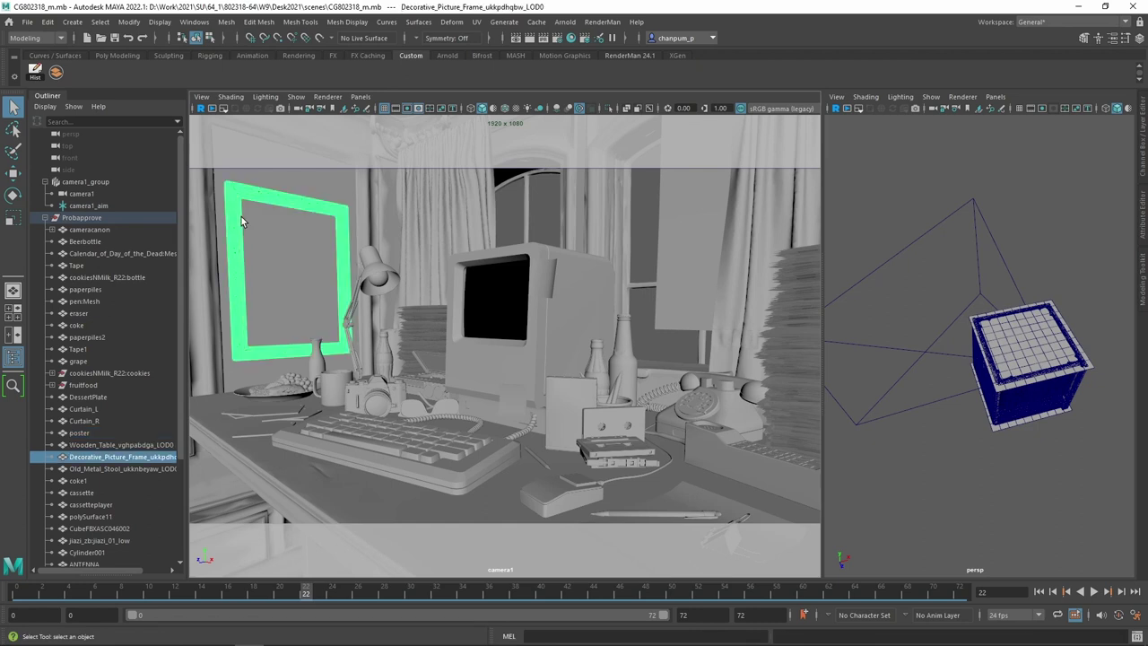
{"action": "left_click", "coordinate": [275, 226]}
{"action": "left_click", "coordinate": [238, 219]}
Step: Go back to DaVinci Resolve's Fusion node graph
{"action": "mouse_move", "coordinate": [224, 638]}
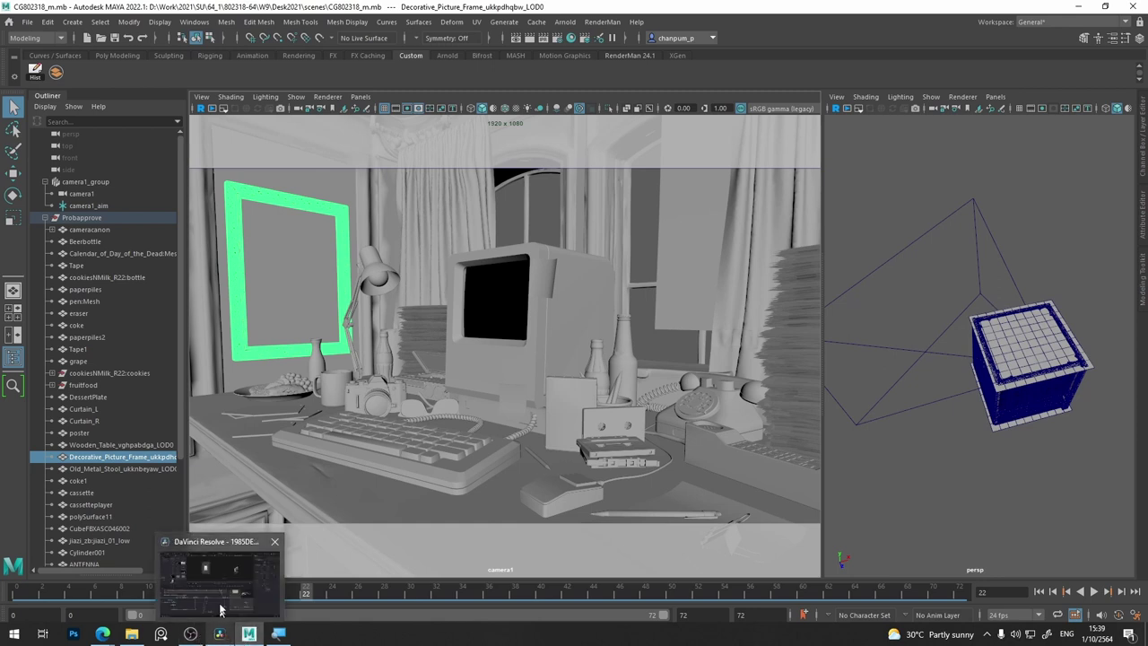
{"action": "left_click", "coordinate": [224, 636]}
{"action": "mouse_move", "coordinate": [490, 510]}
{"action": "left_mouse_down"}
{"action": "mouse_move", "coordinate": [502, 428]}
{"action": "mouse_move", "coordinate": [416, 470]}
{"action": "left_mouse_up"}
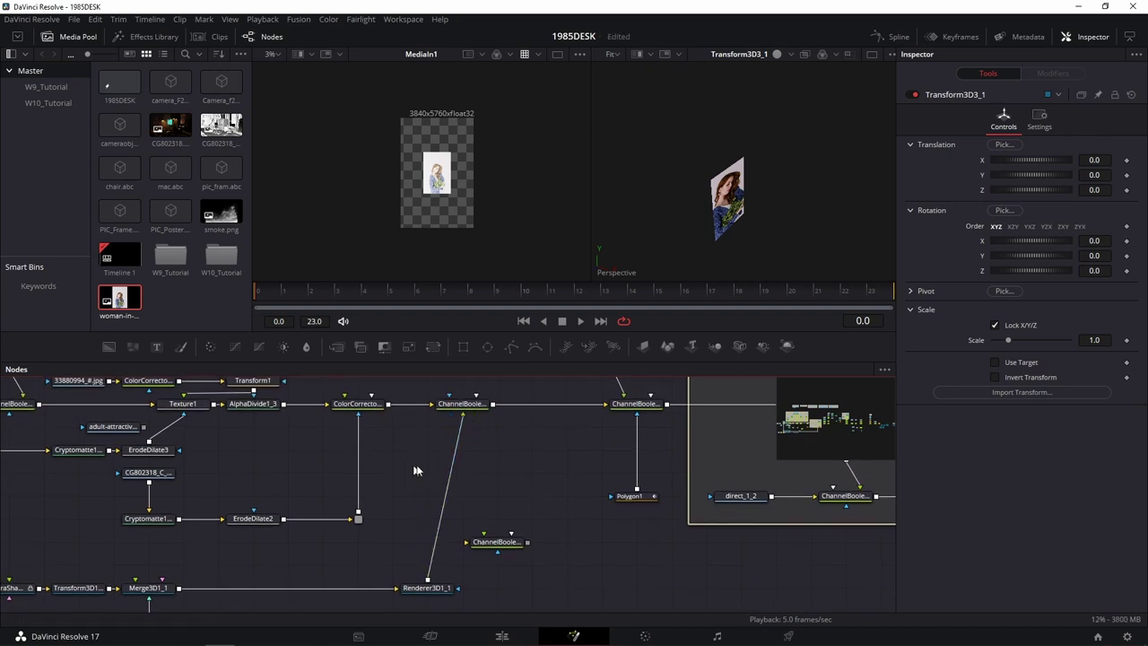
Step: View the Transform3D2_1 frame geometry and move the picture frame nodes further down
{"action": "left_click_drag", "start_coordinate": [460, 404], "coordinate": [686, 230]}
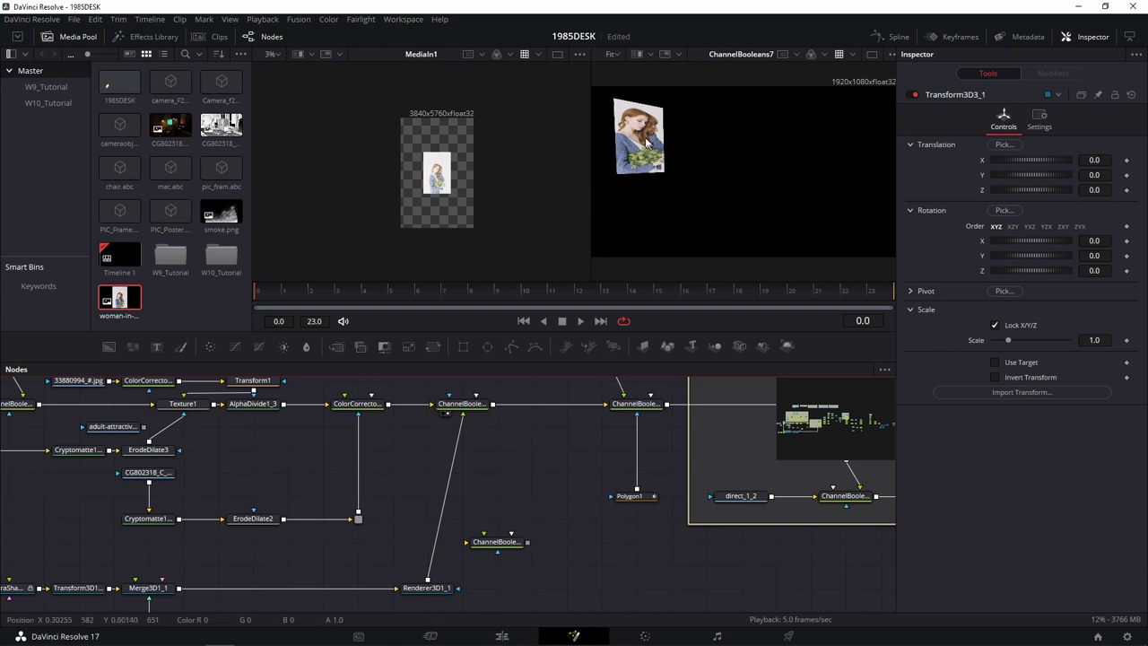
{"action": "left_click_drag", "start_coordinate": [511, 536], "coordinate": [528, 461]}
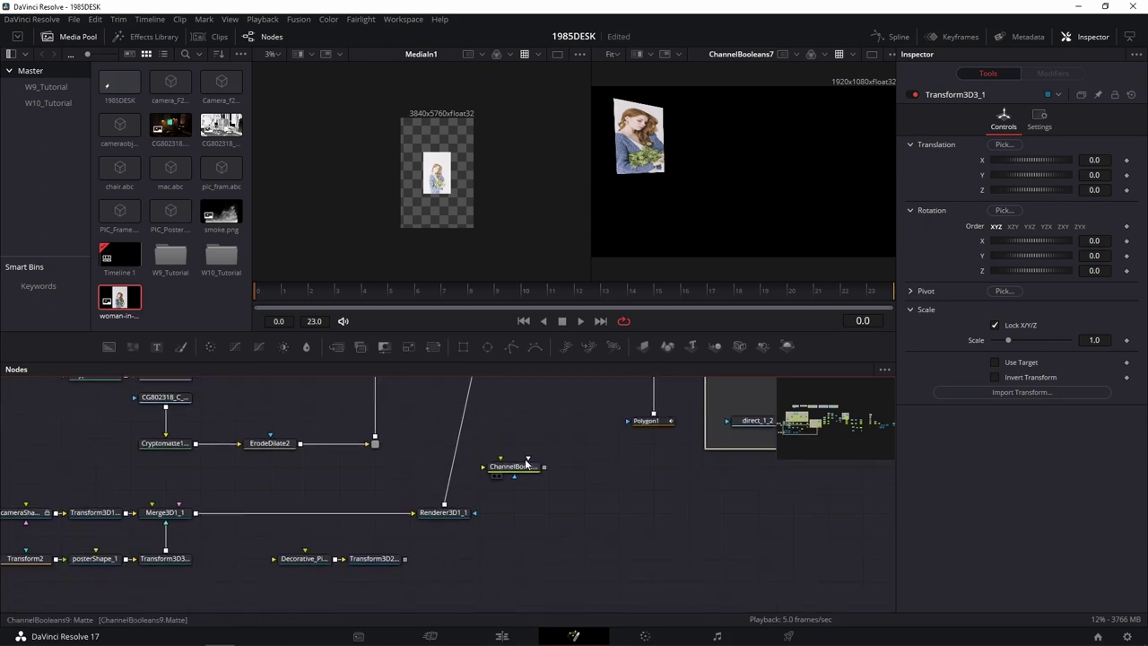
{"action": "left_click_drag", "start_coordinate": [680, 216], "coordinate": [691, 218]}
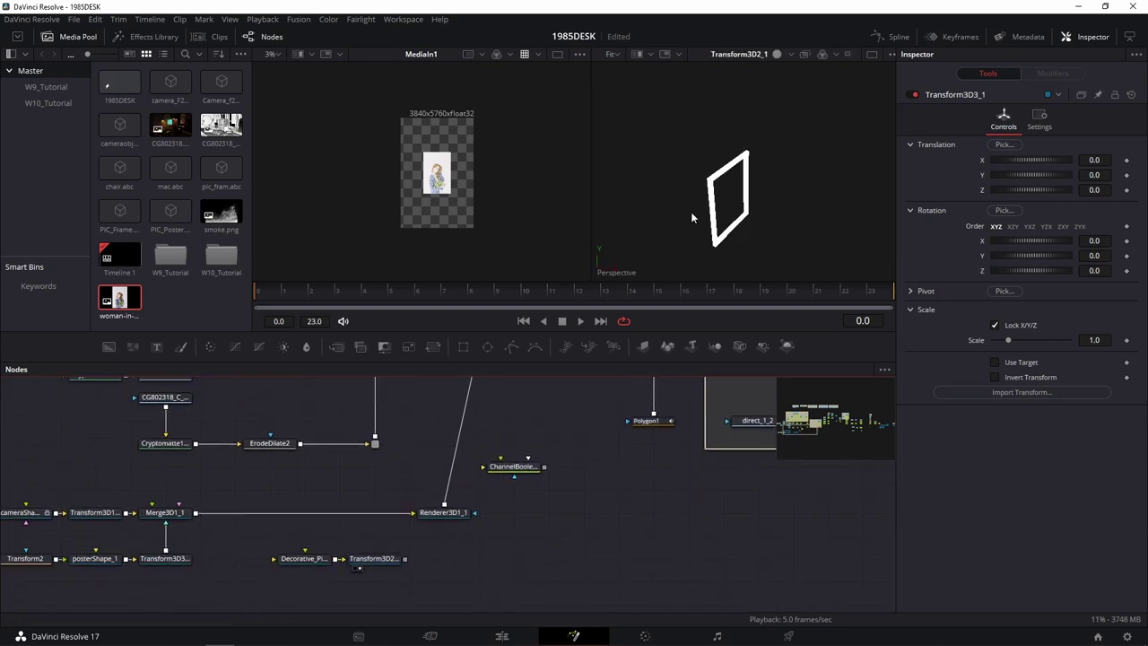
{"action": "left_click_drag", "start_coordinate": [454, 592], "coordinate": [618, 522]}
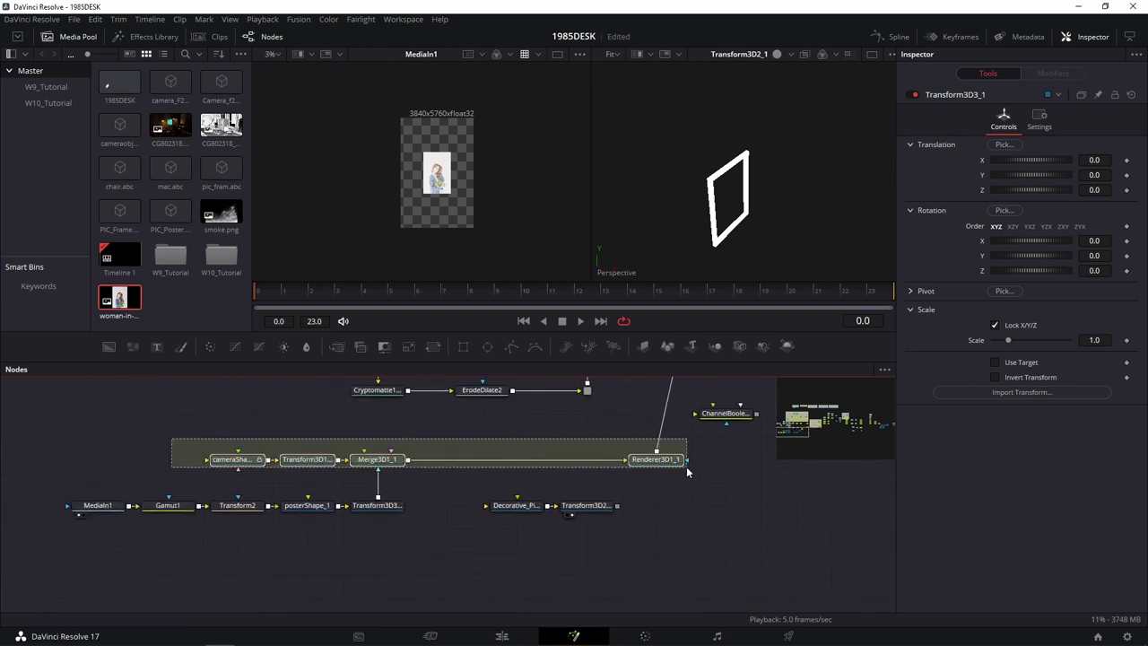
{"action": "left_click_drag", "start_coordinate": [642, 473], "coordinate": [684, 481]}
{"action": "mouse_move", "coordinate": [688, 523]}
{"action": "left_mouse_down"}
{"action": "mouse_move", "coordinate": [486, 499]}
{"action": "mouse_move", "coordinate": [559, 509]}
{"action": "mouse_move", "coordinate": [309, 549]}
{"action": "left_mouse_up"}
{"action": "mouse_move", "coordinate": [353, 504]}
{"action": "left_mouse_down"}
{"action": "mouse_move", "coordinate": [146, 579]}
{"action": "mouse_move", "coordinate": [146, 553]}
{"action": "left_mouse_up"}
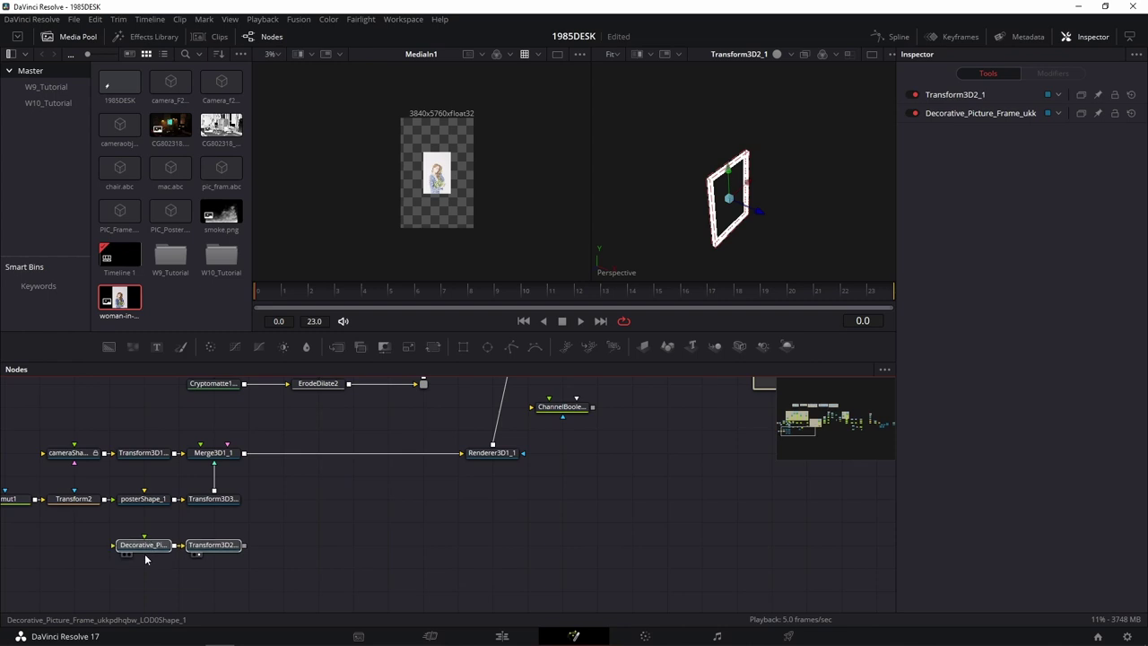
{"action": "left_click", "coordinate": [321, 542]}
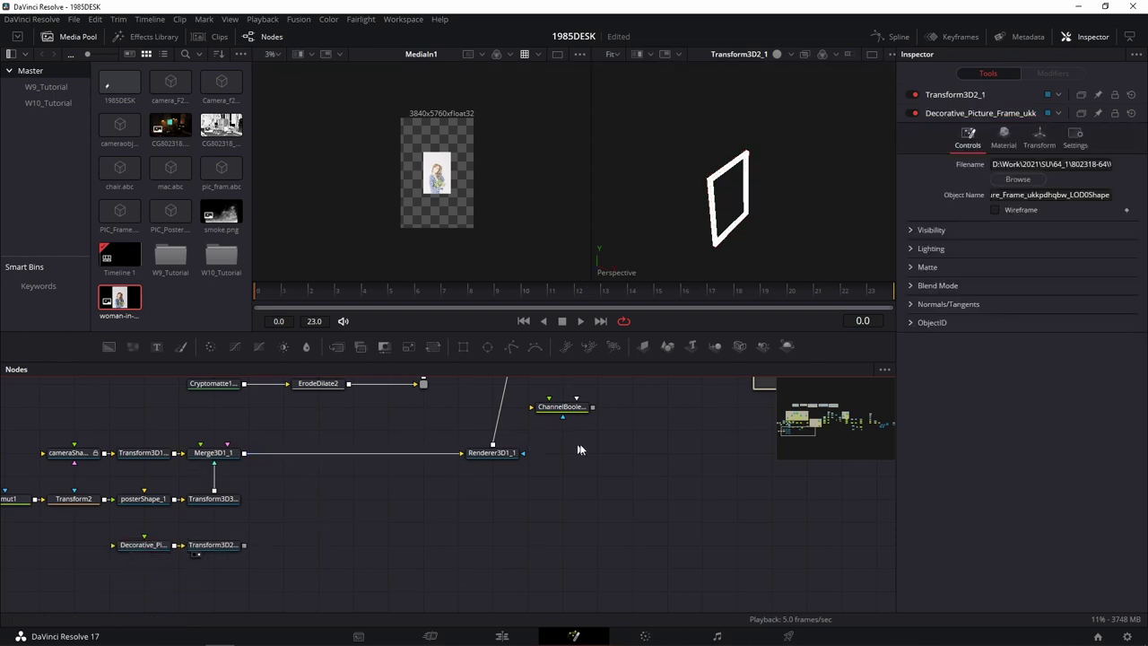
Step: Paste copies of Merge3D1_1 and Renderer3D1_1 beside the picture frame nodes
{"action": "left_click_drag", "start_coordinate": [579, 441], "coordinate": [166, 453]}
{"action": "left_click_drag", "start_coordinate": [576, 433], "coordinate": [221, 458]}
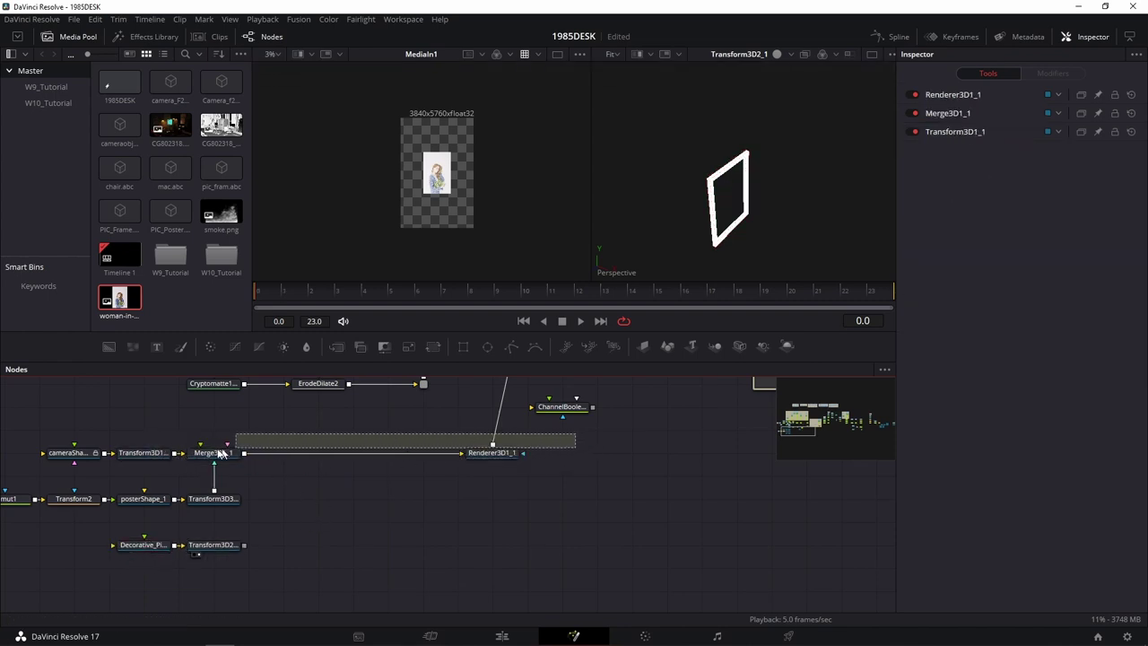
{"action": "left_click_drag", "start_coordinate": [370, 526], "coordinate": [382, 536]}
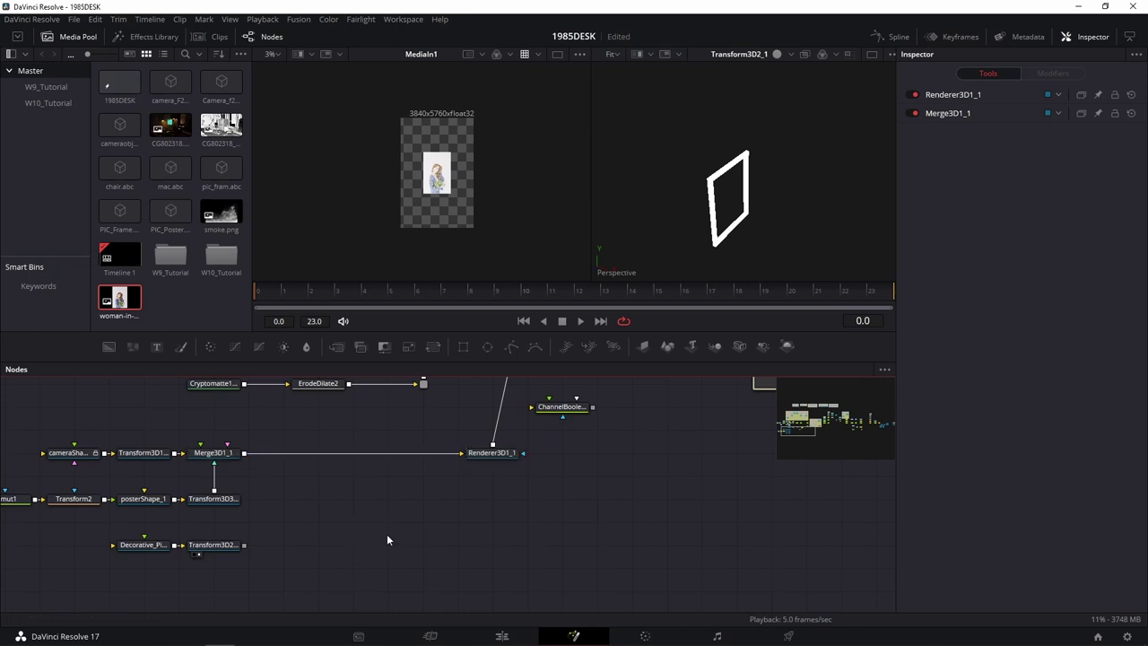
{"action": "key", "text": "ctrl+v"}
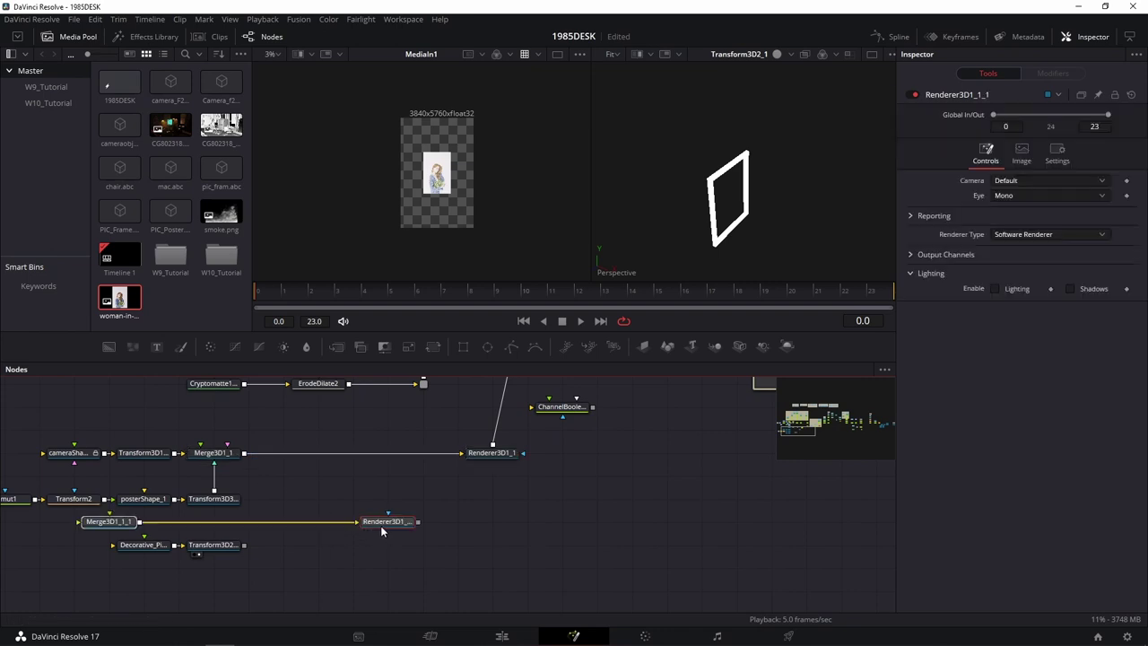
{"action": "left_click_drag", "start_coordinate": [112, 528], "coordinate": [322, 551]}
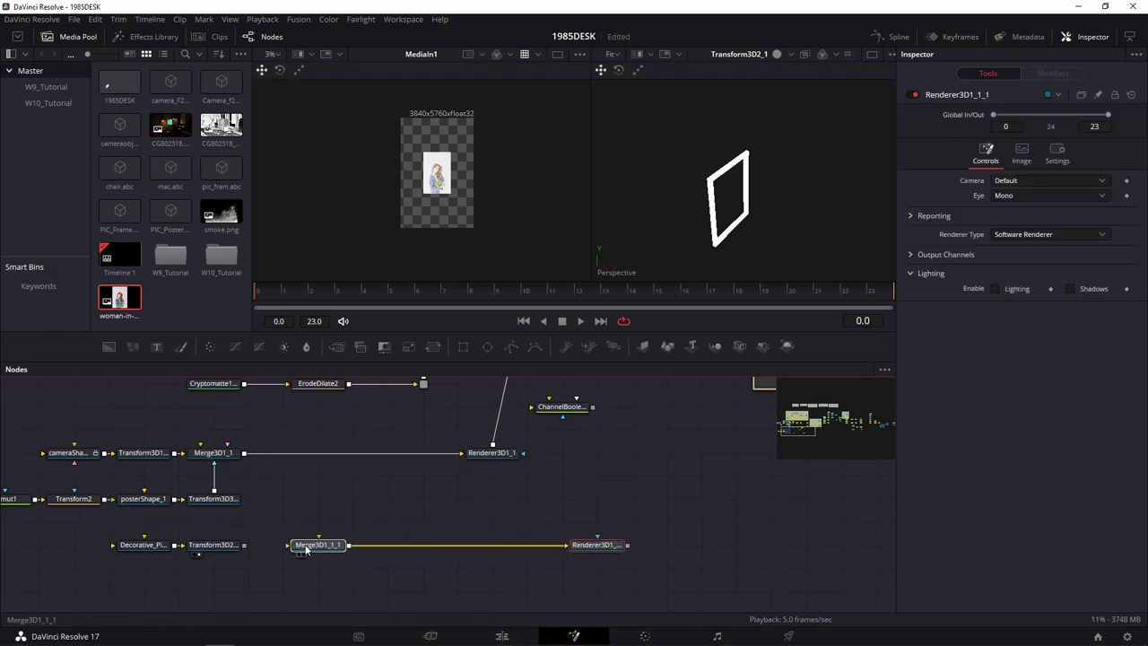
{"action": "left_click_drag", "start_coordinate": [607, 548], "coordinate": [577, 548]}
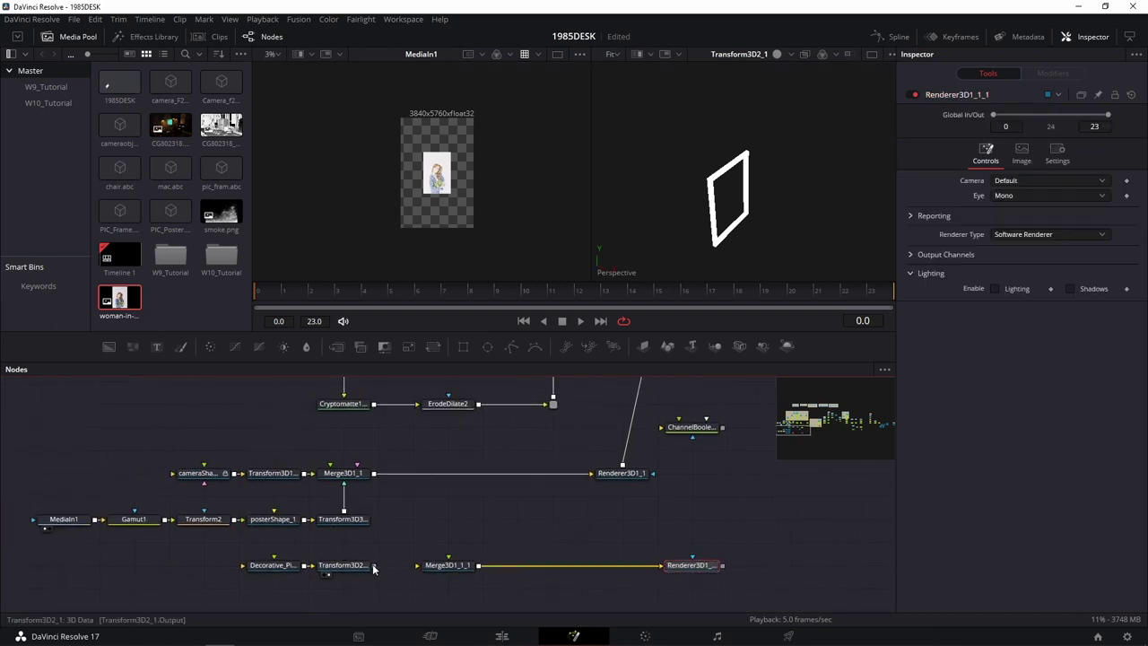
Step: Wire the frame and camera transforms into Merge3D1_1_1 and view Renderer3D1_1_1's frame render
{"action": "left_click_drag", "start_coordinate": [373, 565], "coordinate": [438, 563]}
{"action": "left_click_drag", "start_coordinate": [307, 473], "coordinate": [459, 570]}
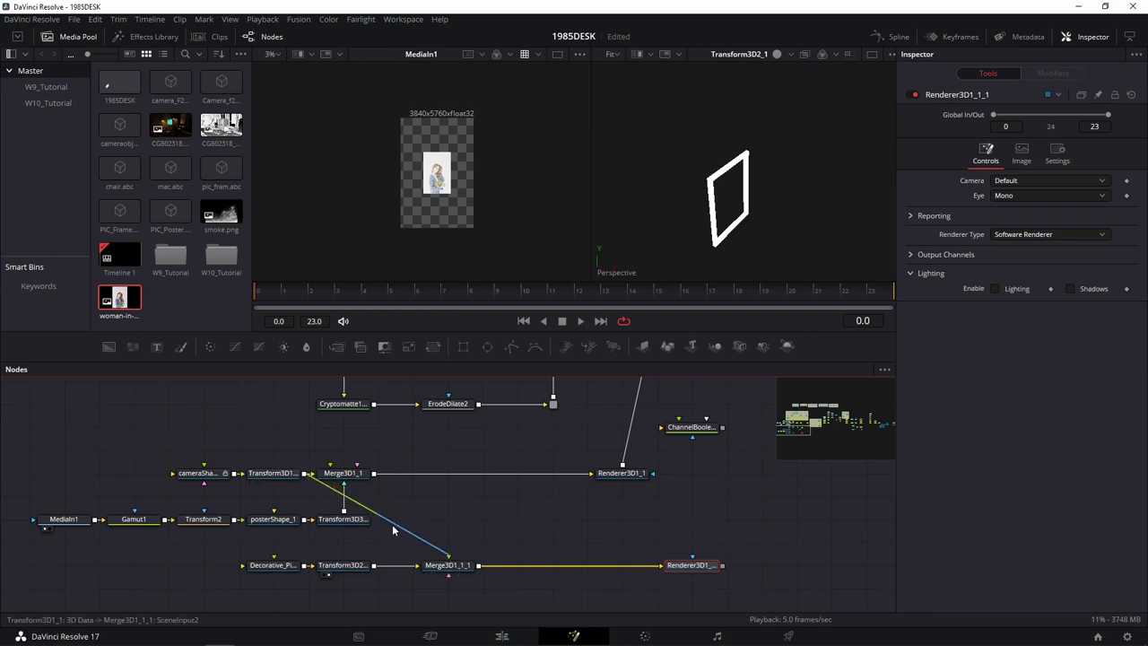
{"action": "left_click", "coordinate": [397, 526], "text": "alt"}
{"action": "left_click_drag", "start_coordinate": [397, 525], "coordinate": [447, 504]}
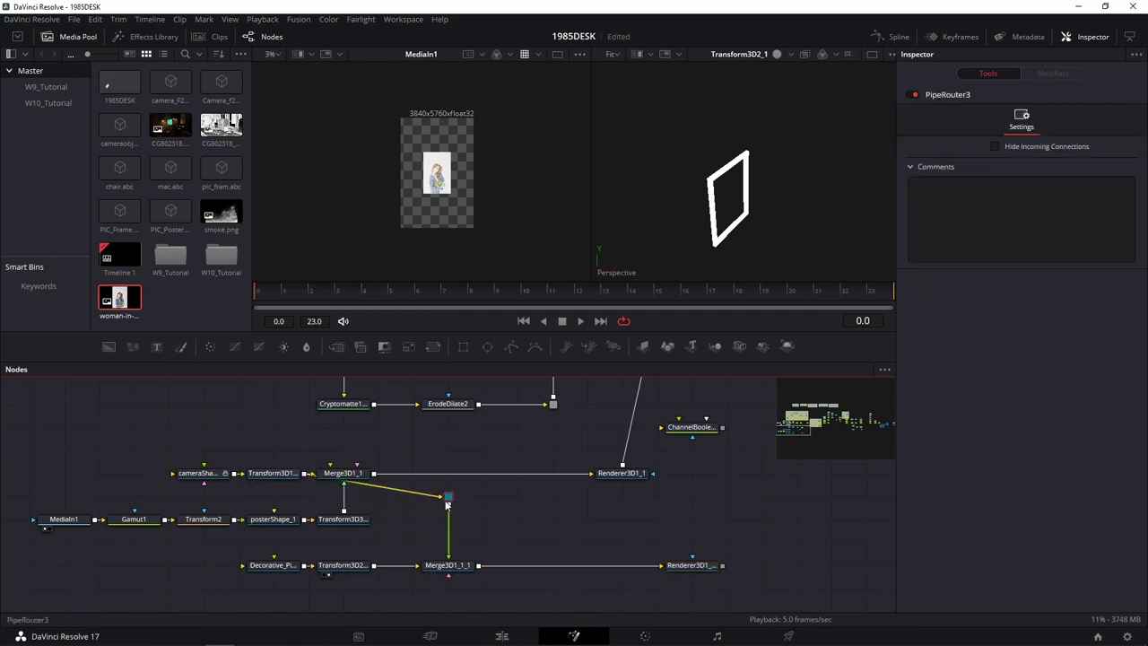
{"action": "mouse_move", "coordinate": [628, 530]}
{"action": "left_mouse_down"}
{"action": "mouse_move", "coordinate": [529, 526]}
{"action": "mouse_move", "coordinate": [459, 576]}
{"action": "left_mouse_up"}
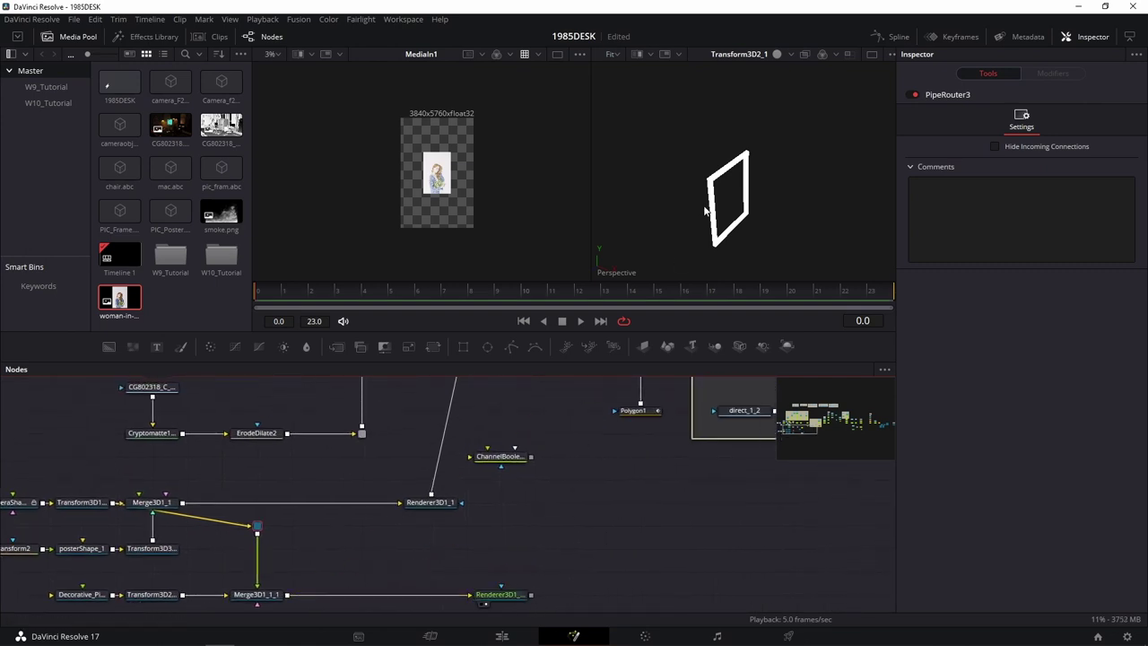
{"action": "key", "text": "2"}
{"action": "mouse_move", "coordinate": [559, 485]}
{"action": "left_mouse_down"}
{"action": "mouse_move", "coordinate": [543, 482]}
{"action": "mouse_move", "coordinate": [544, 459]}
{"action": "left_mouse_up"}
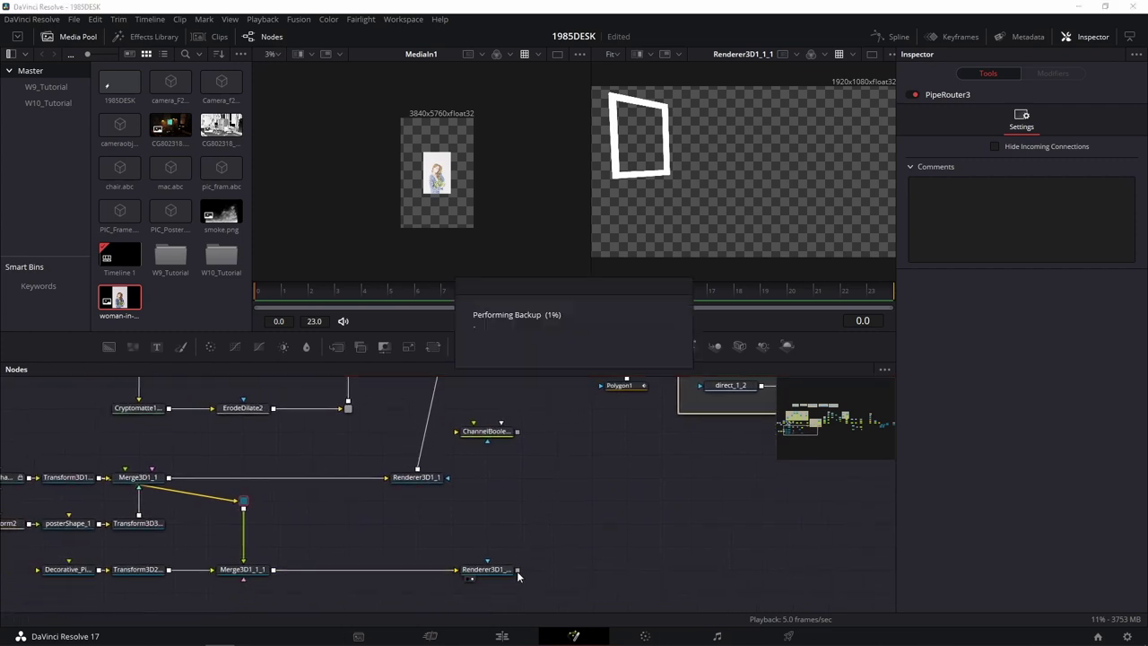
Step: Preview ChannelBooleans7's desk composite and test its inverted-mask setting, leaving it off
{"action": "scroll", "coordinate": [464, 453], "scroll_direction": "up", "scroll_amount": 5}
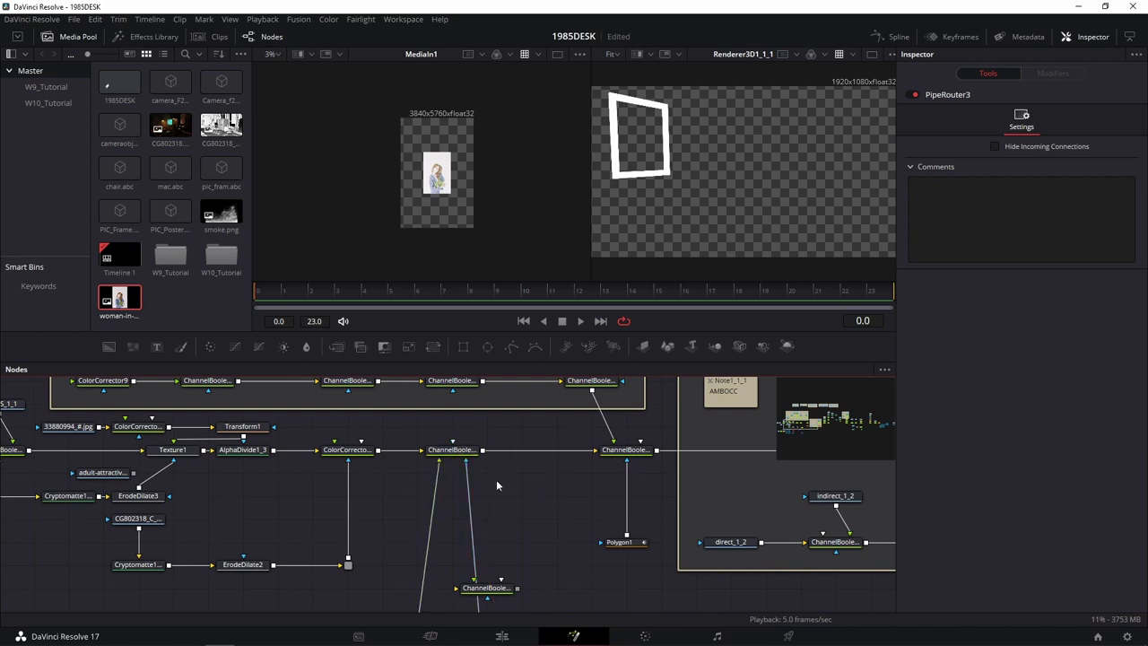
{"action": "left_click_drag", "start_coordinate": [452, 449], "coordinate": [677, 224]}
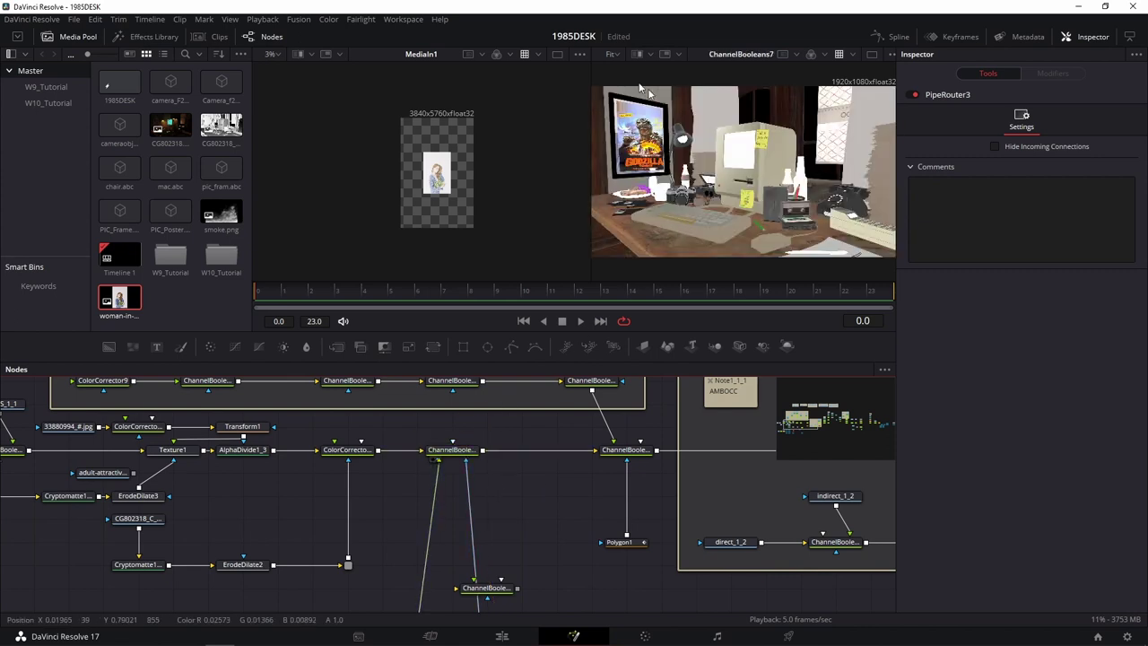
{"action": "scroll", "coordinate": [640, 170], "scroll_direction": "up", "scroll_amount": 2}
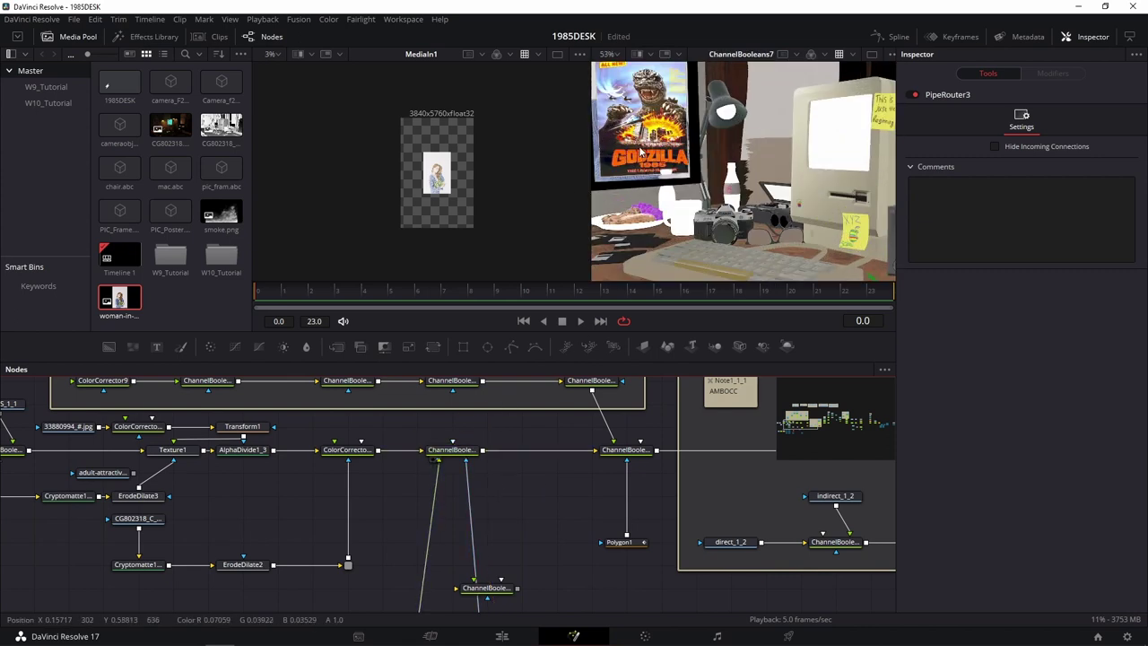
{"action": "scroll", "coordinate": [655, 143], "scroll_direction": "up", "scroll_amount": 2}
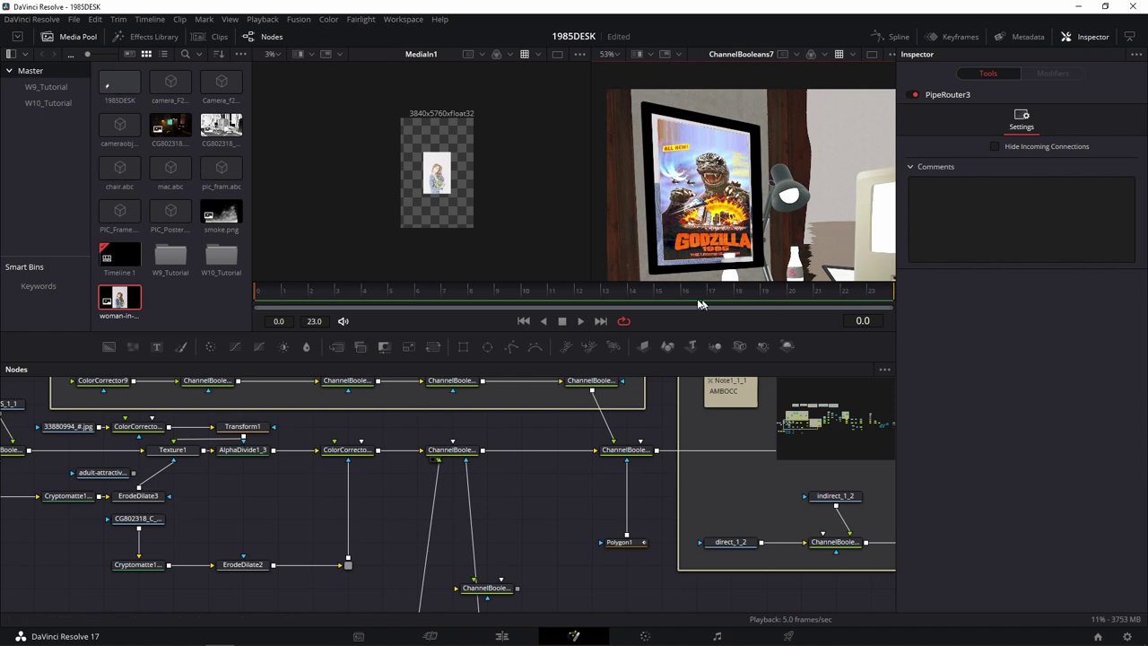
{"action": "left_click", "coordinate": [467, 451]}
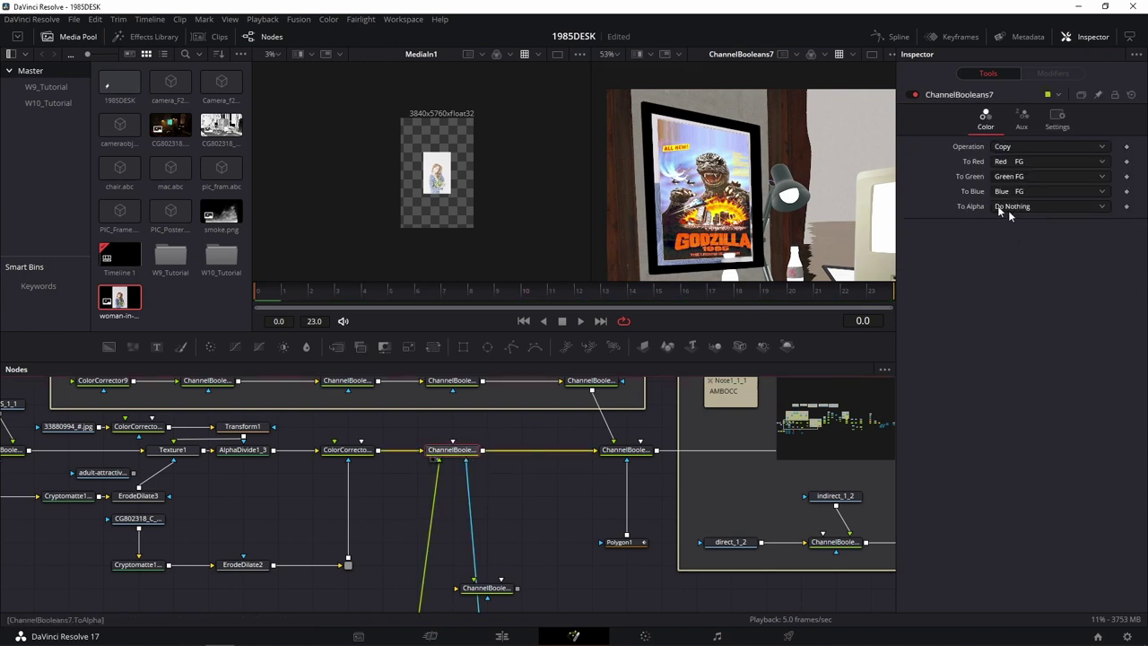
{"action": "left_click", "coordinate": [1056, 116]}
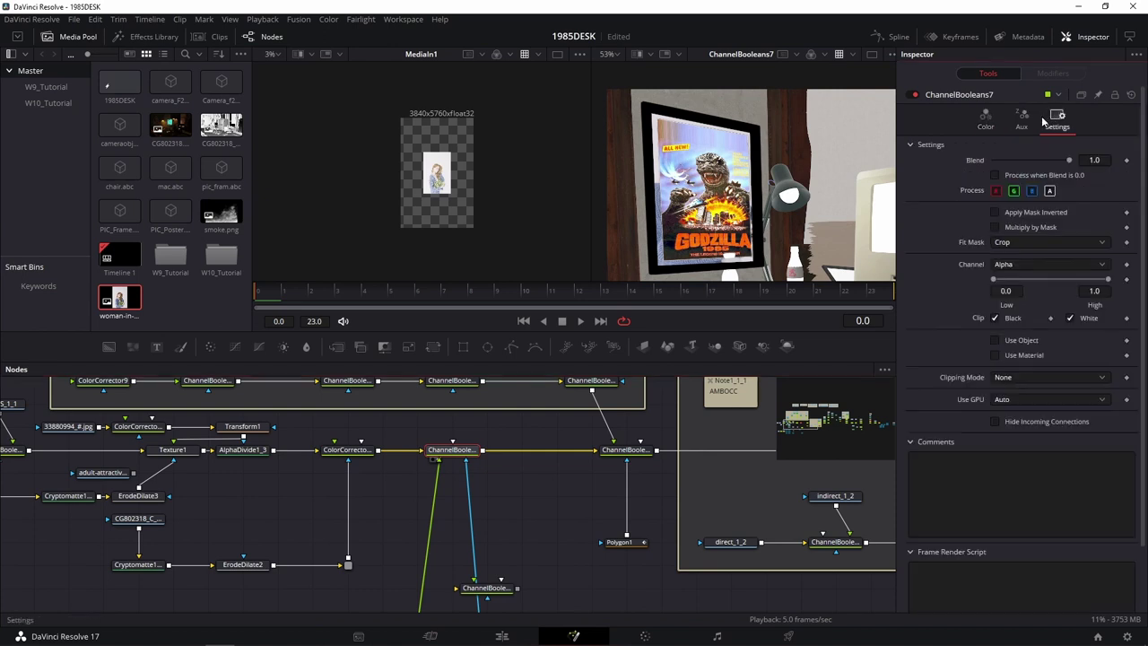
{"action": "left_click", "coordinate": [1036, 213]}
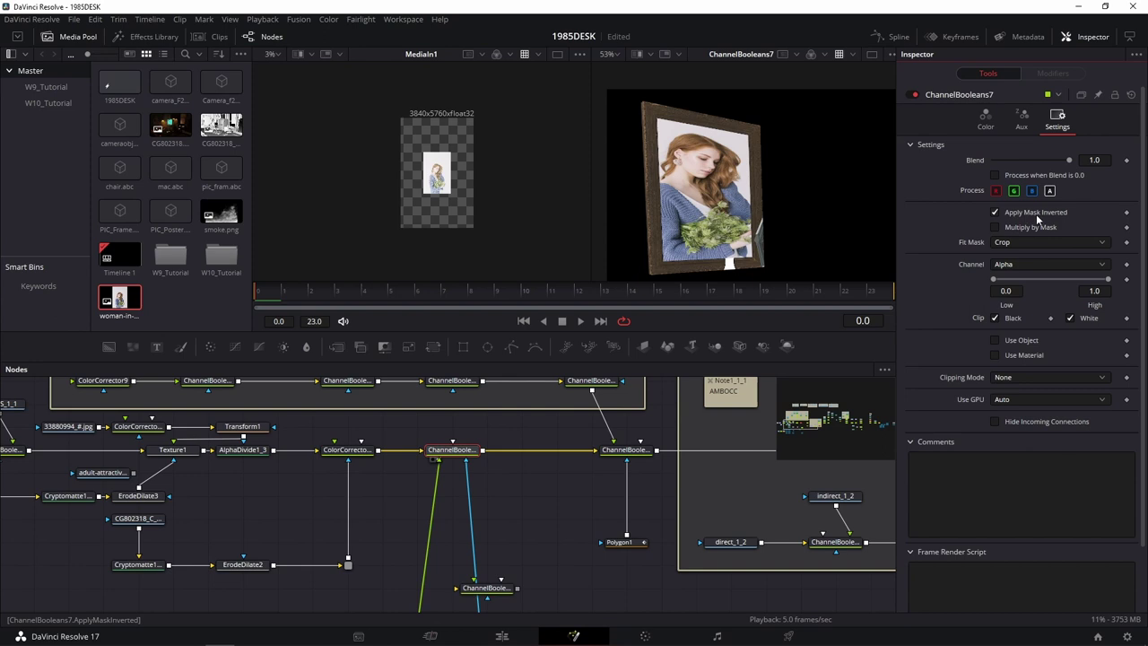
{"action": "left_click", "coordinate": [1038, 213]}
{"action": "left_click", "coordinate": [1040, 215]}
{"action": "left_click", "coordinate": [1040, 214]}
{"action": "mouse_move", "coordinate": [502, 549]}
{"action": "left_mouse_down"}
{"action": "mouse_move", "coordinate": [566, 429]}
{"action": "mouse_move", "coordinate": [491, 512]}
{"action": "left_mouse_up"}
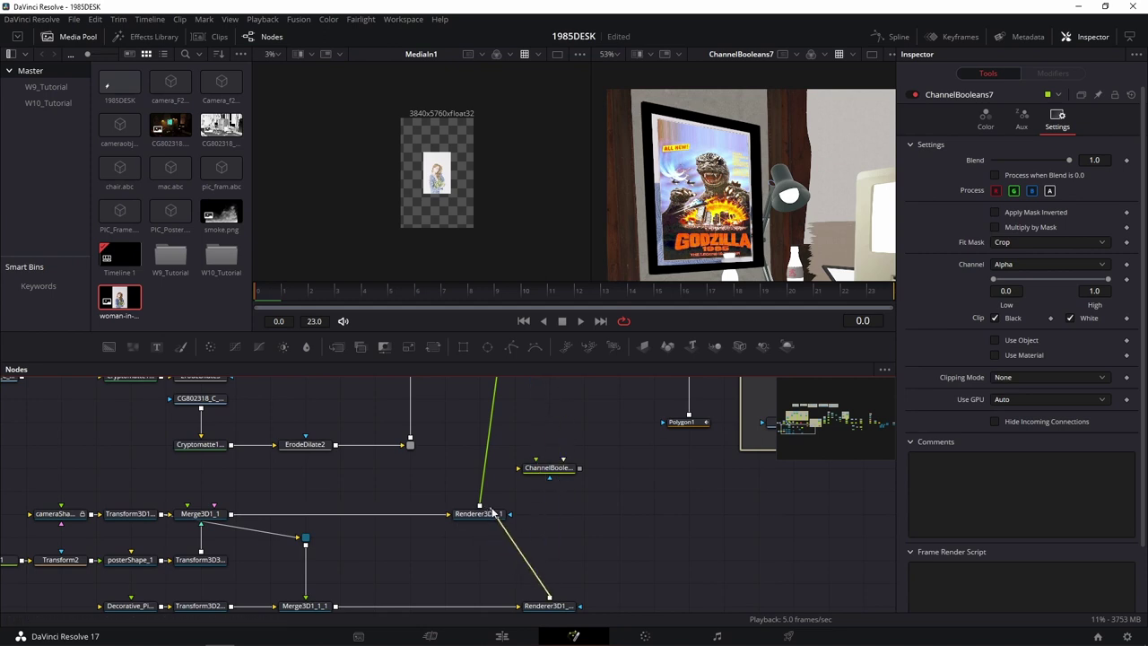
{"action": "left_click", "coordinate": [1044, 214]}
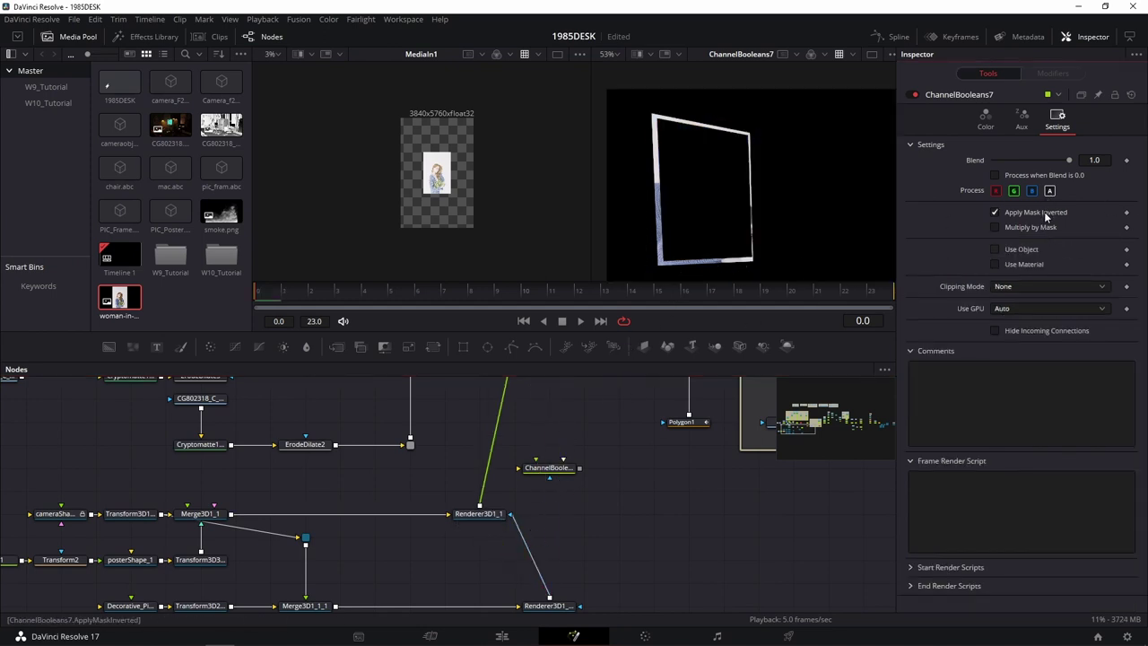
{"action": "left_click", "coordinate": [1044, 216]}
{"action": "scroll", "coordinate": [627, 484], "scroll_direction": "down", "scroll_amount": 3}
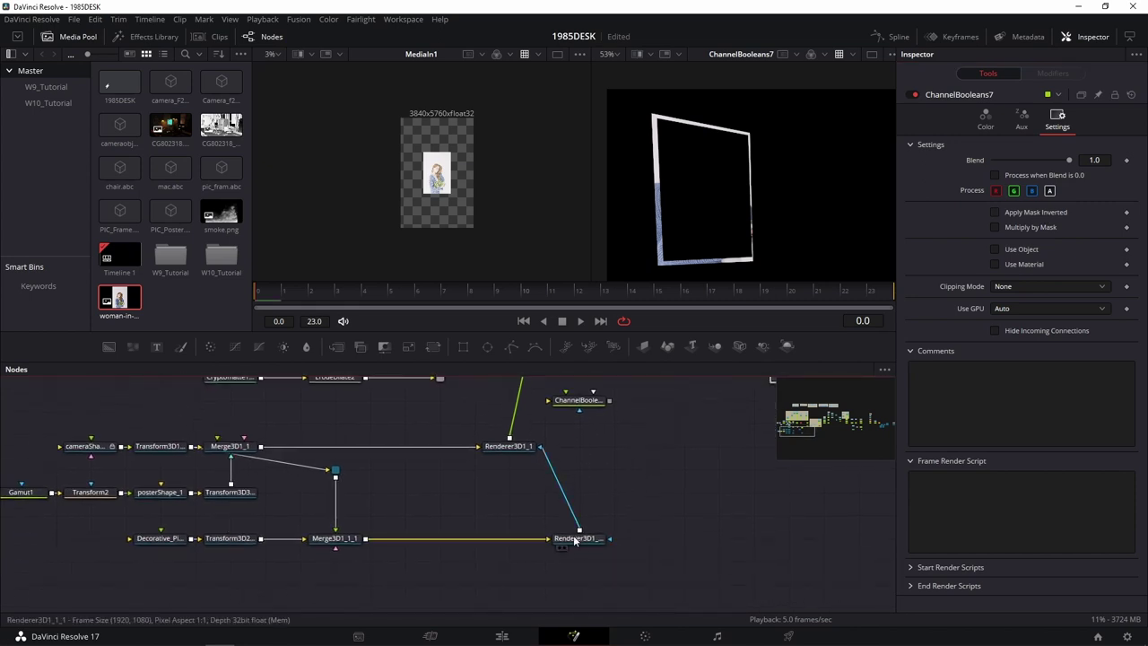
Step: Enable Apply Mask Inverted in Renderer3D1_1's Settings
{"action": "left_click", "coordinate": [575, 539]}
{"action": "left_click", "coordinate": [509, 446]}
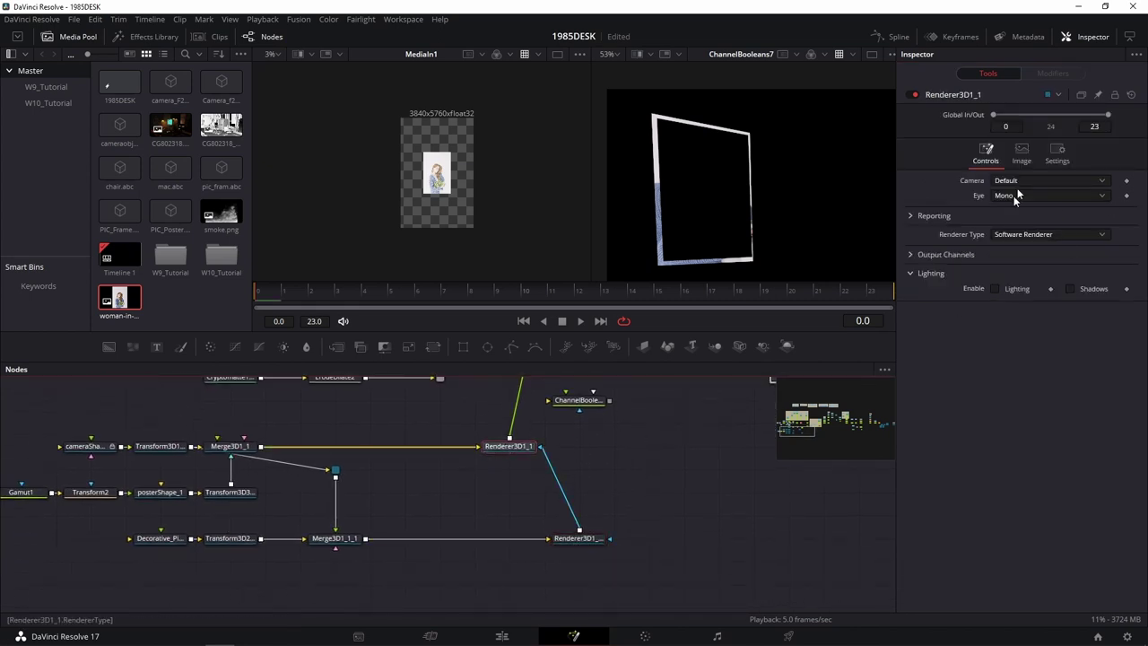
{"action": "left_click", "coordinate": [1058, 153]}
{"action": "left_click", "coordinate": [1039, 194]}
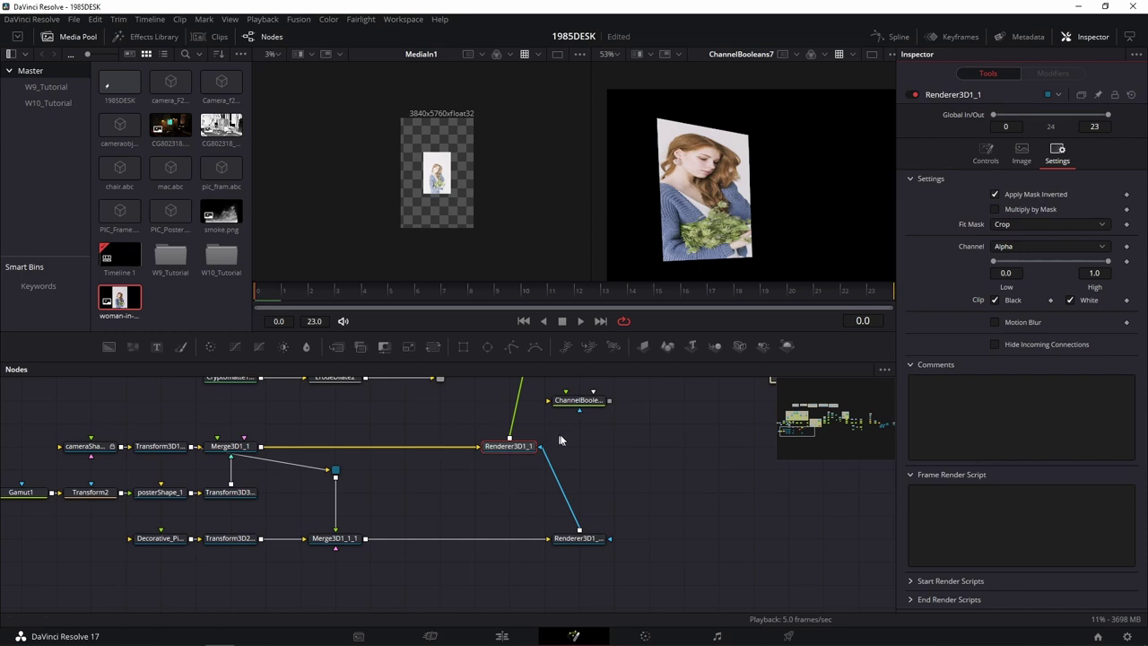
{"action": "scroll", "coordinate": [538, 441], "scroll_direction": "up", "scroll_amount": 3}
{"action": "scroll", "coordinate": [556, 449], "scroll_direction": "up", "scroll_amount": 3}
Step: Connect Renderer3D1_1's output to ChannelBooleans7 as its Effect Mask
{"action": "left_click", "coordinate": [441, 486]}
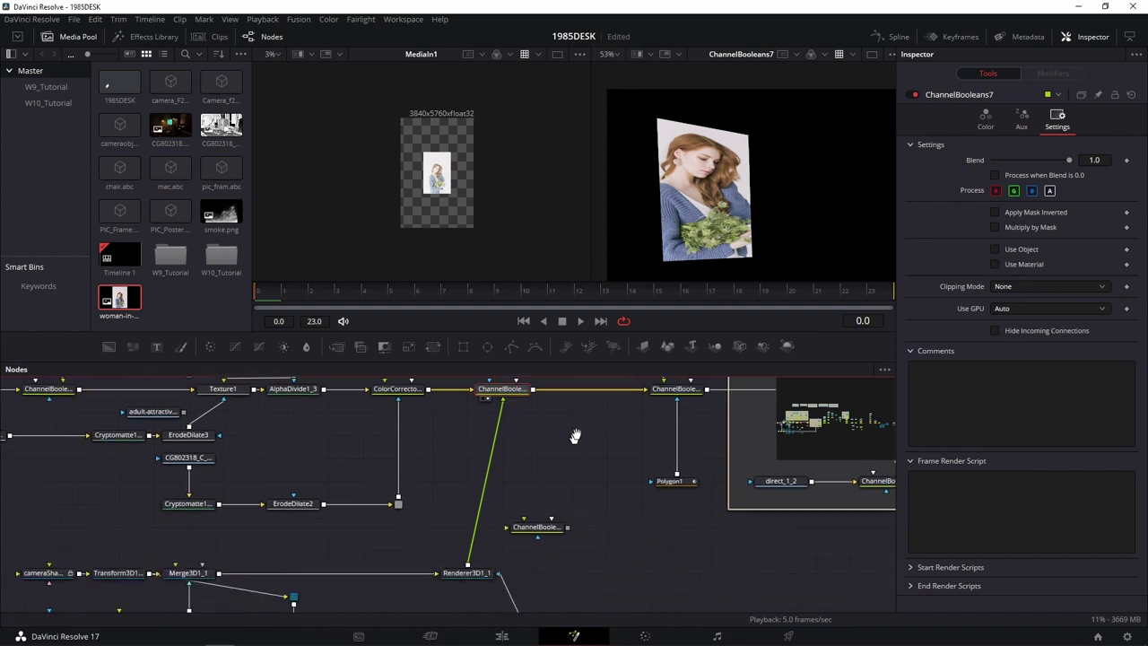
{"action": "scroll", "coordinate": [574, 435], "scroll_direction": "down", "scroll_amount": 3}
{"action": "scroll", "coordinate": [527, 484], "scroll_direction": "left", "scroll_amount": 2}
{"action": "left_click_drag", "start_coordinate": [461, 583], "coordinate": [535, 447]}
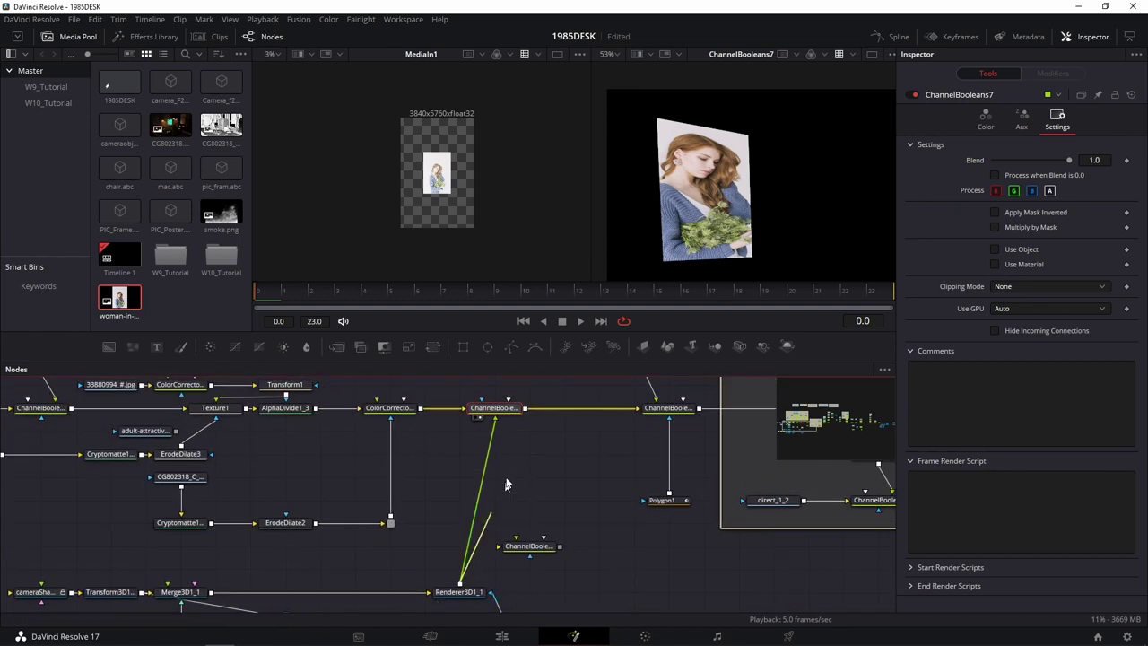
{"action": "left_click", "coordinate": [536, 441]}
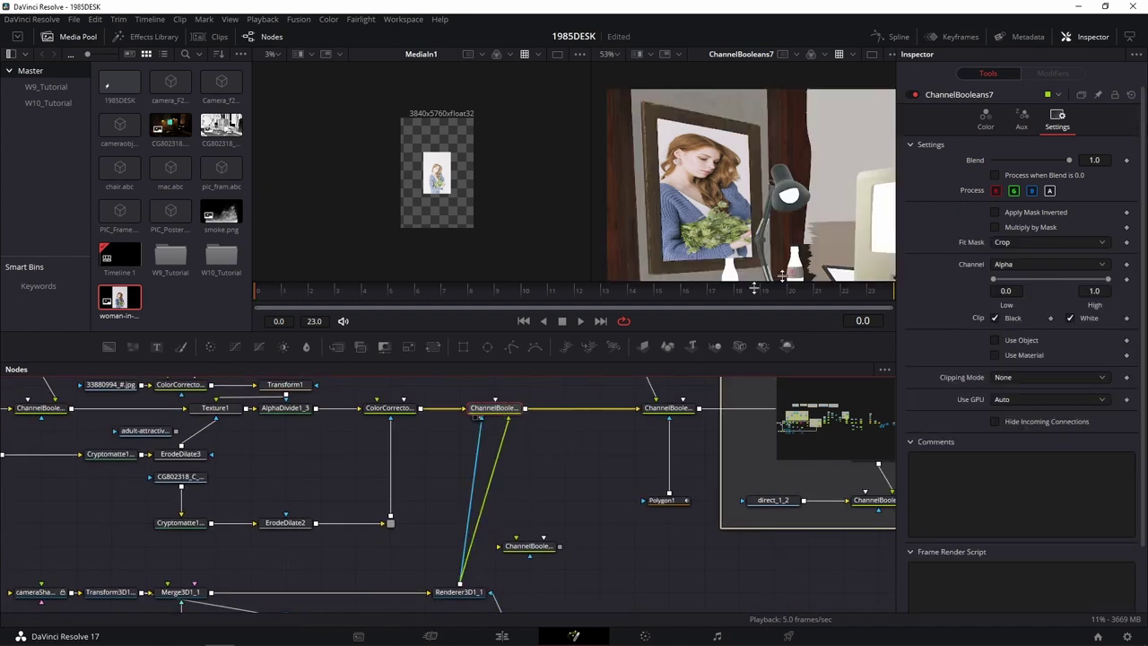
Step: Inspect the poster's frame edge and reselect Renderer3D1_1 to recheck its settings
{"action": "scroll", "coordinate": [707, 193], "scroll_direction": "up", "scroll_amount": 2}
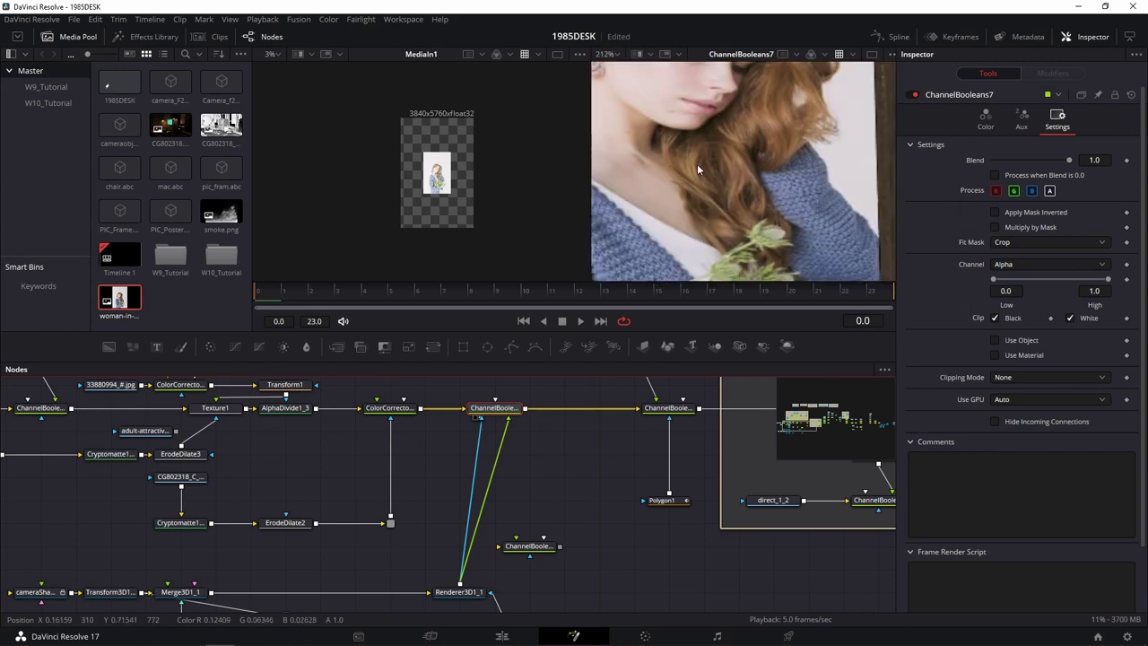
{"action": "scroll", "coordinate": [697, 163], "scroll_direction": "up", "scroll_amount": 1}
{"action": "scroll", "coordinate": [698, 164], "scroll_direction": "up", "scroll_amount": 1}
{"action": "left_click_drag", "start_coordinate": [698, 164], "coordinate": [705, 246]}
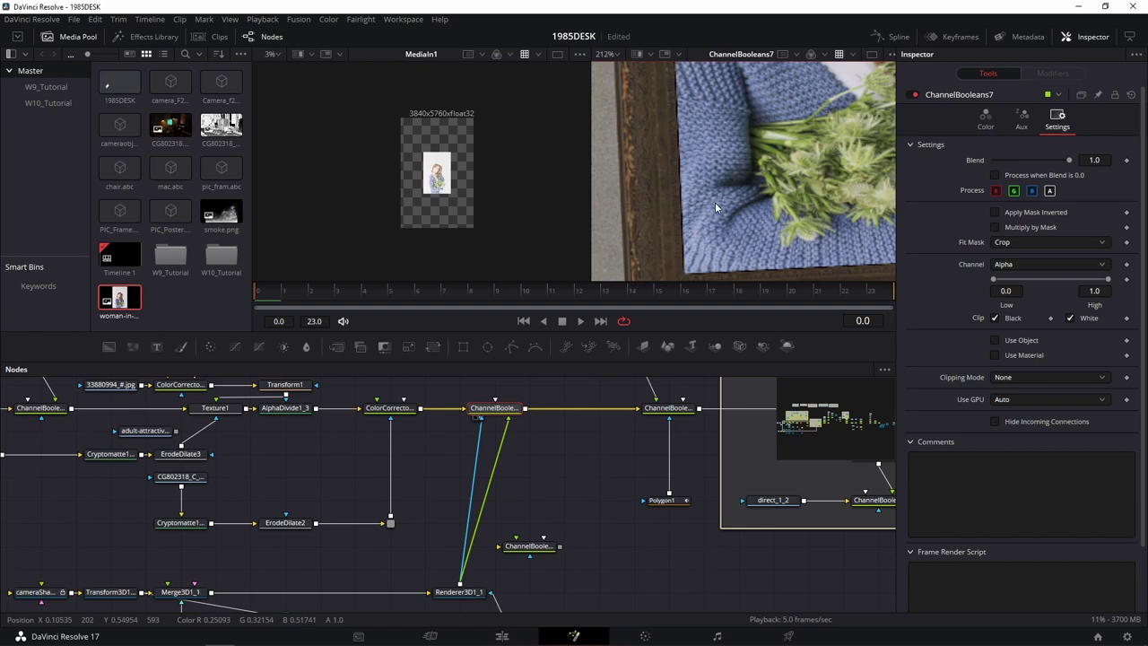
{"action": "scroll", "coordinate": [714, 205], "scroll_direction": "down", "scroll_amount": 1}
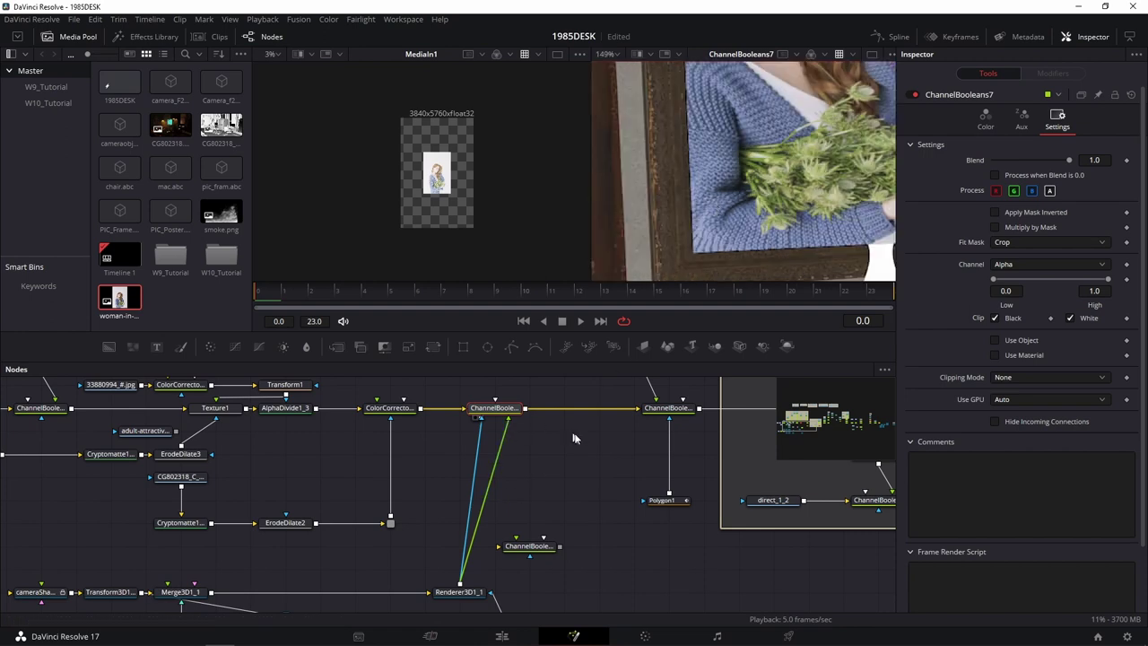
{"action": "left_click_drag", "start_coordinate": [529, 491], "coordinate": [563, 427]}
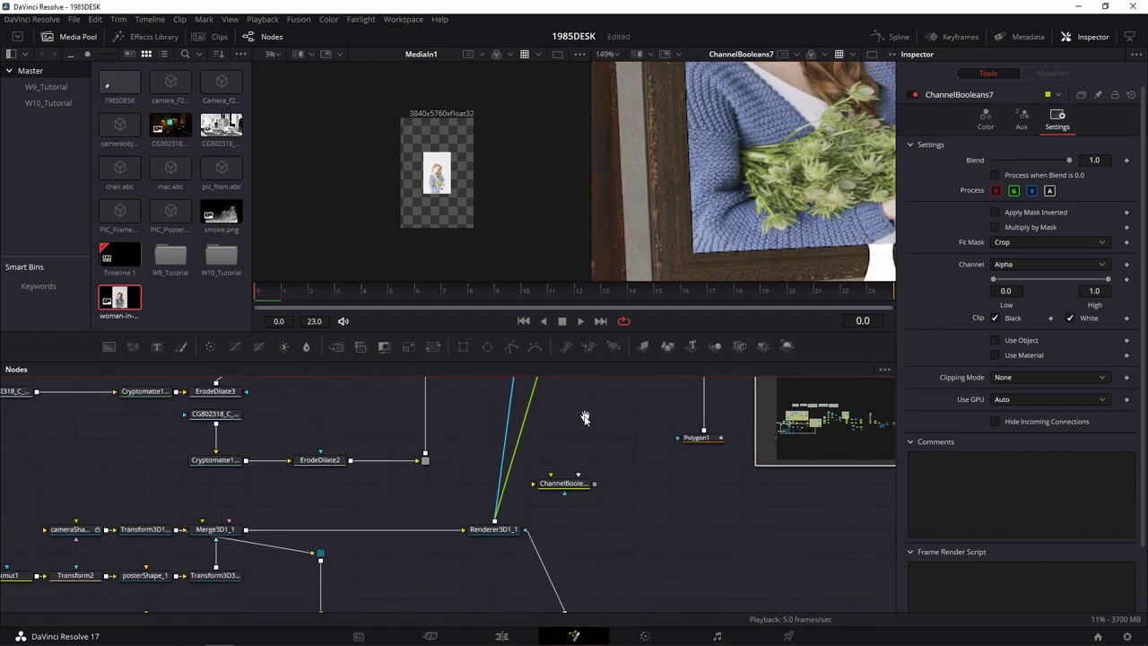
{"action": "left_click", "coordinate": [494, 531]}
{"action": "mouse_move", "coordinate": [493, 535]}
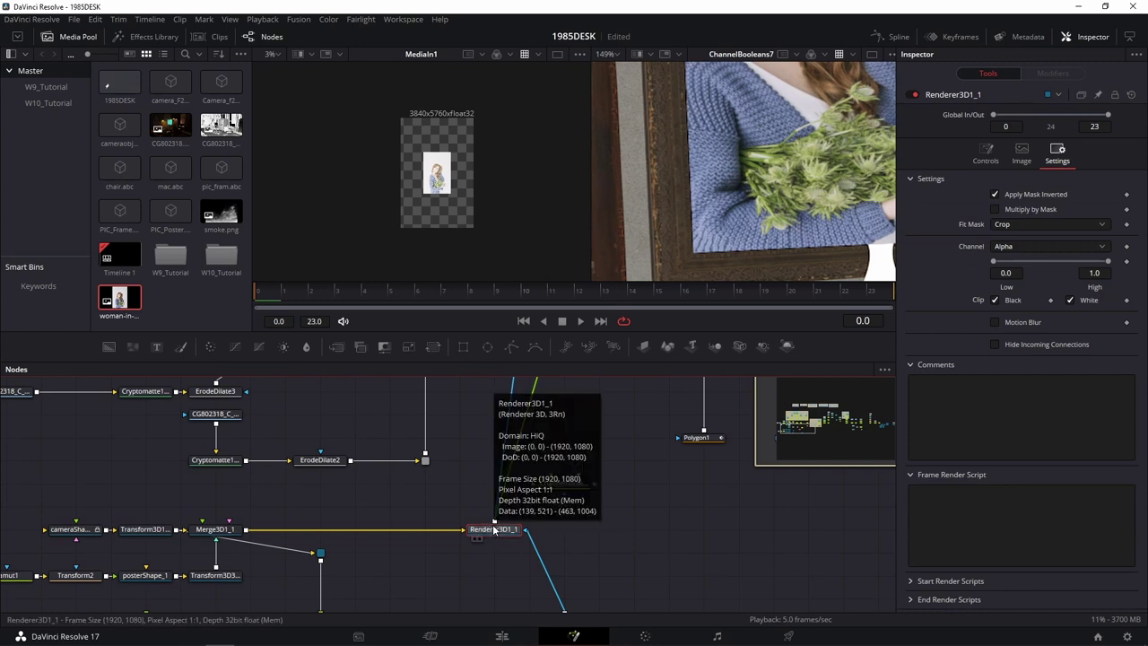
{"action": "scroll", "coordinate": [532, 486], "scroll_direction": "up", "scroll_amount": 3}
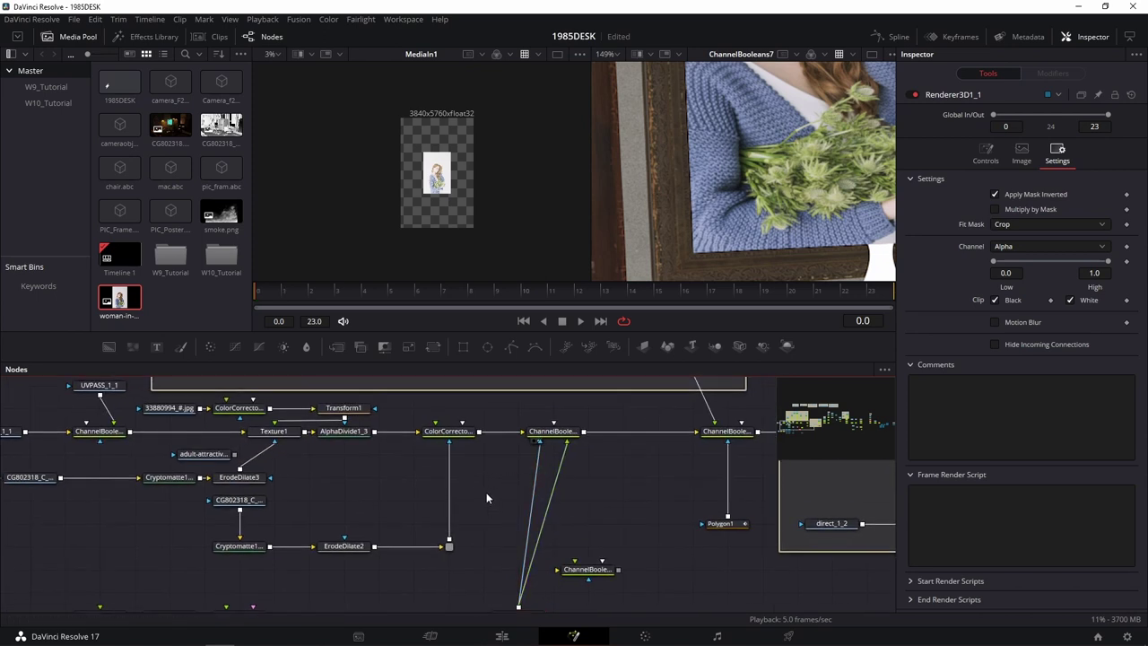
Step: Add an Erode / Dilate node (ErodeDilate4) via the tool search
{"action": "key", "text": "shift+space"}
{"action": "type", "text": "er"}
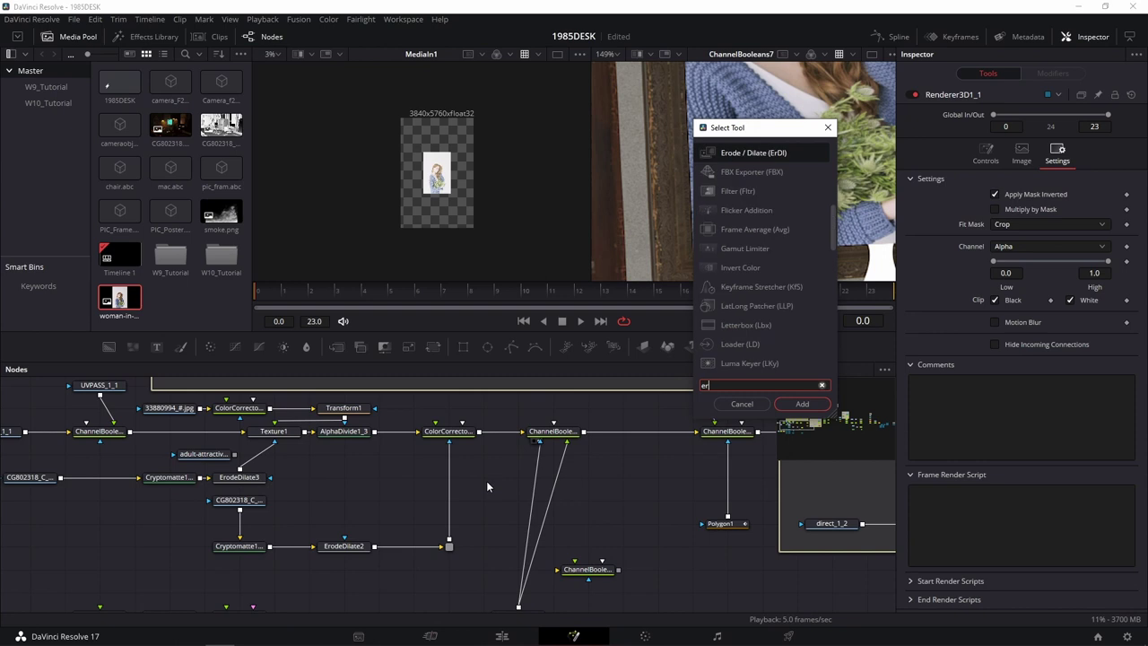
{"action": "type", "text": "o"}
{"action": "key", "text": "Tab"}
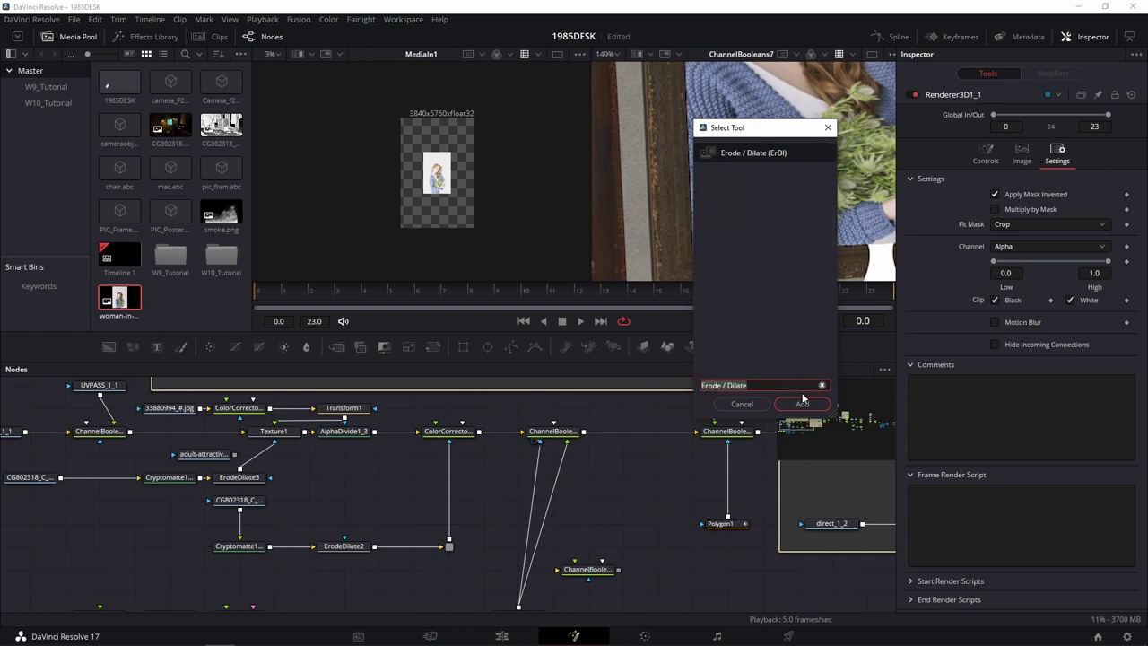
{"action": "left_click", "coordinate": [802, 404]}
{"action": "mouse_move", "coordinate": [507, 508]}
{"action": "left_mouse_down"}
{"action": "mouse_move", "coordinate": [539, 494]}
{"action": "mouse_move", "coordinate": [504, 471]}
{"action": "left_mouse_up"}
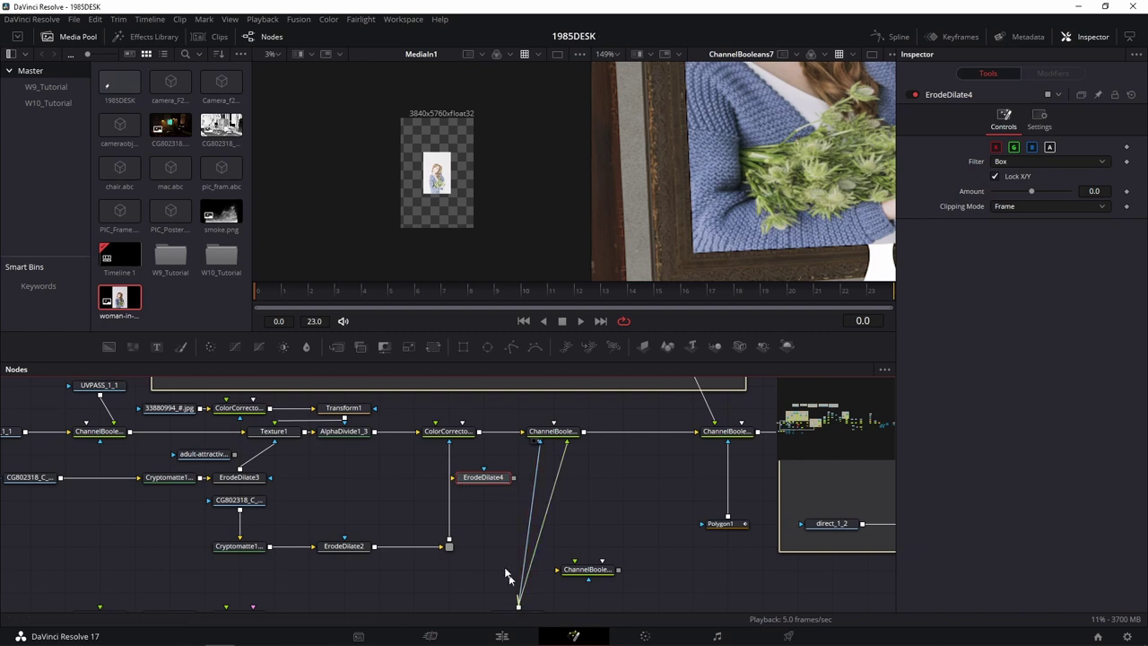
Step: Route Renderer3D1_1 through ErodeDilate4 into the ChannelBooleans effect mask, tidying the links
{"action": "mouse_move", "coordinate": [518, 607]}
{"action": "left_mouse_down"}
{"action": "mouse_move", "coordinate": [502, 479]}
{"action": "mouse_move", "coordinate": [561, 445]}
{"action": "left_mouse_up"}
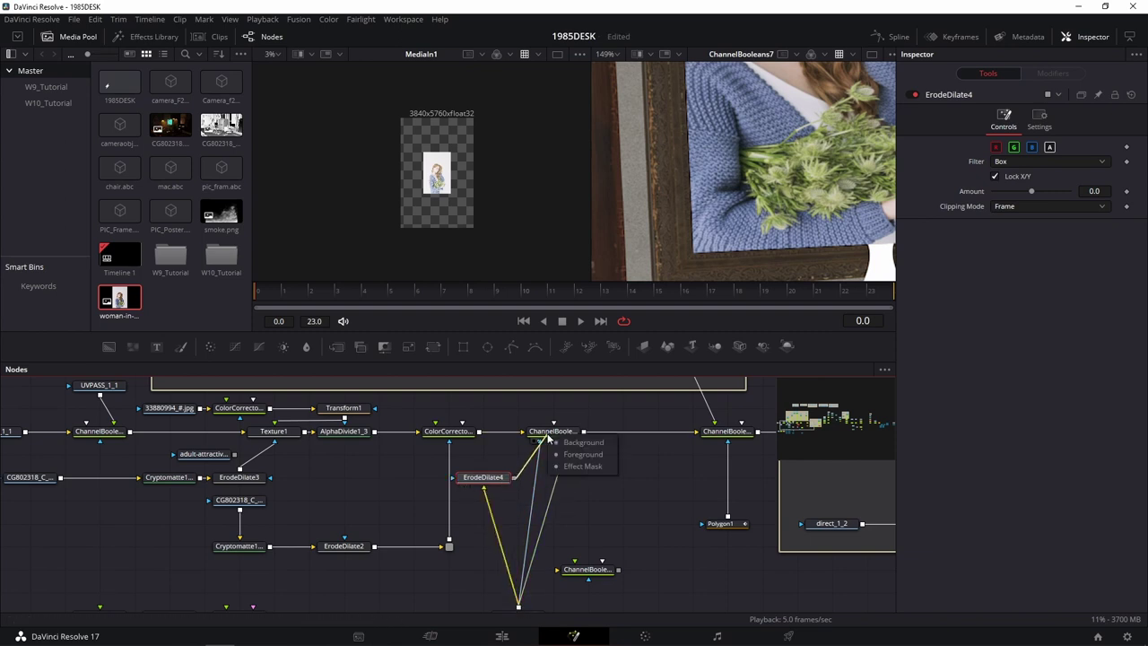
{"action": "left_click", "coordinate": [583, 471]}
{"action": "left_click_drag", "start_coordinate": [497, 476], "coordinate": [652, 538]}
{"action": "scroll", "coordinate": [613, 546], "scroll_direction": "down", "scroll_amount": 2}
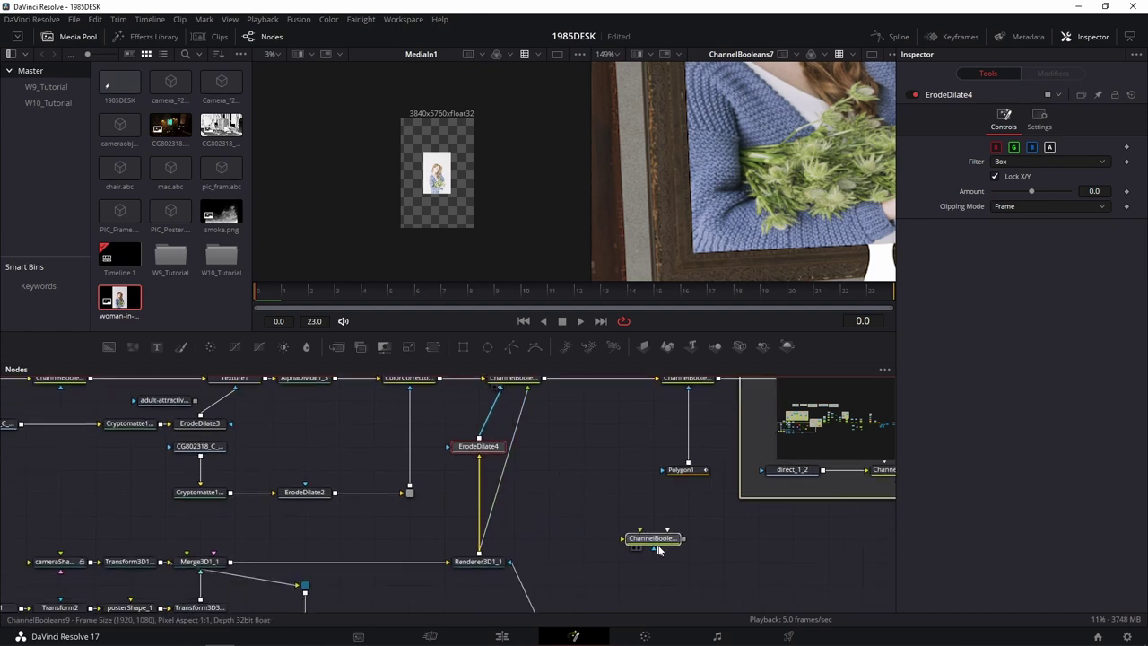
{"action": "left_click", "coordinate": [502, 470], "text": "alt"}
{"action": "left_click_drag", "start_coordinate": [501, 470], "coordinate": [549, 538]}
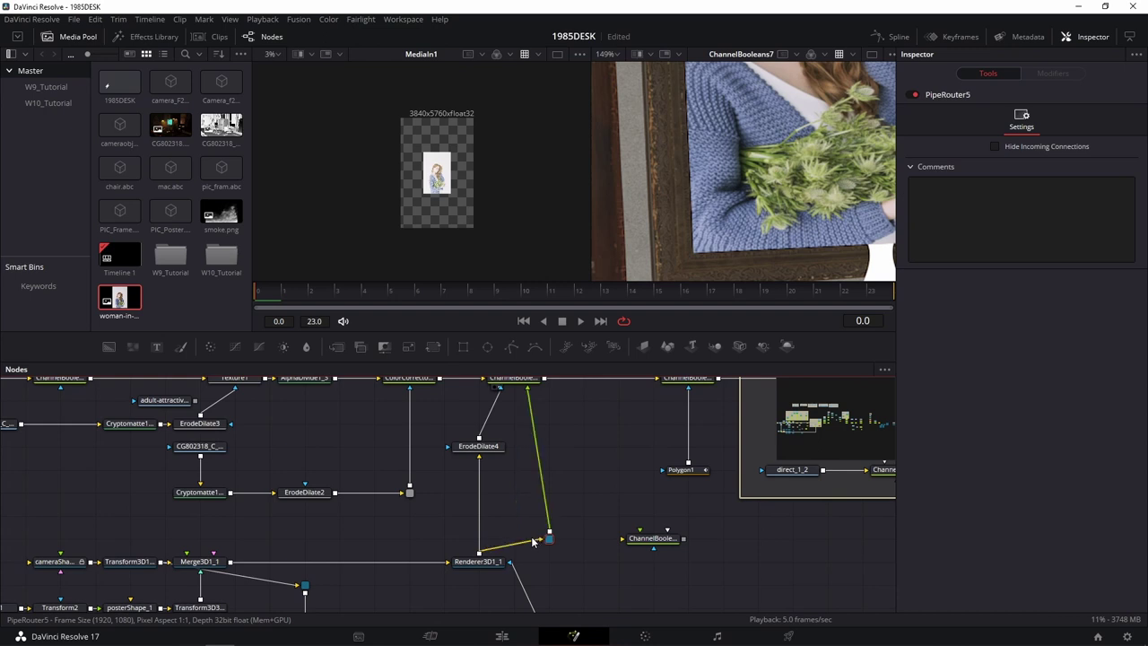
{"action": "scroll", "coordinate": [718, 220], "scroll_direction": "up", "scroll_amount": 2}
{"action": "scroll", "coordinate": [711, 218], "scroll_direction": "up", "scroll_amount": 1}
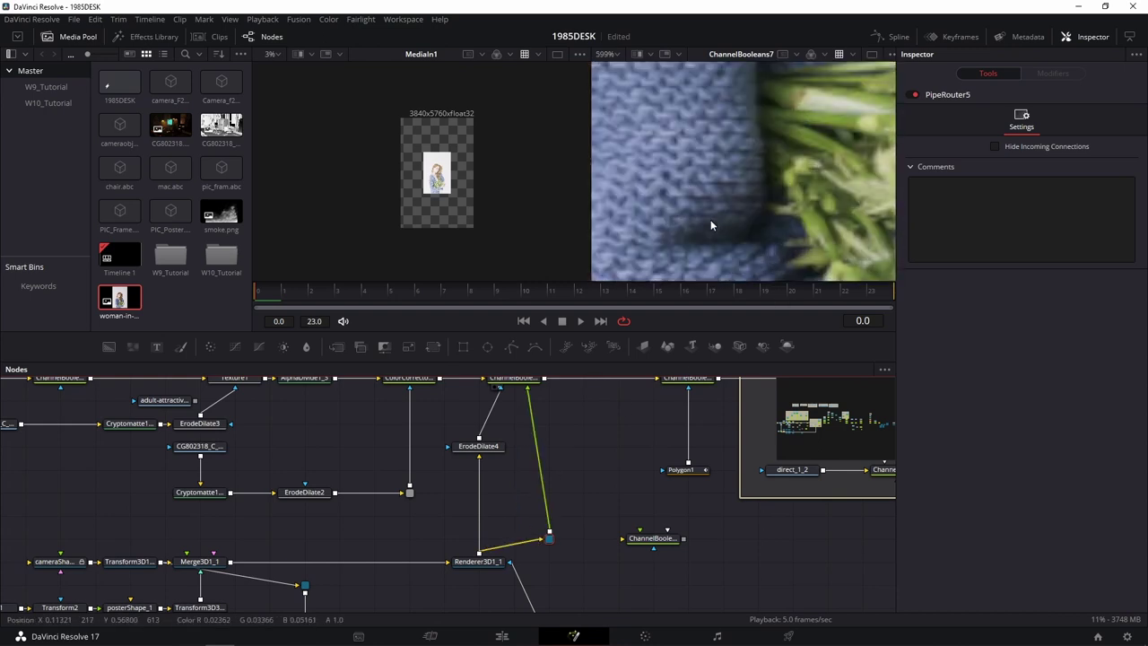
{"action": "scroll", "coordinate": [785, 225], "scroll_direction": "up", "scroll_amount": 1}
{"action": "scroll", "coordinate": [694, 157], "scroll_direction": "left", "scroll_amount": 2}
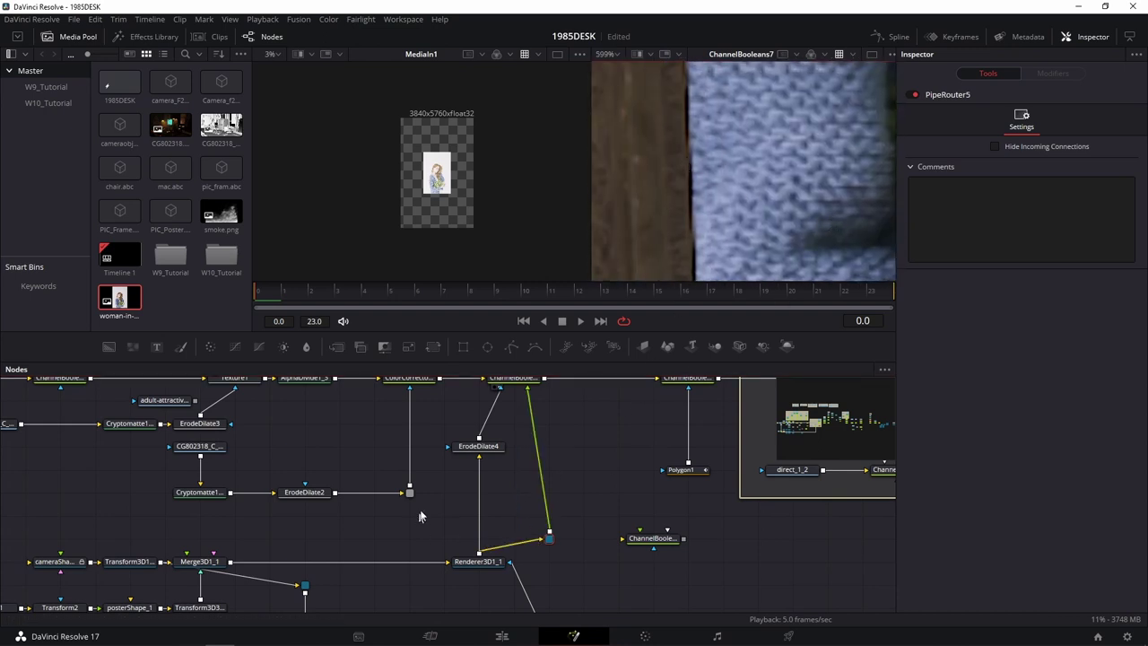
Step: Set ErodeDilate4's Amount to -0.00033 after trying 0.00134 and 0
{"action": "left_click", "coordinate": [495, 446]}
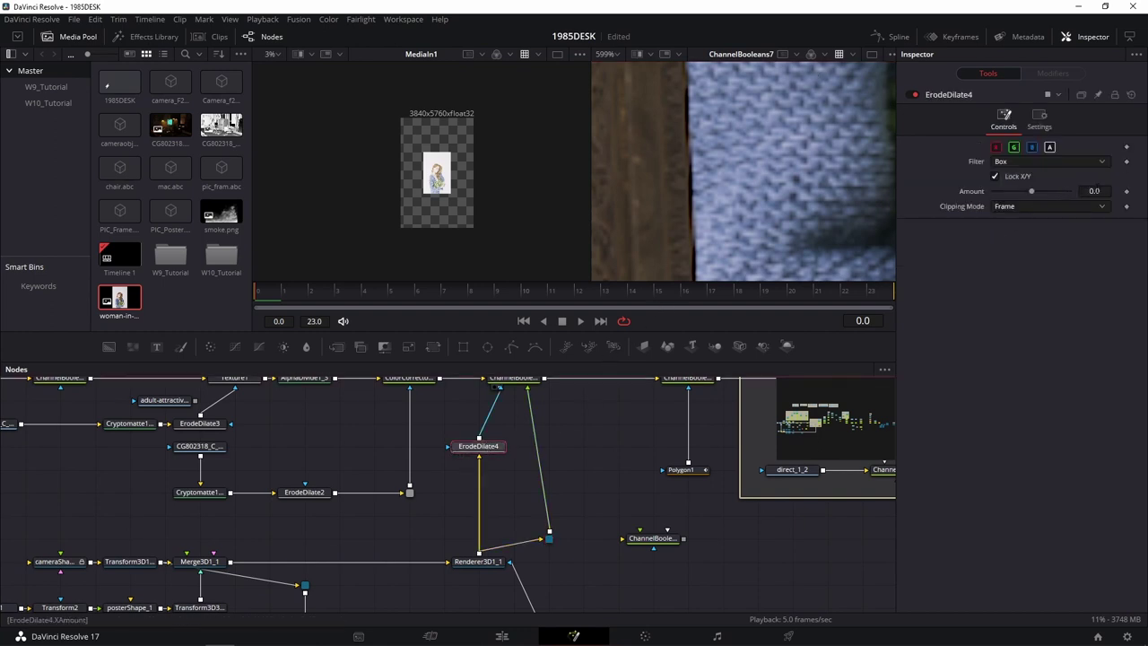
{"action": "left_click", "coordinate": [1094, 191]}
{"action": "type", "text": "0.0001"}
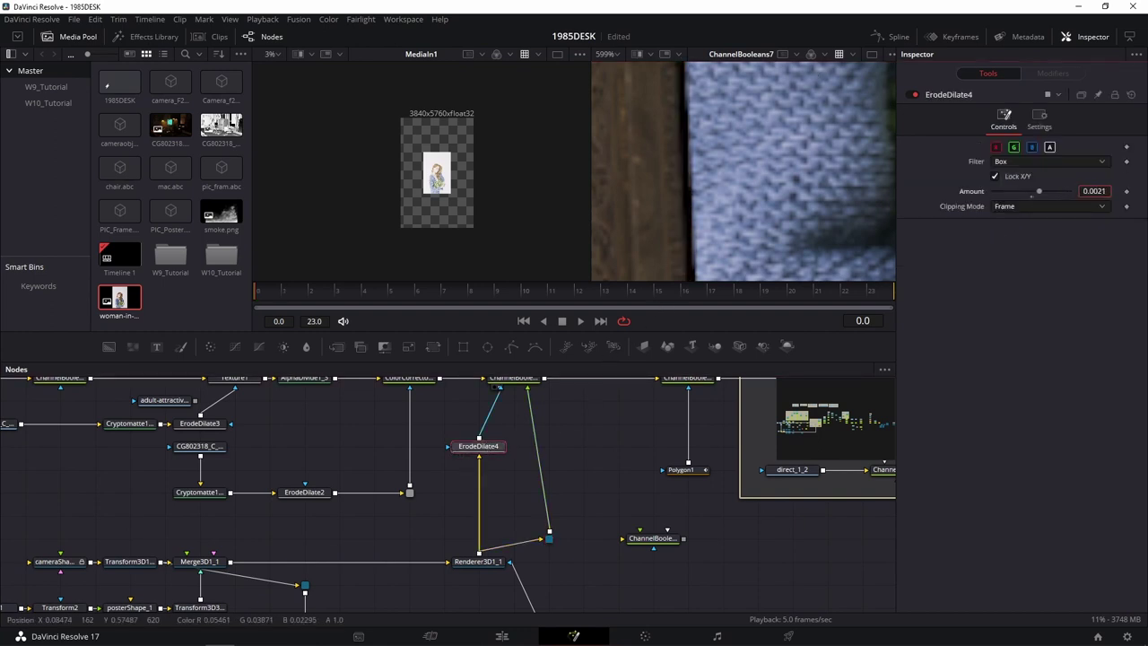
{"action": "type", "text": "0.00134"}
{"action": "key", "text": "Return"}
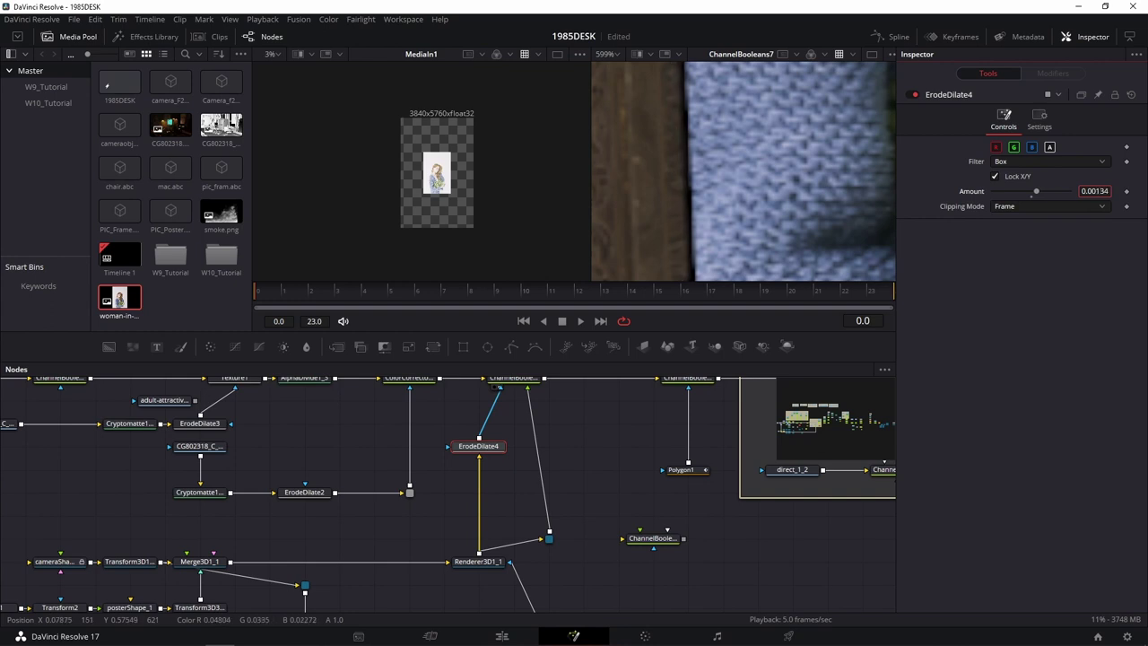
{"action": "type", "text": "0"}
{"action": "key", "text": "Return"}
{"action": "mouse_move", "coordinate": [502, 485]}
{"action": "left_mouse_down"}
{"action": "mouse_move", "coordinate": [446, 413]}
{"action": "mouse_move", "coordinate": [491, 566]}
{"action": "left_mouse_up"}
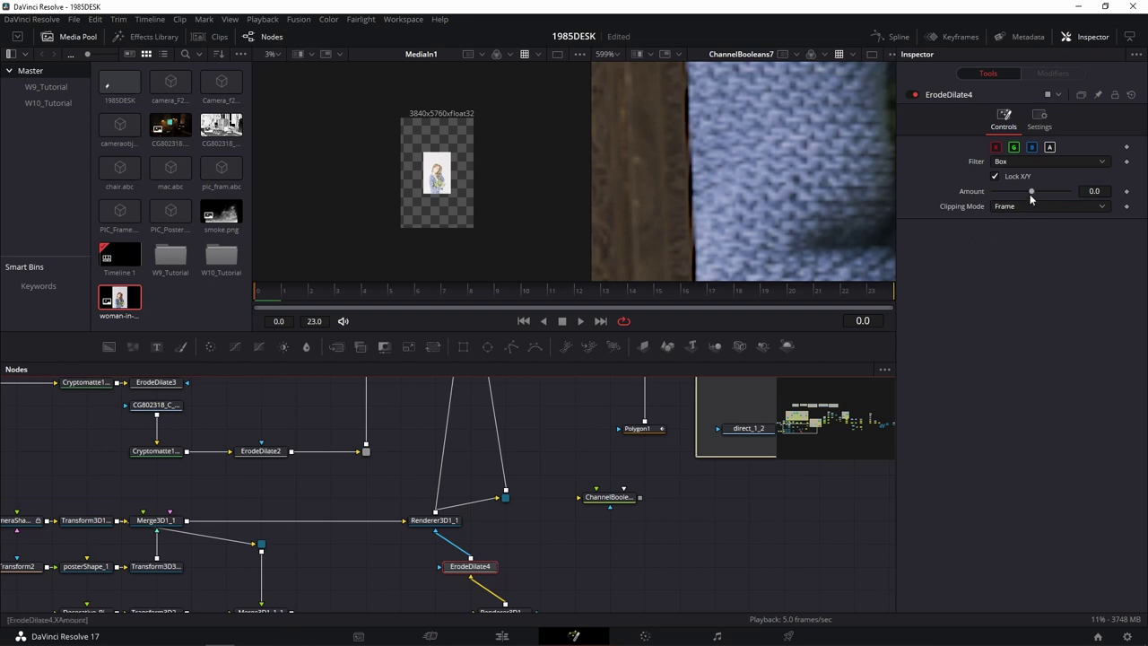
{"action": "left_click_drag", "start_coordinate": [1032, 191], "coordinate": [1029, 191]}
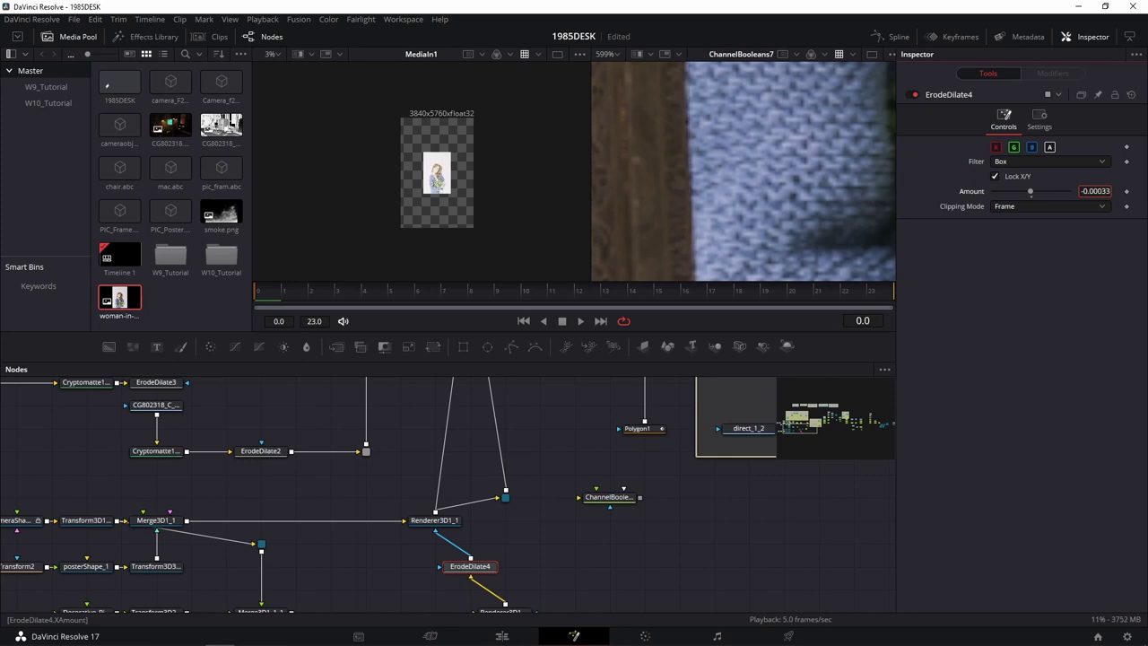
Step: Recenter the framed poster in the viewer and pan the graph to MediaIn1
{"action": "scroll", "coordinate": [864, 185], "scroll_direction": "down", "scroll_amount": 10}
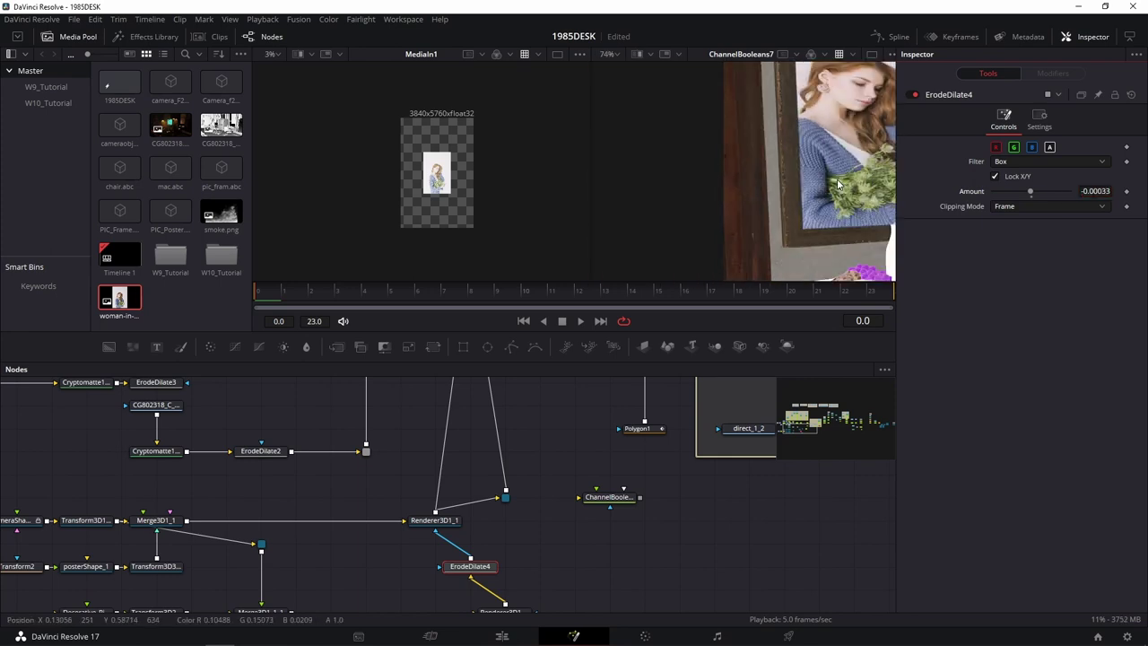
{"action": "mouse_move", "coordinate": [841, 186]}
{"action": "left_mouse_down"}
{"action": "mouse_move", "coordinate": [646, 274]}
{"action": "mouse_move", "coordinate": [675, 237]}
{"action": "left_mouse_up"}
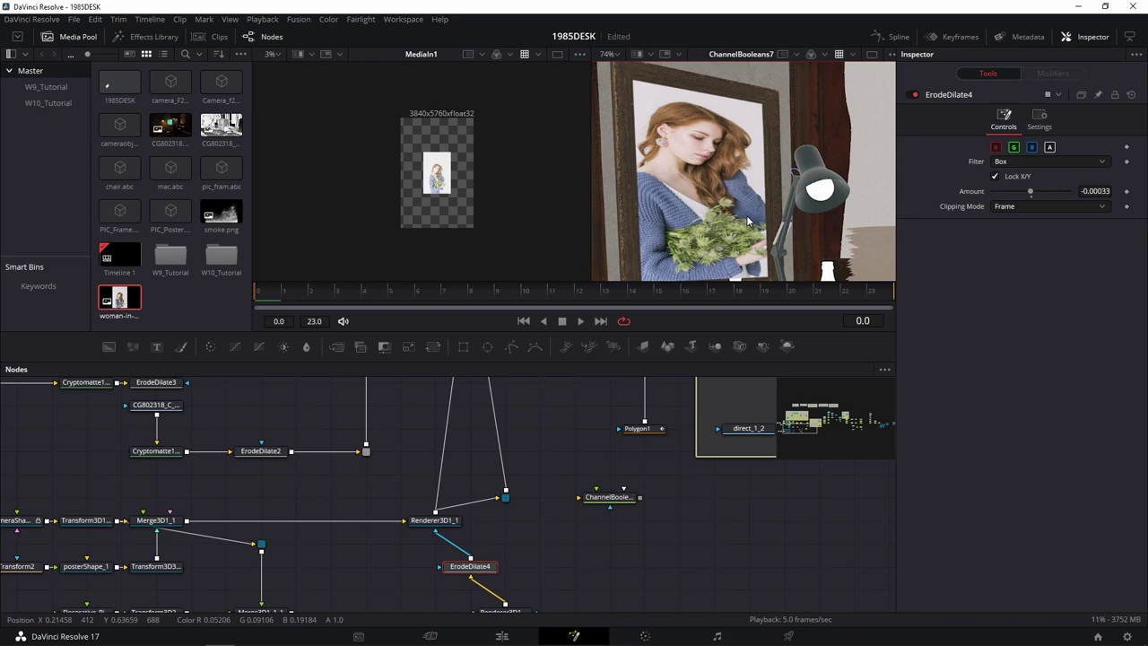
{"action": "left_click_drag", "start_coordinate": [604, 543], "coordinate": [752, 453]}
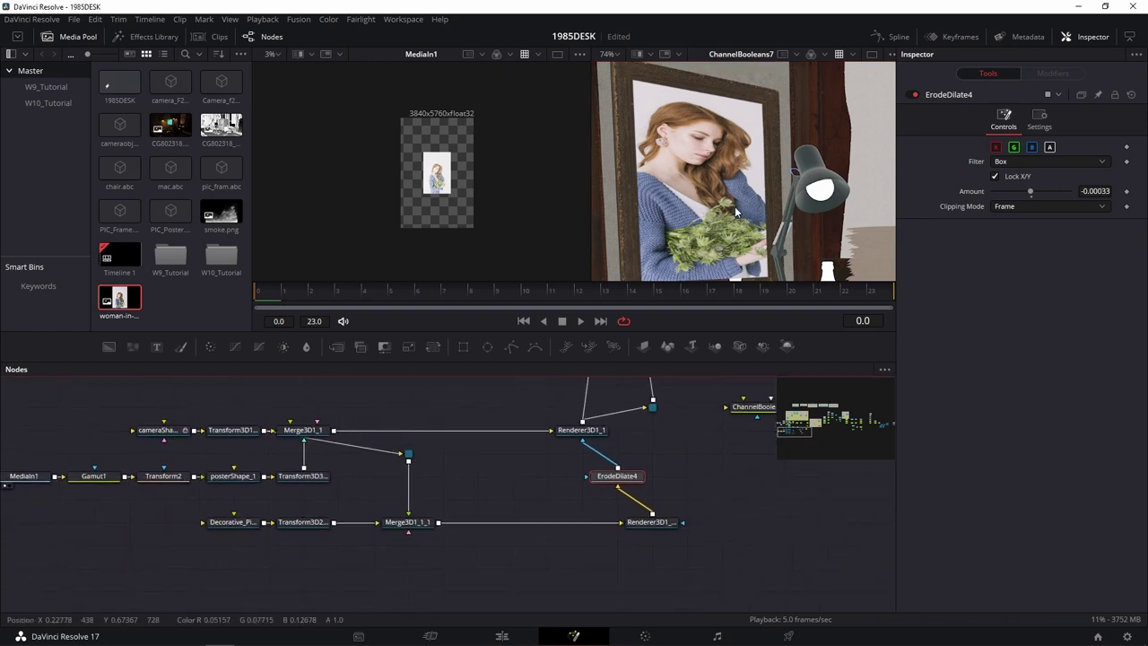
{"action": "left_click_drag", "start_coordinate": [736, 278], "coordinate": [736, 211]}
{"action": "scroll", "coordinate": [736, 211], "scroll_direction": "up", "scroll_amount": 2}
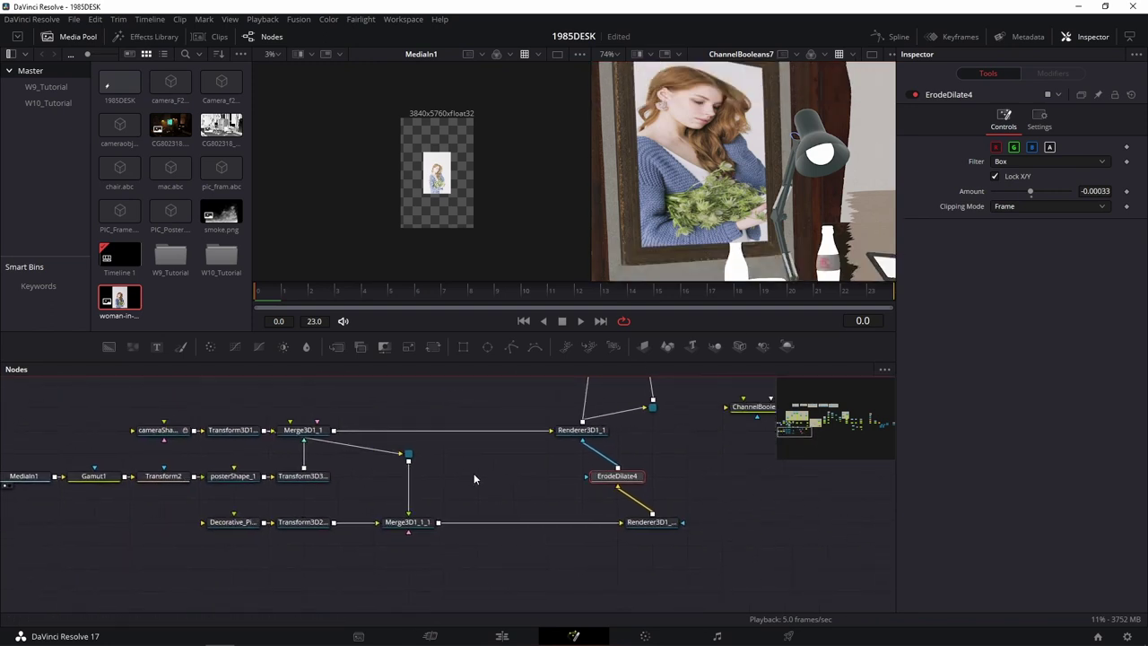
{"action": "left_click_drag", "start_coordinate": [473, 473], "coordinate": [787, 467]}
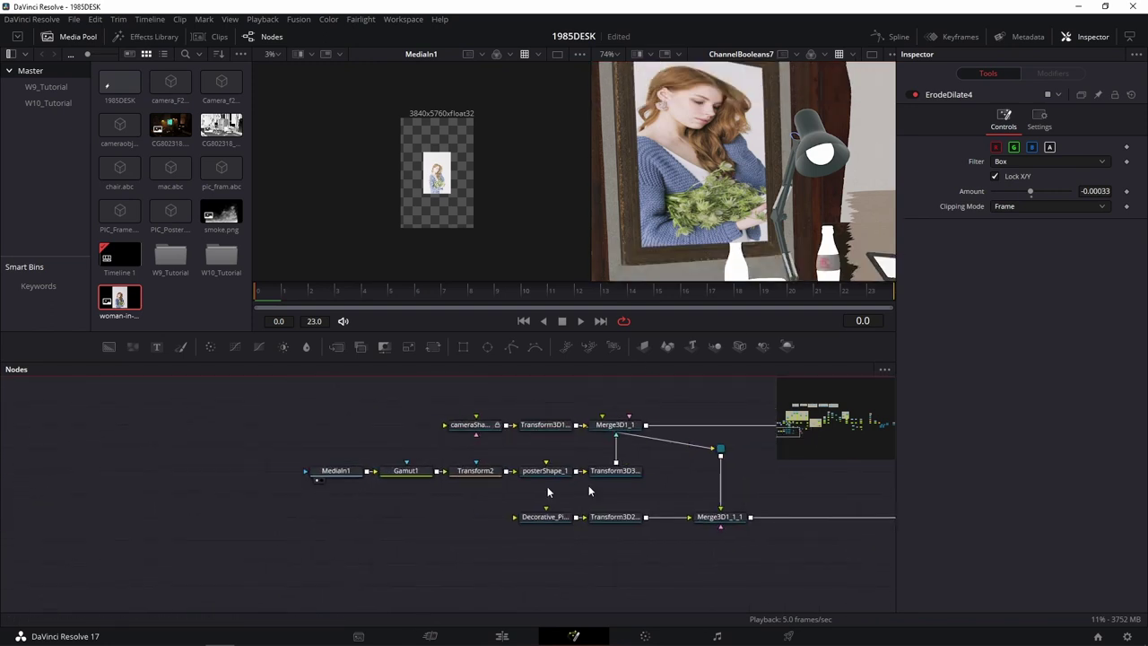
Step: Give Transform2 separate sizes, X 3.22 and Y 3.6, and adjust Center X
{"action": "left_click", "coordinate": [341, 472]}
{"action": "left_click", "coordinate": [473, 473]}
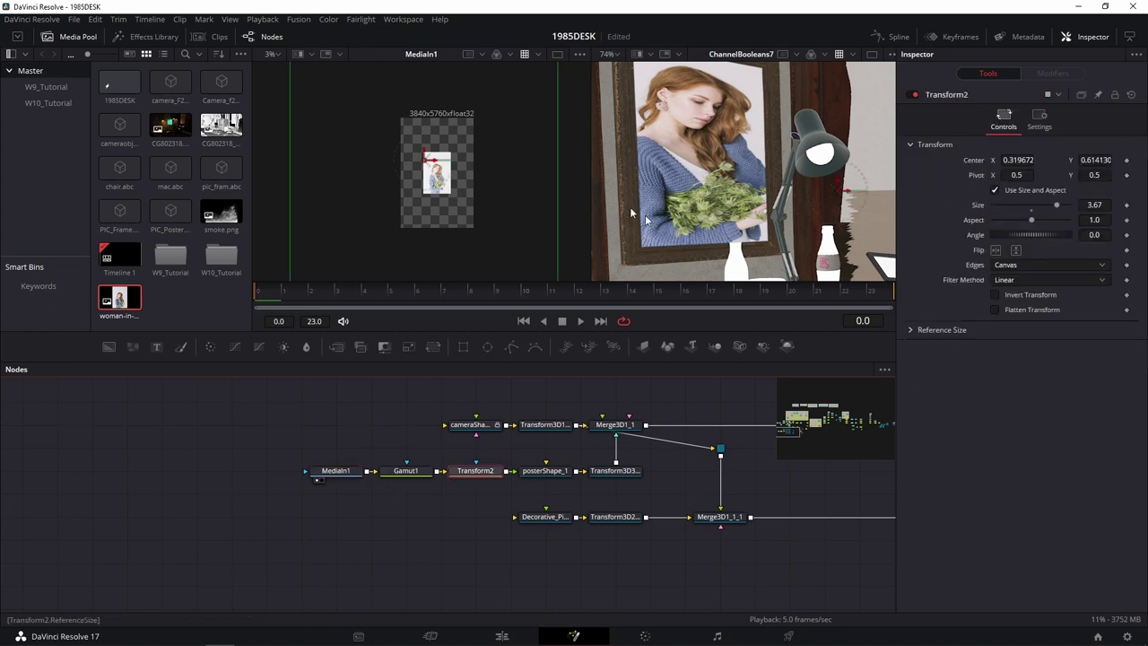
{"action": "left_click", "coordinate": [1025, 191]}
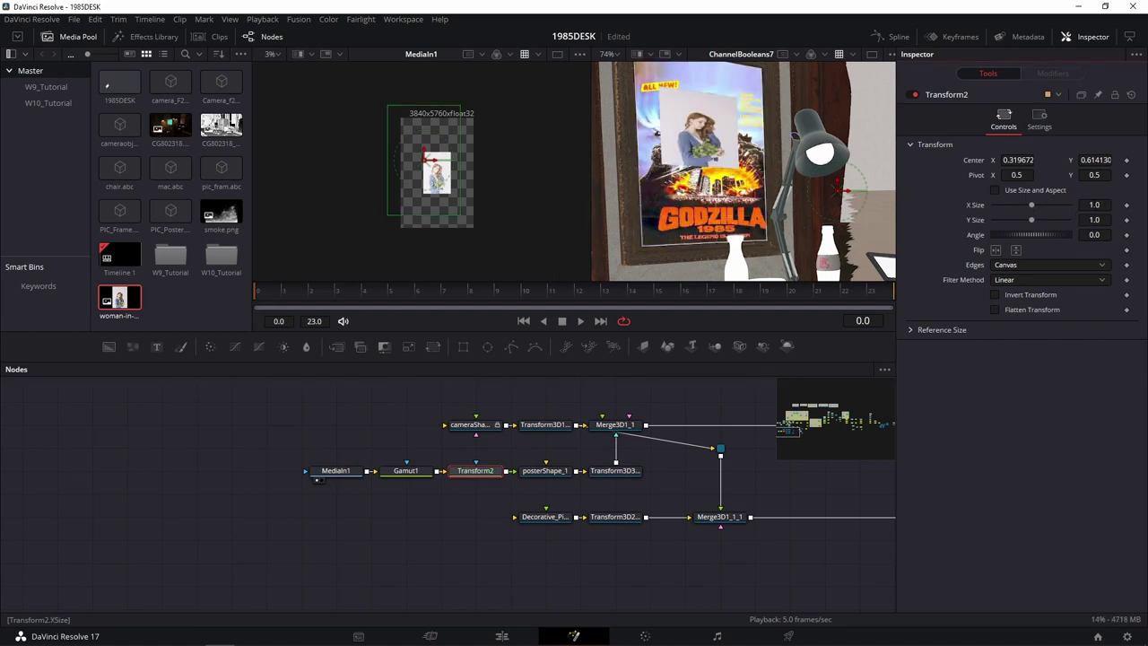
{"action": "left_click", "coordinate": [994, 192]}
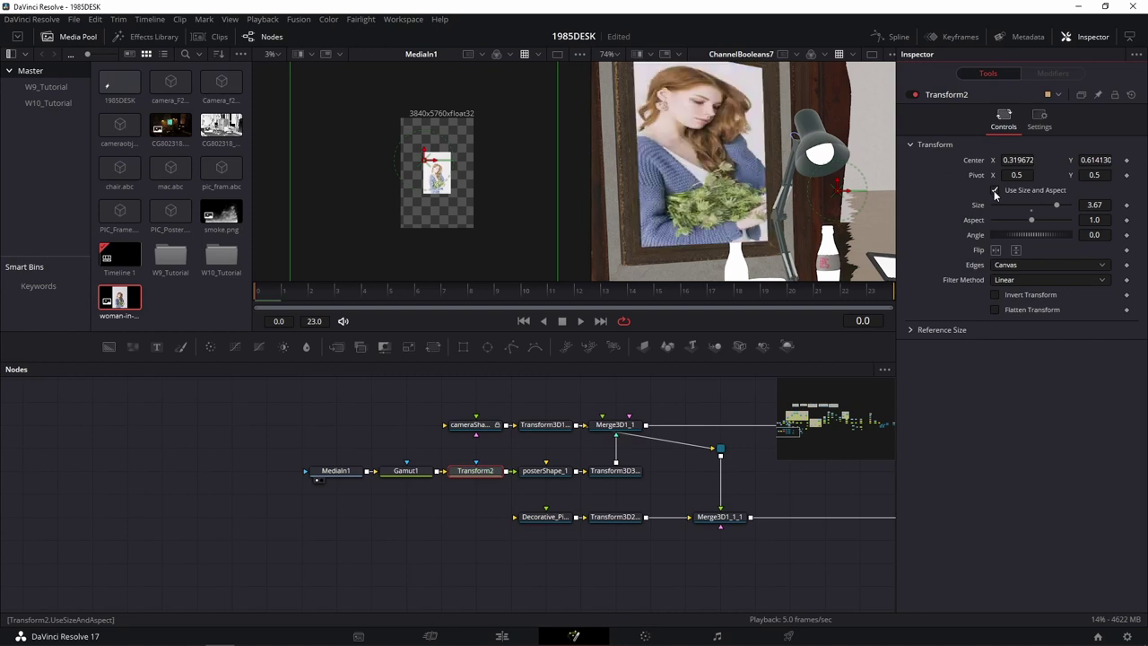
{"action": "left_click", "coordinate": [994, 191]}
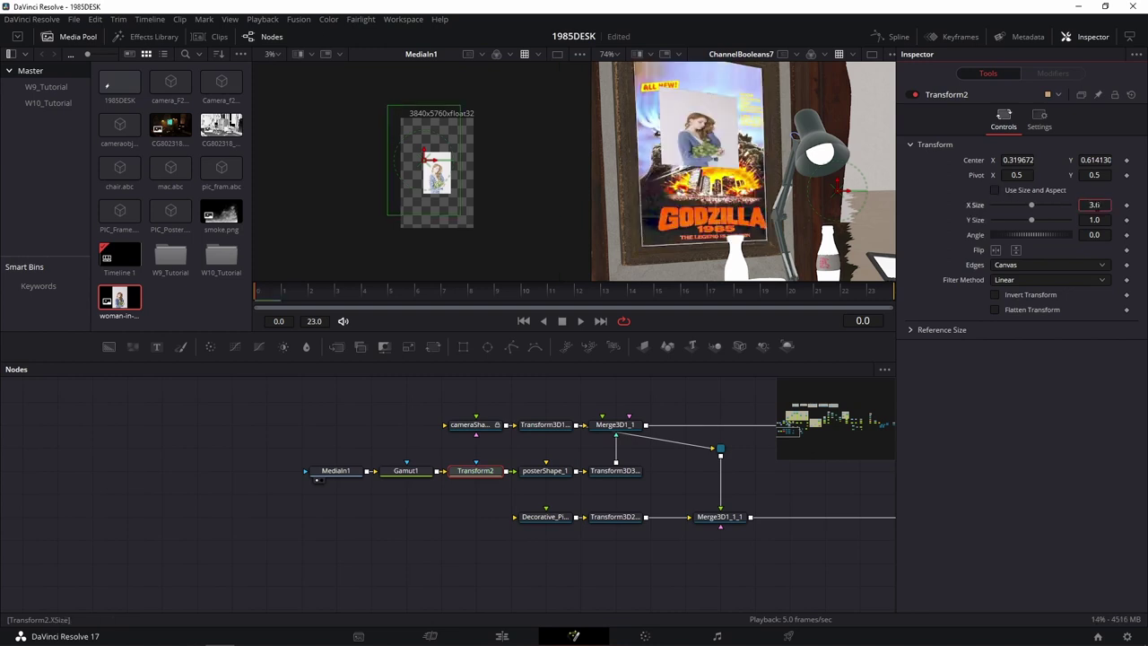
{"action": "key", "text": "Tab"}
{"action": "type", "text": "6"}
{"action": "key", "text": "Tab"}
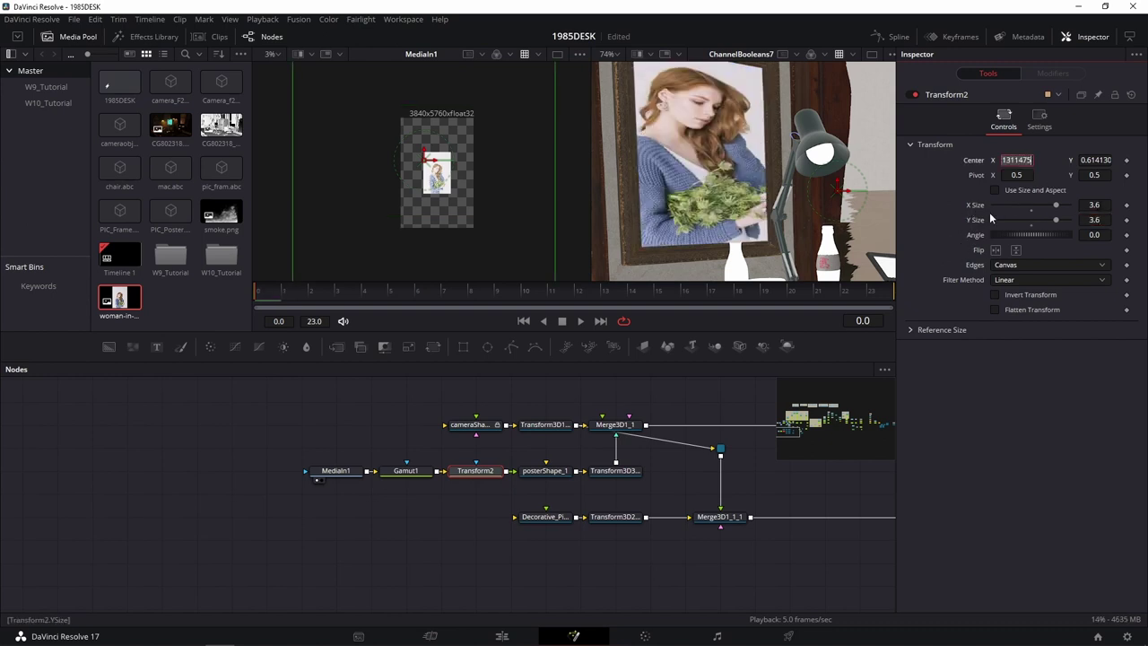
{"action": "key", "text": "Right"}
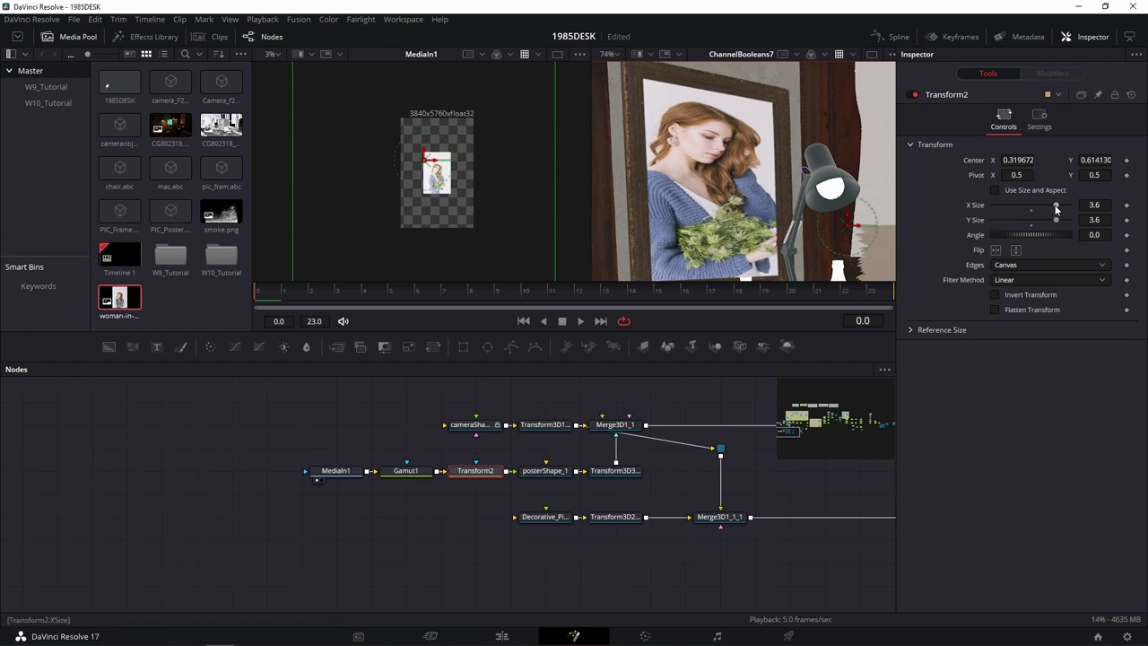
{"action": "left_click_drag", "start_coordinate": [1056, 209], "coordinate": [1053, 209]}
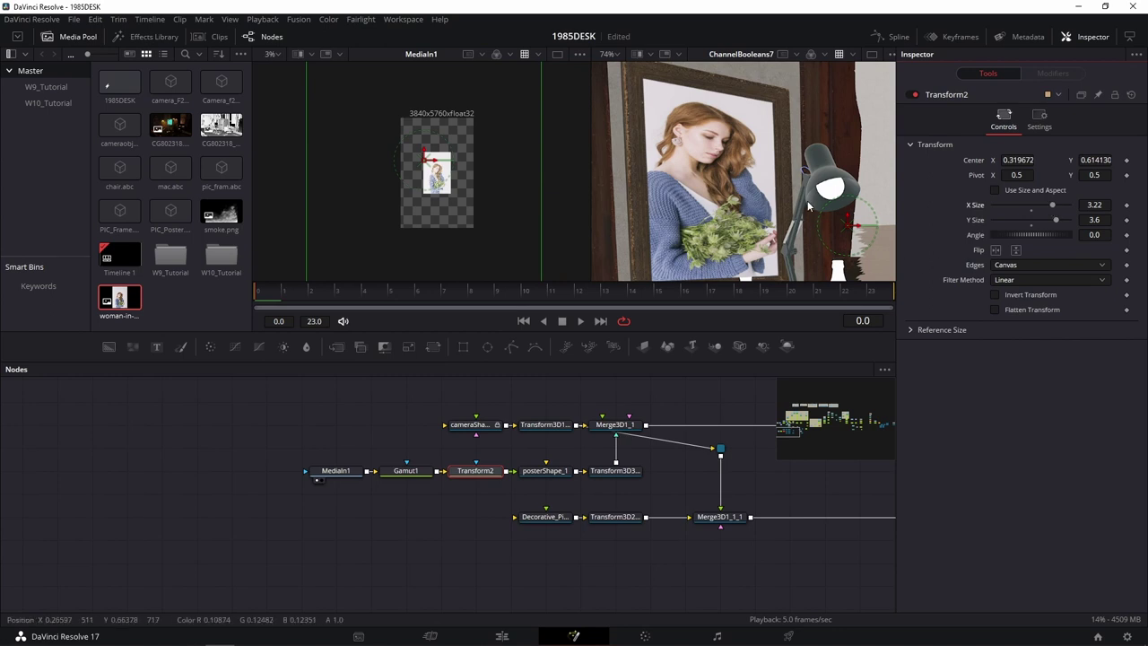
Step: Pan the composite preview and move the node graph to the motion blur nodes
{"action": "left_click_drag", "start_coordinate": [807, 206], "coordinate": [731, 158]}
{"action": "left_click_drag", "start_coordinate": [888, 472], "coordinate": [451, 504]}
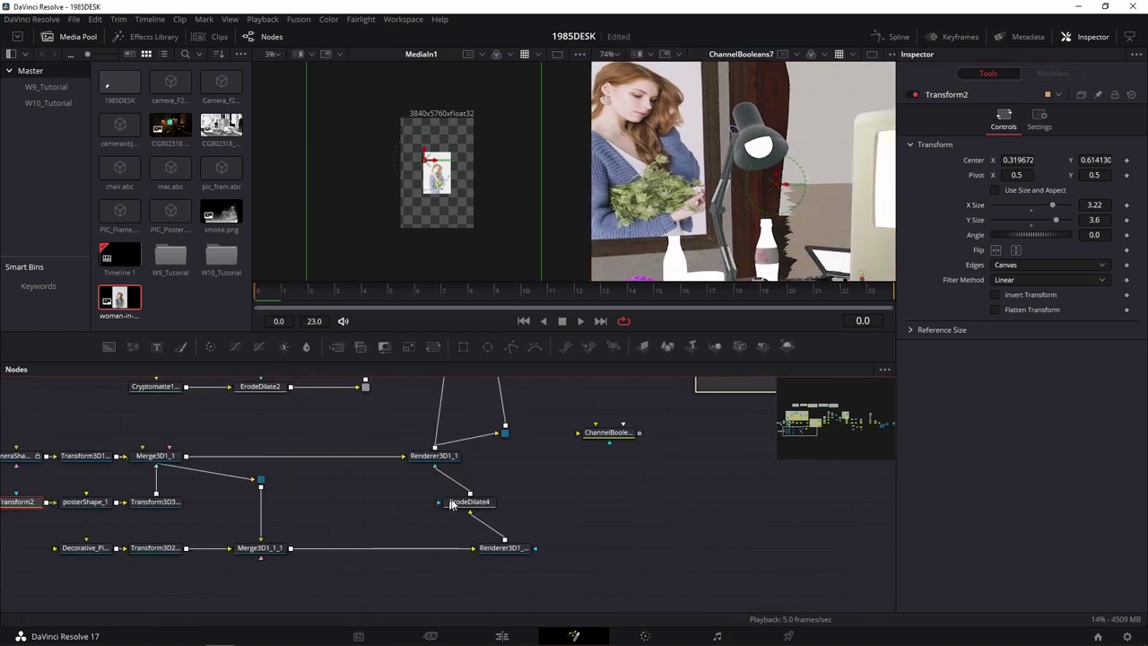
{"action": "left_click", "coordinate": [870, 426]}
{"action": "left_click_drag", "start_coordinate": [779, 519], "coordinate": [544, 482]}
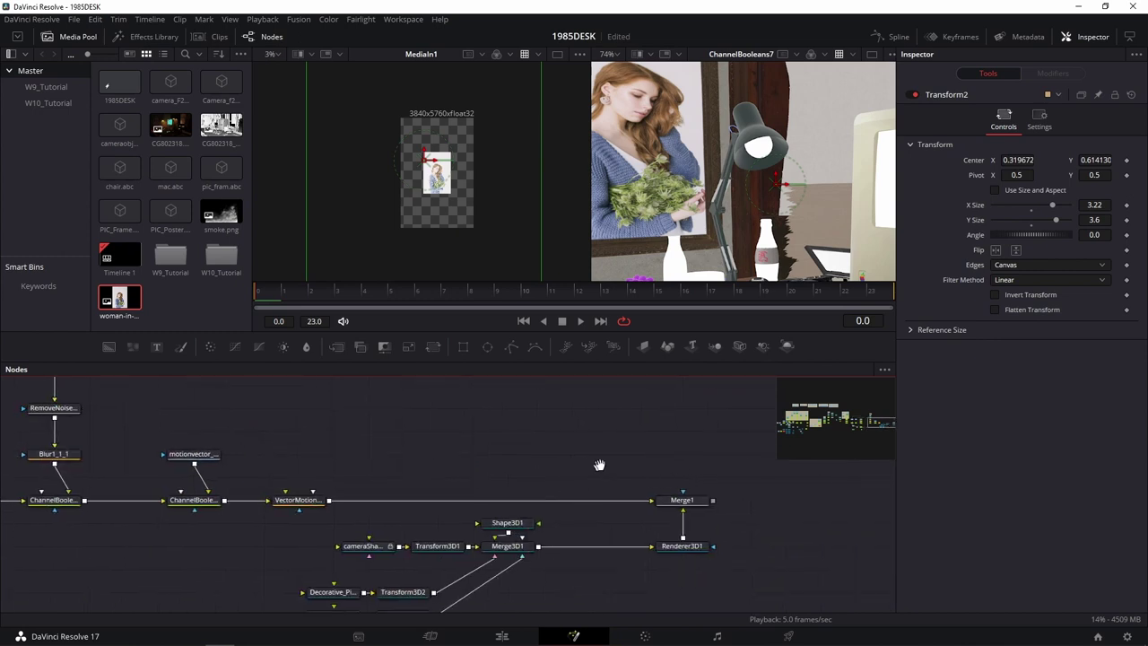
Step: Preview the VectorMotionBlur1 result in the right viewer
{"action": "left_click", "coordinate": [484, 491]}
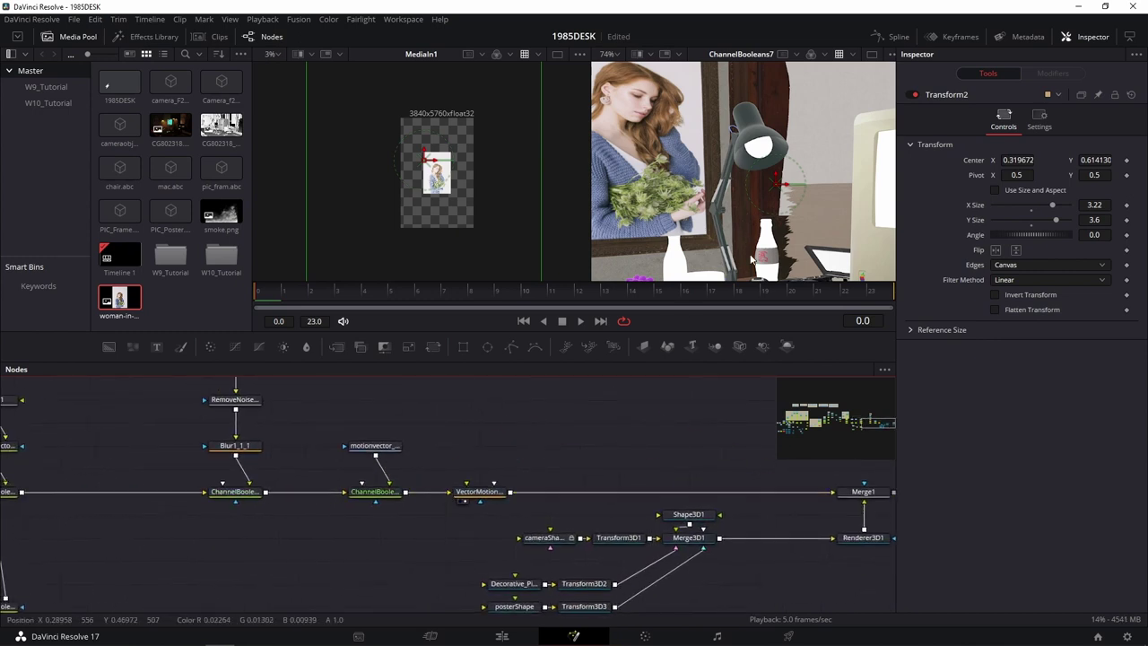
{"action": "left_click_drag", "start_coordinate": [480, 491], "coordinate": [703, 237]}
{"action": "scroll", "coordinate": [699, 192], "scroll_direction": "down", "scroll_amount": 1}
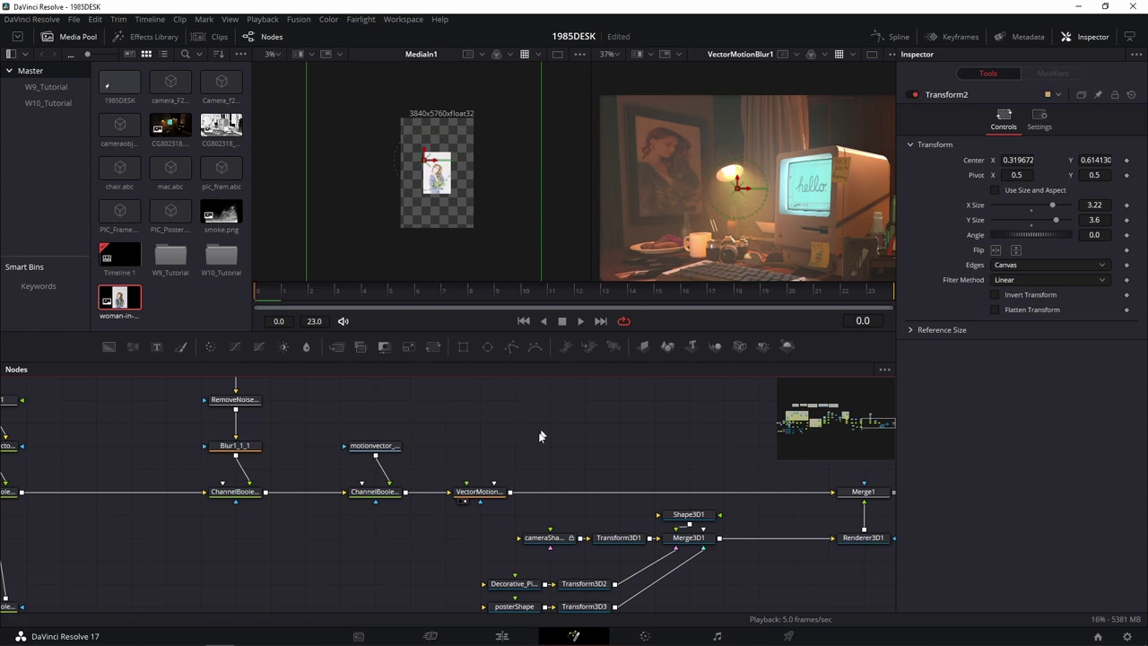
{"action": "mouse_move", "coordinate": [631, 430]}
{"action": "left_mouse_down"}
{"action": "mouse_move", "coordinate": [674, 425]}
{"action": "mouse_move", "coordinate": [487, 509]}
{"action": "left_mouse_up"}
{"action": "scroll", "coordinate": [396, 527], "scroll_direction": "up", "scroll_amount": 3}
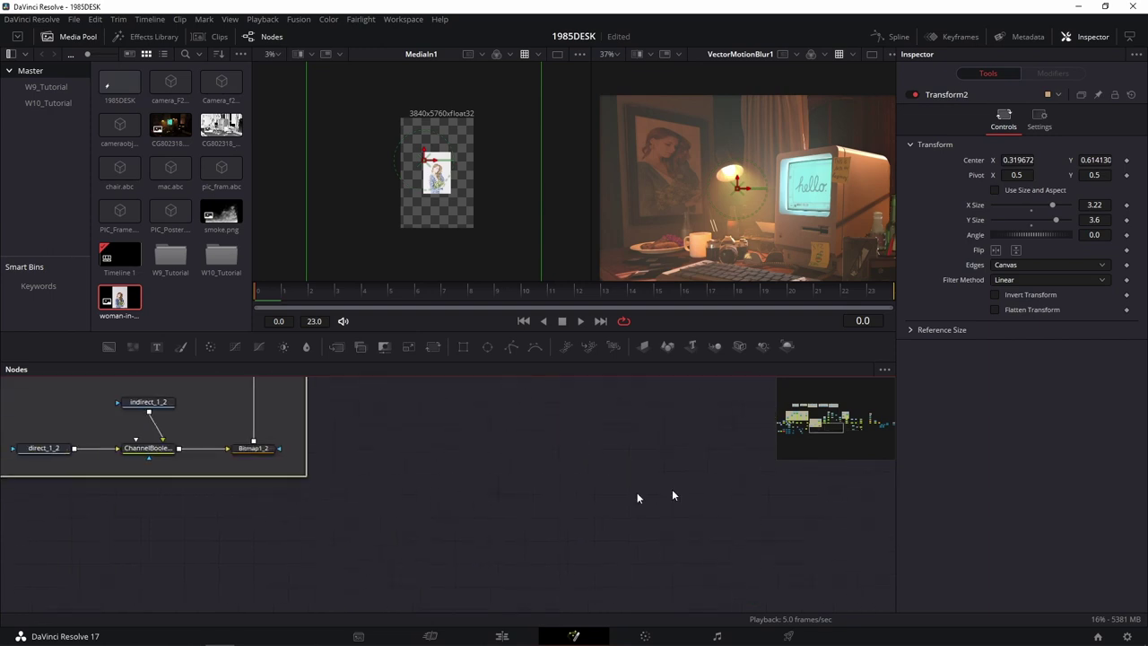
{"action": "scroll", "coordinate": [383, 499], "scroll_direction": "up", "scroll_amount": 3}
{"action": "scroll", "coordinate": [383, 498], "scroll_direction": "up", "scroll_amount": 3}
{"action": "scroll", "coordinate": [383, 498], "scroll_direction": "left", "scroll_amount": 3}
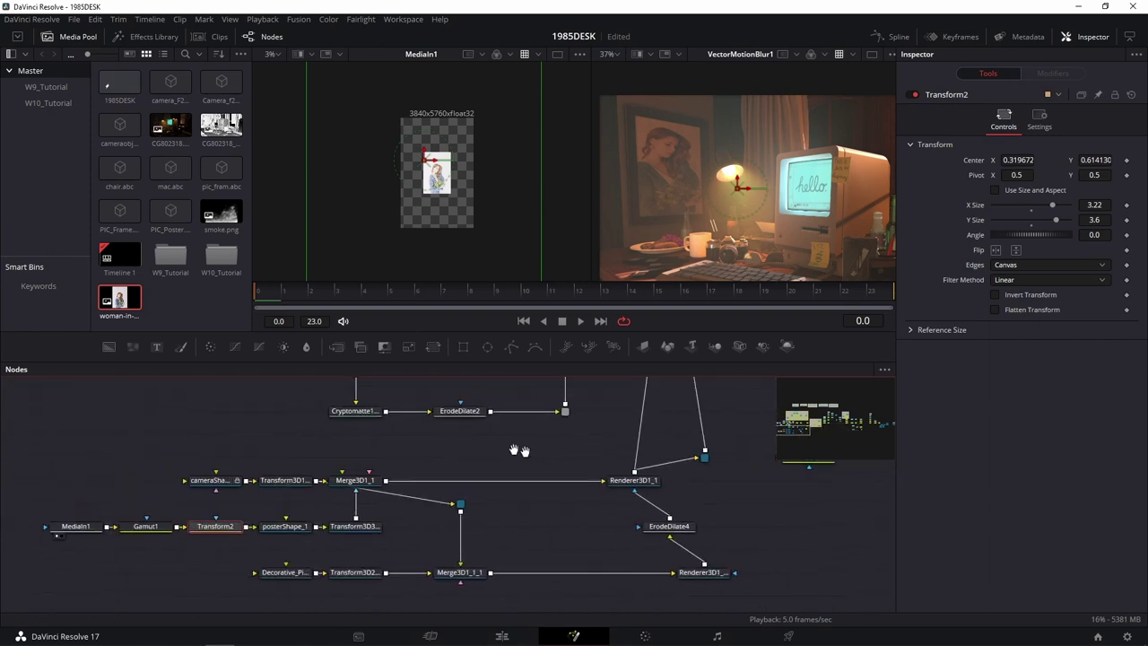
{"action": "scroll", "coordinate": [512, 448], "scroll_direction": "left", "scroll_amount": 2}
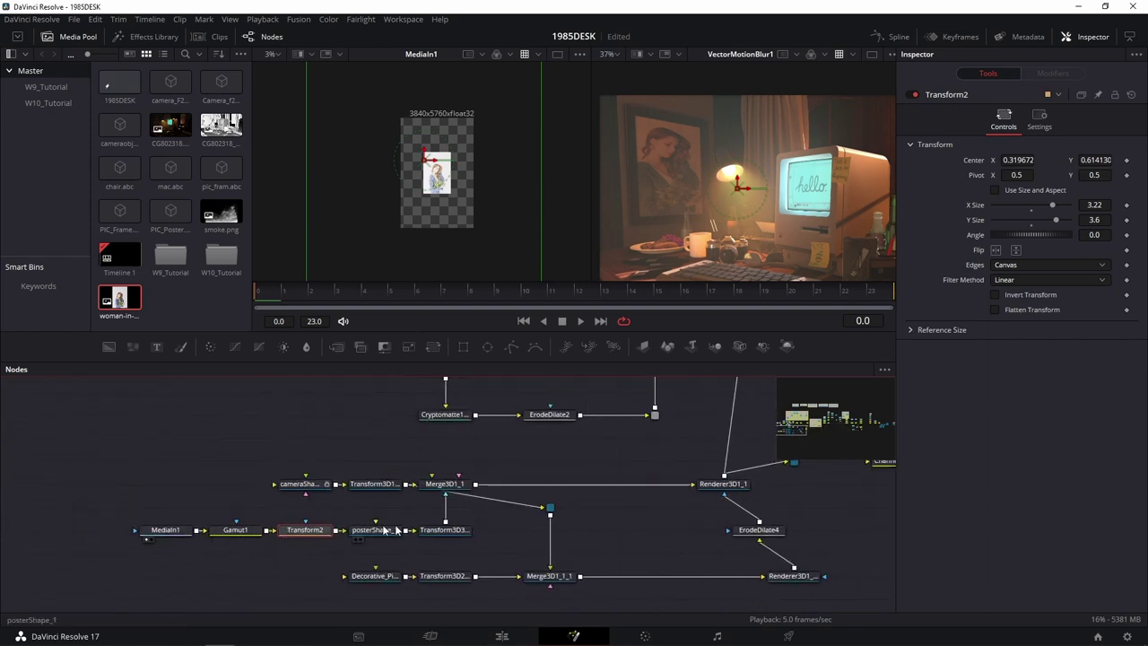
Step: Preview posterShape_1 in 3D, Renderer3D1_1's output, then zoom on ChannelBooleans7's composite
{"action": "key", "text": "2"}
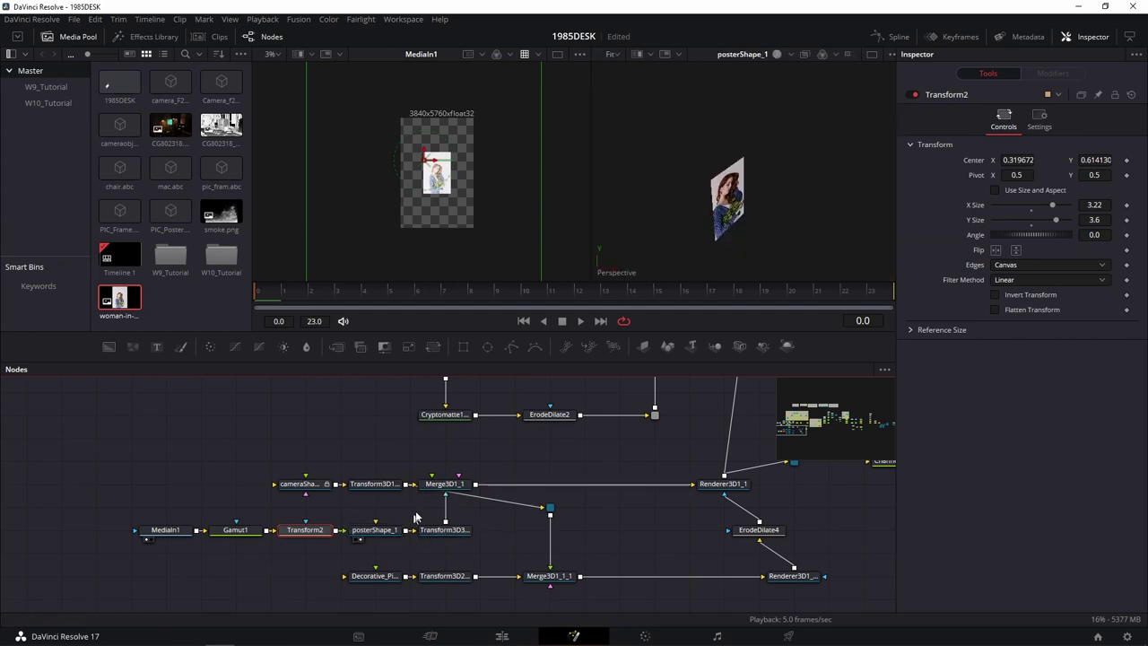
{"action": "left_click_drag", "start_coordinate": [657, 468], "coordinate": [418, 533]}
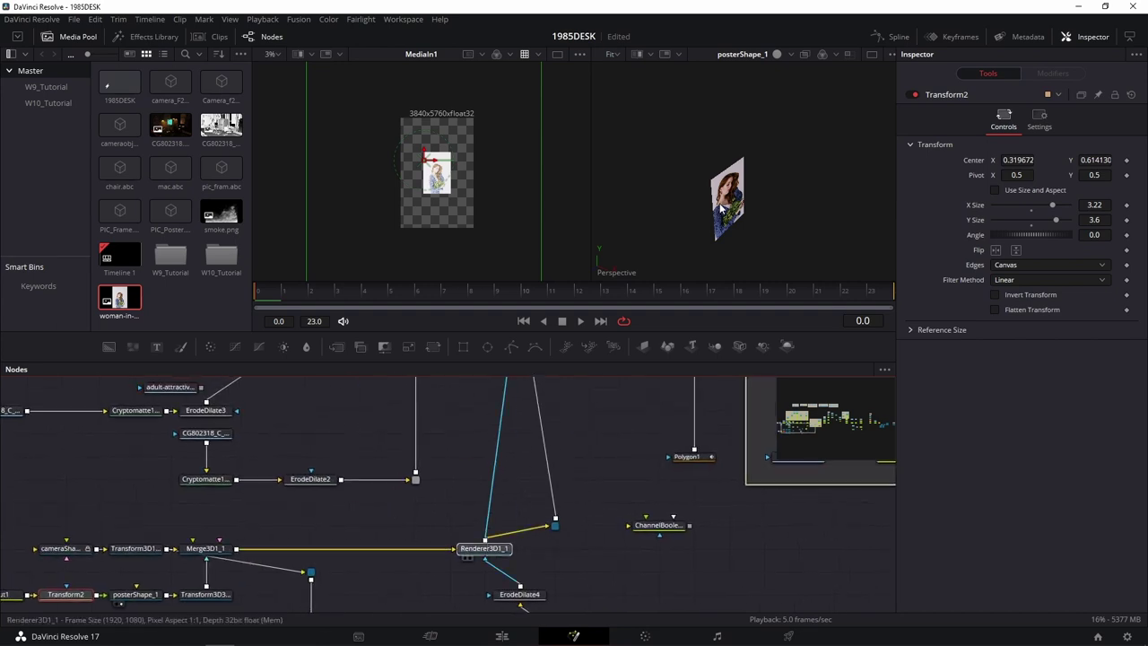
{"action": "key", "text": "2"}
{"action": "left_click_drag", "start_coordinate": [589, 432], "coordinate": [538, 592]}
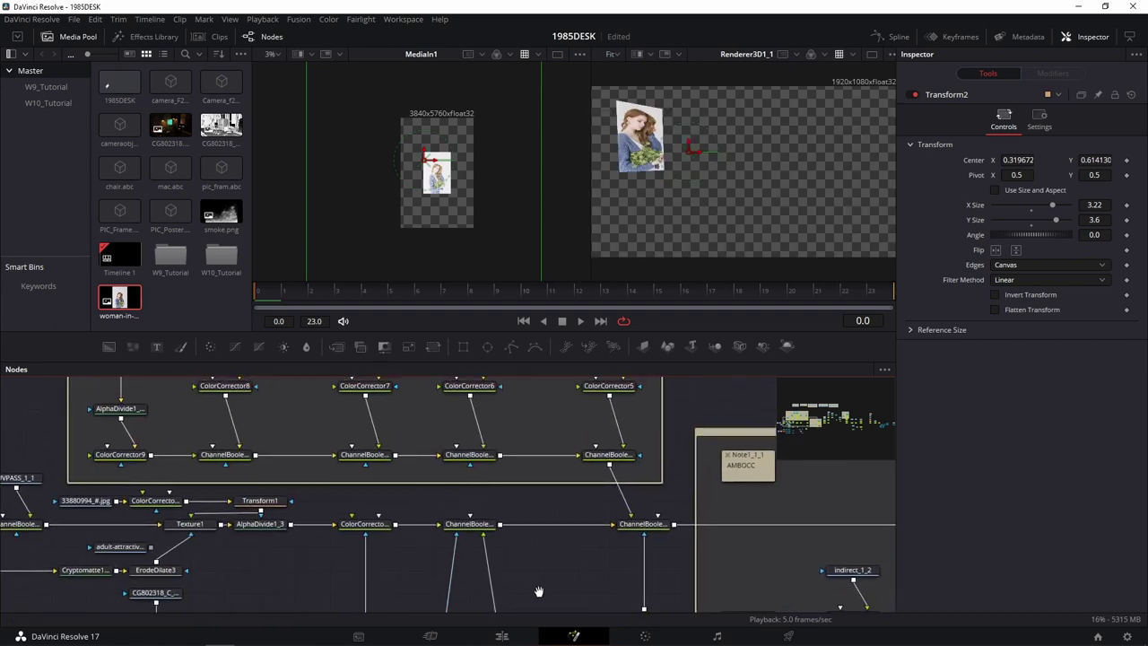
{"action": "left_click_drag", "start_coordinate": [466, 524], "coordinate": [695, 218]}
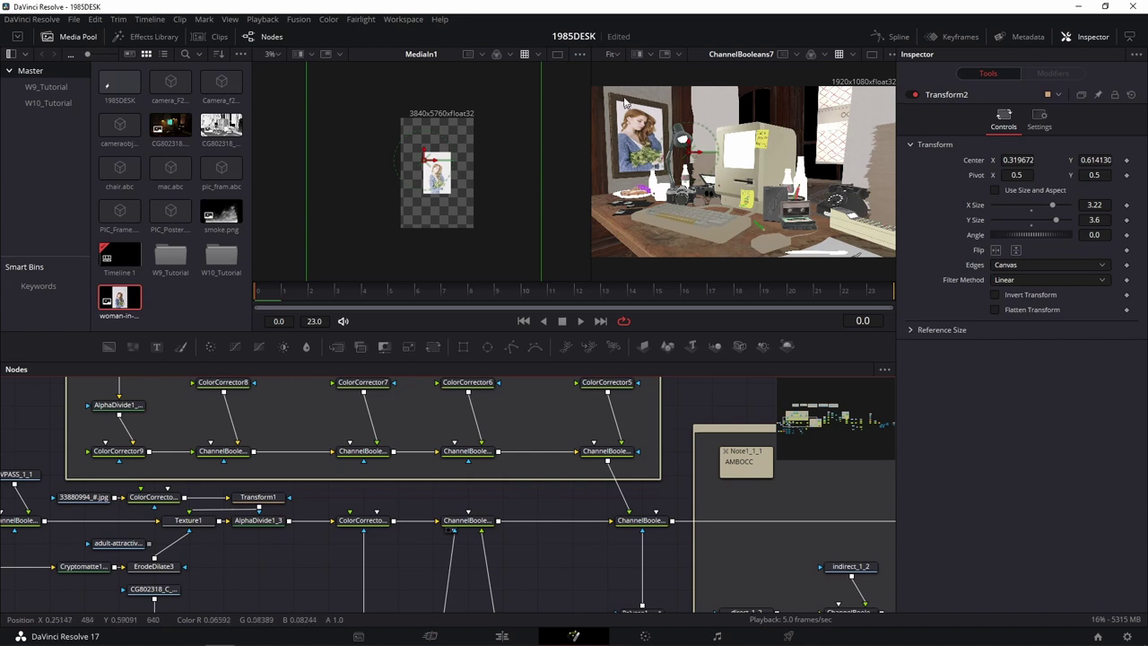
{"action": "scroll", "coordinate": [628, 126], "scroll_direction": "up", "scroll_amount": 3}
{"action": "scroll", "coordinate": [638, 128], "scroll_direction": "down", "scroll_amount": 1}
{"action": "scroll", "coordinate": [660, 132], "scroll_direction": "down", "scroll_amount": 1}
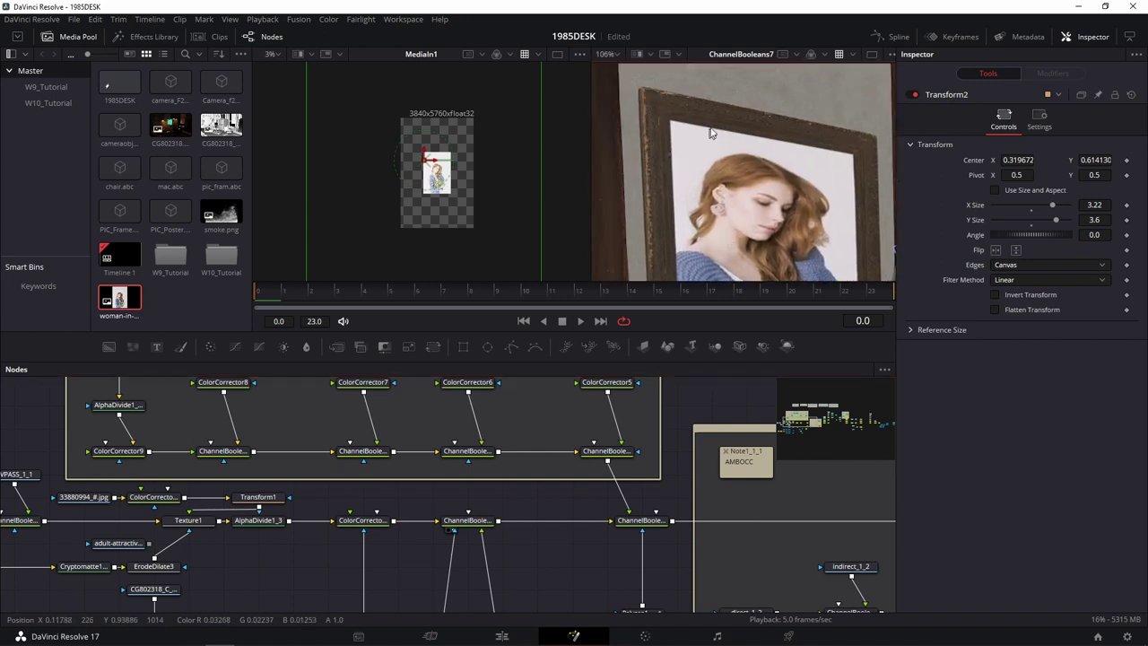
{"action": "scroll", "coordinate": [861, 158], "scroll_direction": "up", "scroll_amount": 2}
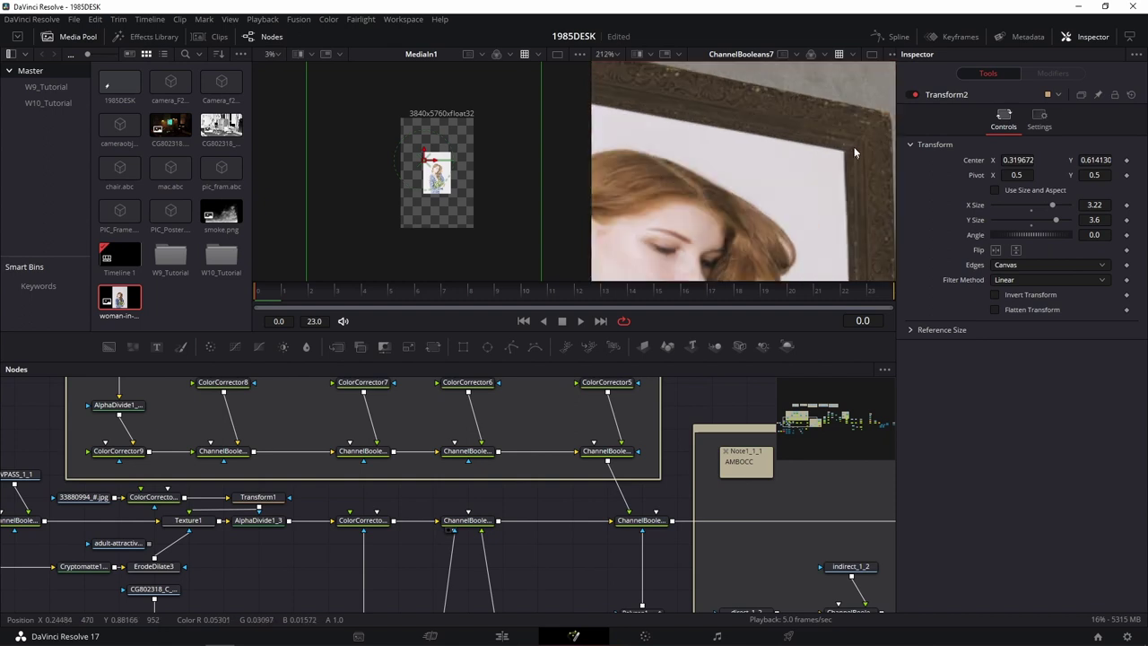
{"action": "scroll", "coordinate": [502, 448], "scroll_direction": "down", "scroll_amount": 3}
{"action": "scroll", "coordinate": [512, 529], "scroll_direction": "down", "scroll_amount": 2}
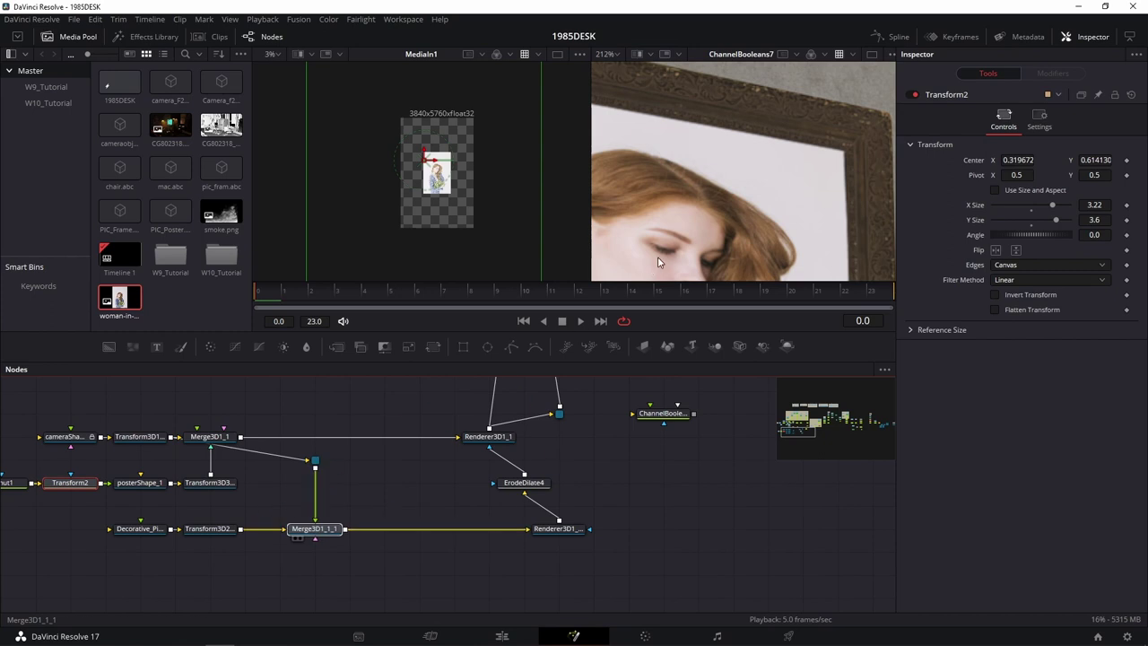
Step: Compare Merge3D1_1_1 and Renderer3D1_1_1's frame outline, ending on Renderer3D1_1's flat render and settings
{"action": "left_click", "coordinate": [304, 538]}
{"action": "left_click", "coordinate": [543, 538]}
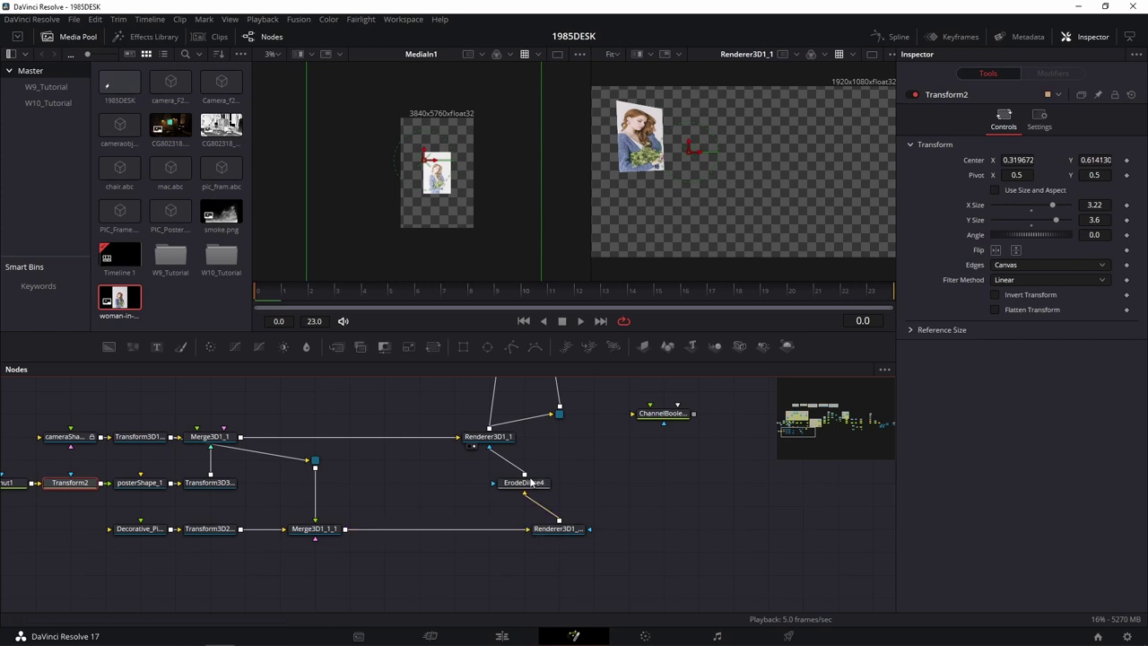
{"action": "left_click", "coordinate": [489, 437]}
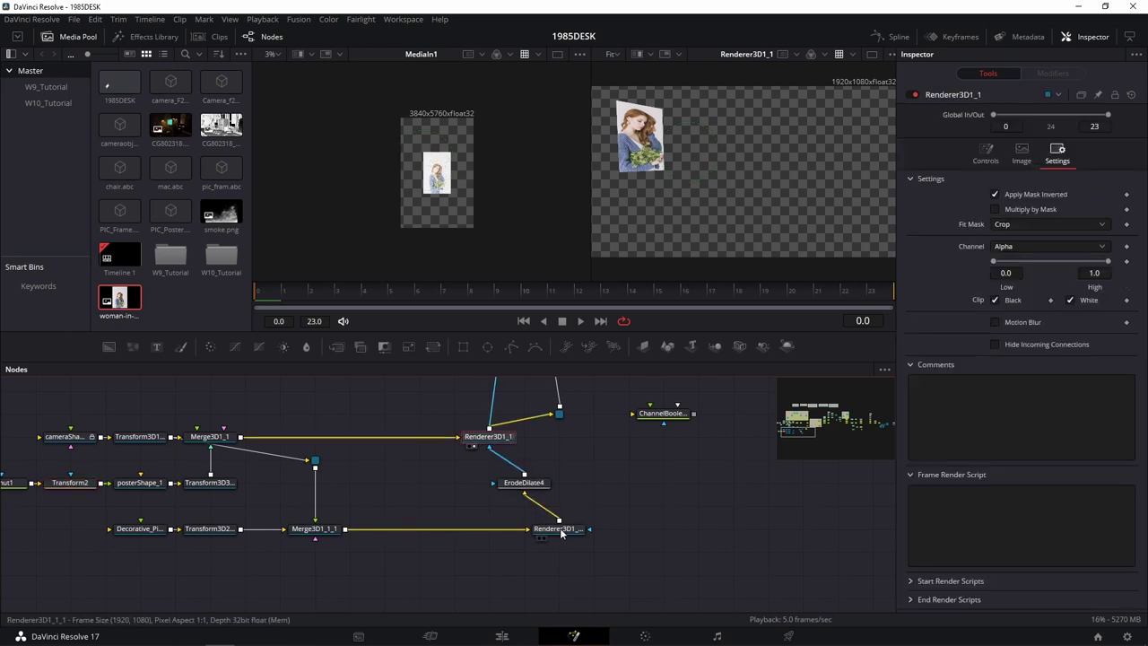
{"action": "left_click", "coordinate": [543, 538]}
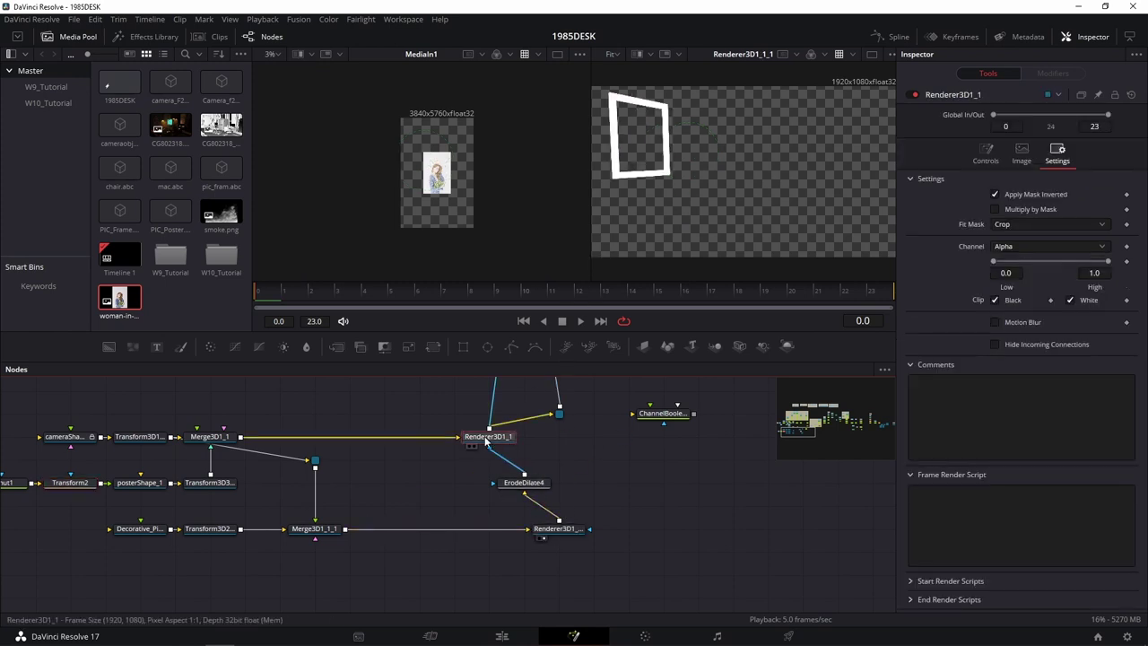
{"action": "left_click_drag", "start_coordinate": [215, 437], "coordinate": [672, 182]}
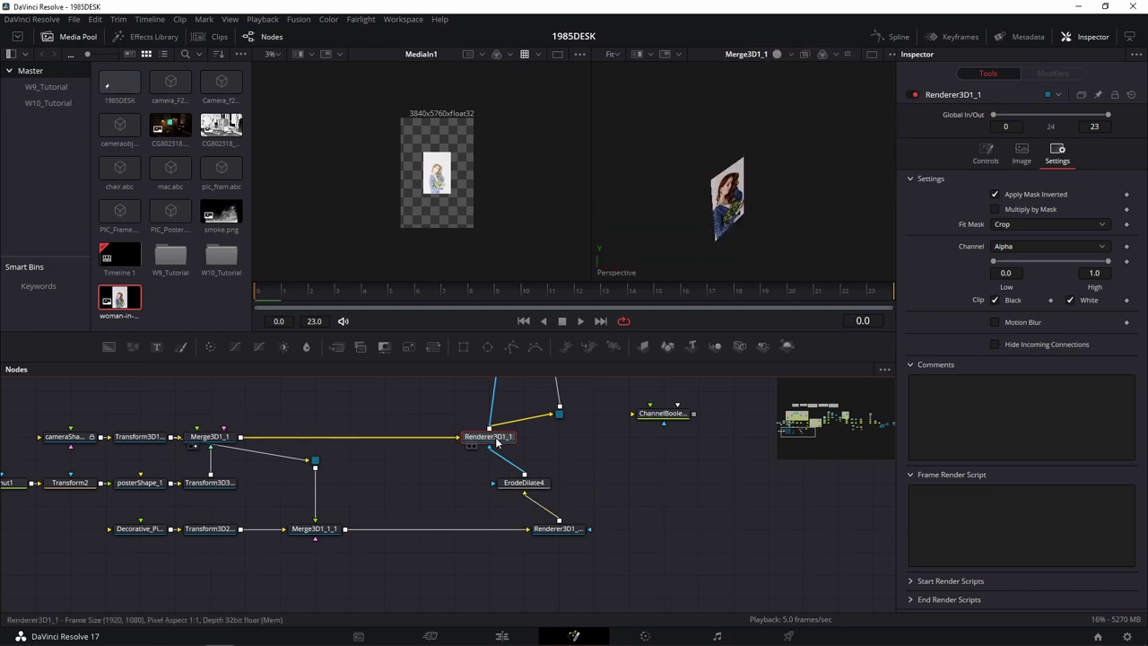
{"action": "key", "text": "2"}
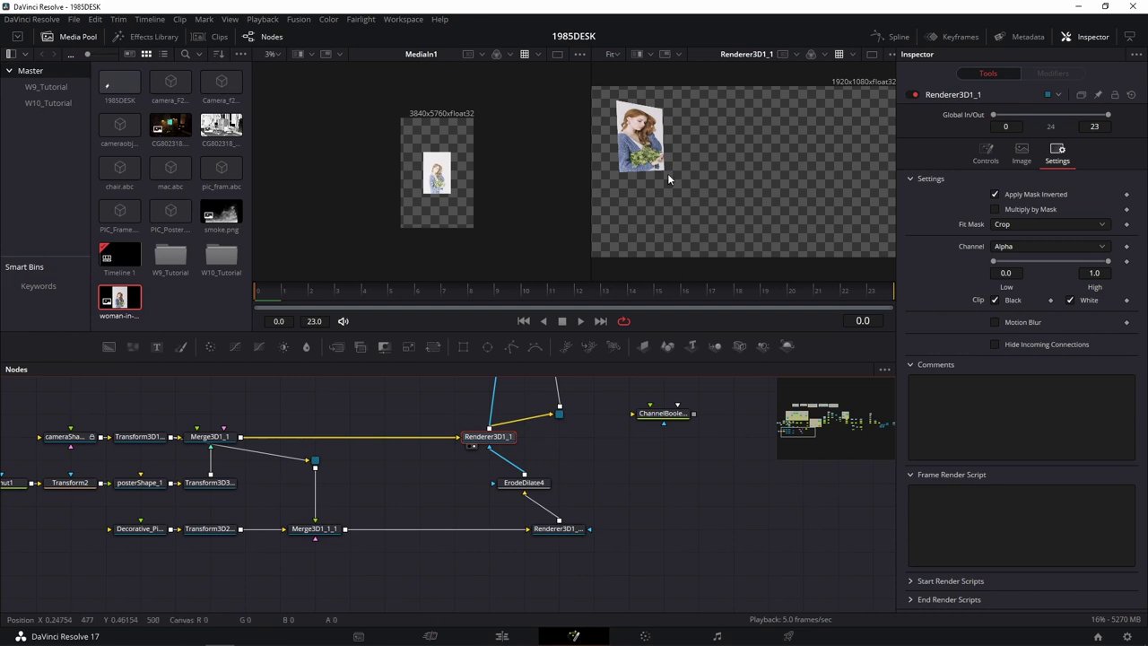
{"action": "scroll", "coordinate": [585, 493], "scroll_direction": "up", "scroll_amount": 5}
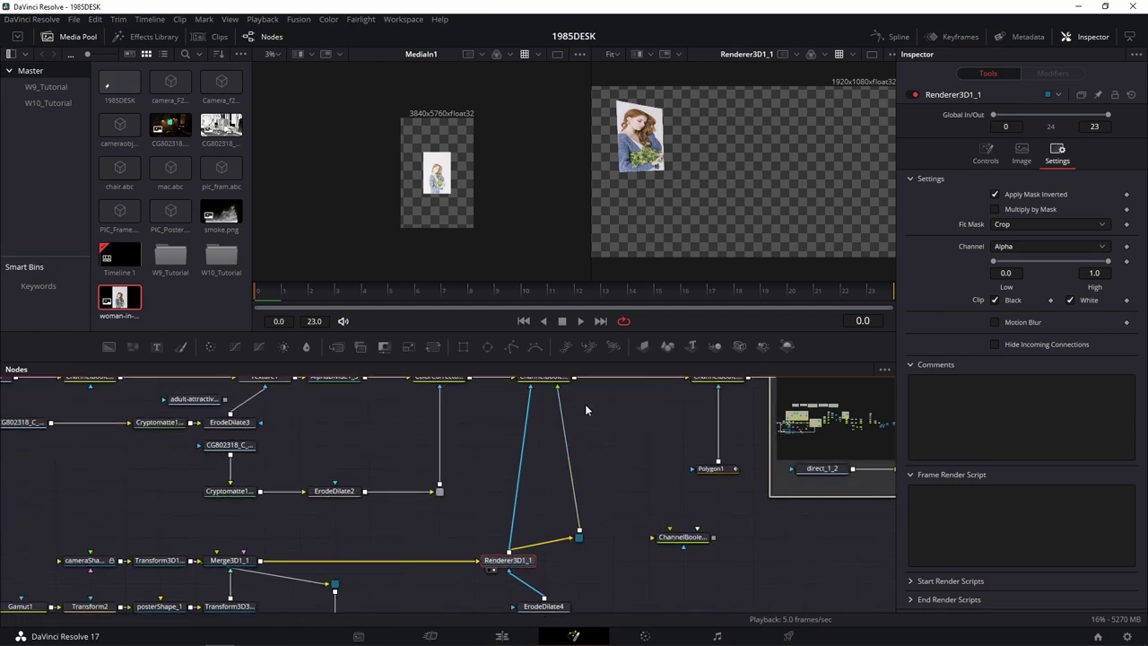
Step: Load ChannelBooleans7 into the right viewer at 106% and pan to the MediaIn1–Merge3D1_1_1 branch
{"action": "scroll", "coordinate": [584, 410], "scroll_direction": "up", "scroll_amount": 2}
{"action": "left_click_drag", "start_coordinate": [536, 435], "coordinate": [633, 177]}
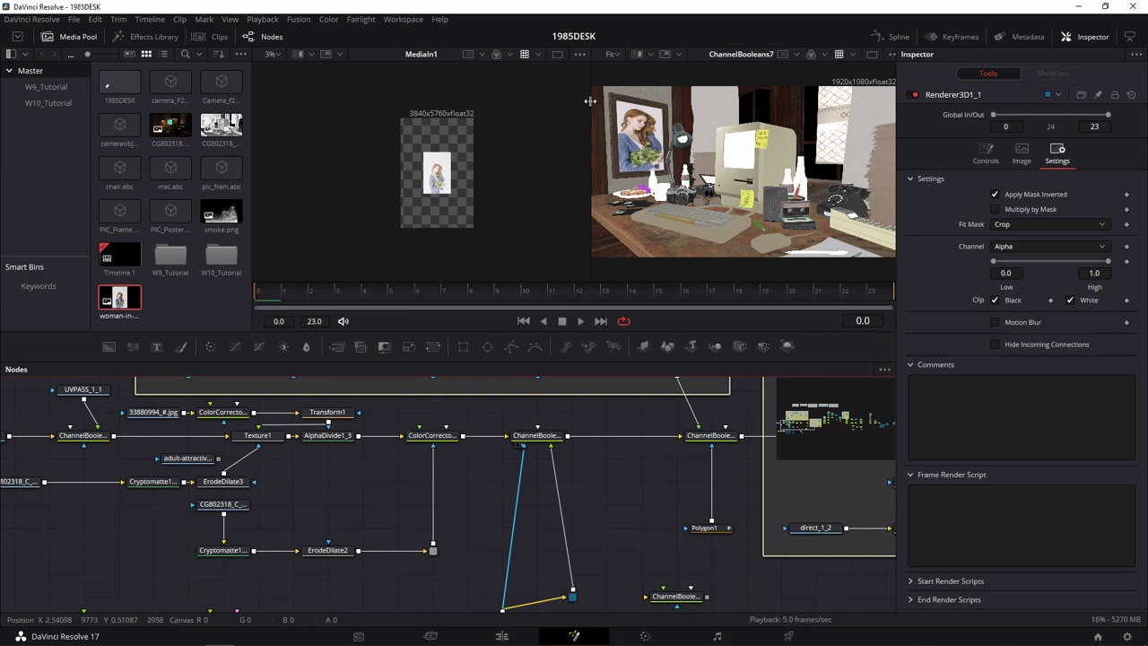
{"action": "scroll", "coordinate": [640, 479], "scroll_direction": "right", "scroll_amount": 8}
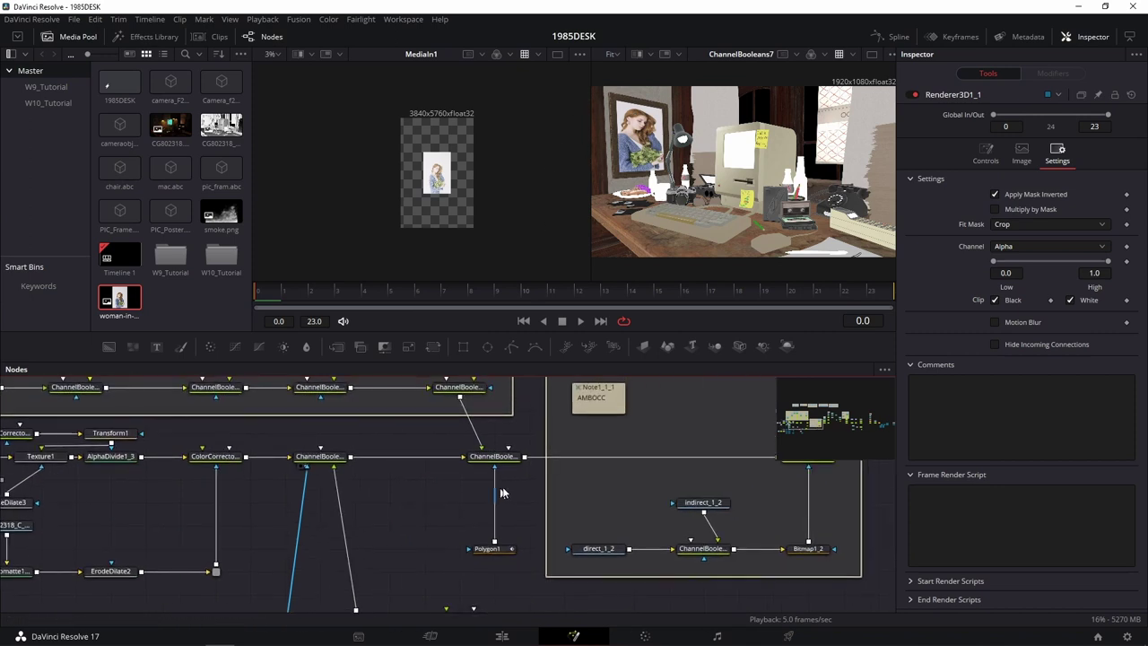
{"action": "left_click_drag", "start_coordinate": [471, 507], "coordinate": [565, 397]}
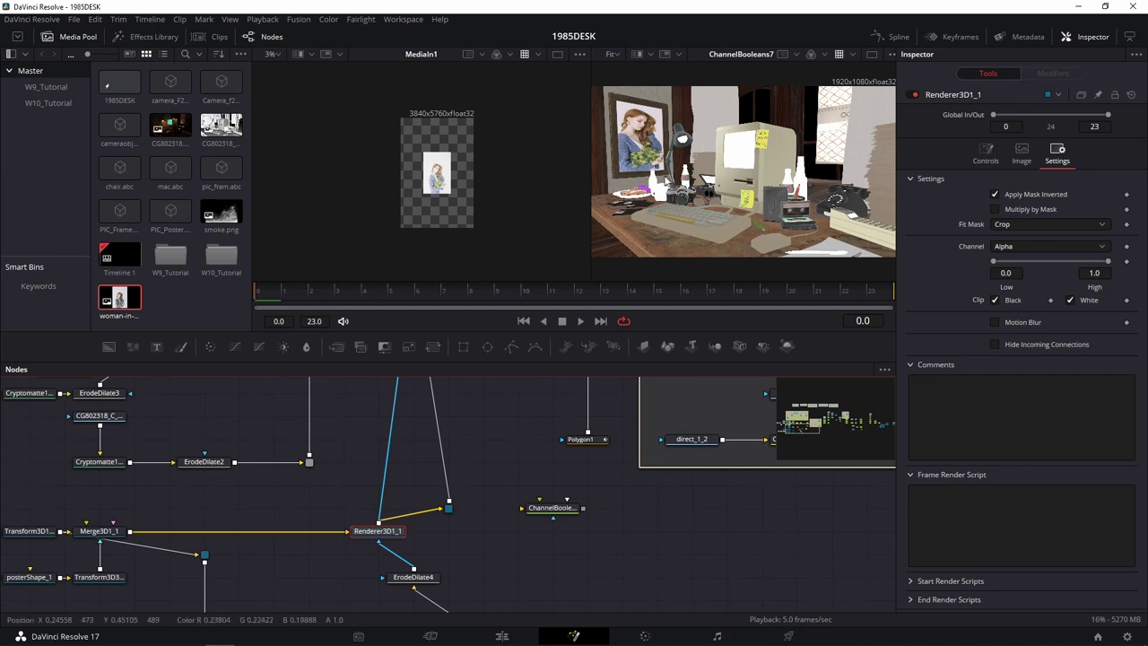
{"action": "scroll", "coordinate": [644, 186], "scroll_direction": "up", "scroll_amount": 2}
{"action": "scroll", "coordinate": [644, 186], "scroll_direction": "up", "scroll_amount": 2}
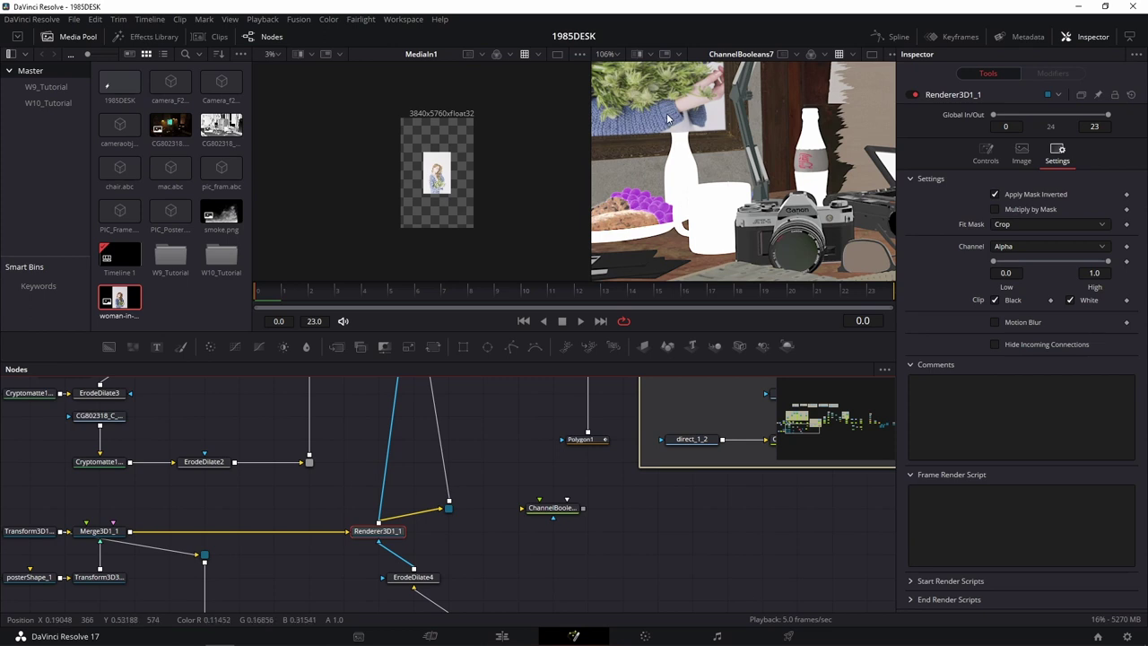
{"action": "left_click_drag", "start_coordinate": [340, 502], "coordinate": [598, 418]}
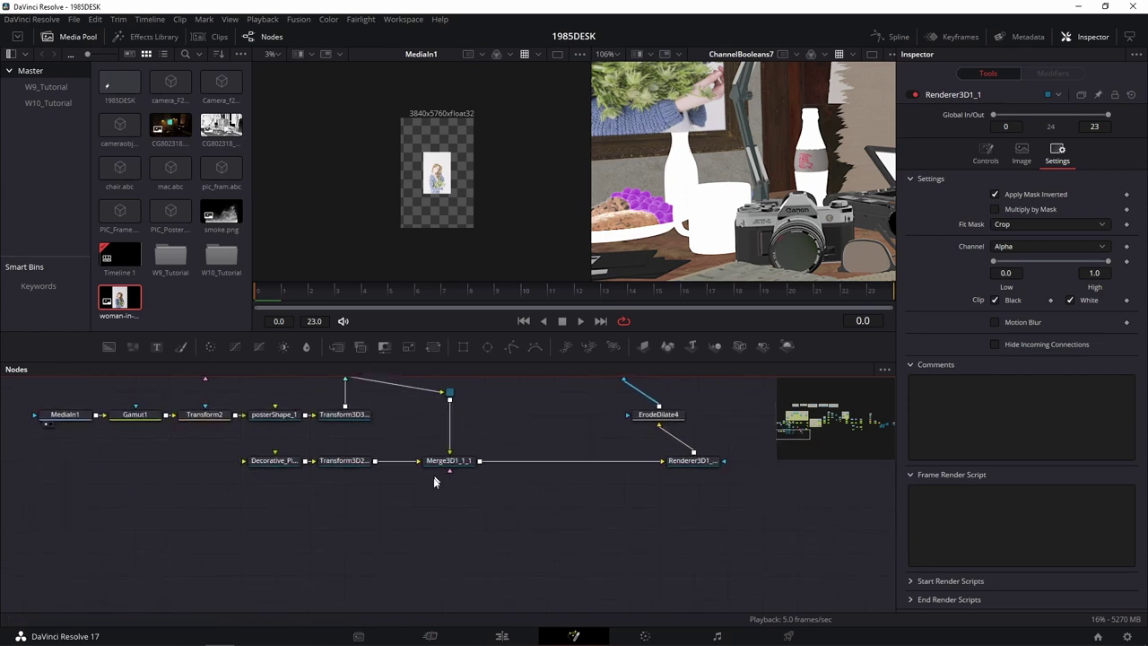
{"action": "left_click", "coordinate": [453, 463]}
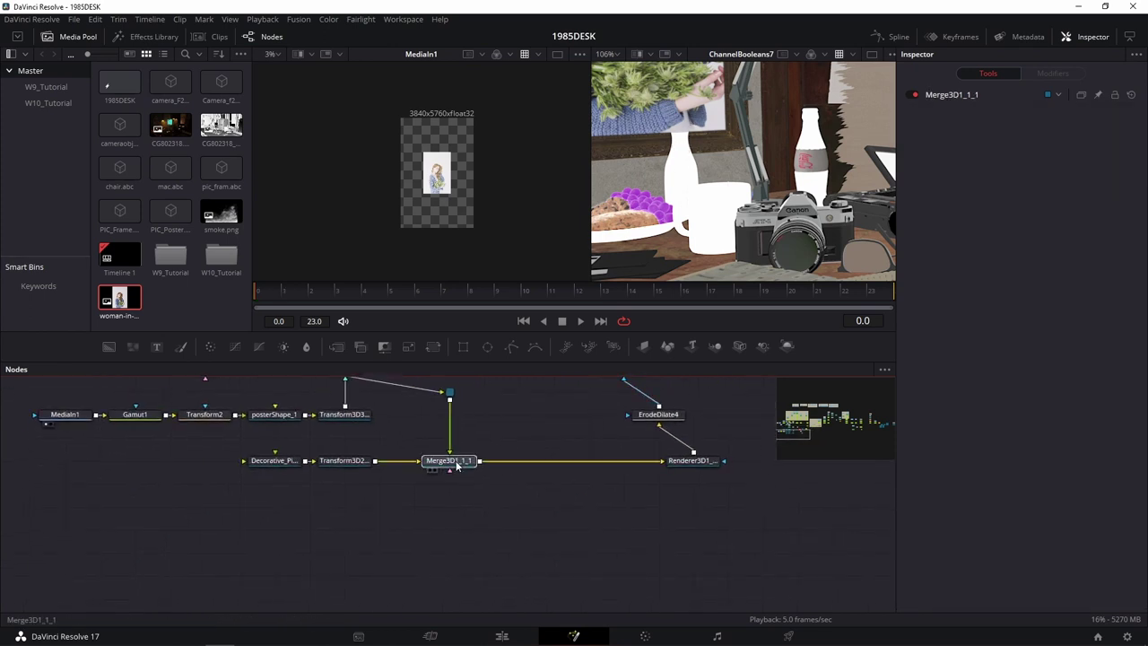
{"action": "key", "text": "2"}
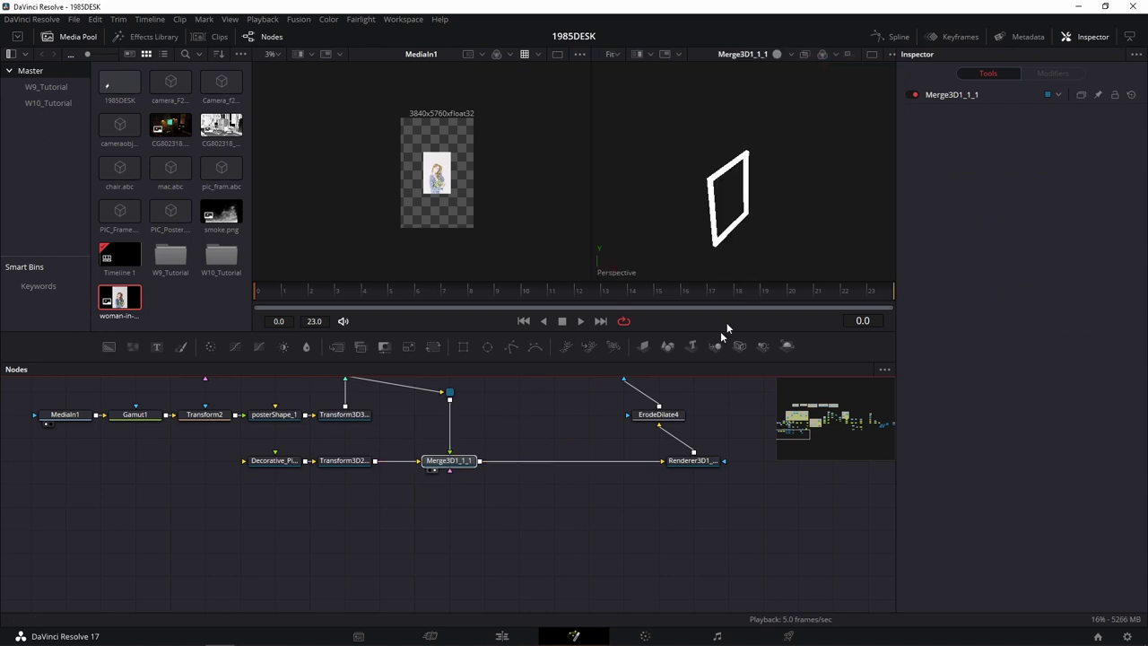
{"action": "scroll", "coordinate": [577, 569], "scroll_direction": "up", "scroll_amount": 3}
{"action": "scroll", "coordinate": [578, 569], "scroll_direction": "up", "scroll_amount": 1}
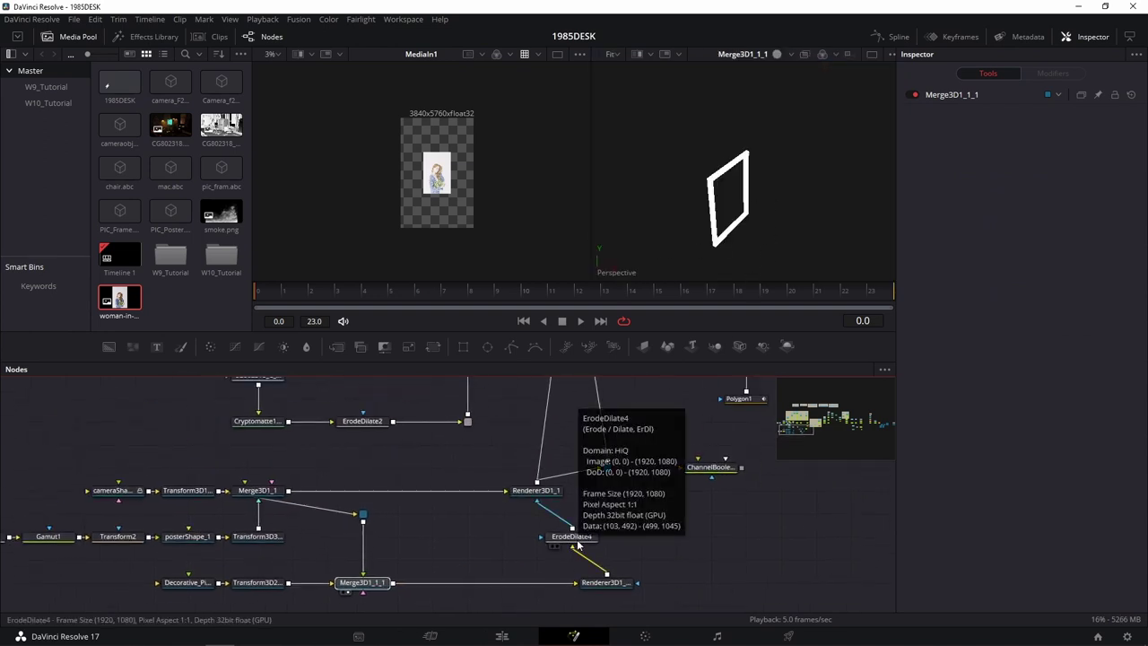
{"action": "scroll", "coordinate": [584, 426], "scroll_direction": "up", "scroll_amount": 3}
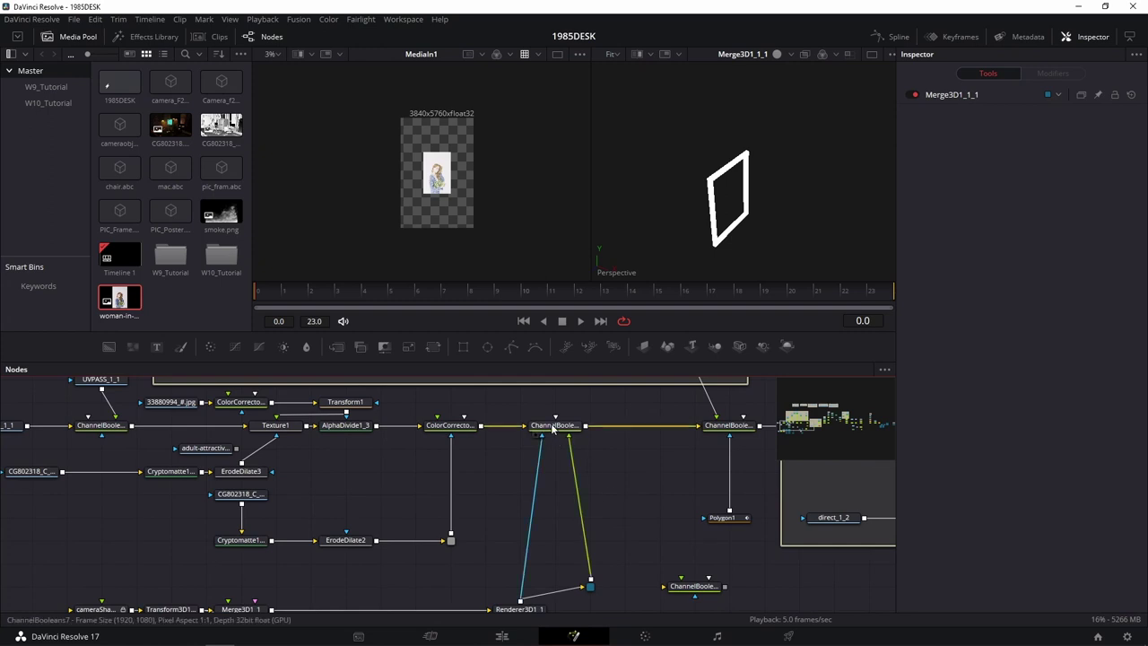
{"action": "key", "text": "2"}
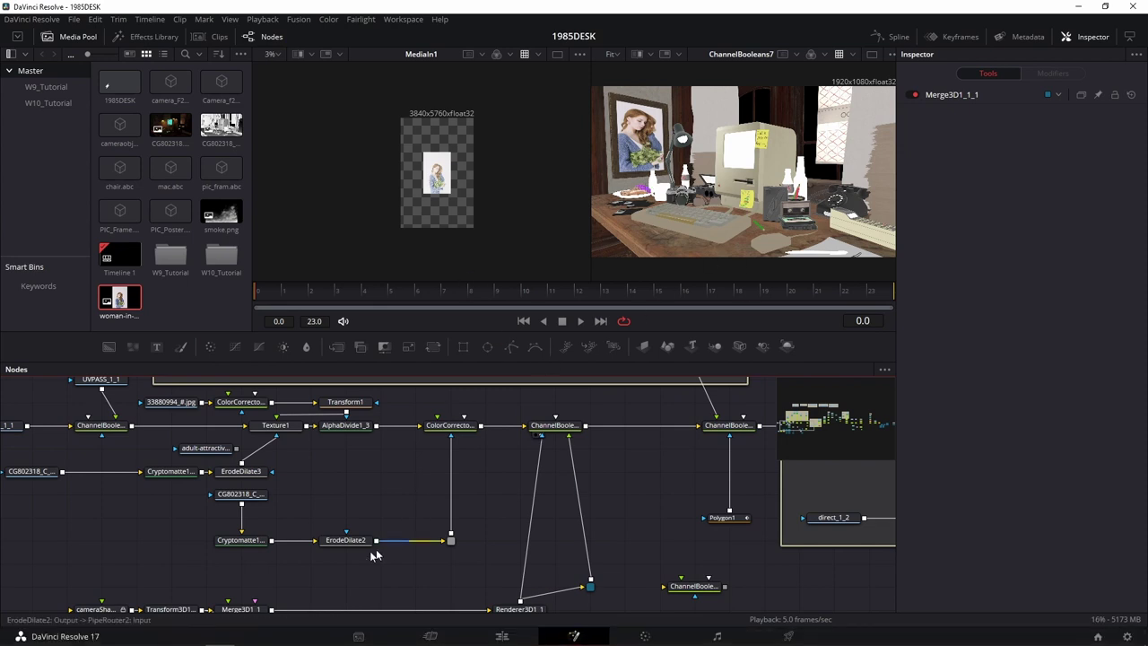
{"action": "scroll", "coordinate": [375, 556], "scroll_direction": "down", "scroll_amount": 2}
{"action": "scroll", "coordinate": [375, 555], "scroll_direction": "left", "scroll_amount": 4}
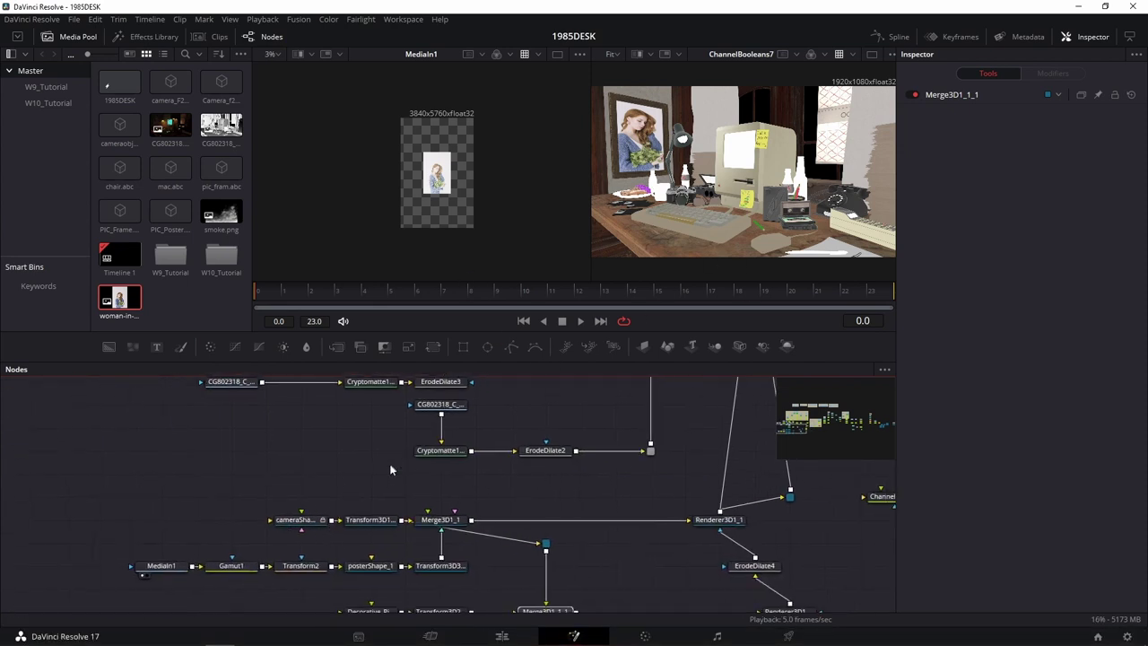
{"action": "scroll", "coordinate": [390, 469], "scroll_direction": "down", "scroll_amount": 2}
{"action": "scroll", "coordinate": [397, 428], "scroll_direction": "left", "scroll_amount": 3}
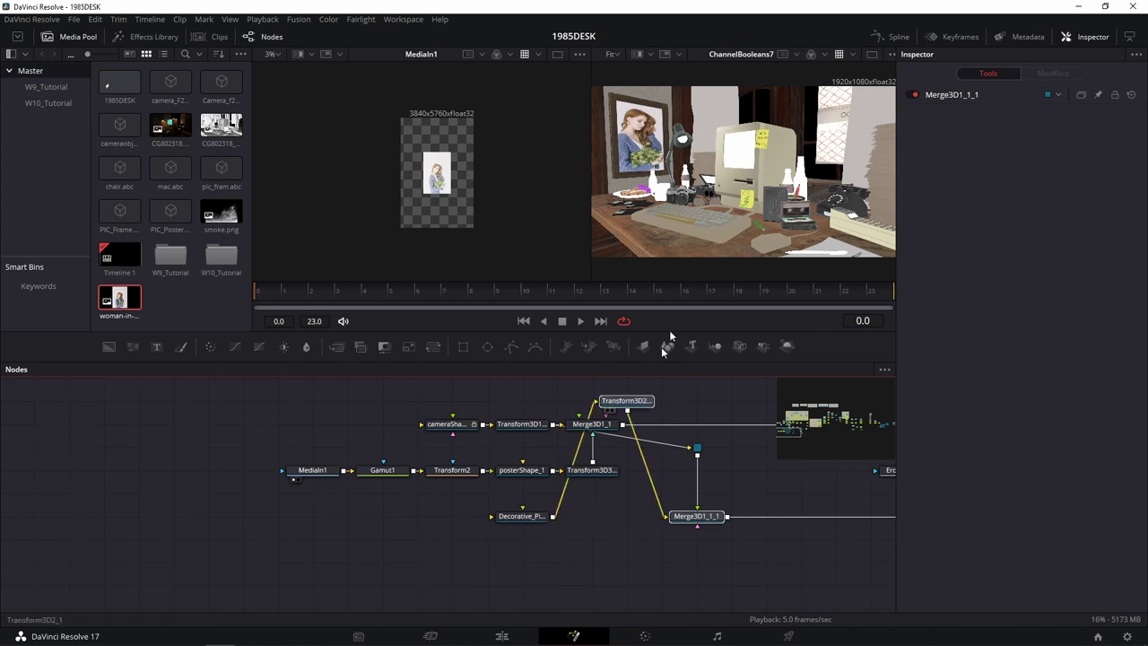
Step: Preview Transform3D2_1, wire MediaIn1 into Decorative_Picture_Frame, and orbit the 3D view
{"action": "left_click_drag", "start_coordinate": [588, 517], "coordinate": [735, 179]}
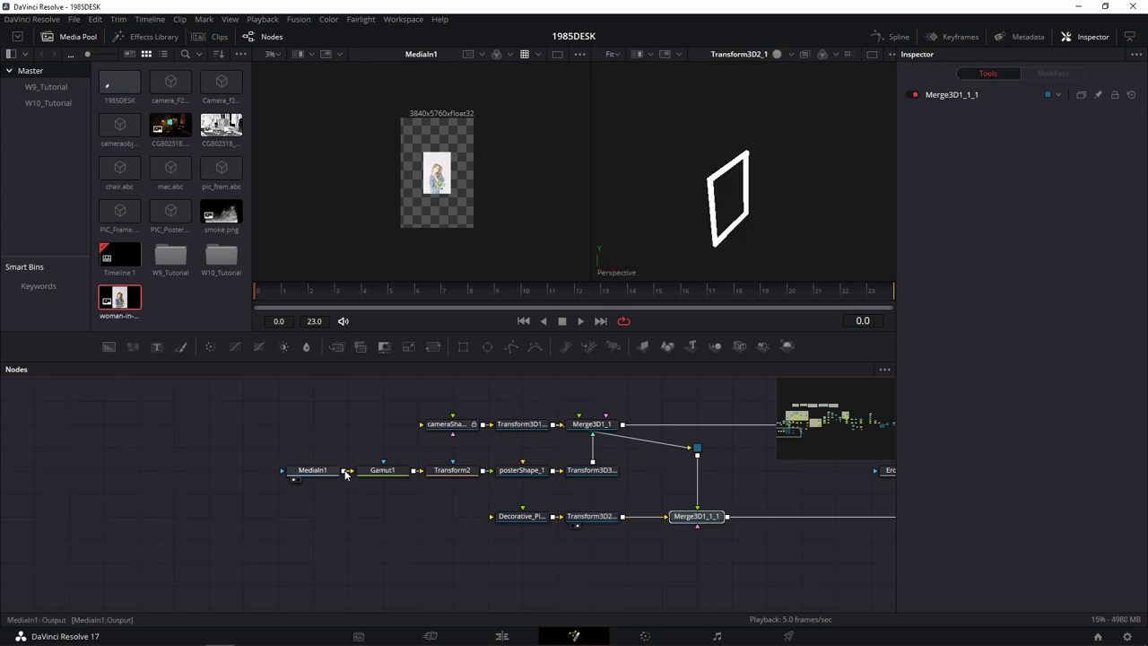
{"action": "left_click_drag", "start_coordinate": [349, 475], "coordinate": [494, 516]}
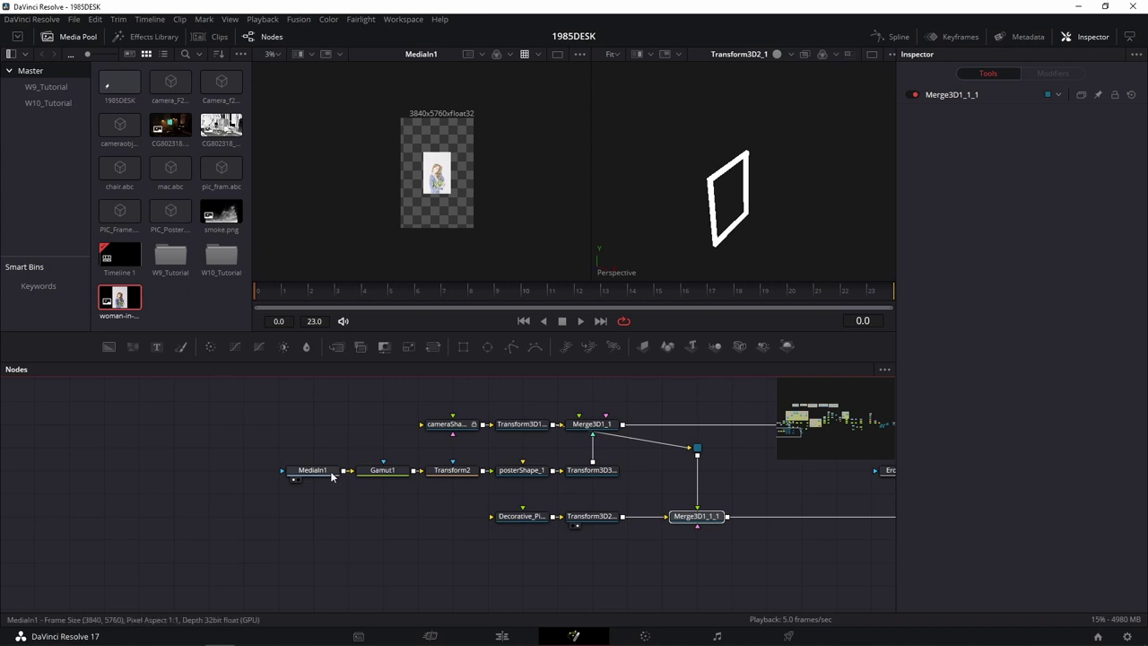
{"action": "mouse_move", "coordinate": [342, 473]}
{"action": "left_mouse_down"}
{"action": "mouse_move", "coordinate": [307, 473]}
{"action": "mouse_move", "coordinate": [508, 522]}
{"action": "left_mouse_up"}
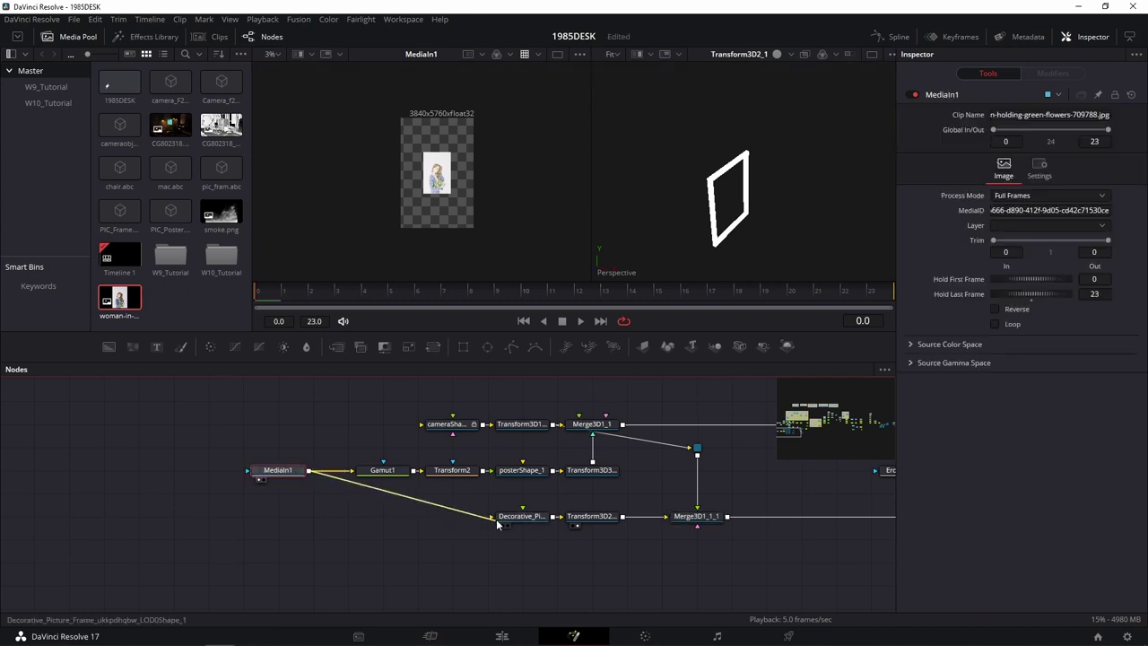
{"action": "left_click", "coordinate": [735, 213]}
{"action": "left_click_drag", "start_coordinate": [736, 213], "coordinate": [750, 89]}
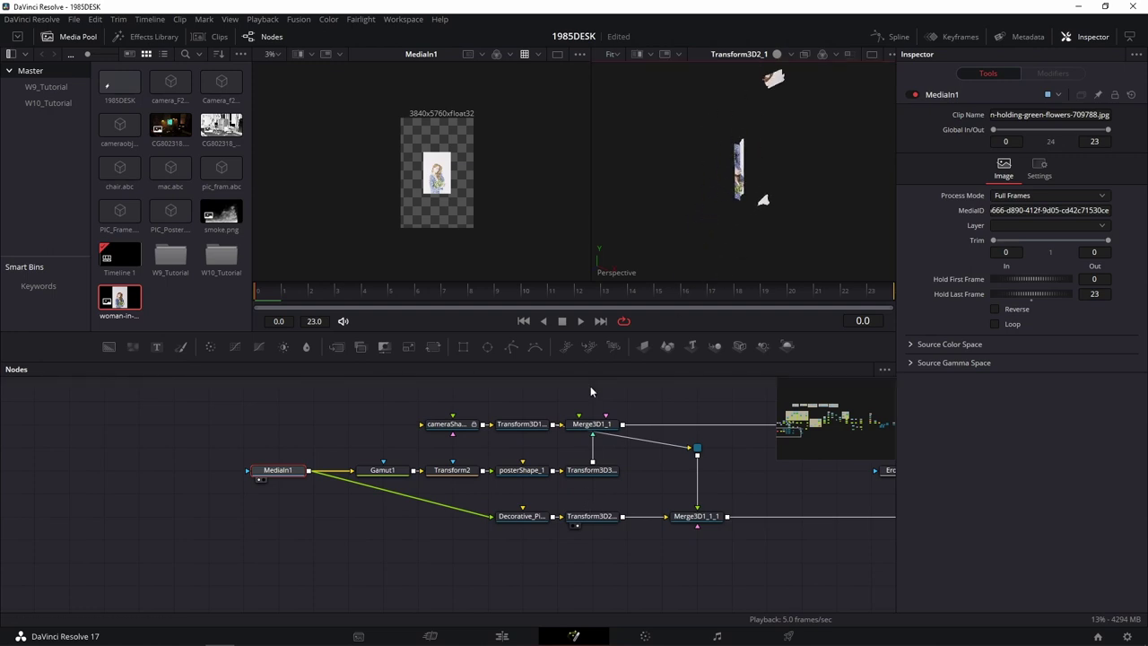
{"action": "mouse_move", "coordinate": [162, 641]}
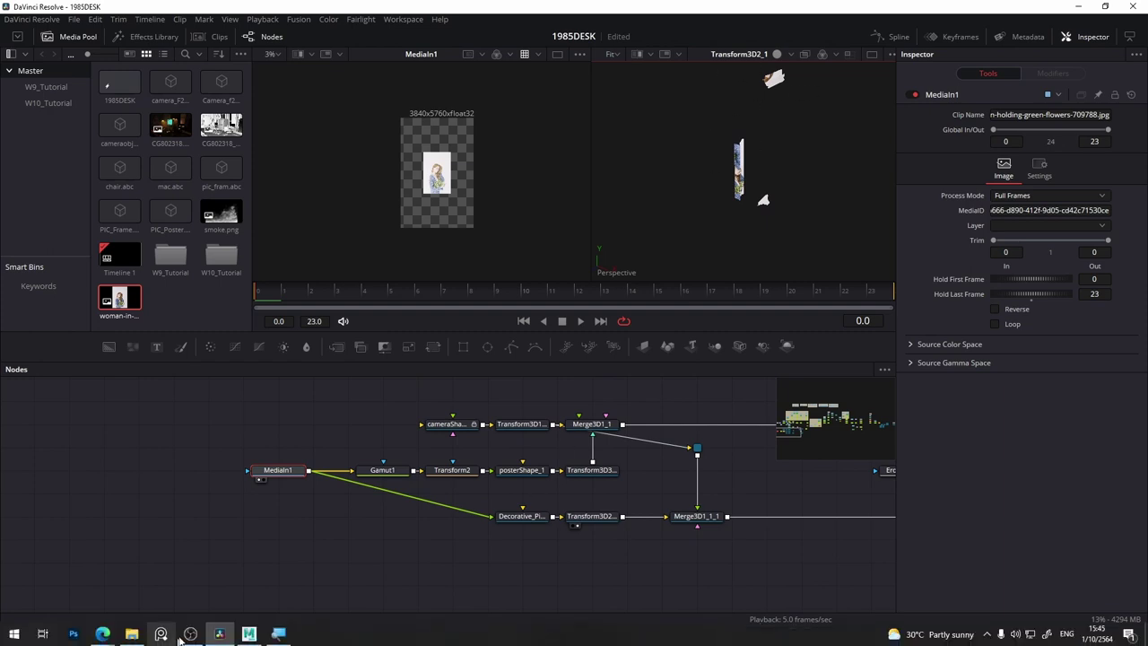
{"action": "left_click", "coordinate": [243, 636]}
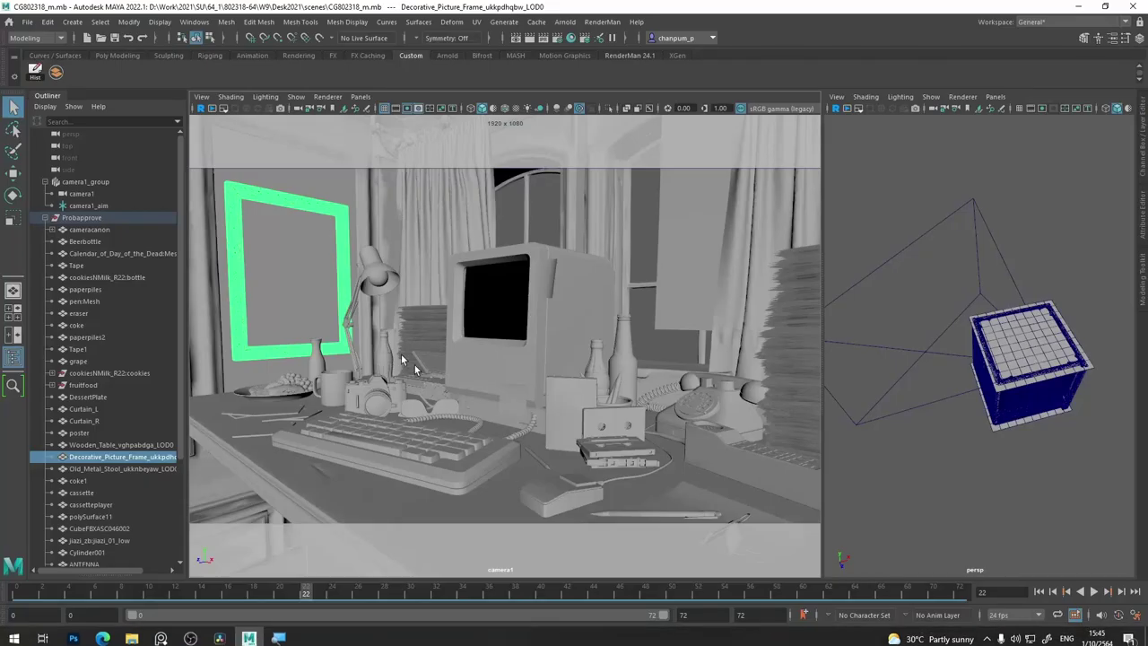
{"action": "left_click", "coordinate": [475, 22]}
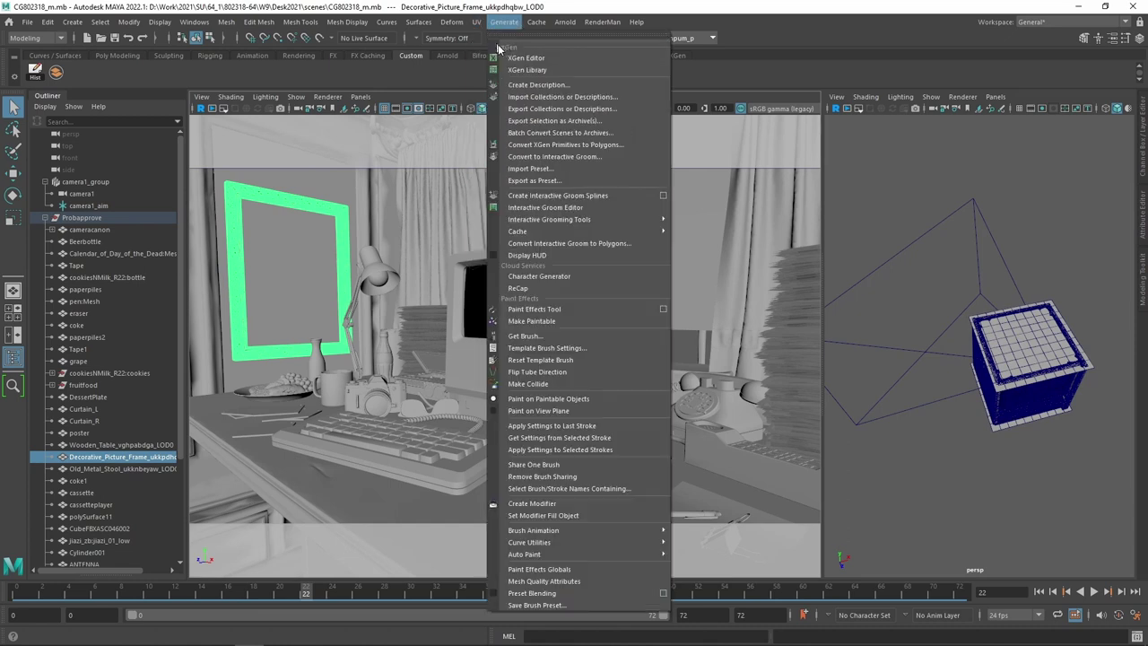
{"action": "left_click", "coordinate": [496, 46]}
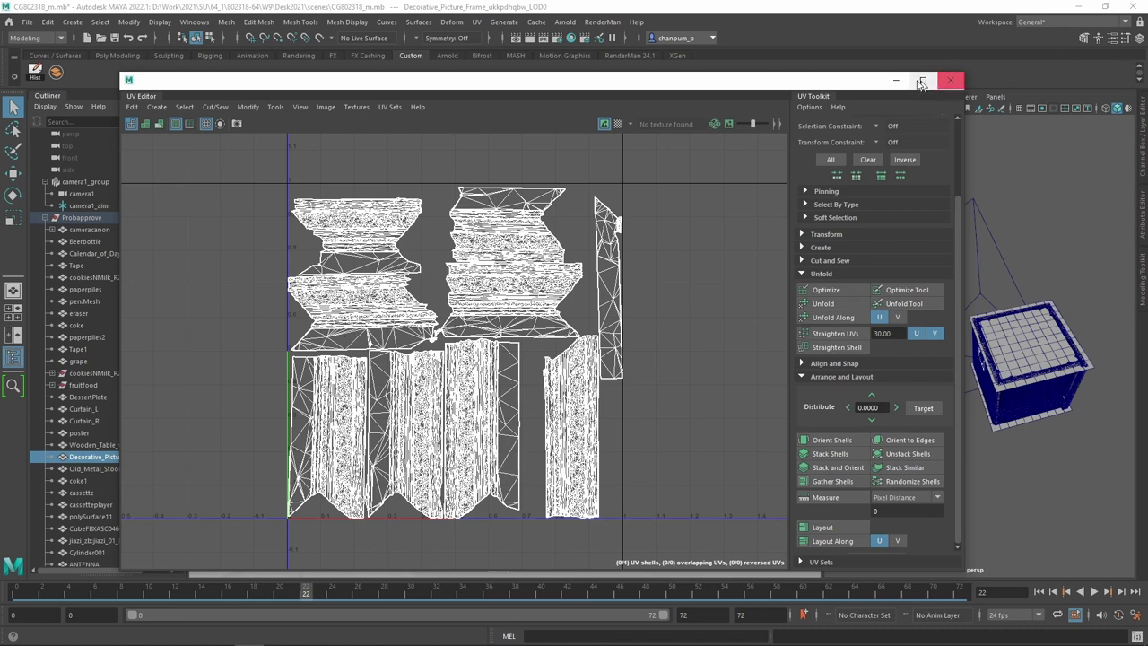
{"action": "left_click", "coordinate": [951, 80]}
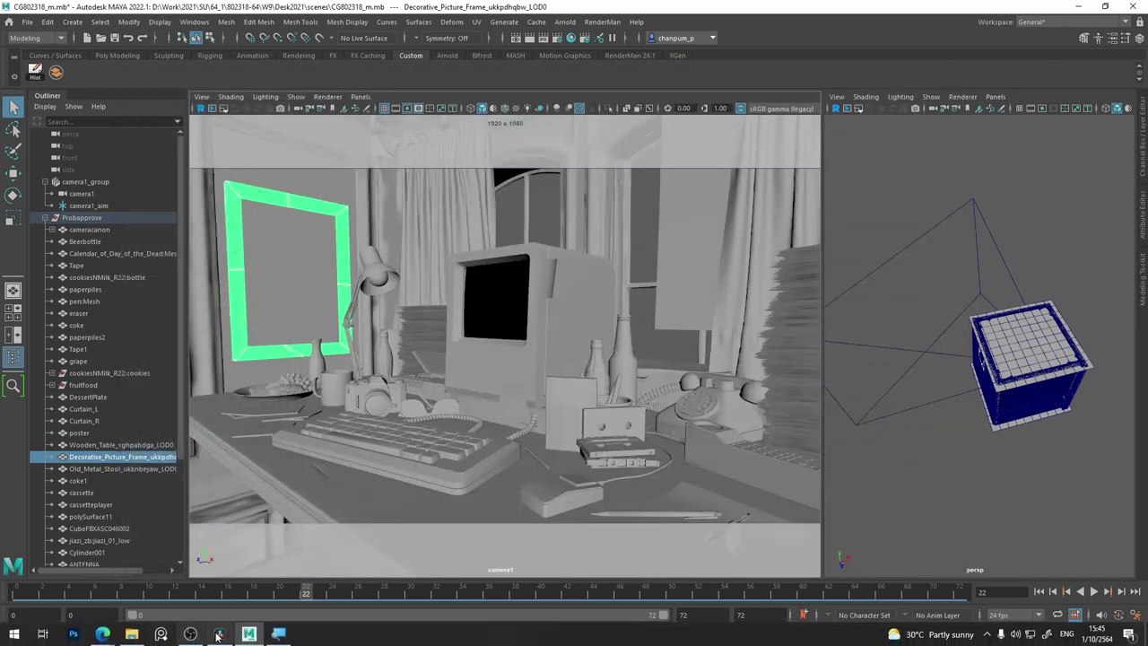
{"action": "left_click", "coordinate": [219, 634]}
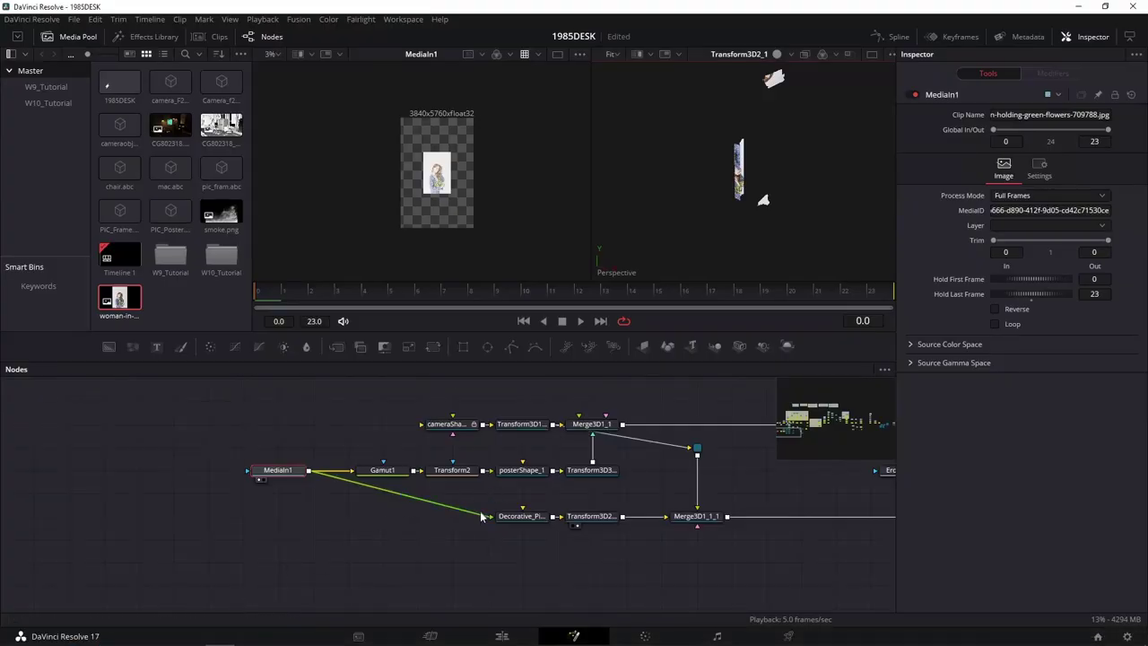
Step: Unplug MediaIn1 from Decorative_Picture_Frame and preview ChannelBooleans19's graded desk render
{"action": "left_click_drag", "start_coordinate": [489, 515], "coordinate": [508, 499]}
{"action": "left_click_drag", "start_coordinate": [757, 470], "coordinate": [488, 513]}
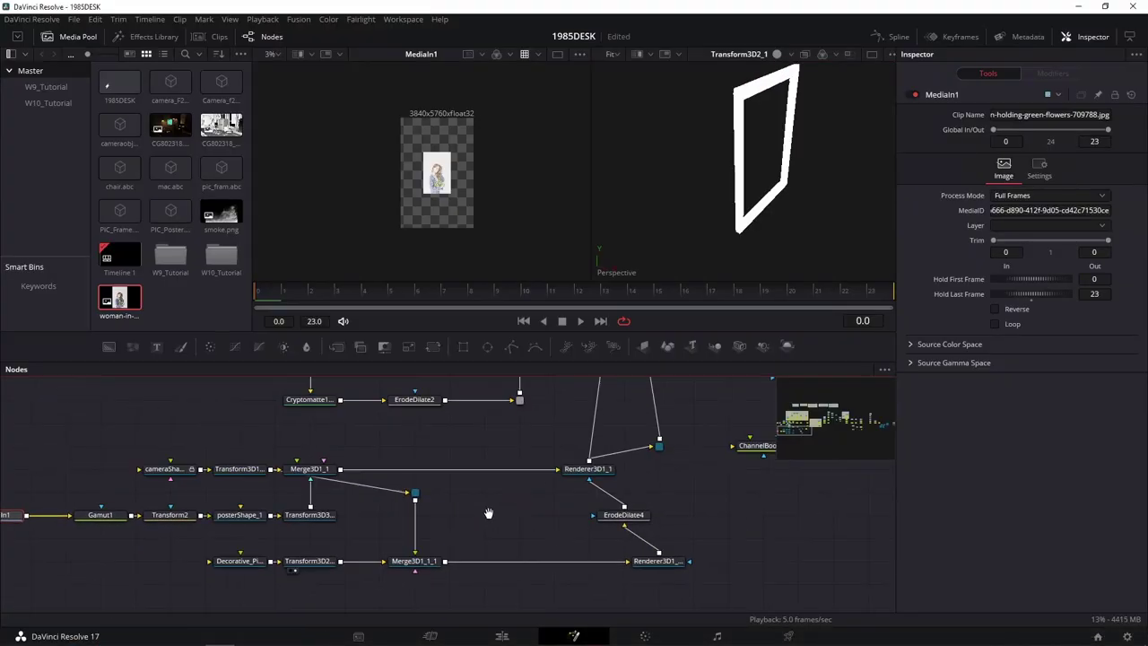
{"action": "left_click_drag", "start_coordinate": [688, 445], "coordinate": [661, 502]}
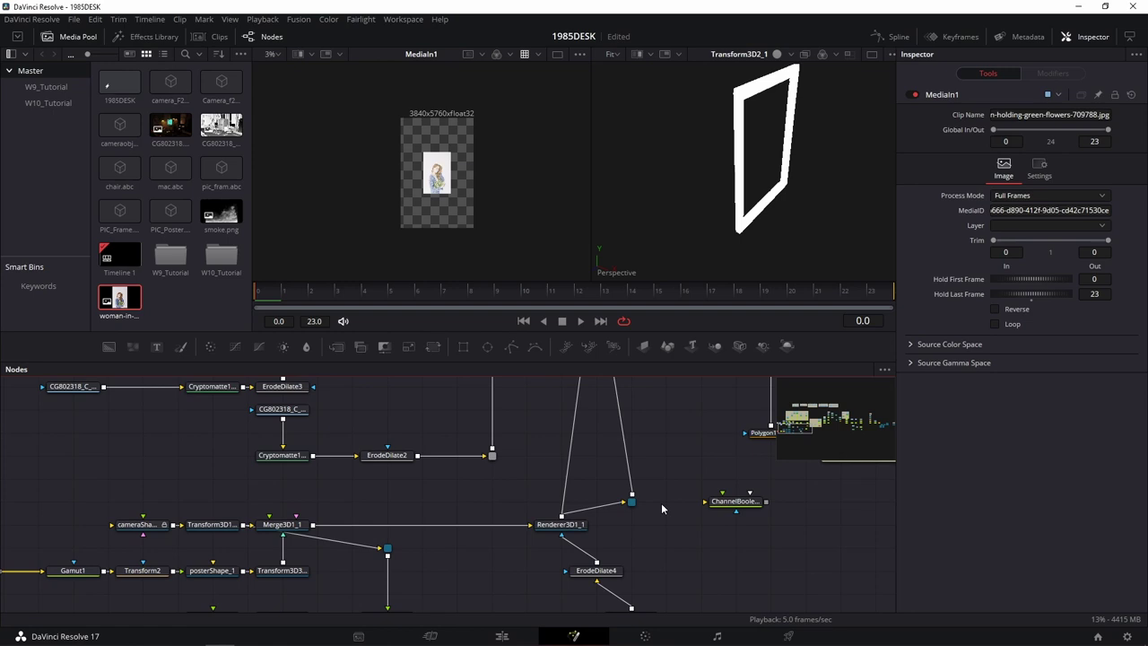
{"action": "scroll", "coordinate": [686, 420], "scroll_direction": "up", "scroll_amount": 3}
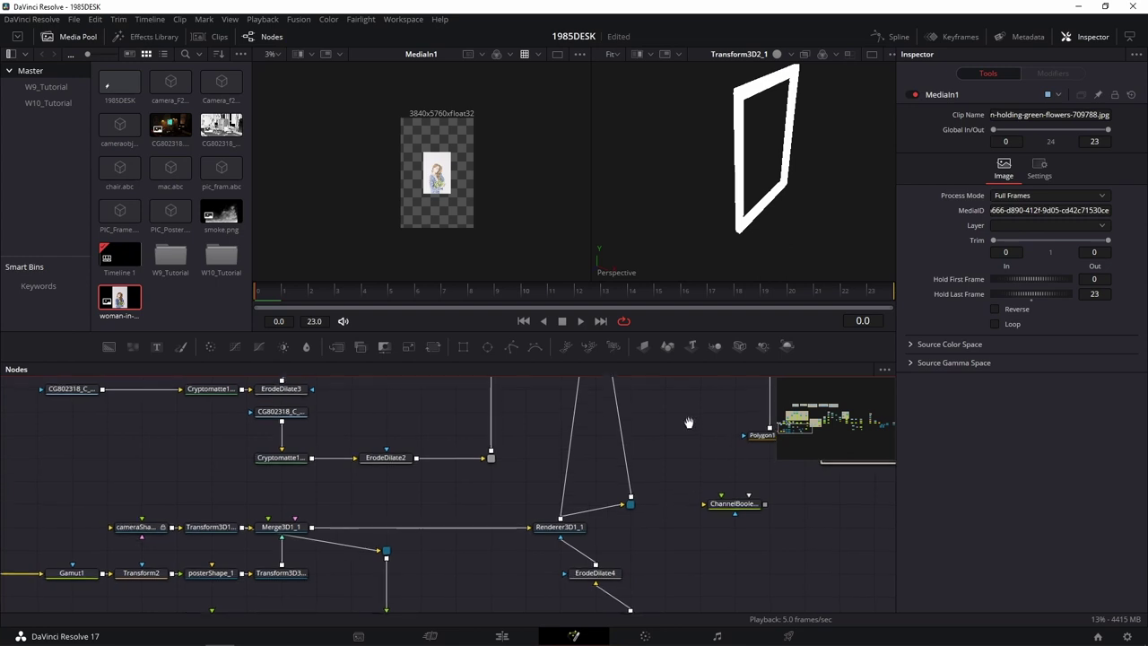
{"action": "left_click_drag", "start_coordinate": [581, 416], "coordinate": [744, 246]}
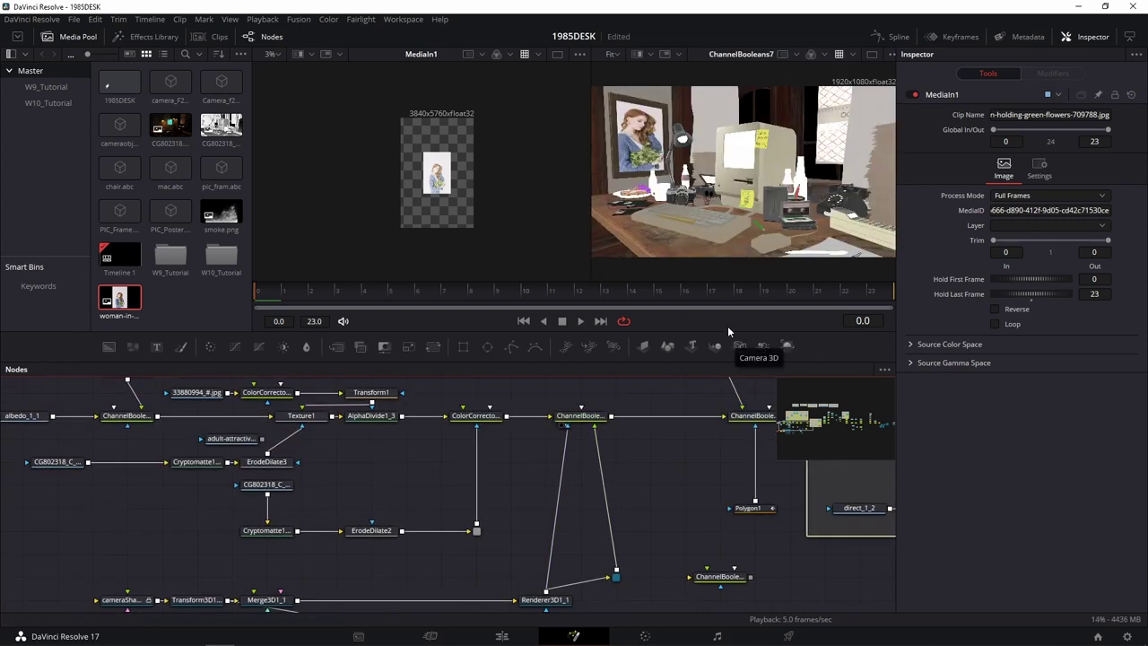
{"action": "mouse_move", "coordinate": [657, 437]}
{"action": "left_mouse_down"}
{"action": "mouse_move", "coordinate": [423, 456]}
{"action": "mouse_move", "coordinate": [675, 224]}
{"action": "left_mouse_up"}
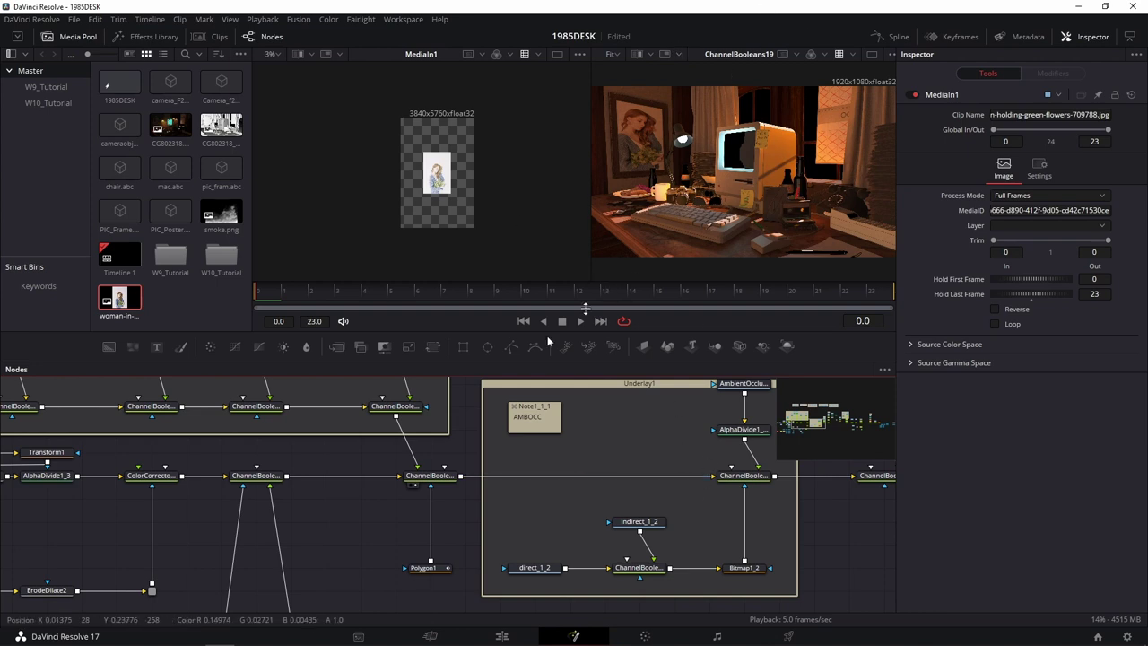
Step: Preview ChannelBooleans7, hide the Media Pool, and stretch the Underlay1 group taller
{"action": "left_click_drag", "start_coordinate": [313, 447], "coordinate": [491, 444]}
{"action": "left_click_drag", "start_coordinate": [433, 470], "coordinate": [764, 161]}
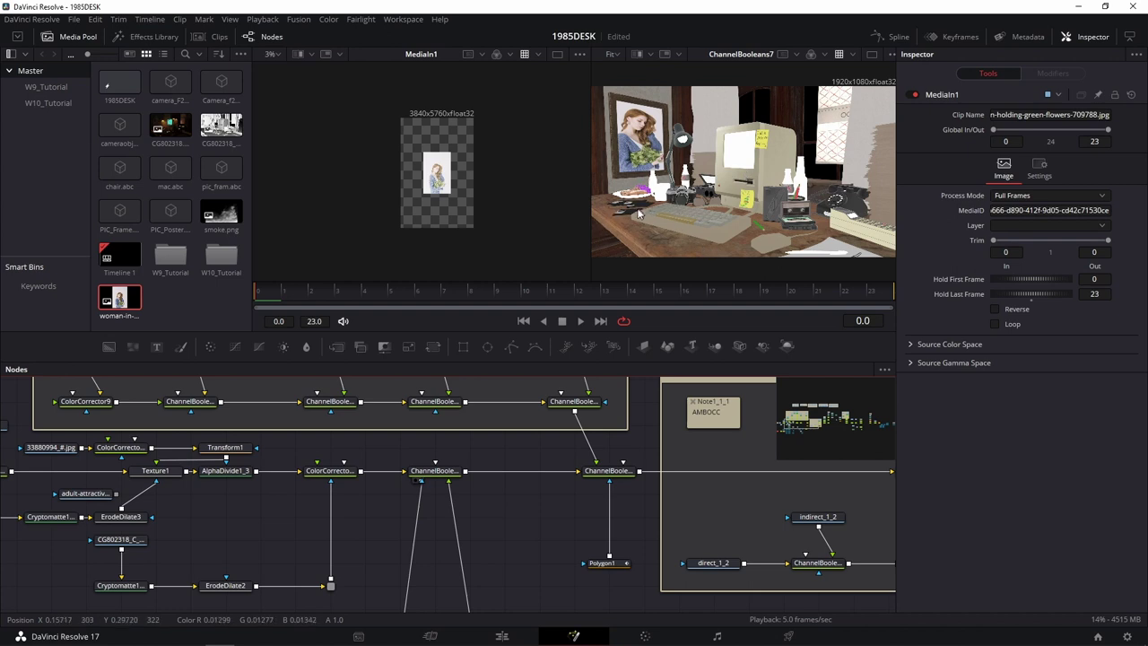
{"action": "left_click", "coordinate": [70, 36]}
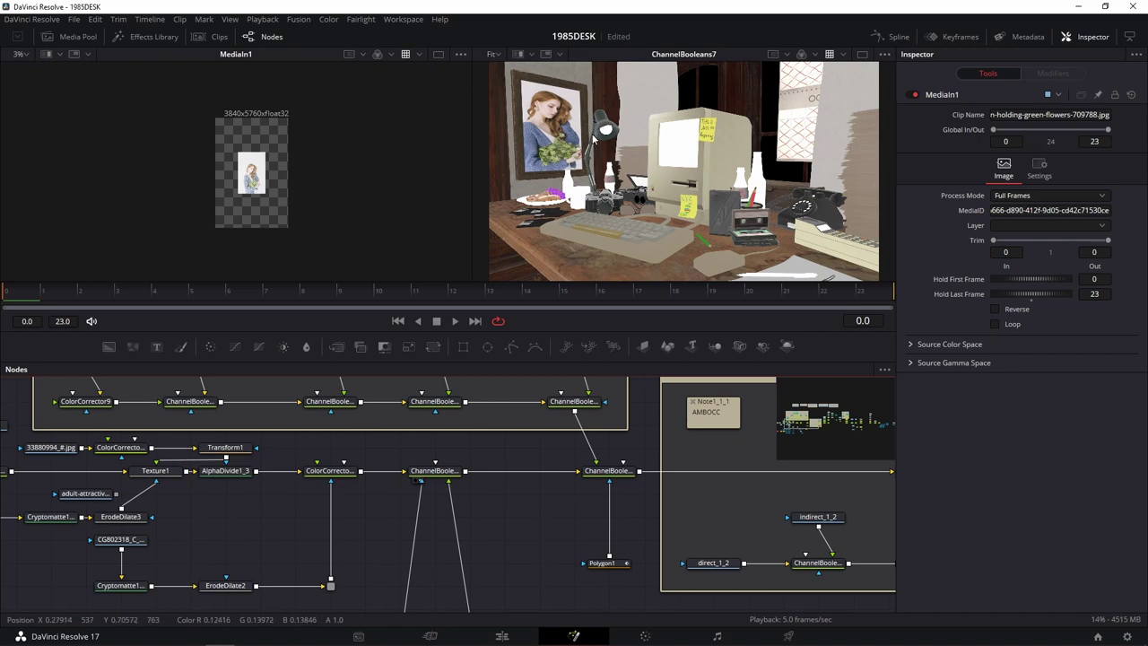
{"action": "scroll", "coordinate": [672, 467], "scroll_direction": "right", "scroll_amount": 5}
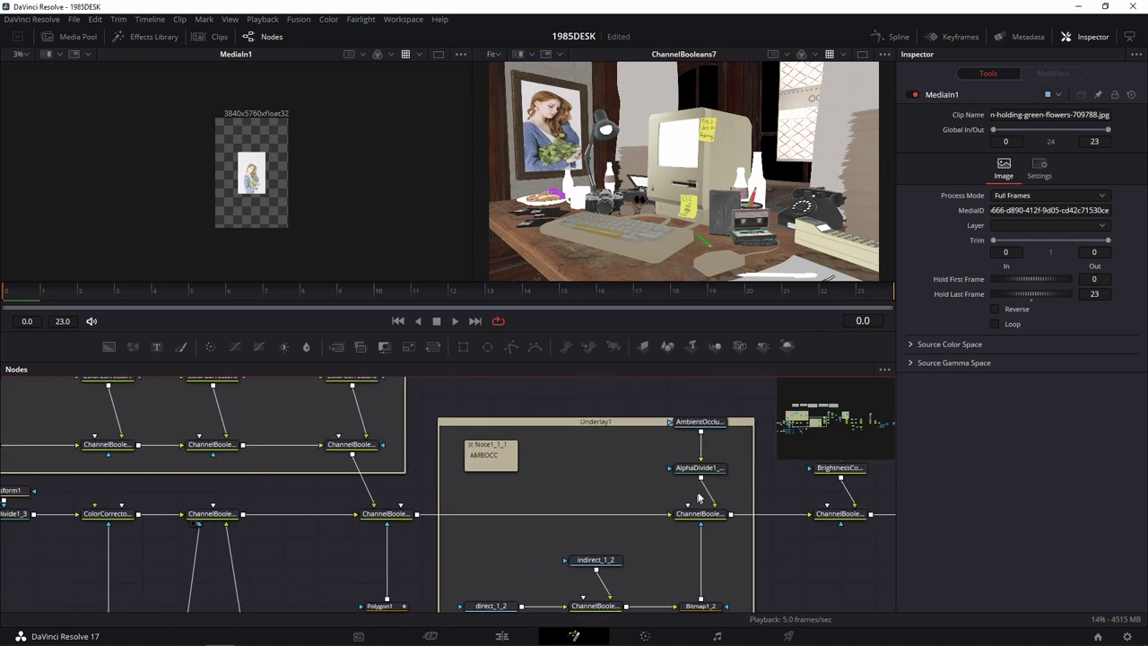
{"action": "left_click_drag", "start_coordinate": [632, 418], "coordinate": [632, 395]}
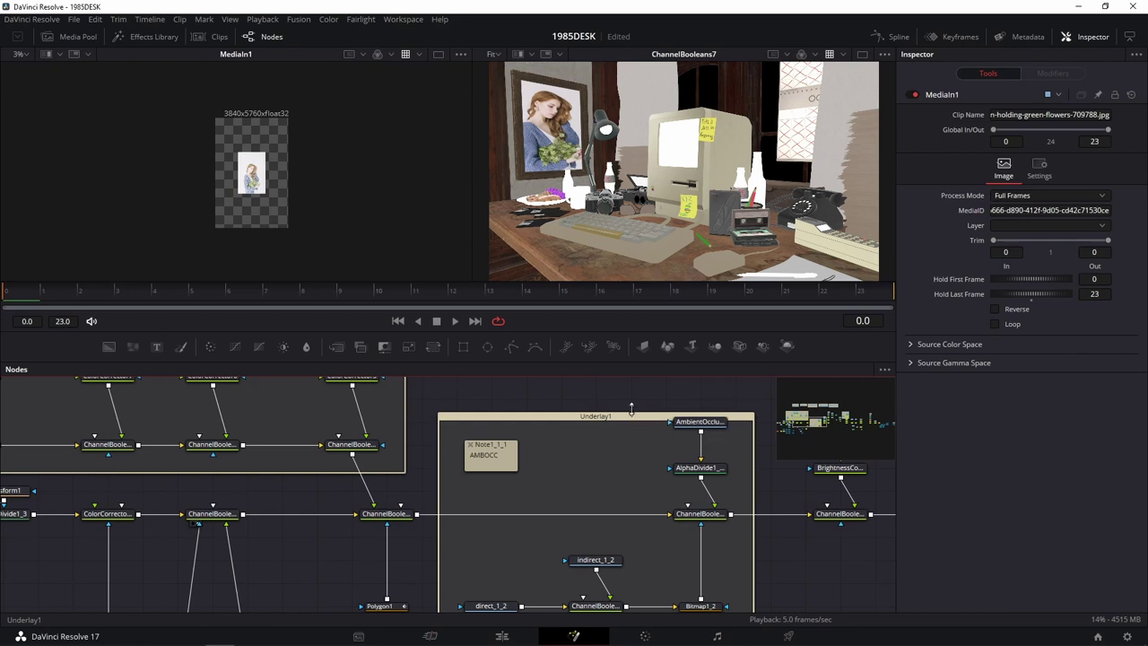
Step: Check the graded ChannelBooleans5_2 result, then show VectorMotionBlur1's final render
{"action": "left_click_drag", "start_coordinate": [820, 568], "coordinate": [526, 487]}
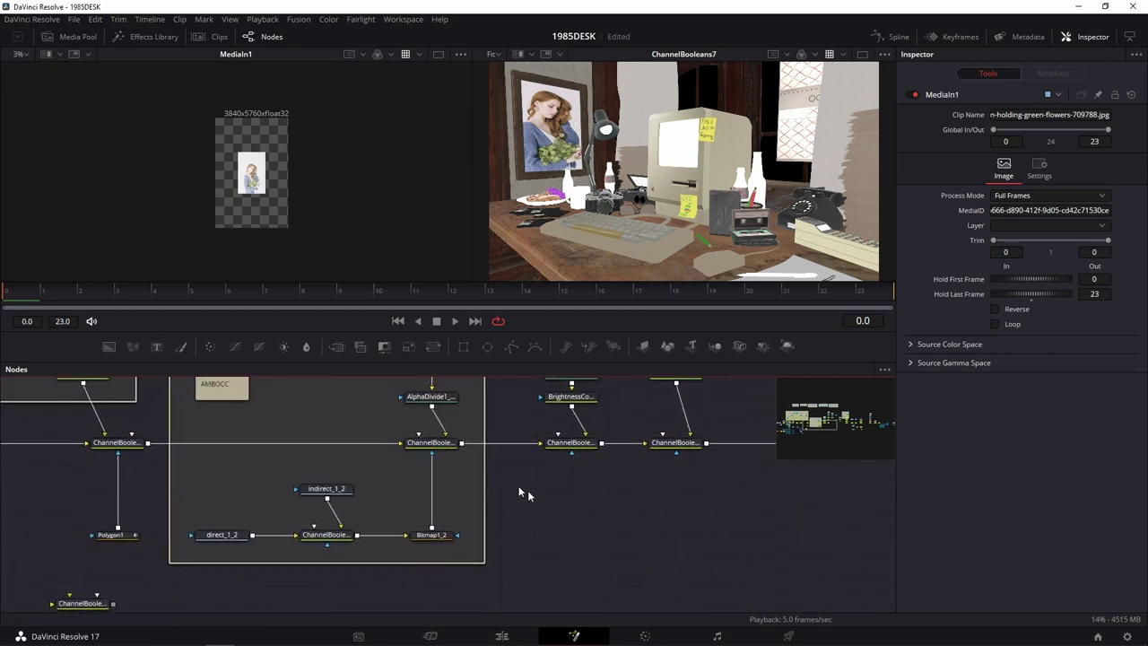
{"action": "left_click", "coordinate": [438, 448]}
{"action": "key", "text": "2"}
{"action": "scroll", "coordinate": [615, 500], "scroll_direction": "right", "scroll_amount": 6}
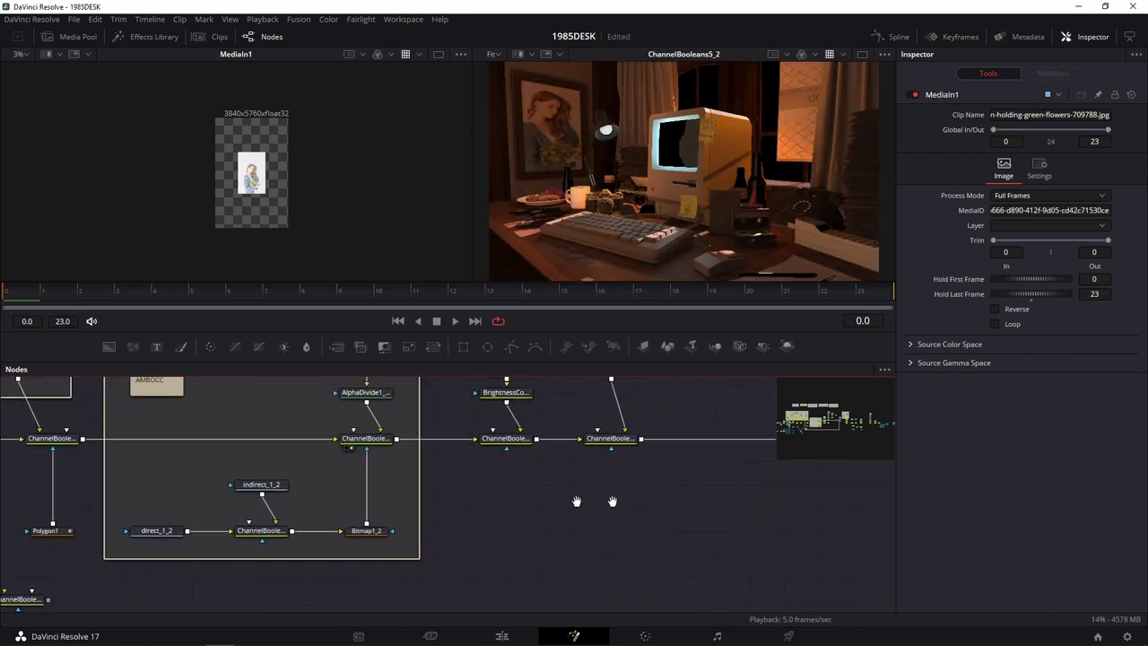
{"action": "scroll", "coordinate": [724, 529], "scroll_direction": "right", "scroll_amount": 5}
{"action": "scroll", "coordinate": [686, 518], "scroll_direction": "right", "scroll_amount": 3}
{"action": "scroll", "coordinate": [628, 518], "scroll_direction": "right", "scroll_amount": 4}
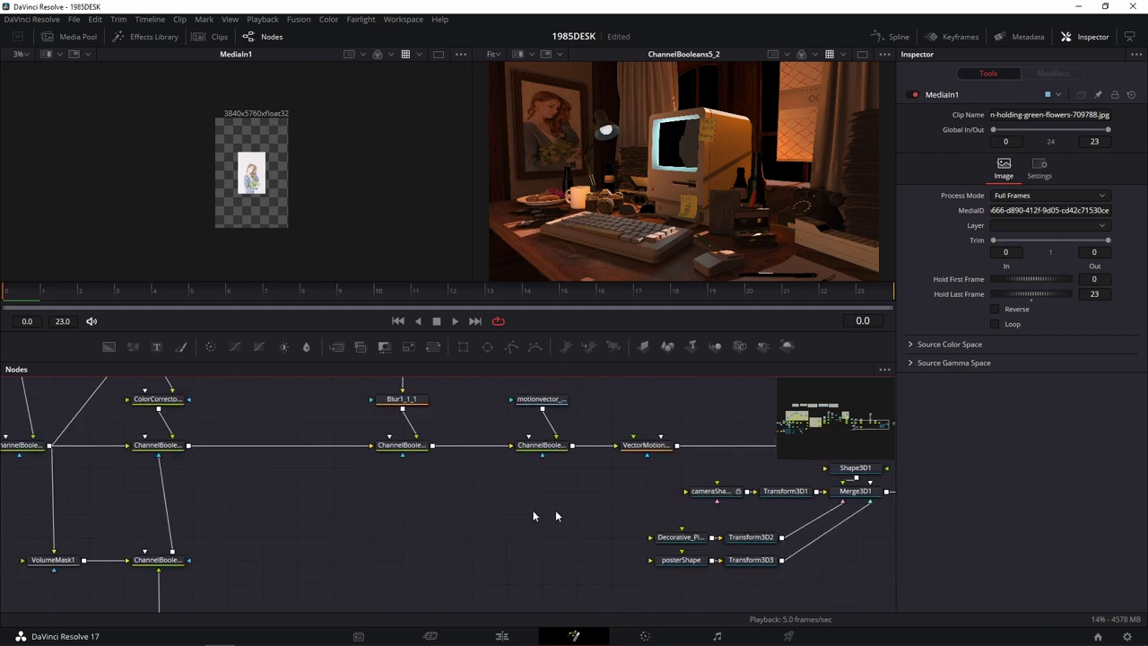
{"action": "scroll", "coordinate": [556, 516], "scroll_direction": "right", "scroll_amount": 4}
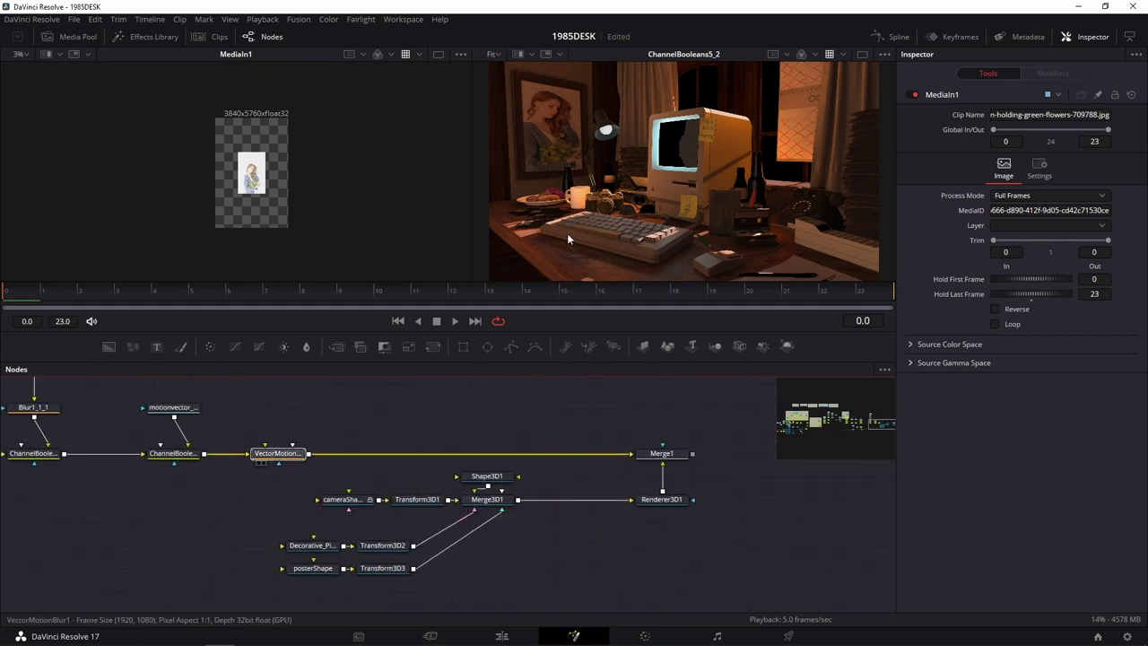
{"action": "left_click_drag", "start_coordinate": [269, 452], "coordinate": [568, 232]}
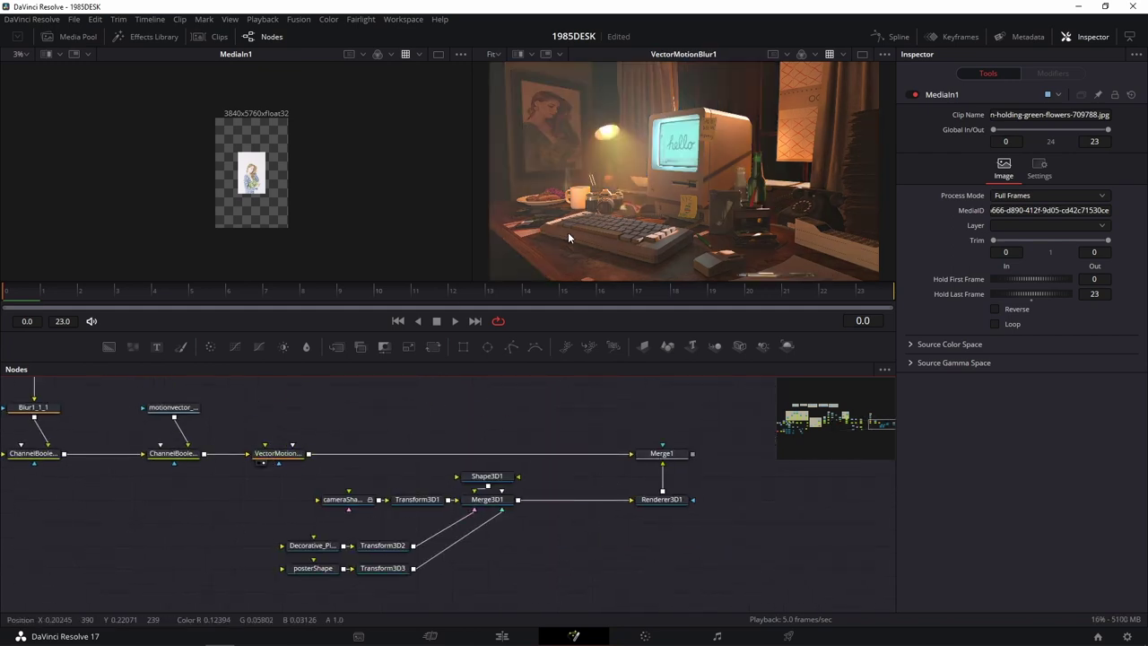
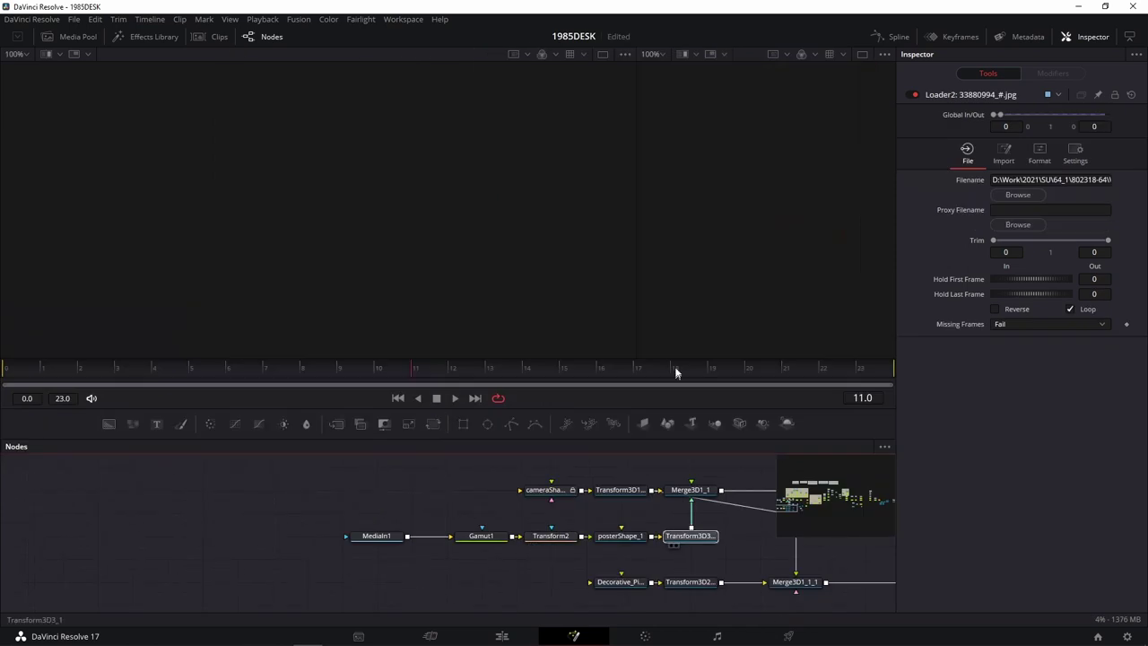
Step: Route the 33880994 poster Loader into Gamut1 and re-enable Transform2
{"action": "left_click_drag", "start_coordinate": [482, 538], "coordinate": [481, 536]}
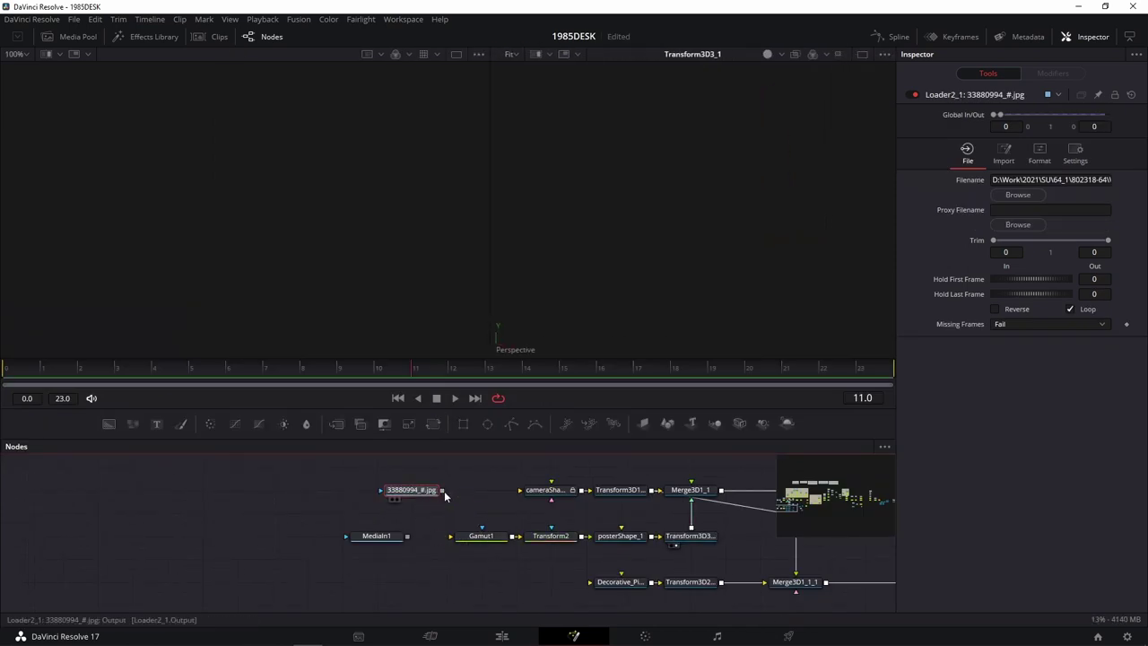
{"action": "left_click", "coordinate": [551, 535]}
{"action": "left_click", "coordinate": [914, 96]}
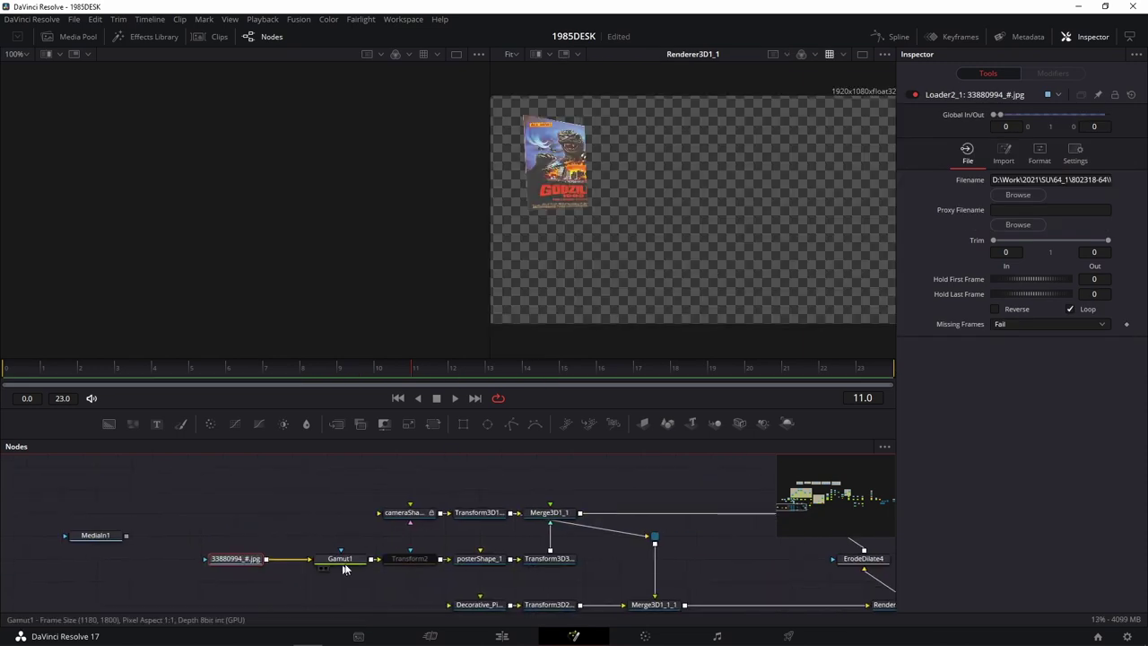
{"action": "left_click", "coordinate": [339, 558]}
{"action": "left_click", "coordinate": [416, 560]}
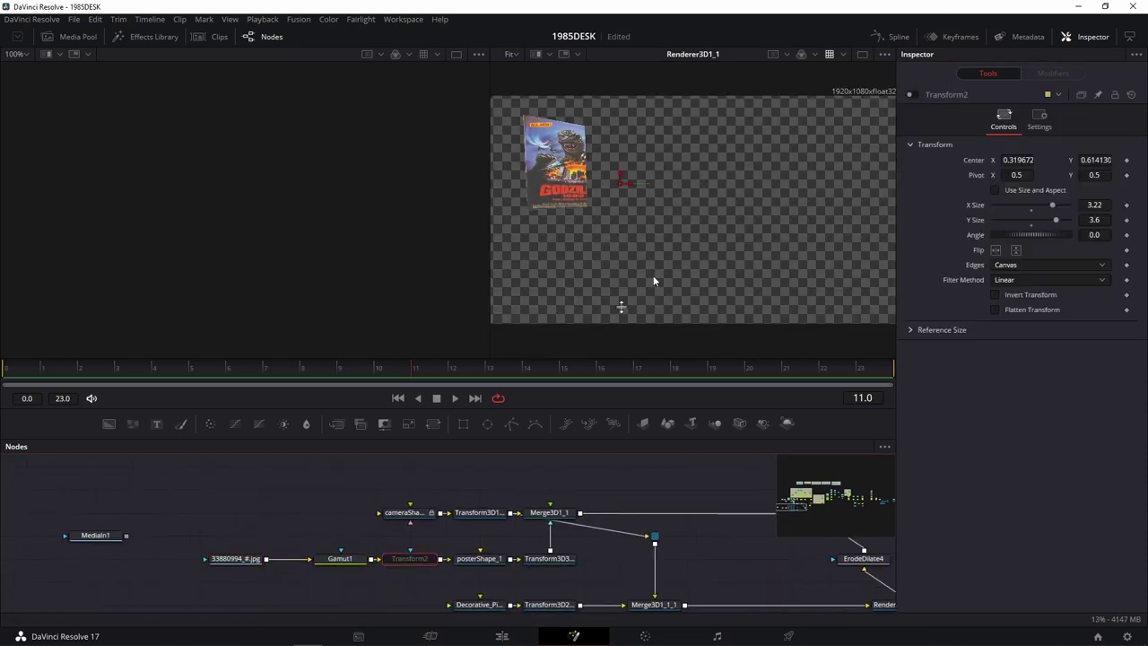
{"action": "key", "text": "ctrl+p"}
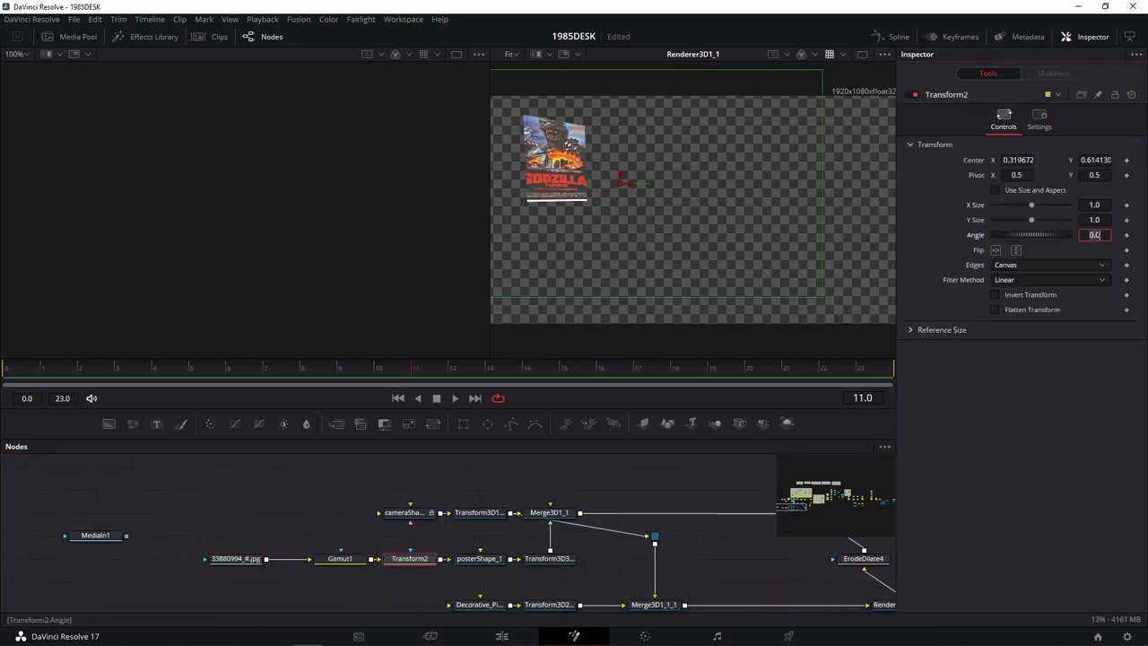
Step: Size the poster to X 0.69, Y 1.008, centred at 0.342672, 0.49913 in Transform2
{"action": "mouse_move", "coordinate": [1031, 205]}
{"action": "left_mouse_down"}
{"action": "mouse_move", "coordinate": [1020, 205]}
{"action": "mouse_move", "coordinate": [1028, 219]}
{"action": "left_mouse_up"}
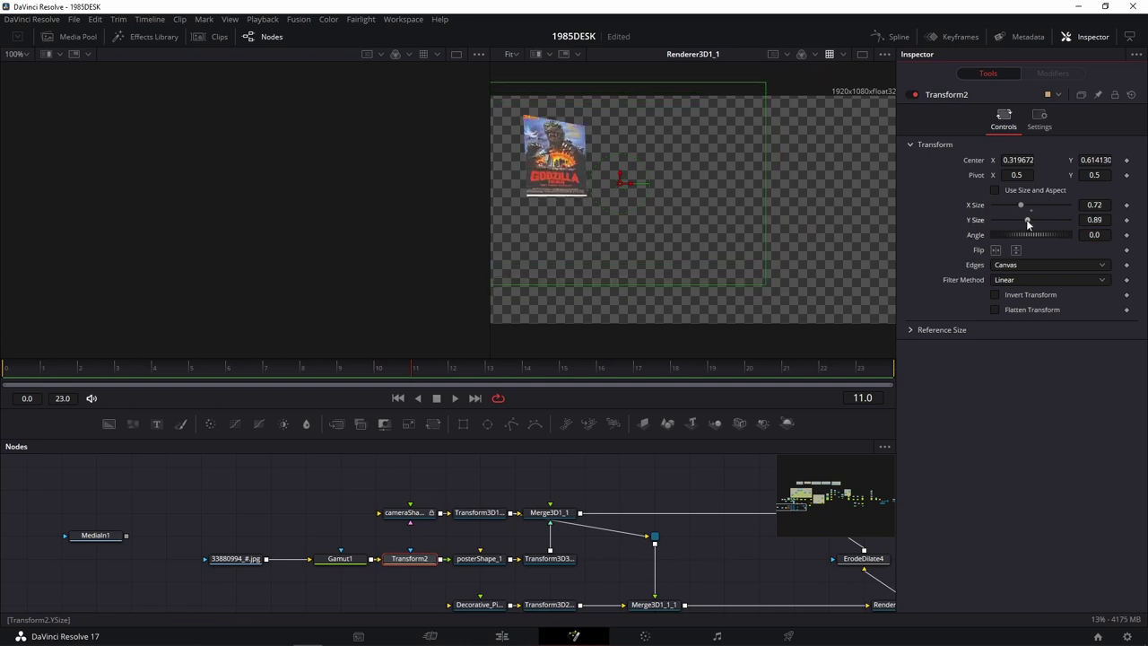
{"action": "mouse_move", "coordinate": [1042, 170]}
{"action": "left_mouse_down"}
{"action": "mouse_move", "coordinate": [1045, 249]}
{"action": "mouse_move", "coordinate": [1035, 220]}
{"action": "left_mouse_up"}
{"action": "left_click_drag", "start_coordinate": [1094, 160], "coordinate": [1089, 160]}
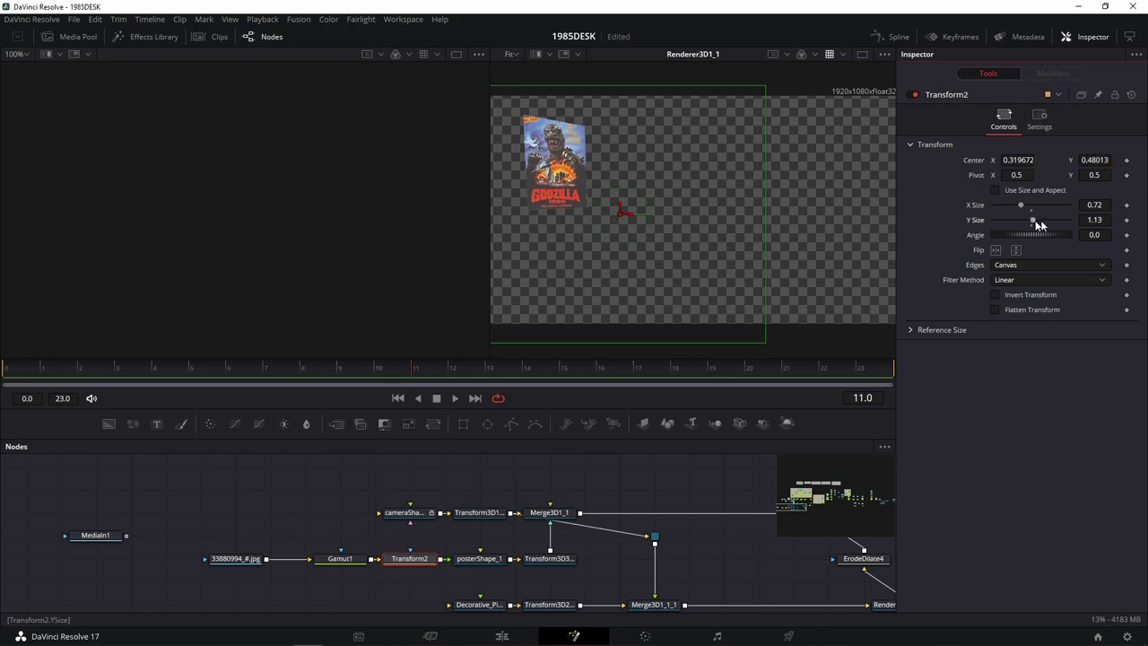
{"action": "left_click_drag", "start_coordinate": [1033, 219], "coordinate": [1019, 204]}
Step: Load ChannelBooleans7's output into the right viewer
{"action": "scroll", "coordinate": [464, 555], "scroll_direction": "down", "scroll_amount": 5}
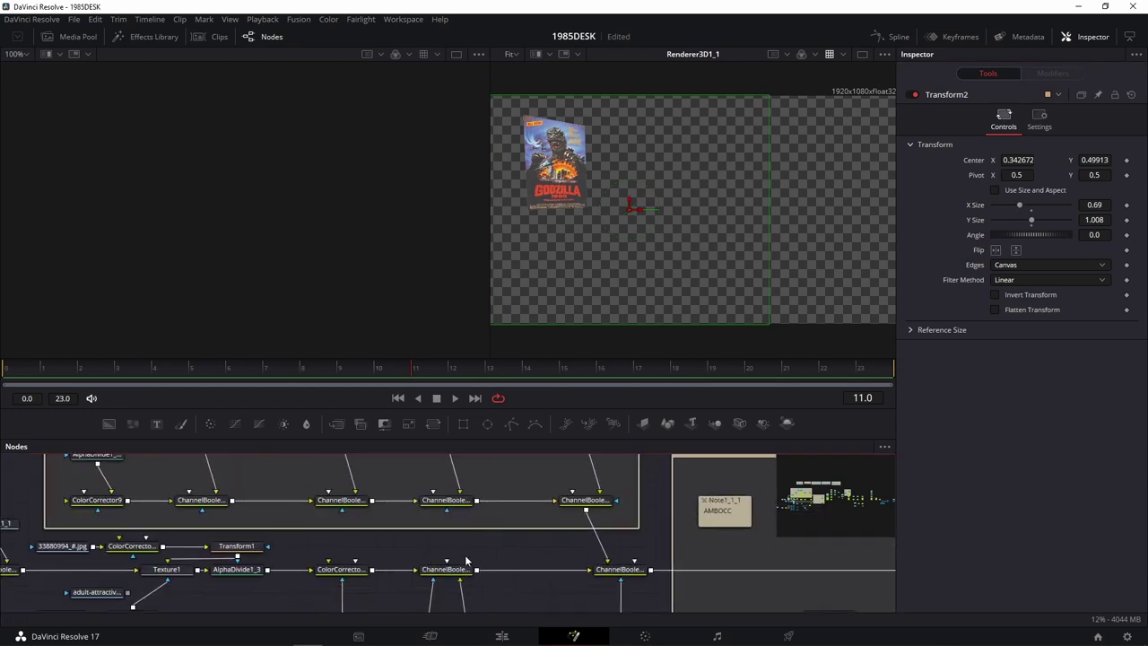
{"action": "scroll", "coordinate": [538, 538], "scroll_direction": "down", "scroll_amount": 2}
{"action": "left_click", "coordinate": [453, 541]}
{"action": "scroll", "coordinate": [547, 574], "scroll_direction": "down", "scroll_amount": 3}
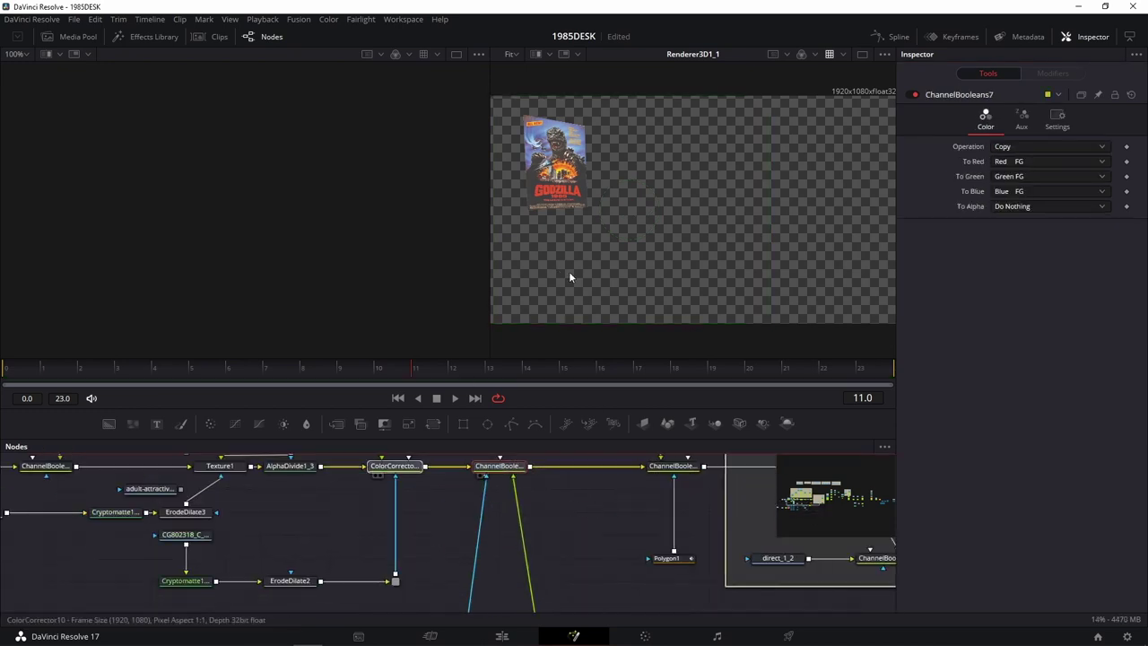
{"action": "key", "text": "2"}
{"action": "scroll", "coordinate": [607, 200], "scroll_direction": "up", "scroll_amount": 10}
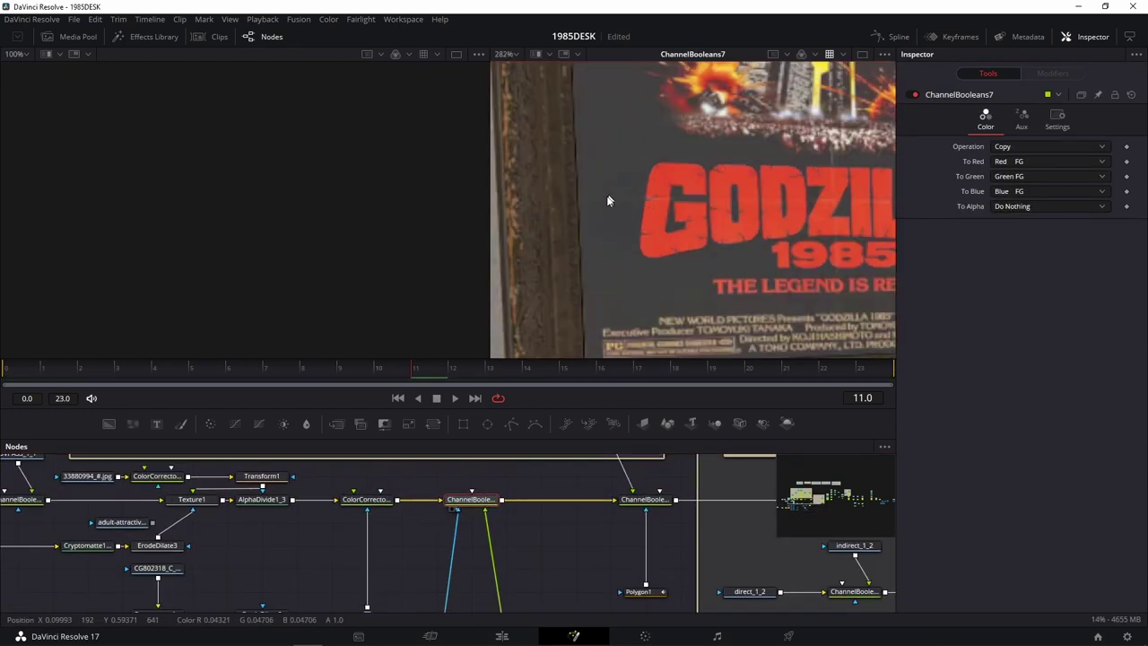
{"action": "scroll", "coordinate": [538, 538], "scroll_direction": "down", "scroll_amount": 3}
Step: Check the ErodeDilate4 and Transform2 settings
{"action": "left_click", "coordinate": [428, 528]}
{"action": "scroll", "coordinate": [807, 341], "scroll_direction": "down", "scroll_amount": 5}
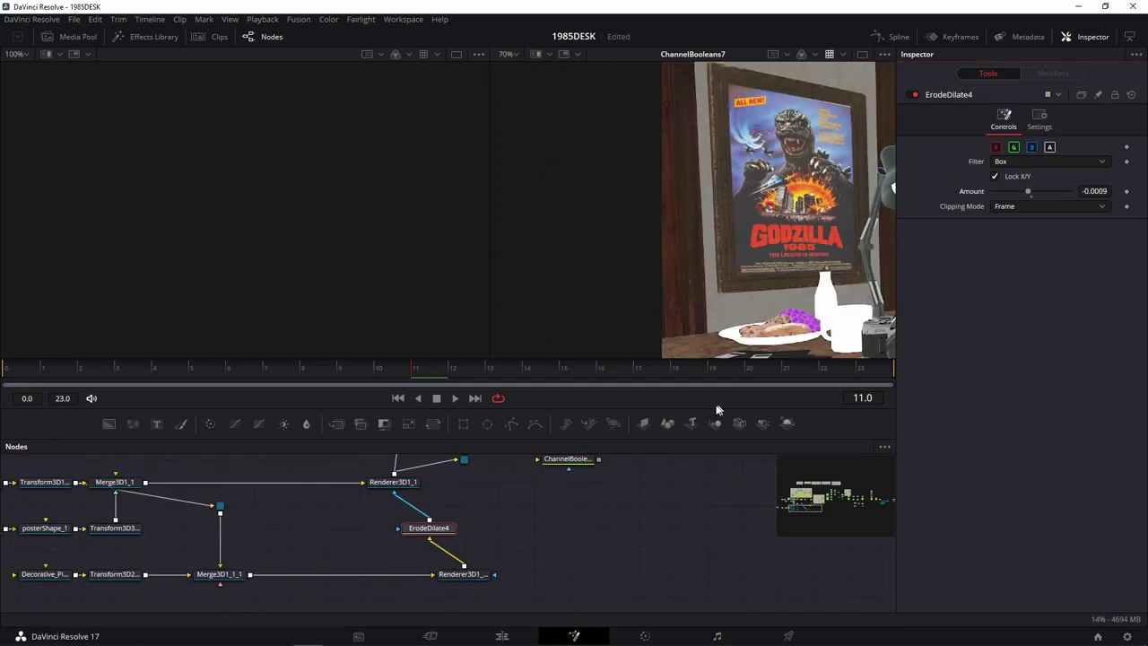
{"action": "scroll", "coordinate": [538, 520], "scroll_direction": "up", "scroll_amount": 3}
{"action": "left_click", "coordinate": [328, 484]}
{"action": "scroll", "coordinate": [717, 224], "scroll_direction": "down", "scroll_amount": 2}
{"action": "scroll", "coordinate": [378, 522], "scroll_direction": "down", "scroll_amount": 3}
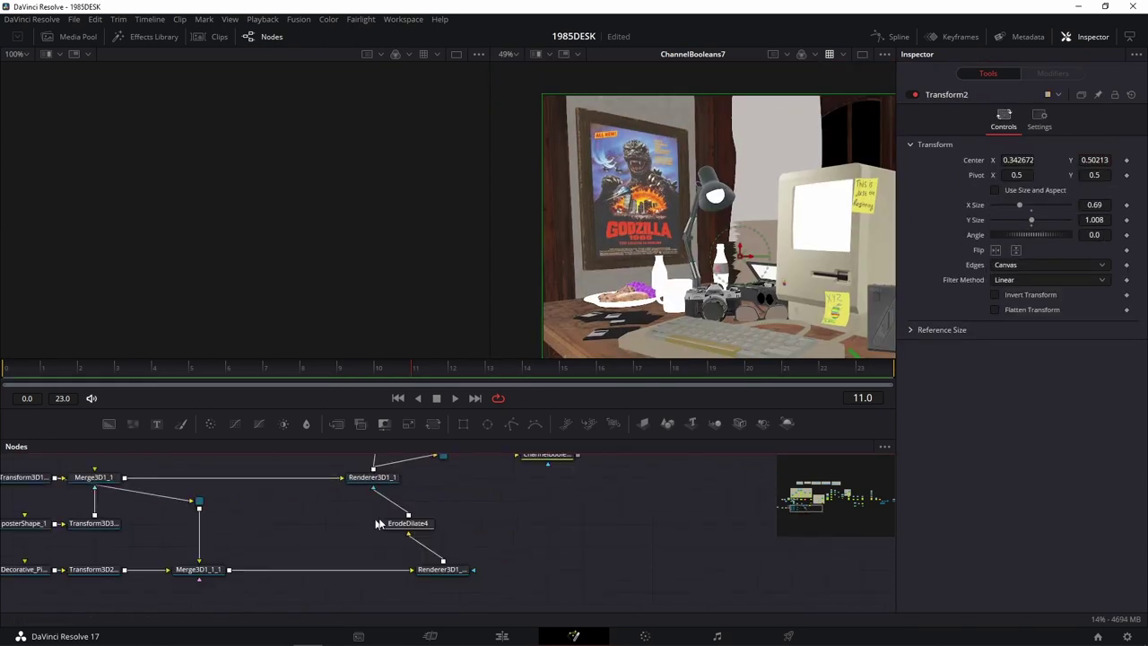
{"action": "scroll", "coordinate": [378, 523], "scroll_direction": "down", "scroll_amount": 2}
{"action": "left_click", "coordinate": [346, 520]}
{"action": "scroll", "coordinate": [765, 257], "scroll_direction": "down", "scroll_amount": 1}
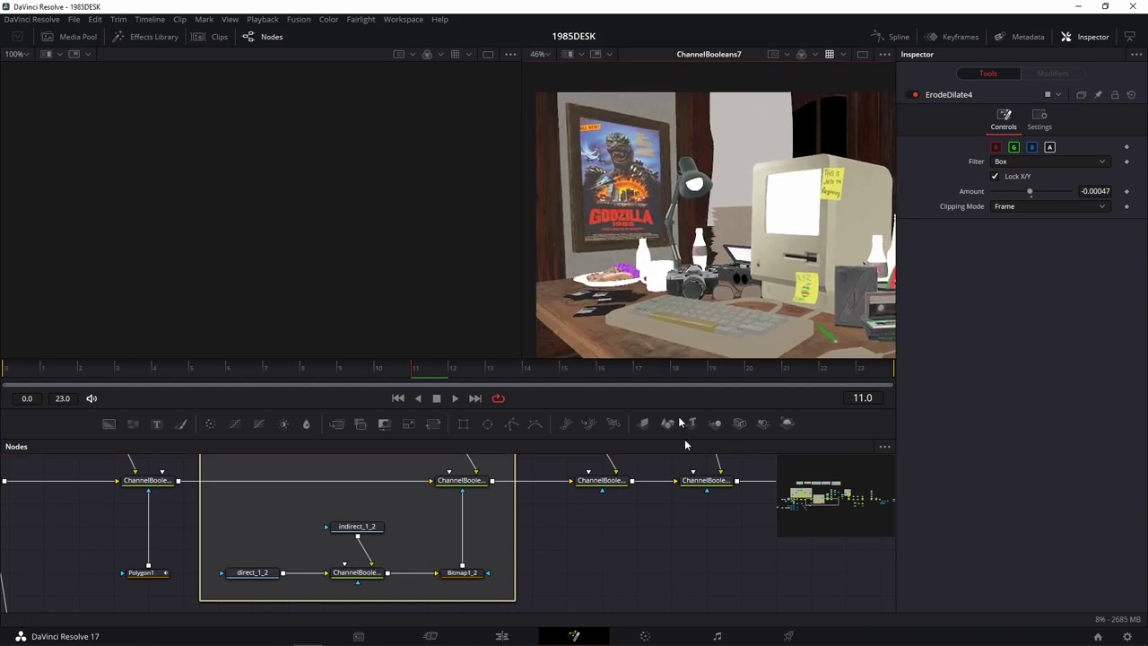
{"action": "scroll", "coordinate": [703, 548], "scroll_direction": "down", "scroll_amount": 2}
Step: Connect the cyan mask wire to ChannelBooleans4's mask input
{"action": "left_click_drag", "start_coordinate": [703, 548], "coordinate": [497, 609]}
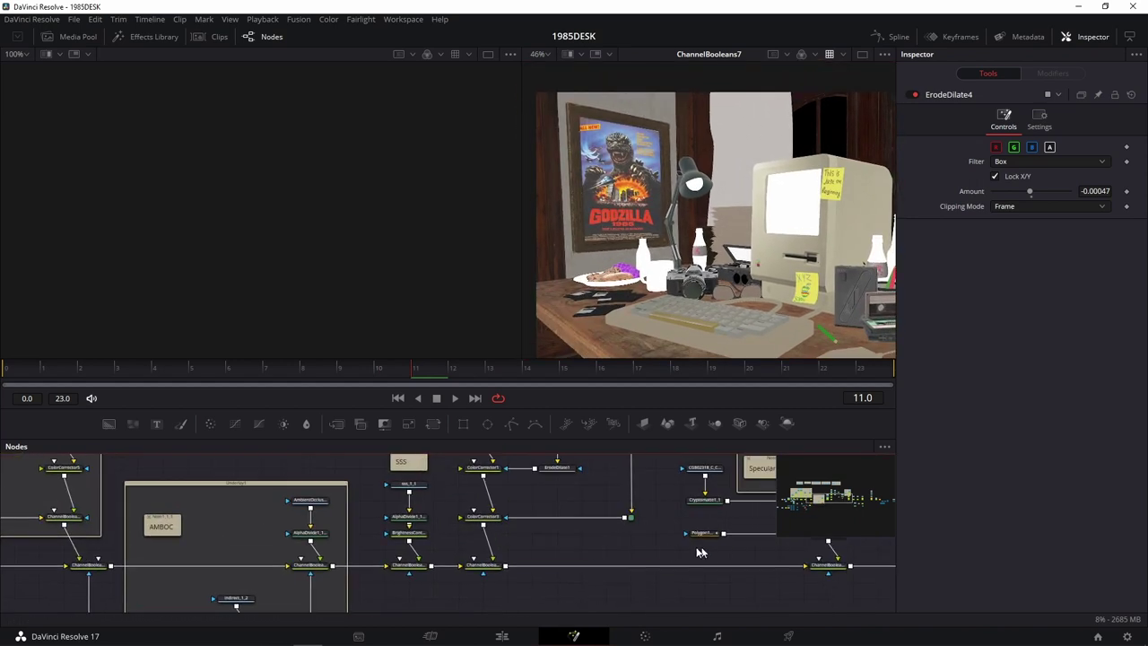
{"action": "left_click", "coordinate": [778, 495]}
{"action": "left_click_drag", "start_coordinate": [740, 507], "coordinate": [504, 439]}
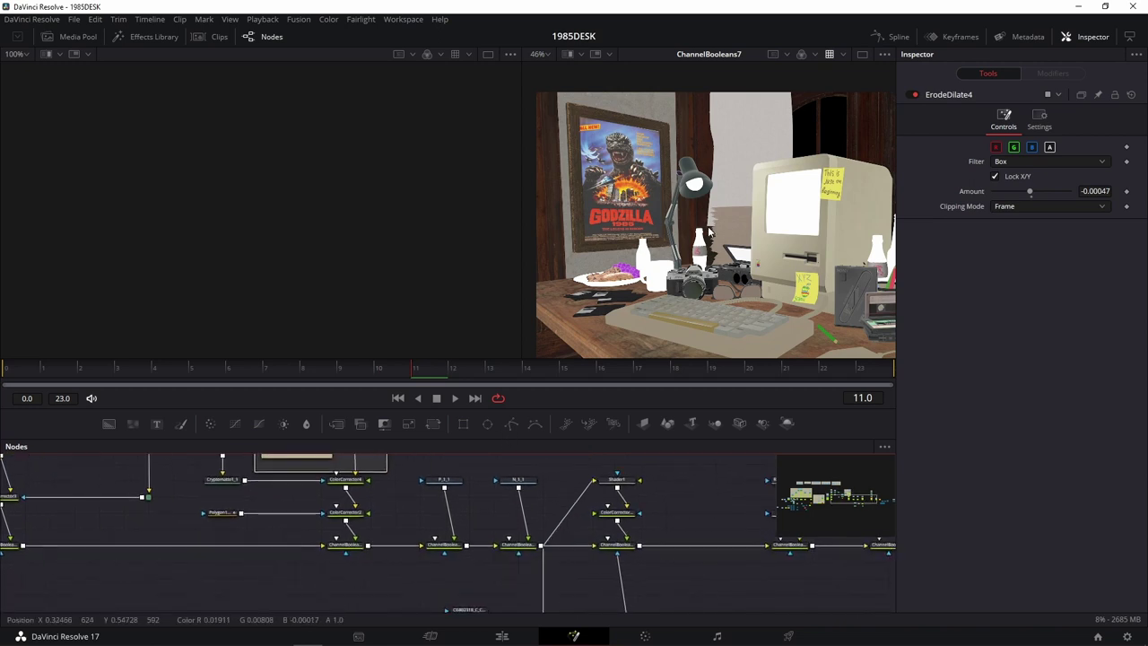
{"action": "mouse_move", "coordinate": [172, 532]}
{"action": "left_mouse_down"}
{"action": "mouse_move", "coordinate": [325, 636]}
{"action": "mouse_move", "coordinate": [313, 585]}
{"action": "left_mouse_up"}
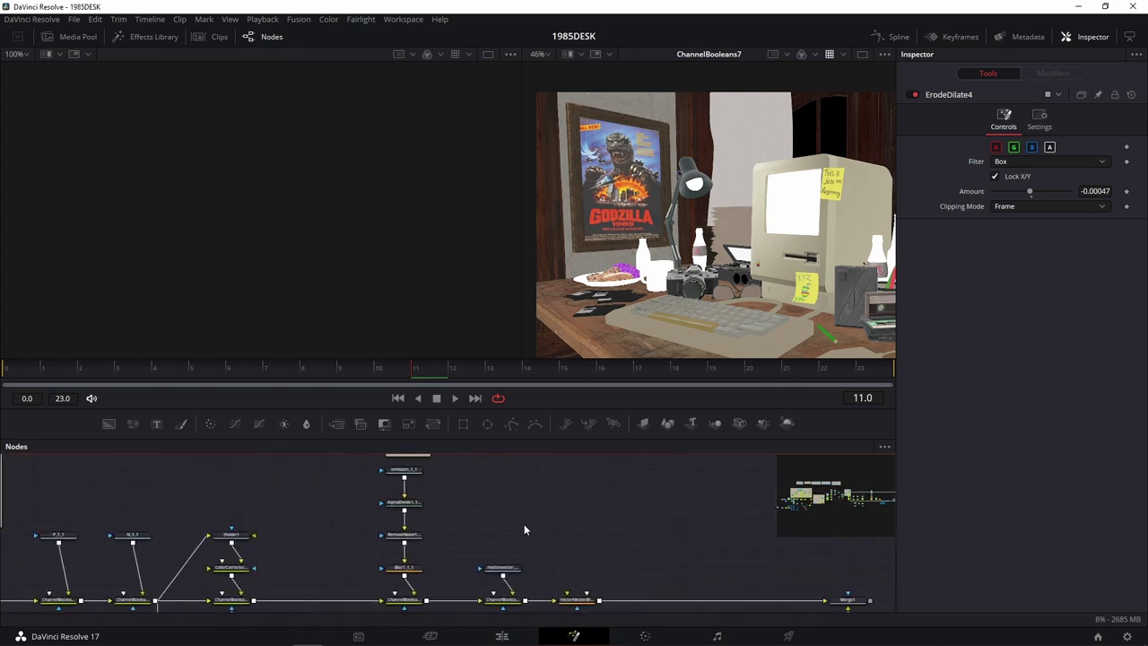
{"action": "left_click_drag", "start_coordinate": [524, 529], "coordinate": [674, 480]}
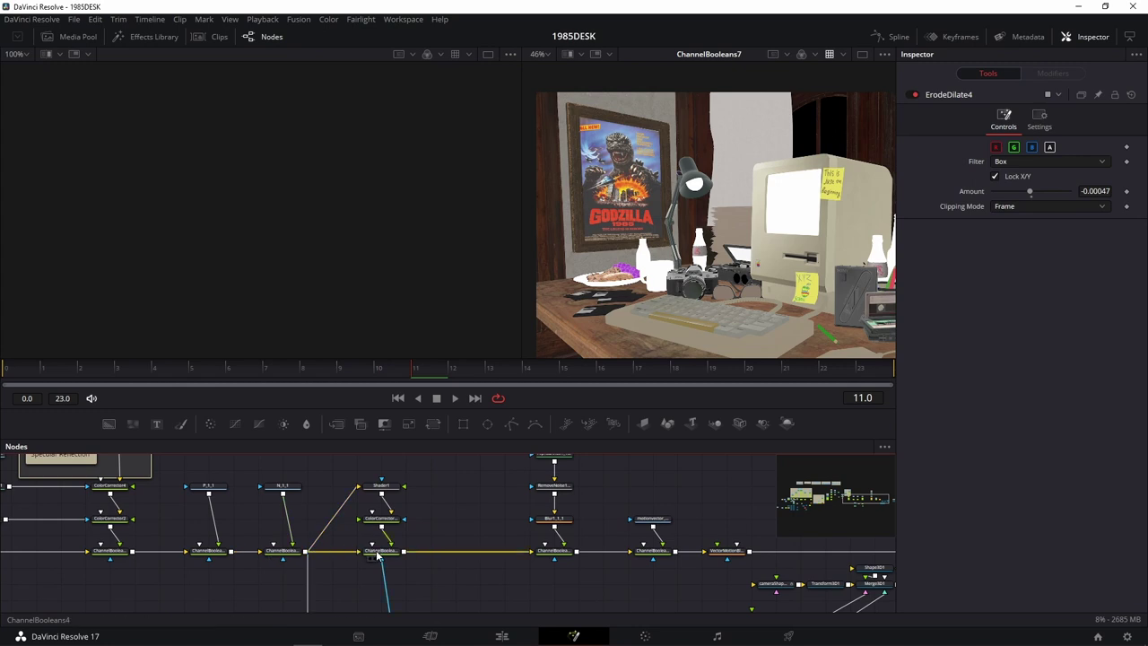
{"action": "left_click_drag", "start_coordinate": [378, 555], "coordinate": [381, 558]}
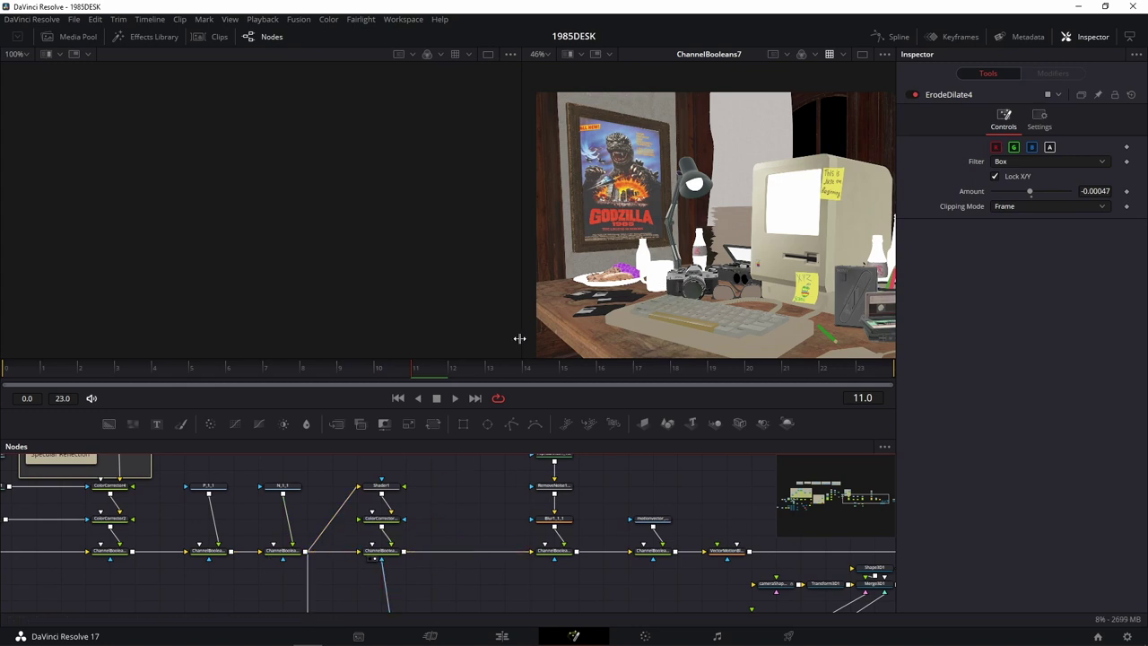
Step: Widen the composite viewer and bring ColorCorrector2 and ColorCorrector13 into view
{"action": "left_click_drag", "start_coordinate": [519, 338], "coordinate": [412, 328]}
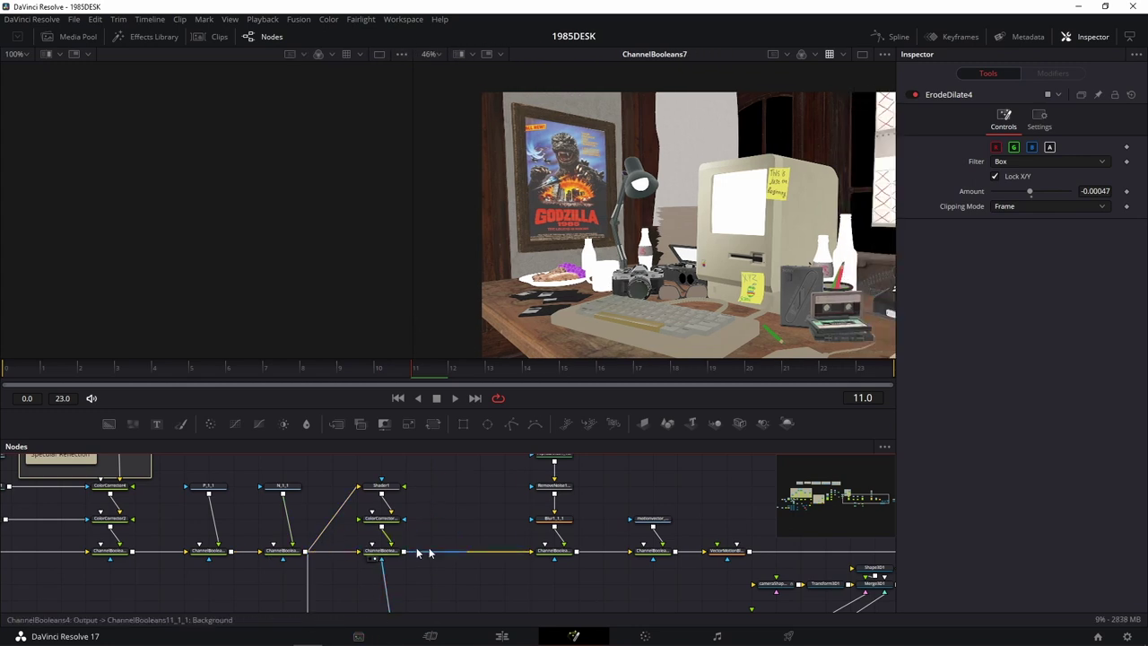
{"action": "scroll", "coordinate": [429, 552], "scroll_direction": "up", "scroll_amount": 3}
{"action": "scroll", "coordinate": [257, 499], "scroll_direction": "up", "scroll_amount": 3}
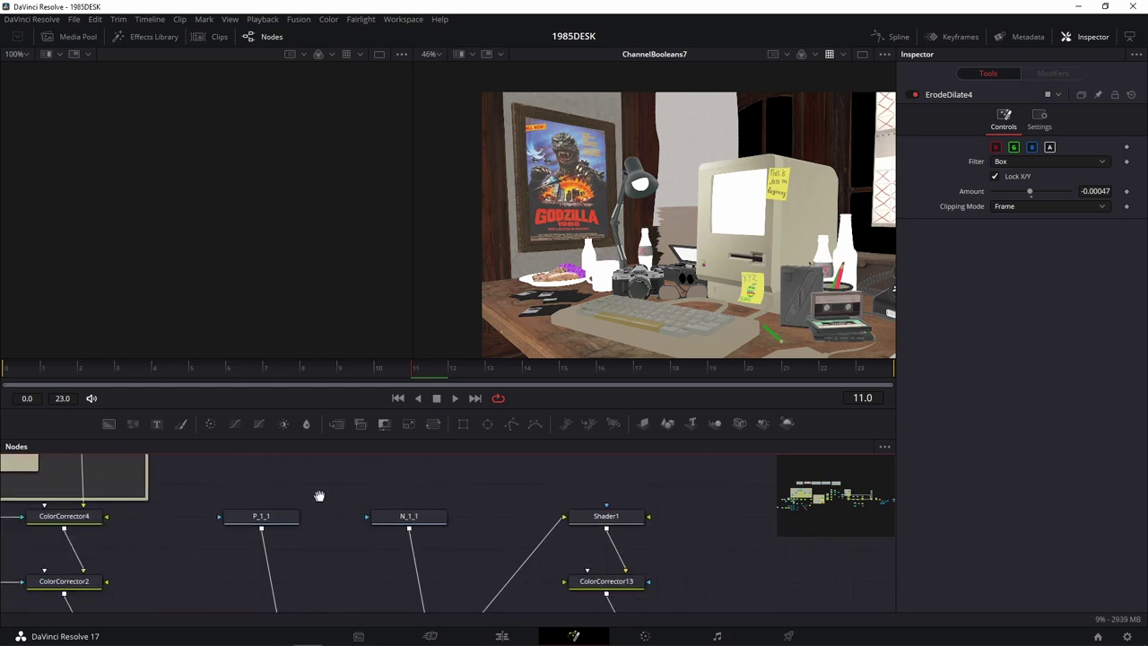
{"action": "left_click_drag", "start_coordinate": [319, 495], "coordinate": [337, 497]}
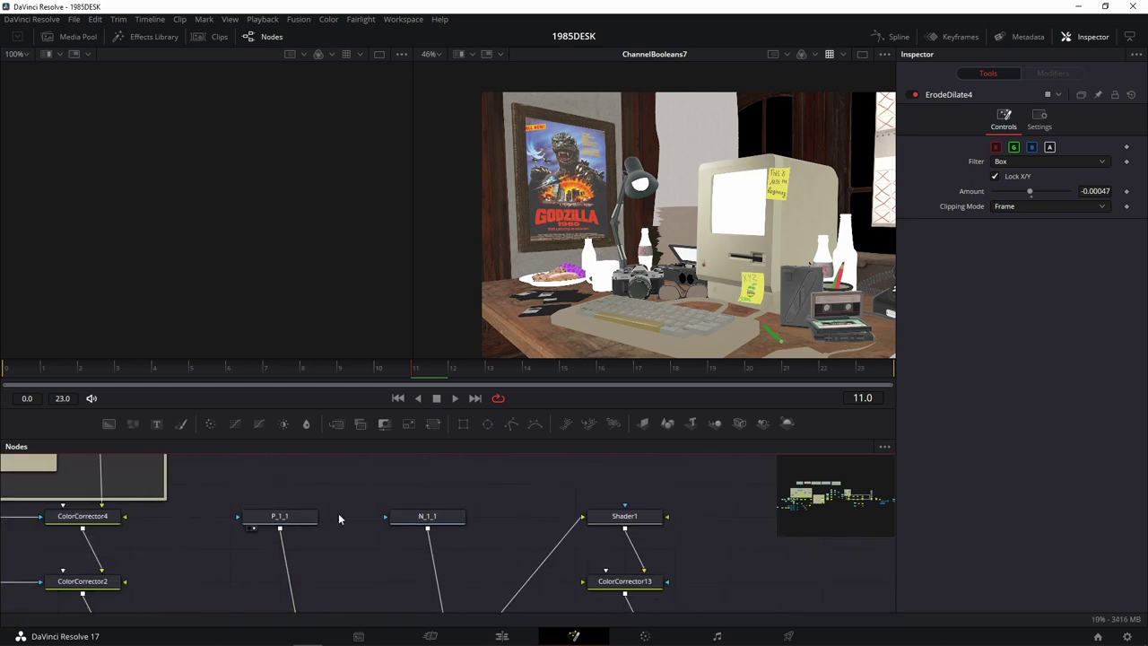
{"action": "scroll", "coordinate": [422, 469], "scroll_direction": "up", "scroll_amount": 1}
{"action": "left_click_drag", "start_coordinate": [378, 500], "coordinate": [480, 460]}
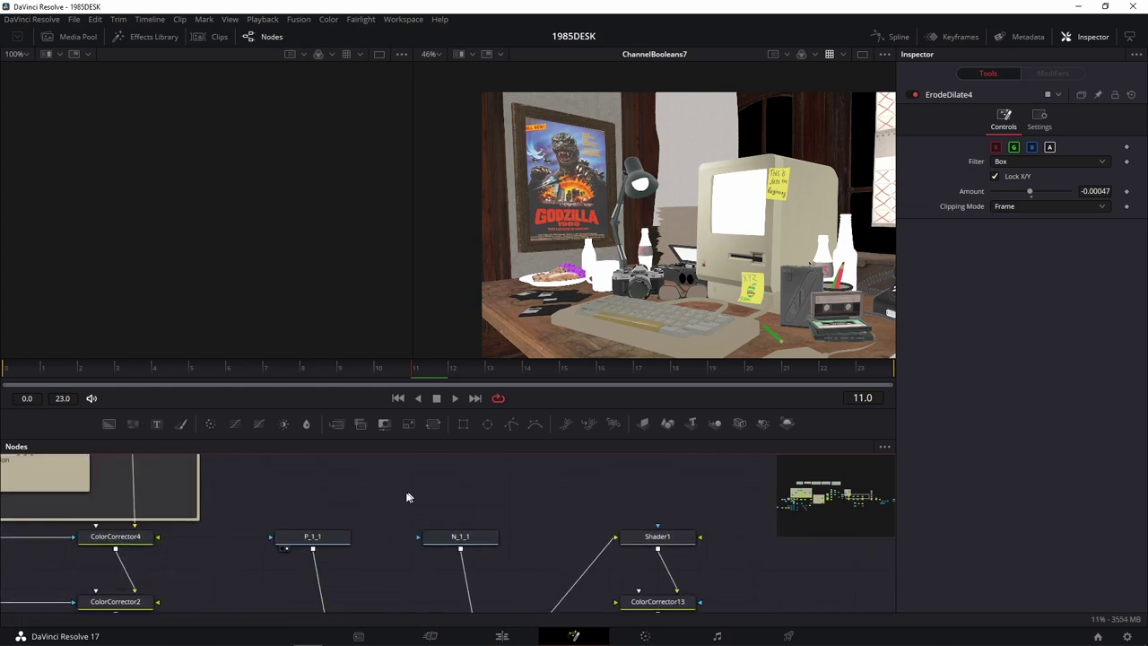
Step: View the P_1_1 position pass and the N_1_1 normals pass in the right viewer
{"action": "left_click", "coordinate": [399, 488]}
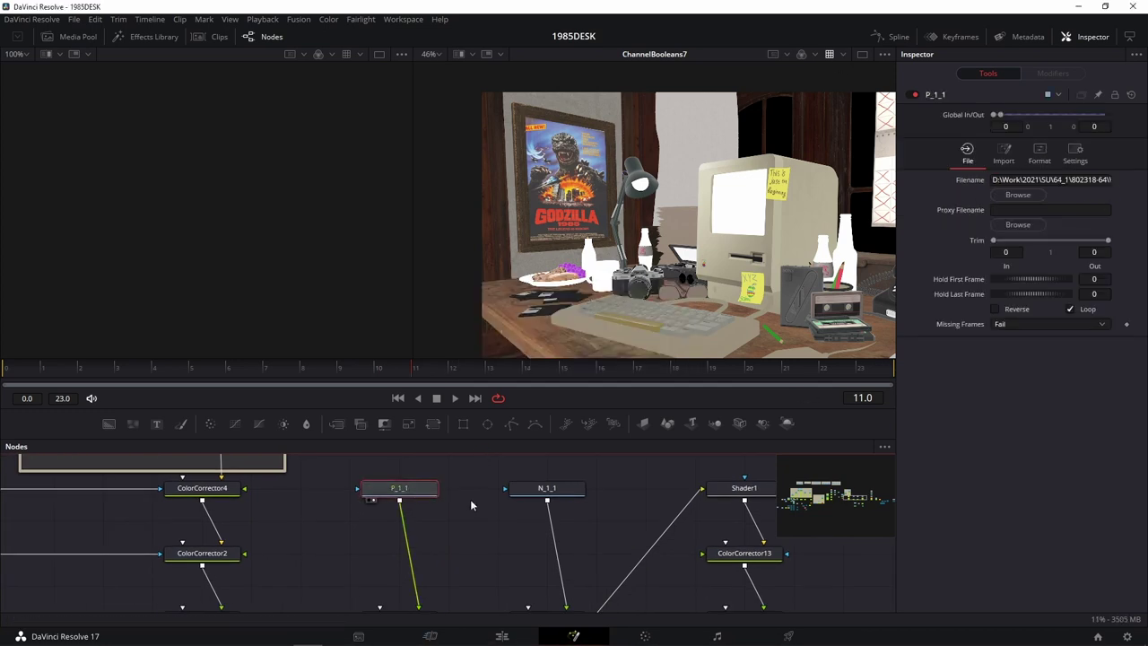
{"action": "key", "text": "2"}
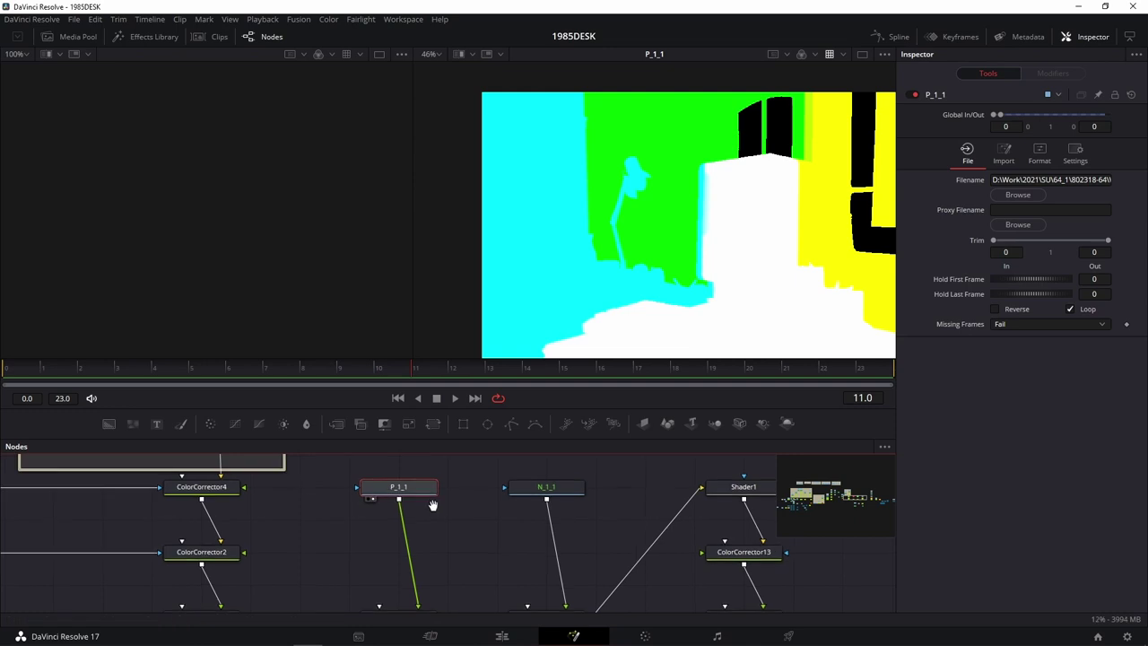
{"action": "left_click_drag", "start_coordinate": [432, 505], "coordinate": [381, 487]}
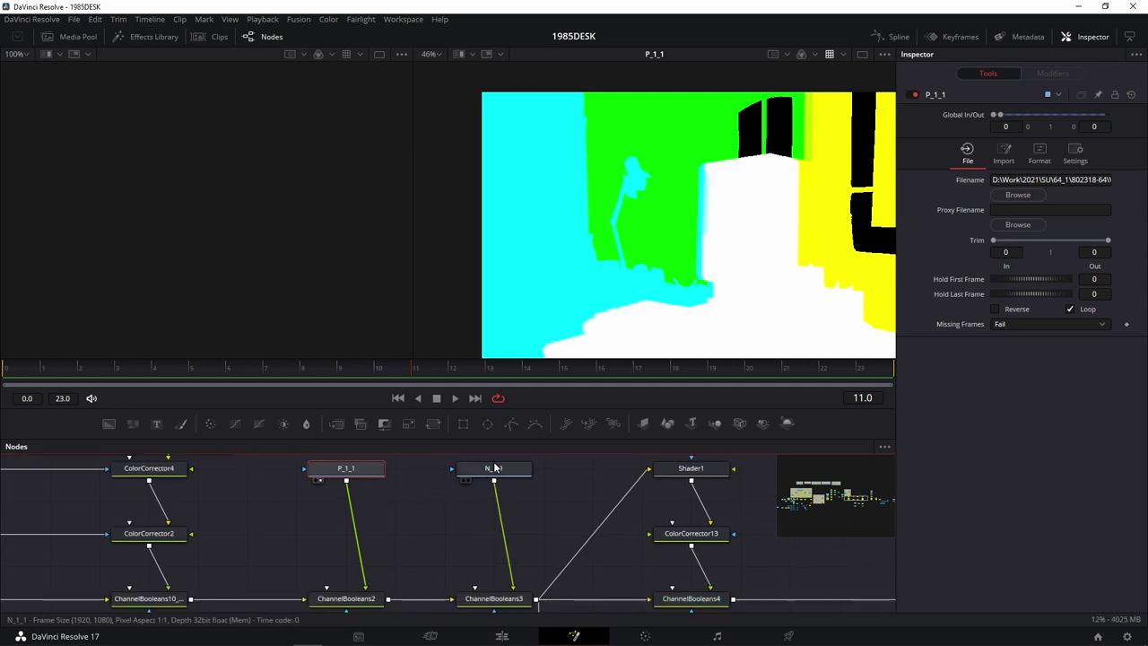
{"action": "key", "text": "2"}
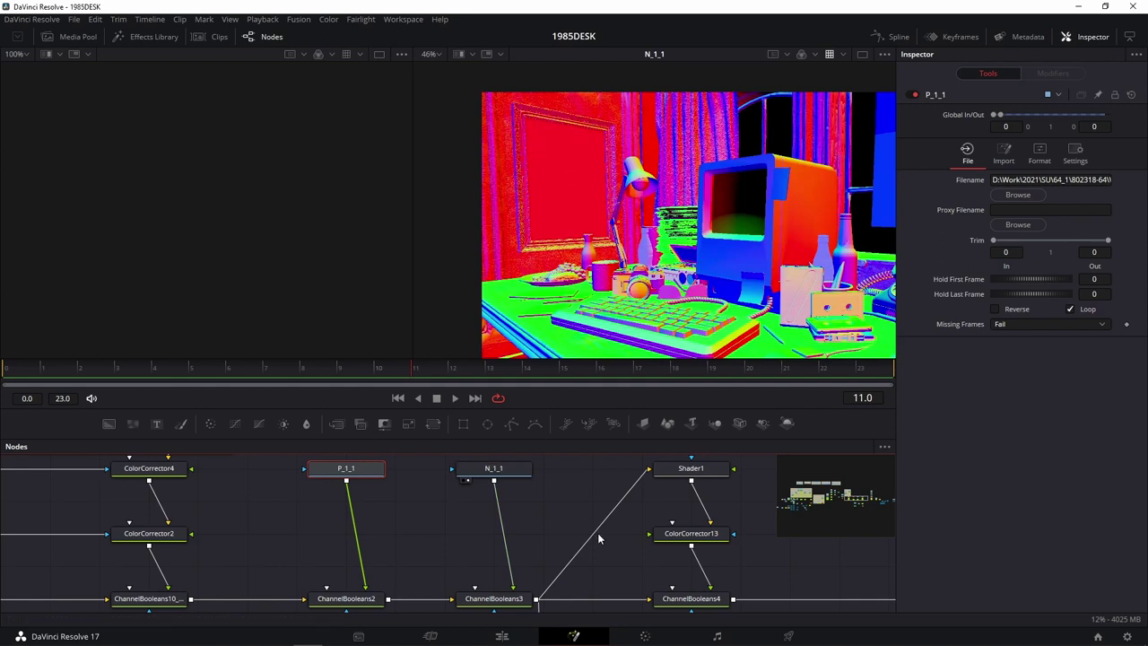
Step: Display the Shader1 greyscale lighting pass in the right viewer
{"action": "left_click_drag", "start_coordinate": [535, 497], "coordinate": [440, 528]}
{"action": "key", "text": "2"}
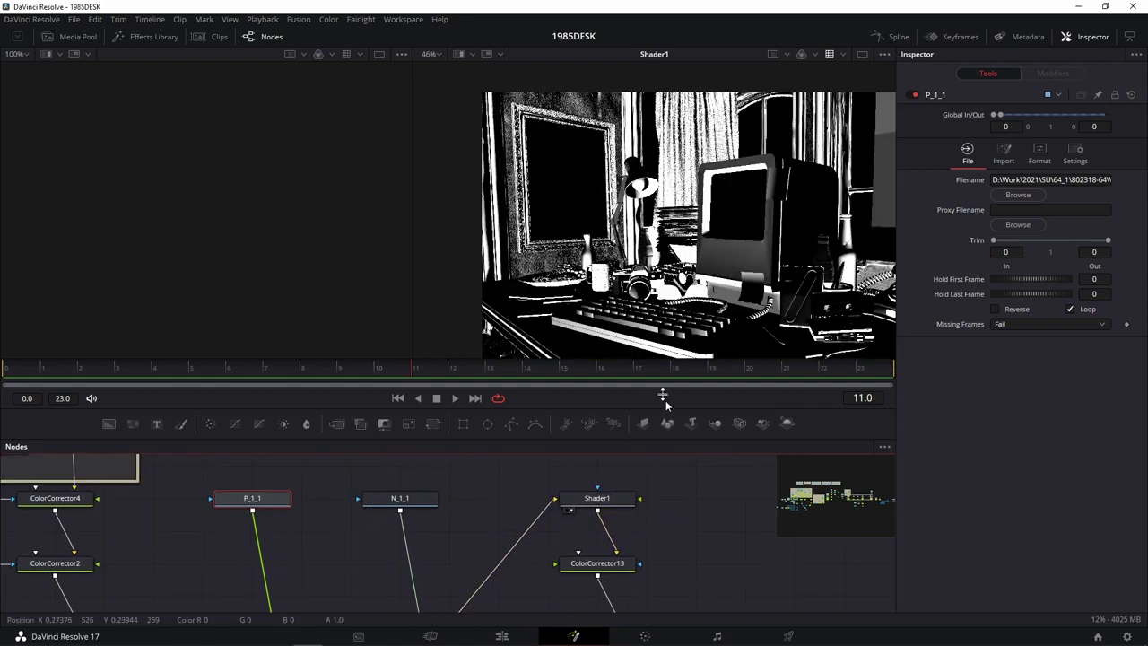
{"action": "left_click_drag", "start_coordinate": [659, 543], "coordinate": [644, 540]}
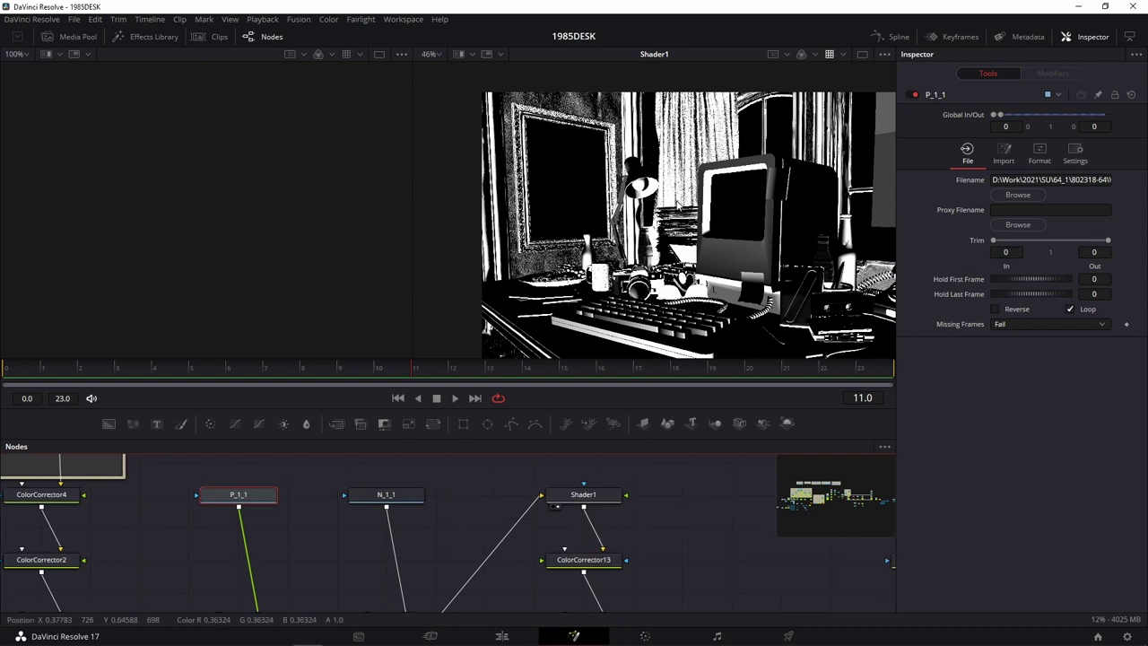
{"action": "left_click_drag", "start_coordinate": [660, 553], "coordinate": [622, 514]}
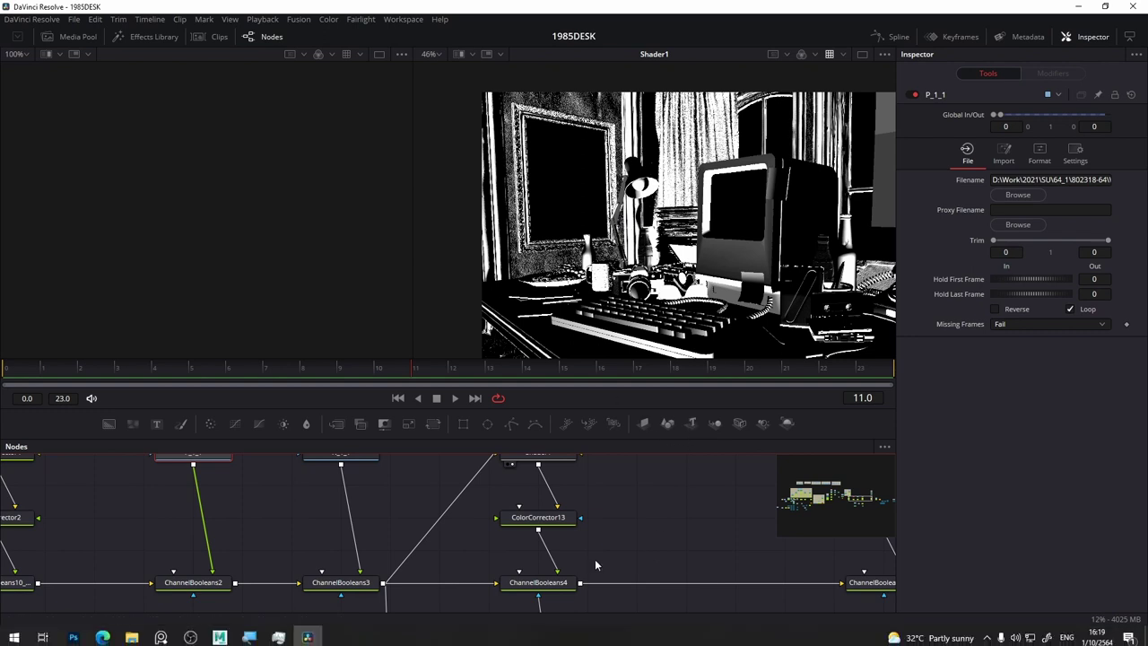
Step: View ChannelBooleans4's result and toggle it off and on to compare the lighting
{"action": "scroll", "coordinate": [610, 529], "scroll_direction": "down", "scroll_amount": 3}
{"action": "left_click_drag", "start_coordinate": [544, 544], "coordinate": [688, 164]}
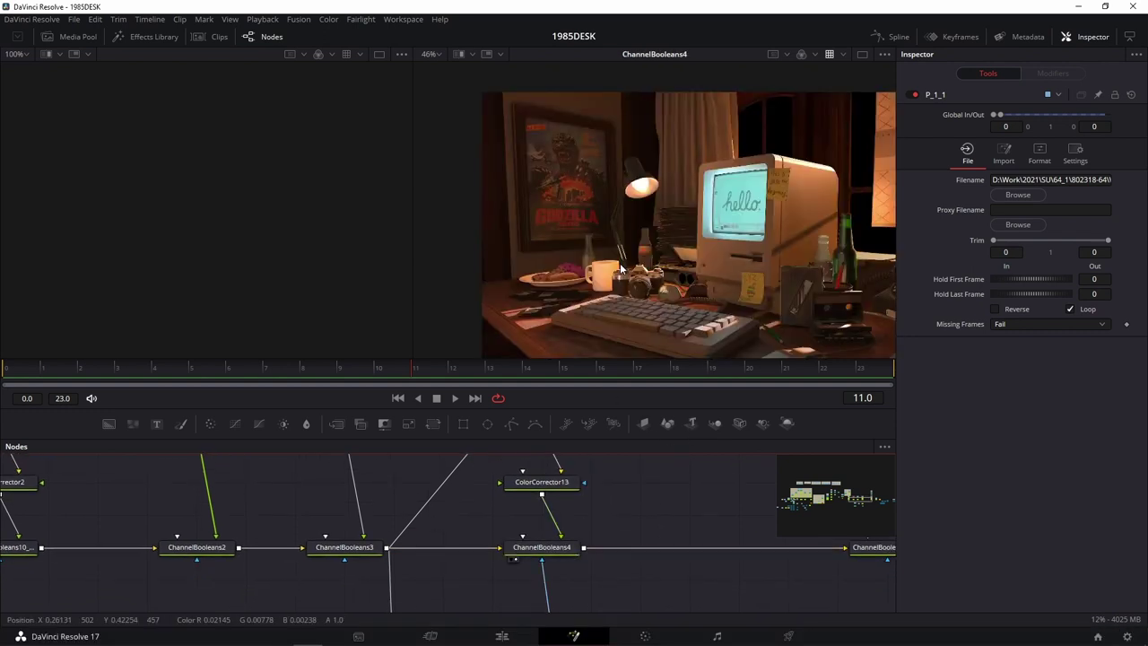
{"action": "left_click", "coordinate": [558, 548]}
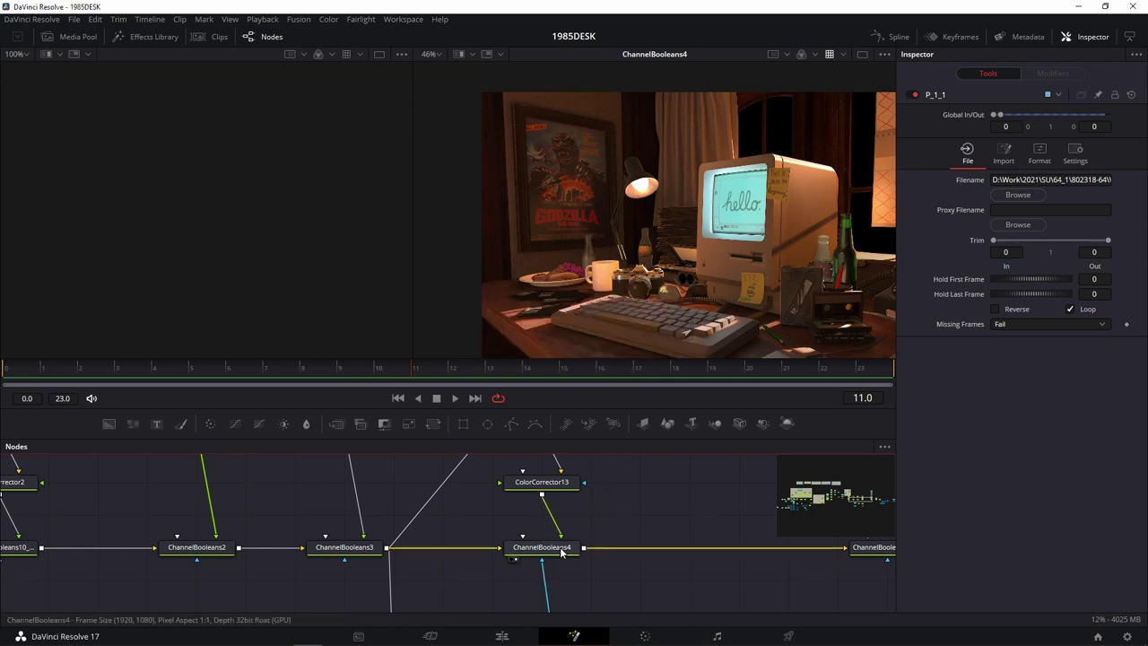
{"action": "left_click", "coordinate": [915, 94]}
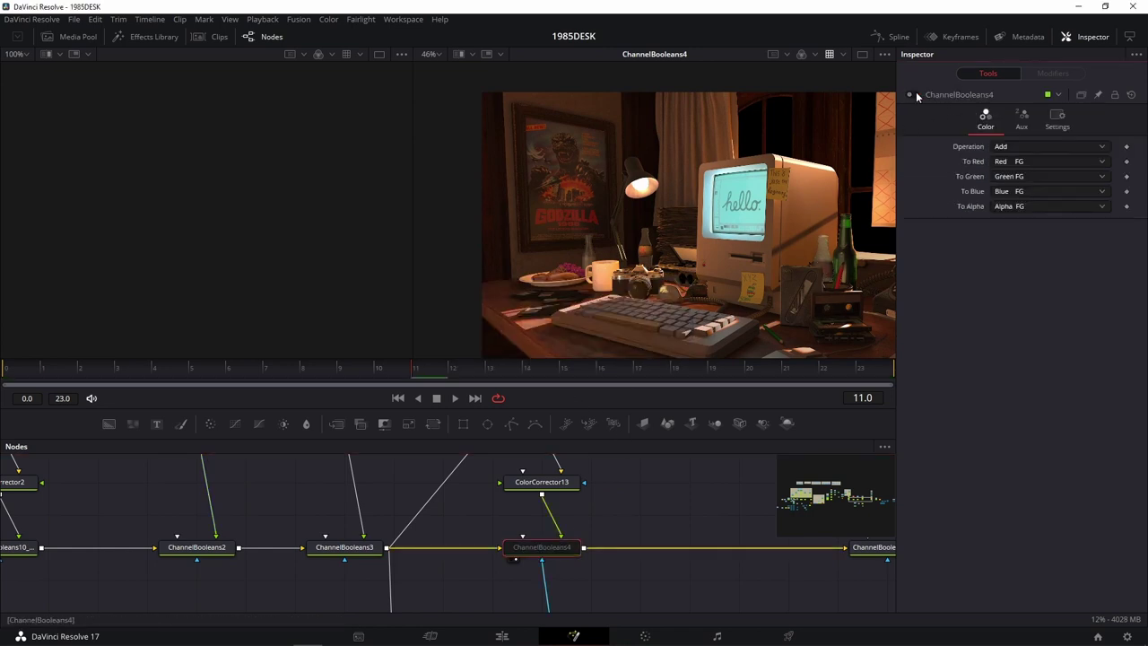
{"action": "left_click", "coordinate": [915, 94]}
{"action": "scroll", "coordinate": [717, 255], "scroll_direction": "up", "scroll_amount": 2}
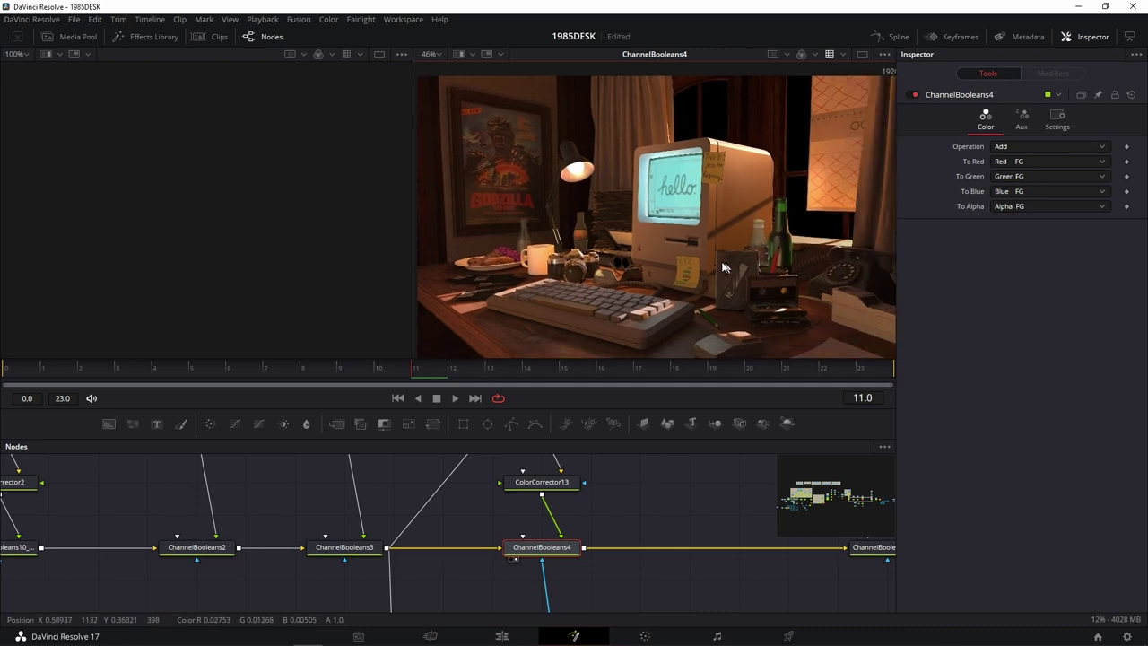
{"action": "scroll", "coordinate": [678, 254], "scroll_direction": "up", "scroll_amount": 2}
{"action": "scroll", "coordinate": [700, 281], "scroll_direction": "up", "scroll_amount": 3}
{"action": "left_click_drag", "start_coordinate": [700, 281], "coordinate": [660, 222]}
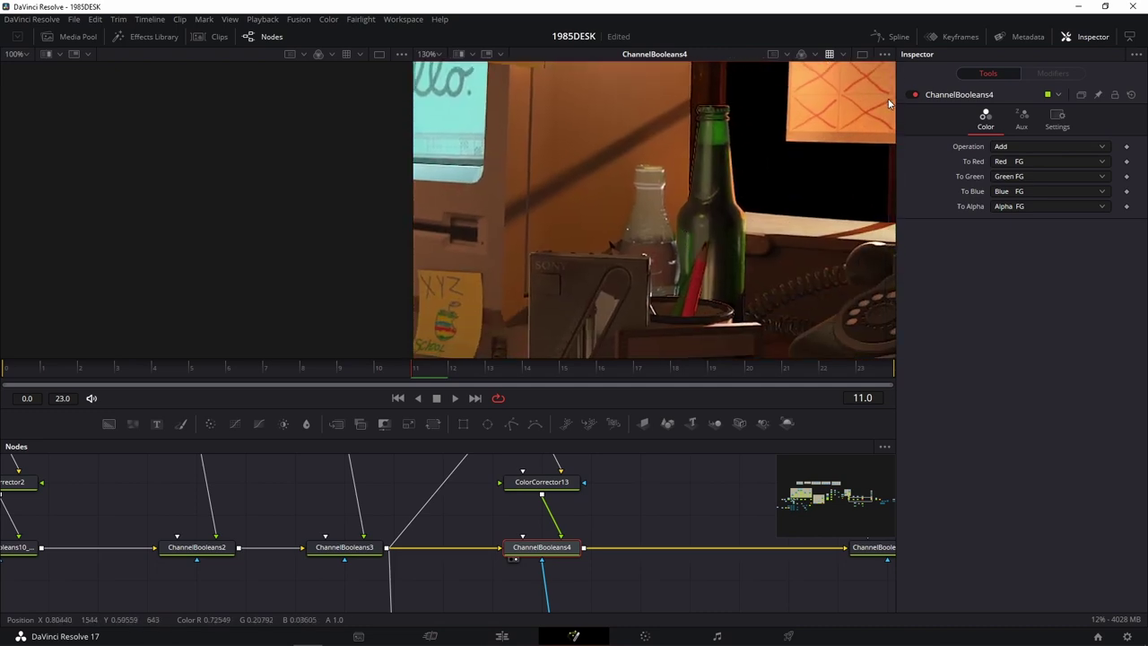
{"action": "left_click", "coordinate": [913, 94]}
{"action": "left_click", "coordinate": [914, 94]}
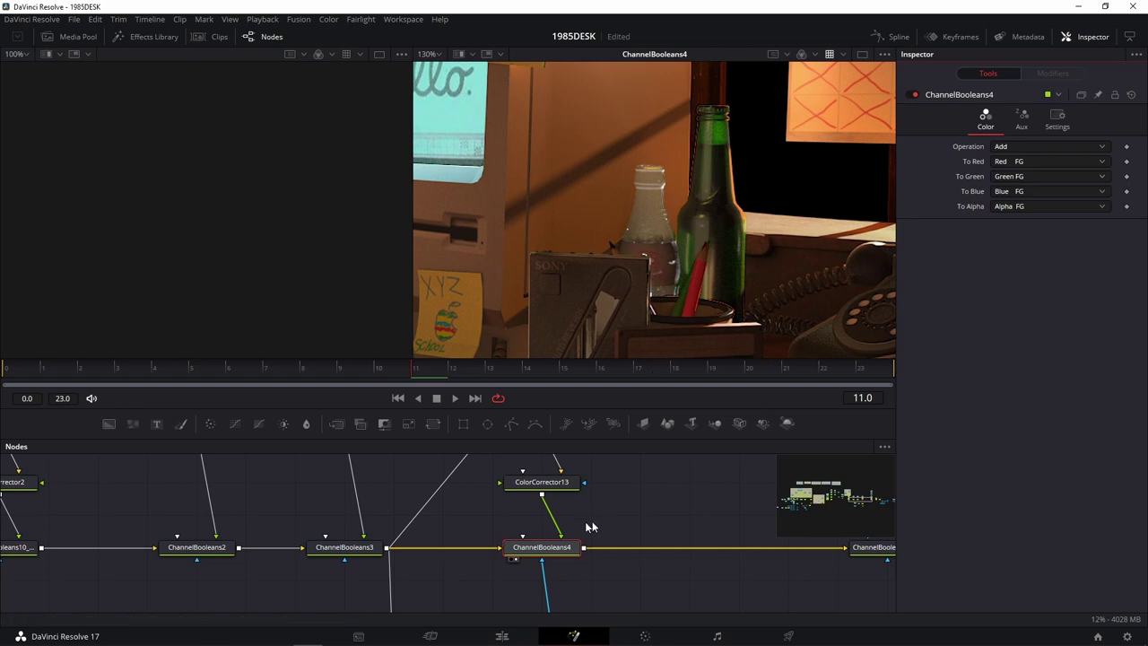
Step: Lower ChannelBooleans4's Blend to 0.528 in its Settings
{"action": "left_click", "coordinate": [1056, 117]}
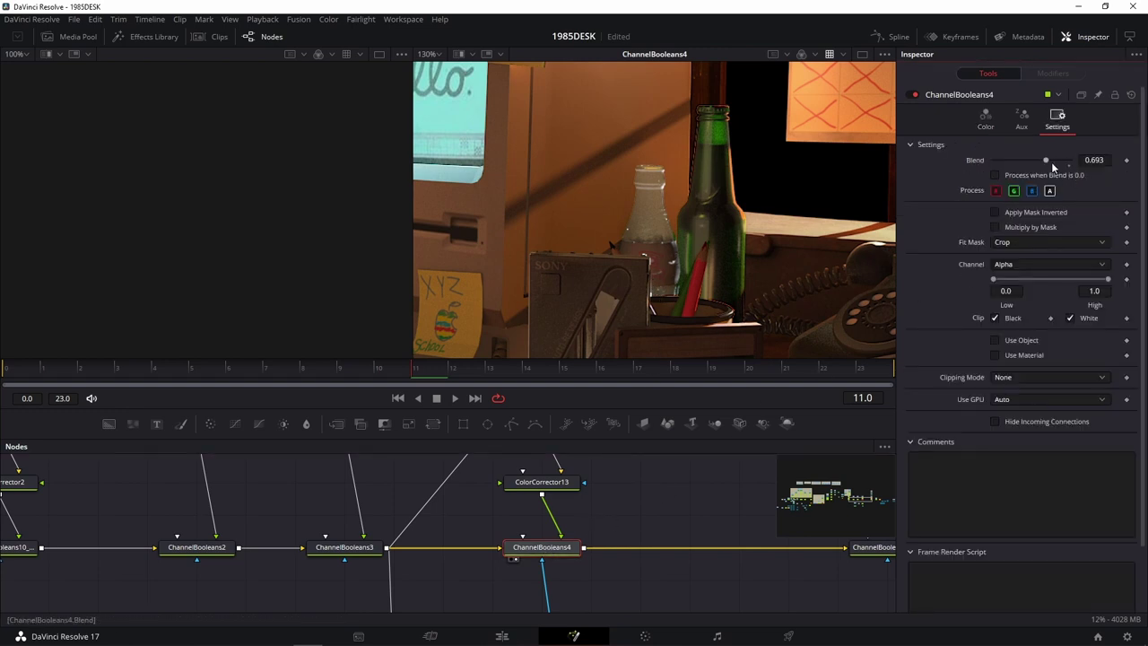
{"action": "mouse_move", "coordinate": [1046, 159]}
{"action": "left_mouse_down"}
{"action": "mouse_move", "coordinate": [1056, 159]}
{"action": "mouse_move", "coordinate": [1034, 159]}
{"action": "left_mouse_up"}
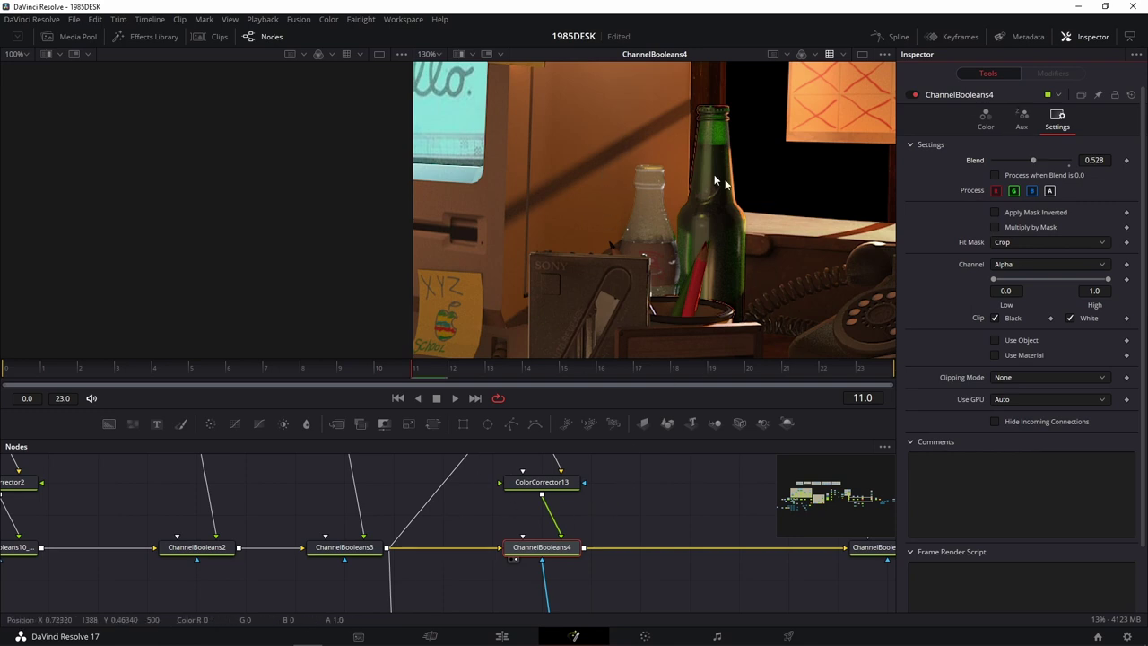
{"action": "scroll", "coordinate": [631, 193], "scroll_direction": "down", "scroll_amount": 2}
{"action": "scroll", "coordinate": [608, 215], "scroll_direction": "down", "scroll_amount": 1}
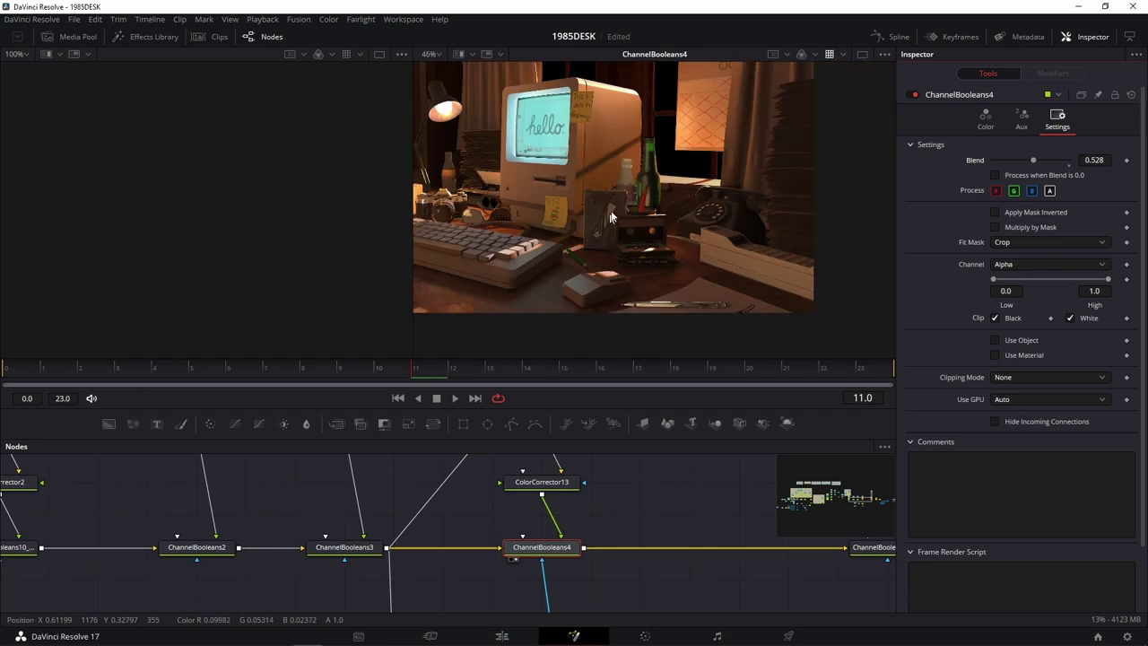
{"action": "scroll", "coordinate": [640, 205], "scroll_direction": "down", "scroll_amount": 2}
{"action": "scroll", "coordinate": [630, 210], "scroll_direction": "down", "scroll_amount": 1}
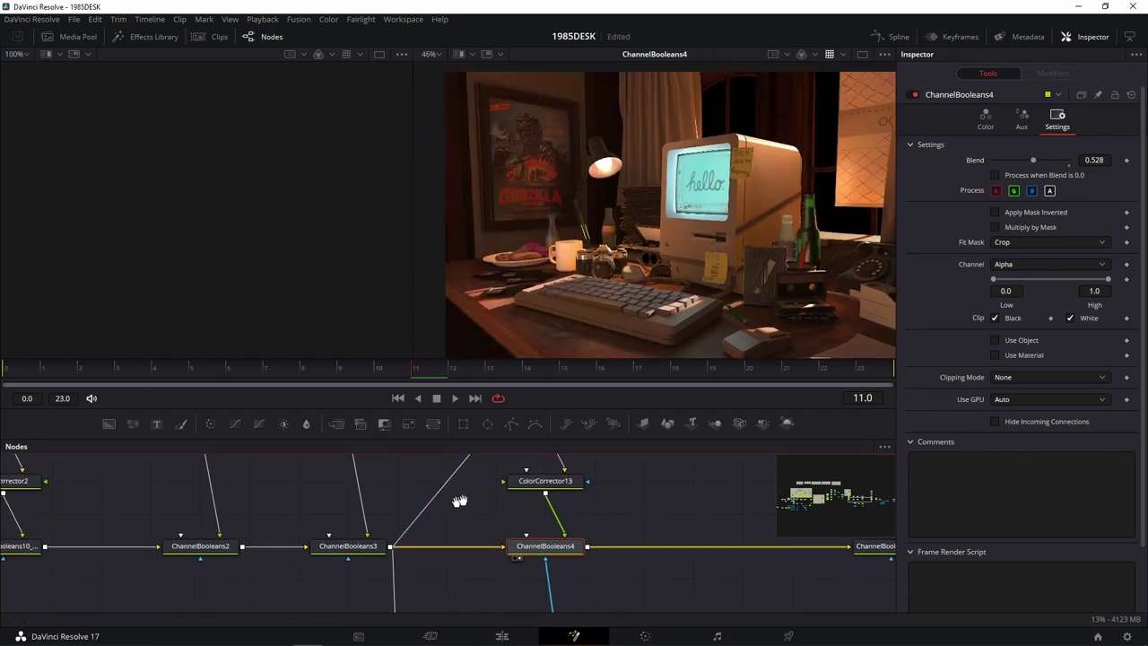
{"action": "scroll", "coordinate": [461, 505], "scroll_direction": "left", "scroll_amount": 5}
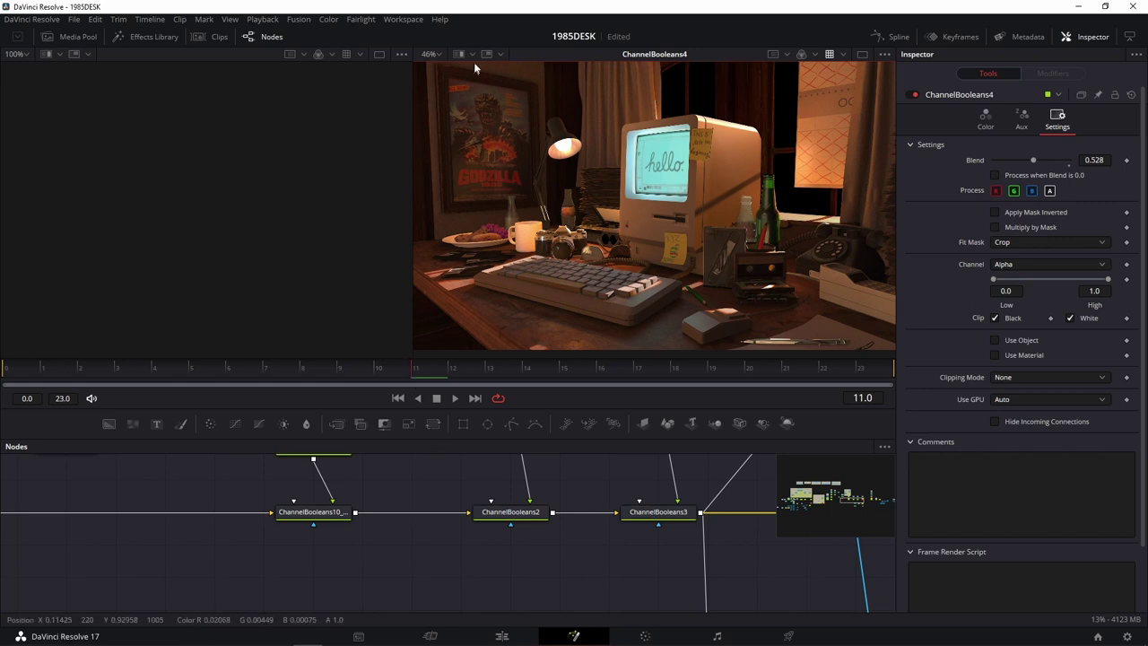
{"action": "left_click_drag", "start_coordinate": [474, 62], "coordinate": [543, 123]}
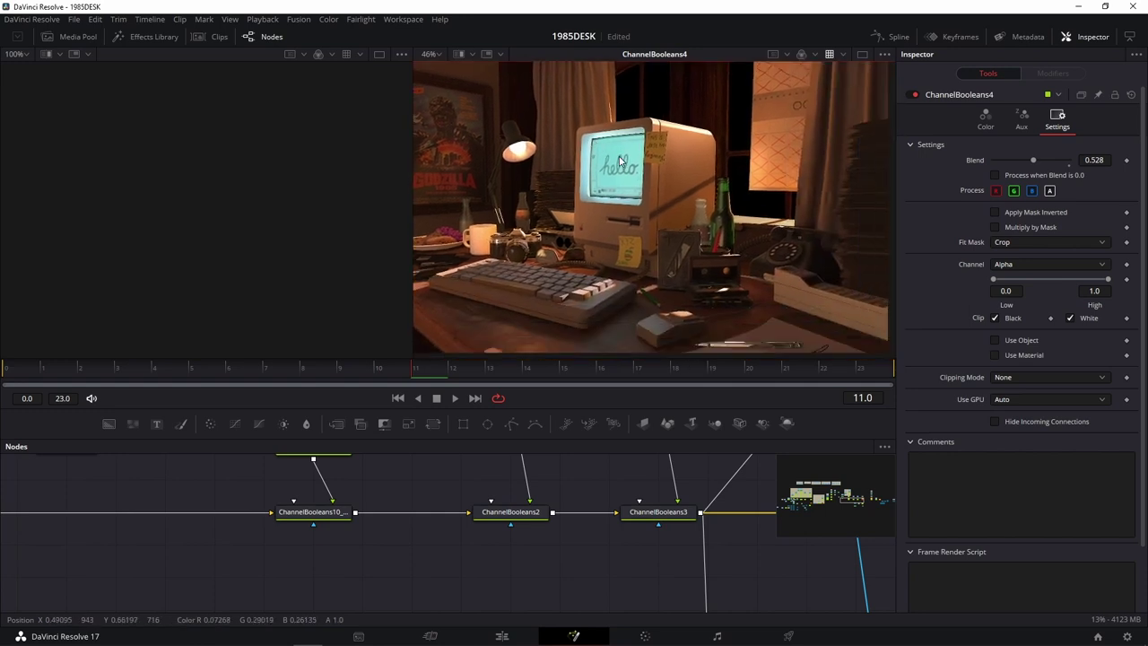
{"action": "left_click_drag", "start_coordinate": [674, 219], "coordinate": [683, 167]}
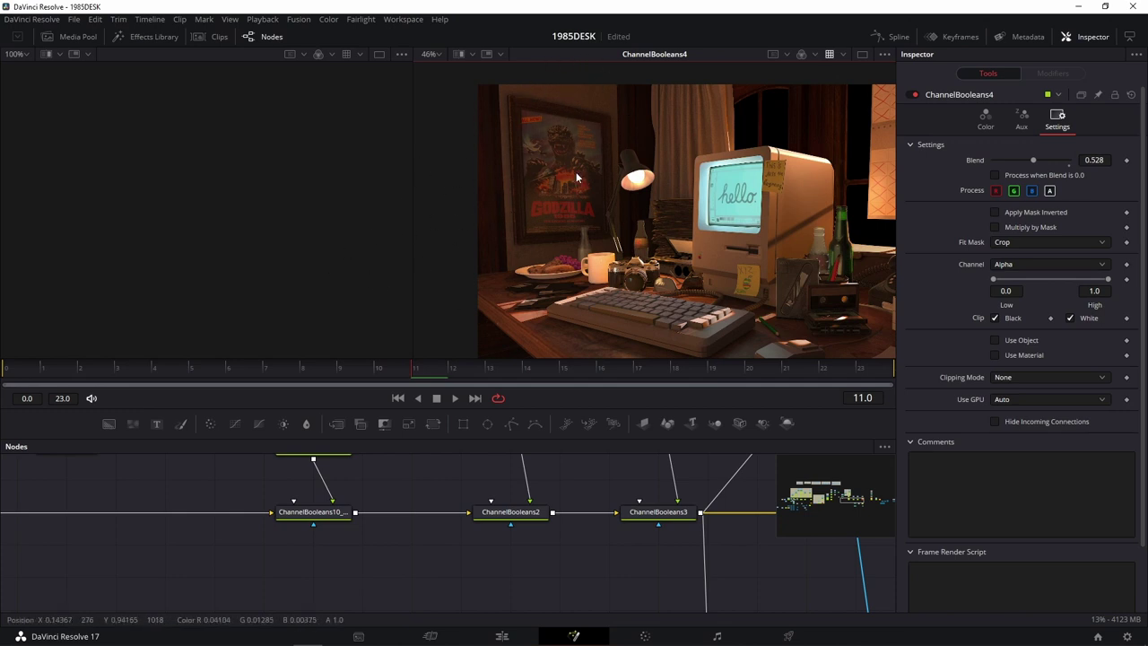
{"action": "scroll", "coordinate": [426, 512], "scroll_direction": "down", "scroll_amount": 2}
{"action": "scroll", "coordinate": [425, 496], "scroll_direction": "down", "scroll_amount": 2}
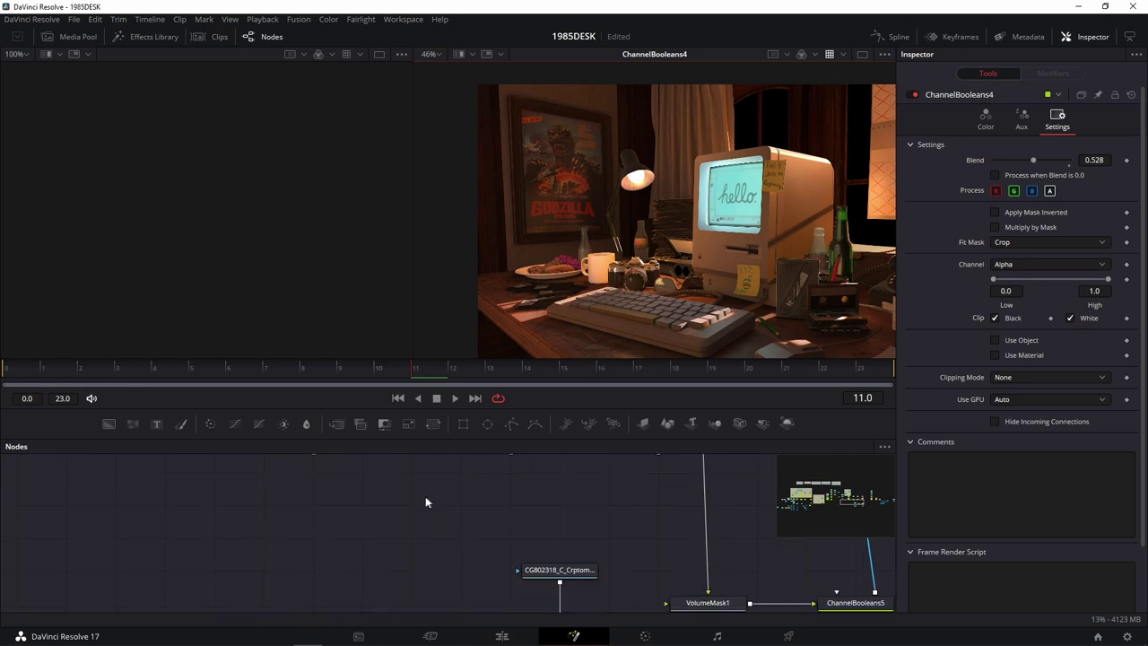
{"action": "scroll", "coordinate": [418, 496], "scroll_direction": "down", "scroll_amount": 2}
{"action": "scroll", "coordinate": [418, 496], "scroll_direction": "down", "scroll_amount": 2}
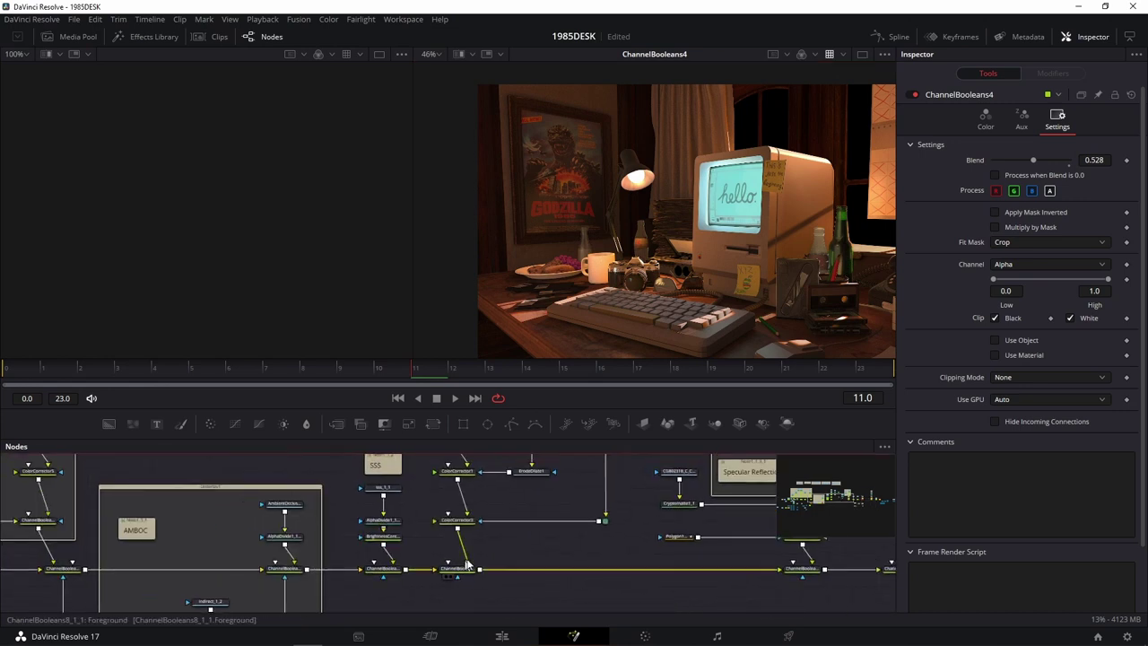
{"action": "scroll", "coordinate": [507, 538], "scroll_direction": "right", "scroll_amount": 5}
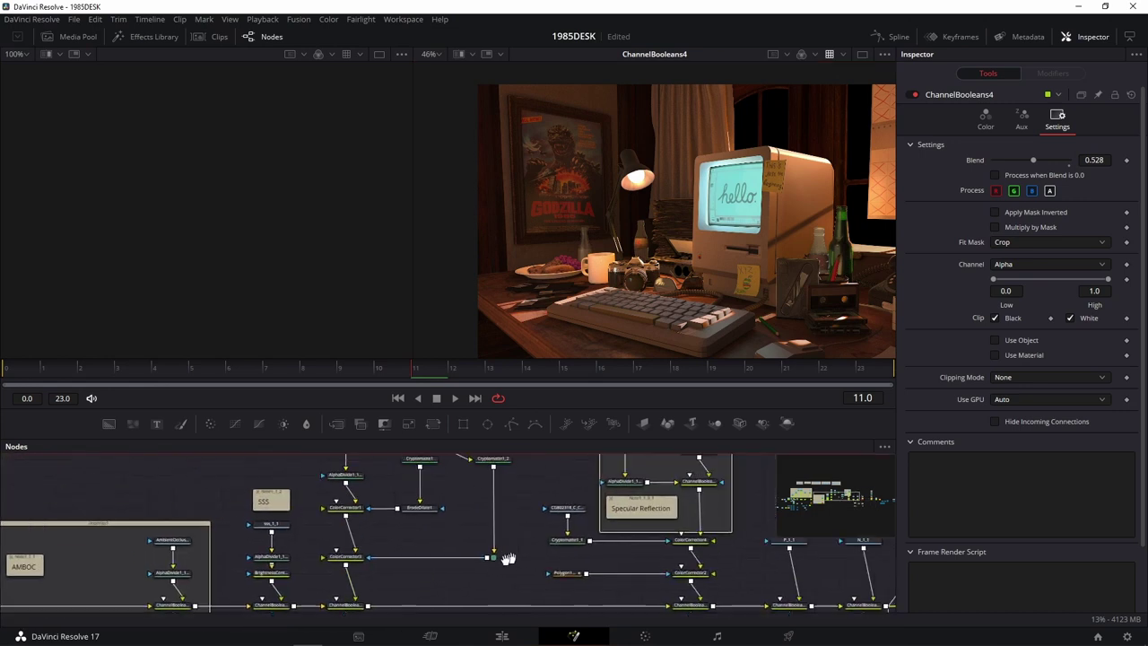
{"action": "scroll", "coordinate": [466, 547], "scroll_direction": "up", "scroll_amount": 3}
{"action": "scroll", "coordinate": [446, 521], "scroll_direction": "right", "scroll_amount": 2}
{"action": "scroll", "coordinate": [447, 521], "scroll_direction": "down", "scroll_amount": 3}
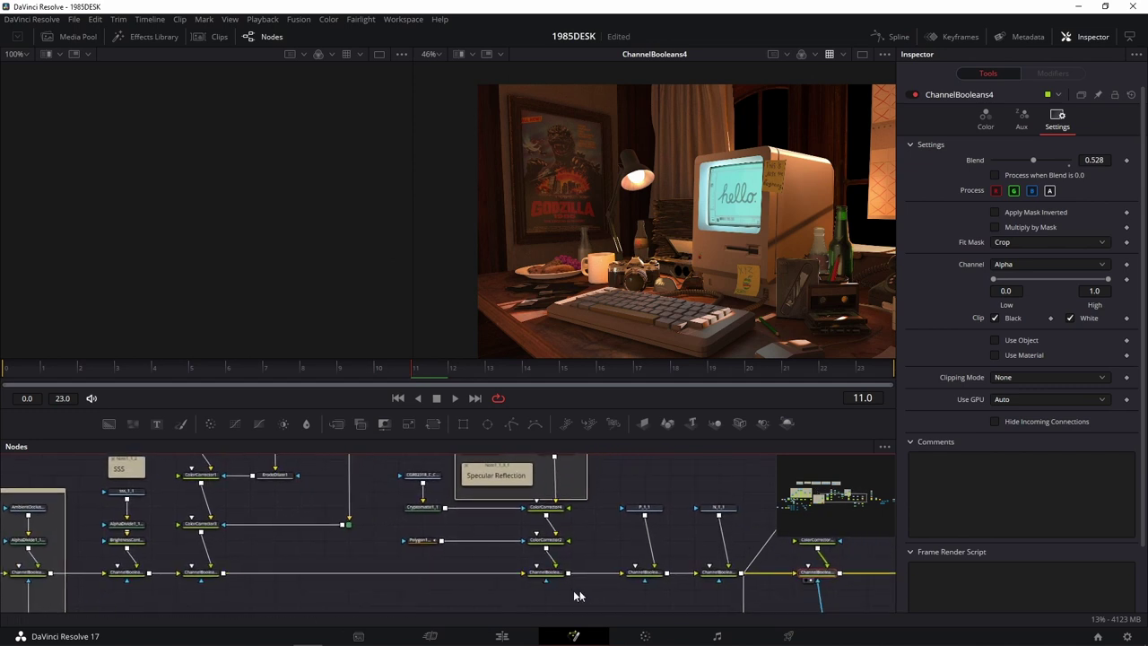
Step: Switch the viewer between ChannelBooleans8_1_1 and ChannelBooleans10_1_1 outputs
{"action": "left_click_drag", "start_coordinate": [640, 252], "coordinate": [631, 213]}
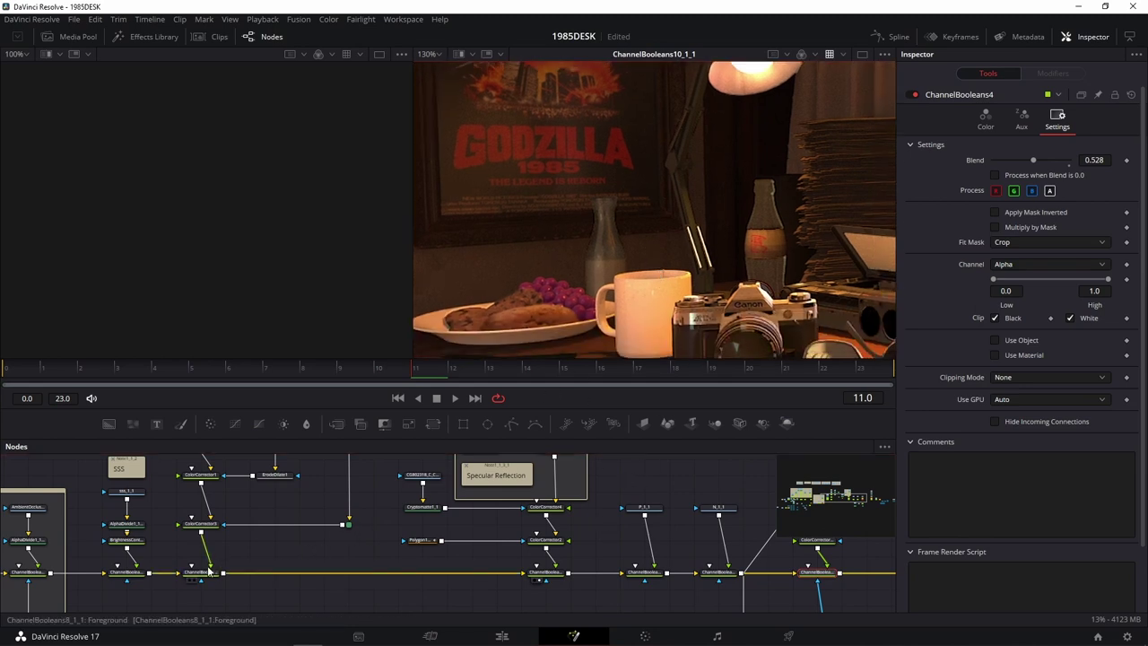
{"action": "key", "text": "ctrl+z"}
{"action": "key", "text": "ctrl+z"}
{"action": "key", "text": "ctrl+z"}
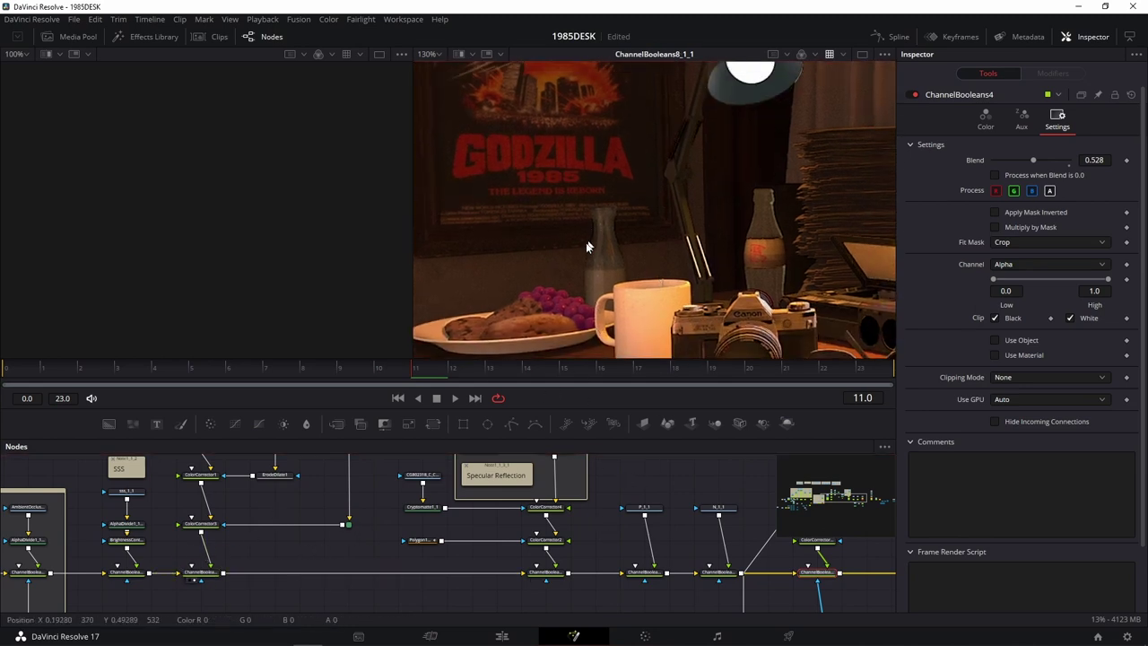
{"action": "key", "text": "ctrl+z"}
{"action": "key", "text": "ctrl+z"}
{"action": "key", "text": "ctrl+z"}
{"action": "key", "text": "ctrl+z"}
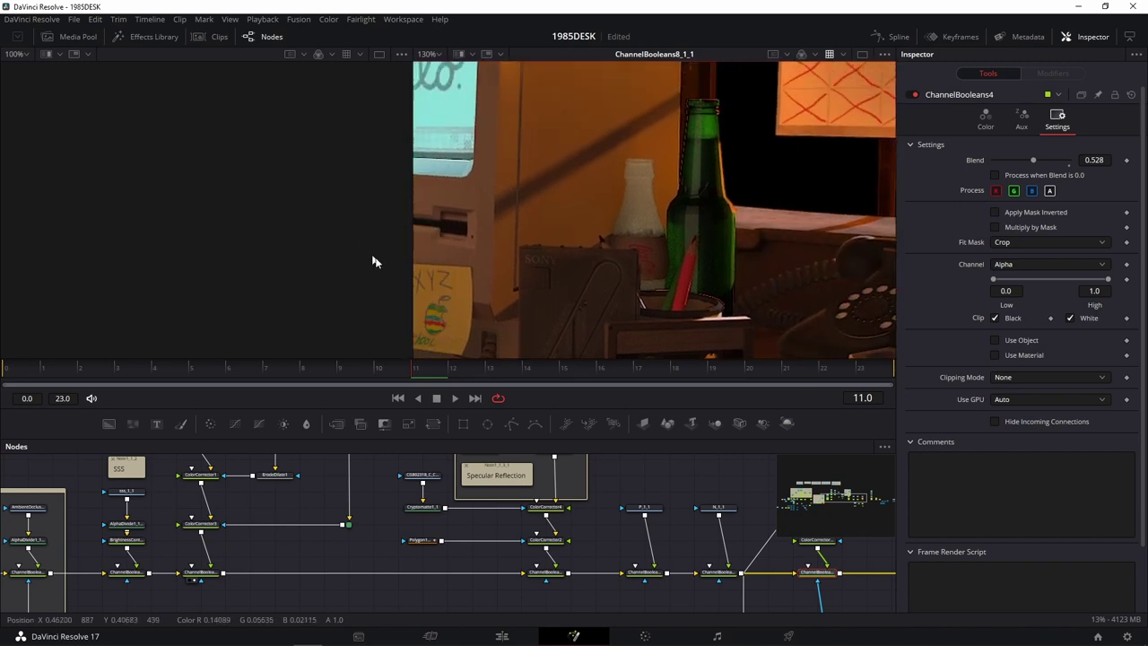
{"action": "key", "text": "ctrl+z"}
{"action": "key", "text": "ctrl+z"}
{"action": "left_click", "coordinate": [541, 580]}
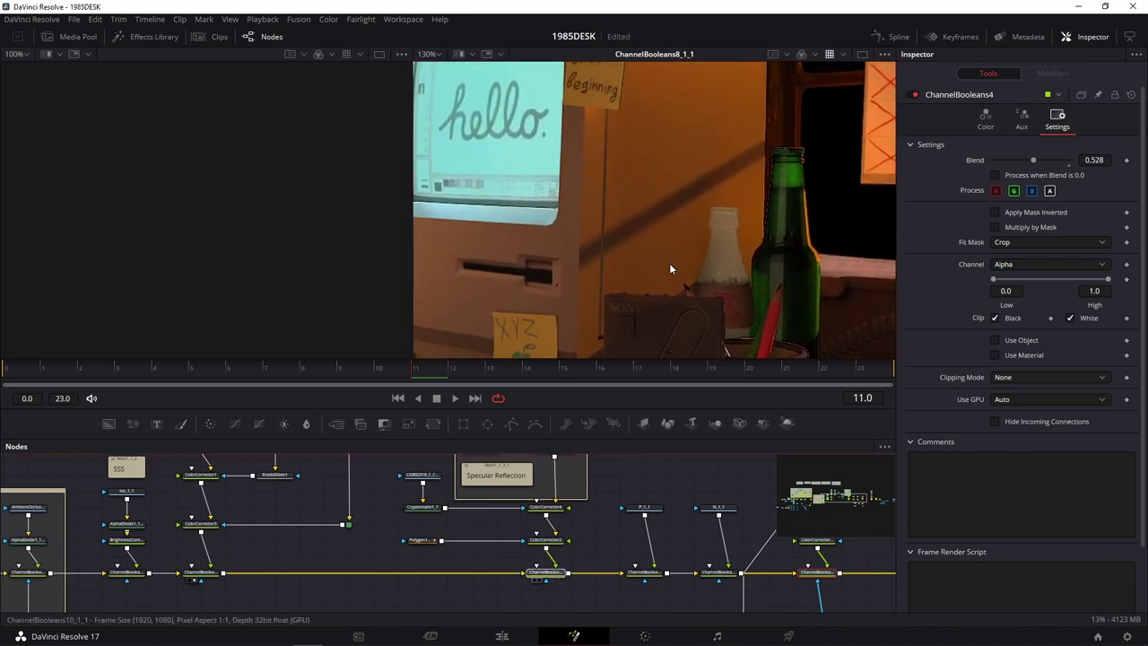
{"action": "key", "text": "ctrl+z"}
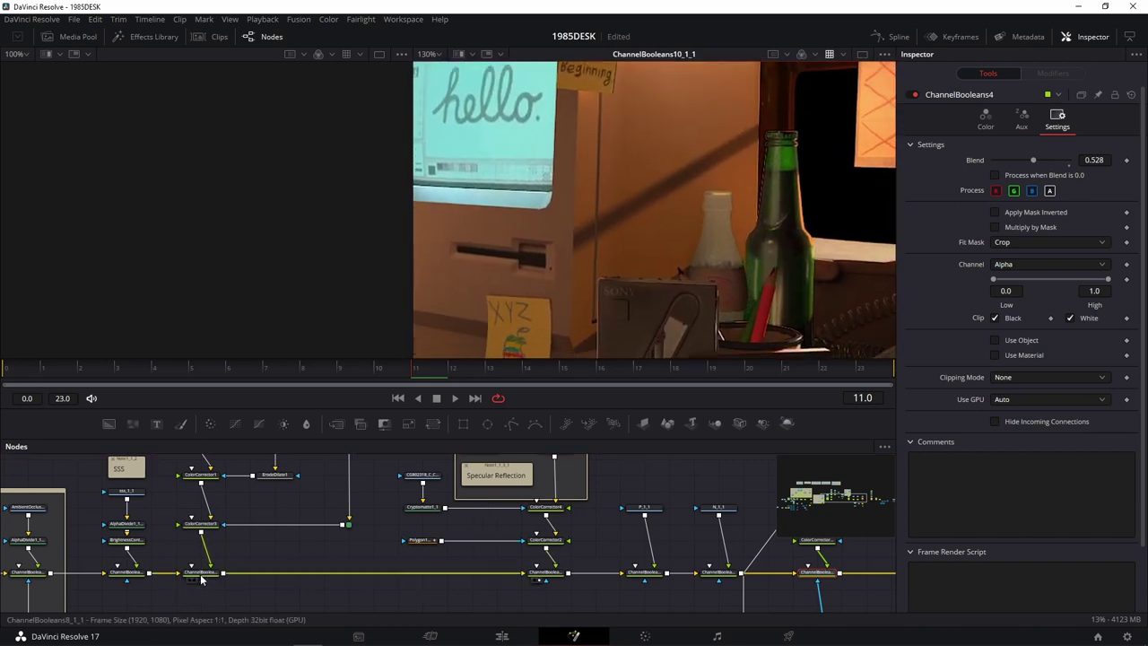
{"action": "left_click", "coordinate": [542, 579]}
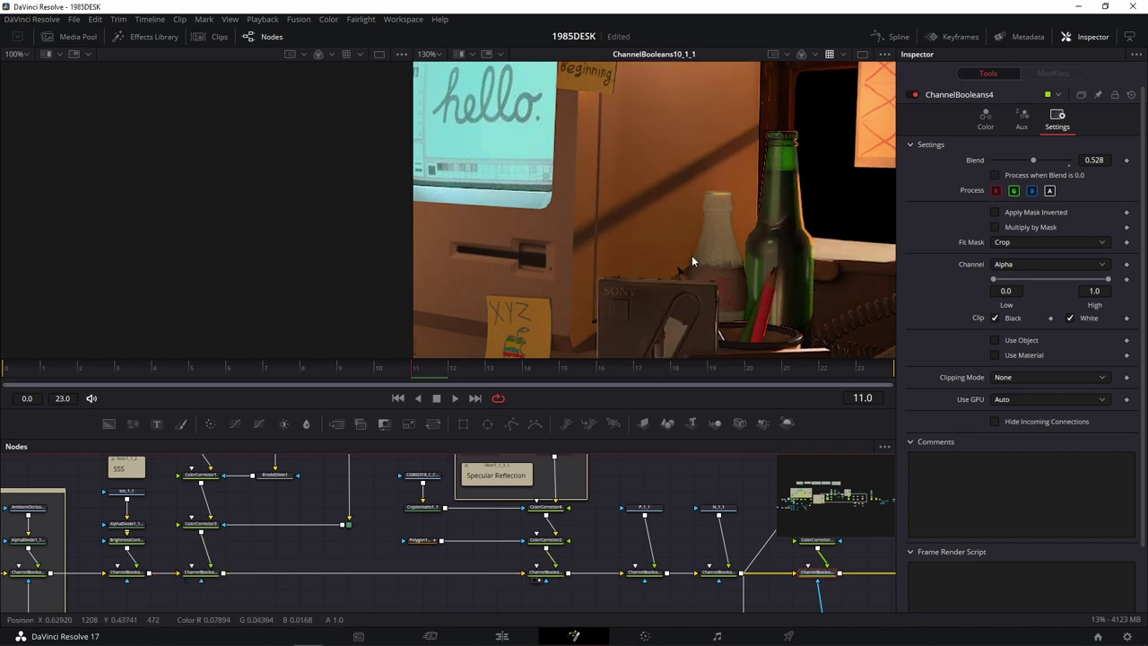
Step: Preview ChannelBooleans19 and ColorCorrector10 from the AMBOC group in the left viewer
{"action": "left_click_drag", "start_coordinate": [355, 554], "coordinate": [719, 485]}
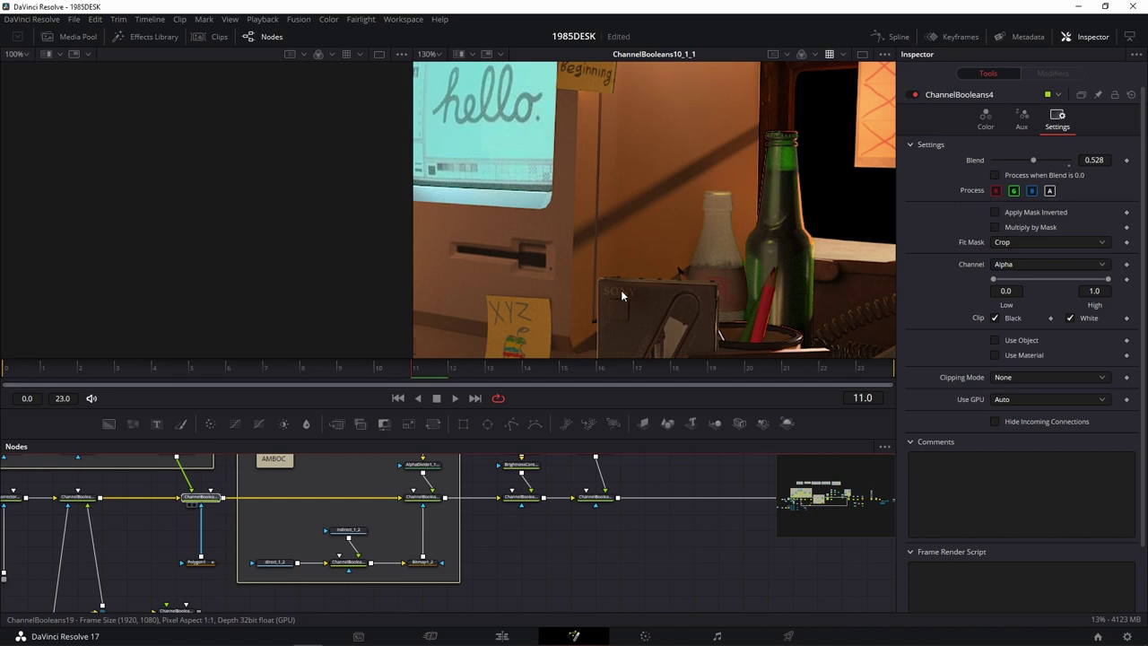
{"action": "key", "text": "1"}
{"action": "left_click_drag", "start_coordinate": [122, 545], "coordinate": [338, 527]}
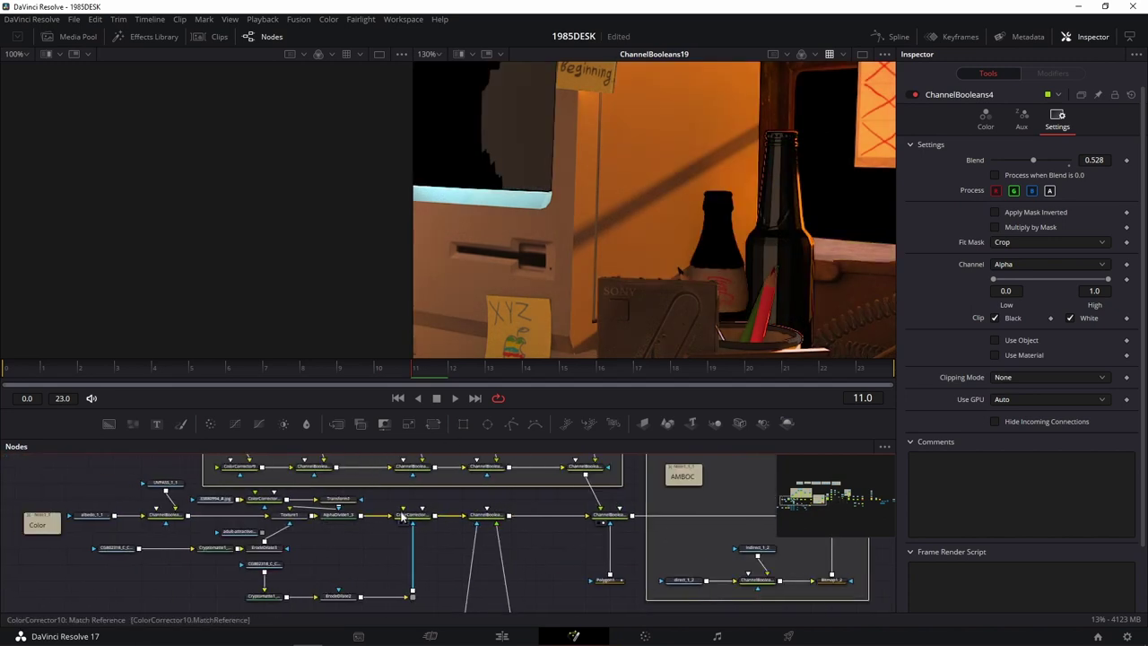
{"action": "key", "text": "1"}
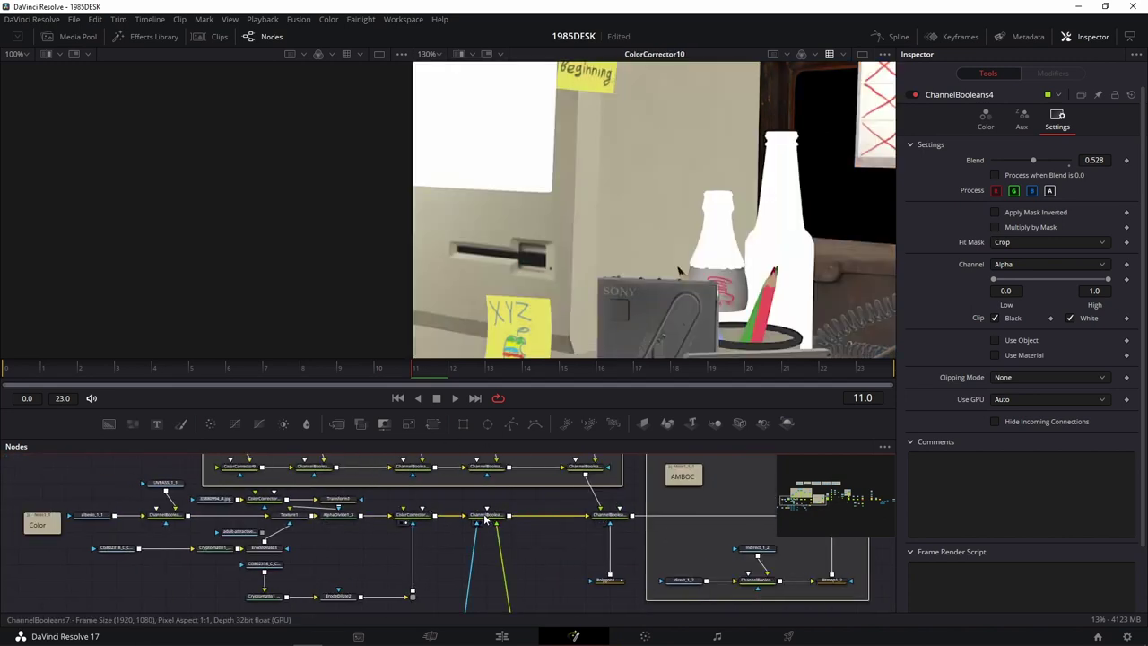
{"action": "left_click", "coordinate": [609, 515]}
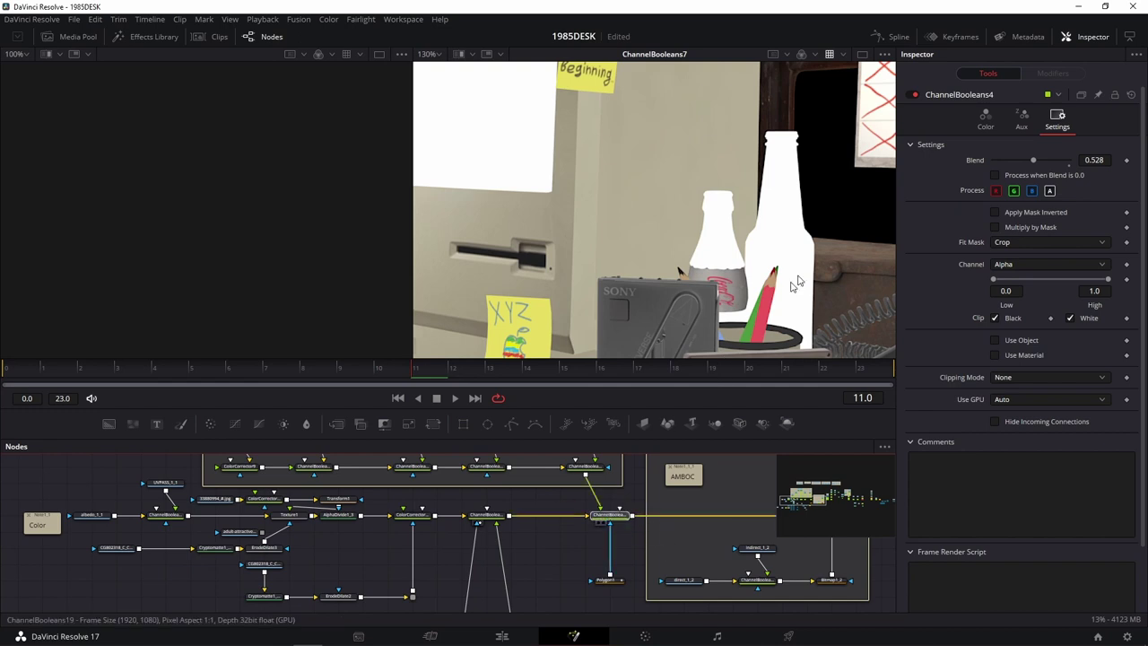
{"action": "key", "text": "1"}
Step: Load ChannelBooleans10_1_1 into the viewer and fit the whole desk image
{"action": "scroll", "coordinate": [681, 556], "scroll_direction": "right", "scroll_amount": 5}
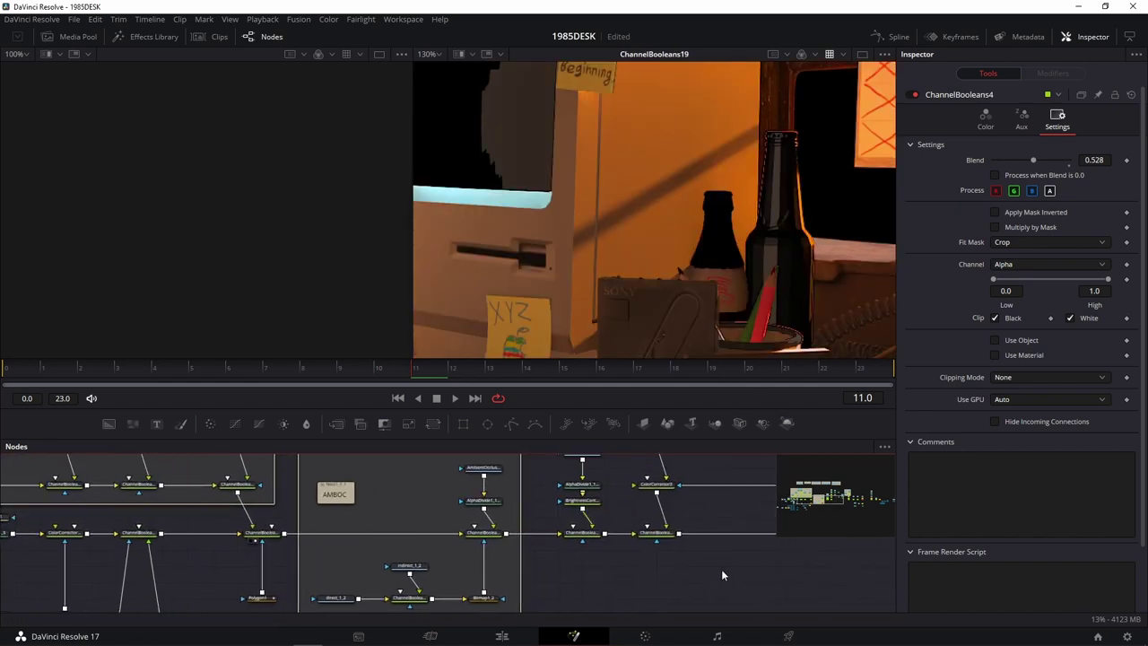
{"action": "scroll", "coordinate": [721, 569], "scroll_direction": "right", "scroll_amount": 5}
{"action": "scroll", "coordinate": [654, 589], "scroll_direction": "right", "scroll_amount": 5}
{"action": "scroll", "coordinate": [526, 512], "scroll_direction": "right", "scroll_amount": 5}
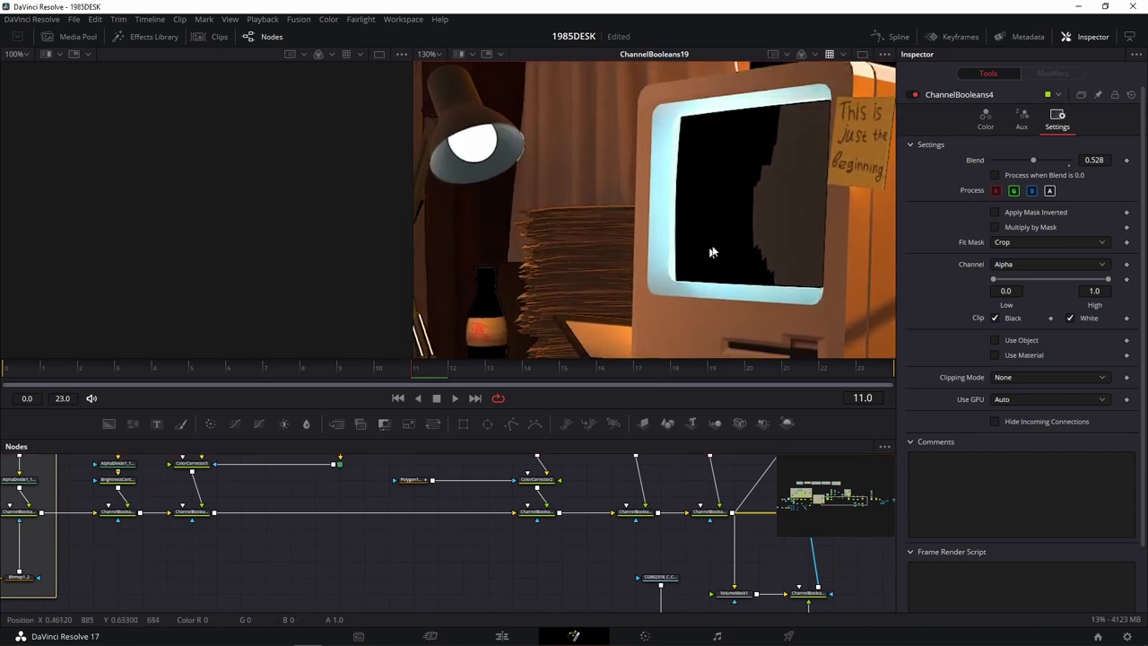
{"action": "left_click_drag", "start_coordinate": [614, 581], "coordinate": [337, 605]}
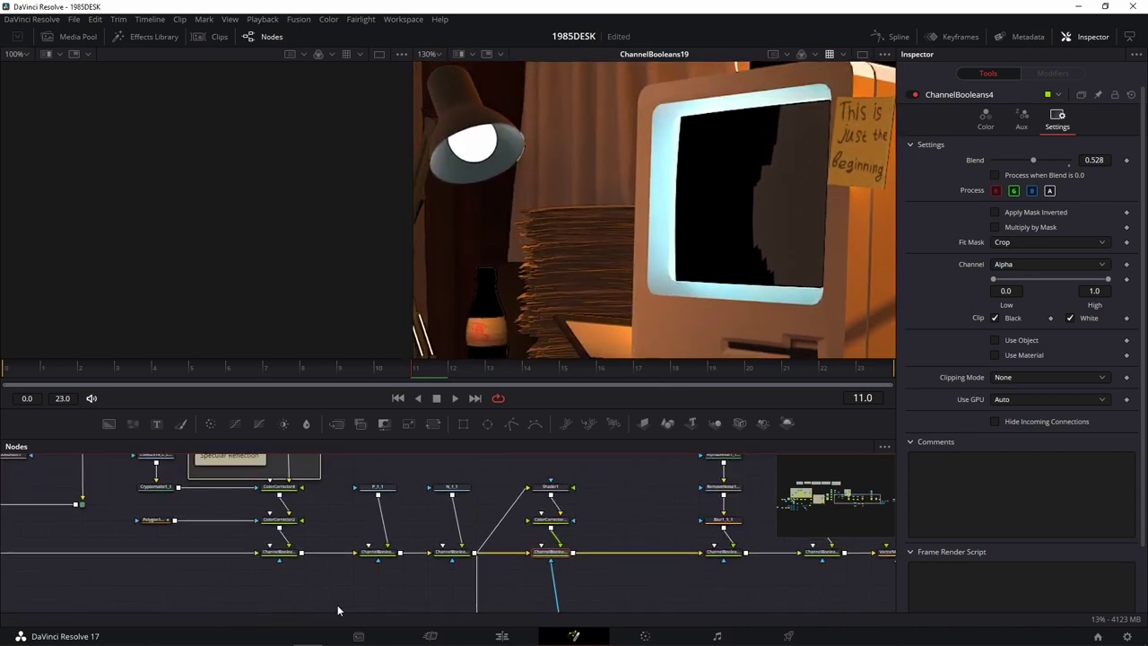
{"action": "left_click", "coordinate": [269, 560]}
{"action": "key", "text": "ctrl+f"}
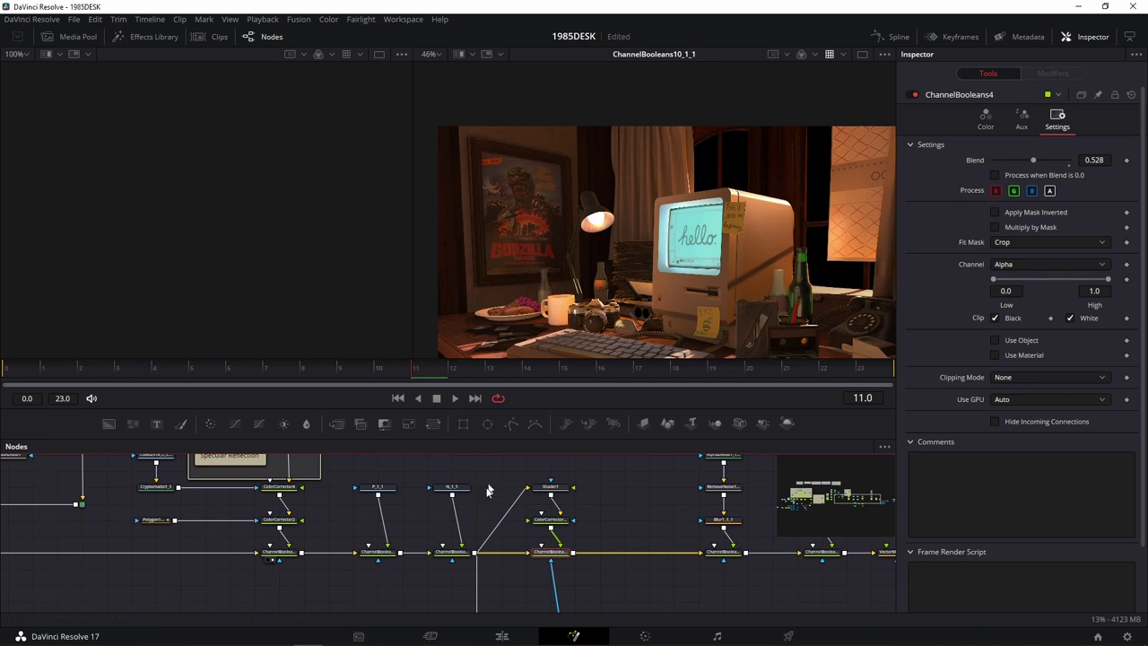
Step: Zoom out the node graph and move the right-hand node group further left
{"action": "left_click_drag", "start_coordinate": [340, 513], "coordinate": [559, 490]}
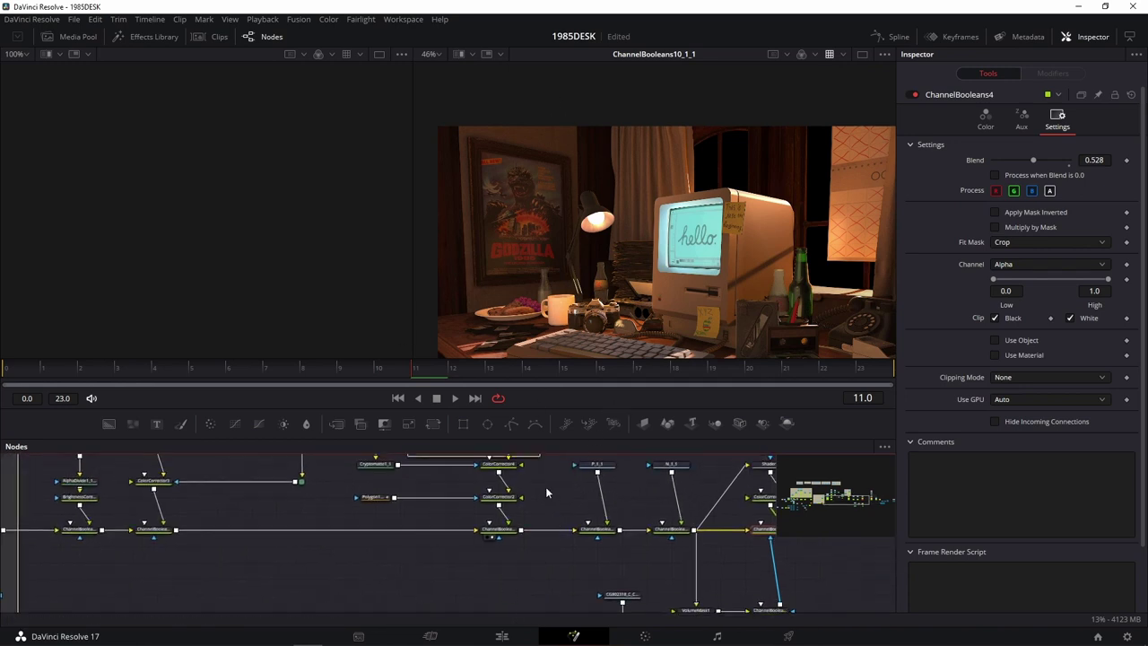
{"action": "left_click_drag", "start_coordinate": [545, 486], "coordinate": [422, 494]}
{"action": "scroll", "coordinate": [422, 494], "scroll_direction": "down", "scroll_amount": 5}
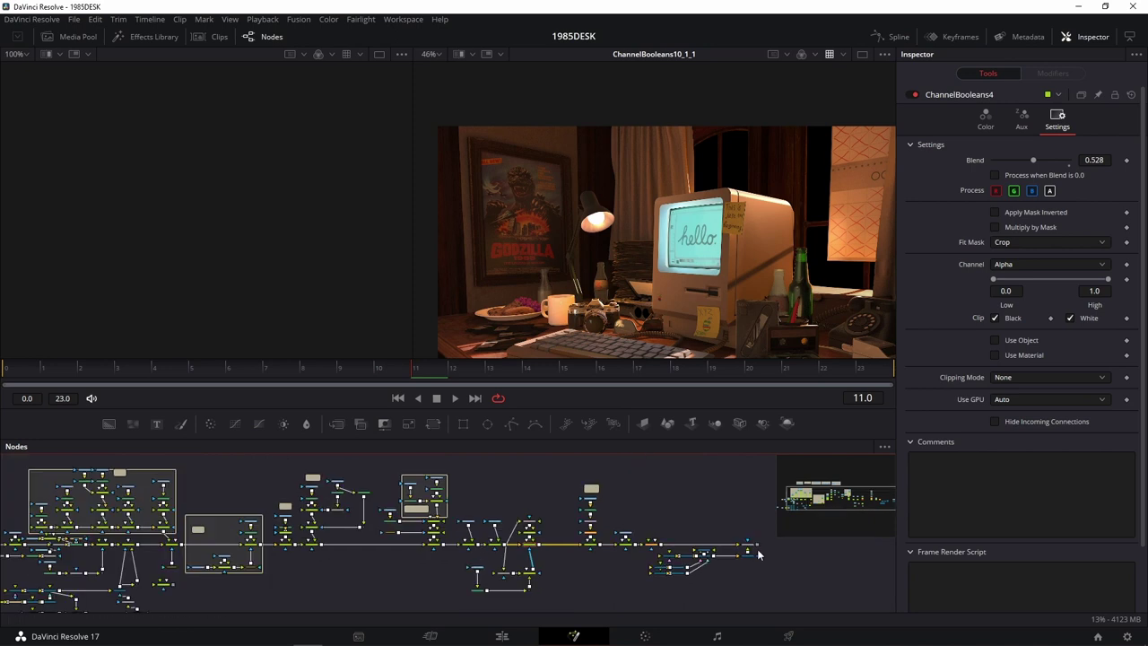
{"action": "scroll", "coordinate": [763, 551], "scroll_direction": "down", "scroll_amount": 2}
{"action": "scroll", "coordinate": [763, 551], "scroll_direction": "down", "scroll_amount": 2}
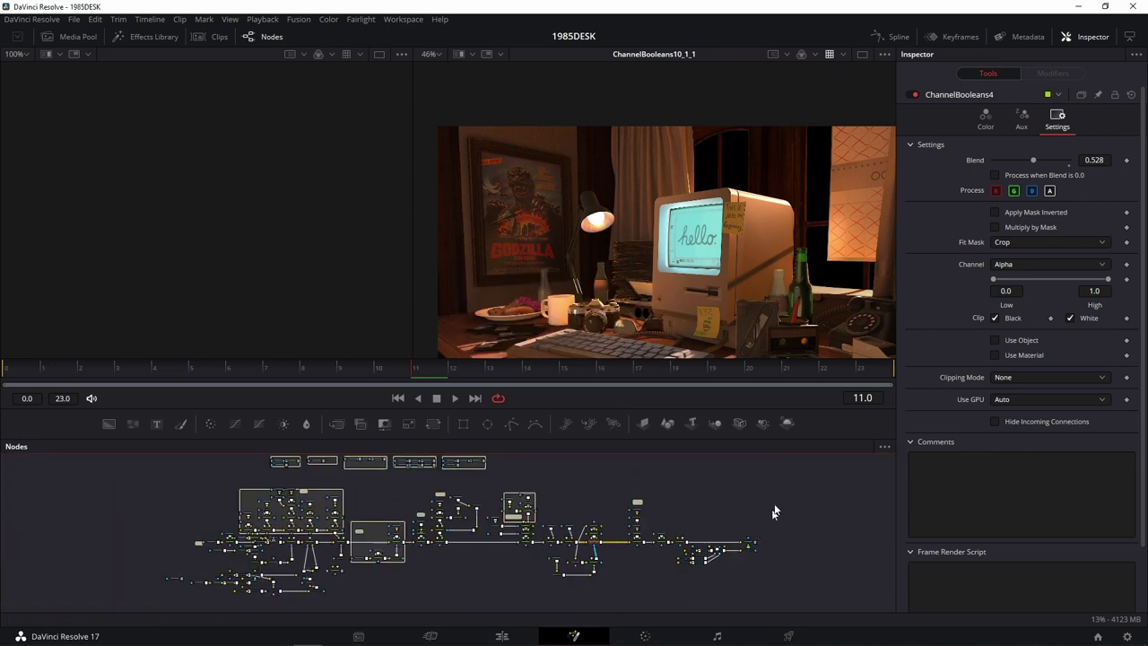
{"action": "mouse_move", "coordinate": [788, 463]}
{"action": "left_mouse_down"}
{"action": "mouse_move", "coordinate": [614, 603]}
{"action": "mouse_move", "coordinate": [541, 609]}
{"action": "left_mouse_up"}
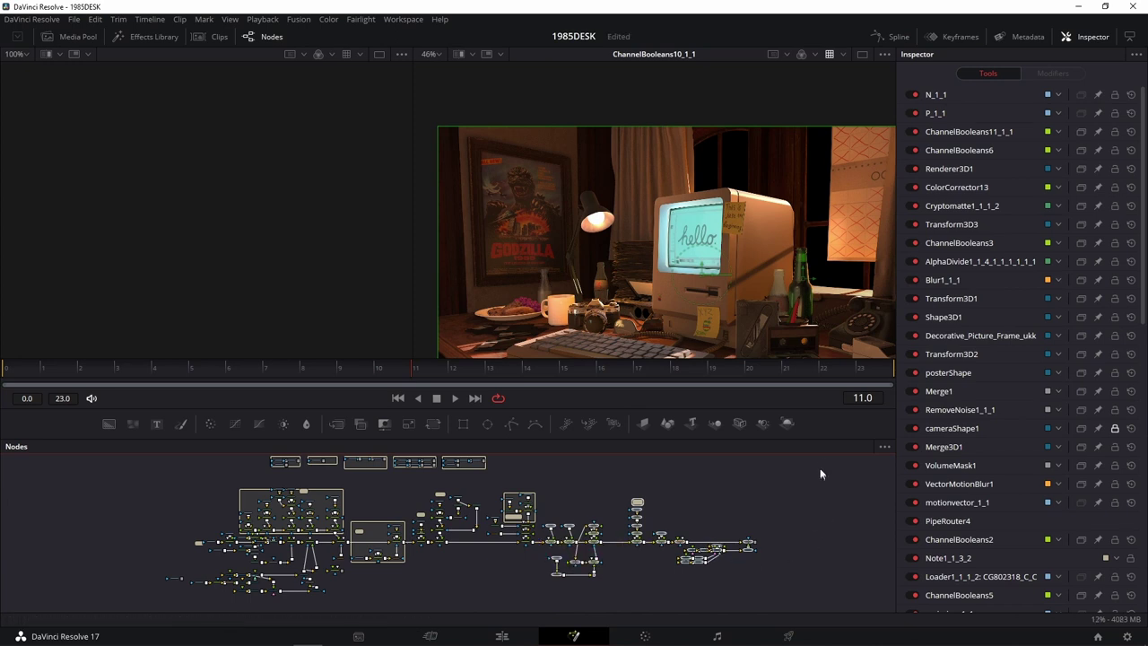
{"action": "left_click_drag", "start_coordinate": [821, 457], "coordinate": [555, 612]}
{"action": "scroll", "coordinate": [632, 555], "scroll_direction": "up", "scroll_amount": 3}
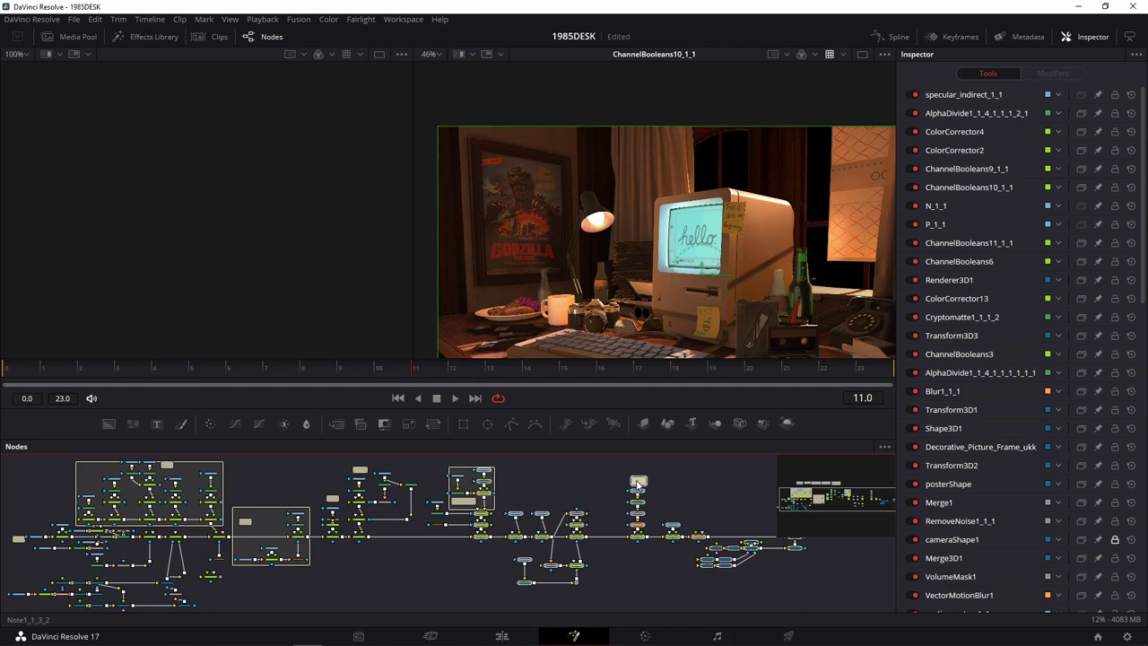
{"action": "left_click_drag", "start_coordinate": [749, 492], "coordinate": [644, 485]}
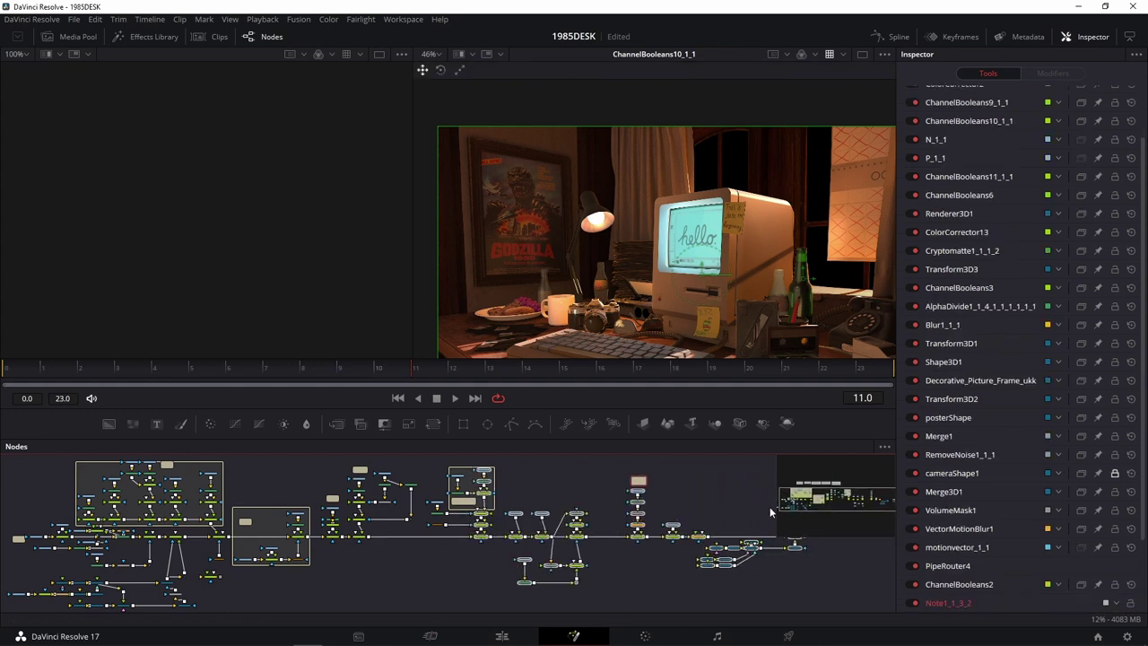
Step: Box-select the middle node group and shift it right to open a gap
{"action": "scroll", "coordinate": [743, 507], "scroll_direction": "right", "scroll_amount": 5}
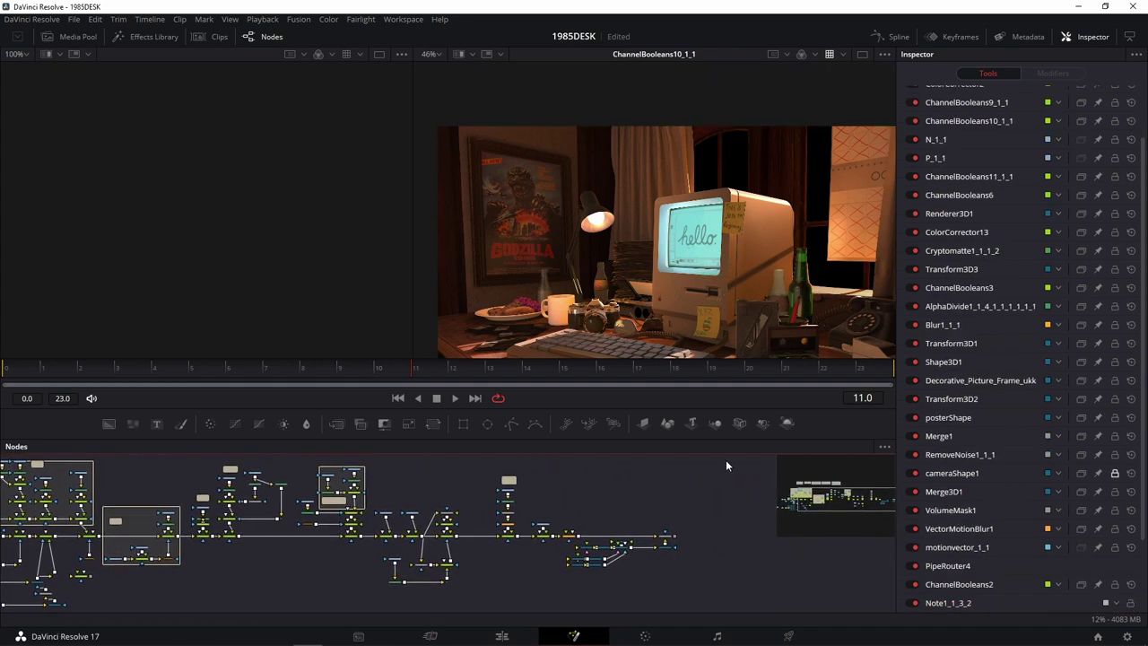
{"action": "left_click_drag", "start_coordinate": [727, 461], "coordinate": [379, 615]}
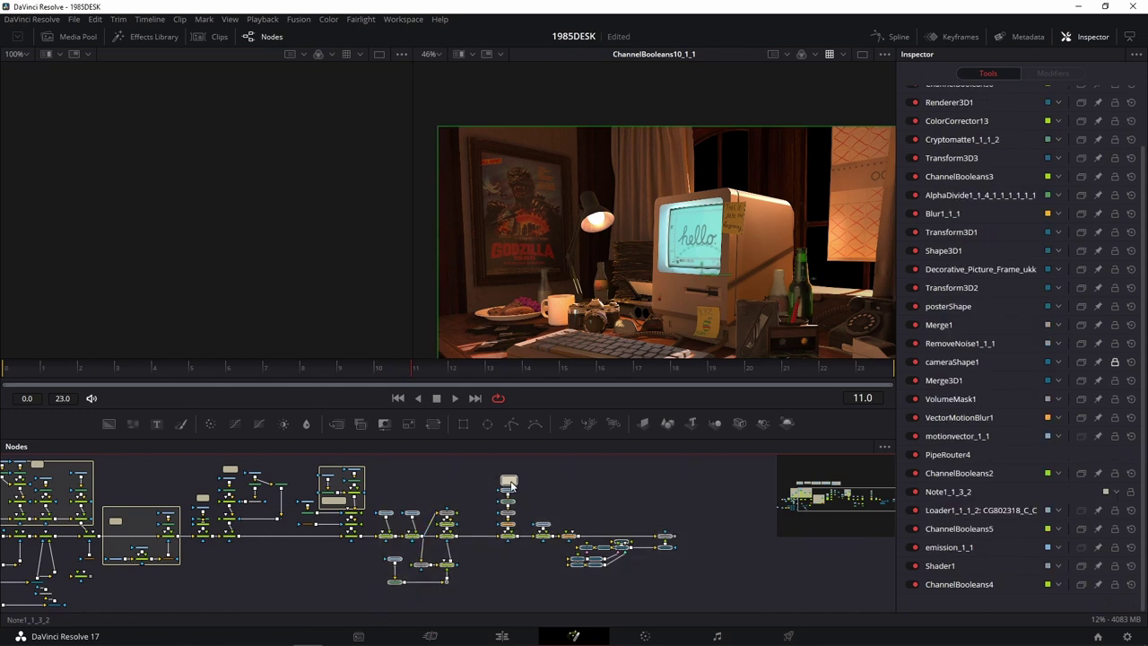
{"action": "left_click_drag", "start_coordinate": [509, 483], "coordinate": [720, 488]}
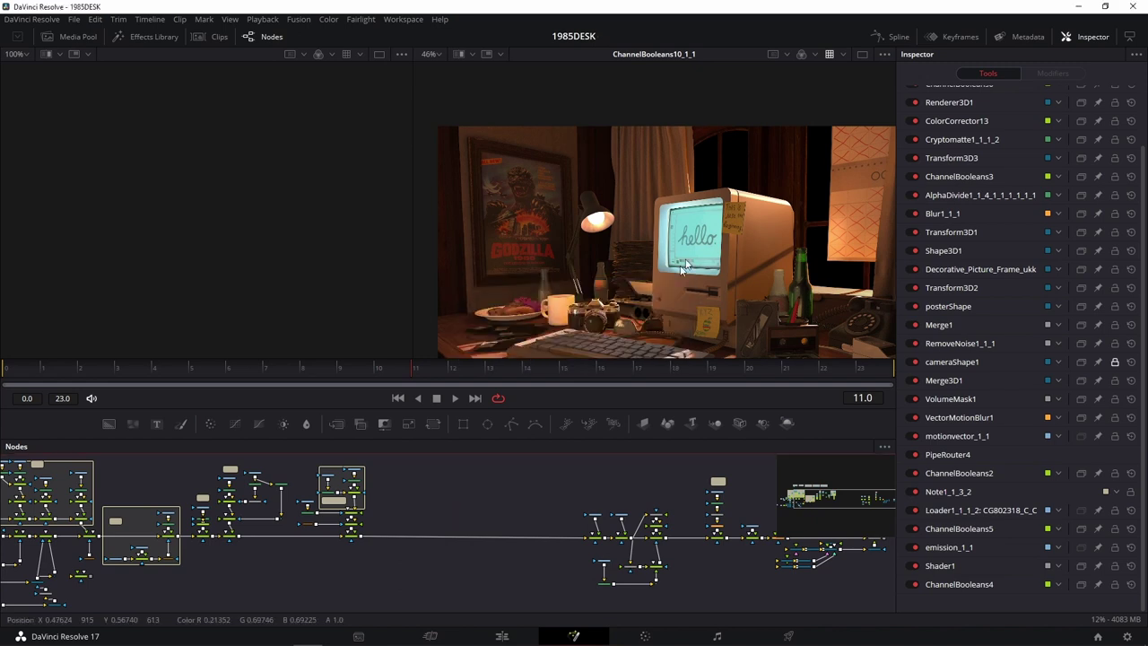
{"action": "scroll", "coordinate": [399, 516], "scroll_direction": "up", "scroll_amount": 5}
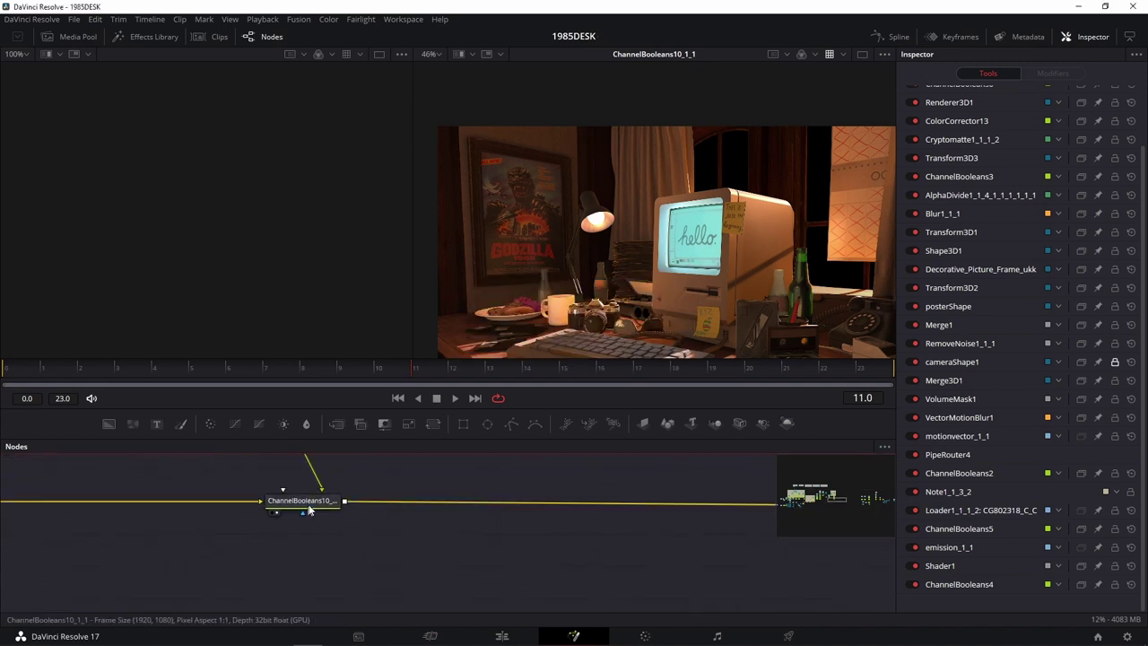
Step: Preview ChannelBooleans2, then put ChannelBooleans10_1_1 back in the viewer
{"action": "scroll", "coordinate": [604, 573], "scroll_direction": "right", "scroll_amount": 5}
{"action": "scroll", "coordinate": [618, 567], "scroll_direction": "down", "scroll_amount": 5}
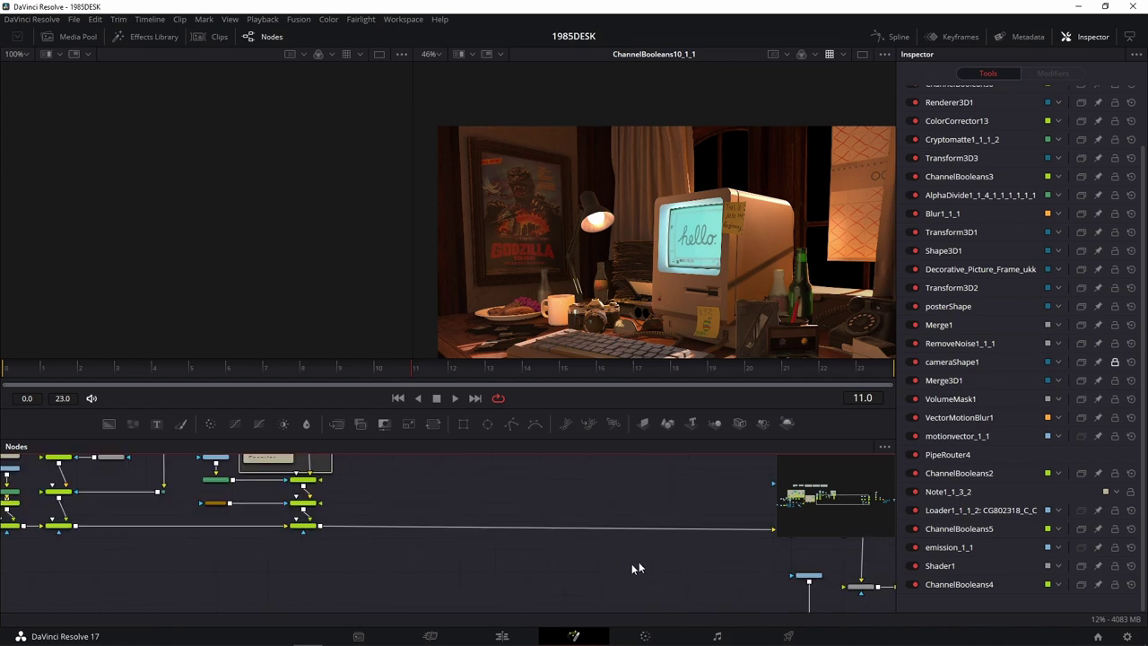
{"action": "scroll", "coordinate": [358, 587], "scroll_direction": "up", "scroll_amount": 2}
{"action": "scroll", "coordinate": [515, 550], "scroll_direction": "up", "scroll_amount": 3}
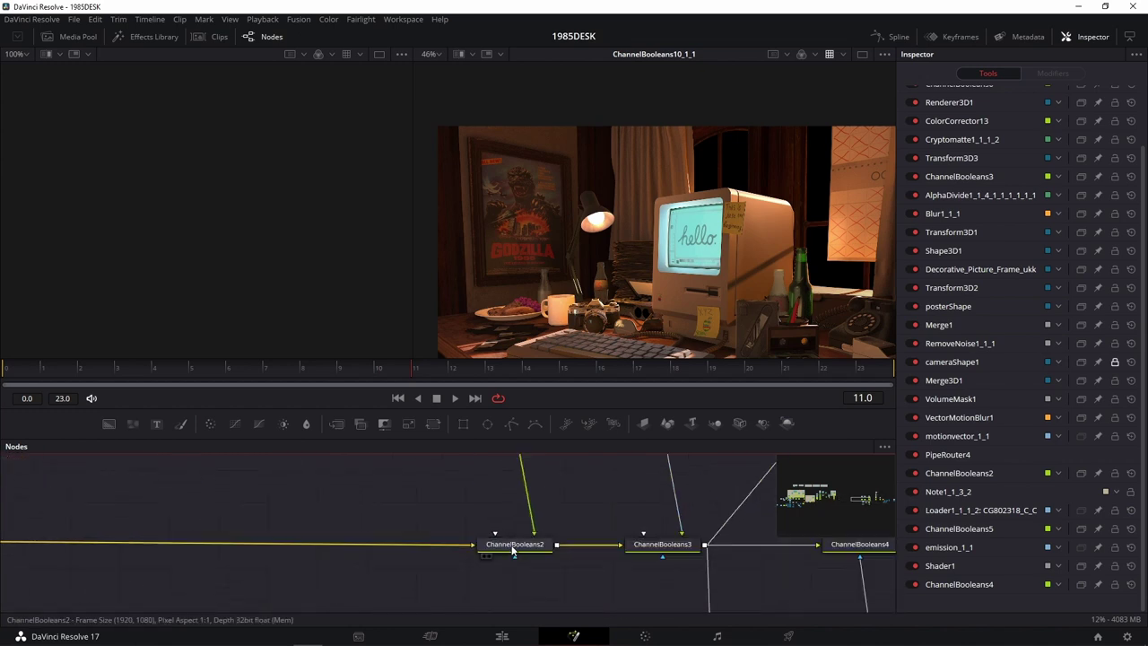
{"action": "left_click_drag", "start_coordinate": [512, 551], "coordinate": [672, 314]}
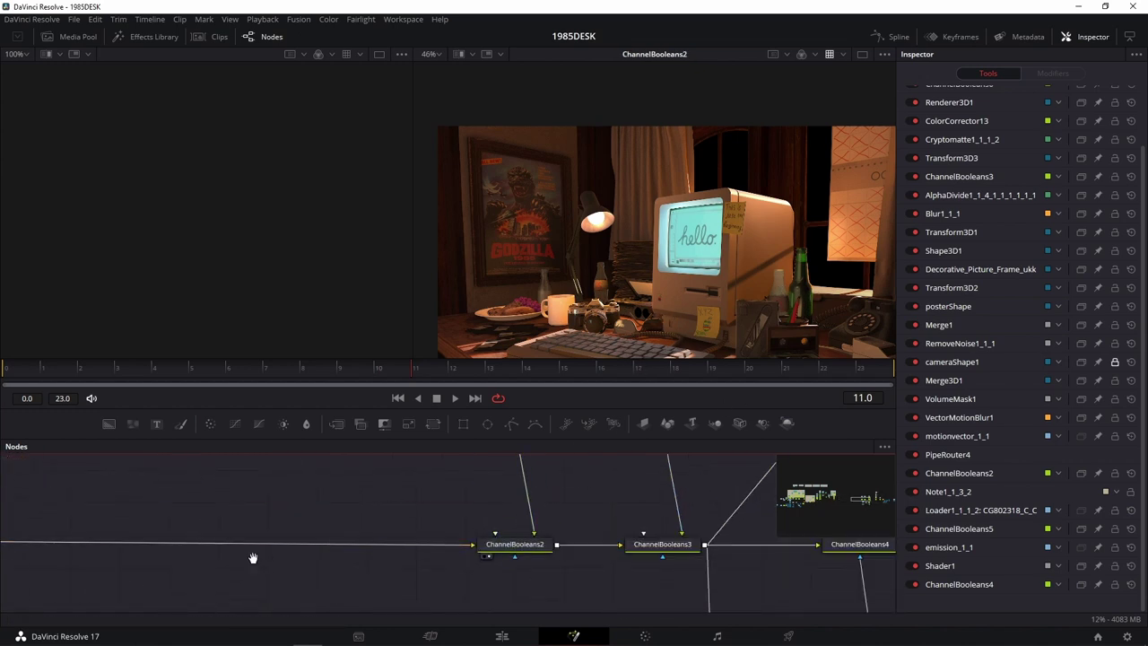
{"action": "left_click_drag", "start_coordinate": [253, 558], "coordinate": [598, 602]}
{"action": "left_click", "coordinate": [350, 545]}
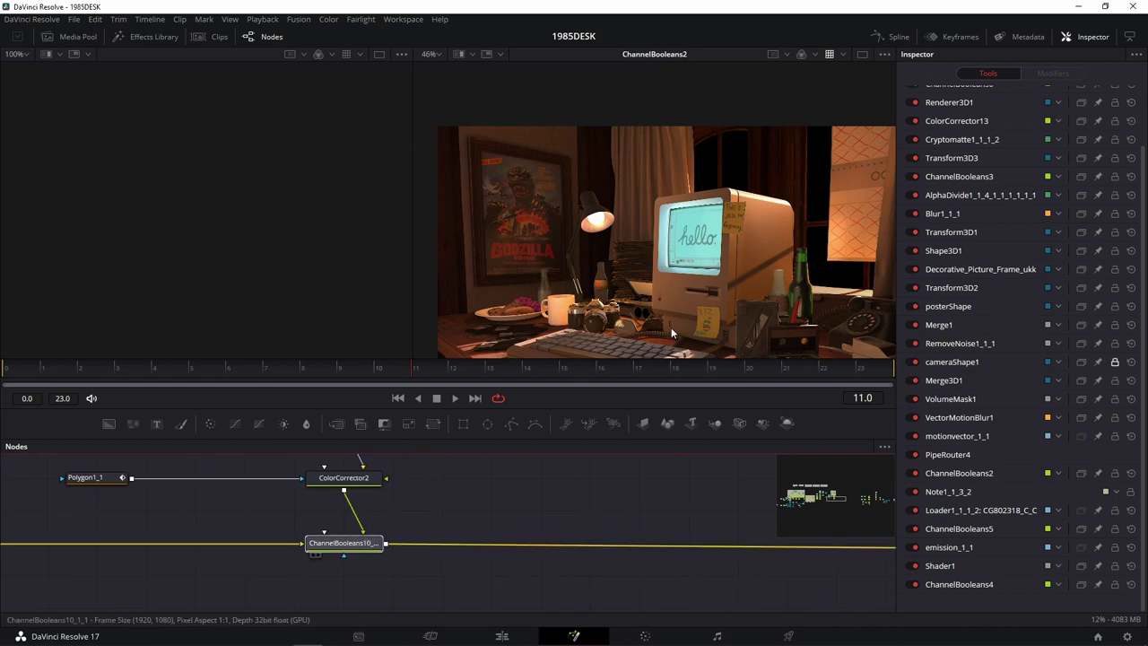
{"action": "left_click_drag", "start_coordinate": [671, 327], "coordinate": [671, 325]}
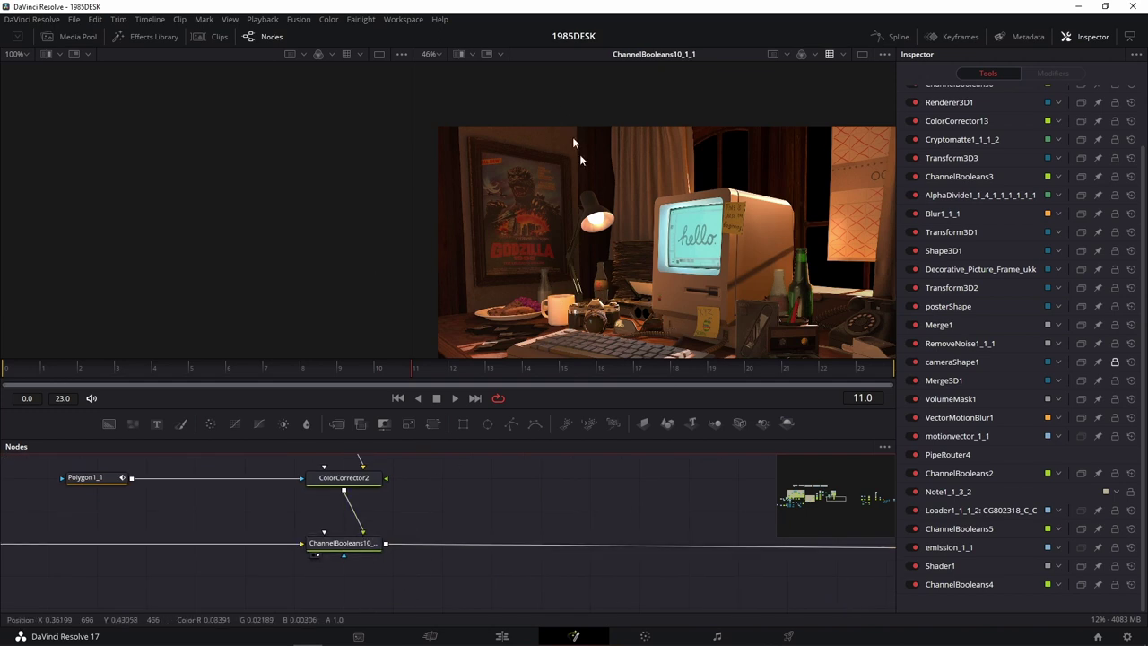
Step: Box-select cameraShape1, Transform3D1, Merge3D1 and Renderer3D1
{"action": "scroll", "coordinate": [552, 518], "scroll_direction": "down", "scroll_amount": 3}
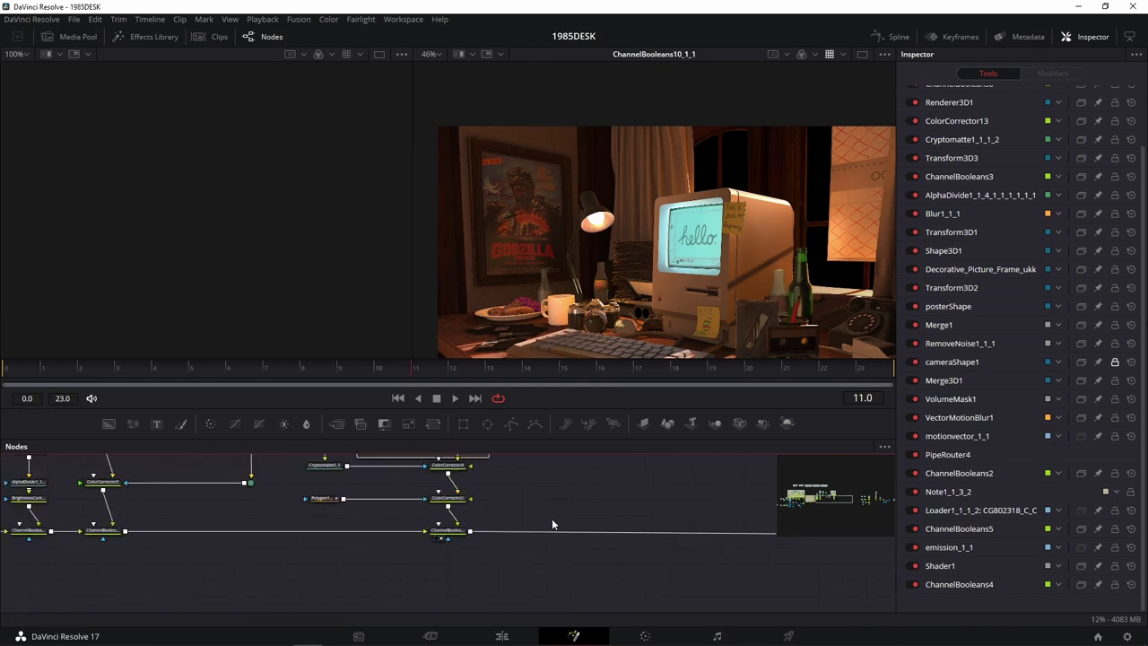
{"action": "mouse_move", "coordinate": [551, 519]}
{"action": "left_mouse_down"}
{"action": "mouse_move", "coordinate": [590, 530]}
{"action": "mouse_move", "coordinate": [627, 572]}
{"action": "left_mouse_up"}
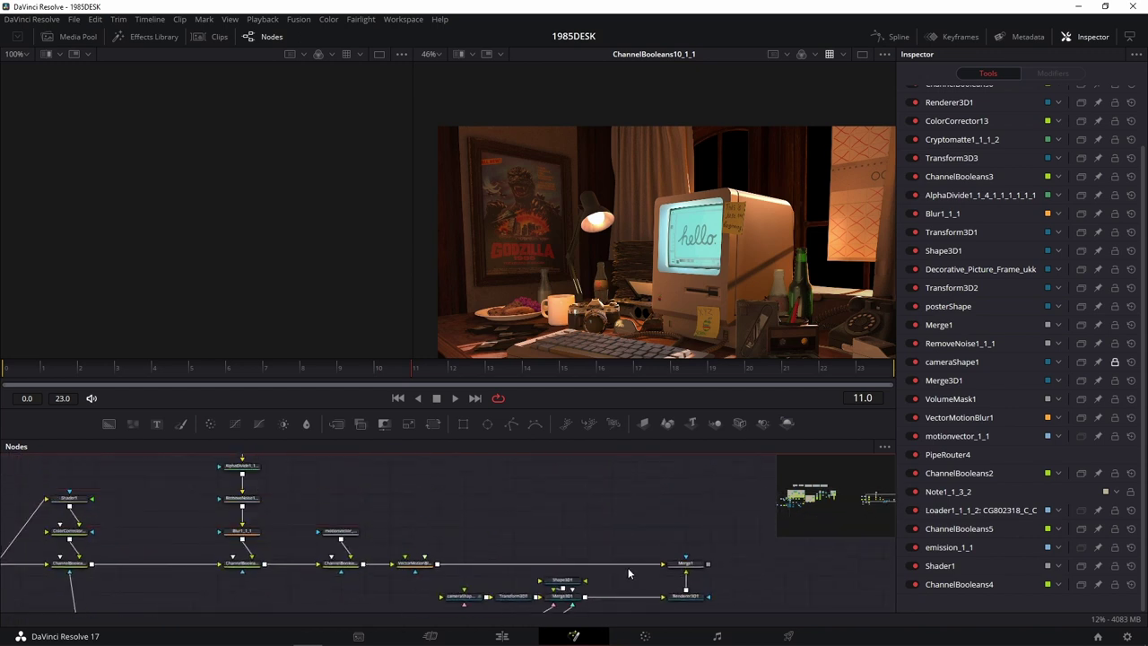
{"action": "scroll", "coordinate": [618, 556], "scroll_direction": "up", "scroll_amount": 3}
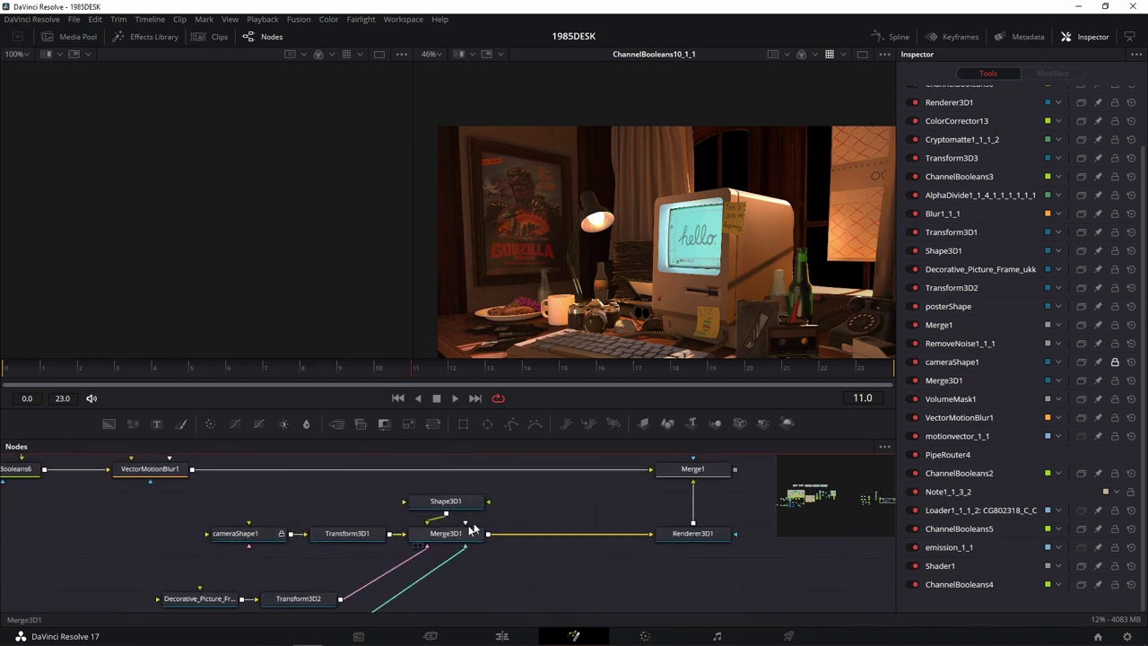
{"action": "left_click_drag", "start_coordinate": [756, 529], "coordinate": [191, 550]}
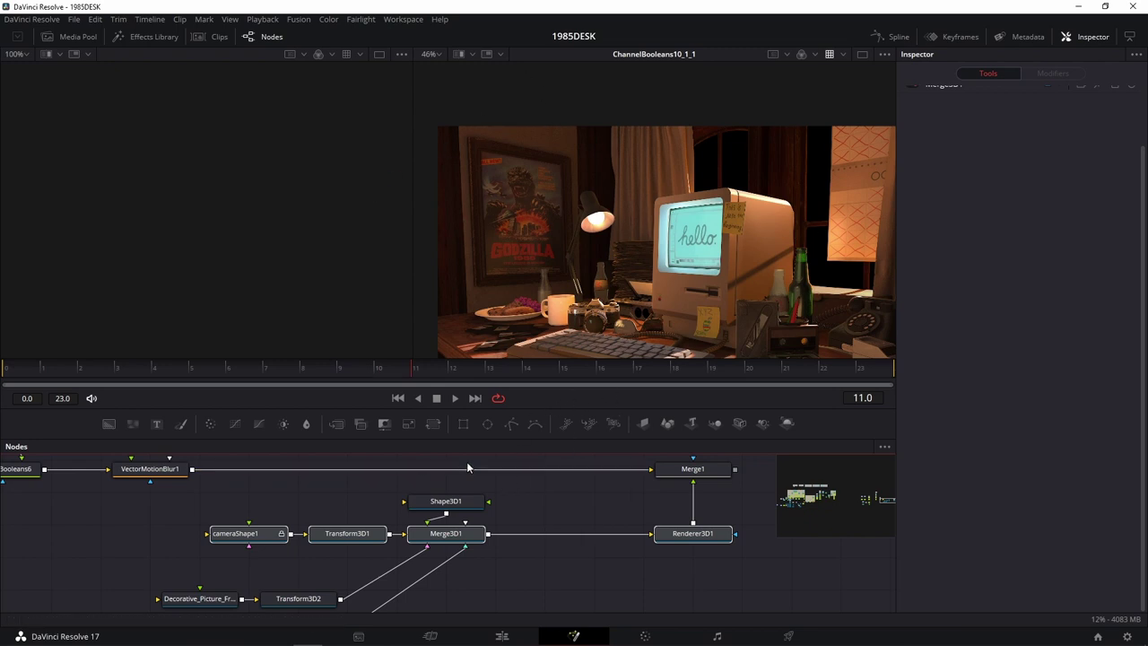
Step: Paste a copy of the camera-to-renderer 3D chain and place it slightly lower
{"action": "left_click", "coordinate": [693, 561]}
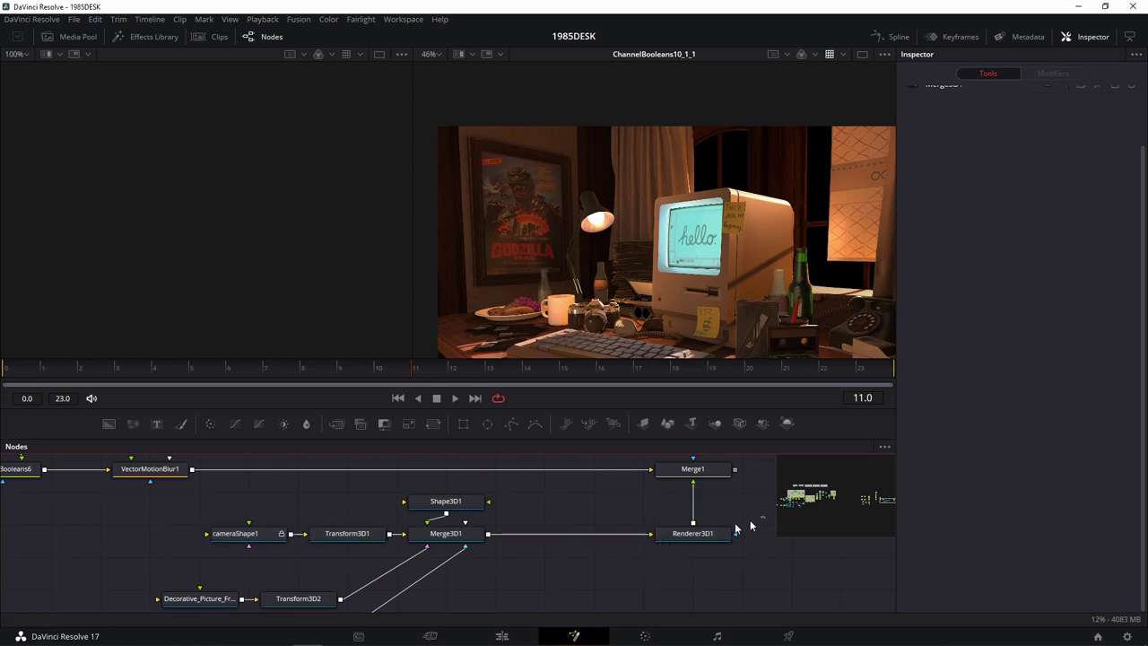
{"action": "left_click_drag", "start_coordinate": [764, 515], "coordinate": [139, 543]}
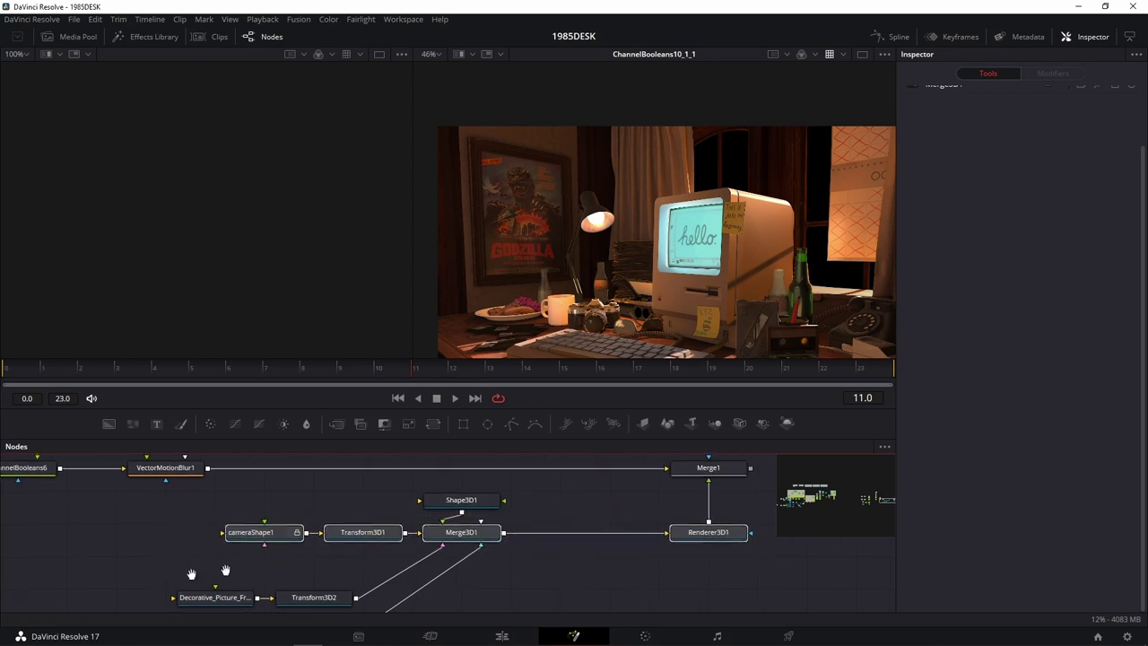
{"action": "scroll", "coordinate": [475, 525], "scroll_direction": "down", "scroll_amount": 5}
{"action": "scroll", "coordinate": [324, 535], "scroll_direction": "down", "scroll_amount": 5}
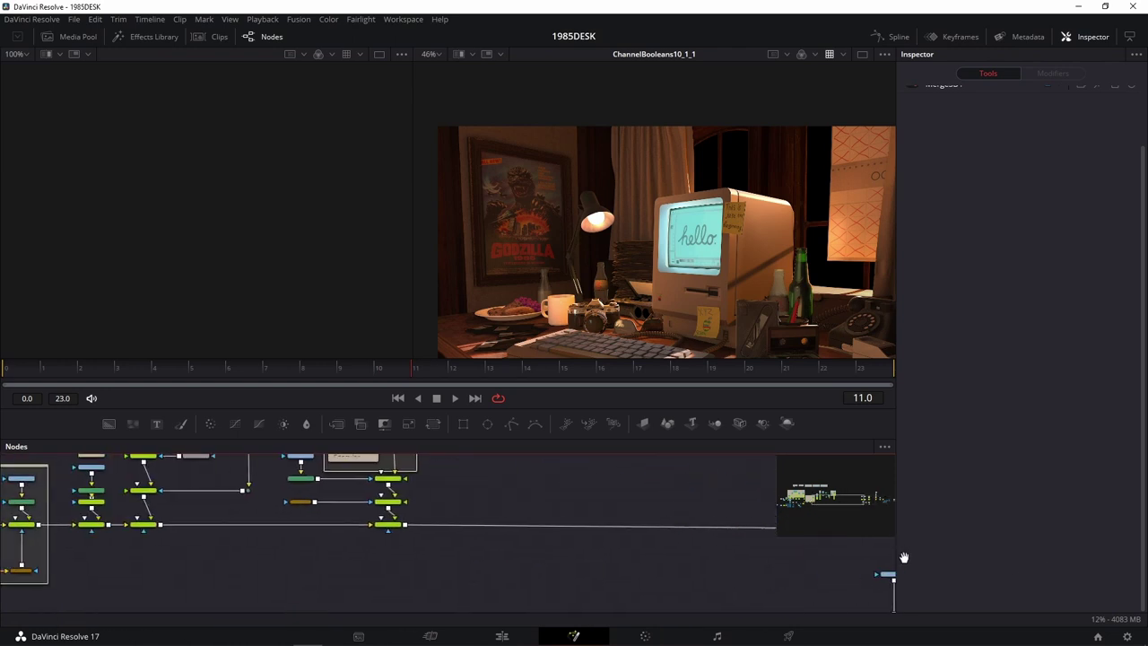
{"action": "key", "text": "ctrl+v"}
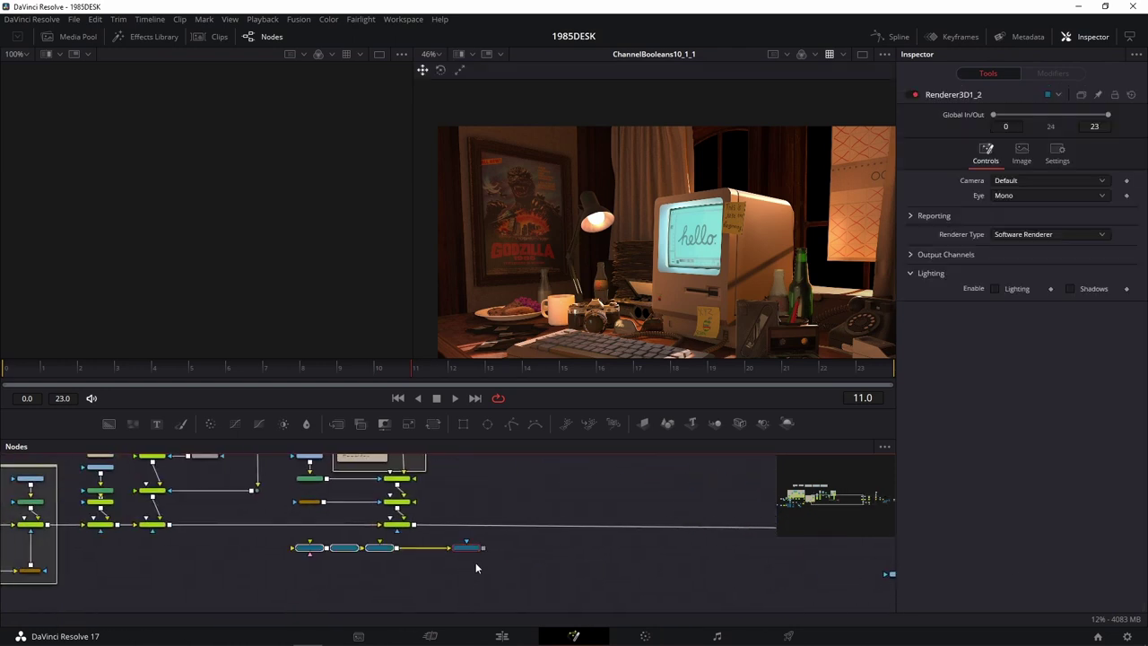
{"action": "scroll", "coordinate": [476, 562], "scroll_direction": "up", "scroll_amount": 3}
{"action": "left_click_drag", "start_coordinate": [494, 546], "coordinate": [568, 556]}
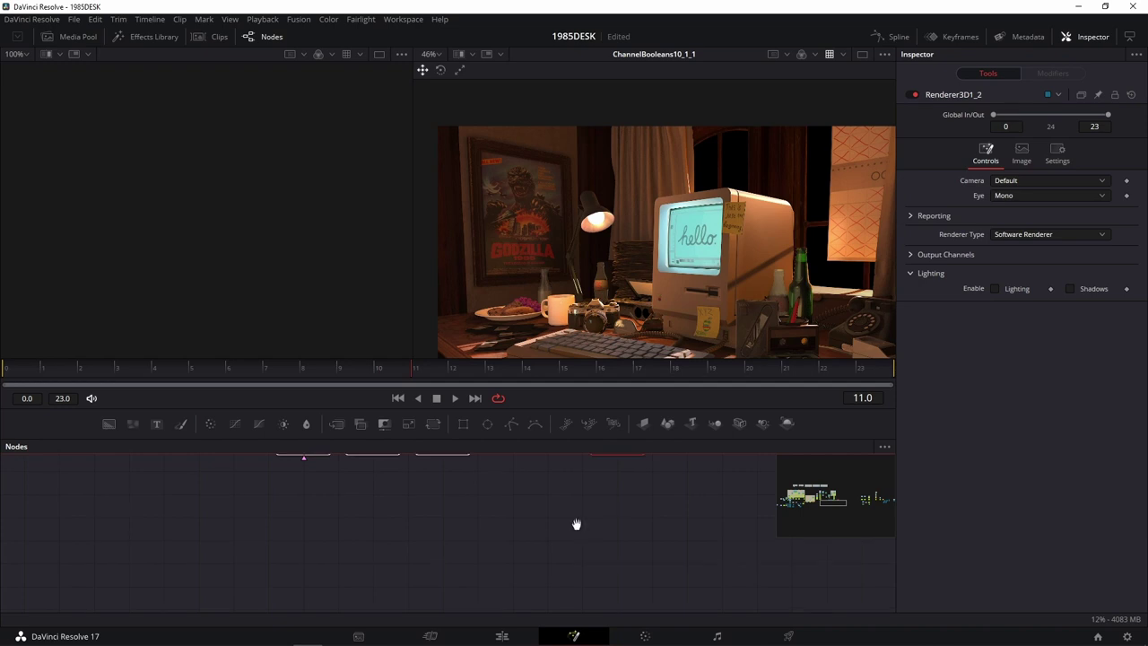
{"action": "left_click_drag", "start_coordinate": [610, 522], "coordinate": [611, 544]}
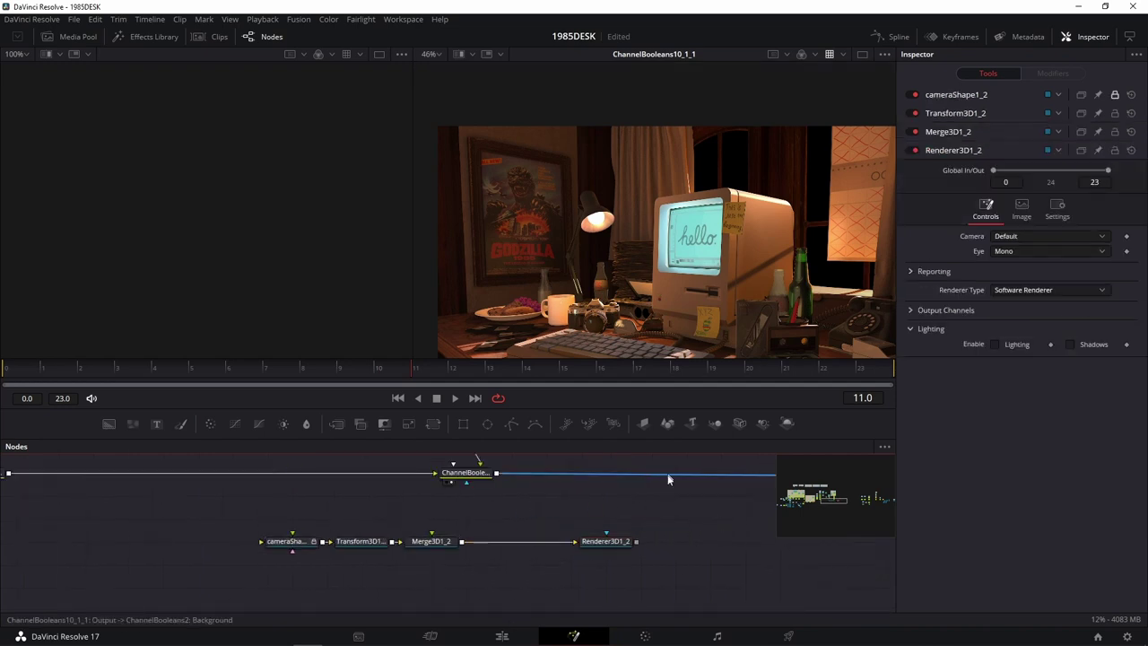
Step: Check the viewer's channel display options near Polygon1_1 and ColorCorrector2
{"action": "left_click_drag", "start_coordinate": [666, 476], "coordinate": [529, 528]}
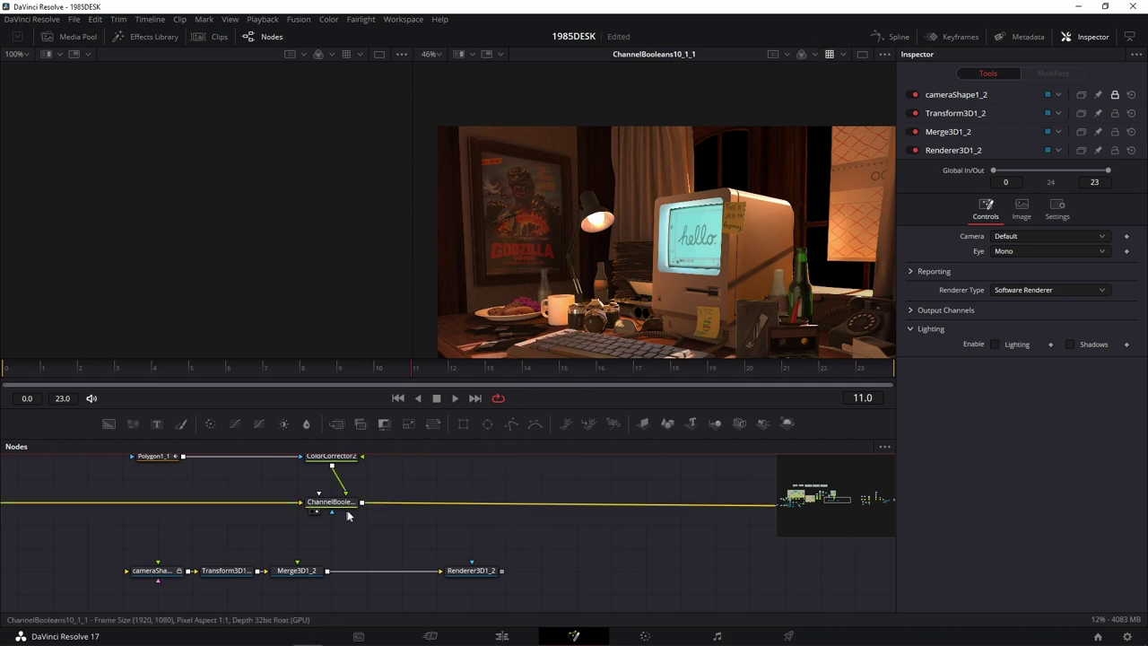
{"action": "left_click", "coordinate": [814, 53]}
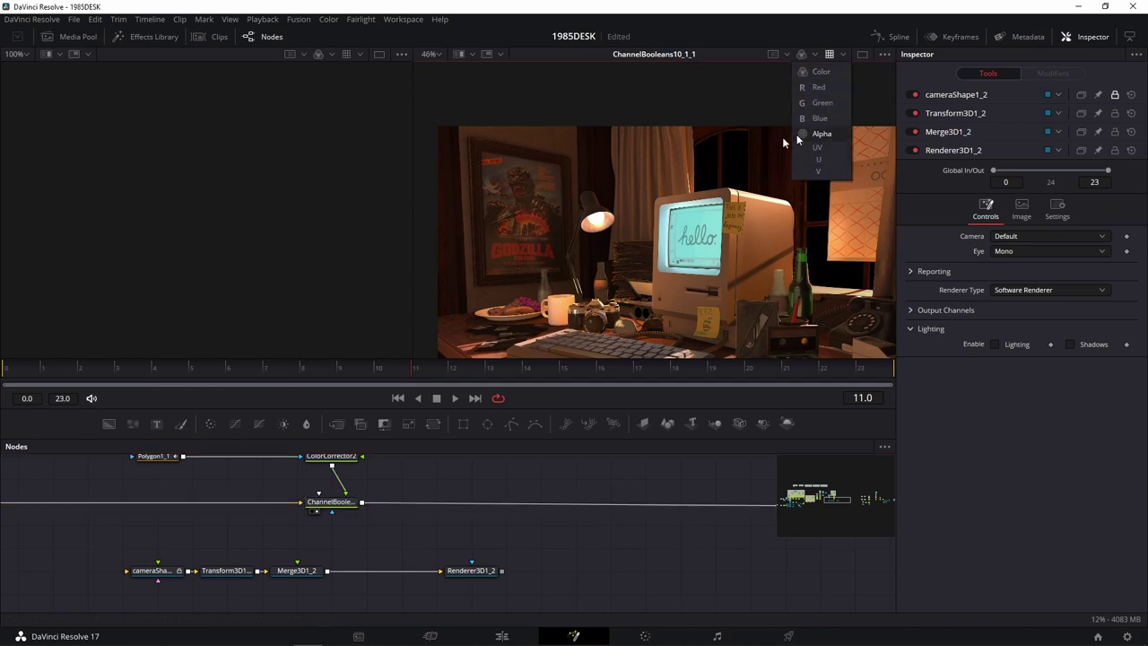
{"action": "left_click", "coordinate": [504, 502]}
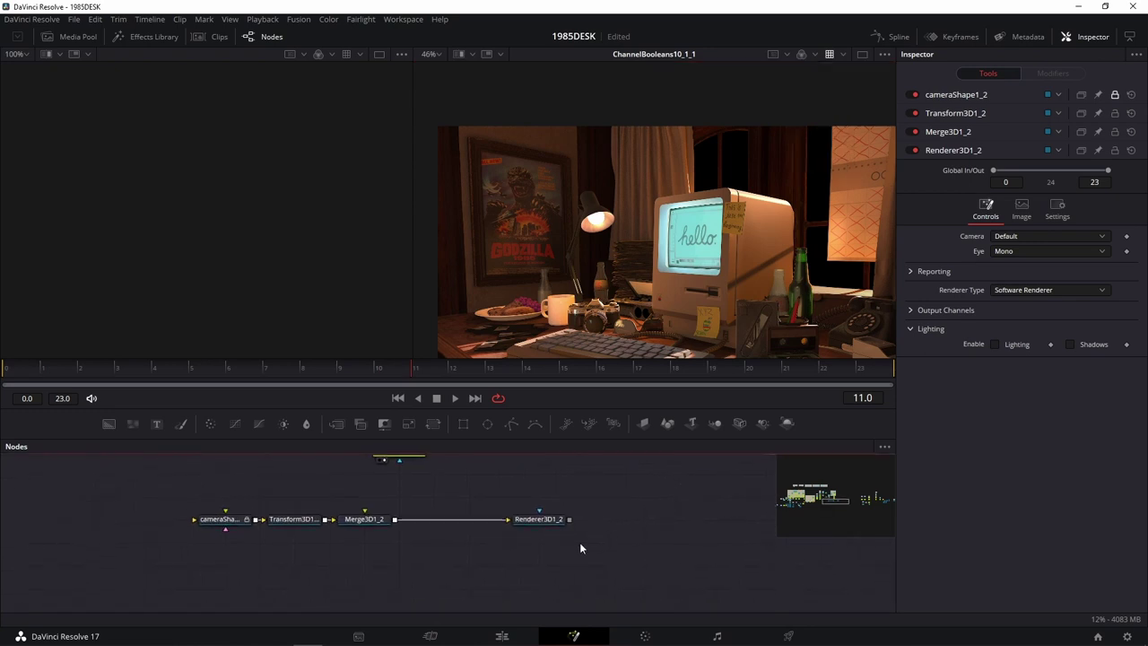
{"action": "scroll", "coordinate": [597, 531], "scroll_direction": "down", "scroll_amount": 3}
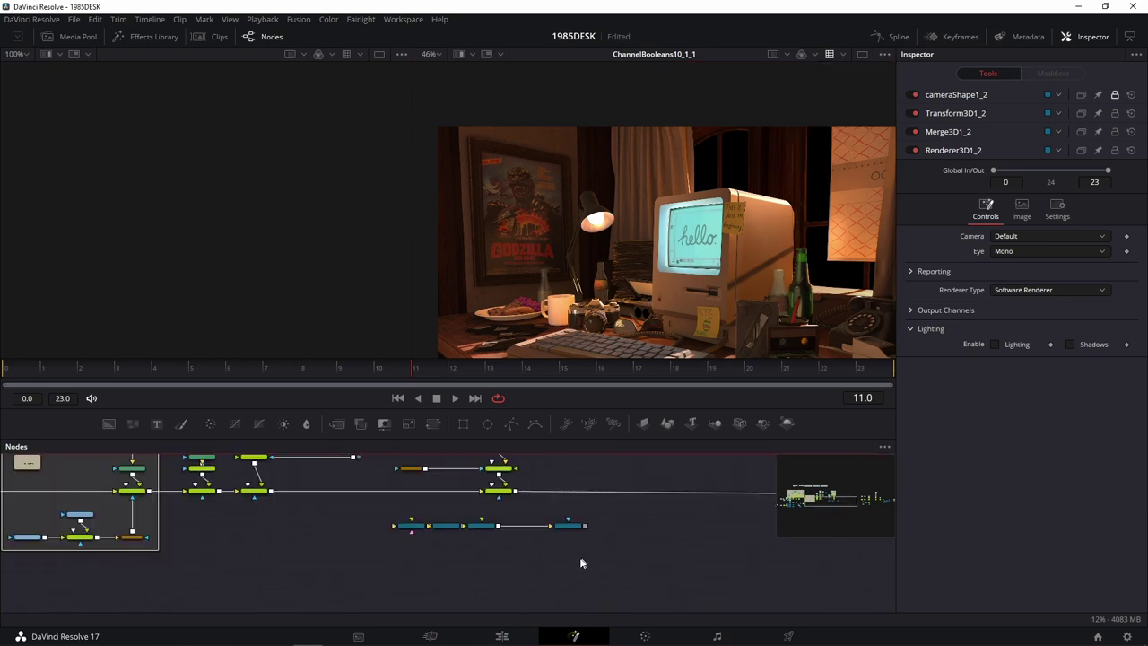
{"action": "scroll", "coordinate": [644, 524], "scroll_direction": "down", "scroll_amount": 2}
{"action": "scroll", "coordinate": [379, 509], "scroll_direction": "up", "scroll_amount": 5}
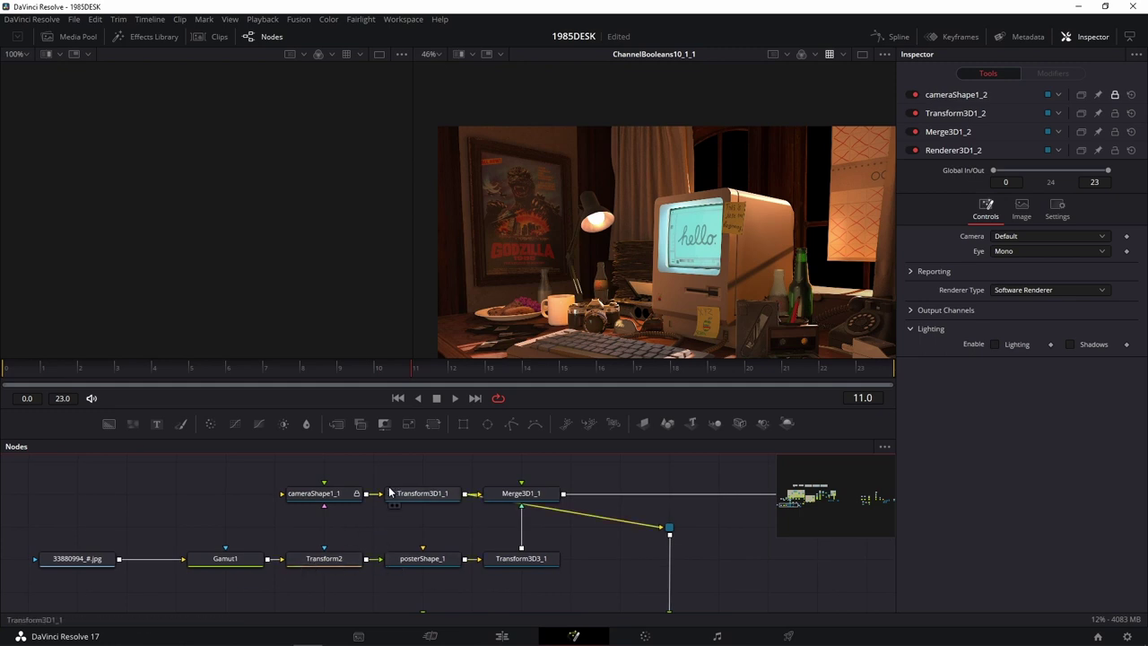
Step: Select posterShape_1, Decorative_Picture_Frame and their Transform3D nodes and paste a copy
{"action": "left_click", "coordinate": [413, 556]}
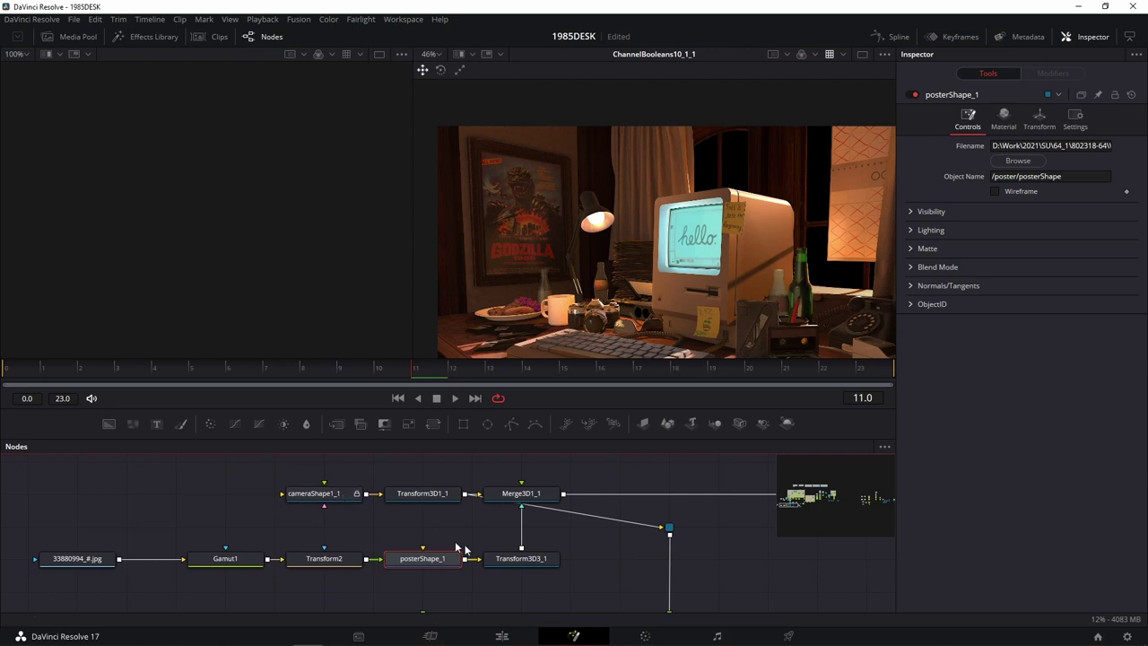
{"action": "left_click_drag", "start_coordinate": [610, 588], "coordinate": [281, 521]}
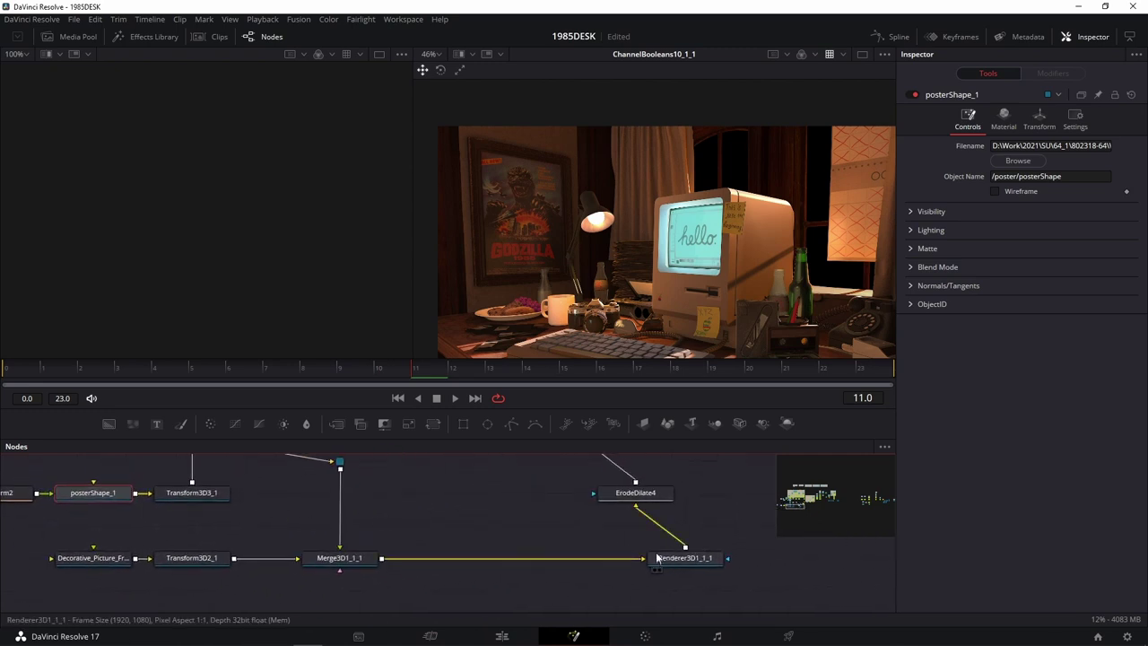
{"action": "left_click_drag", "start_coordinate": [104, 565], "coordinate": [323, 561]}
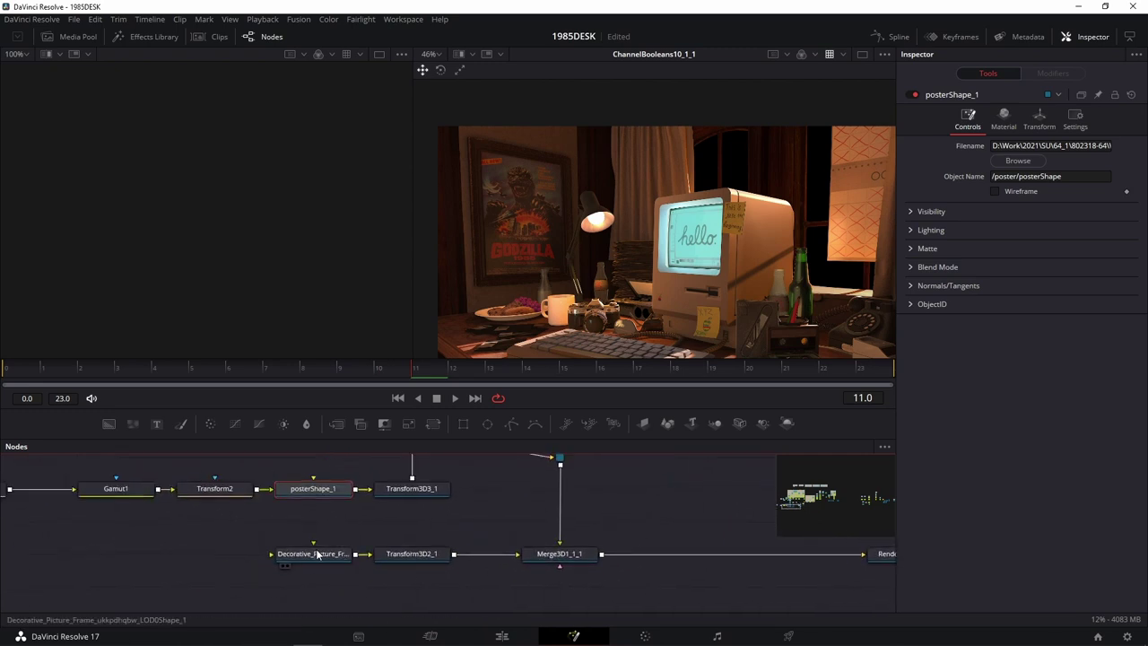
{"action": "left_click_drag", "start_coordinate": [498, 469], "coordinate": [294, 581]}
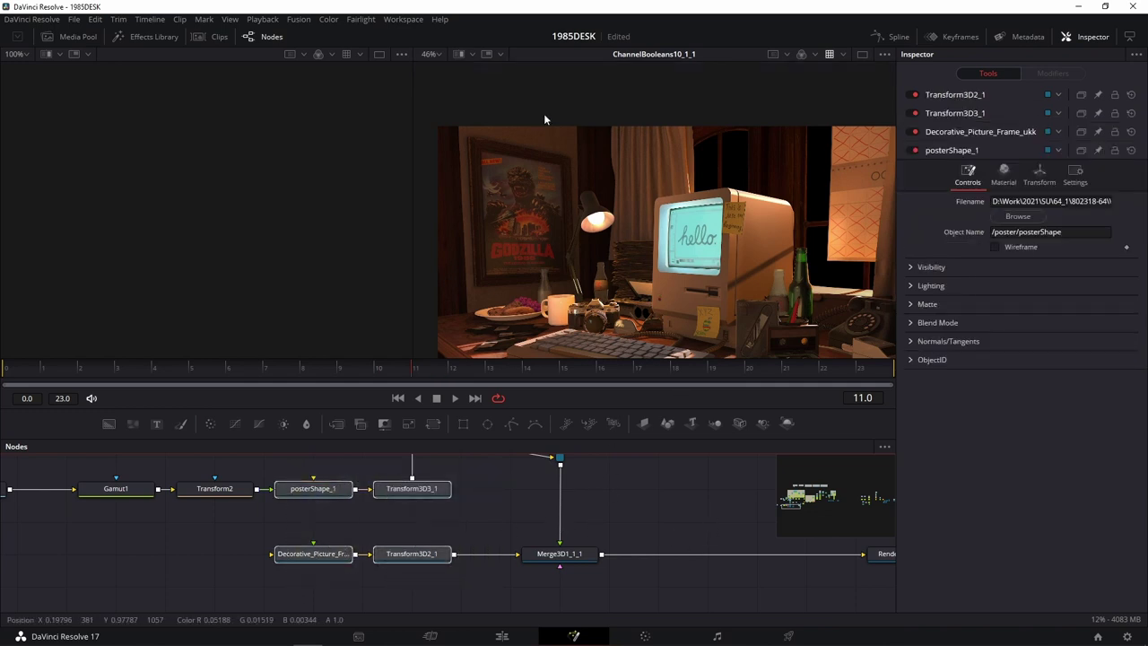
{"action": "scroll", "coordinate": [728, 520], "scroll_direction": "down", "scroll_amount": 3}
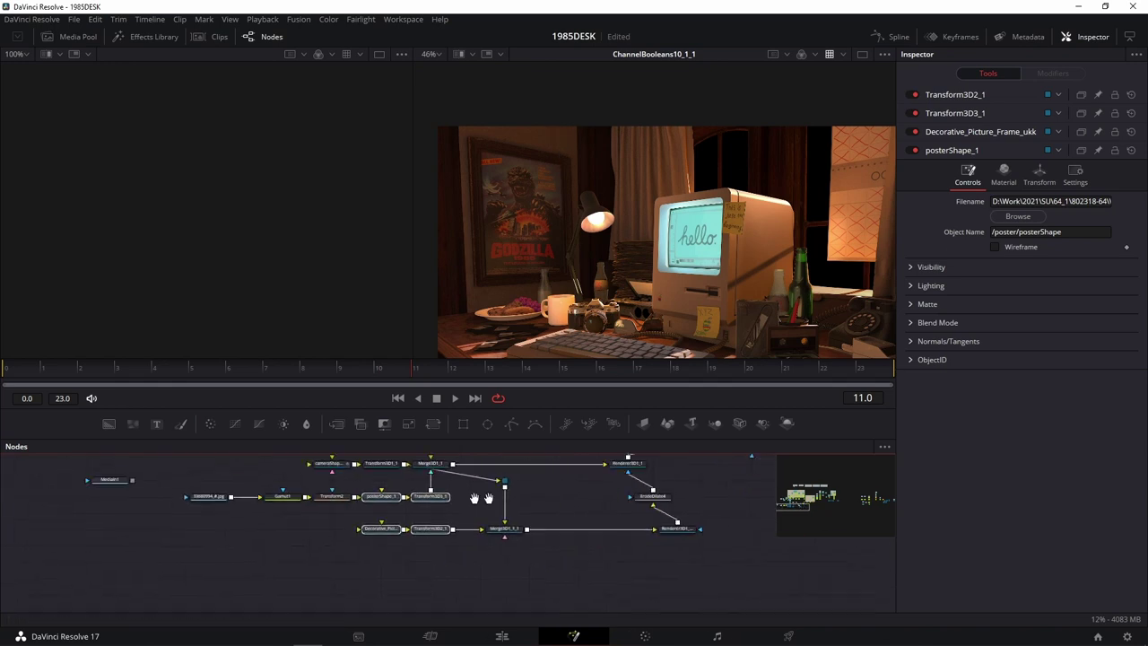
{"action": "mouse_move", "coordinate": [728, 521]}
{"action": "left_mouse_down"}
{"action": "mouse_move", "coordinate": [679, 517]}
{"action": "mouse_move", "coordinate": [279, 621]}
{"action": "mouse_move", "coordinate": [313, 570]}
{"action": "mouse_move", "coordinate": [353, 545]}
{"action": "mouse_move", "coordinate": [351, 510]}
{"action": "mouse_move", "coordinate": [427, 510]}
{"action": "left_mouse_up"}
{"action": "key", "text": "ctrl+v"}
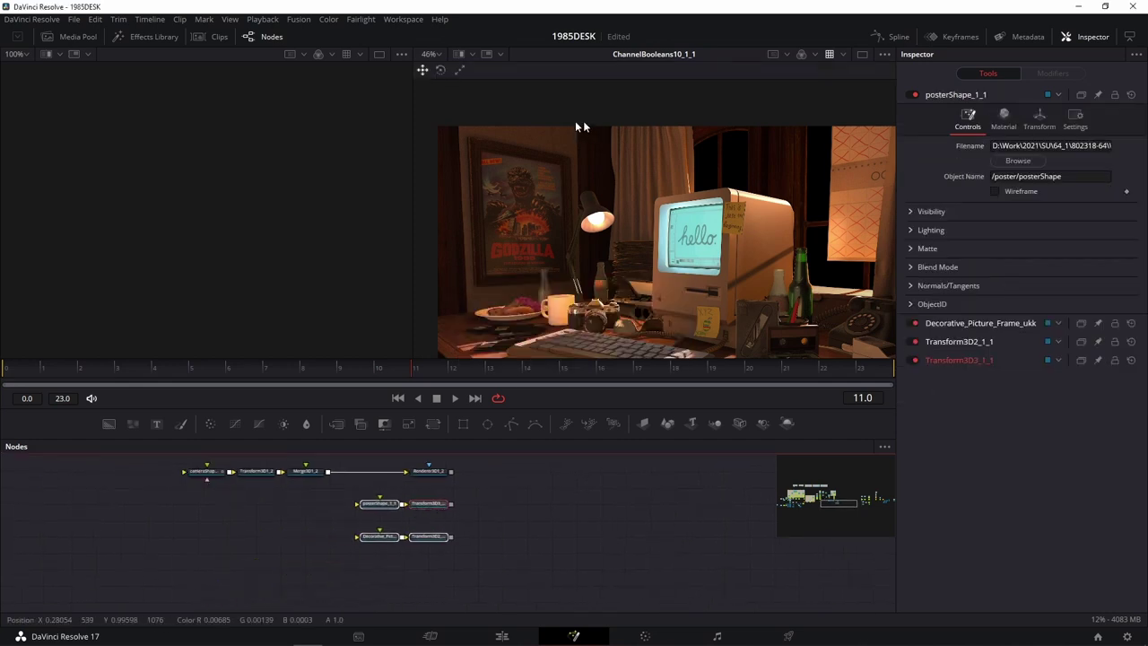
{"action": "scroll", "coordinate": [507, 525], "scroll_direction": "up", "scroll_amount": 2}
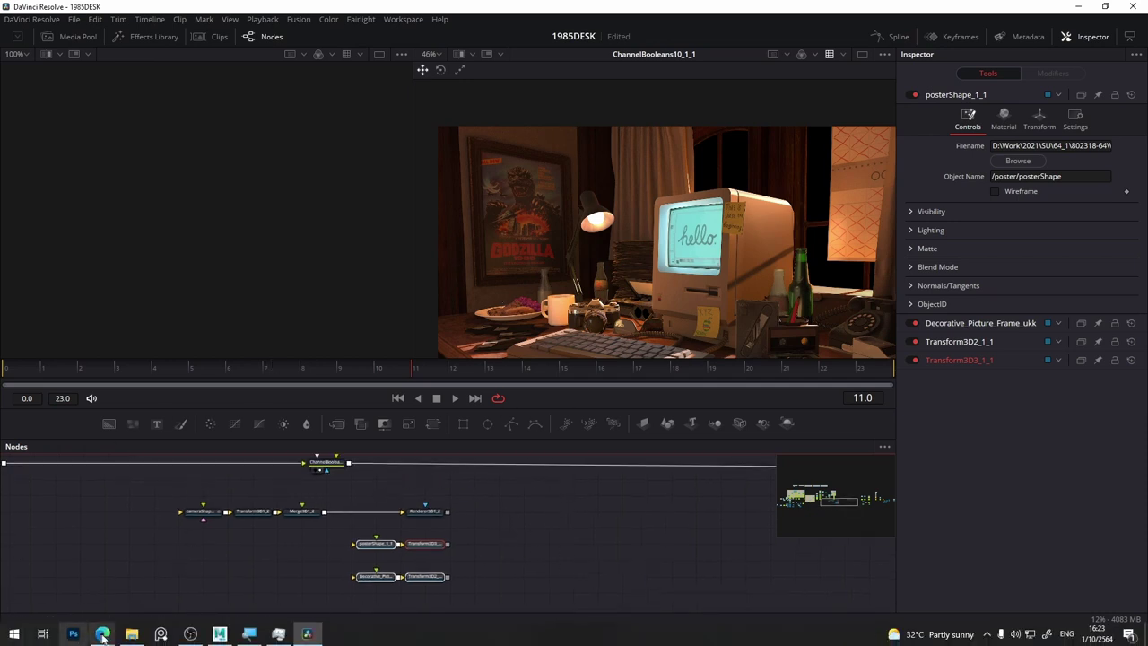
Step: In Maya, select Modular_Interior_Wall and choose Cache > Alembic Cache > Export Selection to Alembic
{"action": "left_click", "coordinate": [219, 639]}
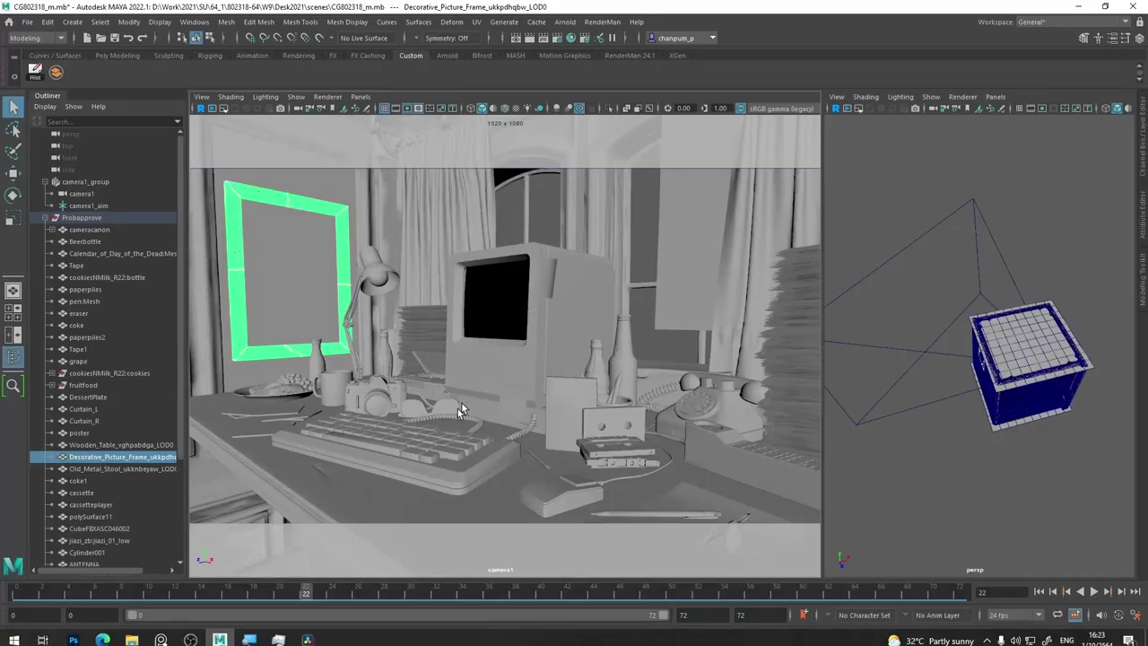
{"action": "left_click", "coordinate": [365, 182]}
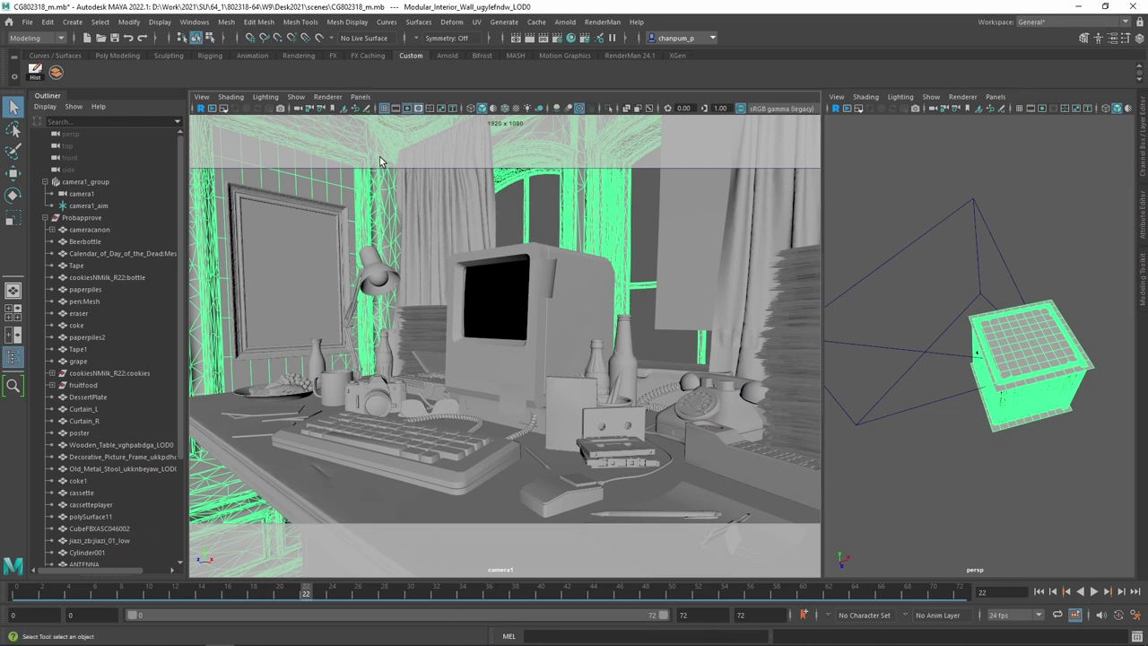
{"action": "left_click", "coordinate": [45, 219]}
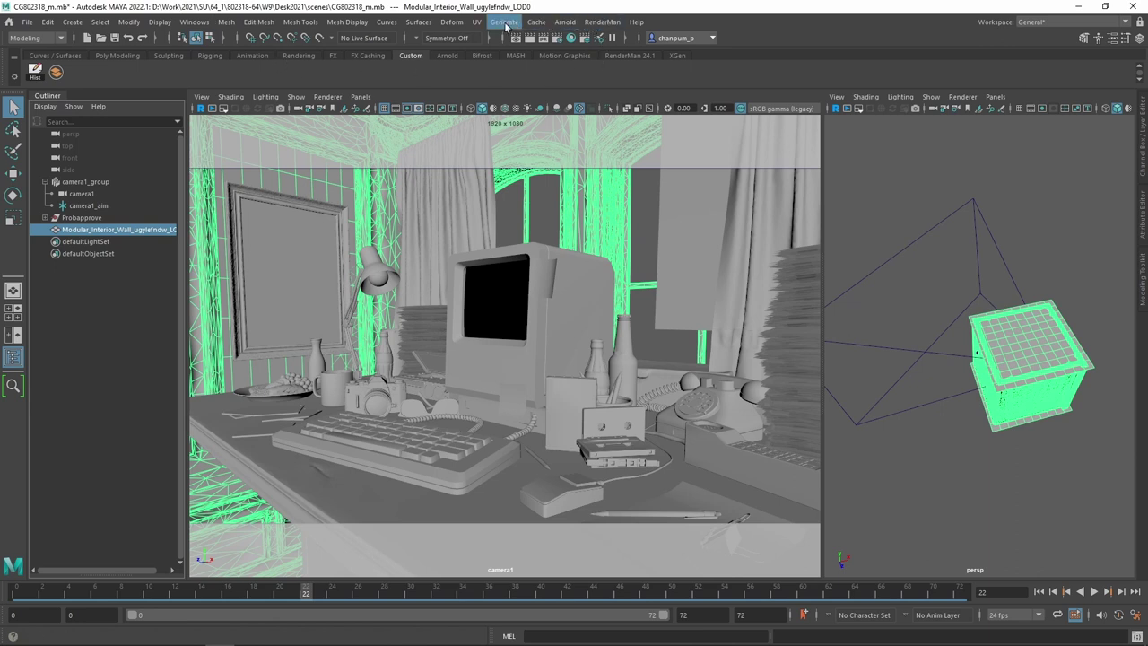
{"action": "left_click", "coordinate": [536, 22]}
{"action": "mouse_move", "coordinate": [626, 48]}
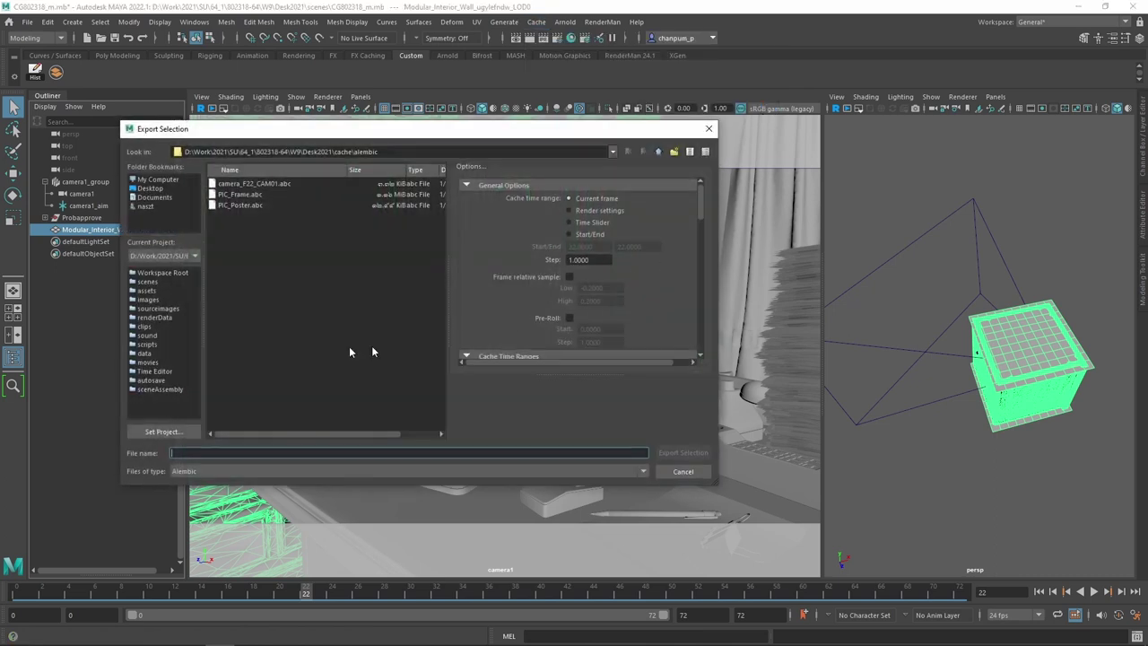
Step: Export the wall as room.abc into cache/alembic and return to DaVinci Resolve
{"action": "type", "text": "room"}
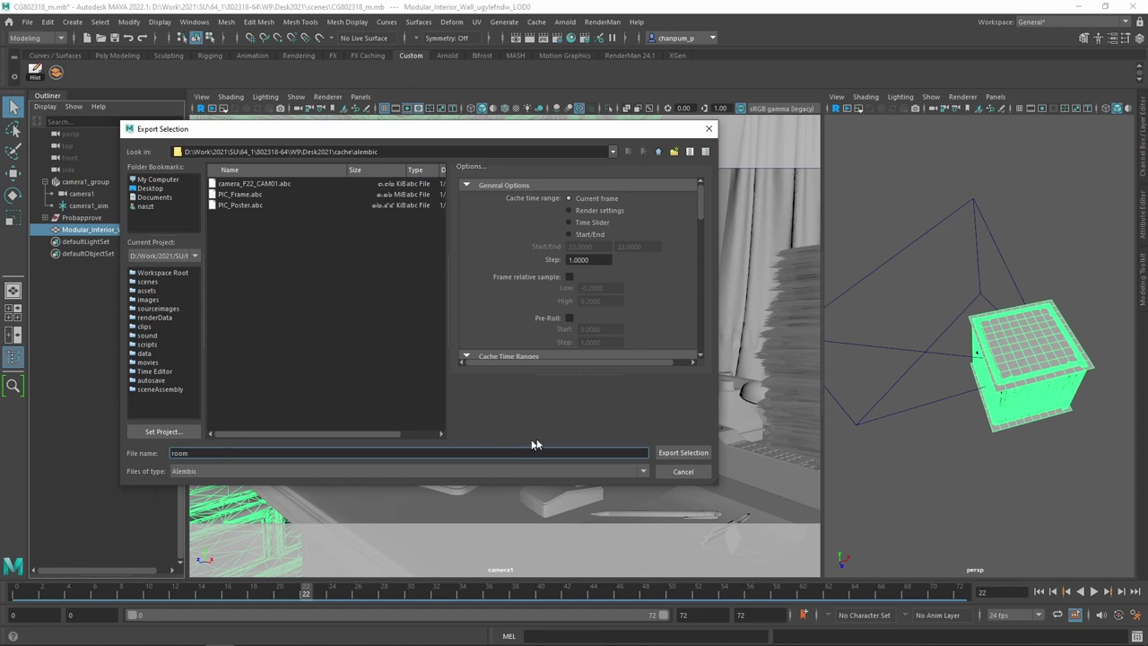
{"action": "left_click", "coordinate": [684, 453]}
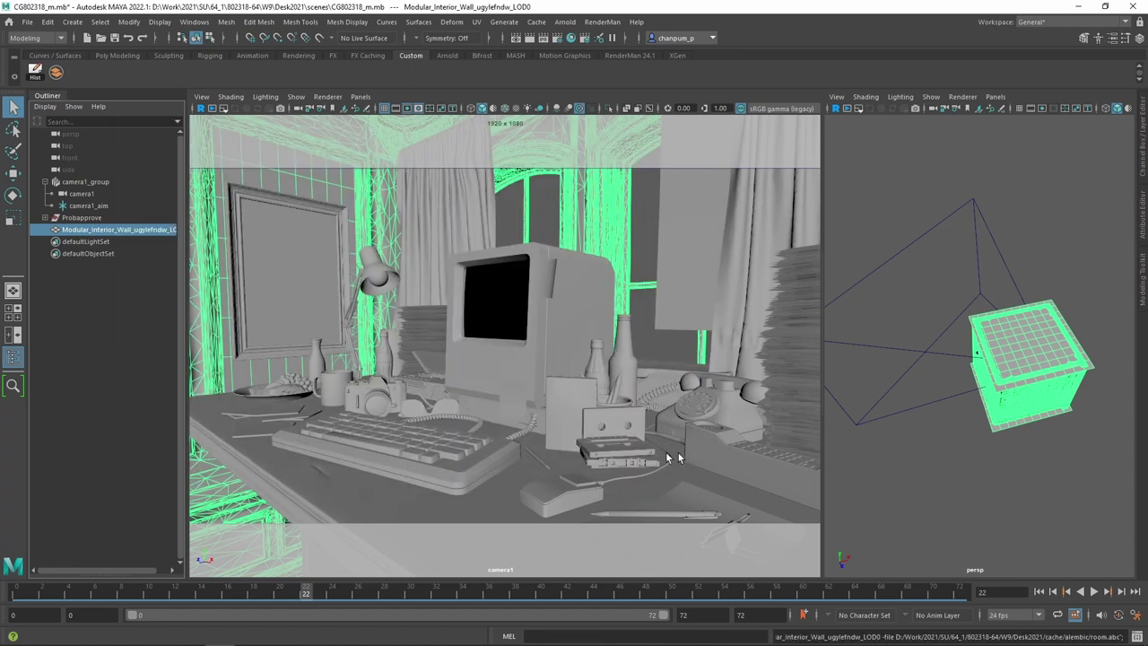
{"action": "mouse_move", "coordinate": [72, 634]}
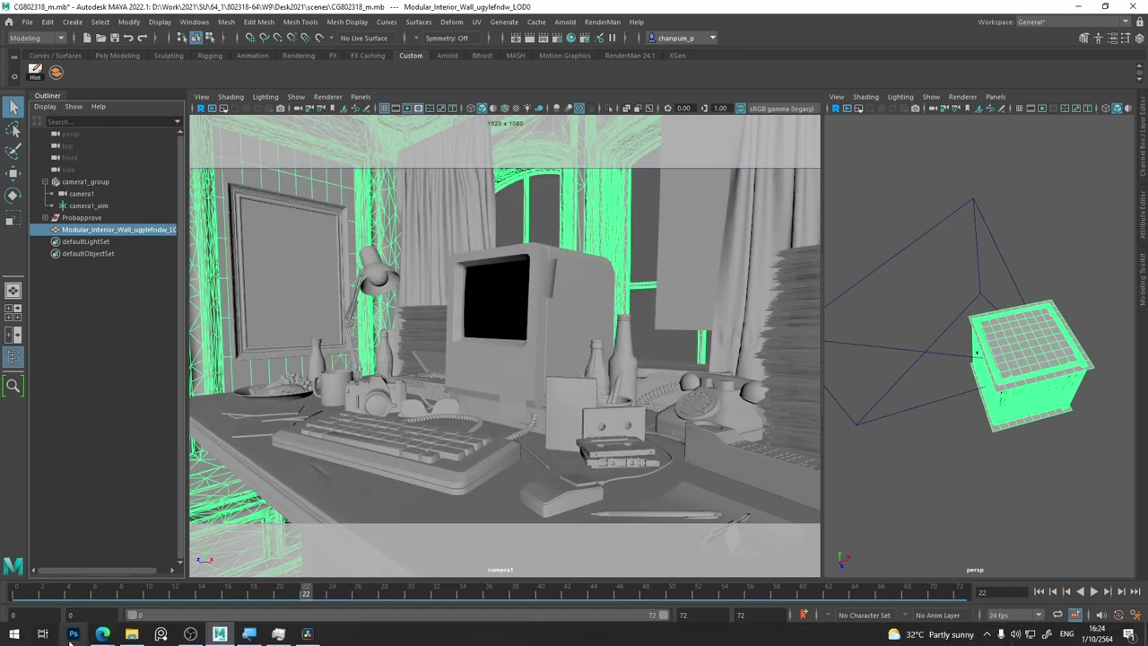
{"action": "left_click", "coordinate": [306, 635]}
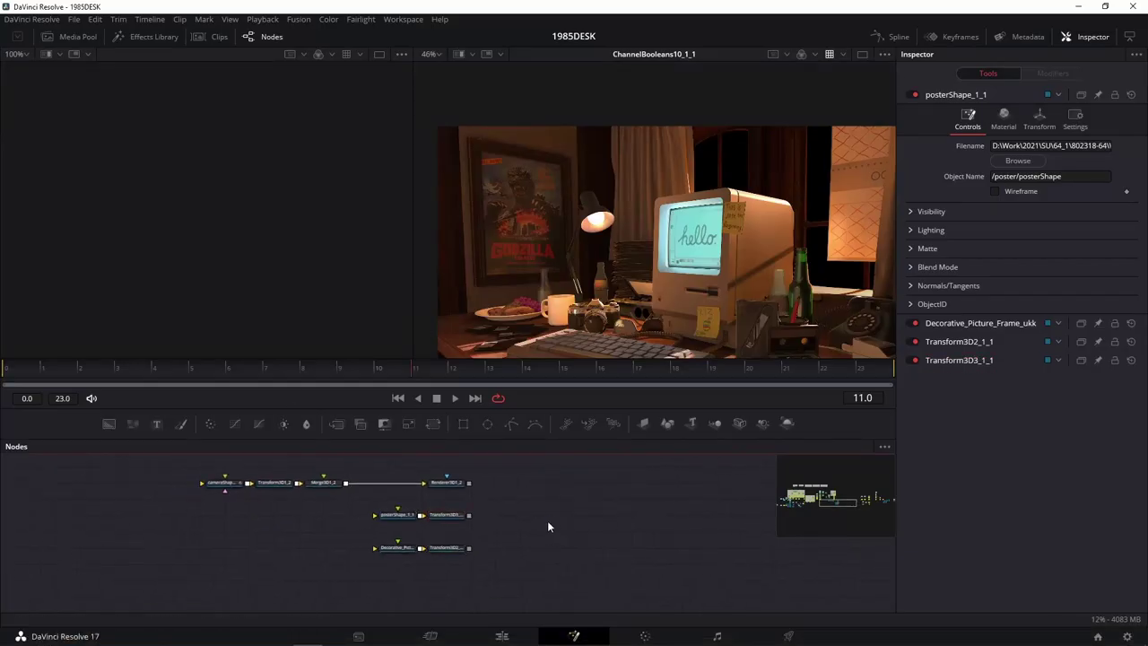
Step: Import room.abc from cache\alembic as an Alembic scene, keeping Meshes, UVs and Normals
{"action": "scroll", "coordinate": [545, 520], "scroll_direction": "up", "scroll_amount": 3}
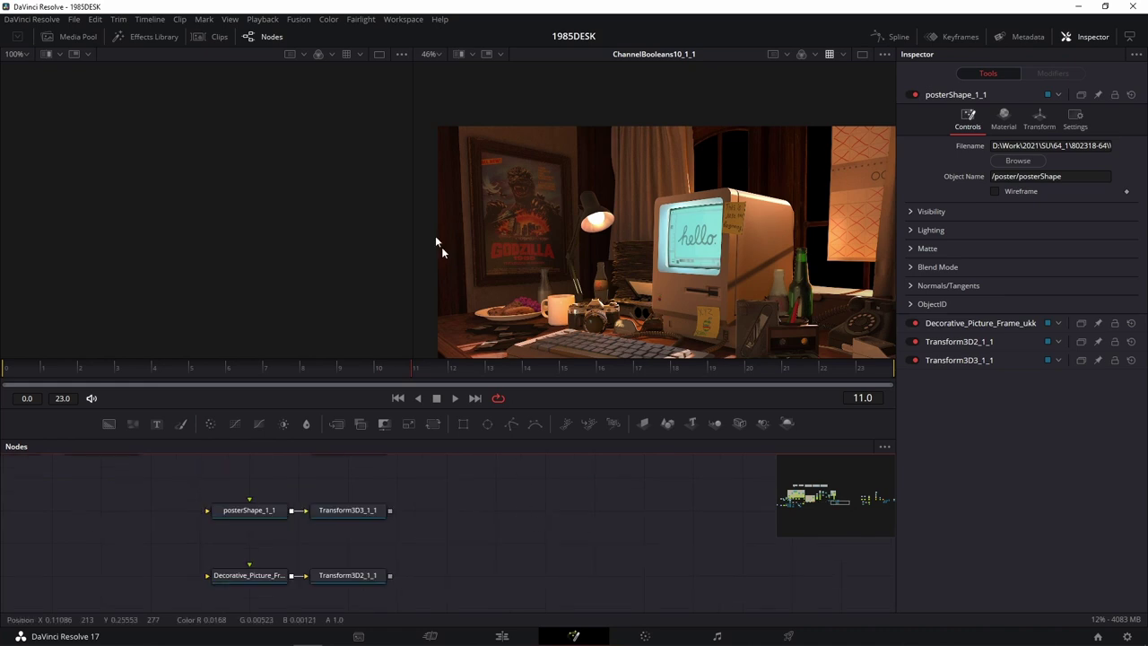
{"action": "left_click", "coordinate": [301, 21]}
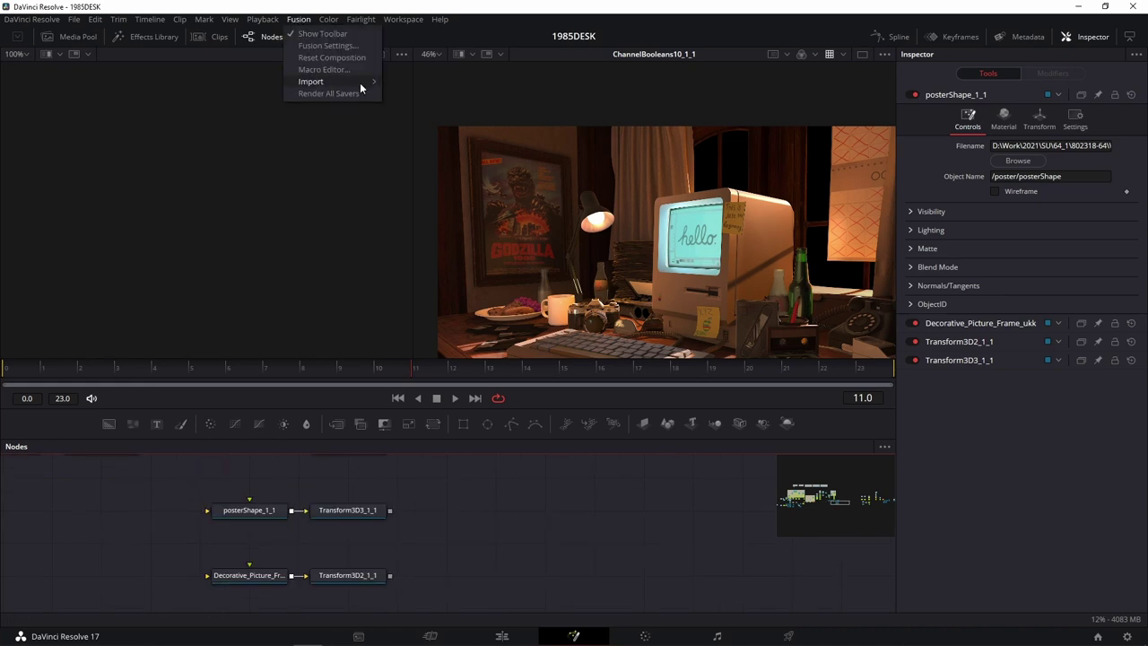
{"action": "mouse_move", "coordinate": [361, 81]}
{"action": "left_click", "coordinate": [417, 83]}
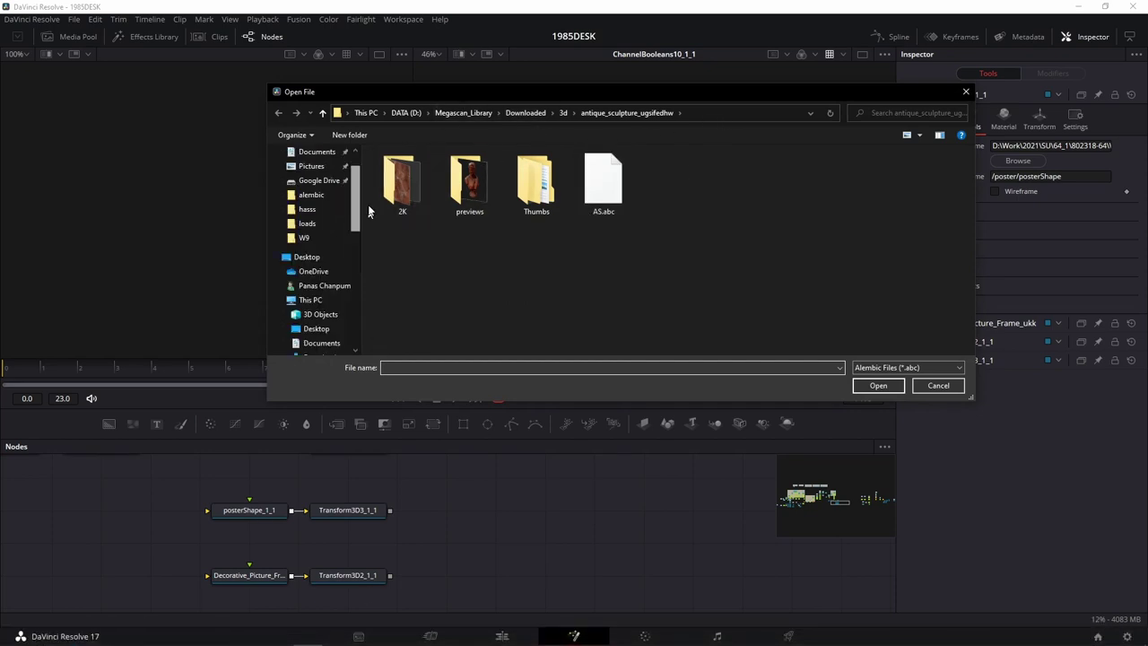
{"action": "scroll", "coordinate": [314, 251], "scroll_direction": "up", "scroll_amount": 5}
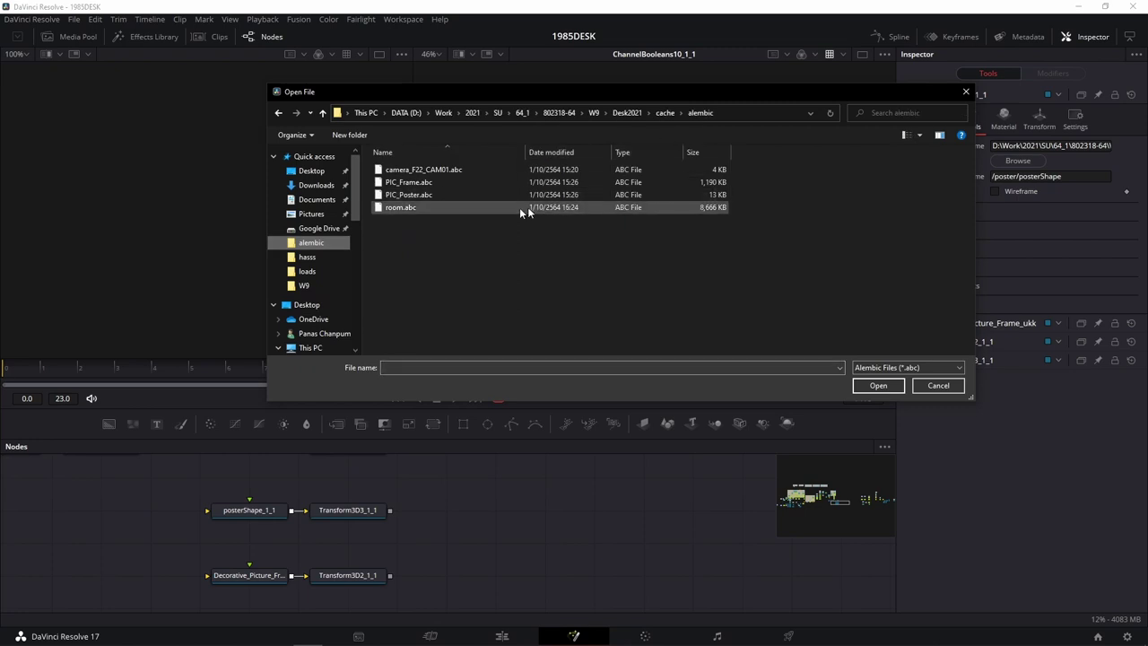
{"action": "left_click", "coordinate": [415, 209]}
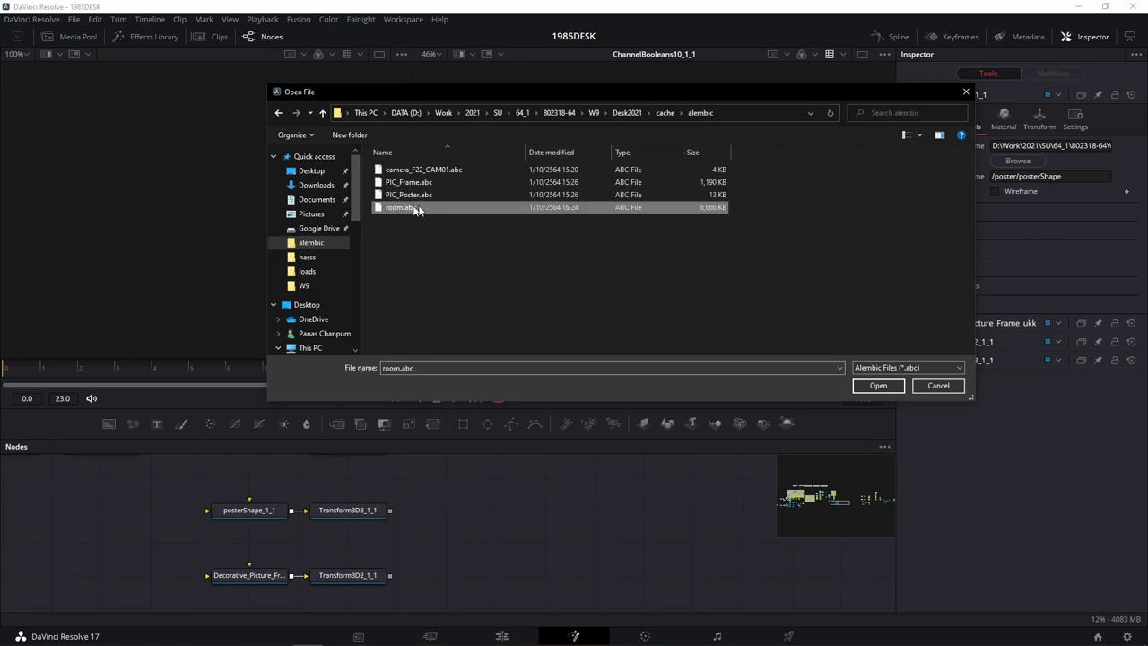
{"action": "left_click", "coordinate": [878, 385]}
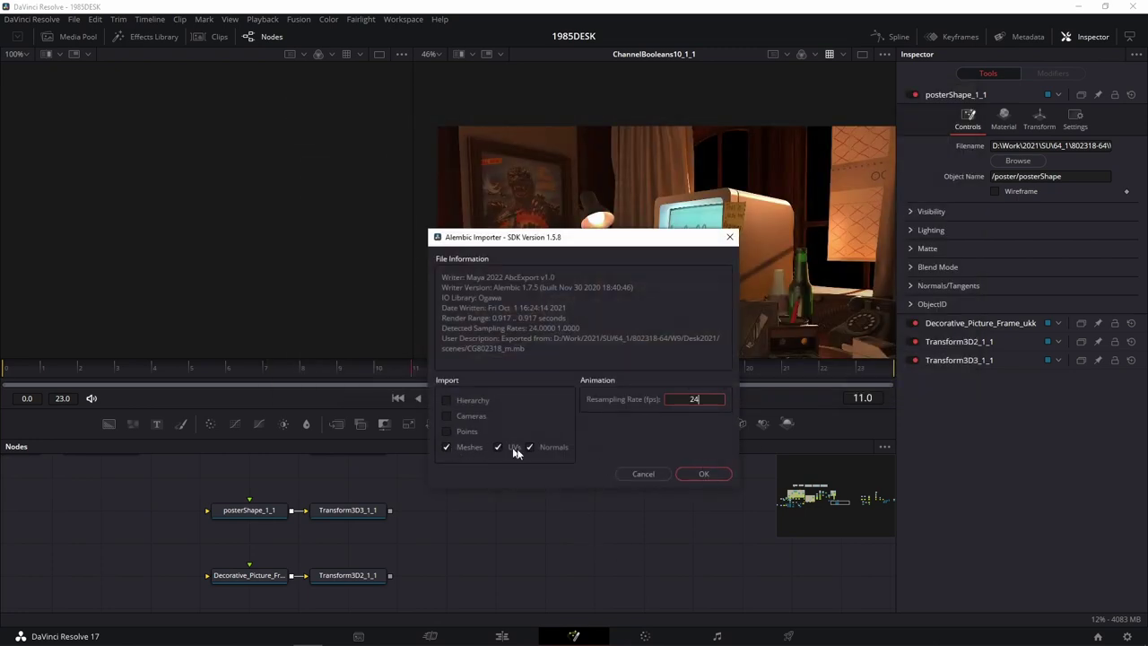
{"action": "left_click", "coordinate": [690, 475]}
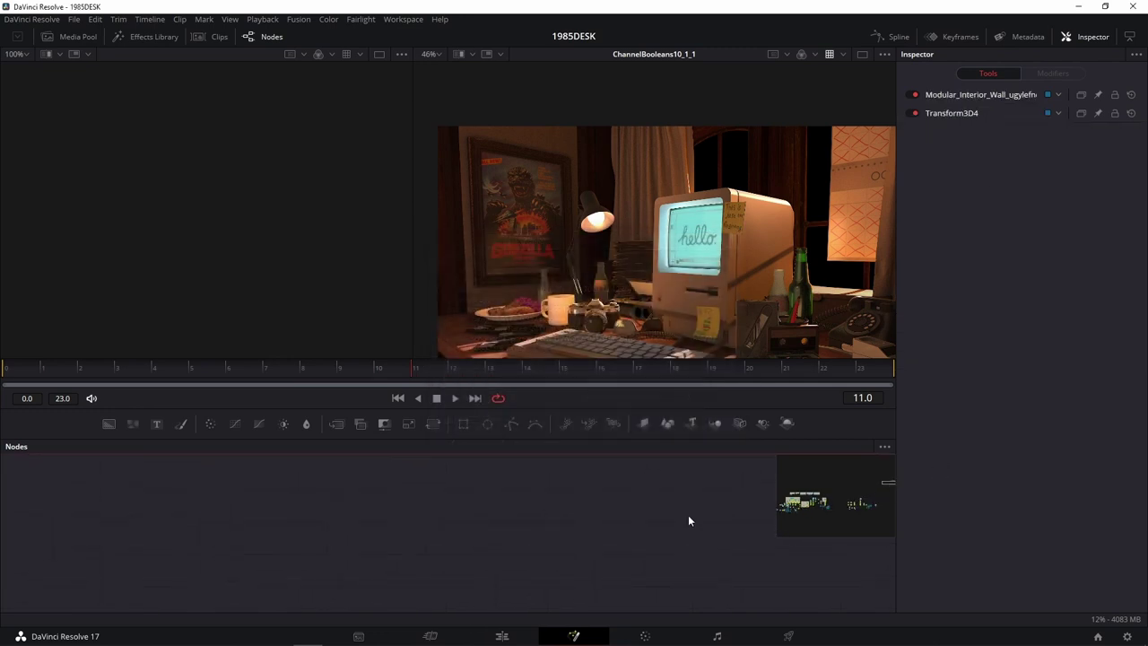
Step: Delete the Modular_Interior_Wall and Transform3D4 nodes, then undo to restore them
{"action": "left_click_drag", "start_coordinate": [574, 485], "coordinate": [146, 585]}
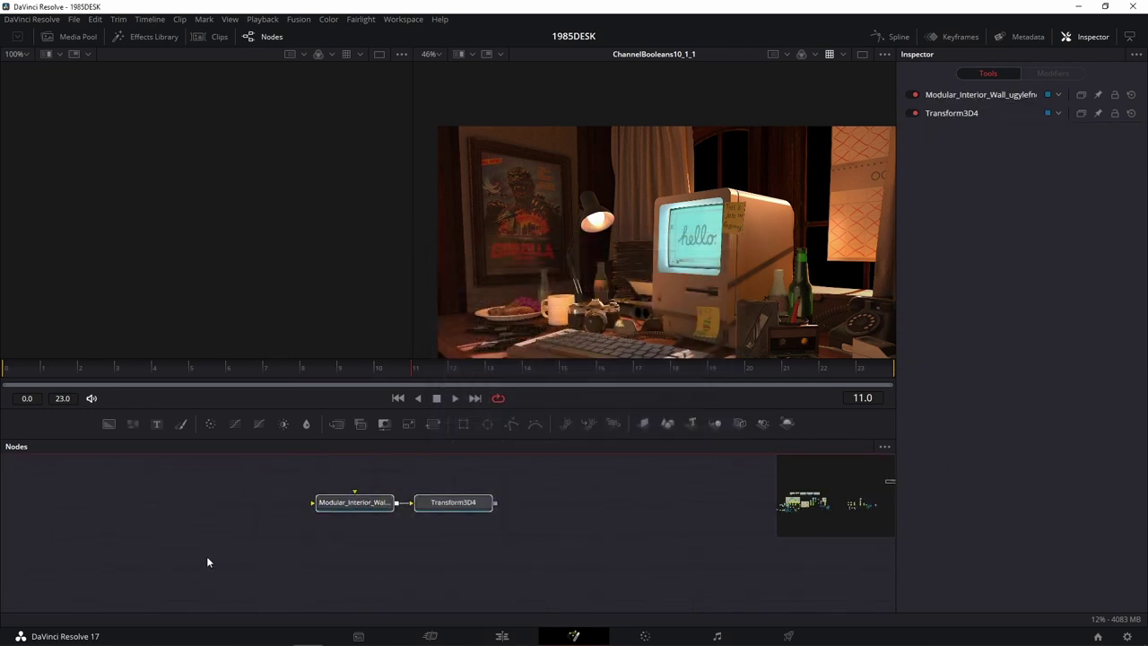
{"action": "key", "text": "Delete"}
{"action": "left_click", "coordinate": [832, 507]}
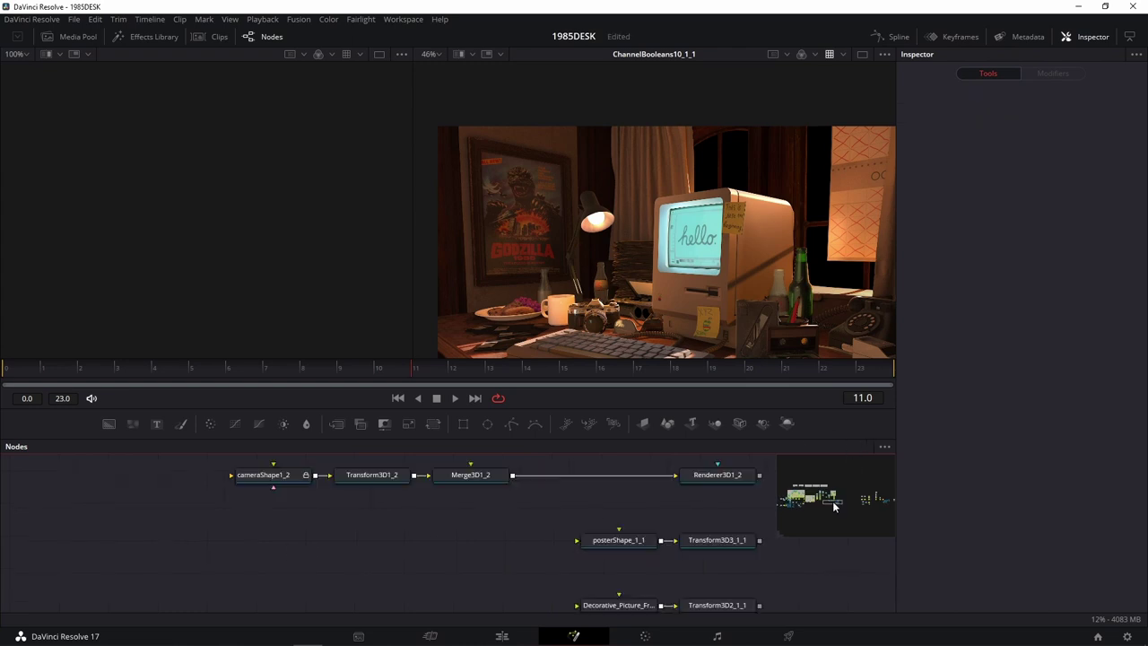
{"action": "mouse_move", "coordinate": [745, 525]}
{"action": "left_mouse_down"}
{"action": "mouse_move", "coordinate": [551, 505]}
{"action": "mouse_move", "coordinate": [472, 439]}
{"action": "left_mouse_up"}
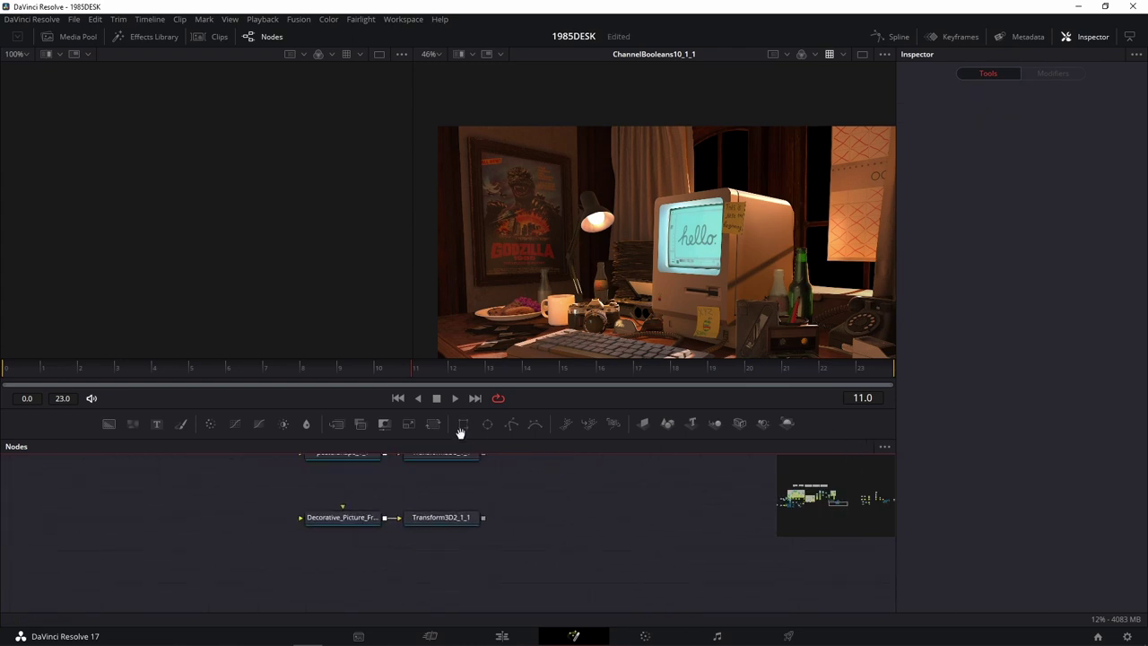
{"action": "key", "text": "ctrl+z"}
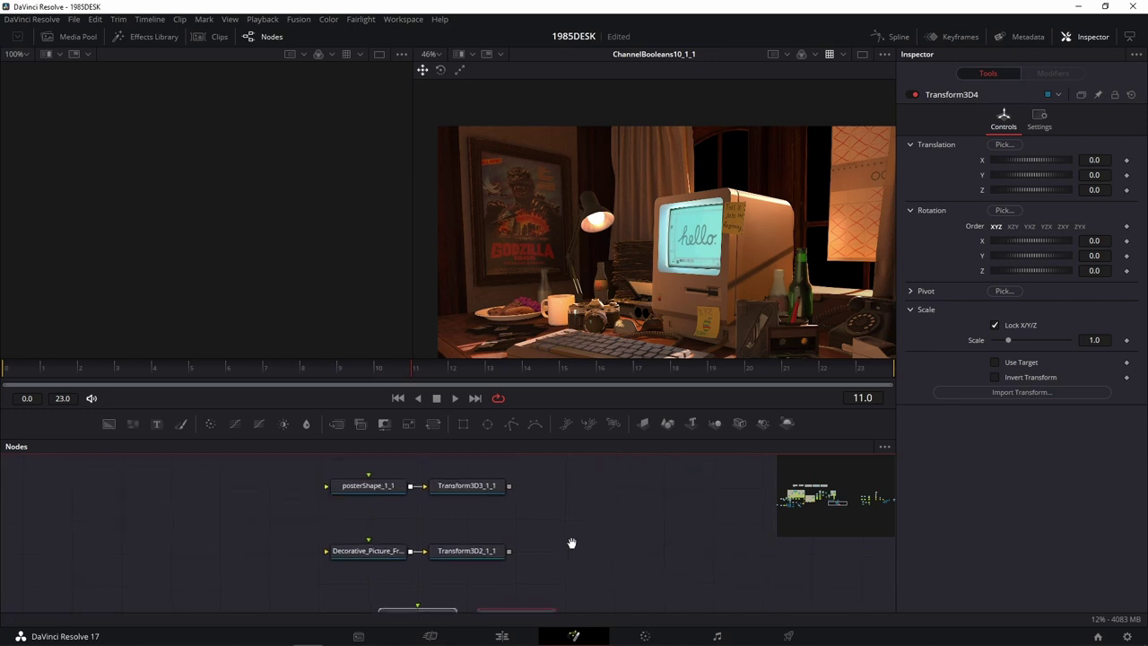
{"action": "left_click_drag", "start_coordinate": [537, 600], "coordinate": [560, 562]}
{"action": "scroll", "coordinate": [560, 558], "scroll_direction": "down", "scroll_amount": 2}
{"action": "scroll", "coordinate": [564, 538], "scroll_direction": "down", "scroll_amount": 2}
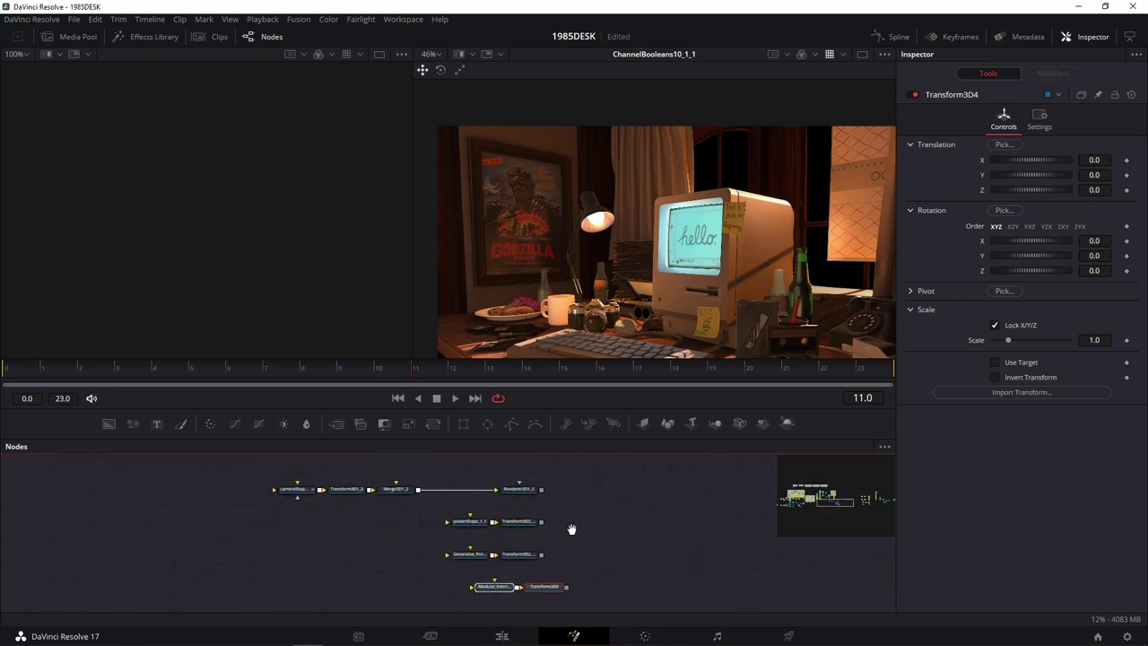
{"action": "scroll", "coordinate": [556, 539], "scroll_direction": "down", "scroll_amount": 2}
{"action": "scroll", "coordinate": [570, 503], "scroll_direction": "up", "scroll_amount": 1}
{"action": "scroll", "coordinate": [549, 493], "scroll_direction": "up", "scroll_amount": 1}
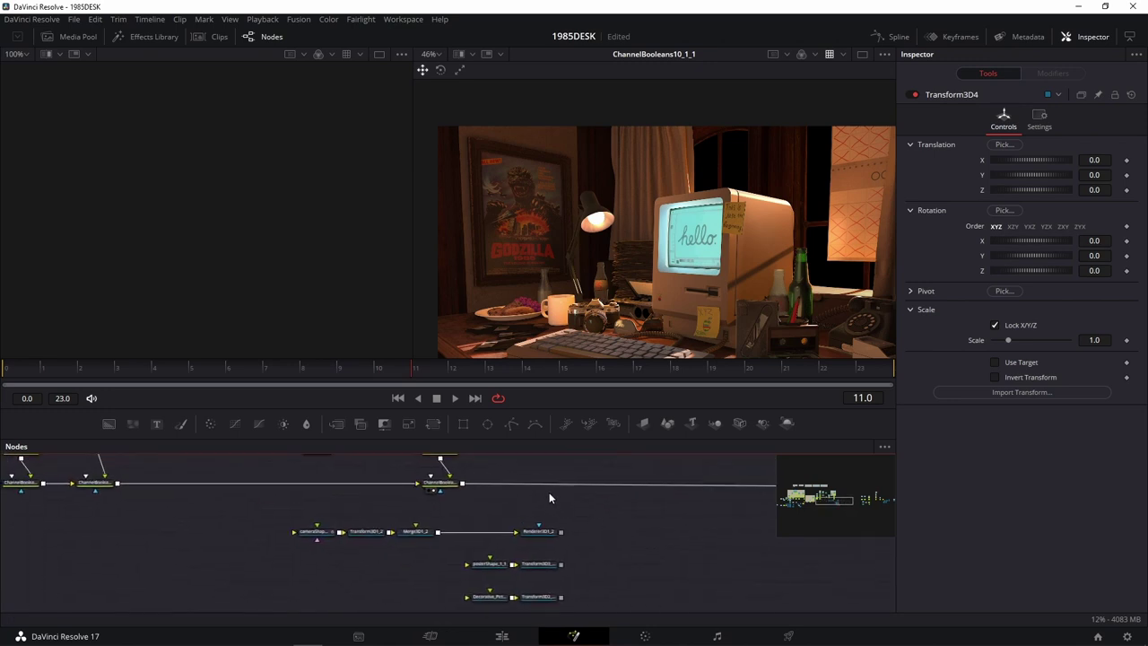
{"action": "scroll", "coordinate": [549, 492], "scroll_direction": "up", "scroll_amount": 2}
{"action": "scroll", "coordinate": [551, 495], "scroll_direction": "up", "scroll_amount": 1}
{"action": "scroll", "coordinate": [555, 505], "scroll_direction": "down", "scroll_amount": 2}
{"action": "scroll", "coordinate": [661, 502], "scroll_direction": "down", "scroll_amount": 1}
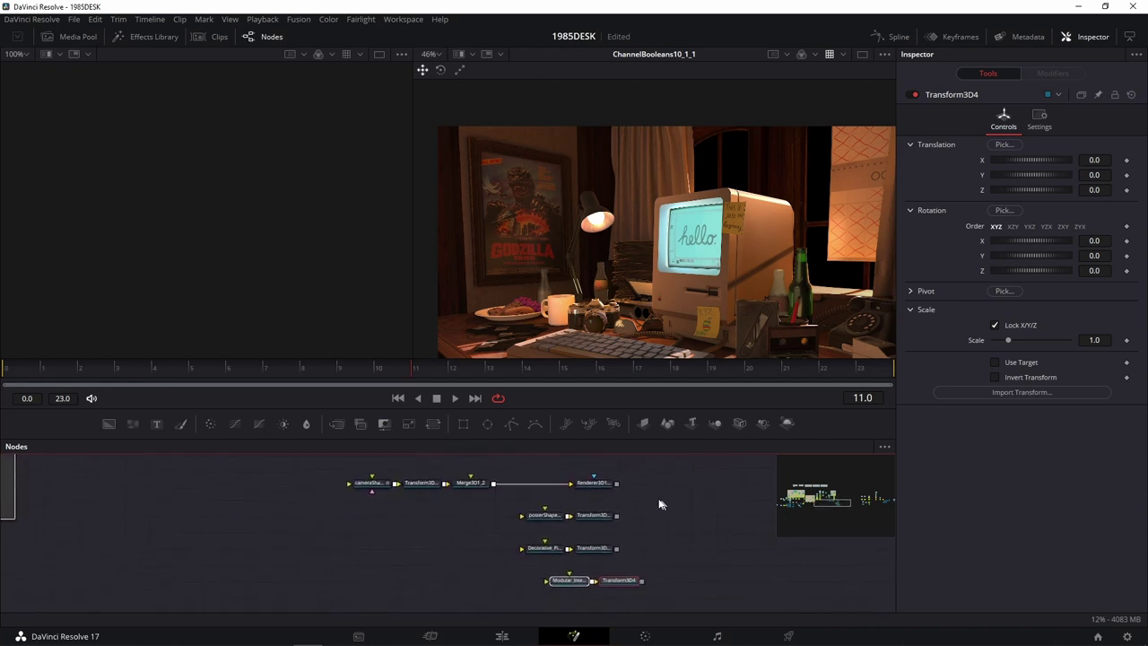
Step: Show Merge3D1_2 in the left viewer, move the wall nodes nearer, and wire Transform3D4 into it
{"action": "left_click_drag", "start_coordinate": [381, 370], "coordinate": [276, 289]}
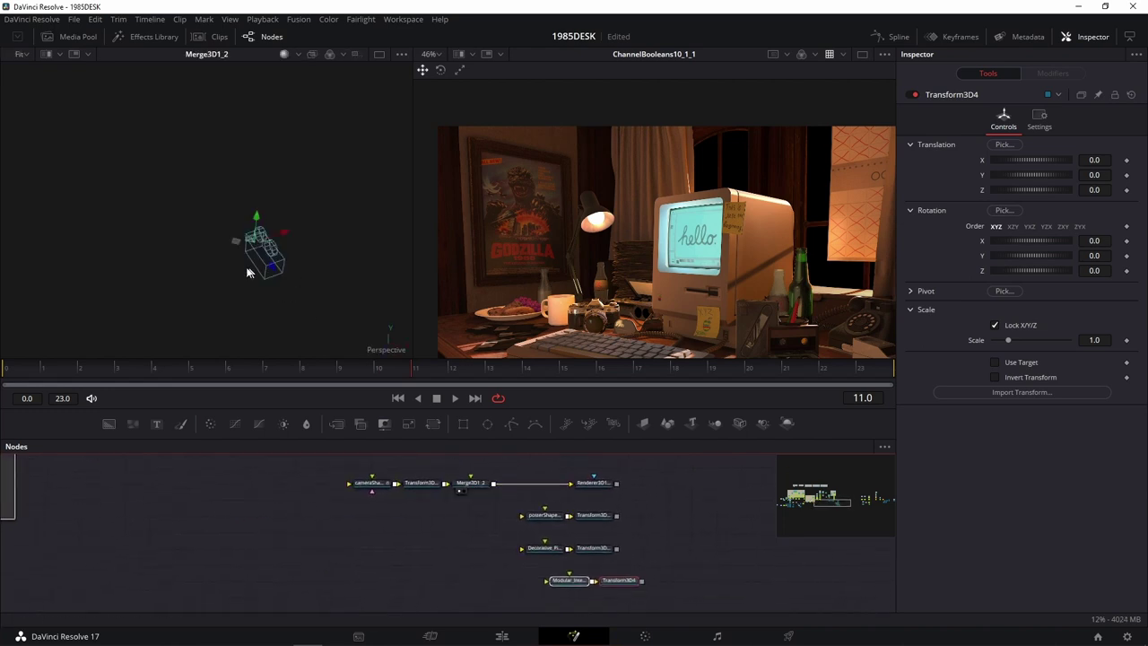
{"action": "left_click_drag", "start_coordinate": [619, 581], "coordinate": [446, 536]}
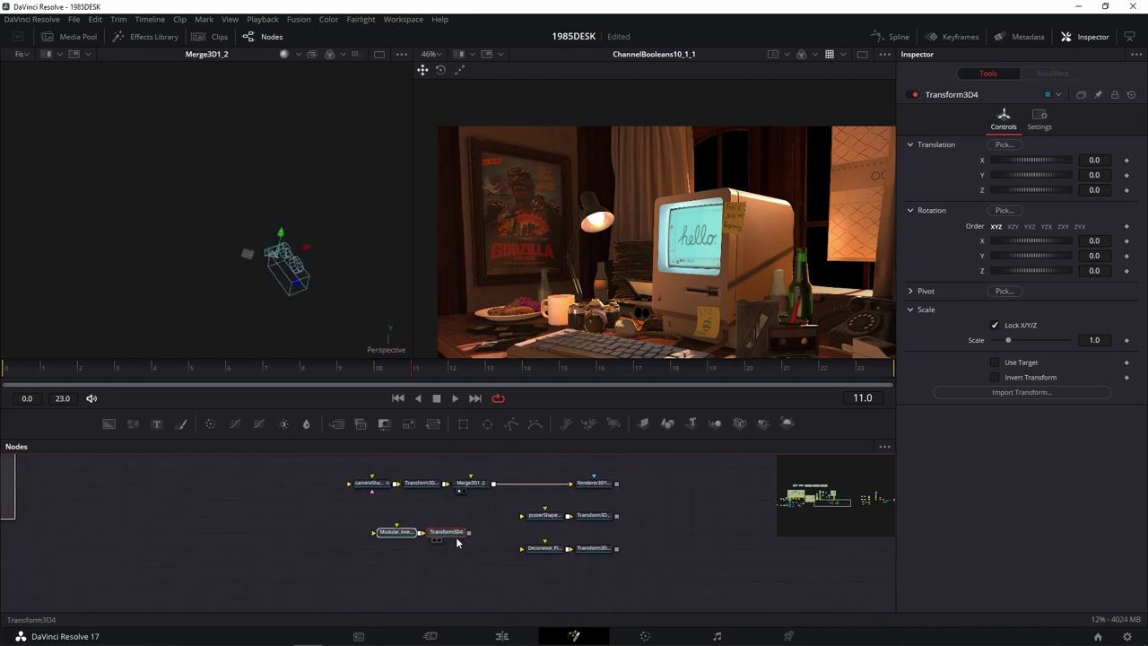
{"action": "scroll", "coordinate": [477, 514], "scroll_direction": "up", "scroll_amount": 2}
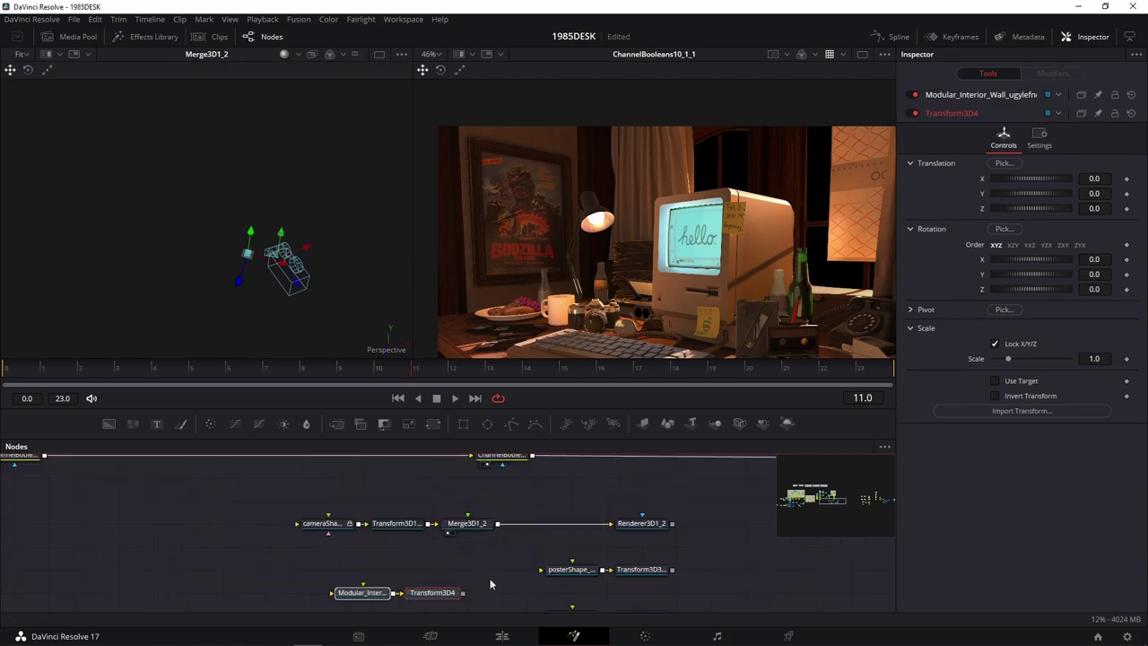
{"action": "left_click", "coordinate": [465, 598]}
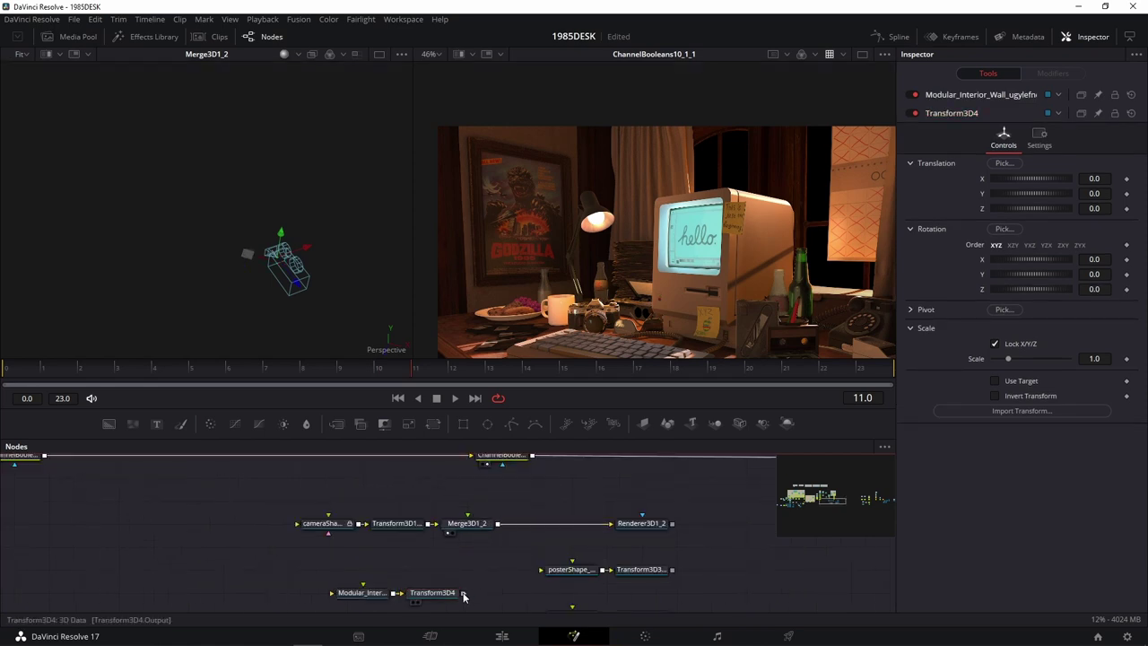
{"action": "left_click_drag", "start_coordinate": [464, 596], "coordinate": [467, 534]}
{"action": "scroll", "coordinate": [220, 280], "scroll_direction": "up", "scroll_amount": 3}
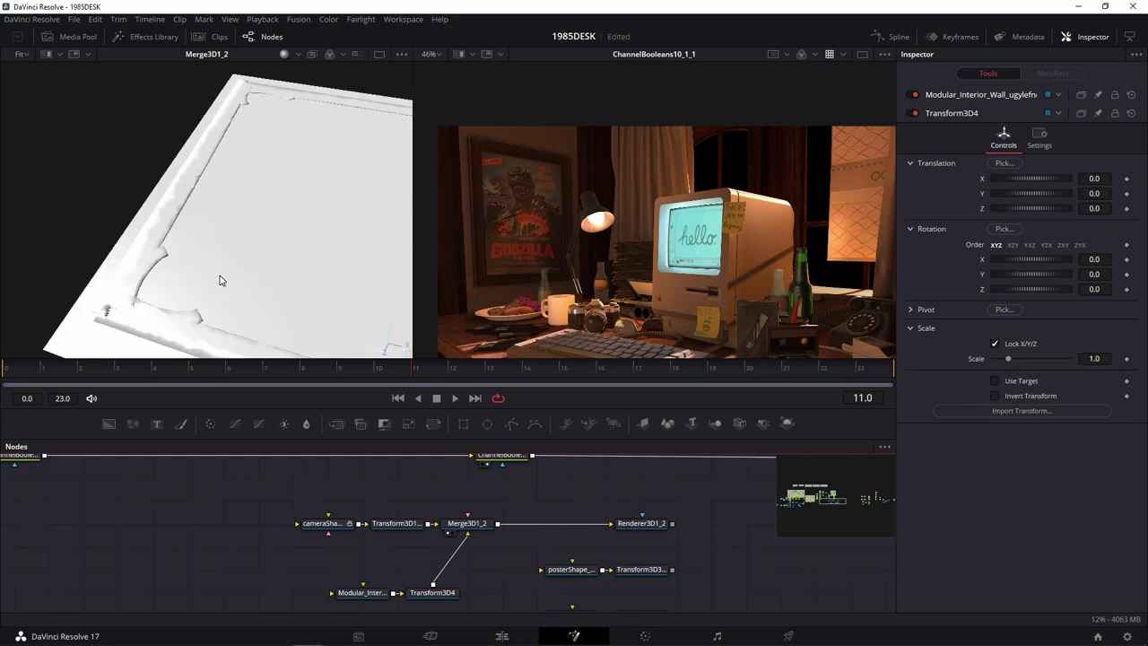
{"action": "left_click_drag", "start_coordinate": [220, 276], "coordinate": [86, 115]}
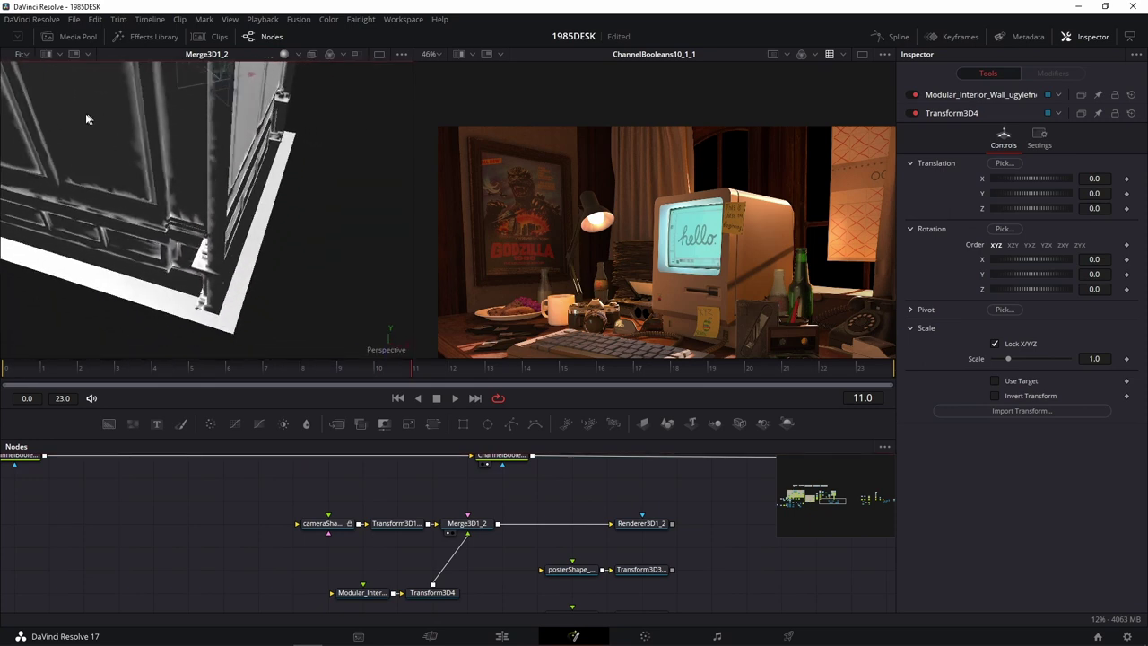
{"action": "mouse_move", "coordinate": [86, 119]}
{"action": "left_mouse_down"}
{"action": "mouse_move", "coordinate": [170, 196]}
{"action": "mouse_move", "coordinate": [231, 225]}
{"action": "left_mouse_up"}
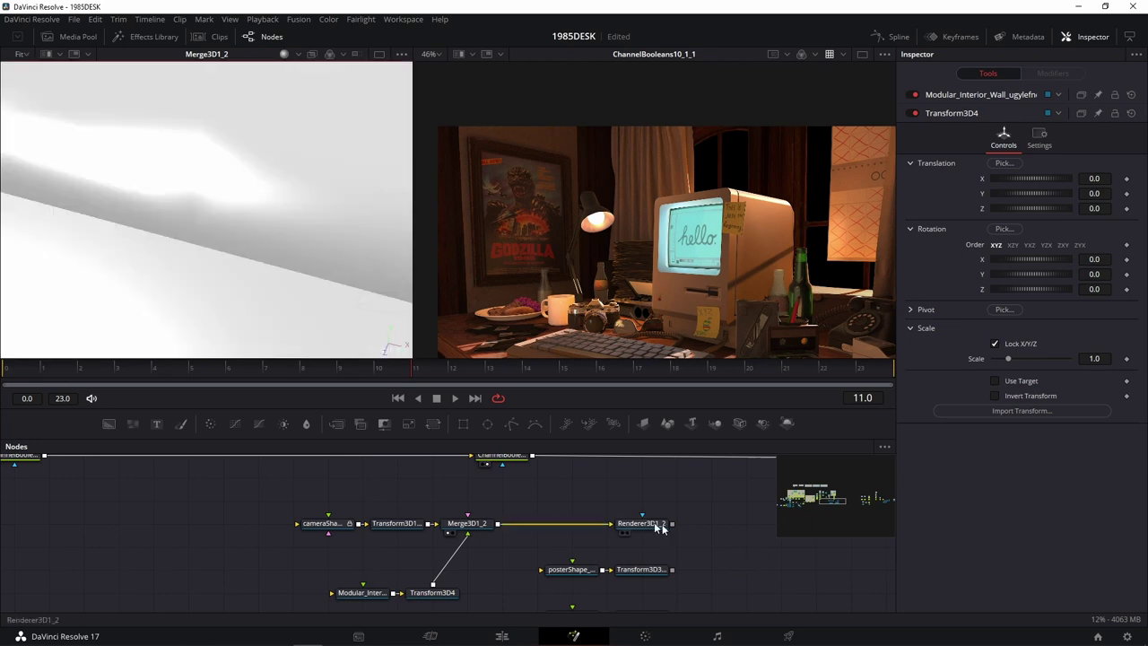
Step: Load Renderer3D1_2 in the right viewer, frame the room, and switch to the camera view
{"action": "left_click_drag", "start_coordinate": [638, 528], "coordinate": [695, 269]}
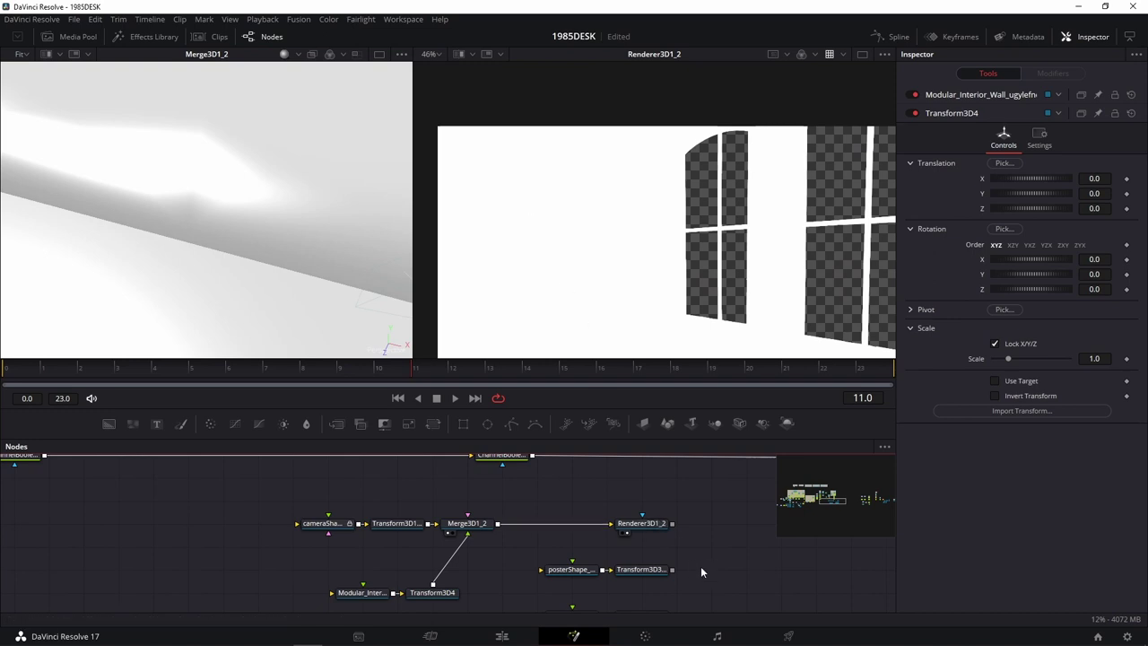
{"action": "scroll", "coordinate": [708, 561], "scroll_direction": "down", "scroll_amount": 2}
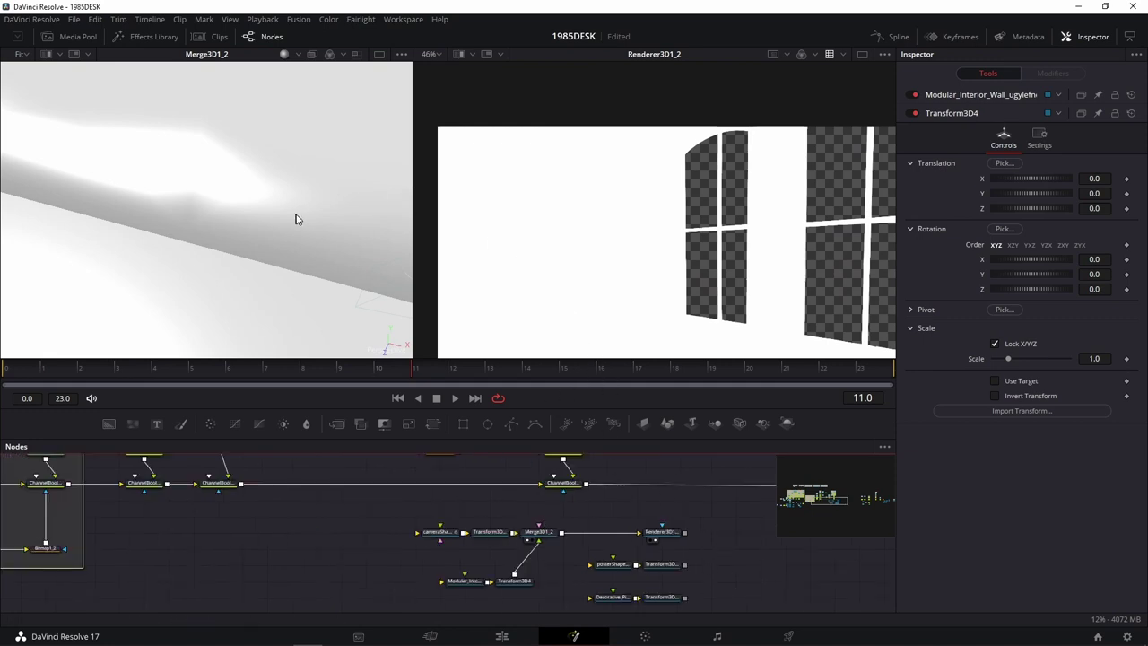
{"action": "key", "text": "f"}
{"action": "key", "text": "c"}
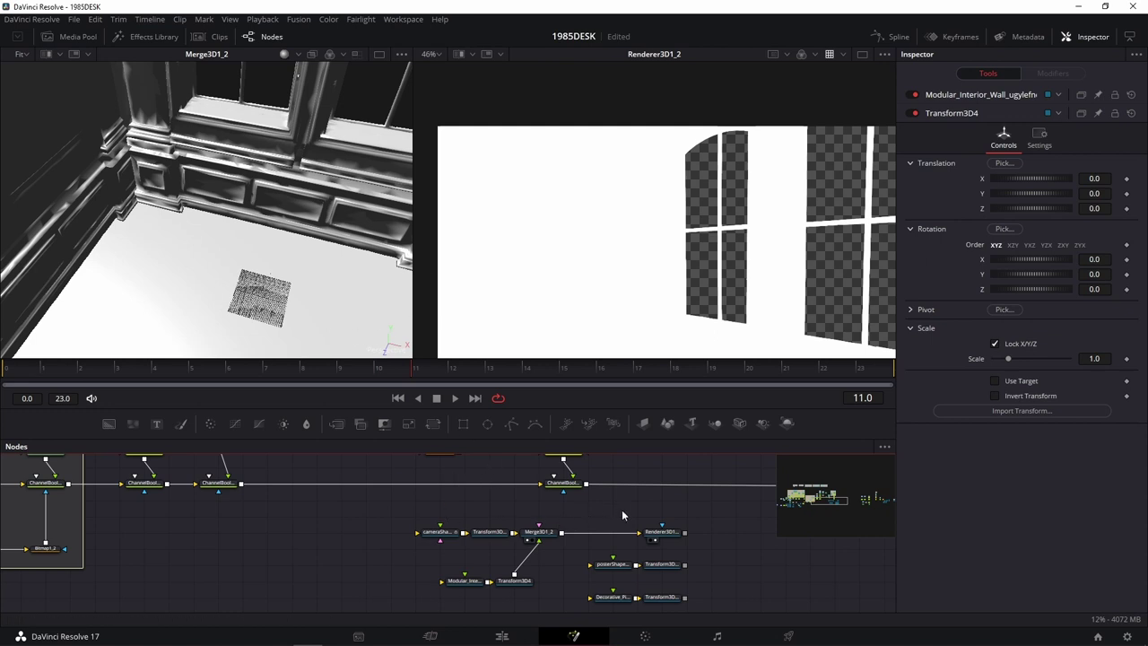
{"action": "left_click_drag", "start_coordinate": [622, 509], "coordinate": [526, 527]}
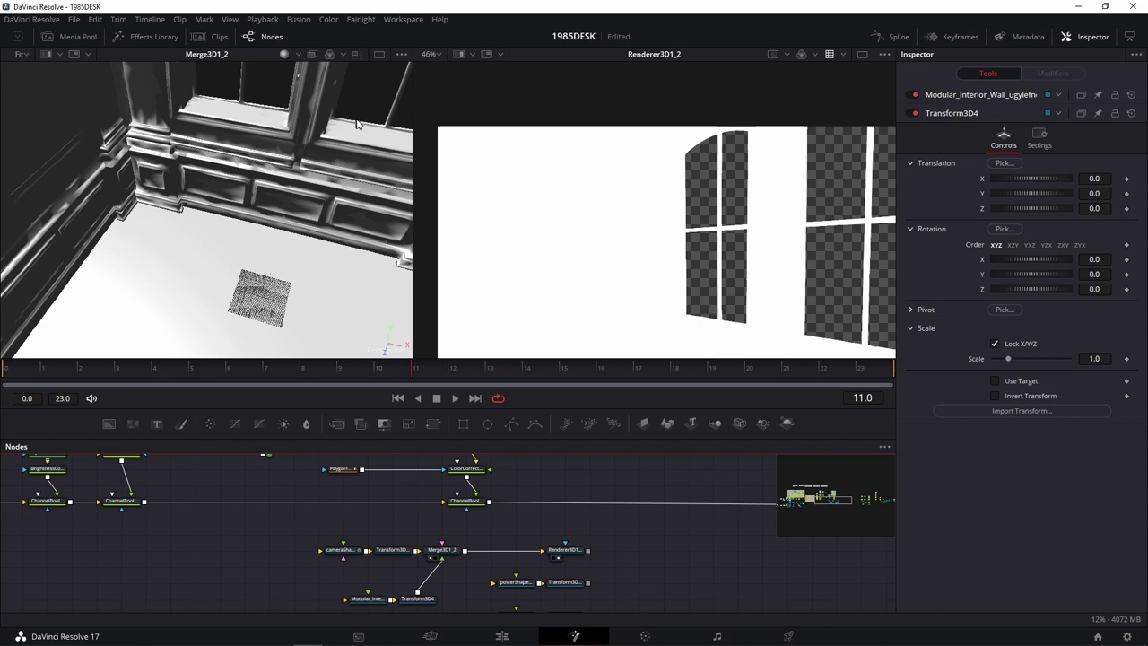
Step: Turn on Lighting in the 3D viewer's 3D Options and orbit to inspect the shaded room
{"action": "scroll", "coordinate": [358, 126], "scroll_direction": "up", "scroll_amount": 5}
{"action": "scroll", "coordinate": [357, 122], "scroll_direction": "down", "scroll_amount": 5}
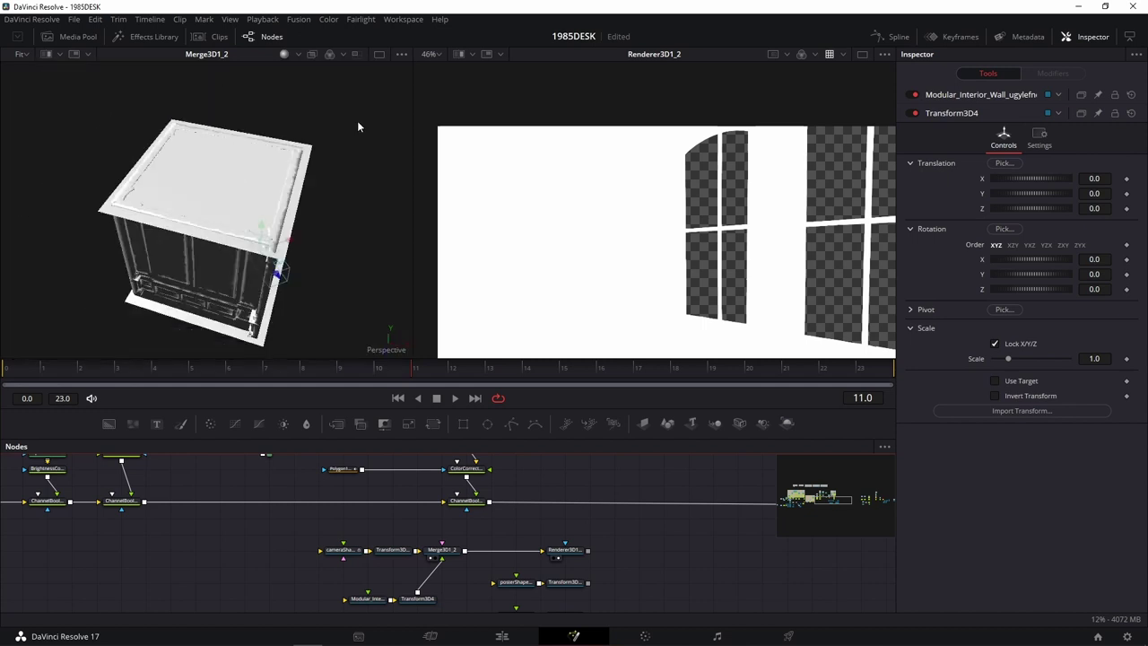
{"action": "scroll", "coordinate": [357, 122], "scroll_direction": "up", "scroll_amount": 5}
{"action": "scroll", "coordinate": [362, 142], "scroll_direction": "down", "scroll_amount": 5}
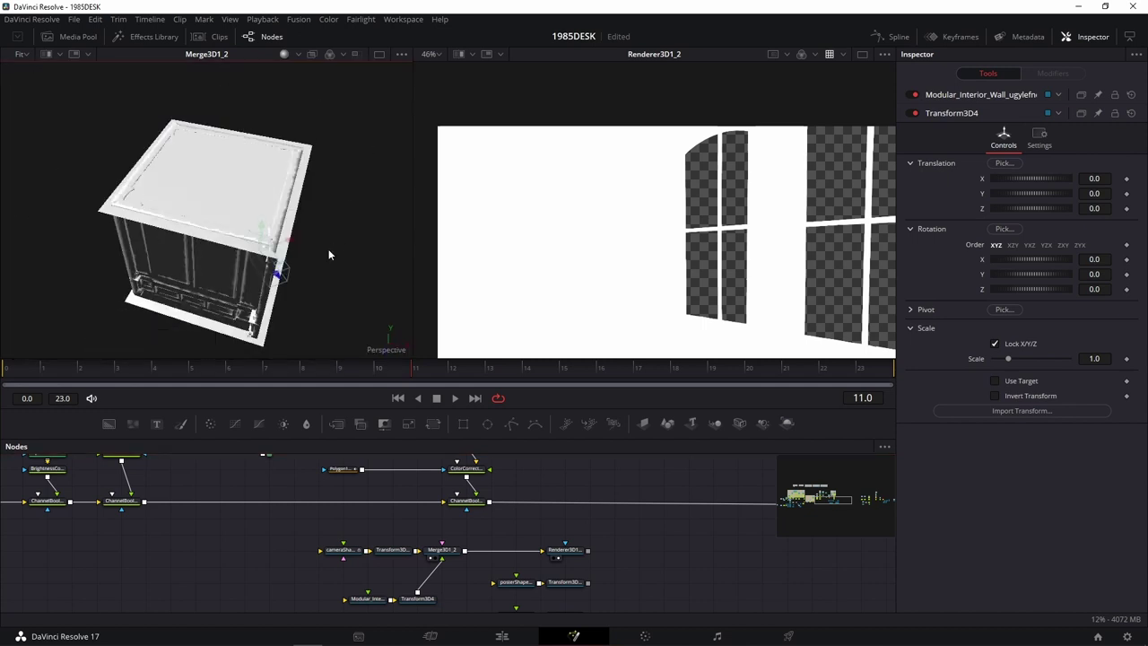
{"action": "mouse_move", "coordinate": [329, 248]}
{"action": "left_mouse_down"}
{"action": "mouse_move", "coordinate": [239, 141]}
{"action": "mouse_move", "coordinate": [311, 184]}
{"action": "left_mouse_up"}
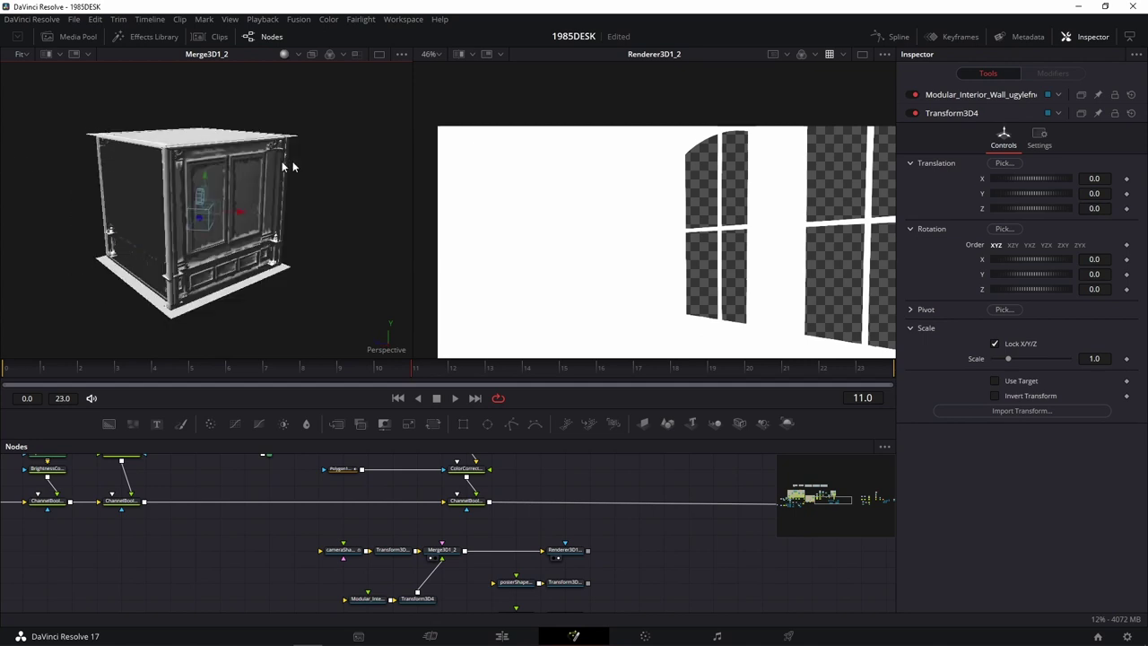
{"action": "right_click", "coordinate": [342, 173]}
{"action": "mouse_move", "coordinate": [404, 199]}
{"action": "mouse_move", "coordinate": [417, 224]}
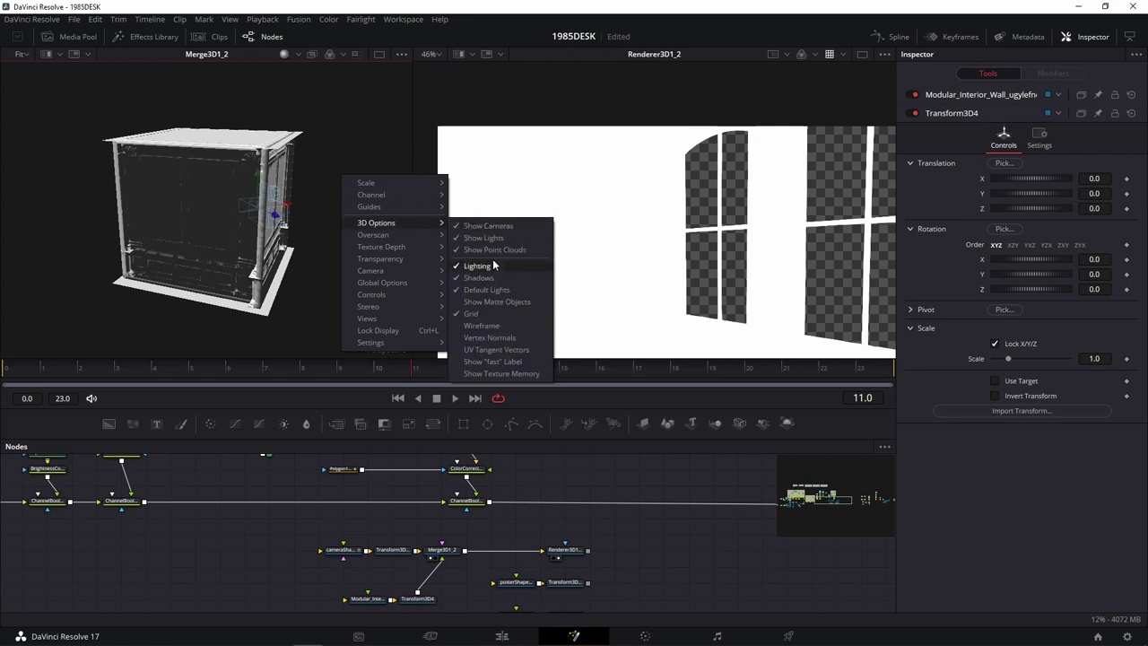
{"action": "left_click", "coordinate": [343, 129]}
{"action": "mouse_move", "coordinate": [342, 148]}
{"action": "left_mouse_down"}
{"action": "mouse_move", "coordinate": [129, 179]}
{"action": "mouse_move", "coordinate": [338, 168]}
{"action": "left_mouse_up"}
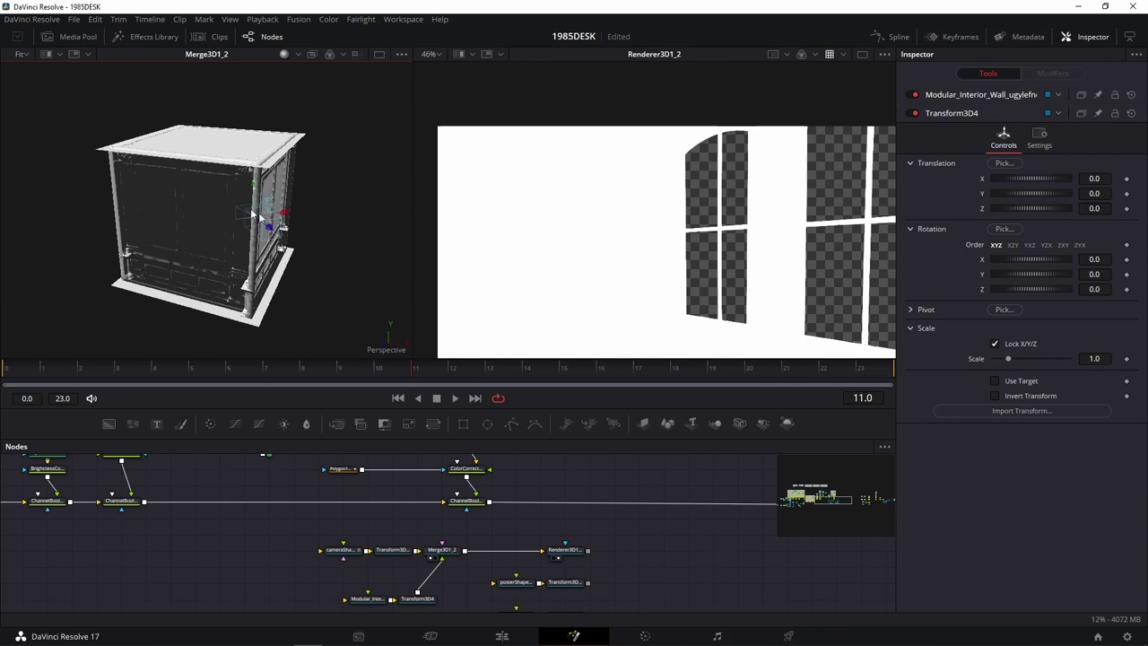
{"action": "mouse_move", "coordinate": [336, 184]}
{"action": "left_mouse_down"}
{"action": "mouse_move", "coordinate": [350, 180]}
{"action": "mouse_move", "coordinate": [161, 174]}
{"action": "left_mouse_up"}
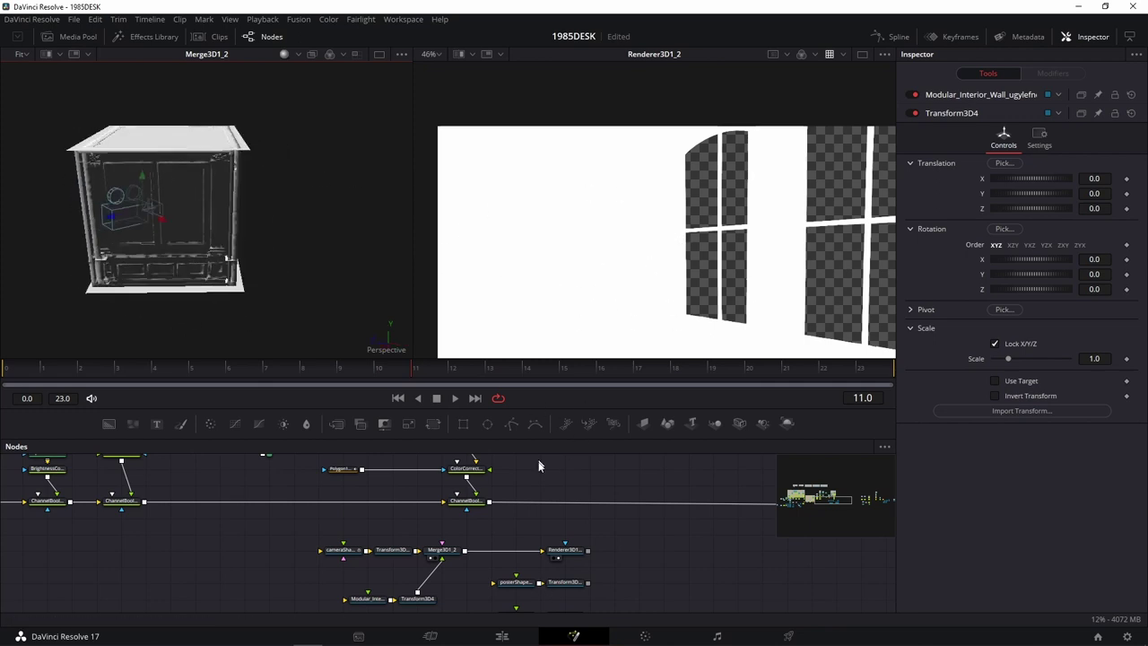
Step: Check Enable Lighting and Shadows in Renderer3D1_2's Inspector Lighting section
{"action": "scroll", "coordinate": [596, 560], "scroll_direction": "up", "scroll_amount": 5}
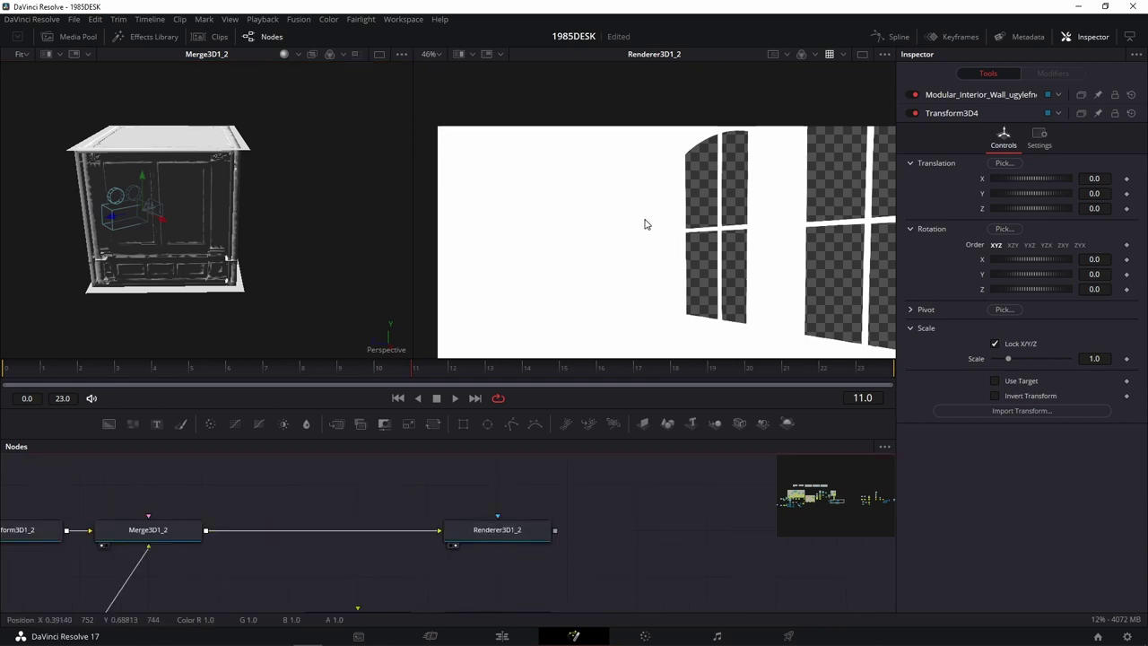
{"action": "left_click", "coordinate": [499, 531]}
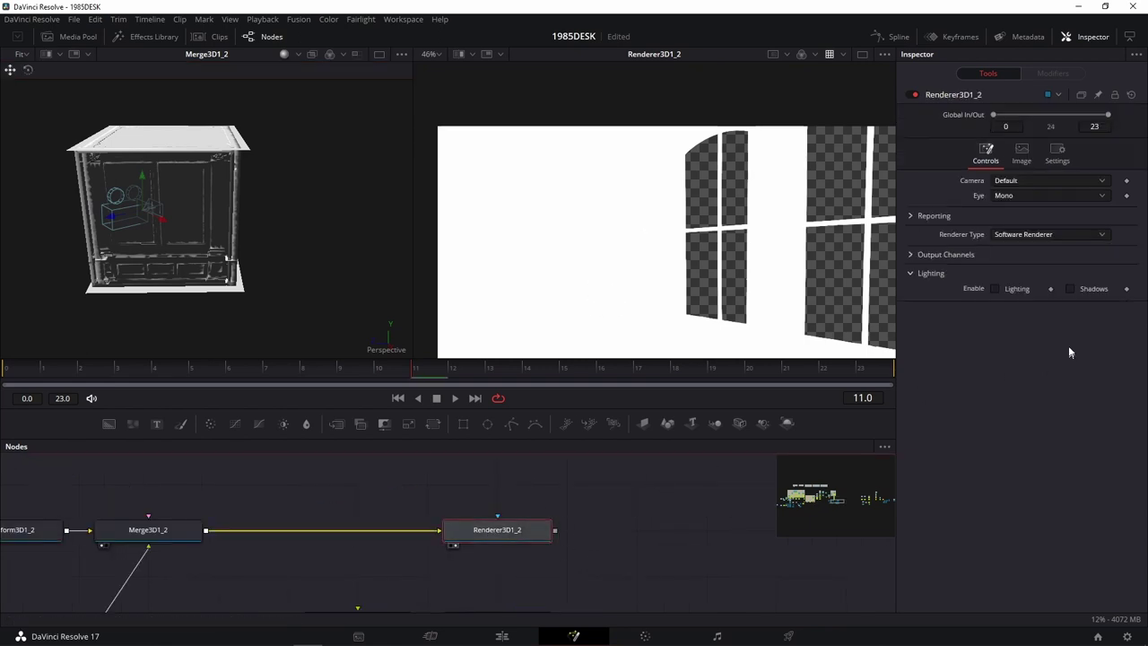
{"action": "left_click", "coordinate": [1070, 288]}
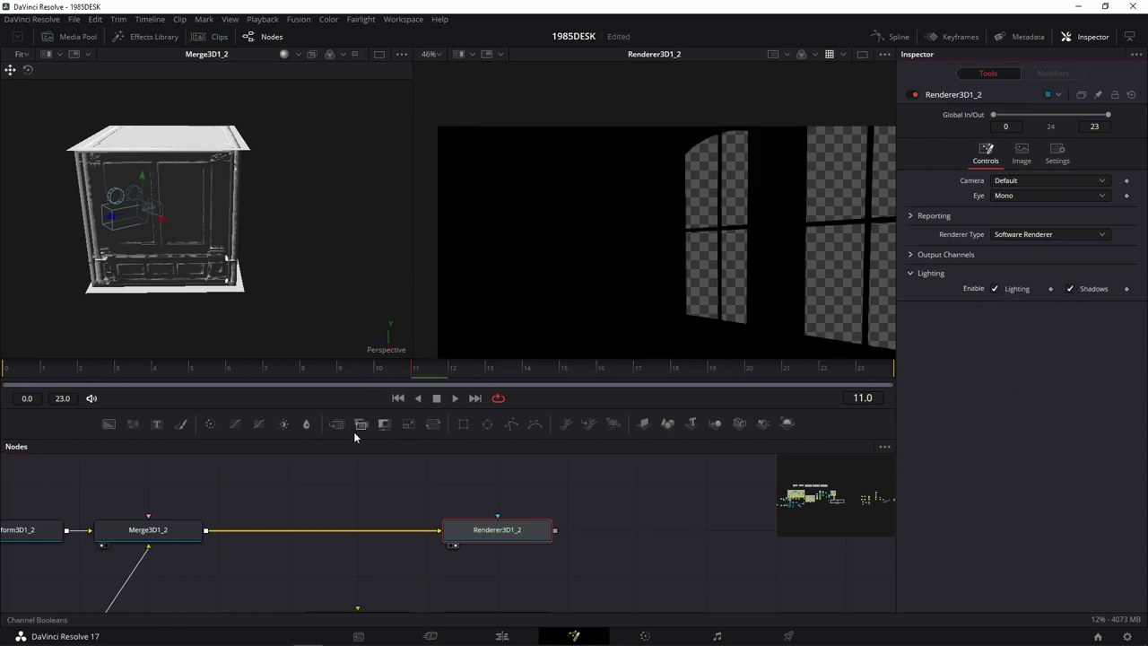
{"action": "left_click_drag", "start_coordinate": [540, 571], "coordinate": [745, 502]}
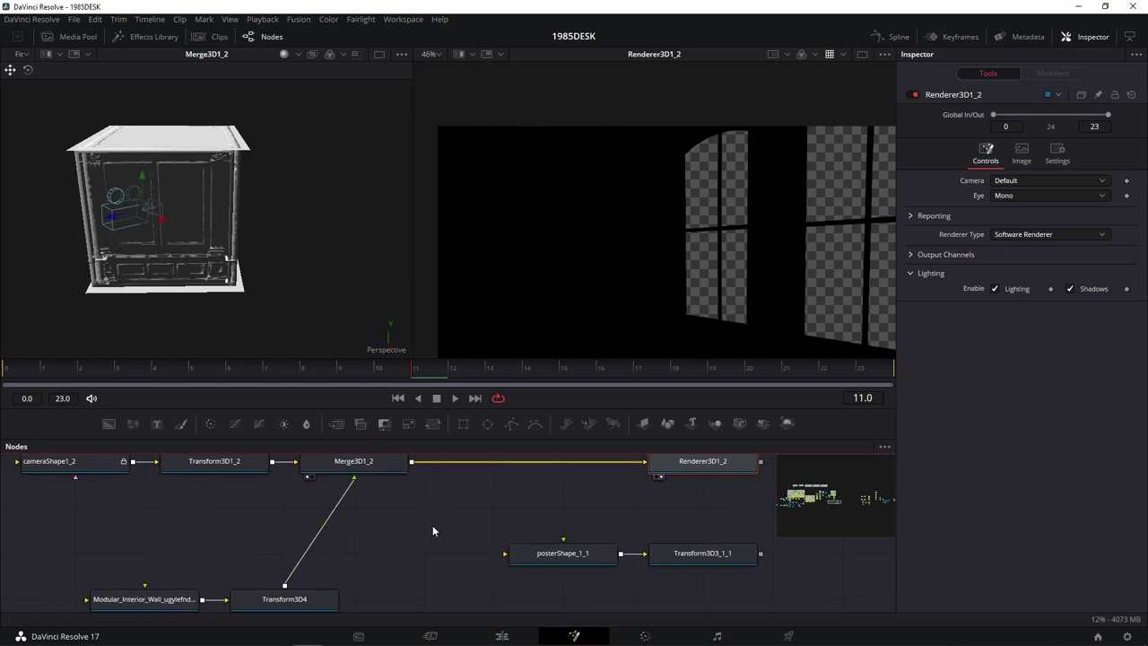
{"action": "left_click_drag", "start_coordinate": [432, 530], "coordinate": [543, 595]}
{"action": "left_click", "coordinate": [499, 466]}
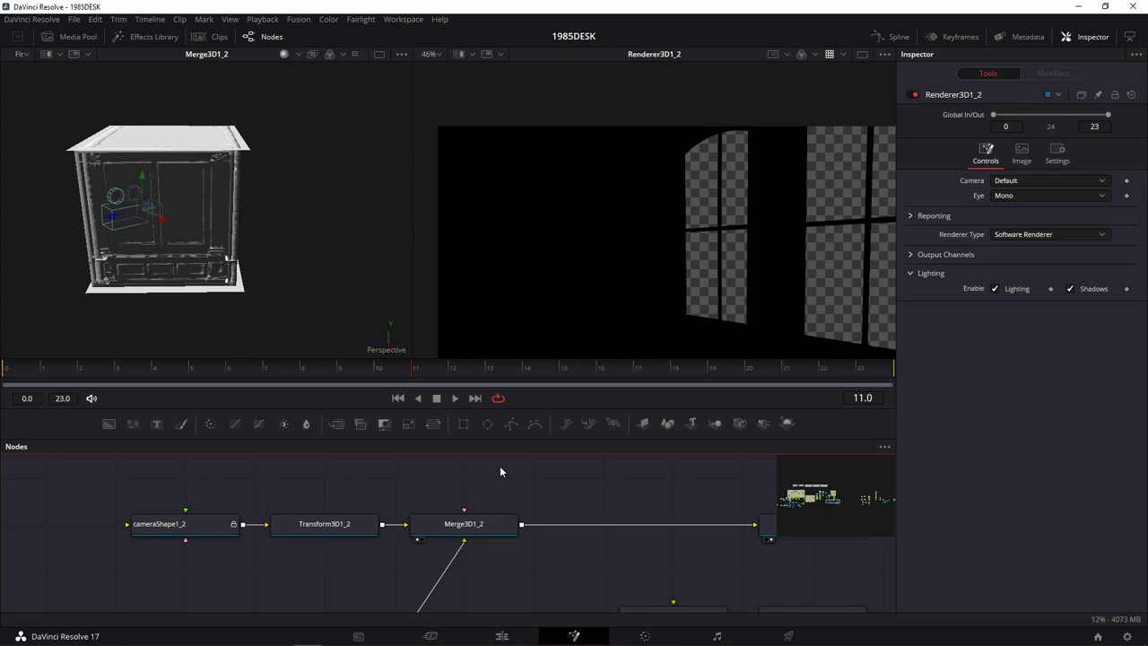
Step: Add a Point Light from the tool search and connect PointLight1 into Merge3D1_2
{"action": "key", "text": "shift+space"}
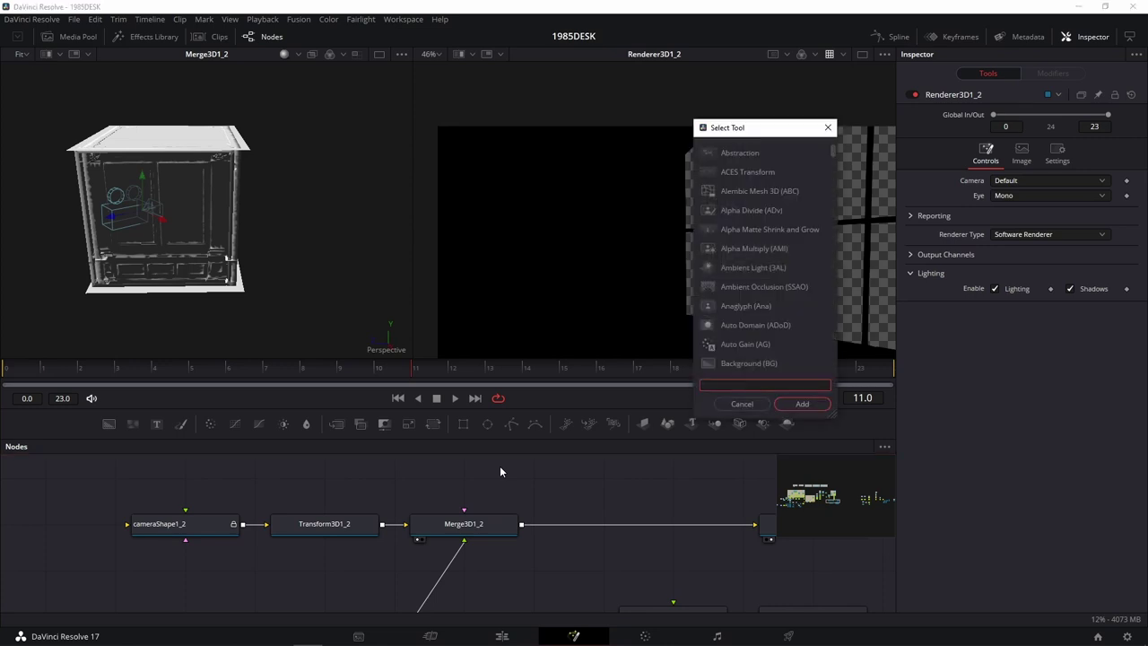
{"action": "type", "text": "p"}
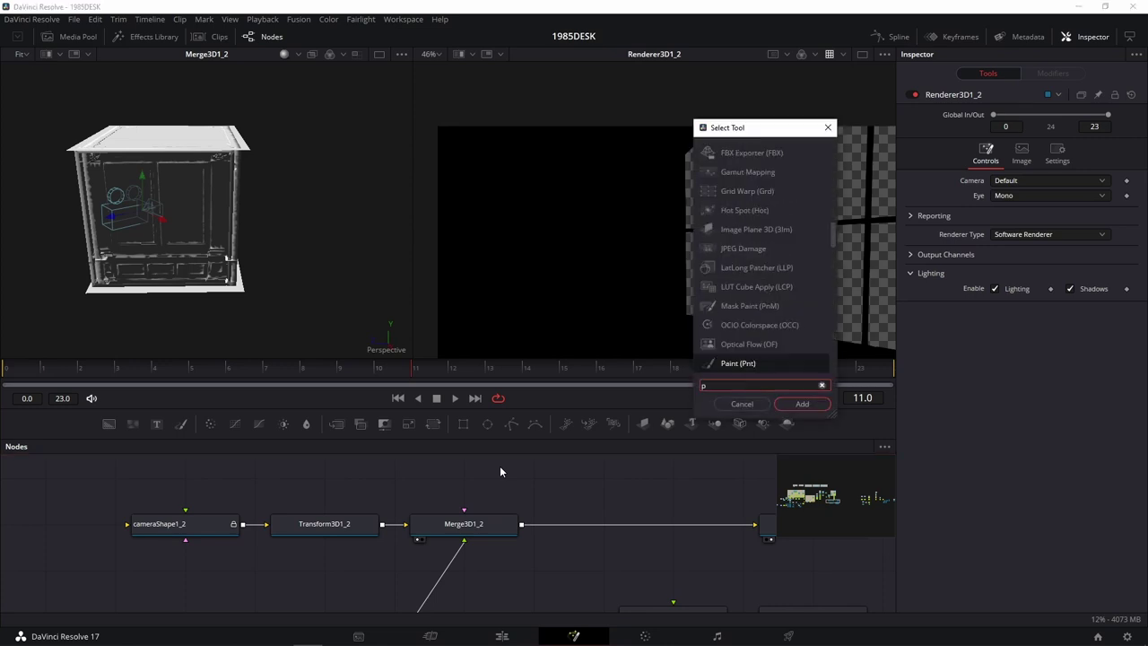
{"action": "key", "text": "BackSpace"}
{"action": "type", "text": "light"}
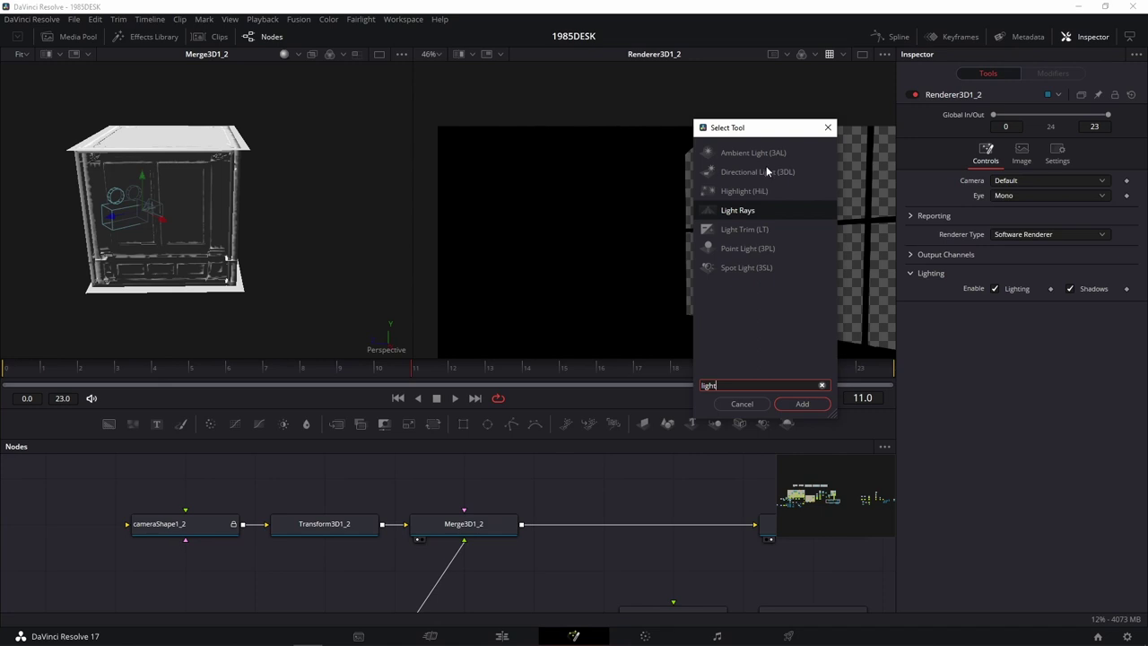
{"action": "left_click", "coordinate": [759, 250]}
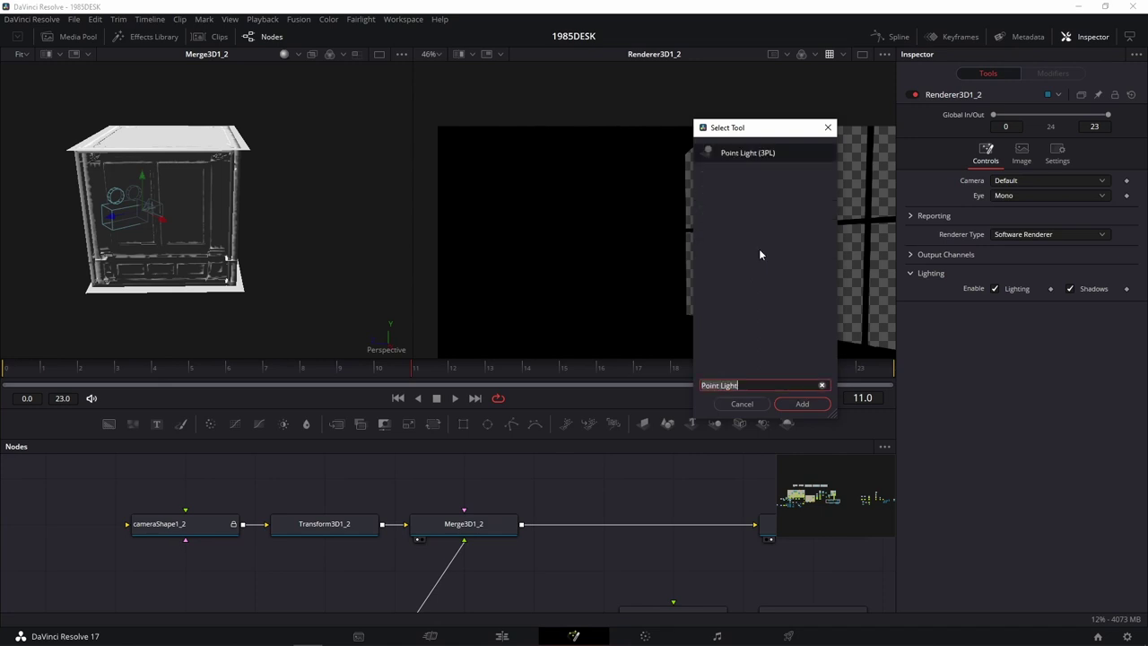
{"action": "left_click", "coordinate": [803, 404]}
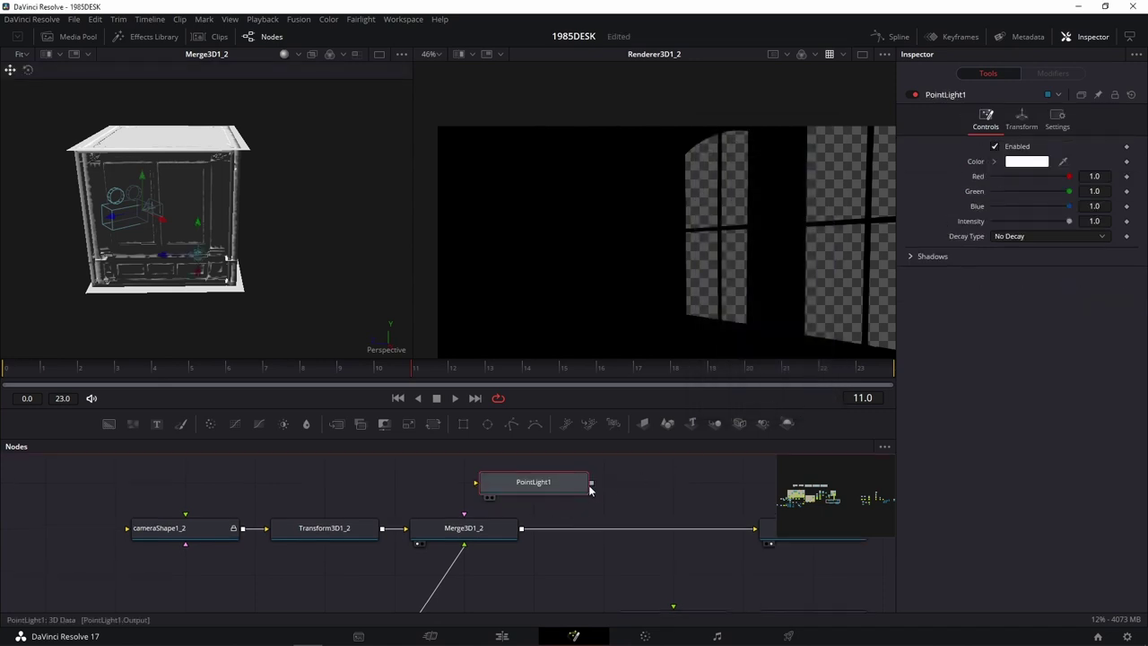
{"action": "left_click_drag", "start_coordinate": [592, 485], "coordinate": [475, 524]}
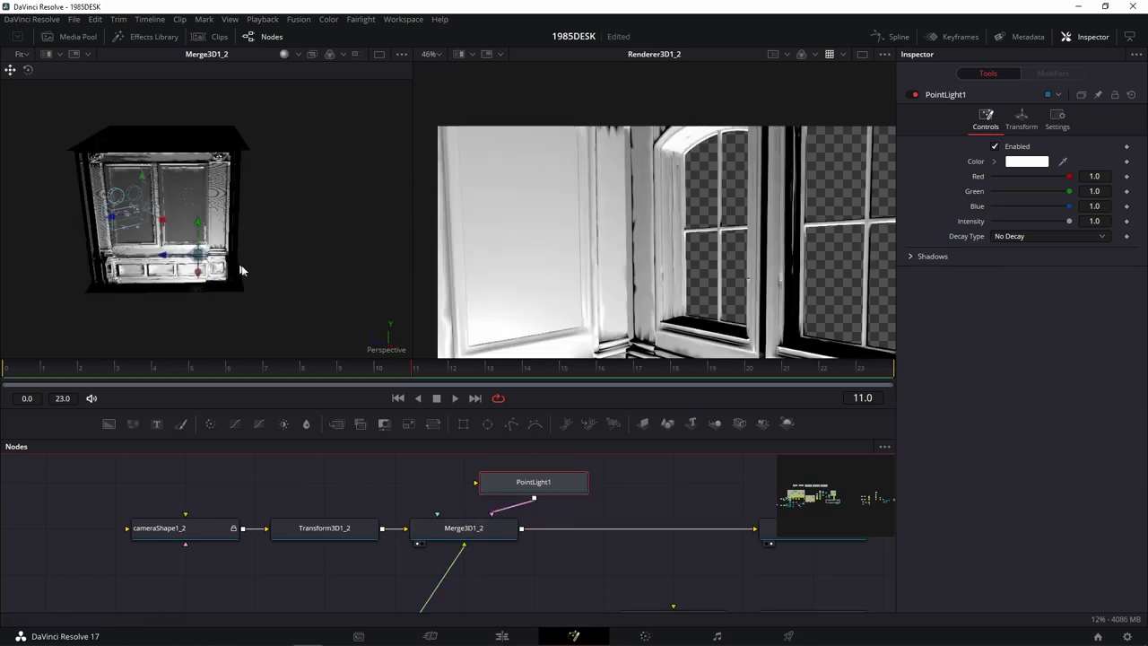
Step: Zoom into the room in the Merge3D viewer and drag PointLight1 upward and across
{"action": "mouse_move", "coordinate": [254, 274]}
{"action": "left_mouse_down"}
{"action": "mouse_move", "coordinate": [350, 262]}
{"action": "mouse_move", "coordinate": [339, 256]}
{"action": "left_mouse_up"}
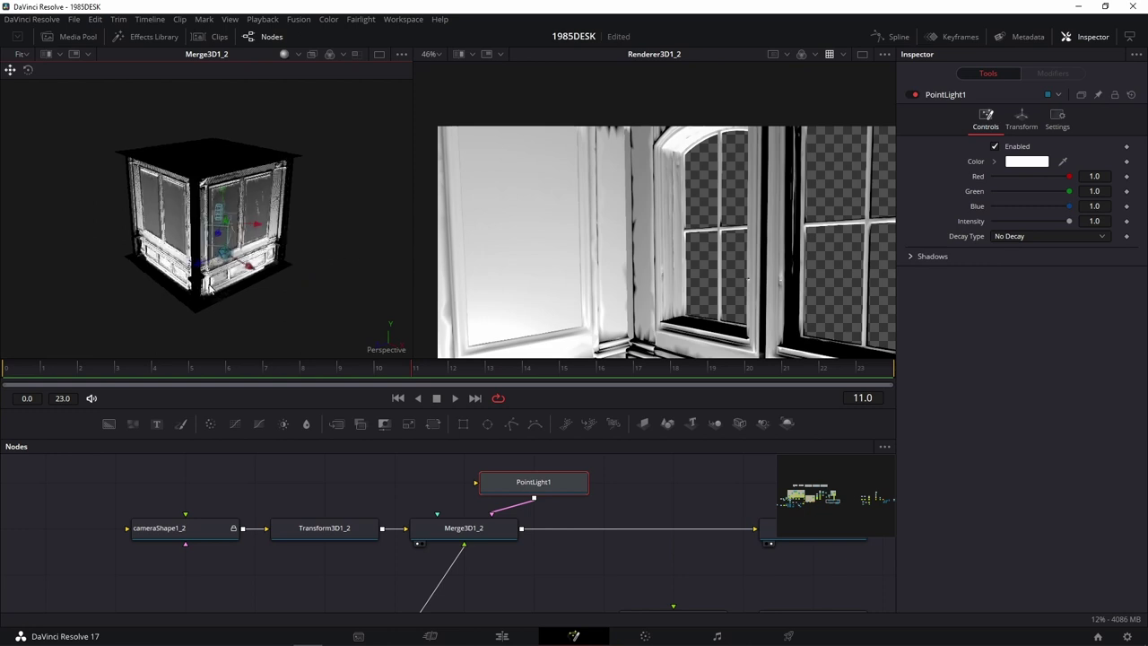
{"action": "scroll", "coordinate": [239, 295], "scroll_direction": "up", "scroll_amount": 3}
{"action": "scroll", "coordinate": [240, 295], "scroll_direction": "up", "scroll_amount": 3}
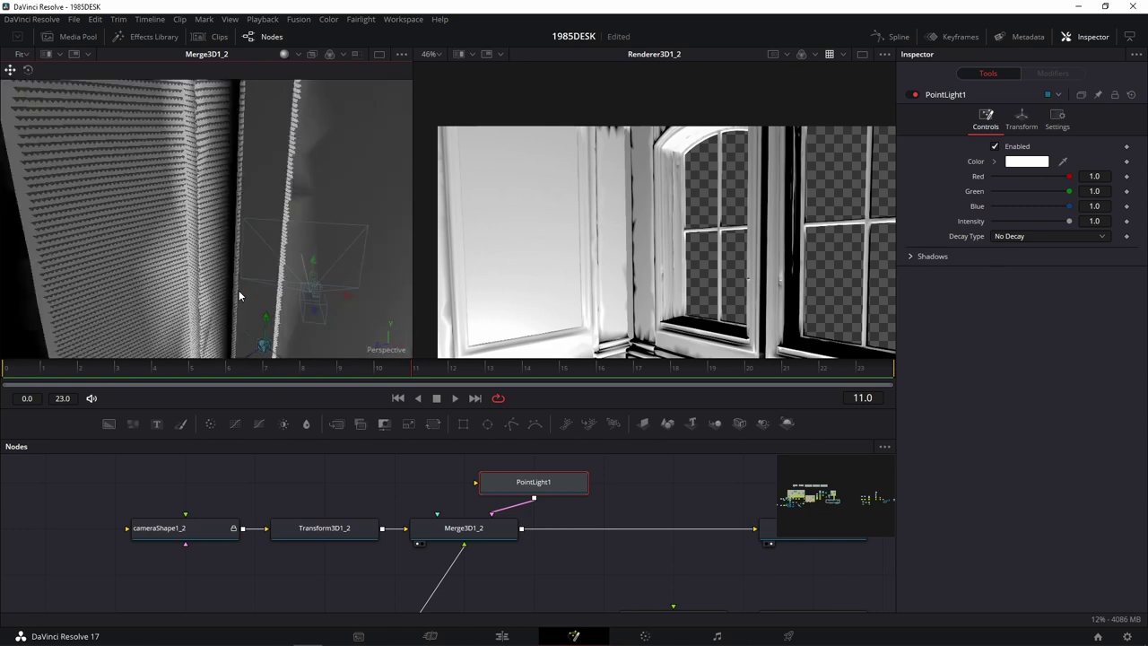
{"action": "left_click_drag", "start_coordinate": [273, 303], "coordinate": [335, 225]}
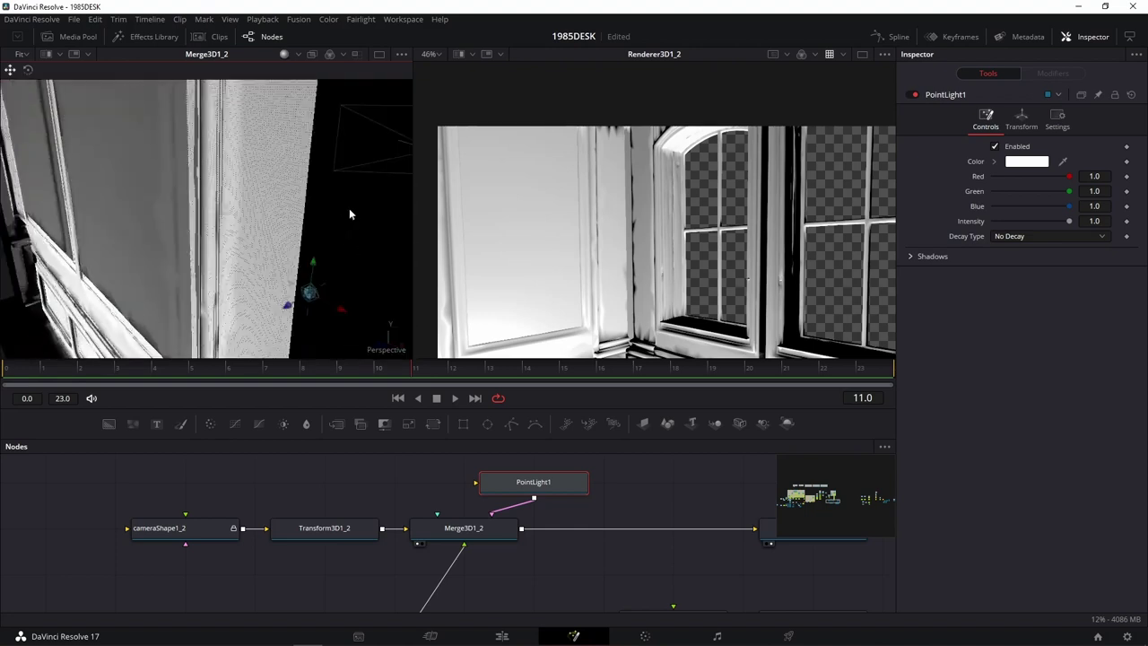
{"action": "scroll", "coordinate": [272, 225], "scroll_direction": "up", "scroll_amount": 3}
{"action": "scroll", "coordinate": [271, 225], "scroll_direction": "up", "scroll_amount": 3}
{"action": "scroll", "coordinate": [272, 229], "scroll_direction": "up", "scroll_amount": 3}
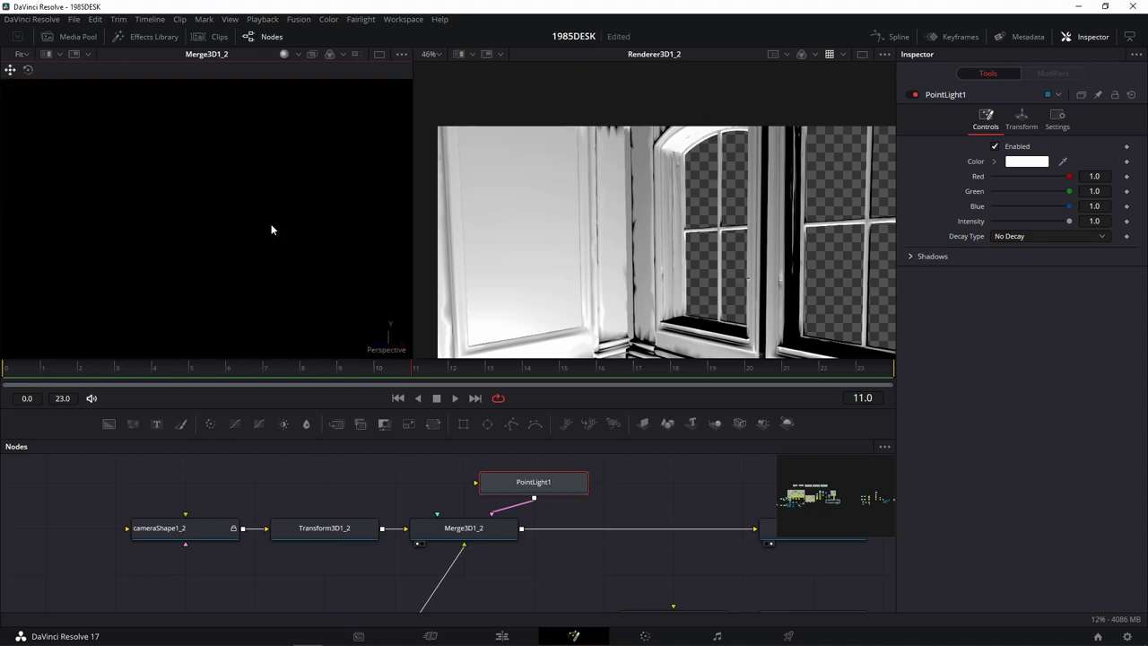
{"action": "scroll", "coordinate": [272, 229], "scroll_direction": "down", "scroll_amount": 2}
{"action": "scroll", "coordinate": [271, 230], "scroll_direction": "down", "scroll_amount": 2}
{"action": "scroll", "coordinate": [271, 229], "scroll_direction": "down", "scroll_amount": 1}
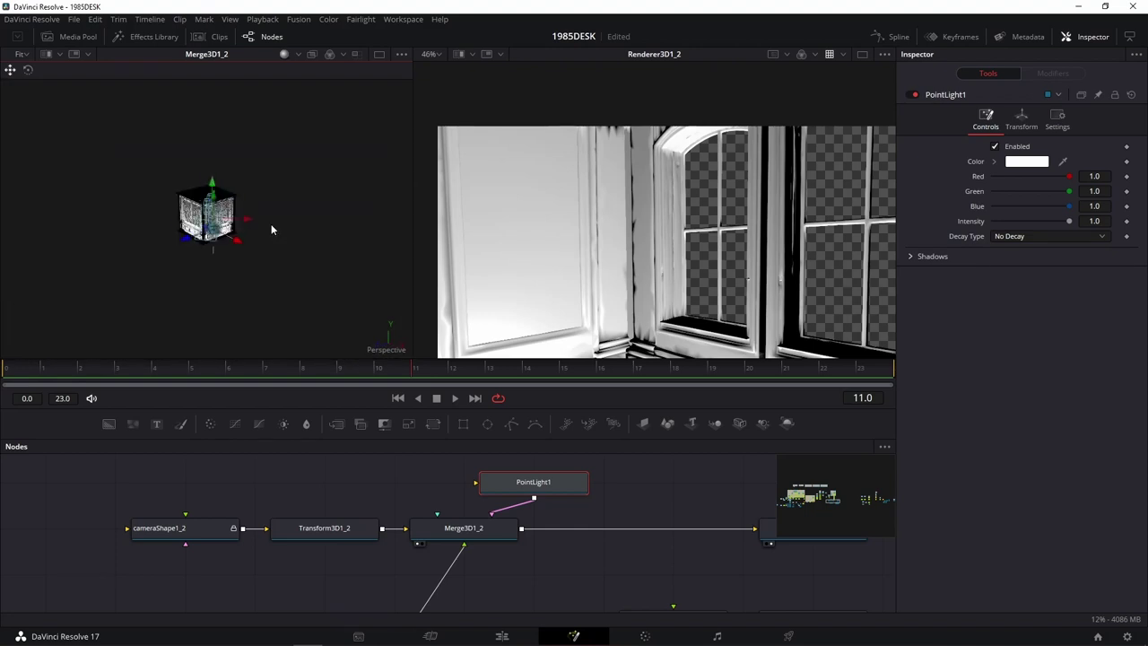
{"action": "scroll", "coordinate": [271, 230], "scroll_direction": "down", "scroll_amount": 2}
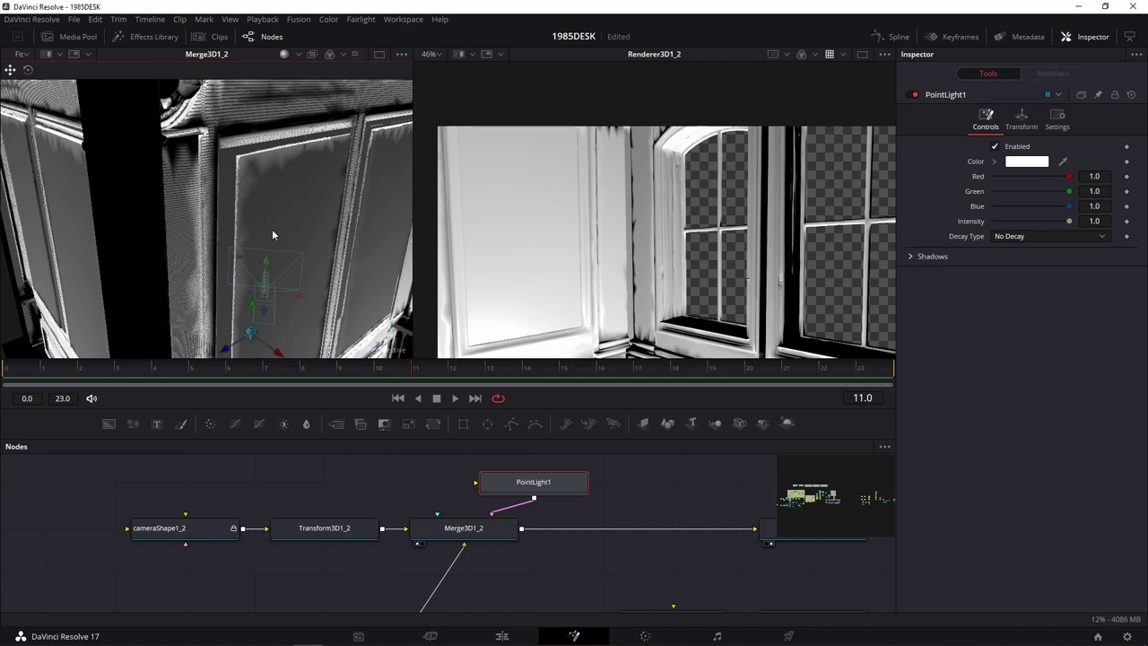
{"action": "mouse_move", "coordinate": [272, 229]}
{"action": "left_mouse_down"}
{"action": "mouse_move", "coordinate": [229, 170]}
{"action": "mouse_move", "coordinate": [95, 212]}
{"action": "mouse_move", "coordinate": [308, 298]}
{"action": "left_mouse_up"}
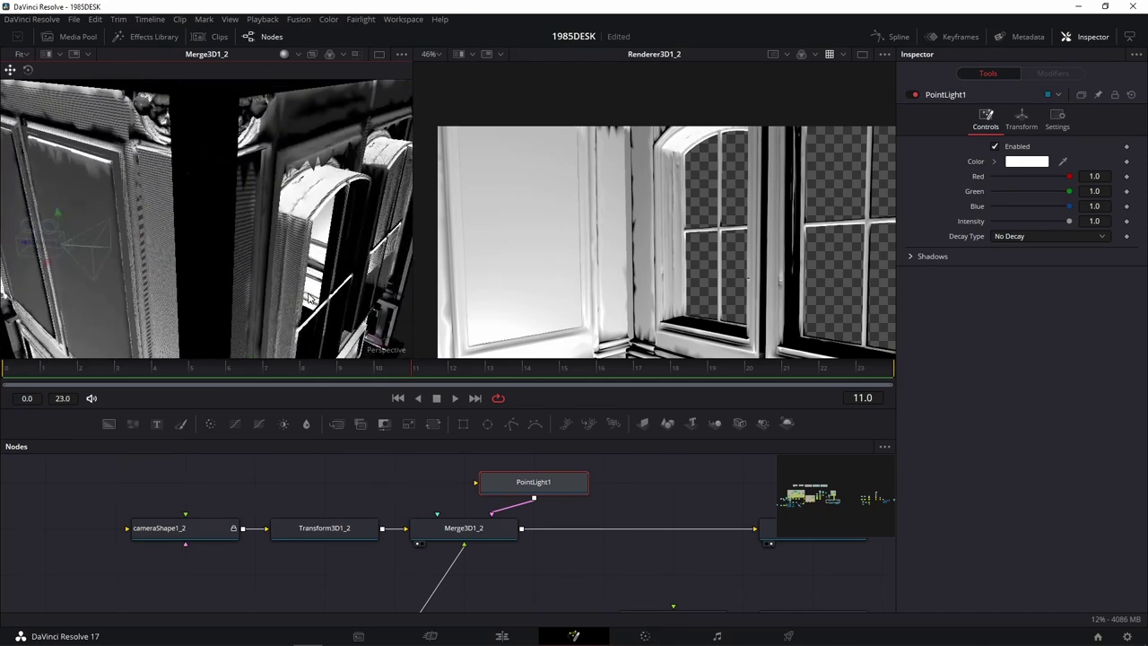
{"action": "scroll", "coordinate": [308, 299], "scroll_direction": "down", "scroll_amount": 5}
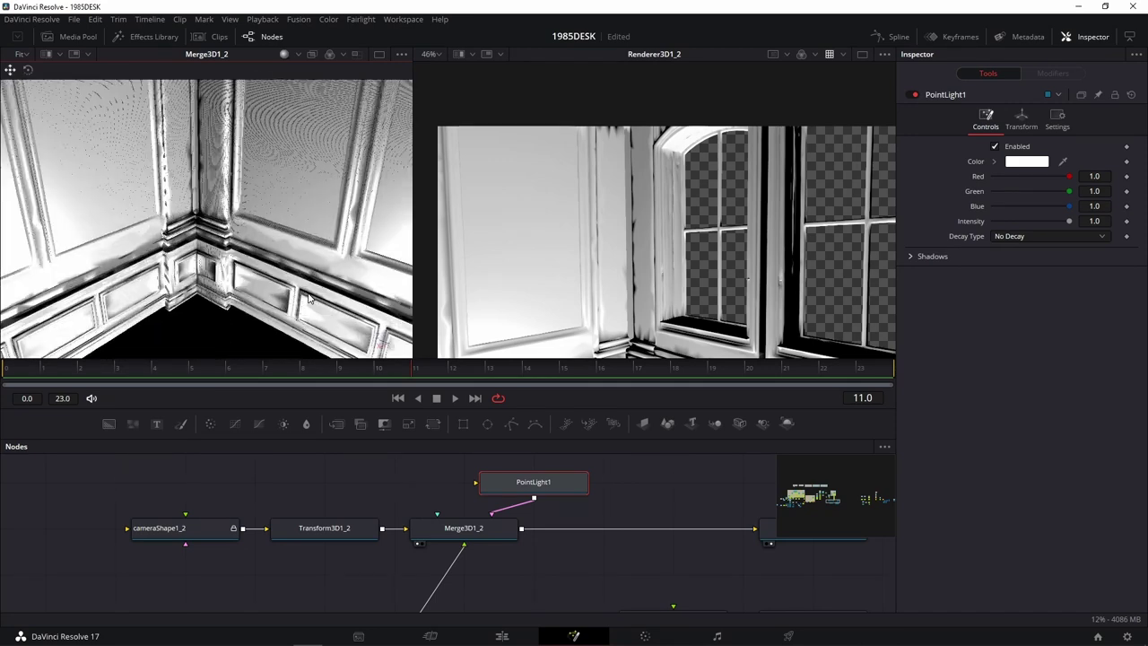
{"action": "left_click_drag", "start_coordinate": [302, 298], "coordinate": [366, 282]}
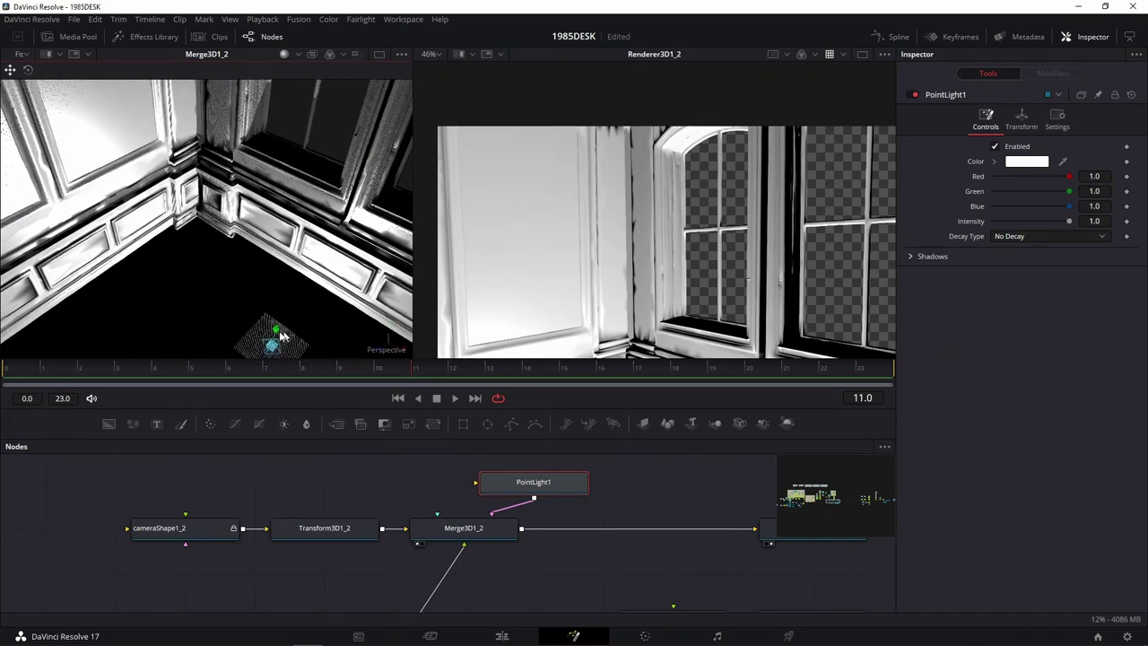
{"action": "left_click_drag", "start_coordinate": [315, 131], "coordinate": [318, 60]}
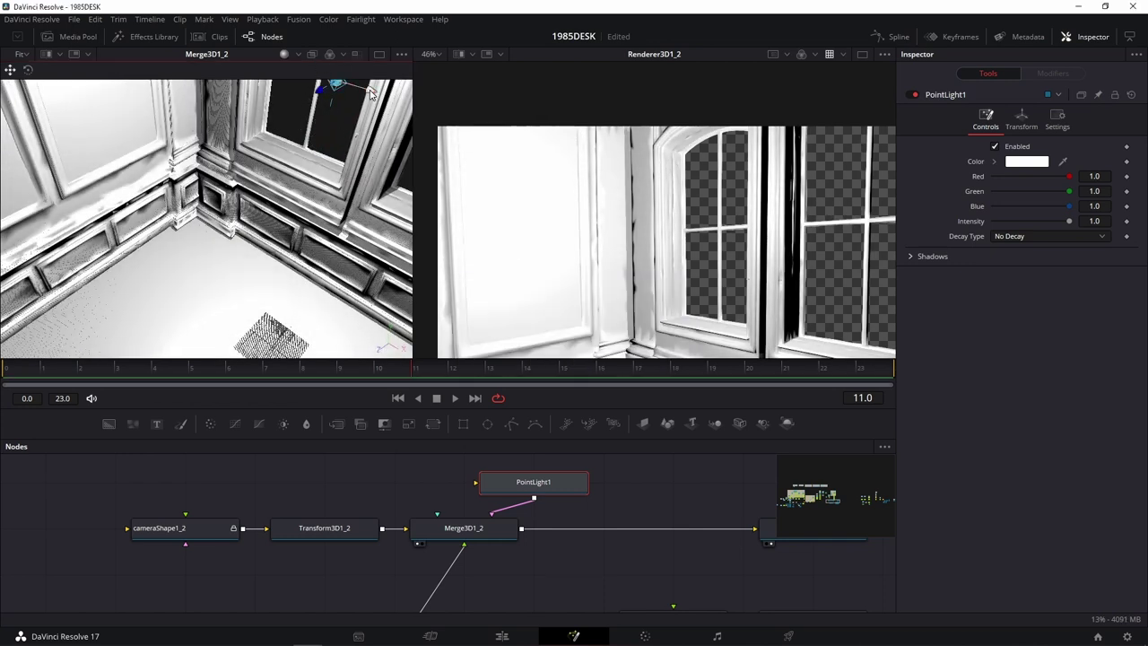
{"action": "mouse_move", "coordinate": [371, 97]}
{"action": "left_mouse_down"}
{"action": "mouse_move", "coordinate": [224, 78]}
{"action": "mouse_move", "coordinate": [292, 114]}
{"action": "mouse_move", "coordinate": [285, 108]}
{"action": "left_mouse_up"}
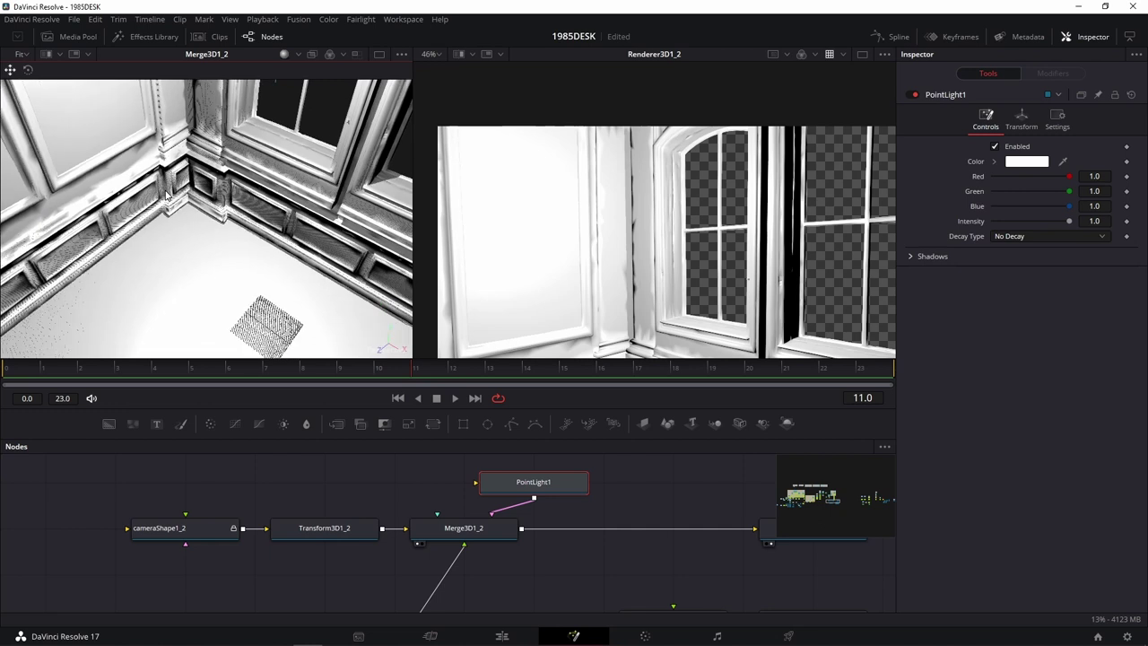
Step: Drag PointLight1's Y handle up toward the ceiling and set its Intensity to 0.3
{"action": "left_click_drag", "start_coordinate": [0, 191], "coordinate": [116, 81]}
{"action": "left_click_drag", "start_coordinate": [110, 42], "coordinate": [180, 25]}
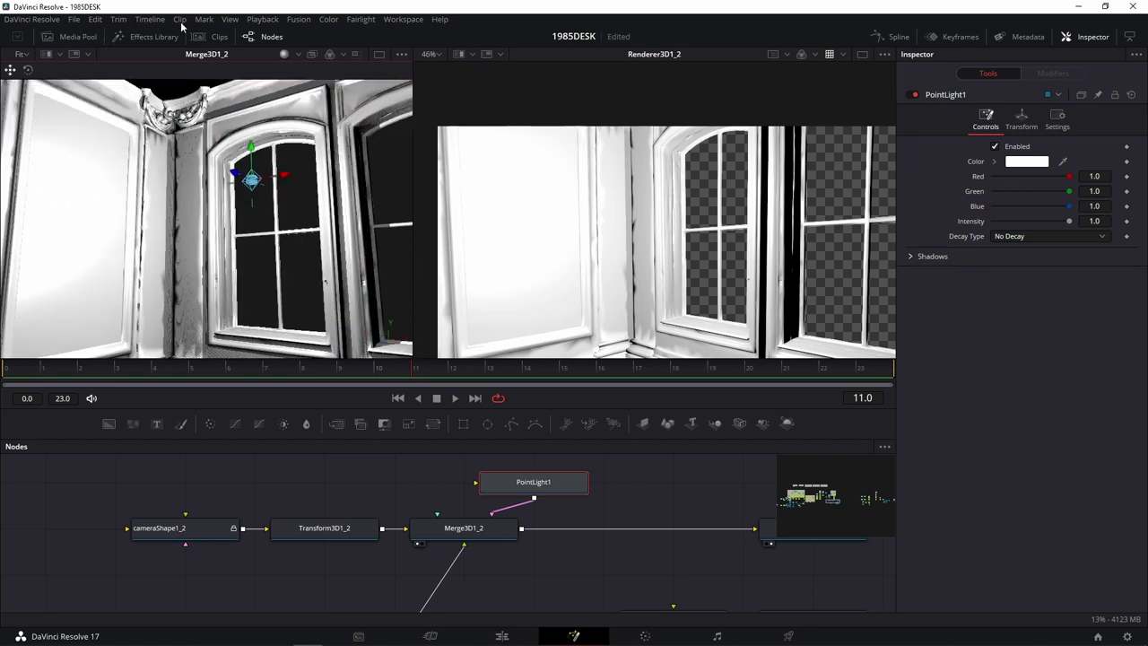
{"action": "left_click_drag", "start_coordinate": [251, 154], "coordinate": [248, 87]}
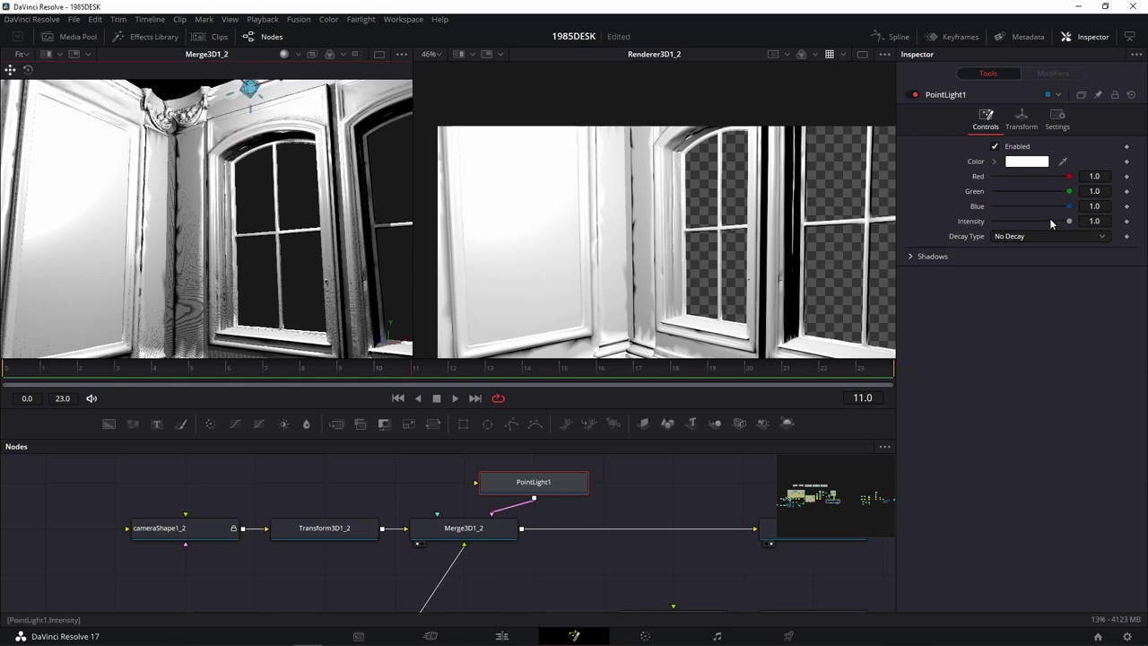
{"action": "left_click_drag", "start_coordinate": [1049, 220], "coordinate": [1018, 220]}
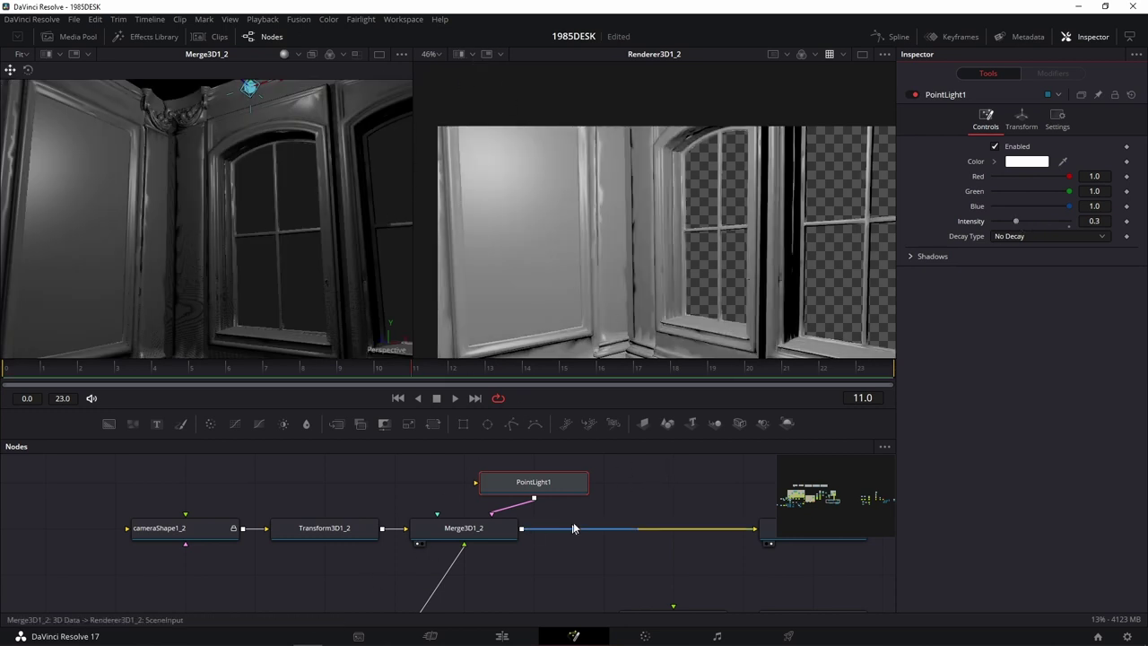
{"action": "scroll", "coordinate": [564, 520], "scroll_direction": "down", "scroll_amount": 5}
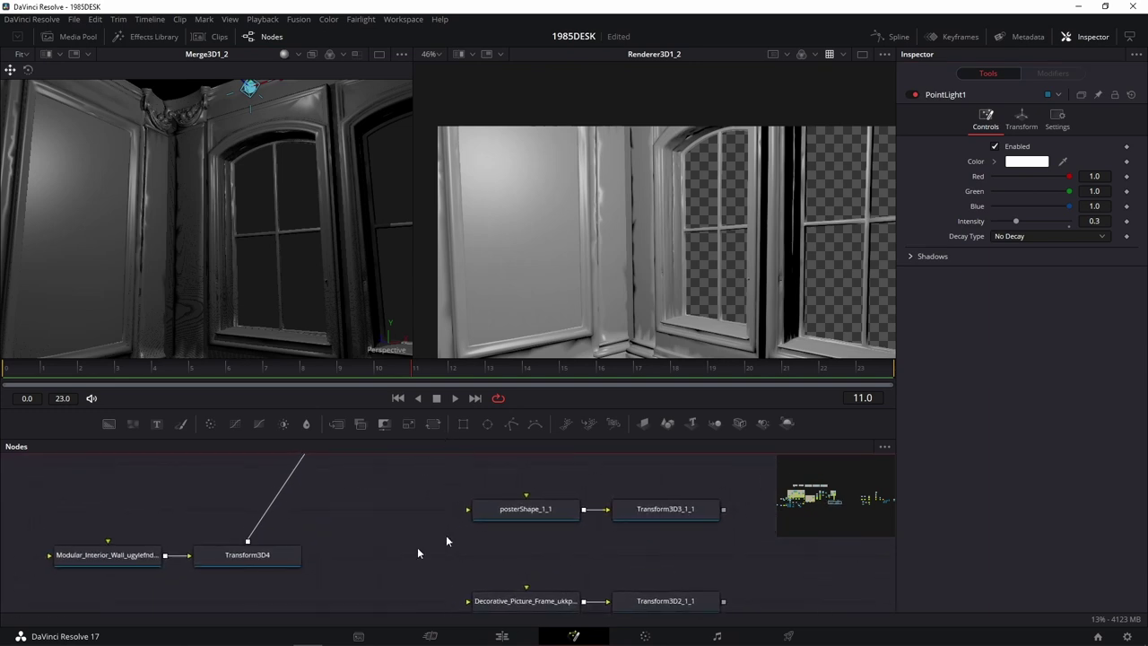
{"action": "scroll", "coordinate": [417, 549], "scroll_direction": "left", "scroll_amount": 5}
Step: Stack the wall, poster and picture frame node pairs beneath the camera chain
{"action": "mouse_move", "coordinate": [193, 511]}
{"action": "left_mouse_down"}
{"action": "mouse_move", "coordinate": [462, 538]}
{"action": "mouse_move", "coordinate": [296, 491]}
{"action": "left_mouse_up"}
{"action": "left_click", "coordinate": [296, 491]}
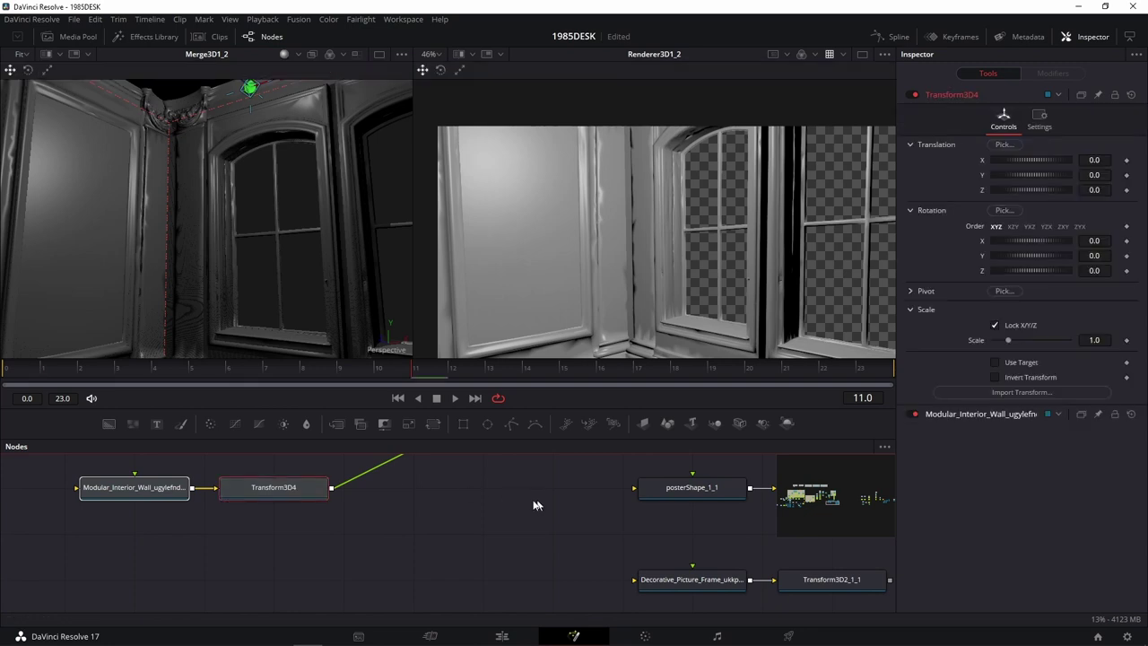
{"action": "scroll", "coordinate": [533, 505], "scroll_direction": "right", "scroll_amount": 5}
{"action": "scroll", "coordinate": [534, 505], "scroll_direction": "up", "scroll_amount": 1}
{"action": "left_click_drag", "start_coordinate": [679, 528], "coordinate": [426, 557]}
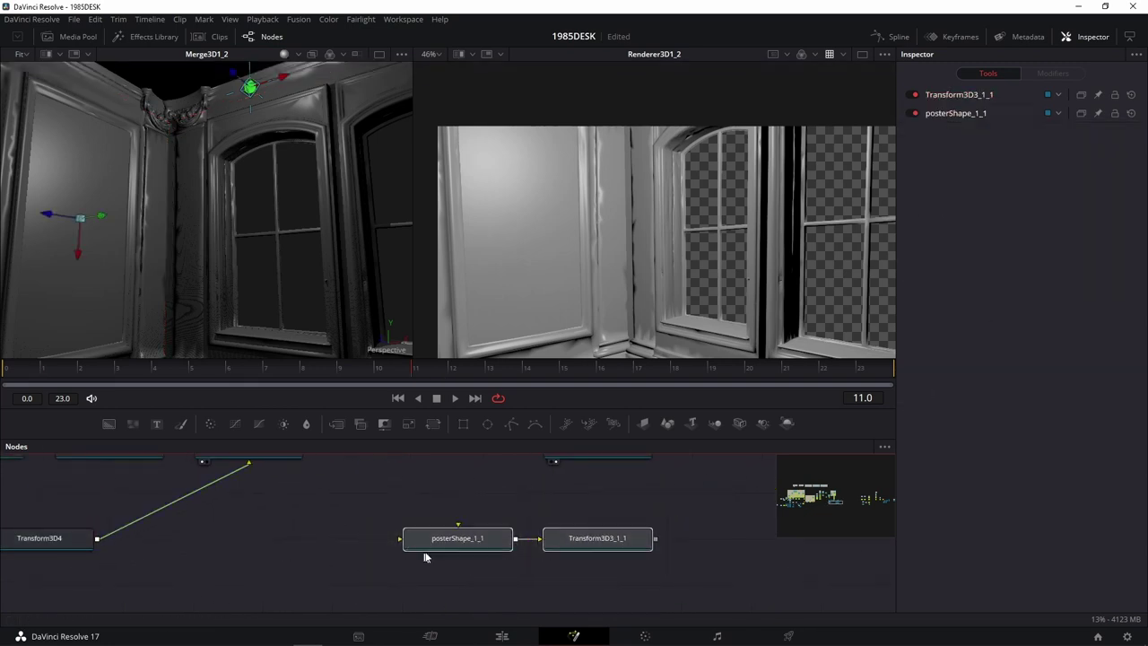
{"action": "left_click_drag", "start_coordinate": [610, 545], "coordinate": [64, 598]}
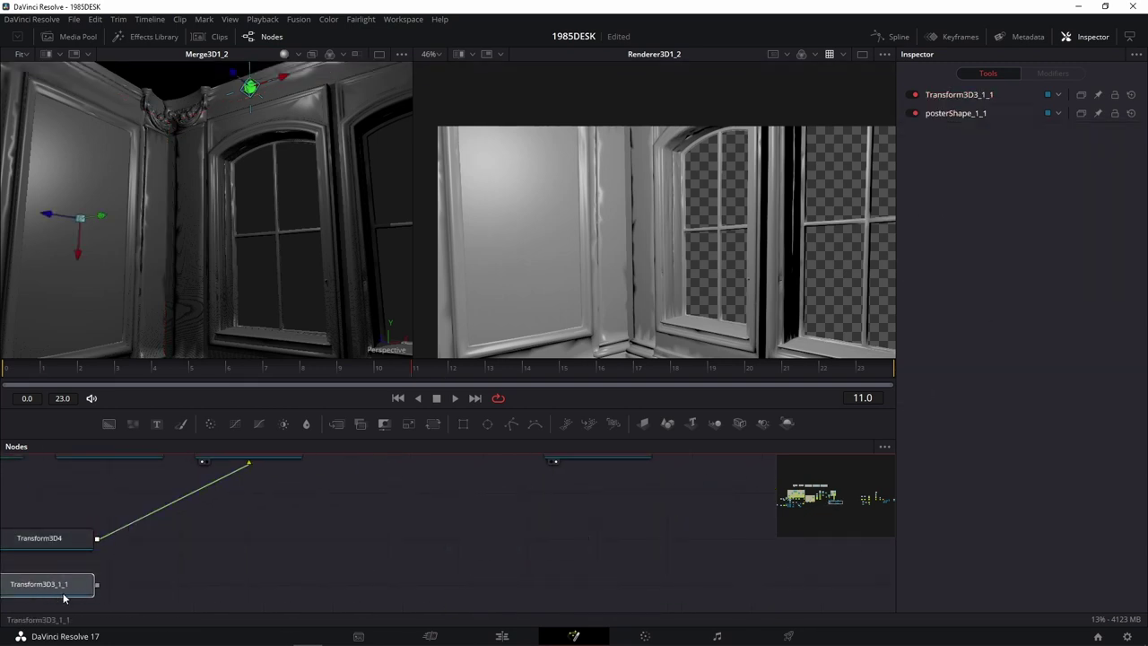
{"action": "scroll", "coordinate": [409, 546], "scroll_direction": "down", "scroll_amount": 2}
{"action": "scroll", "coordinate": [413, 546], "scroll_direction": "down", "scroll_amount": 1}
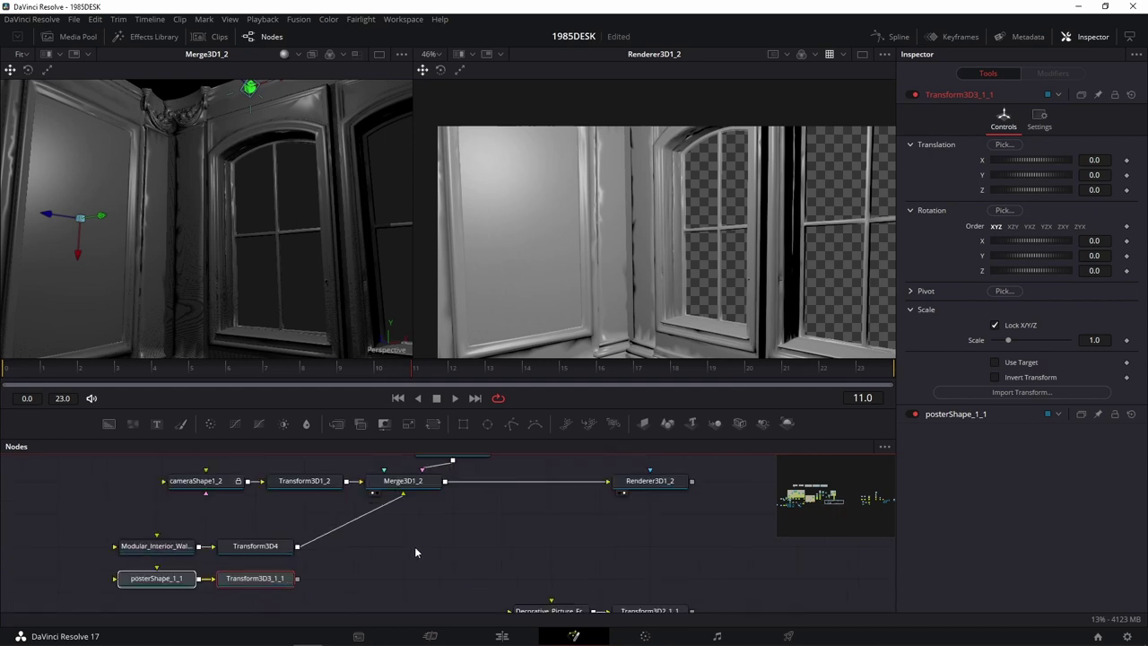
{"action": "left_click_drag", "start_coordinate": [470, 439], "coordinate": [488, 324]}
{"action": "left_click_drag", "start_coordinate": [802, 506], "coordinate": [569, 568]}
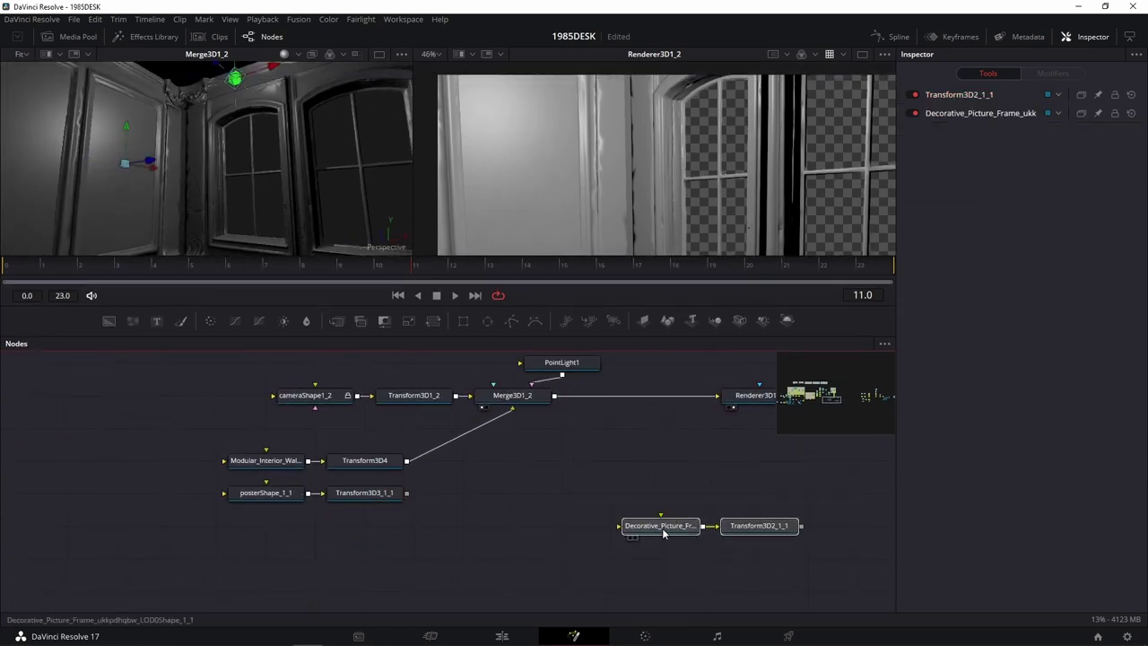
{"action": "left_click_drag", "start_coordinate": [664, 533], "coordinate": [266, 532]}
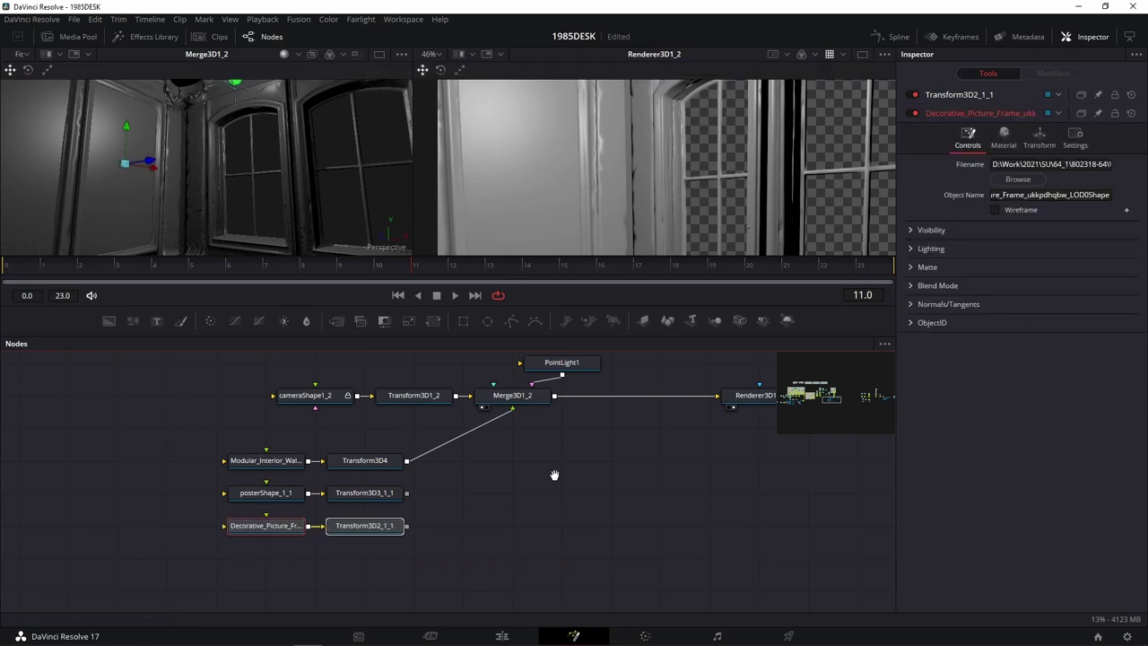
Step: Connect Transform3D3_1_1 and Transform3D2_1_1 outputs into Merge3D1_2
{"action": "left_click_drag", "start_coordinate": [554, 474], "coordinate": [540, 507]}
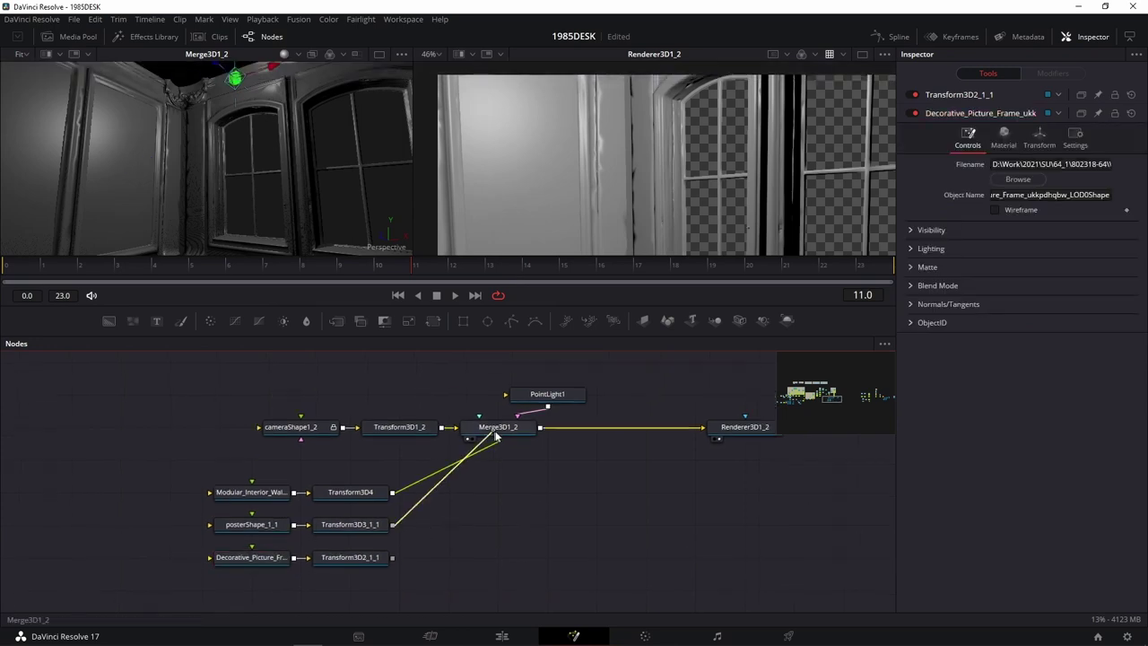
{"action": "left_click_drag", "start_coordinate": [393, 524], "coordinate": [498, 429]}
{"action": "left_click_drag", "start_coordinate": [393, 558], "coordinate": [502, 430]}
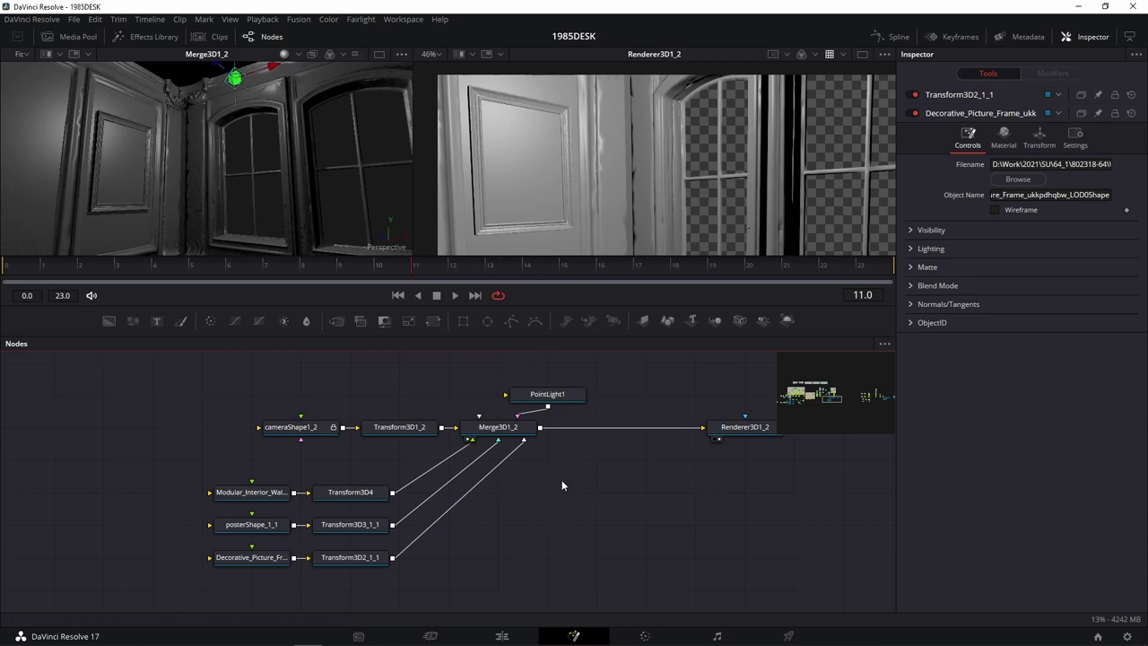
{"action": "left_click_drag", "start_coordinate": [568, 464], "coordinate": [556, 486]}
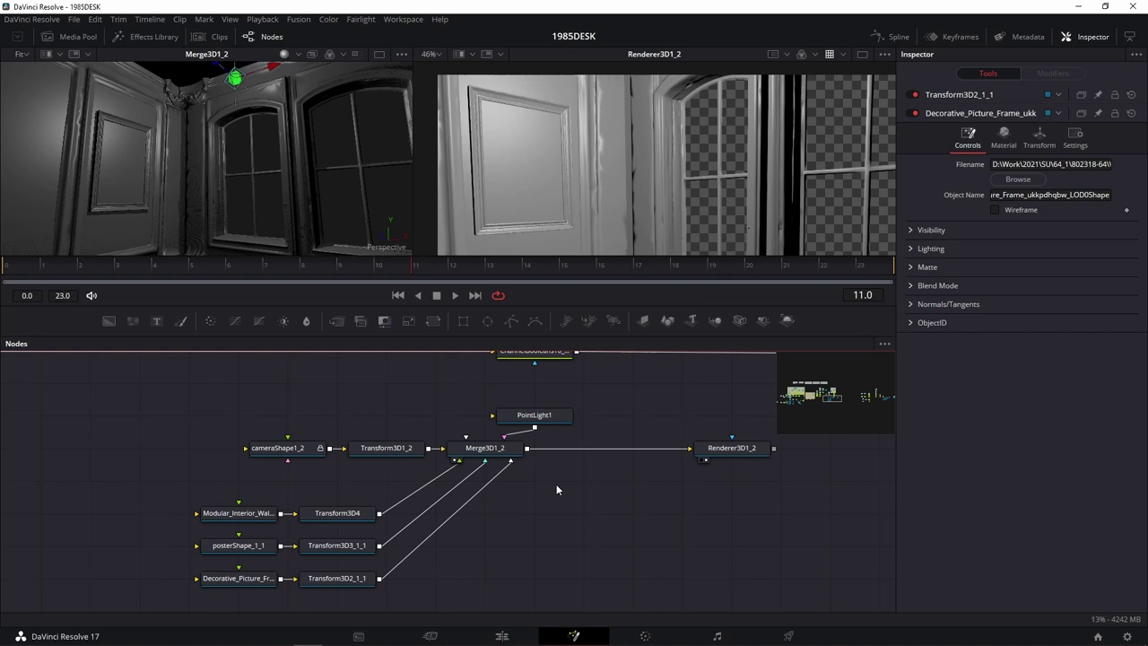
Step: Add a Spot Light and connect SpotLight1 directly into Merge3D1_2 outside the camera chain
{"action": "key", "text": "shift+space"}
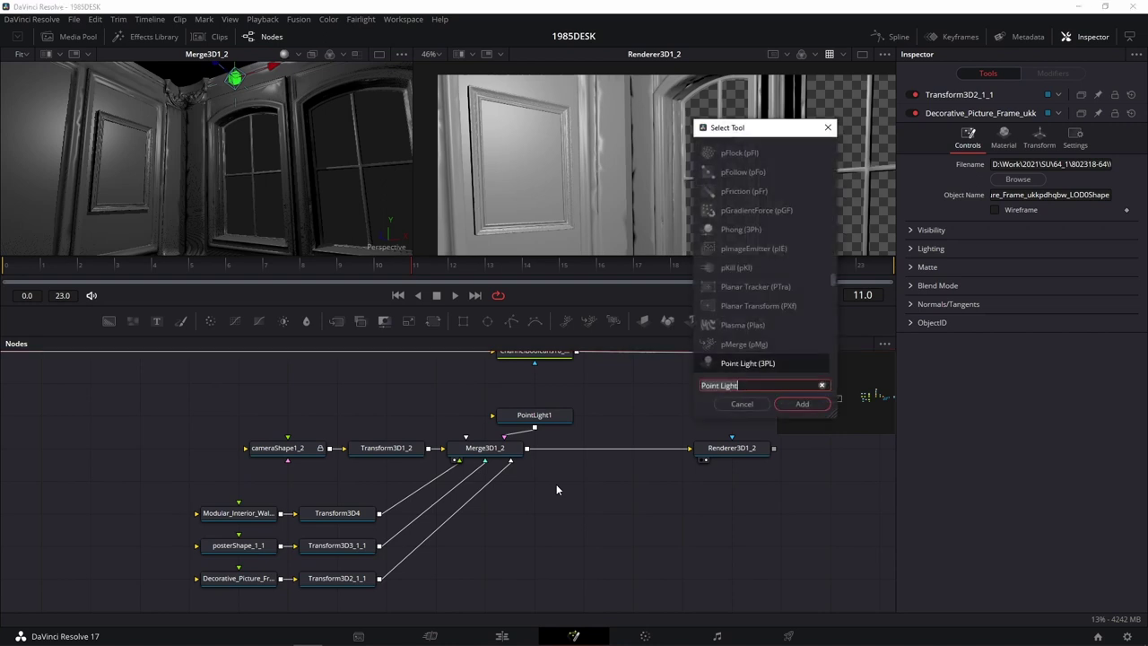
{"action": "type", "text": "spo"}
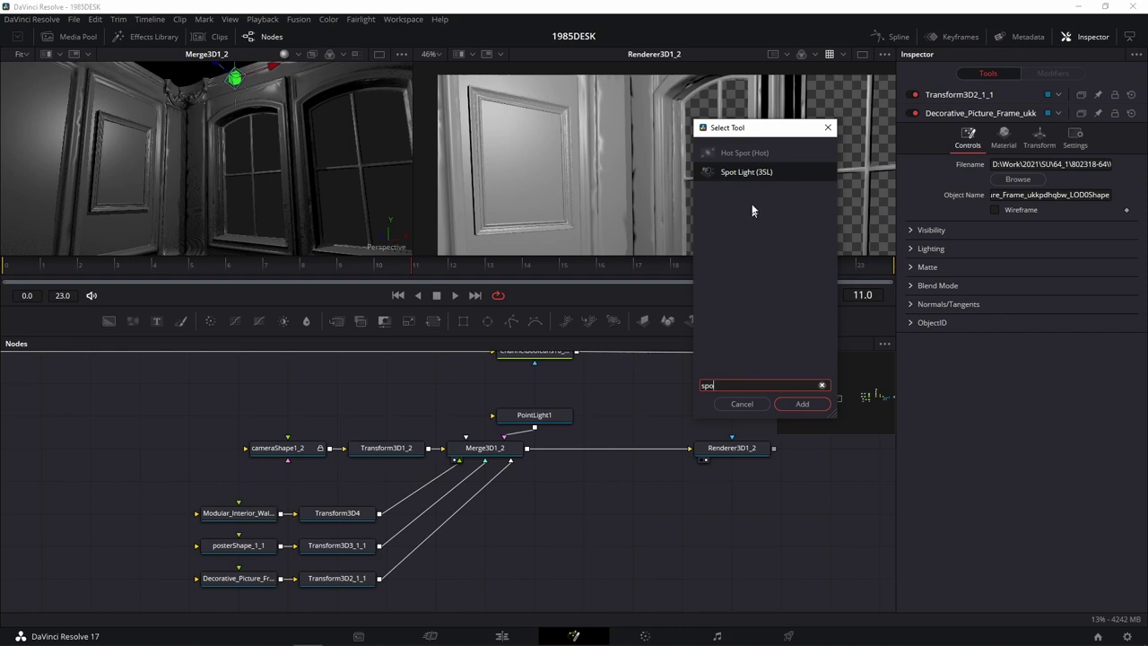
{"action": "type", "text": "tlight"}
{"action": "left_click", "coordinate": [802, 403]}
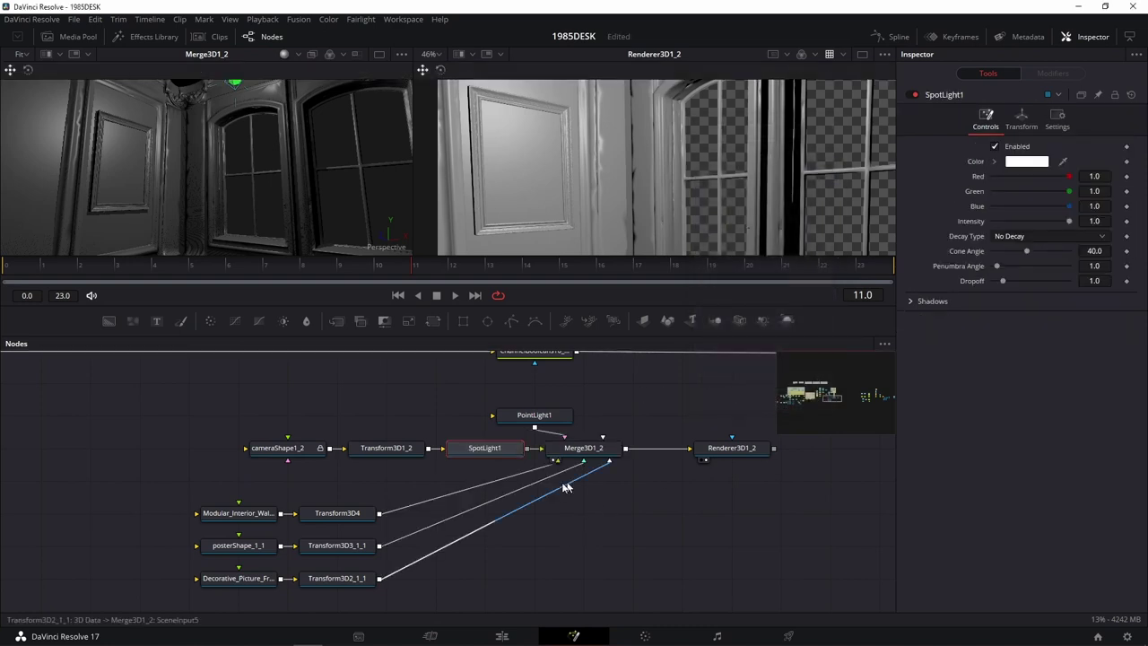
{"action": "left_click_drag", "start_coordinate": [488, 448], "coordinate": [636, 392]}
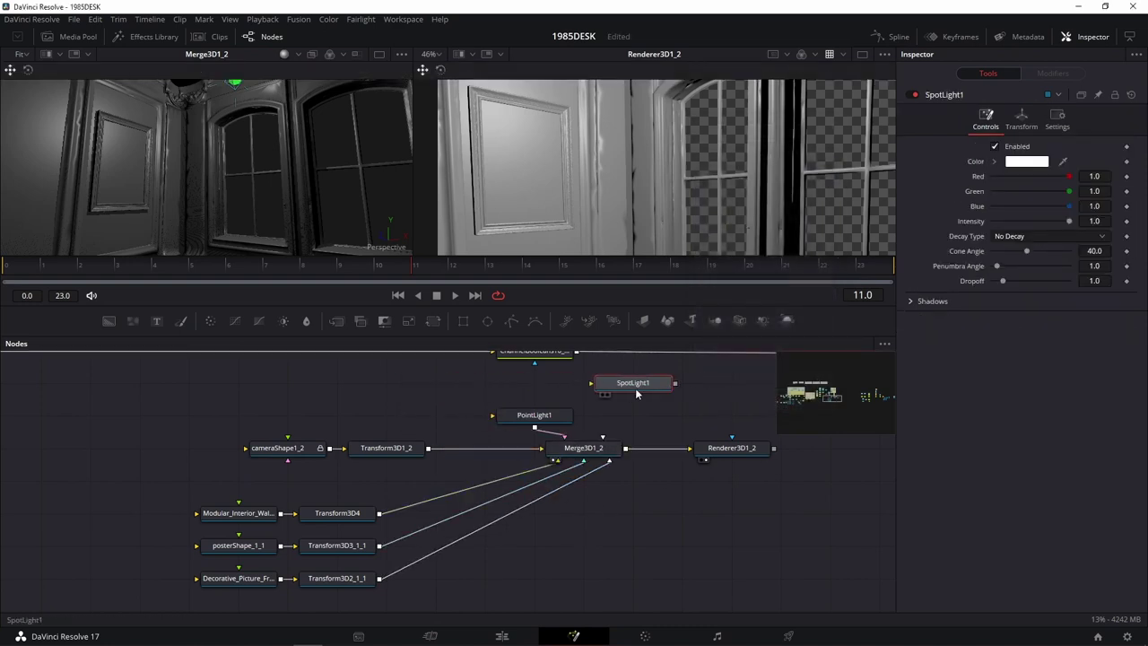
{"action": "left_click_drag", "start_coordinate": [633, 395], "coordinate": [591, 447]}
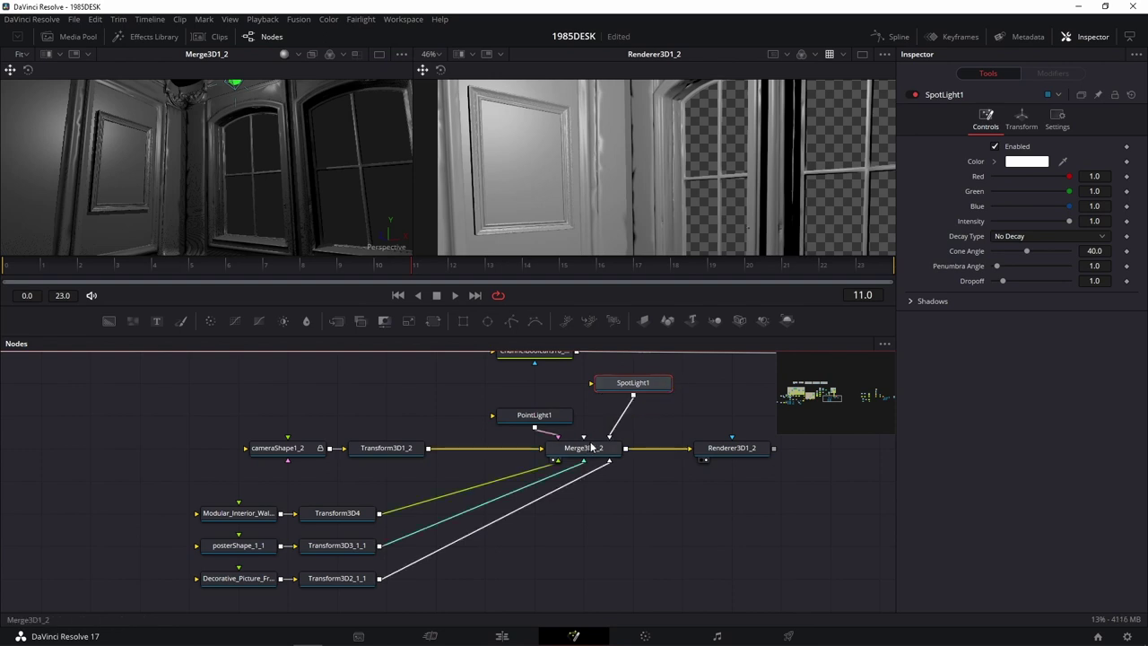
Step: Lift SpotLight1 off the floor and rotate it to aim at the wall
{"action": "mouse_move", "coordinate": [324, 190]}
{"action": "left_mouse_down"}
{"action": "mouse_move", "coordinate": [299, 230]}
{"action": "mouse_move", "coordinate": [307, 315]}
{"action": "left_mouse_up"}
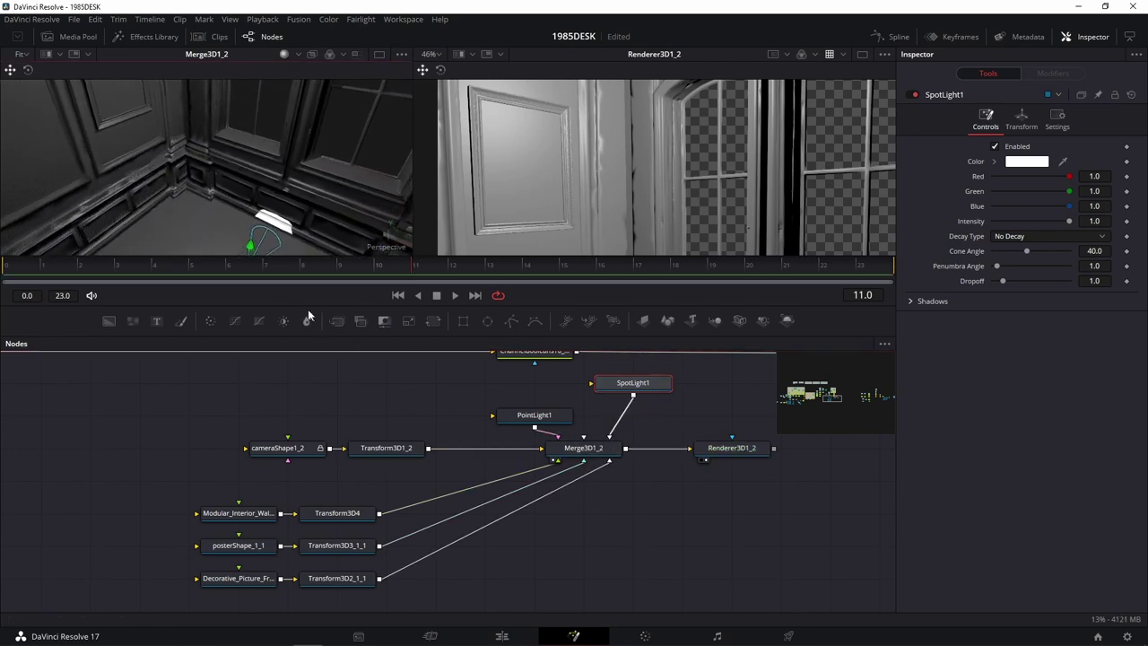
{"action": "left_click_drag", "start_coordinate": [308, 316], "coordinate": [318, 357]}
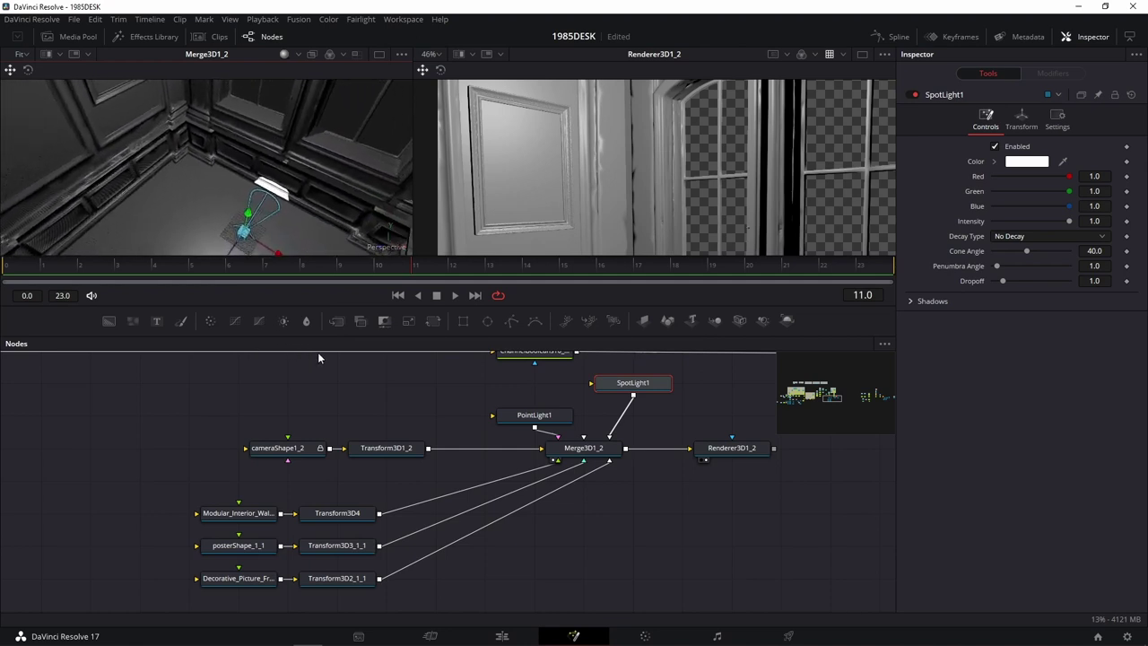
{"action": "mouse_move", "coordinate": [244, 232]}
{"action": "left_mouse_down"}
{"action": "mouse_move", "coordinate": [275, 83]}
{"action": "mouse_move", "coordinate": [297, 117]}
{"action": "mouse_move", "coordinate": [251, 121]}
{"action": "left_mouse_up"}
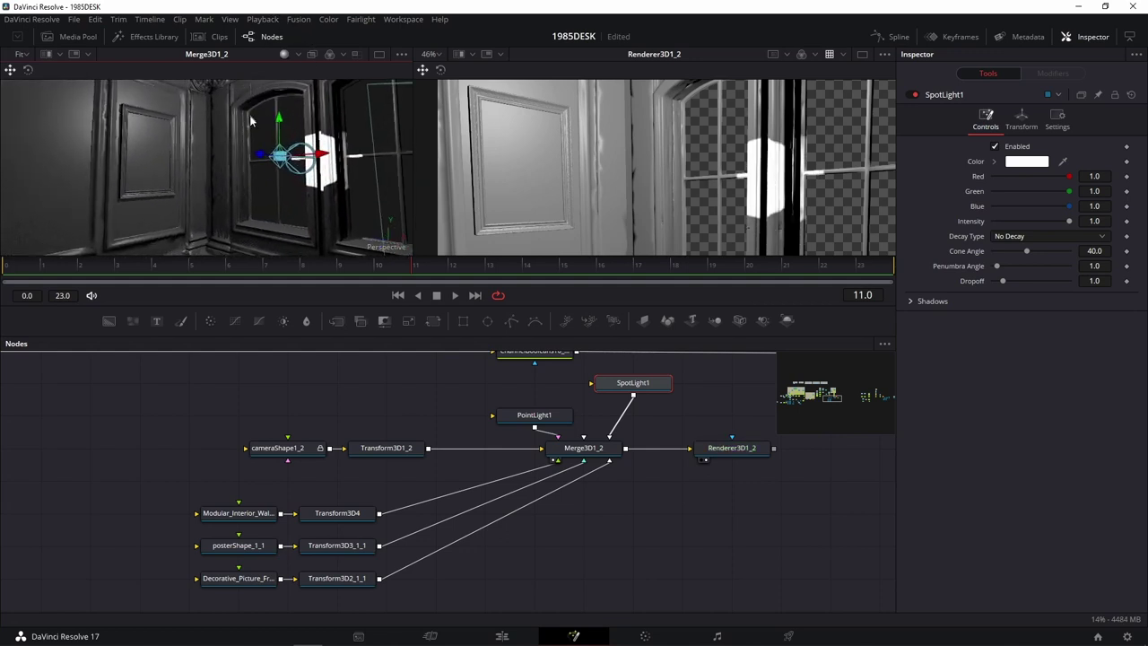
{"action": "left_click", "coordinate": [28, 69]}
{"action": "mouse_move", "coordinate": [231, 188]}
{"action": "left_mouse_down"}
{"action": "mouse_move", "coordinate": [278, 99]}
{"action": "mouse_move", "coordinate": [289, 120]}
{"action": "left_mouse_up"}
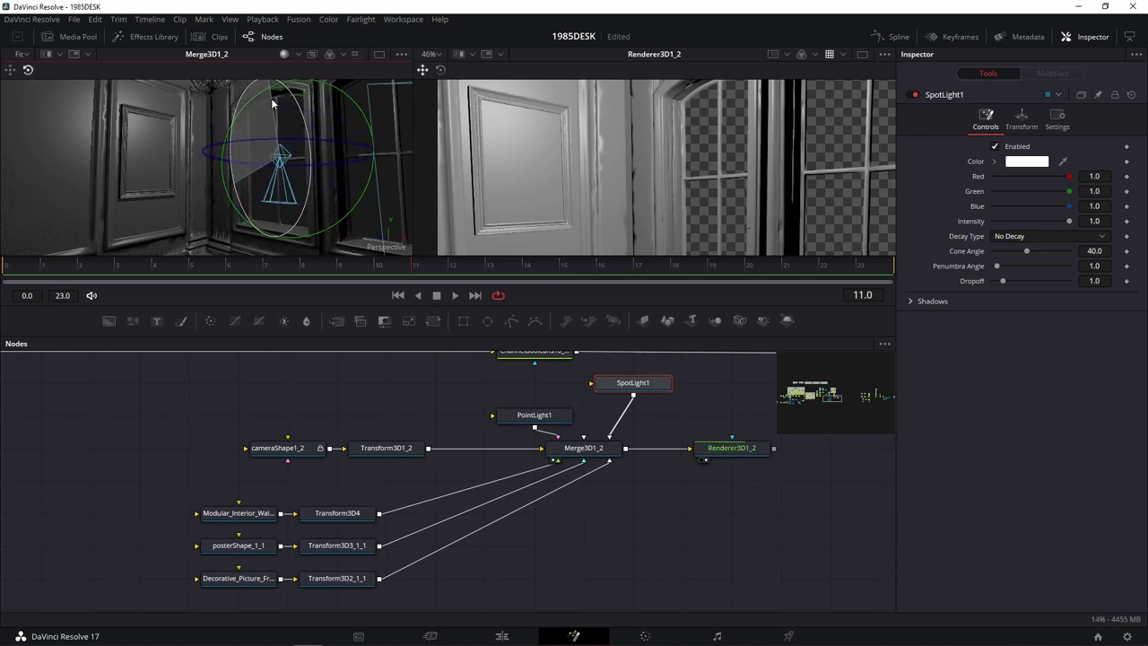
{"action": "left_click", "coordinate": [10, 69]}
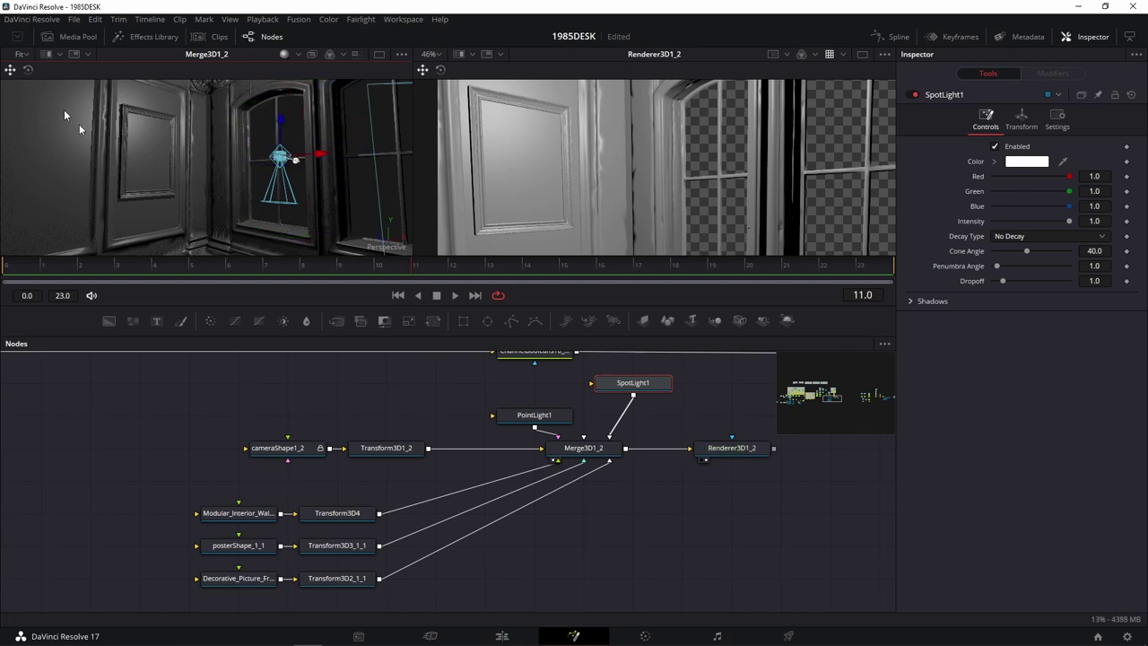
Step: Enlarge the viewers and slide SpotLight1 along the wall until centred over the picture frame
{"action": "mouse_move", "coordinate": [63, 110]}
{"action": "left_mouse_down"}
{"action": "mouse_move", "coordinate": [220, 213]}
{"action": "mouse_move", "coordinate": [250, 140]}
{"action": "mouse_move", "coordinate": [57, 133]}
{"action": "mouse_move", "coordinate": [130, 134]}
{"action": "left_mouse_up"}
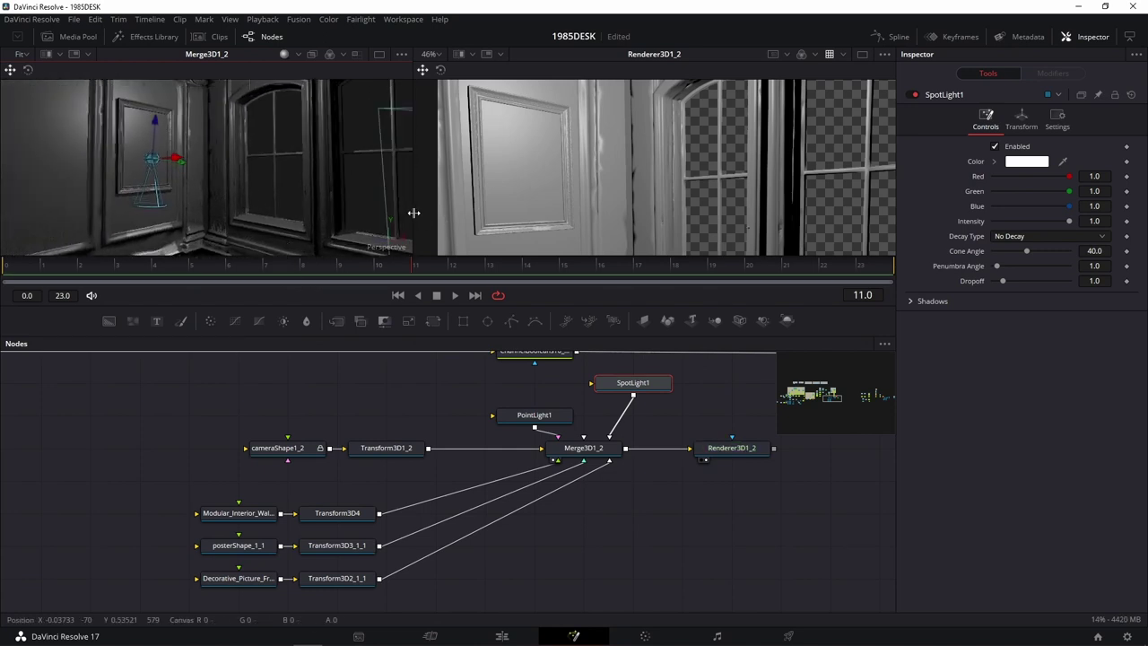
{"action": "left_click_drag", "start_coordinate": [426, 216], "coordinate": [519, 224]}
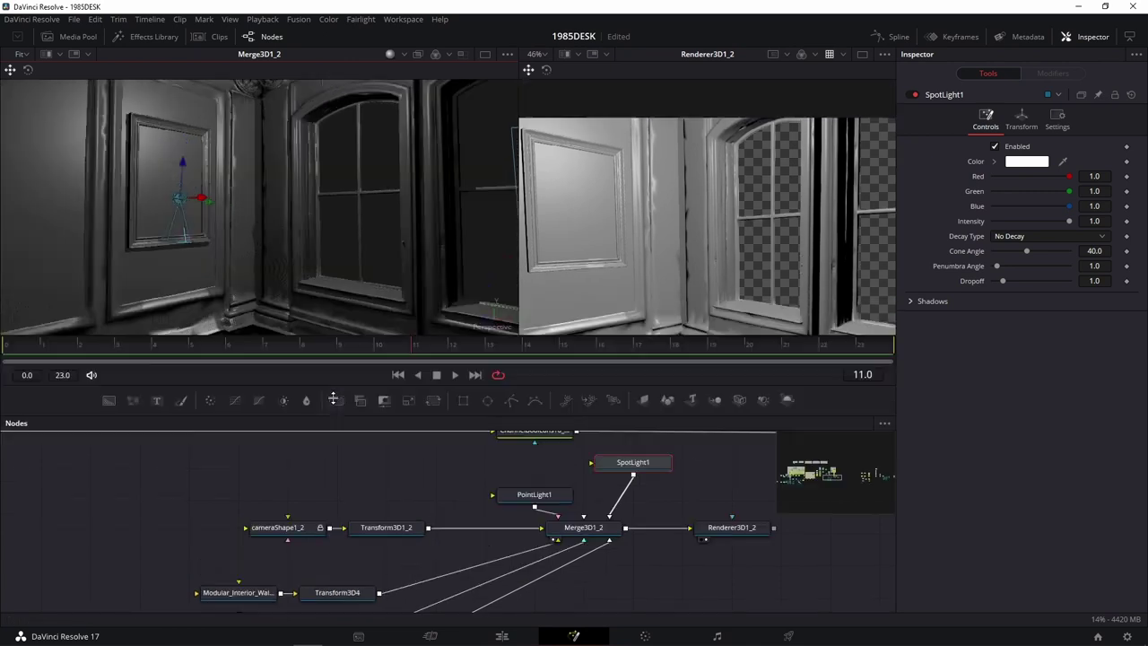
{"action": "left_click_drag", "start_coordinate": [336, 325], "coordinate": [337, 426]}
{"action": "mouse_move", "coordinate": [272, 217]}
{"action": "left_mouse_down"}
{"action": "mouse_move", "coordinate": [137, 157]}
{"action": "mouse_move", "coordinate": [187, 4]}
{"action": "left_mouse_up"}
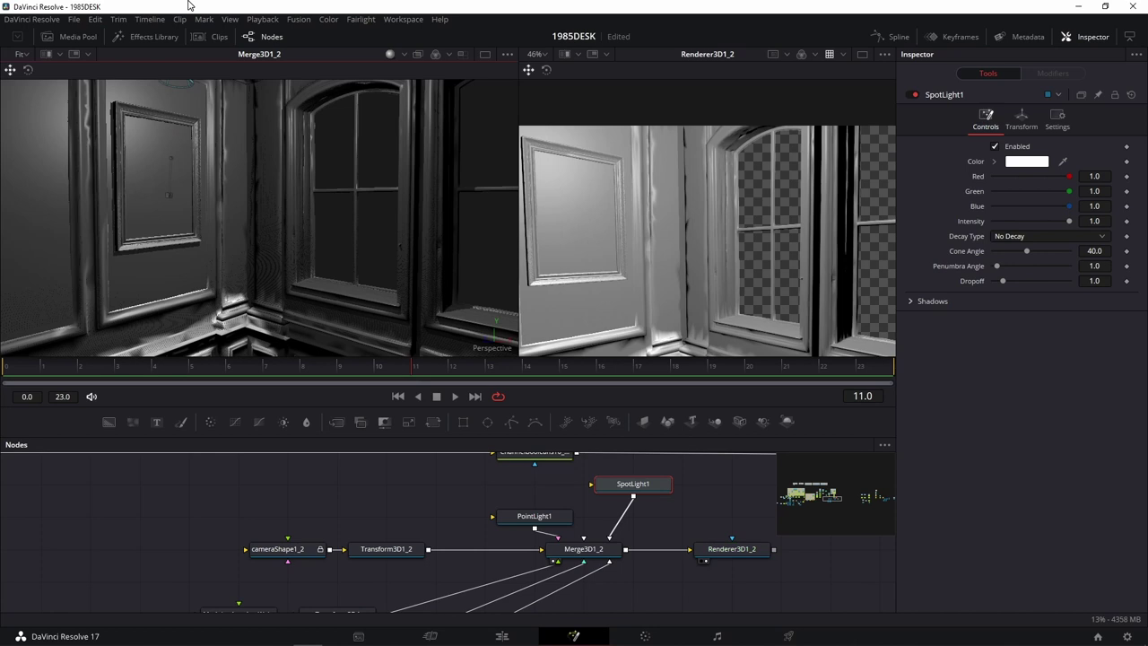
{"action": "mouse_move", "coordinate": [307, 180]}
{"action": "left_mouse_down"}
{"action": "mouse_move", "coordinate": [407, 131]}
{"action": "mouse_move", "coordinate": [299, 186]}
{"action": "mouse_move", "coordinate": [333, 119]}
{"action": "left_mouse_up"}
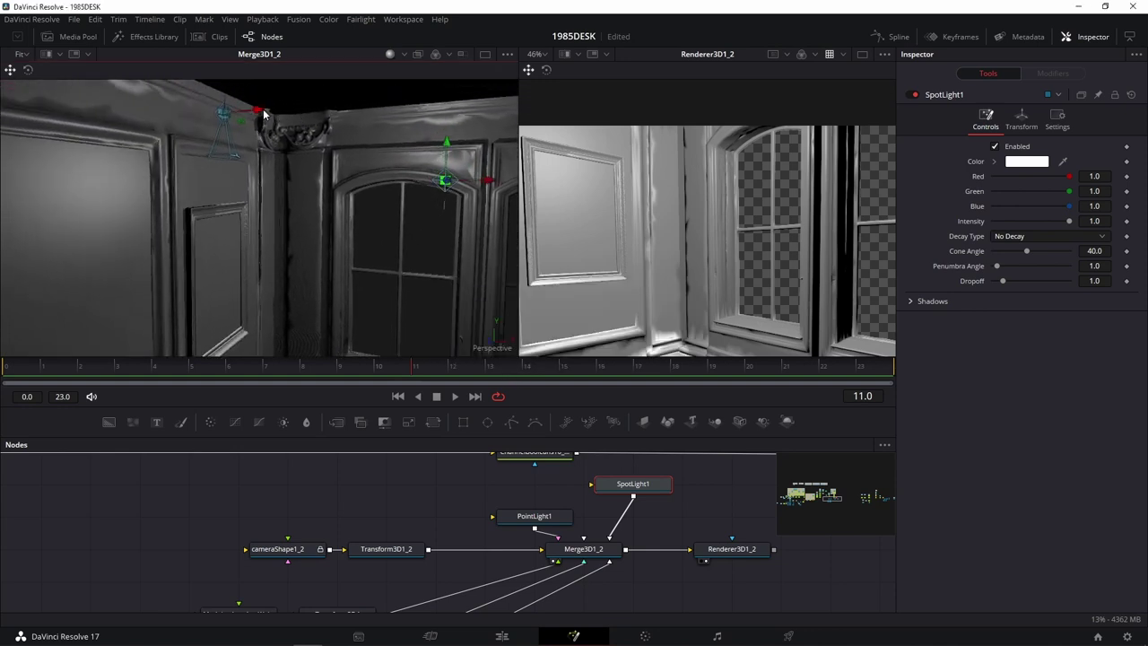
{"action": "left_click_drag", "start_coordinate": [260, 111], "coordinate": [286, 109]}
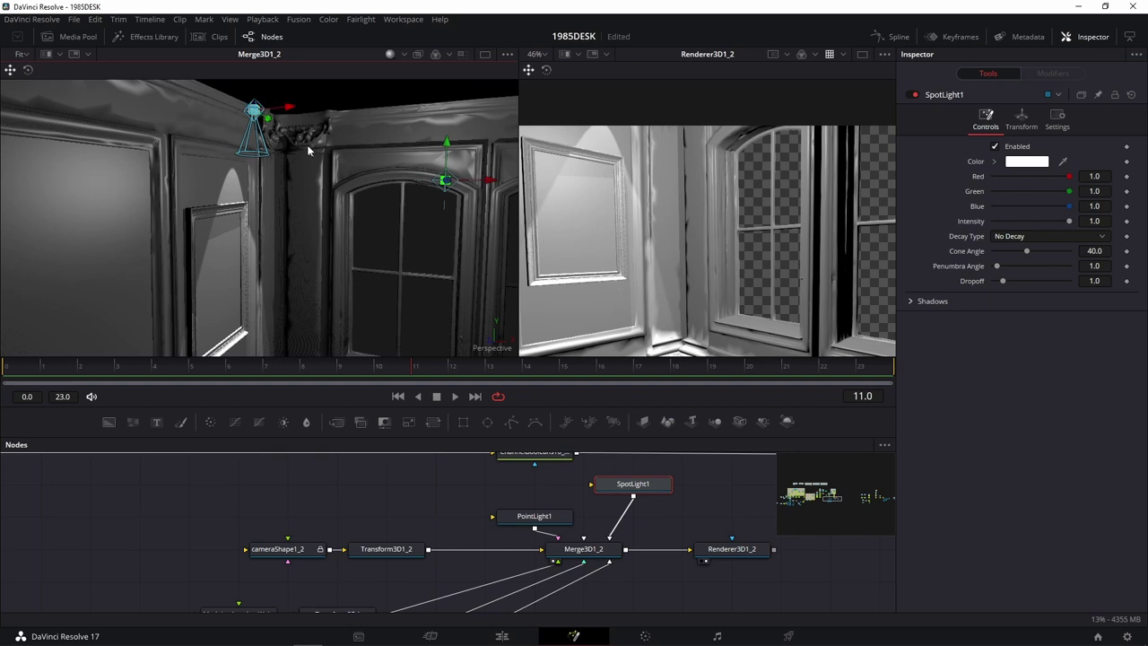
{"action": "left_click_drag", "start_coordinate": [307, 145], "coordinate": [138, 129]}
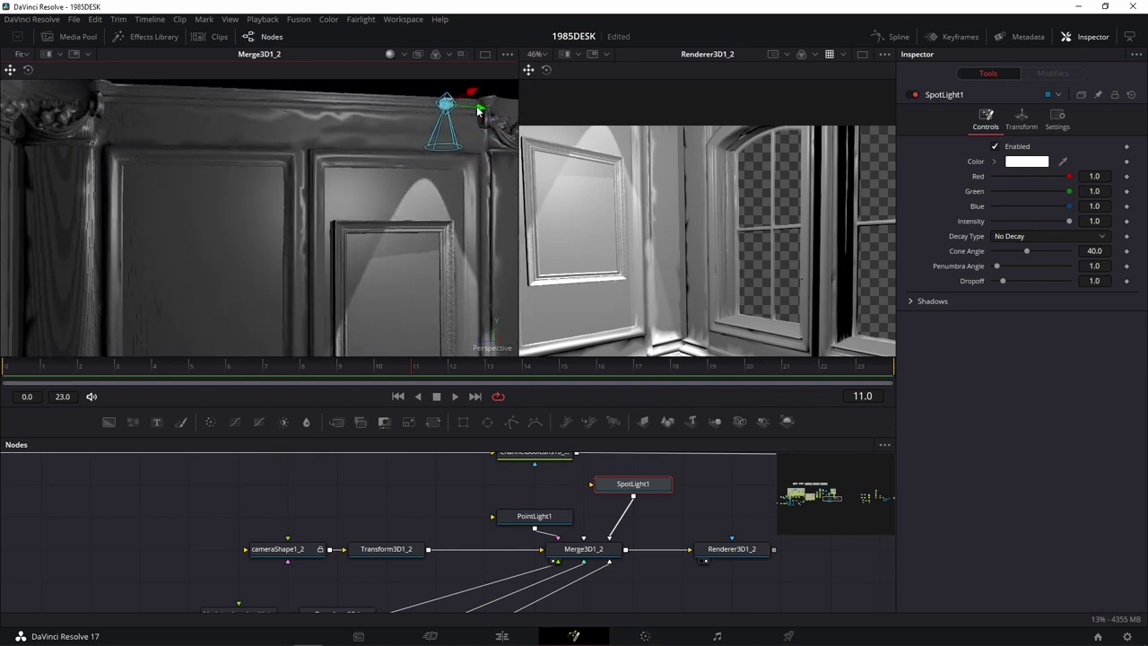
{"action": "left_click_drag", "start_coordinate": [478, 109], "coordinate": [443, 107]}
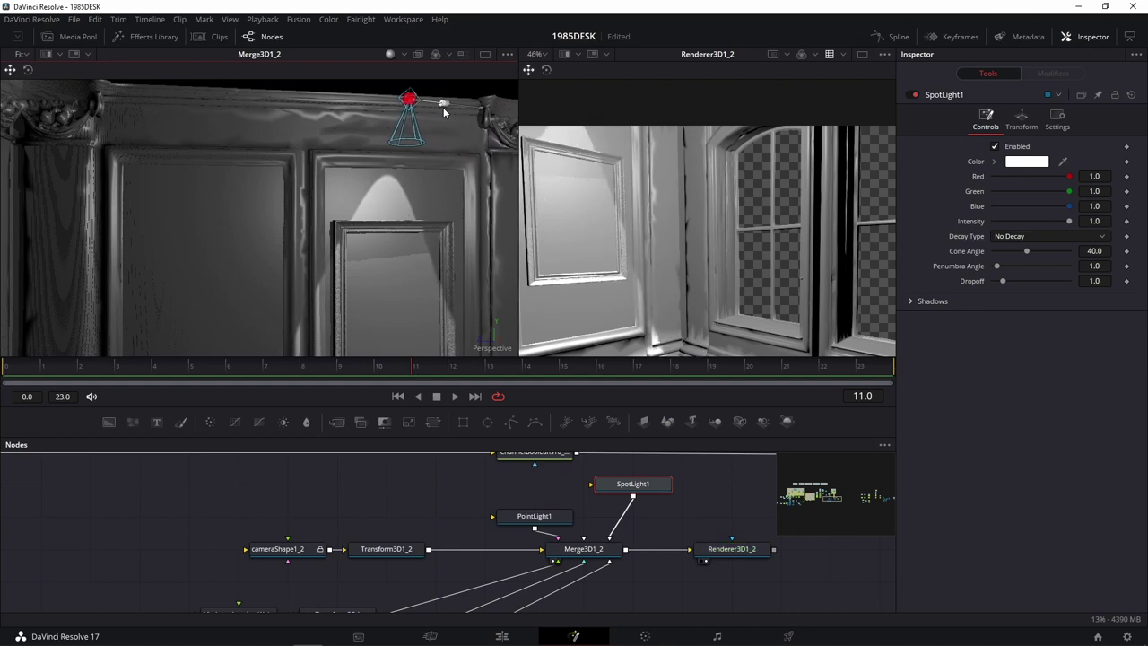
{"action": "left_click_drag", "start_coordinate": [443, 107], "coordinate": [449, 109]}
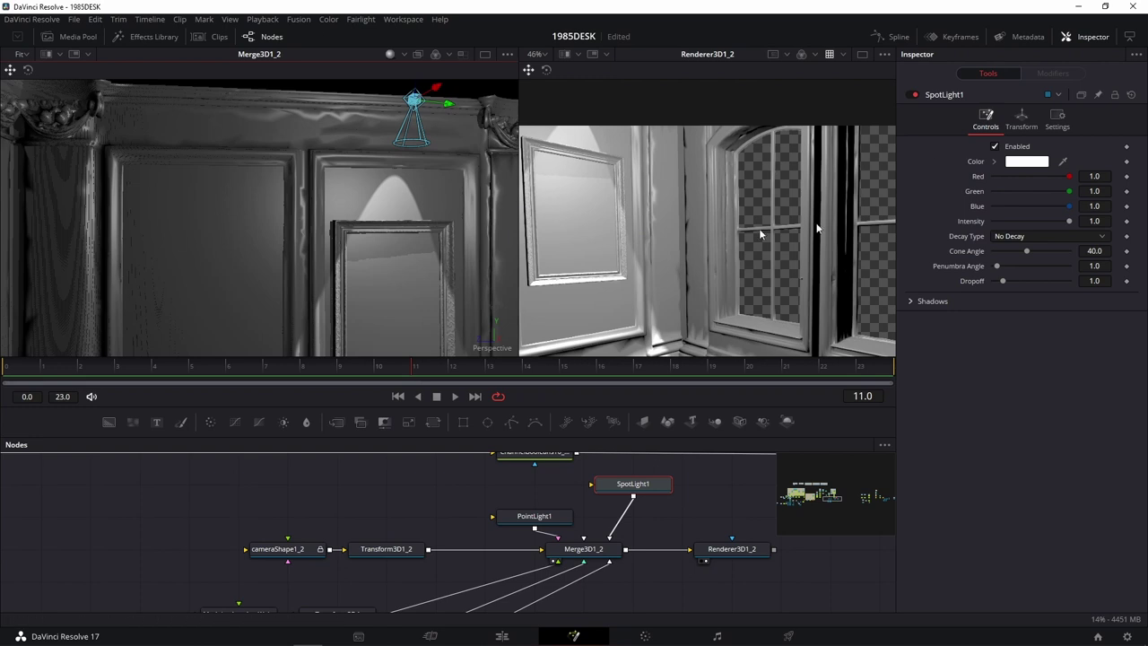
{"action": "left_click_drag", "start_coordinate": [542, 522], "coordinate": [494, 489]}
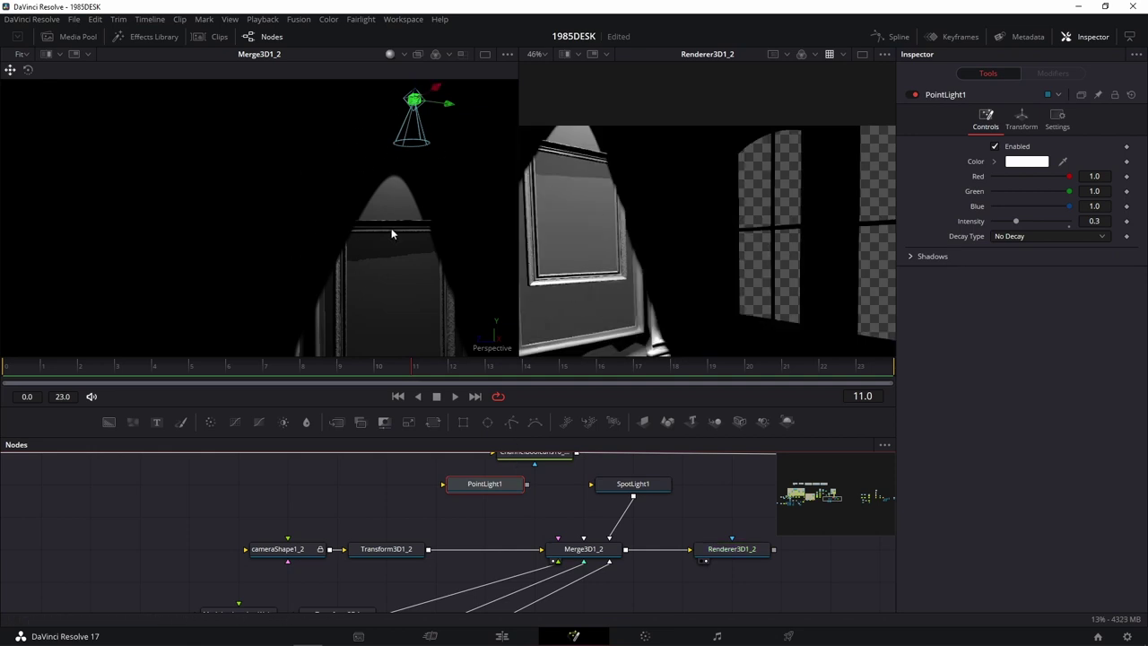
Step: Give SpotLight1 a Quadratic decay type and an intensity of 5
{"action": "left_click", "coordinate": [633, 483]}
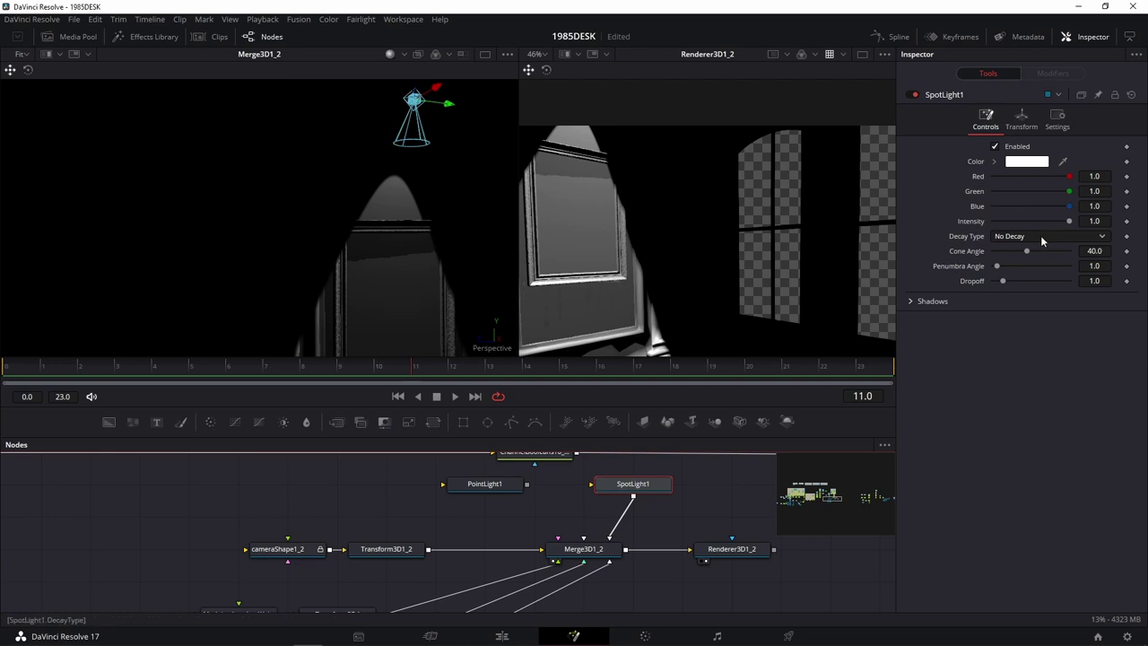
{"action": "left_click", "coordinate": [499, 487]}
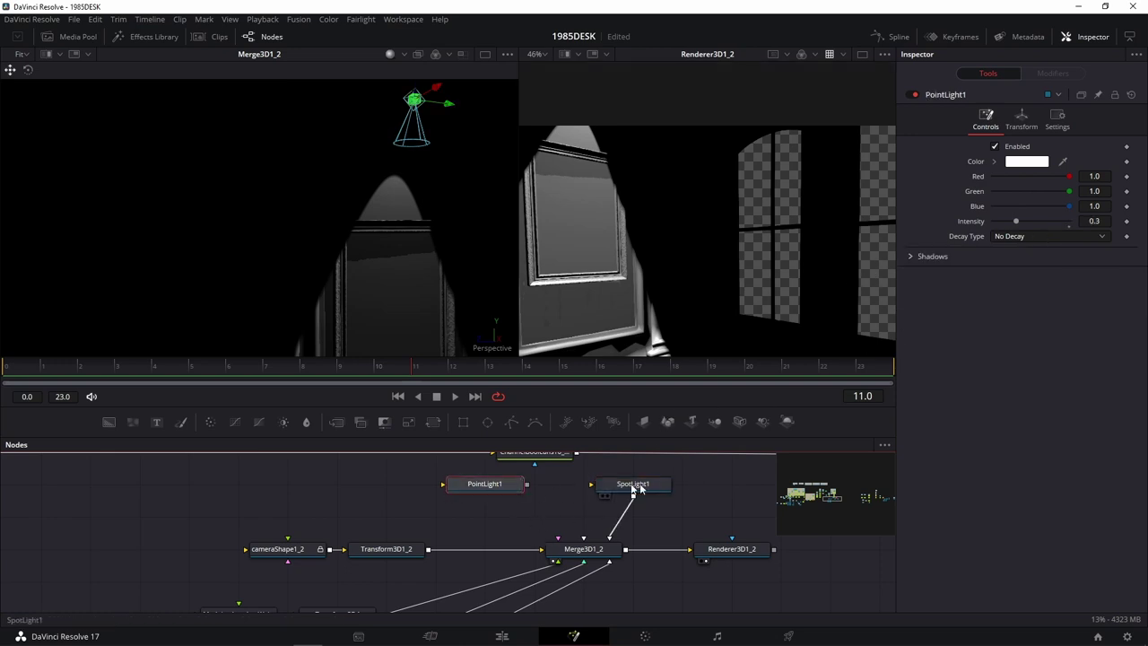
{"action": "left_click", "coordinate": [653, 492]}
{"action": "left_click", "coordinate": [1047, 236]}
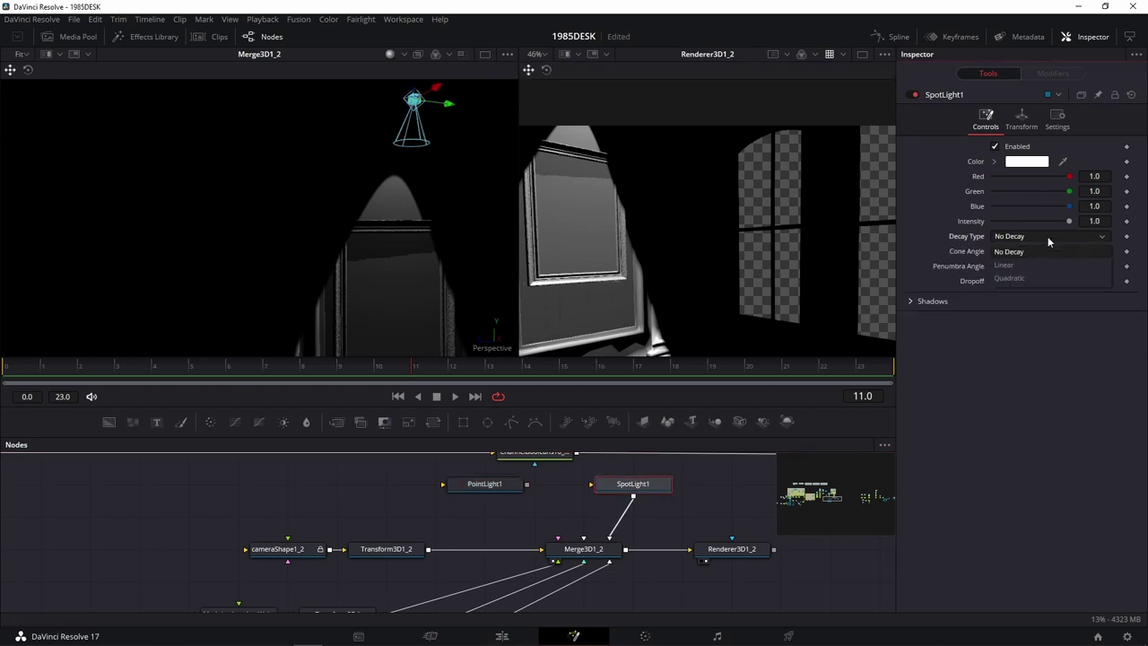
{"action": "left_click", "coordinate": [1027, 280]}
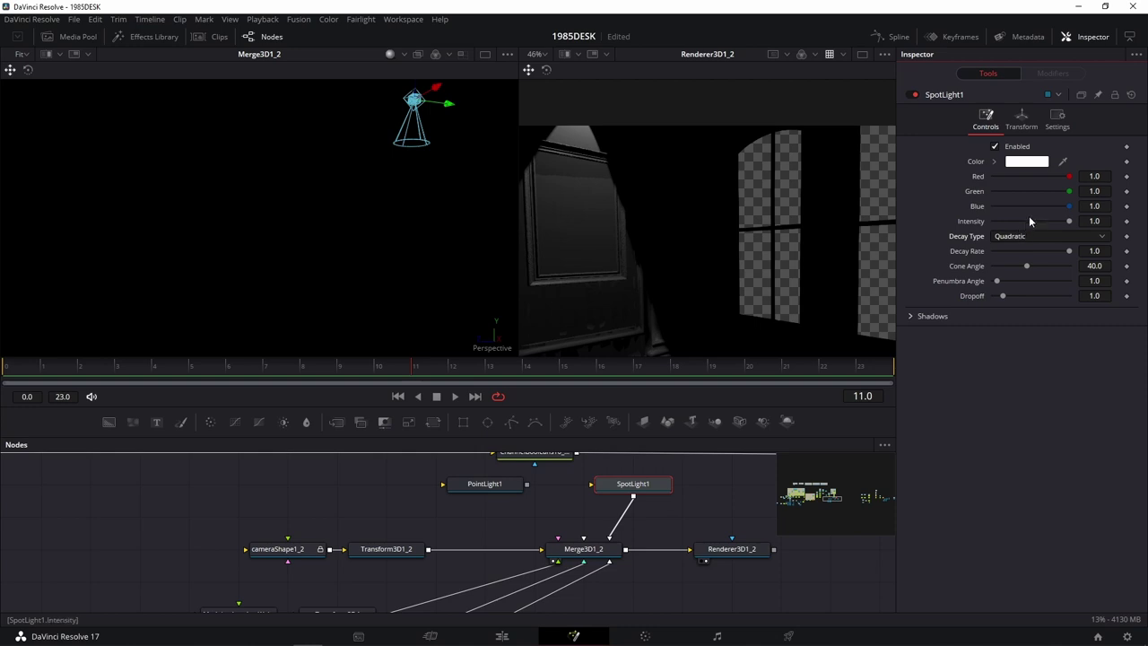
{"action": "left_click", "coordinate": [1094, 221]}
{"action": "type", "text": "0"}
{"action": "left_click", "coordinate": [1094, 266]}
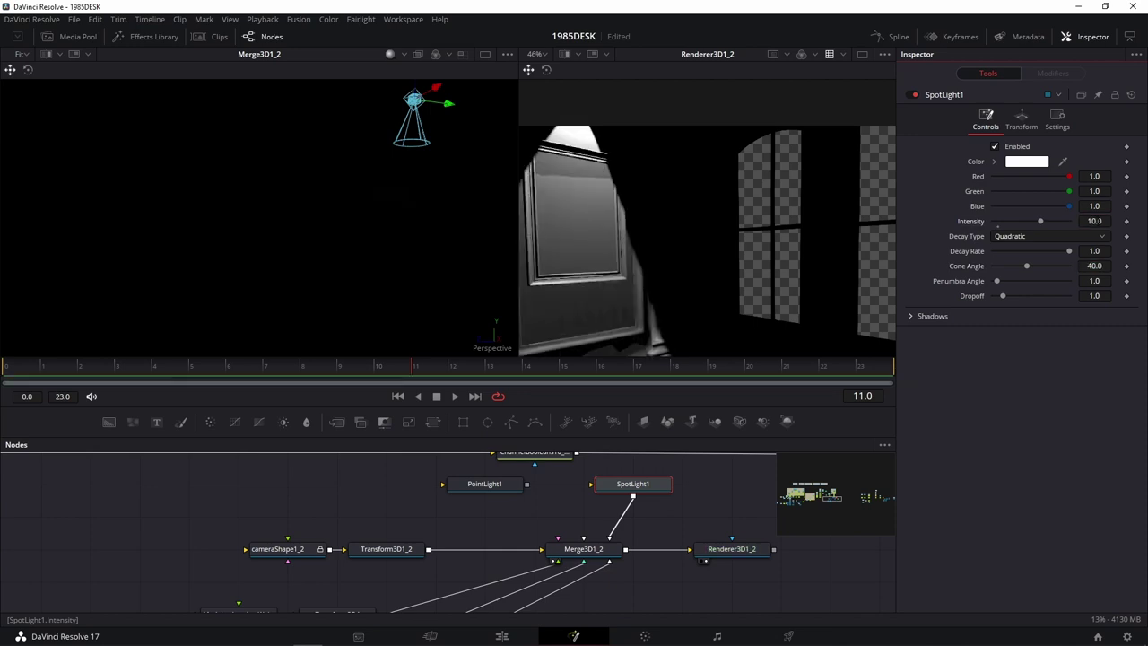
{"action": "left_click", "coordinate": [1094, 220]}
{"action": "type", "text": "5"}
{"action": "key", "text": "Tab"}
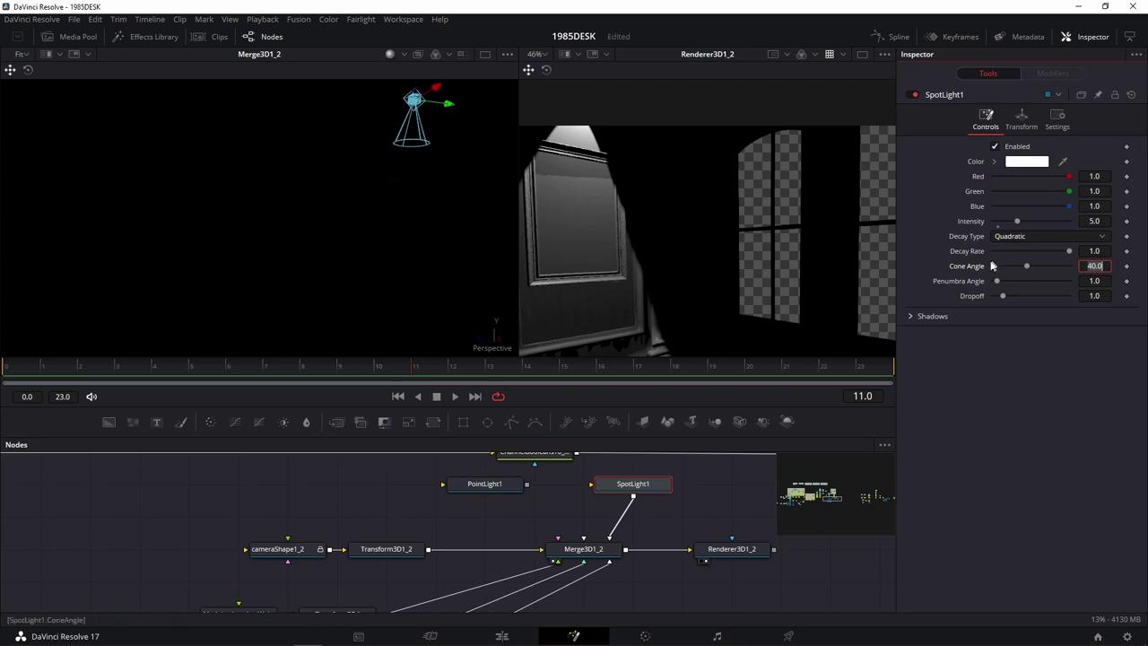
Step: Set SpotLight1's cone angle to 28.35, penumbra to 4.88 and dropoff to 4.0
{"action": "mouse_move", "coordinate": [1026, 267]}
{"action": "left_mouse_down"}
{"action": "mouse_move", "coordinate": [1038, 267]}
{"action": "mouse_move", "coordinate": [1020, 266]}
{"action": "left_mouse_up"}
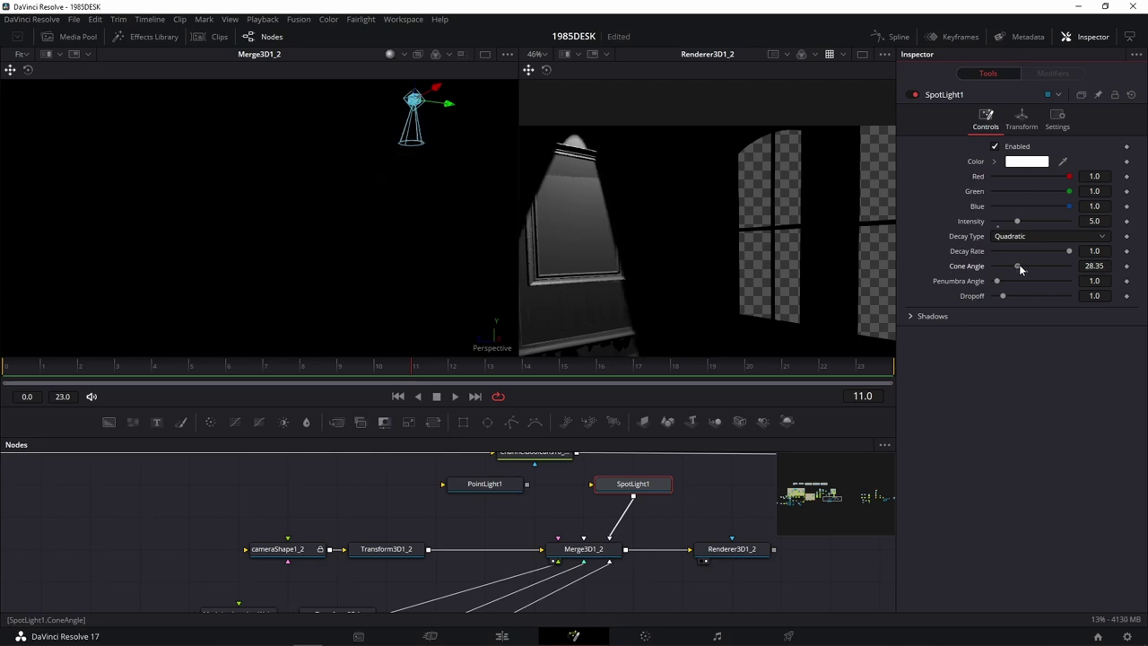
{"action": "left_click_drag", "start_coordinate": [1020, 266], "coordinate": [1022, 265]}
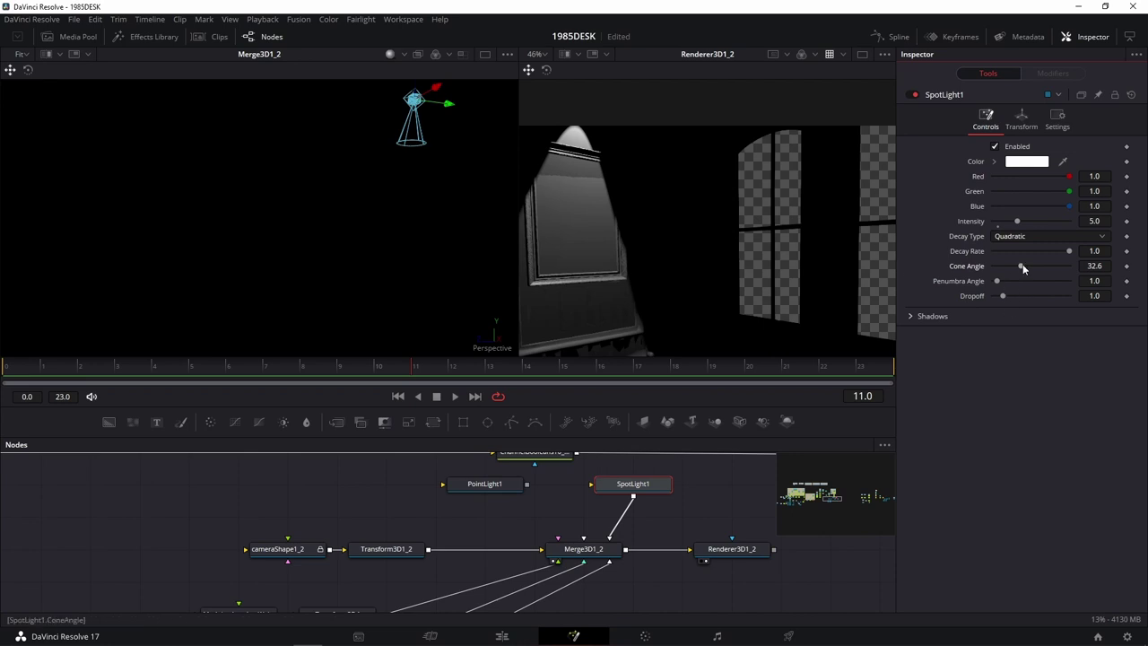
{"action": "left_click_drag", "start_coordinate": [1023, 265], "coordinate": [1018, 268]}
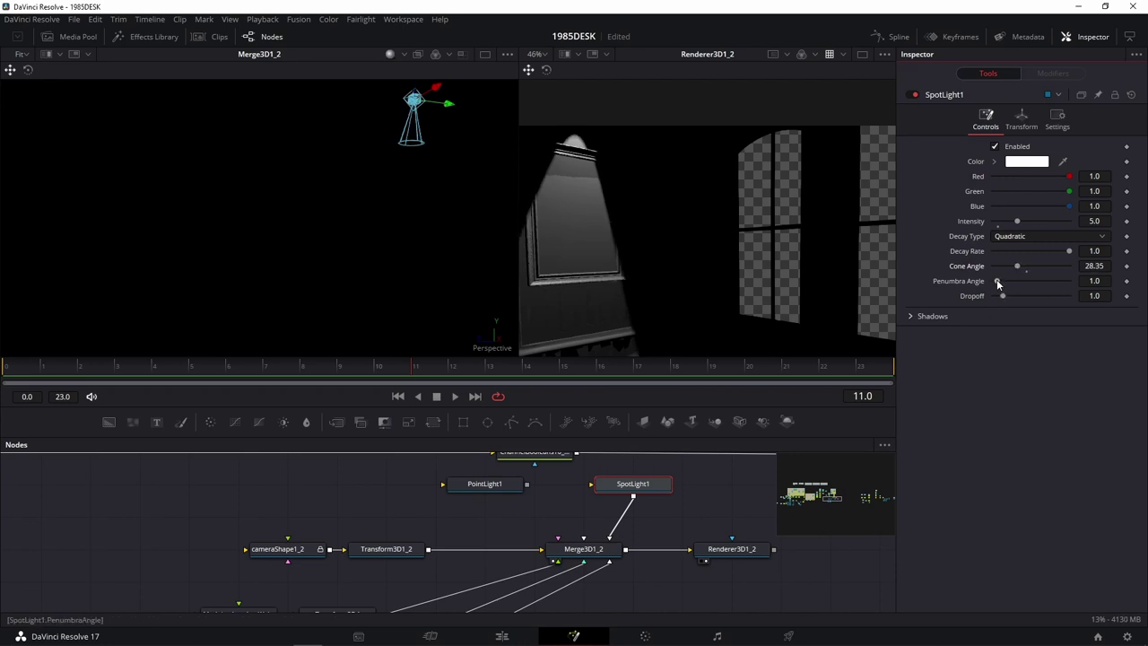
{"action": "mouse_move", "coordinate": [997, 281]}
{"action": "left_mouse_down"}
{"action": "mouse_move", "coordinate": [1041, 296]}
{"action": "mouse_move", "coordinate": [999, 299]}
{"action": "left_mouse_up"}
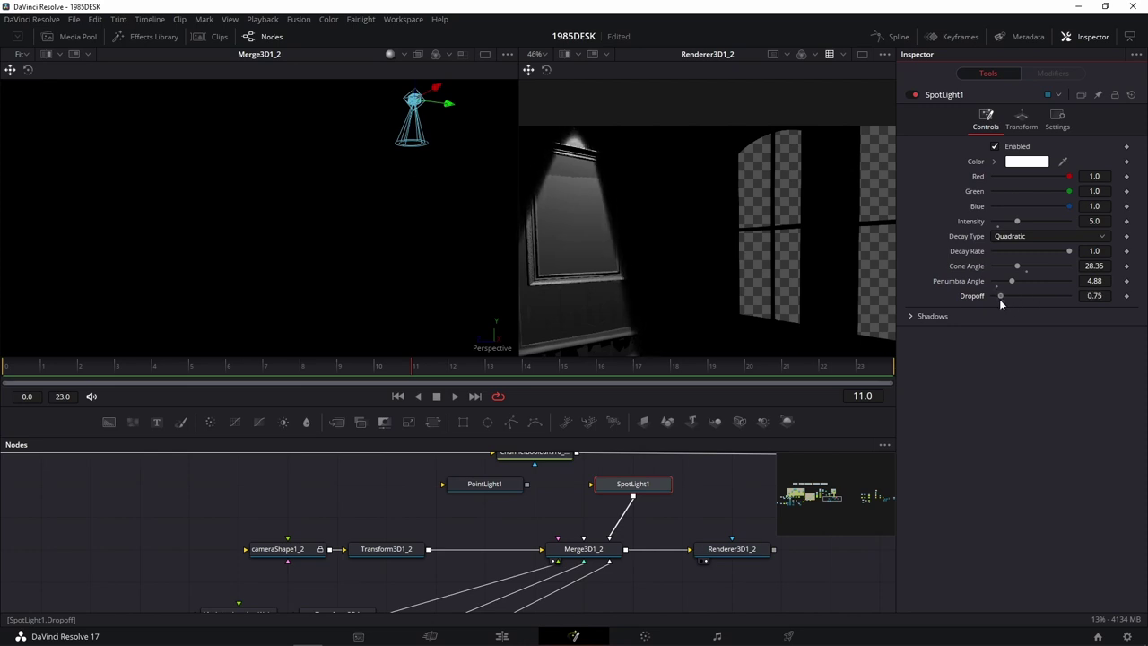
{"action": "left_click_drag", "start_coordinate": [999, 298], "coordinate": [1031, 298]}
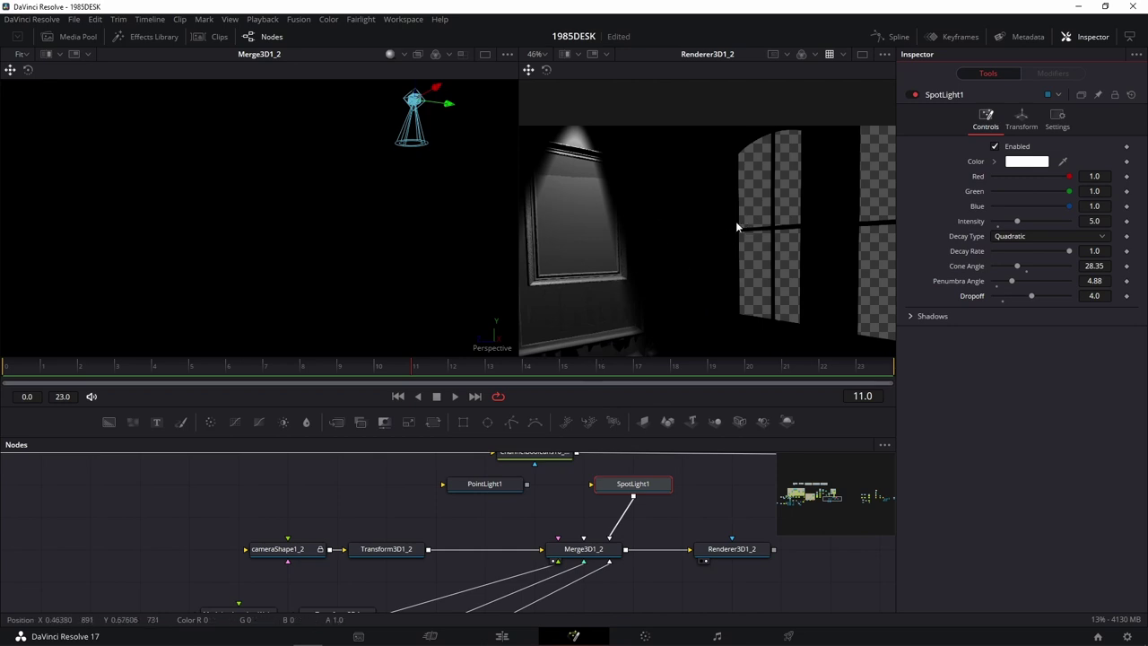
{"action": "left_click_drag", "start_coordinate": [708, 497], "coordinate": [911, 513]}
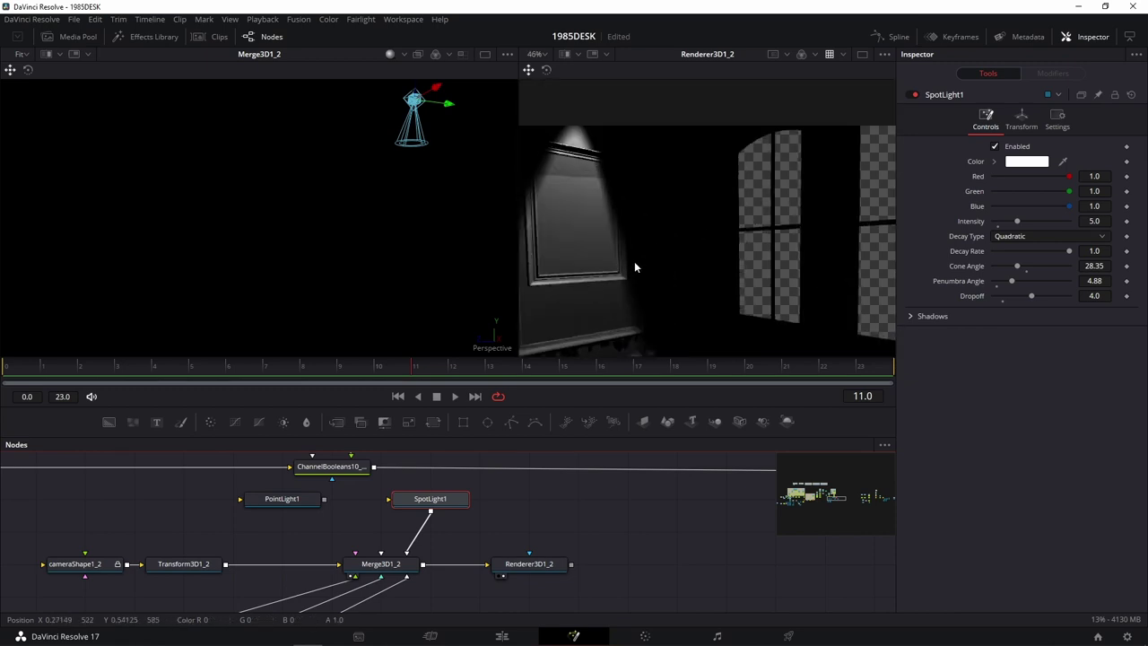
Step: Lower the spot light dropoff to 2.38 and tilt its cone toward the picture frame
{"action": "scroll", "coordinate": [637, 240], "scroll_direction": "down", "scroll_amount": 2}
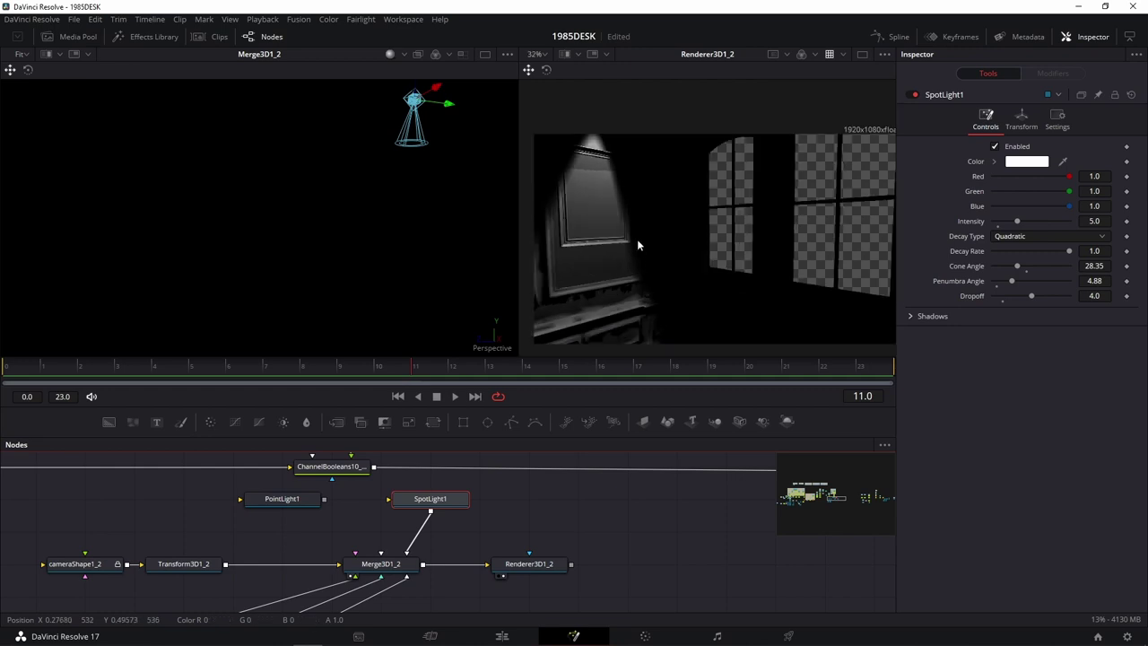
{"action": "mouse_move", "coordinate": [1032, 295]}
{"action": "left_mouse_down"}
{"action": "mouse_move", "coordinate": [1053, 296]}
{"action": "mouse_move", "coordinate": [982, 295]}
{"action": "mouse_move", "coordinate": [1016, 295]}
{"action": "left_mouse_up"}
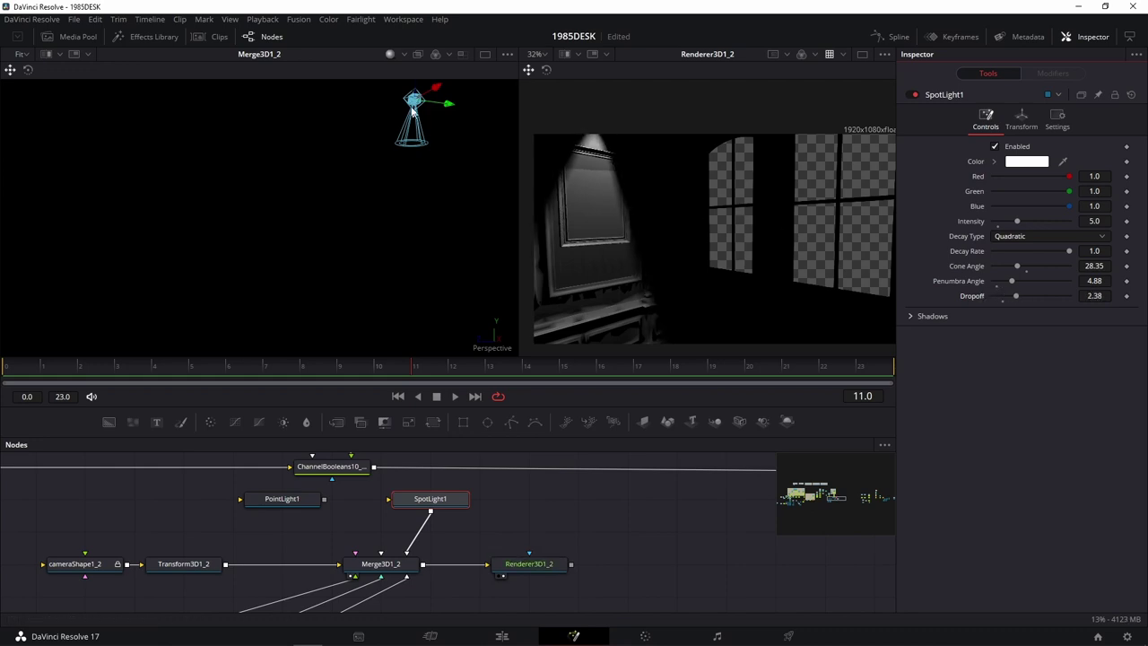
{"action": "left_click", "coordinate": [27, 72]}
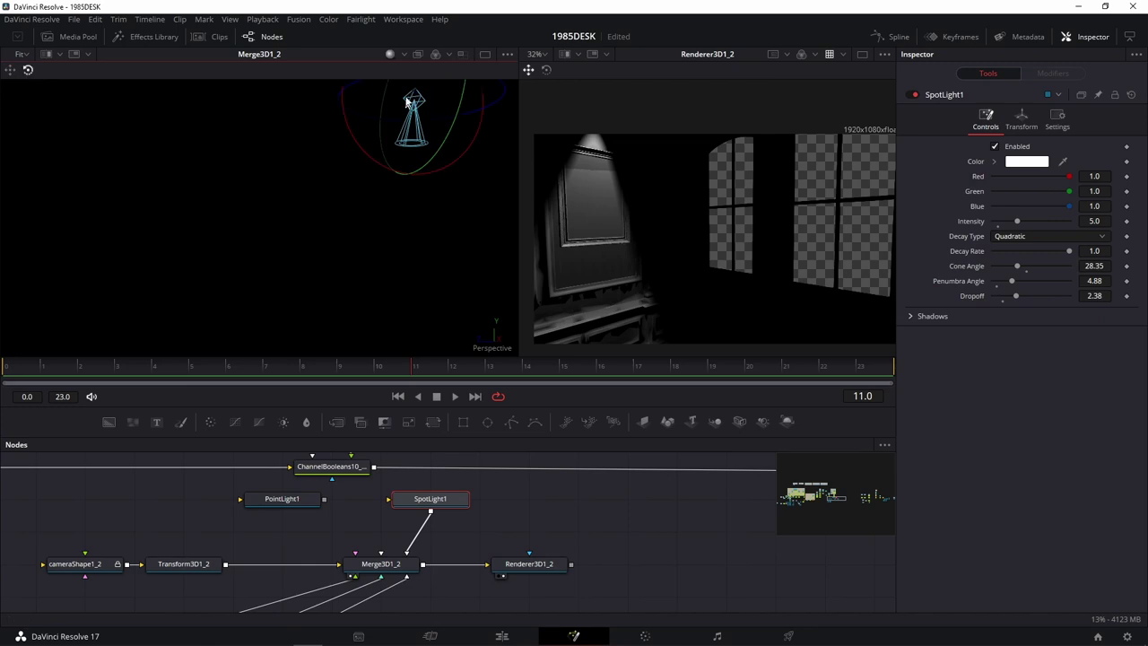
{"action": "mouse_move", "coordinate": [465, 185]}
{"action": "left_mouse_down"}
{"action": "mouse_move", "coordinate": [527, 192]}
{"action": "mouse_move", "coordinate": [398, 113]}
{"action": "mouse_move", "coordinate": [367, 139]}
{"action": "left_mouse_up"}
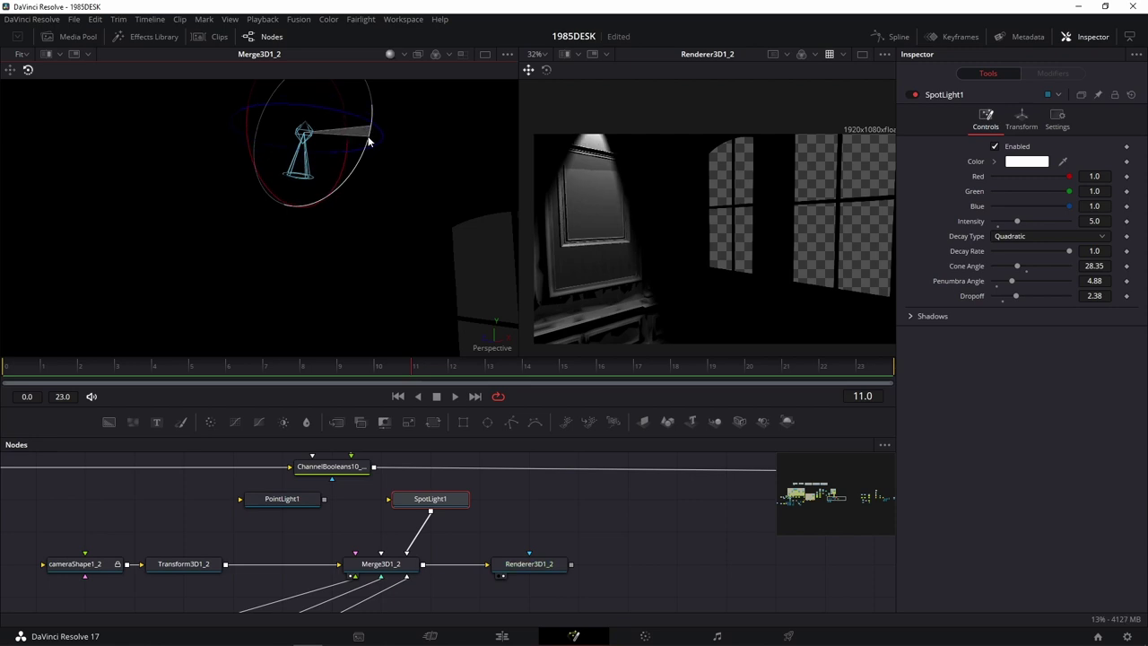
{"action": "left_click_drag", "start_coordinate": [367, 140], "coordinate": [366, 151]}
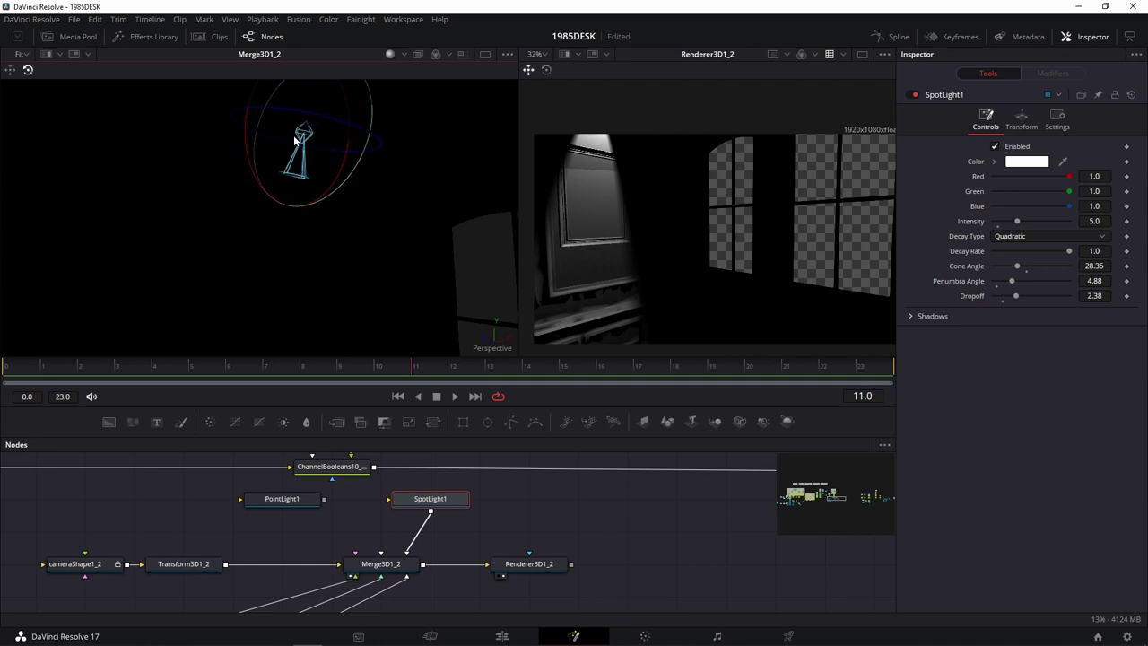
Step: Reposition and re-aim the spot light so its beam falls on the frame, then save
{"action": "left_click", "coordinate": [10, 70]}
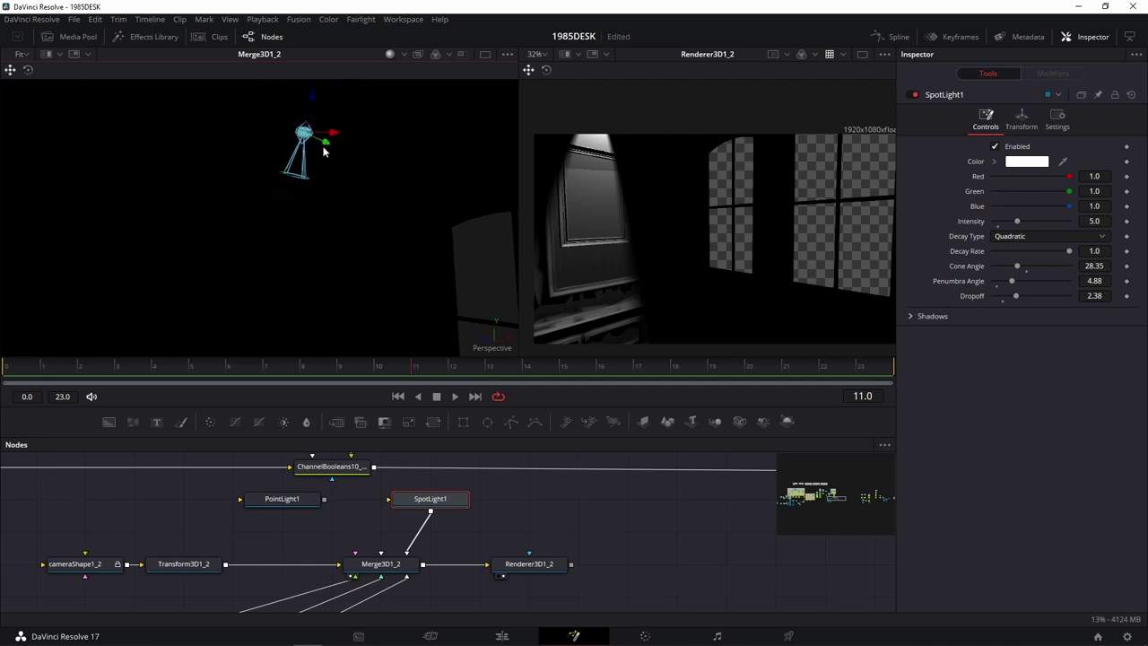
{"action": "left_click_drag", "start_coordinate": [326, 145], "coordinate": [328, 145]}
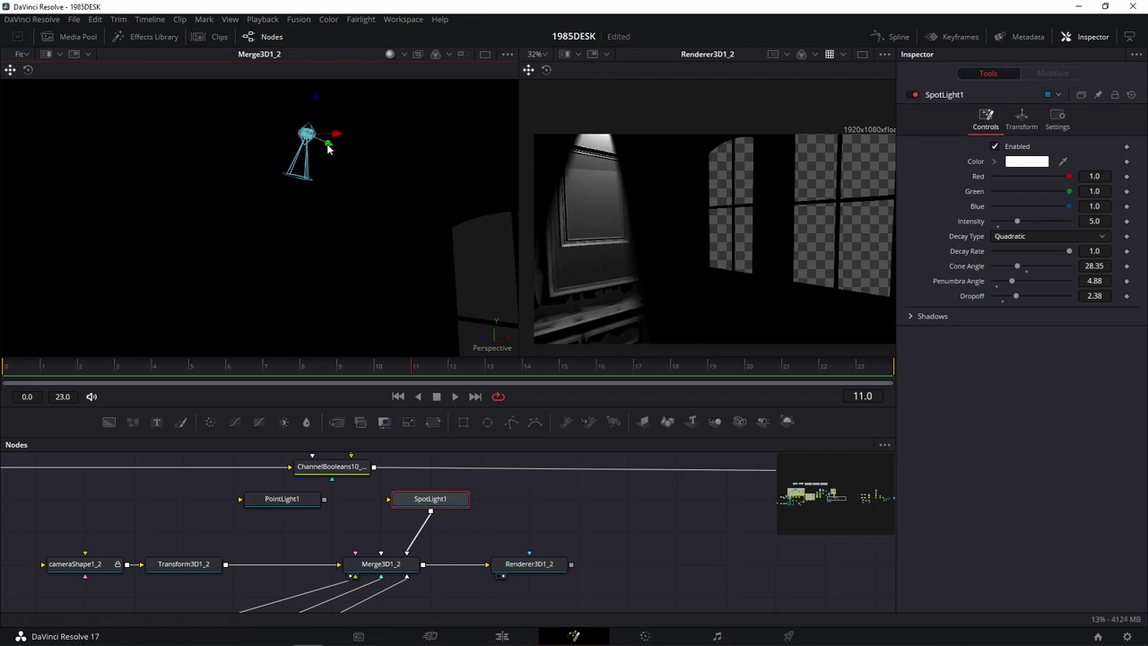
{"action": "left_click_drag", "start_coordinate": [330, 145], "coordinate": [331, 147]}
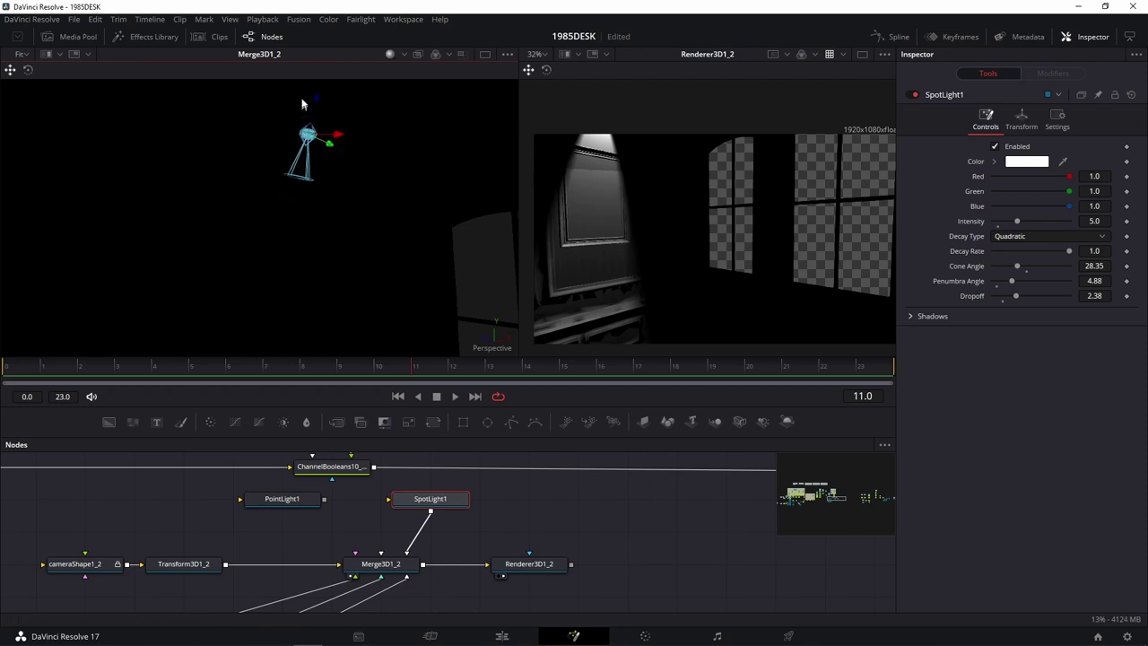
{"action": "mouse_move", "coordinate": [317, 102]}
{"action": "left_mouse_down"}
{"action": "mouse_move", "coordinate": [308, 148]}
{"action": "mouse_move", "coordinate": [333, 97]}
{"action": "left_mouse_up"}
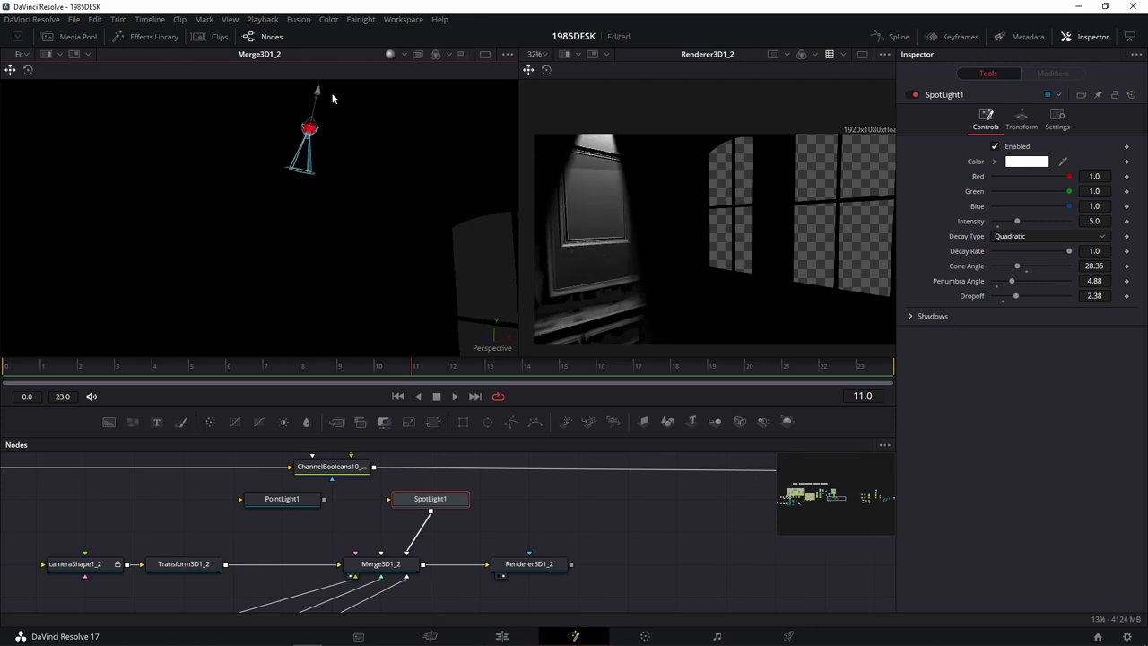
{"action": "key", "text": "q"}
{"action": "left_click", "coordinate": [27, 70]}
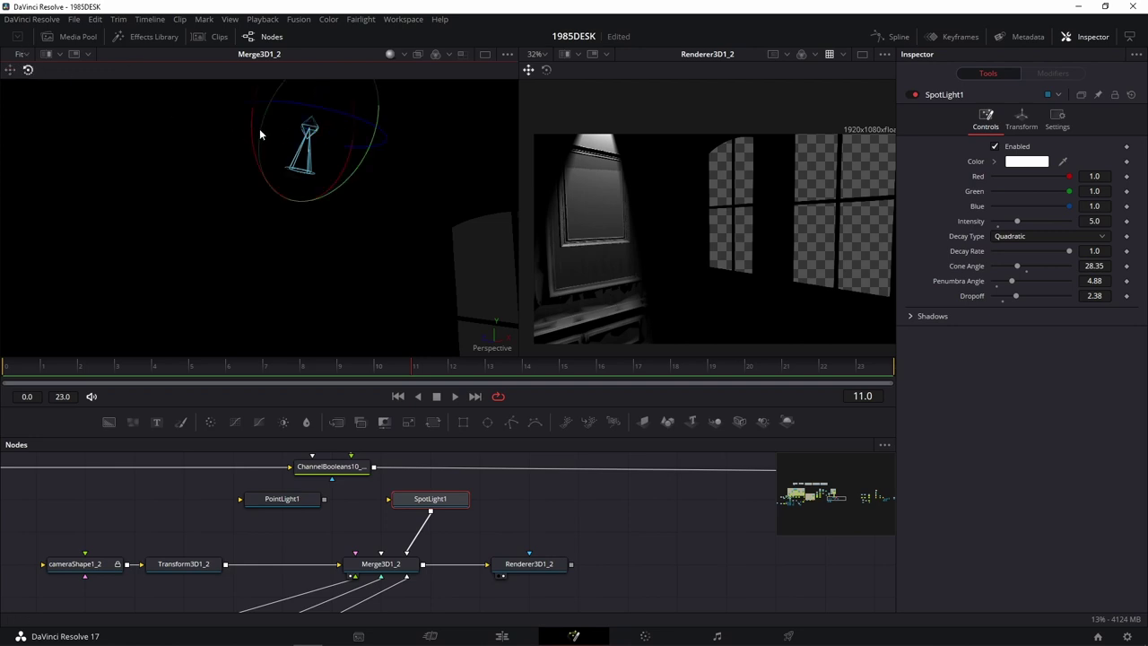
{"action": "mouse_move", "coordinate": [230, 177]}
{"action": "left_mouse_down"}
{"action": "mouse_move", "coordinate": [309, 173]}
{"action": "mouse_move", "coordinate": [187, 143]}
{"action": "mouse_move", "coordinate": [205, 136]}
{"action": "left_mouse_up"}
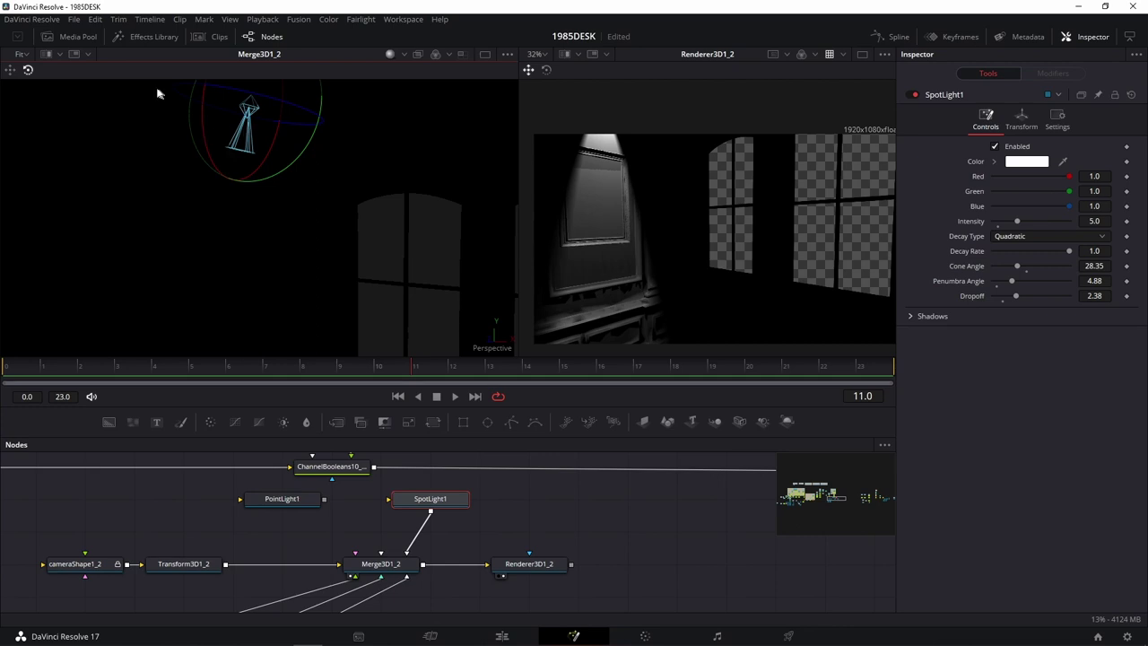
{"action": "key", "text": "q"}
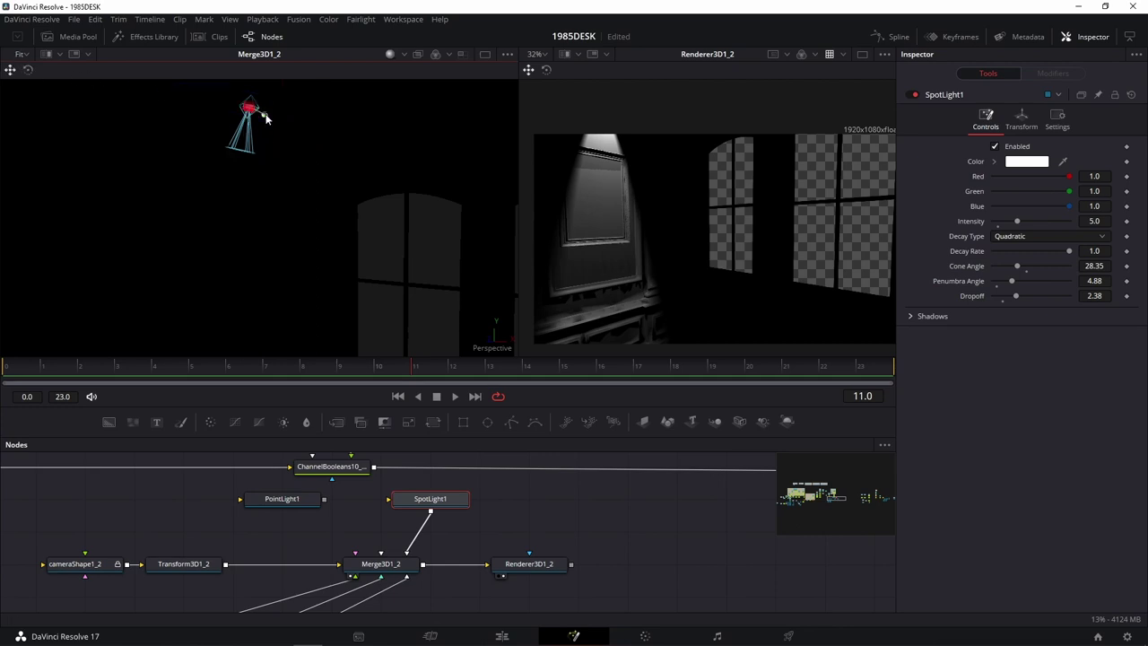
{"action": "left_click_drag", "start_coordinate": [267, 117], "coordinate": [255, 116]}
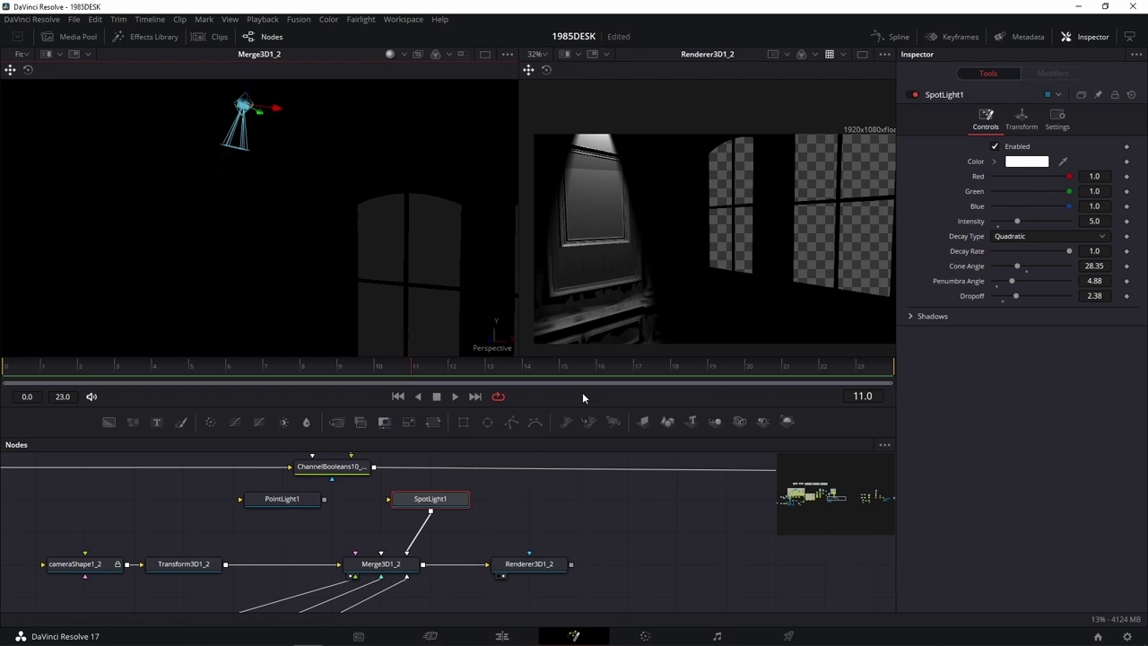
{"action": "key", "text": "ctrl+s"}
Step: Show ChannelBooleans10_1_1's desk render in the viewer and insert a Channel Booleans node after it
{"action": "left_click_drag", "start_coordinate": [588, 495], "coordinate": [477, 531]}
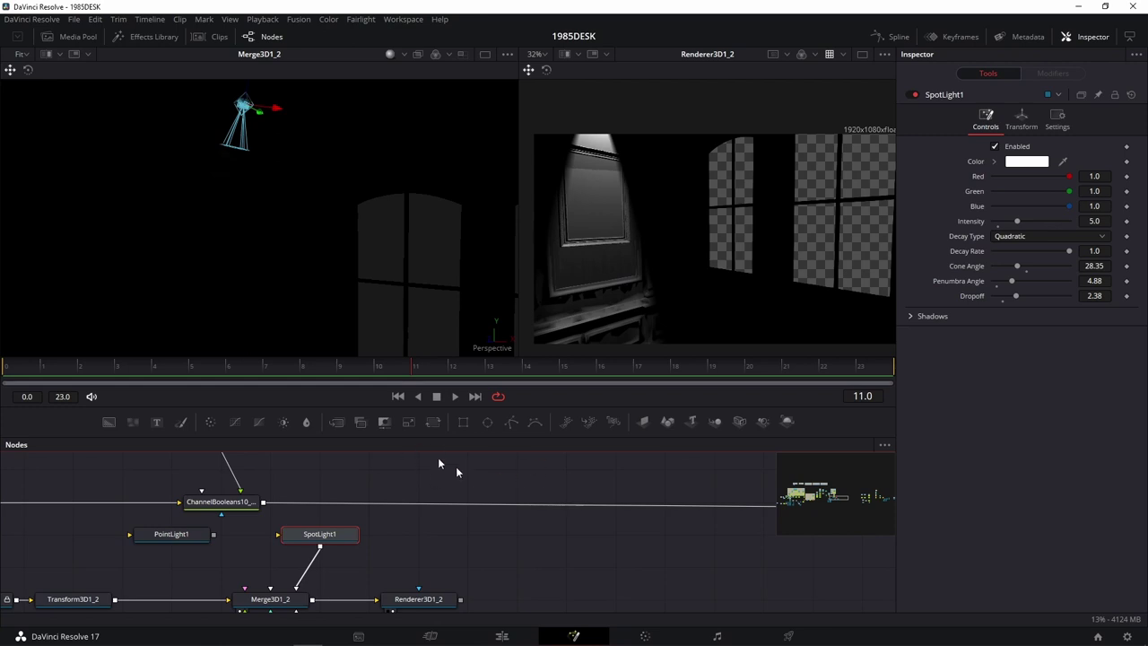
{"action": "left_click_drag", "start_coordinate": [439, 463], "coordinate": [502, 448]}
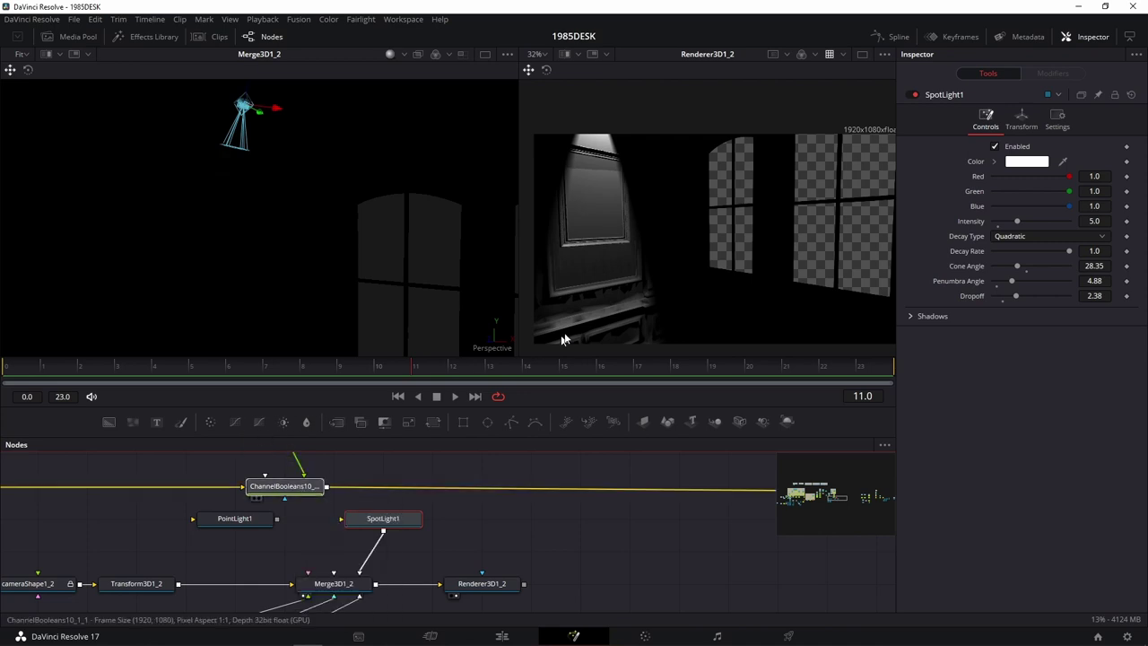
{"action": "left_click_drag", "start_coordinate": [281, 486], "coordinate": [574, 333]}
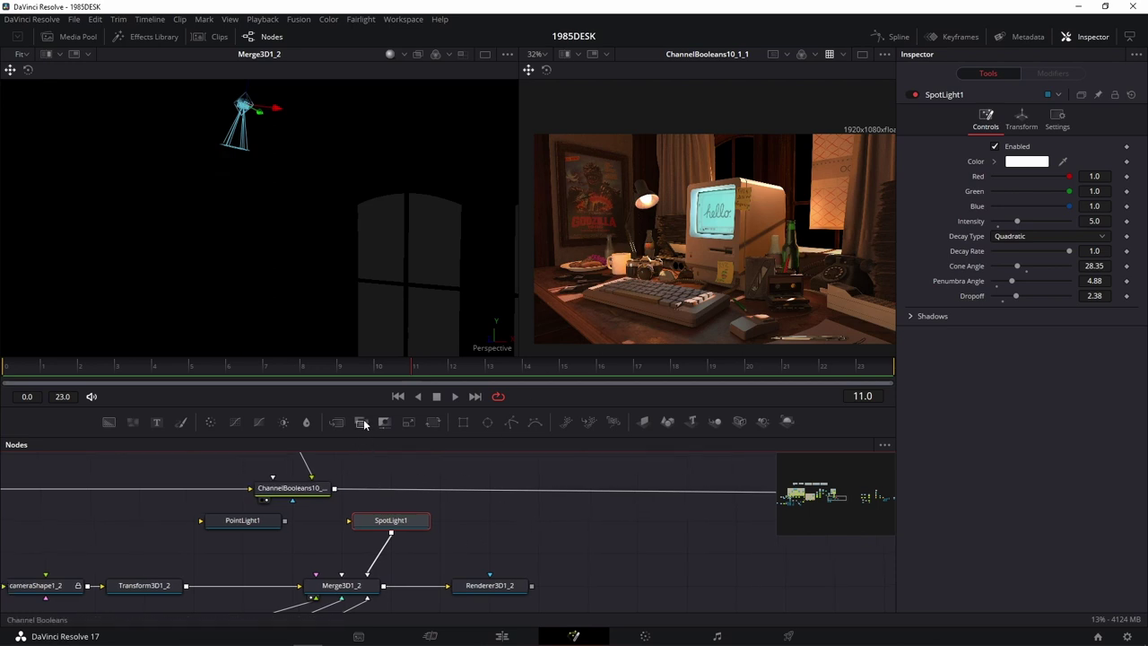
{"action": "left_click_drag", "start_coordinate": [361, 422], "coordinate": [528, 491]}
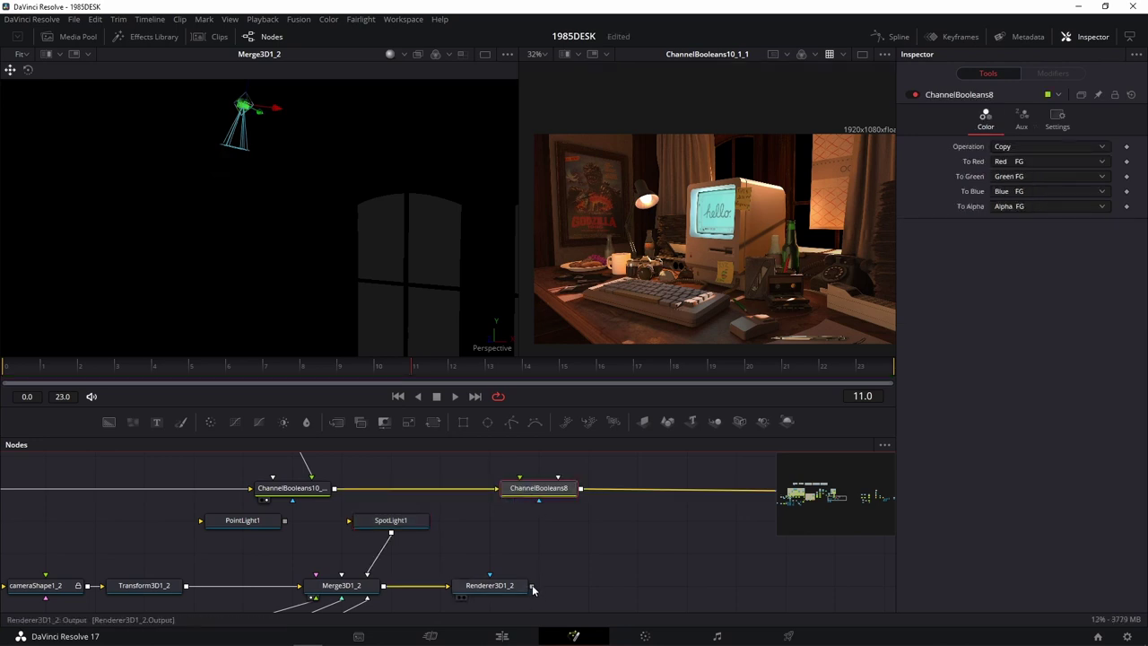
Step: Feed Renderer3D1_2 into ChannelBooleans8, set Operation to Add and To Alpha to Do Nothing
{"action": "left_click_drag", "start_coordinate": [532, 585], "coordinate": [535, 495]}
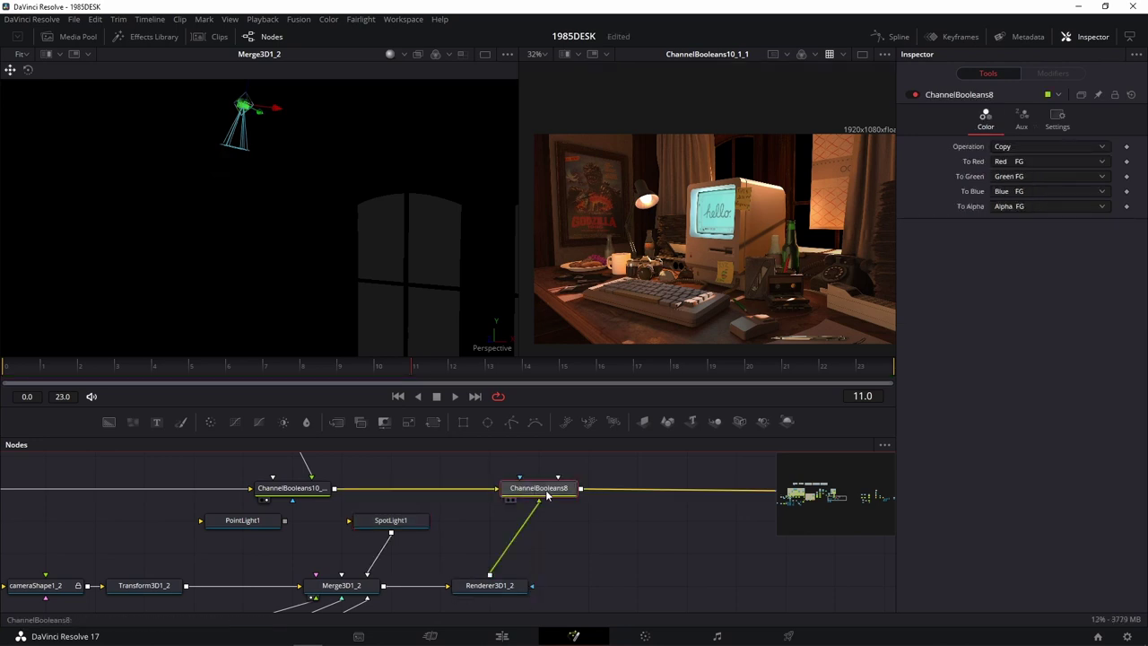
{"action": "left_click_drag", "start_coordinate": [535, 495], "coordinate": [666, 277]}
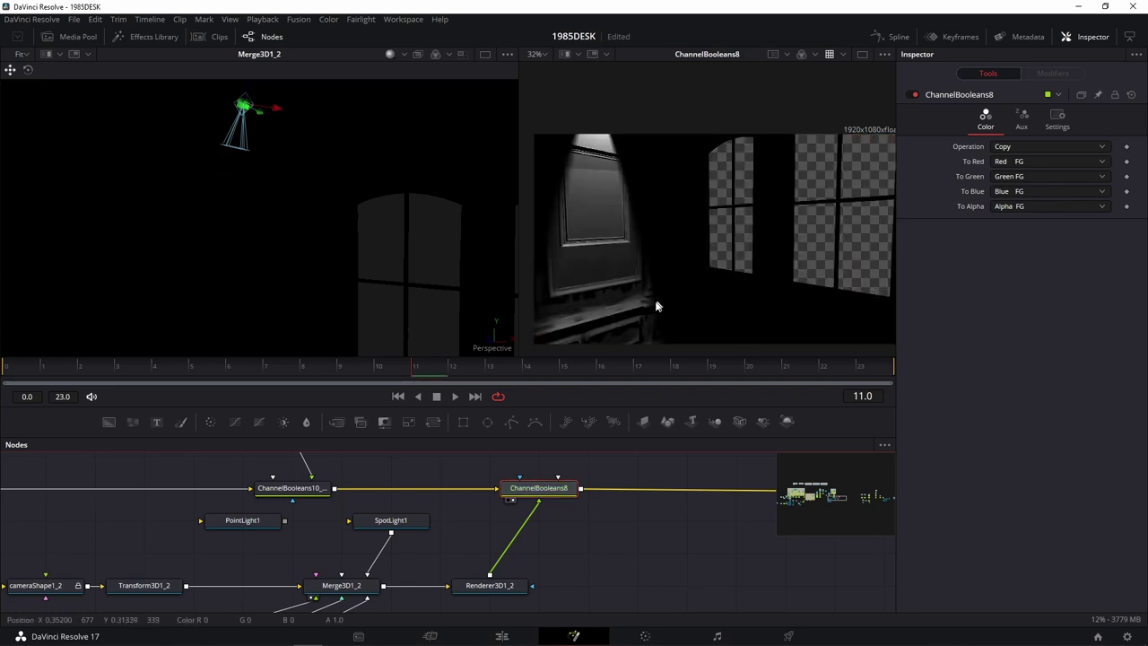
{"action": "left_click", "coordinate": [1023, 148]}
{"action": "left_click", "coordinate": [1015, 167]}
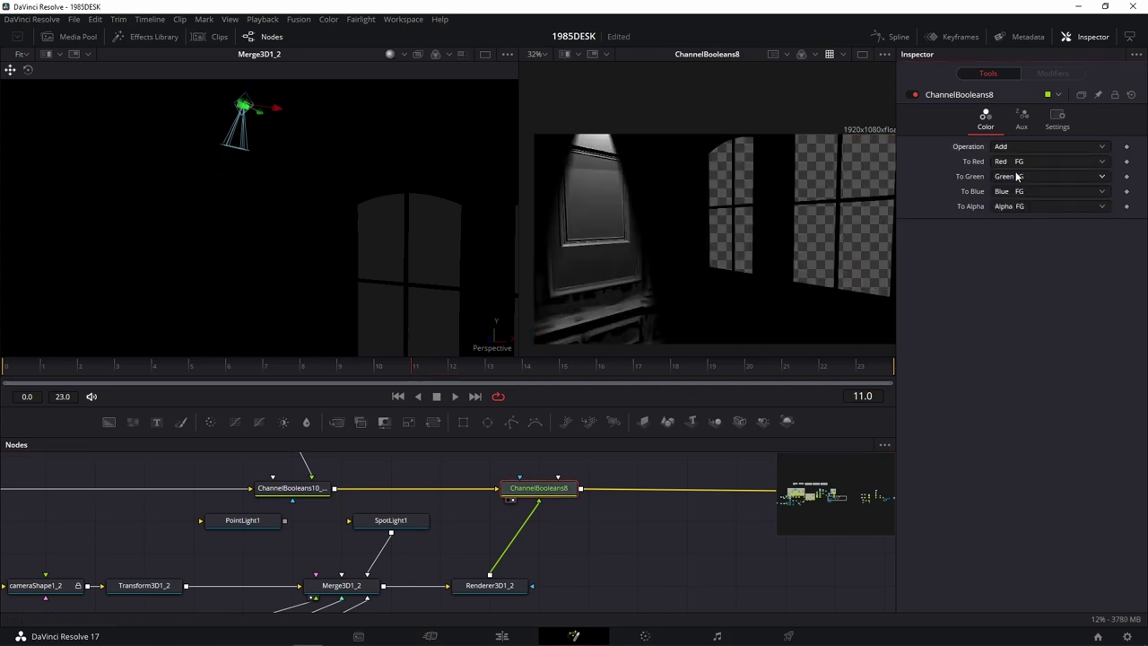
{"action": "left_click", "coordinate": [1016, 210]}
{"action": "left_click", "coordinate": [1012, 262]}
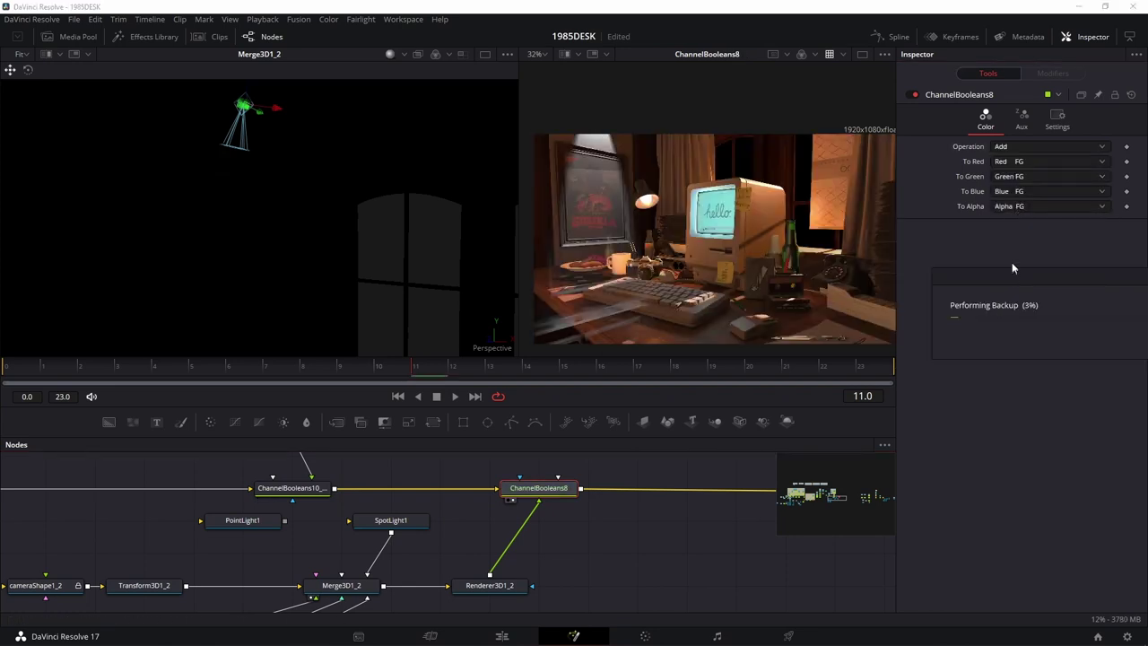
{"action": "left_click", "coordinate": [1019, 207]}
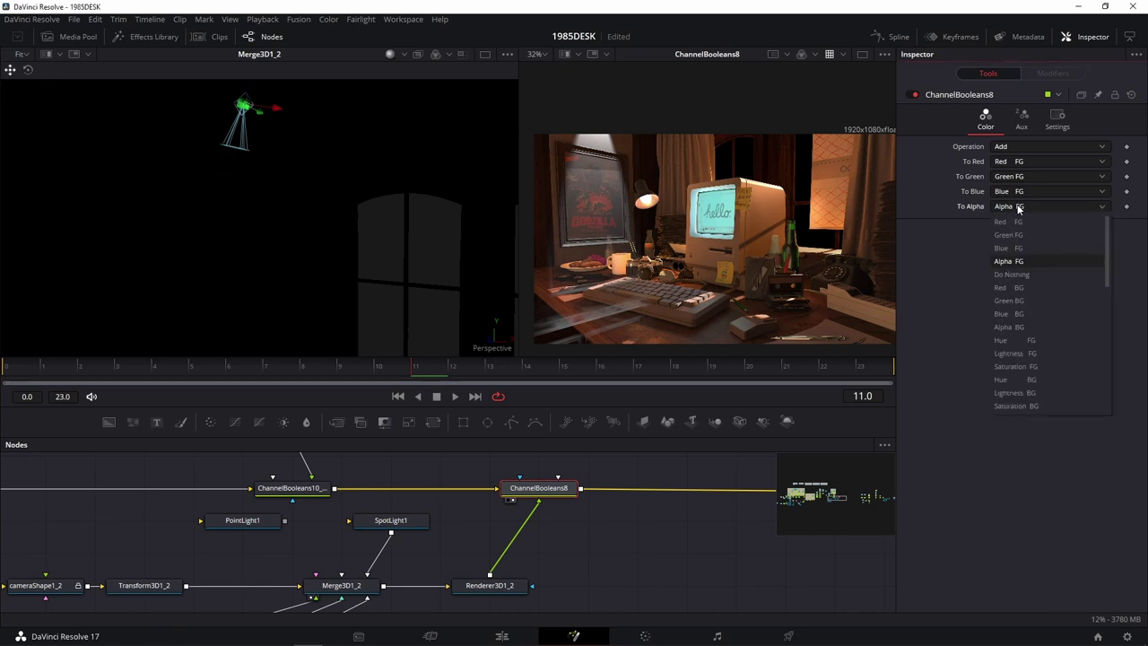
{"action": "left_click", "coordinate": [1021, 273]}
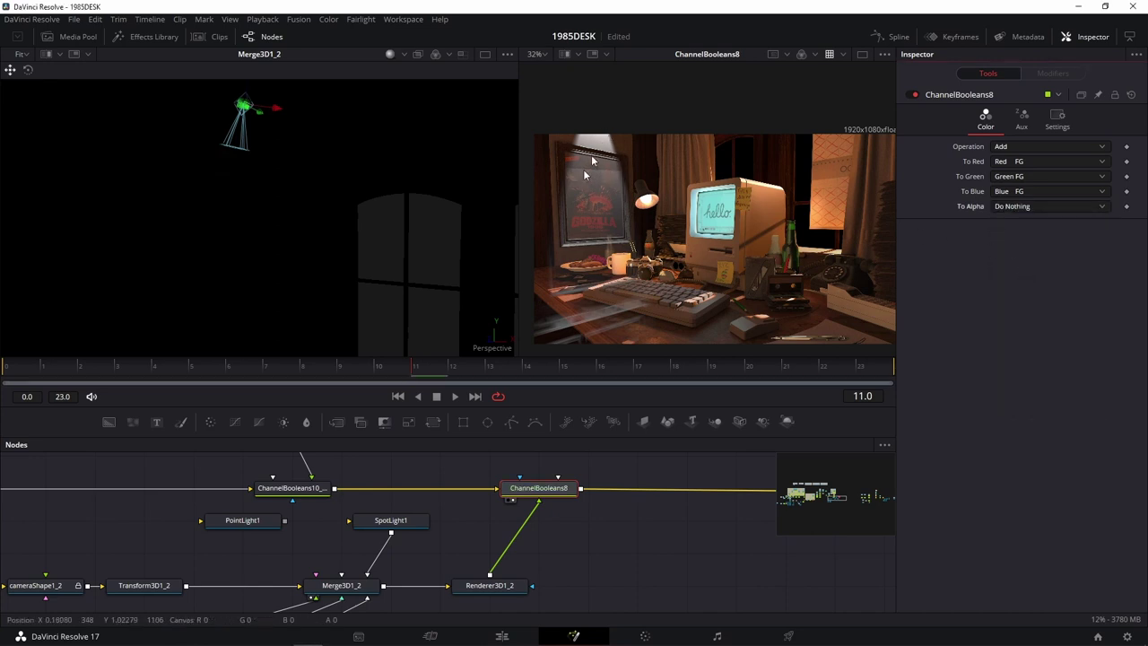
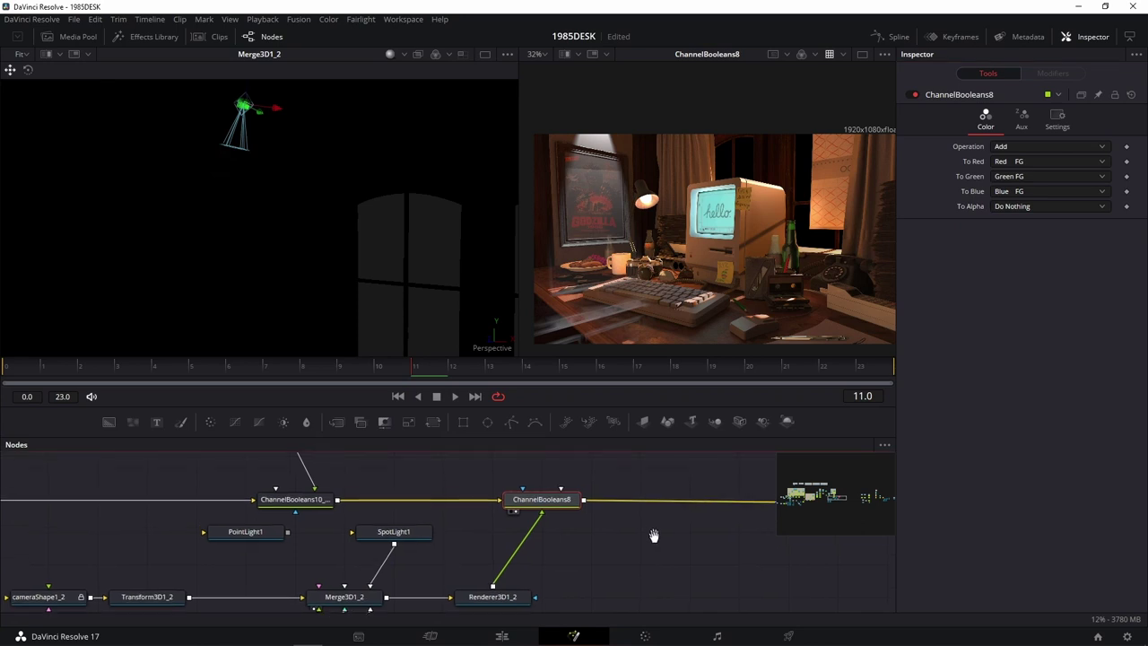
Step: Inspect the Renderer3D1_2 node's settings and tidy the node graph
{"action": "scroll", "coordinate": [654, 535], "scroll_direction": "down", "scroll_amount": 2}
{"action": "left_click", "coordinate": [508, 553]}
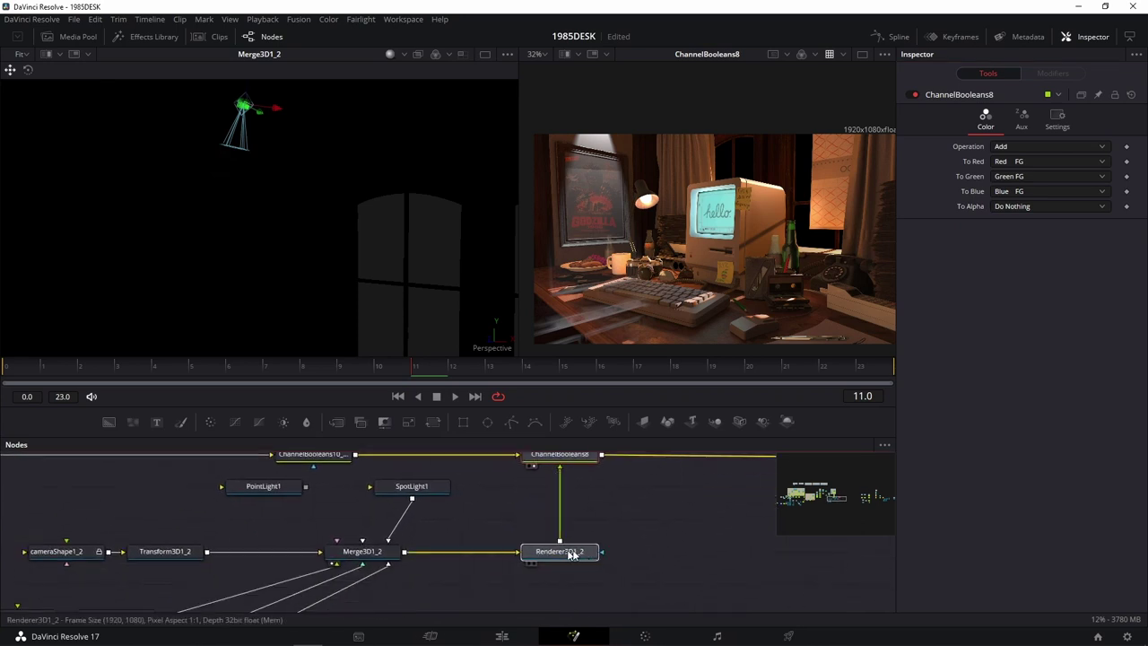
{"action": "scroll", "coordinate": [642, 509], "scroll_direction": "up", "scroll_amount": 3}
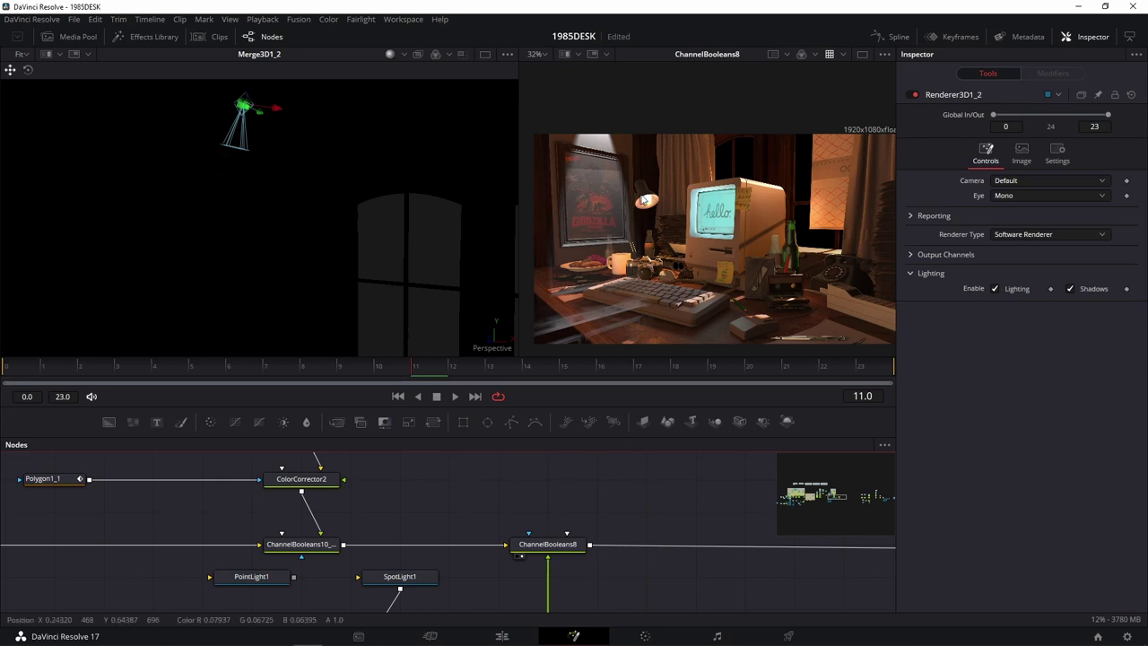
{"action": "scroll", "coordinate": [650, 234], "scroll_direction": "up", "scroll_amount": 5}
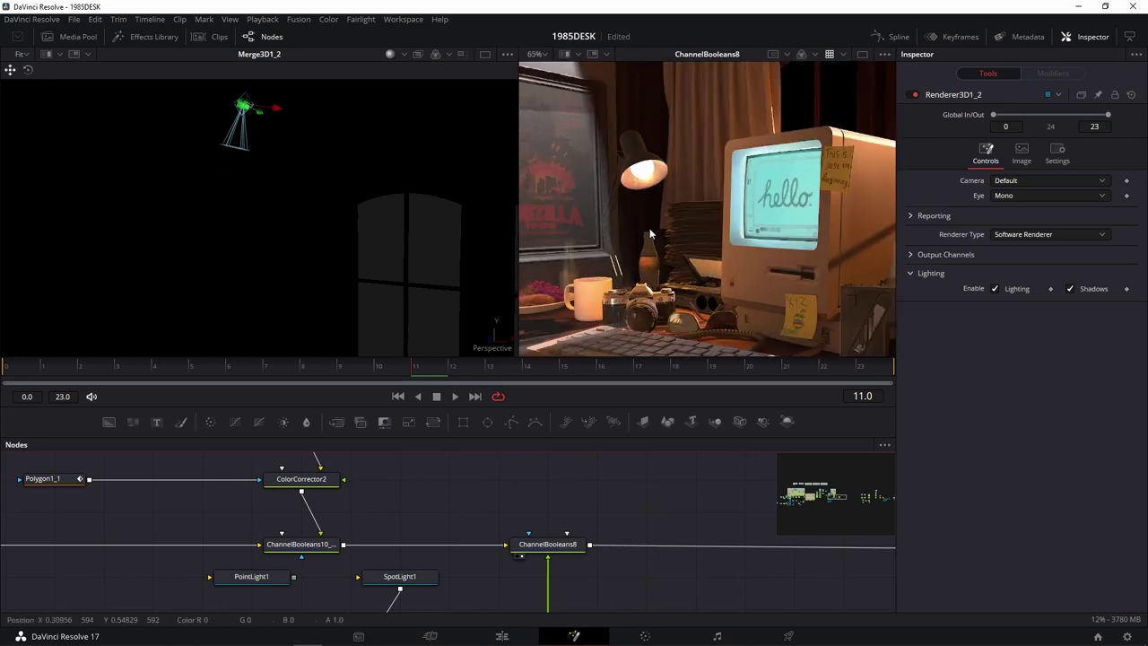
{"action": "scroll", "coordinate": [650, 234], "scroll_direction": "up", "scroll_amount": 2}
{"action": "scroll", "coordinate": [690, 270], "scroll_direction": "down", "scroll_amount": 2}
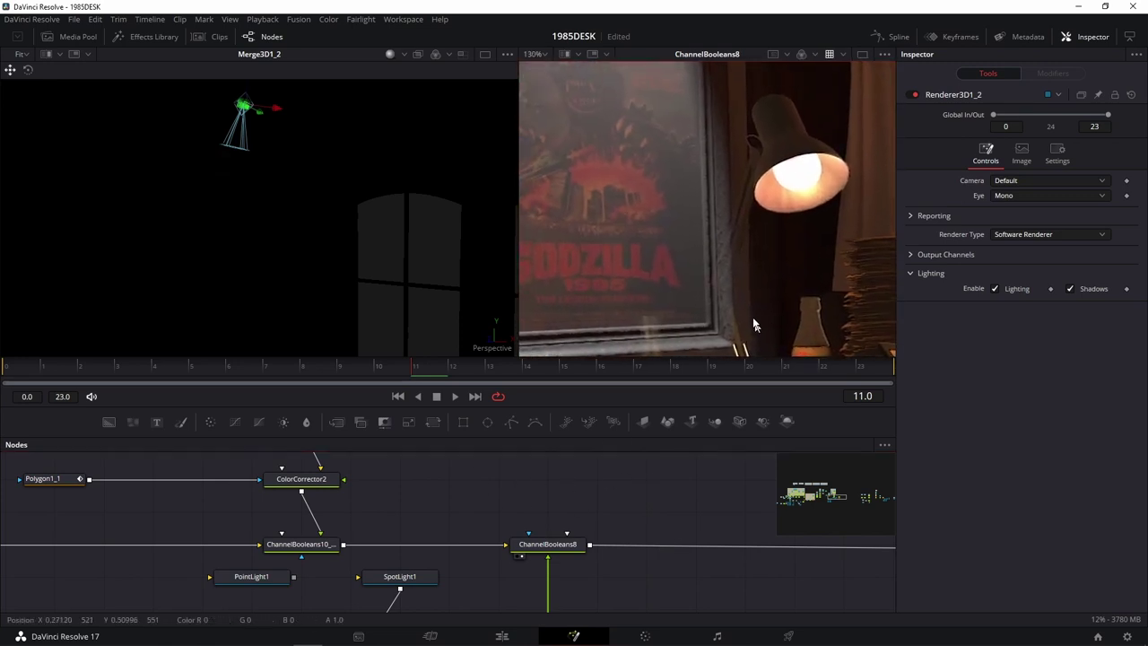
{"action": "scroll", "coordinate": [718, 305], "scroll_direction": "down", "scroll_amount": 2}
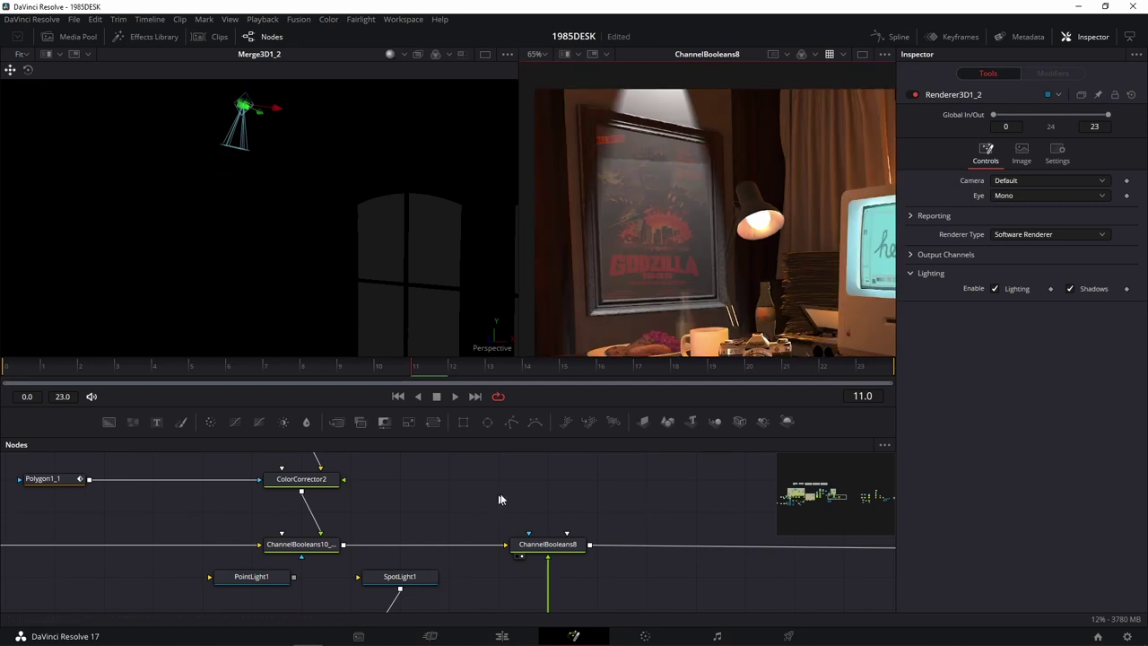
{"action": "left_click_drag", "start_coordinate": [499, 499], "coordinate": [527, 485]}
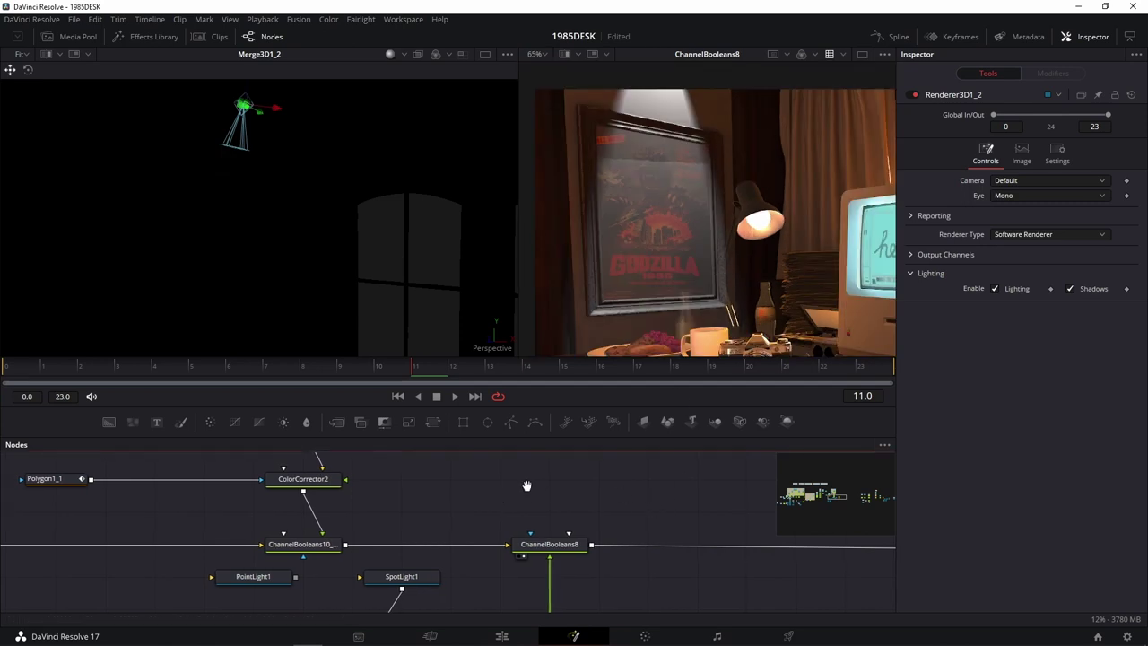
Step: Add a new Polygon mask node to the comp
{"action": "left_click", "coordinate": [513, 425]}
{"action": "left_click", "coordinate": [608, 554]}
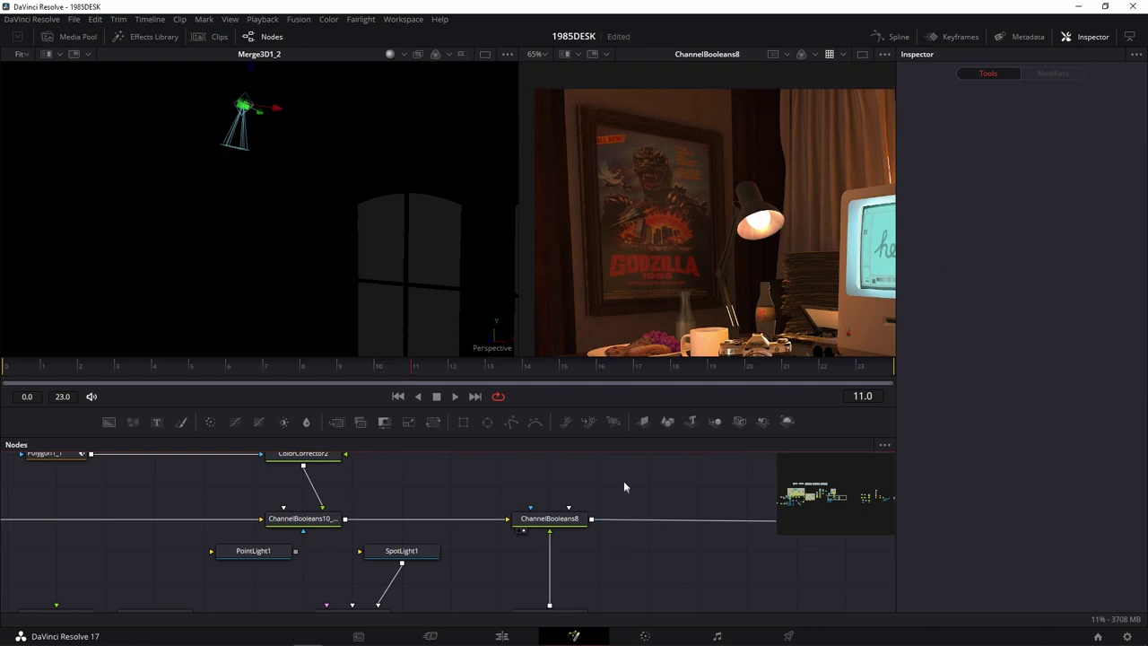
{"action": "mouse_move", "coordinate": [625, 484]}
{"action": "left_mouse_down"}
{"action": "mouse_move", "coordinate": [643, 508]}
{"action": "mouse_move", "coordinate": [577, 470]}
{"action": "left_mouse_up"}
{"action": "left_click", "coordinate": [508, 422]}
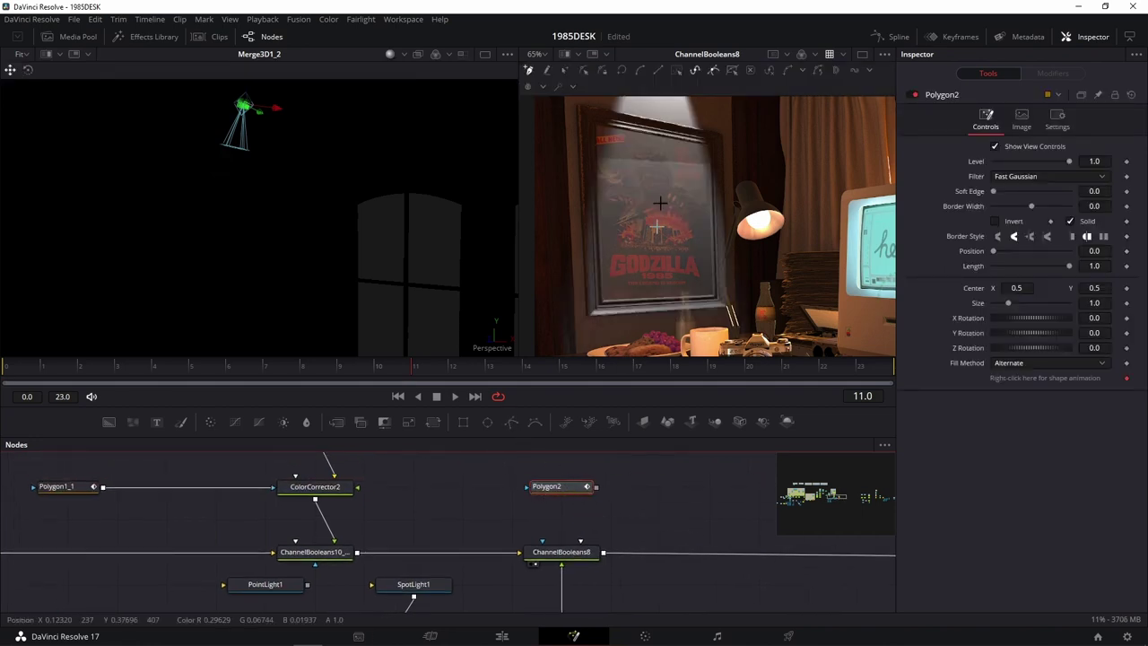
{"action": "scroll", "coordinate": [653, 140], "scroll_direction": "down", "scroll_amount": 1}
{"action": "scroll", "coordinate": [653, 140], "scroll_direction": "down", "scroll_amount": 1}
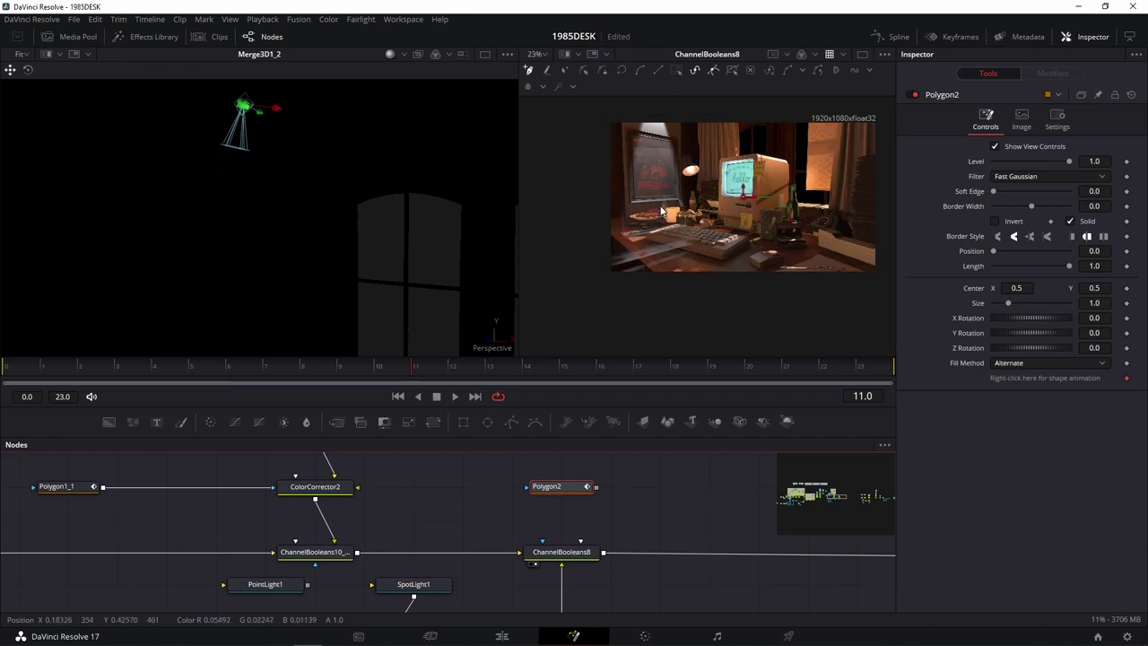
Step: Trace a closed polygon around the Godzilla poster in the viewer
{"action": "left_click", "coordinate": [639, 117]}
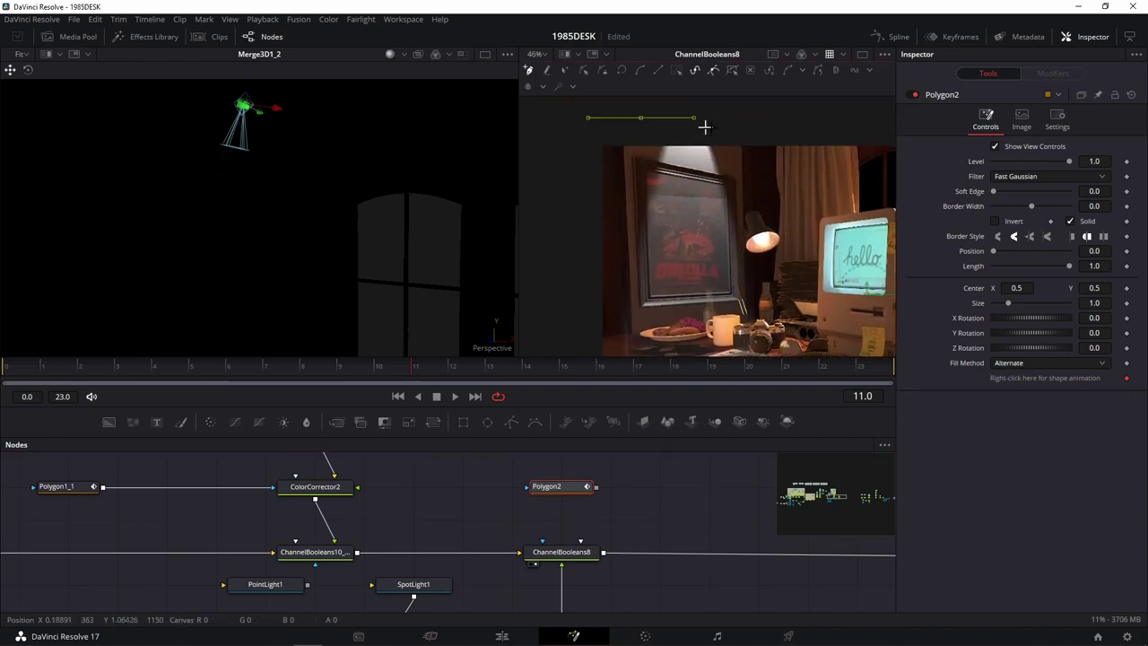
{"action": "left_click", "coordinate": [700, 127]}
{"action": "left_click", "coordinate": [743, 176]}
{"action": "left_click", "coordinate": [749, 200]}
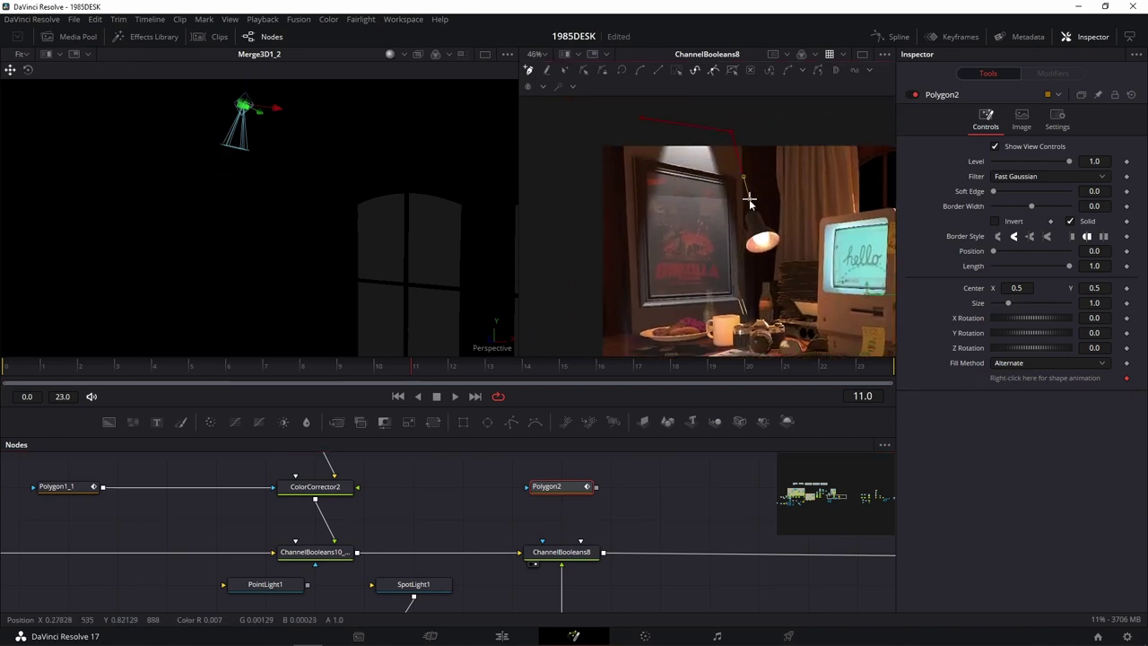
{"action": "left_click", "coordinate": [741, 286]}
{"action": "left_click", "coordinate": [637, 290]}
{"action": "left_click", "coordinate": [642, 118]}
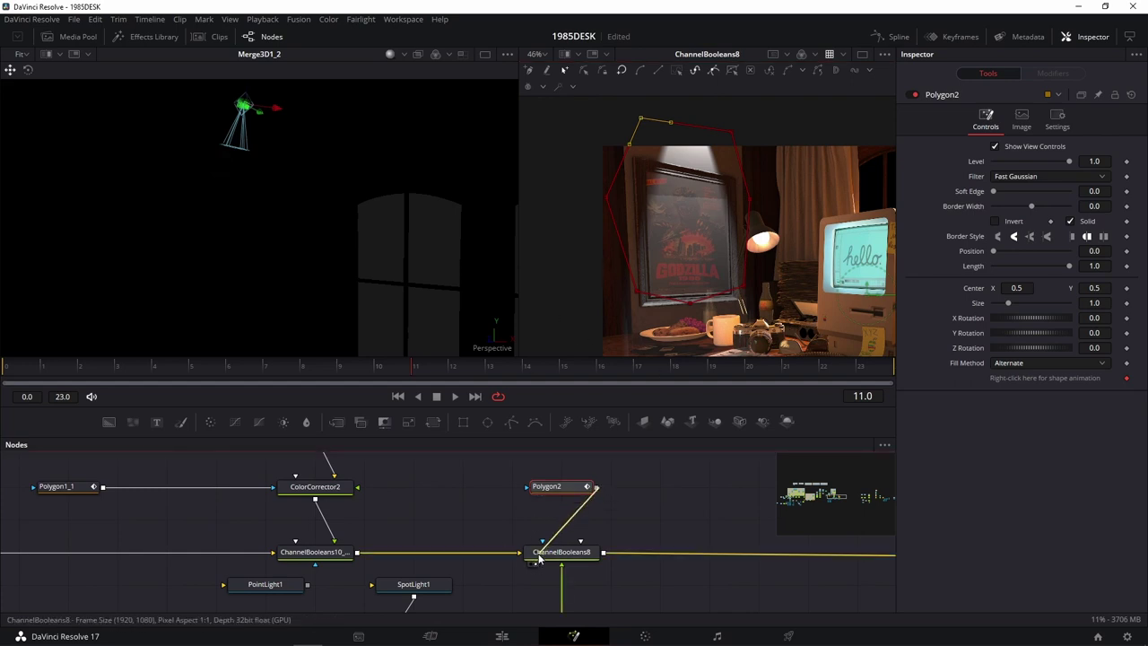
Step: Plug Polygon2 into ChannelBooleans8's mask input and check the masked result
{"action": "left_click_drag", "start_coordinate": [595, 486], "coordinate": [544, 551]}
{"action": "left_click", "coordinate": [566, 598]}
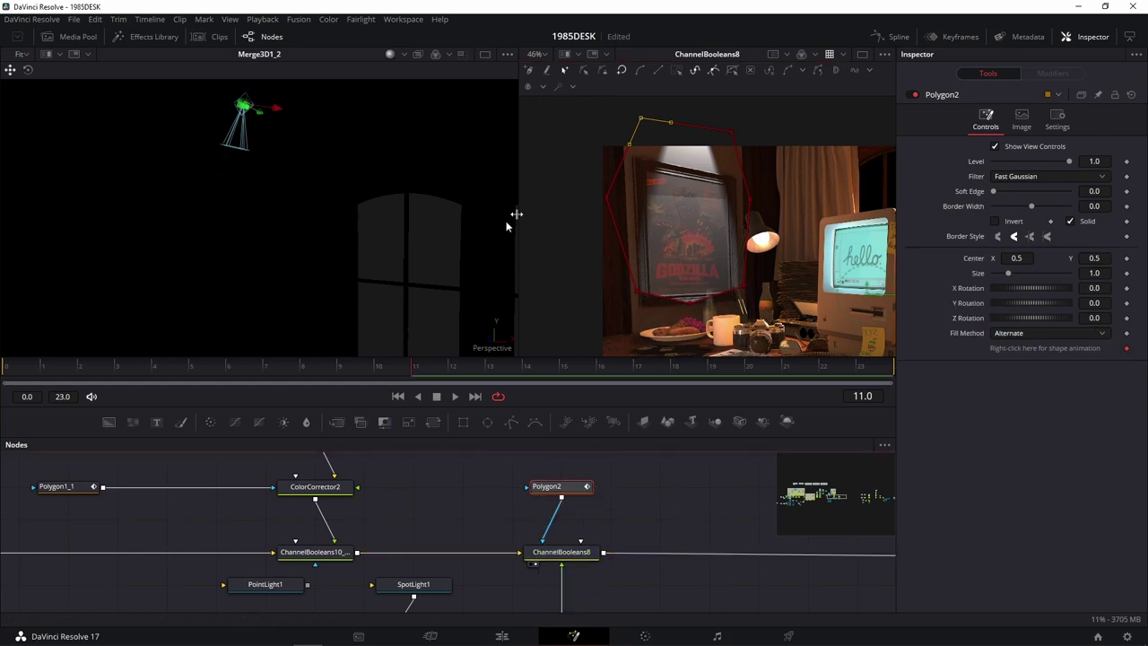
{"action": "left_click", "coordinate": [584, 552]}
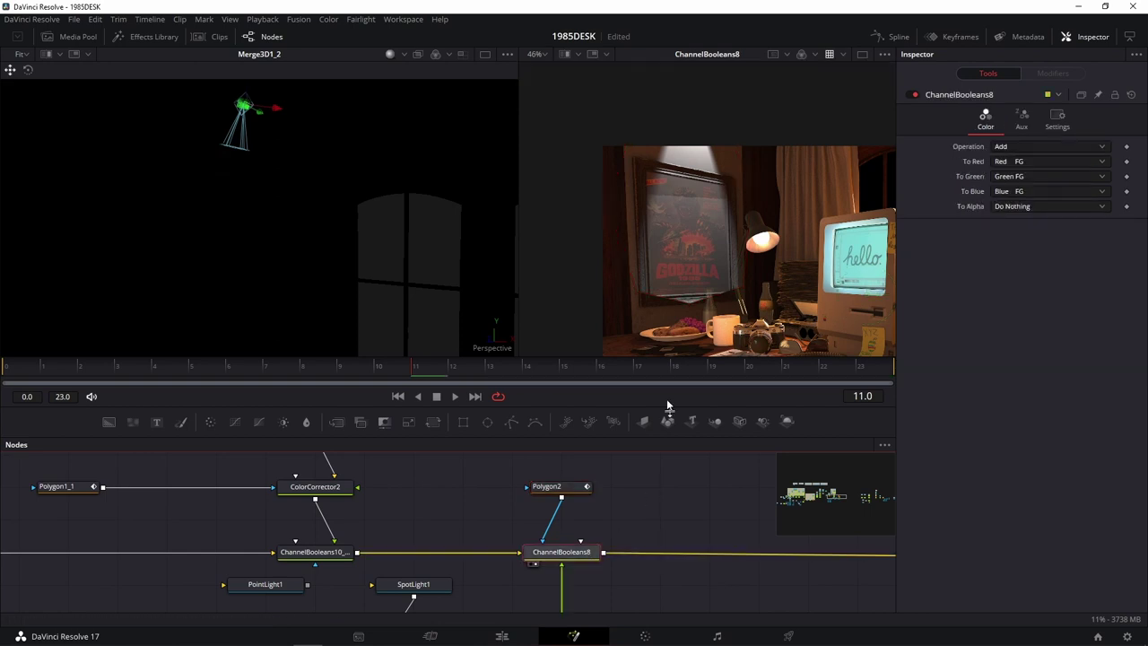
Step: Soften Polygon2's edge and compare ChannelBooleans8 against ChannelBooleans10_1_1
{"action": "left_click", "coordinate": [558, 487]}
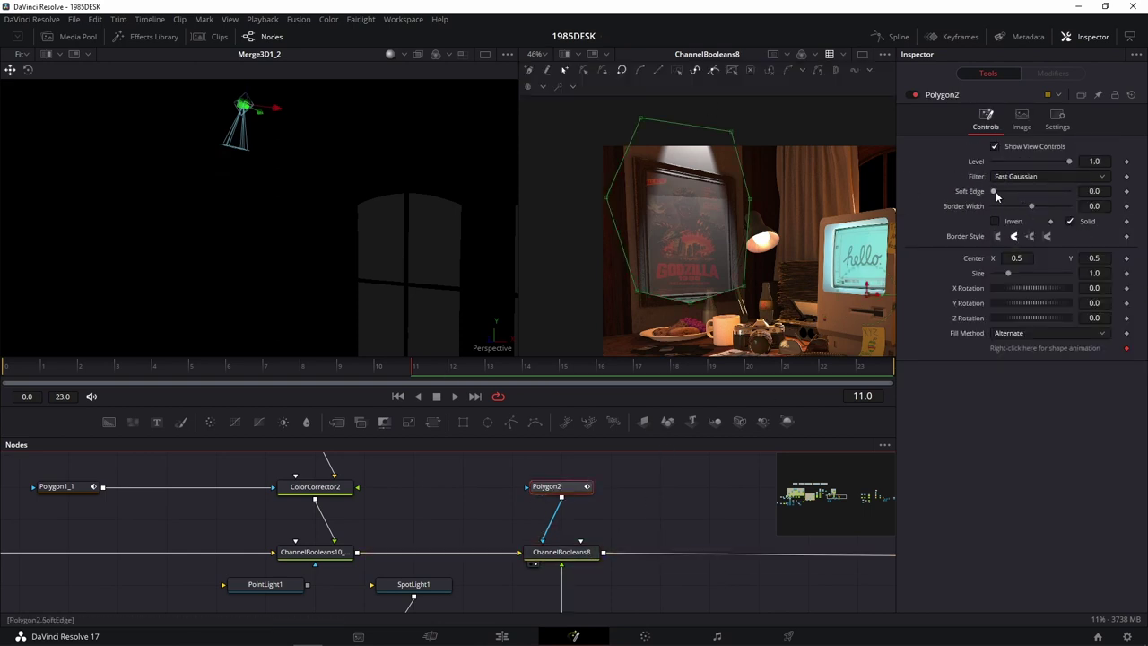
{"action": "mouse_move", "coordinate": [994, 192]}
{"action": "left_mouse_down"}
{"action": "mouse_move", "coordinate": [1039, 192]}
{"action": "mouse_move", "coordinate": [1019, 191]}
{"action": "left_mouse_up"}
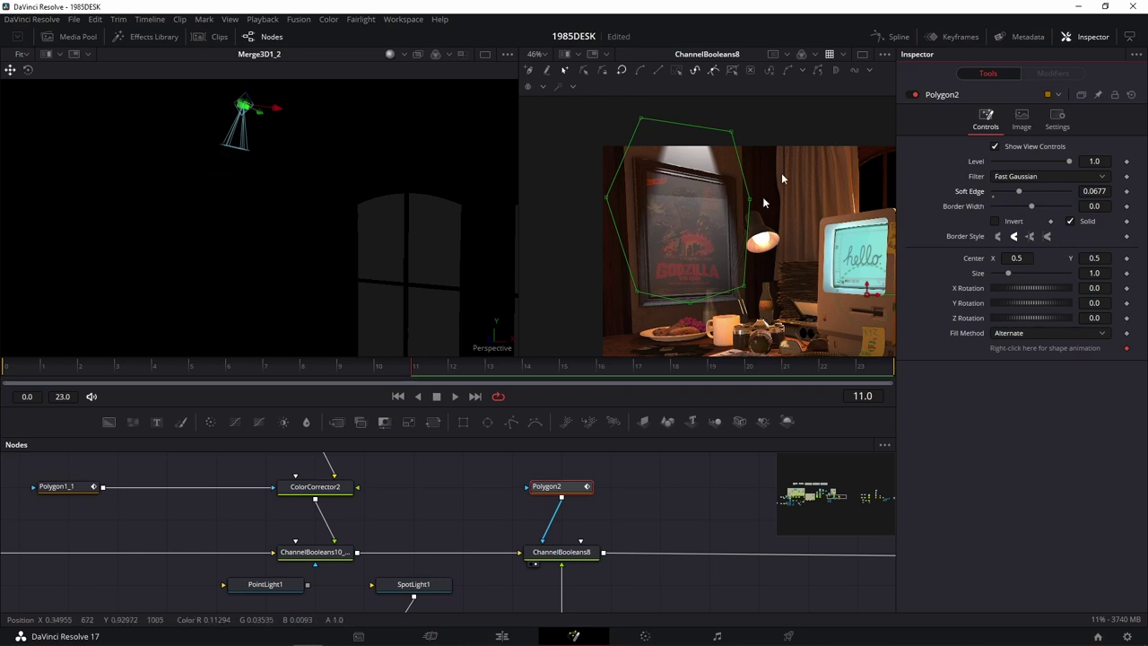
{"action": "left_click", "coordinate": [582, 551]}
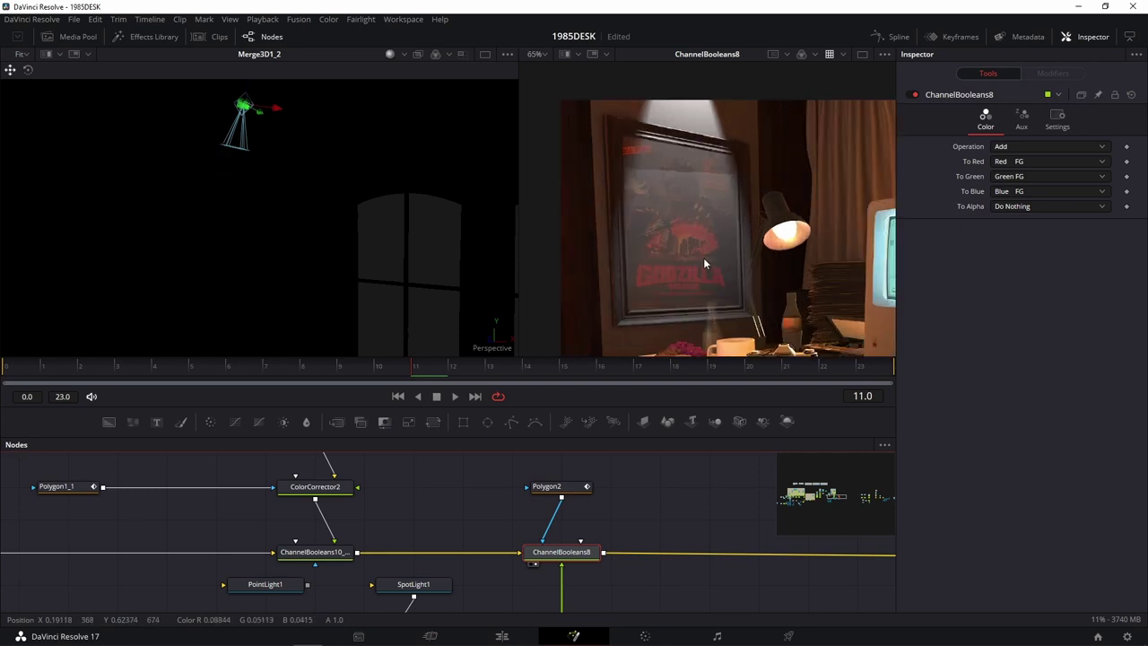
{"action": "left_click_drag", "start_coordinate": [307, 570], "coordinate": [690, 282]}
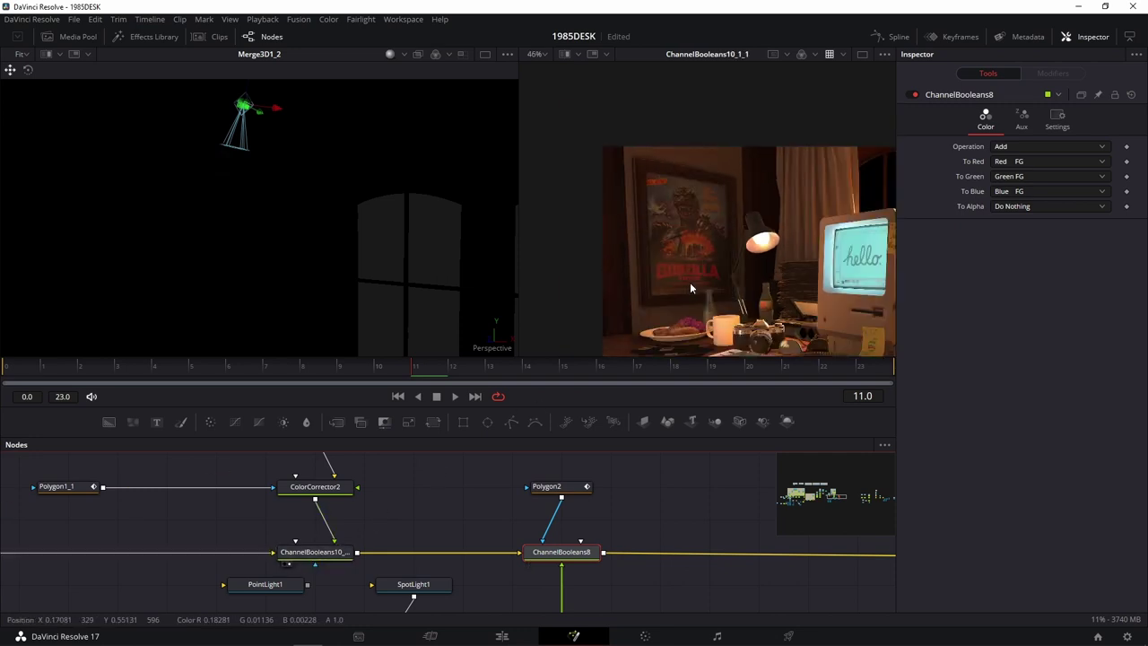
{"action": "left_click_drag", "start_coordinate": [576, 556], "coordinate": [741, 298]}
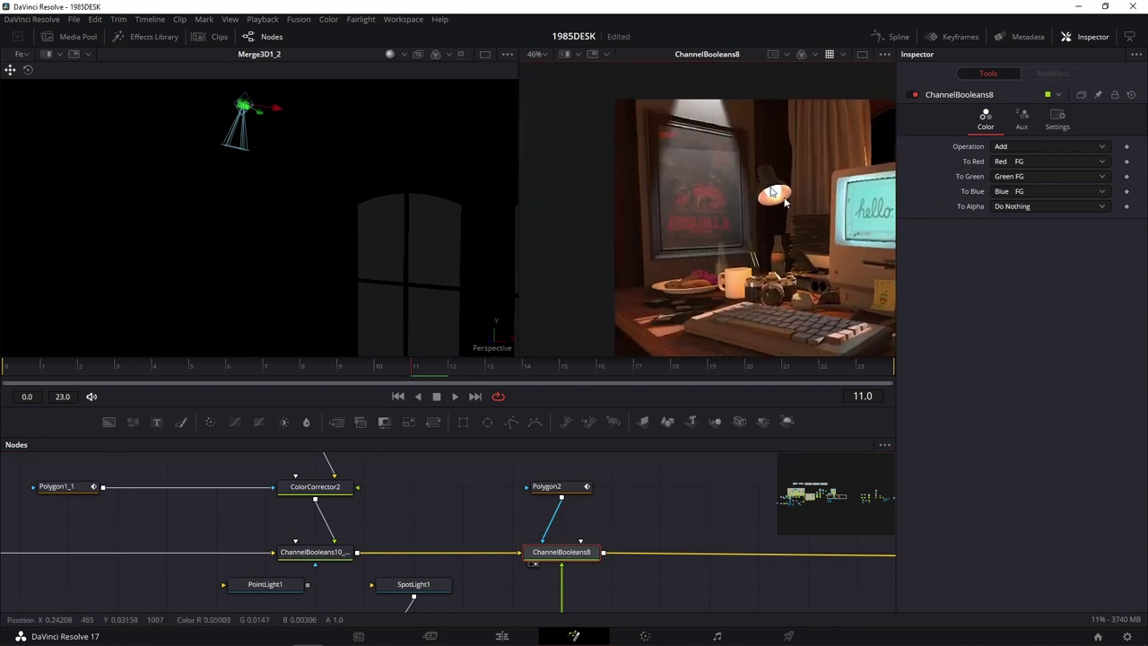
Step: Lower ChannelBooleans8's Blend to 0.276 in its Settings
{"action": "left_click", "coordinate": [556, 559]}
{"action": "left_click", "coordinate": [1057, 127]}
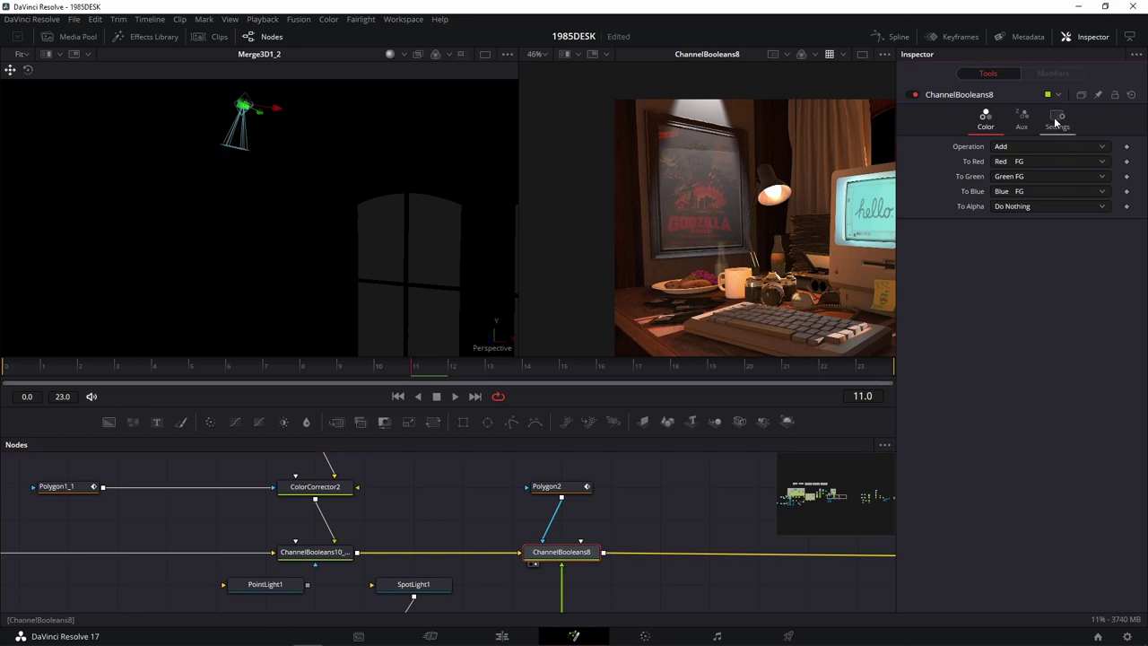
{"action": "mouse_move", "coordinate": [1069, 164]}
{"action": "left_mouse_down"}
{"action": "mouse_move", "coordinate": [1005, 164]}
{"action": "mouse_move", "coordinate": [1013, 162]}
{"action": "left_mouse_up"}
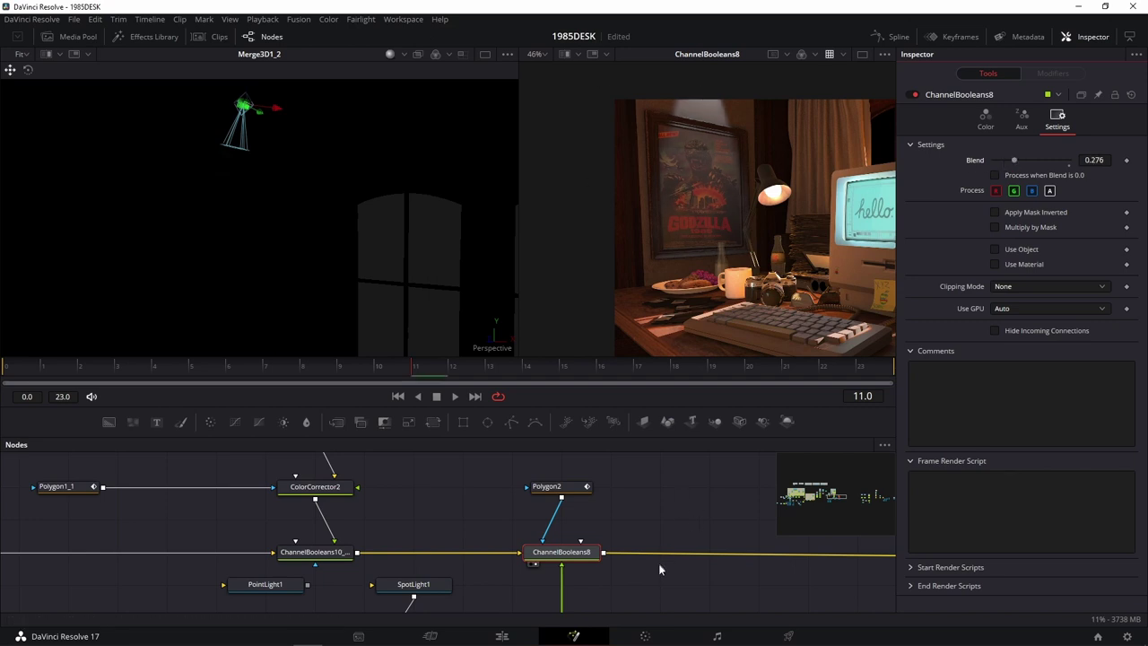
{"action": "scroll", "coordinate": [638, 499], "scroll_direction": "down", "scroll_amount": 3}
{"action": "scroll", "coordinate": [603, 504], "scroll_direction": "down", "scroll_amount": 2}
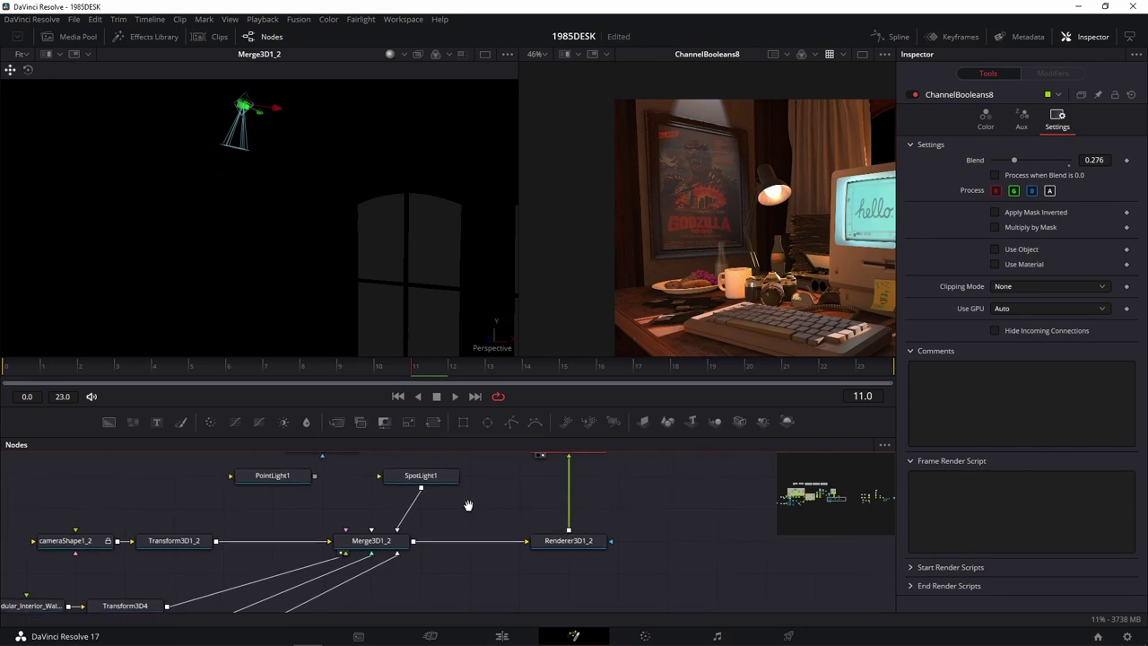
{"action": "scroll", "coordinate": [467, 505], "scroll_direction": "left", "scroll_amount": 2}
Step: Tint SpotLight1 a pale yellow using its colour picker
{"action": "left_click_drag", "start_coordinate": [495, 489], "coordinate": [443, 484]}
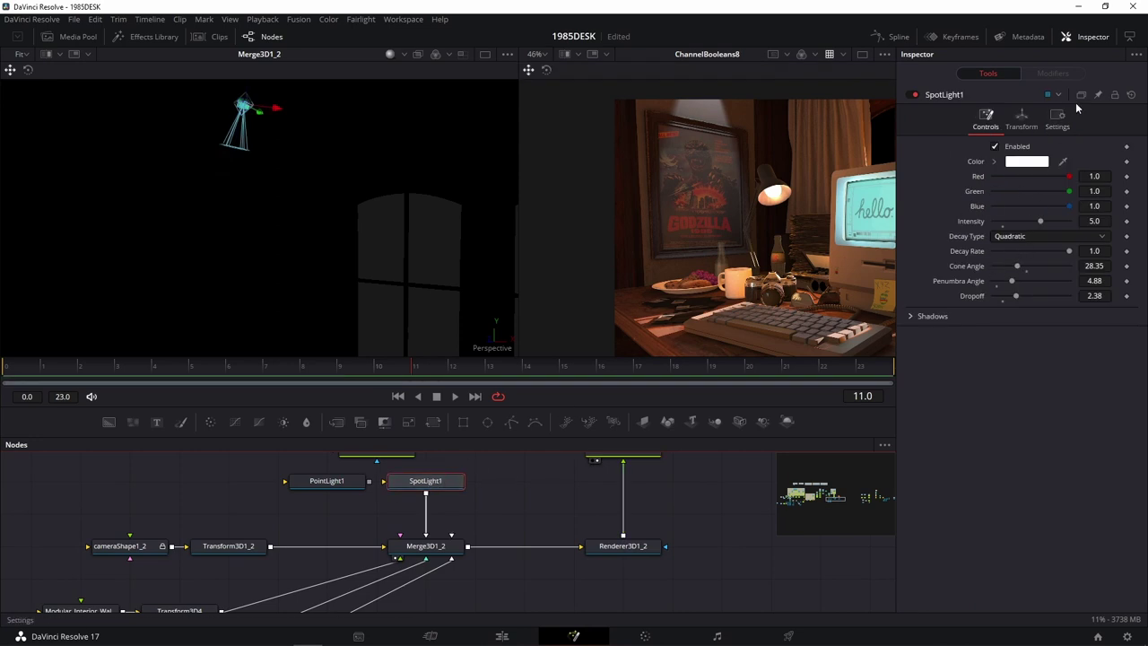
{"action": "left_click", "coordinate": [1026, 162]}
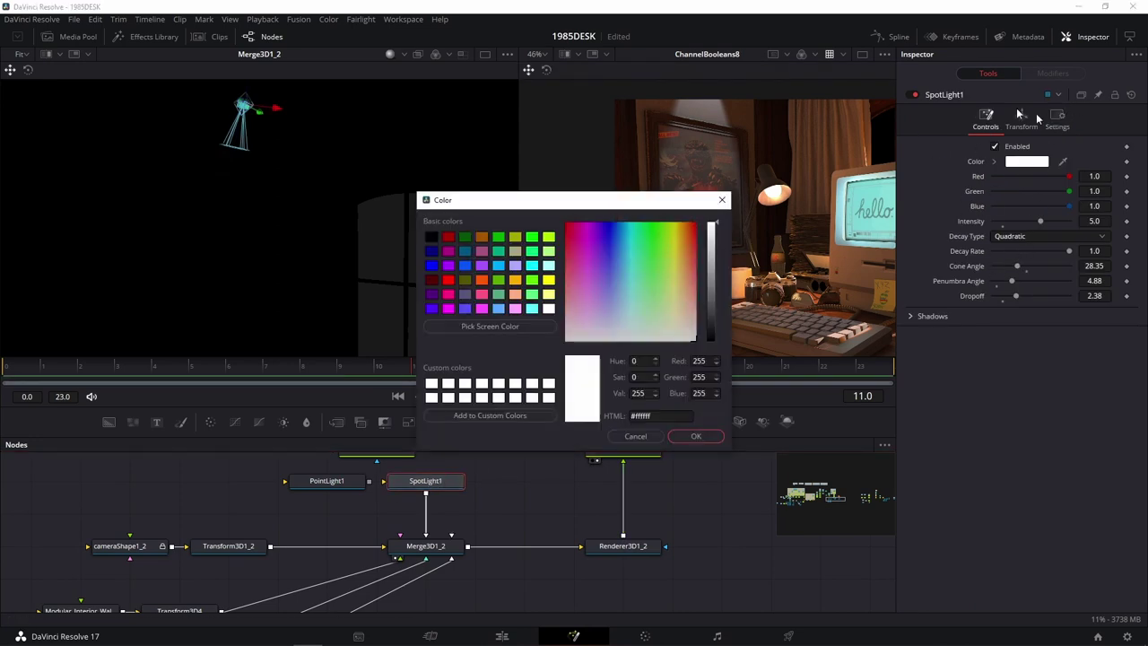
{"action": "left_click", "coordinate": [678, 318]}
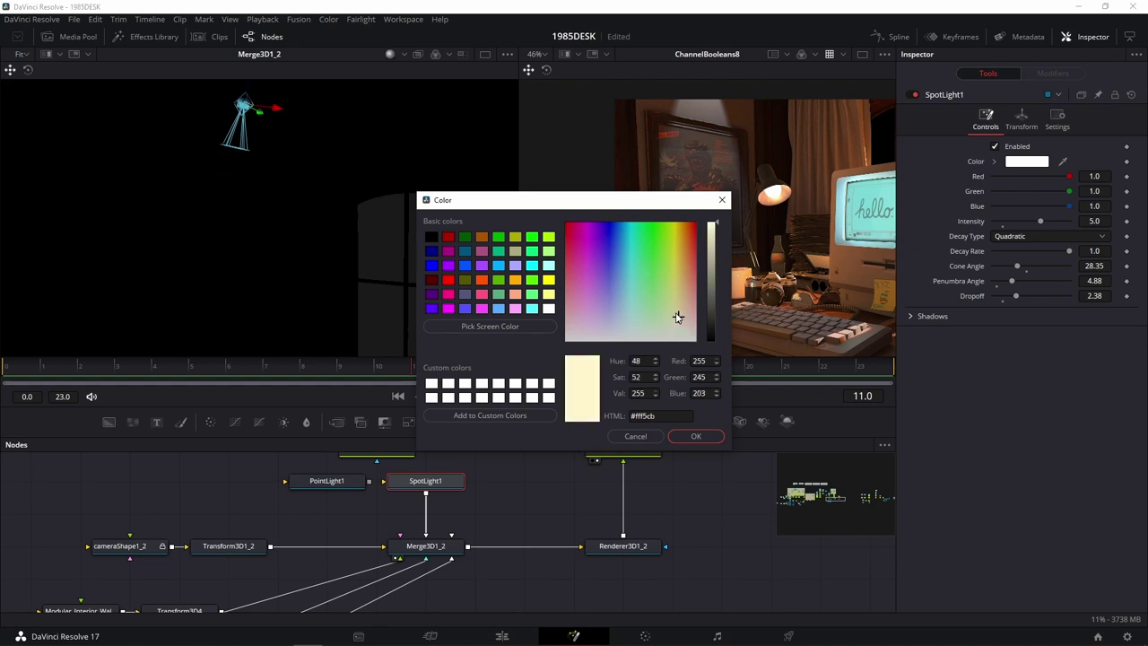
{"action": "mouse_move", "coordinate": [678, 318]}
{"action": "left_mouse_down"}
{"action": "mouse_move", "coordinate": [672, 275]}
{"action": "mouse_move", "coordinate": [678, 291]}
{"action": "left_mouse_up"}
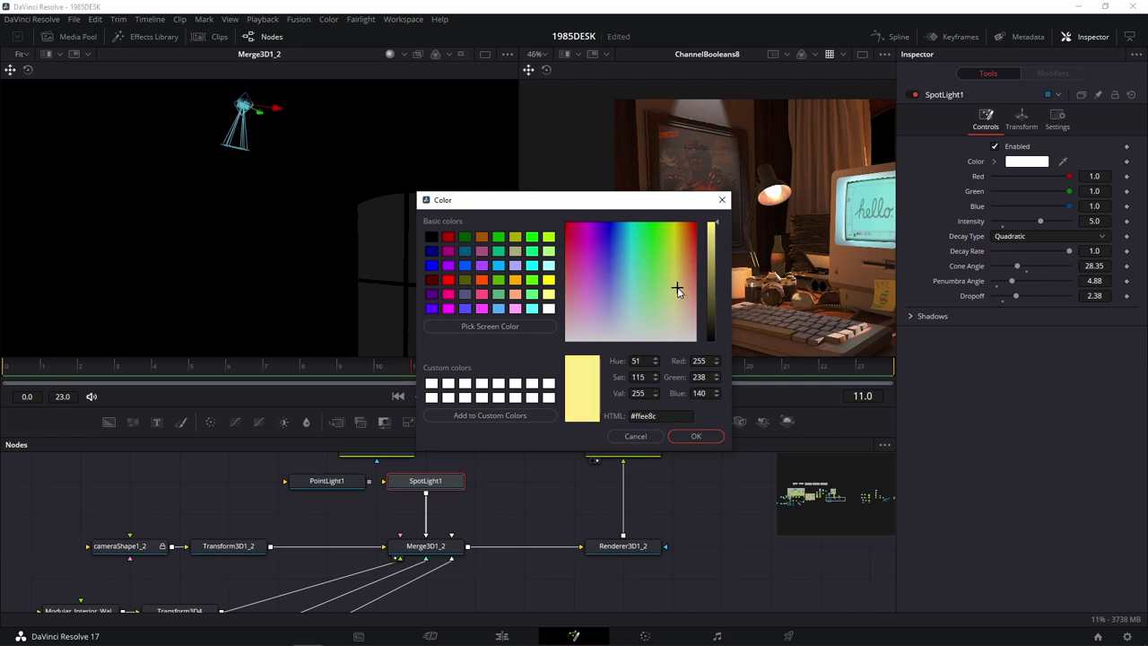
{"action": "left_click", "coordinate": [697, 438]}
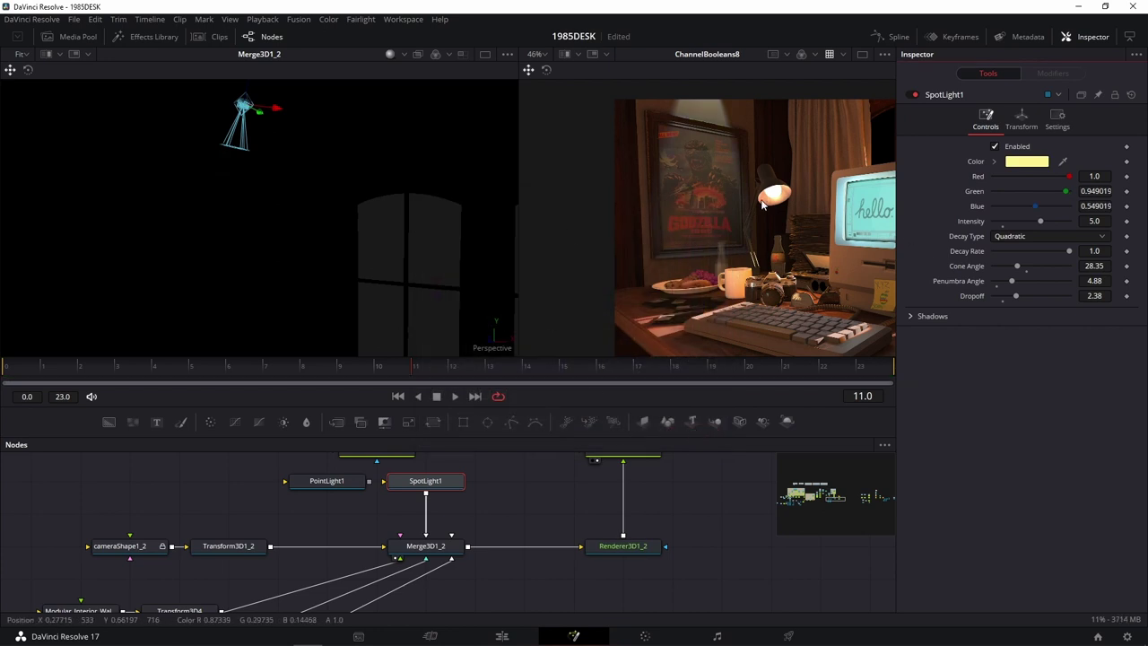
Step: Shift SpotLight1's colour toward orange, settling on salmon #ff9767
{"action": "left_click", "coordinate": [1031, 169]}
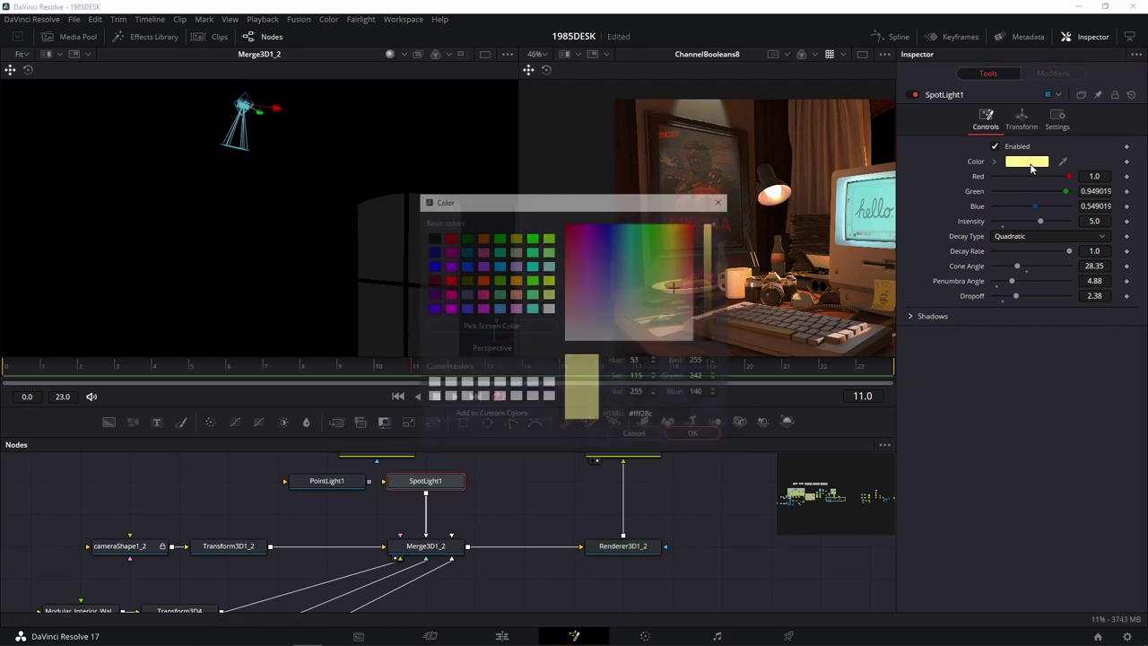
{"action": "left_click_drag", "start_coordinate": [676, 286], "coordinate": [681, 268]}
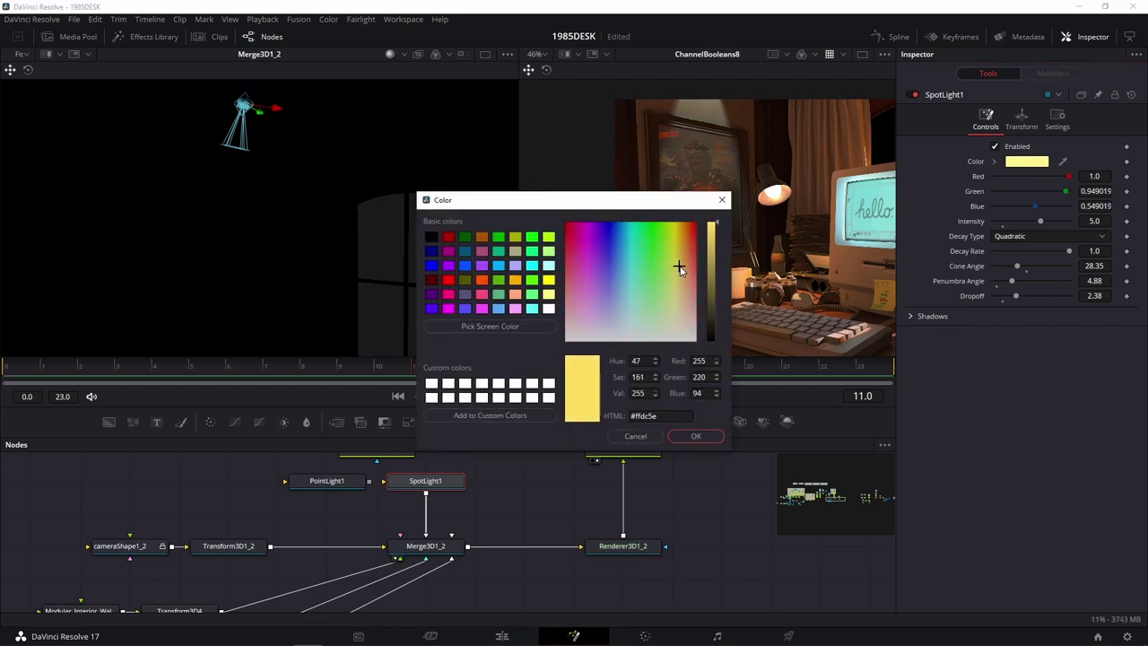
{"action": "left_click", "coordinate": [697, 437]}
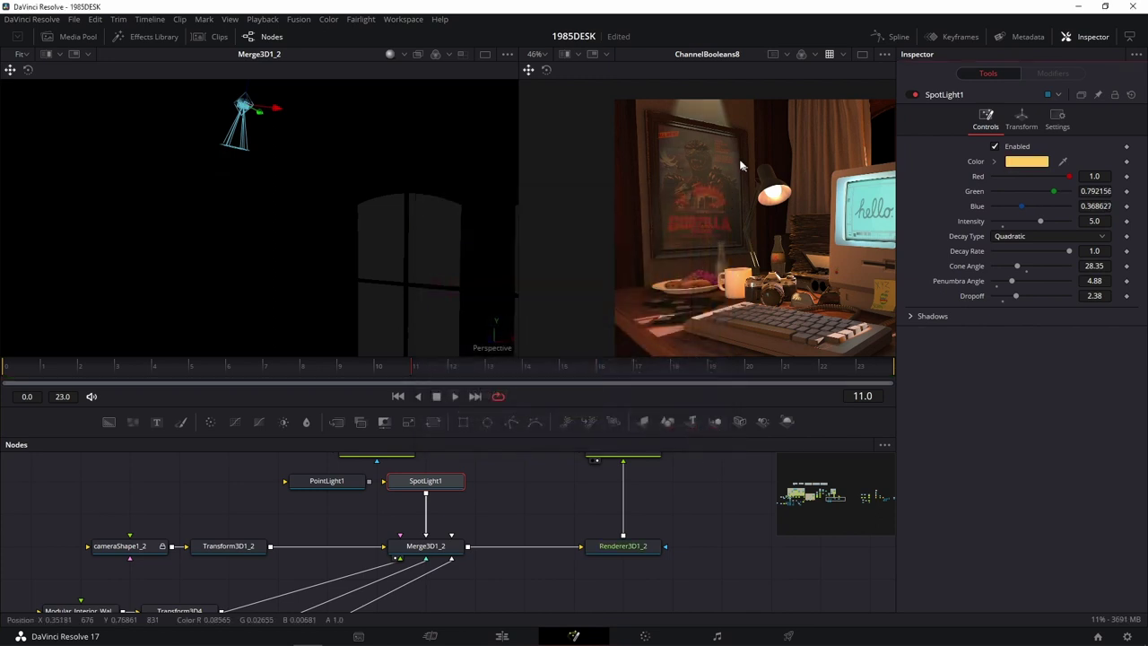
{"action": "left_click", "coordinate": [1032, 163]}
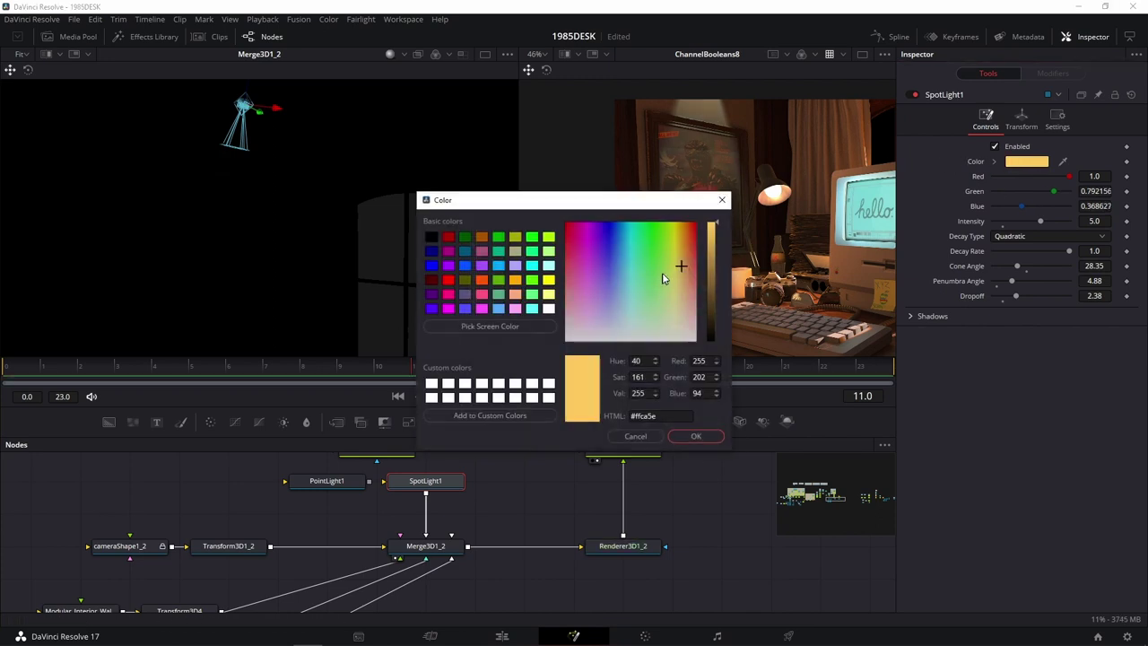
{"action": "left_click", "coordinate": [689, 269]}
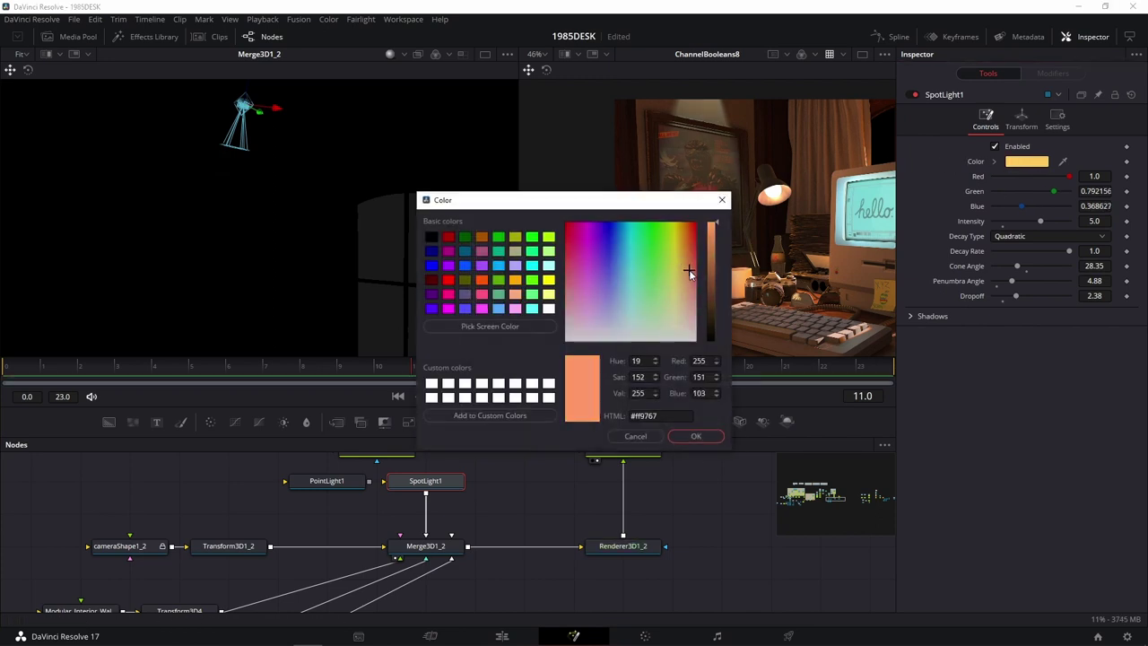
{"action": "left_click", "coordinate": [703, 436]}
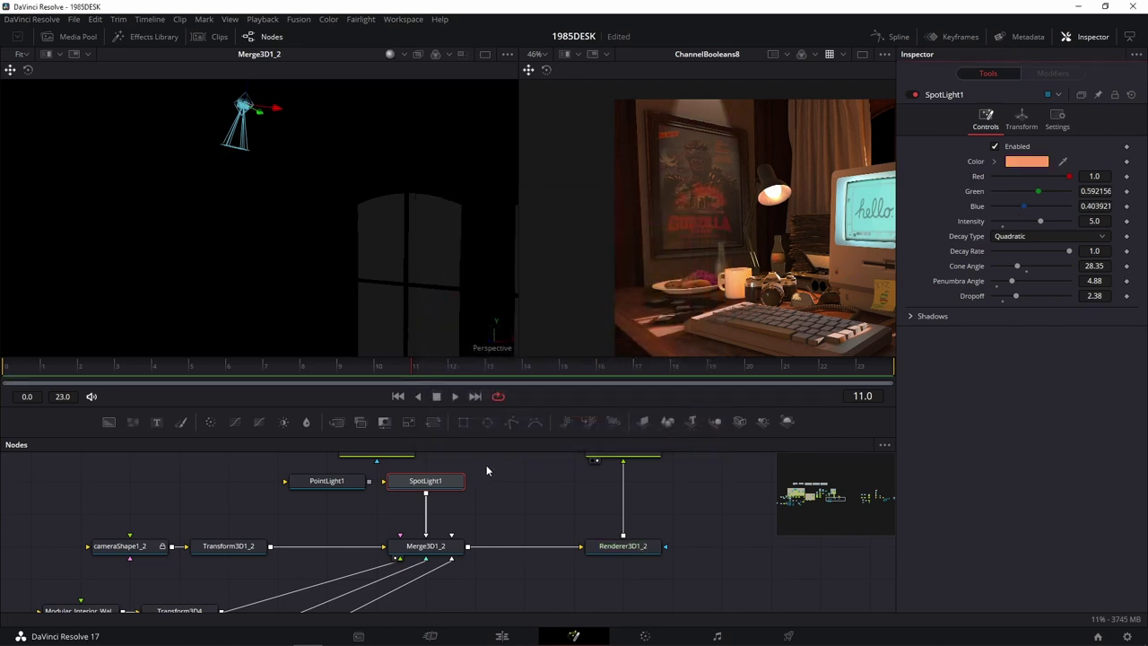
{"action": "scroll", "coordinate": [538, 466], "scroll_direction": "up", "scroll_amount": 2}
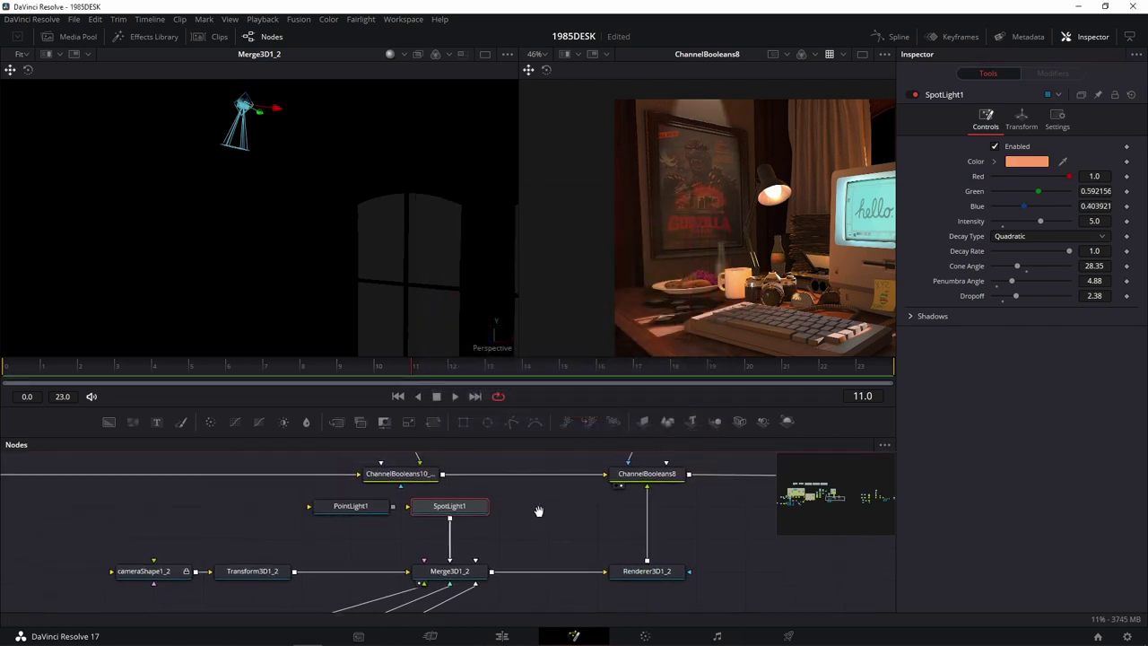
Step: Try Signed Add, then set ChannelBooleans8's Operation to Maximum
{"action": "left_click", "coordinate": [642, 484]}
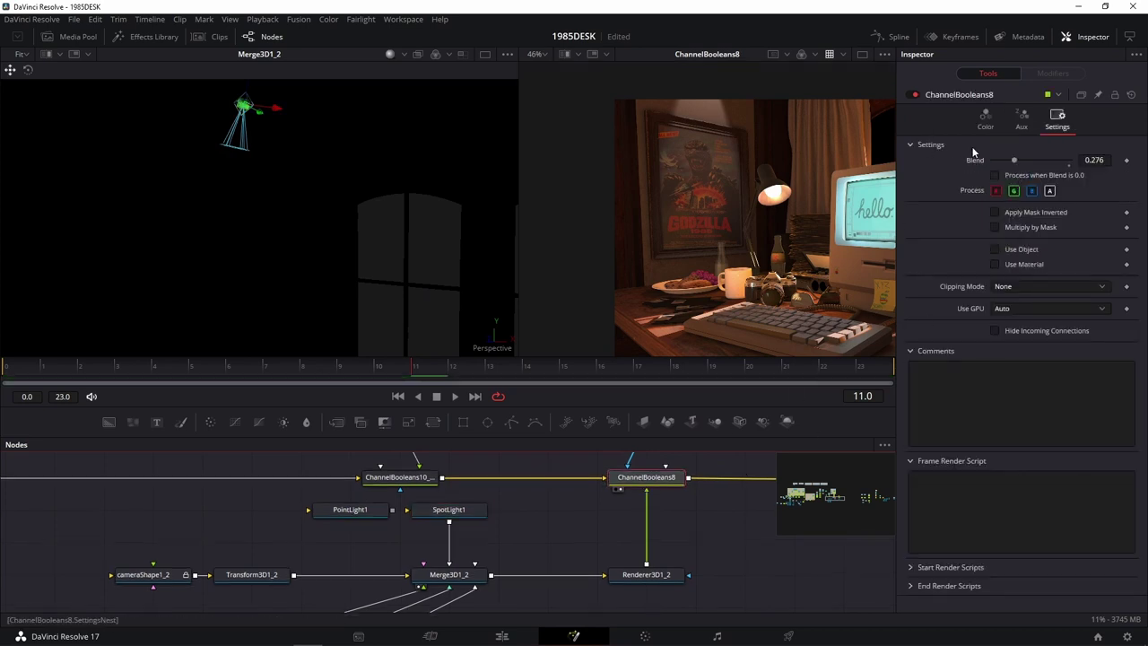
{"action": "left_click", "coordinate": [986, 120]}
{"action": "left_click", "coordinate": [1033, 146]}
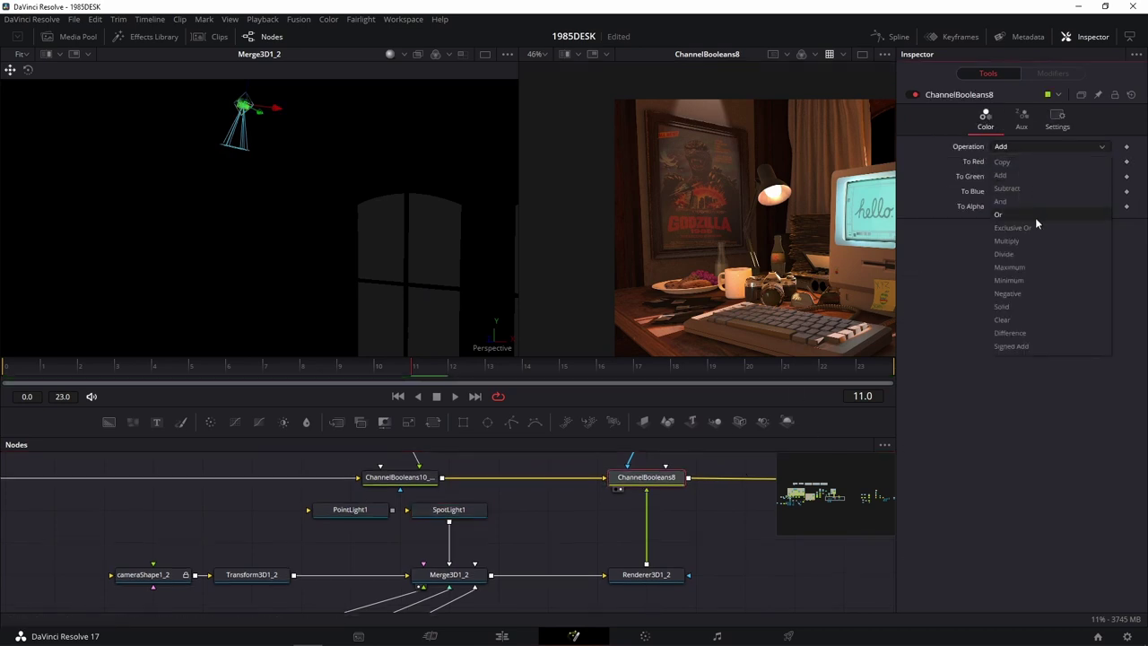
{"action": "left_click", "coordinate": [1035, 348]}
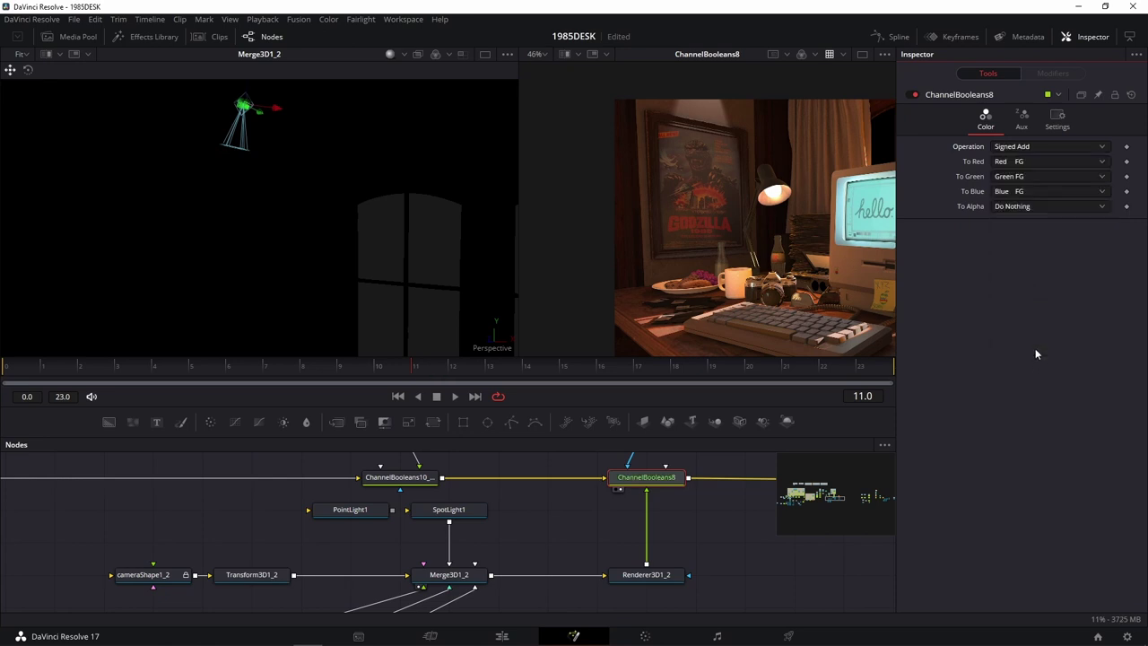
{"action": "left_click", "coordinate": [1020, 150]}
{"action": "left_click", "coordinate": [1029, 267]}
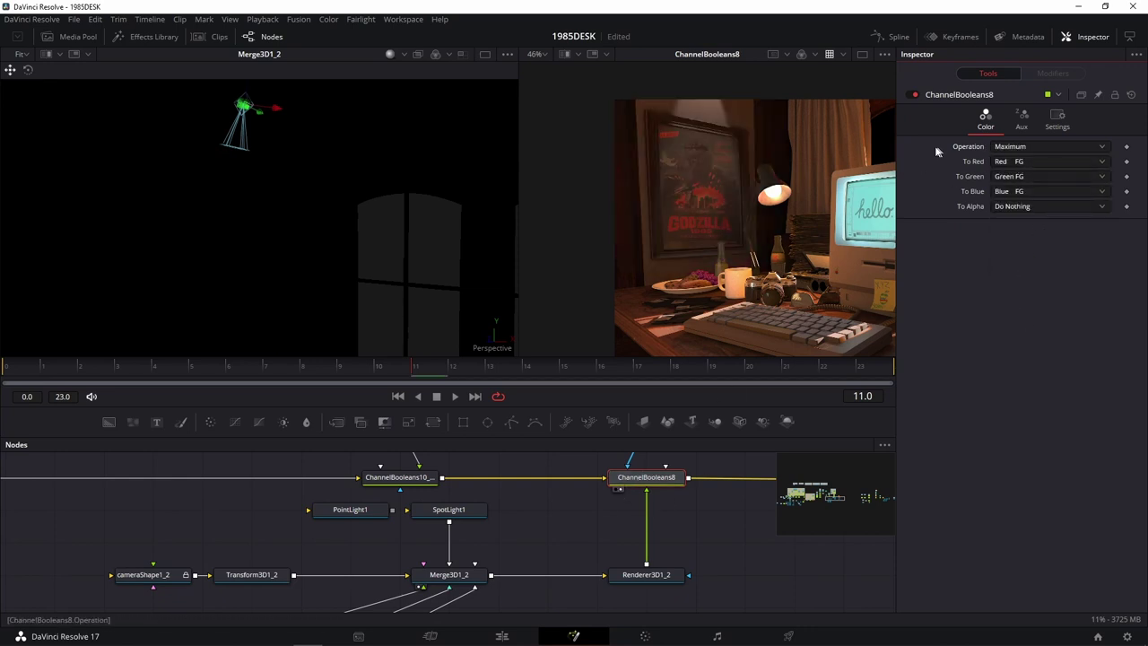
Step: Toggle ChannelBooleans8 on and off to compare, leaving it enabled
{"action": "left_click", "coordinate": [910, 95]}
{"action": "left_click", "coordinate": [911, 96]}
{"action": "left_click", "coordinate": [913, 92]}
{"action": "left_click", "coordinate": [913, 92]}
{"action": "left_click", "coordinate": [913, 91]}
{"action": "scroll", "coordinate": [709, 552], "scroll_direction": "down", "scroll_amount": 2}
{"action": "scroll", "coordinate": [681, 556], "scroll_direction": "up", "scroll_amount": 1}
Step: Add ColorCorrector12 after Renderer3D1_2 with Contrast 1.38, Gain 1.7, a warm tint, then save
{"action": "left_click", "coordinate": [631, 564]}
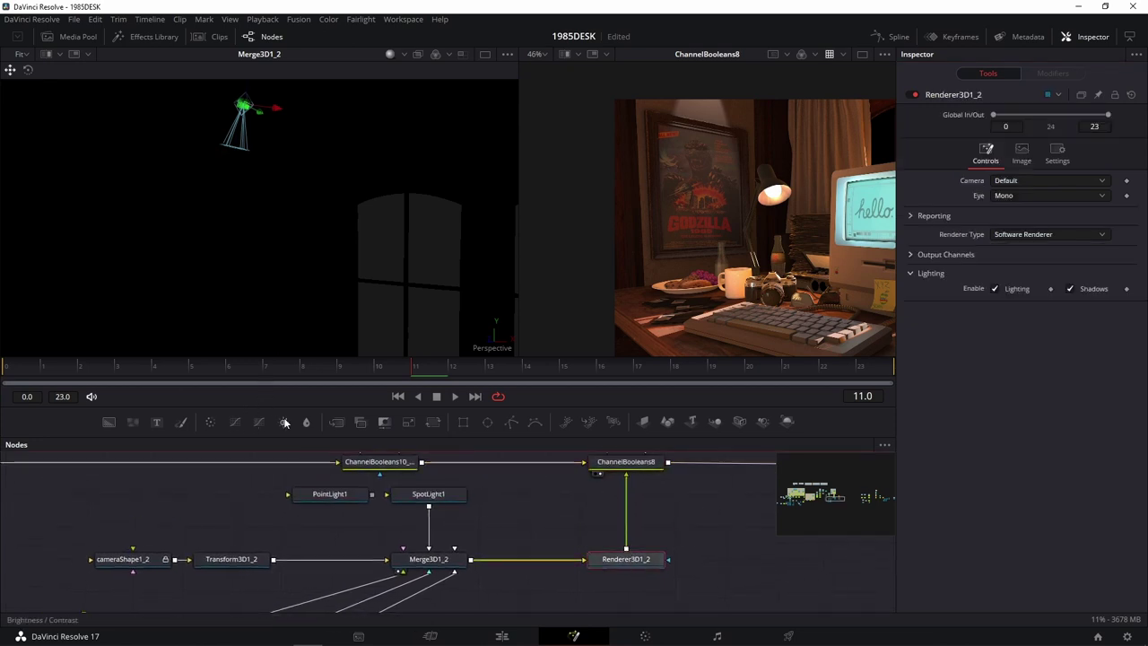
{"action": "left_click", "coordinate": [212, 422]}
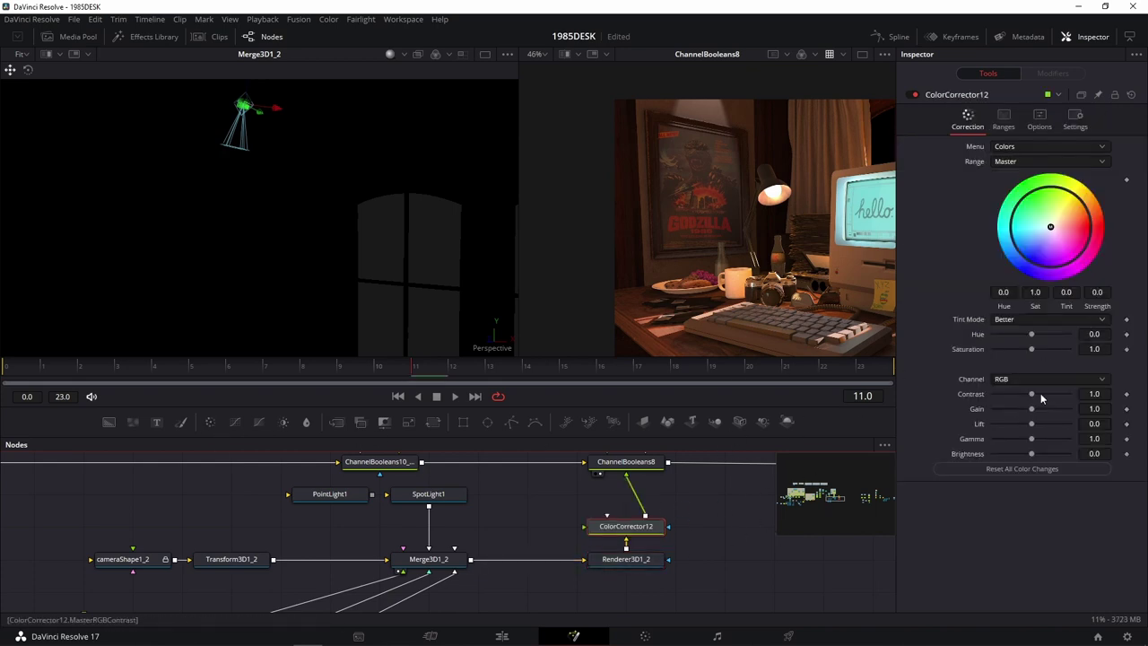
{"action": "left_click_drag", "start_coordinate": [1033, 394], "coordinate": [1043, 409]}
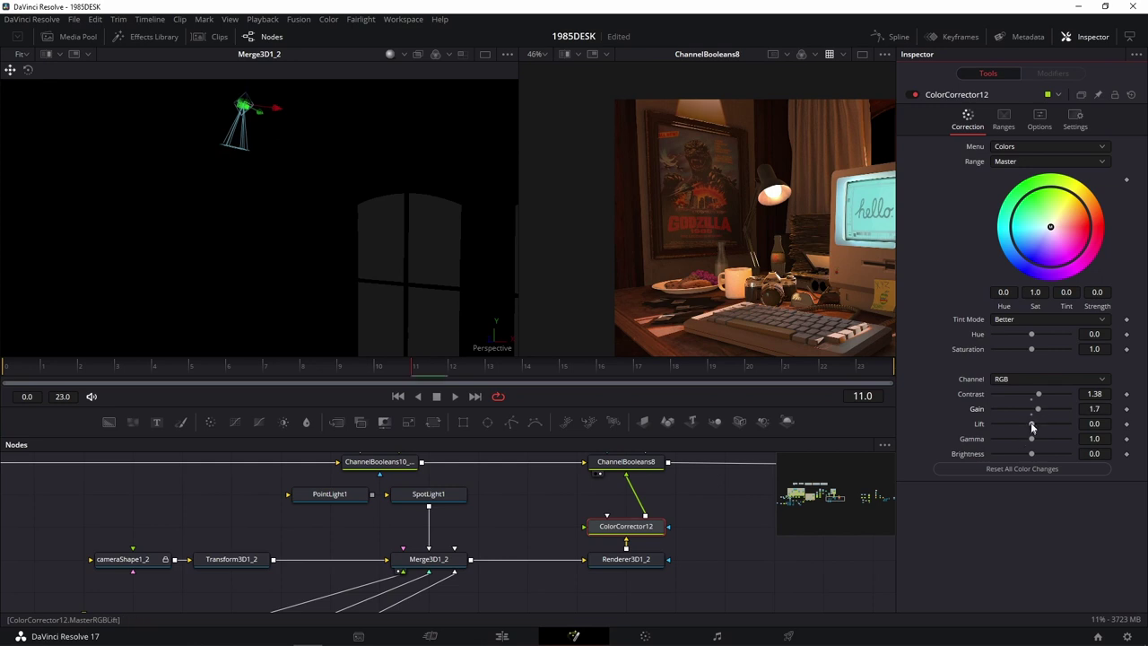
{"action": "mouse_move", "coordinate": [1052, 230]}
{"action": "left_mouse_down"}
{"action": "mouse_move", "coordinate": [1087, 244]}
{"action": "mouse_move", "coordinate": [1072, 224]}
{"action": "left_mouse_up"}
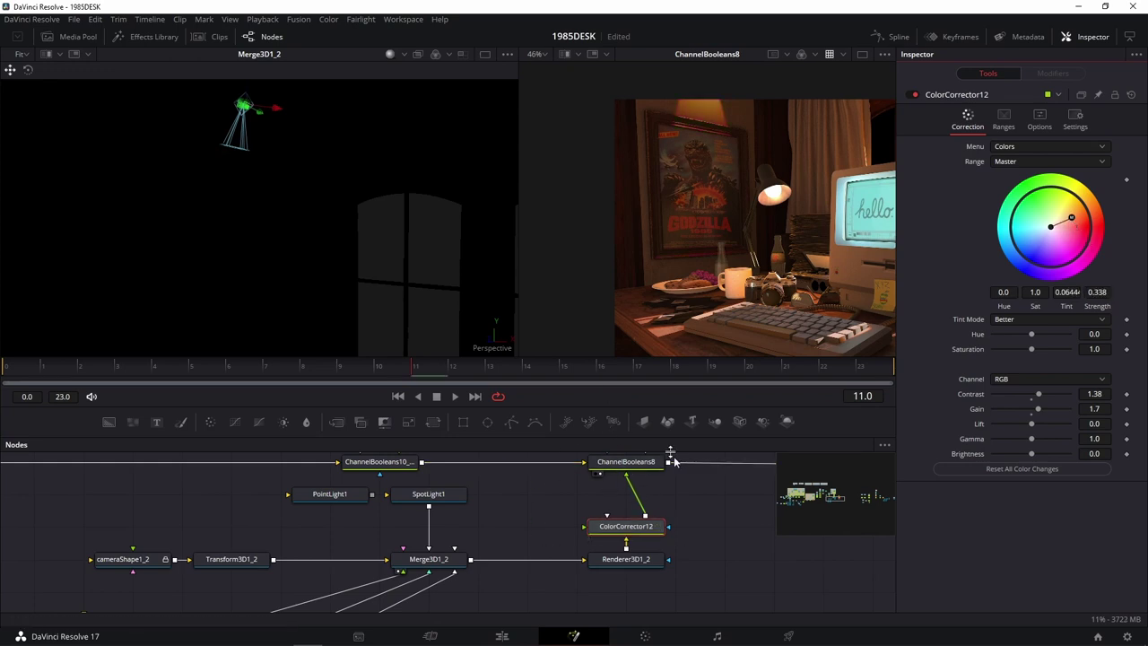
{"action": "key", "text": "ctrl+s"}
{"action": "scroll", "coordinate": [491, 527], "scroll_direction": "left", "scroll_amount": 3}
Step: Set SpotLight1's Penumbra Angle to 8.5 and Dropoff to 3.5
{"action": "left_click", "coordinate": [515, 491]}
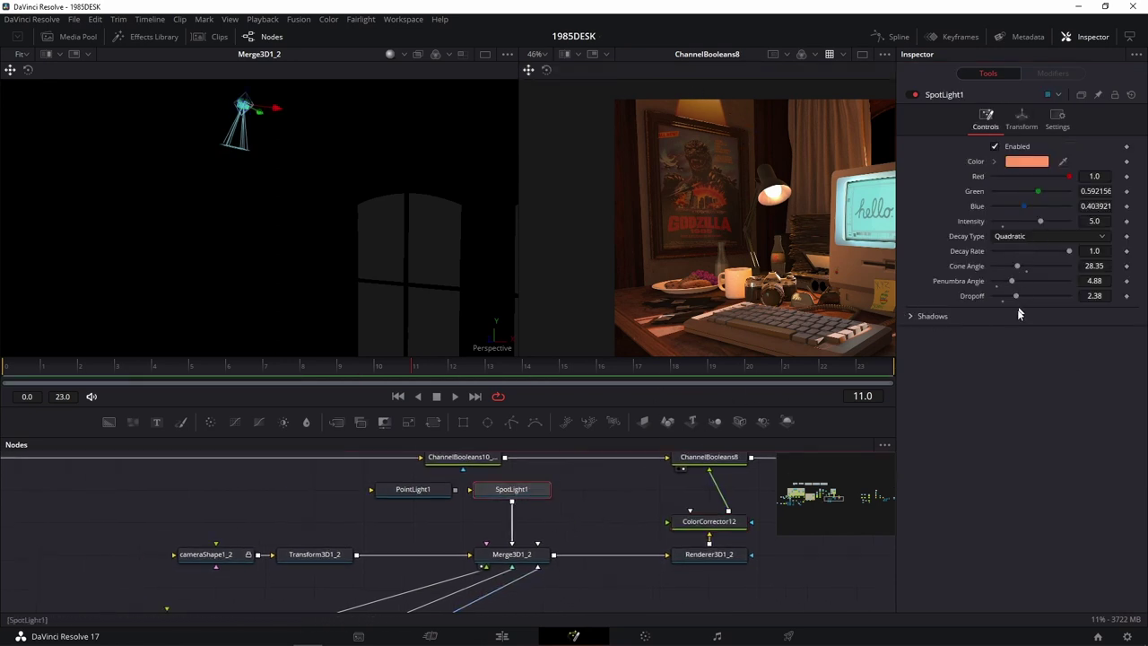
{"action": "mouse_move", "coordinate": [1016, 301]}
{"action": "left_mouse_down"}
{"action": "mouse_move", "coordinate": [1038, 300]}
{"action": "mouse_move", "coordinate": [1028, 297]}
{"action": "mouse_move", "coordinate": [1039, 283]}
{"action": "mouse_move", "coordinate": [1025, 281]}
{"action": "left_mouse_up"}
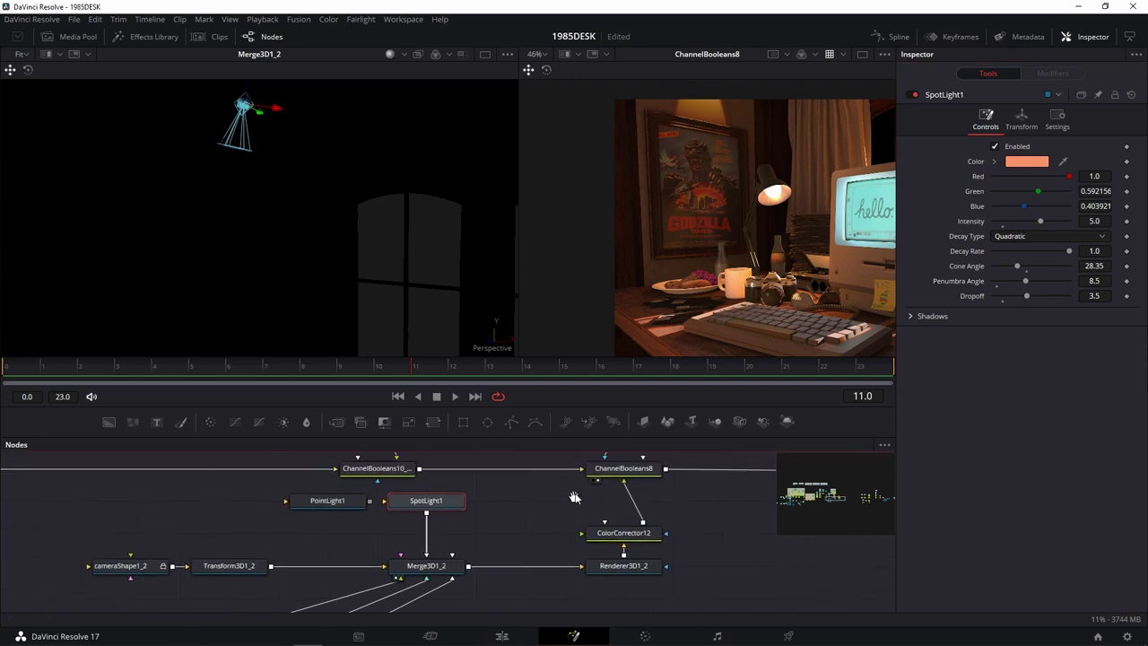
{"action": "left_click", "coordinate": [623, 477]}
Step: Set ChannelBooleans8's Operation back to Add
{"action": "left_click", "coordinate": [1031, 147]}
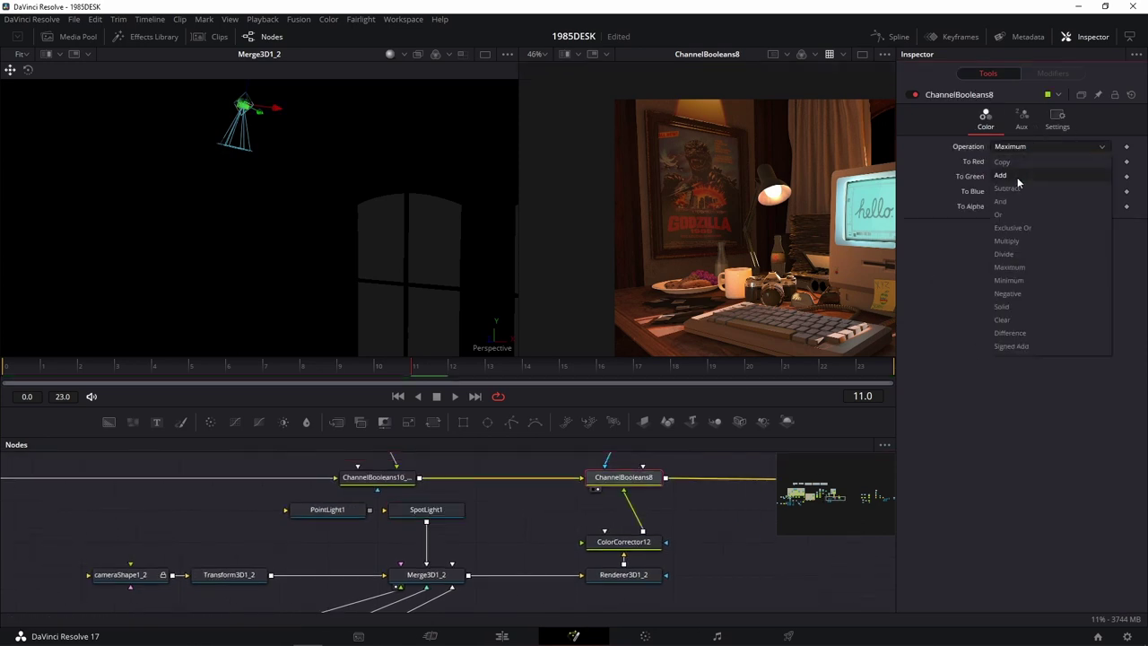
{"action": "left_click", "coordinate": [1013, 176]}
{"action": "left_click", "coordinate": [1021, 147]}
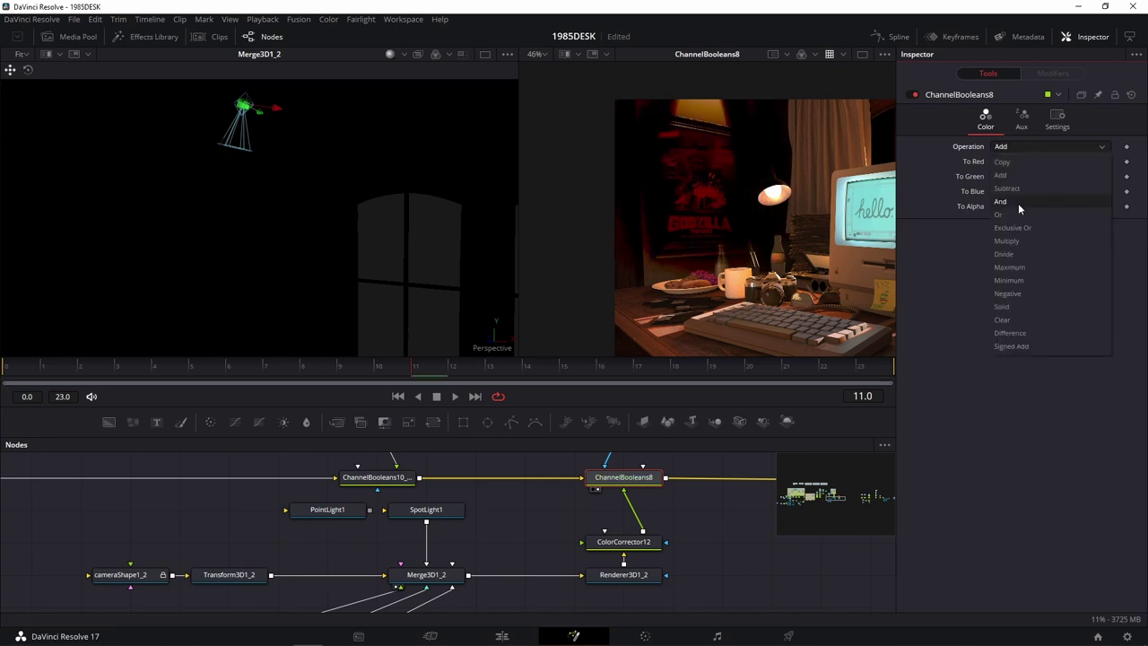
{"action": "left_click", "coordinate": [1021, 241]}
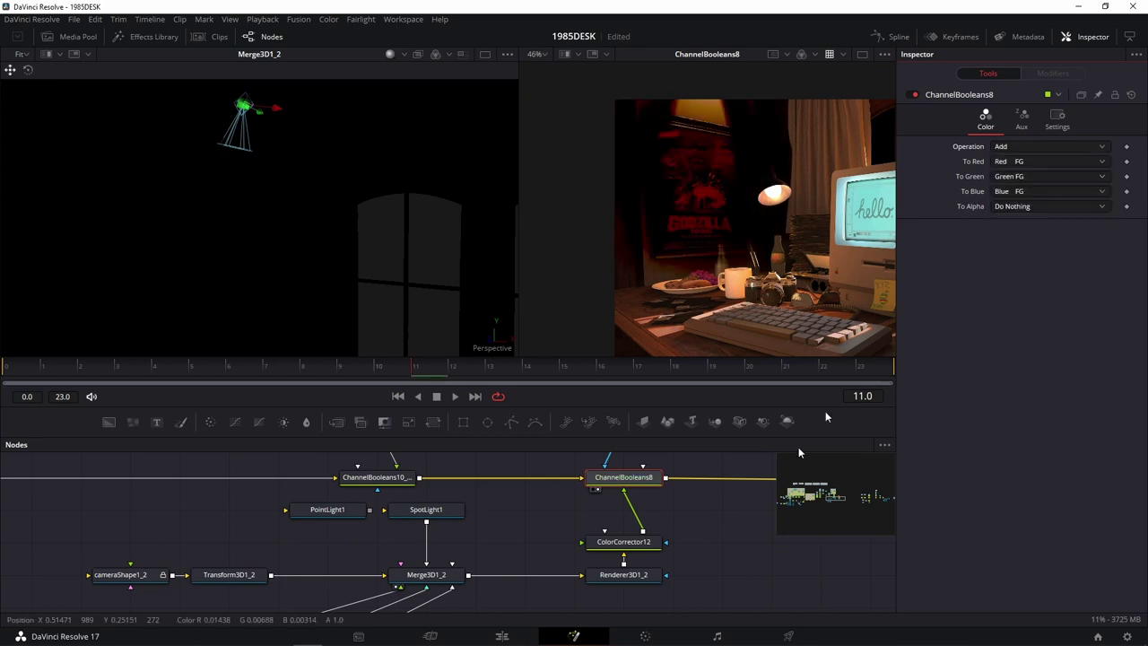
Step: Reset ColorCorrector12 to defaults, then raise its gain and push a warm tint
{"action": "left_click", "coordinate": [623, 541]}
{"action": "left_click", "coordinate": [910, 94]}
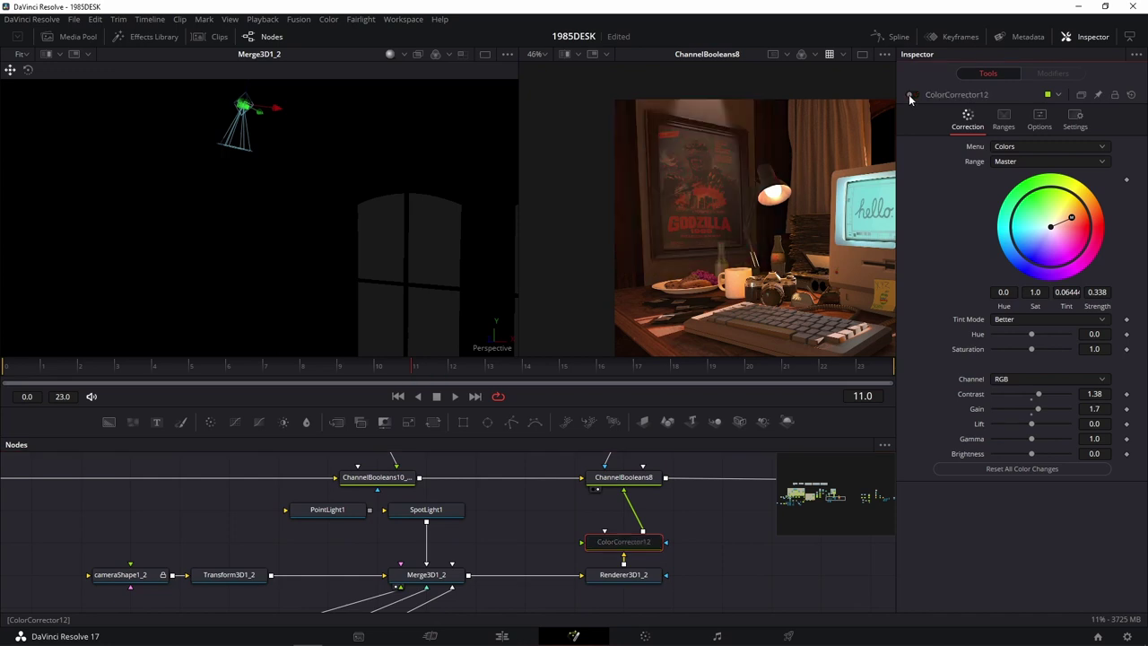
{"action": "left_click", "coordinate": [909, 94]}
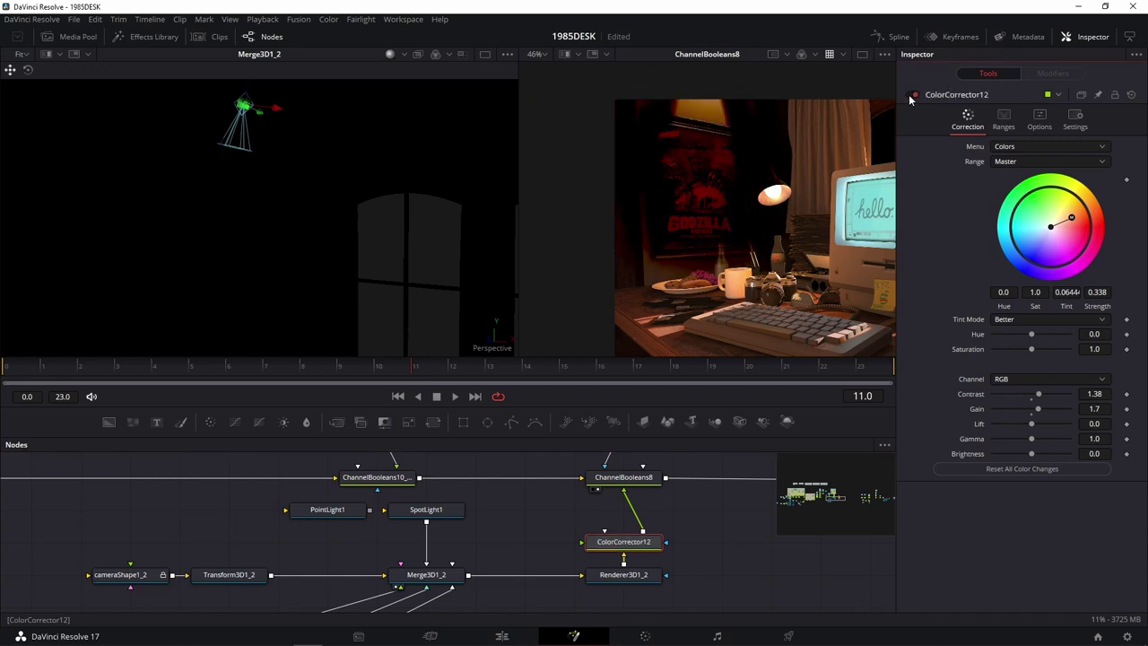
{"action": "left_click", "coordinate": [1132, 94]}
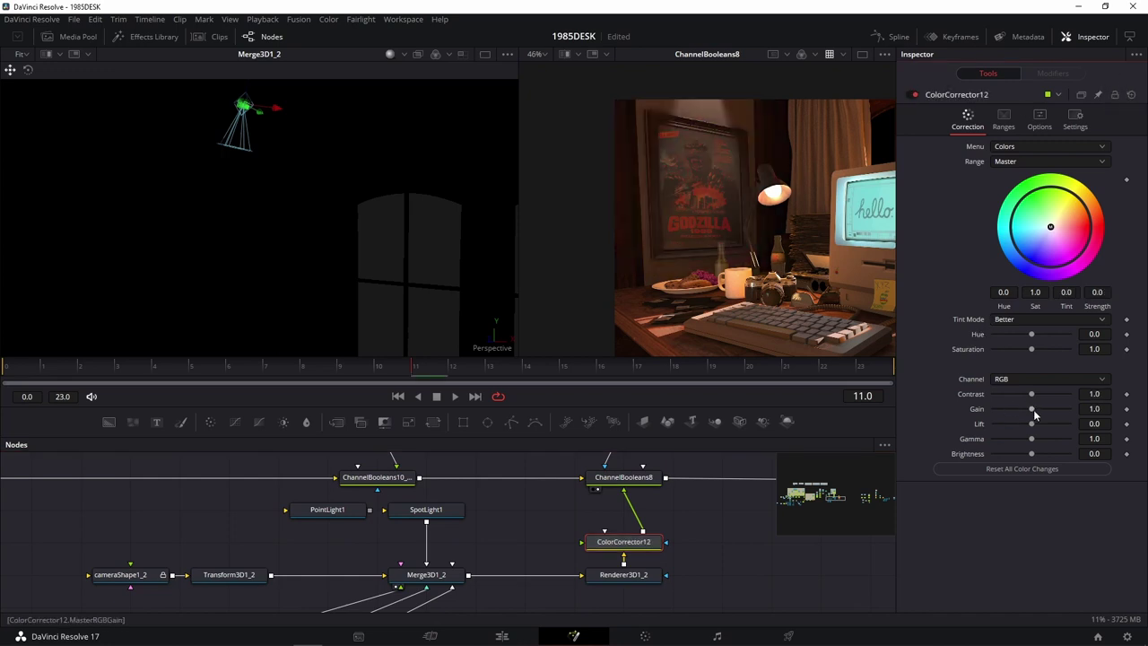
{"action": "left_click_drag", "start_coordinate": [1033, 412], "coordinate": [1037, 411]}
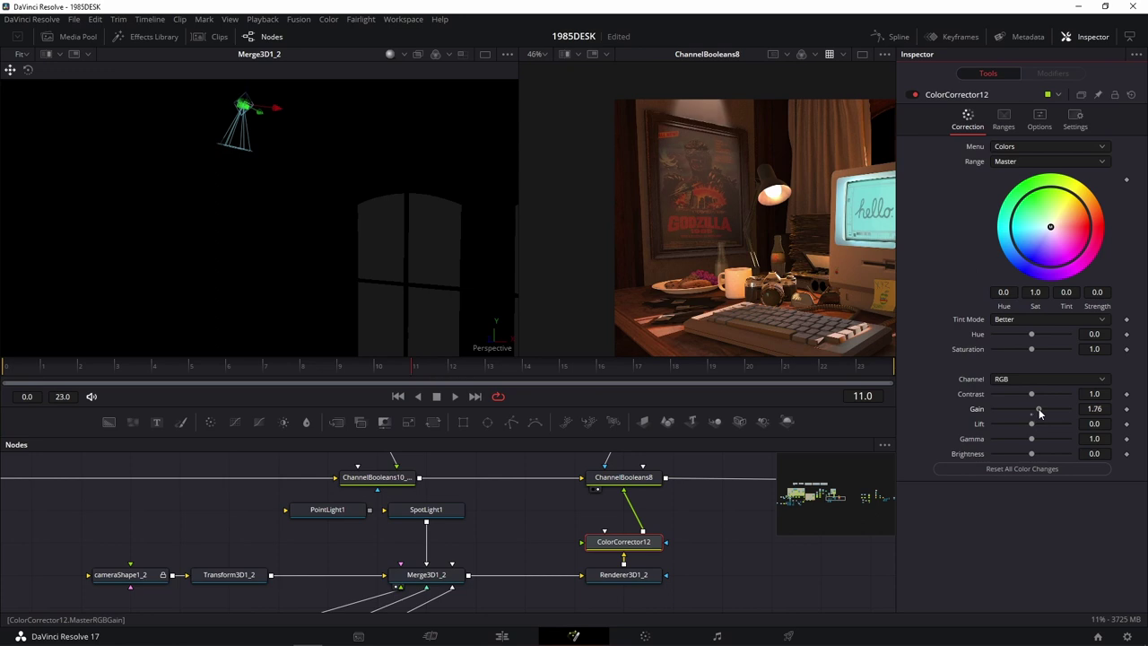
{"action": "left_click_drag", "start_coordinate": [1055, 235], "coordinate": [1087, 223]}
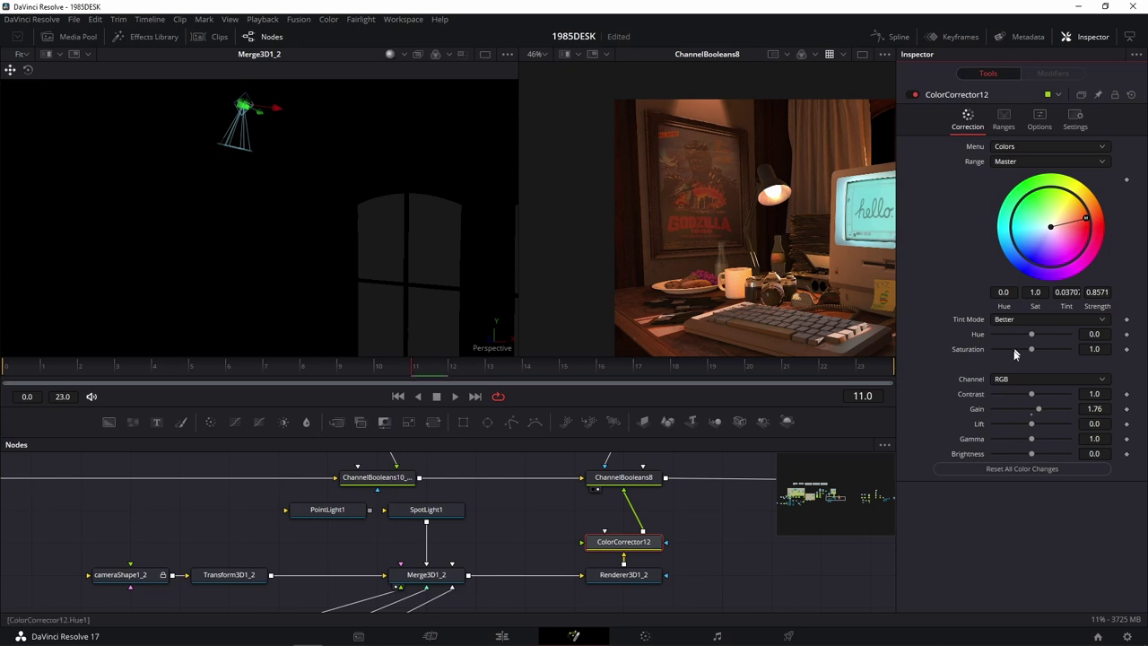
Step: Lift ColorCorrector12's Gamma to 1.29, Gain to 2.78, and strengthen the tint to 0.9428
{"action": "left_click_drag", "start_coordinate": [1032, 440], "coordinate": [1040, 440]}
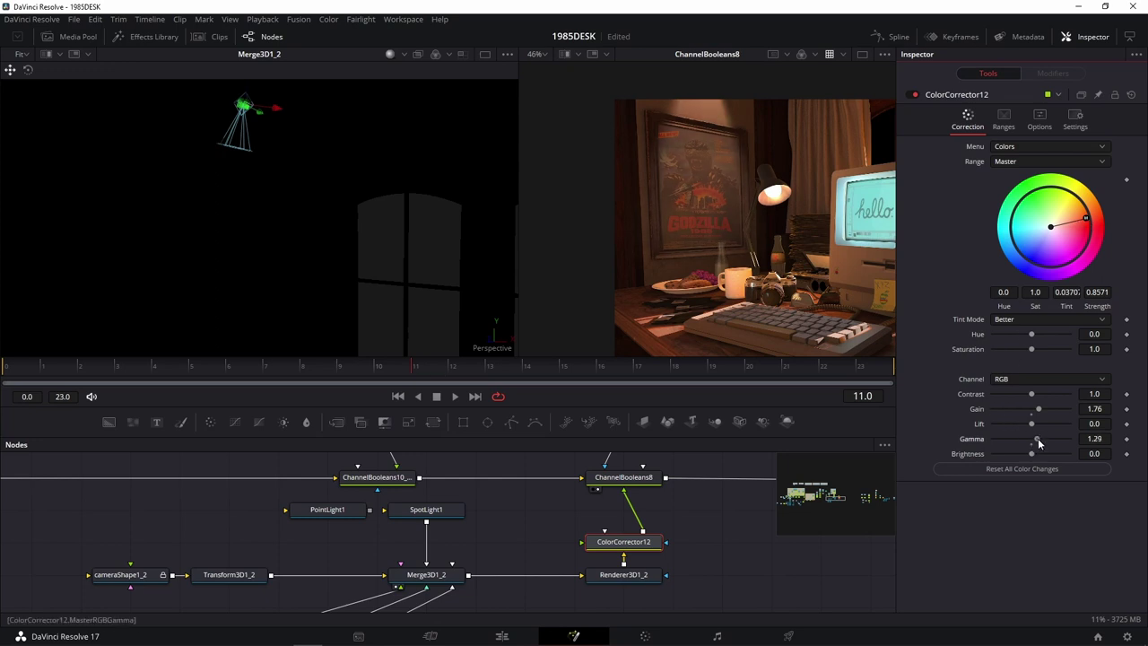
{"action": "left_click_drag", "start_coordinate": [1030, 453], "coordinate": [1032, 454]}
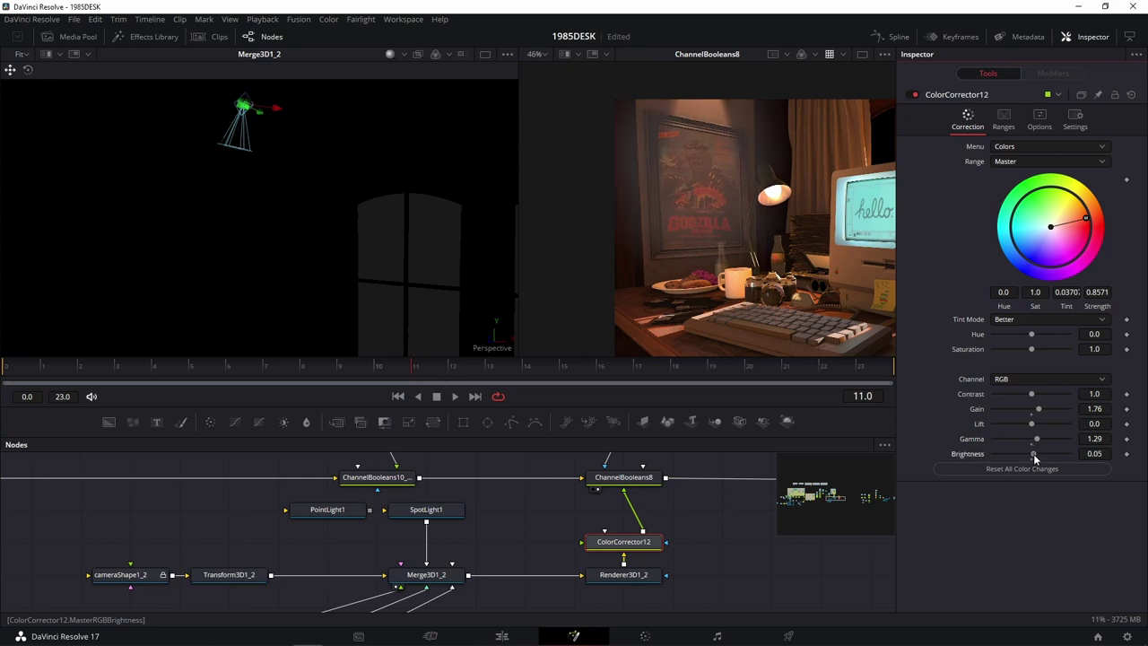
{"action": "double_click", "coordinate": [1032, 454]}
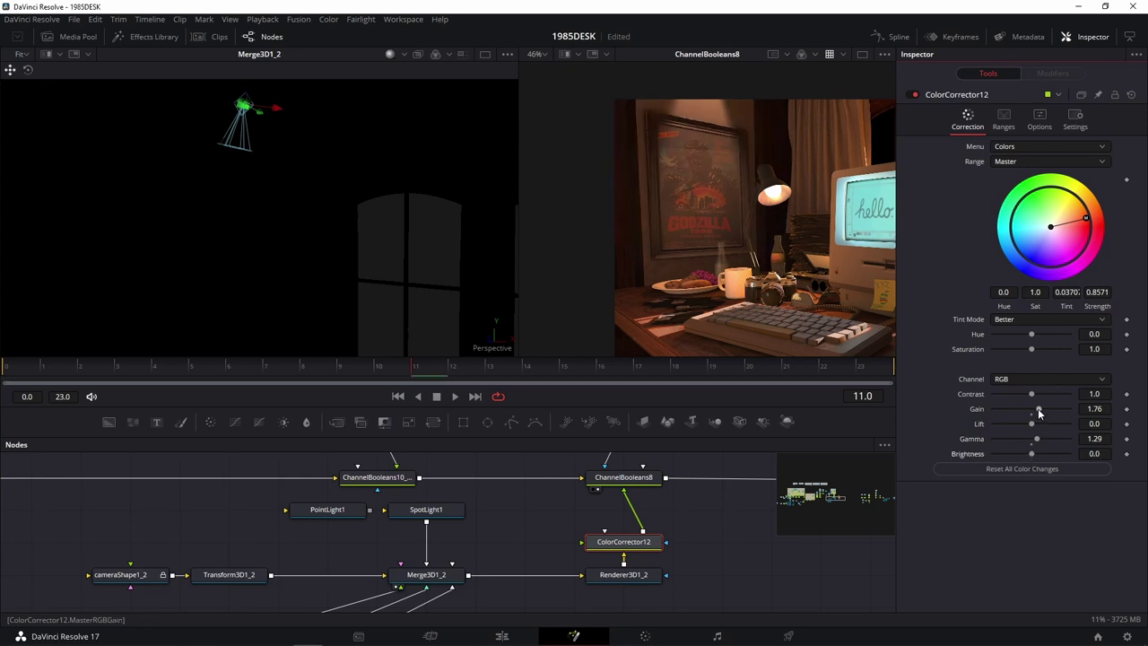
{"action": "left_click_drag", "start_coordinate": [1038, 412], "coordinate": [1044, 414]}
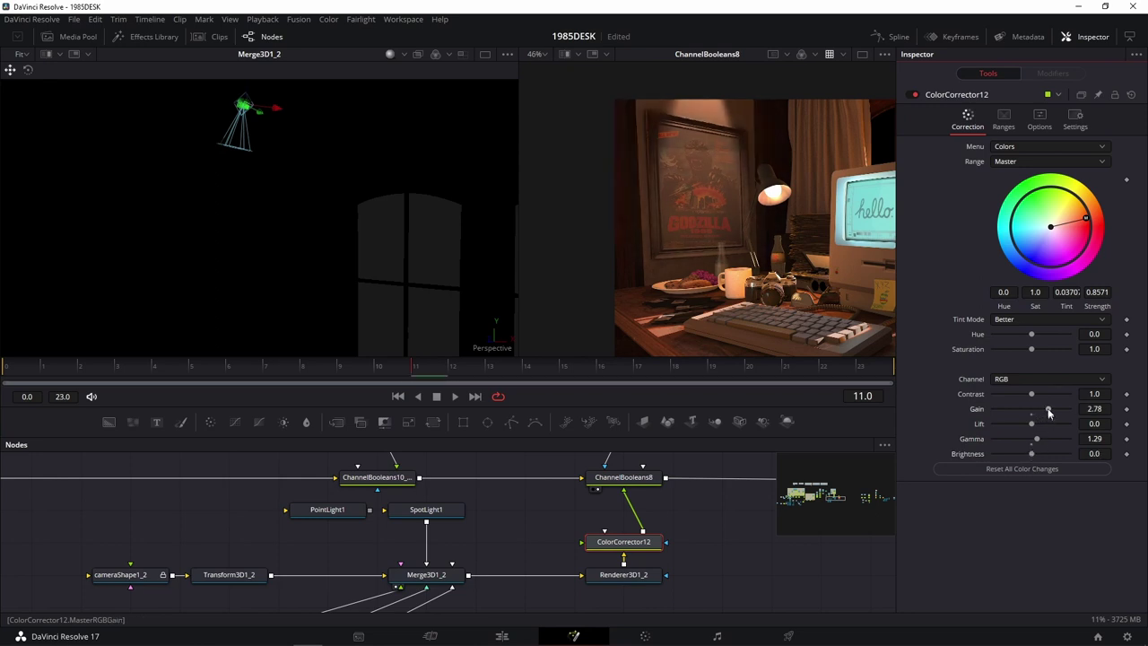
{"action": "left_click_drag", "start_coordinate": [1085, 218], "coordinate": [1087, 220]}
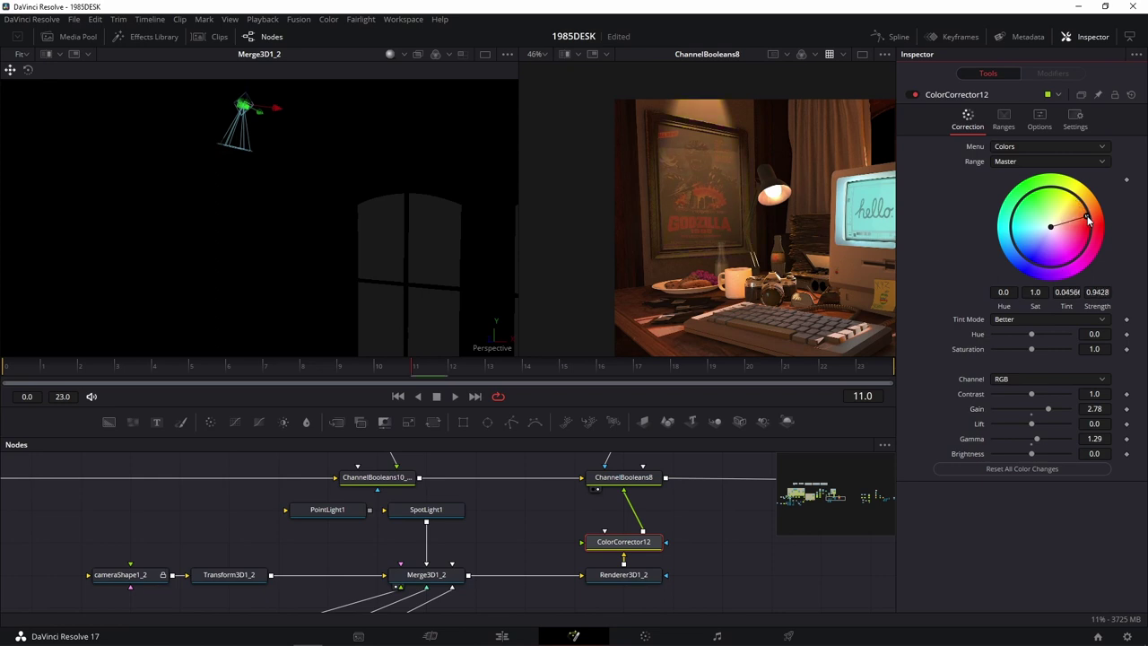
{"action": "left_click", "coordinate": [623, 477]}
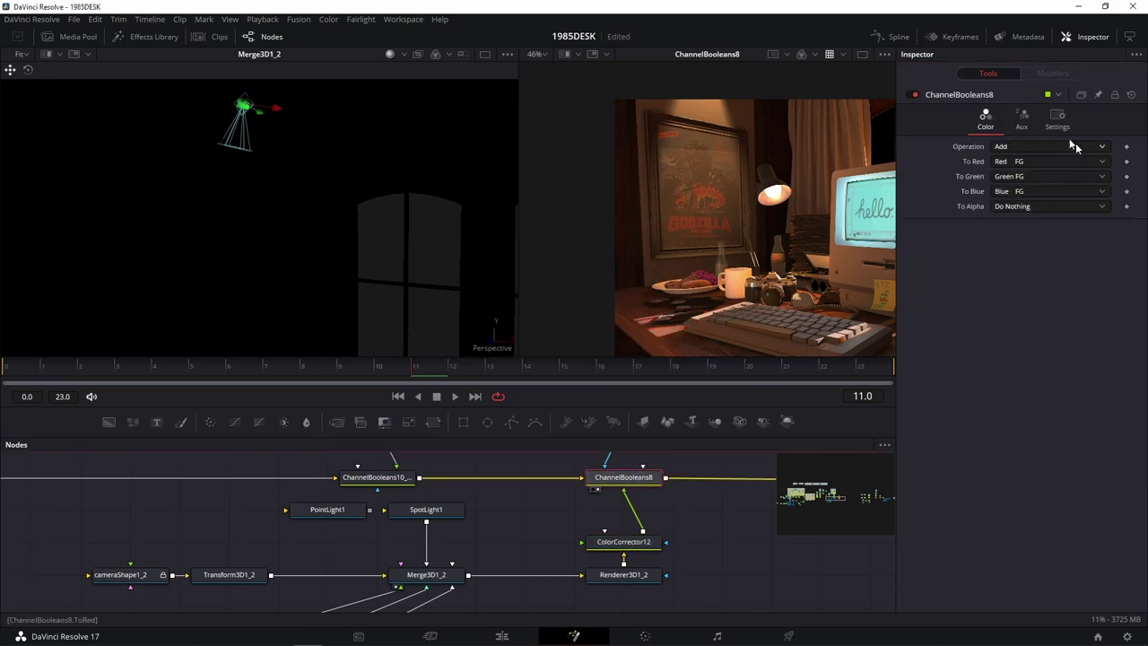
Step: Set ChannelBooleans8's Blend to about 0.4
{"action": "left_click", "coordinate": [1057, 118]}
{"action": "left_click_drag", "start_coordinate": [1014, 161], "coordinate": [1071, 169]}
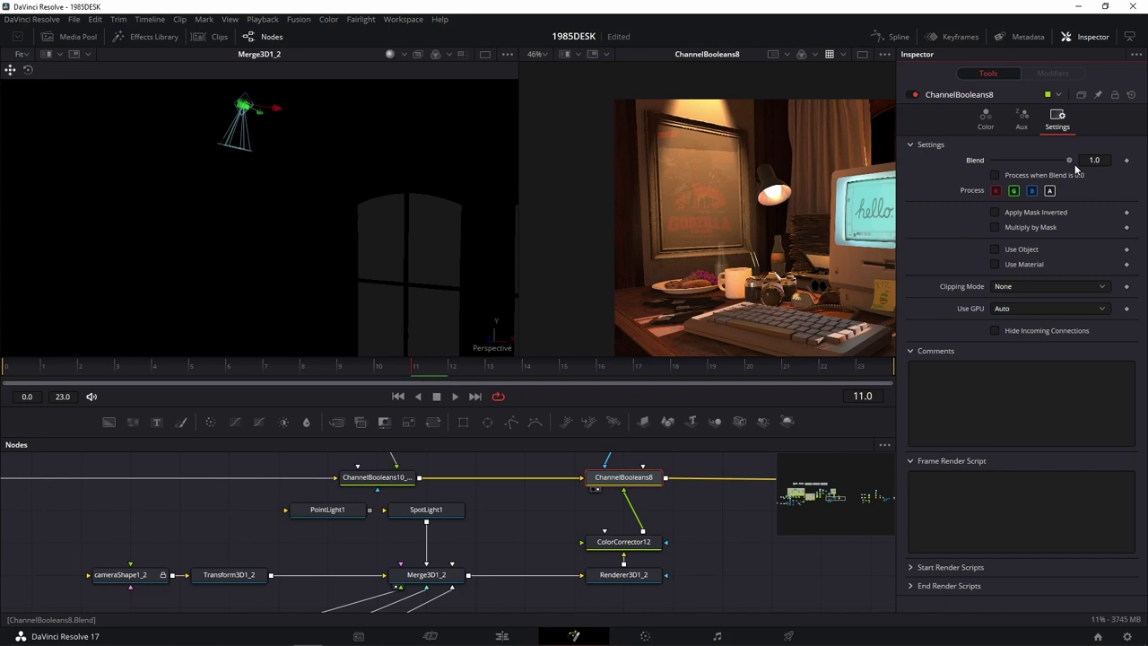
{"action": "mouse_move", "coordinate": [1075, 169]}
{"action": "left_mouse_down"}
{"action": "mouse_move", "coordinate": [1029, 170]}
{"action": "mouse_move", "coordinate": [1080, 166]}
{"action": "left_mouse_up"}
Step: Darken ColorCorrector12 to Gain 0.59, Gamma 1.19, and place it between ChannelBooleans8 and Renderer3D1_2
{"action": "left_click", "coordinate": [643, 543]}
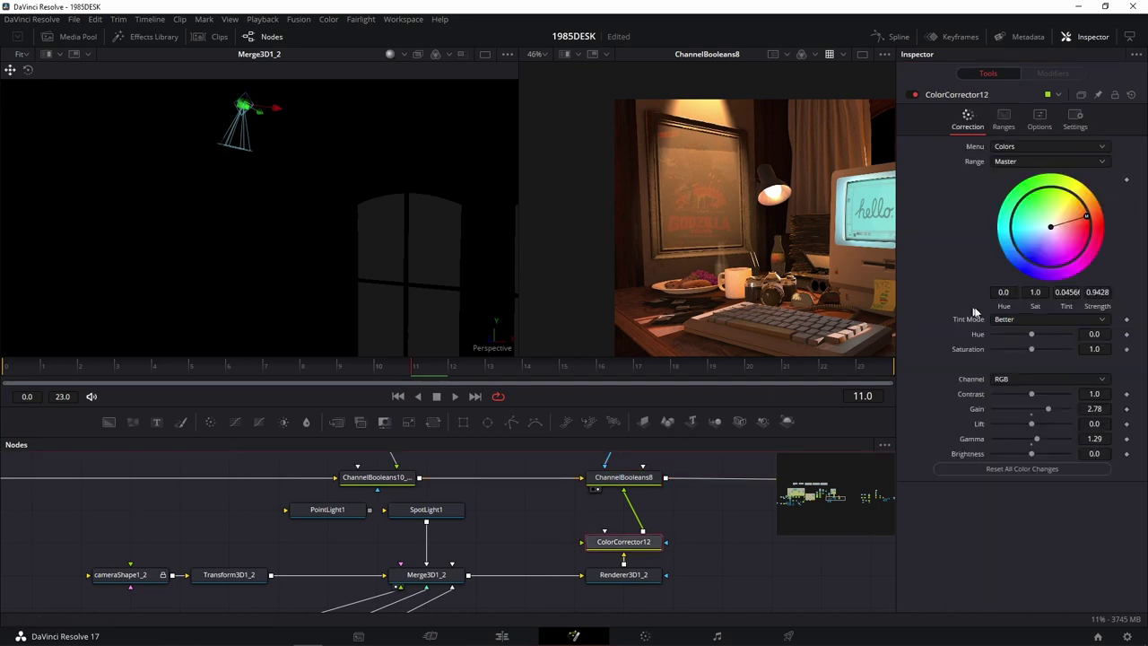
{"action": "left_click_drag", "start_coordinate": [1036, 414], "coordinate": [1027, 410]}
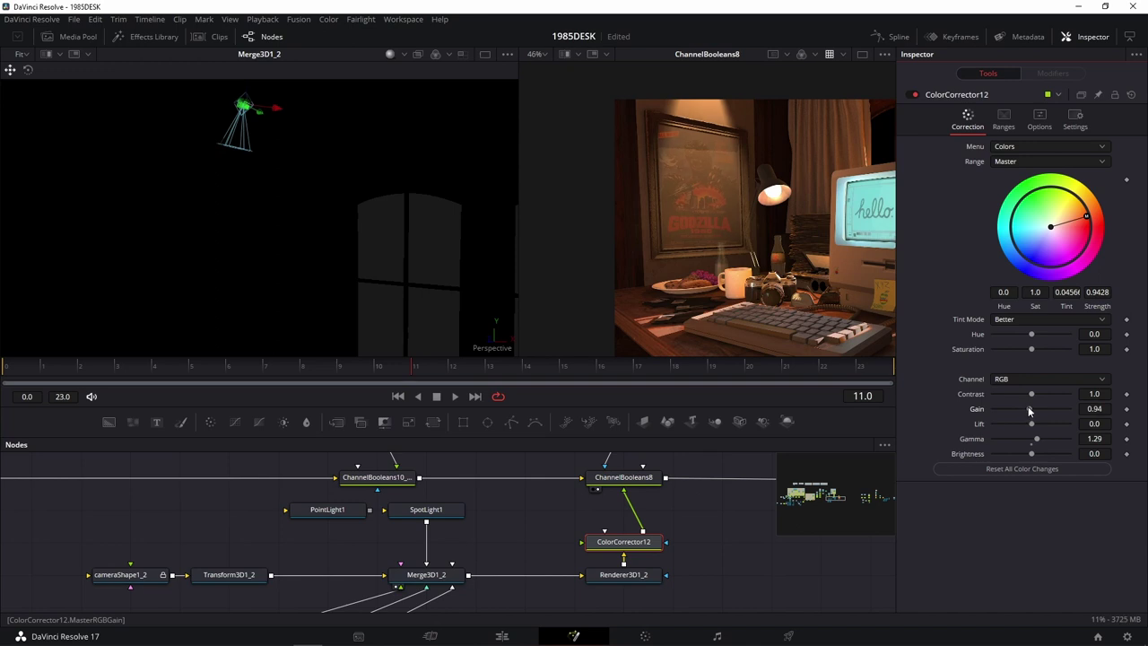
{"action": "left_click_drag", "start_coordinate": [1037, 439], "coordinate": [1034, 443]}
{"action": "left_click", "coordinate": [1075, 119]}
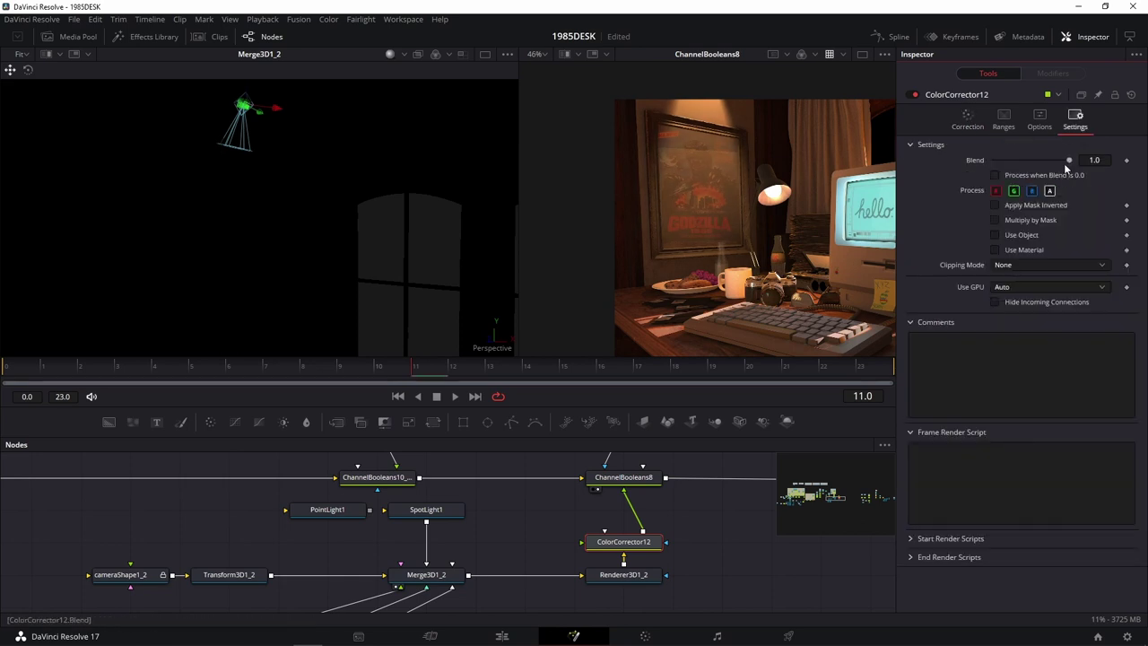
{"action": "mouse_move", "coordinate": [1066, 167]}
{"action": "left_mouse_down"}
{"action": "mouse_move", "coordinate": [1056, 162]}
{"action": "mouse_move", "coordinate": [1090, 160]}
{"action": "left_mouse_up"}
{"action": "left_click", "coordinate": [967, 119]}
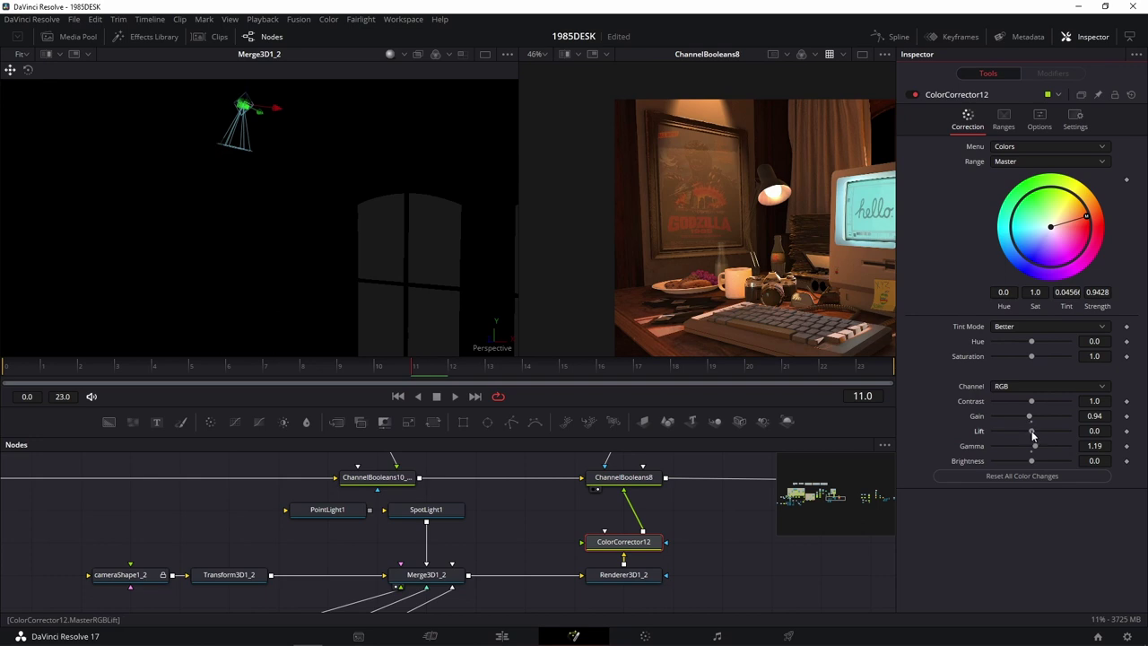
{"action": "left_click_drag", "start_coordinate": [1033, 434], "coordinate": [1019, 422]}
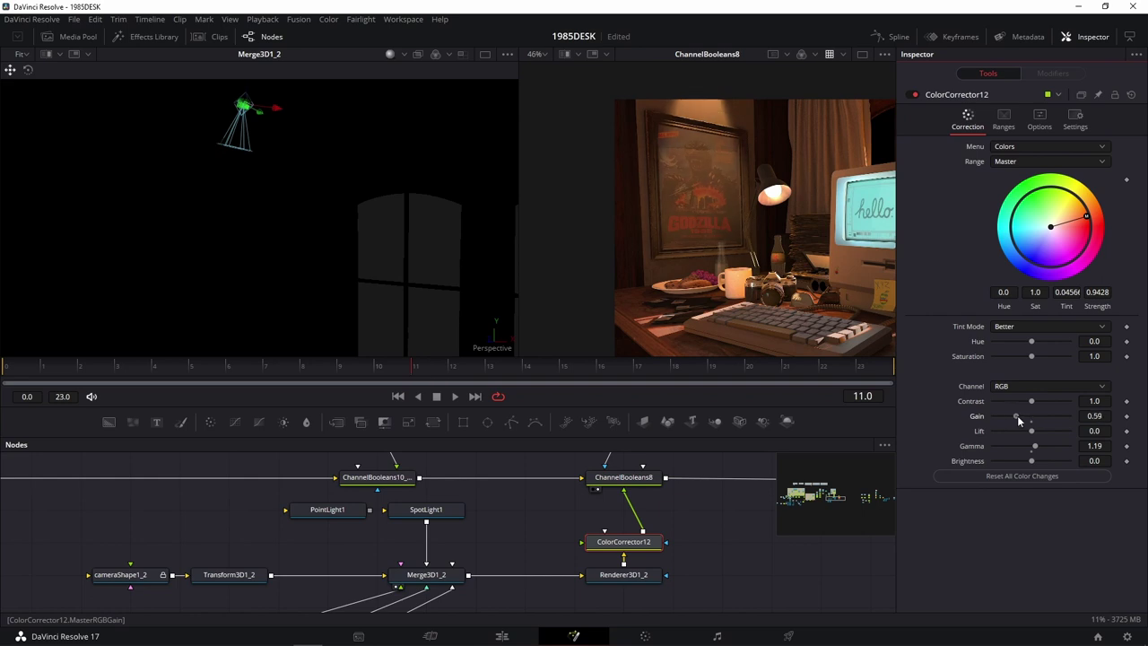
{"action": "mouse_move", "coordinate": [551, 542]}
{"action": "left_mouse_down"}
{"action": "mouse_move", "coordinate": [730, 514]}
{"action": "mouse_move", "coordinate": [567, 526]}
{"action": "left_mouse_up"}
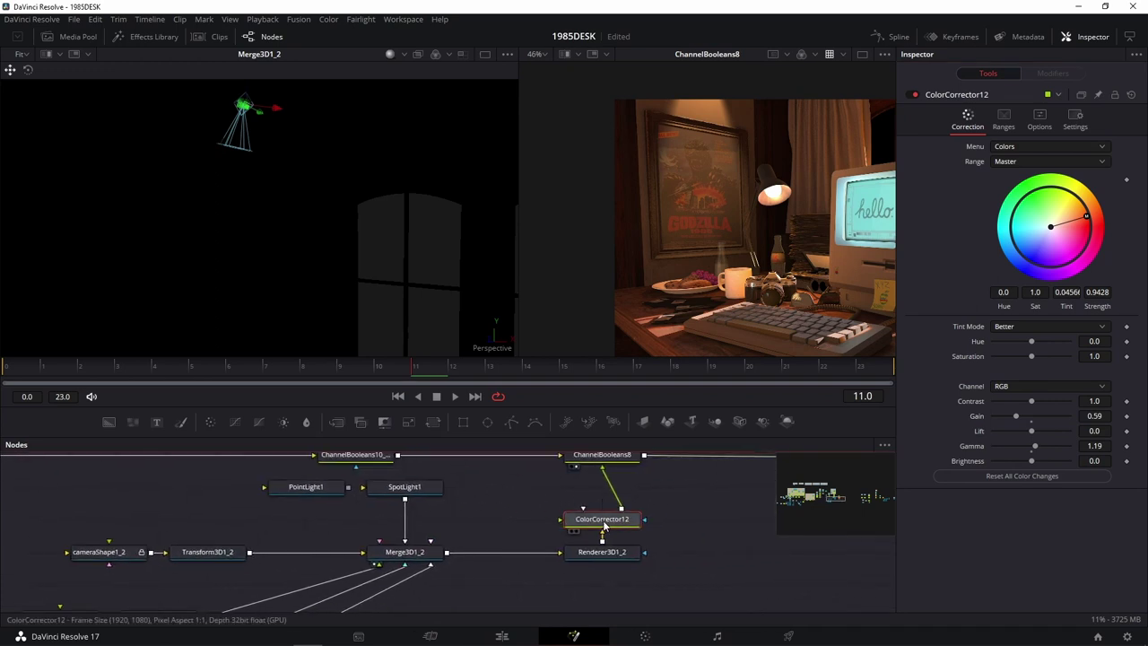
{"action": "mouse_move", "coordinate": [604, 525]}
{"action": "left_mouse_down"}
{"action": "mouse_move", "coordinate": [603, 493]}
{"action": "mouse_move", "coordinate": [627, 521]}
{"action": "left_mouse_up"}
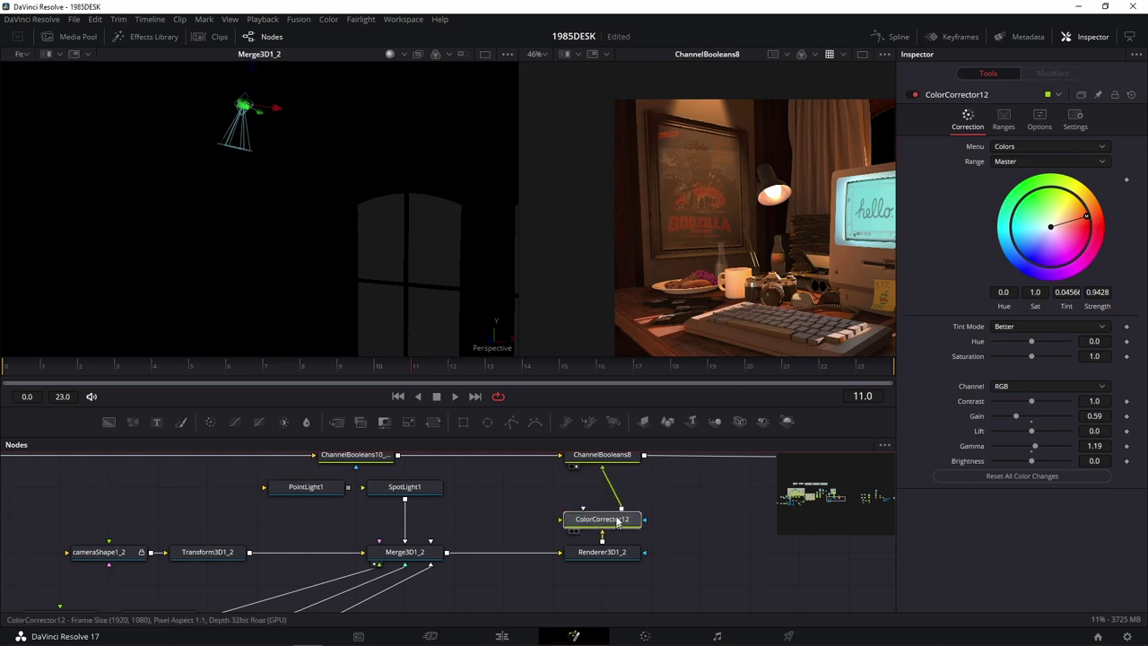
{"action": "scroll", "coordinate": [672, 478], "scroll_direction": "down", "scroll_amount": 1}
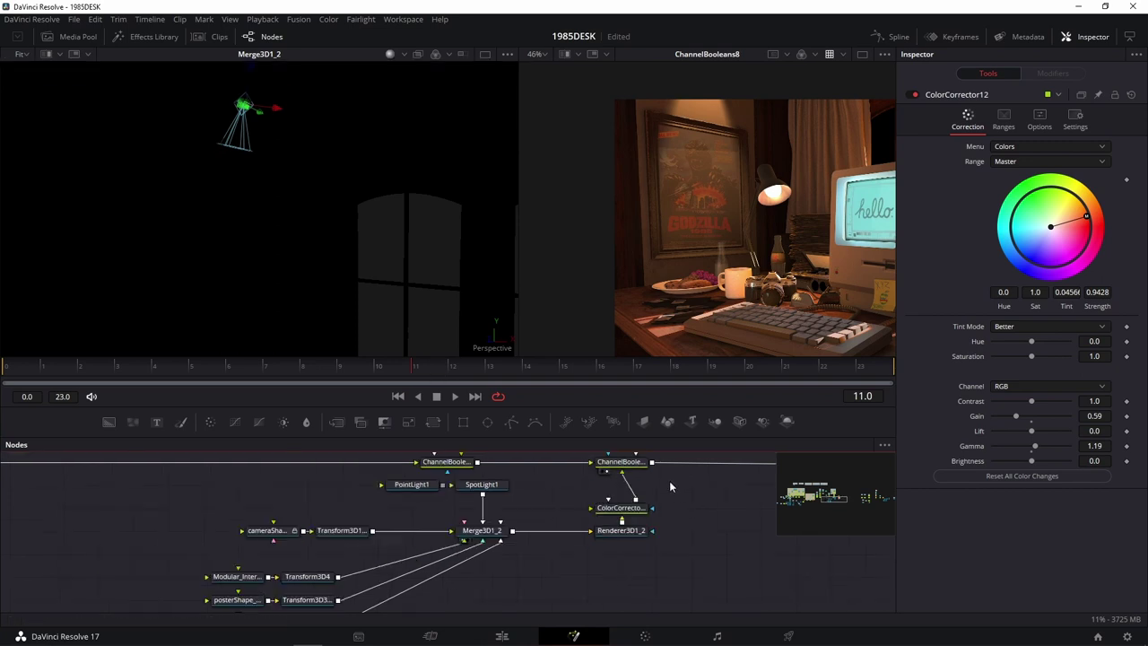
{"action": "mouse_move", "coordinate": [674, 480]}
{"action": "left_mouse_down"}
{"action": "mouse_move", "coordinate": [198, 639]}
{"action": "mouse_move", "coordinate": [168, 582]}
{"action": "left_mouse_up"}
{"action": "scroll", "coordinate": [623, 556], "scroll_direction": "up", "scroll_amount": 1}
{"action": "left_click", "coordinate": [633, 526]}
{"action": "scroll", "coordinate": [633, 530], "scroll_direction": "up", "scroll_amount": 1}
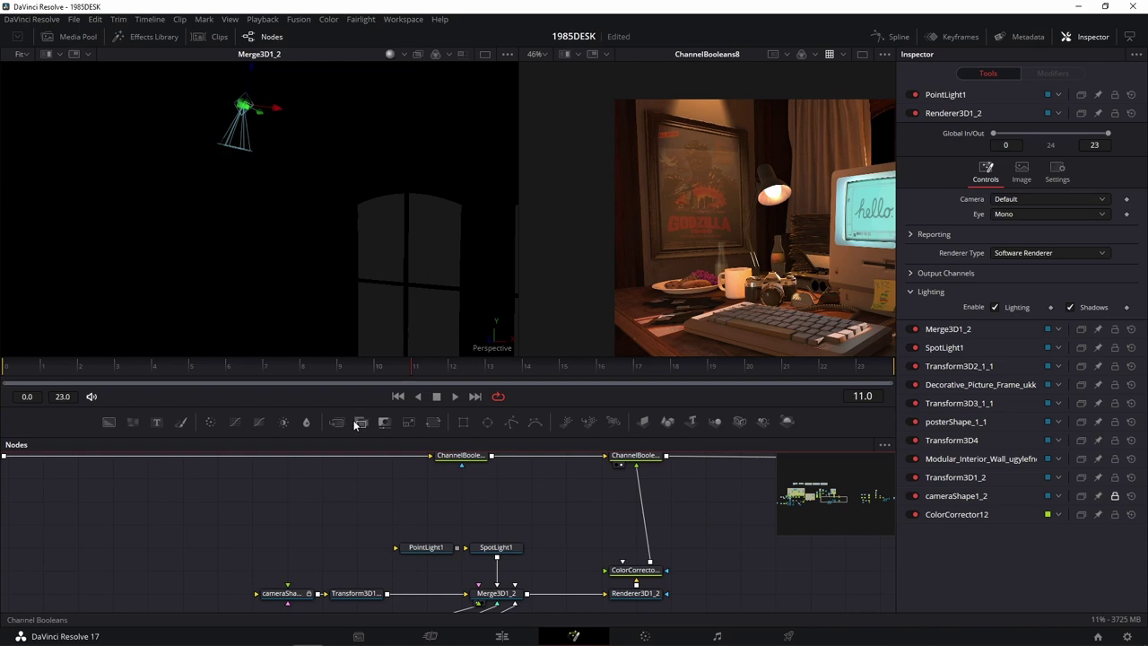
{"action": "left_click_drag", "start_coordinate": [305, 421], "coordinate": [655, 516]}
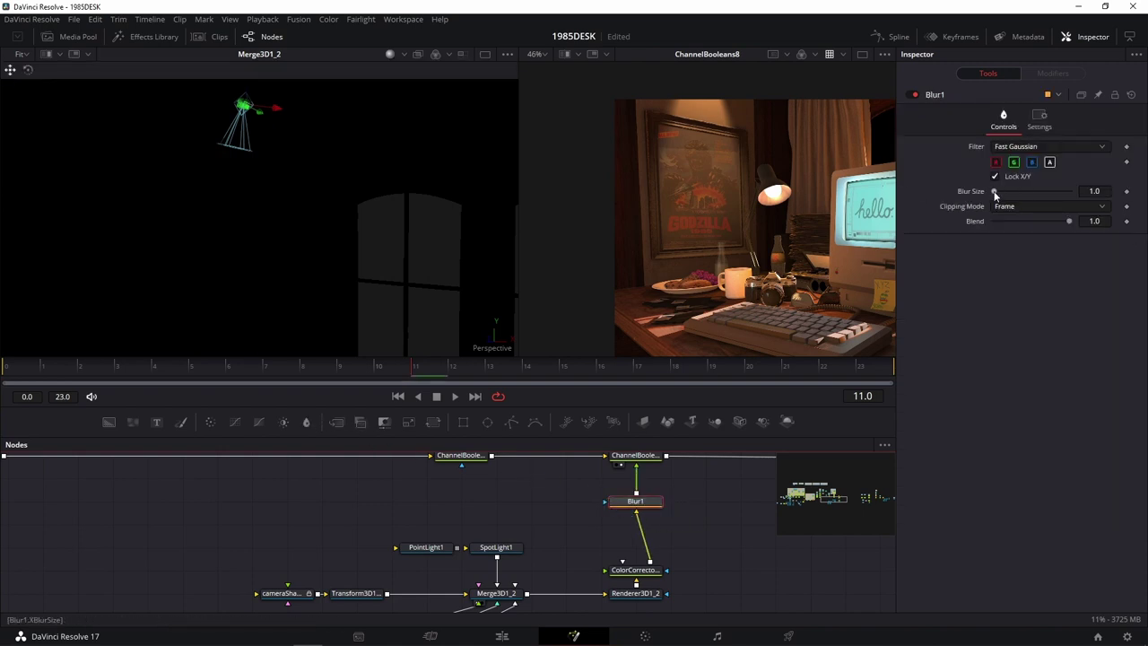
{"action": "left_click_drag", "start_coordinate": [993, 195], "coordinate": [985, 196]}
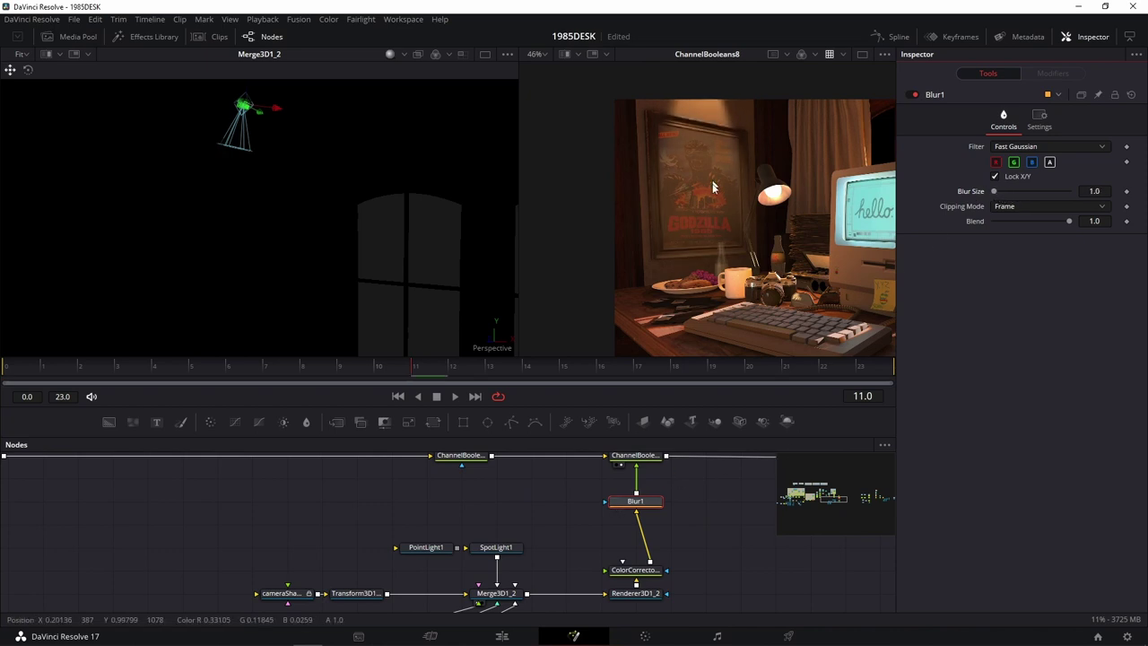
{"action": "scroll", "coordinate": [687, 182], "scroll_direction": "up", "scroll_amount": 2}
{"action": "scroll", "coordinate": [687, 183], "scroll_direction": "down", "scroll_amount": 1}
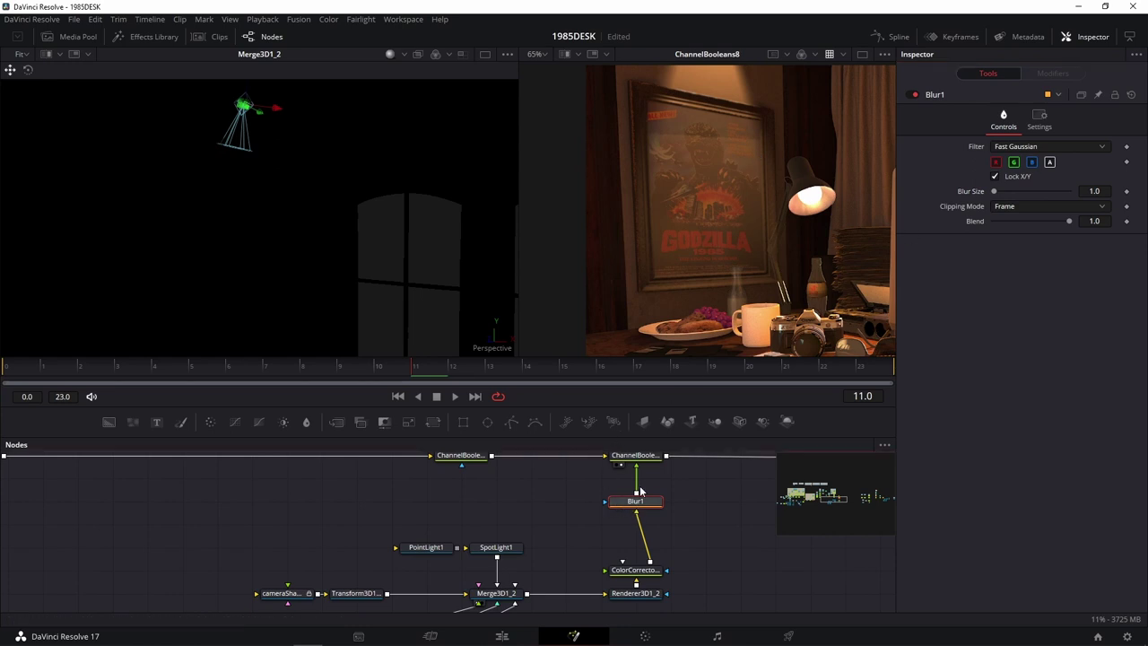
{"action": "key", "text": "Delete"}
{"action": "scroll", "coordinate": [520, 532], "scroll_direction": "down", "scroll_amount": 2}
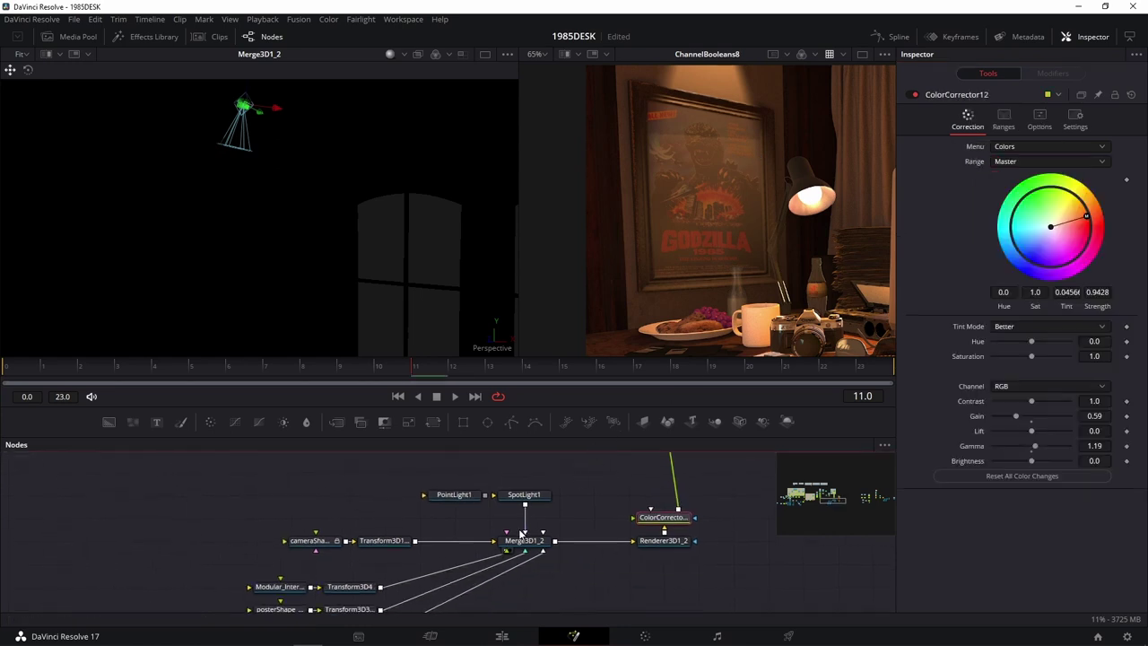
Step: Compare SpotLight1 with and without shadows, leaving Enable Shadows off
{"action": "left_click", "coordinate": [523, 495]}
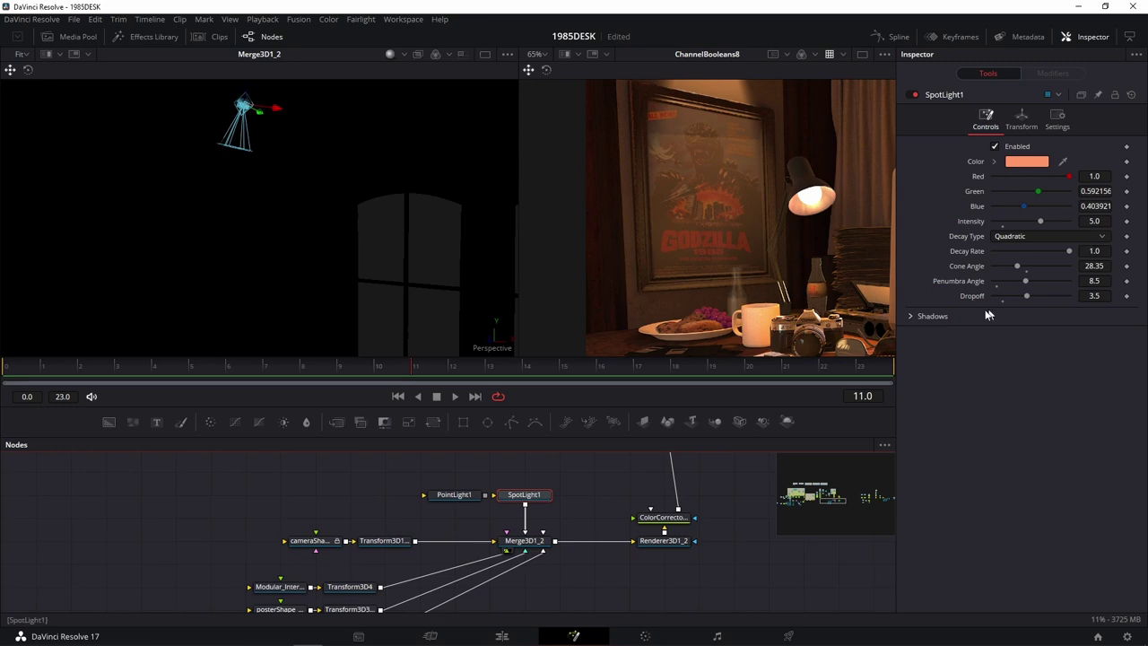
{"action": "left_click", "coordinate": [911, 316]}
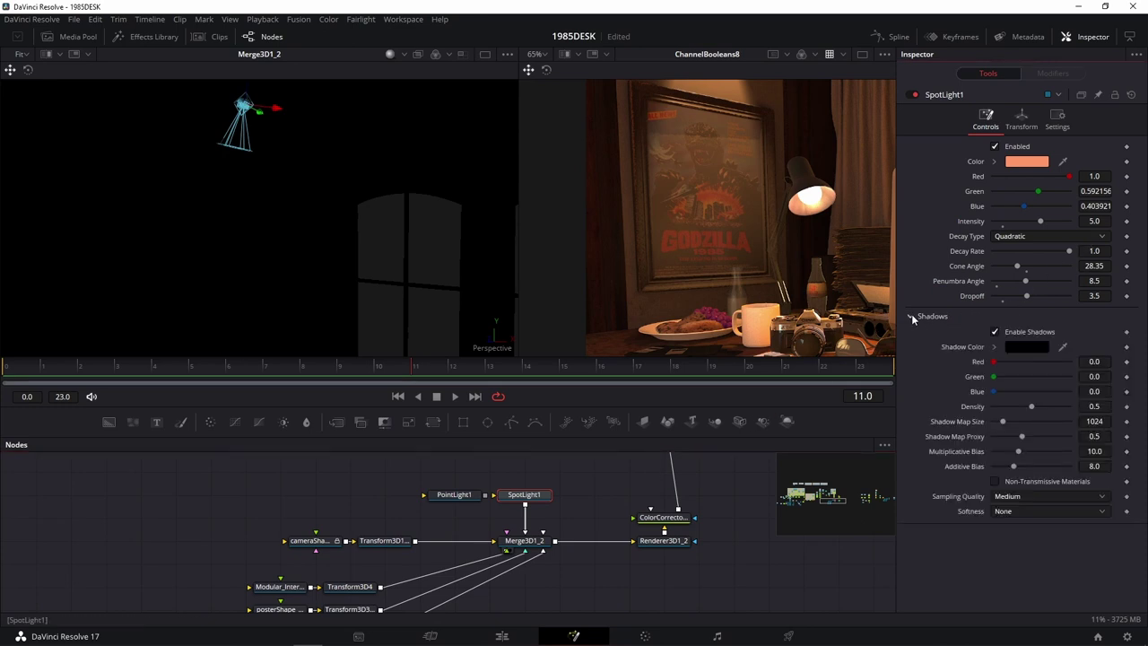
{"action": "left_click", "coordinate": [993, 333]}
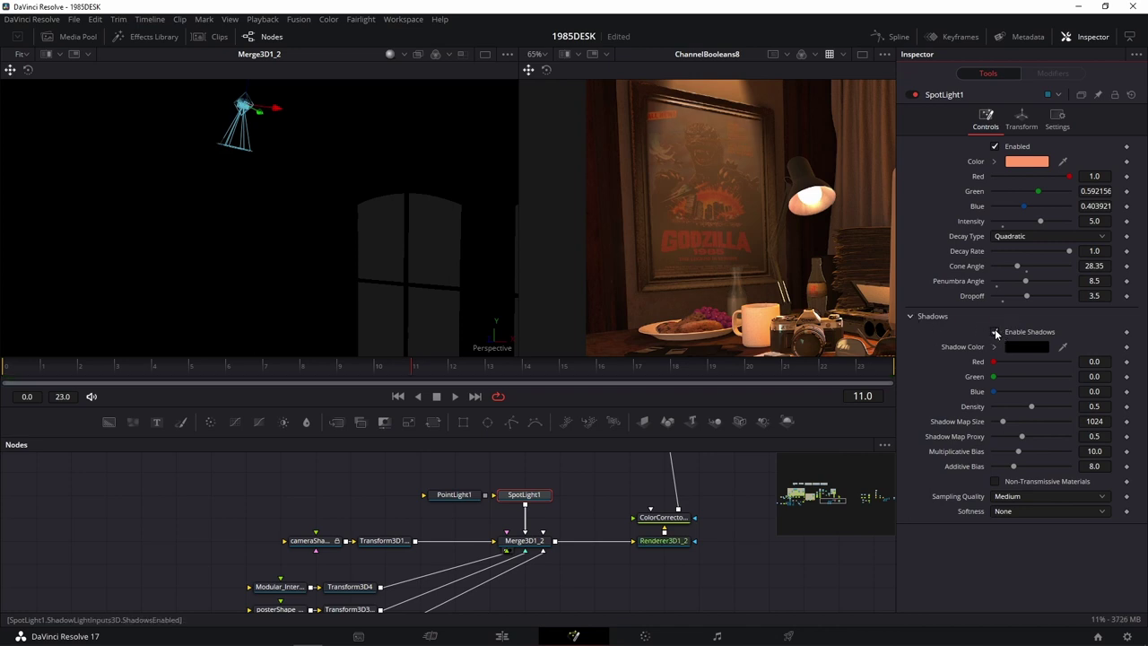
{"action": "left_click", "coordinate": [994, 331]}
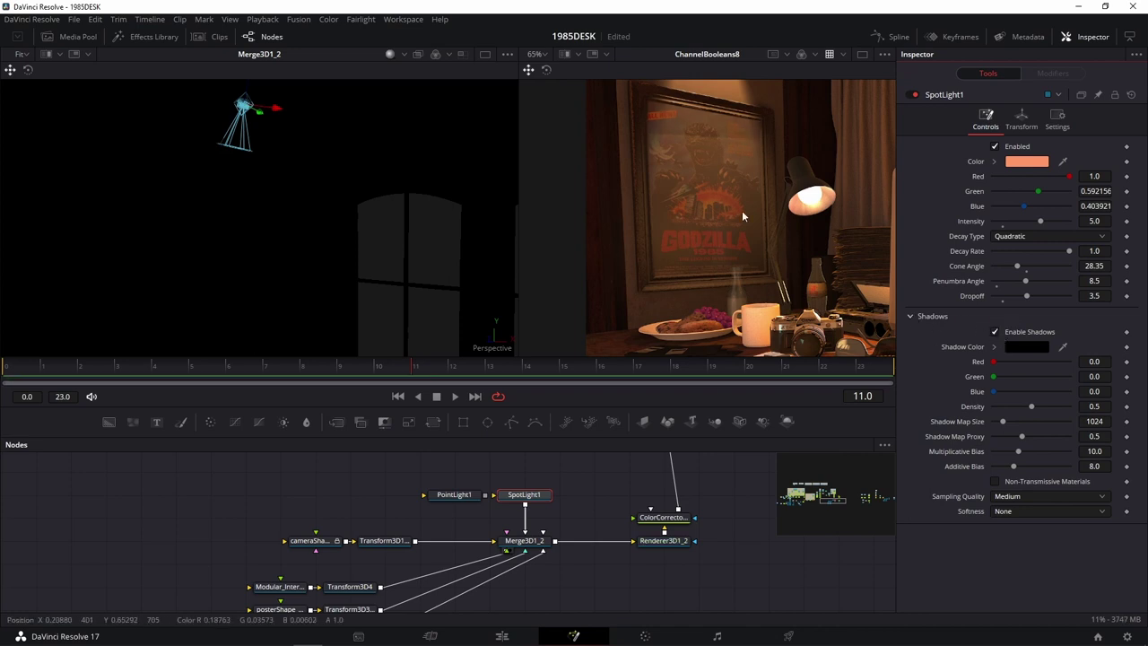
{"action": "left_click", "coordinate": [995, 331]}
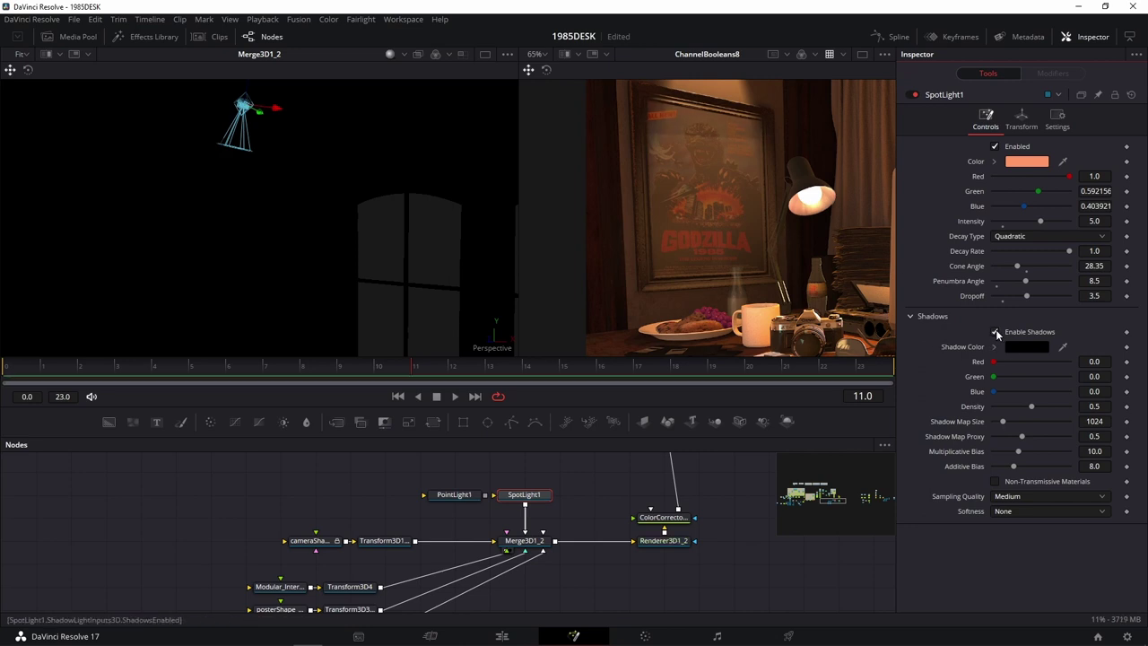
{"action": "scroll", "coordinate": [743, 203], "scroll_direction": "down", "scroll_amount": 2}
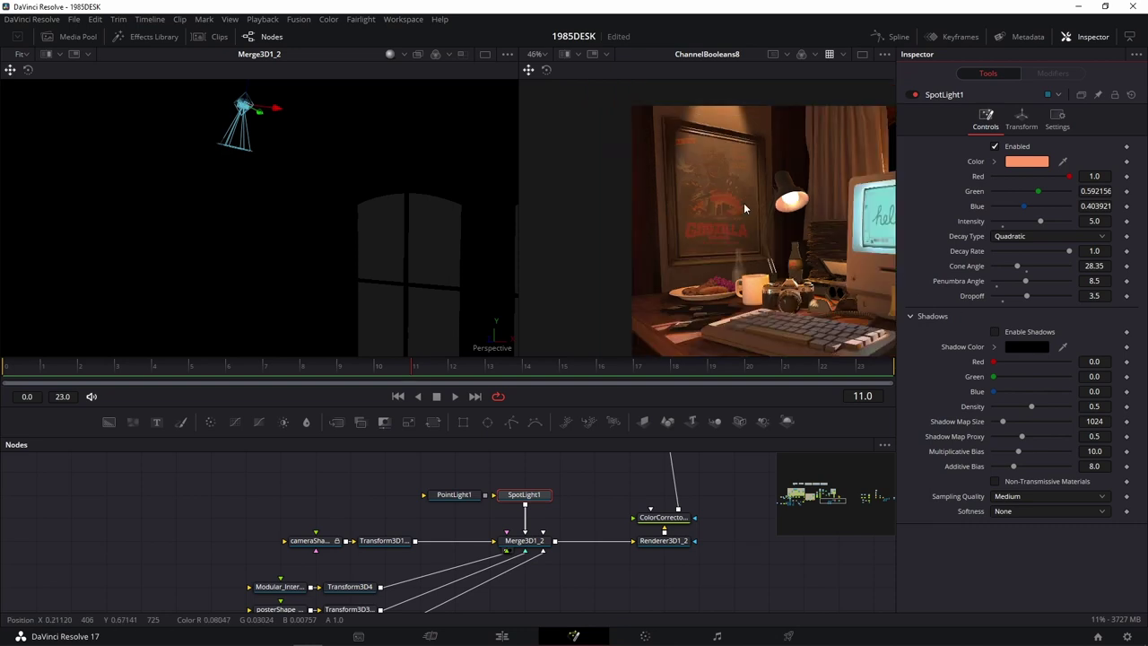
{"action": "left_click", "coordinate": [993, 332]}
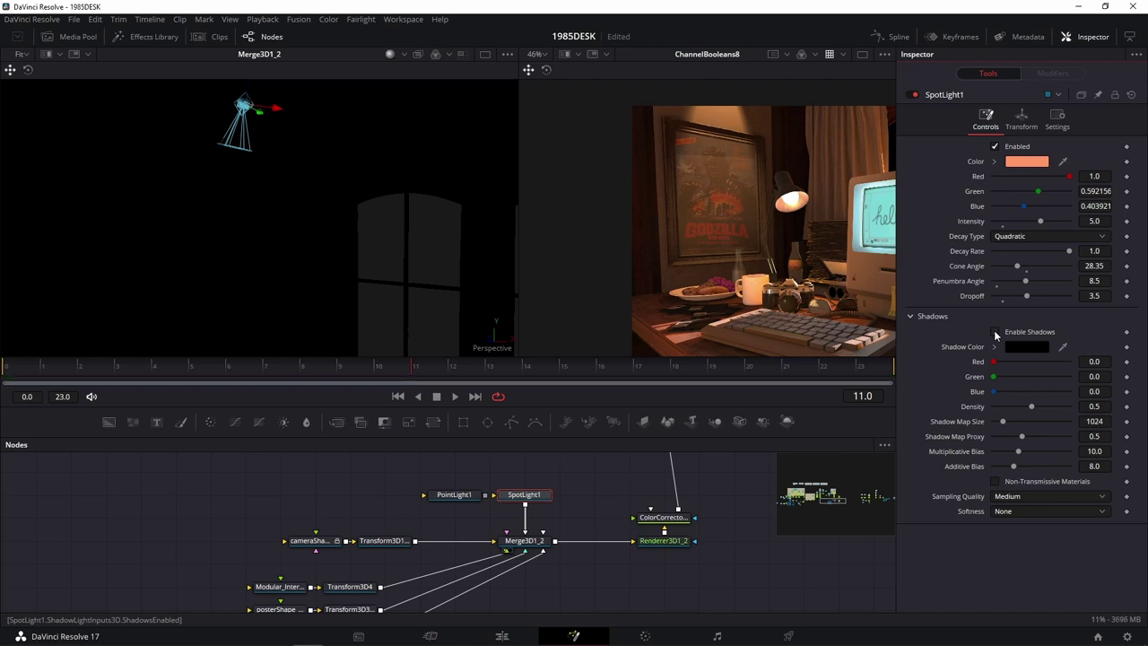
{"action": "left_click", "coordinate": [994, 331]}
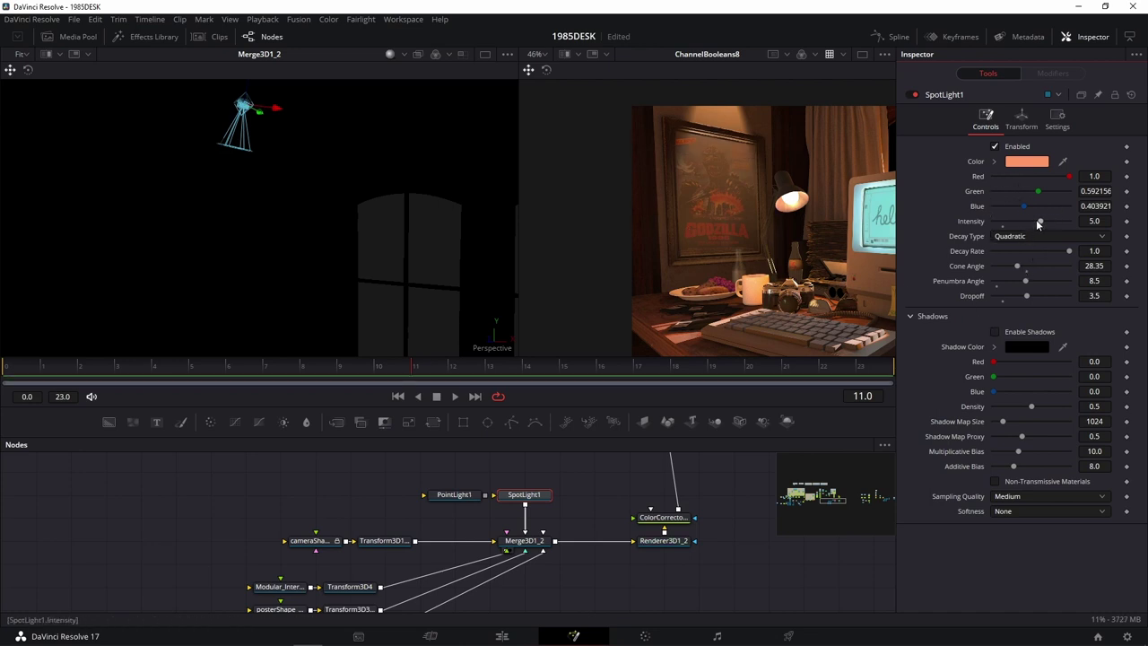
Step: Set SpotLight1's Intensity to 3.276 and Cone Angle to 21.97, viewing Renderer3D1_2
{"action": "left_click_drag", "start_coordinate": [1038, 222], "coordinate": [1024, 222]}
{"action": "mouse_move", "coordinate": [1017, 267]}
{"action": "left_mouse_down"}
{"action": "mouse_move", "coordinate": [1000, 269]}
{"action": "mouse_move", "coordinate": [1019, 267]}
{"action": "left_mouse_up"}
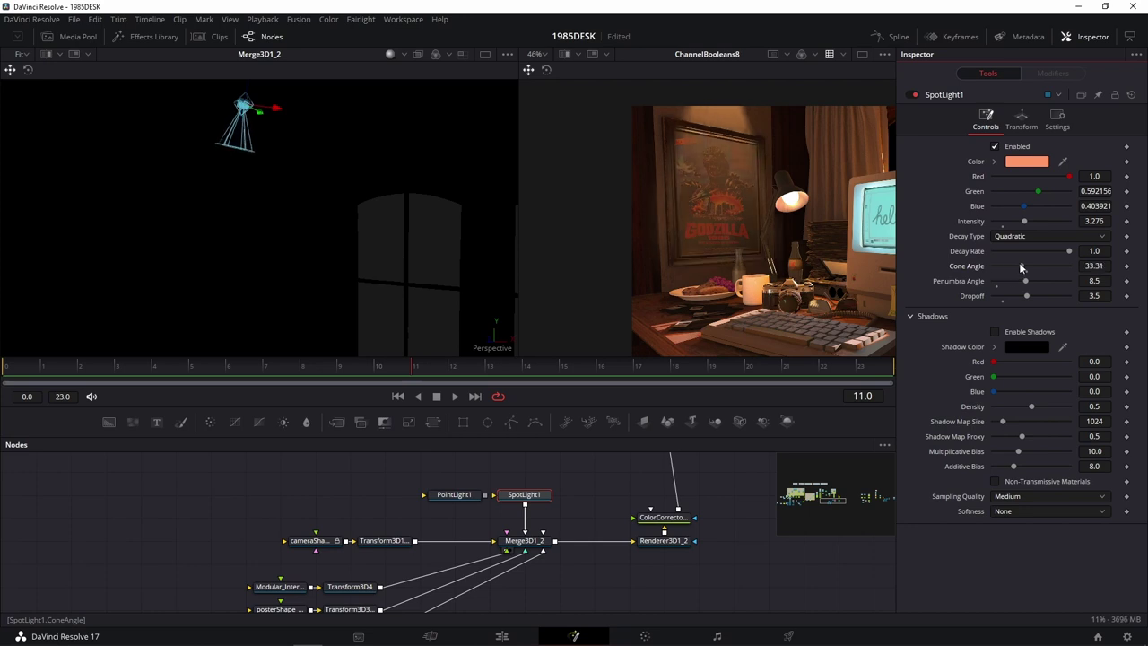
{"action": "left_click_drag", "start_coordinate": [1018, 262], "coordinate": [1010, 266]}
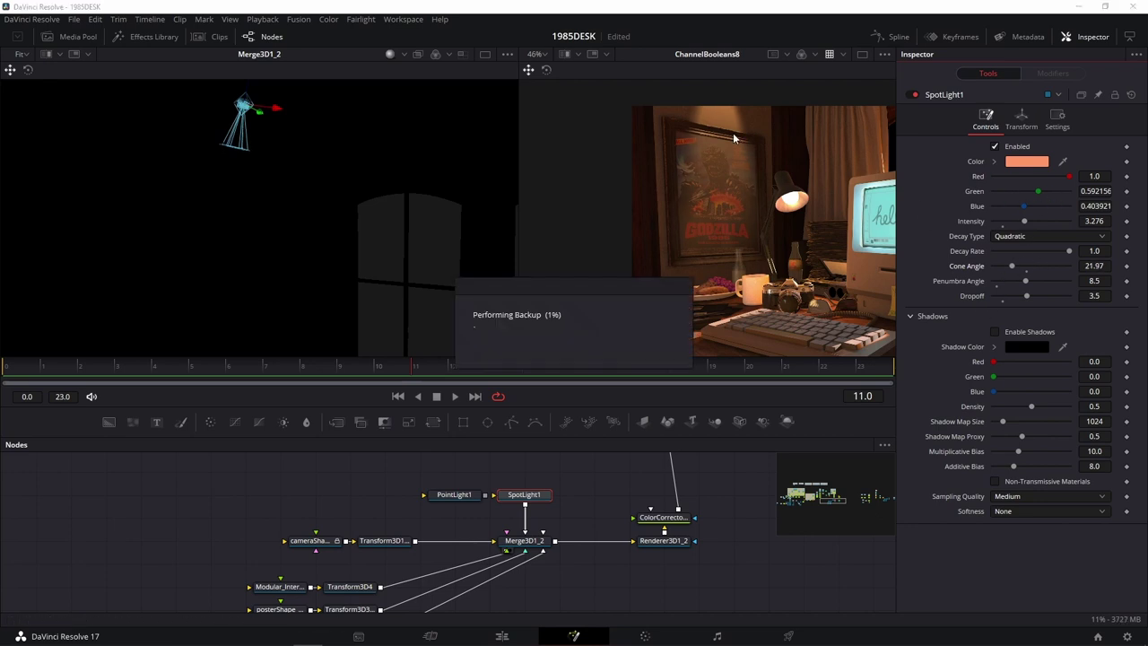
{"action": "scroll", "coordinate": [764, 147], "scroll_direction": "up", "scroll_amount": 2}
{"action": "scroll", "coordinate": [746, 151], "scroll_direction": "up", "scroll_amount": 2}
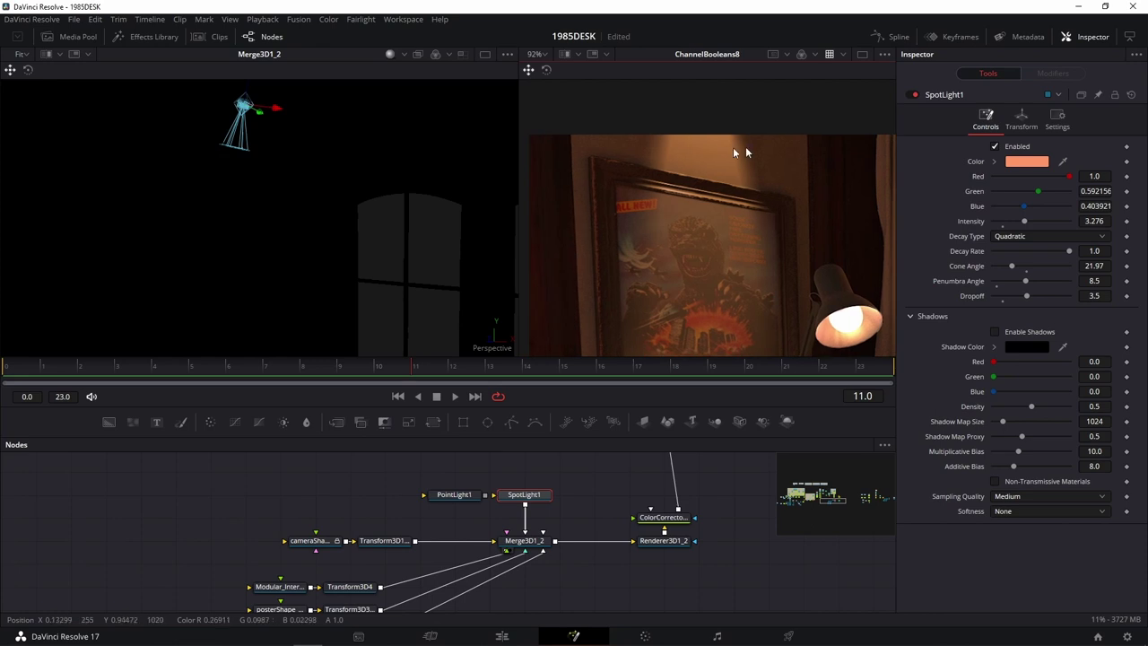
{"action": "scroll", "coordinate": [689, 160], "scroll_direction": "up", "scroll_amount": 2}
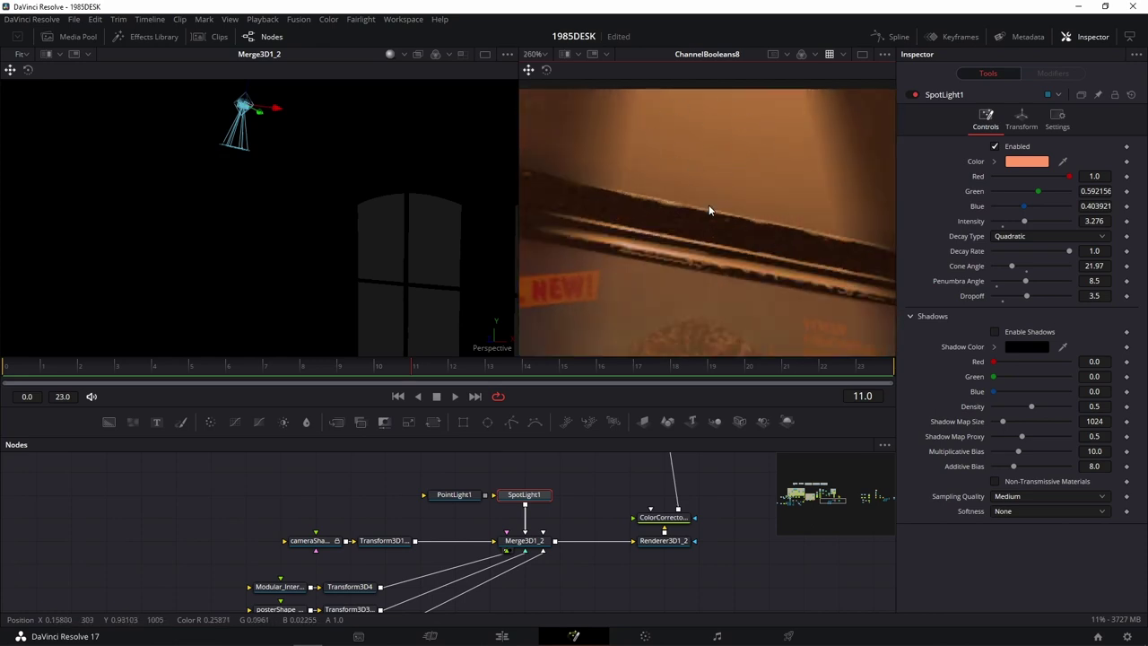
{"action": "scroll", "coordinate": [709, 204], "scroll_direction": "down", "scroll_amount": 4}
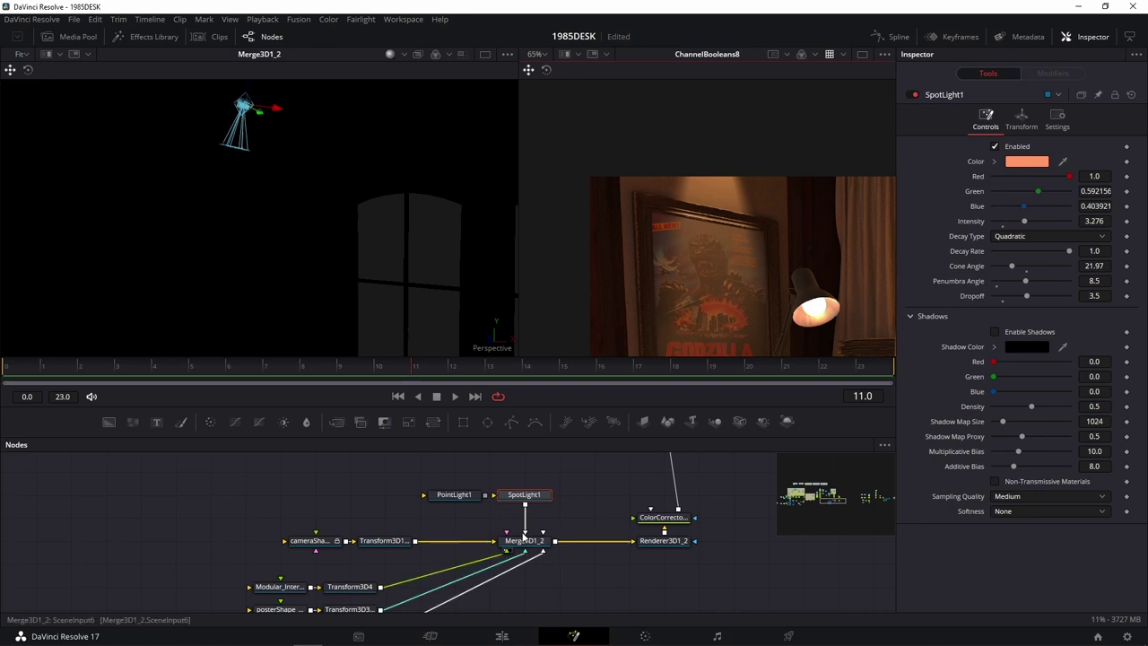
{"action": "left_click", "coordinate": [648, 548]}
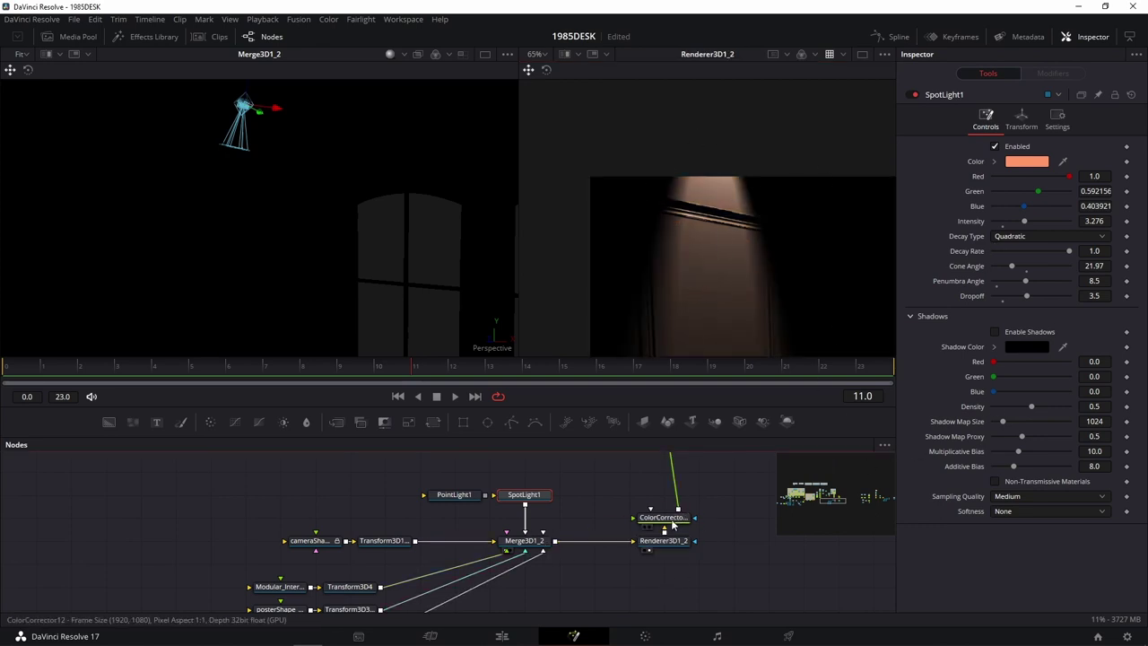
Step: Review ColorCorrector12 and ChannelBooleans8 outputs and lower ChannelBooleans8's Blend
{"action": "left_click_drag", "start_coordinate": [668, 517], "coordinate": [728, 301]}
{"action": "left_click_drag", "start_coordinate": [714, 493], "coordinate": [670, 557]}
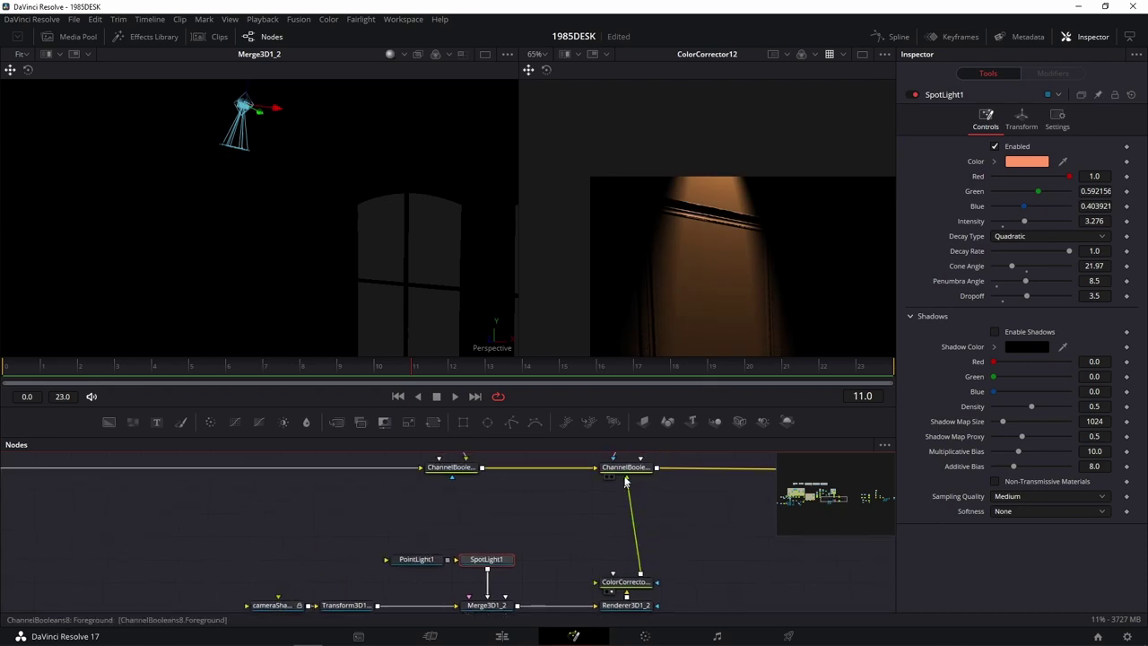
{"action": "left_click", "coordinate": [634, 476]}
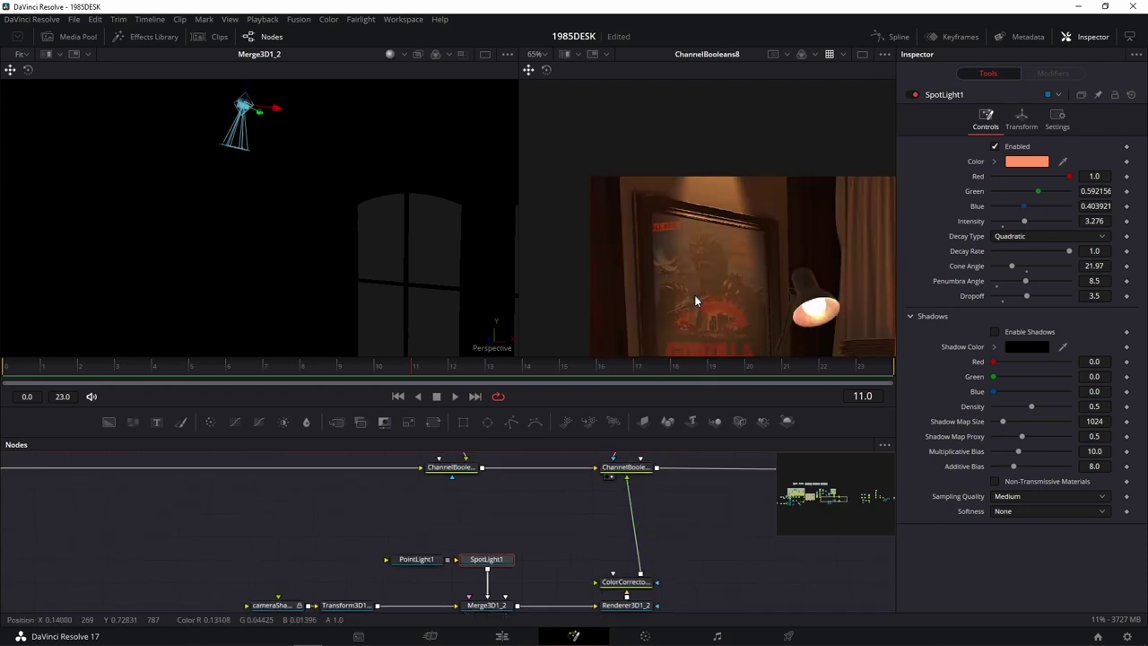
{"action": "left_click", "coordinate": [625, 582]}
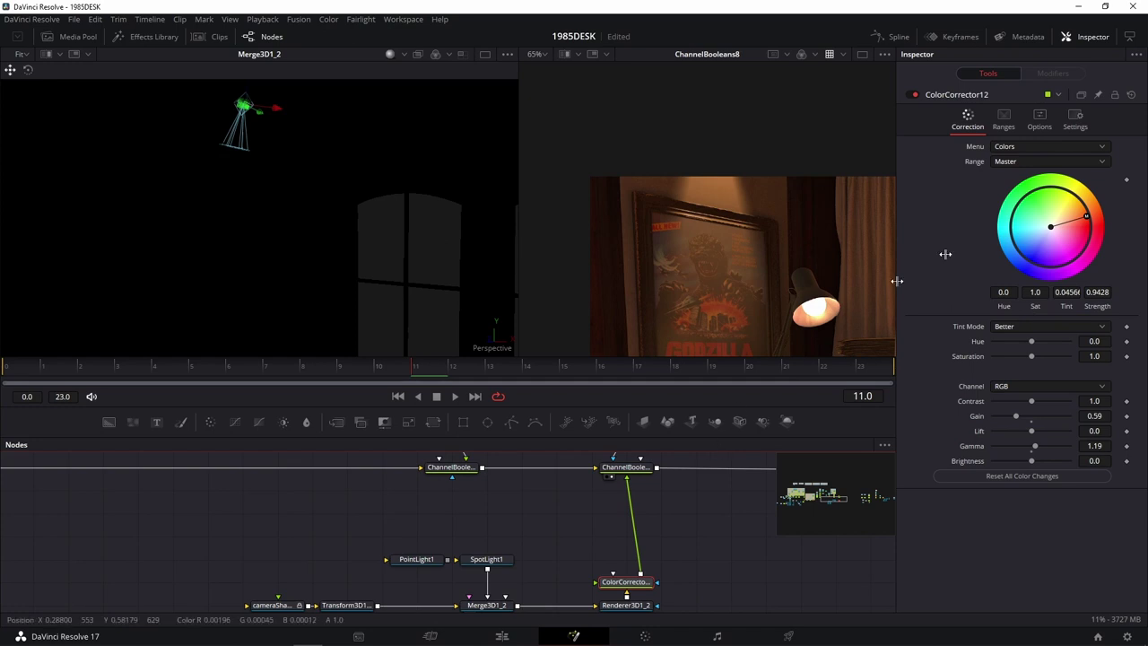
{"action": "left_click", "coordinate": [625, 468]}
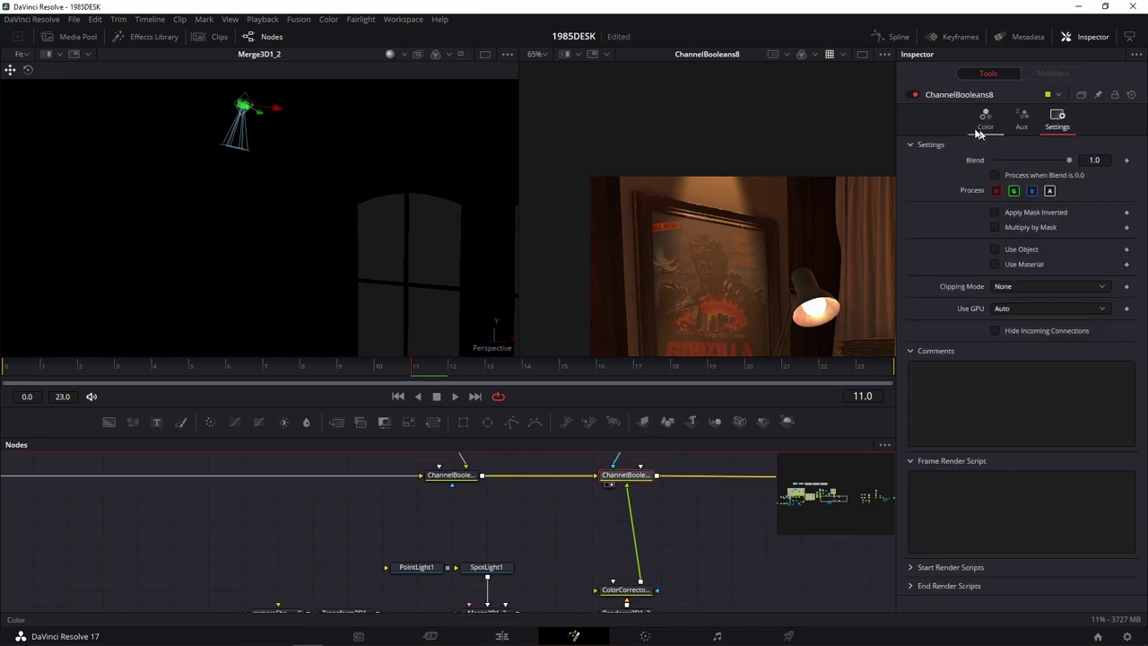
{"action": "left_click", "coordinate": [985, 118]}
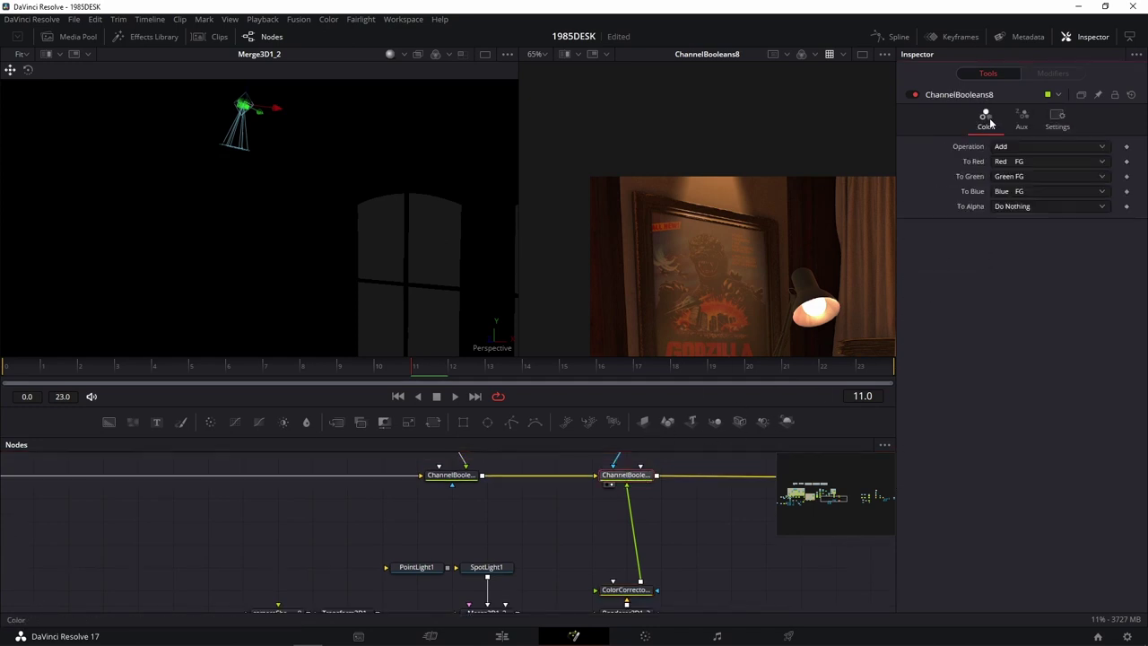
{"action": "left_click", "coordinate": [1022, 118]}
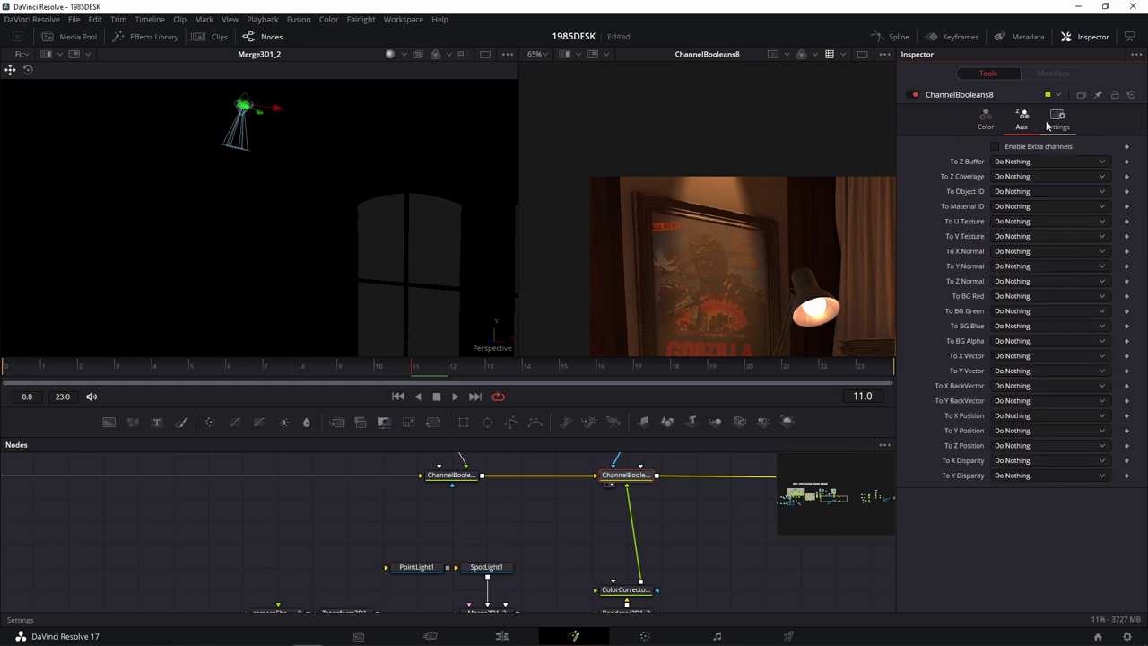
{"action": "left_click", "coordinate": [1056, 118]}
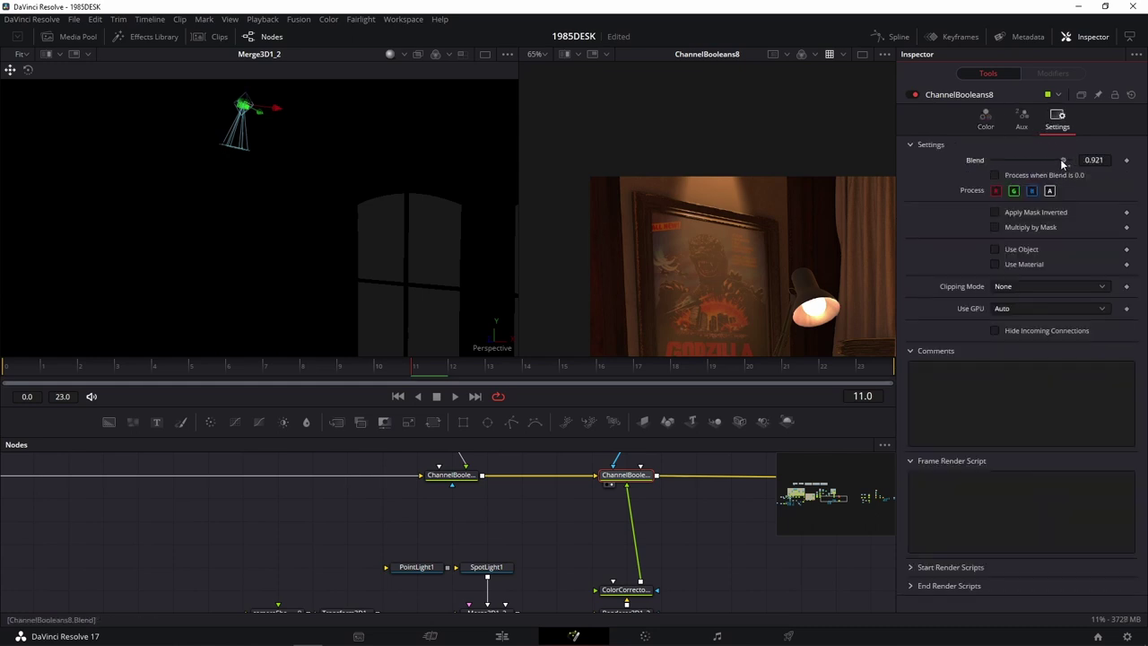
{"action": "left_click_drag", "start_coordinate": [1061, 163], "coordinate": [1032, 161]}
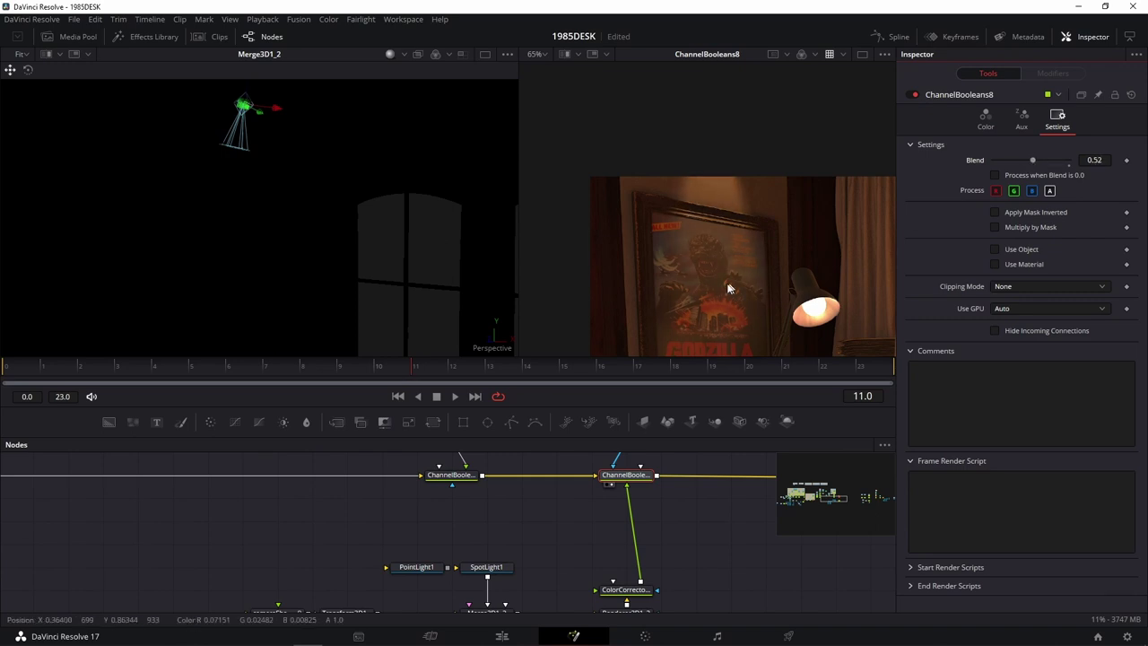
Step: Widen SpotLight1's Cone Angle to 29.76
{"action": "left_click", "coordinate": [486, 566]}
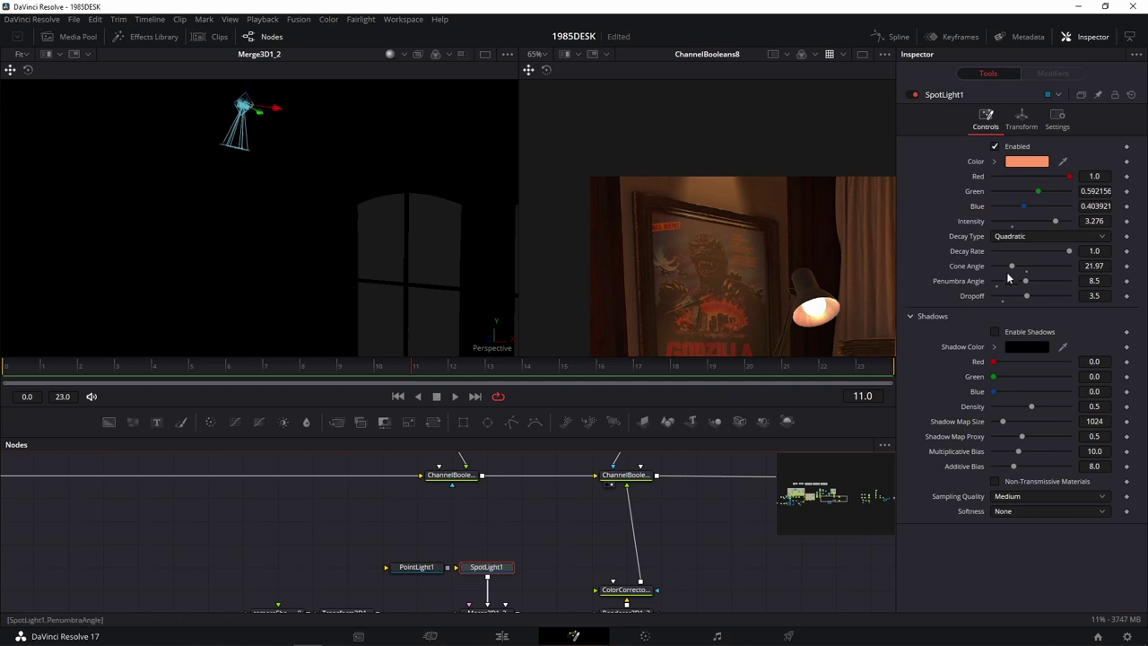
{"action": "left_click_drag", "start_coordinate": [1013, 268], "coordinate": [1019, 267]}
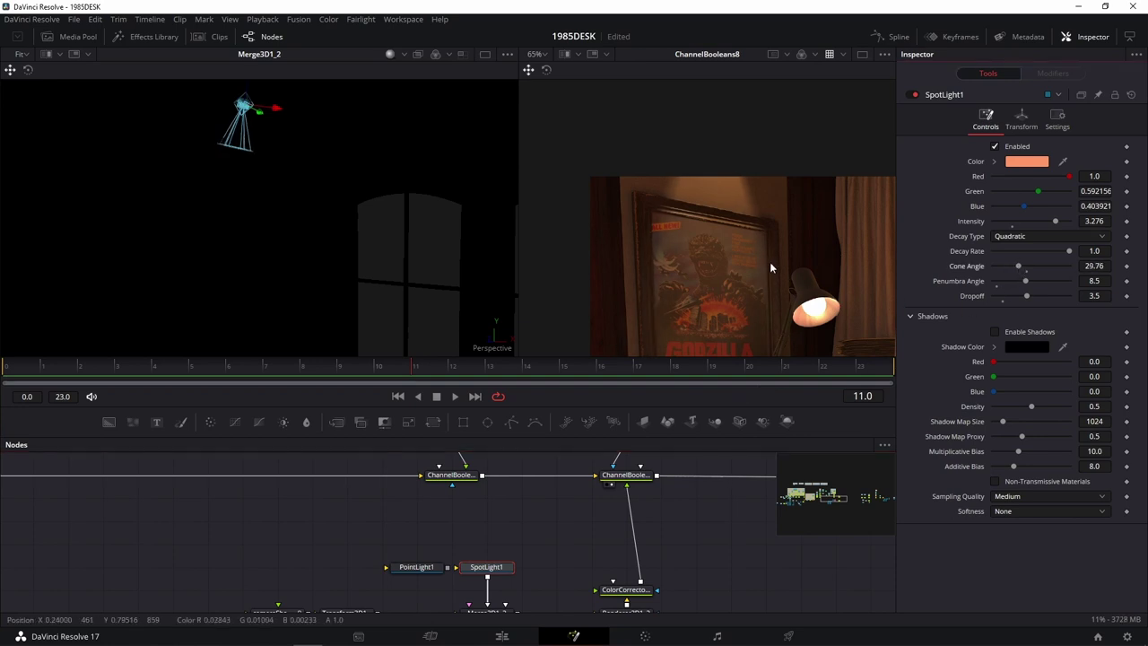
{"action": "scroll", "coordinate": [697, 184], "scroll_direction": "down", "scroll_amount": 2}
{"action": "scroll", "coordinate": [620, 179], "scroll_direction": "down", "scroll_amount": 1}
{"action": "scroll", "coordinate": [617, 184], "scroll_direction": "down", "scroll_amount": 1}
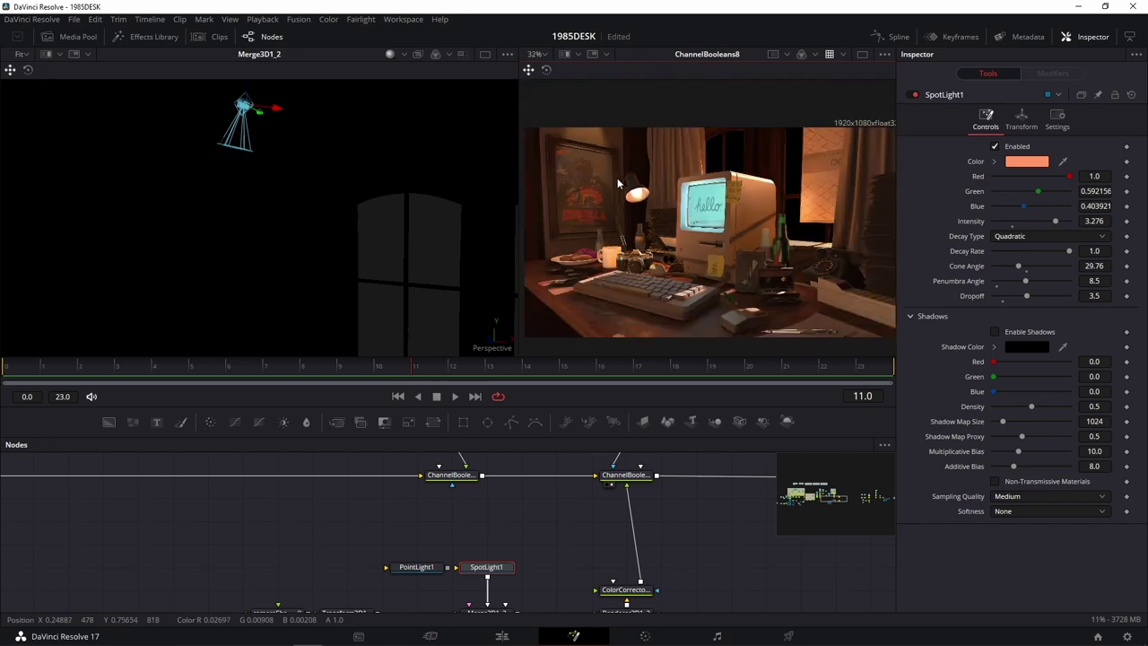
{"action": "left_click", "coordinate": [1057, 122]}
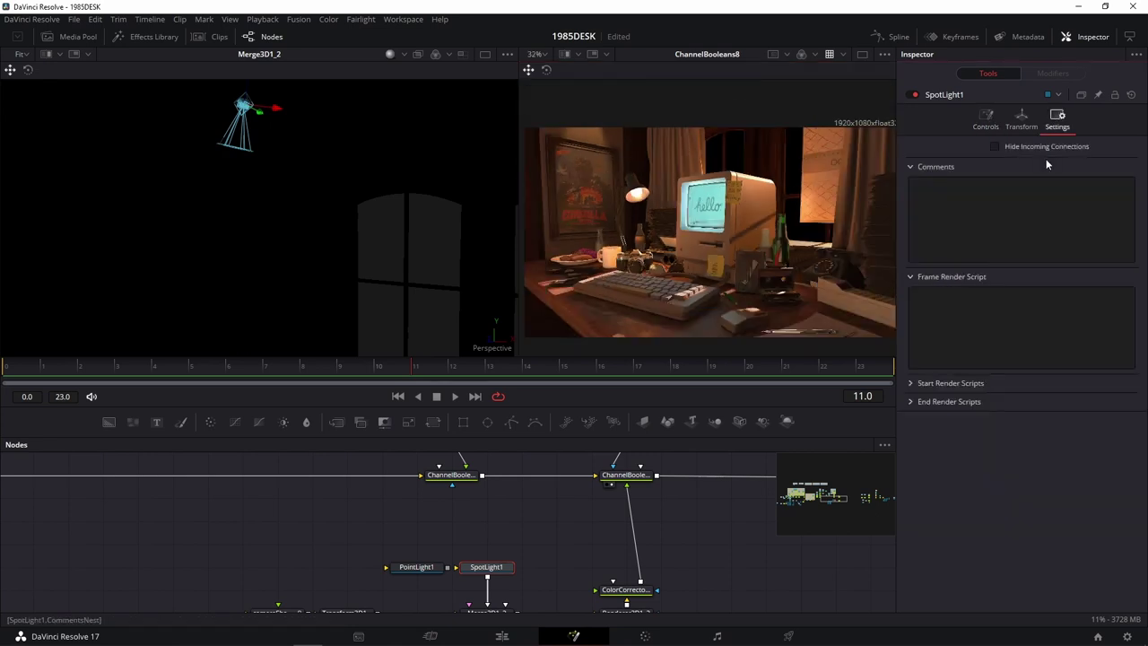
{"action": "left_click", "coordinate": [1021, 120]}
Step: Set ChannelBooleans8's Blend to 0.37 and save the project
{"action": "left_click", "coordinate": [625, 474]}
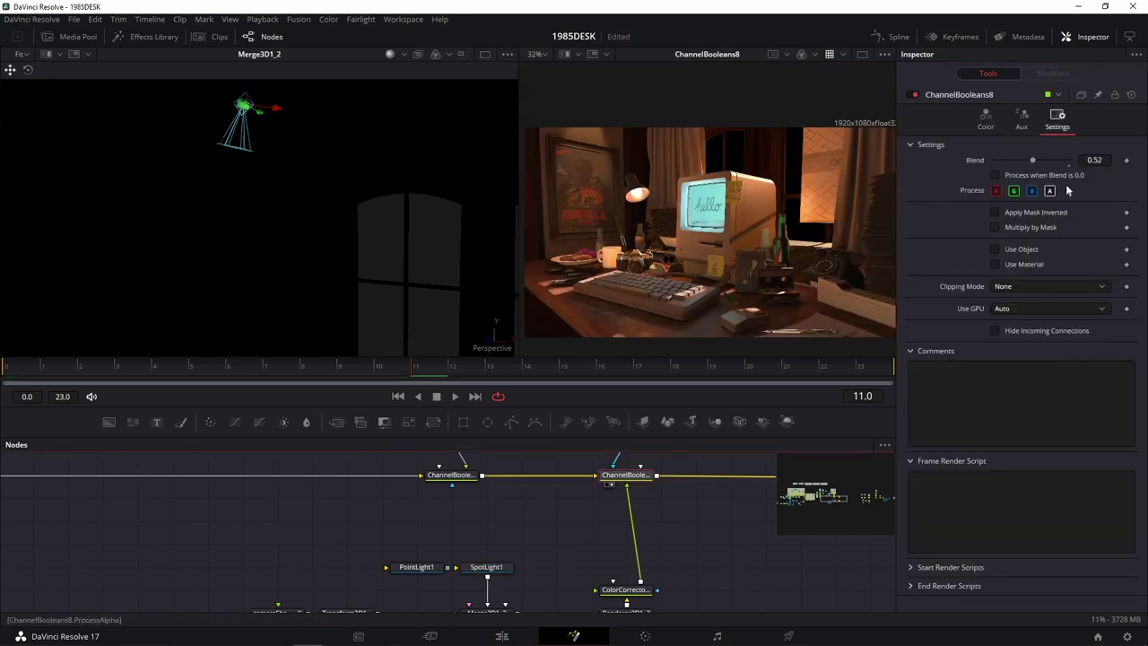
{"action": "left_click_drag", "start_coordinate": [1017, 162], "coordinate": [1005, 163]}
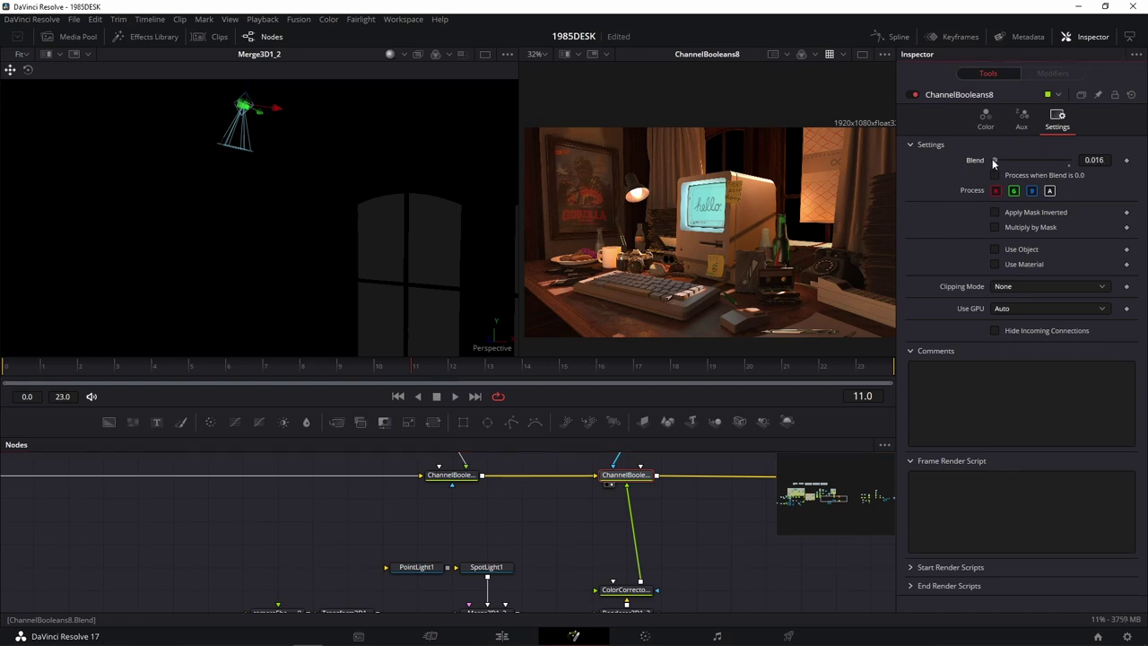
{"action": "left_click_drag", "start_coordinate": [1005, 161], "coordinate": [1021, 162]}
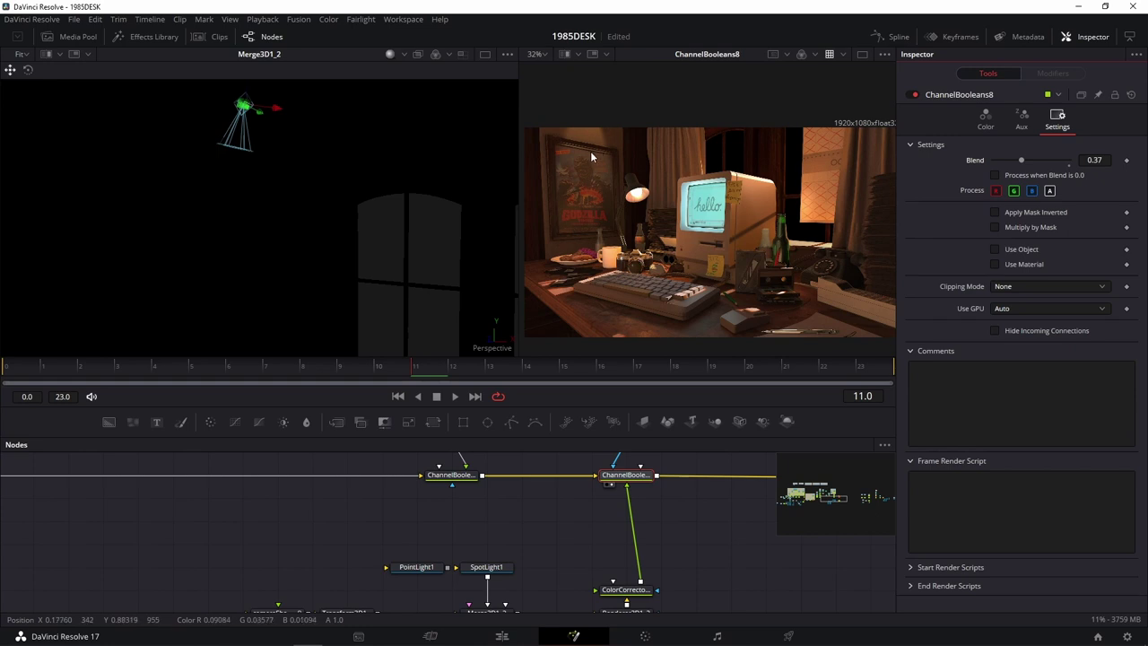
{"action": "key", "text": "ctrl+s"}
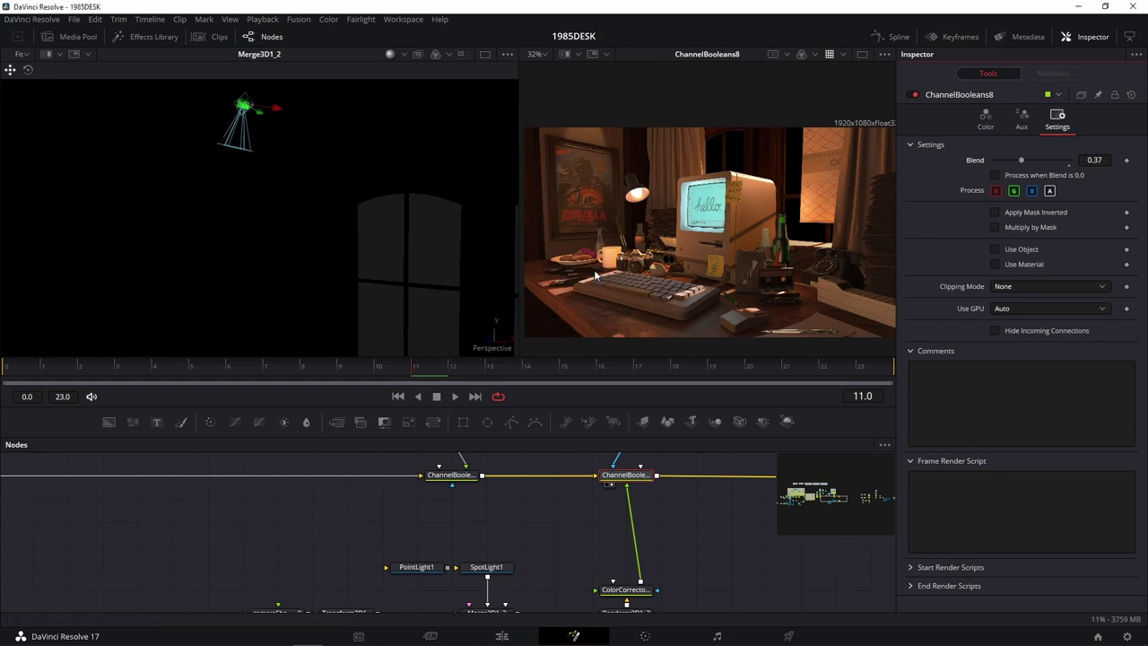
Step: Show the VectorMotionBlur1 output in viewer 2
{"action": "scroll", "coordinate": [668, 544], "scroll_direction": "right", "scroll_amount": 5}
{"action": "scroll", "coordinate": [683, 541], "scroll_direction": "down", "scroll_amount": 5}
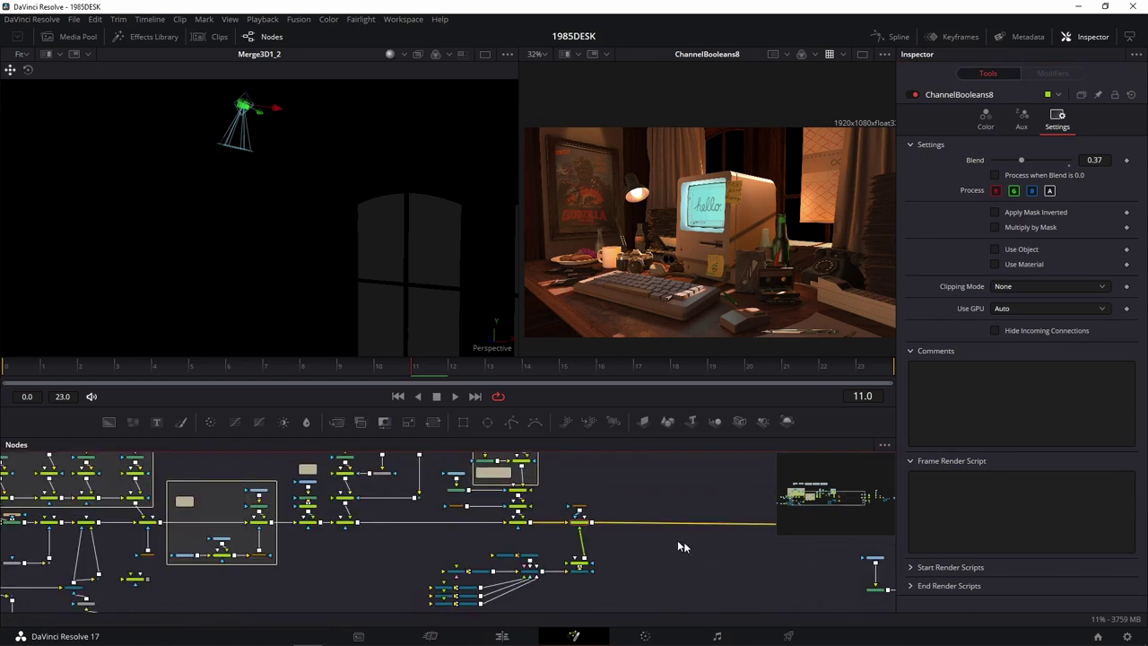
{"action": "left_click_drag", "start_coordinate": [683, 542], "coordinate": [597, 544]}
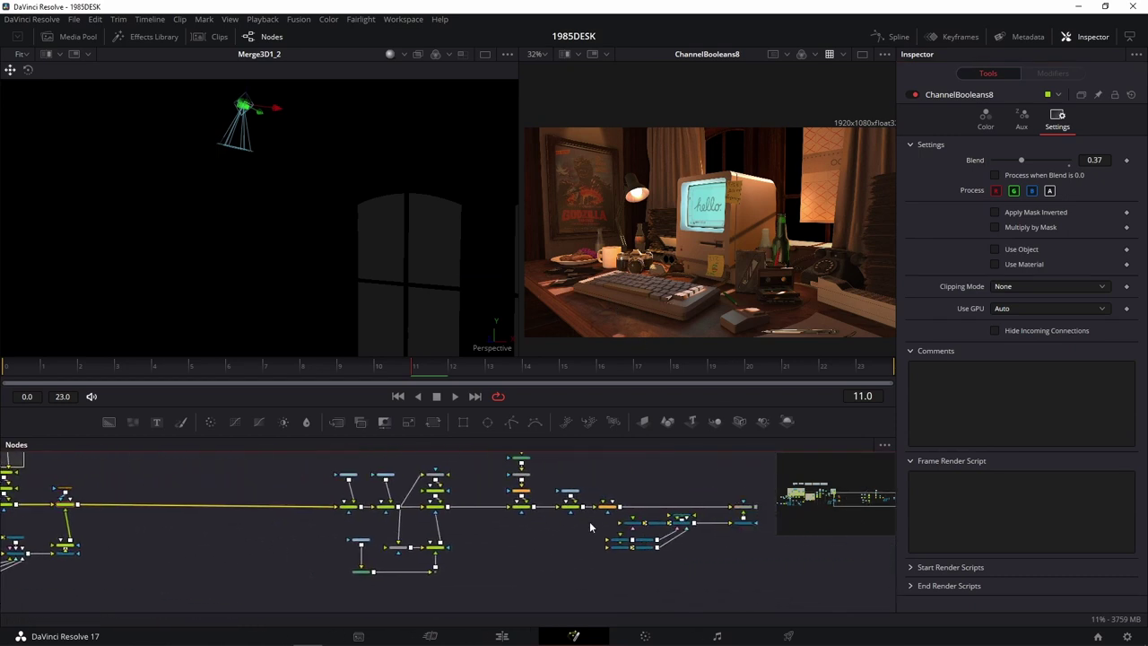
{"action": "scroll", "coordinate": [590, 521], "scroll_direction": "up", "scroll_amount": 5}
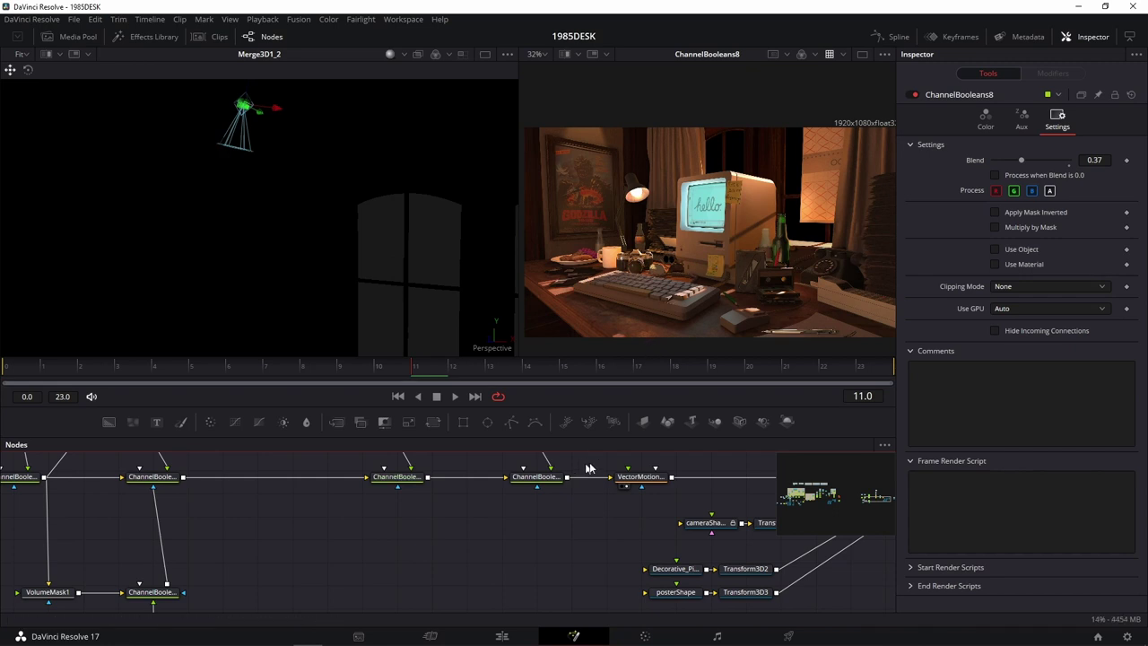
{"action": "key", "text": "2"}
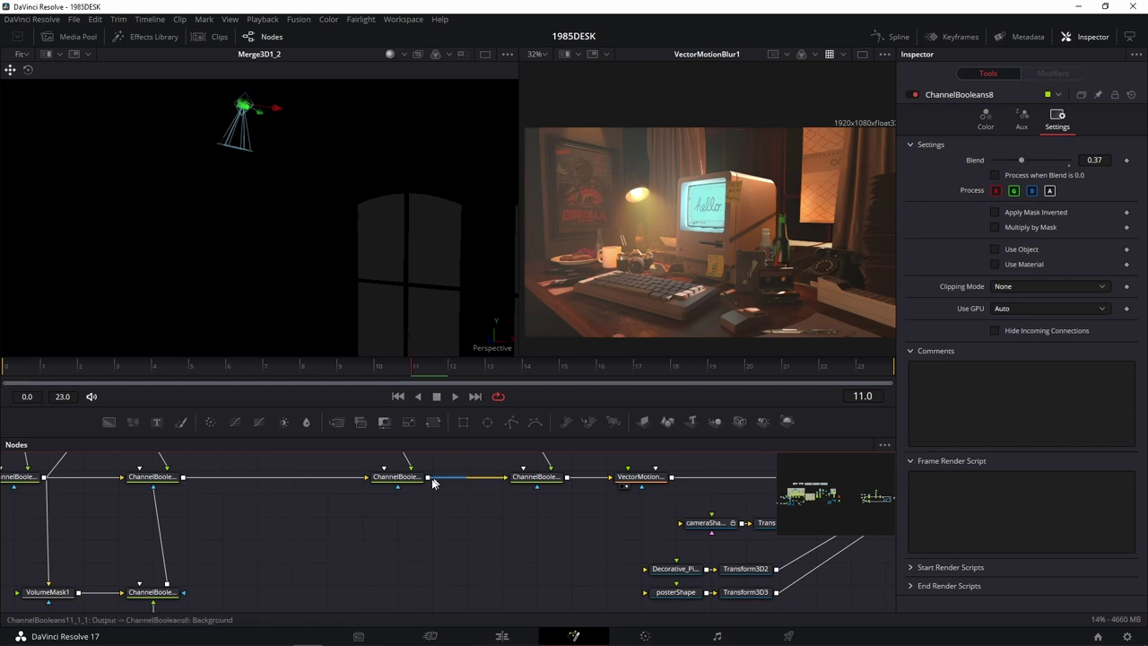
Step: Box-select the Modular, posterShape and Decorative nodes with their transforms and drag them right
{"action": "scroll", "coordinate": [487, 487], "scroll_direction": "down", "scroll_amount": 2}
{"action": "scroll", "coordinate": [622, 546], "scroll_direction": "down", "scroll_amount": 3}
{"action": "scroll", "coordinate": [645, 532], "scroll_direction": "down", "scroll_amount": 2}
{"action": "scroll", "coordinate": [448, 500], "scroll_direction": "up", "scroll_amount": 1}
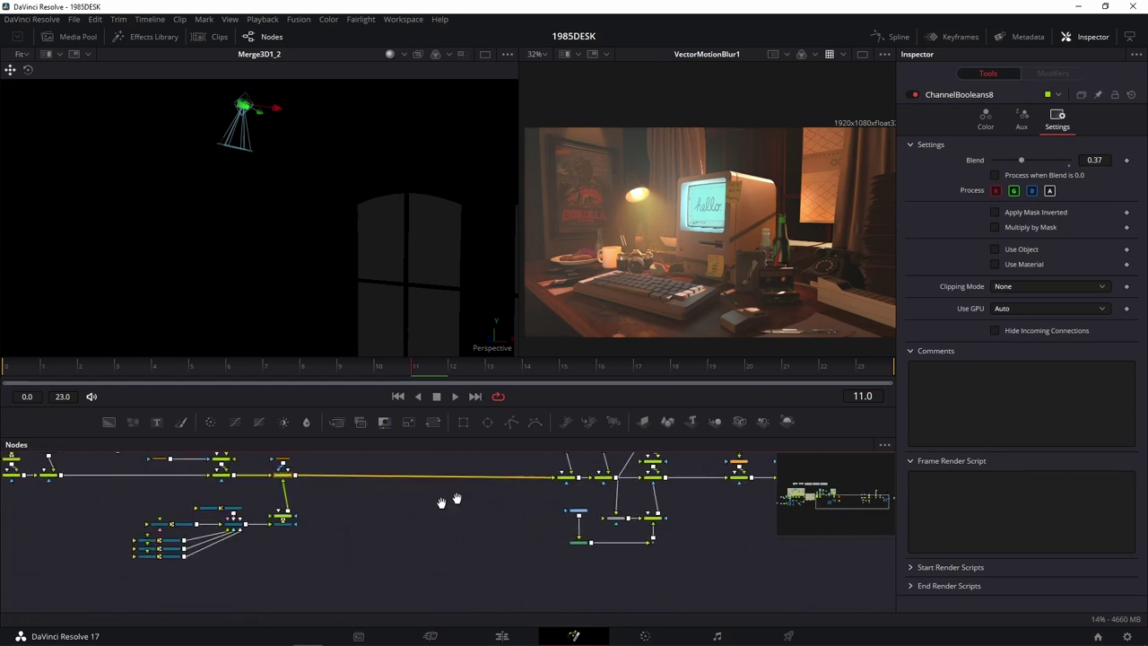
{"action": "scroll", "coordinate": [520, 518], "scroll_direction": "up", "scroll_amount": 2}
{"action": "scroll", "coordinate": [457, 507], "scroll_direction": "up", "scroll_amount": 2}
{"action": "scroll", "coordinate": [567, 599], "scroll_direction": "up", "scroll_amount": 2}
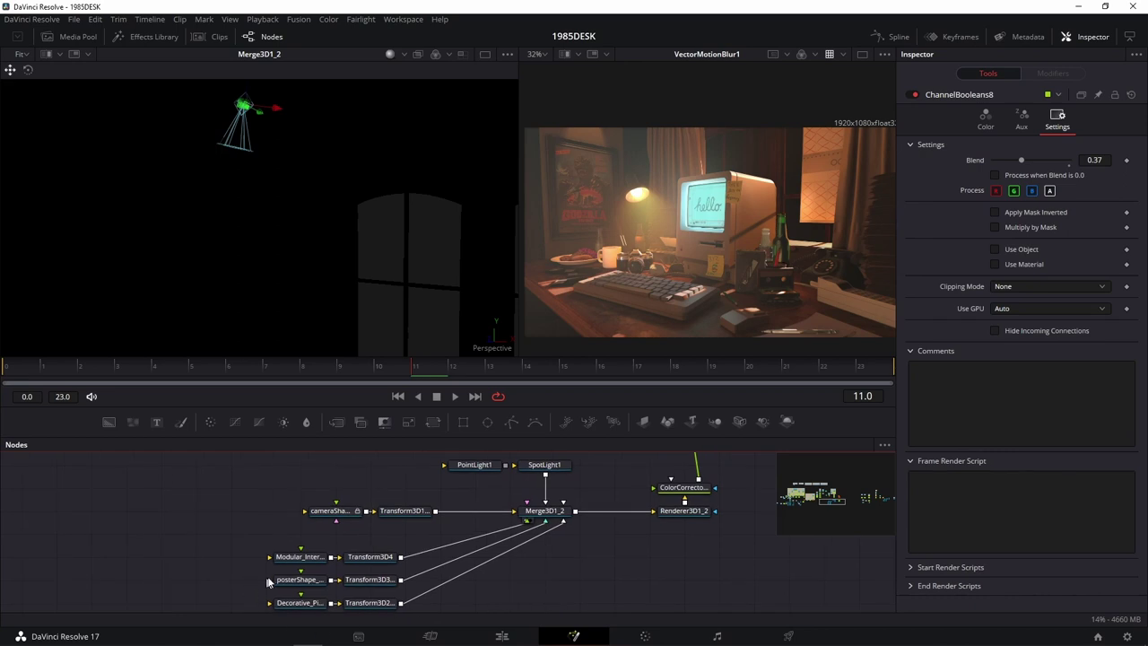
{"action": "scroll", "coordinate": [230, 543], "scroll_direction": "down", "scroll_amount": 2}
{"action": "left_click_drag", "start_coordinate": [175, 514], "coordinate": [427, 582]}
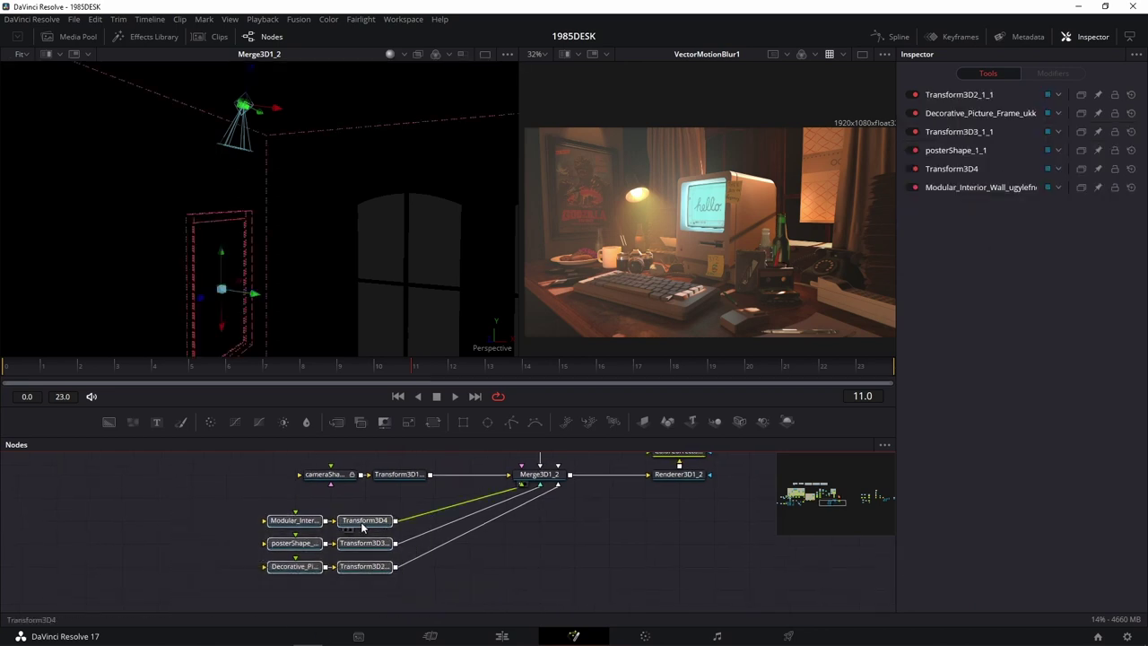
{"action": "mouse_move", "coordinate": [358, 531]}
{"action": "left_mouse_down"}
{"action": "mouse_move", "coordinate": [498, 531]}
{"action": "mouse_move", "coordinate": [439, 536]}
{"action": "left_mouse_up"}
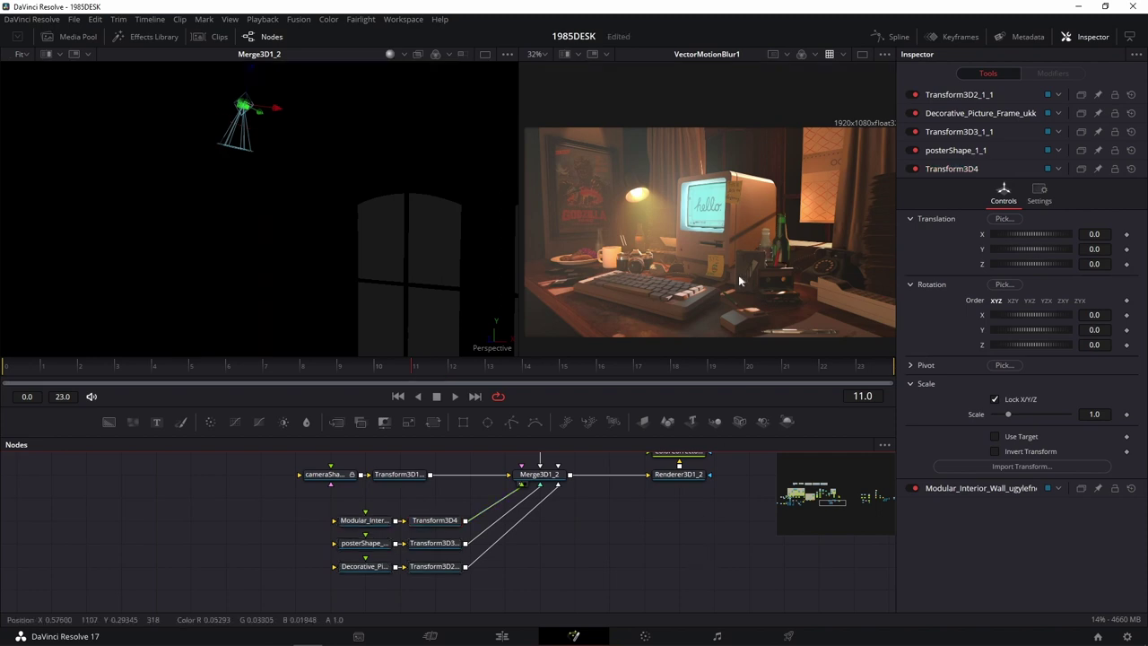
{"action": "mouse_move", "coordinate": [451, 642]}
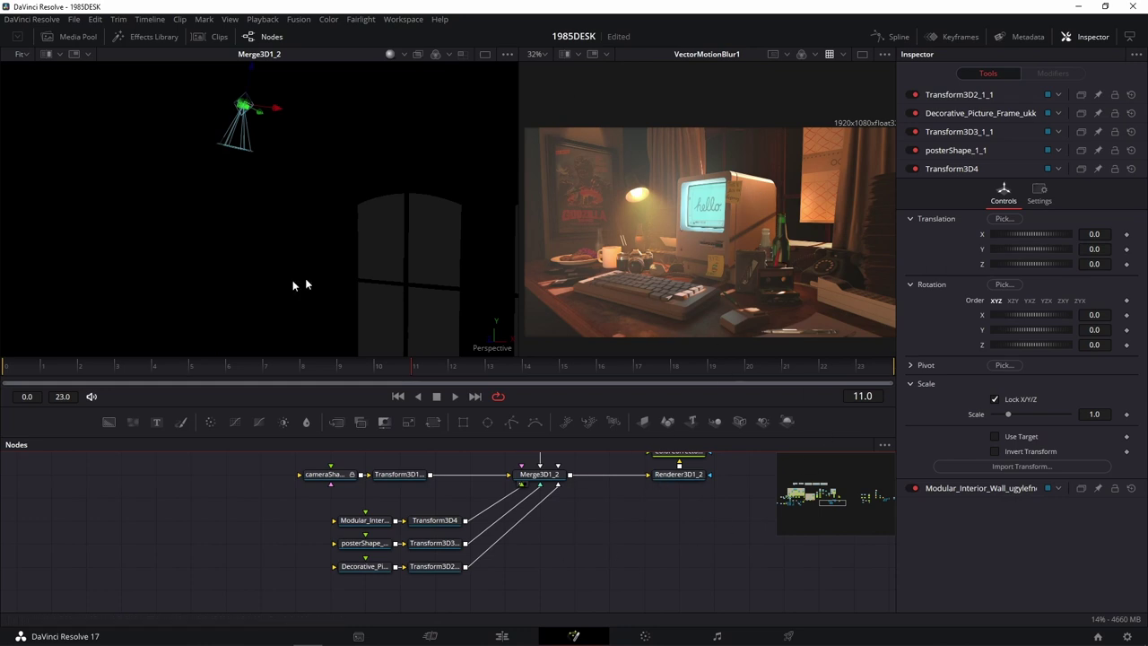
Step: Turn on 3D Options > Lighting in the left 3D viewer so the walls render white
{"action": "scroll", "coordinate": [640, 520], "scroll_direction": "up", "scroll_amount": 5}
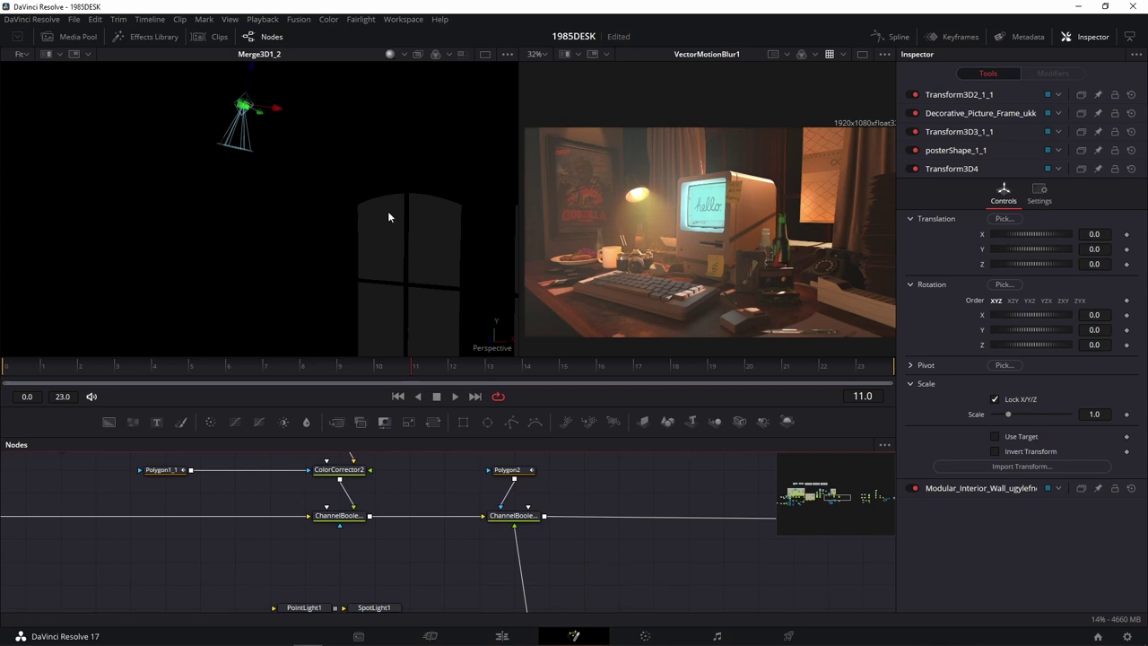
{"action": "right_click", "coordinate": [409, 155]}
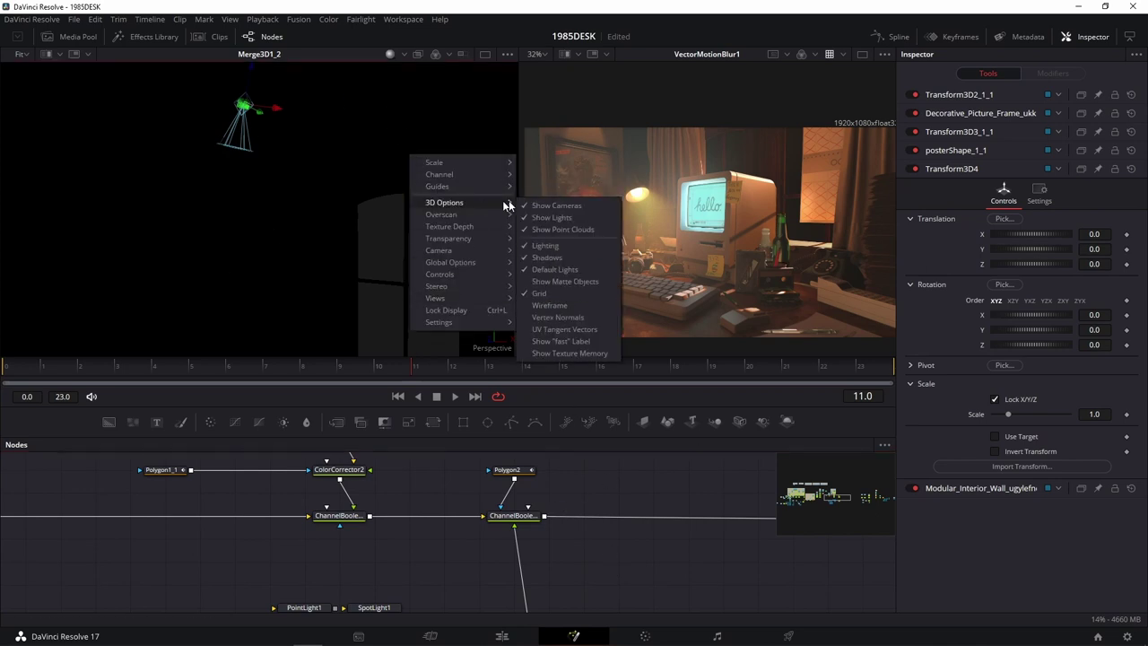
{"action": "right_click", "coordinate": [465, 148]}
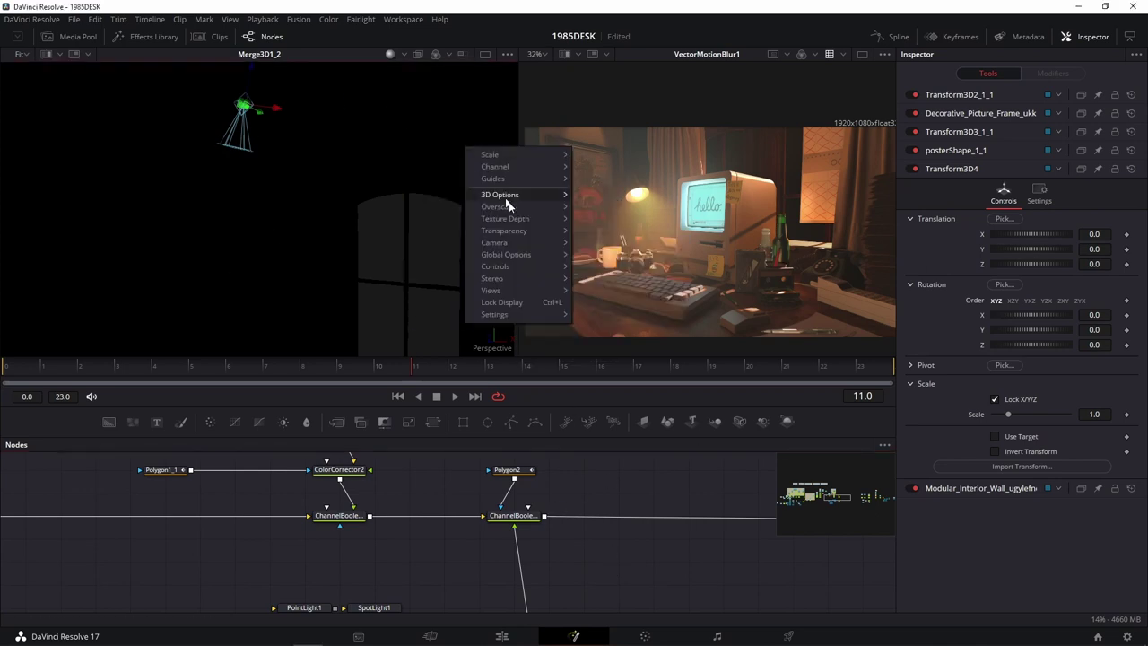
{"action": "mouse_move", "coordinate": [531, 199]}
{"action": "left_click", "coordinate": [599, 248]}
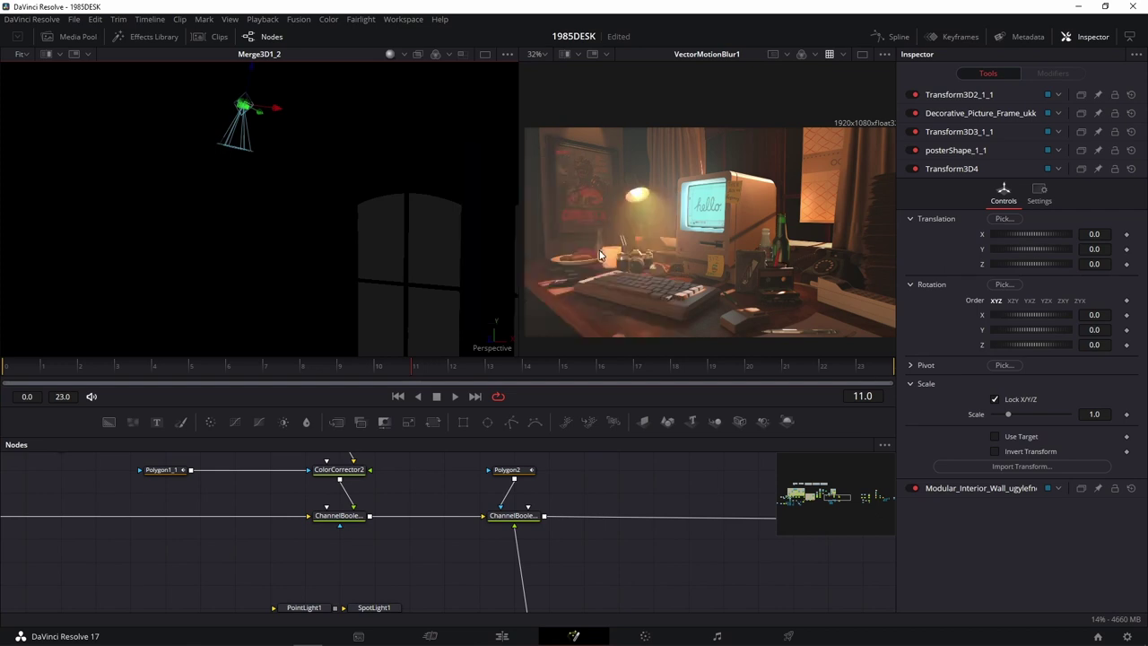
{"action": "right_click", "coordinate": [457, 150]}
{"action": "mouse_move", "coordinate": [534, 195]}
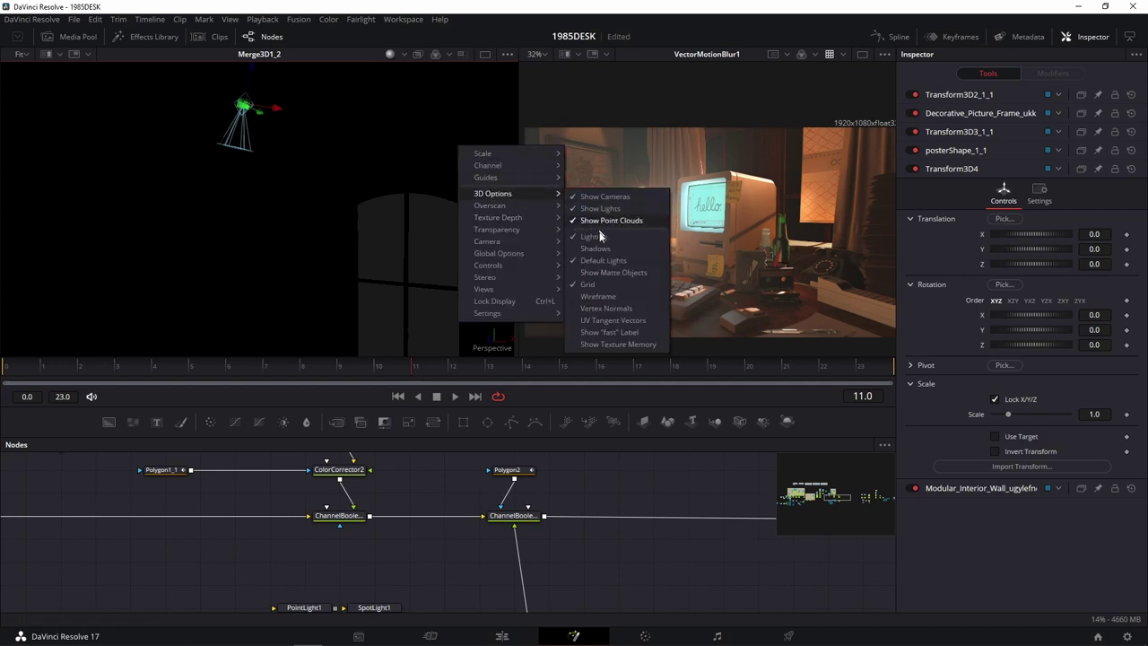
{"action": "left_click", "coordinate": [583, 235]}
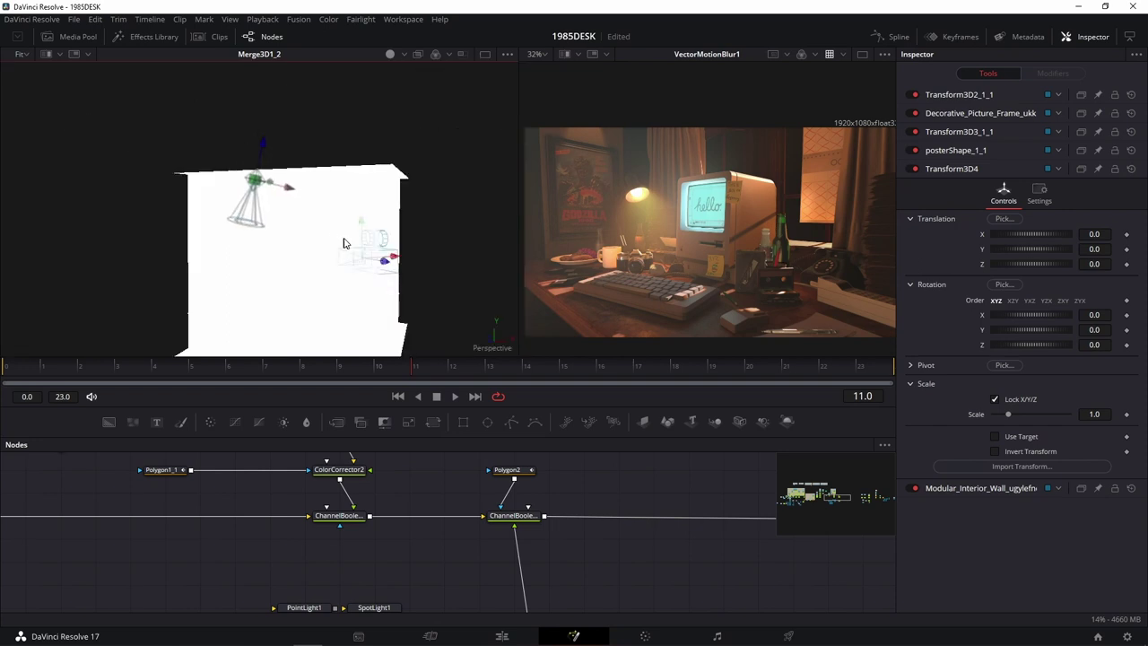
Step: Orbit and zoom the 3D preview, then centre Merge3D1_2 and Renderer3D1_2 in the node graph
{"action": "left_click_drag", "start_coordinate": [344, 243], "coordinate": [335, 254]}
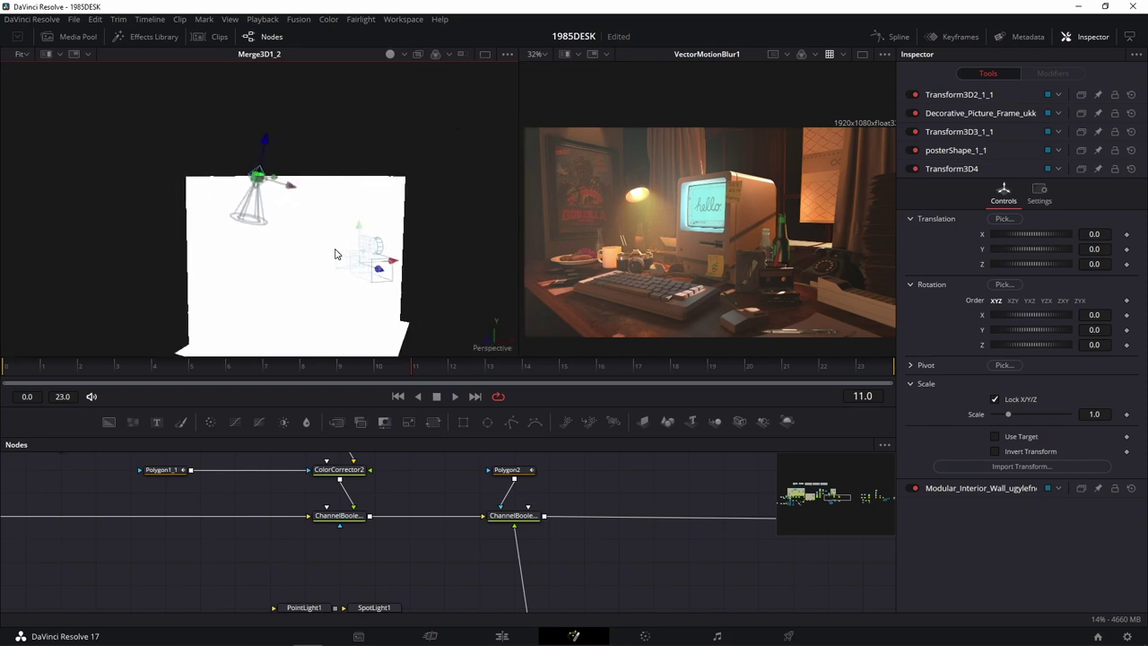
{"action": "scroll", "coordinate": [331, 268], "scroll_direction": "up", "scroll_amount": 5}
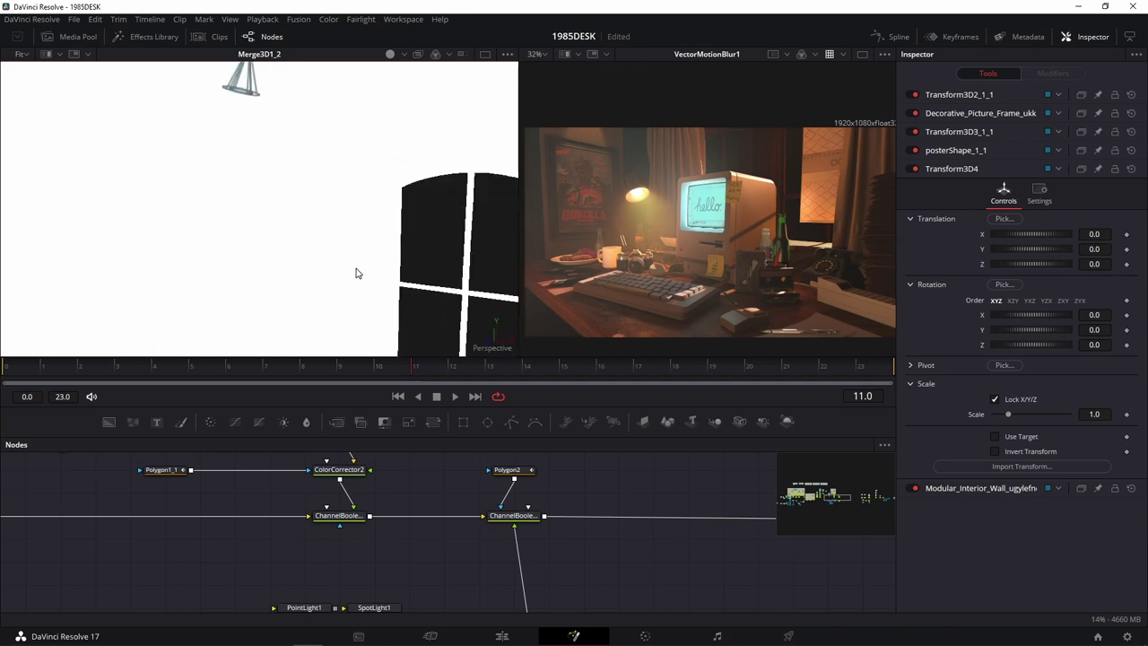
{"action": "scroll", "coordinate": [223, 271], "scroll_direction": "down", "scroll_amount": 6}
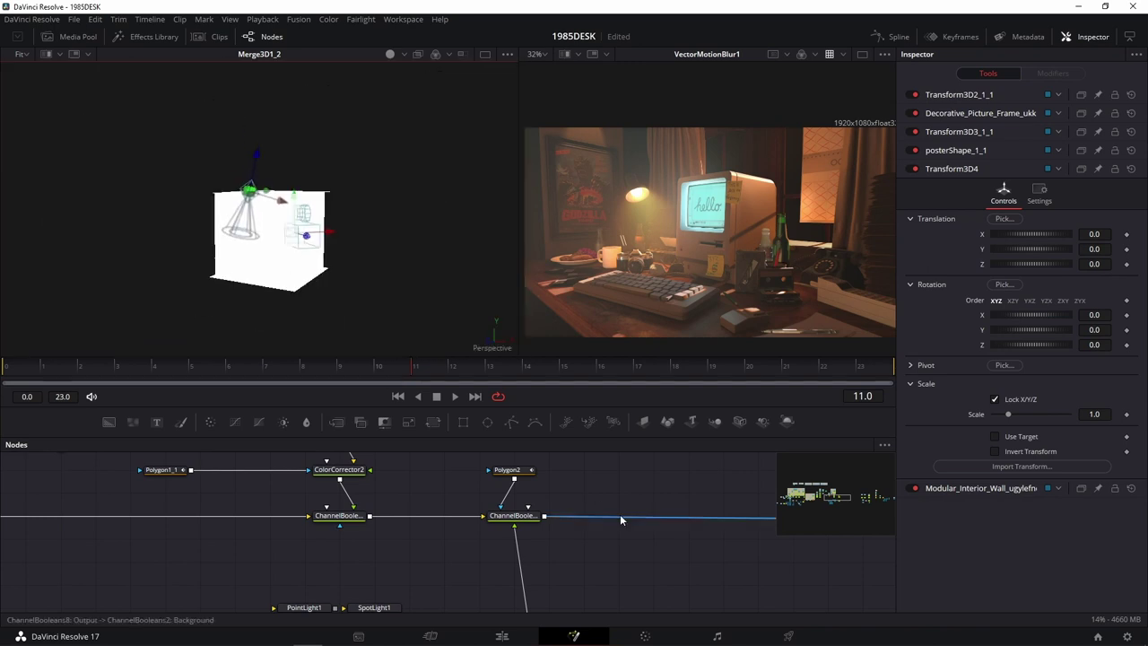
{"action": "left_click_drag", "start_coordinate": [620, 518], "coordinate": [372, 423]}
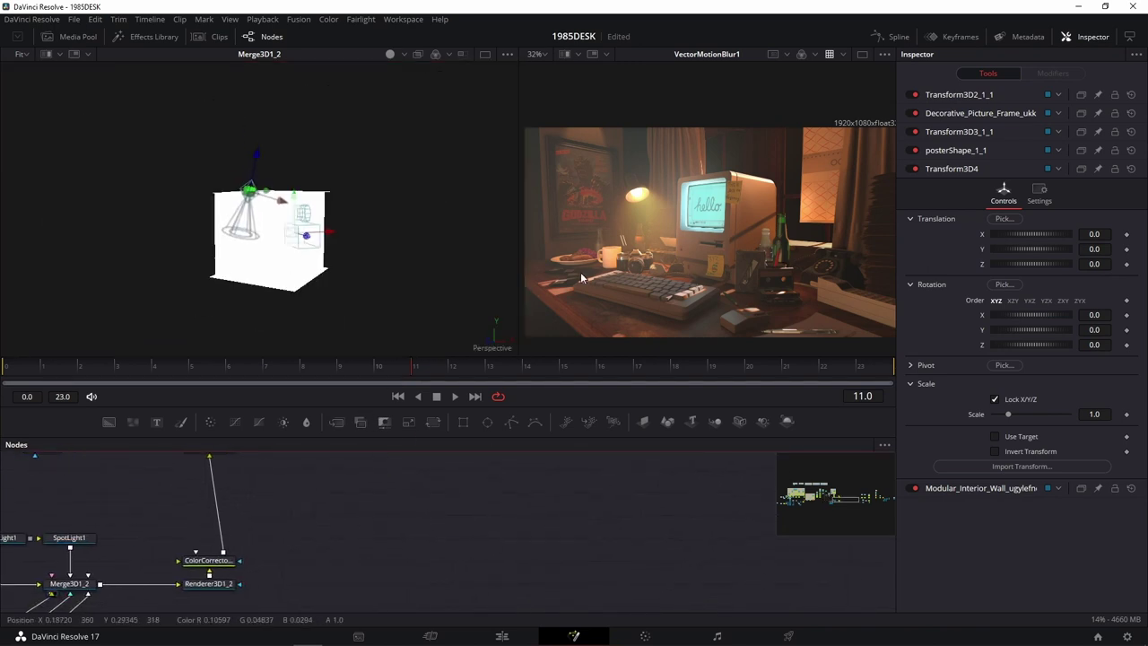
{"action": "left_click_drag", "start_coordinate": [338, 520], "coordinate": [668, 475]}
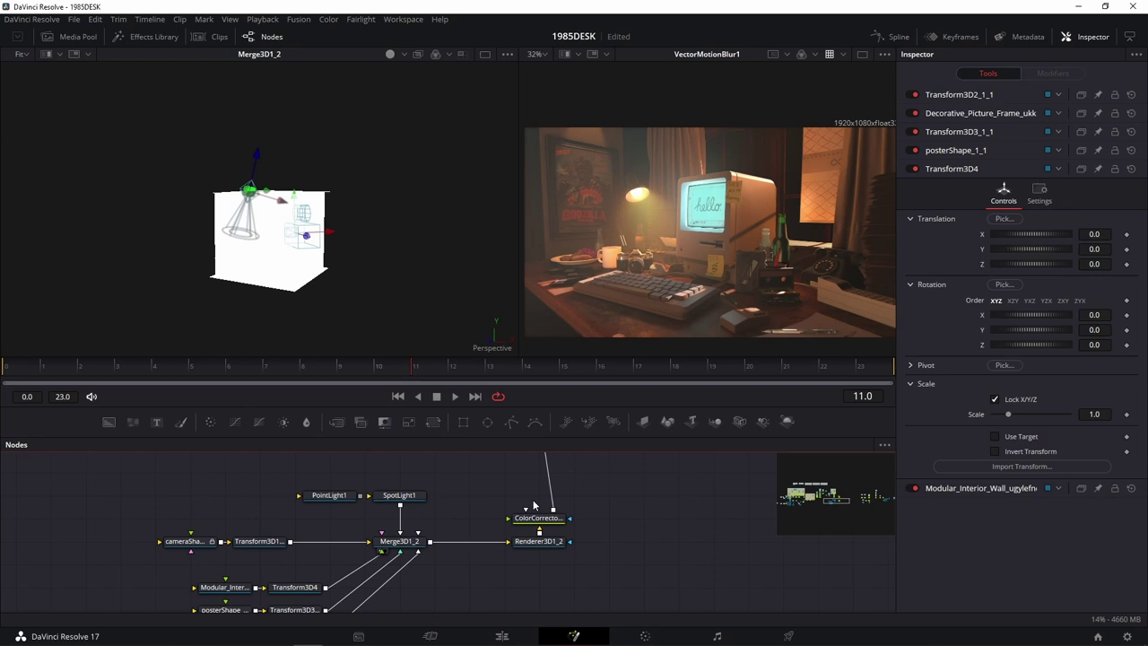
Step: Set the right viewer's channel to Color after briefly viewing the alpha
{"action": "left_click", "coordinate": [814, 54]}
{"action": "left_click", "coordinate": [825, 133]}
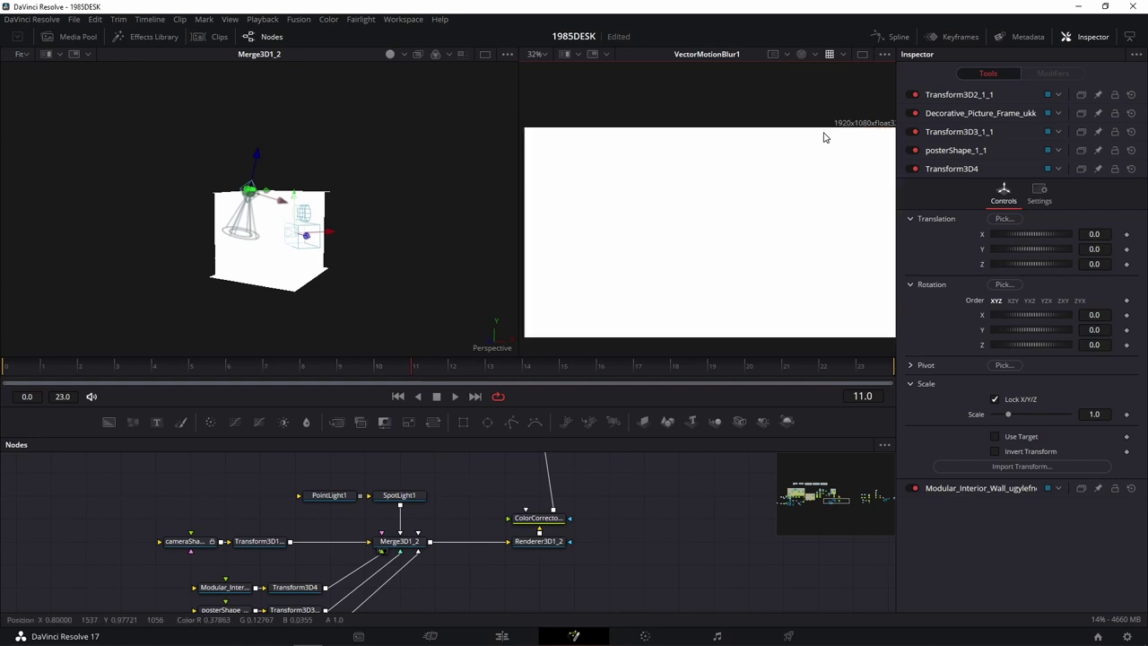
{"action": "left_click", "coordinate": [841, 54]}
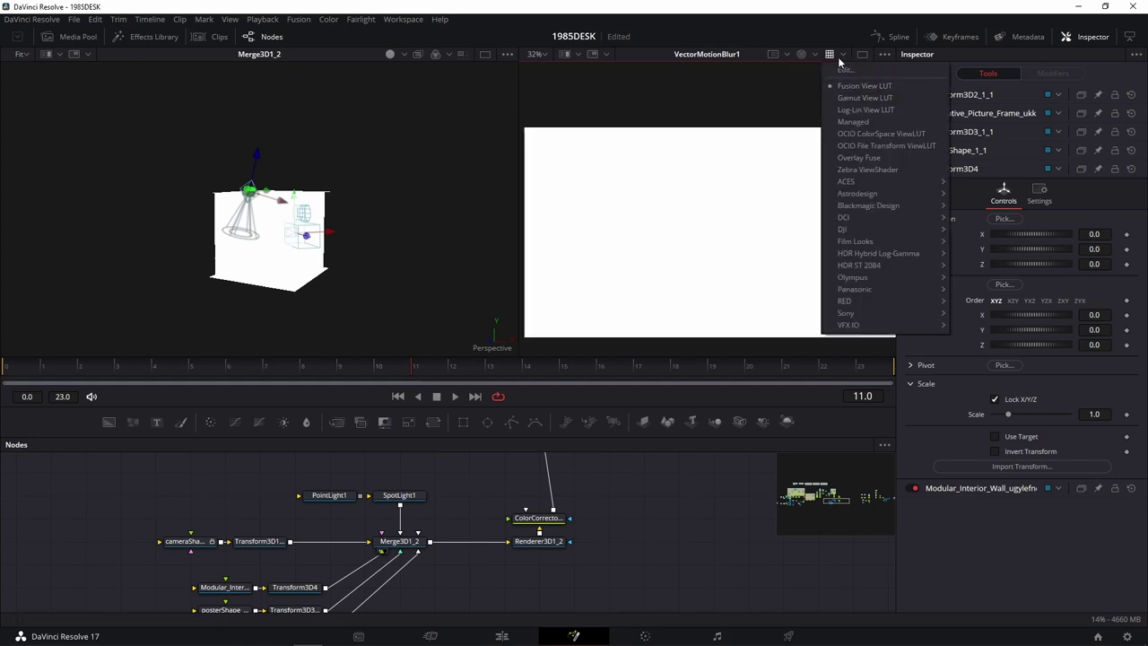
{"action": "left_click", "coordinate": [815, 55]}
{"action": "left_click", "coordinate": [824, 70]}
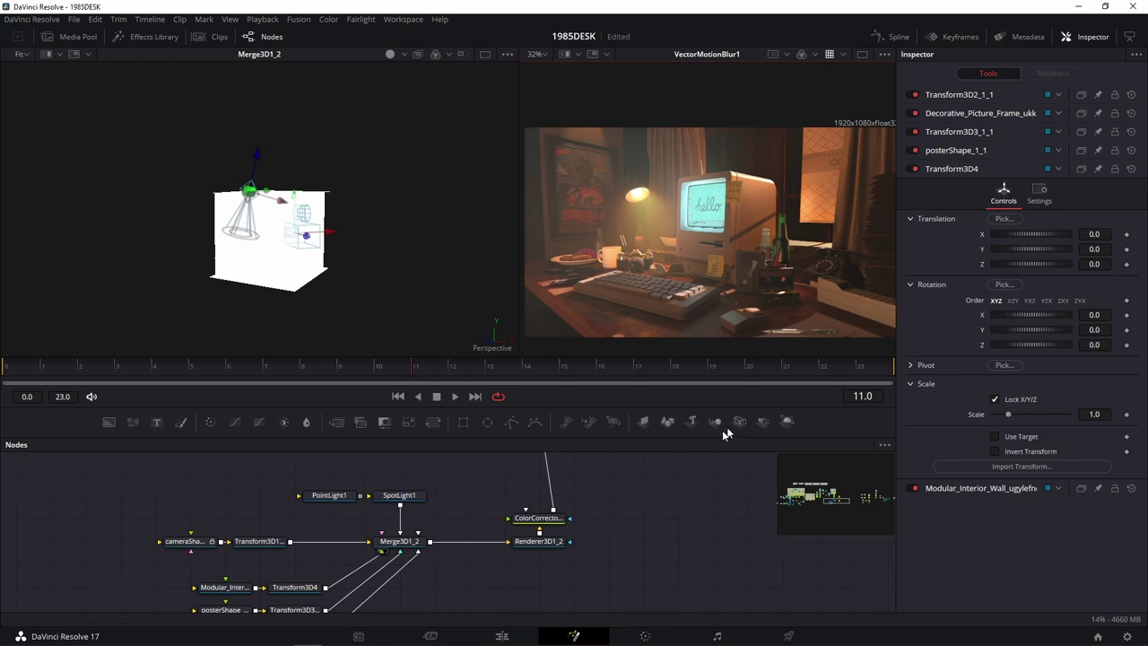
Step: Box-select Decorative, posterShape, Transform3D2 and Transform3D3 in the node graph
{"action": "scroll", "coordinate": [627, 524], "scroll_direction": "down", "scroll_amount": 5}
{"action": "left_click_drag", "start_coordinate": [629, 534], "coordinate": [351, 538]}
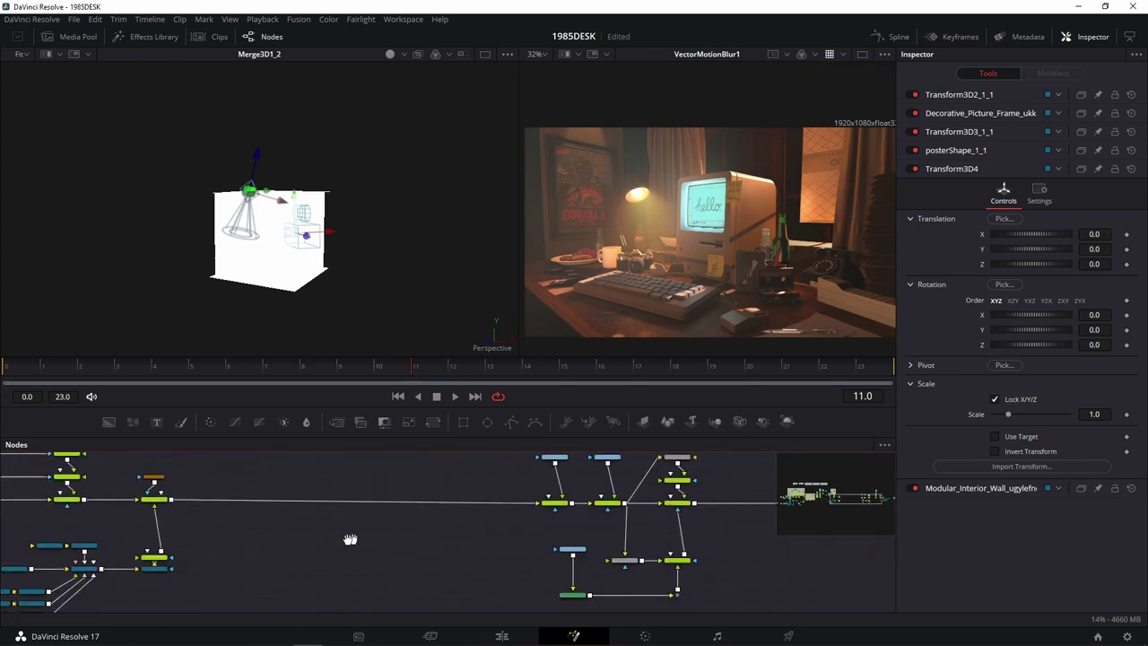
{"action": "left_click_drag", "start_coordinate": [692, 538], "coordinate": [335, 538]}
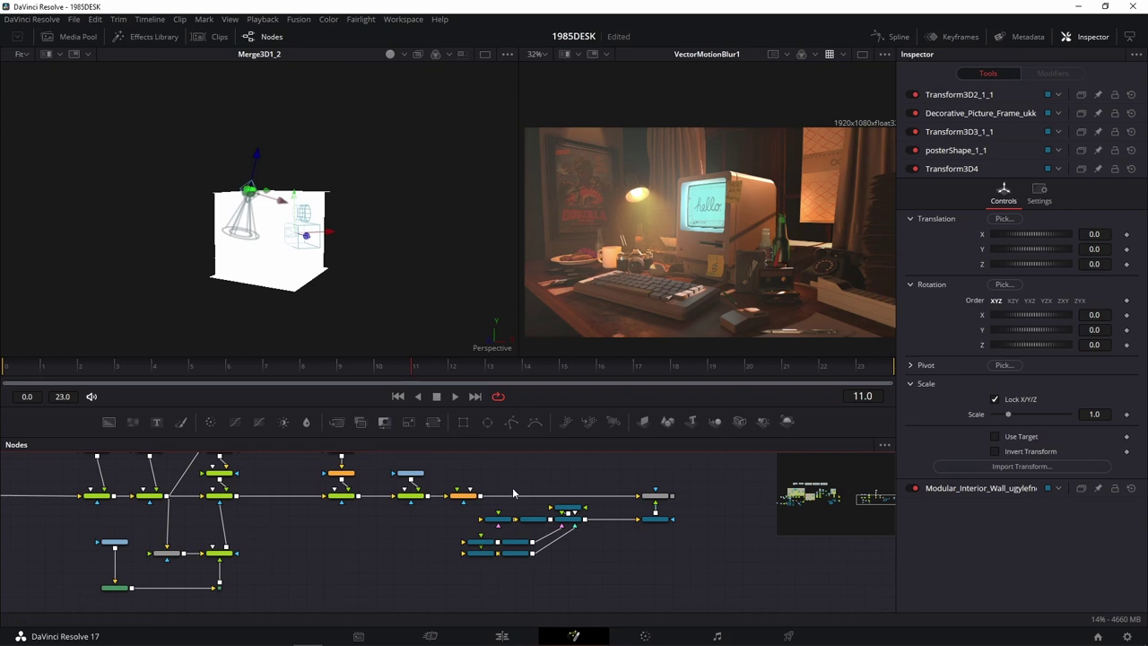
{"action": "scroll", "coordinate": [513, 491], "scroll_direction": "up", "scroll_amount": 4}
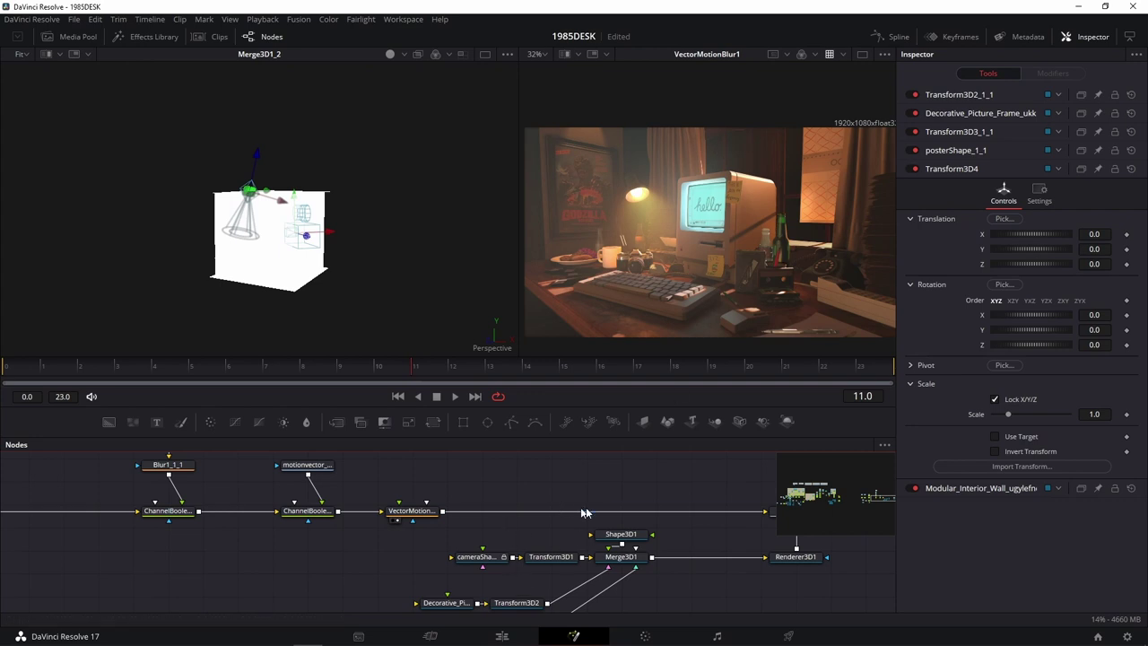
{"action": "left_click_drag", "start_coordinate": [616, 485], "coordinate": [505, 448]}
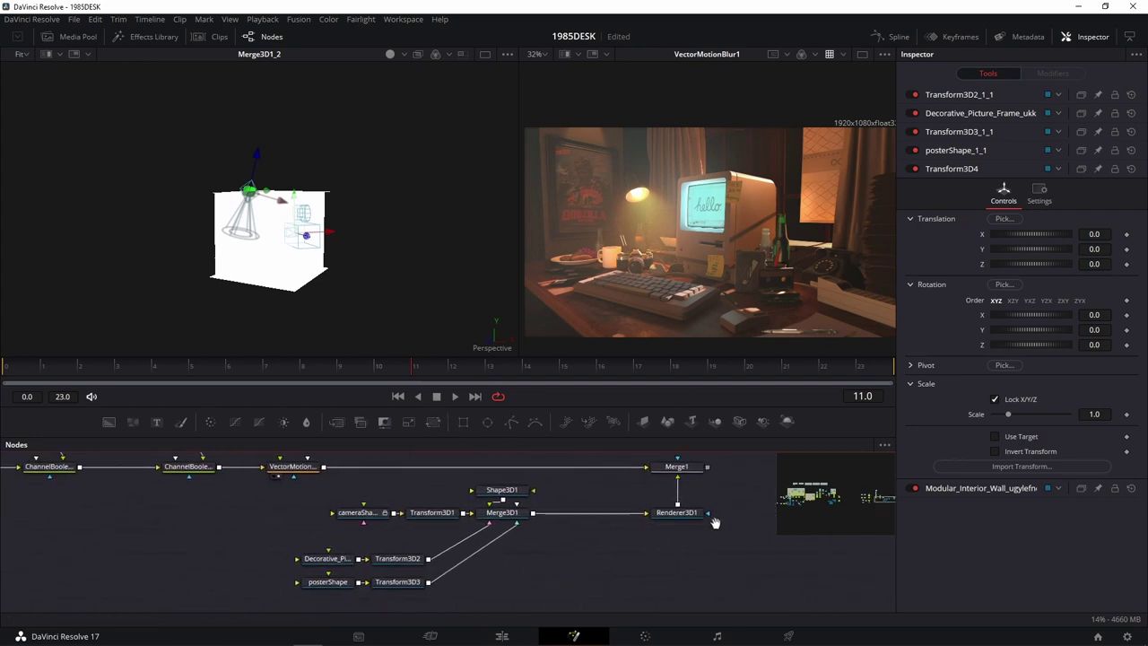
{"action": "left_click_drag", "start_coordinate": [646, 549], "coordinate": [190, 612]}
Step: Delete the selected picture and poster nodes, then delete Shape3D1
{"action": "key", "text": "Delete"}
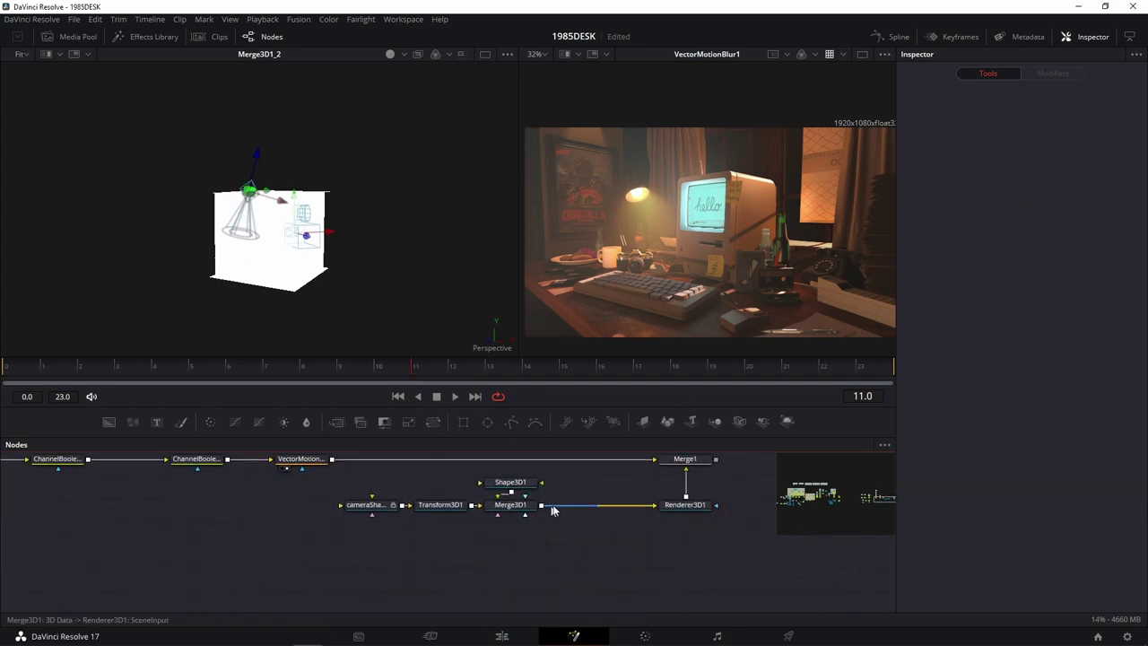
{"action": "left_click_drag", "start_coordinate": [540, 523], "coordinate": [525, 576]}
{"action": "left_click", "coordinate": [495, 550]}
{"action": "key", "text": "Delete"}
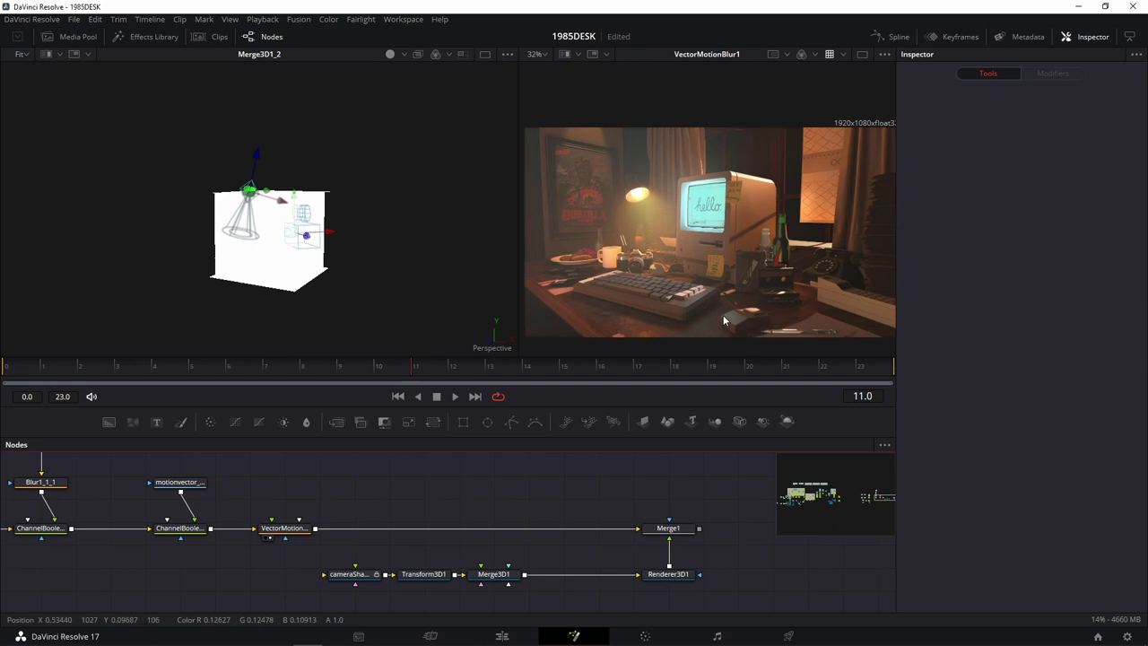
Step: Zoom into the viewer to inspect the render, then return it to 32%
{"action": "scroll", "coordinate": [721, 312], "scroll_direction": "up", "scroll_amount": 2}
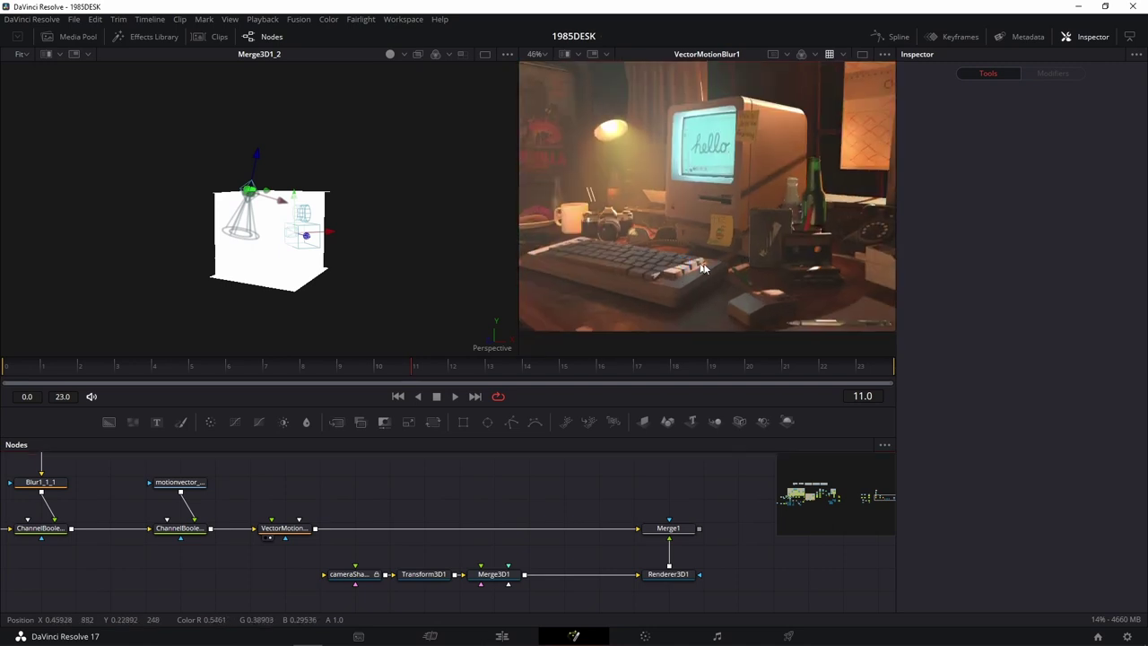
{"action": "scroll", "coordinate": [699, 238], "scroll_direction": "left", "scroll_amount": 3}
{"action": "scroll", "coordinate": [643, 213], "scroll_direction": "down", "scroll_amount": 1}
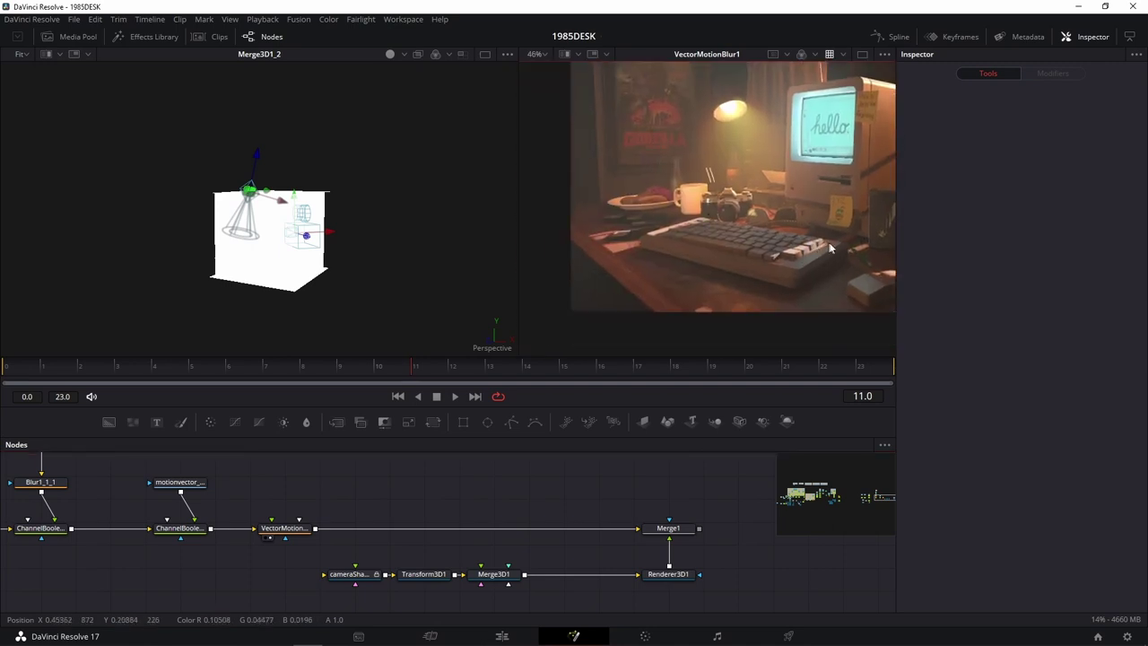
{"action": "left_click_drag", "start_coordinate": [829, 248], "coordinate": [677, 229]}
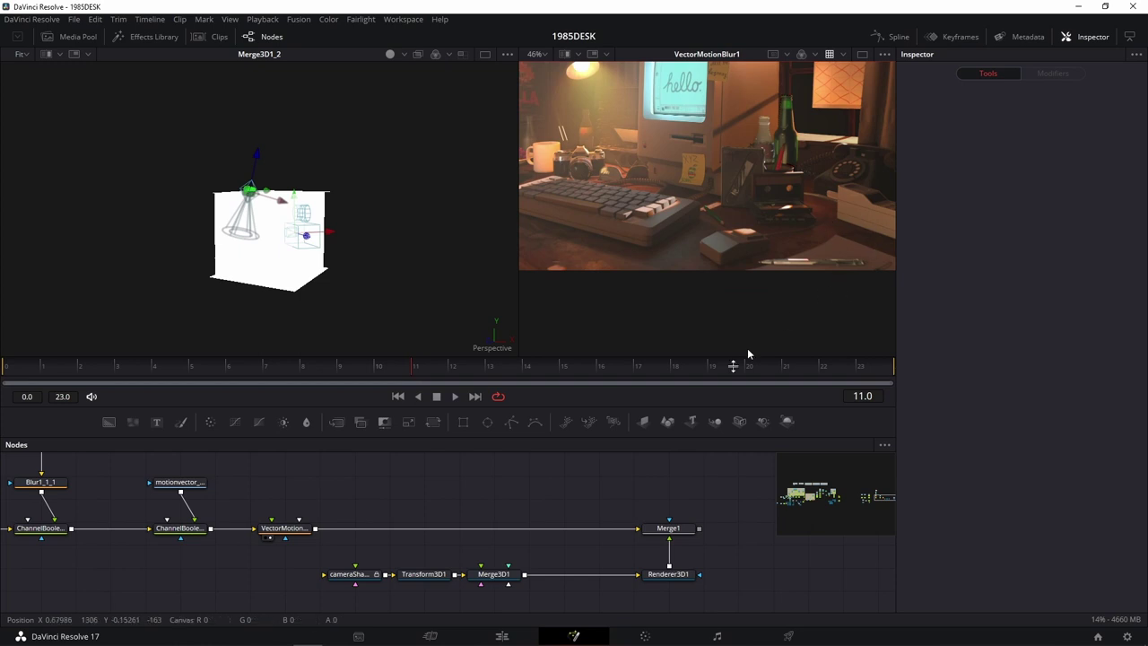
{"action": "scroll", "coordinate": [633, 203], "scroll_direction": "down", "scroll_amount": 1}
{"action": "scroll", "coordinate": [632, 203], "scroll_direction": "down", "scroll_amount": 1}
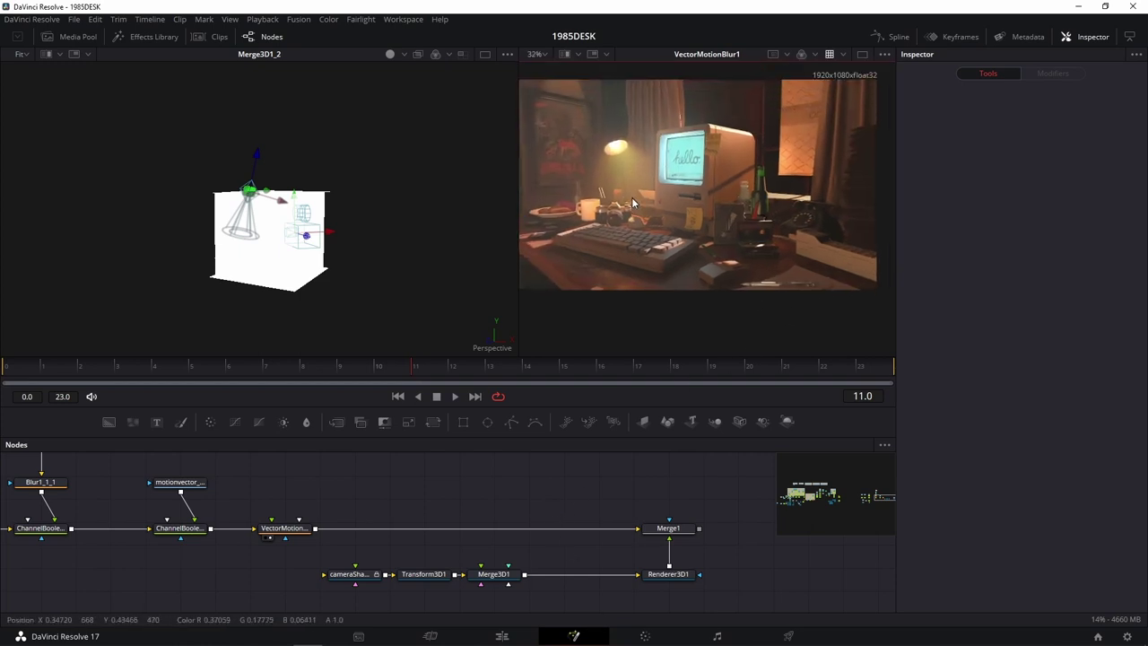
{"action": "scroll", "coordinate": [567, 137], "scroll_direction": "up", "scroll_amount": 1}
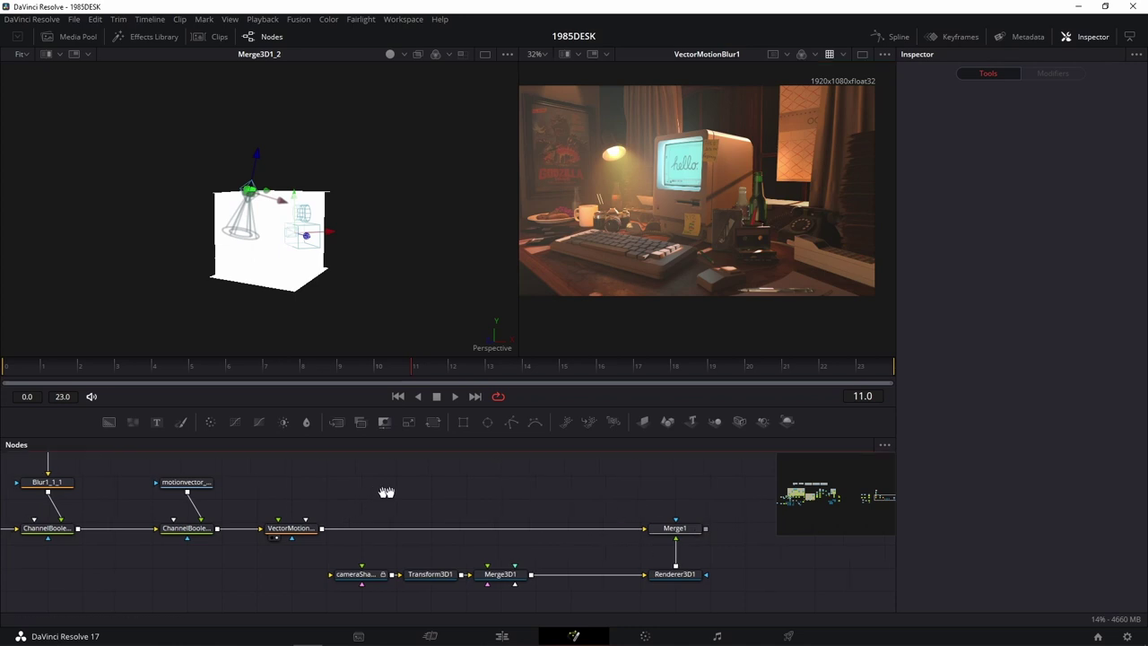
Step: Add Alpha Multiply via the 'alp' tool search and drop it onto the VectorMotionBlur1→Merge1 link
{"action": "scroll", "coordinate": [383, 492], "scroll_direction": "left", "scroll_amount": 2}
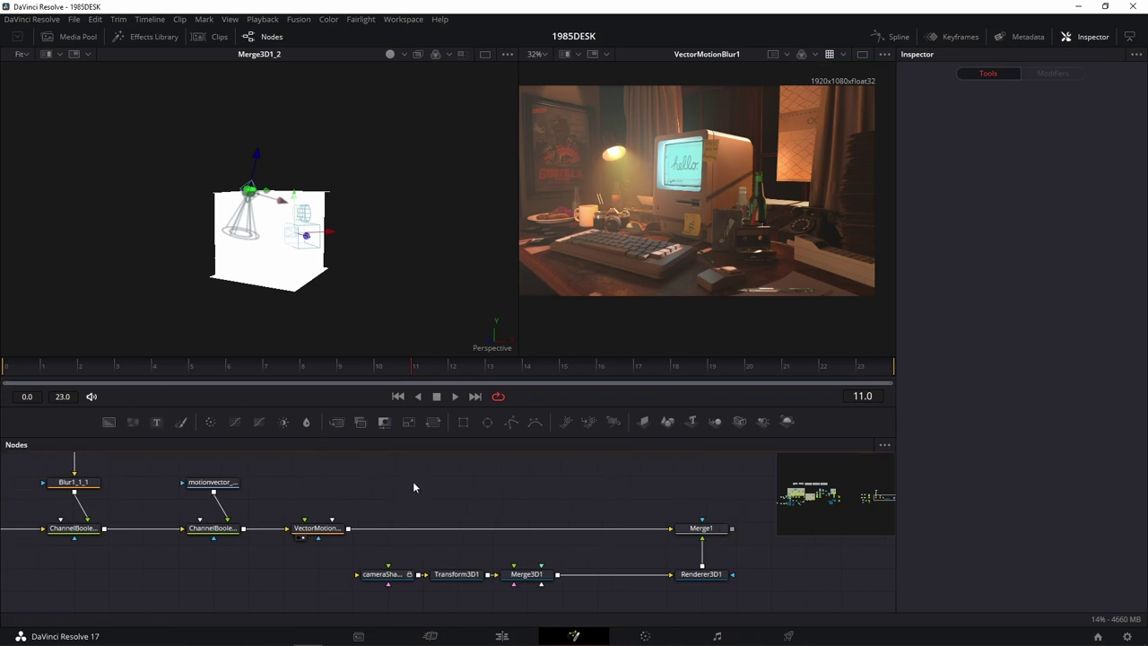
{"action": "key", "text": "shift+space"}
{"action": "type", "text": "alp"}
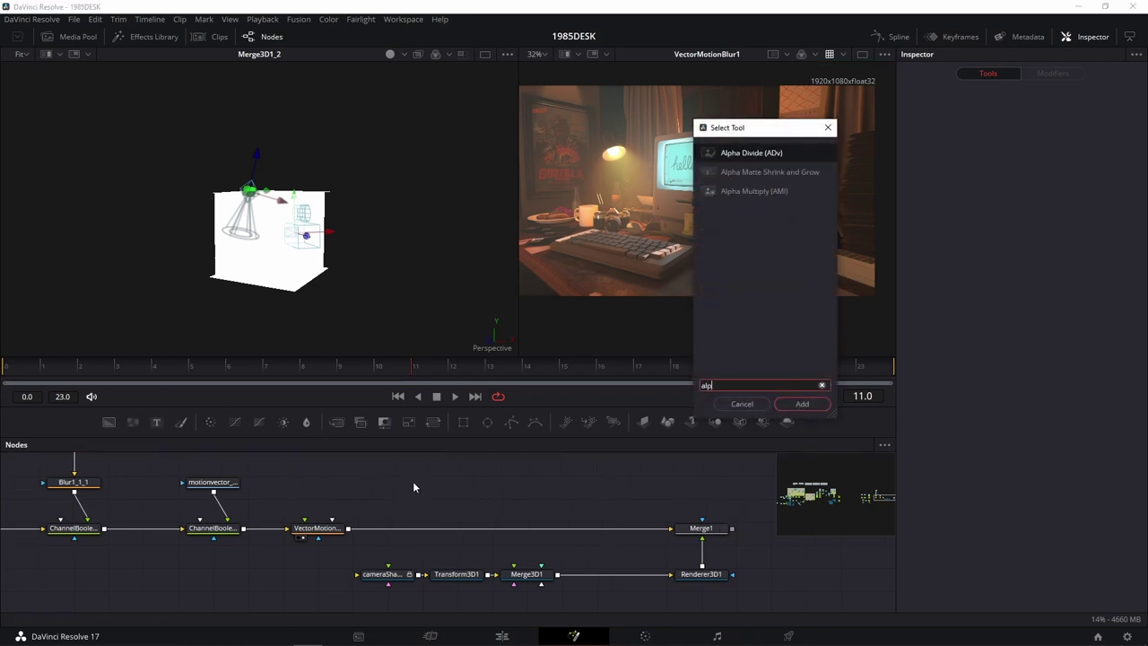
{"action": "type", "text": "a"}
{"action": "key", "text": "BackSpace"}
{"action": "left_click", "coordinate": [738, 192]}
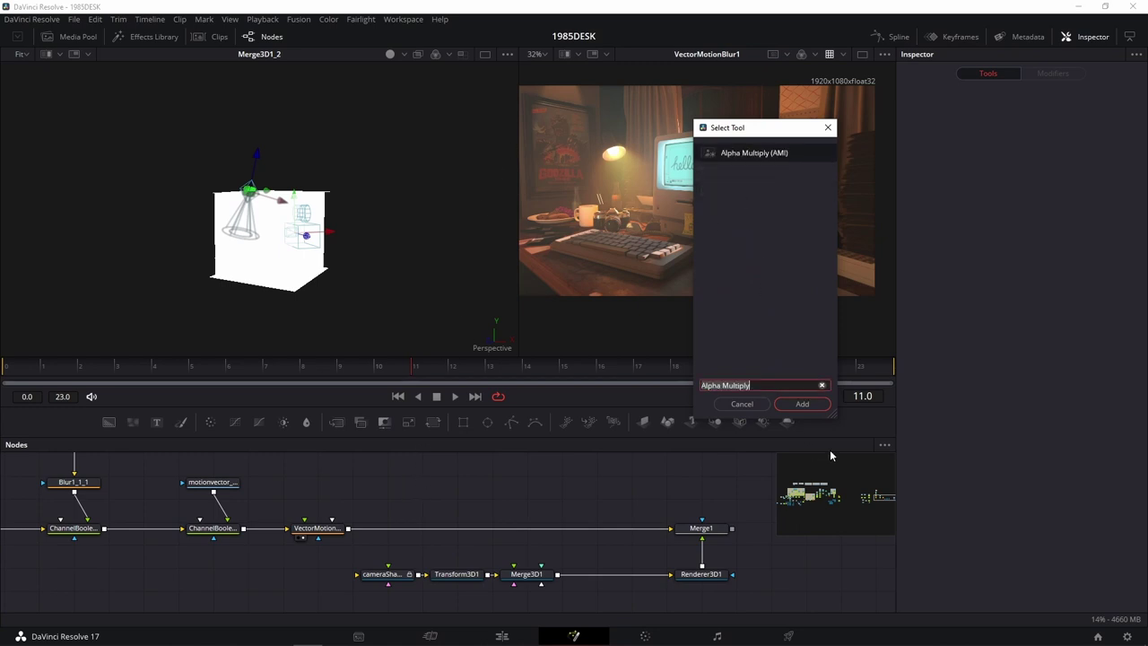
{"action": "left_click", "coordinate": [809, 404]}
{"action": "left_click_drag", "start_coordinate": [432, 475], "coordinate": [433, 521]}
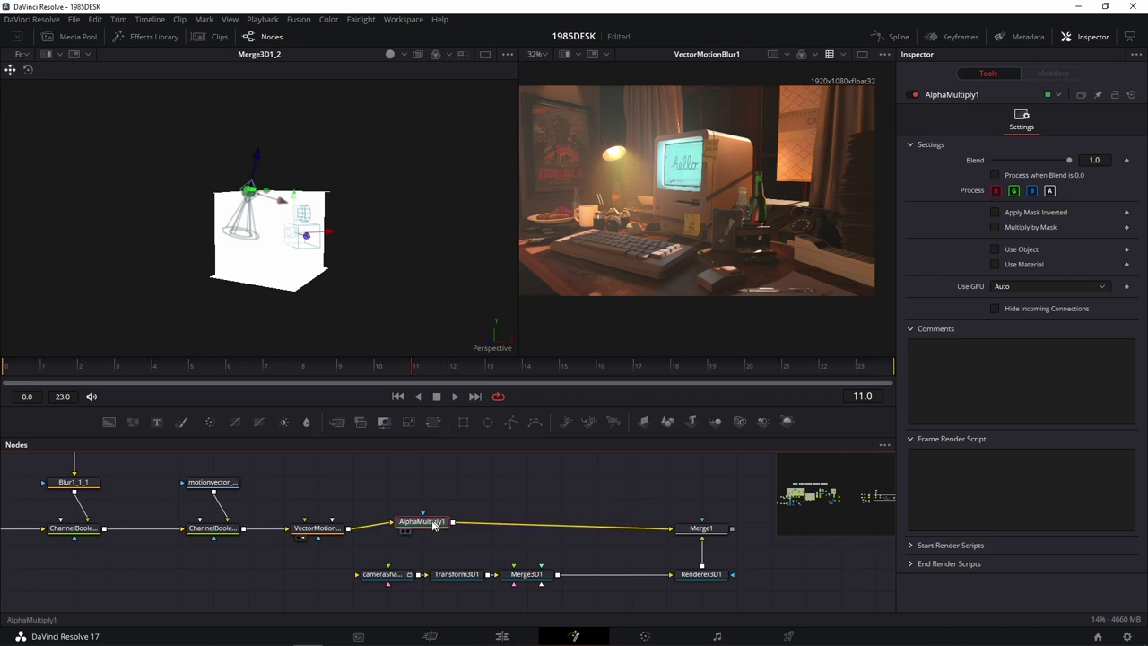
Step: Nudge AlphaMultiply1 and VectorMotionBlur1 so both sit level on the line into Merge1
{"action": "mouse_move", "coordinate": [444, 529]}
{"action": "left_mouse_down"}
{"action": "mouse_move", "coordinate": [493, 536]}
{"action": "mouse_move", "coordinate": [431, 530]}
{"action": "left_mouse_up"}
{"action": "scroll", "coordinate": [432, 530], "scroll_direction": "up", "scroll_amount": 2}
{"action": "left_click_drag", "start_coordinate": [282, 529], "coordinate": [282, 535]}
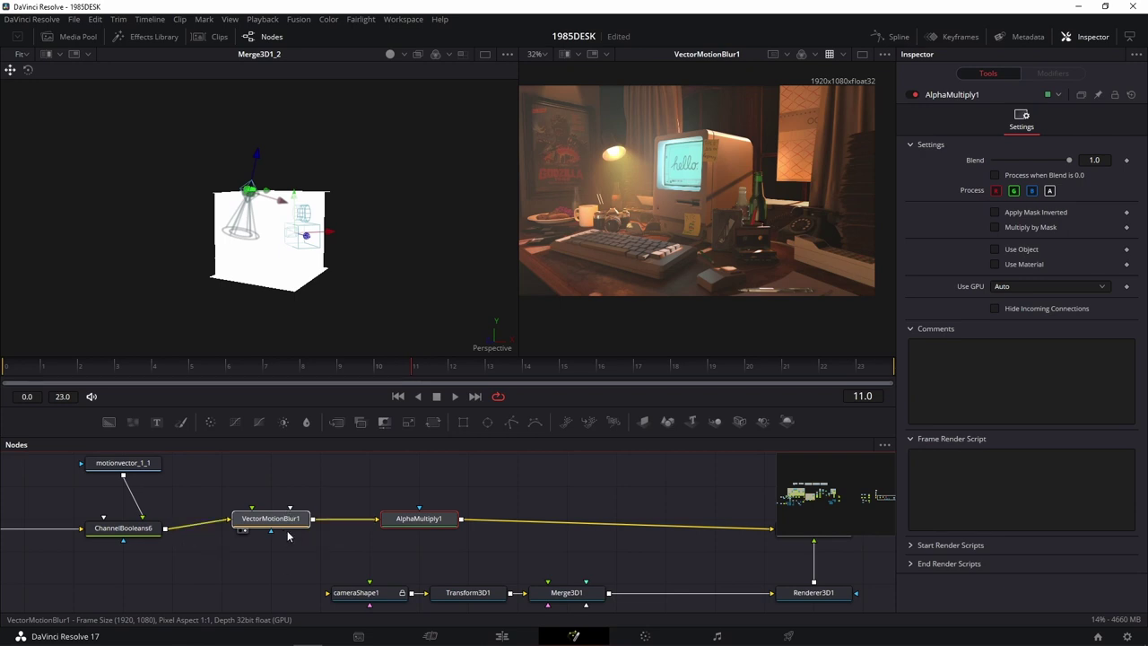
{"action": "left_click", "coordinate": [286, 529]}
{"action": "mouse_move", "coordinate": [233, 481]}
{"action": "left_mouse_down"}
{"action": "mouse_move", "coordinate": [576, 473]}
{"action": "mouse_move", "coordinate": [301, 488]}
{"action": "left_mouse_up"}
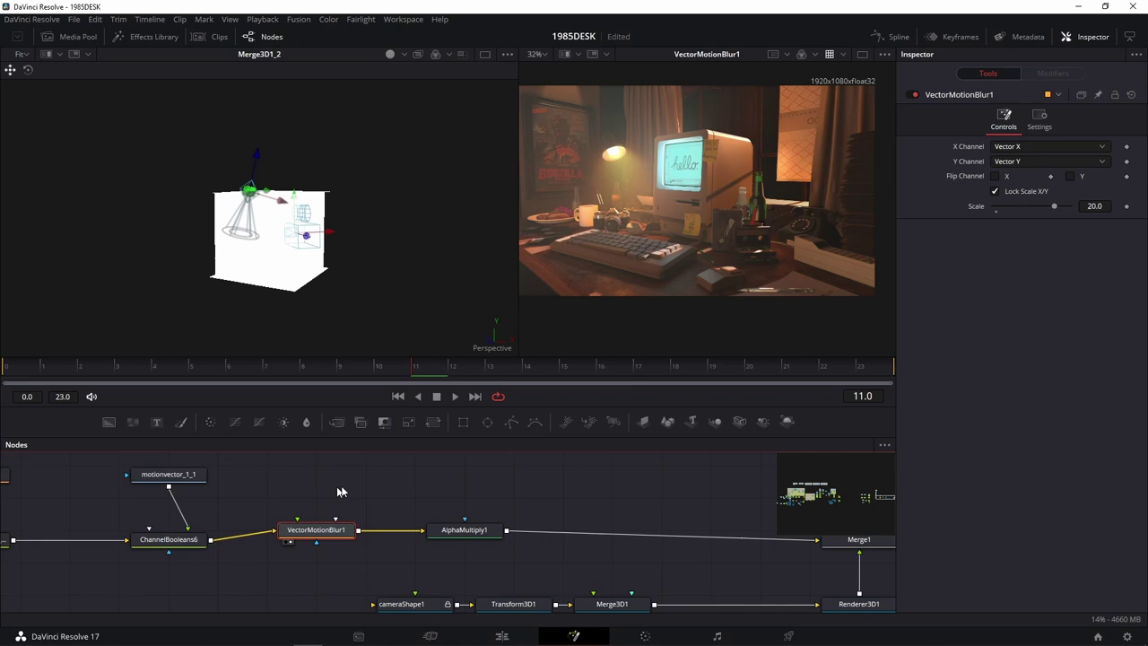
{"action": "left_click", "coordinate": [480, 530]}
{"action": "left_click_drag", "start_coordinate": [475, 496], "coordinate": [537, 517]}
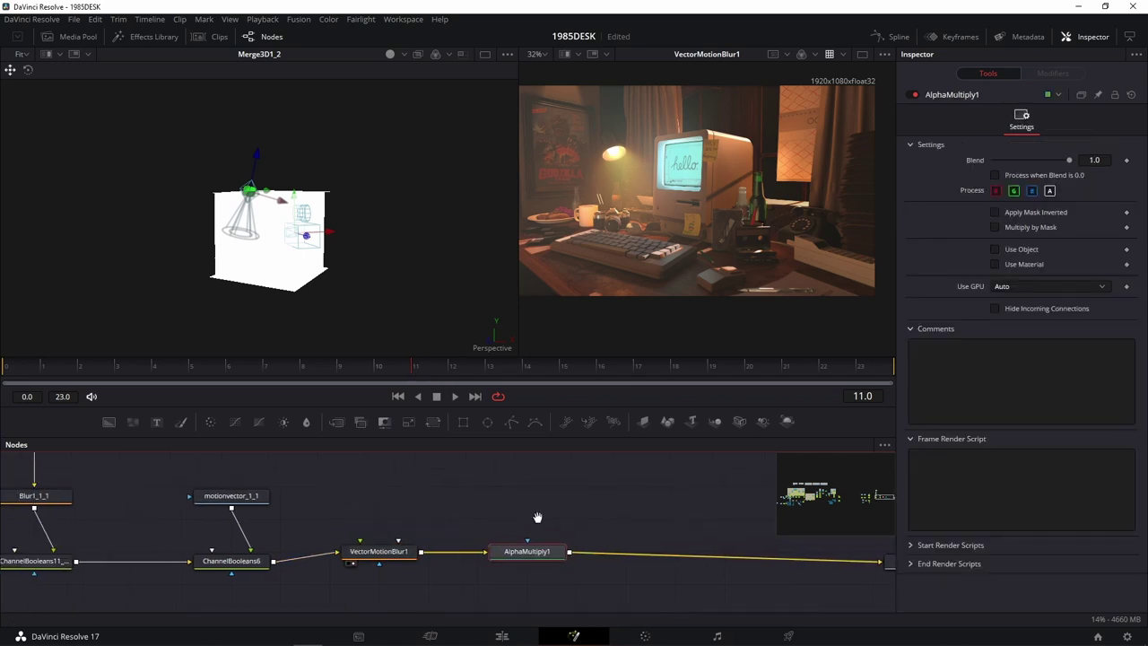
Step: Survey the Refraction, Specular Reflection and Fog Light groups across the node graph
{"action": "left_click", "coordinate": [800, 491]}
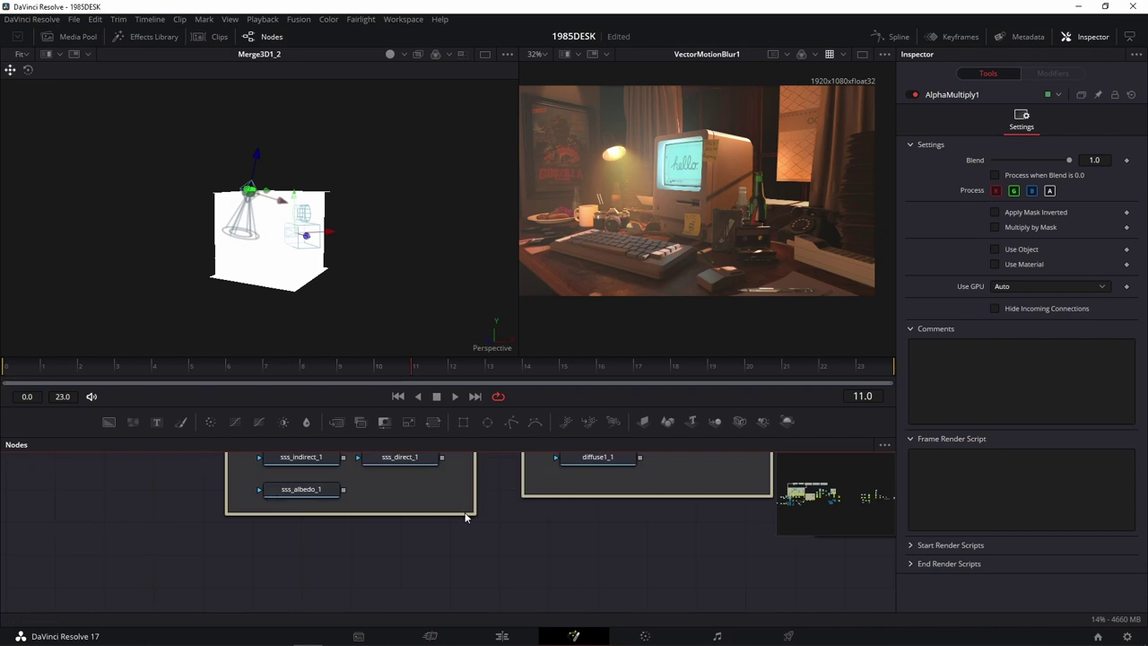
{"action": "scroll", "coordinate": [507, 518], "scroll_direction": "down", "scroll_amount": 2}
{"action": "scroll", "coordinate": [529, 554], "scroll_direction": "up", "scroll_amount": 2}
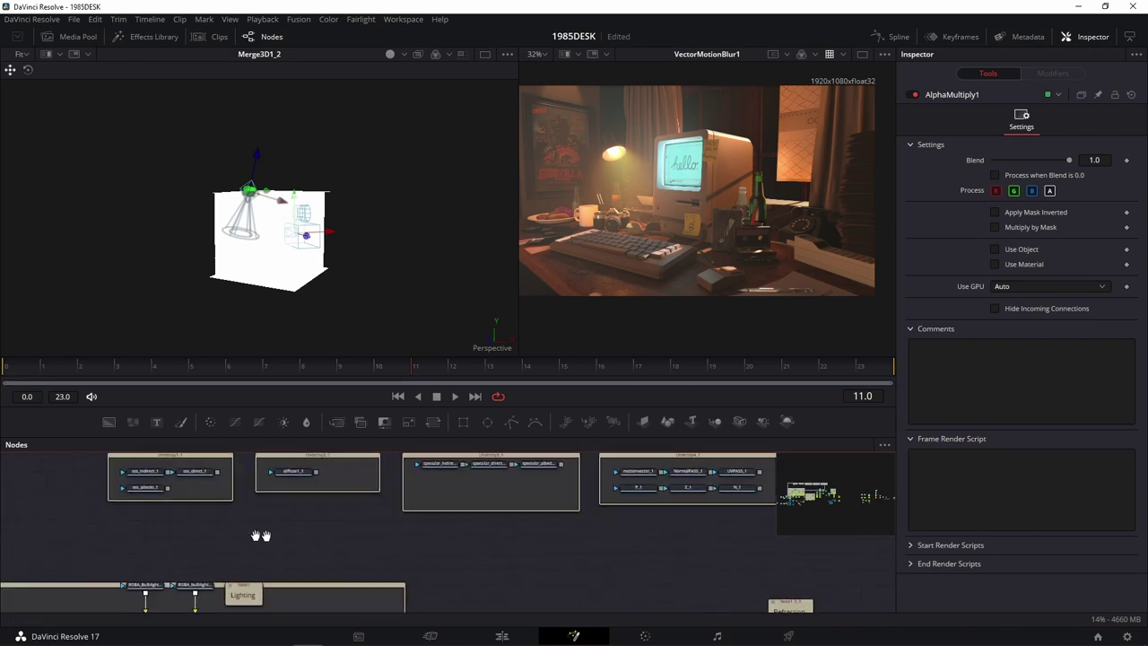
{"action": "left_click_drag", "start_coordinate": [450, 523], "coordinate": [403, 435]}
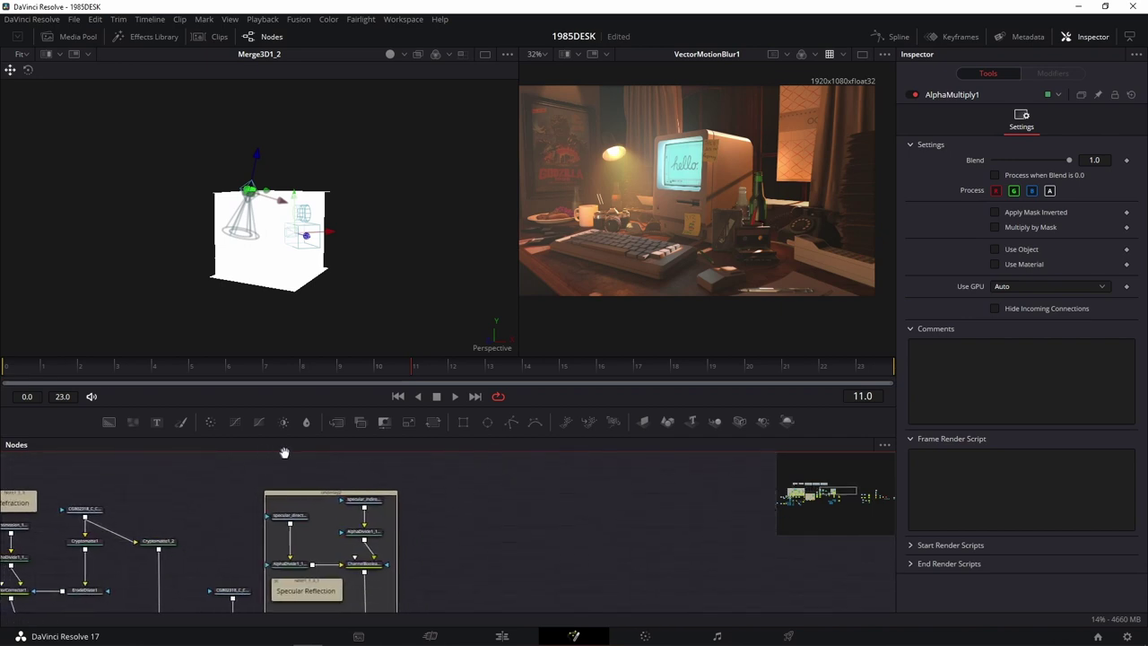
{"action": "scroll", "coordinate": [603, 595], "scroll_direction": "up", "scroll_amount": 2}
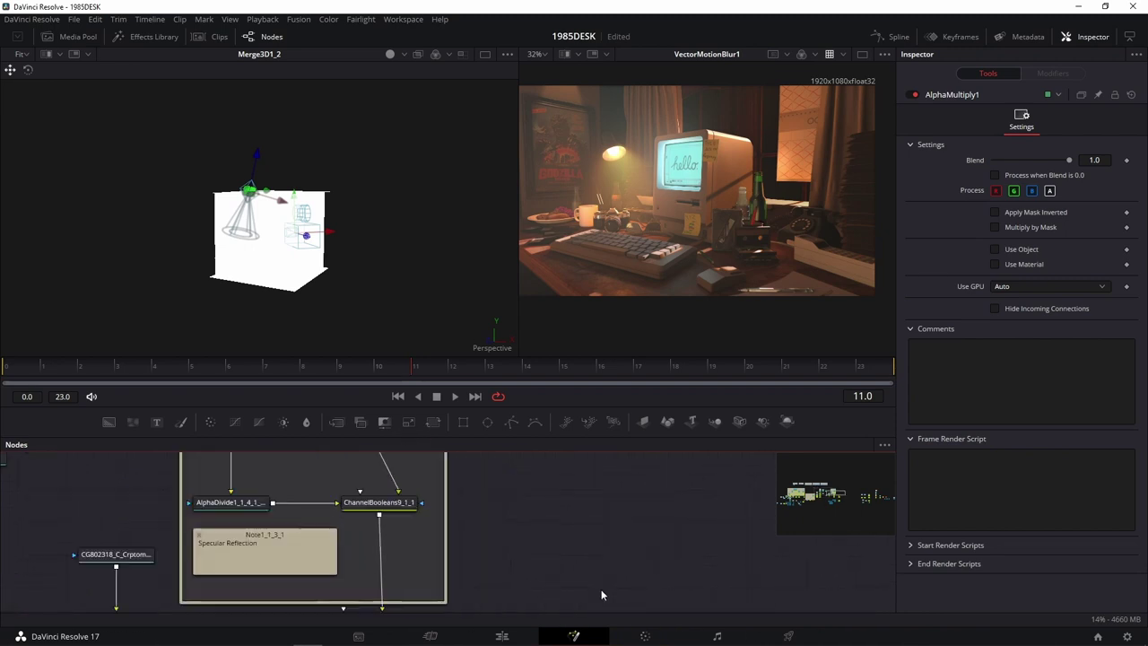
{"action": "scroll", "coordinate": [540, 537], "scroll_direction": "down", "scroll_amount": 3}
{"action": "scroll", "coordinate": [642, 572], "scroll_direction": "down", "scroll_amount": 3}
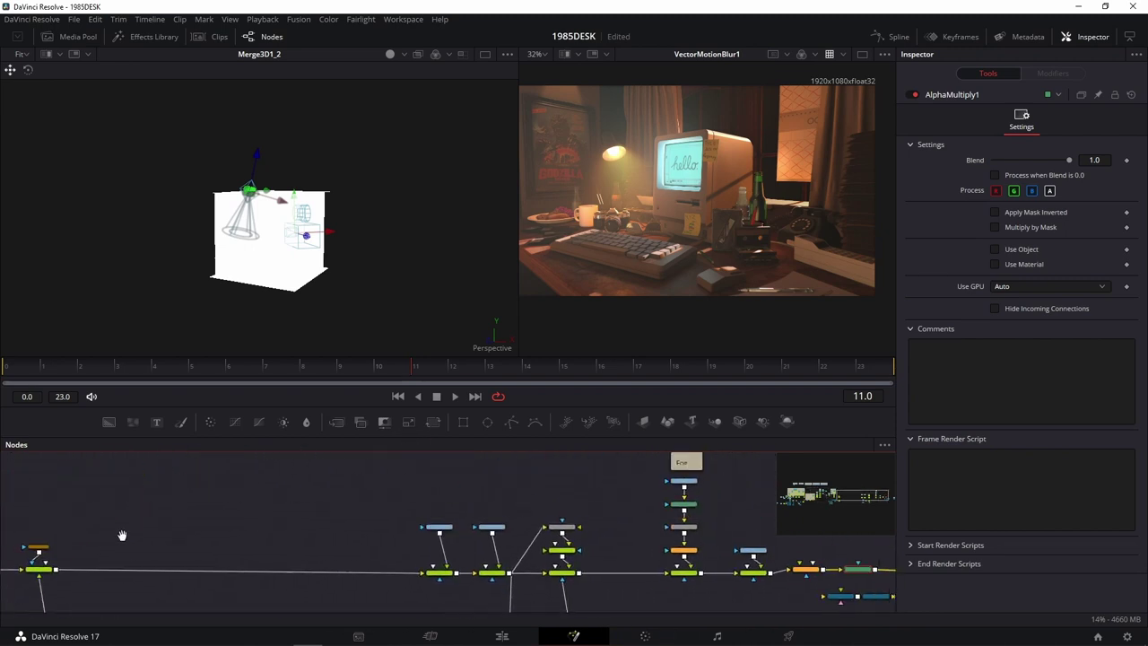
{"action": "scroll", "coordinate": [546, 477], "scroll_direction": "up", "scroll_amount": 3}
{"action": "scroll", "coordinate": [509, 533], "scroll_direction": "right", "scroll_amount": 5}
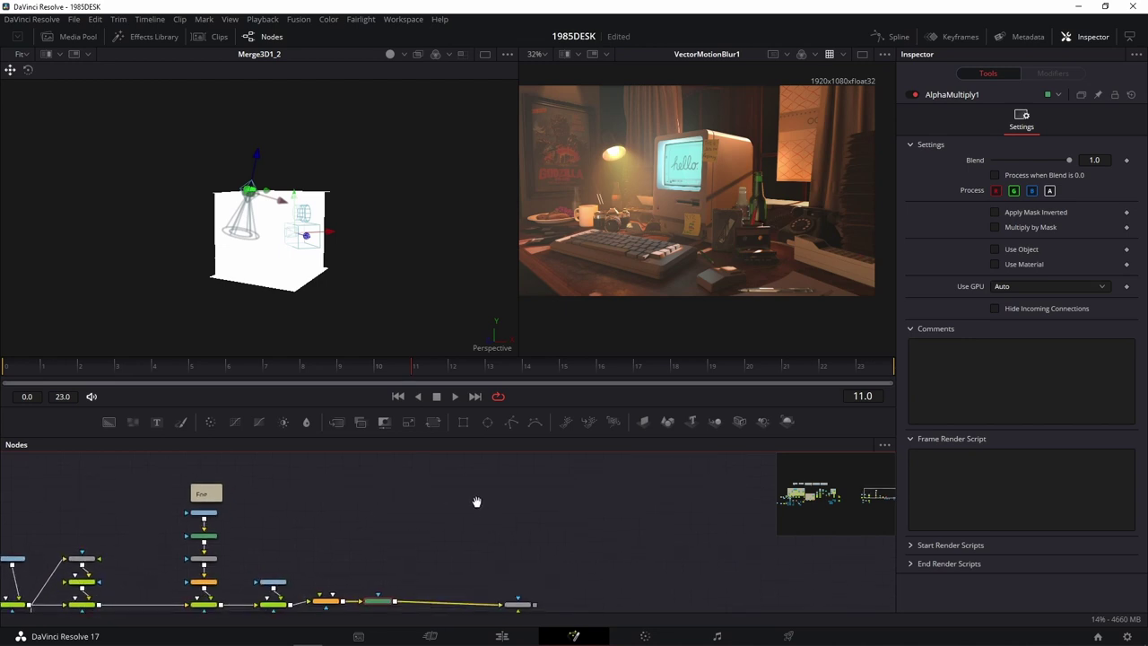
{"action": "scroll", "coordinate": [472, 584], "scroll_direction": "up", "scroll_amount": 2}
{"action": "left_click_drag", "start_coordinate": [438, 572], "coordinate": [428, 523]}
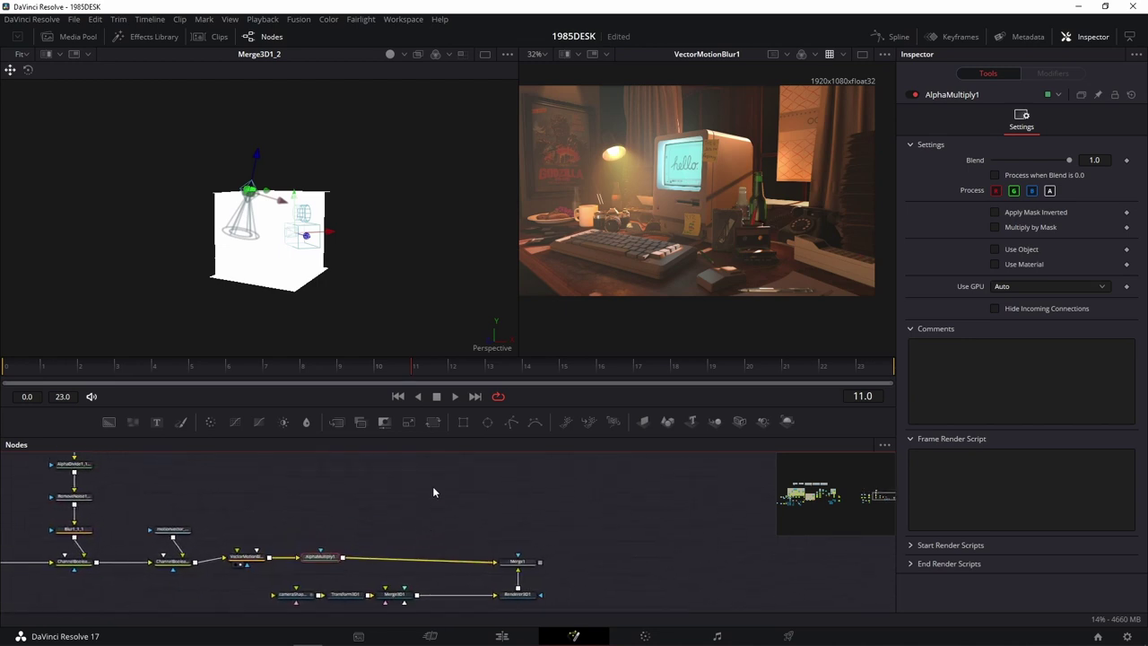
{"action": "scroll", "coordinate": [312, 514], "scroll_direction": "down", "scroll_amount": 4}
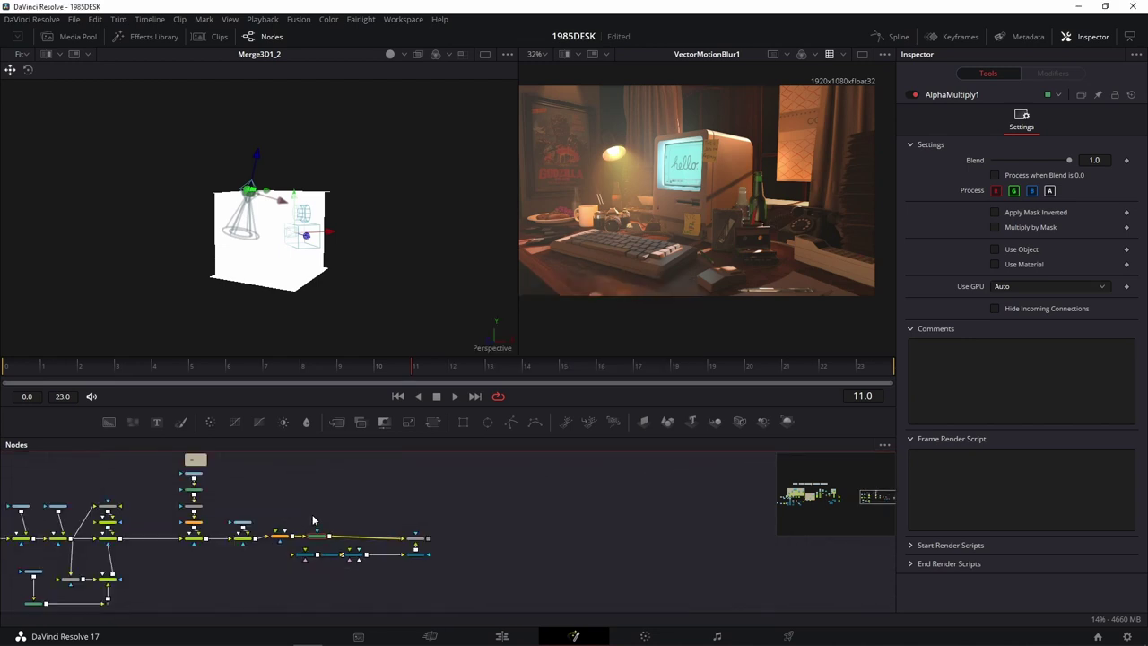
{"action": "scroll", "coordinate": [502, 526], "scroll_direction": "up", "scroll_amount": 2}
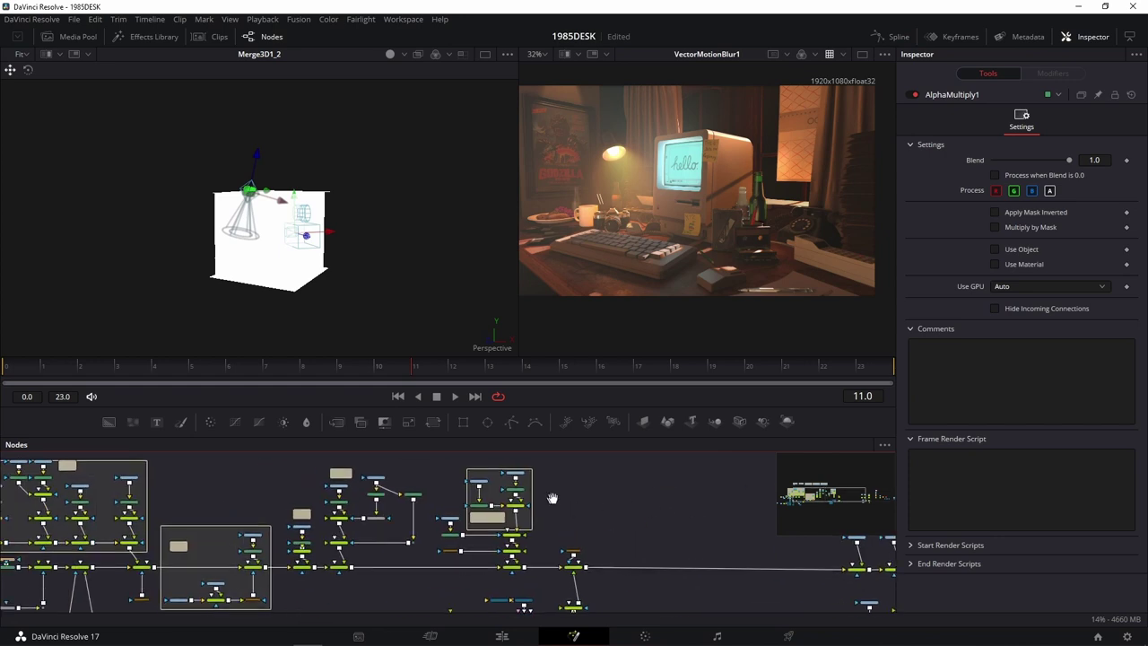
{"action": "scroll", "coordinate": [521, 506], "scroll_direction": "up", "scroll_amount": 2}
{"action": "mouse_move", "coordinate": [499, 529]}
{"action": "left_mouse_down"}
{"action": "mouse_move", "coordinate": [645, 396]}
{"action": "mouse_move", "coordinate": [300, 470]}
{"action": "left_mouse_up"}
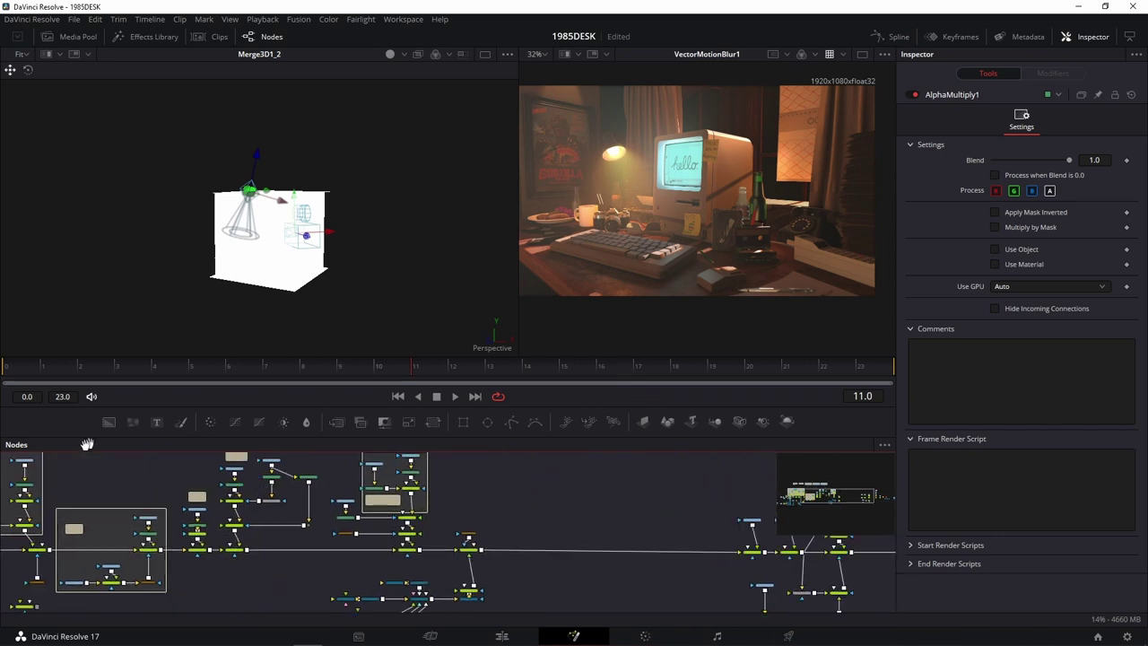
{"action": "scroll", "coordinate": [314, 480], "scroll_direction": "down", "scroll_amount": 2}
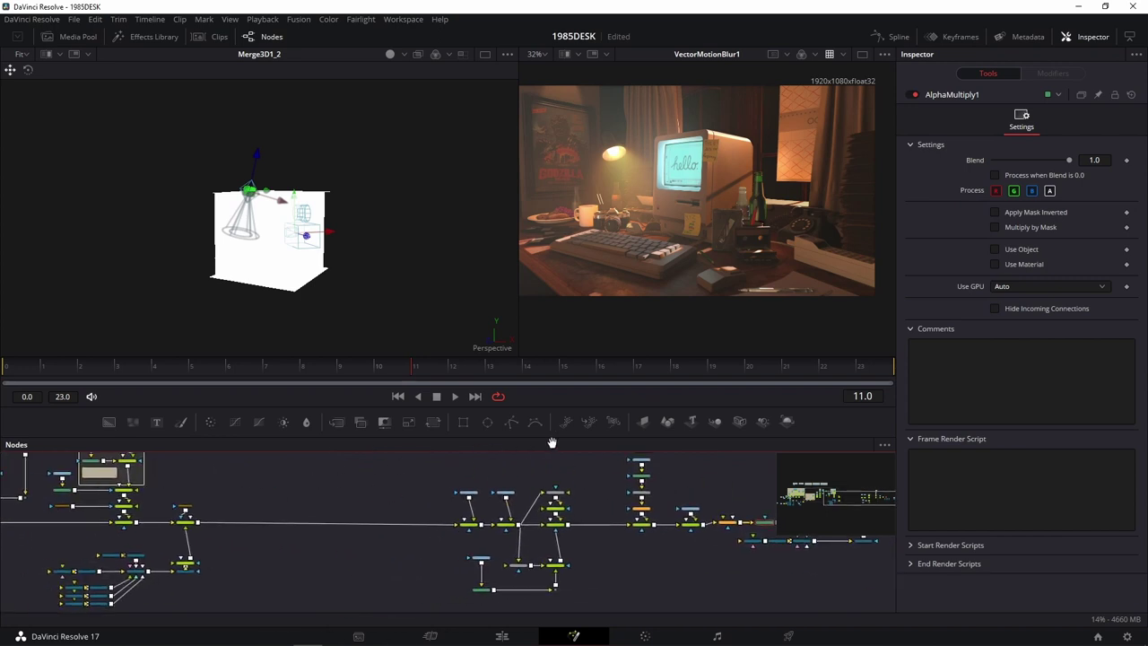
{"action": "left_click_drag", "start_coordinate": [538, 474], "coordinate": [658, 485]}
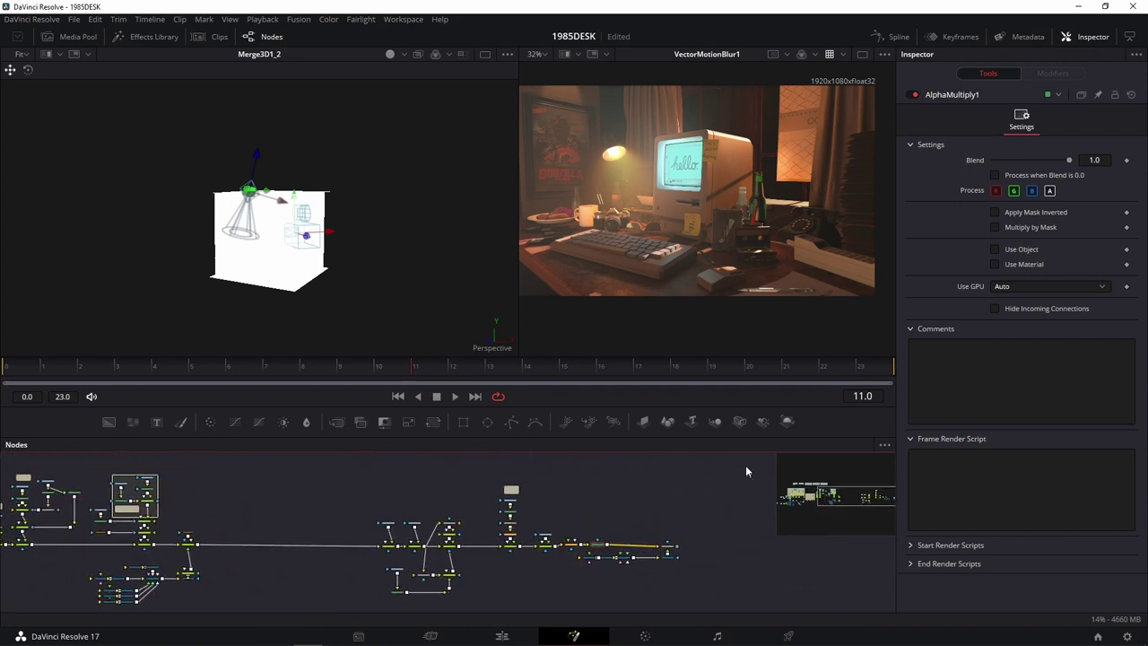
Step: Box-select the downstream node chain and drag it further left
{"action": "left_click_drag", "start_coordinate": [744, 461], "coordinate": [179, 619]}
{"action": "scroll", "coordinate": [380, 519], "scroll_direction": "up", "scroll_amount": 3}
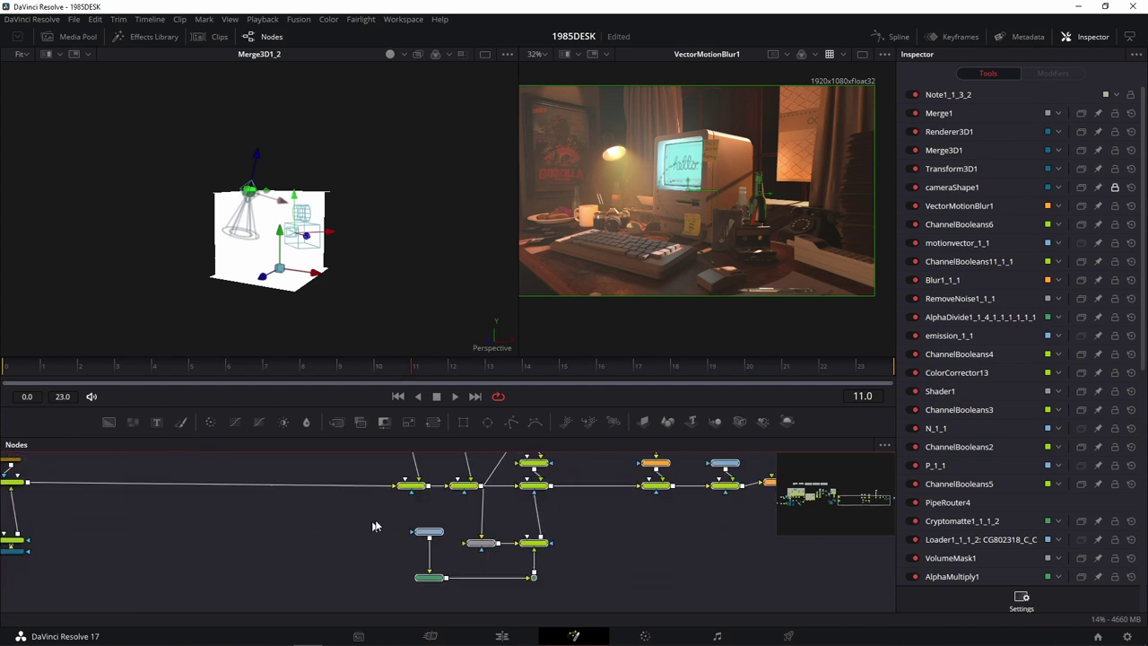
{"action": "left_click_drag", "start_coordinate": [413, 487], "coordinate": [82, 482]}
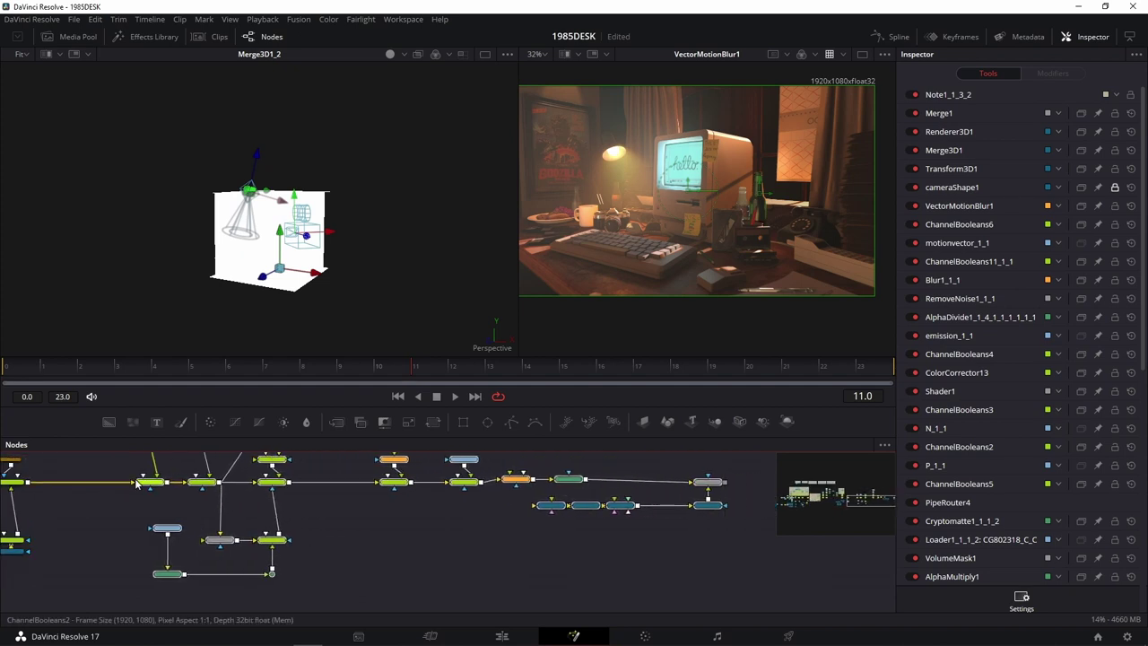
{"action": "left_click", "coordinate": [409, 551]}
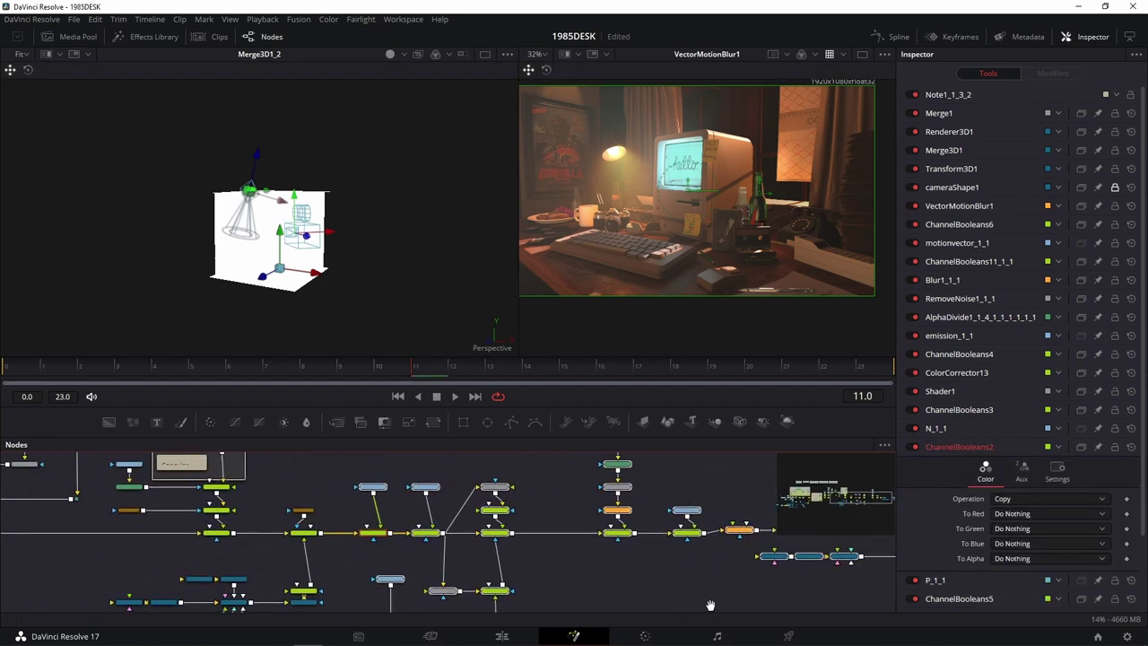
Step: Bring the end of the node tree into view and open the Select Tool search
{"action": "scroll", "coordinate": [440, 567], "scroll_direction": "up", "scroll_amount": 5}
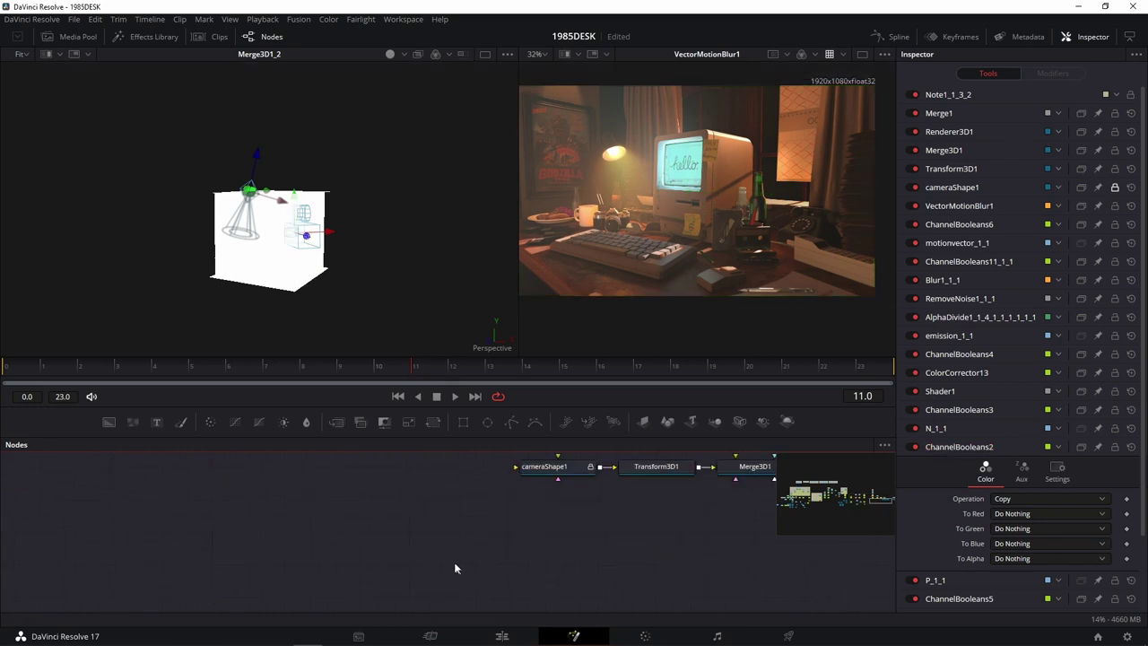
{"action": "left_click_drag", "start_coordinate": [581, 474], "coordinate": [519, 503]}
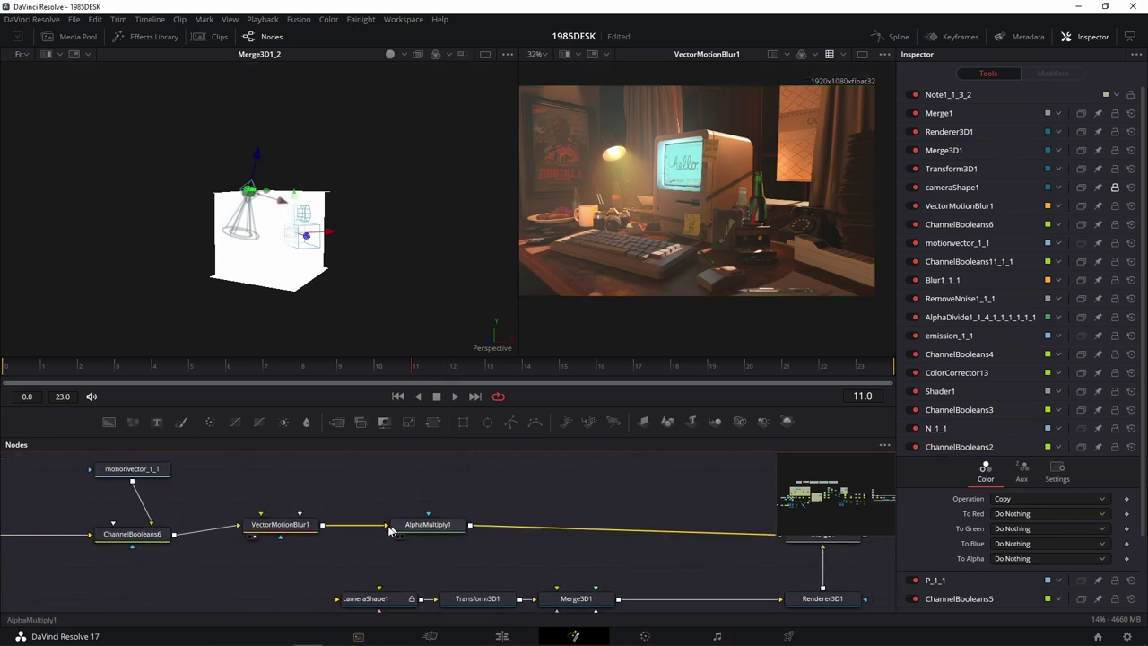
{"action": "scroll", "coordinate": [502, 495], "scroll_direction": "down", "scroll_amount": 2}
{"action": "scroll", "coordinate": [466, 492], "scroll_direction": "down", "scroll_amount": 2}
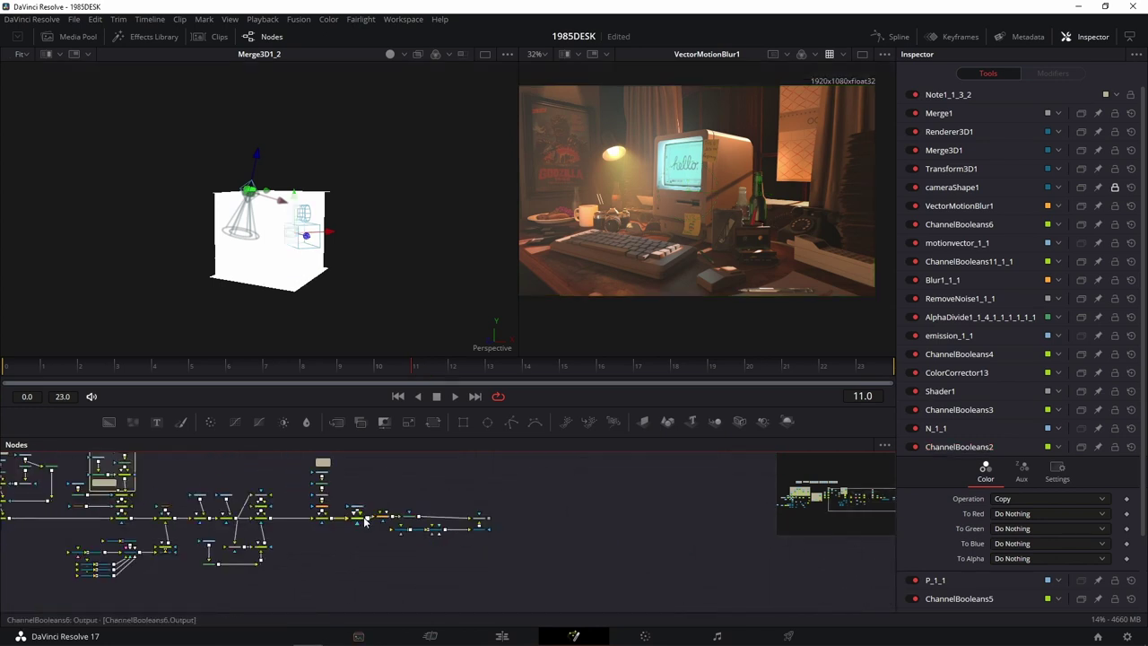
{"action": "scroll", "coordinate": [431, 490], "scroll_direction": "down", "scroll_amount": 2}
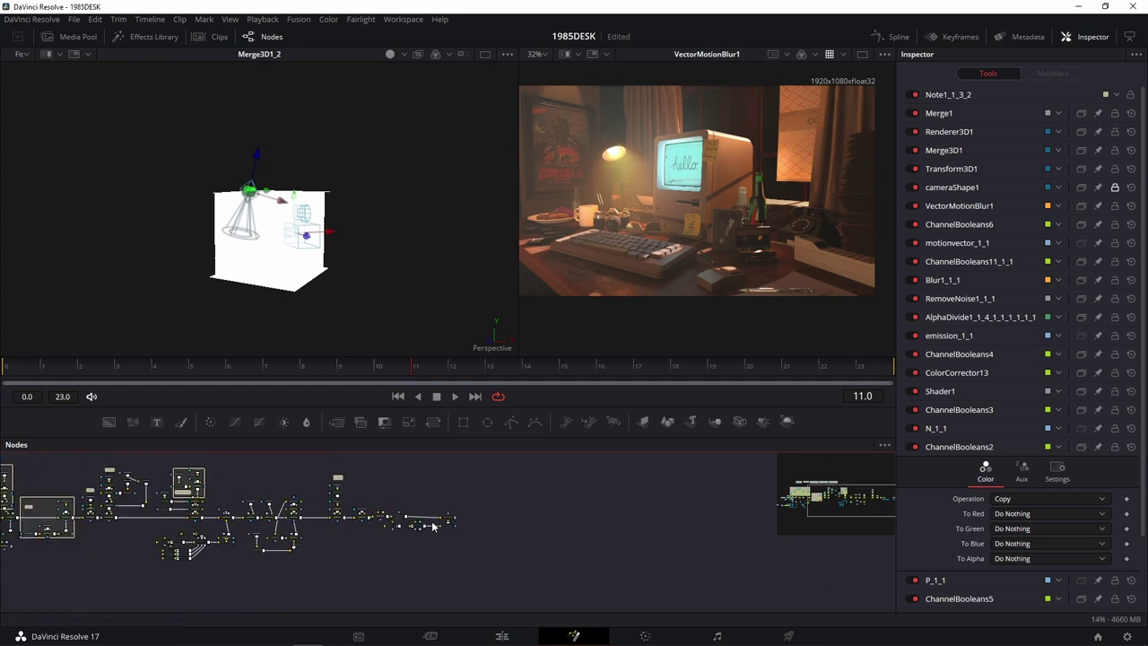
{"action": "scroll", "coordinate": [440, 488], "scroll_direction": "up", "scroll_amount": 3}
{"action": "scroll", "coordinate": [467, 482], "scroll_direction": "up", "scroll_amount": 2}
{"action": "left_click_drag", "start_coordinate": [477, 479], "coordinate": [470, 482]}
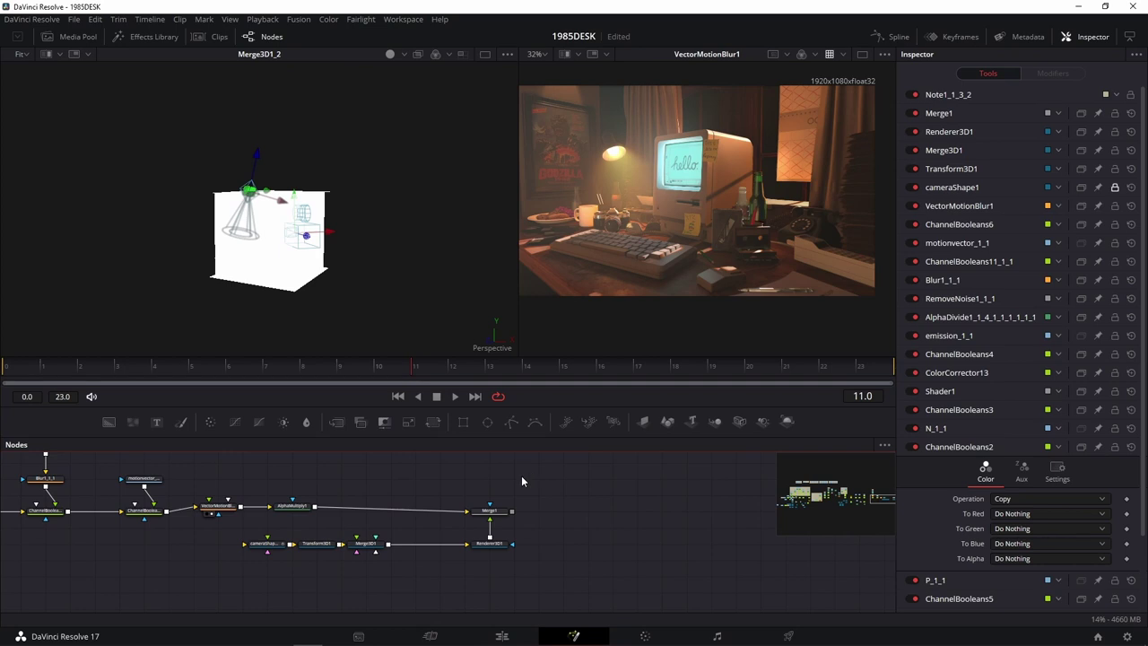
{"action": "key", "text": "shift+space"}
Step: Add a Loader reading CG802318.exr, undoing an accidental deletion of it
{"action": "type", "text": "loa"}
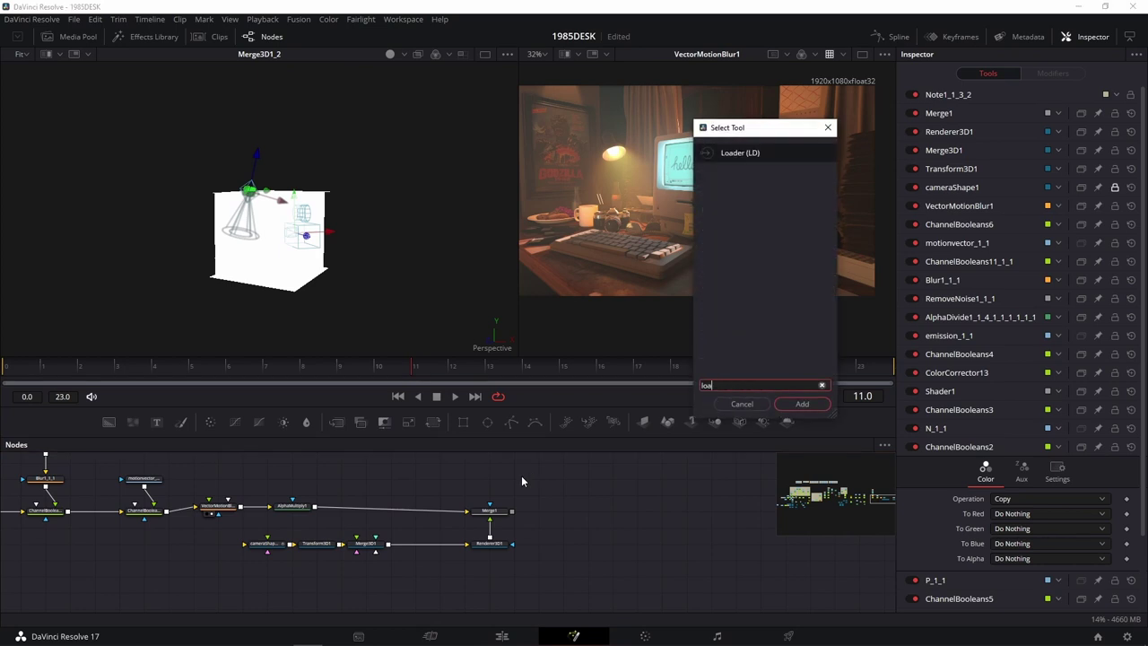
{"action": "left_click", "coordinate": [809, 403]}
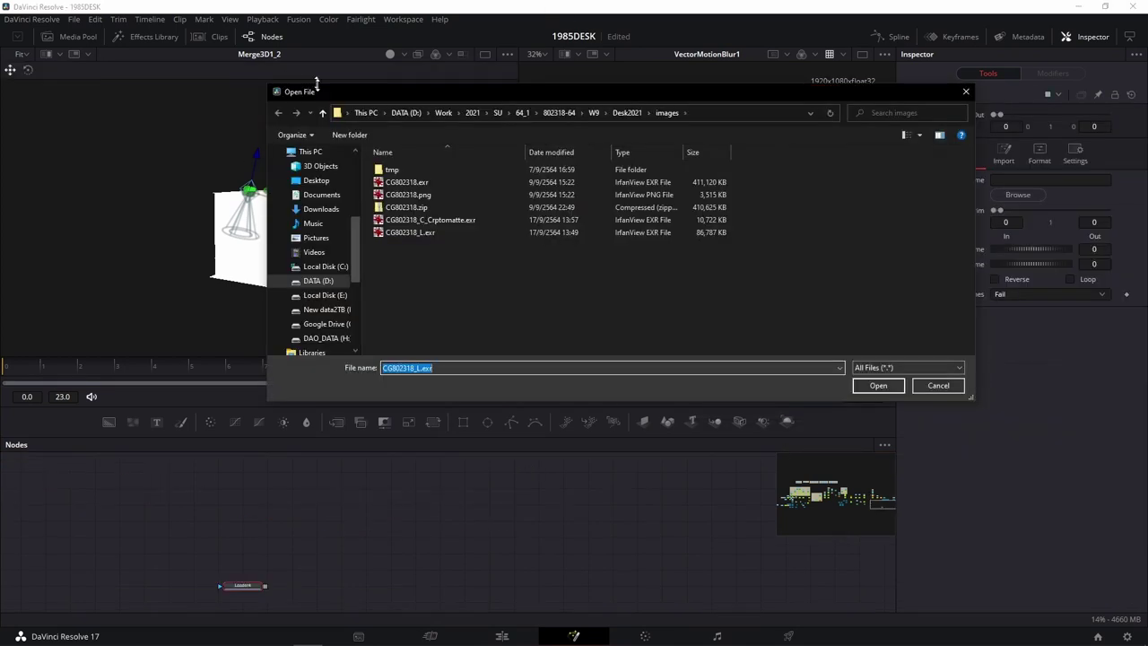
{"action": "left_click", "coordinate": [441, 184]}
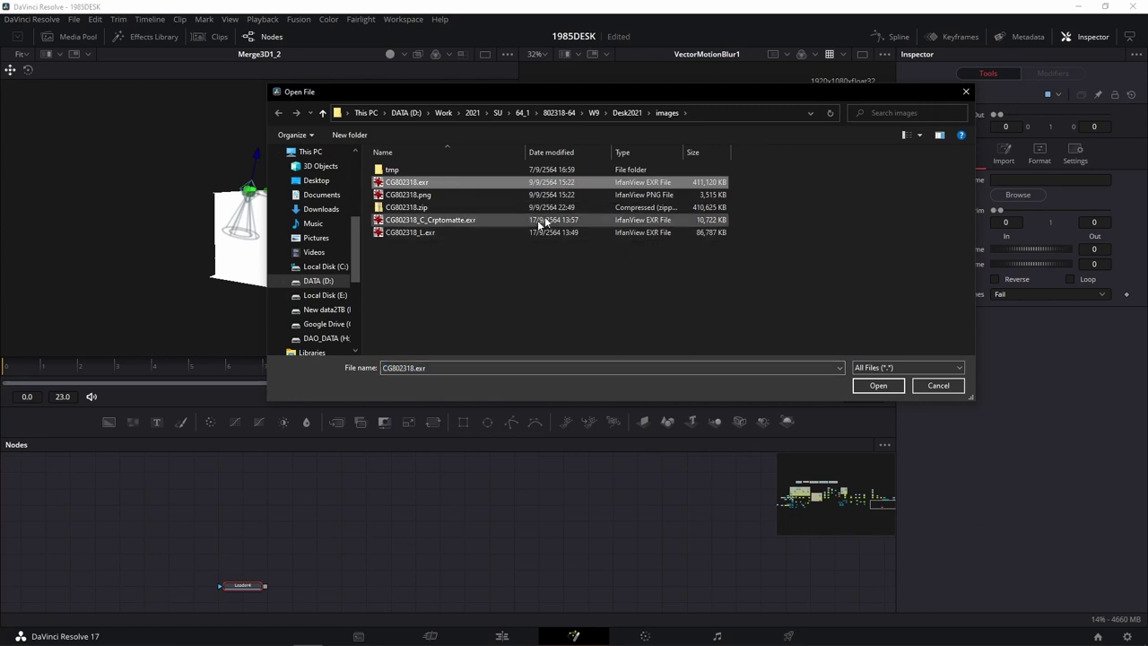
{"action": "left_click", "coordinate": [881, 386]}
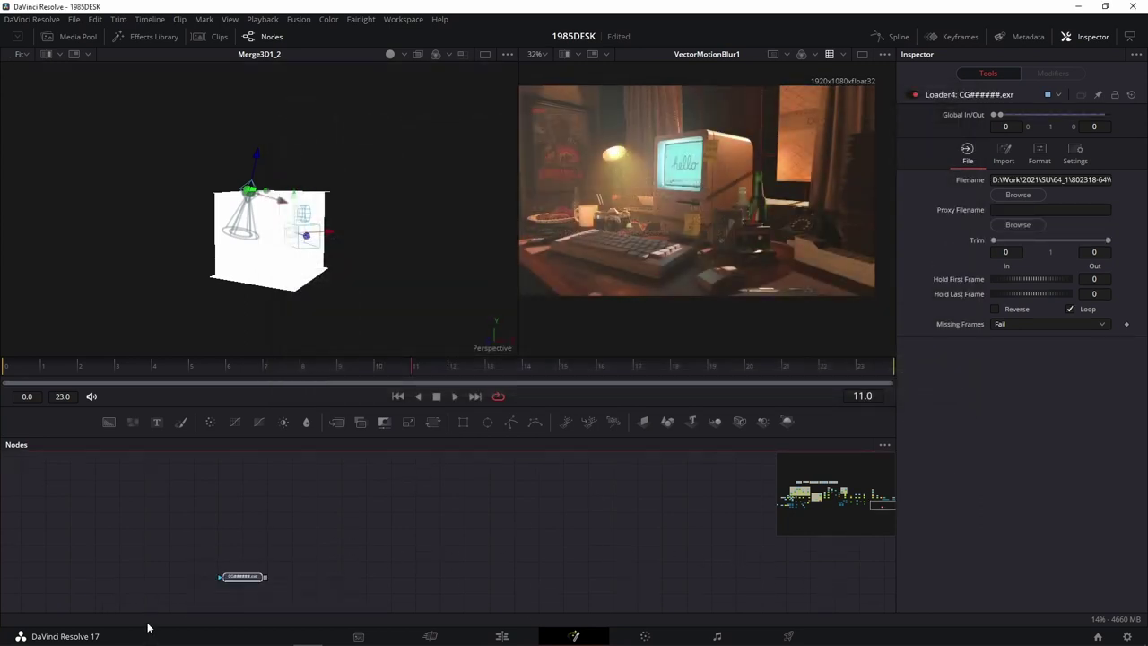
{"action": "key", "text": "Delete"}
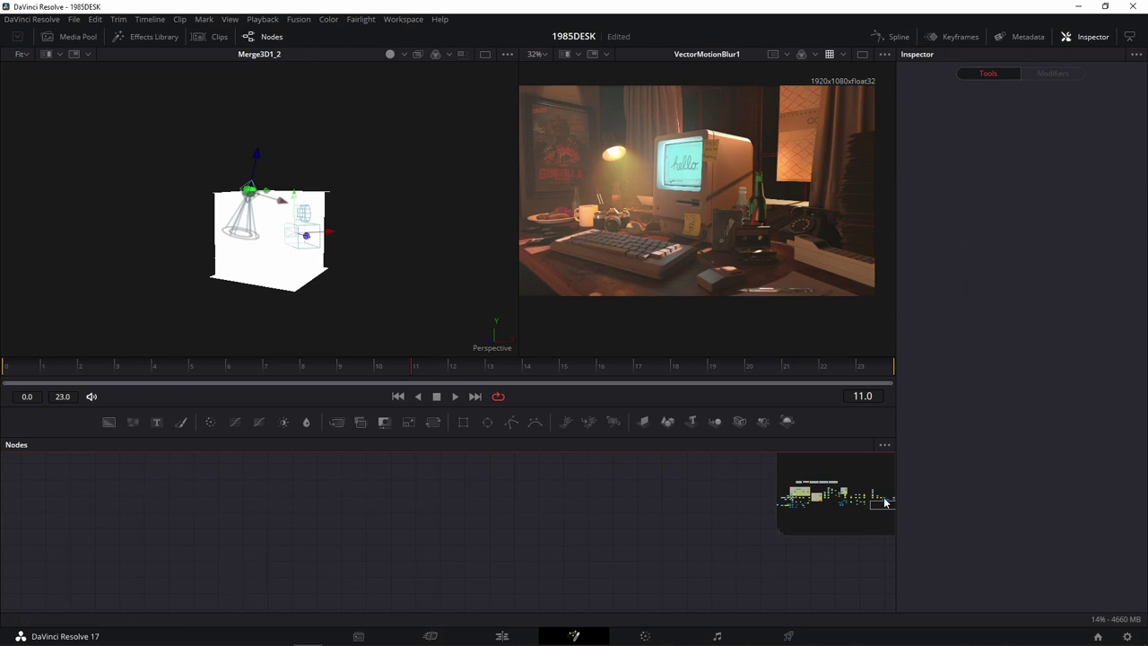
{"action": "left_click_drag", "start_coordinate": [884, 502], "coordinate": [861, 500]}
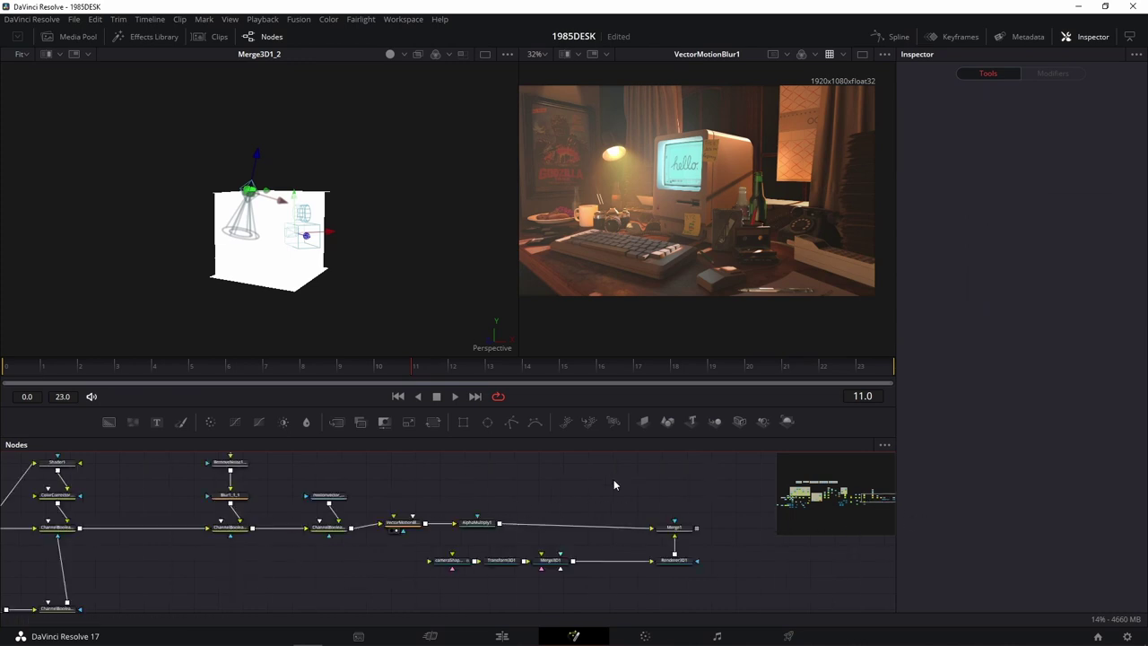
{"action": "key", "text": "ctrl+z"}
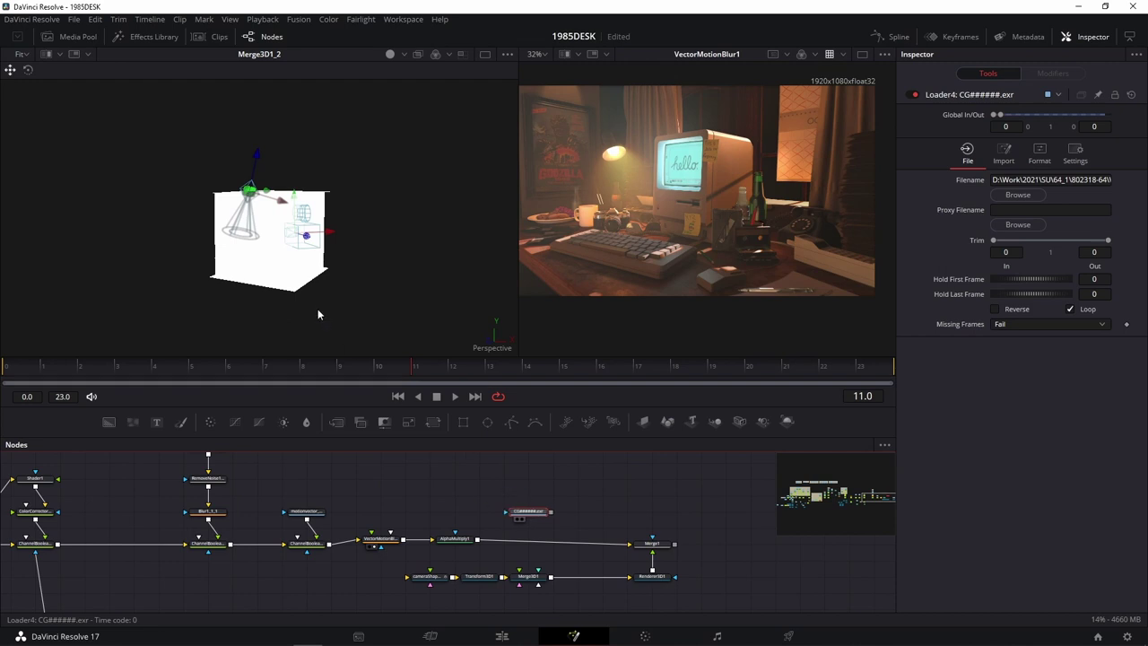
Step: View the CG render in viewer 1, check its alpha, and show AlphaMultiply1 in viewer 2
{"action": "key", "text": "1"}
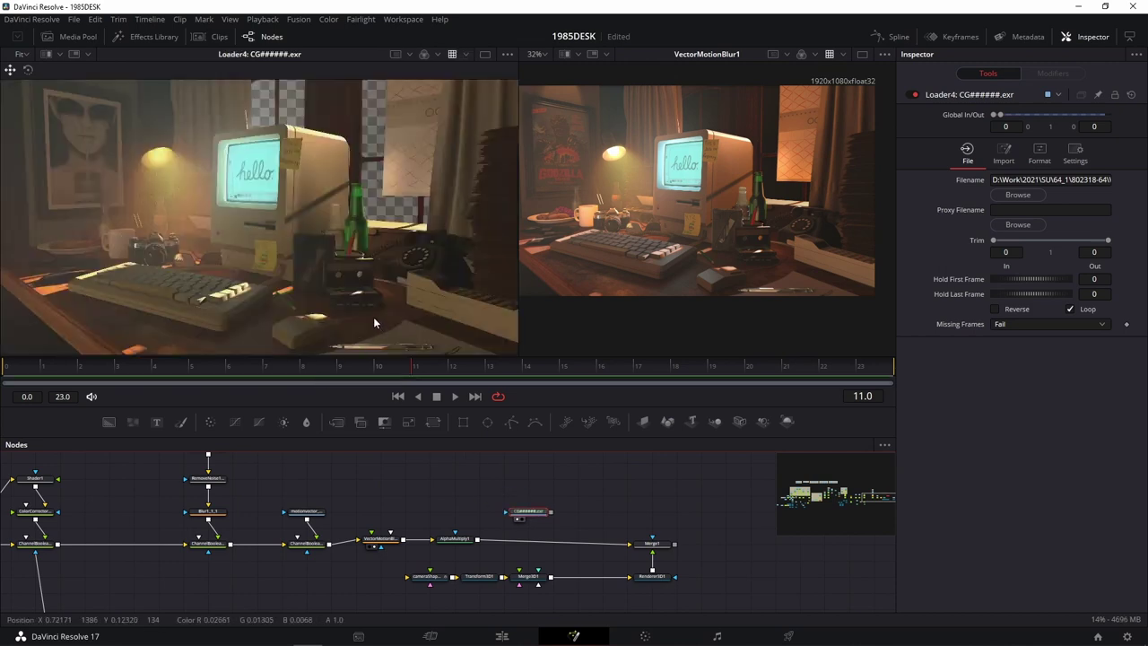
{"action": "left_click", "coordinate": [437, 54]}
{"action": "left_click", "coordinate": [450, 134]}
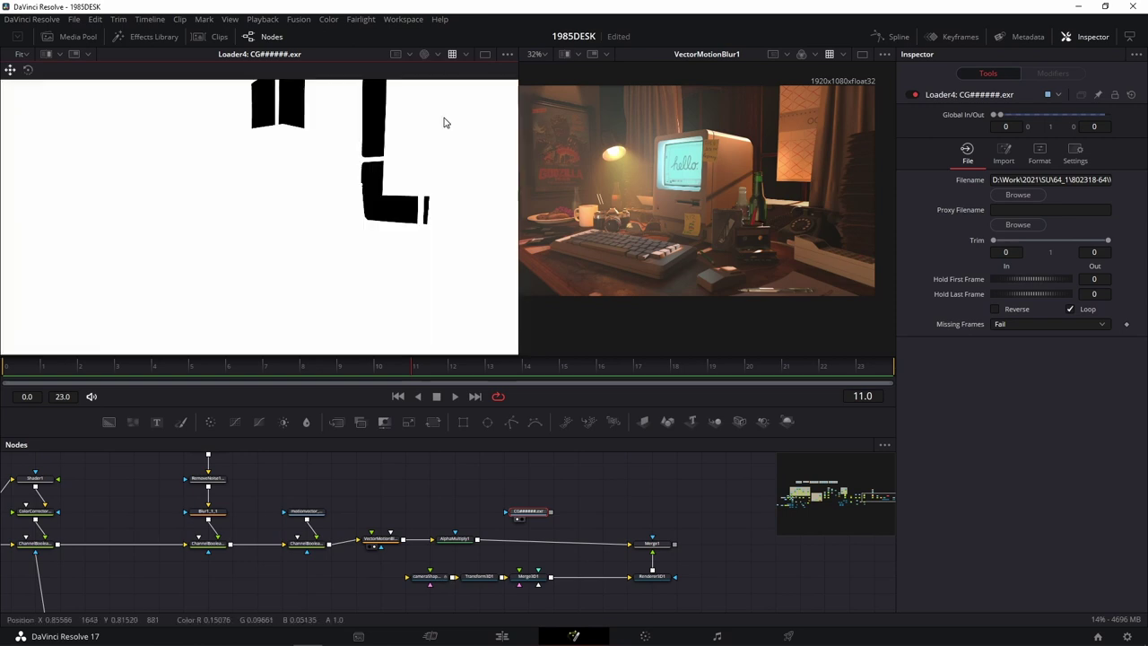
{"action": "left_click", "coordinate": [464, 55]}
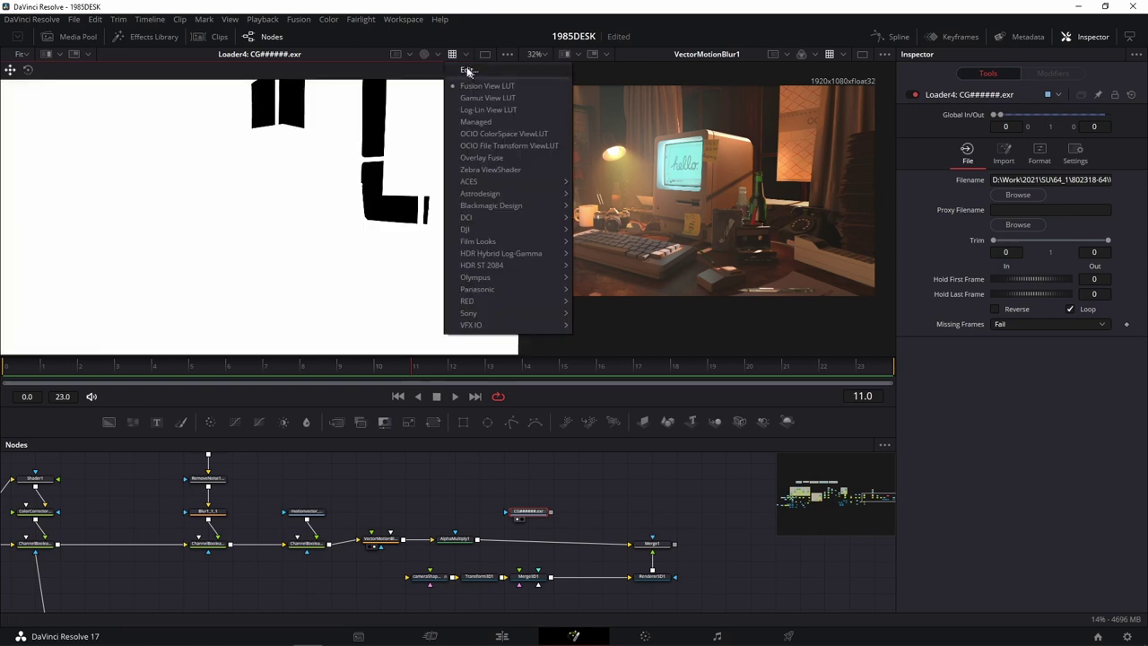
{"action": "left_click", "coordinate": [437, 54]}
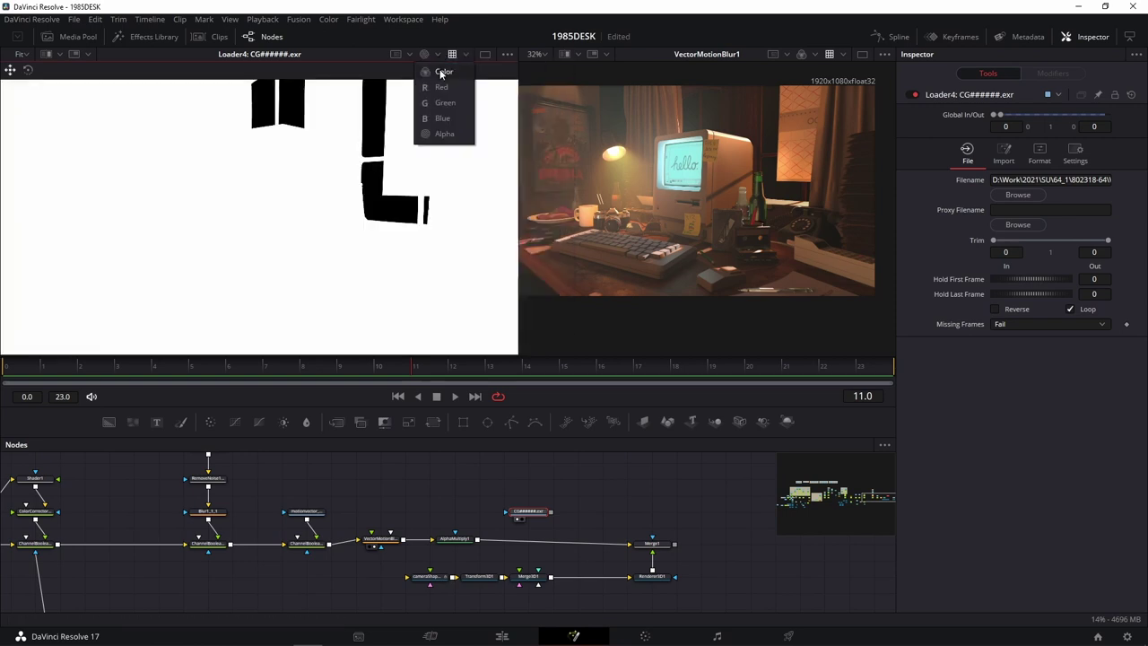
{"action": "left_click", "coordinate": [440, 73]}
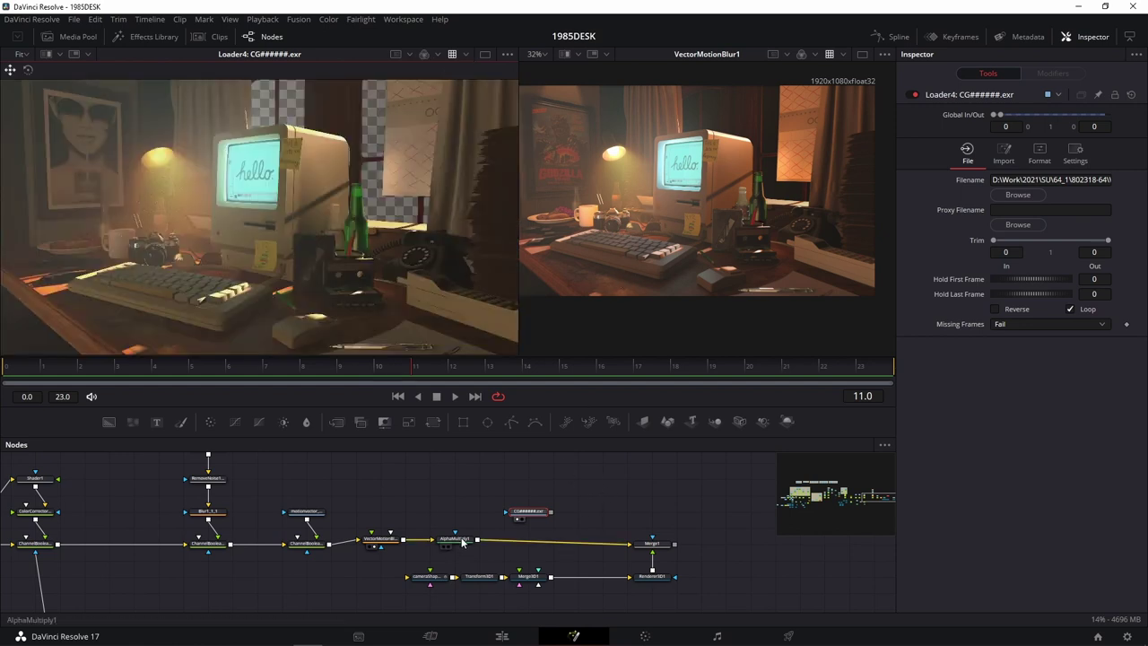
{"action": "left_click_drag", "start_coordinate": [660, 290], "coordinate": [731, 225]}
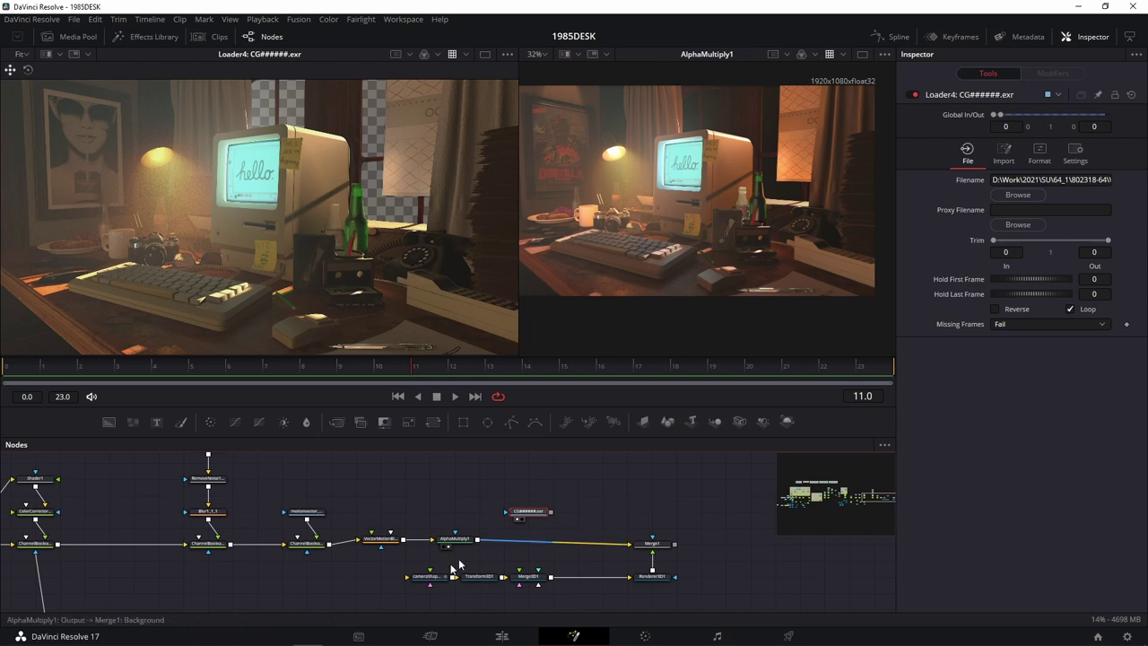
{"action": "scroll", "coordinate": [489, 528], "scroll_direction": "up", "scroll_amount": 3}
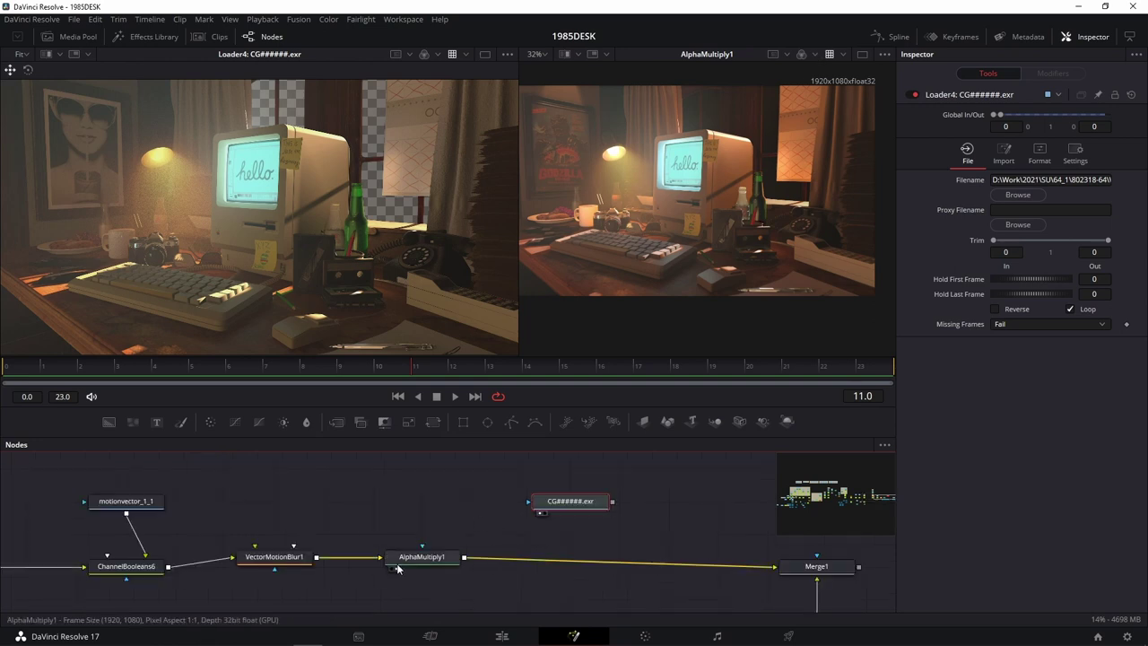
Step: Connect the CG######.exr loader to AlphaMultiply1's mask input and enable Multiply by Mask
{"action": "mouse_move", "coordinate": [572, 502]}
{"action": "left_mouse_down"}
{"action": "mouse_move", "coordinate": [324, 468]}
{"action": "mouse_move", "coordinate": [438, 560]}
{"action": "left_mouse_up"}
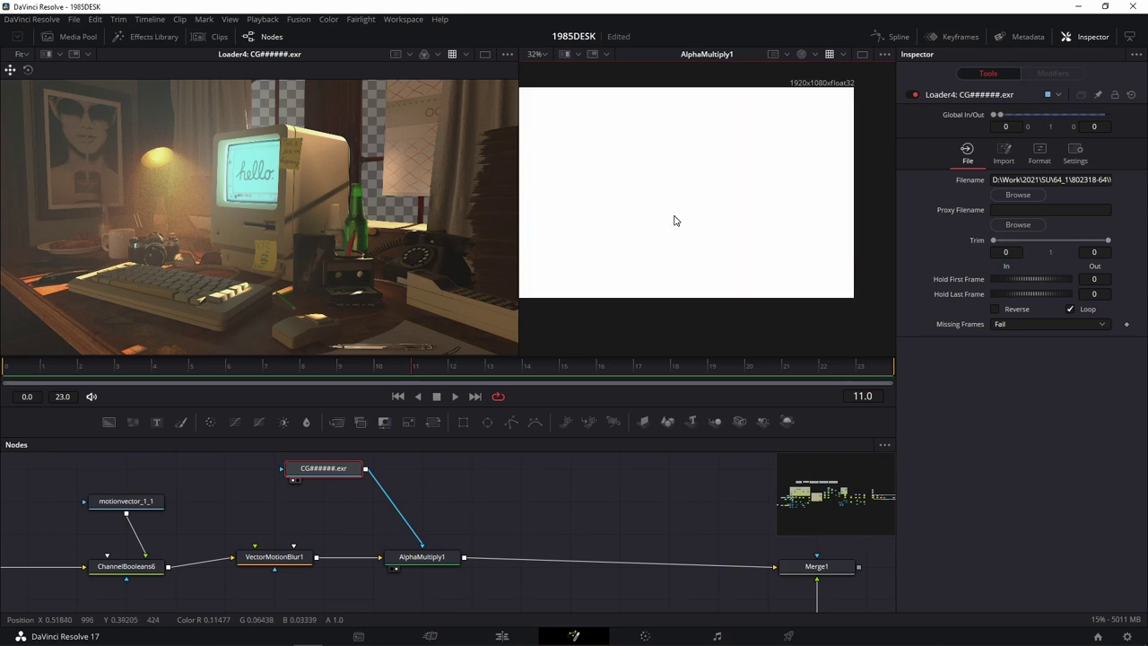
{"action": "left_click", "coordinate": [441, 564]}
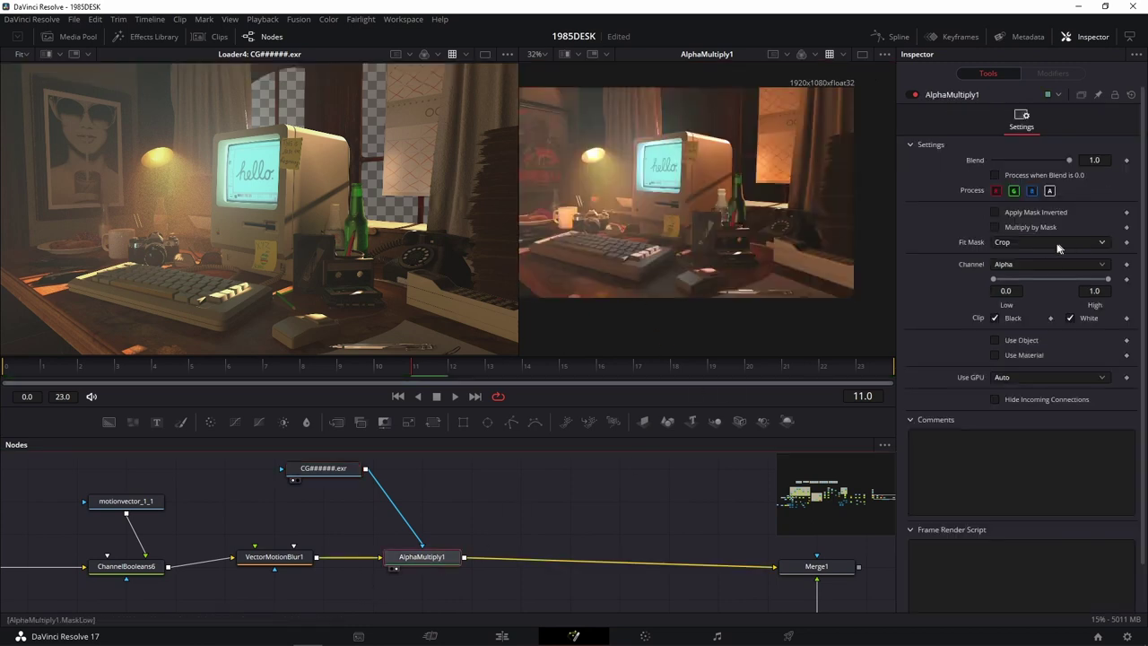
{"action": "left_click", "coordinate": [1040, 226]}
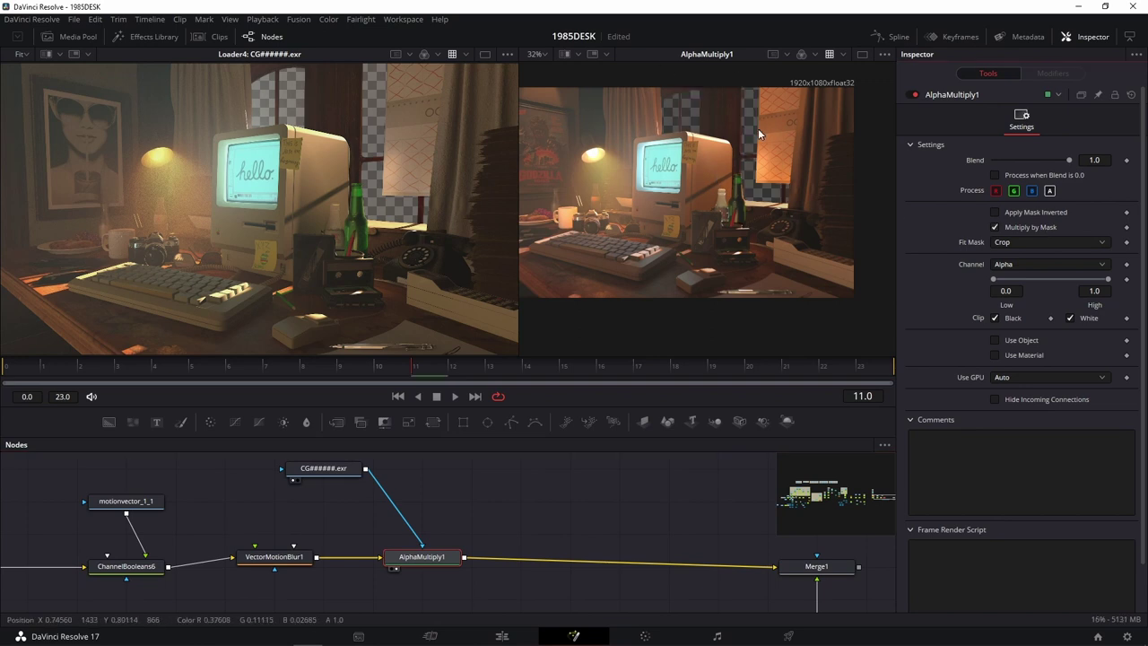
{"action": "key", "text": "a"}
{"action": "key", "text": "c"}
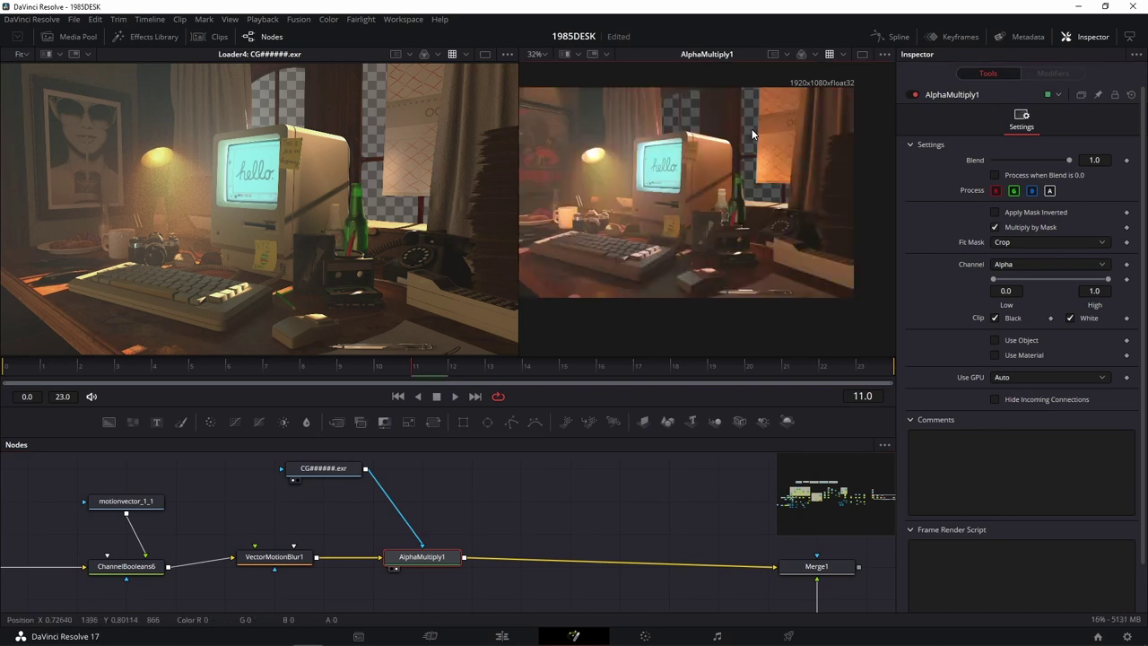
{"action": "scroll", "coordinate": [754, 143], "scroll_direction": "up", "scroll_amount": 5}
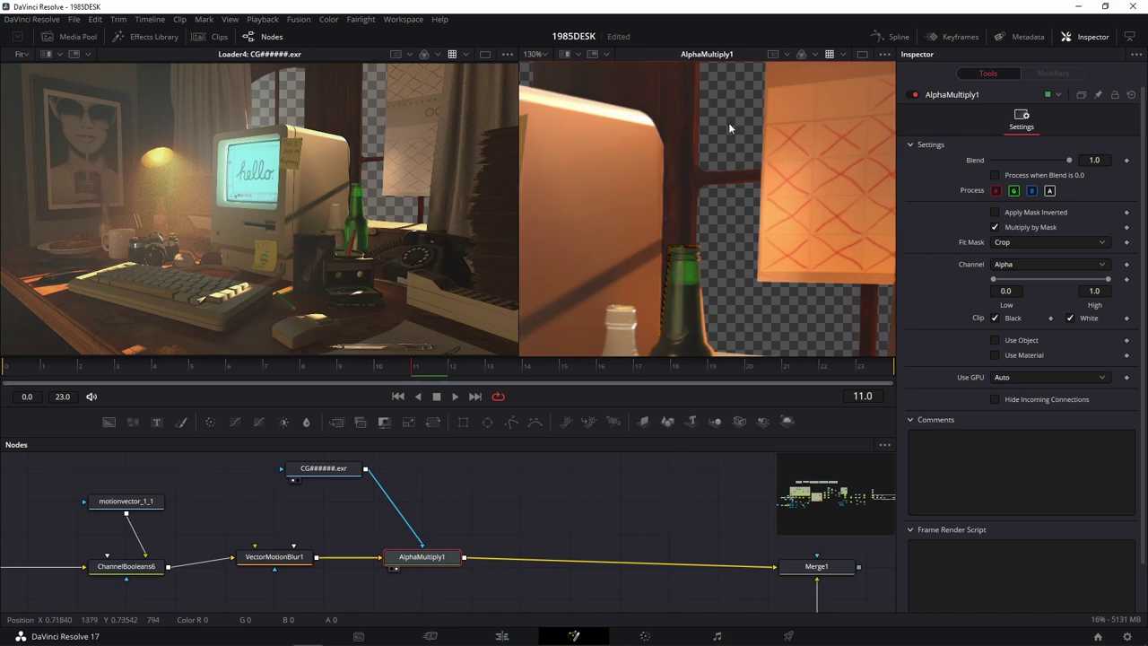
{"action": "scroll", "coordinate": [729, 122], "scroll_direction": "down", "scroll_amount": 4}
{"action": "left_click_drag", "start_coordinate": [662, 534], "coordinate": [493, 485]}
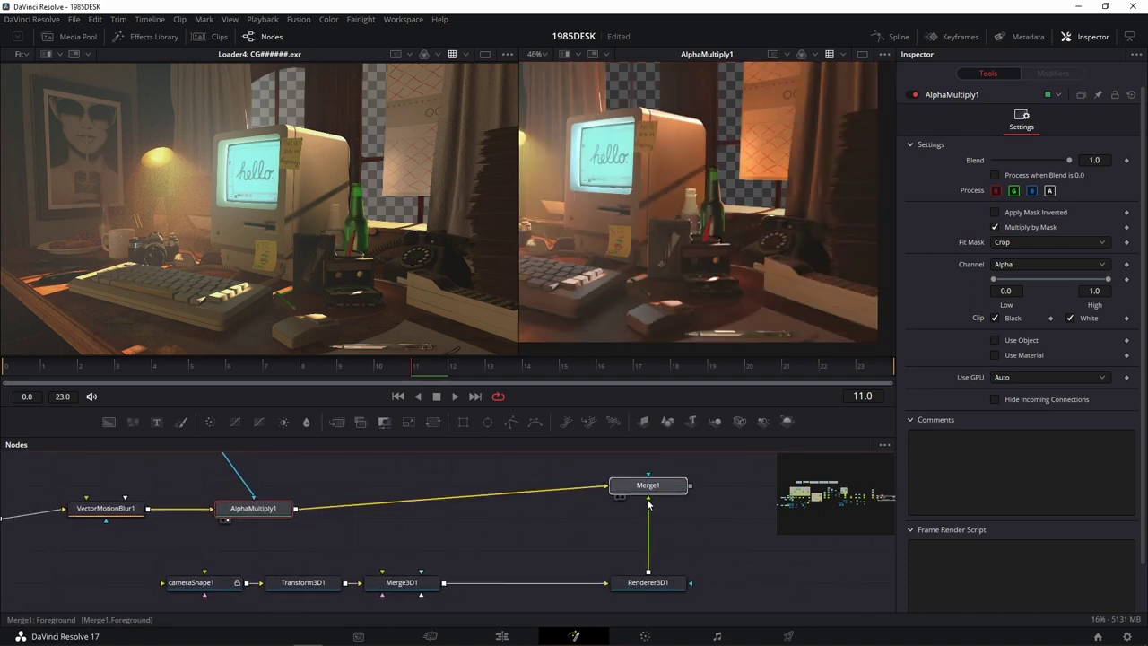
Step: Inspect Merge1, AlphaMultiply1 and VectorMotionBlur1 settings, then save the project
{"action": "left_click", "coordinate": [649, 519]}
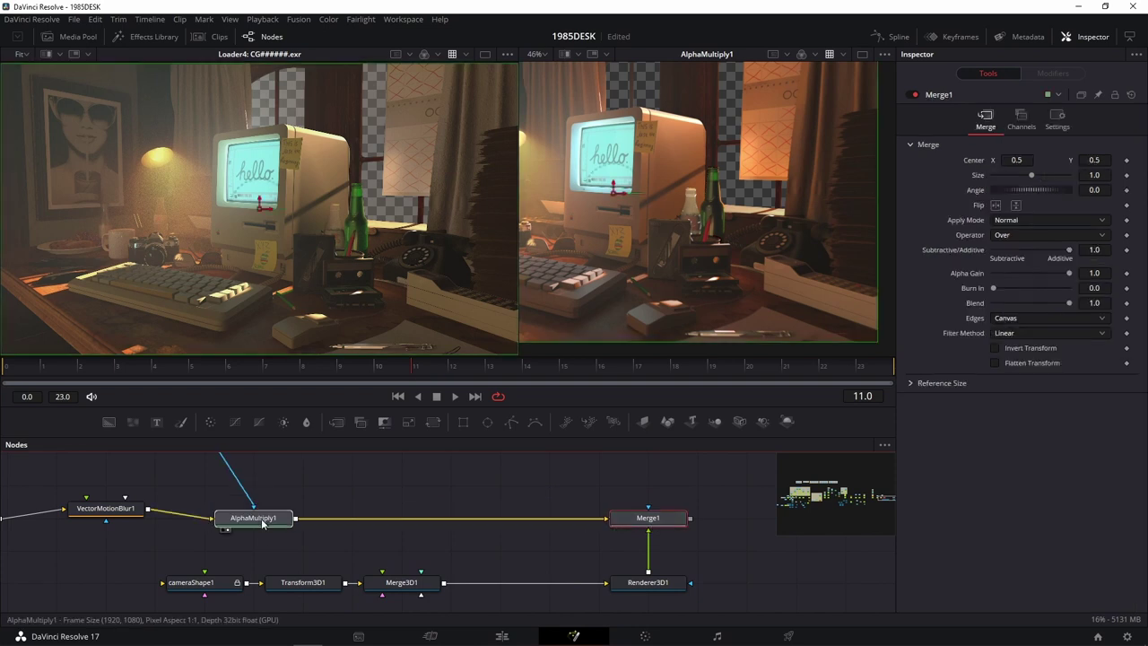
{"action": "left_click", "coordinate": [254, 508]}
{"action": "left_click", "coordinate": [116, 509]}
{"action": "mouse_move", "coordinate": [351, 469]}
{"action": "left_mouse_down"}
{"action": "mouse_move", "coordinate": [600, 463]}
{"action": "mouse_move", "coordinate": [139, 466]}
{"action": "left_mouse_up"}
{"action": "left_click_drag", "start_coordinate": [475, 499], "coordinate": [646, 535]}
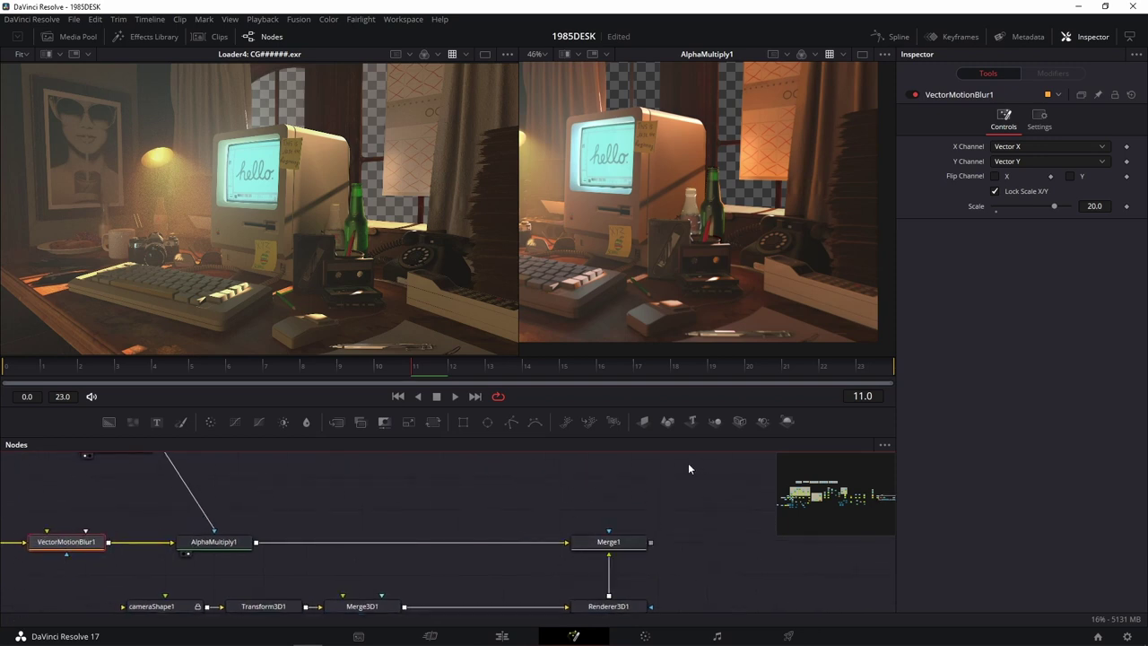
{"action": "key", "text": "ctrl+s"}
Step: Widen the AlphaMultiply1 viewer and swap Merge1's foreground and background inputs with Ctrl+T
{"action": "left_click_drag", "start_coordinate": [696, 523], "coordinate": [743, 477]}
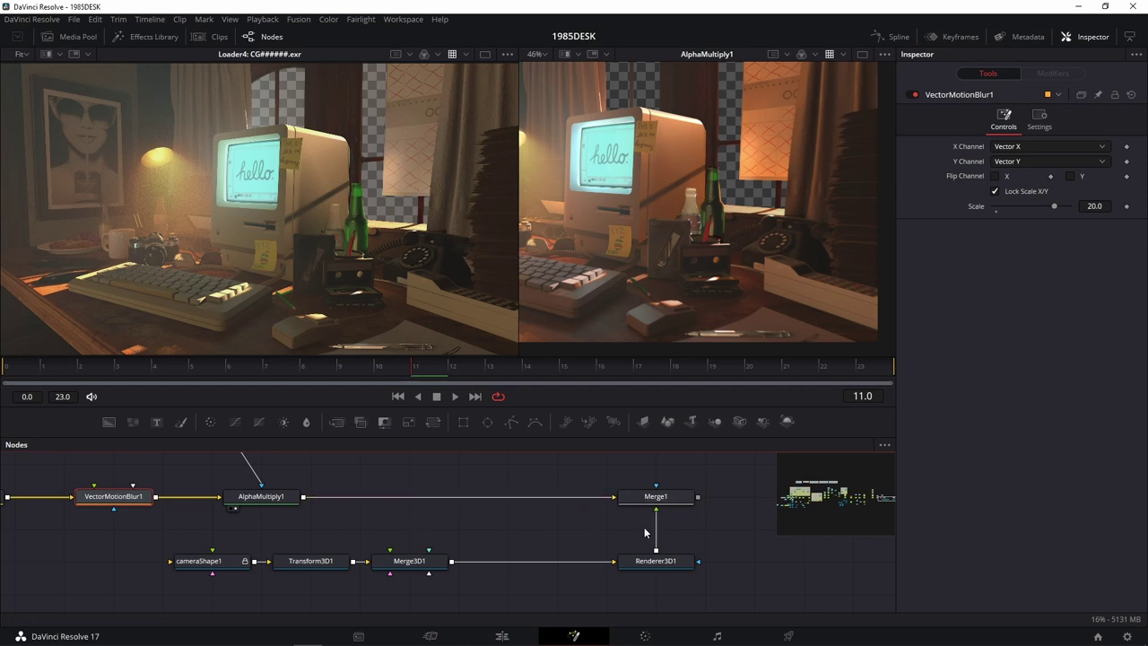
{"action": "left_click_drag", "start_coordinate": [639, 543], "coordinate": [646, 576]}
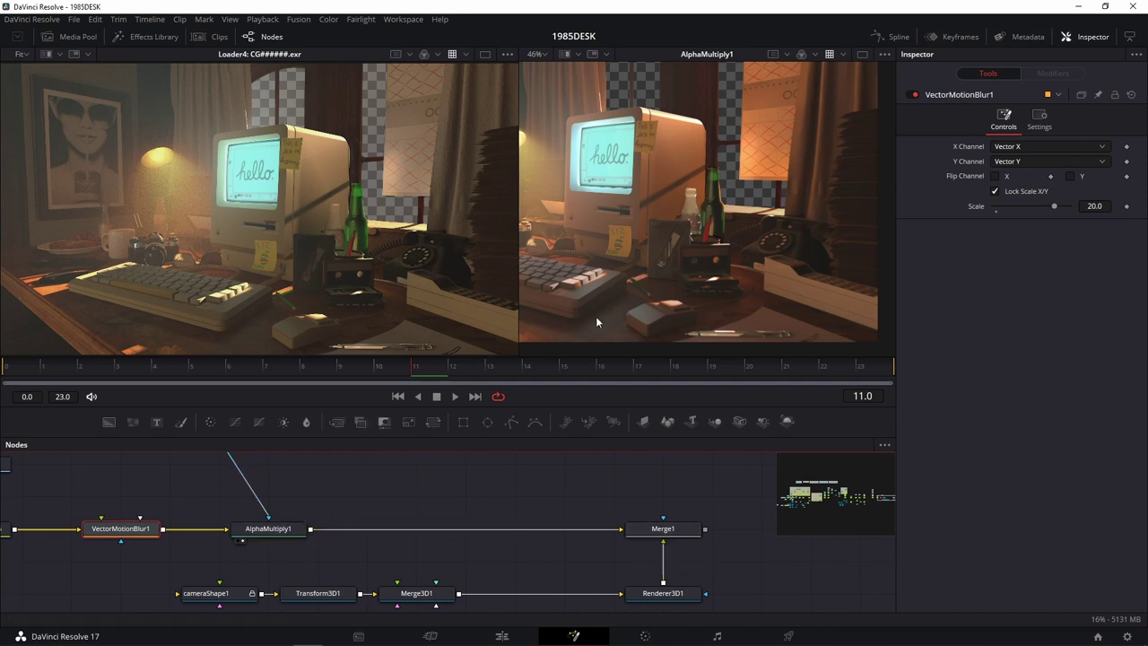
{"action": "left_click_drag", "start_coordinate": [516, 283], "coordinate": [337, 283]}
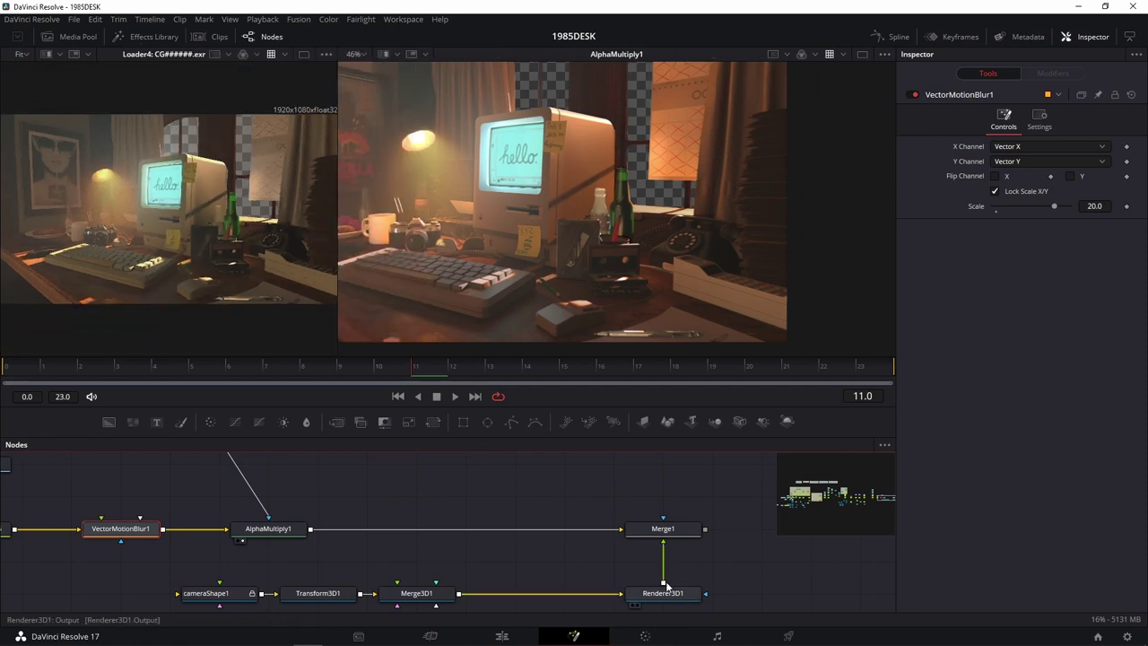
{"action": "left_click", "coordinate": [679, 531]}
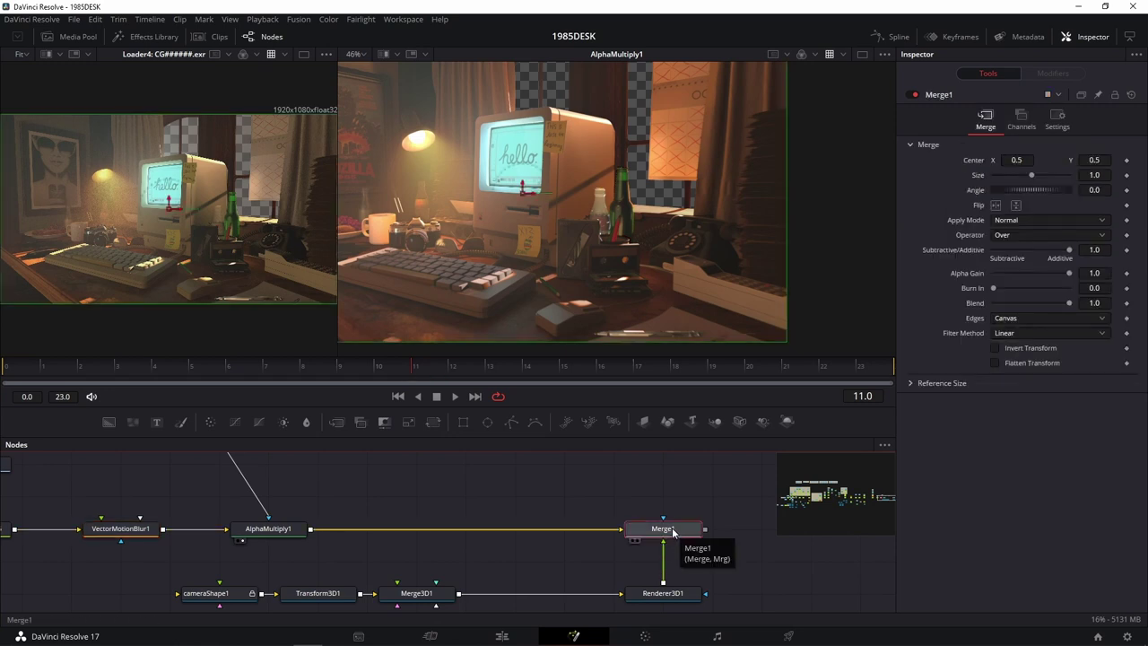
{"action": "key", "text": "ctrl+t"}
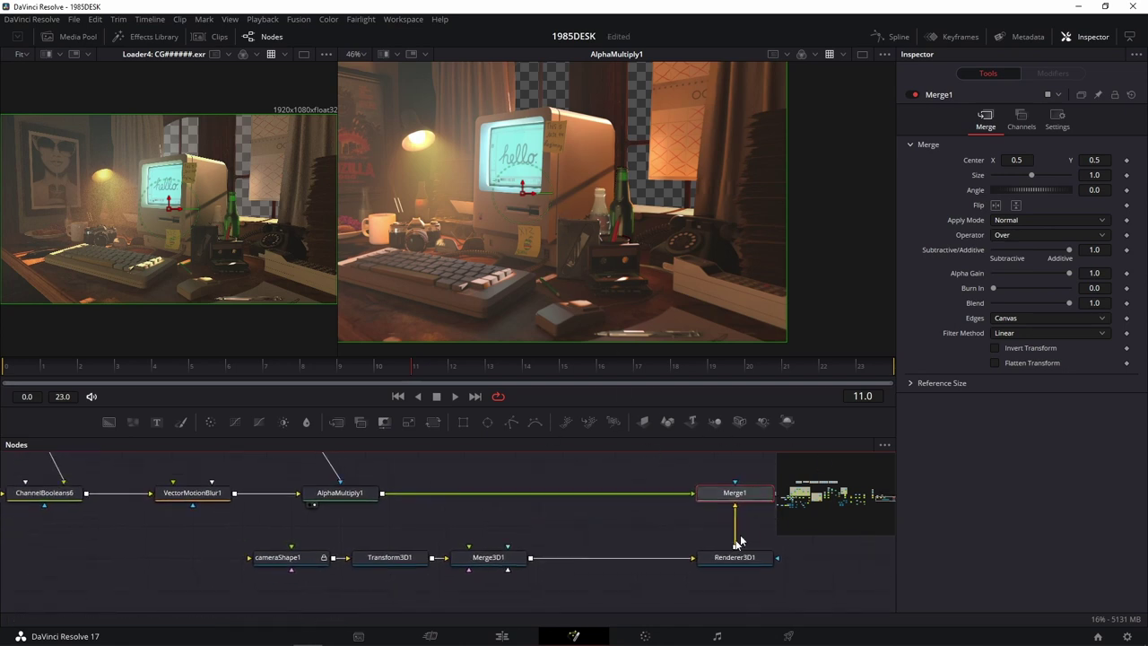
{"action": "left_click_drag", "start_coordinate": [555, 538], "coordinate": [576, 525]}
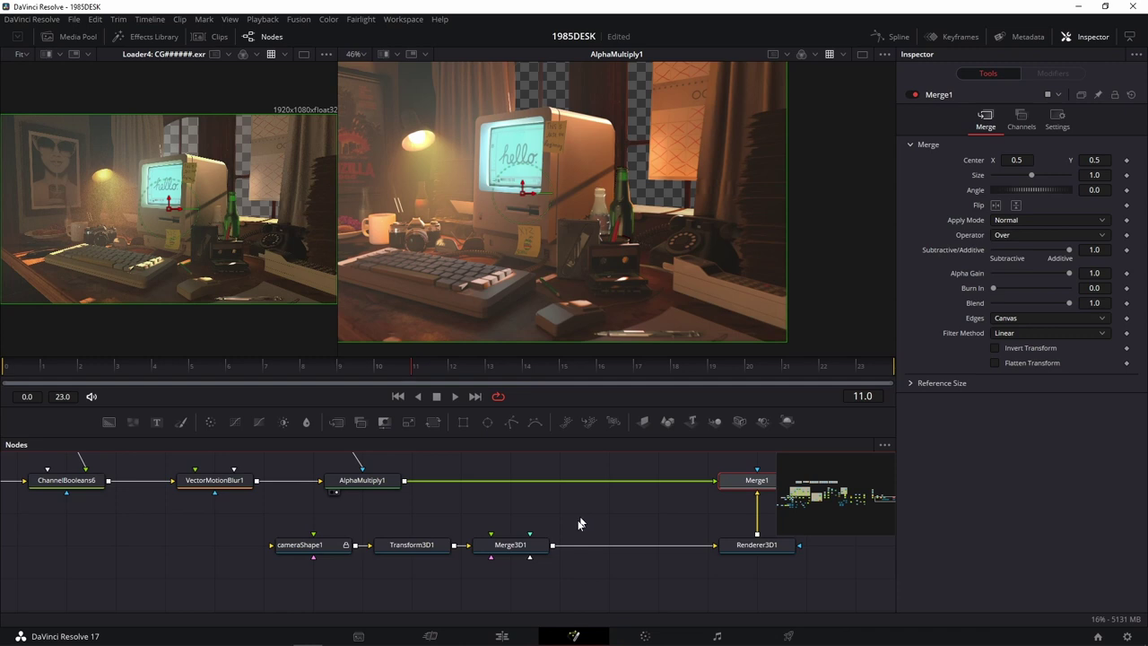
{"action": "left_click", "coordinate": [595, 590]}
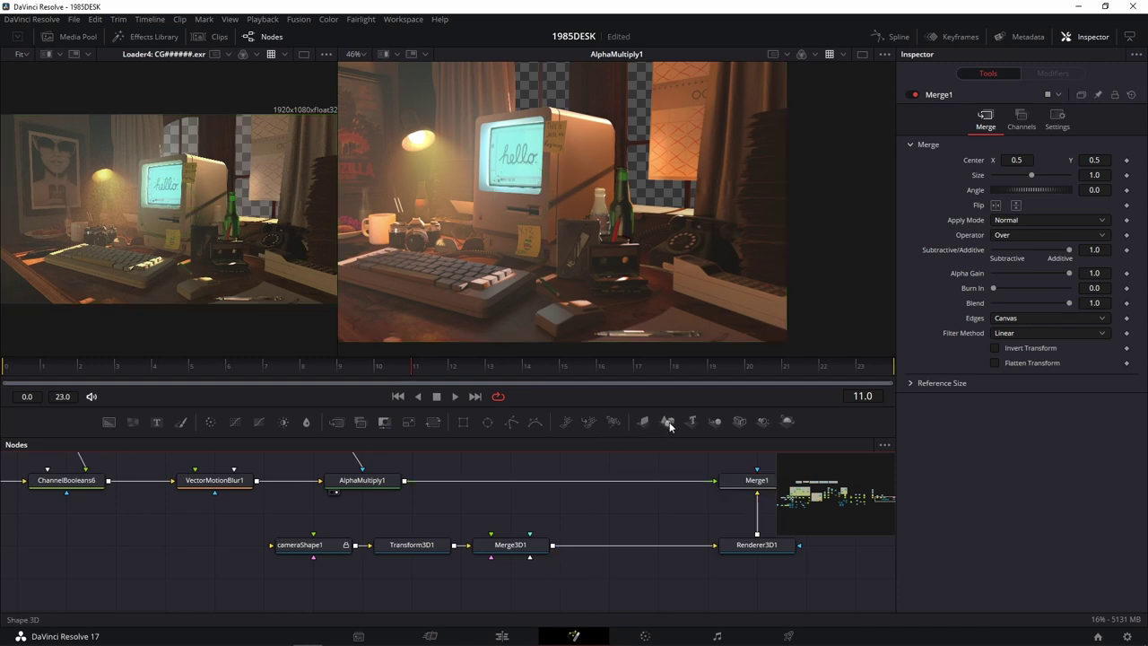
Step: Add a Shape3D node set to Sphere and connect it into Merge3D1
{"action": "left_click_drag", "start_coordinate": [668, 425], "coordinate": [513, 516]}
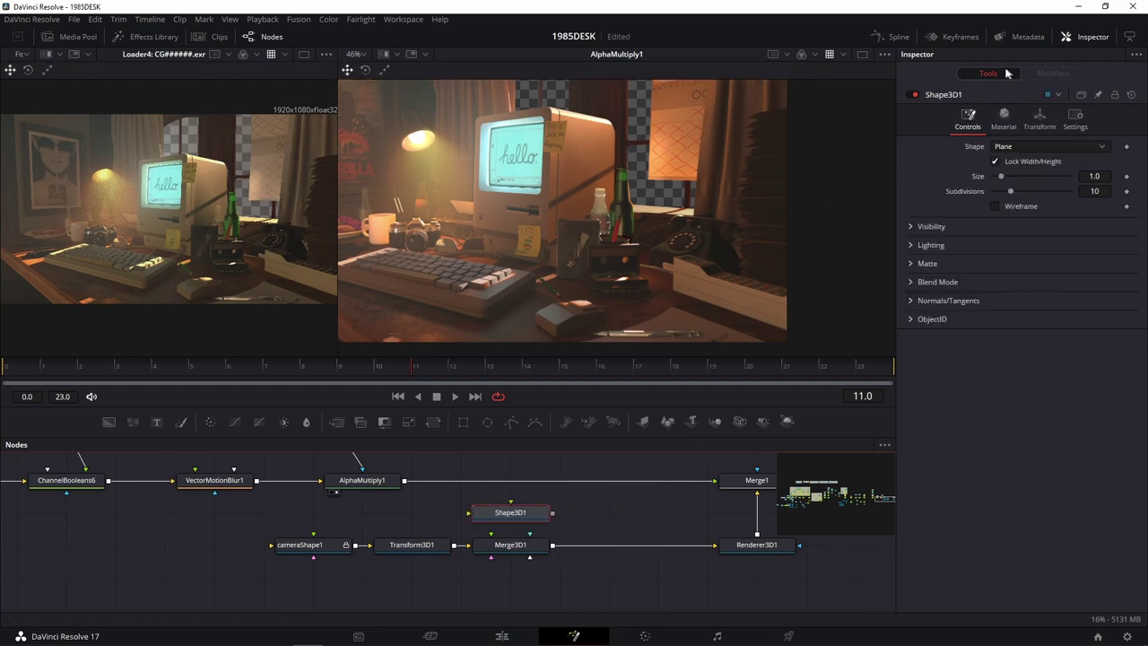
{"action": "left_click", "coordinate": [1017, 147]}
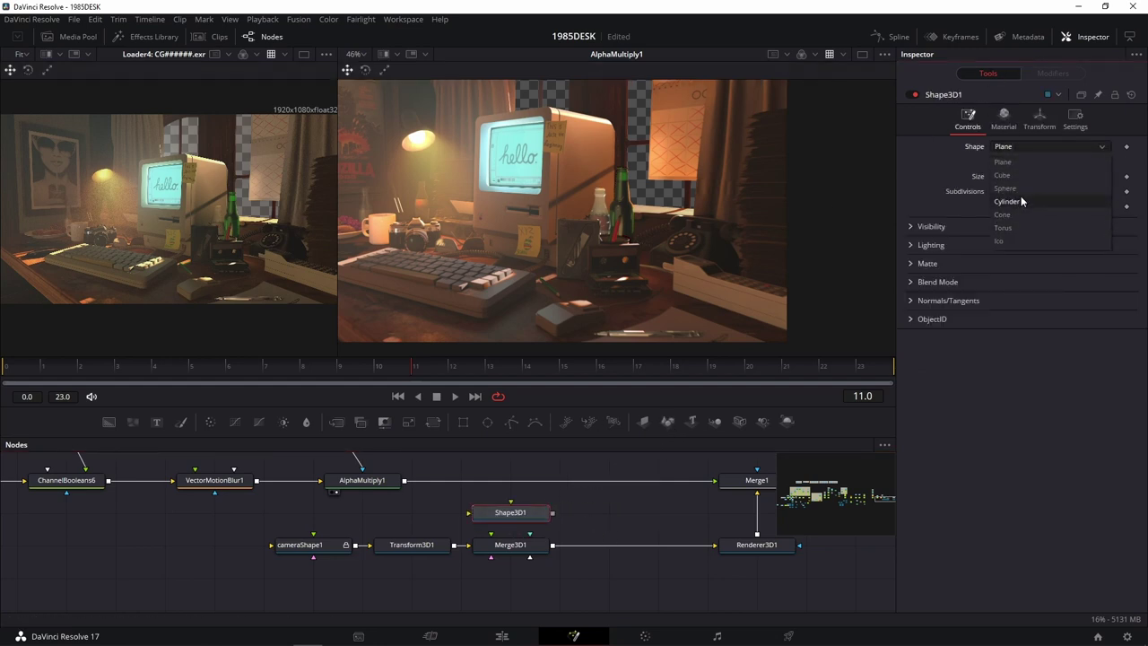
{"action": "left_click", "coordinate": [1004, 188]}
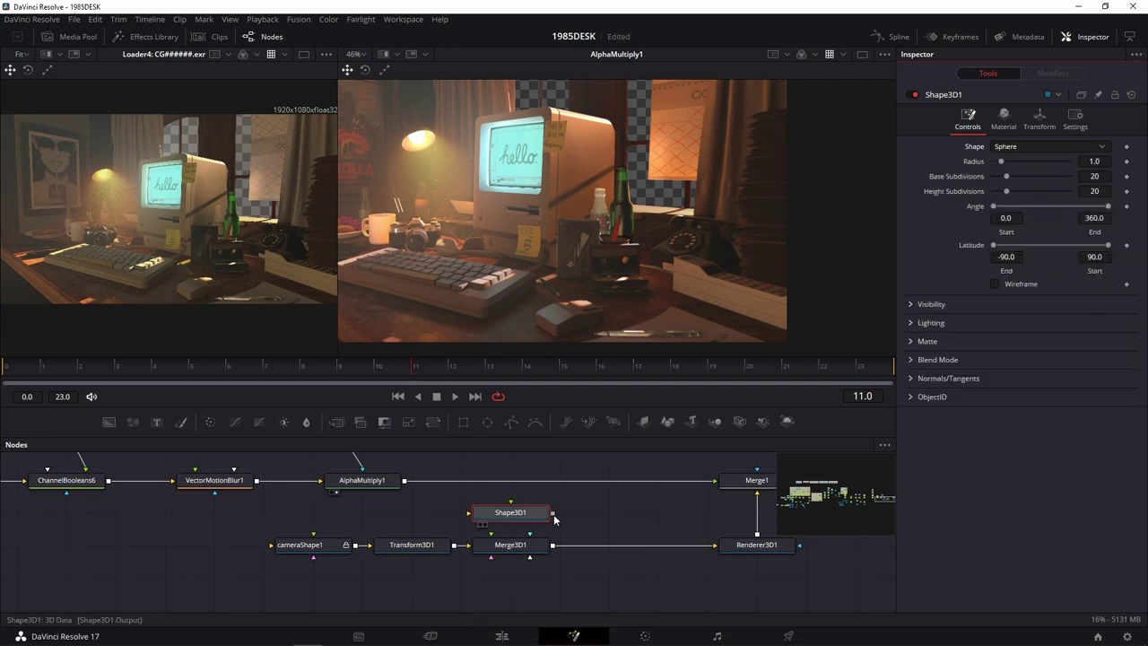
{"action": "left_click_drag", "start_coordinate": [553, 512], "coordinate": [493, 549]}
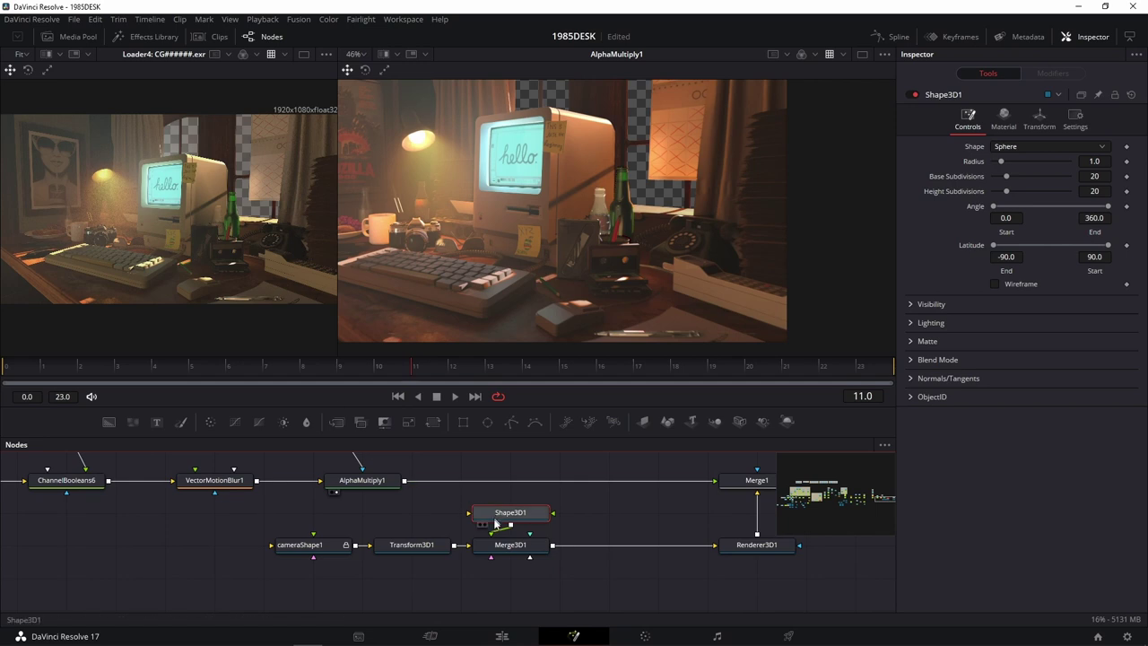
Step: View Merge3D1's scene on the left and set the sphere's radius to 500
{"action": "left_click_drag", "start_coordinate": [504, 545], "coordinate": [165, 275]}
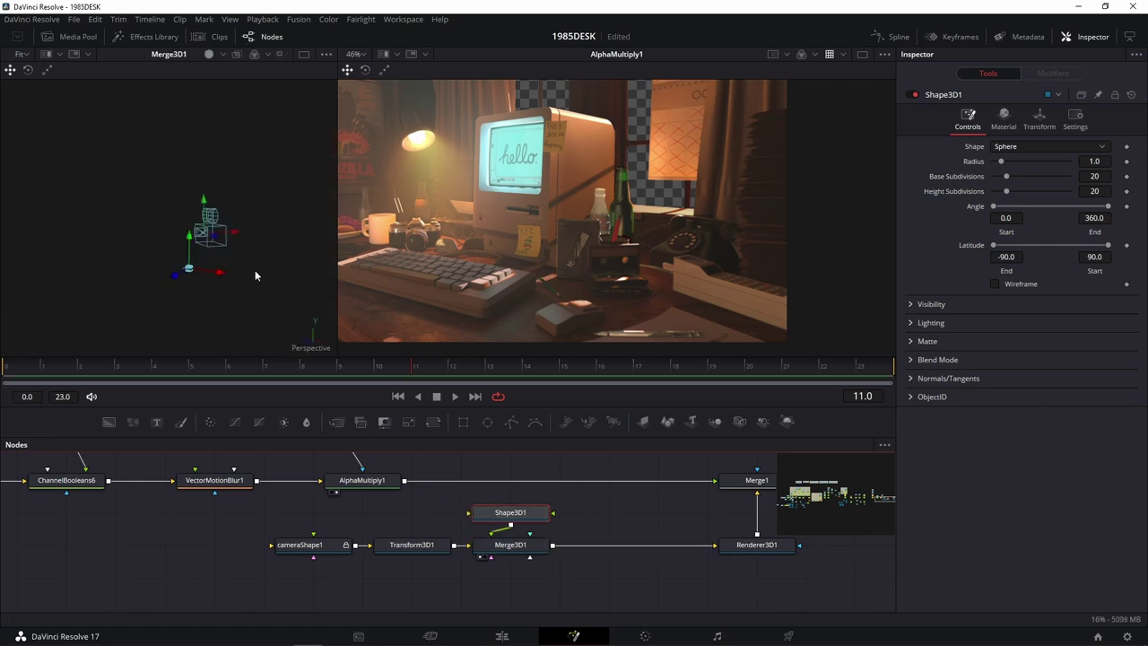
{"action": "scroll", "coordinate": [254, 269], "scroll_direction": "down", "scroll_amount": 2}
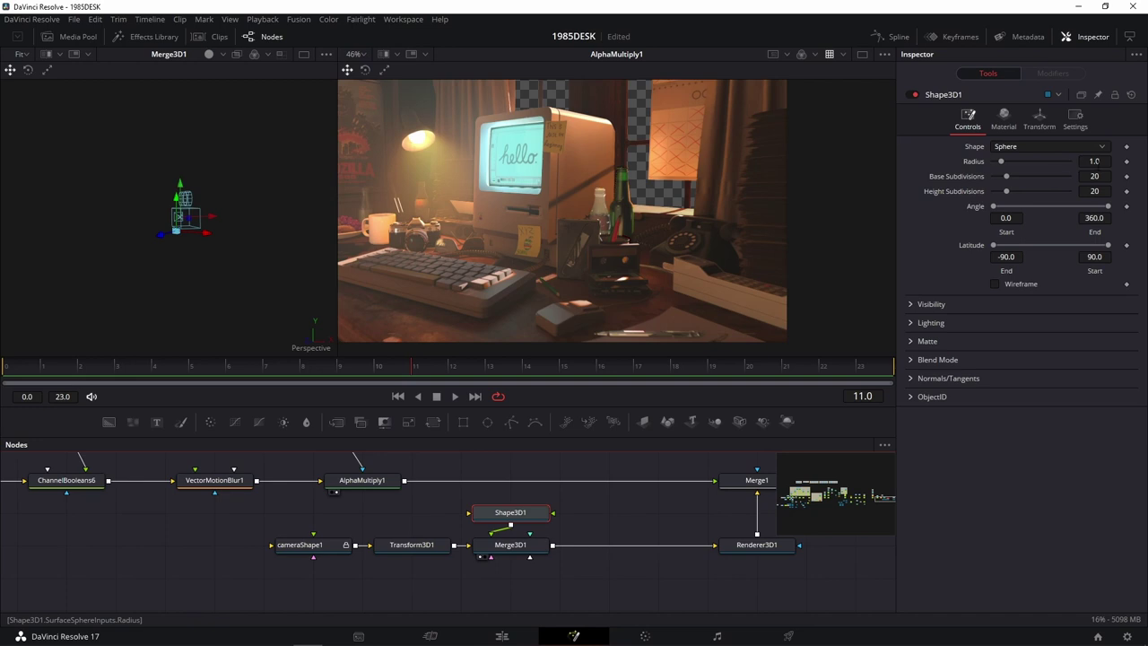
{"action": "left_click", "coordinate": [1094, 161]}
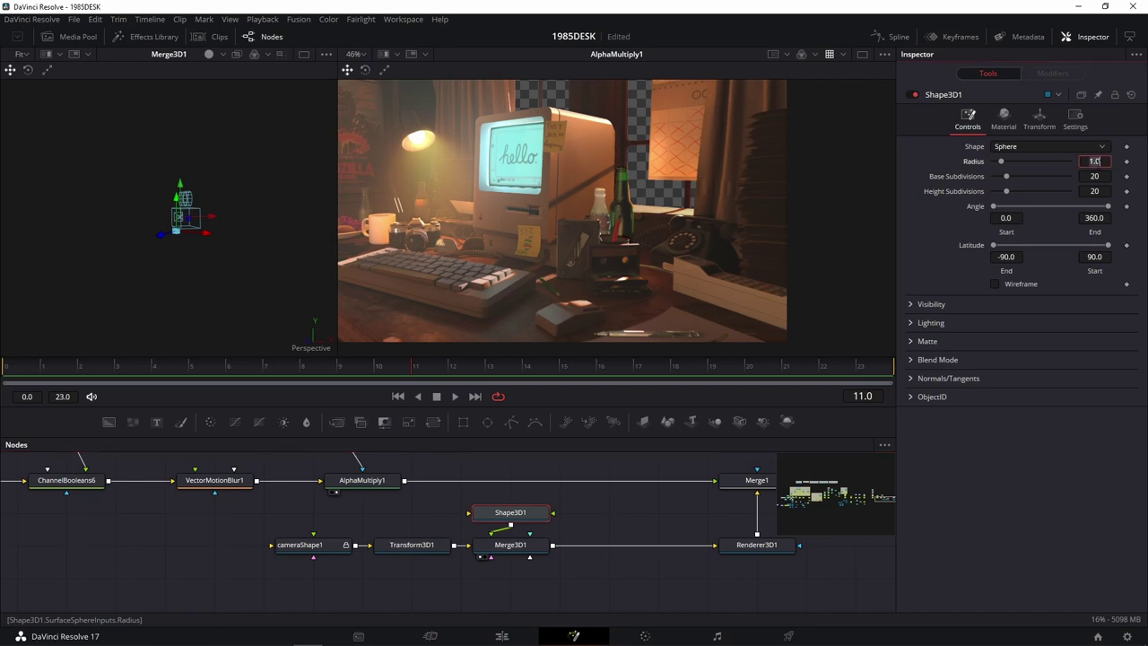
{"action": "type", "text": "50"}
{"action": "key", "text": "Return"}
{"action": "type", "text": "500"}
{"action": "key", "text": "Tab"}
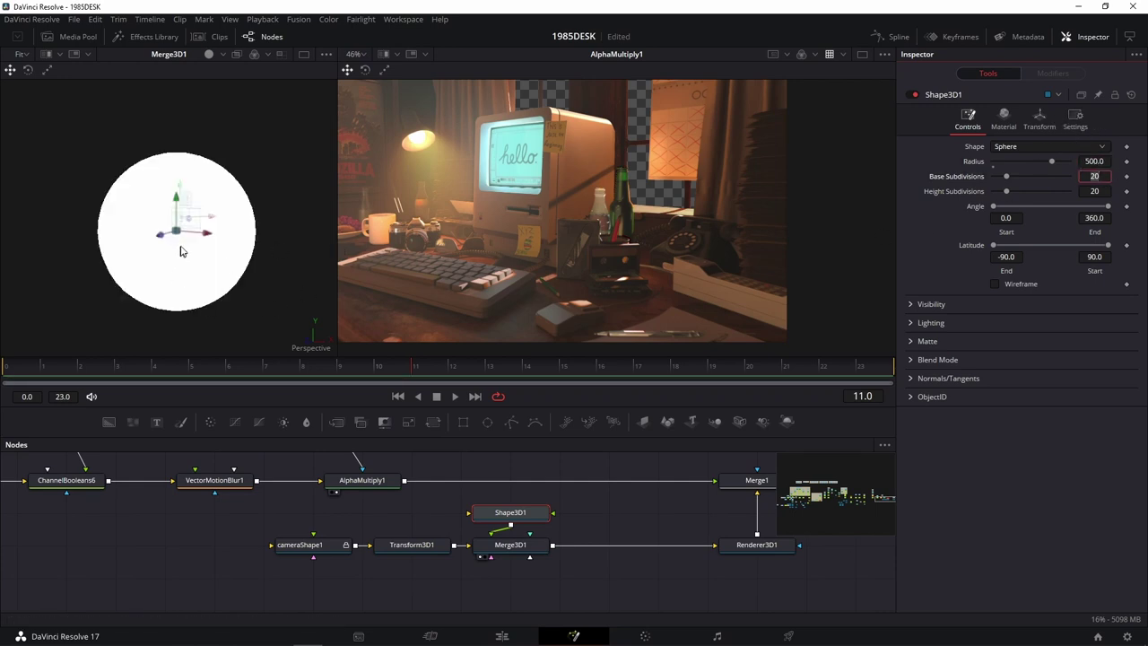
{"action": "mouse_move", "coordinate": [181, 251]}
{"action": "left_mouse_down"}
{"action": "mouse_move", "coordinate": [365, 345]}
{"action": "mouse_move", "coordinate": [239, 264]}
{"action": "left_mouse_up"}
{"action": "mouse_move", "coordinate": [722, 510]}
{"action": "left_mouse_down"}
{"action": "mouse_move", "coordinate": [639, 520]}
{"action": "mouse_move", "coordinate": [696, 274]}
{"action": "left_mouse_up"}
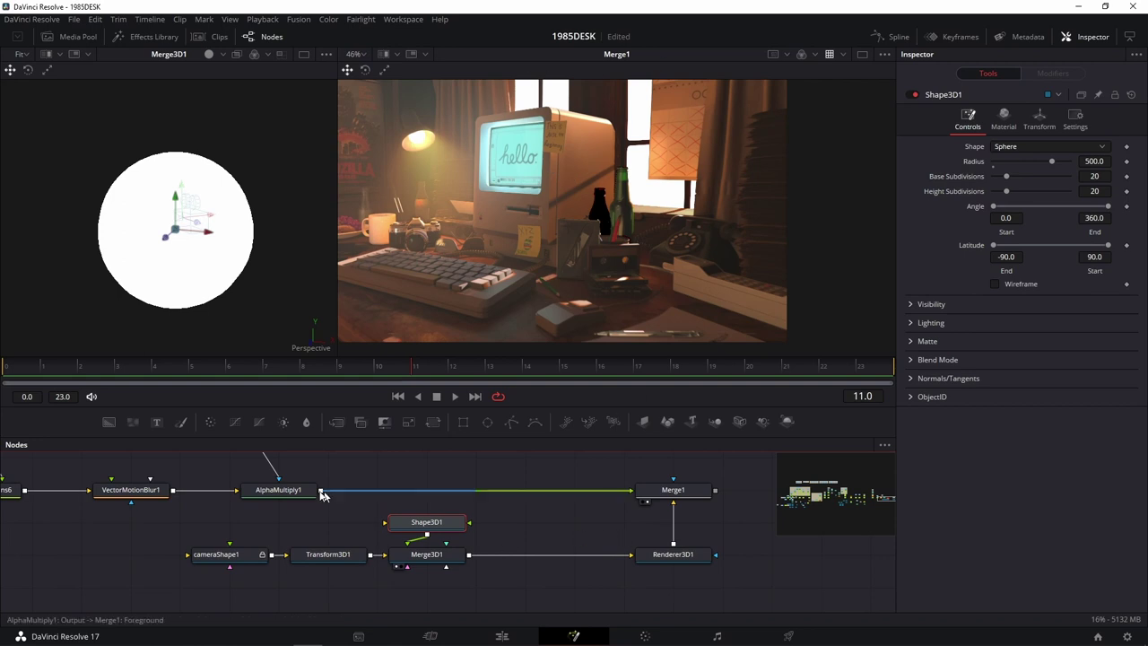
Step: Preview AlphaMultiply1, Merge1 and Renderer3D1 in the right viewer to check the composite
{"action": "left_click_drag", "start_coordinate": [278, 490], "coordinate": [589, 214]}
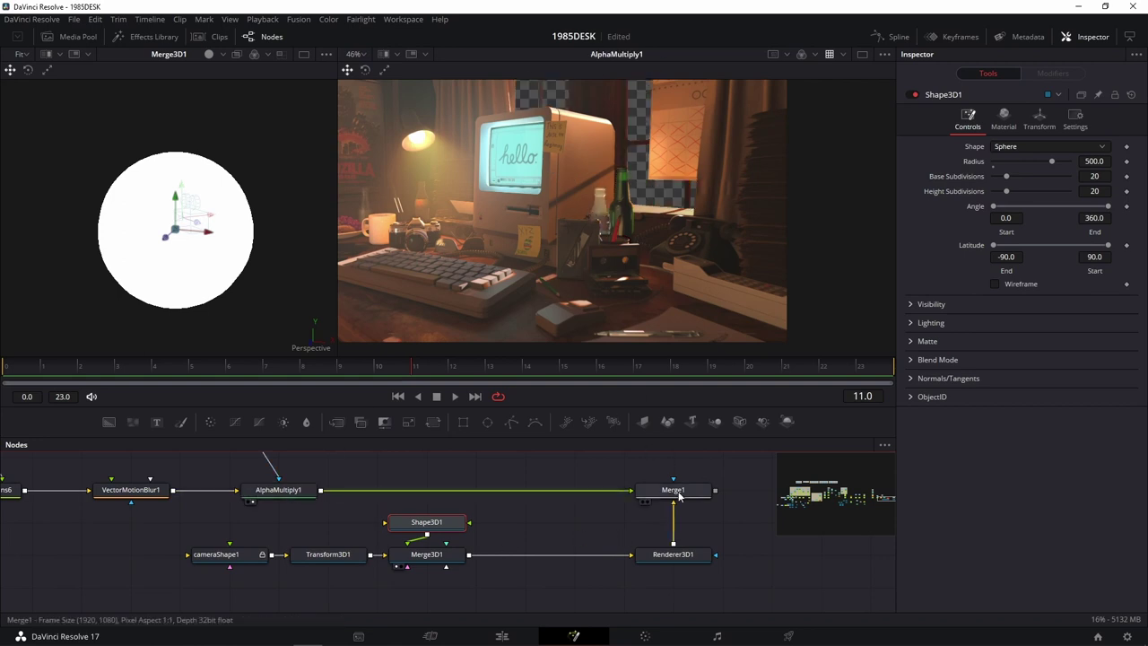
{"action": "left_click_drag", "start_coordinate": [678, 496], "coordinate": [671, 267]}
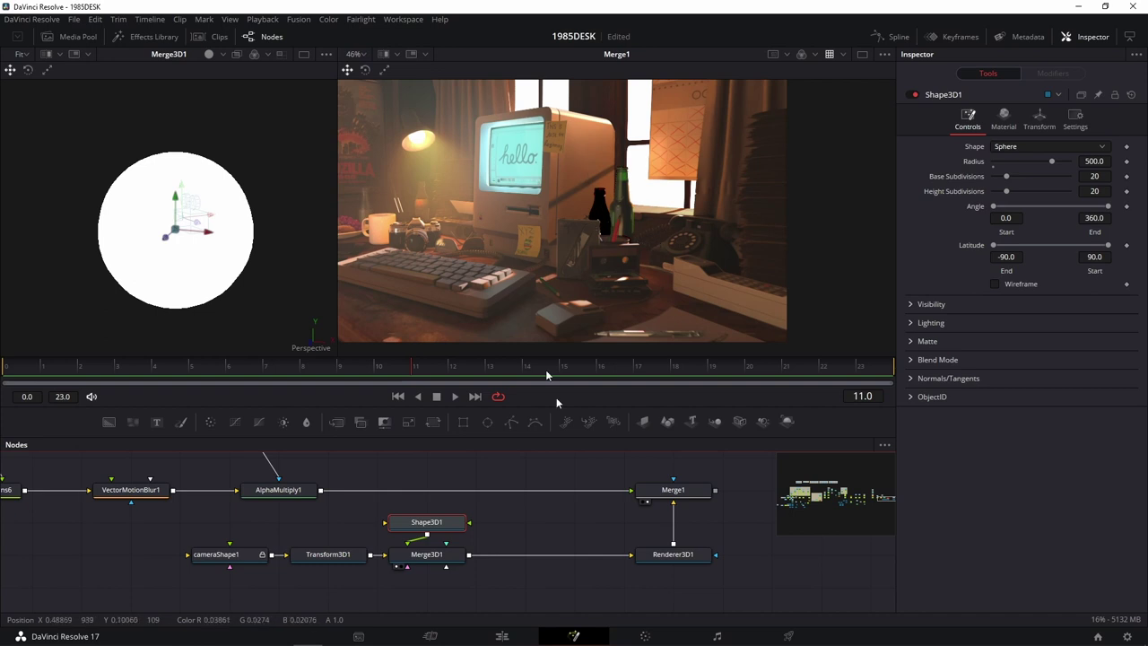
{"action": "left_click_drag", "start_coordinate": [685, 556], "coordinate": [695, 228]}
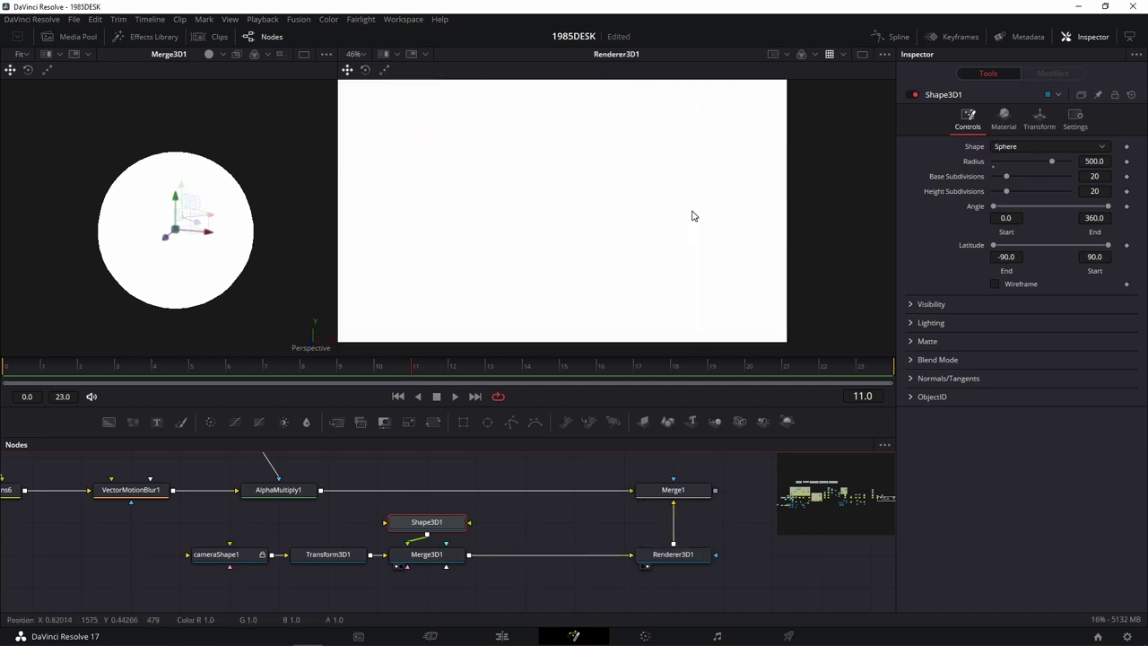
{"action": "left_click_drag", "start_coordinate": [672, 490], "coordinate": [692, 226]}
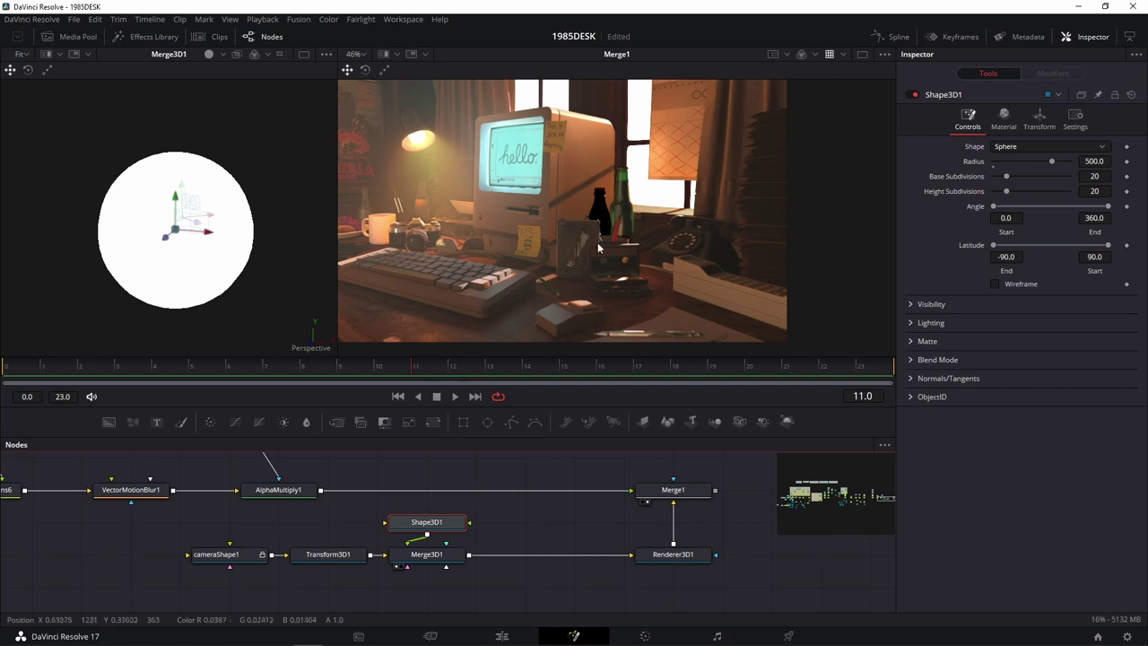
{"action": "scroll", "coordinate": [598, 242], "scroll_direction": "up", "scroll_amount": 3}
{"action": "scroll", "coordinate": [595, 206], "scroll_direction": "up", "scroll_amount": 3}
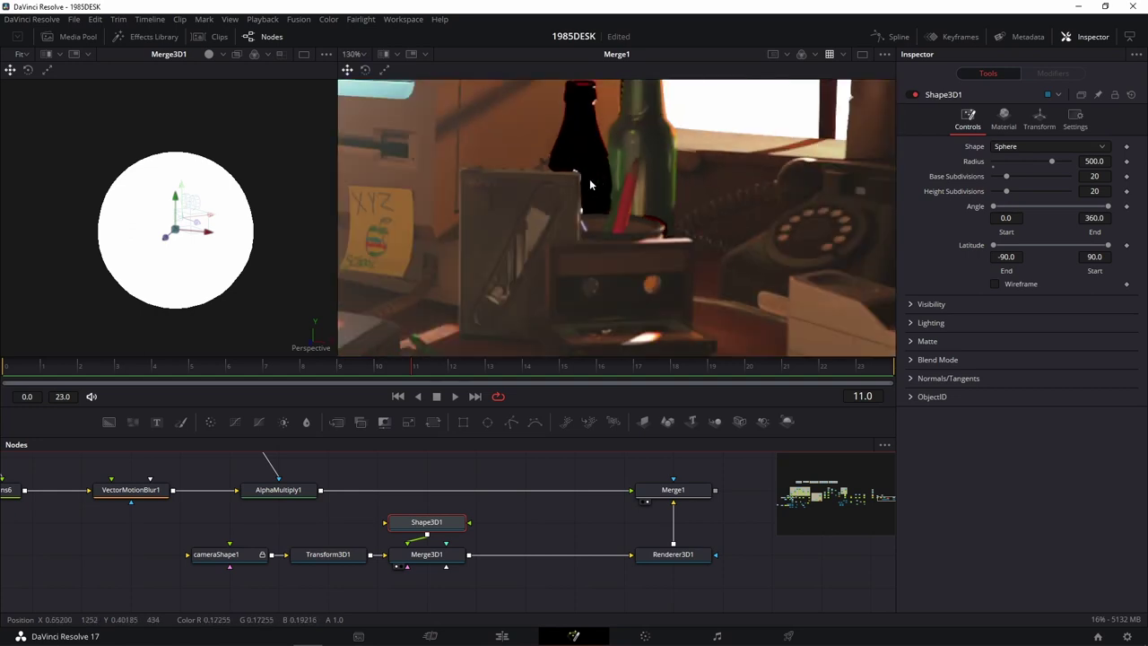
{"action": "scroll", "coordinate": [589, 178], "scroll_direction": "down", "scroll_amount": 2}
{"action": "left_click_drag", "start_coordinate": [278, 489], "coordinate": [653, 167]}
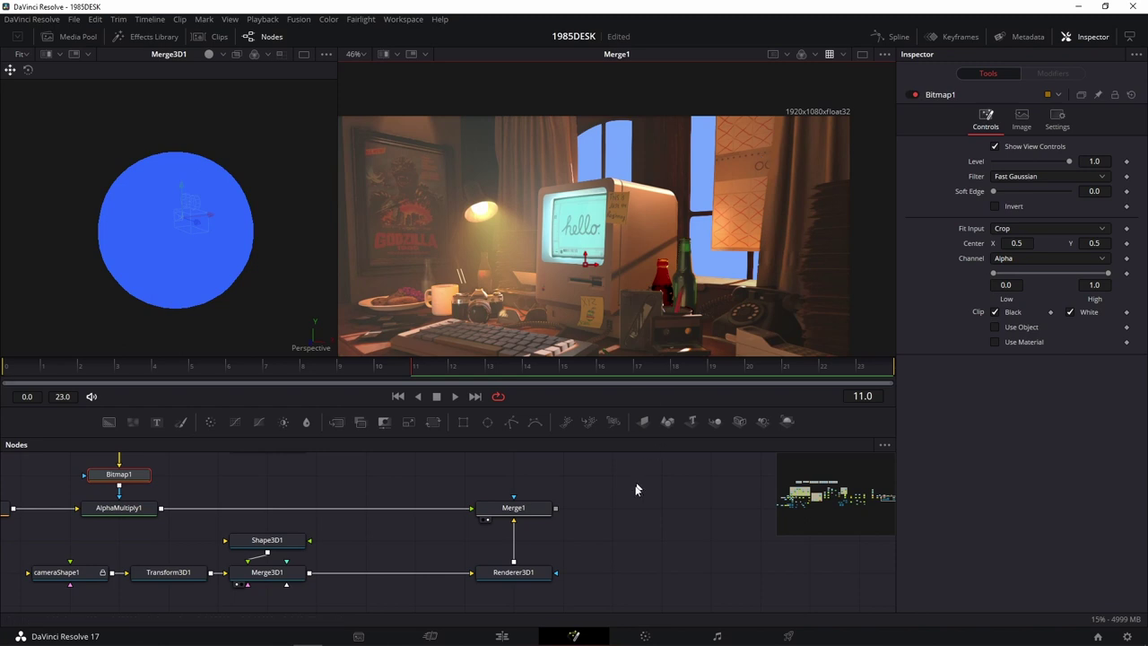
{"action": "mouse_move", "coordinate": [519, 574]}
{"action": "left_mouse_down"}
{"action": "mouse_move", "coordinate": [641, 459]}
{"action": "mouse_move", "coordinate": [626, 529]}
{"action": "left_mouse_up"}
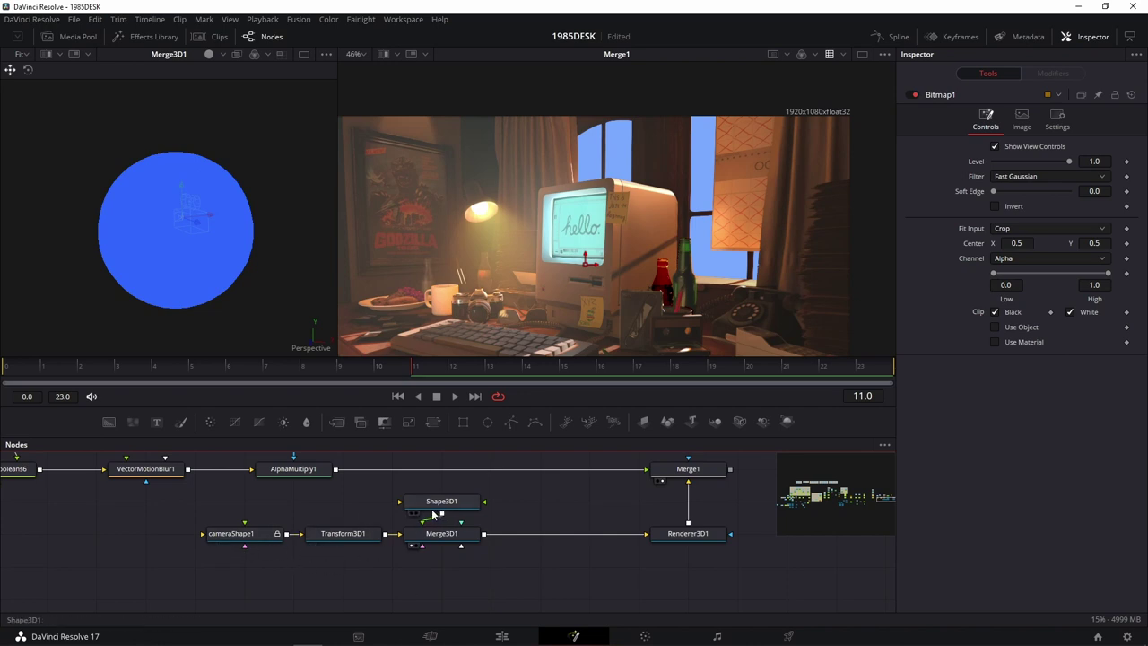
Step: Google 'sunset background' in the browser
{"action": "mouse_move", "coordinate": [194, 642]}
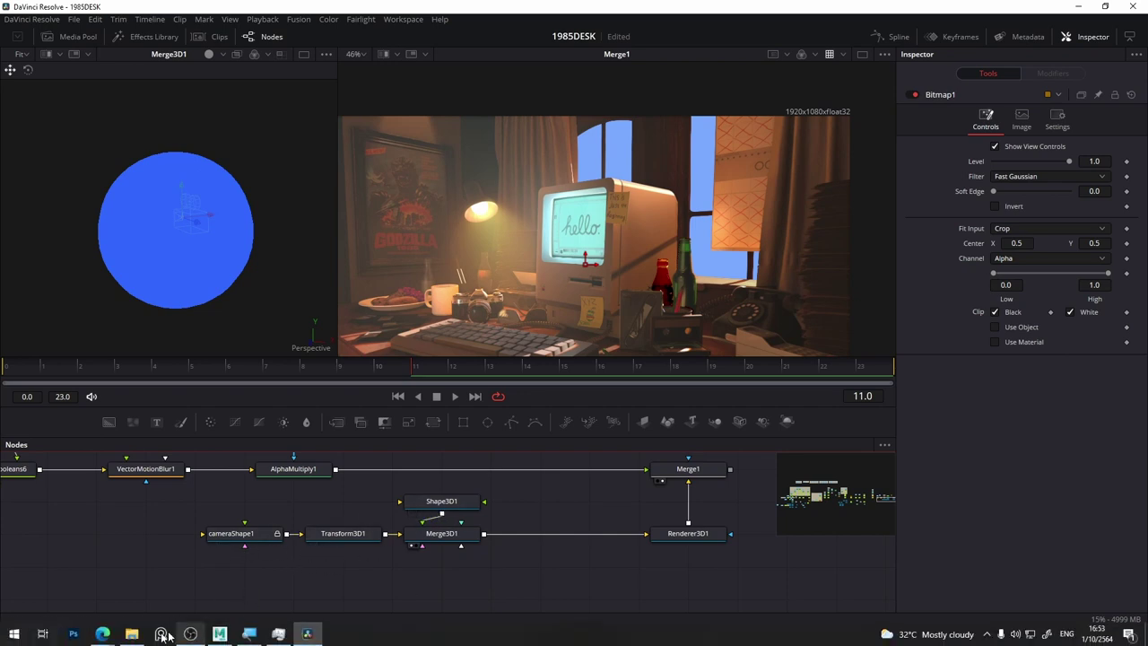
{"action": "mouse_move", "coordinate": [114, 635]}
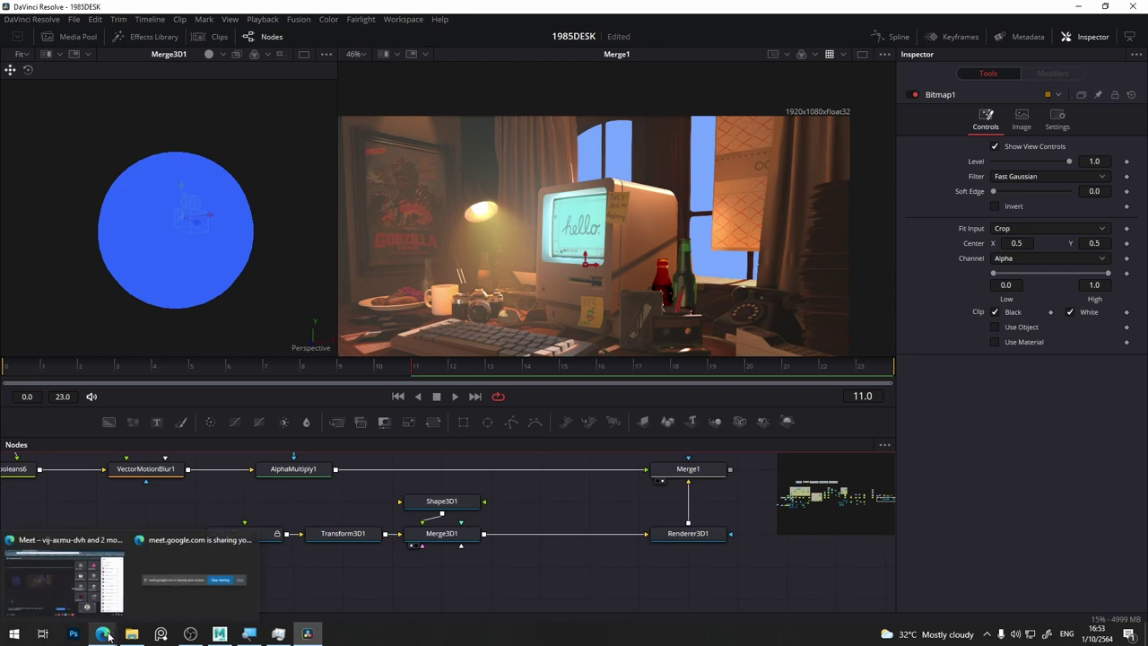
{"action": "left_click", "coordinate": [100, 587]}
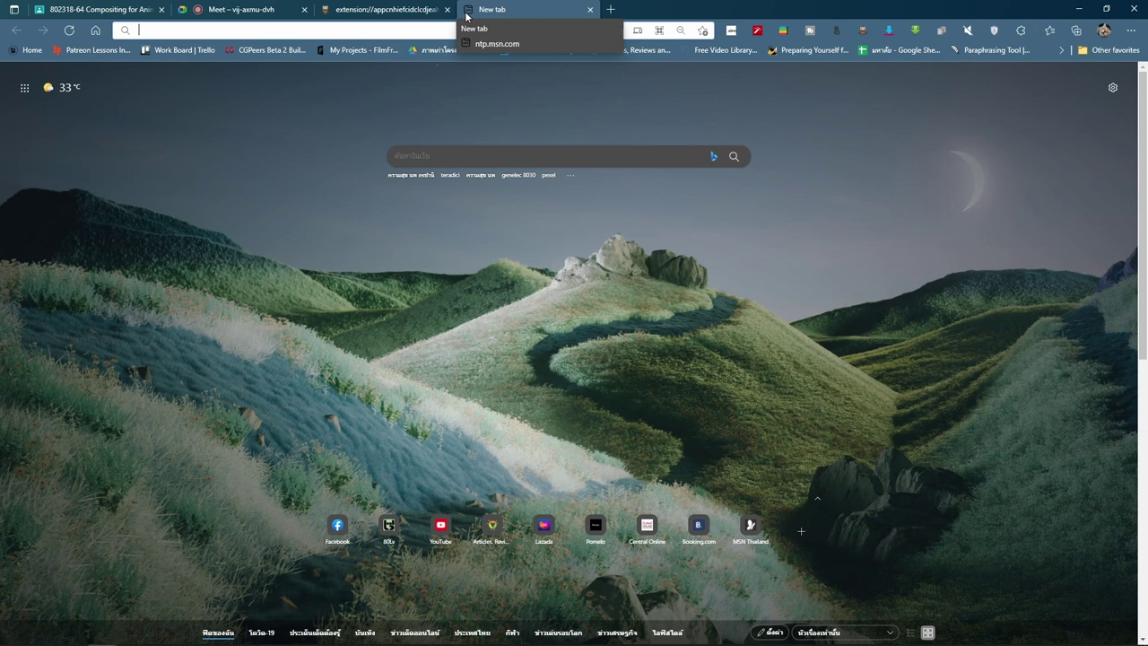
{"action": "type", "text": "c"}
{"action": "key", "text": "BackSpace"}
{"action": "type", "text": "suns"}
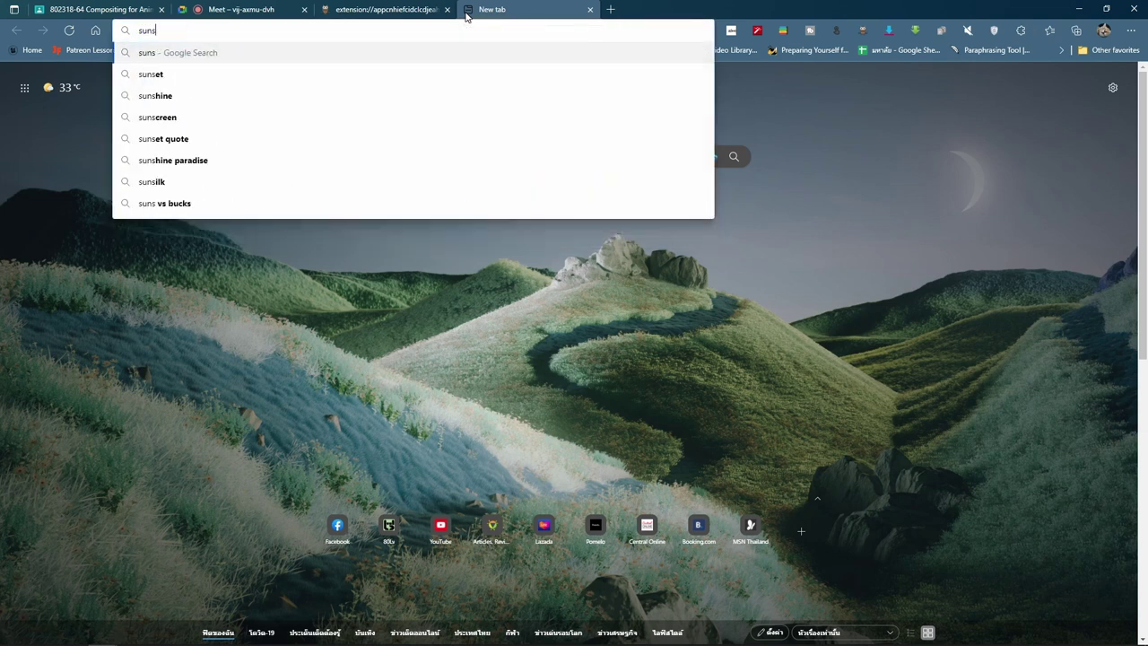
{"action": "type", "text": "et backg"}
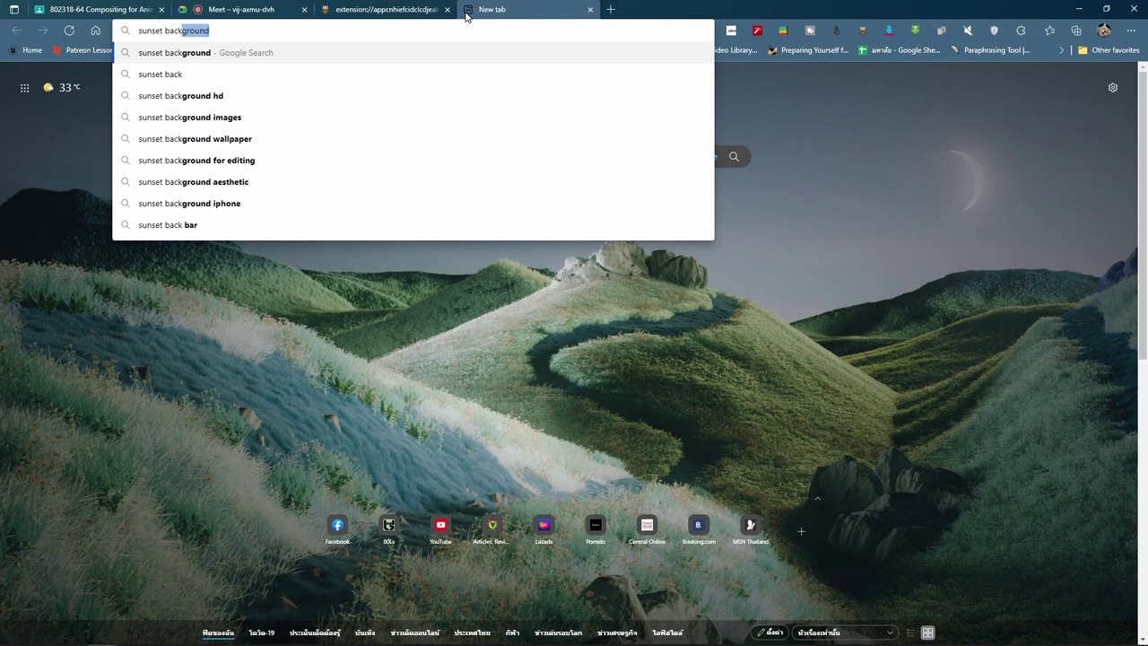
{"action": "type", "text": "roun"}
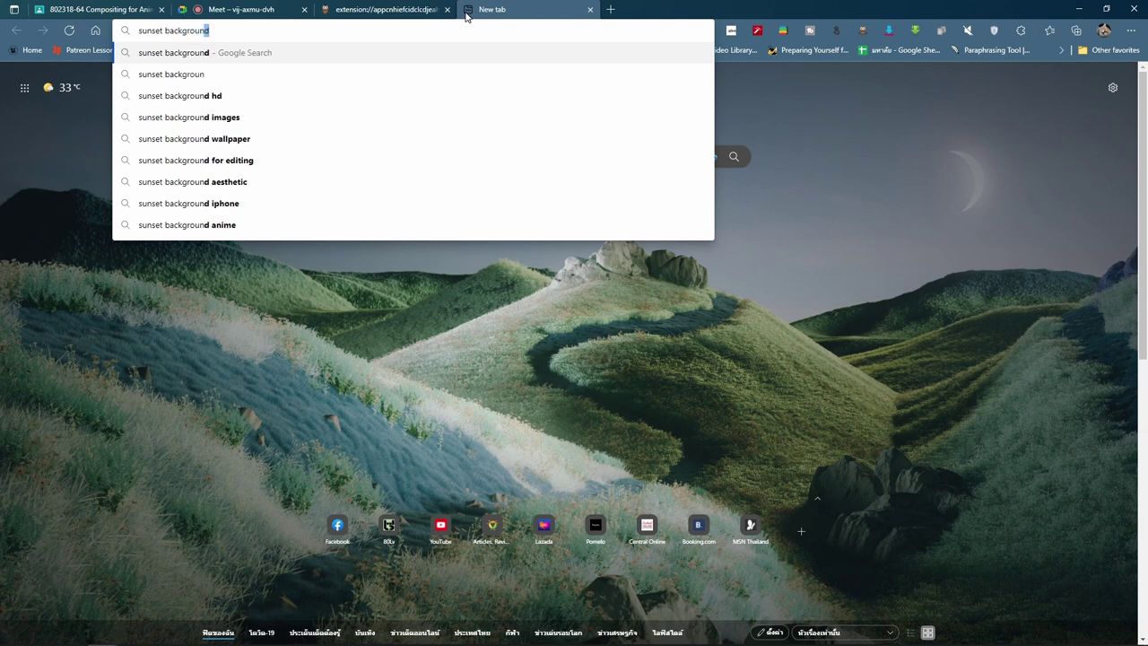
{"action": "type", "text": "d"}
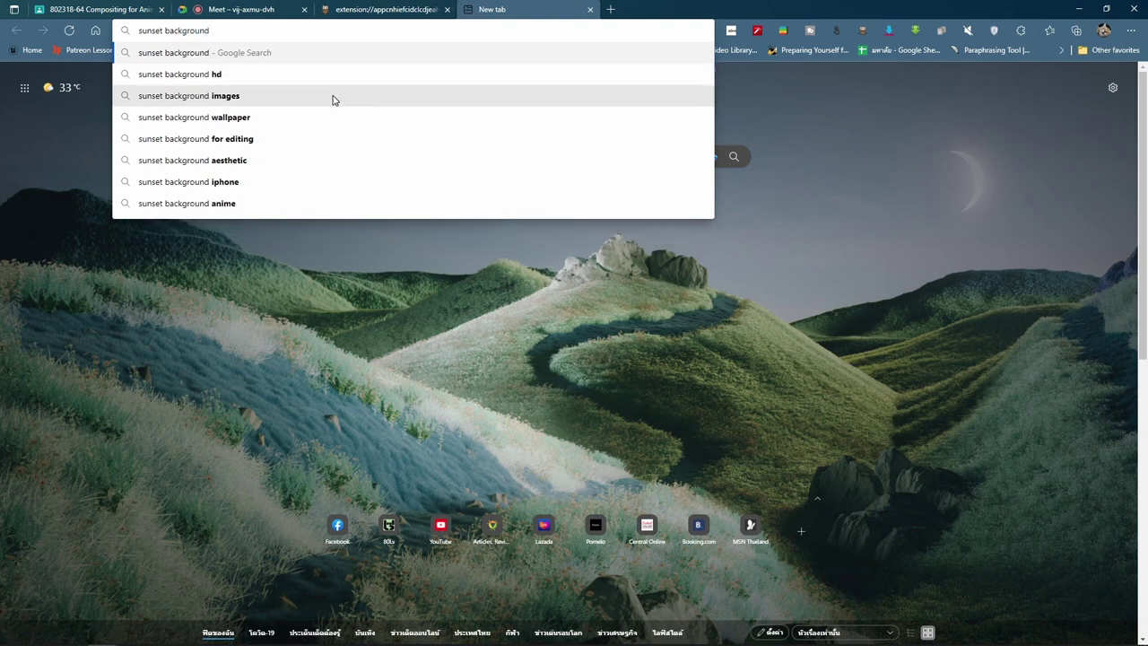
{"action": "left_click", "coordinate": [333, 96]}
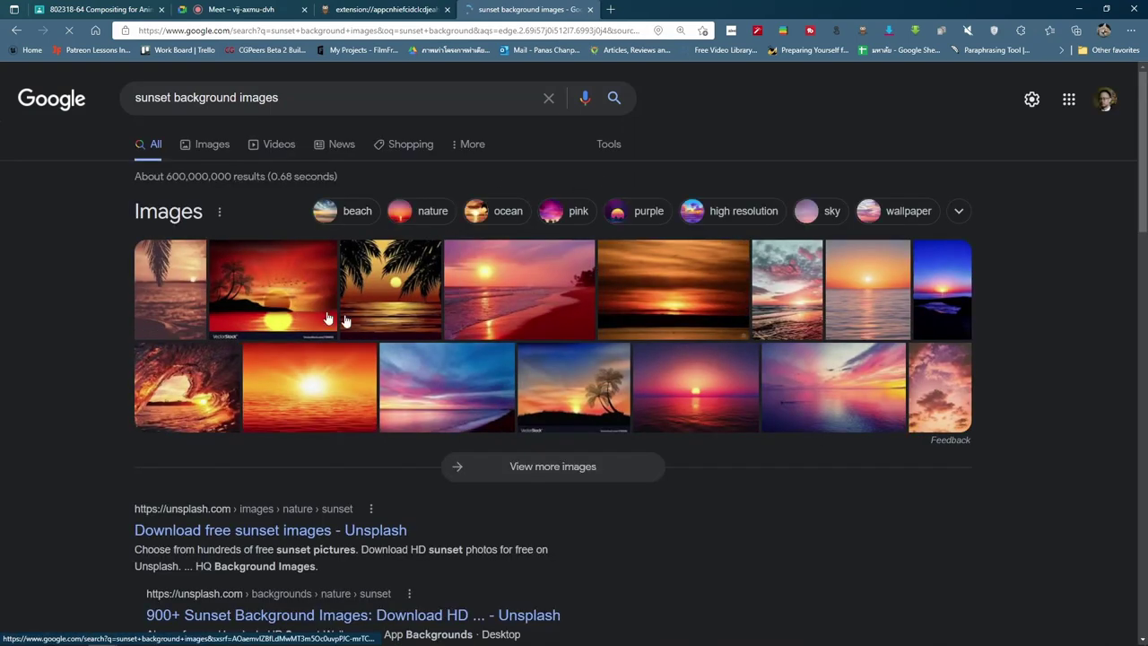
Step: Switch to Images results and browse the sunset thumbnails
{"action": "left_click", "coordinate": [215, 145]}
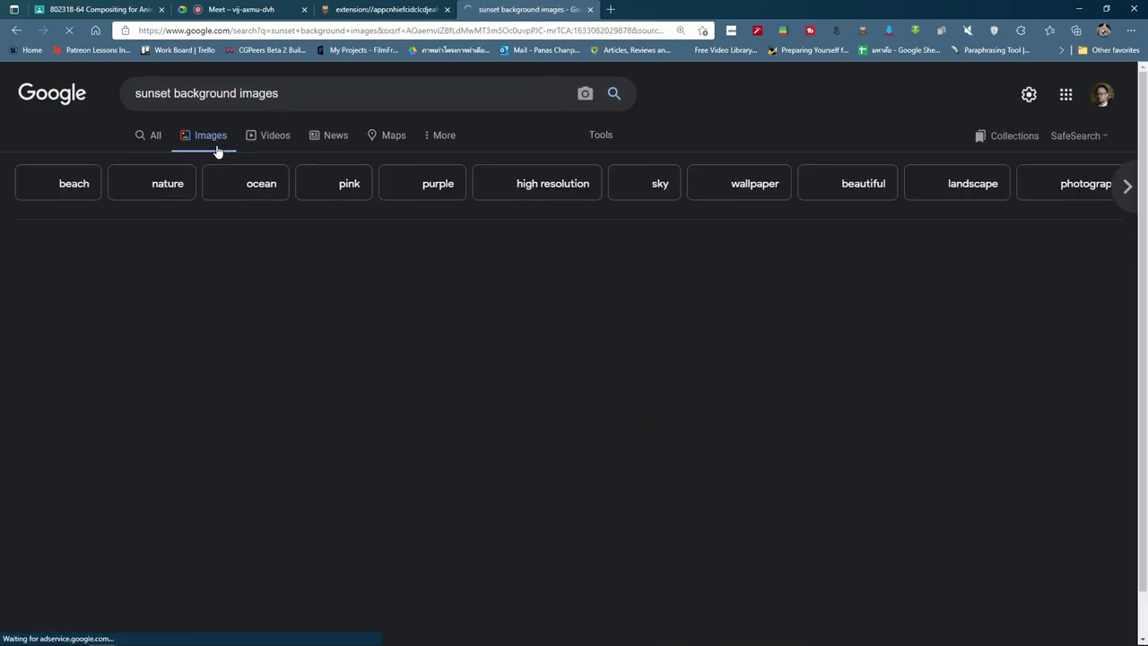
{"action": "scroll", "coordinate": [453, 328], "scroll_direction": "down", "scroll_amount": 2}
{"action": "scroll", "coordinate": [453, 328], "scroll_direction": "down", "scroll_amount": 2}
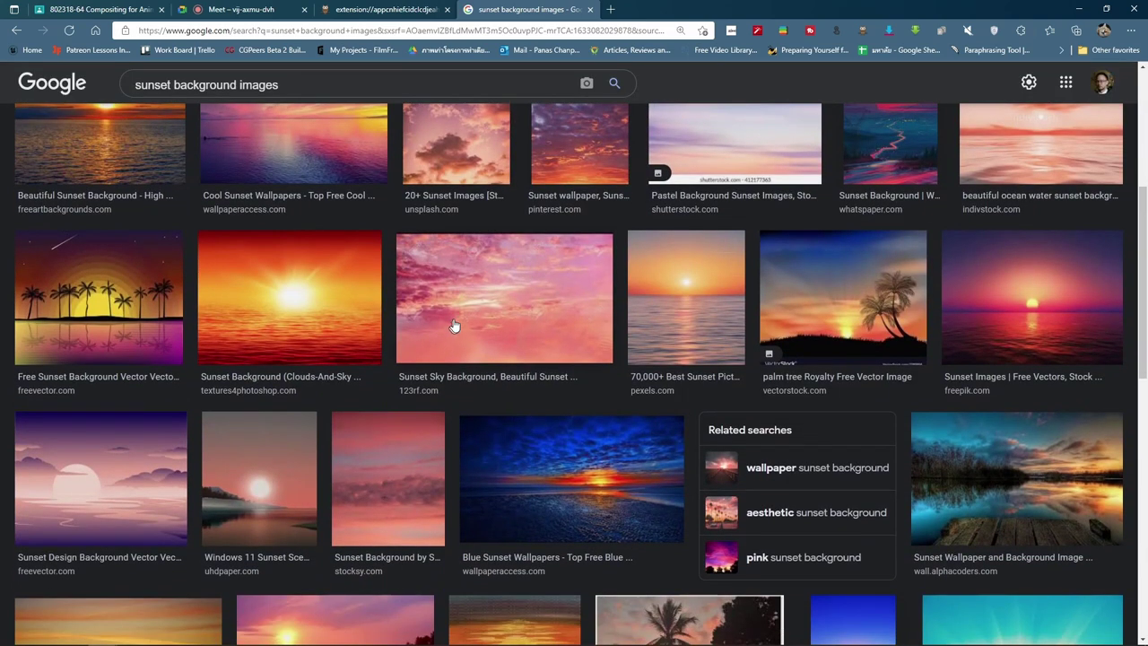
{"action": "scroll", "coordinate": [518, 277], "scroll_direction": "up", "scroll_amount": 2}
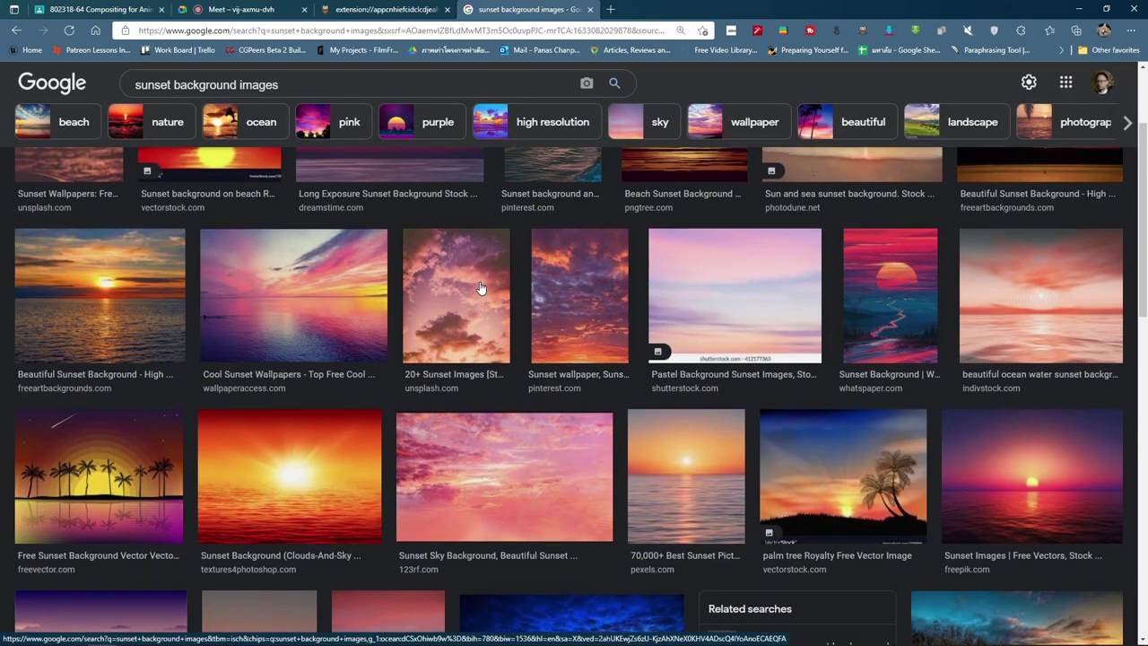
{"action": "scroll", "coordinate": [480, 287], "scroll_direction": "up", "scroll_amount": 2}
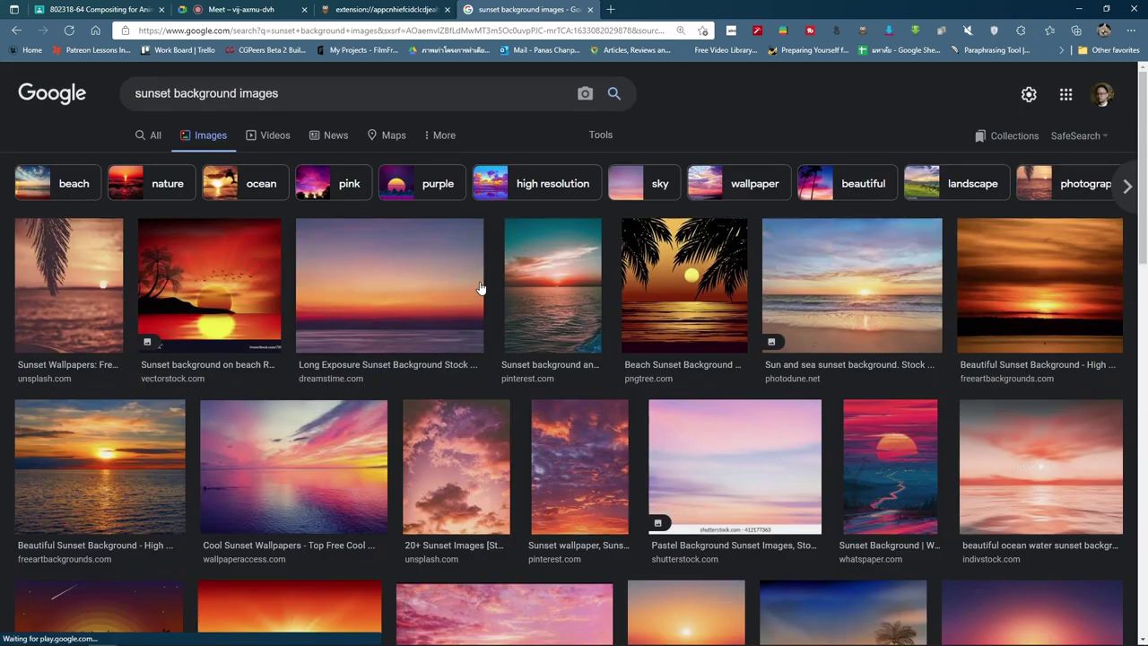
Step: Preview a related TheWallpaper.Co sunset image from the image results
{"action": "middle_click", "coordinate": [1046, 279]}
{"action": "left_click", "coordinate": [699, 9]}
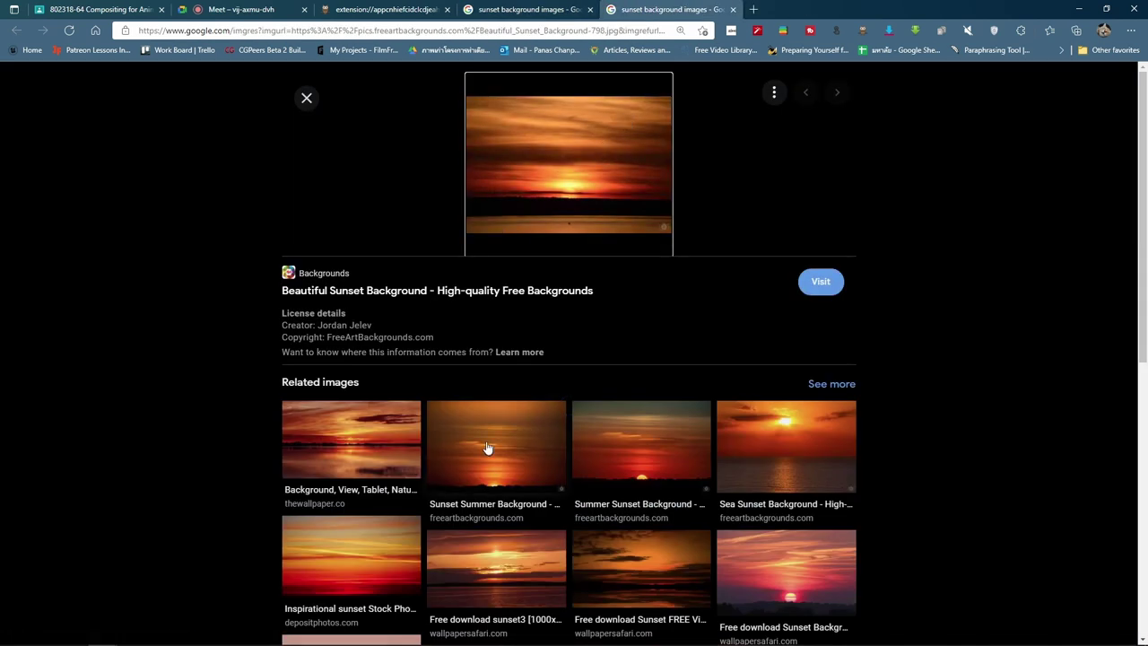
{"action": "left_click", "coordinate": [366, 461]}
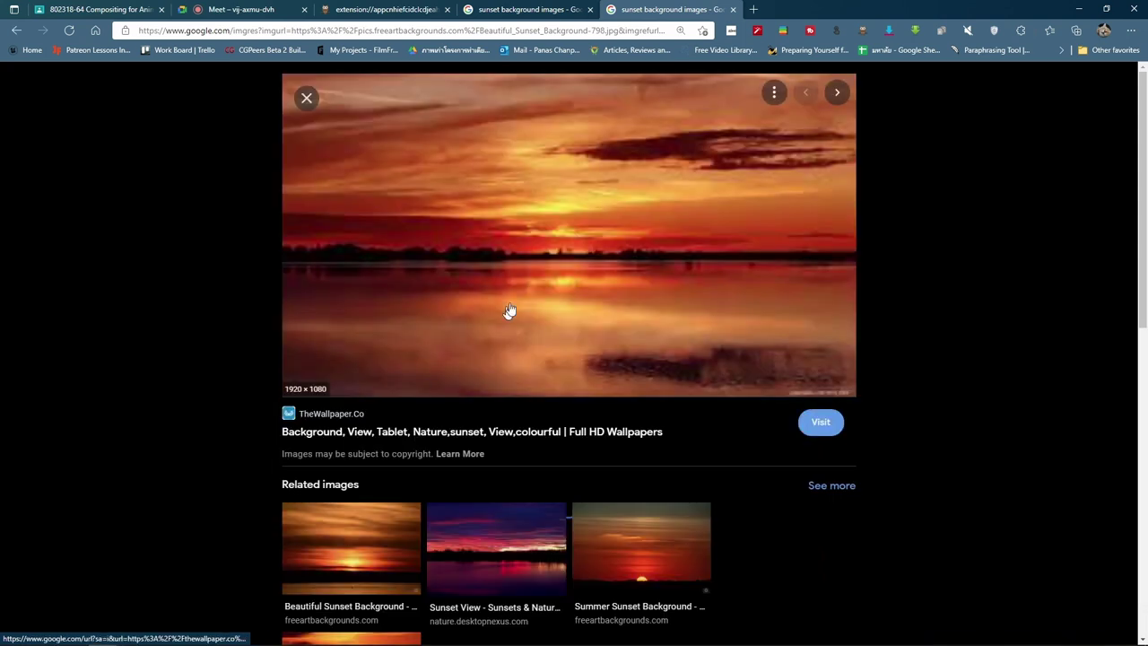
{"action": "right_click", "coordinate": [562, 159]}
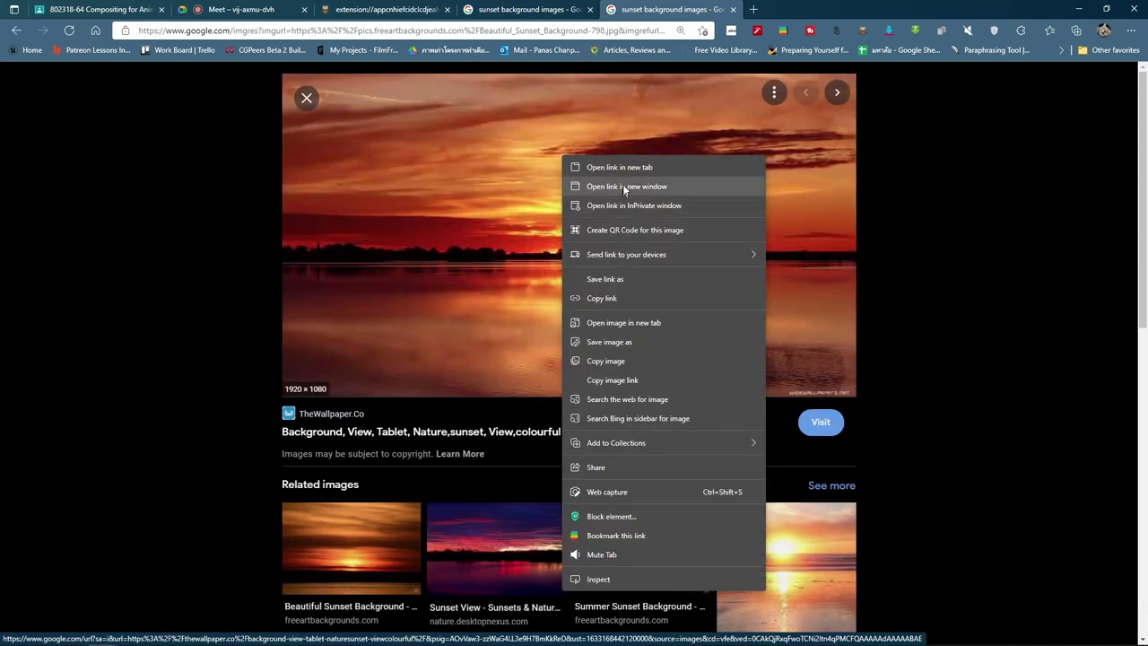
{"action": "left_click", "coordinate": [634, 322]}
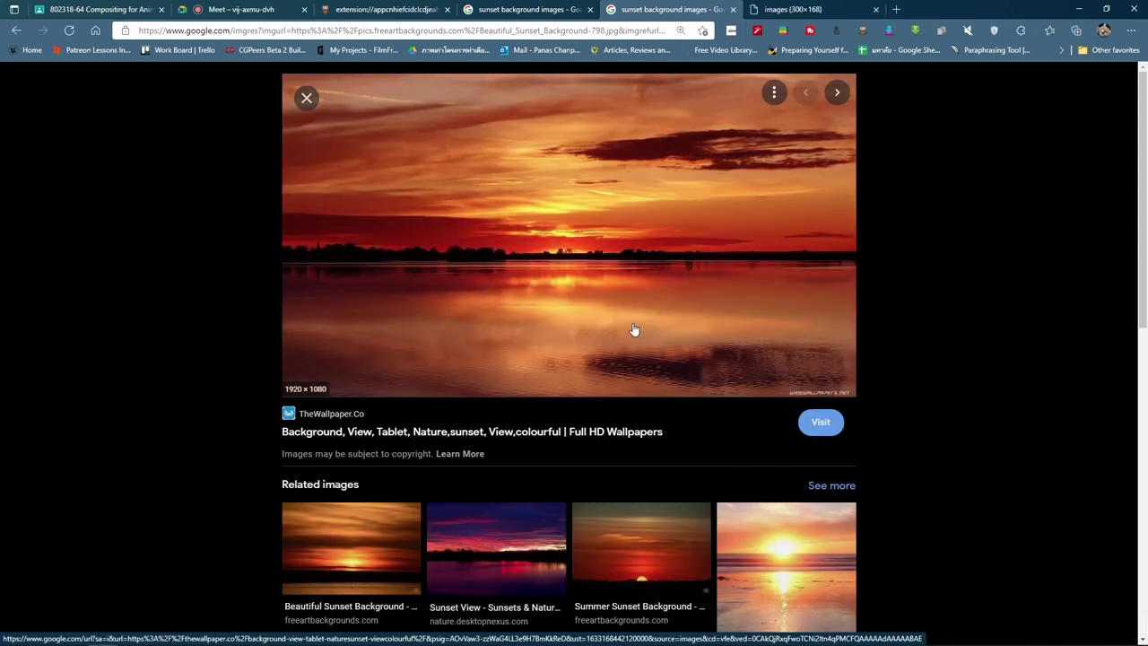
{"action": "left_click", "coordinate": [785, 9]}
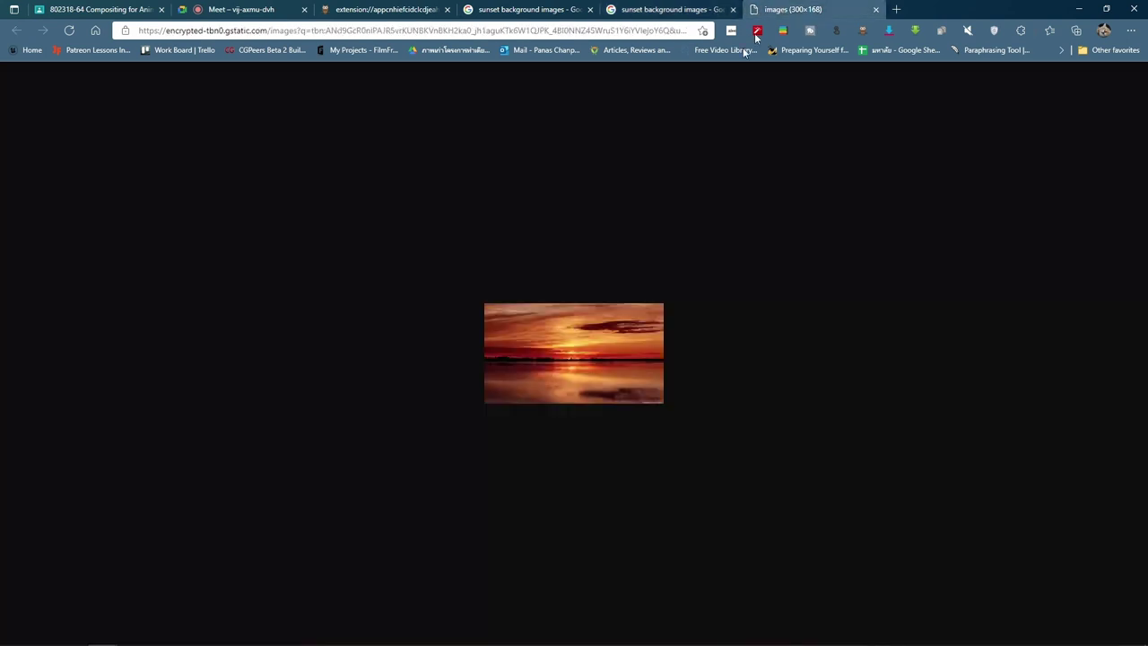
{"action": "left_click", "coordinate": [873, 10]}
Step: Open the wallpaper's thewallpaper.co page and get past the ad to the full-size image
{"action": "left_click", "coordinate": [543, 259]}
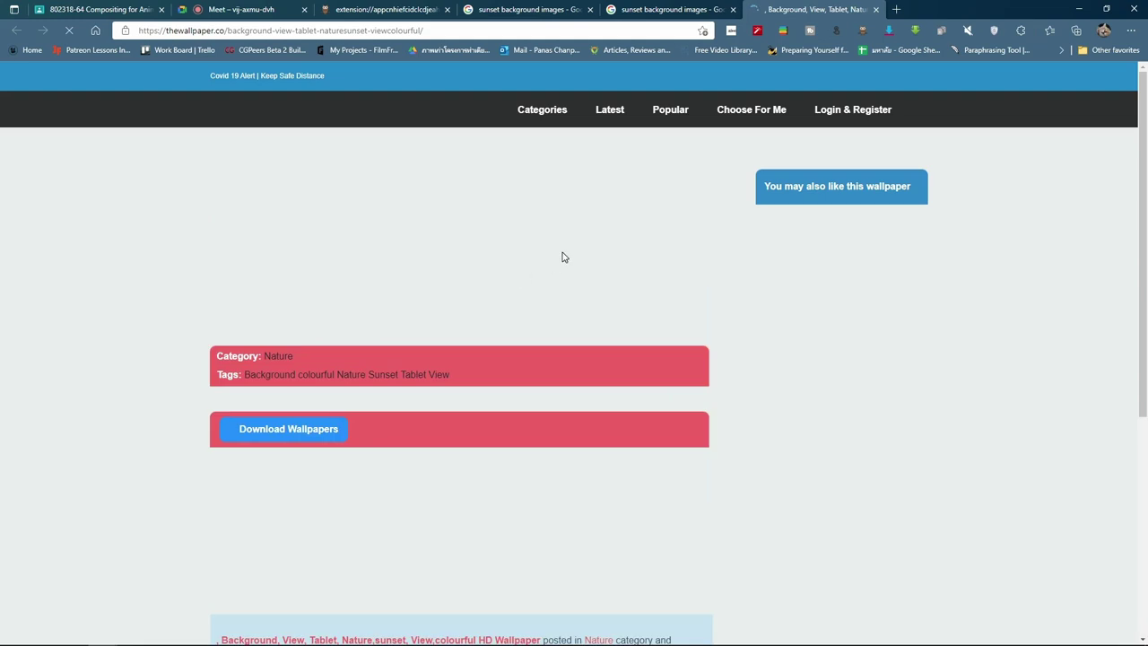
{"action": "scroll", "coordinate": [341, 412], "scroll_direction": "down", "scroll_amount": 5}
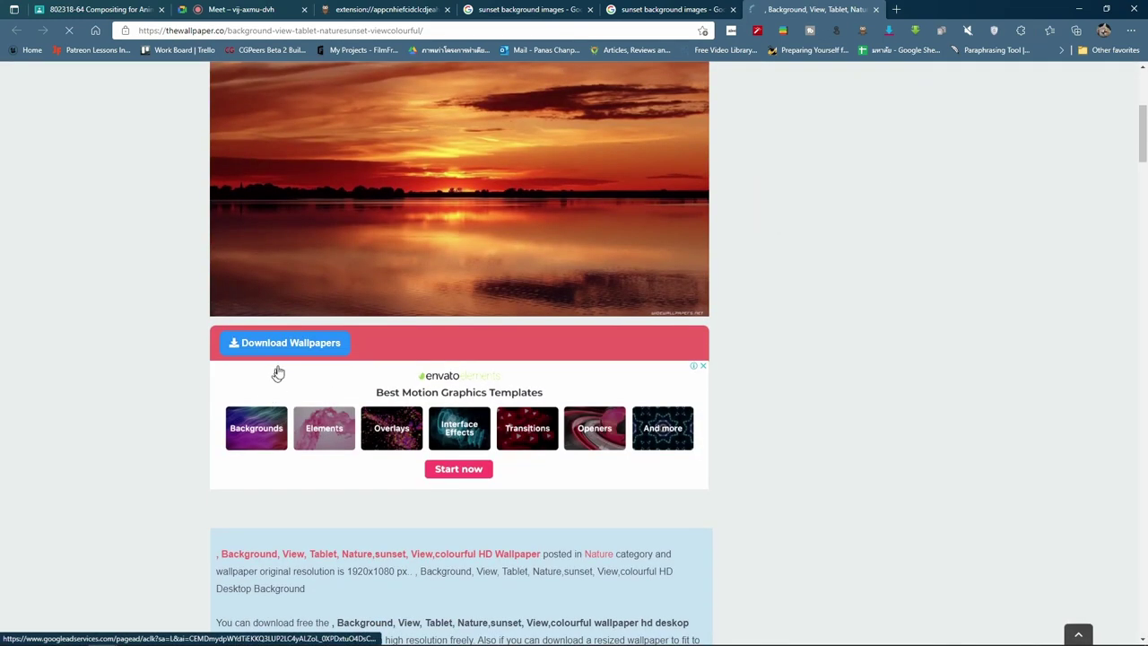
{"action": "left_click", "coordinate": [299, 350]}
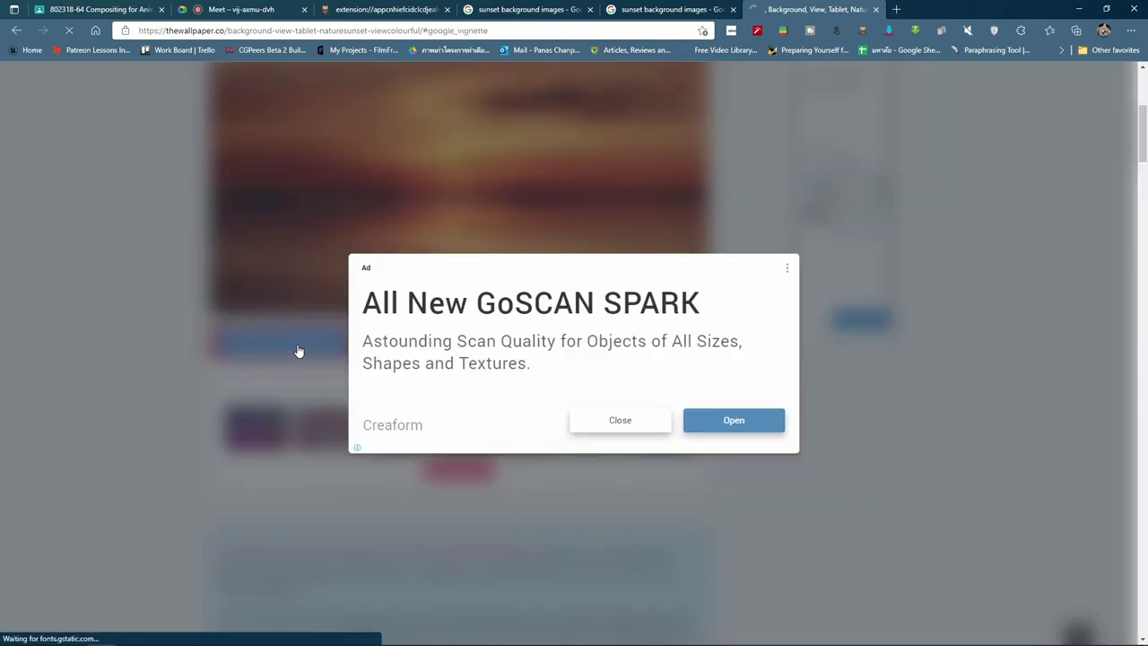
{"action": "left_click", "coordinate": [648, 430]}
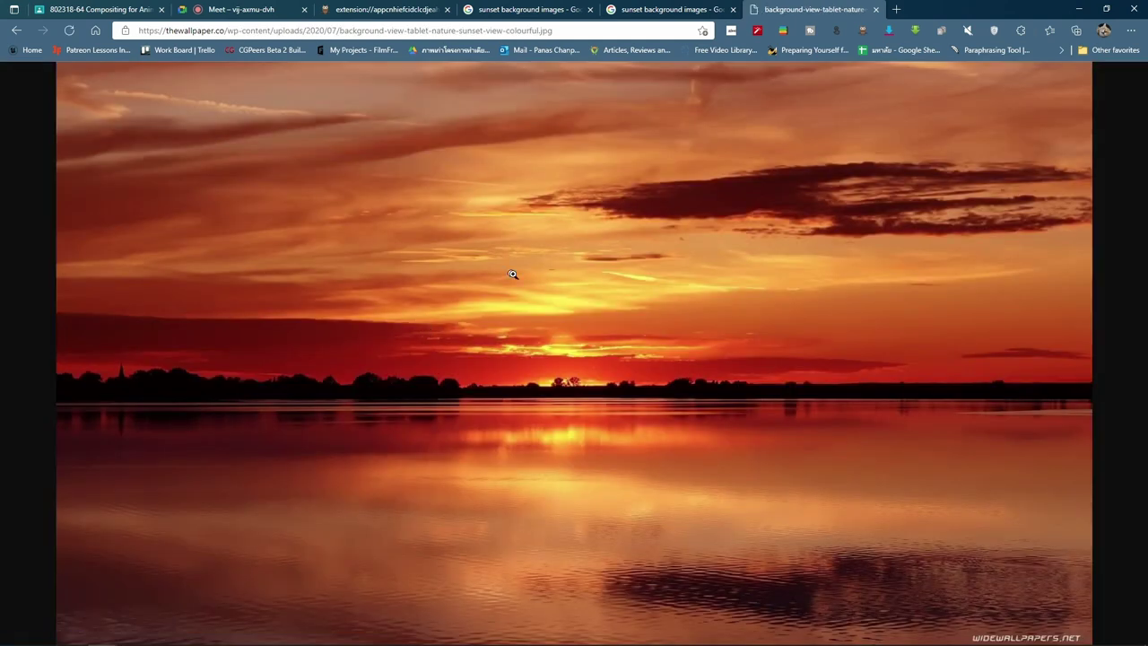
Step: Save the full image into W9 as background-view-tablet-nature-sunset-view-colourful.jpg
{"action": "right_click", "coordinate": [550, 241]}
{"action": "left_click", "coordinate": [563, 269]}
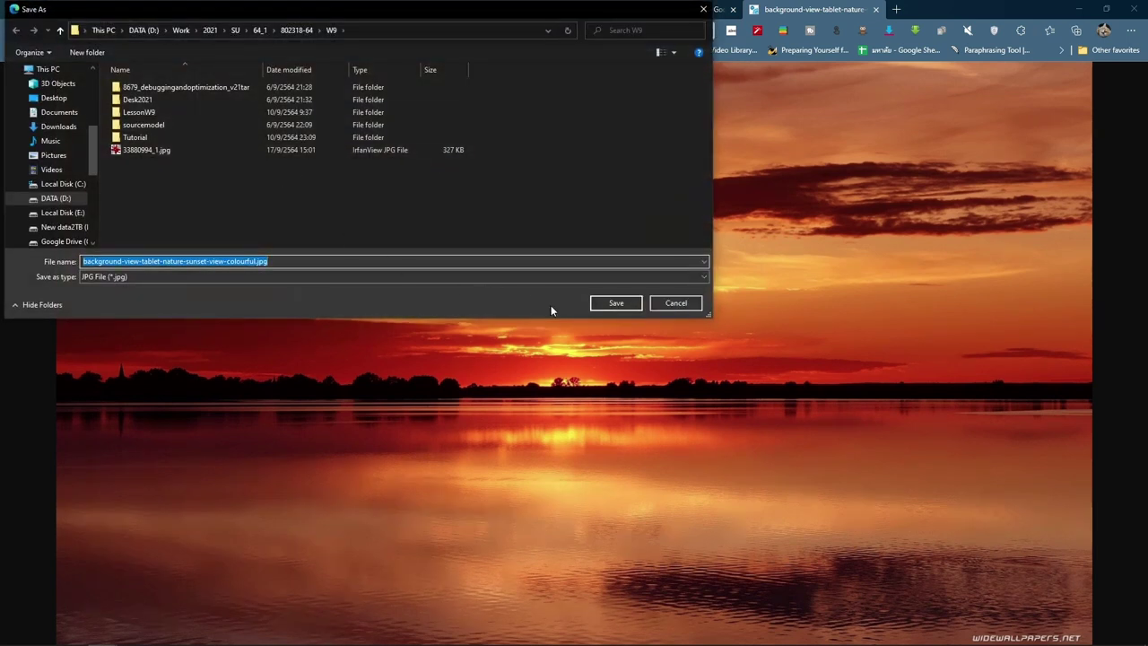
{"action": "left_click", "coordinate": [616, 303]}
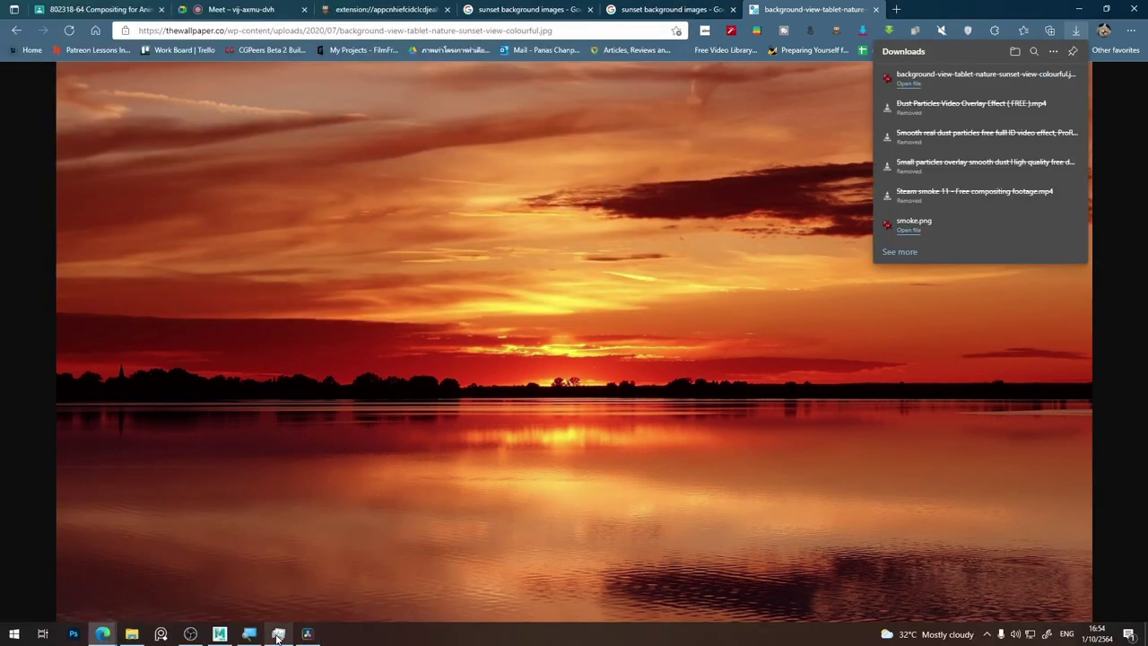
Step: Show the W9 folder as large icons and drag the sunset jpg into Fusion's node graph
{"action": "left_click", "coordinate": [306, 634]}
{"action": "left_click", "coordinate": [132, 634]}
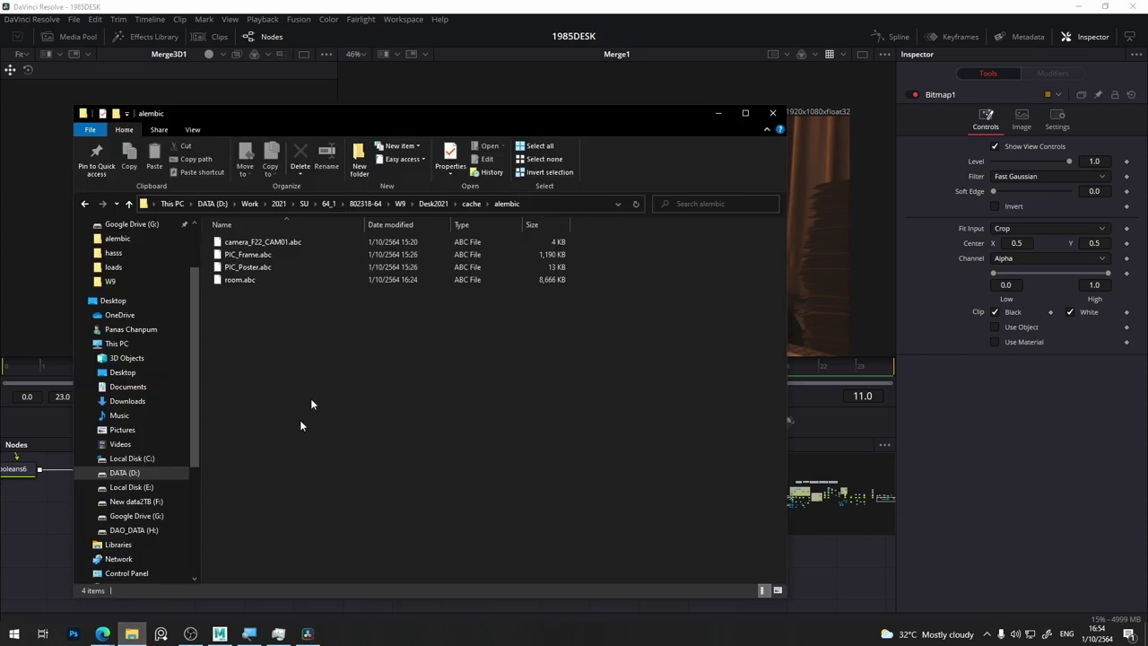
{"action": "left_click", "coordinate": [403, 203]}
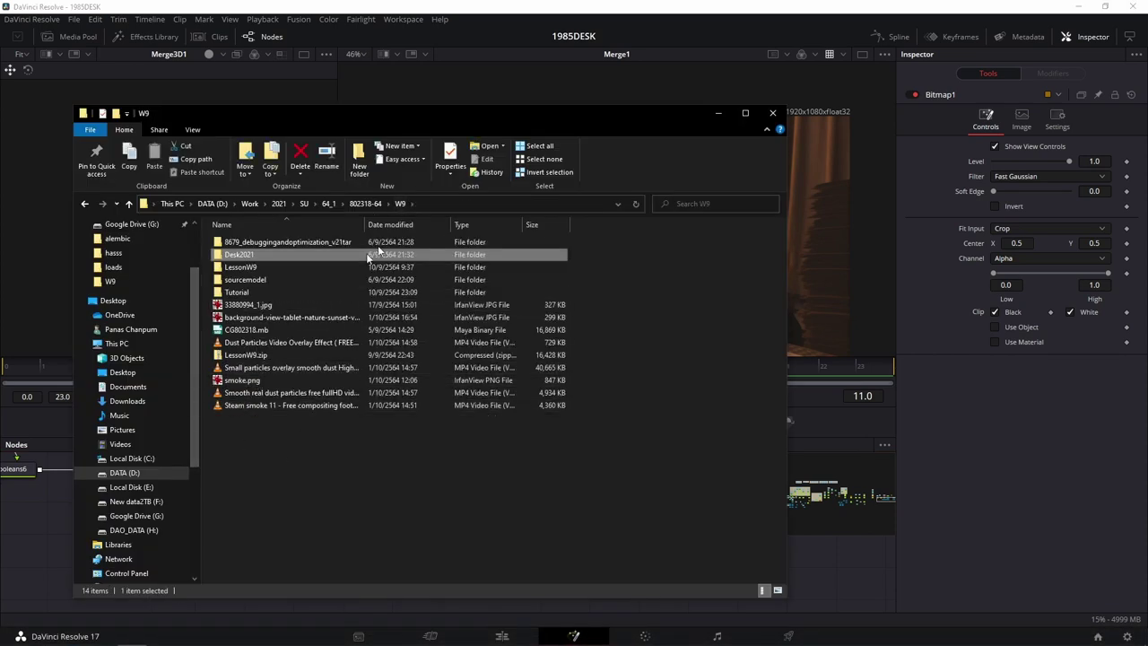
{"action": "left_click", "coordinate": [192, 129]}
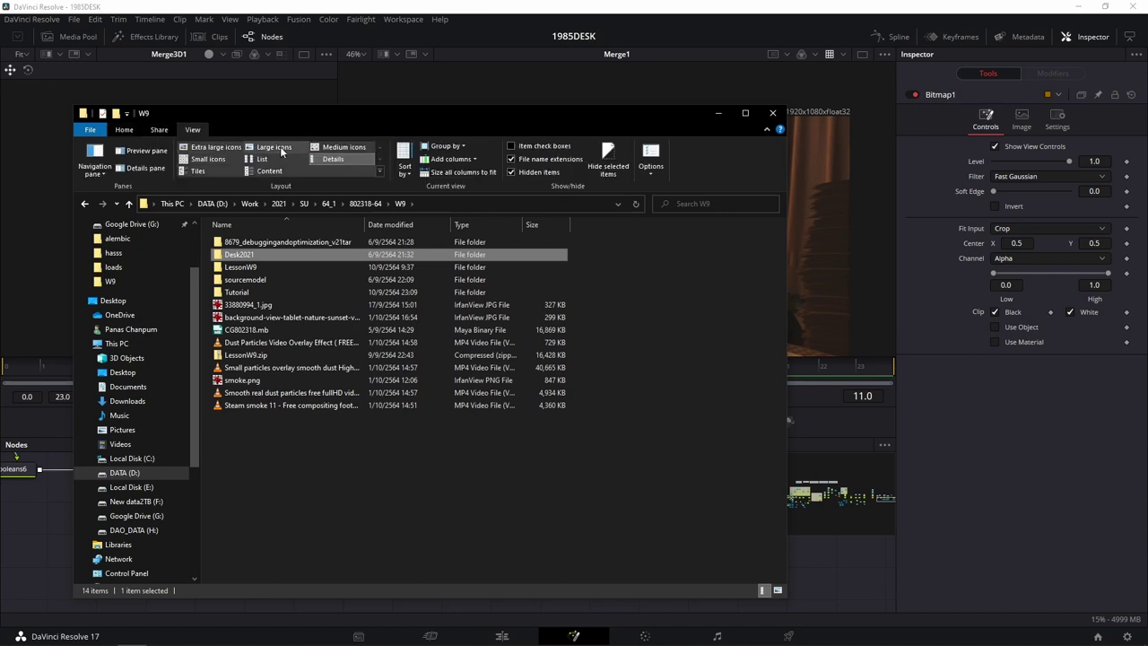
{"action": "left_click", "coordinate": [273, 147]}
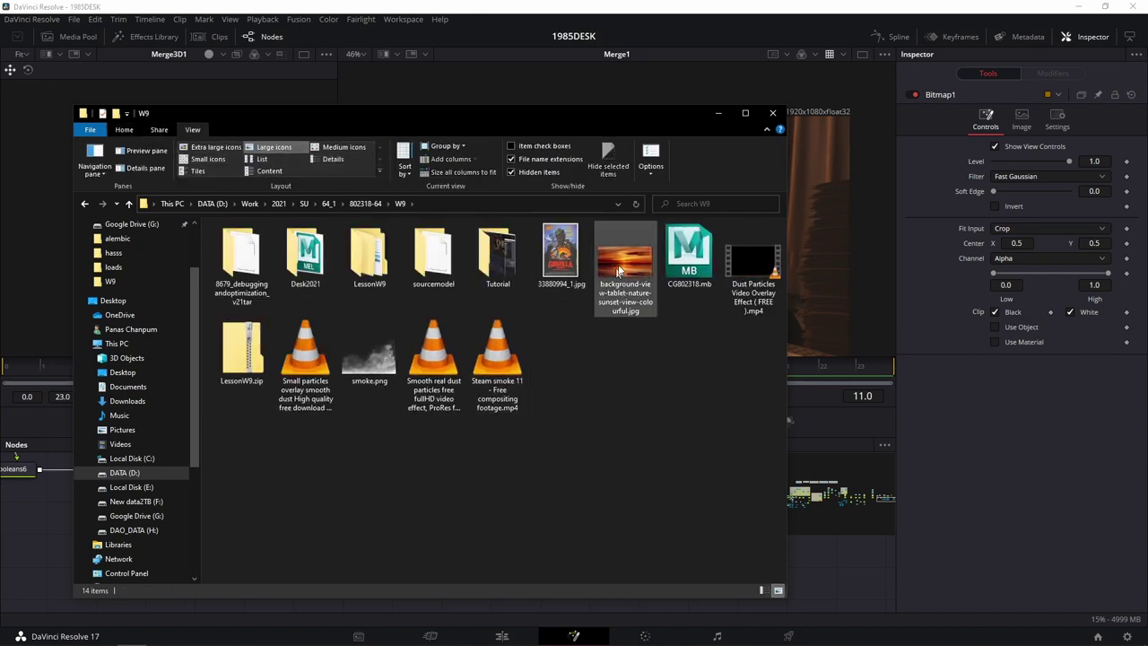
{"action": "mouse_move", "coordinate": [625, 269]}
{"action": "left_mouse_down"}
{"action": "mouse_move", "coordinate": [299, 558]}
{"action": "mouse_move", "coordinate": [40, 534]}
{"action": "left_mouse_up"}
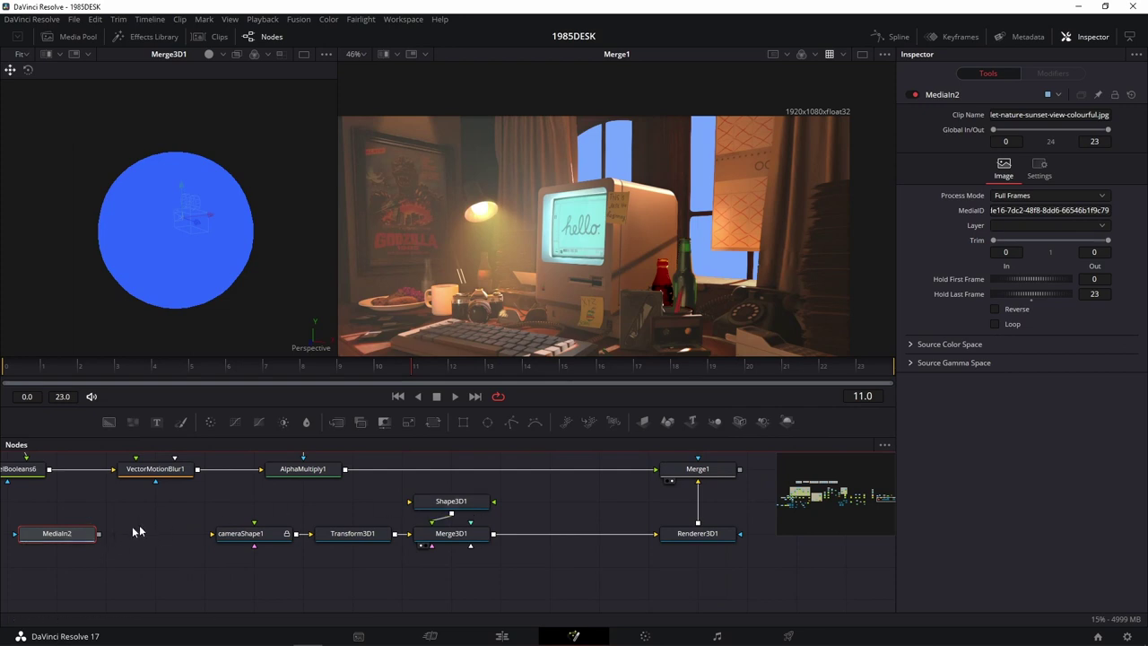
Step: Connect MediaIn2 to Shape3D1's material input and set the sphere's diffuse colour to white
{"action": "left_click_drag", "start_coordinate": [98, 533], "coordinate": [443, 508]}
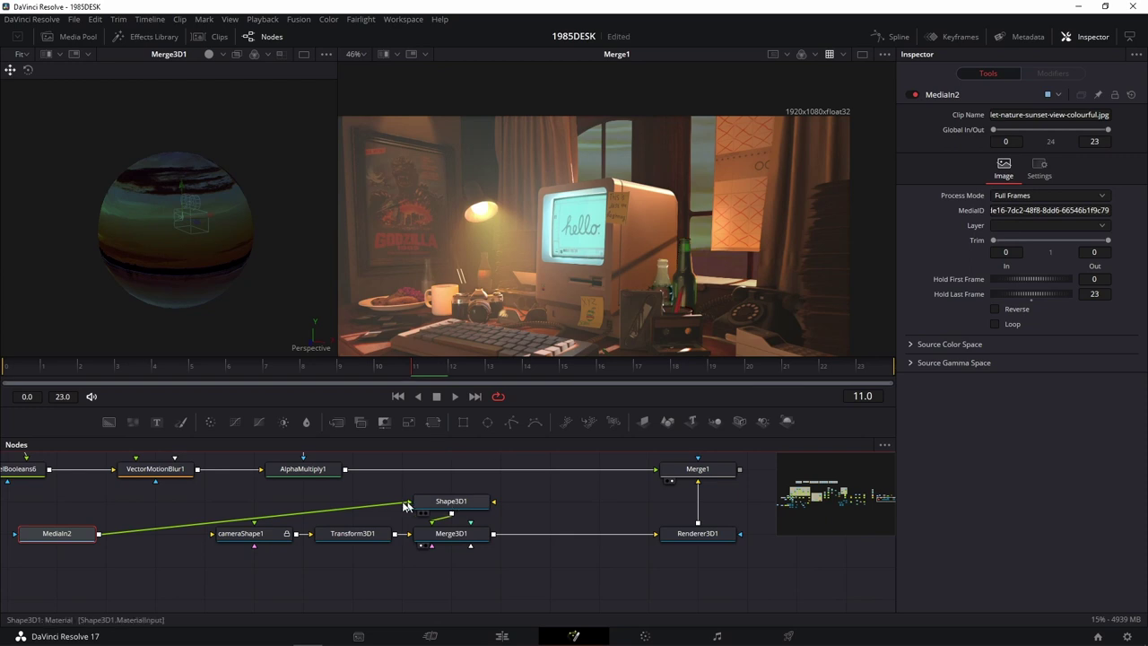
{"action": "left_click_drag", "start_coordinate": [88, 539], "coordinate": [285, 507]}
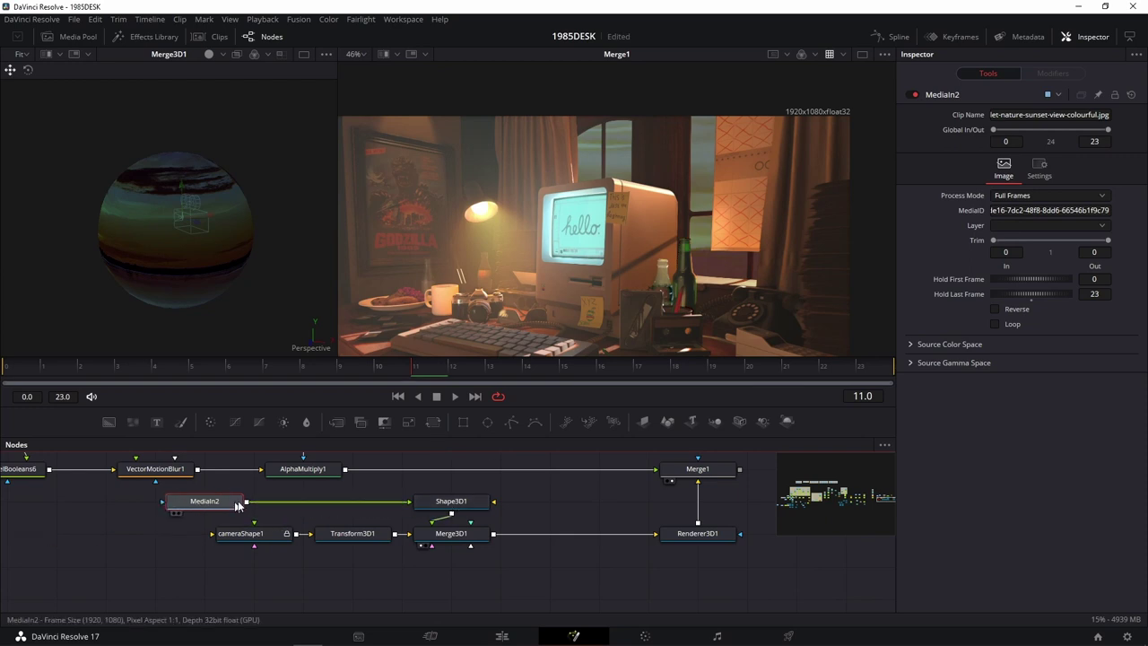
{"action": "left_click", "coordinate": [451, 503]}
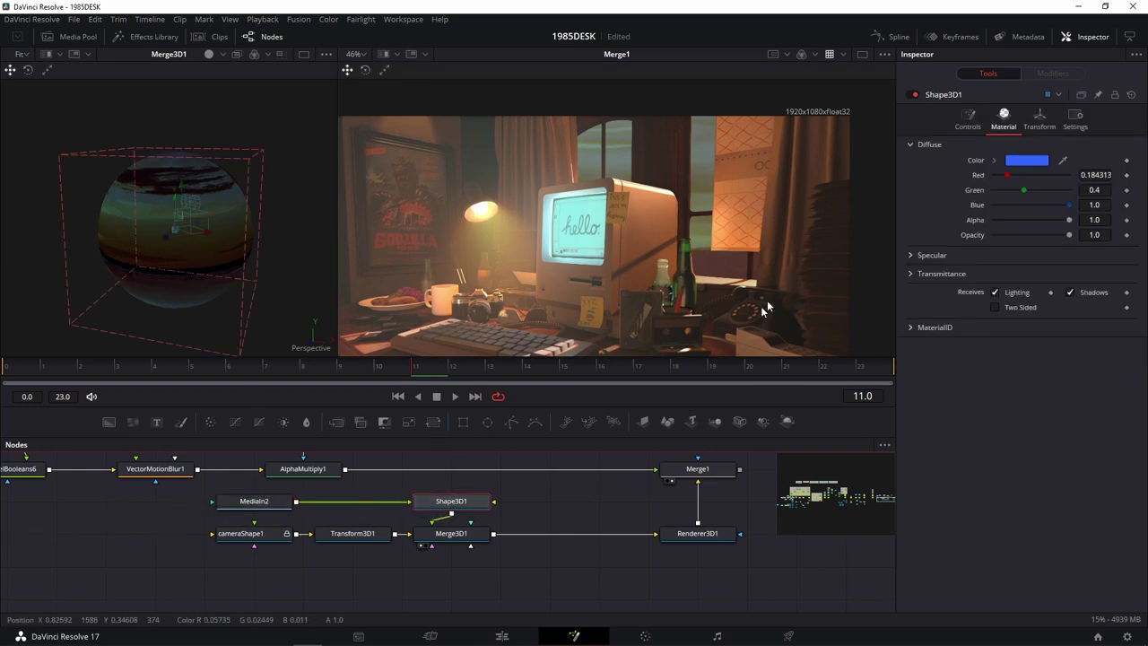
{"action": "left_click", "coordinate": [1028, 162]}
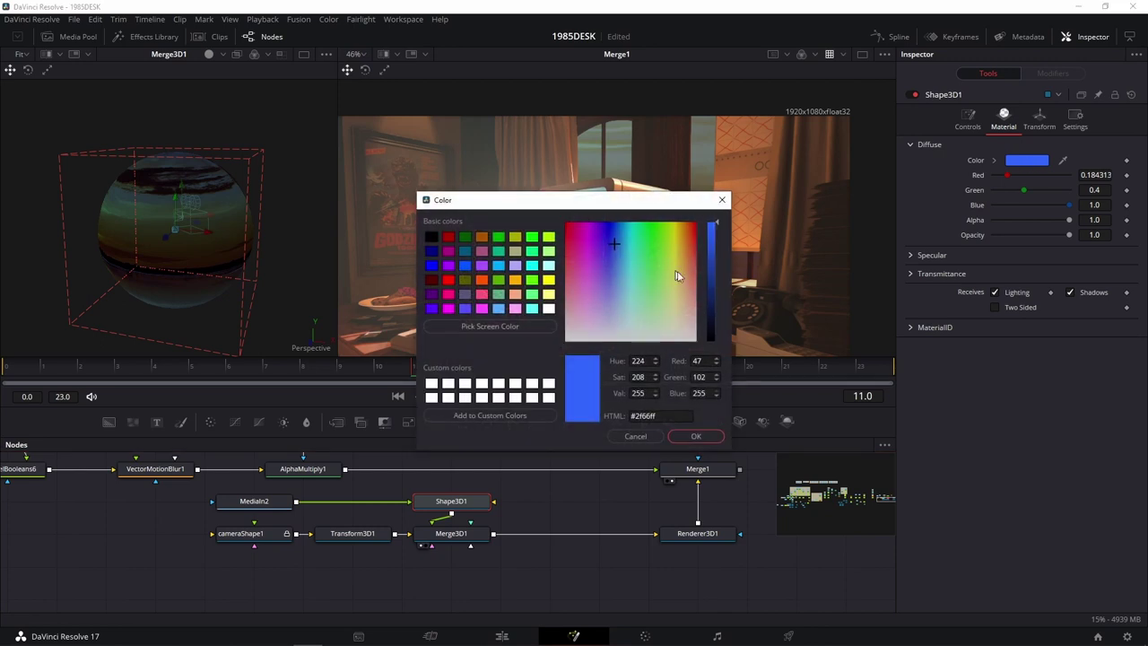
{"action": "left_click", "coordinate": [548, 308]}
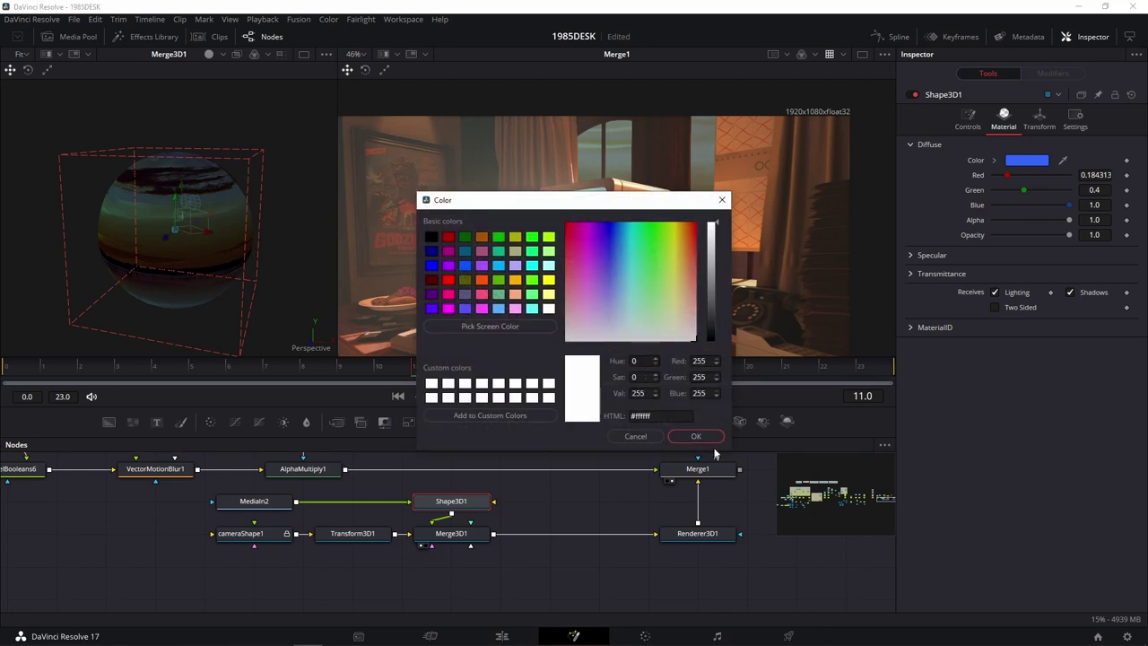
{"action": "left_click", "coordinate": [695, 436]}
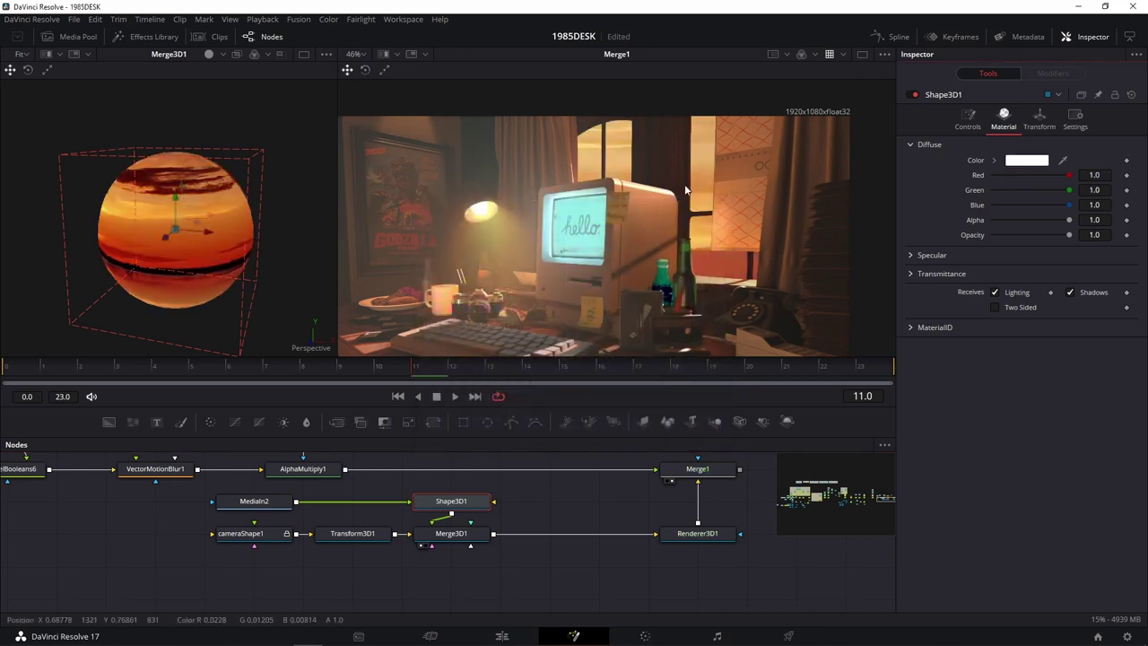
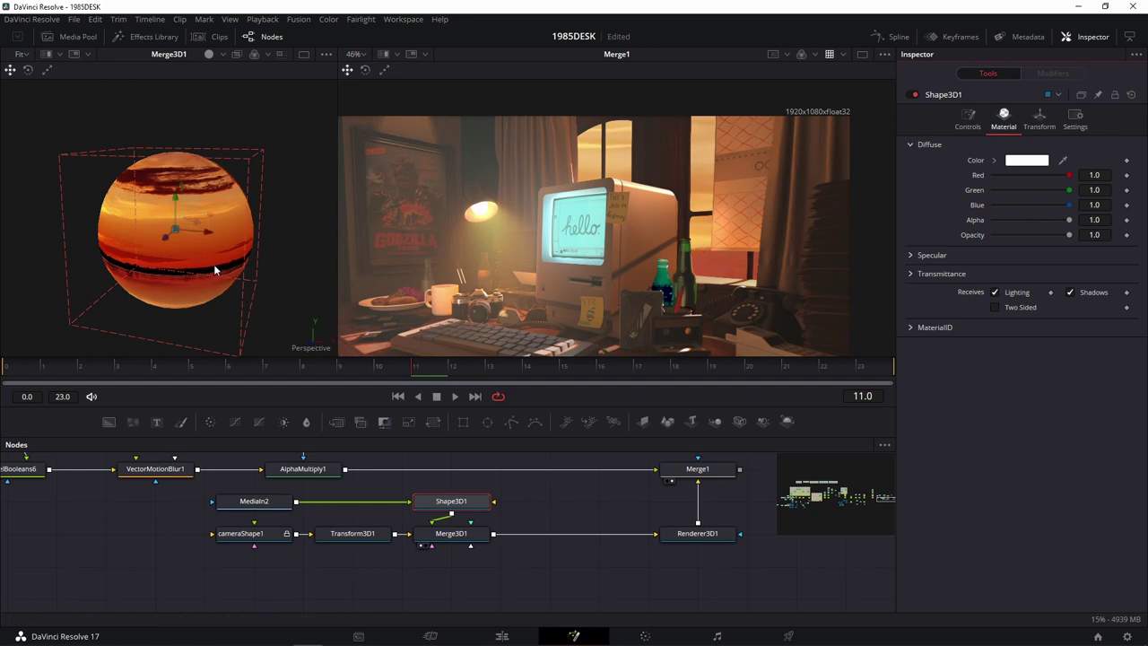
Step: Check the Alembic export settings in the Maya scene's cache options, then close them
{"action": "mouse_move", "coordinate": [202, 638]}
{"action": "left_click", "coordinate": [218, 634]}
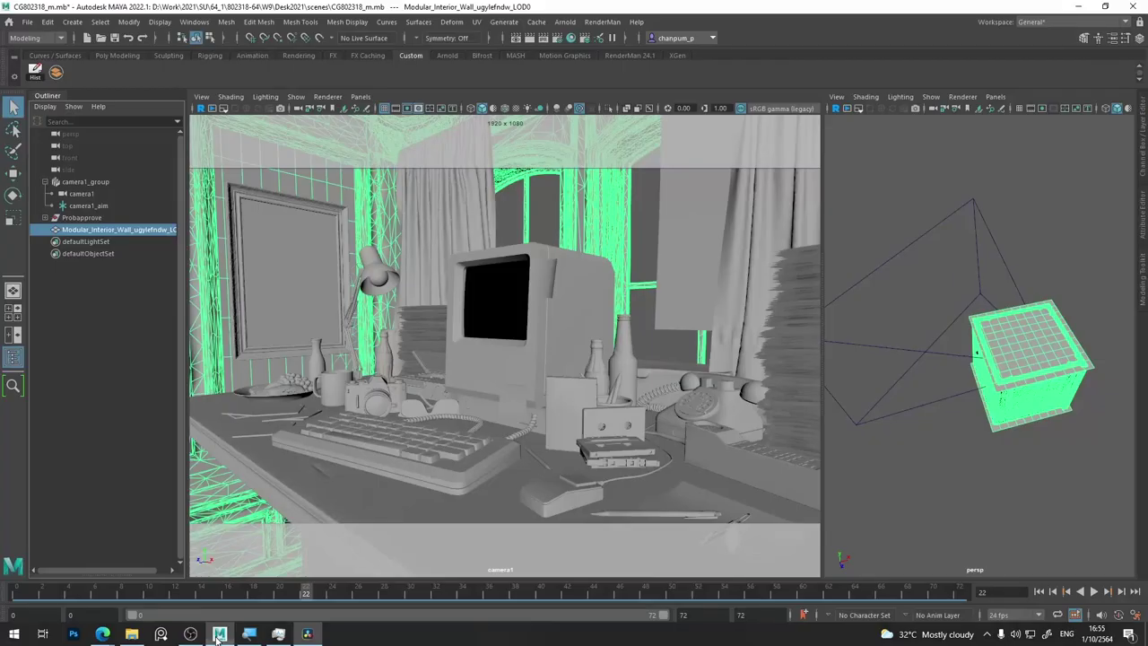
{"action": "left_click", "coordinate": [514, 27]}
{"action": "mouse_move", "coordinate": [599, 78]}
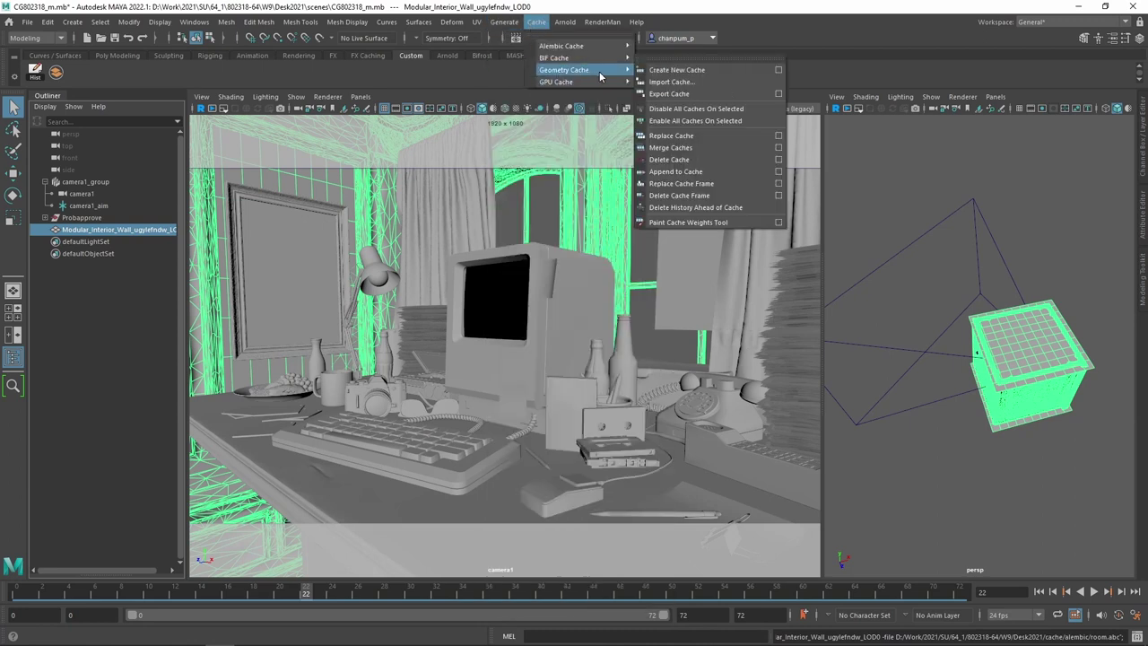
{"action": "mouse_move", "coordinate": [583, 45]}
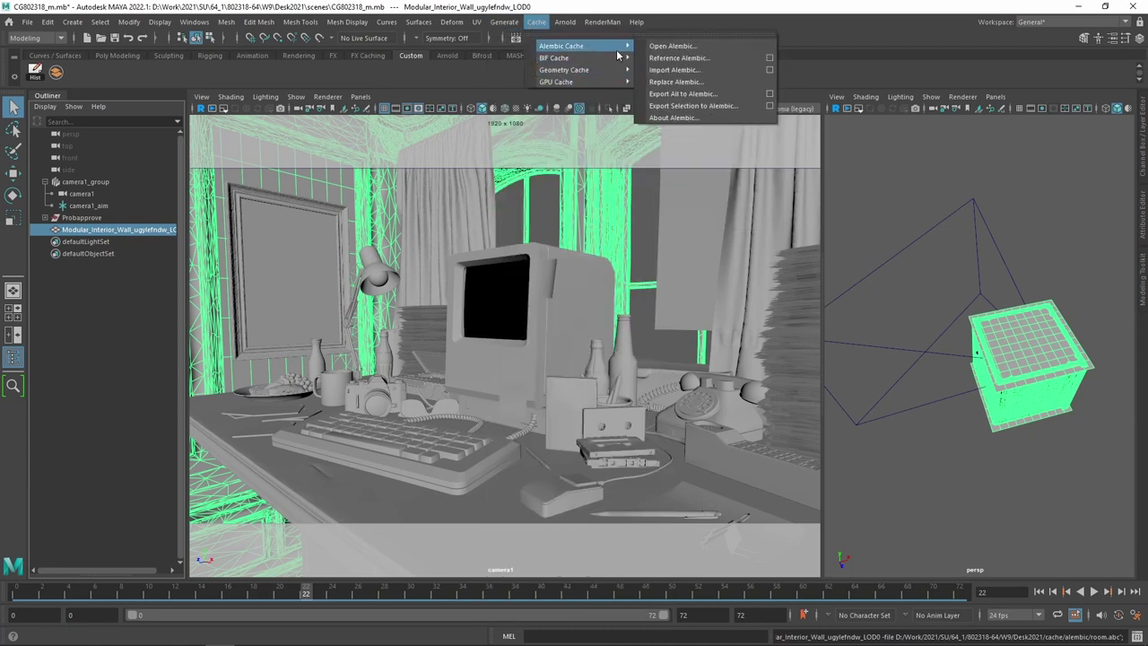
{"action": "left_click", "coordinate": [769, 106]}
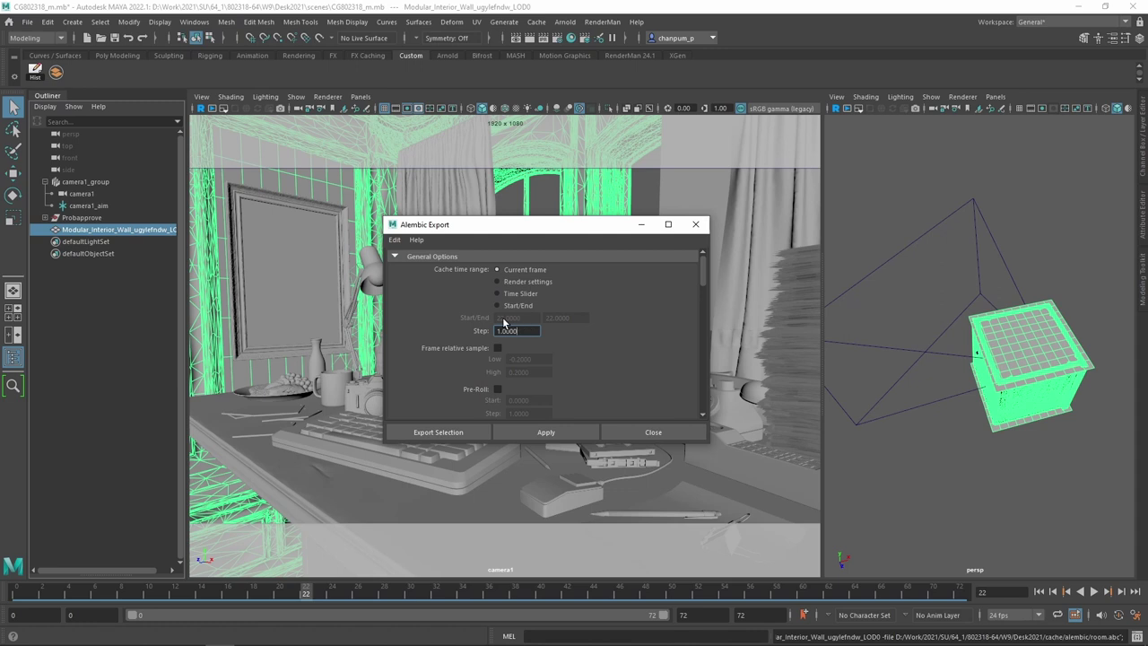
{"action": "left_click", "coordinate": [653, 433]}
Step: Back in Resolve, rotate the sunset sphere to change its reflections in the desk
{"action": "left_click", "coordinate": [1076, 7]}
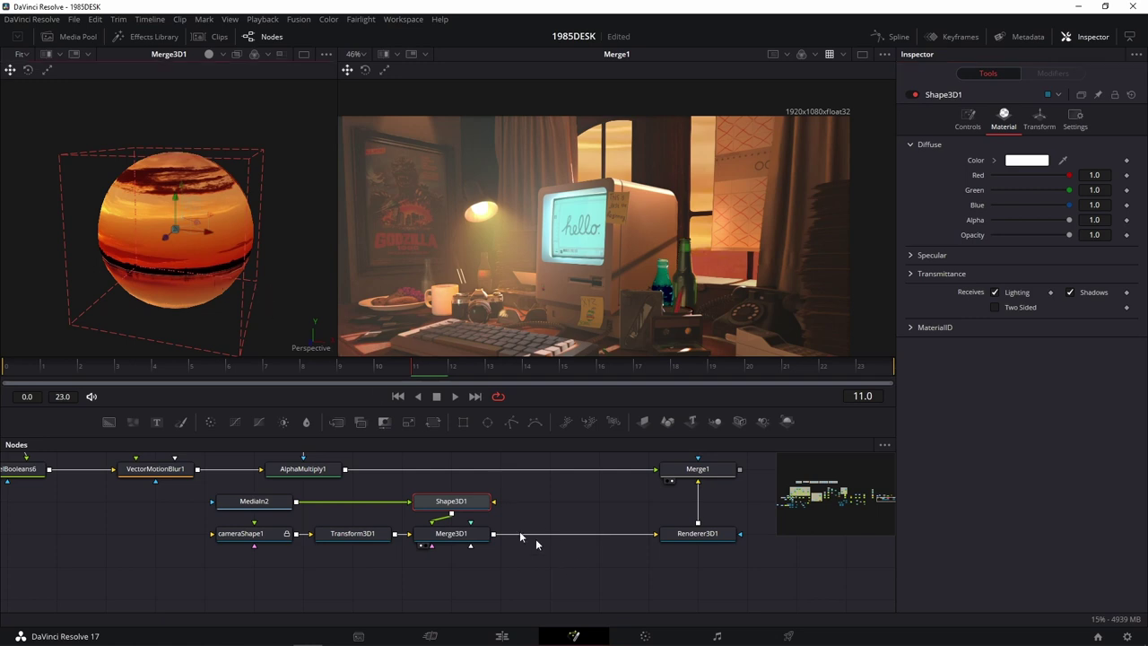
{"action": "left_click", "coordinate": [28, 70]}
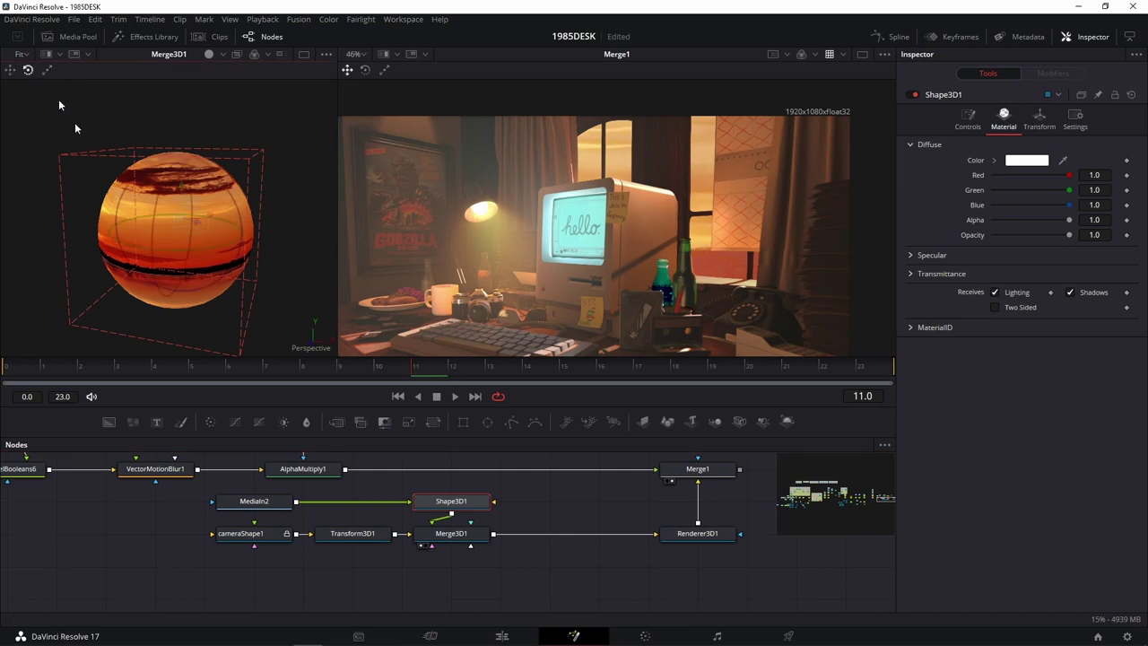
{"action": "mouse_move", "coordinate": [216, 247]}
{"action": "left_mouse_down"}
{"action": "mouse_move", "coordinate": [65, 250]}
{"action": "mouse_move", "coordinate": [206, 244]}
{"action": "mouse_move", "coordinate": [158, 237]}
{"action": "mouse_move", "coordinate": [220, 224]}
{"action": "mouse_move", "coordinate": [131, 225]}
{"action": "mouse_move", "coordinate": [245, 221]}
{"action": "mouse_move", "coordinate": [216, 257]}
{"action": "mouse_move", "coordinate": [136, 252]}
{"action": "left_mouse_up"}
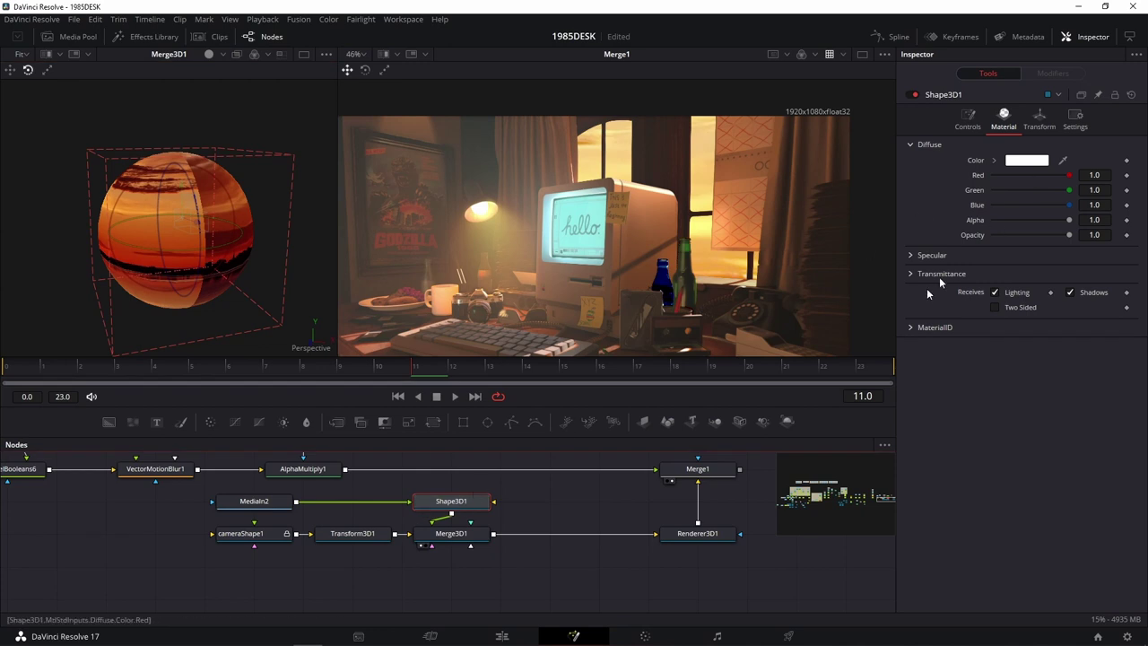
Step: Shrink the sphere's radius to 365.7 and rotate it for new reflections
{"action": "left_click", "coordinate": [967, 117]}
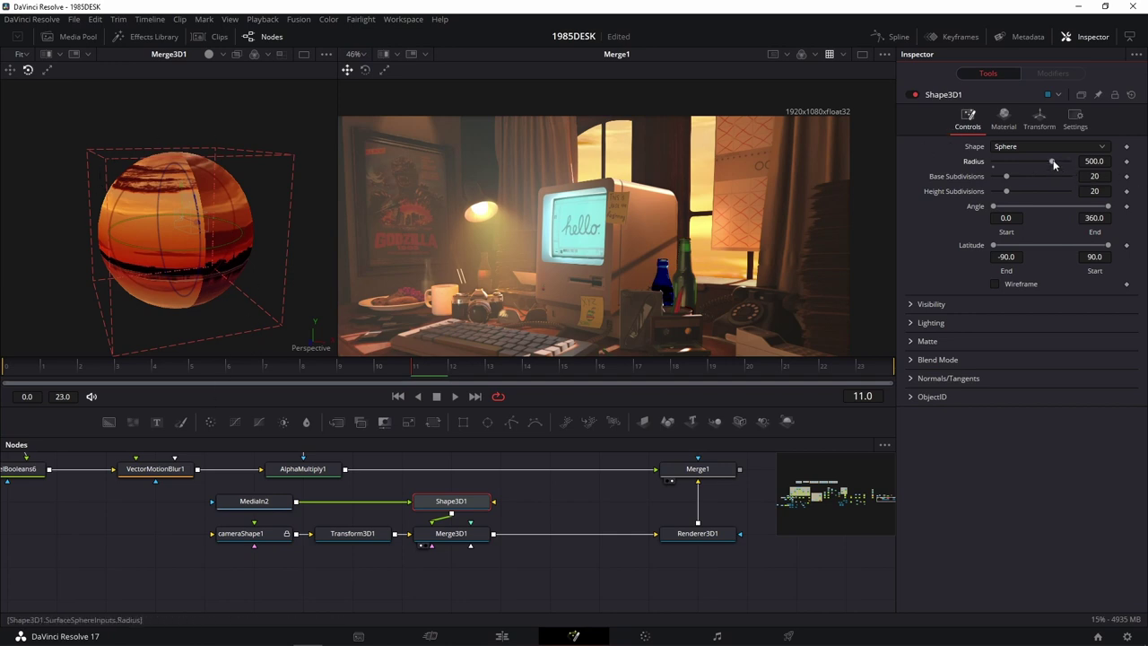
{"action": "mouse_move", "coordinate": [1051, 160]}
{"action": "left_mouse_down"}
{"action": "mouse_move", "coordinate": [1011, 160]}
{"action": "mouse_move", "coordinate": [1037, 160]}
{"action": "left_mouse_up"}
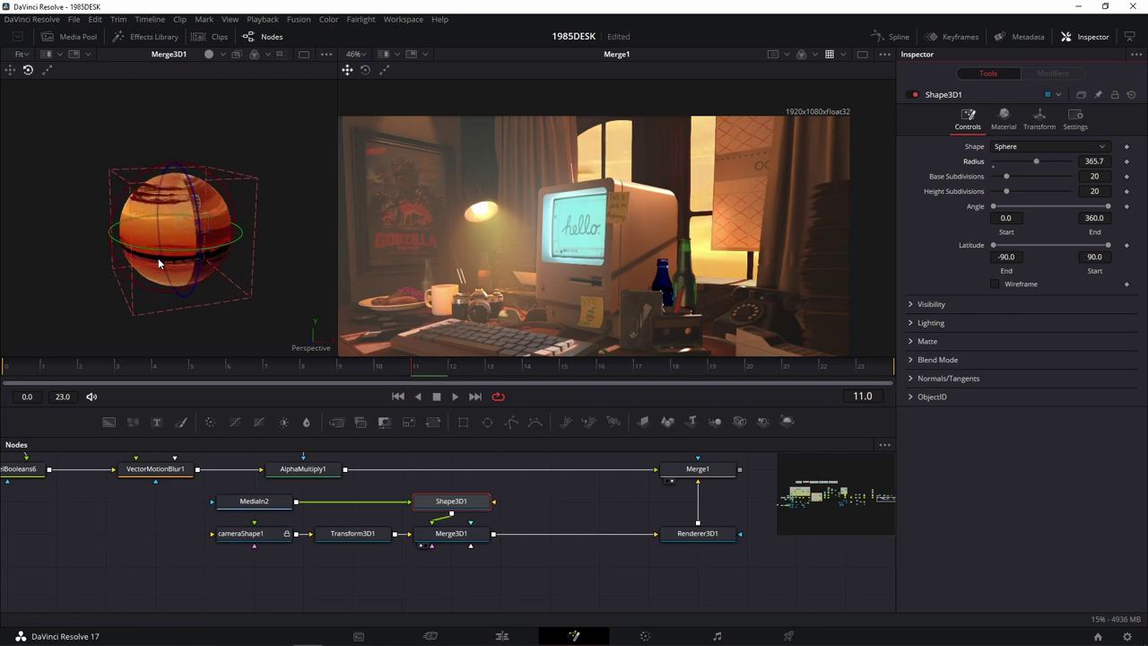
{"action": "left_click_drag", "start_coordinate": [183, 257], "coordinate": [174, 238]}
{"action": "left_click_drag", "start_coordinate": [163, 237], "coordinate": [175, 231]}
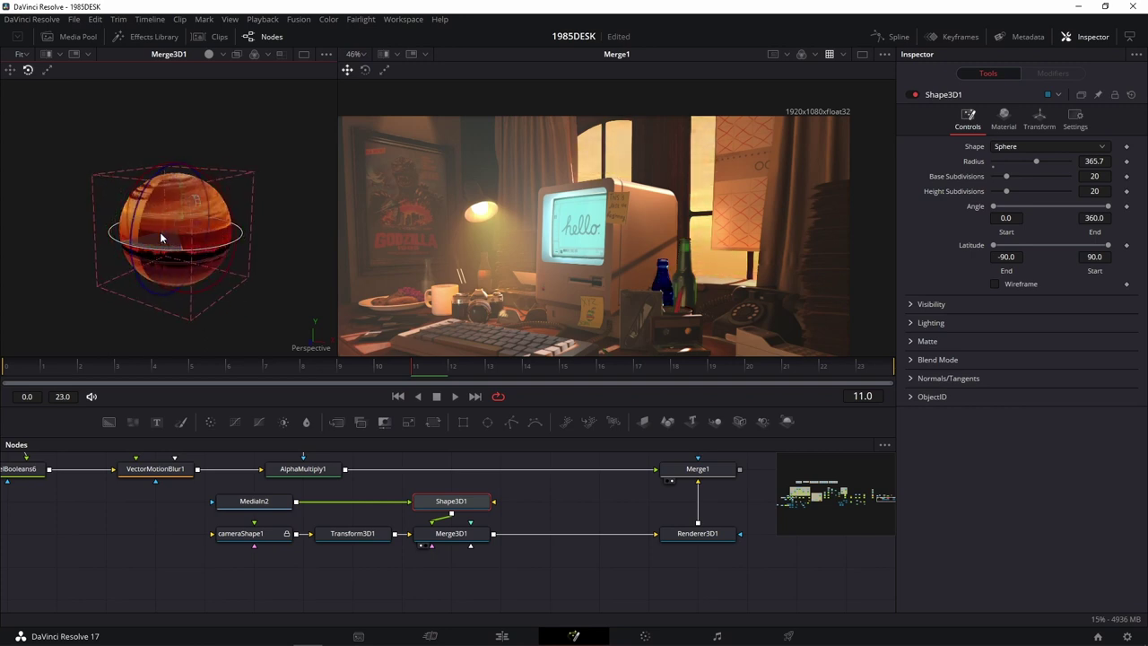
Step: Move the sphere slightly down and spin it around its vertical axis
{"action": "left_click", "coordinate": [10, 70]}
{"action": "mouse_move", "coordinate": [175, 202]}
{"action": "left_mouse_down"}
{"action": "mouse_move", "coordinate": [174, 215]}
{"action": "mouse_move", "coordinate": [175, 186]}
{"action": "left_mouse_up"}
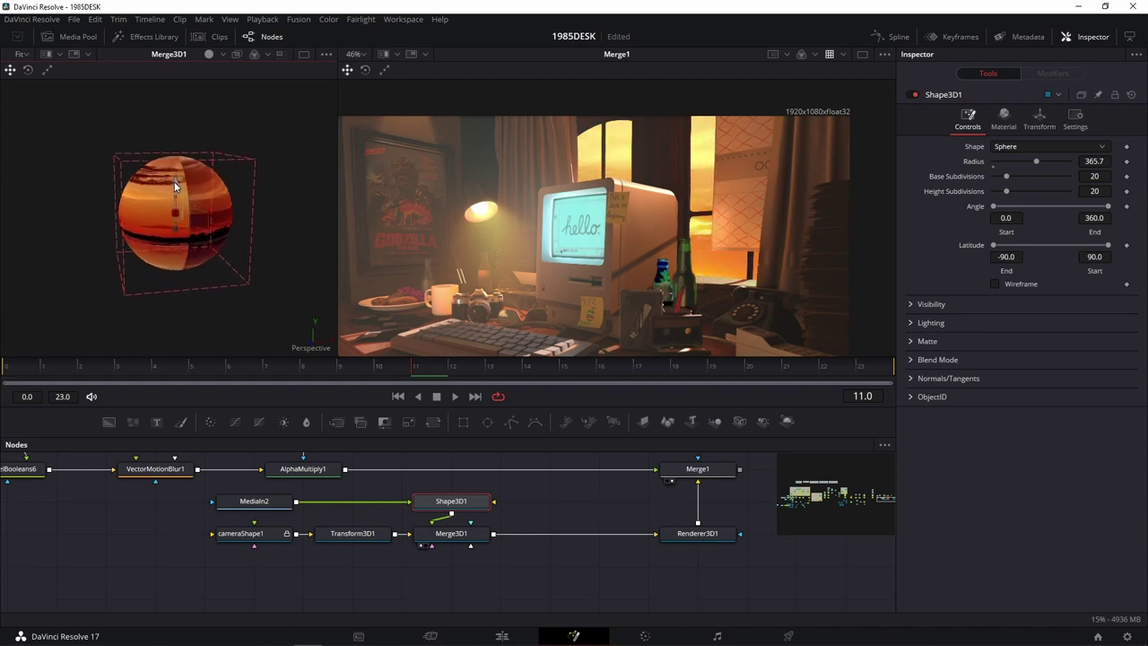
{"action": "left_click", "coordinate": [28, 71]}
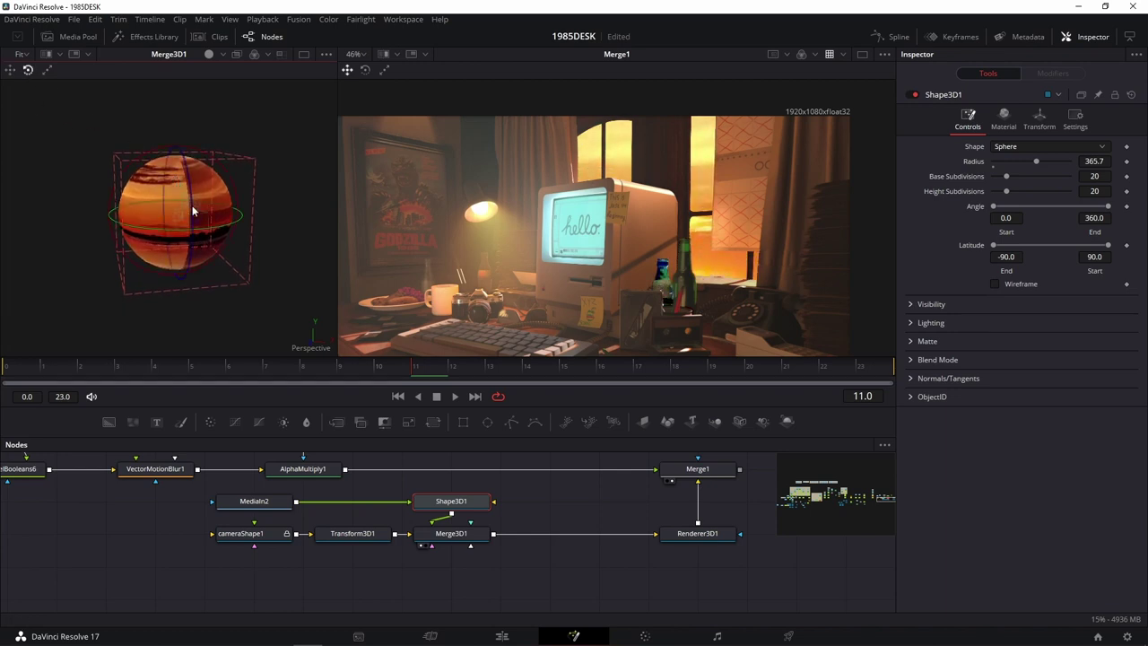
{"action": "mouse_move", "coordinate": [220, 231]}
{"action": "left_mouse_down"}
{"action": "mouse_move", "coordinate": [177, 225]}
{"action": "mouse_move", "coordinate": [189, 224]}
{"action": "mouse_move", "coordinate": [164, 200]}
{"action": "mouse_move", "coordinate": [177, 186]}
{"action": "left_mouse_up"}
{"action": "left_click", "coordinate": [10, 70]}
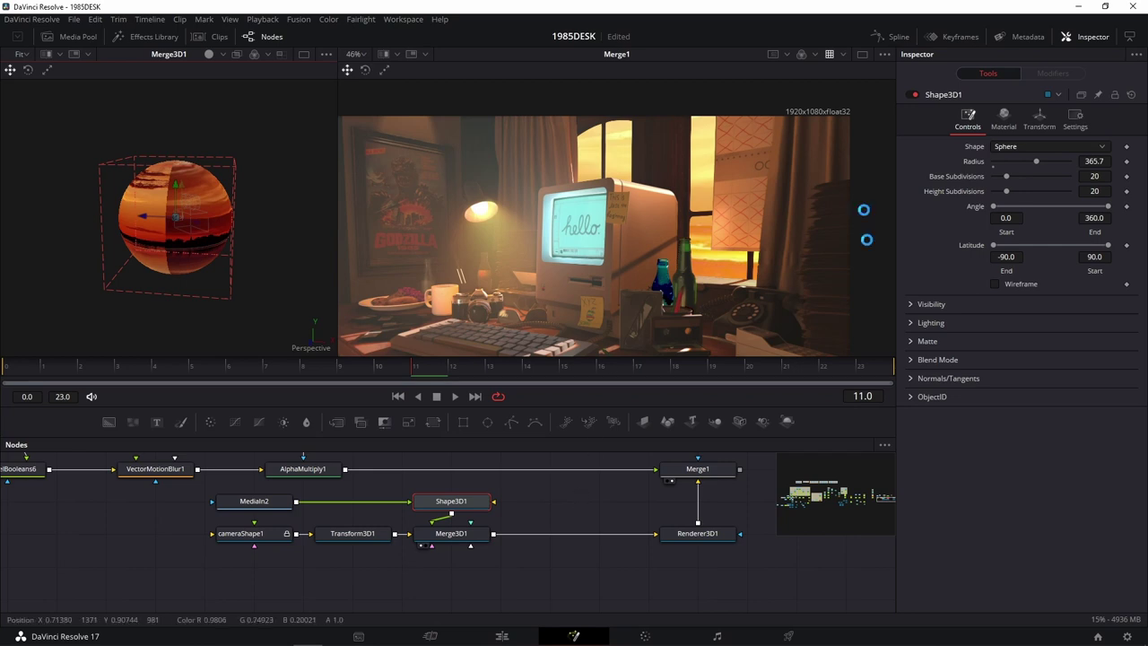
Step: Add a Color Corrector after MediaIn2 and tint the sunset image toward orange-red
{"action": "left_click", "coordinate": [260, 505]}
{"action": "left_click", "coordinate": [208, 427]}
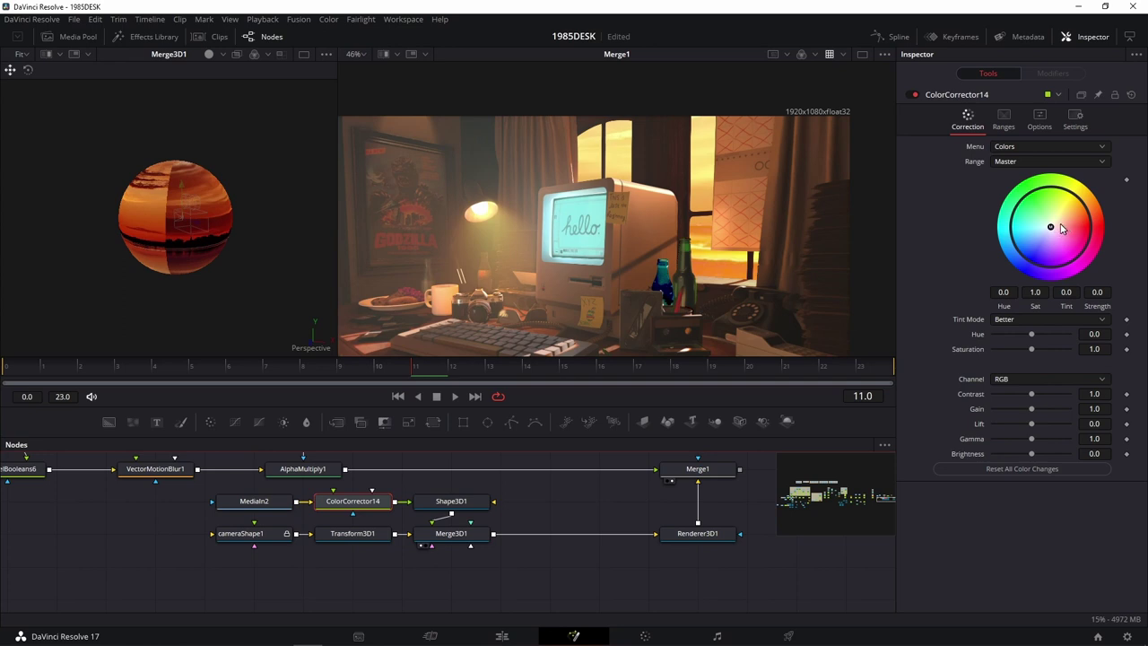
{"action": "left_click_drag", "start_coordinate": [1061, 228], "coordinate": [1079, 227]}
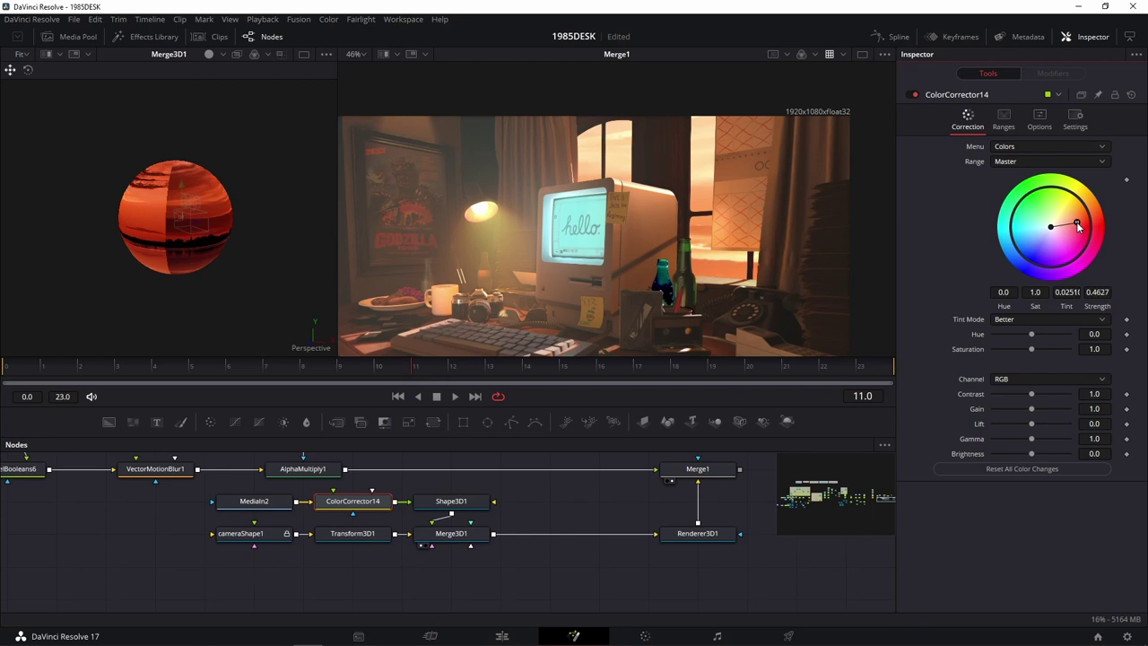
{"action": "left_click_drag", "start_coordinate": [1079, 227], "coordinate": [1076, 220]}
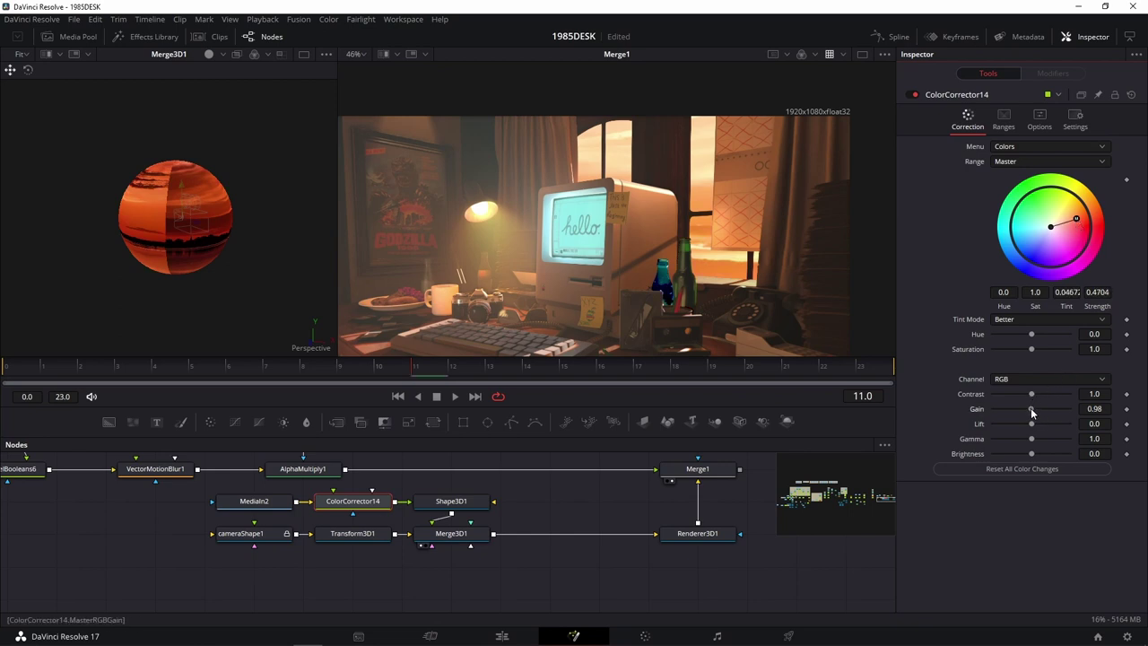
Step: Lower the sunset image's contrast to 0.89 and fit the composite in the viewer
{"action": "left_click_drag", "start_coordinate": [1032, 409], "coordinate": [1030, 409]}
{"action": "left_click_drag", "start_coordinate": [1029, 400], "coordinate": [1033, 400]}
{"action": "left_click_drag", "start_coordinate": [1031, 395], "coordinate": [1026, 394]}
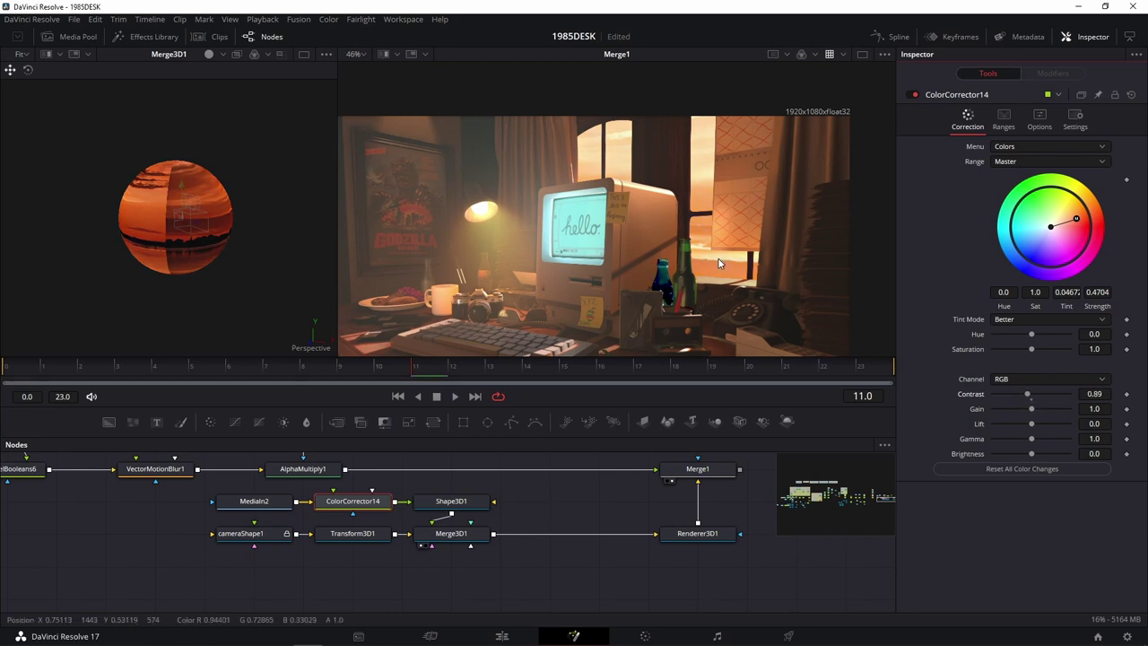
{"action": "scroll", "coordinate": [718, 263], "scroll_direction": "down", "scroll_amount": 2}
{"action": "key", "text": "ctrl+f"}
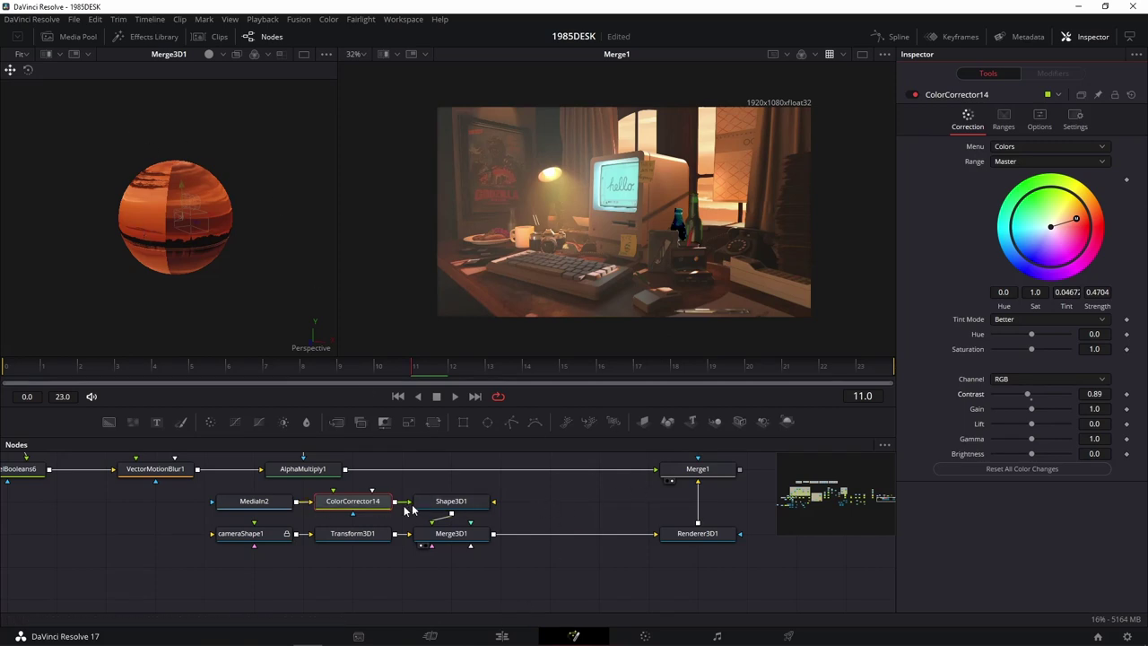
Step: Open the Shape3D1 sphere with Angle Start 164 and rotate it to reshape the reflections
{"action": "left_click", "coordinate": [451, 502]}
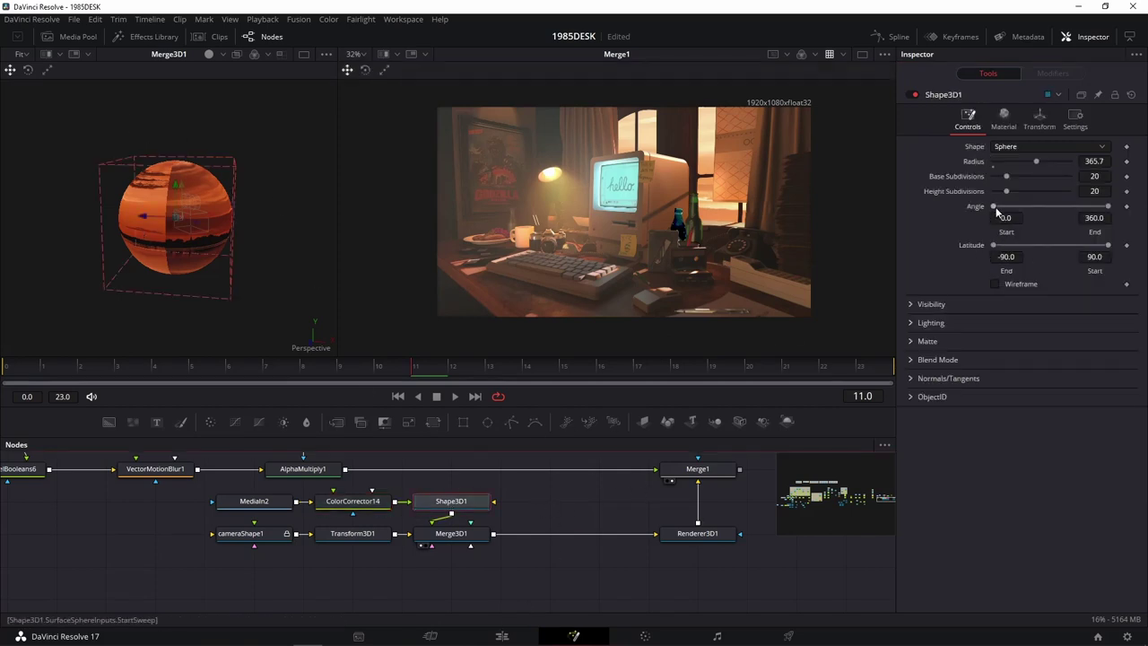
{"action": "left_click_drag", "start_coordinate": [994, 207], "coordinate": [1040, 208]}
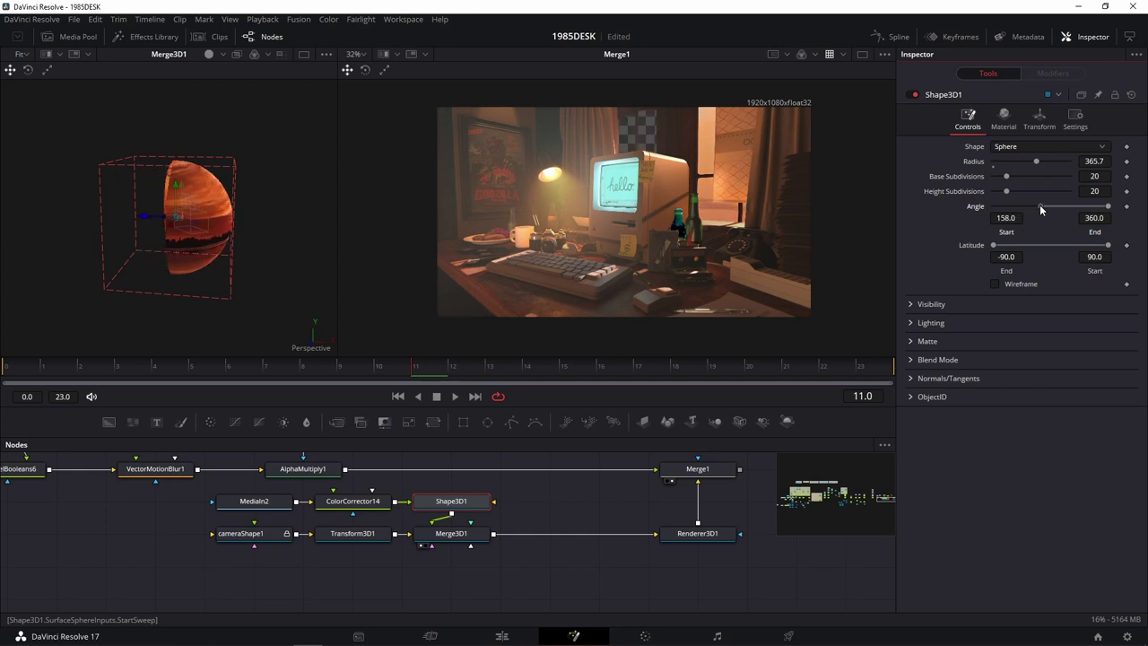
{"action": "left_click_drag", "start_coordinate": [1040, 207], "coordinate": [1041, 204]}
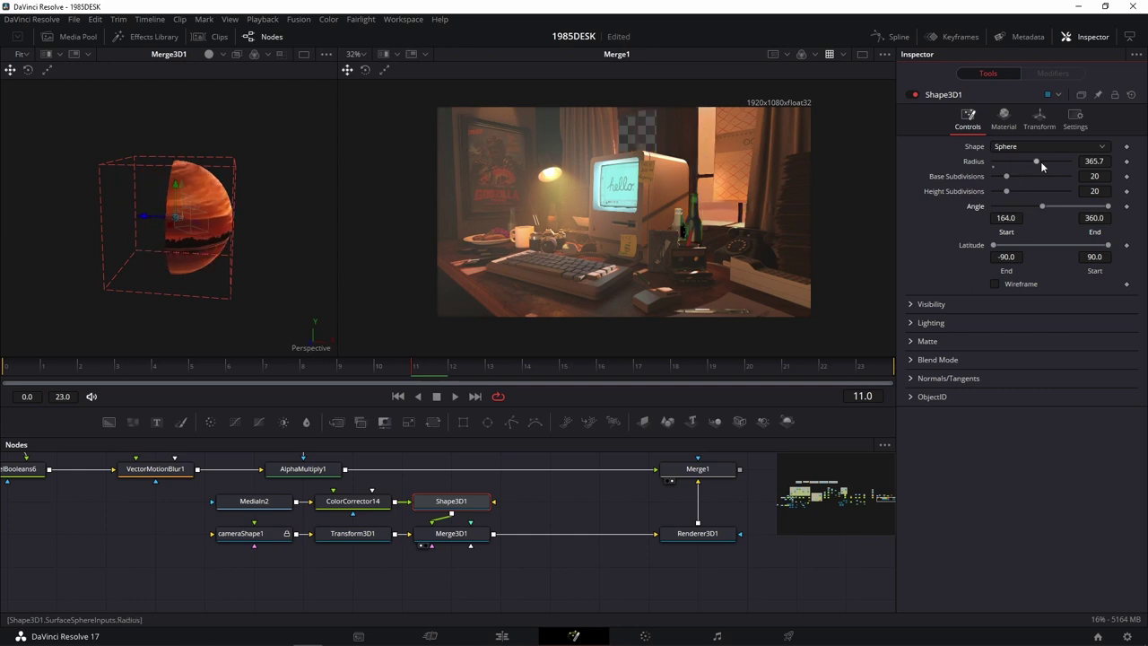
{"action": "key", "text": "w"}
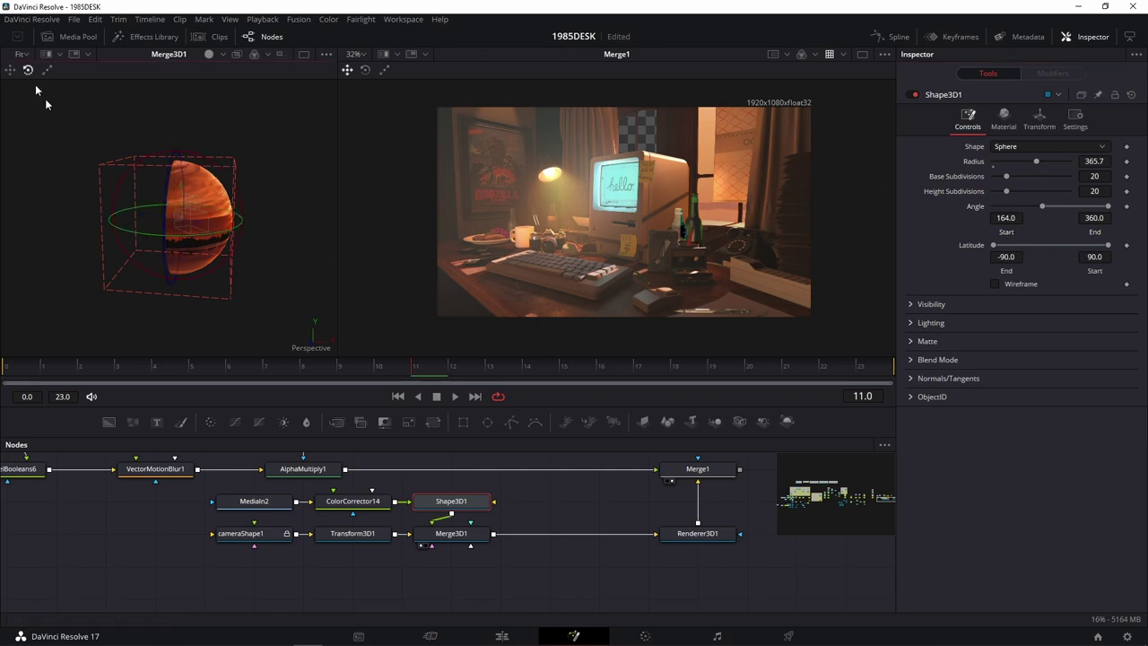
{"action": "mouse_move", "coordinate": [142, 235]}
{"action": "left_mouse_down"}
{"action": "mouse_move", "coordinate": [223, 228]}
{"action": "mouse_move", "coordinate": [212, 226]}
{"action": "left_mouse_up"}
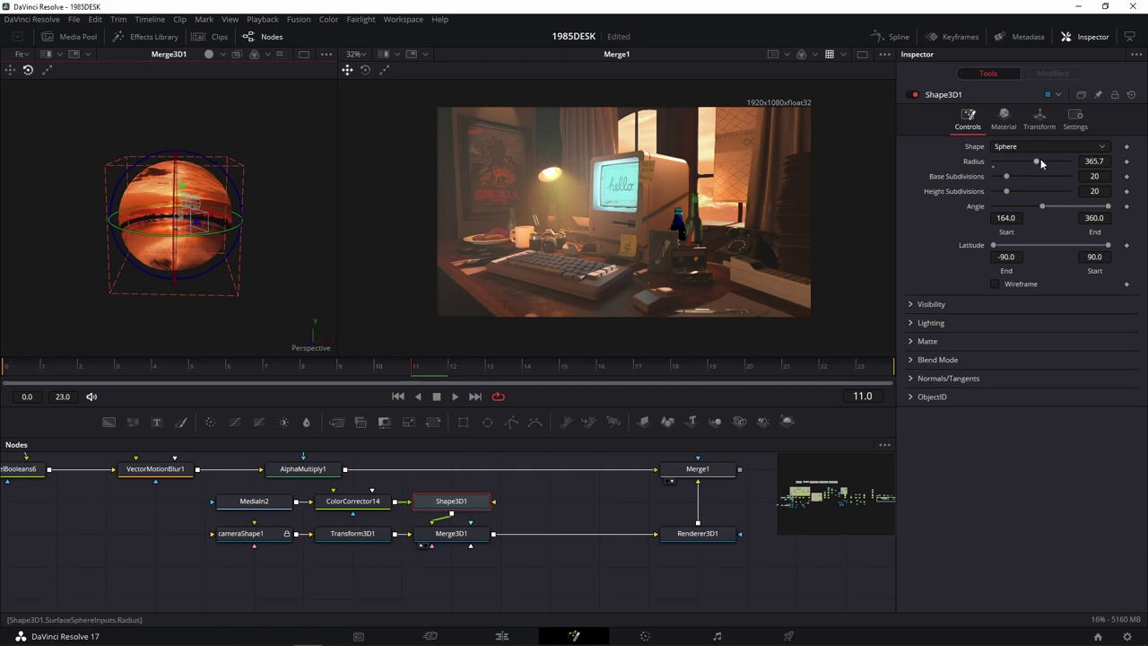
Step: Set the sphere's radius to 304.7 and switch to the Move tool
{"action": "left_click_drag", "start_coordinate": [1038, 159], "coordinate": [1009, 165]}
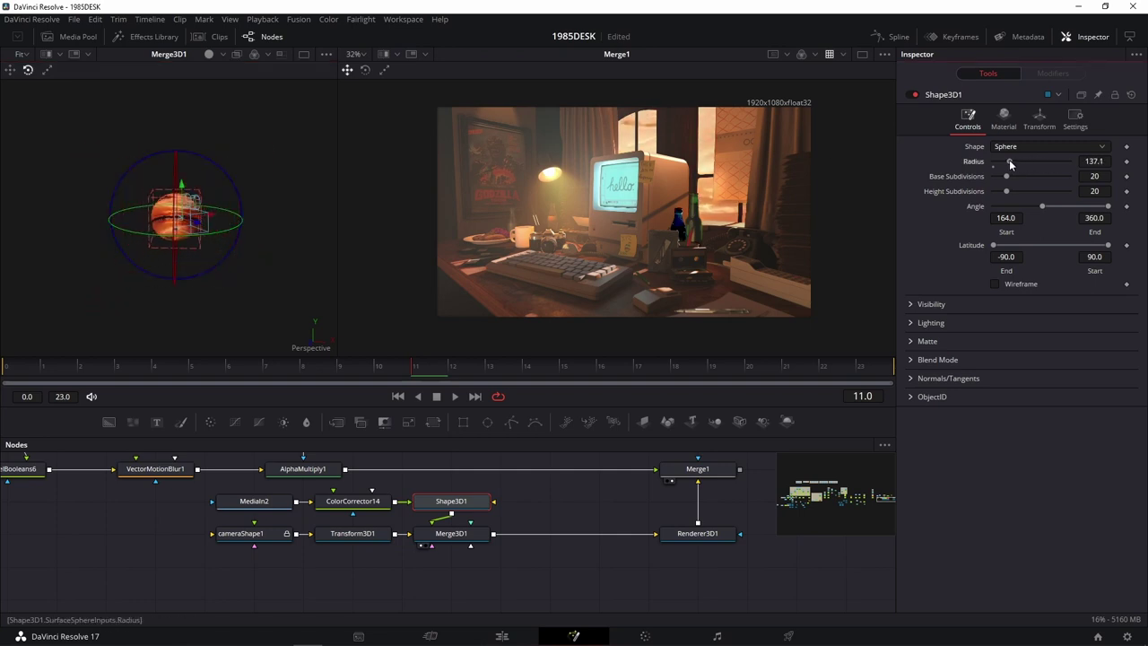
{"action": "left_click_drag", "start_coordinate": [1009, 164], "coordinate": [1029, 161]}
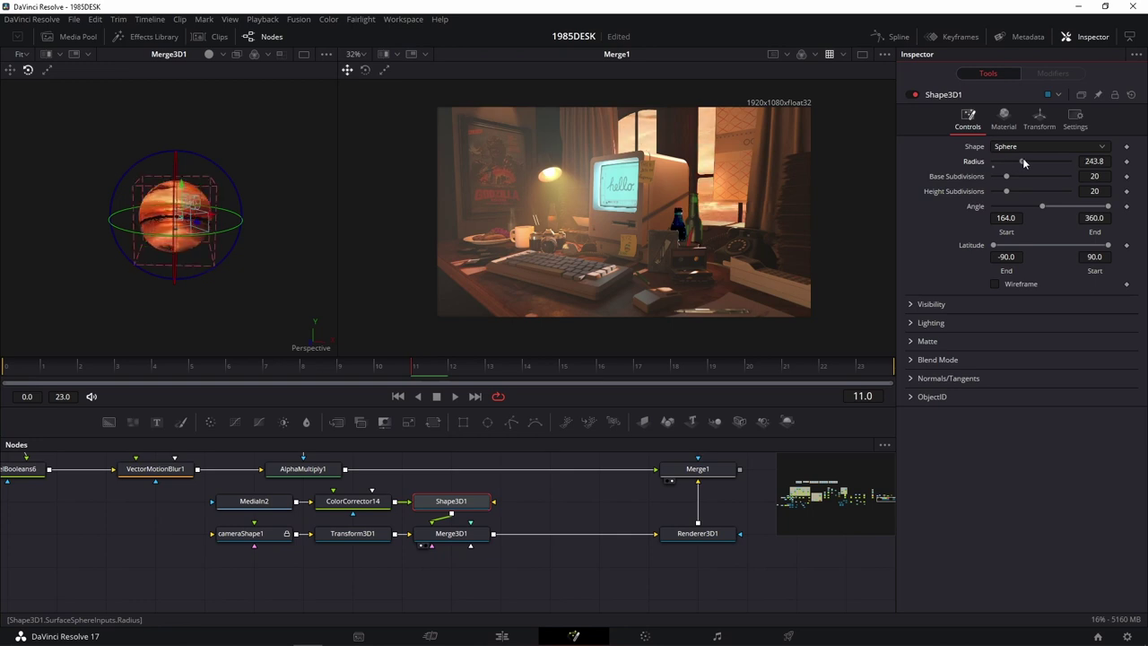
{"action": "left_click", "coordinate": [183, 186]}
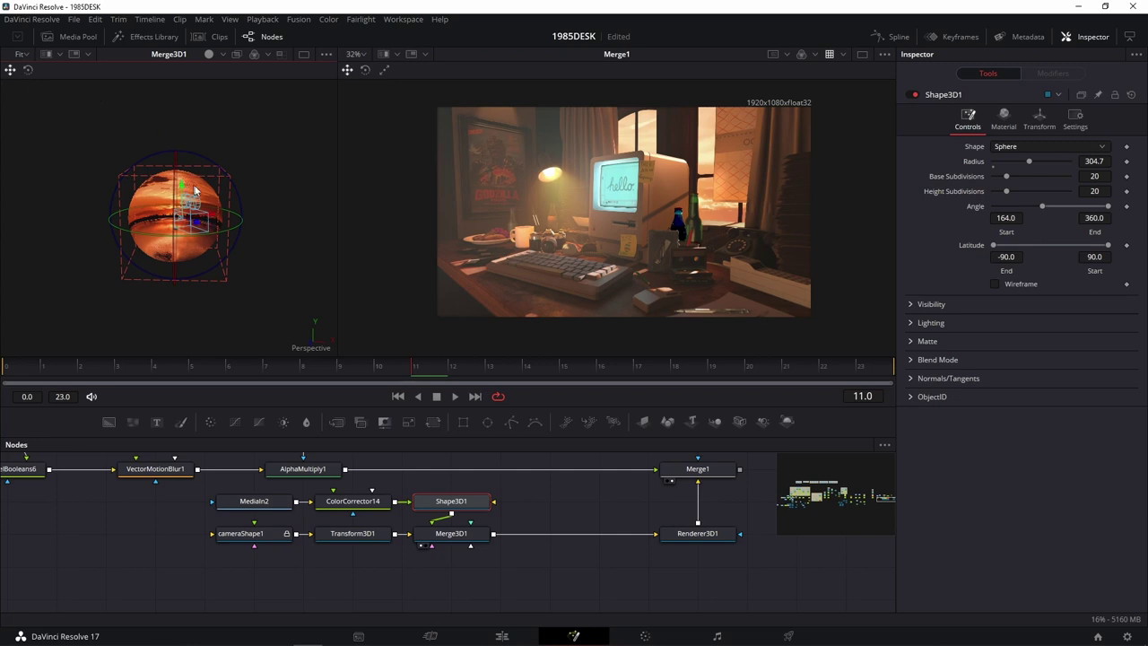
{"action": "left_click", "coordinate": [440, 456]}
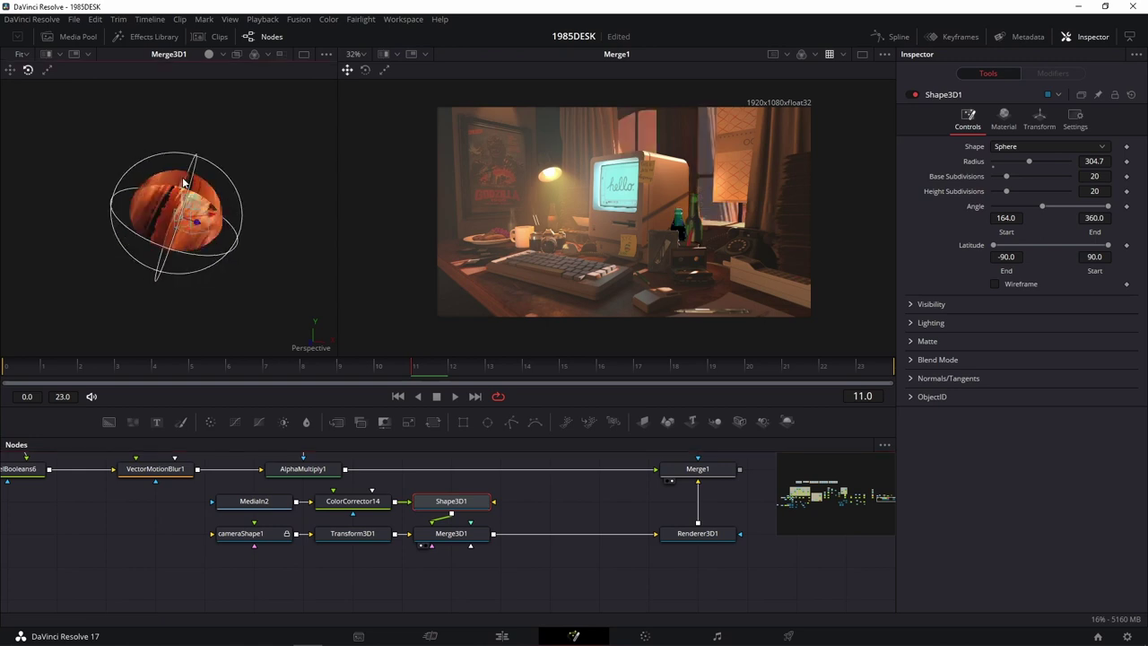
{"action": "left_click", "coordinate": [10, 70]}
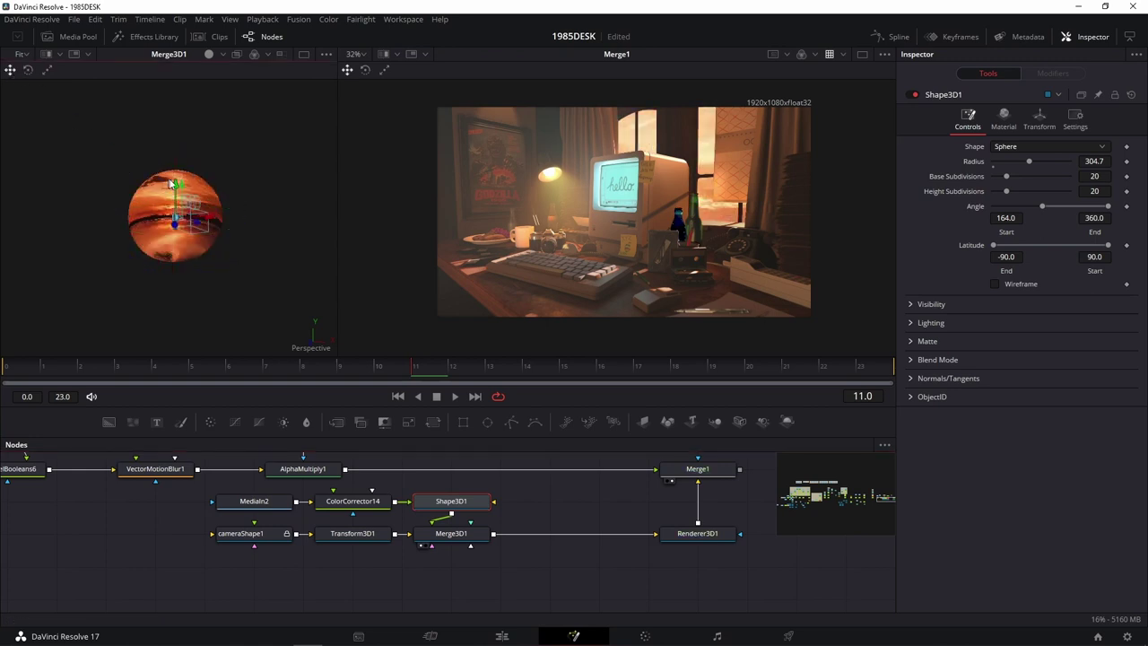
Step: Nudge the sphere upward, then view VectorMotionBlur1 and Merge1 in the right viewer
{"action": "left_click_drag", "start_coordinate": [176, 190], "coordinate": [176, 183]}
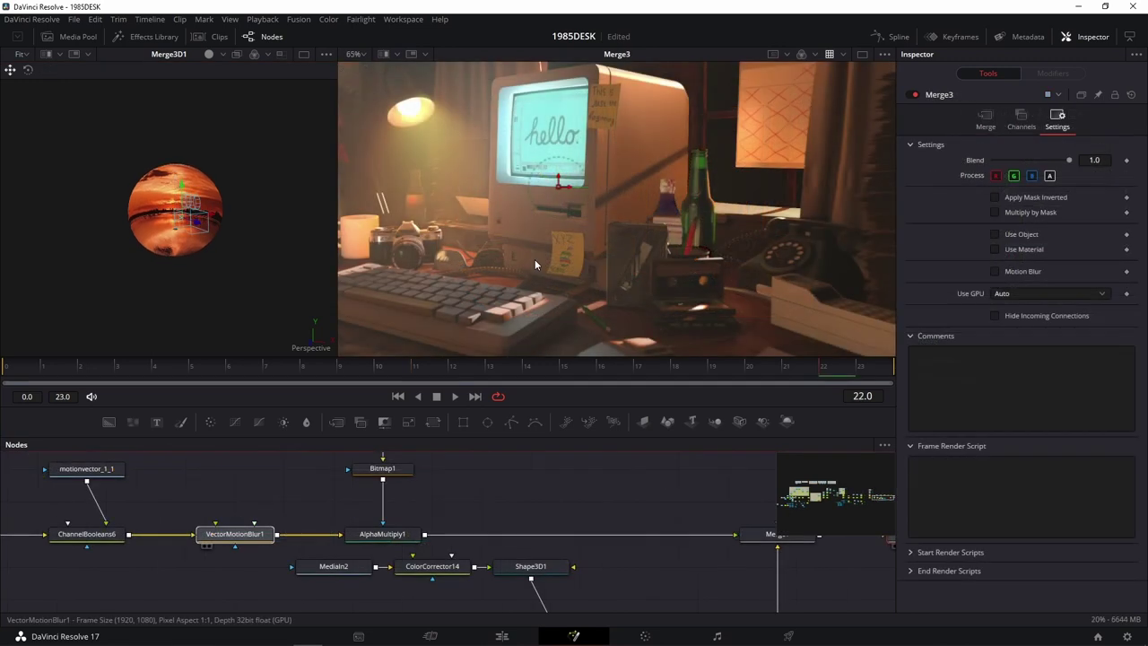
{"action": "left_click_drag", "start_coordinate": [403, 493], "coordinate": [489, 541]}
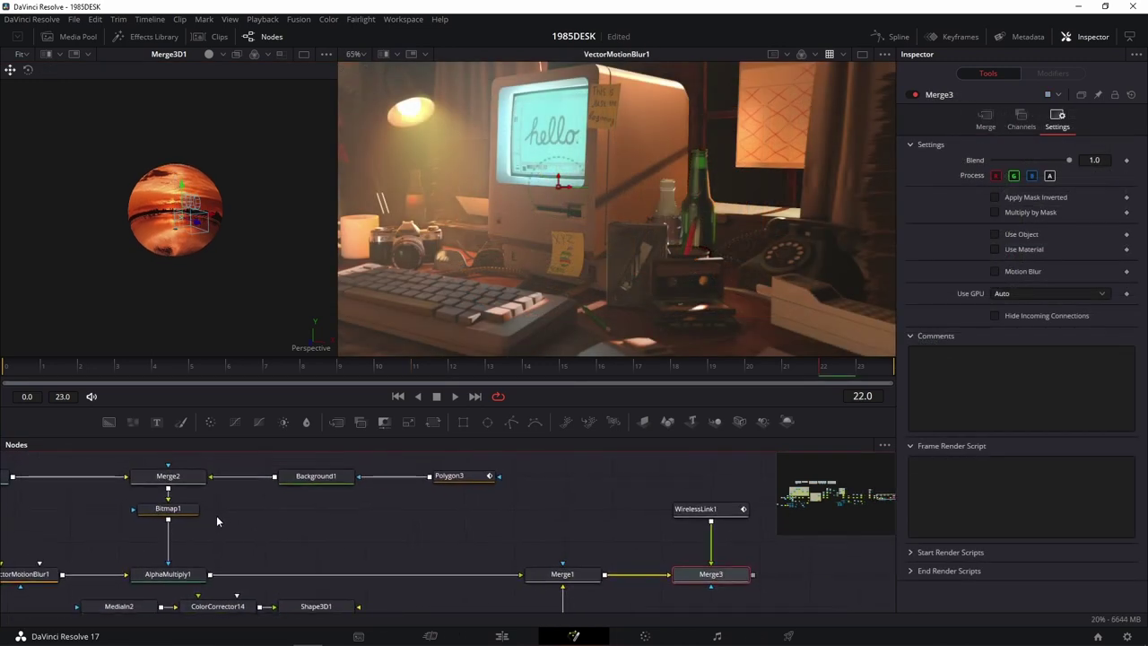
{"action": "left_click_drag", "start_coordinate": [571, 581], "coordinate": [729, 207]}
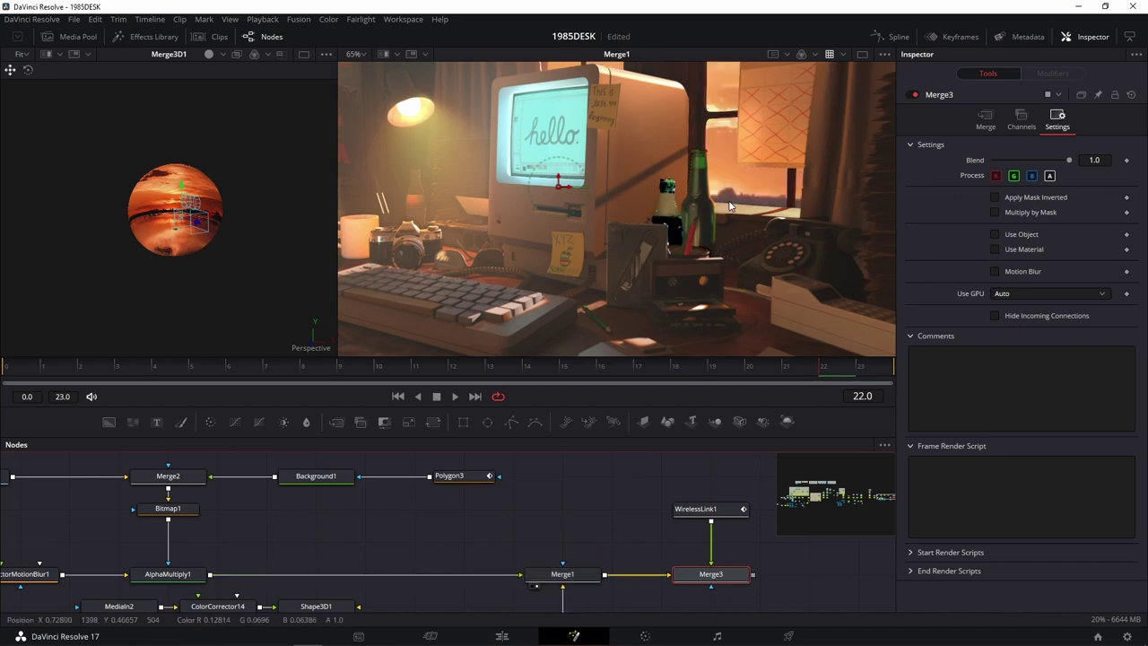
{"action": "scroll", "coordinate": [717, 174], "scroll_direction": "down", "scroll_amount": 3}
{"action": "scroll", "coordinate": [762, 140], "scroll_direction": "up", "scroll_amount": 2}
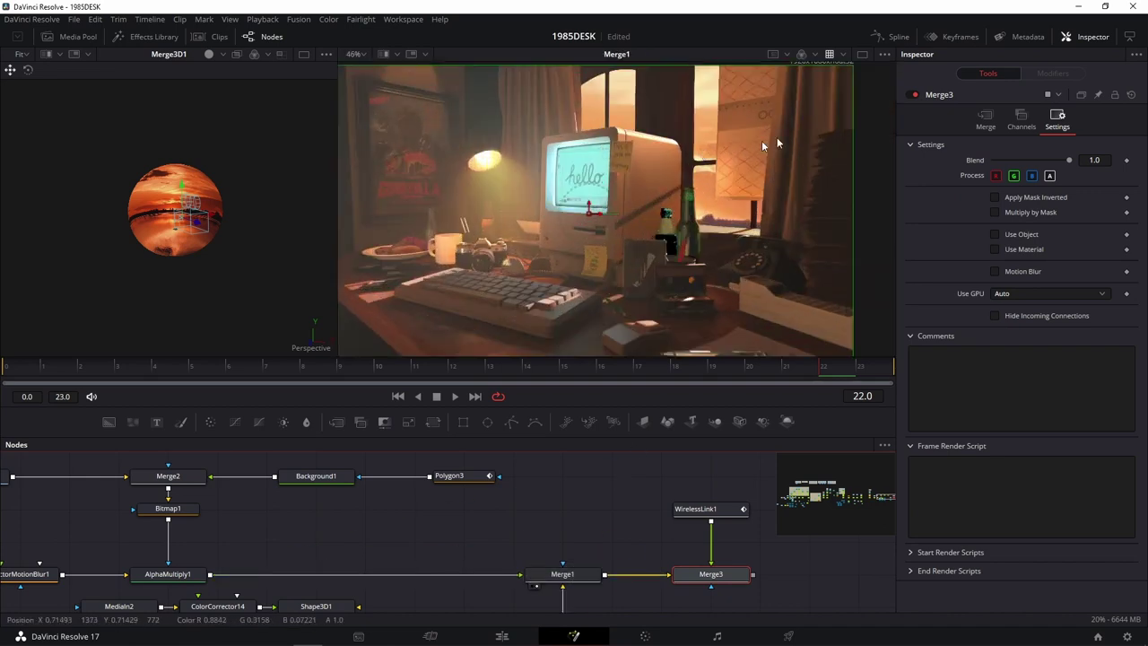
Step: Bring the 3D scene branch into view in the node graph and select Renderer3D1
{"action": "left_click_drag", "start_coordinate": [469, 541], "coordinate": [595, 473]}
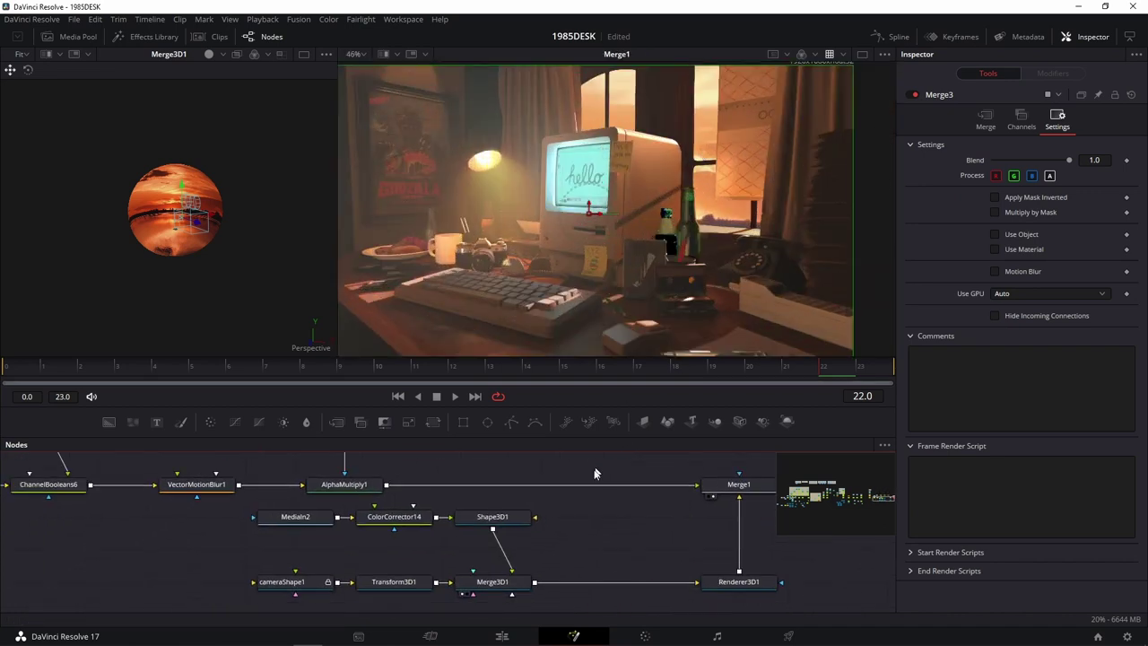
{"action": "left_click_drag", "start_coordinate": [613, 566], "coordinate": [561, 583]}
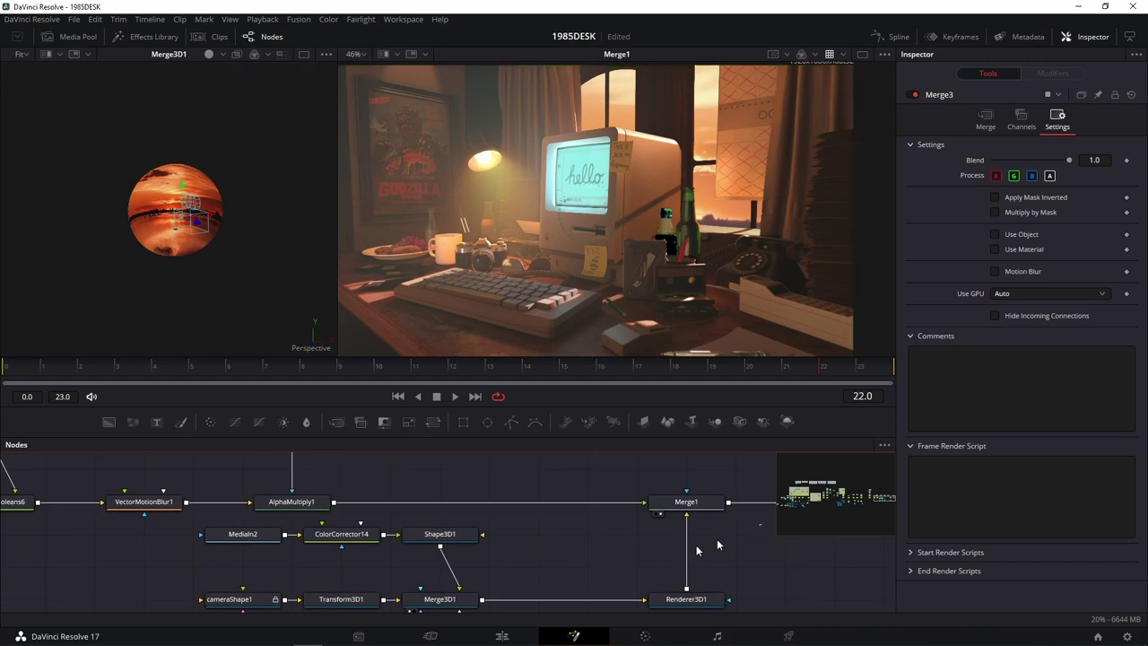
{"action": "left_click_drag", "start_coordinate": [764, 519], "coordinate": [188, 576]}
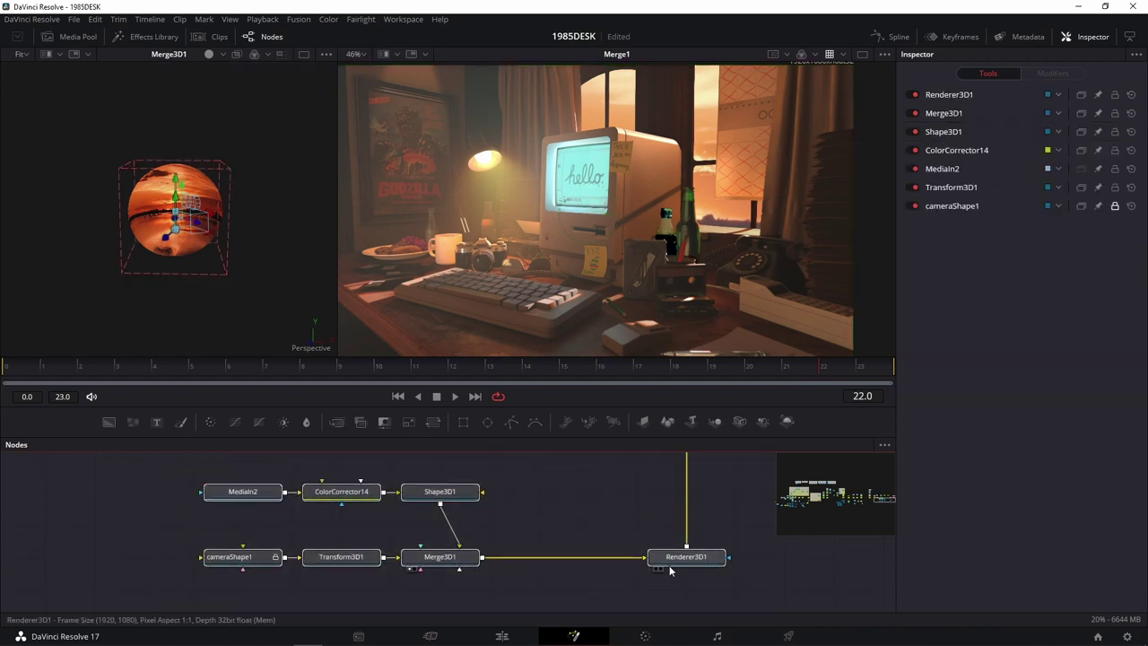
{"action": "left_click", "coordinate": [669, 557]}
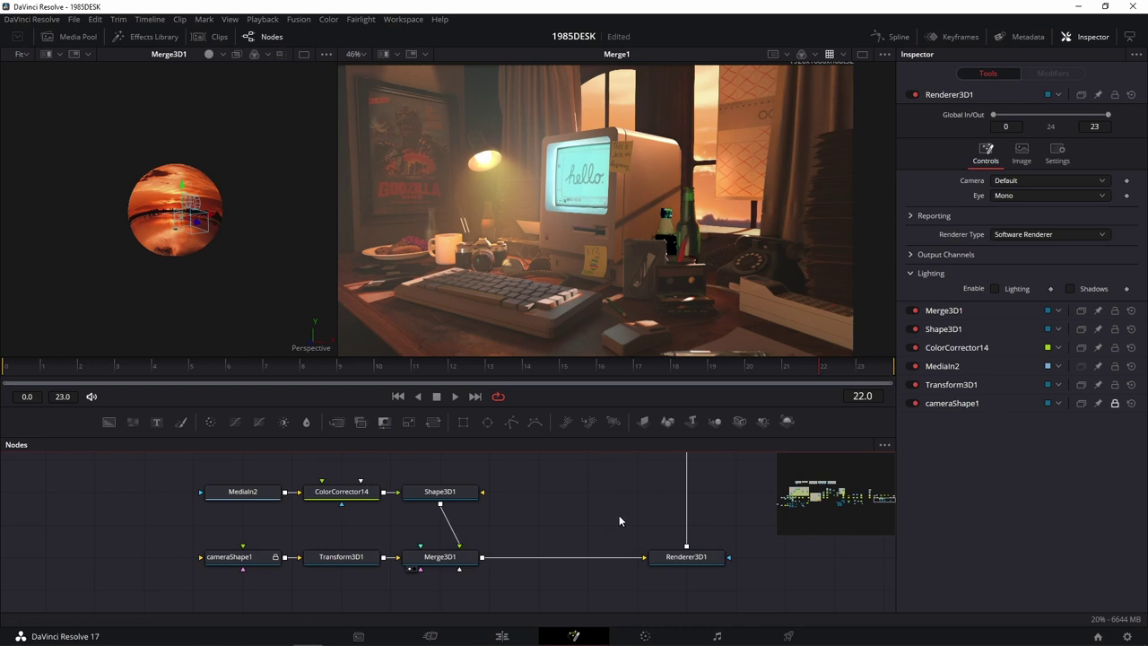
{"action": "left_click_drag", "start_coordinate": [619, 515], "coordinate": [476, 590]}
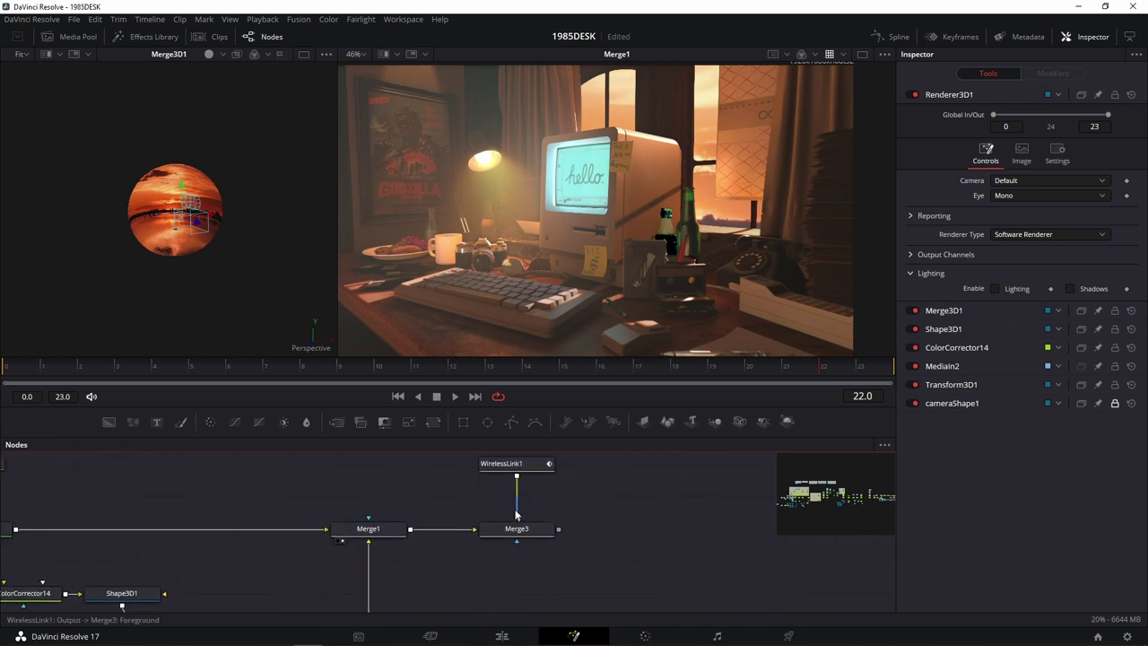
{"action": "left_click_drag", "start_coordinate": [525, 513], "coordinate": [730, 512]}
{"action": "left_click_drag", "start_coordinate": [491, 489], "coordinate": [625, 462]}
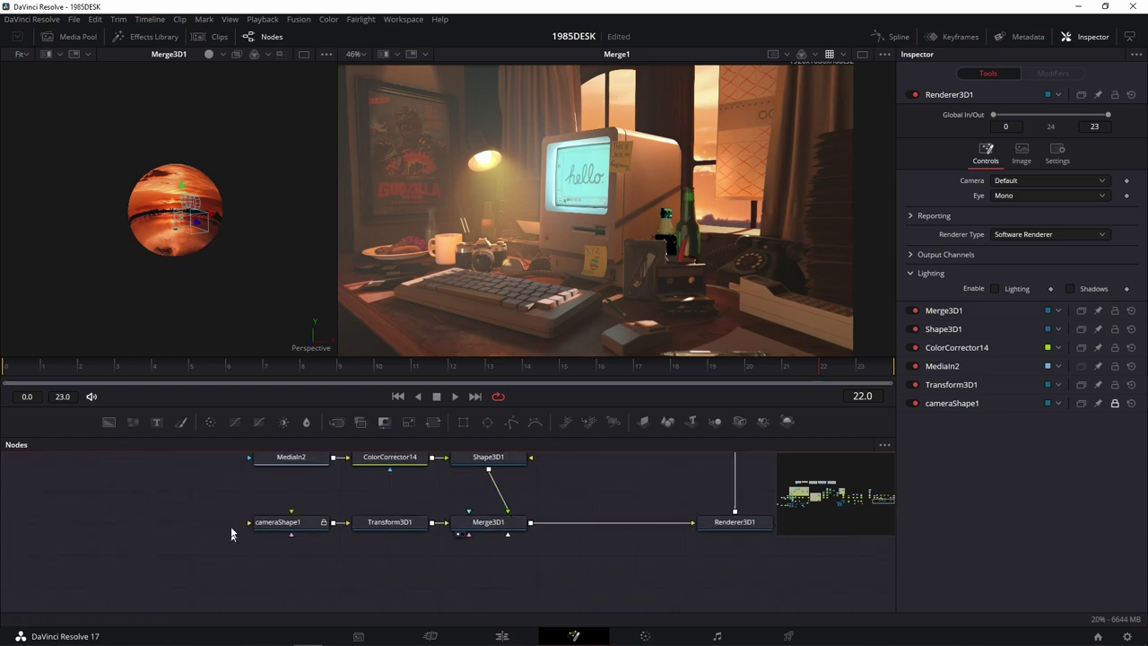
Step: Show the Media Pool and bring up the W9 source folder in File Explorer
{"action": "left_click", "coordinate": [78, 37]}
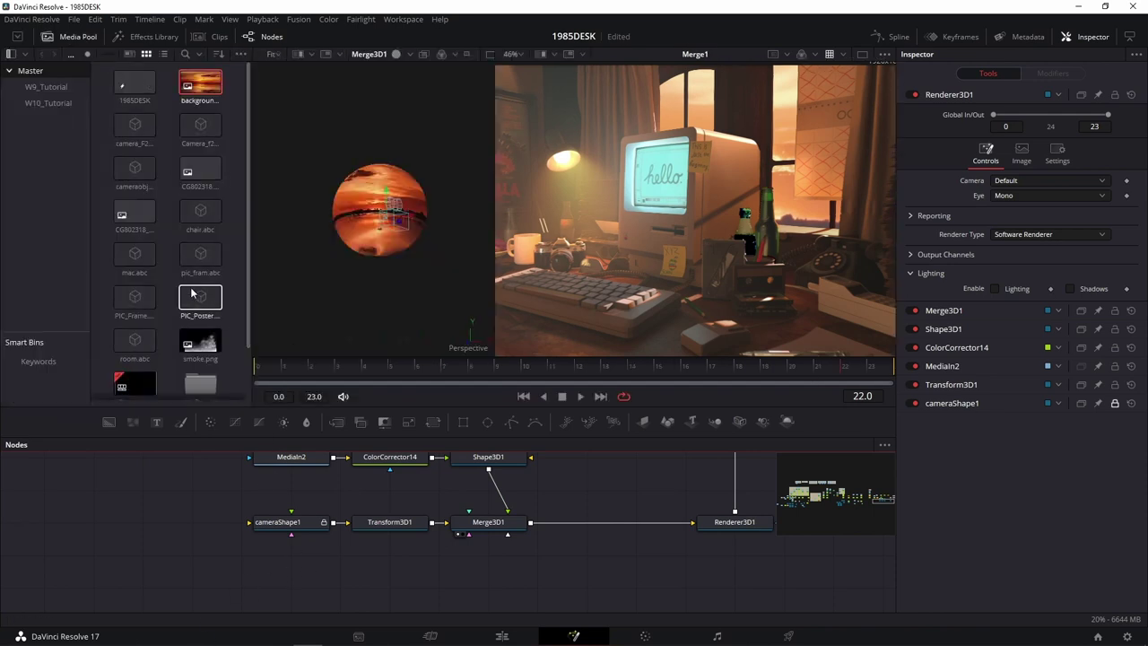
{"action": "scroll", "coordinate": [202, 287], "scroll_direction": "down", "scroll_amount": 2}
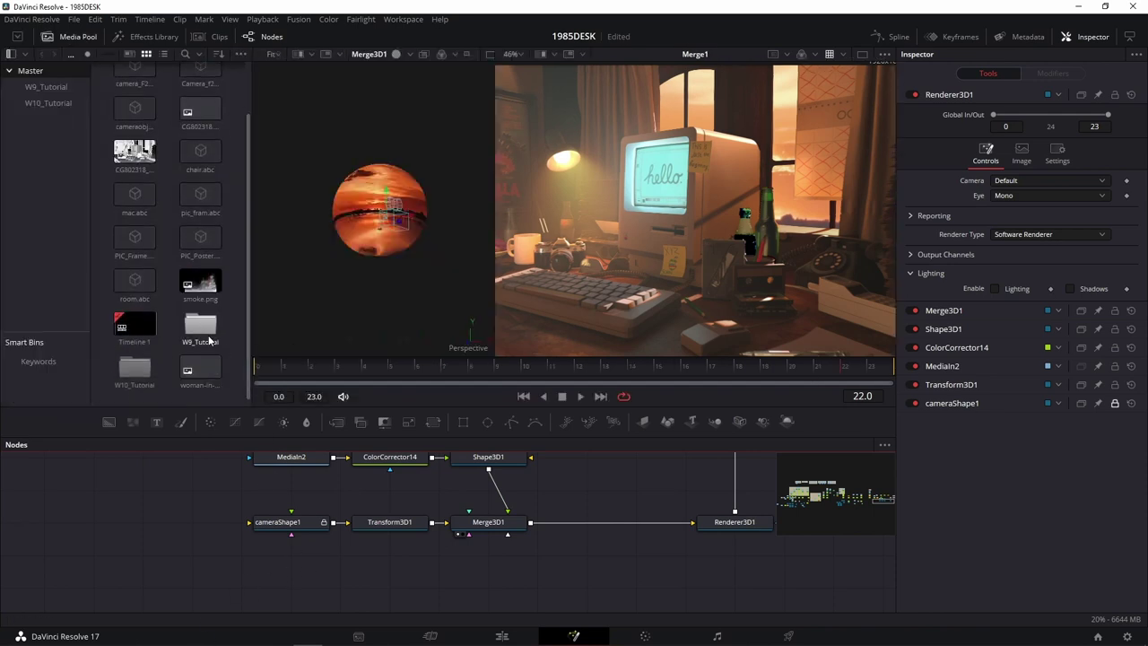
{"action": "left_click", "coordinate": [131, 633]}
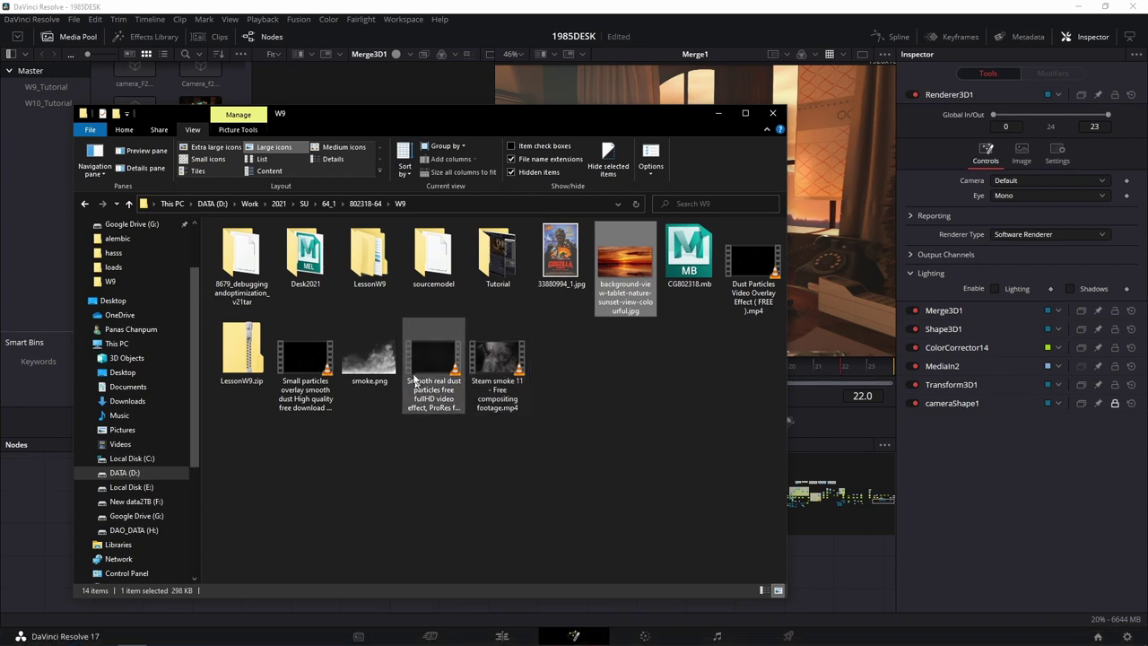
Step: Drag smoke.png from Explorer into the node graph as MediaIn3, then return to Resolve
{"action": "left_click_drag", "start_coordinate": [436, 116], "coordinate": [638, 126]}
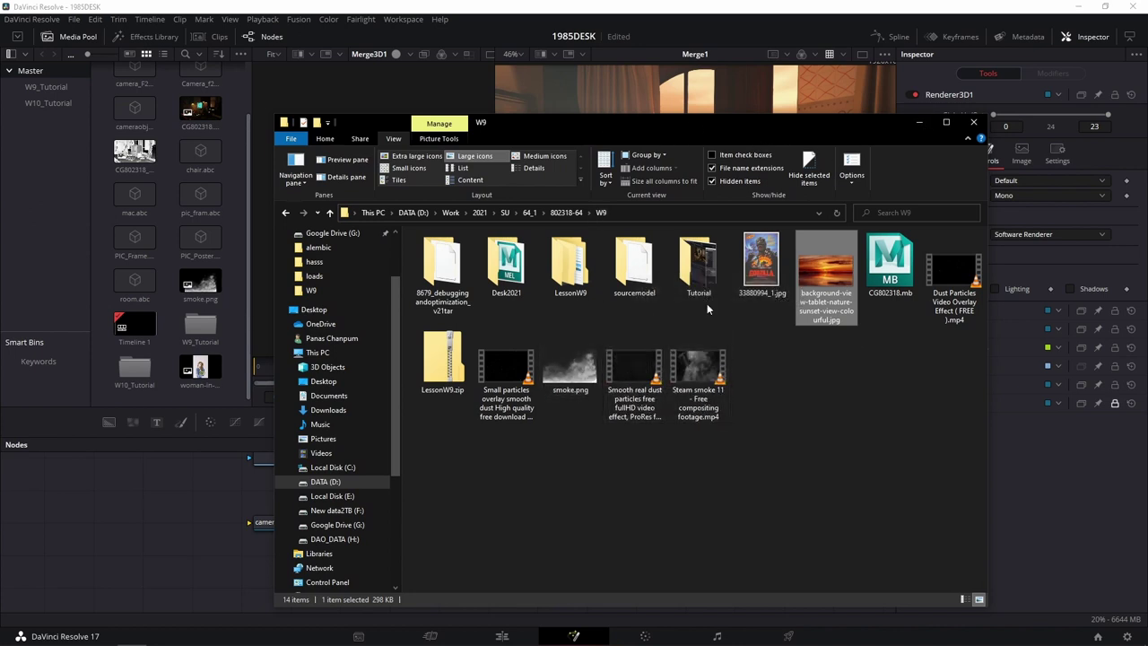
{"action": "mouse_move", "coordinate": [570, 363]}
{"action": "left_mouse_down"}
{"action": "mouse_move", "coordinate": [192, 527]}
{"action": "mouse_move", "coordinate": [532, 296]}
{"action": "left_mouse_up"}
{"action": "left_click", "coordinate": [195, 561]}
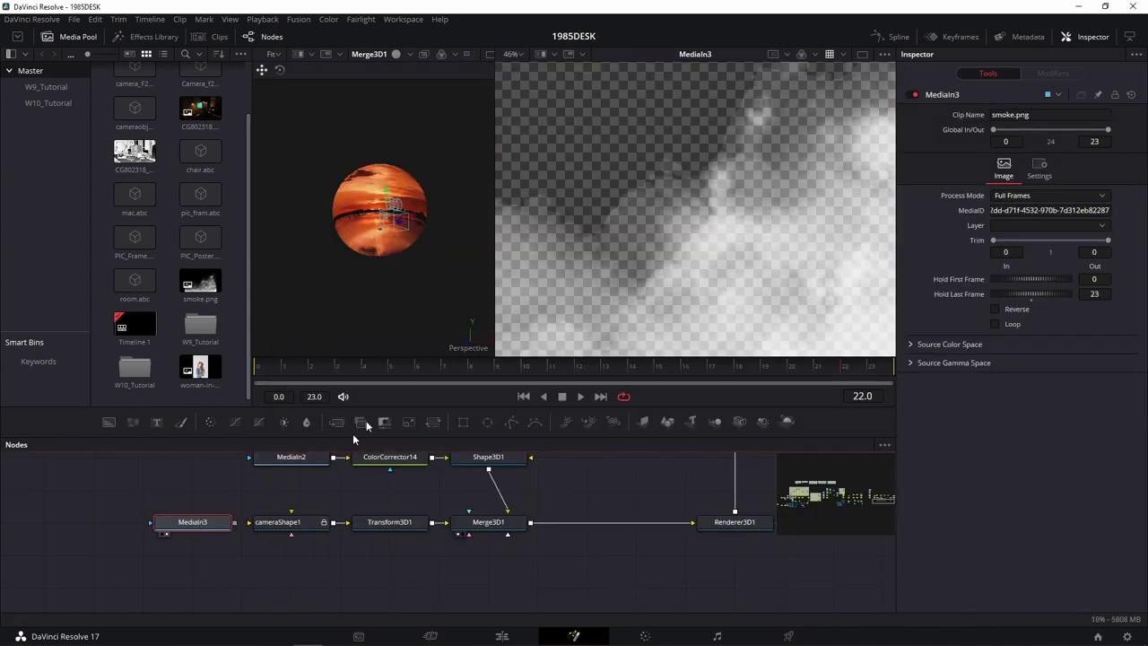
Step: Place MediaIn3 beside Shape3D1 and add ImagePlane3D1 below it, feeding the smoke into Merge3D1
{"action": "left_click_drag", "start_coordinate": [158, 529], "coordinate": [600, 468]}
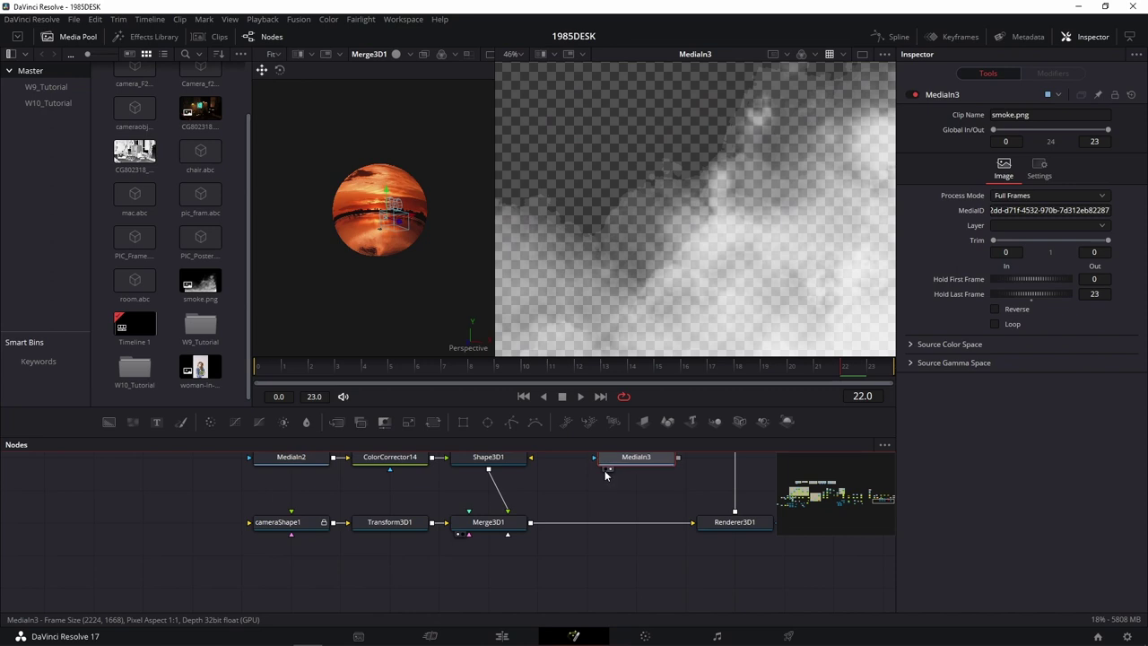
{"action": "left_click", "coordinate": [643, 421]}
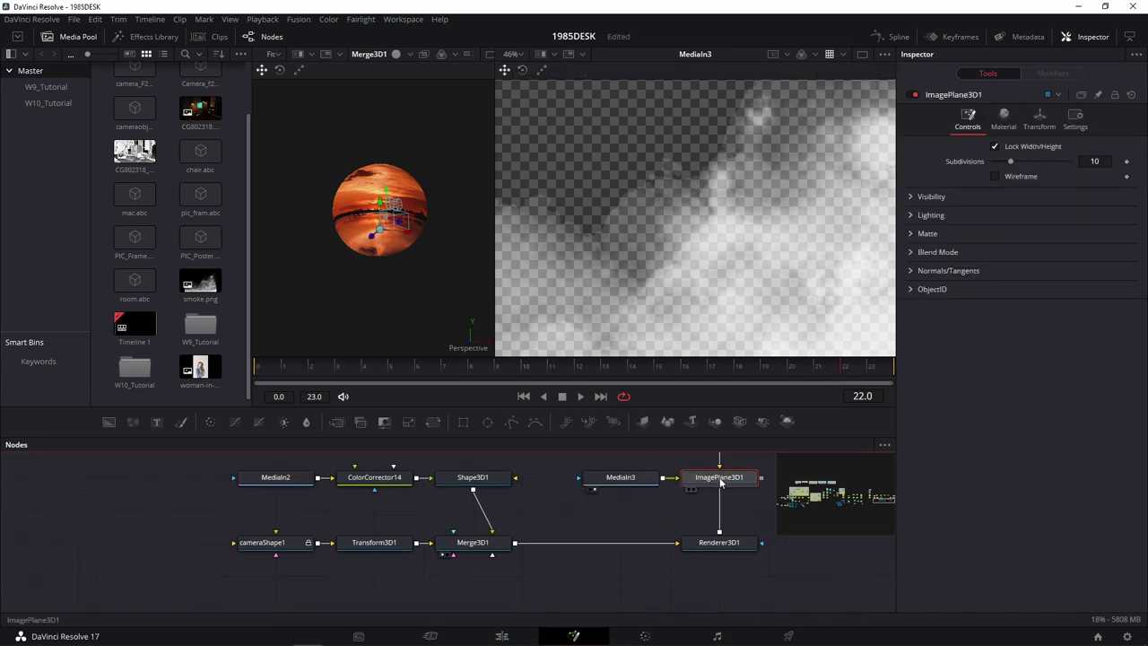
{"action": "mouse_move", "coordinate": [717, 477]}
{"action": "left_mouse_down"}
{"action": "mouse_move", "coordinate": [620, 511]}
{"action": "mouse_move", "coordinate": [493, 532]}
{"action": "mouse_move", "coordinate": [671, 259]}
{"action": "left_mouse_up"}
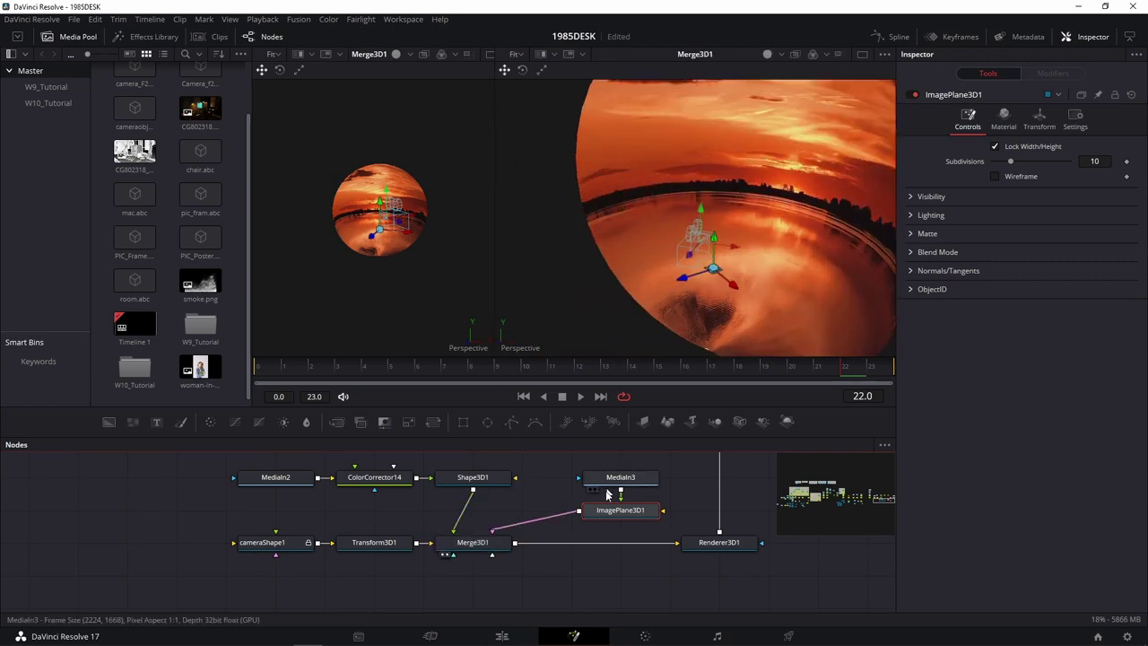
Step: Set the smoke image plane's subdivisions to 4000 and orbit to view the sphere
{"action": "left_click_drag", "start_coordinate": [1010, 161], "coordinate": [1111, 161]}
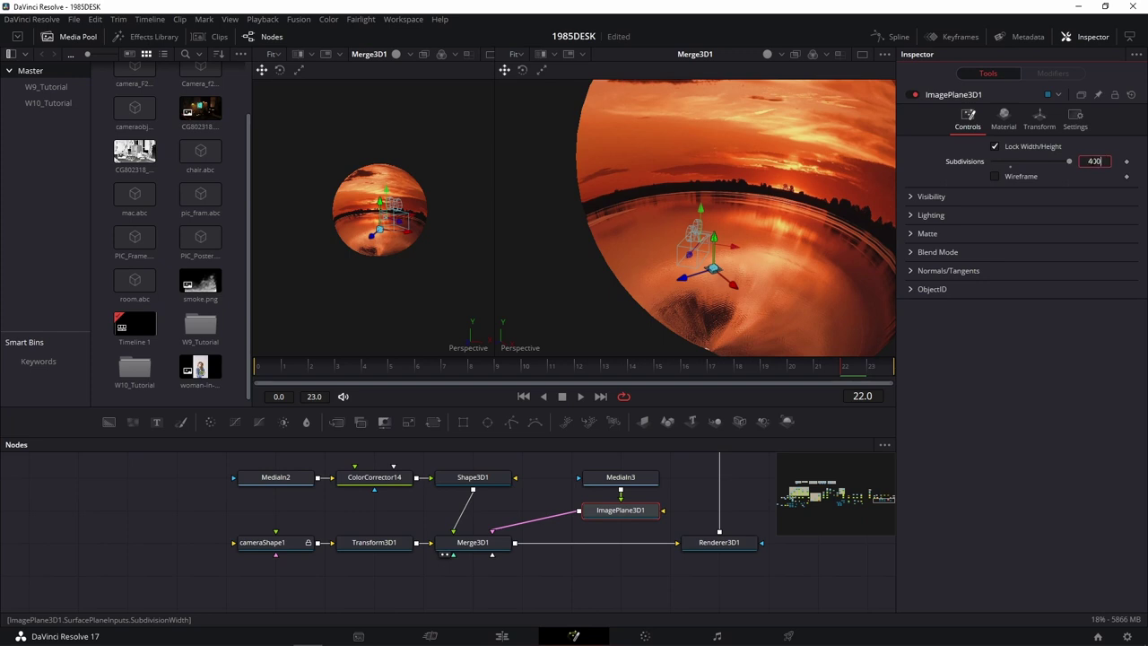
{"action": "left_click_drag", "start_coordinate": [788, 234], "coordinate": [852, 179]}
{"action": "type", "text": "0"}
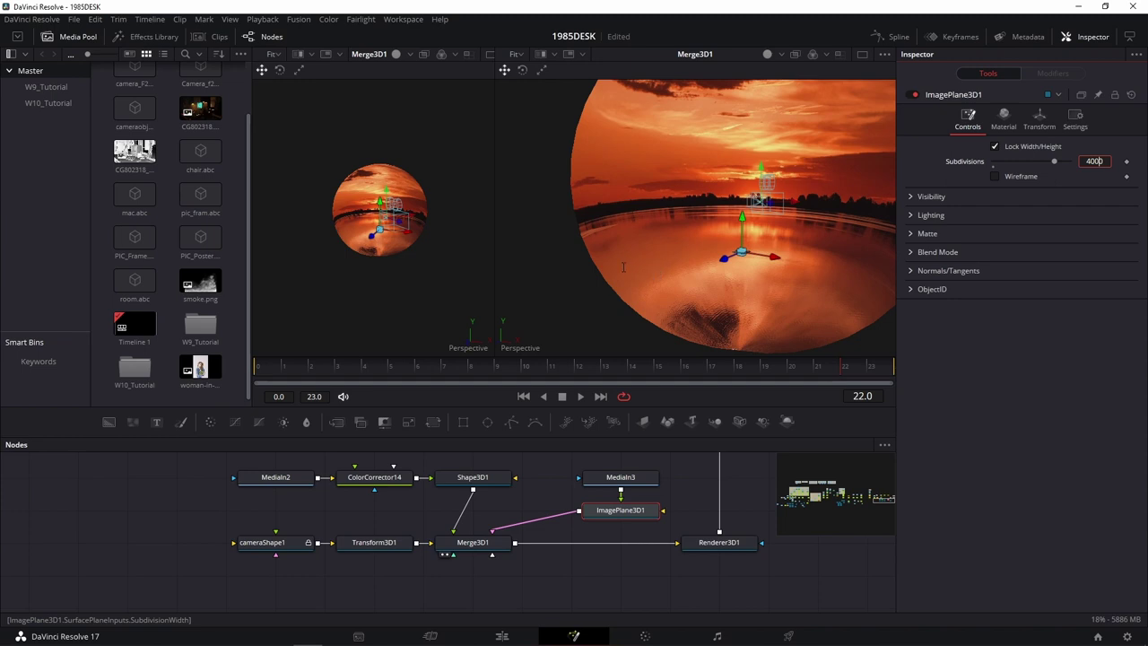
{"action": "key", "text": "Return"}
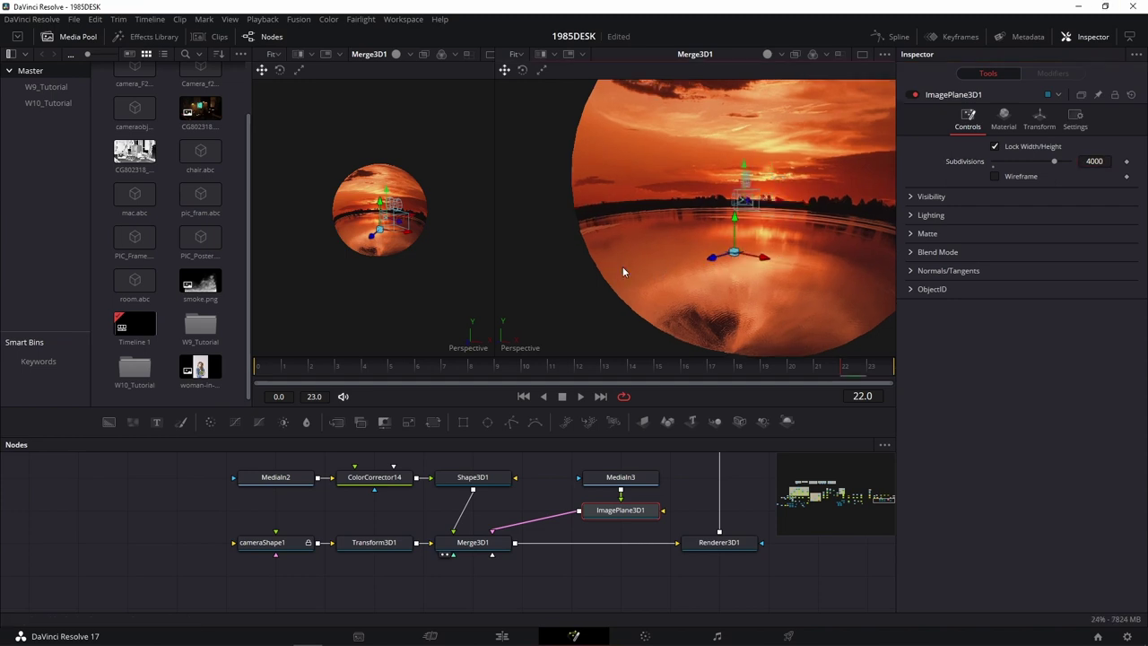
{"action": "left_click_drag", "start_coordinate": [659, 251], "coordinate": [537, 309]}
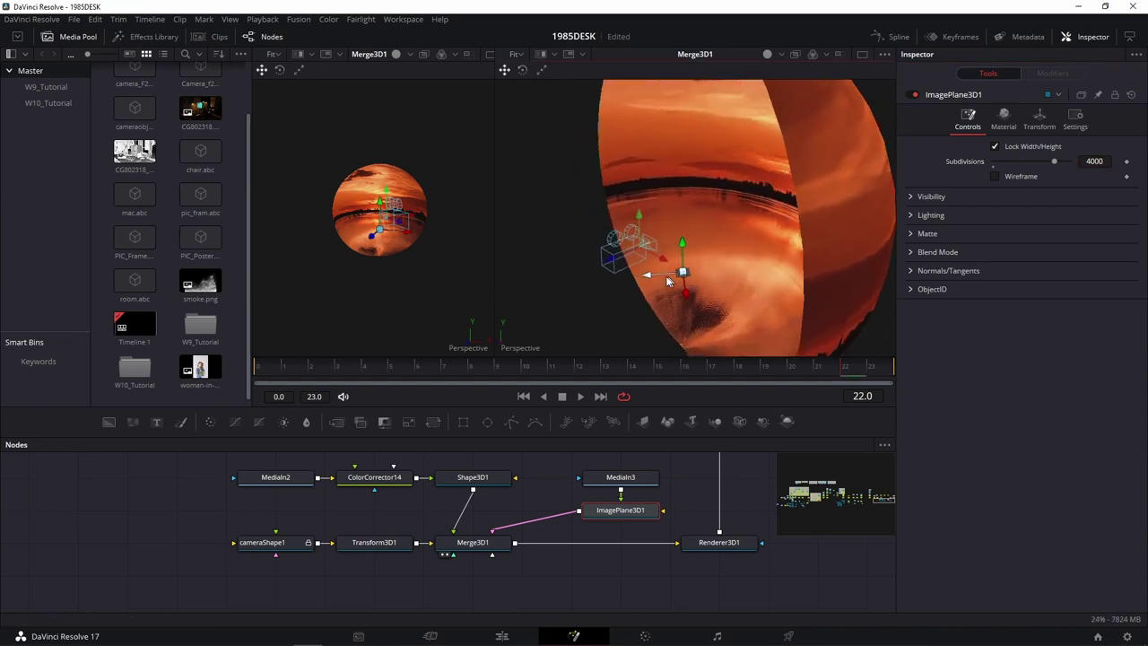
Step: Preview the Renderer3D1 render, then reselect ImagePlane3D1 and retype its subdivisions as 10
{"action": "left_click", "coordinate": [472, 542]}
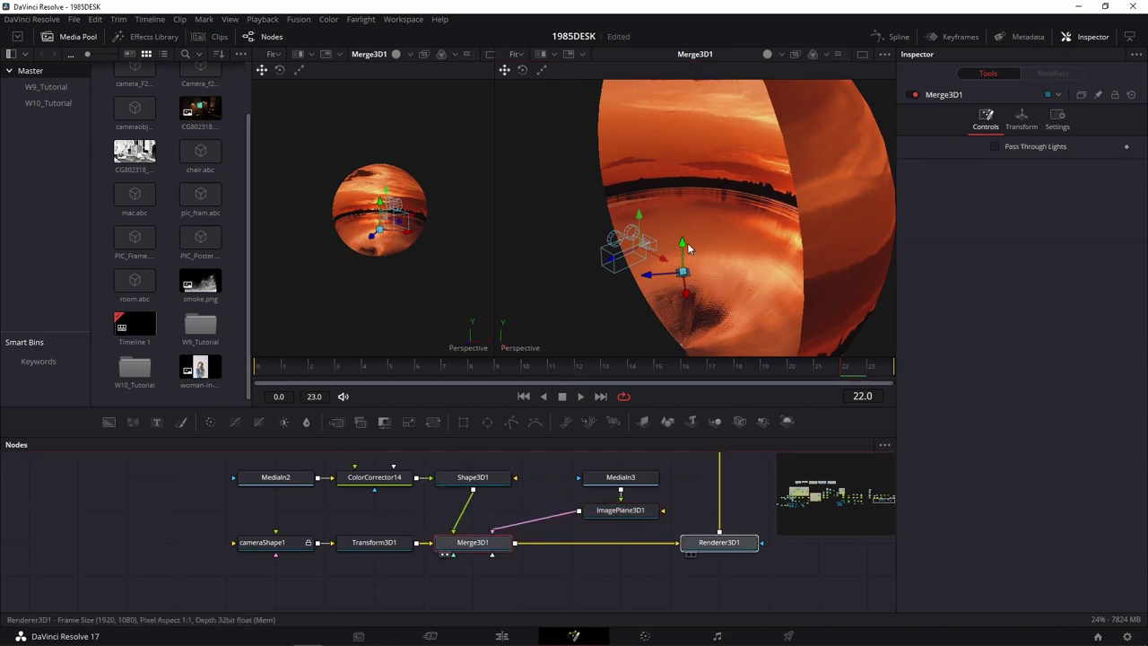
{"action": "left_click_drag", "start_coordinate": [718, 541], "coordinate": [687, 242]}
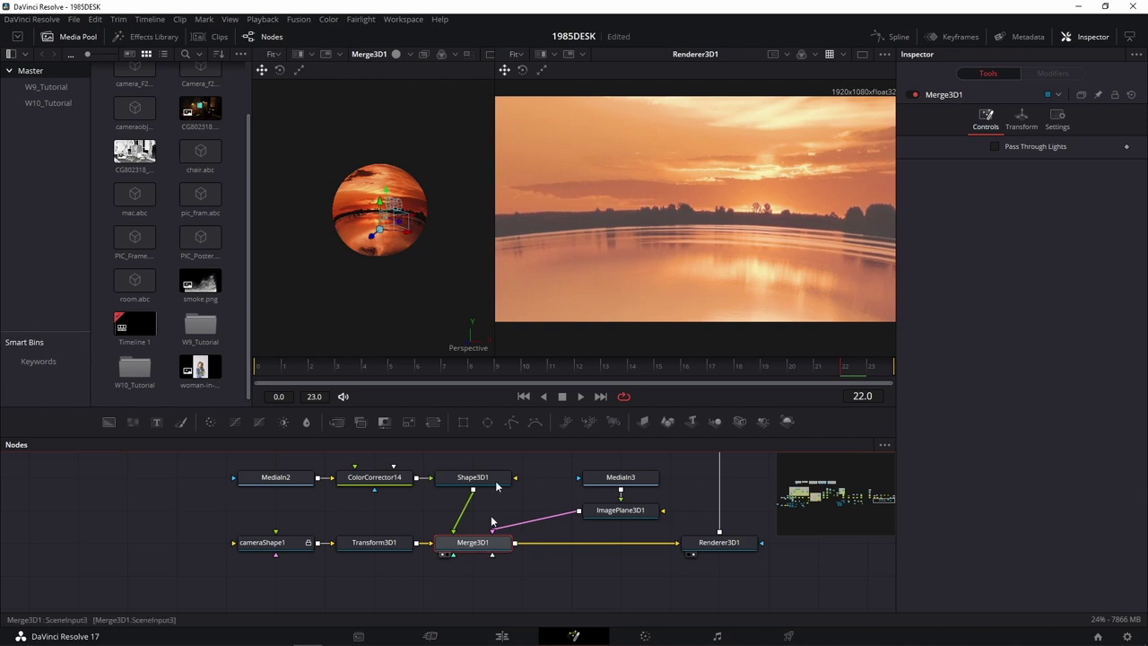
{"action": "left_click_drag", "start_coordinate": [473, 541], "coordinate": [550, 226]}
{"action": "left_click_drag", "start_coordinate": [683, 244], "coordinate": [683, 206]}
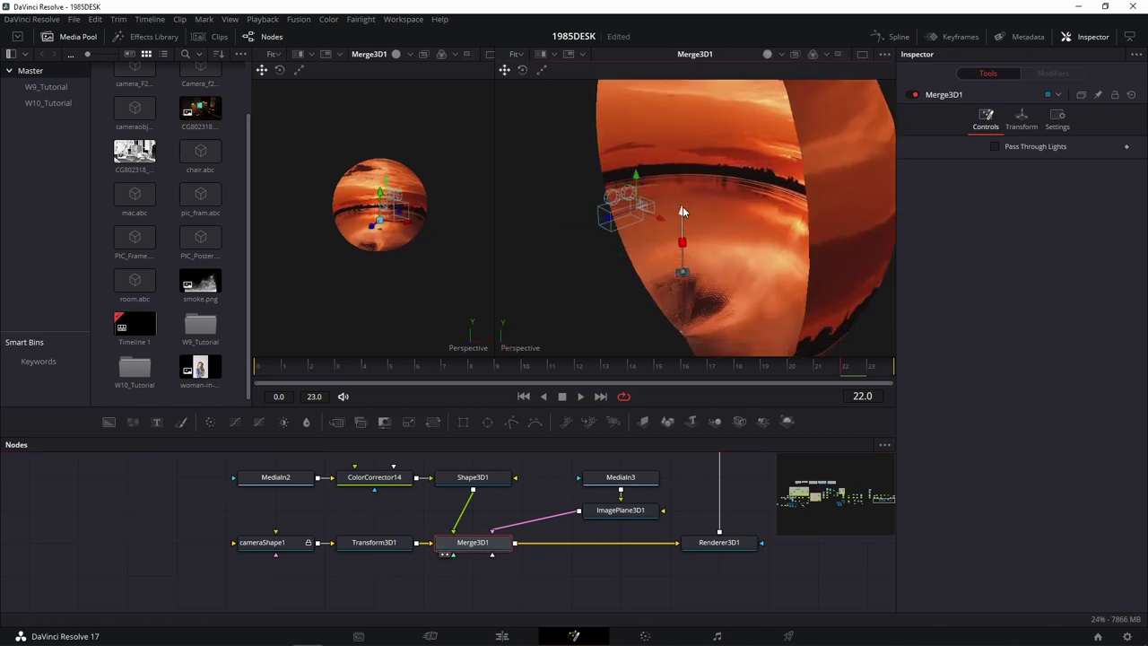
{"action": "key", "text": "ctrl+z"}
{"action": "left_click", "coordinate": [601, 517]}
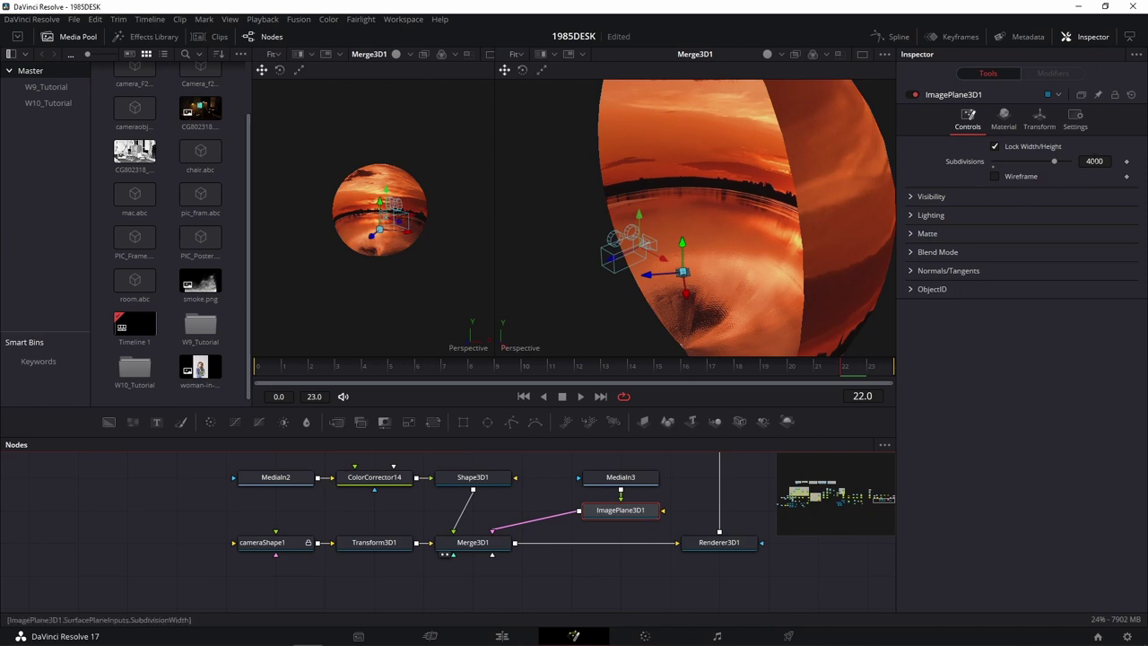
{"action": "left_click", "coordinate": [1094, 161]}
{"action": "type", "text": "10"}
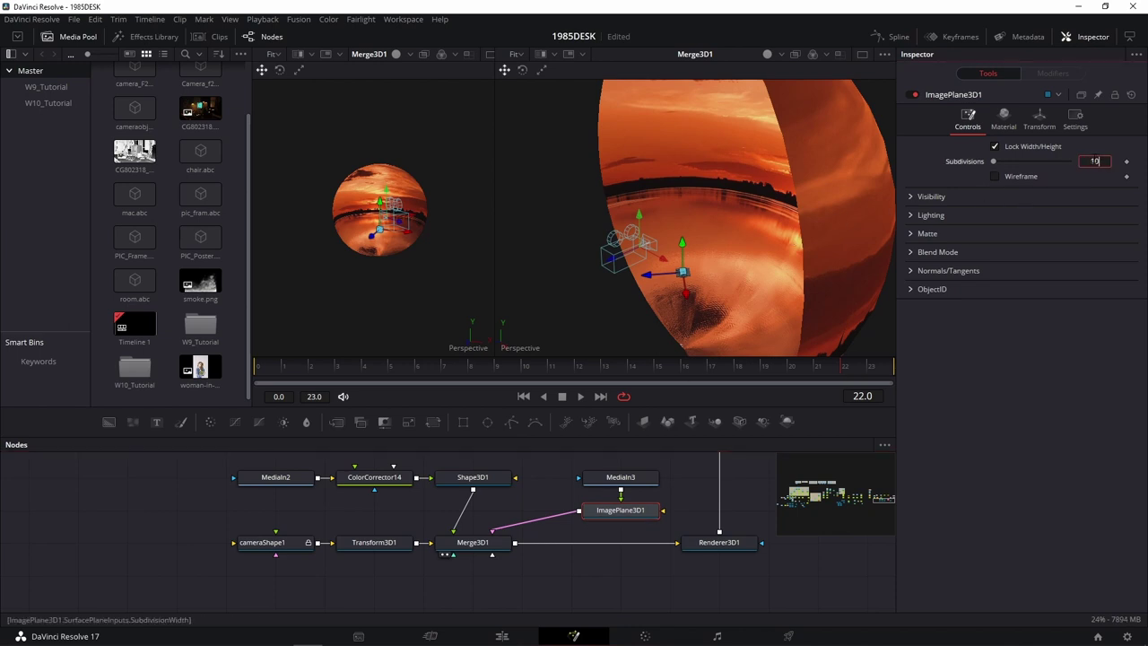
Step: Give ImagePlane3D1 scale 100 and raise it to Y 111.33
{"action": "left_click", "coordinate": [1039, 119]}
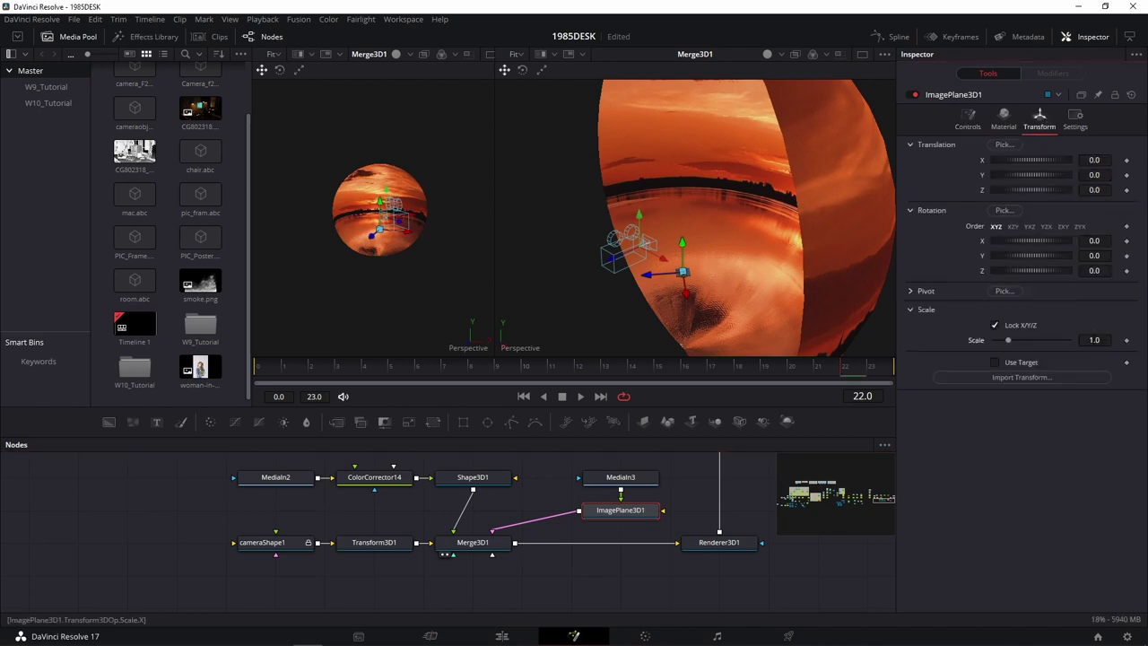
{"action": "left_click", "coordinate": [1093, 340]}
{"action": "type", "text": "100"}
{"action": "key", "text": "Return"}
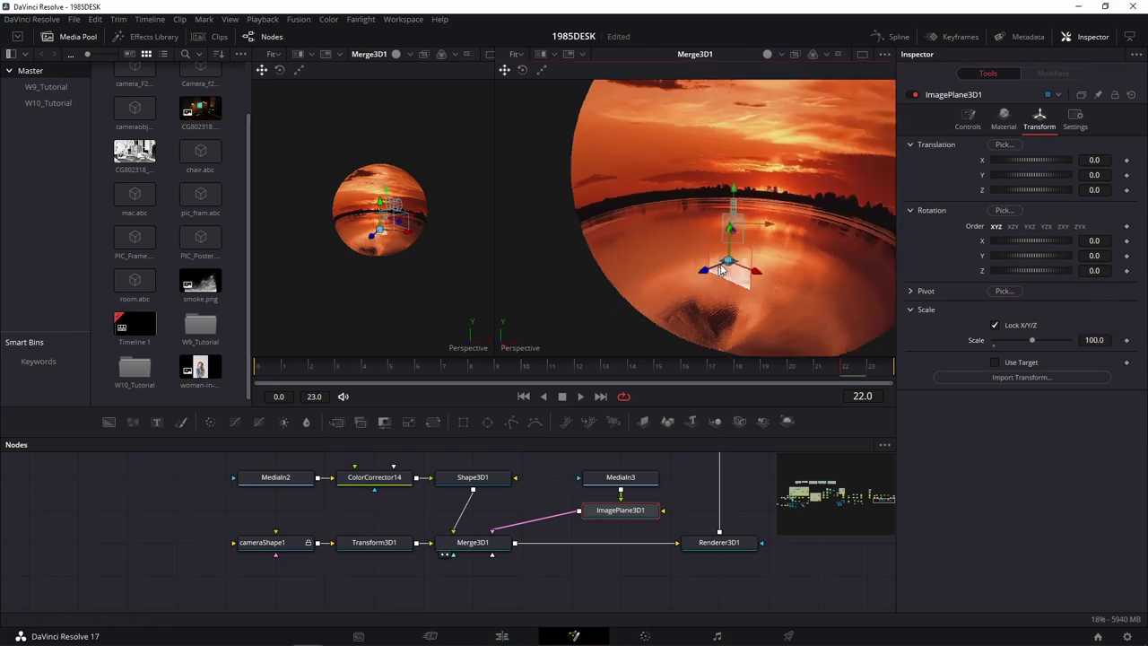
{"action": "left_click_drag", "start_coordinate": [734, 166], "coordinate": [734, 160]}
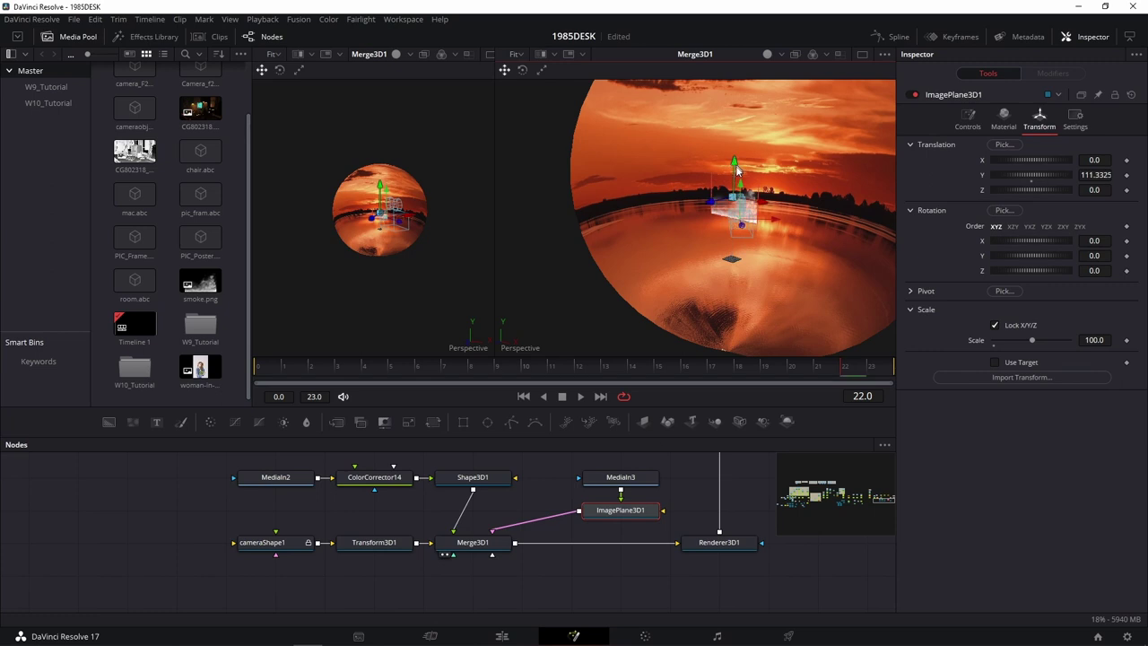
Step: View the Renderer3D1 result, then the Merge1 desk composite, with the smoke plane
{"action": "left_click_drag", "start_coordinate": [719, 542], "coordinate": [744, 240]}
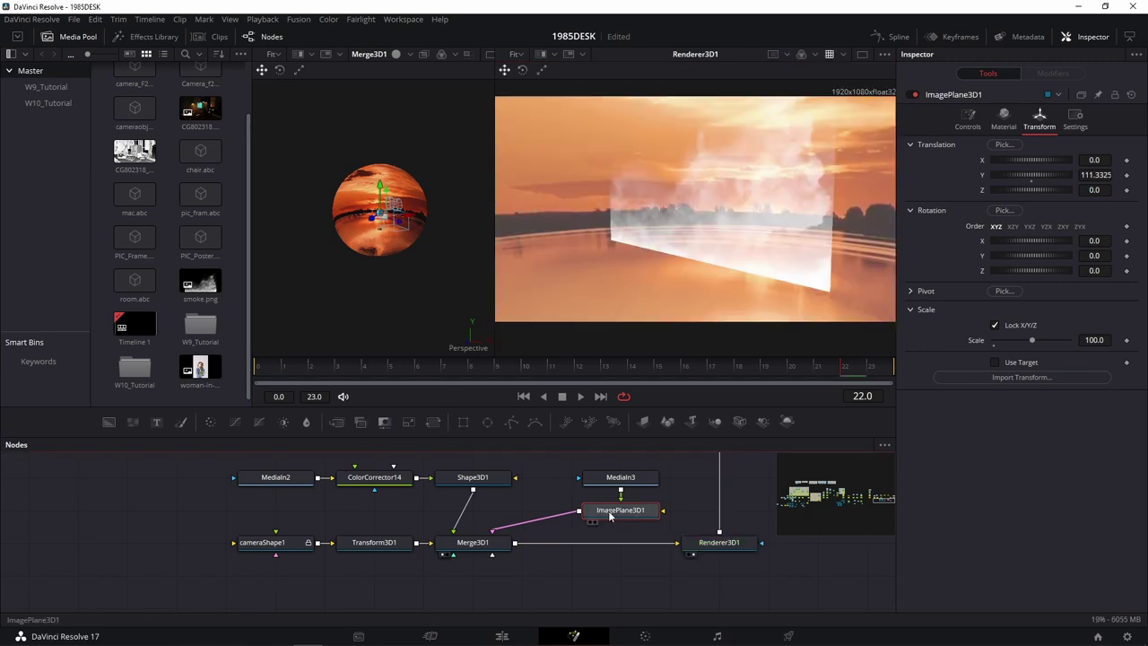
{"action": "scroll", "coordinate": [381, 255], "scroll_direction": "up", "scroll_amount": 3}
{"action": "scroll", "coordinate": [381, 256], "scroll_direction": "up", "scroll_amount": 3}
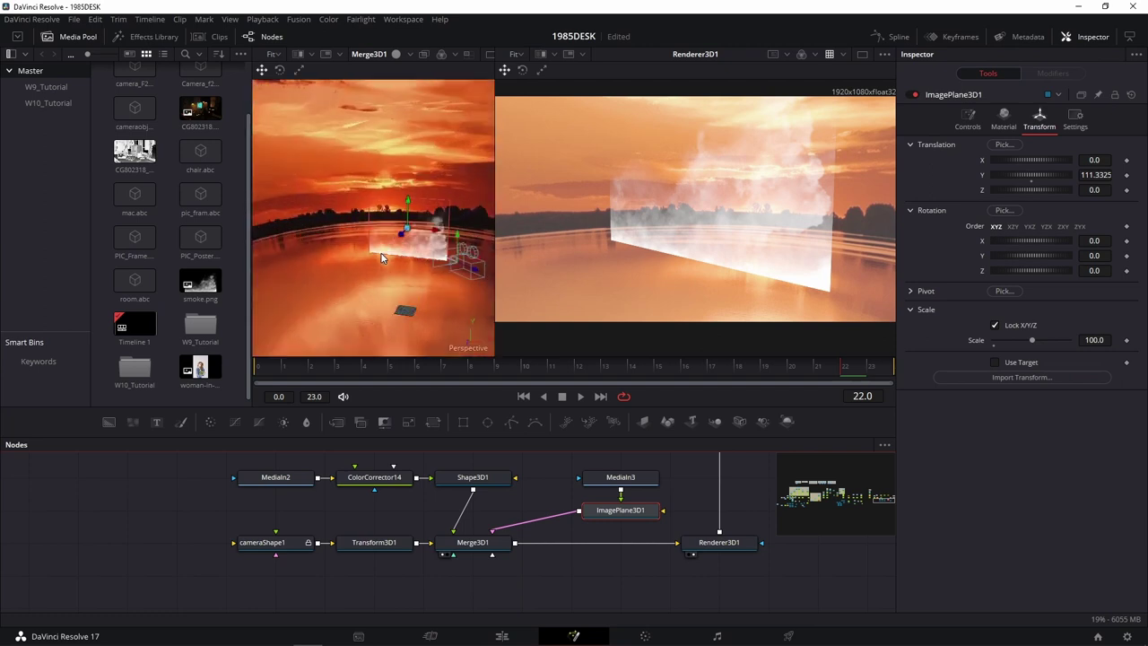
{"action": "scroll", "coordinate": [381, 255], "scroll_direction": "up", "scroll_amount": 2}
{"action": "left_click_drag", "start_coordinate": [640, 498], "coordinate": [568, 587]}
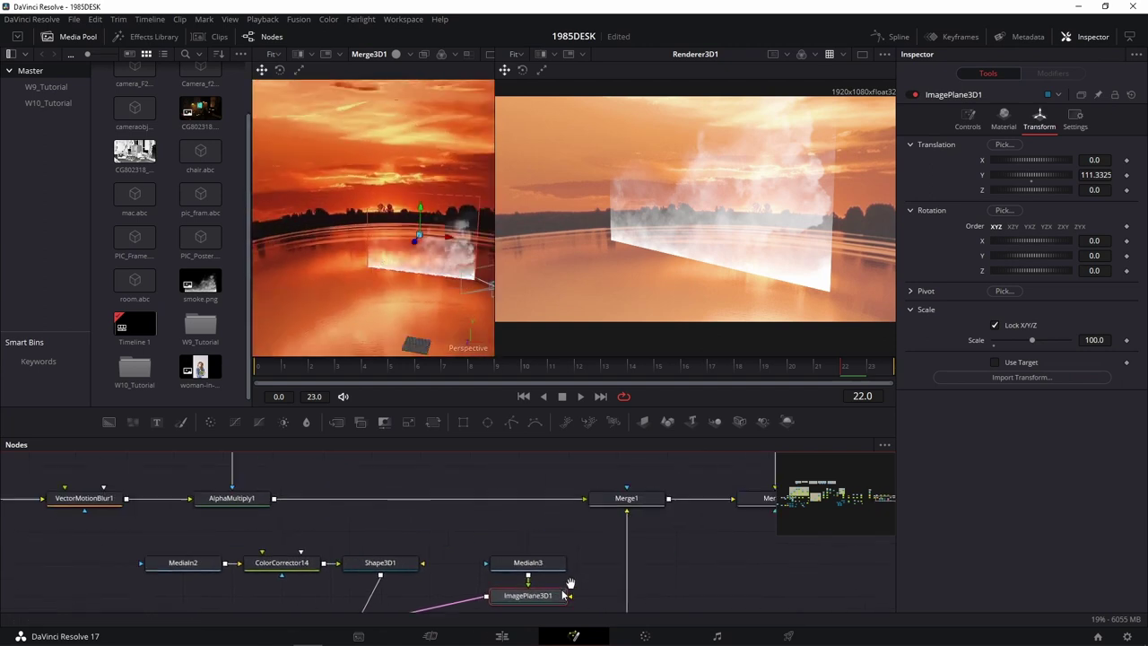
{"action": "left_click_drag", "start_coordinate": [583, 533], "coordinate": [506, 347]}
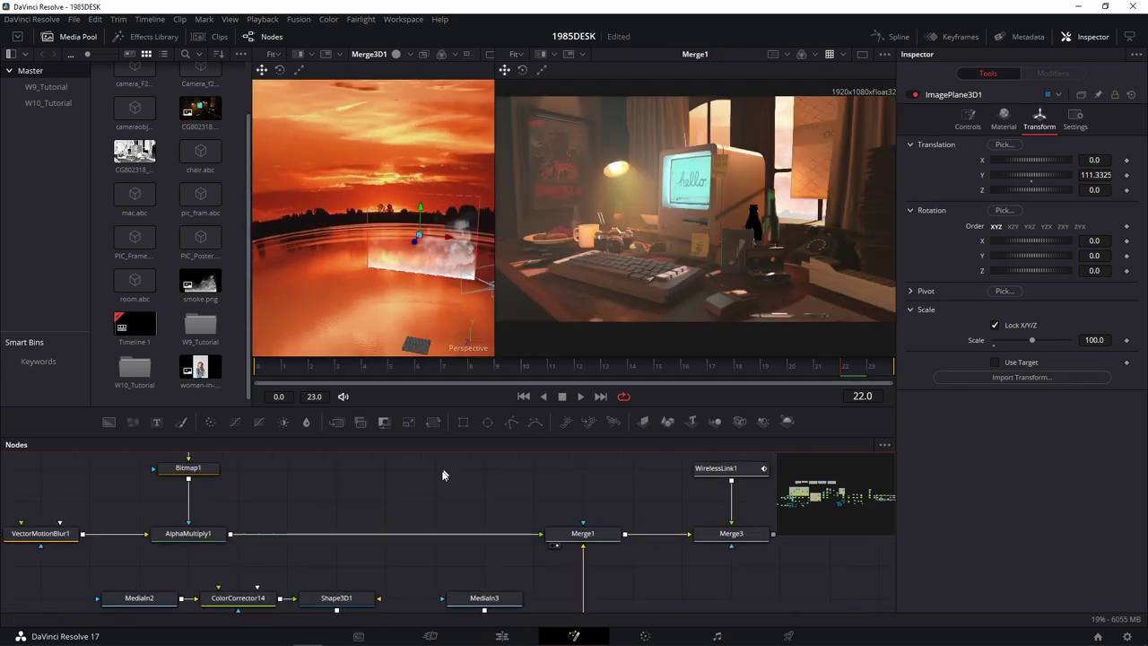
Step: Rotate the smoke image plane about 29.3 degrees around Y
{"action": "left_click_drag", "start_coordinate": [628, 587], "coordinate": [649, 511]}
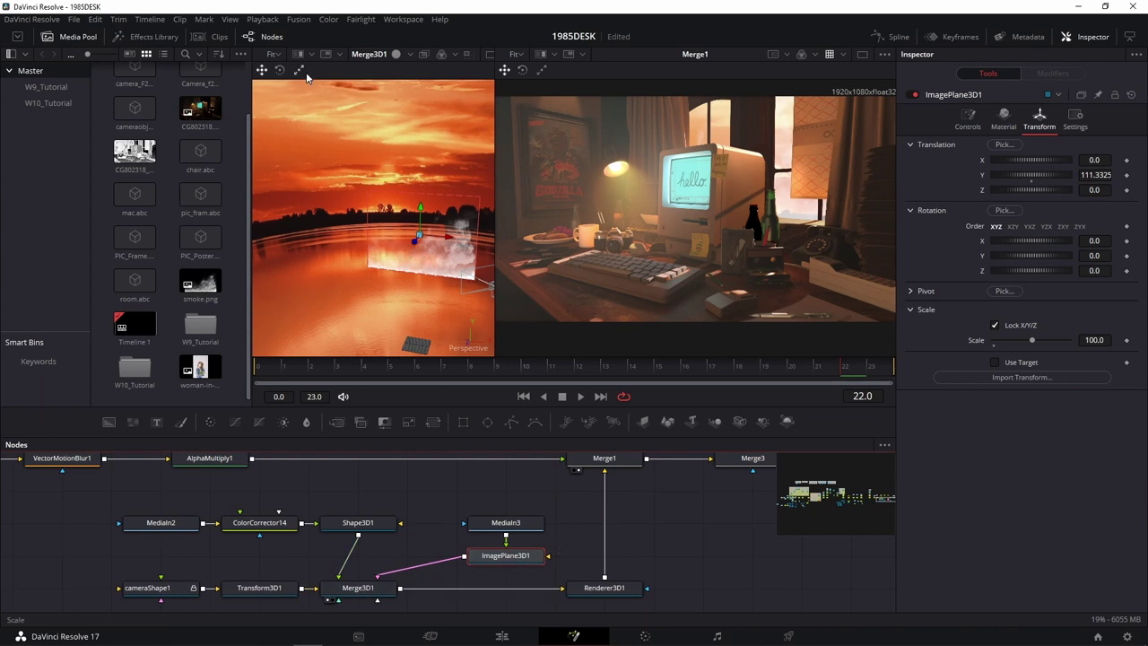
{"action": "left_click", "coordinate": [280, 70]}
{"action": "left_click_drag", "start_coordinate": [389, 252], "coordinate": [419, 252]}
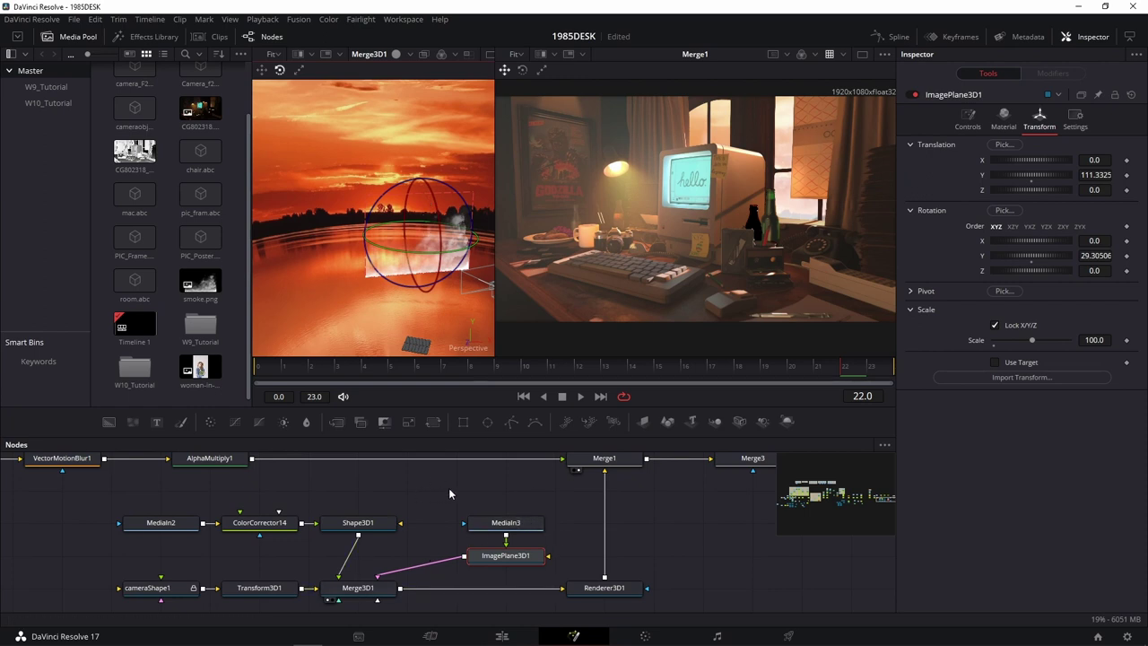
Step: Centre the node graph on the 3D scene nodes and save the 1985DESK project
{"action": "left_click_drag", "start_coordinate": [449, 494], "coordinate": [255, 498]}
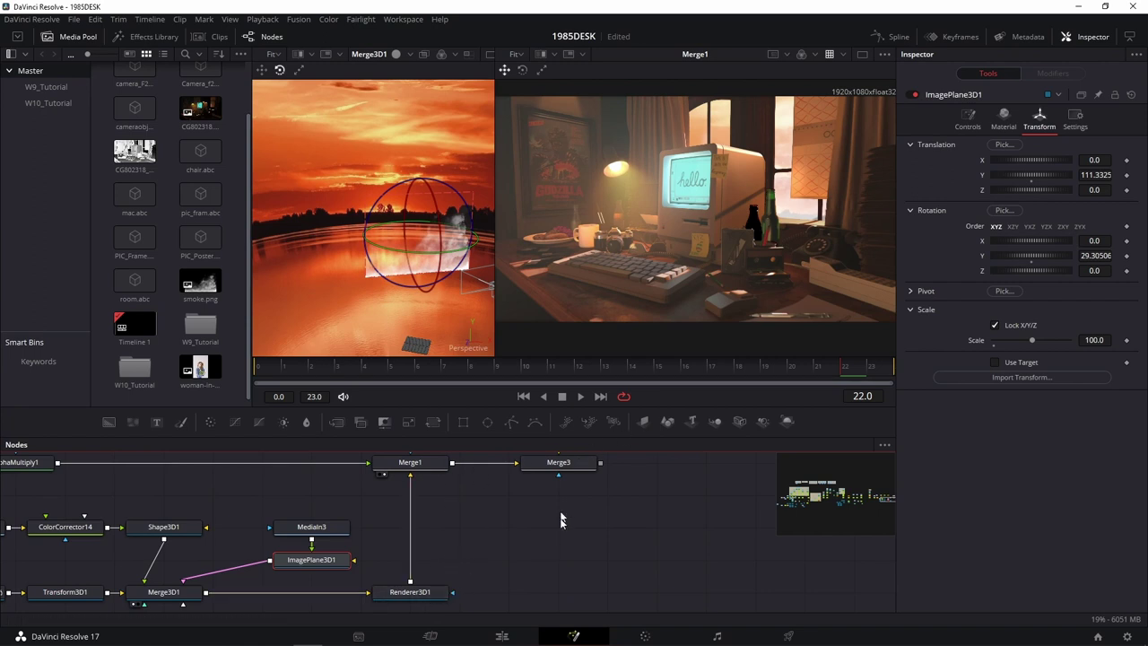
{"action": "left_click_drag", "start_coordinate": [562, 517], "coordinate": [548, 556]}
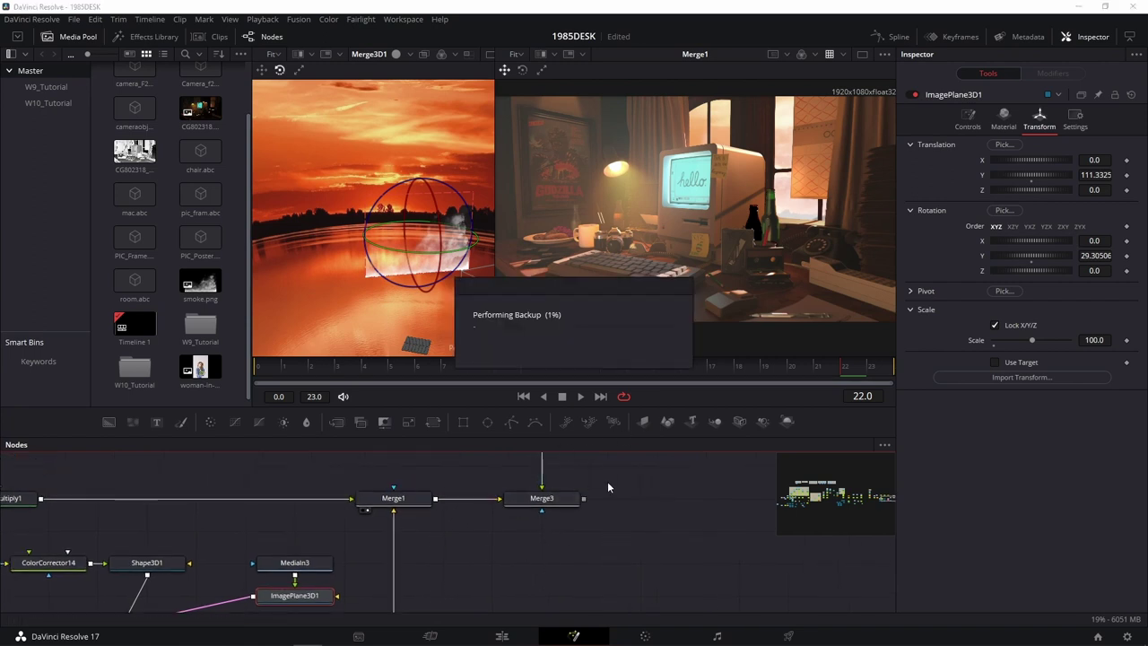
{"action": "mouse_move", "coordinate": [607, 487]}
{"action": "left_mouse_down"}
{"action": "mouse_move", "coordinate": [603, 499]}
{"action": "mouse_move", "coordinate": [624, 459]}
{"action": "left_mouse_up"}
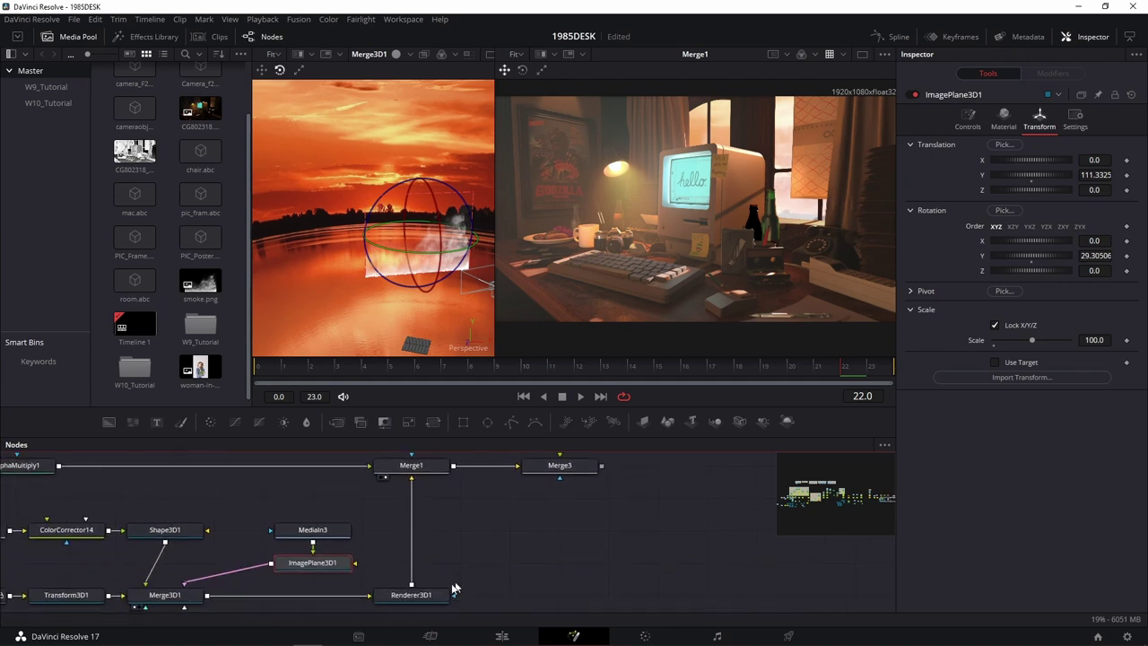
{"action": "left_click_drag", "start_coordinate": [449, 615], "coordinate": [488, 525]}
{"action": "left_click_drag", "start_coordinate": [291, 577], "coordinate": [393, 603]}
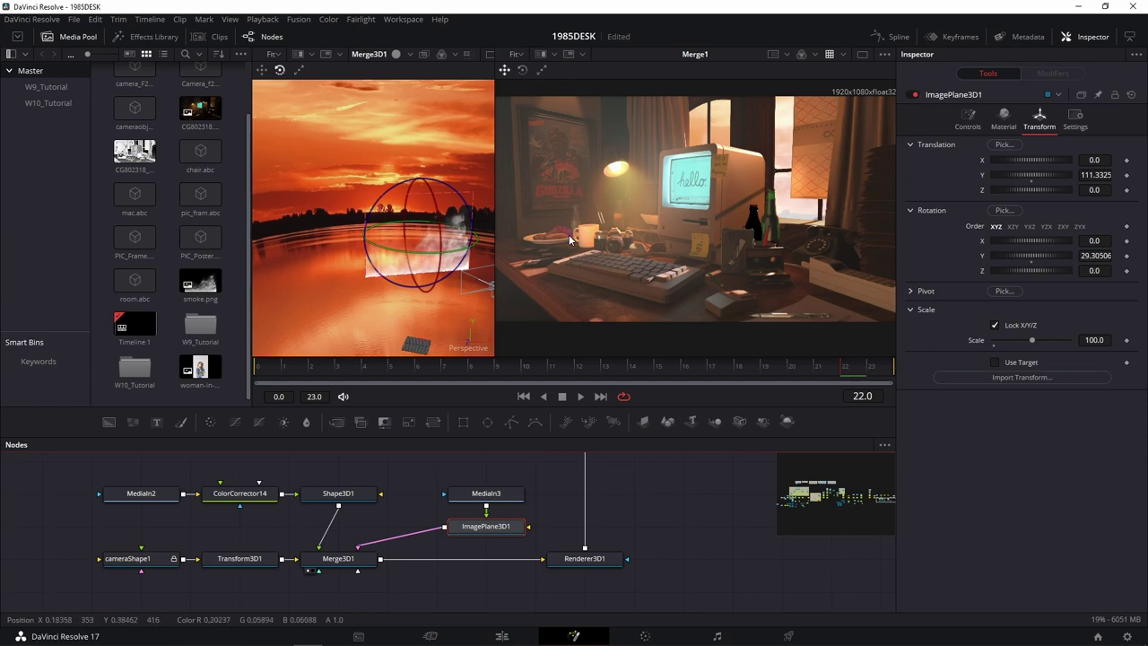
{"action": "scroll", "coordinate": [572, 239], "scroll_direction": "up", "scroll_amount": 5}
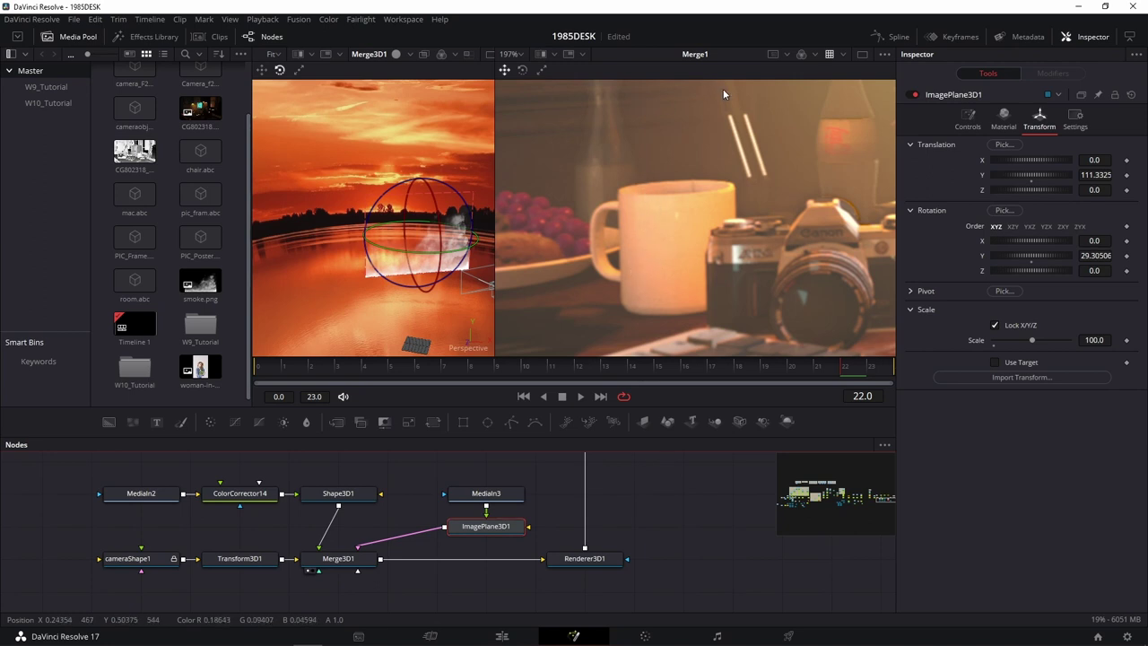
{"action": "key", "text": "ctrl+s"}
Step: Inspect the Merge1 desk frame in the viewer and scale the smoke image plane to 103.9
{"action": "scroll", "coordinate": [749, 299], "scroll_direction": "down", "scroll_amount": 2}
{"action": "scroll", "coordinate": [825, 279], "scroll_direction": "up", "scroll_amount": 1}
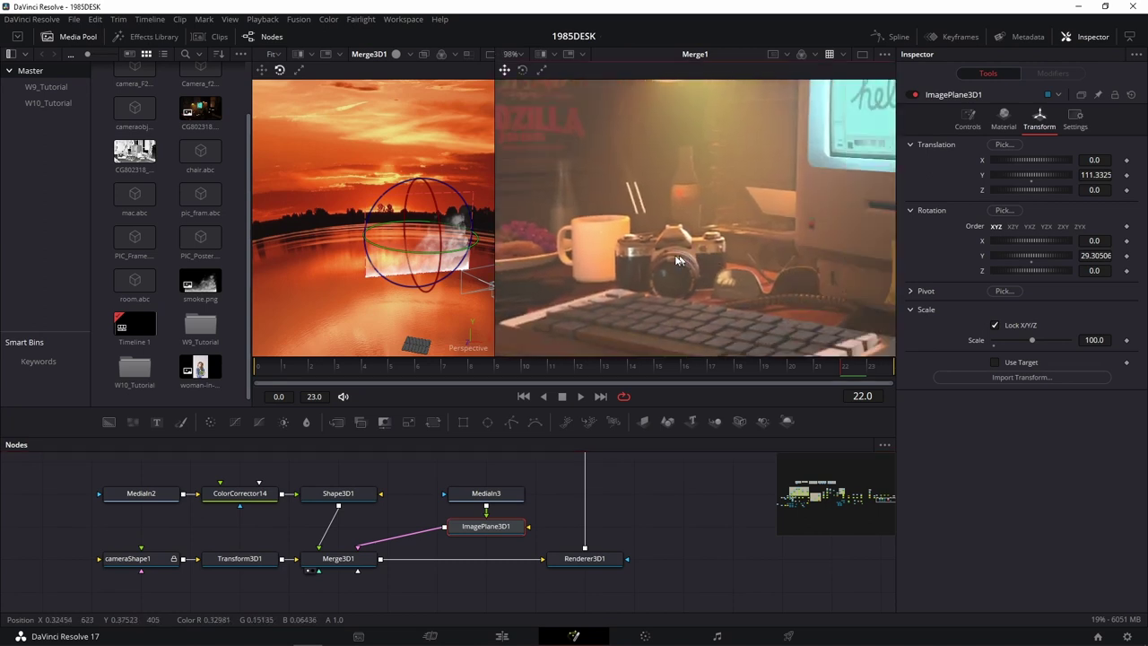
{"action": "scroll", "coordinate": [767, 248], "scroll_direction": "up", "scroll_amount": 1}
{"action": "scroll", "coordinate": [768, 248], "scroll_direction": "down", "scroll_amount": 2}
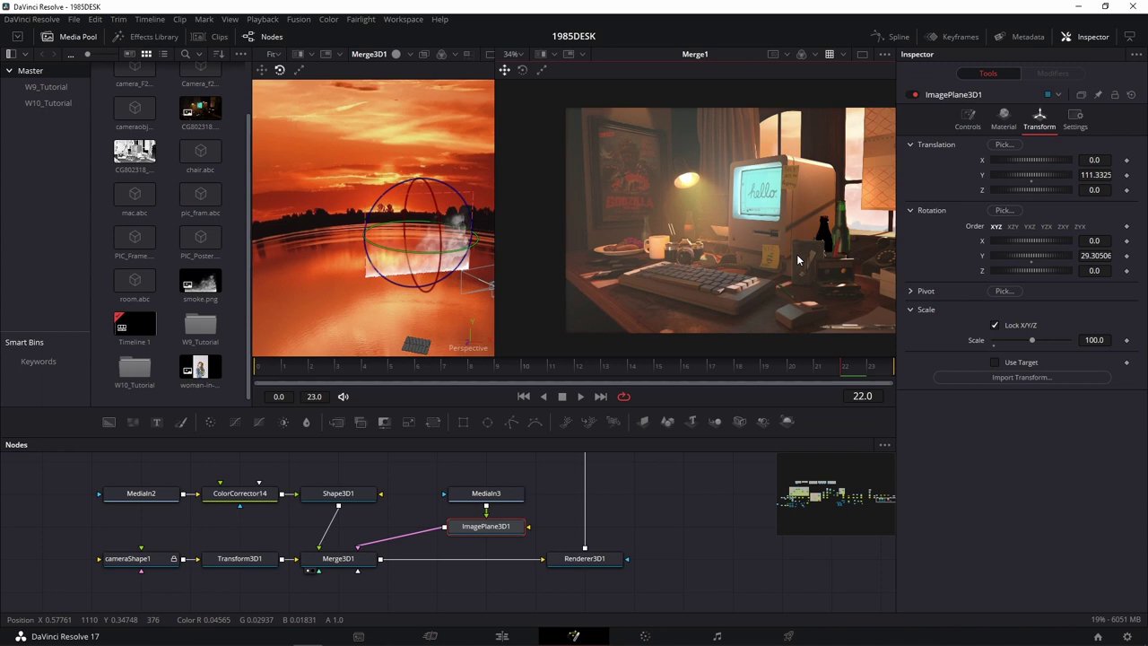
{"action": "left_click_drag", "start_coordinate": [810, 206], "coordinate": [711, 213]}
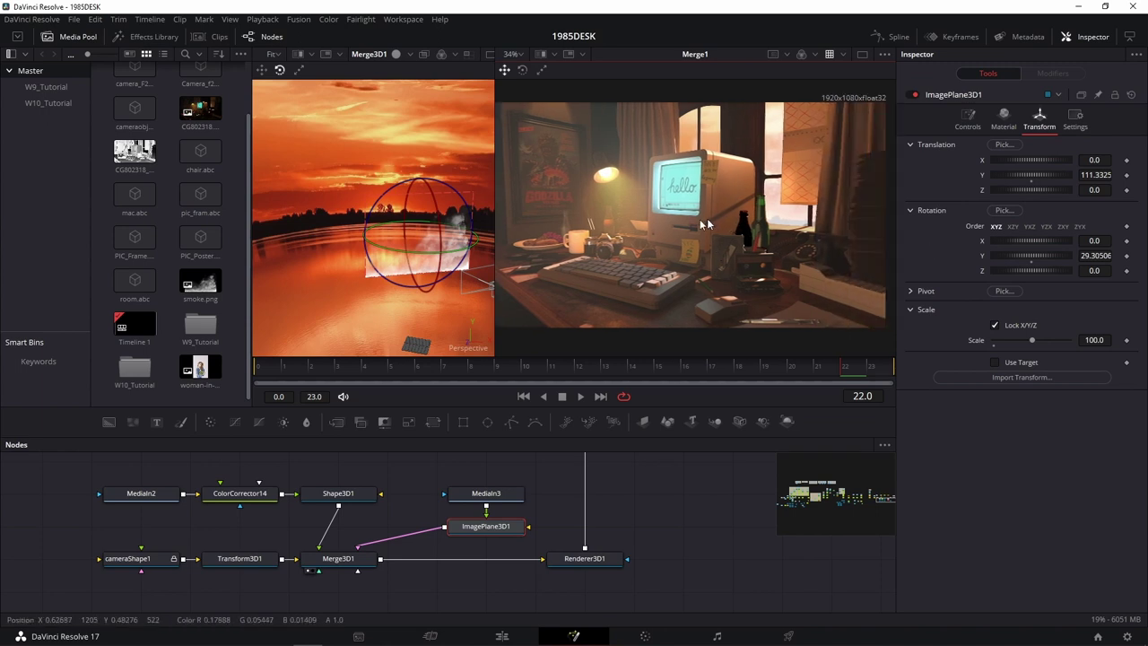
{"action": "scroll", "coordinate": [710, 214], "scroll_direction": "up", "scroll_amount": 2}
{"action": "scroll", "coordinate": [709, 209], "scroll_direction": "down", "scroll_amount": 1}
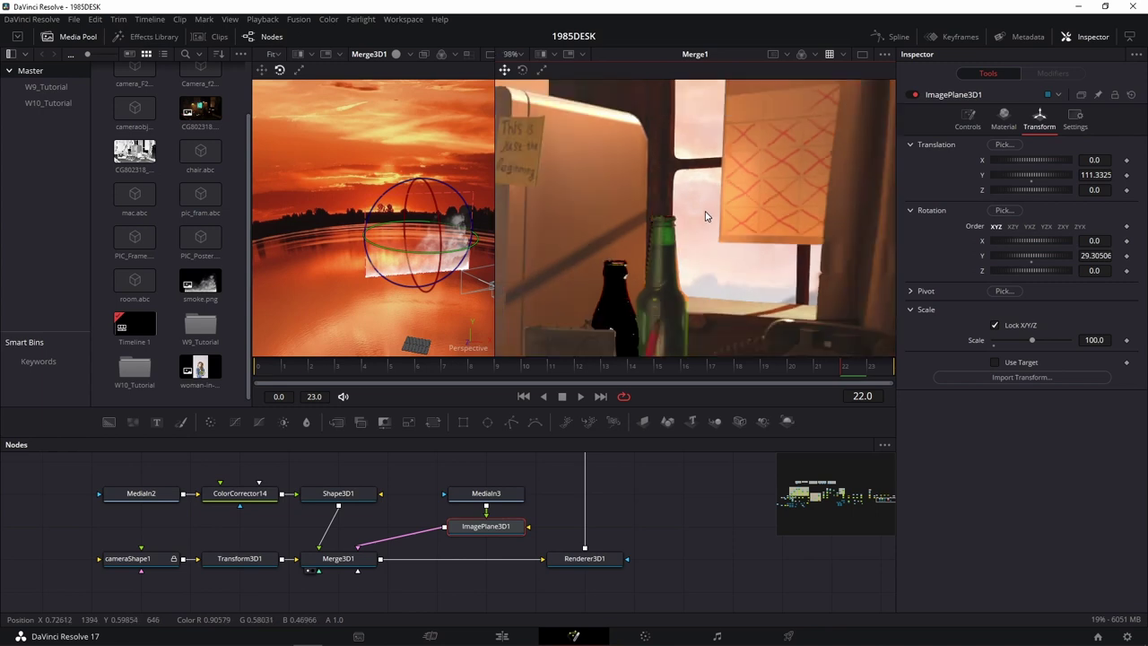
{"action": "scroll", "coordinate": [699, 226], "scroll_direction": "down", "scroll_amount": 1}
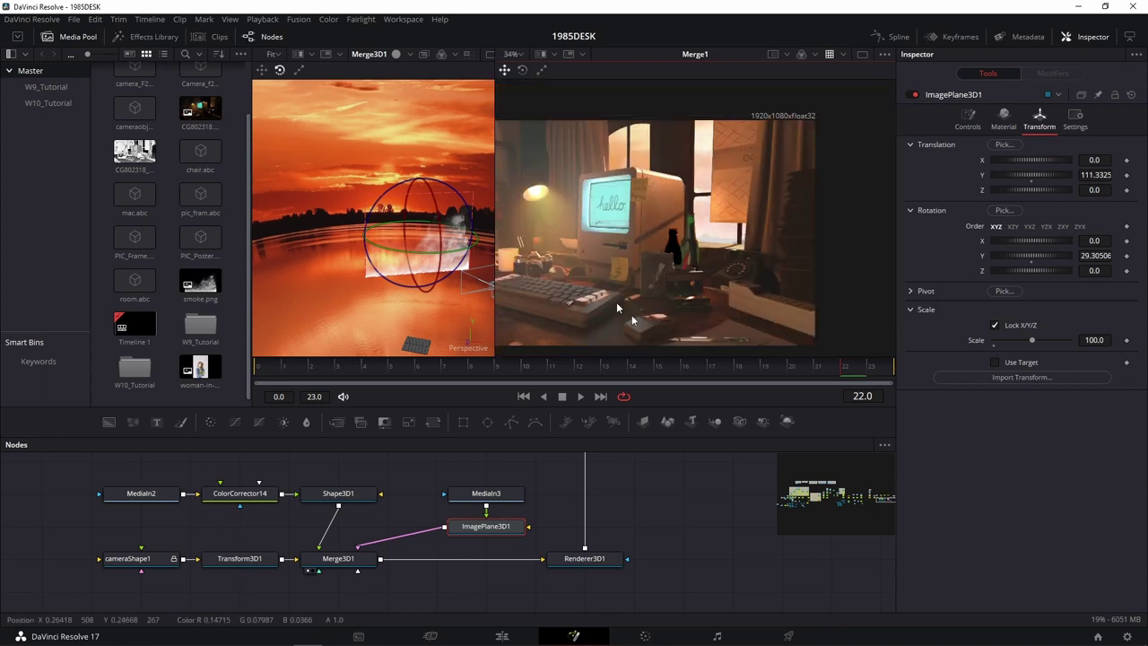
{"action": "left_click", "coordinate": [489, 529]}
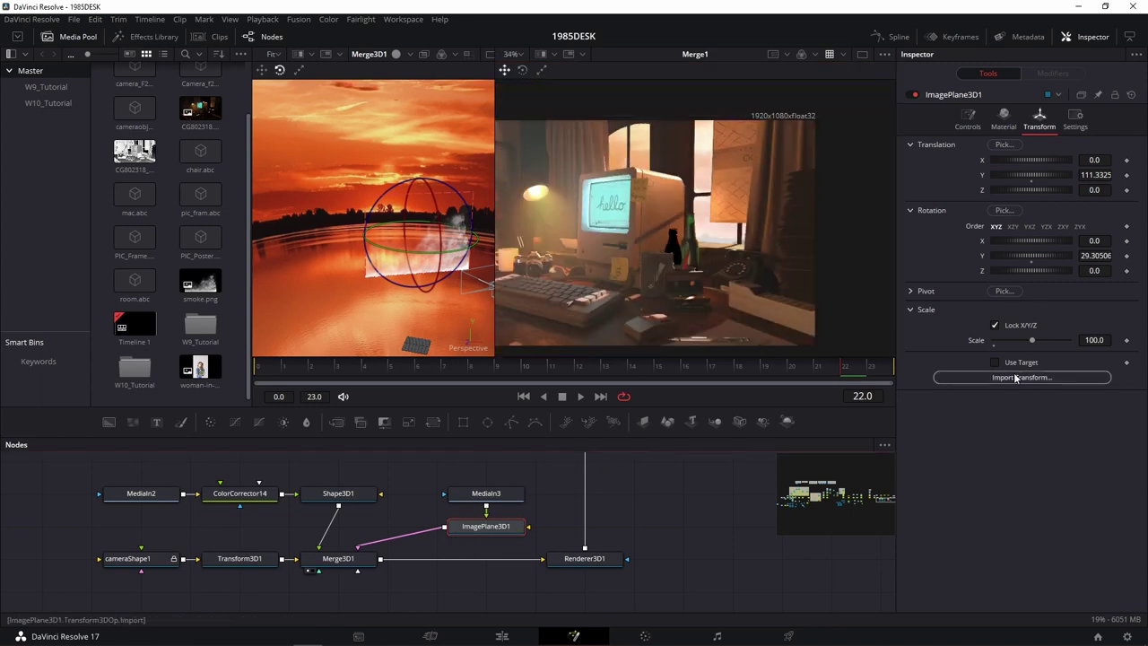
{"action": "mouse_move", "coordinate": [1030, 341]}
{"action": "left_mouse_down"}
{"action": "mouse_move", "coordinate": [1021, 339]}
{"action": "mouse_move", "coordinate": [1034, 339]}
{"action": "left_mouse_up"}
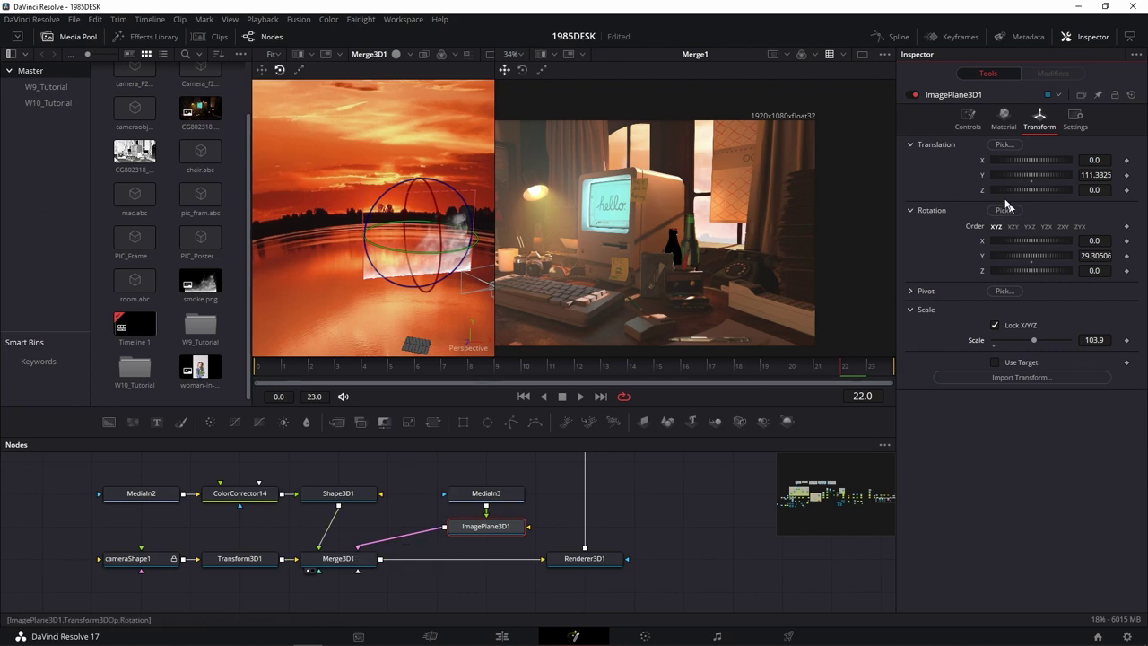
Step: Set ImagePlane3D1's opacity to 0.441, lift it up along Y, and close the Media Pool
{"action": "left_click", "coordinate": [1003, 120]}
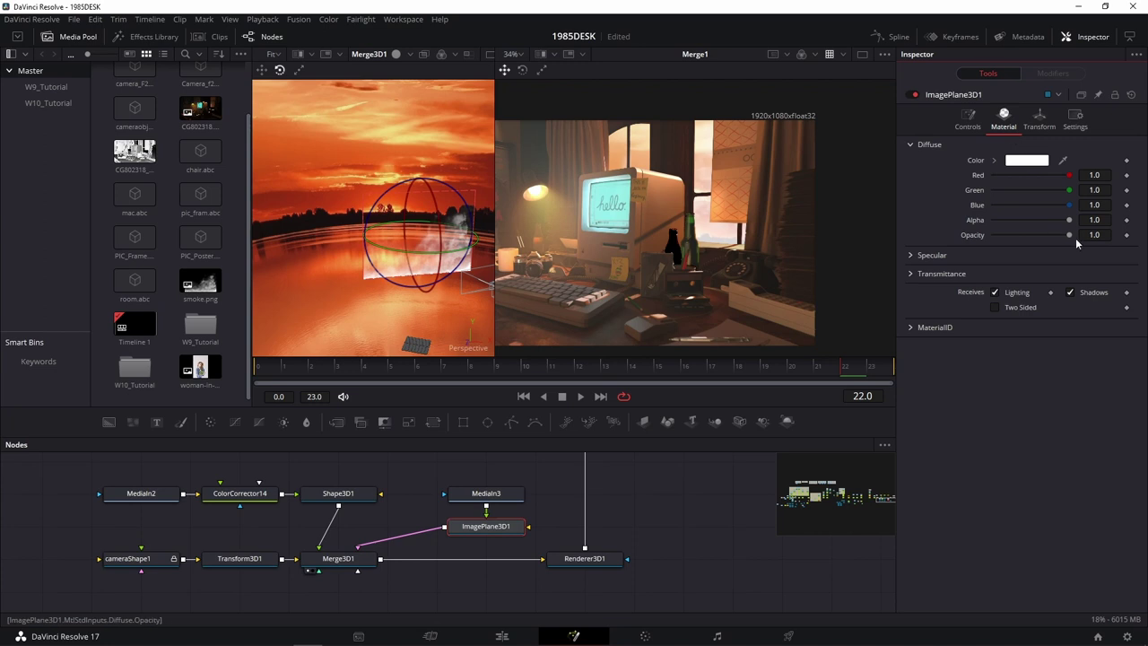
{"action": "left_click_drag", "start_coordinate": [1068, 235], "coordinate": [1027, 235]}
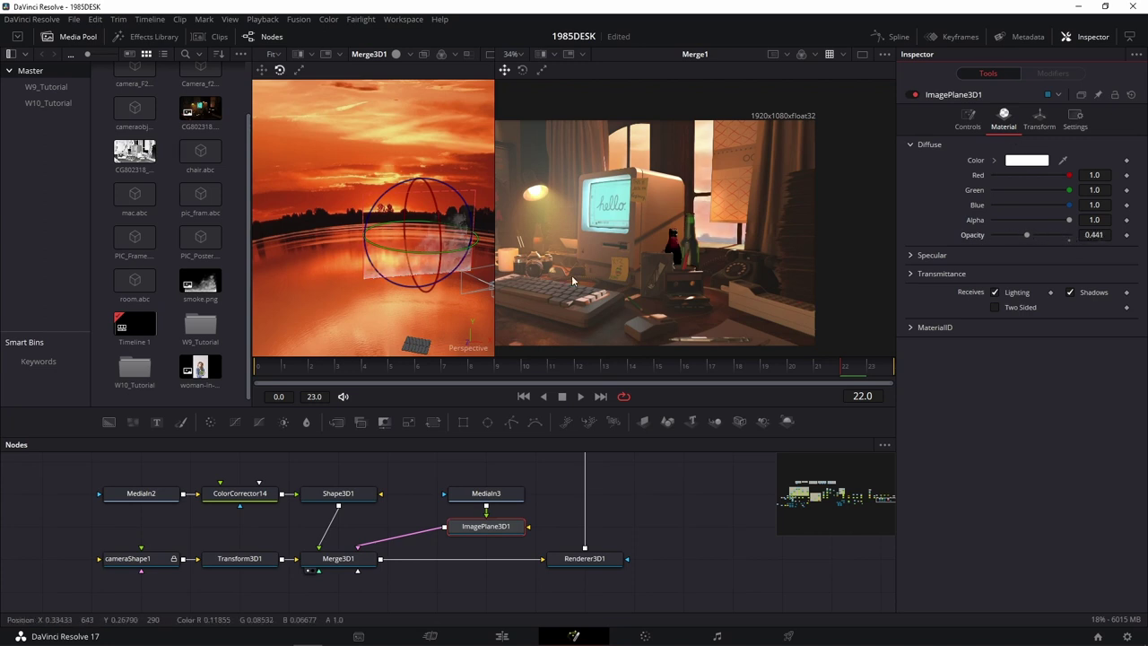
{"action": "left_click", "coordinate": [262, 70]}
{"action": "mouse_move", "coordinate": [418, 209]}
{"action": "left_mouse_down"}
{"action": "mouse_move", "coordinate": [421, 197]}
{"action": "mouse_move", "coordinate": [424, 225]}
{"action": "left_mouse_up"}
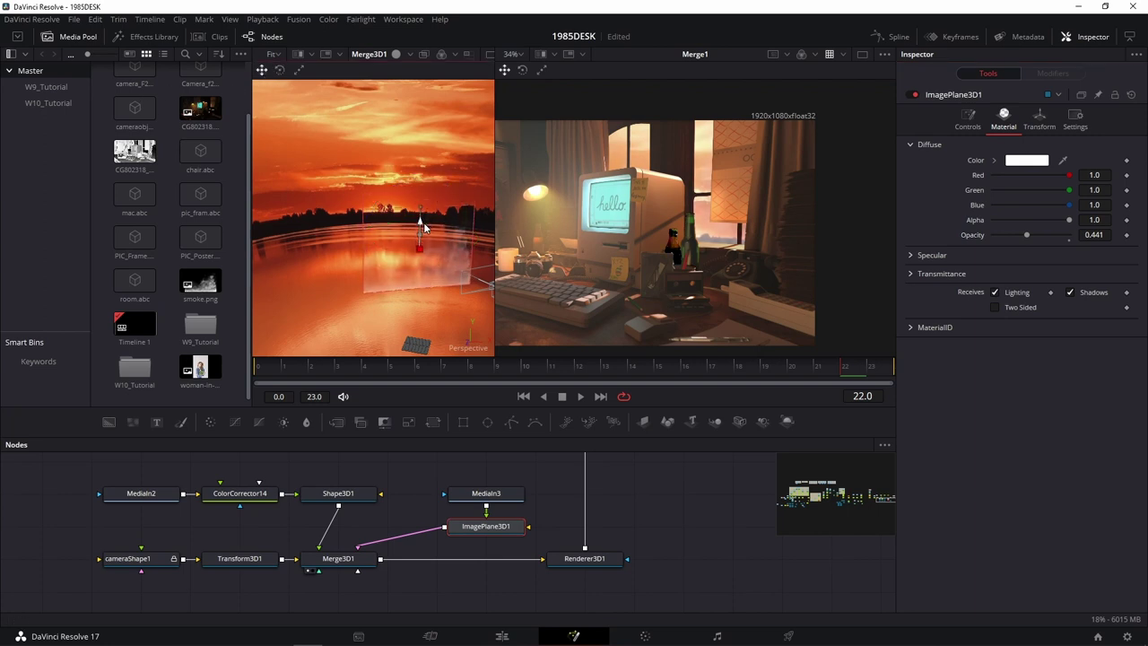
{"action": "left_click_drag", "start_coordinate": [423, 215], "coordinate": [425, 207]}
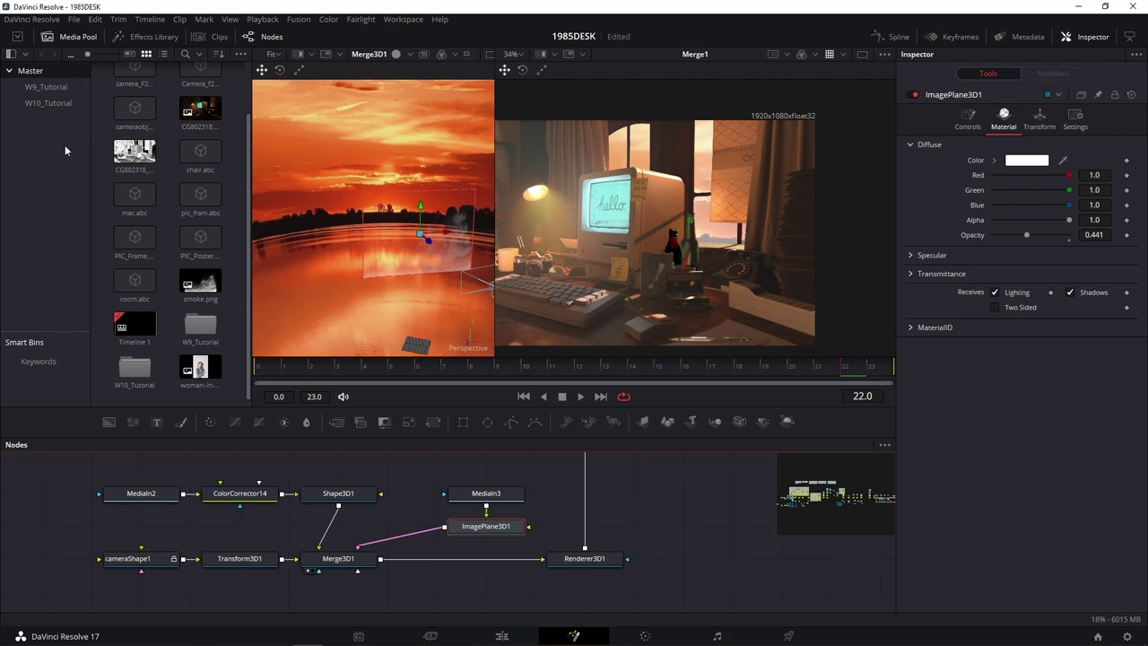
{"action": "left_click", "coordinate": [76, 37]}
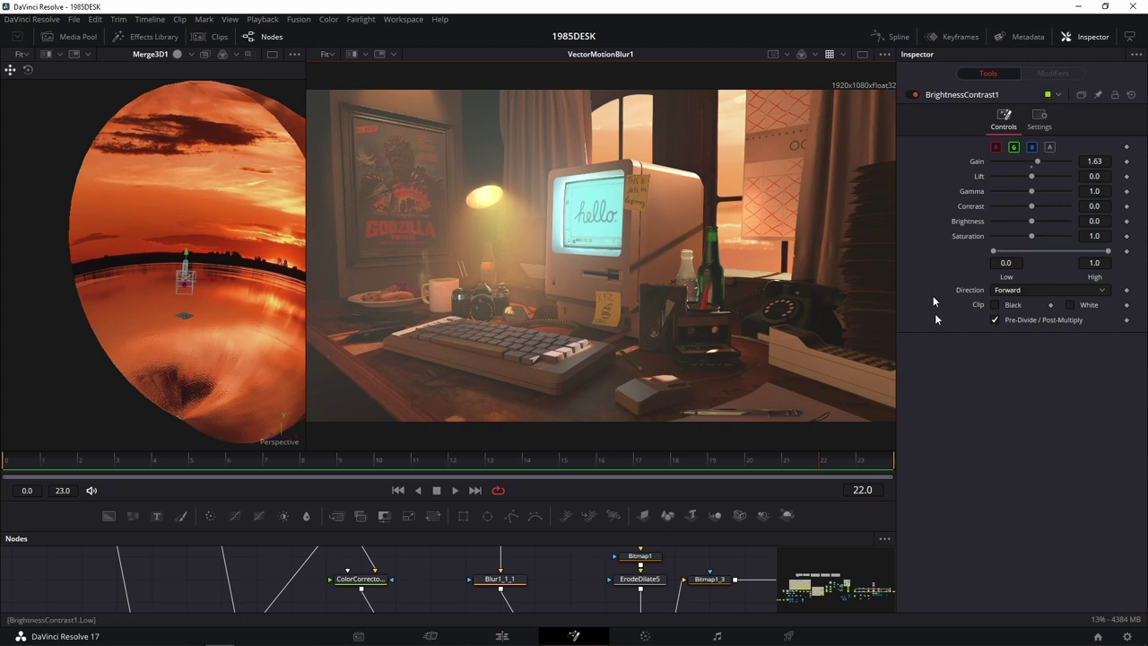
Step: Zoom the viewer, then fit the whole frame with Ctrl+F and nudge it down
{"action": "scroll", "coordinate": [726, 357], "scroll_direction": "up", "scroll_amount": 5}
{"action": "scroll", "coordinate": [708, 274], "scroll_direction": "up", "scroll_amount": 4}
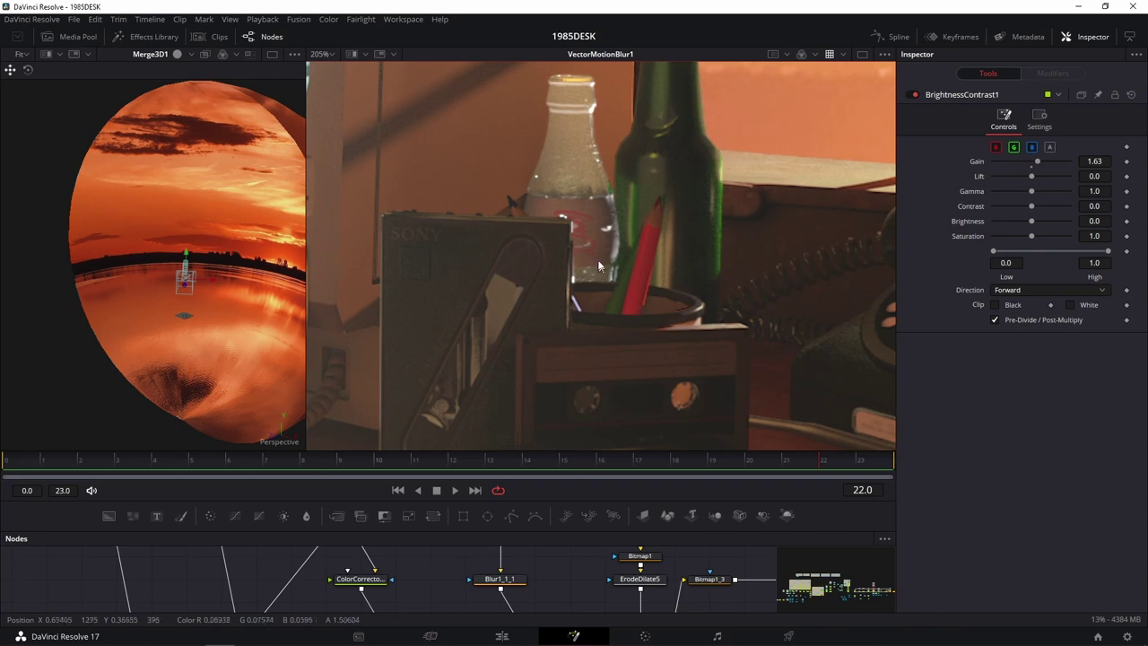
{"action": "scroll", "coordinate": [653, 119], "scroll_direction": "up", "scroll_amount": 3}
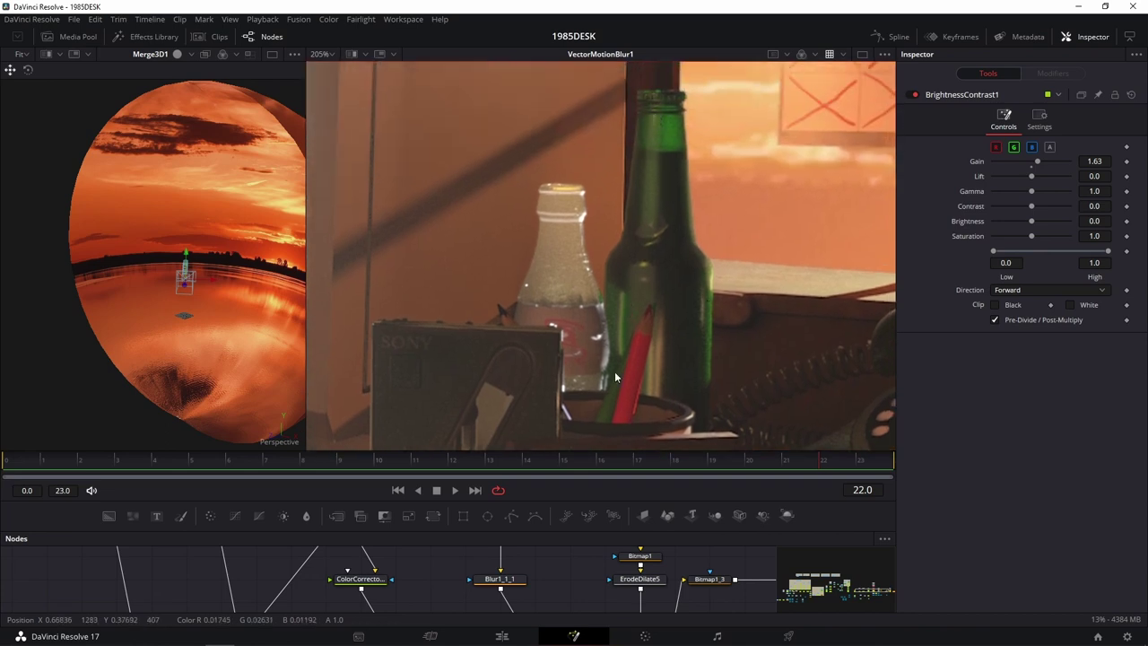
{"action": "key", "text": "ctrl+f"}
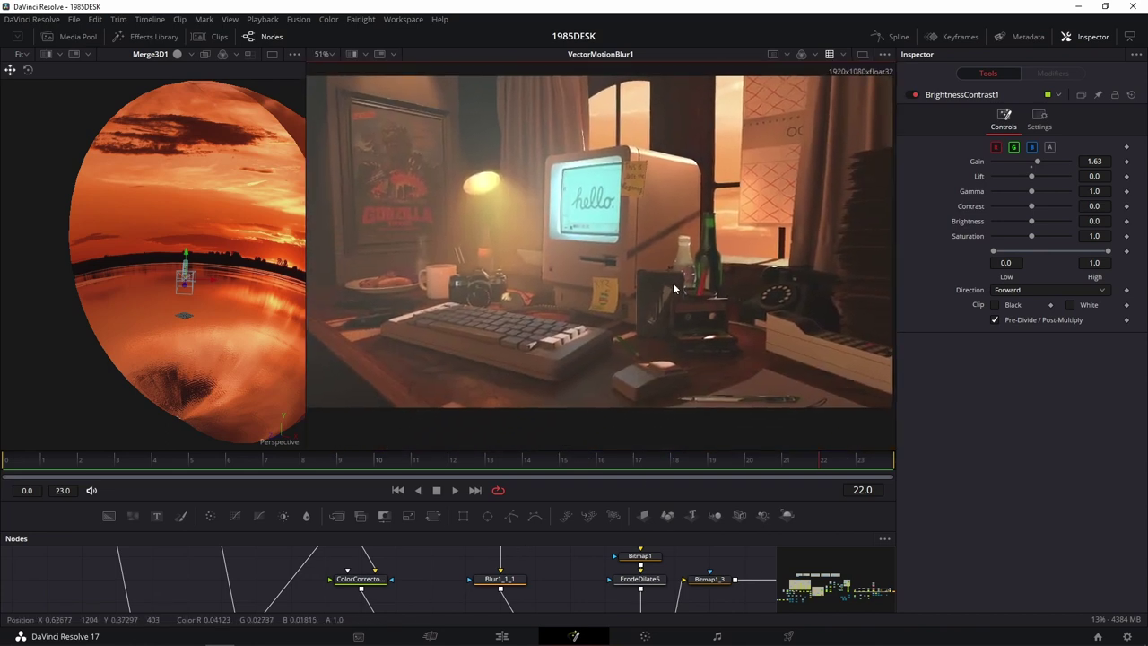
{"action": "left_click_drag", "start_coordinate": [674, 289], "coordinate": [674, 305]}
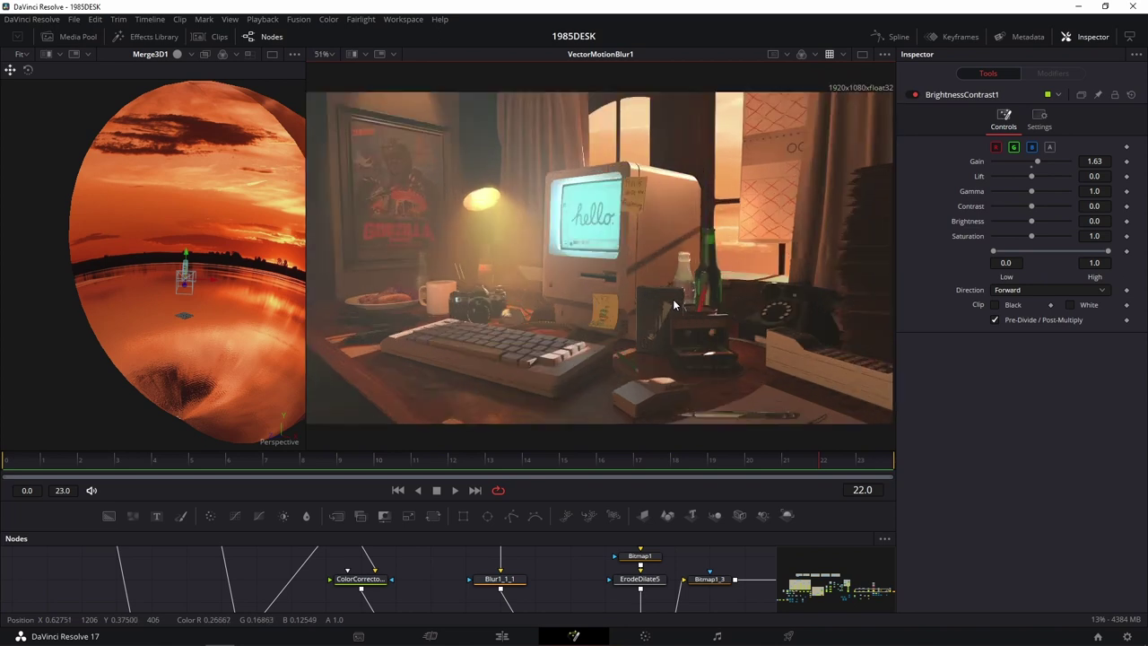
Step: Enlarge the Nodes panel and view the albedo_1_1_2 pass in the viewer
{"action": "left_click_drag", "start_coordinate": [459, 530], "coordinate": [459, 335]}
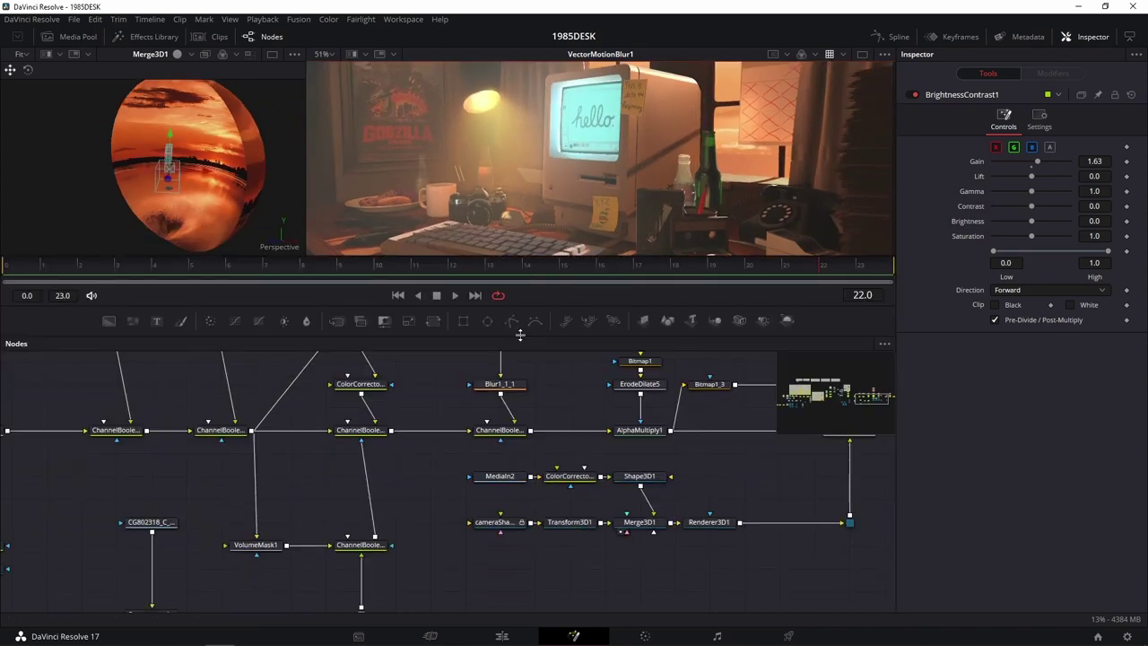
{"action": "scroll", "coordinate": [512, 470], "scroll_direction": "down", "scroll_amount": 3}
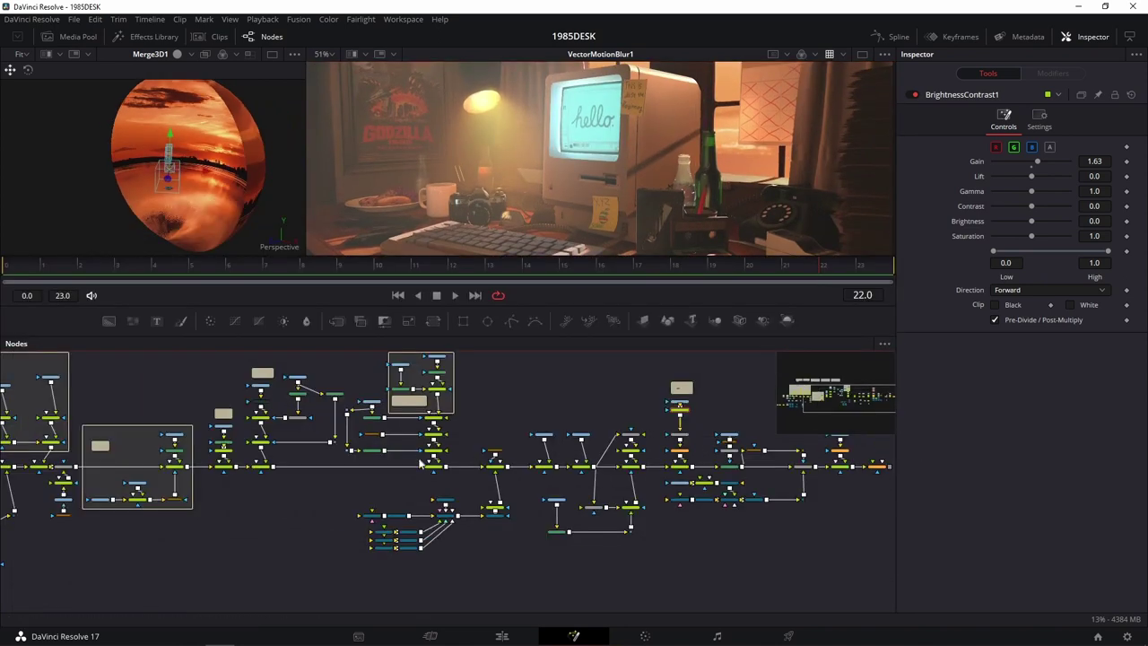
{"action": "scroll", "coordinate": [330, 500], "scroll_direction": "up", "scroll_amount": 3}
{"action": "scroll", "coordinate": [323, 475], "scroll_direction": "up", "scroll_amount": 5}
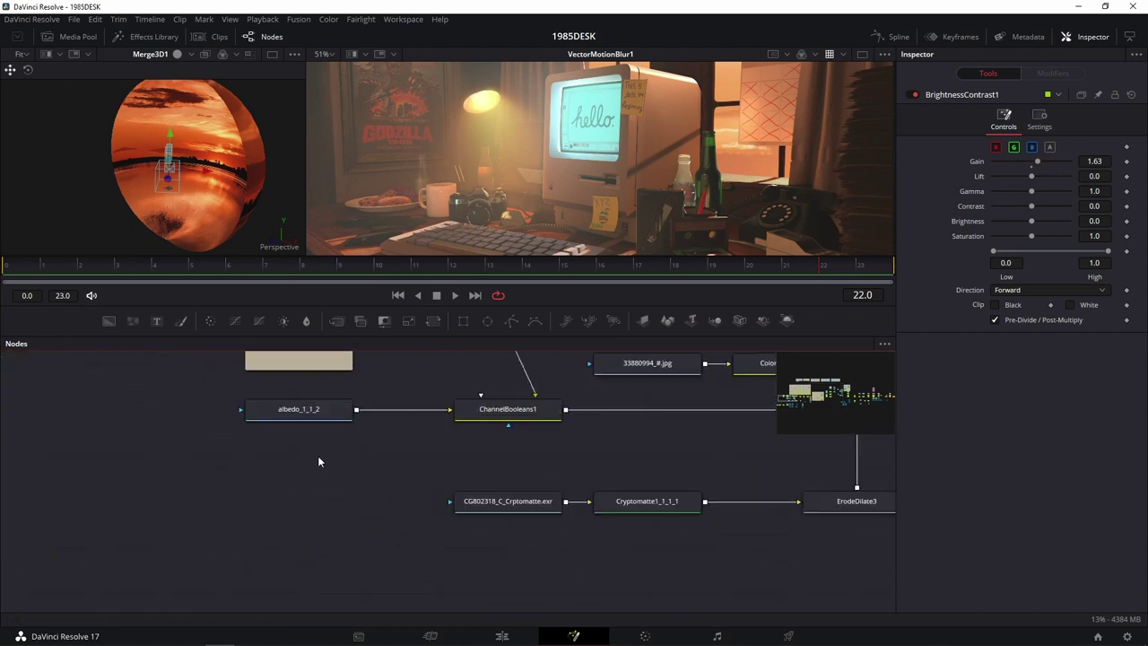
{"action": "key", "text": "2"}
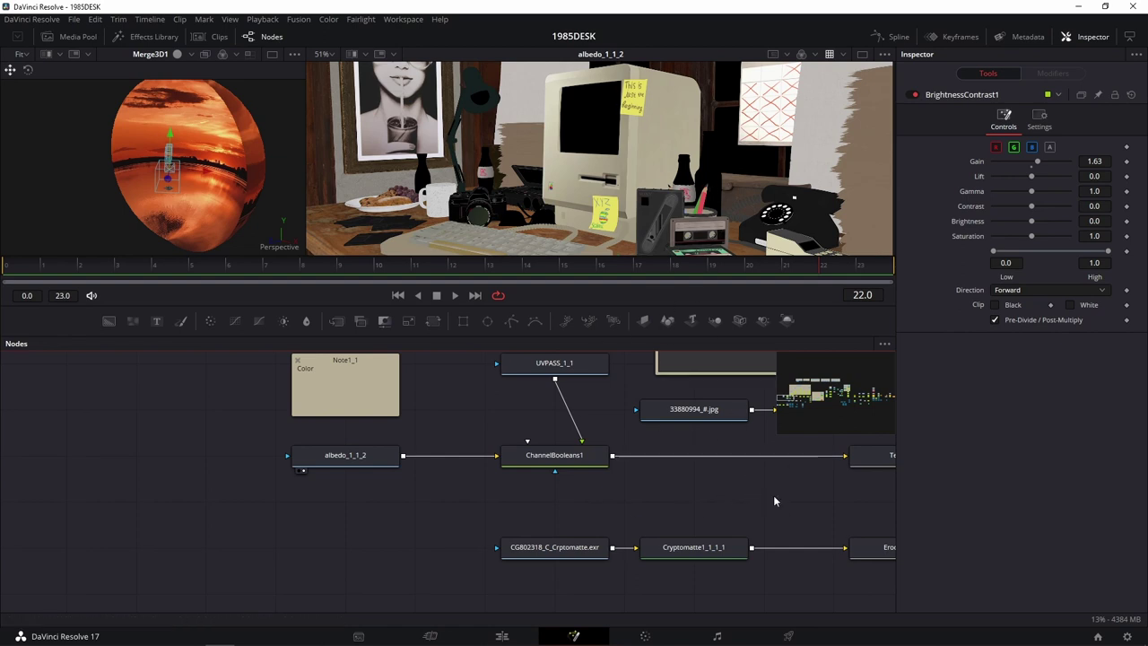
Step: Navigate the node graph to Merge3 and restore the viewers' height
{"action": "mouse_move", "coordinate": [353, 457]}
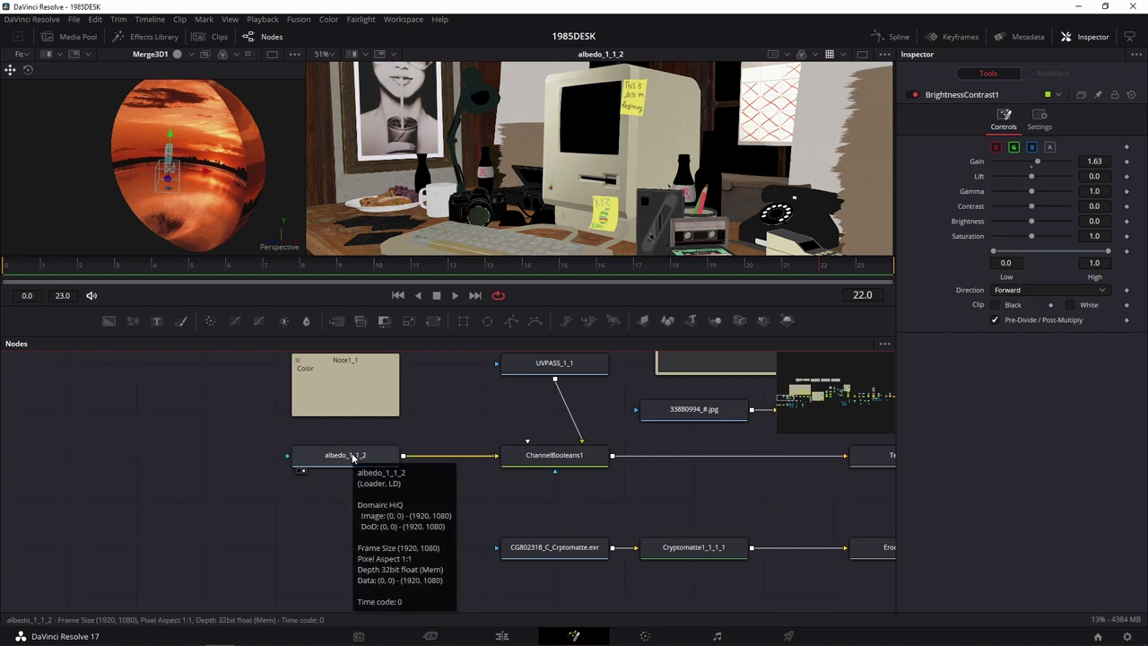
{"action": "left_click", "coordinate": [883, 400]}
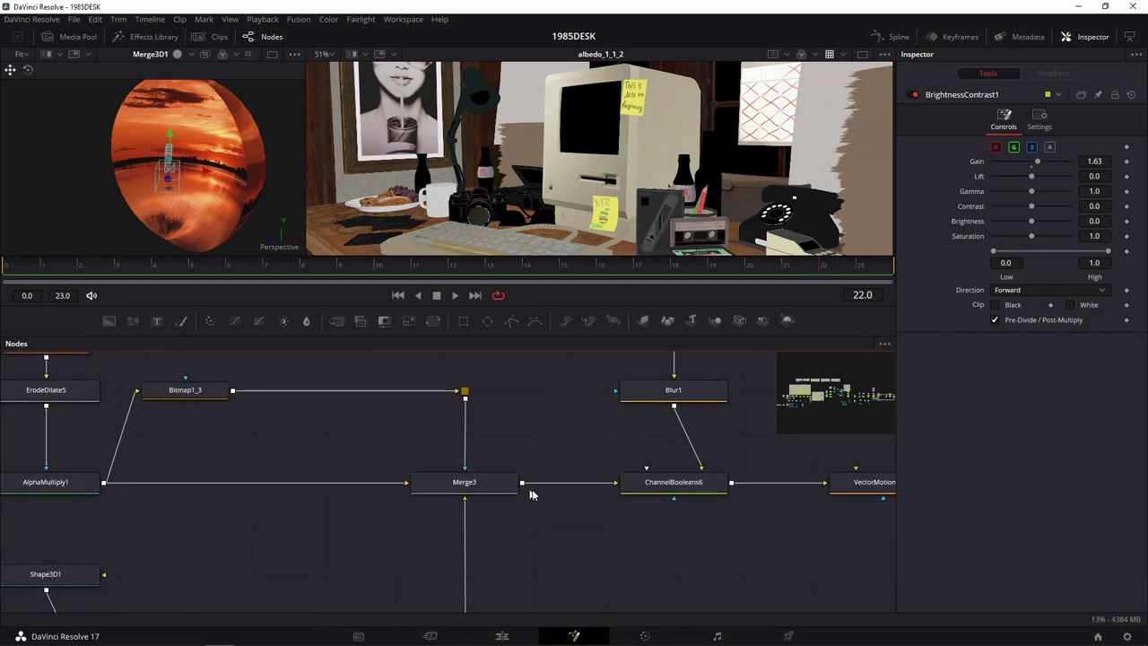
{"action": "left_click_drag", "start_coordinate": [634, 466], "coordinate": [304, 461]}
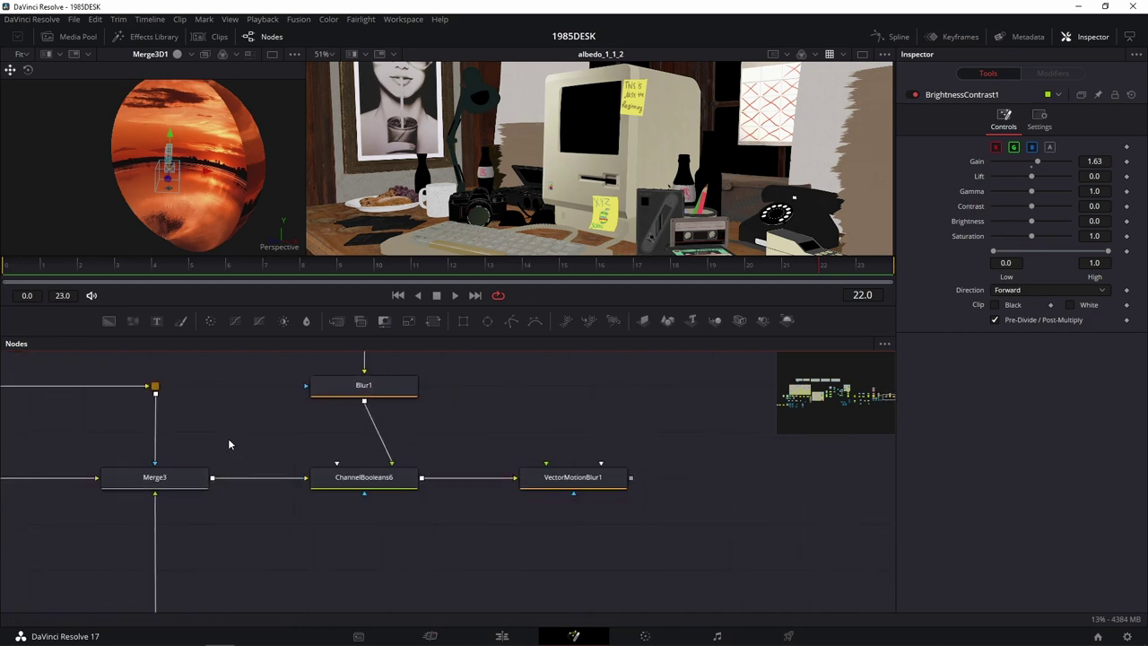
{"action": "mouse_move", "coordinate": [144, 471]}
{"action": "left_mouse_down"}
{"action": "mouse_move", "coordinate": [471, 485]}
{"action": "mouse_move", "coordinate": [552, 196]}
{"action": "left_mouse_up"}
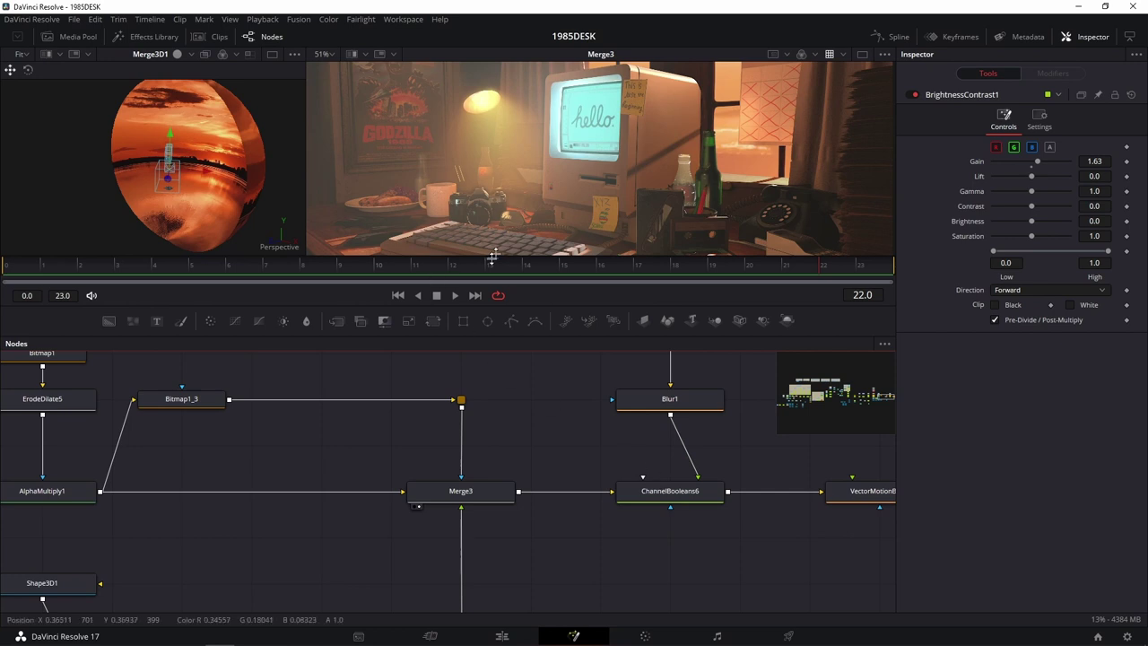
{"action": "left_click_drag", "start_coordinate": [399, 308], "coordinate": [434, 461]}
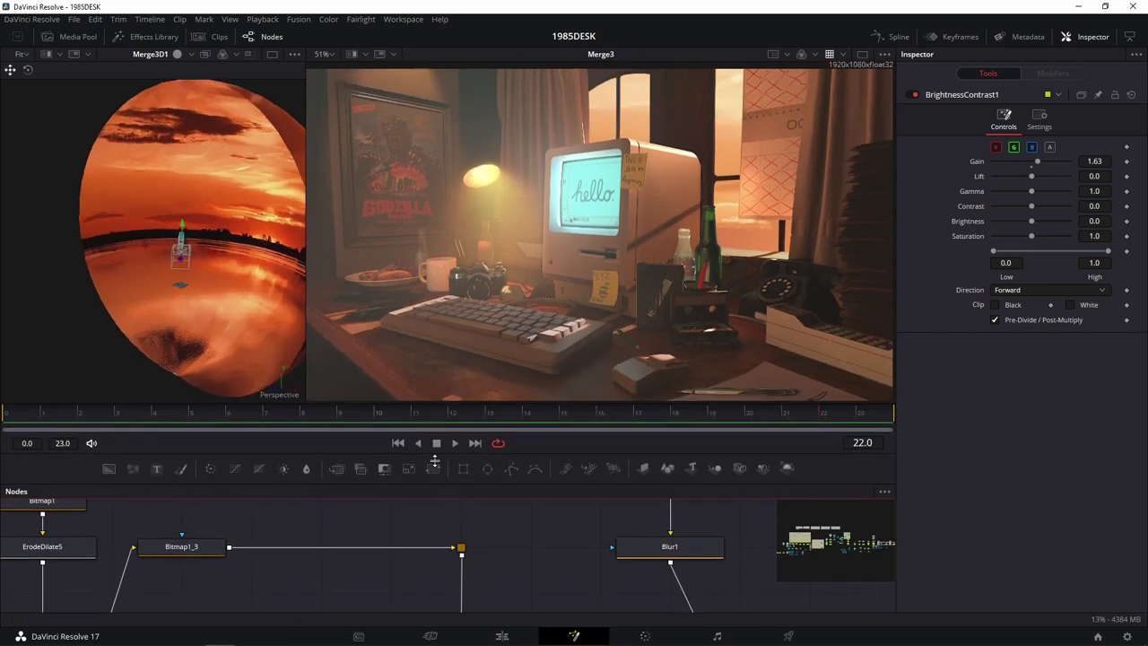